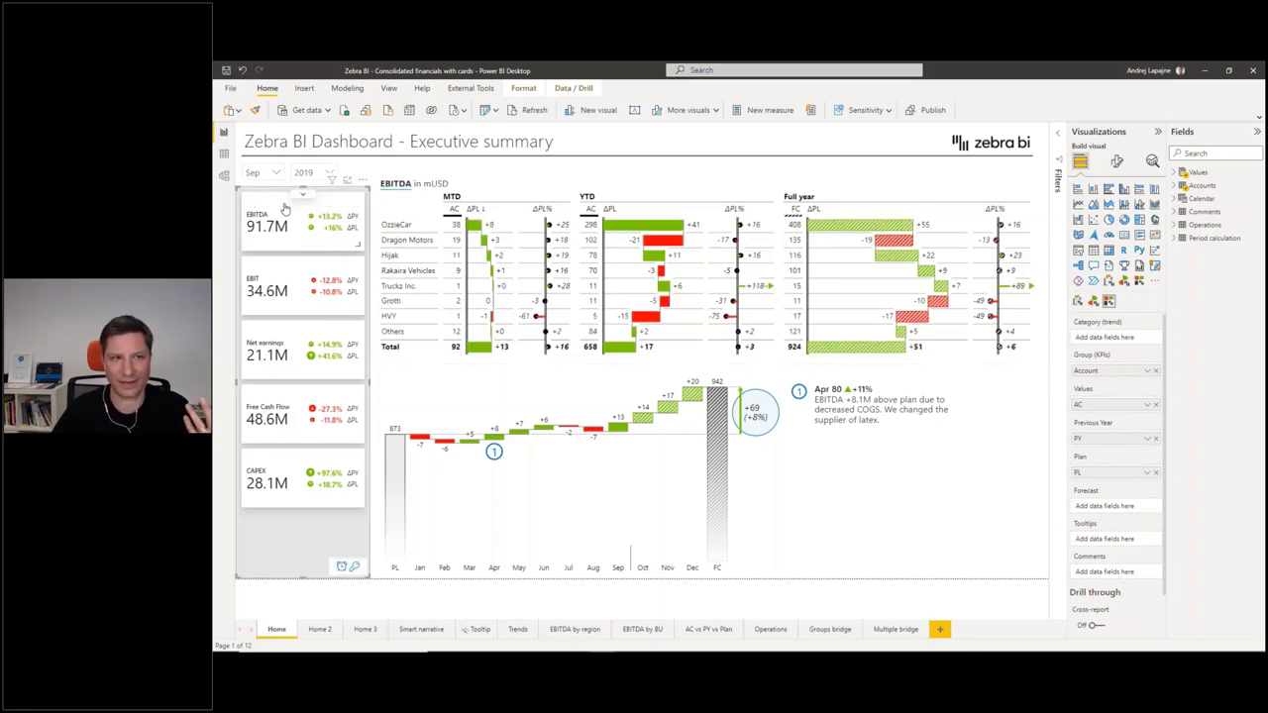
# - Filter the executive summary charts by the EBITDA, EBIT and Net earnings cards in turn, and clear the card selection
pyautogui.click(284, 208)
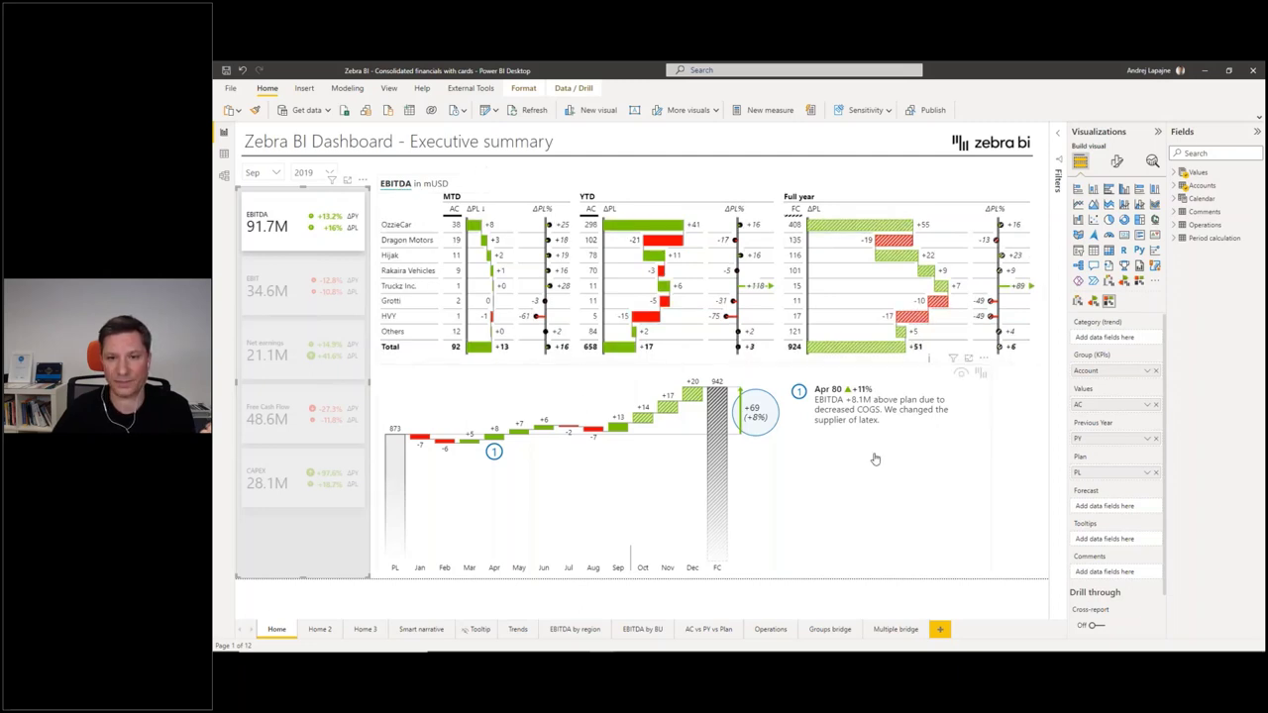
pyautogui.click(286, 269)
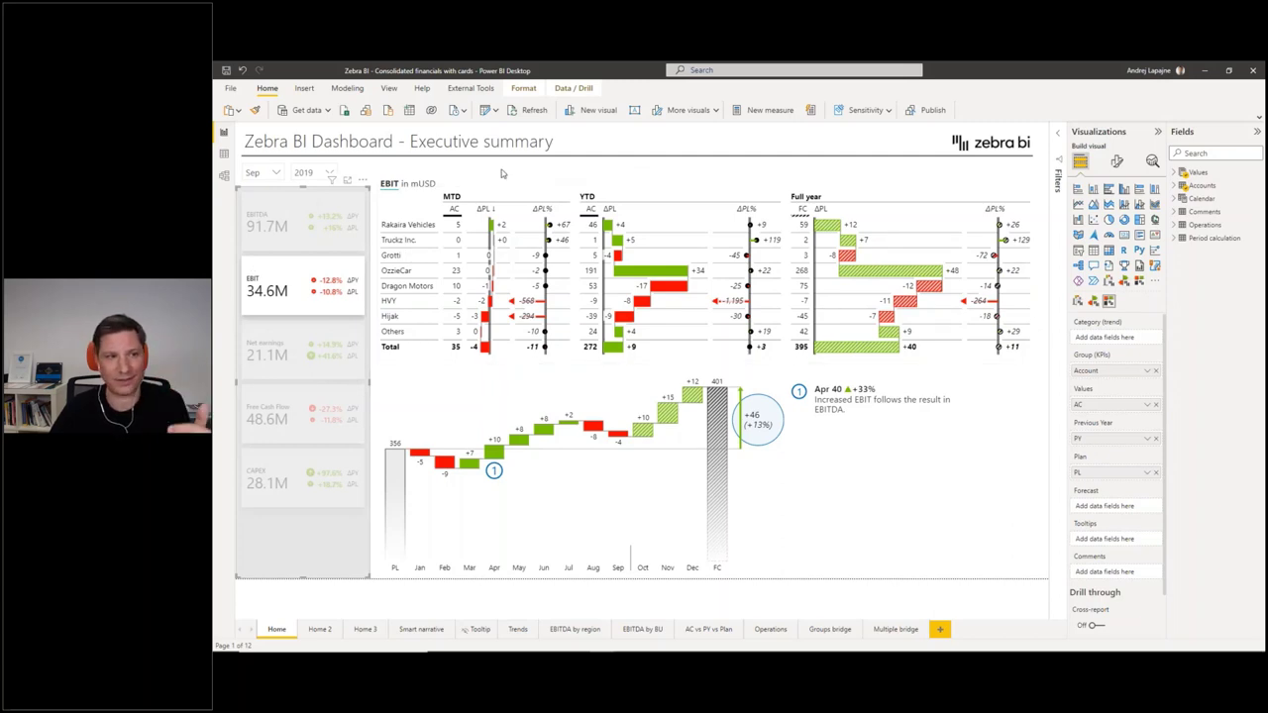
pyautogui.click(294, 331)
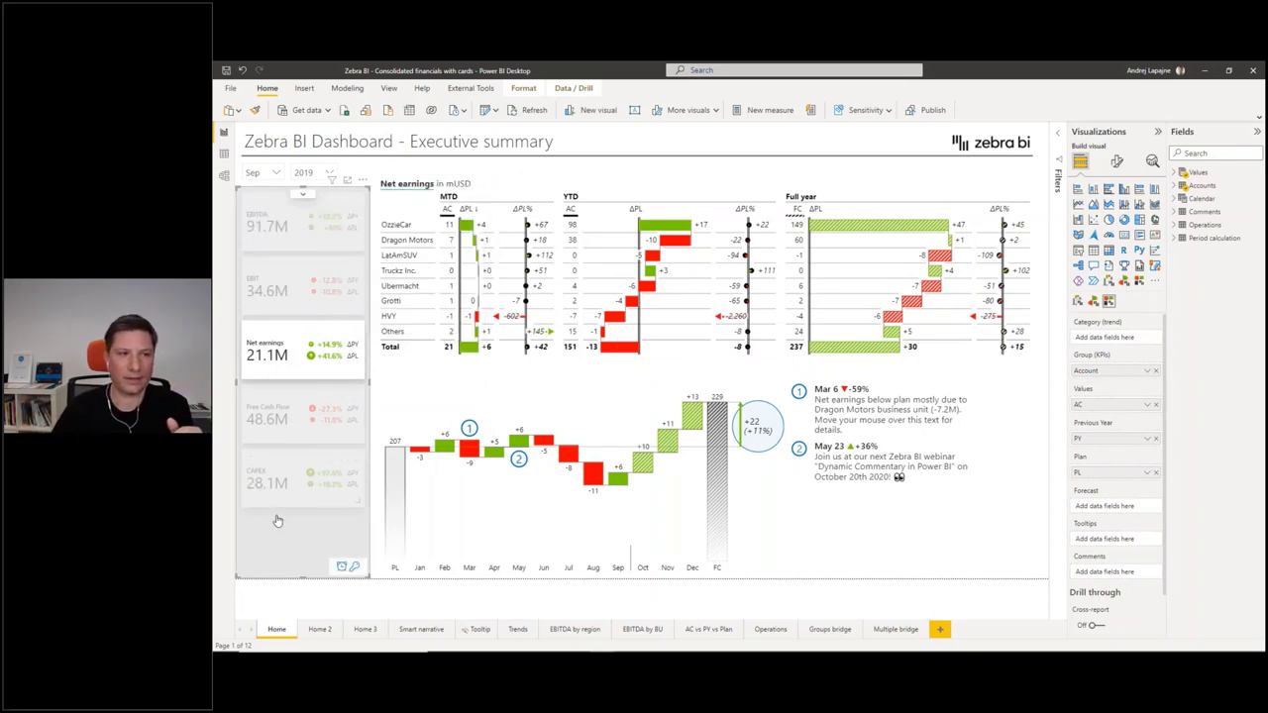
pyautogui.click(287, 332)
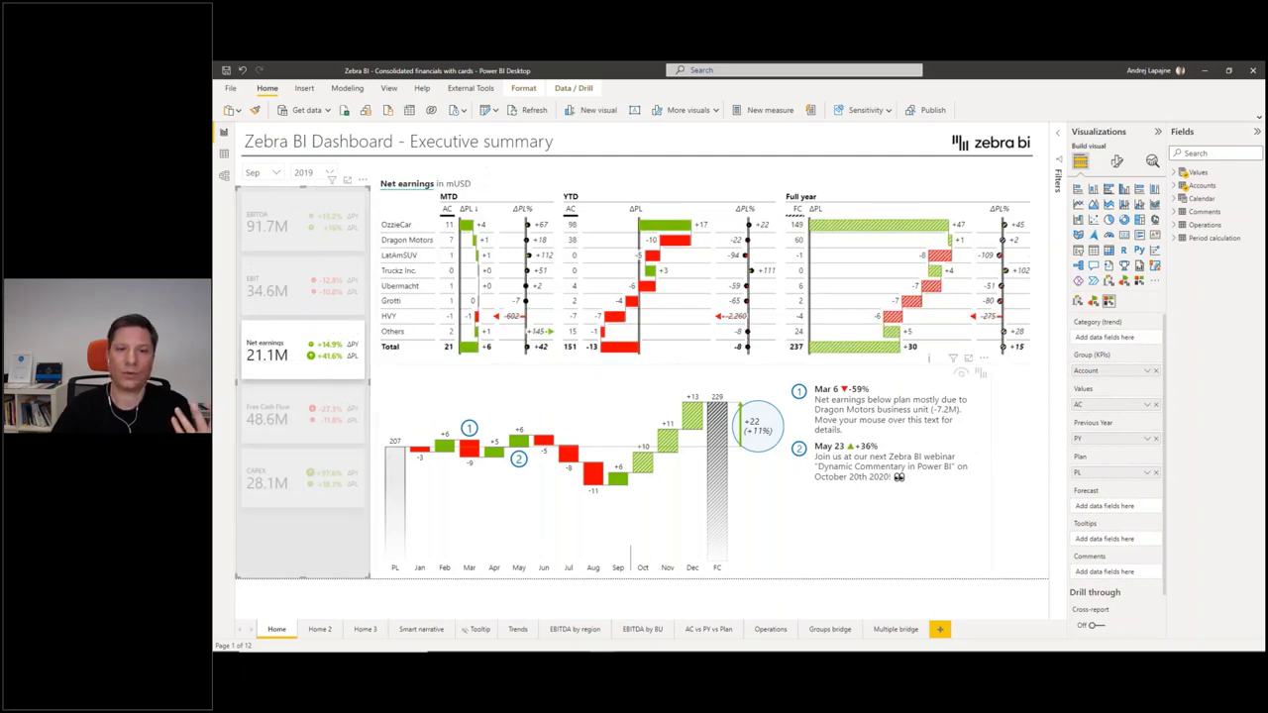
pyautogui.click(391, 300)
pyautogui.click(287, 332)
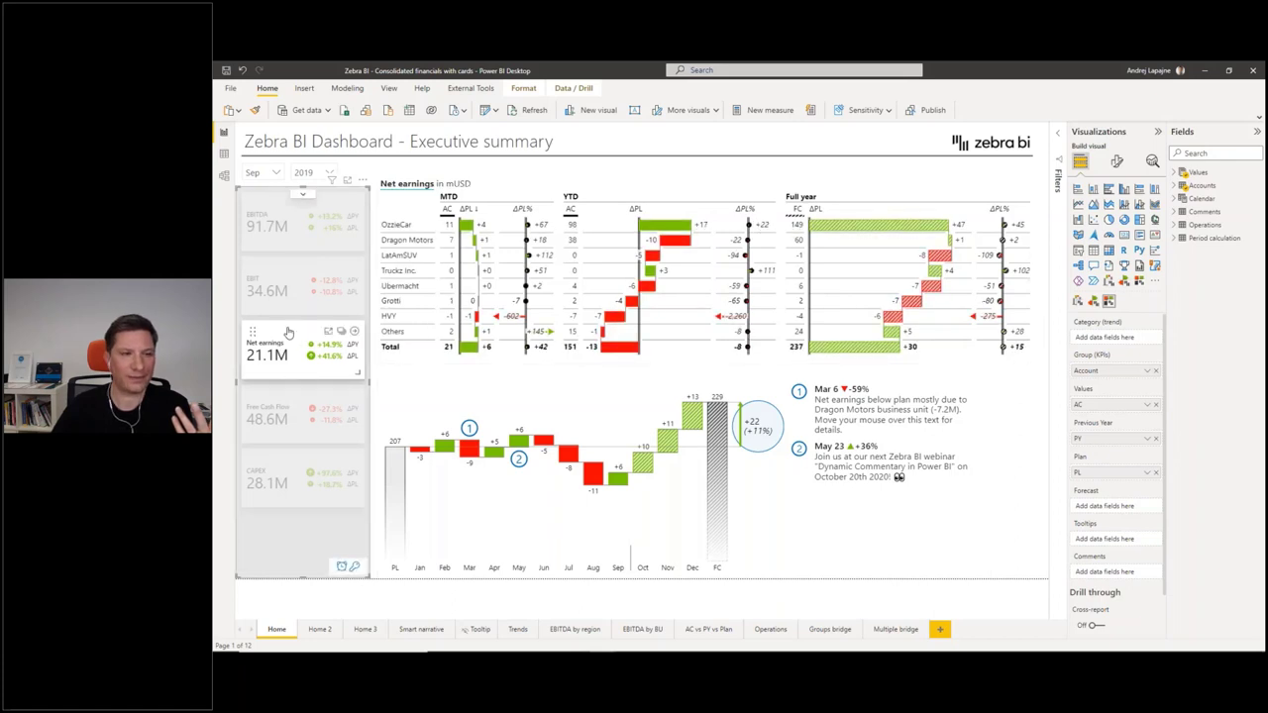
pyautogui.click(287, 331)
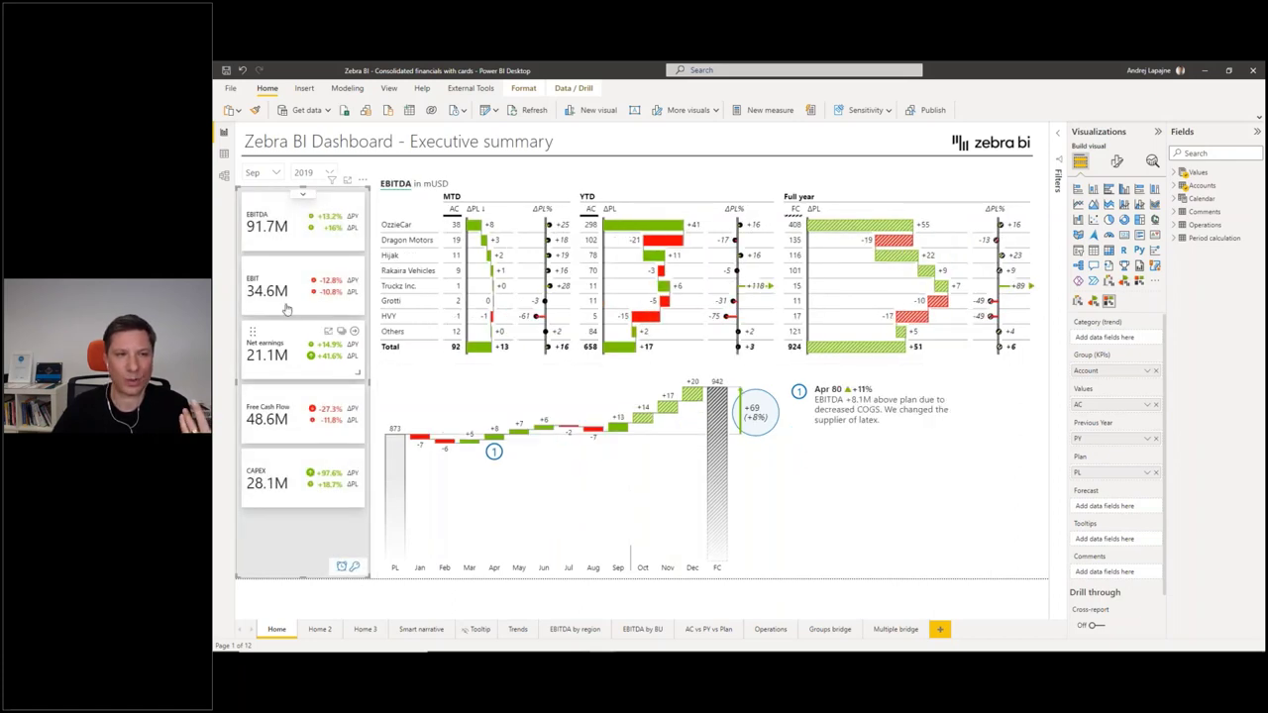
# - Compare the charts for the EBIT and EBITDA cards again, leaving no card selected
pyautogui.click(286, 271)
pyautogui.click(287, 271)
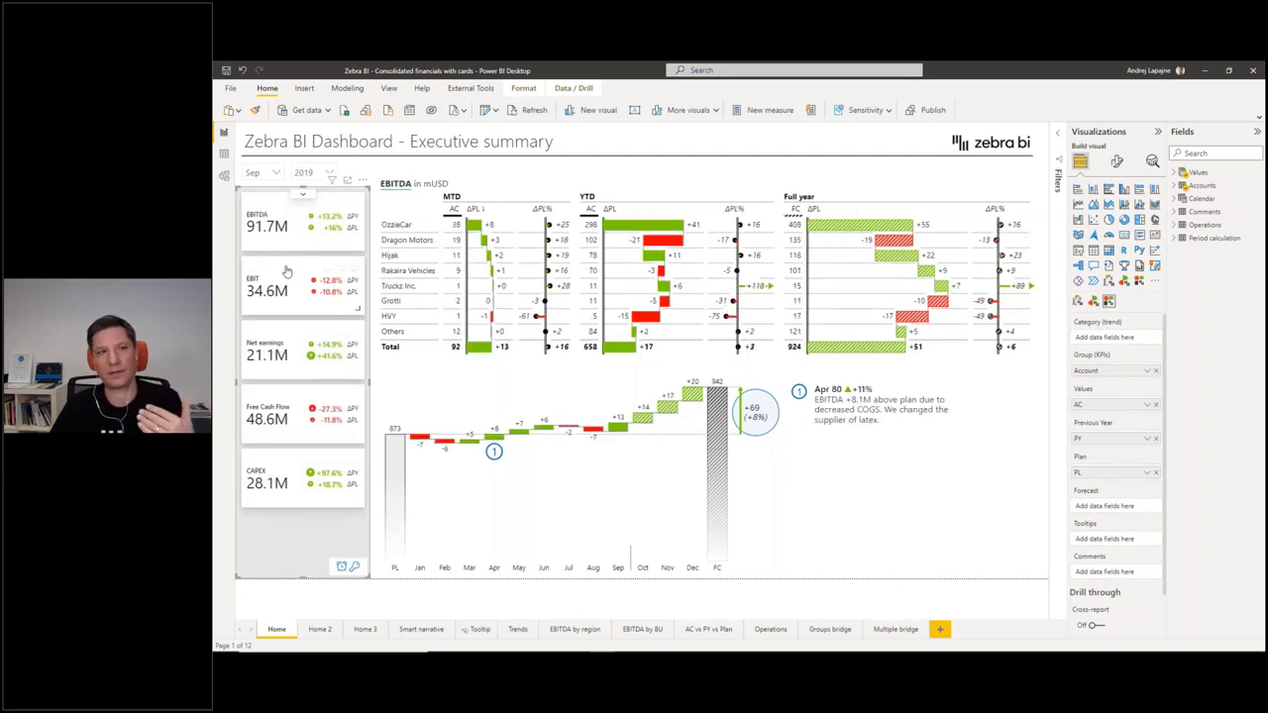
pyautogui.click(276, 208)
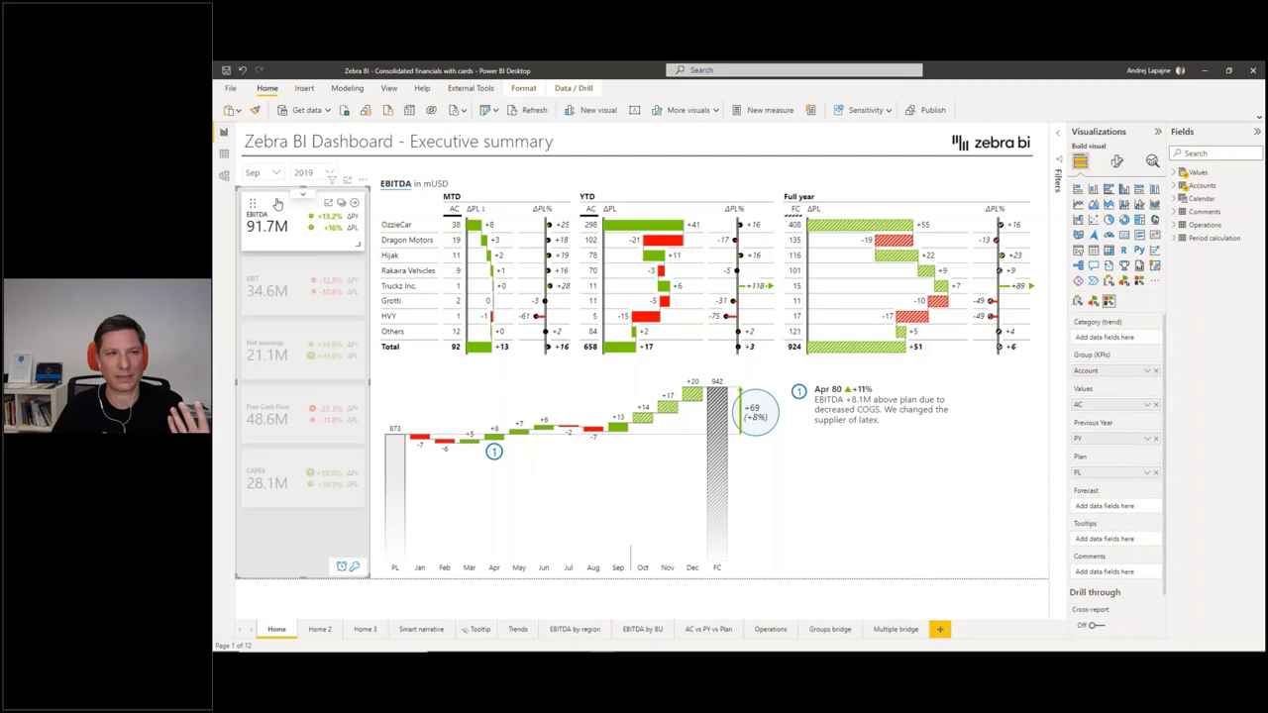
pyautogui.click(289, 270)
pyautogui.click(289, 270)
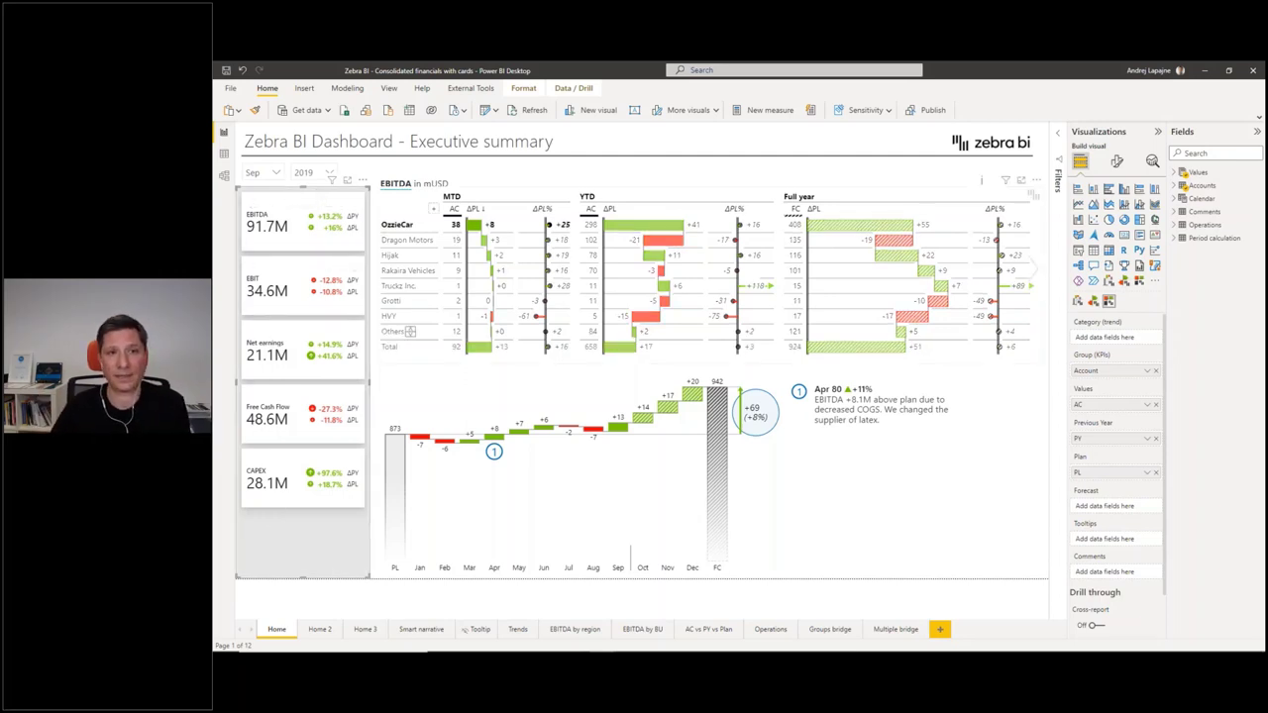
# - Switch to the Zebra BI - CRM Sales pipeline demo report in Power BI Desktop
pyautogui.hotkey('alt', 'Tab')
pyautogui.press('Tab')
pyautogui.press('Tab')
pyautogui.press('Tab')
pyautogui.press('Tab')
pyautogui.press('Tab')
pyautogui.press('Tab')
pyautogui.press('Tab')
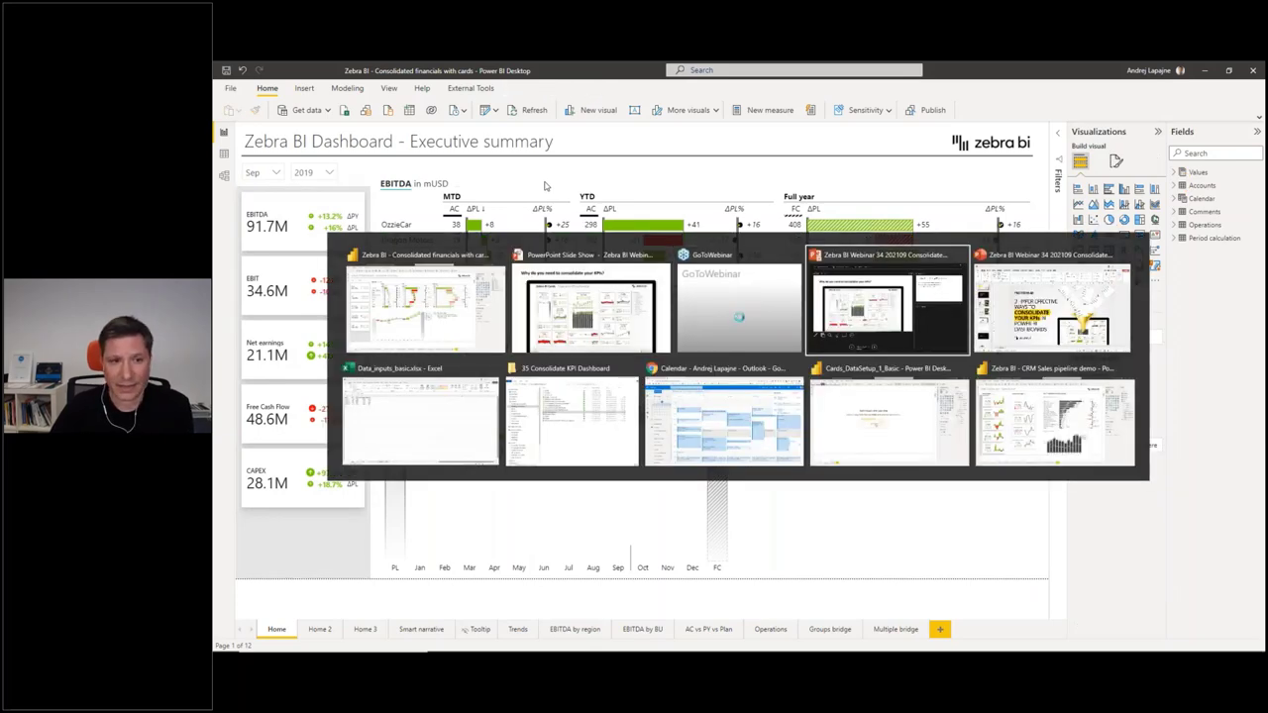
pyautogui.press('Tab')
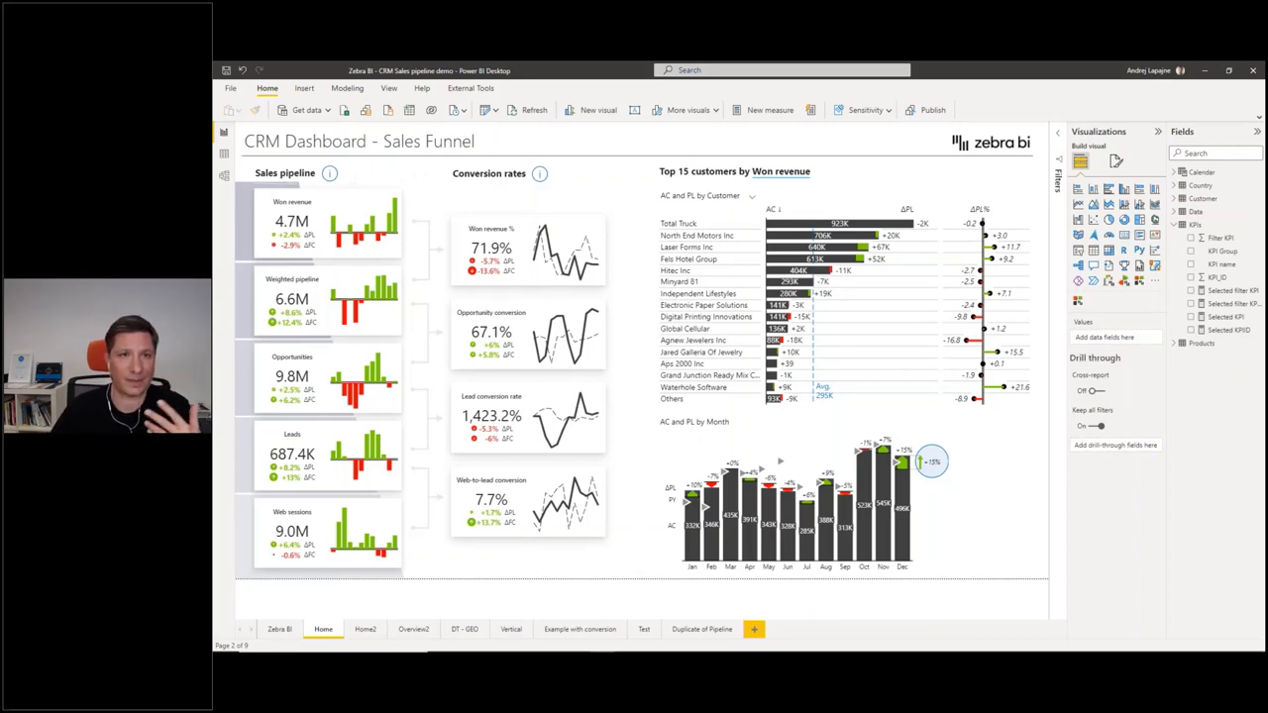
# - Filter the sales funnel dashboard by the Won revenue and Weighted pipeline cards in turn, and clear the selection
pyautogui.click(252, 194)
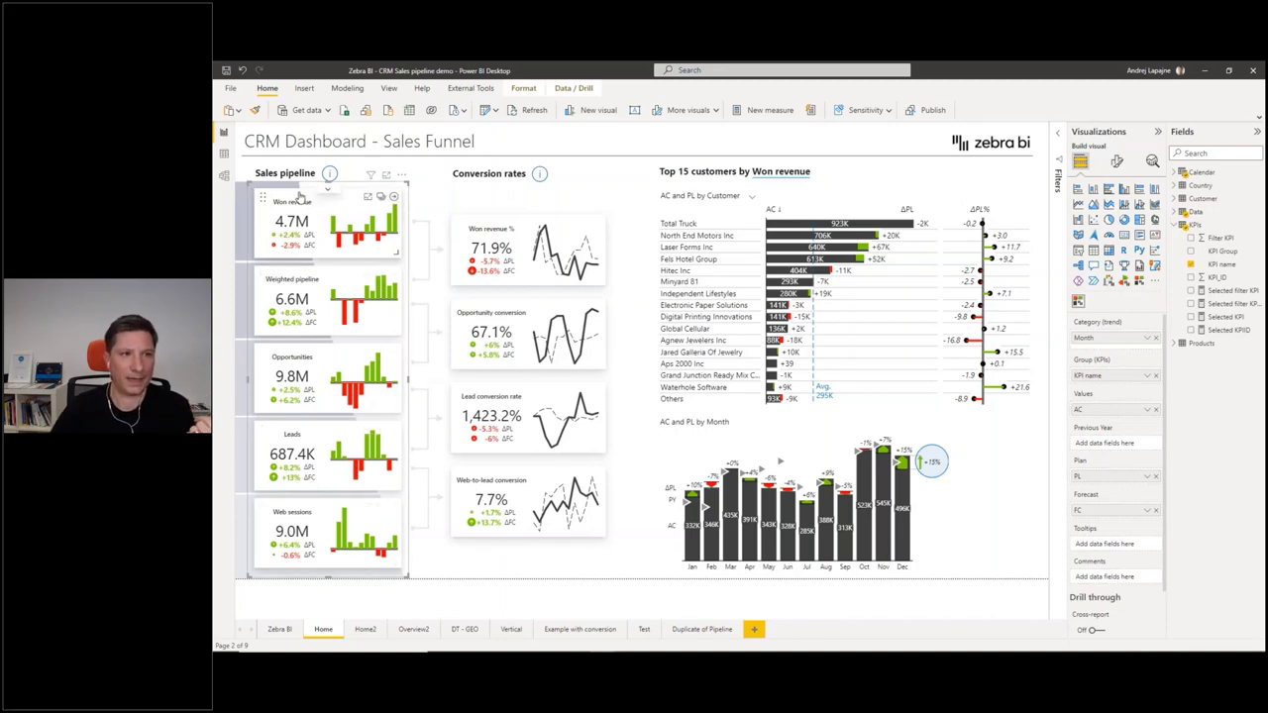
pyautogui.click(301, 198)
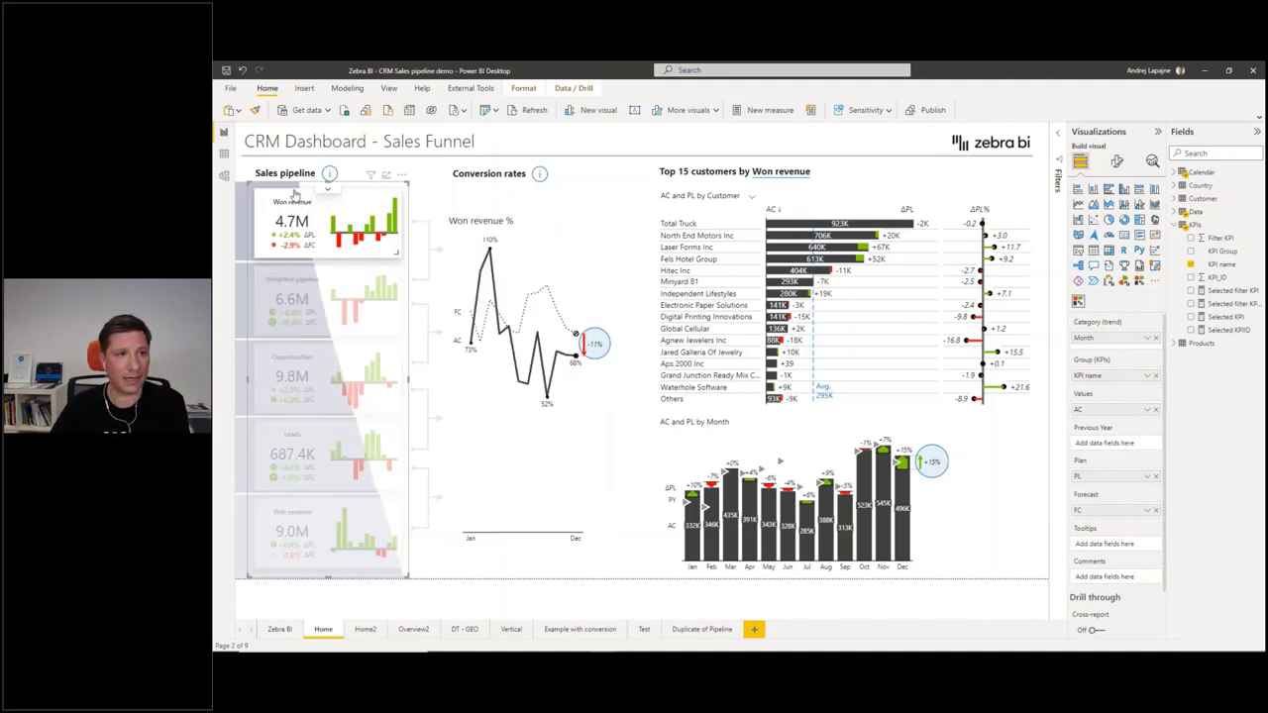
pyautogui.click(300, 272)
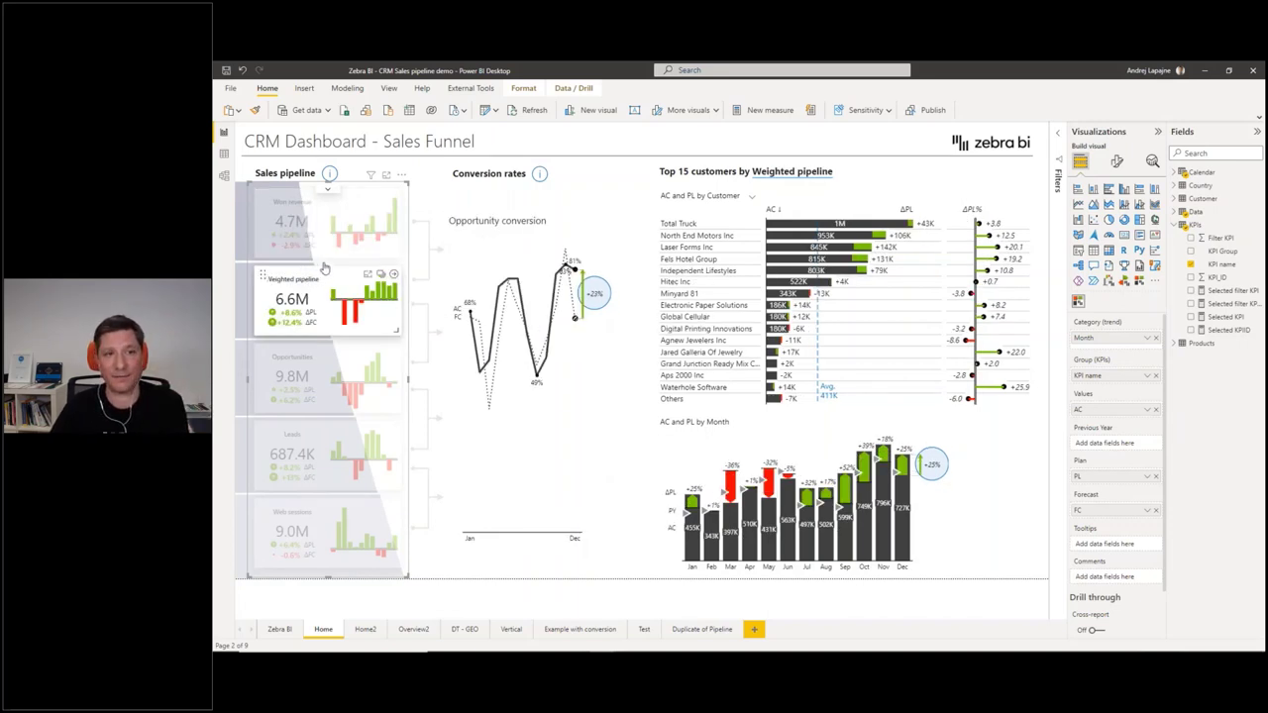
pyautogui.click(693, 387)
pyautogui.click(457, 144)
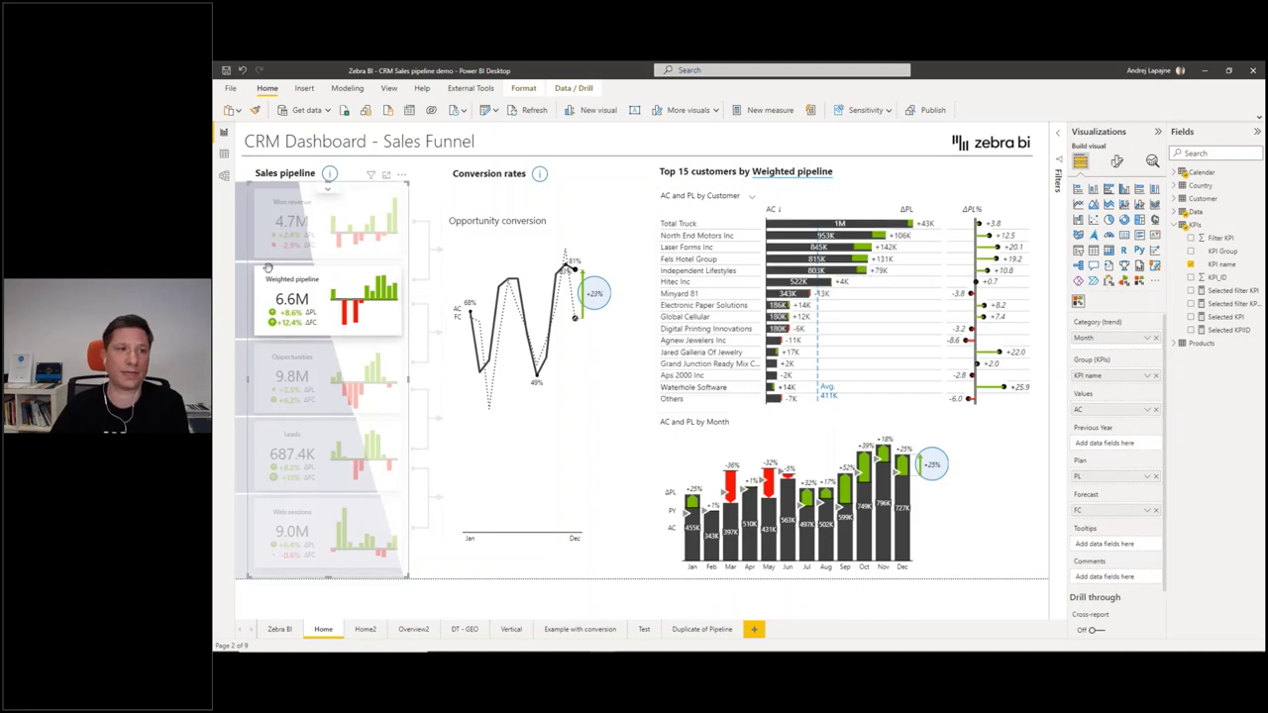
pyautogui.click(441, 173)
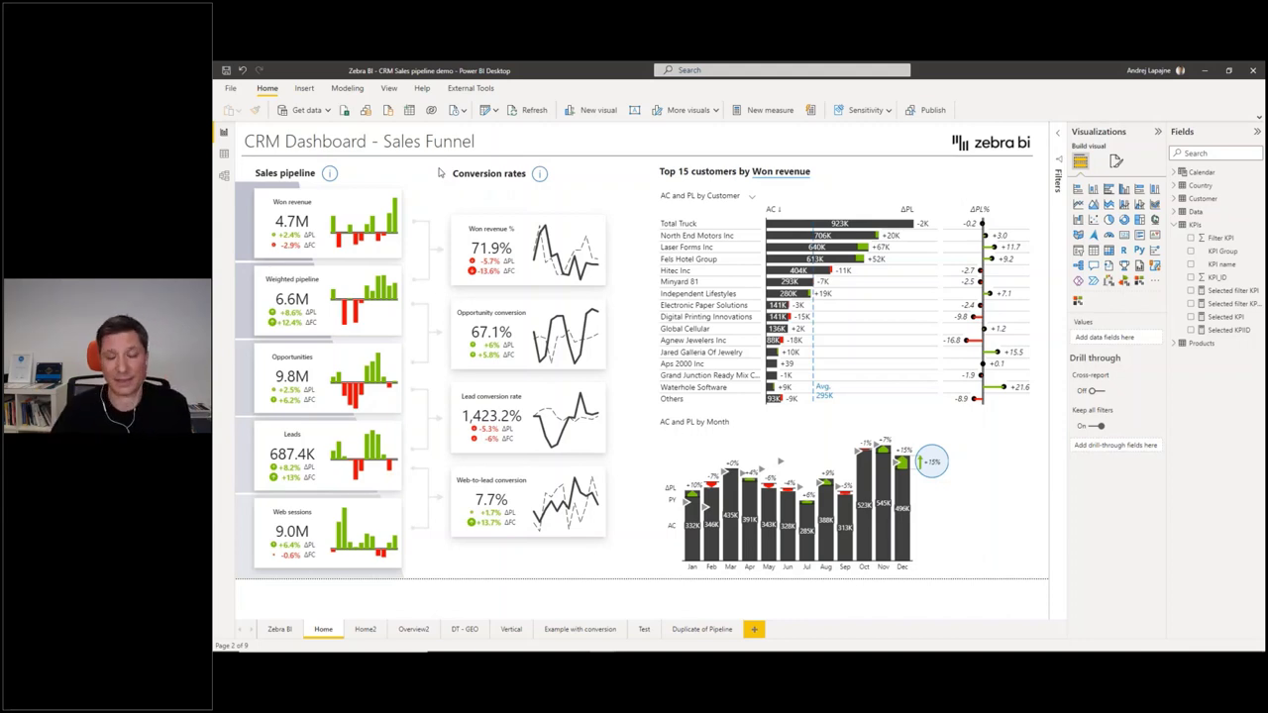
# - Switch to the Cards_DataSetup_1_Basic report in Power BI Desktop
pyautogui.hotkey('alt', 'Tab')
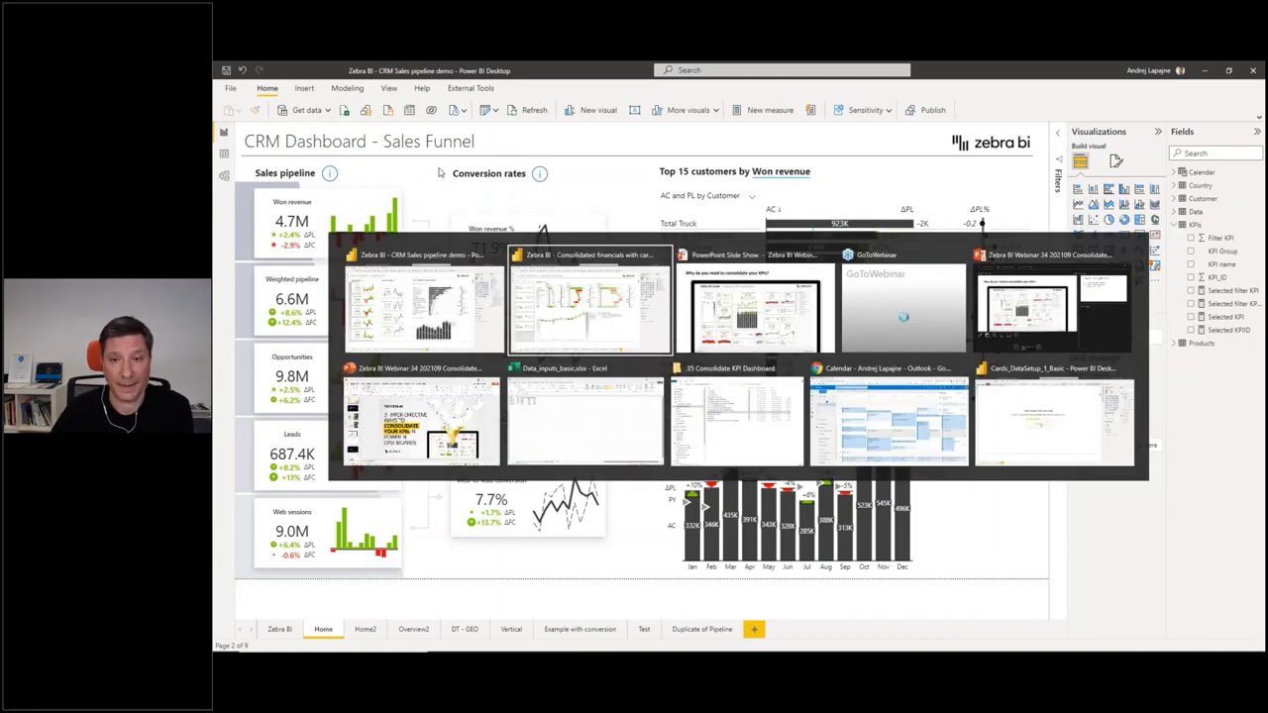
pyautogui.hotkey('alt', 'Tab')
pyautogui.hotkey('alt', 'Tab')
pyautogui.hotkey('alt', 'Tab')
pyautogui.hotkey('alt', 'Tab')
pyautogui.hotkey('alt', 'Tab')
pyautogui.hotkey('alt', 'Tab')
pyautogui.hotkey('alt', 'Tab')
pyautogui.hotkey('alt', 'Tab')
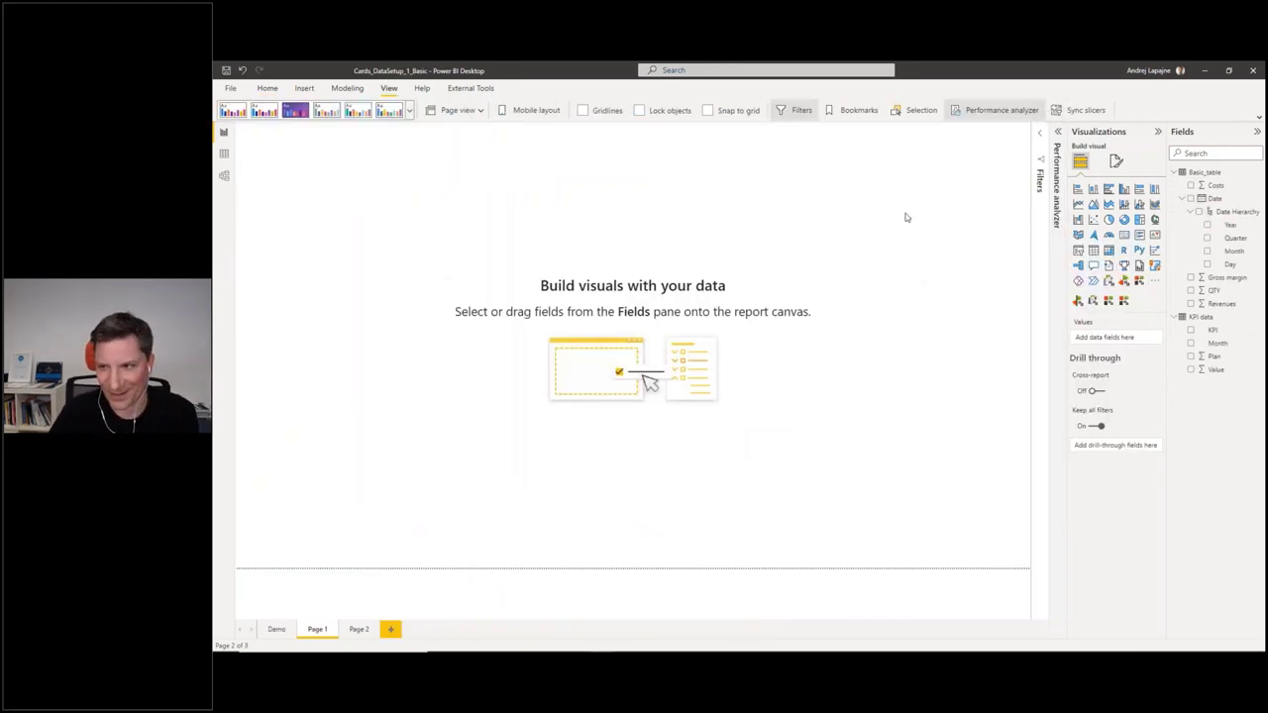
# - Collapse the KPI data table and select the Costs column of Basic_table
pyautogui.click(1173, 318)
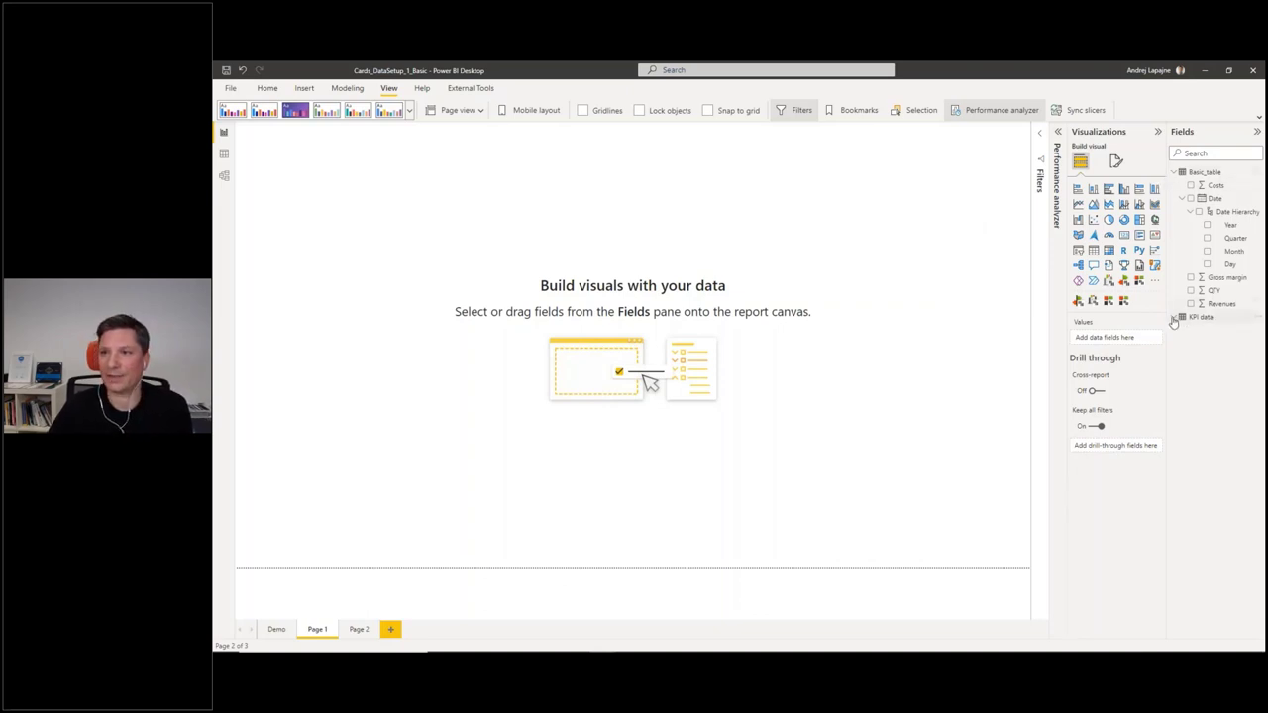
pyautogui.click(1206, 174)
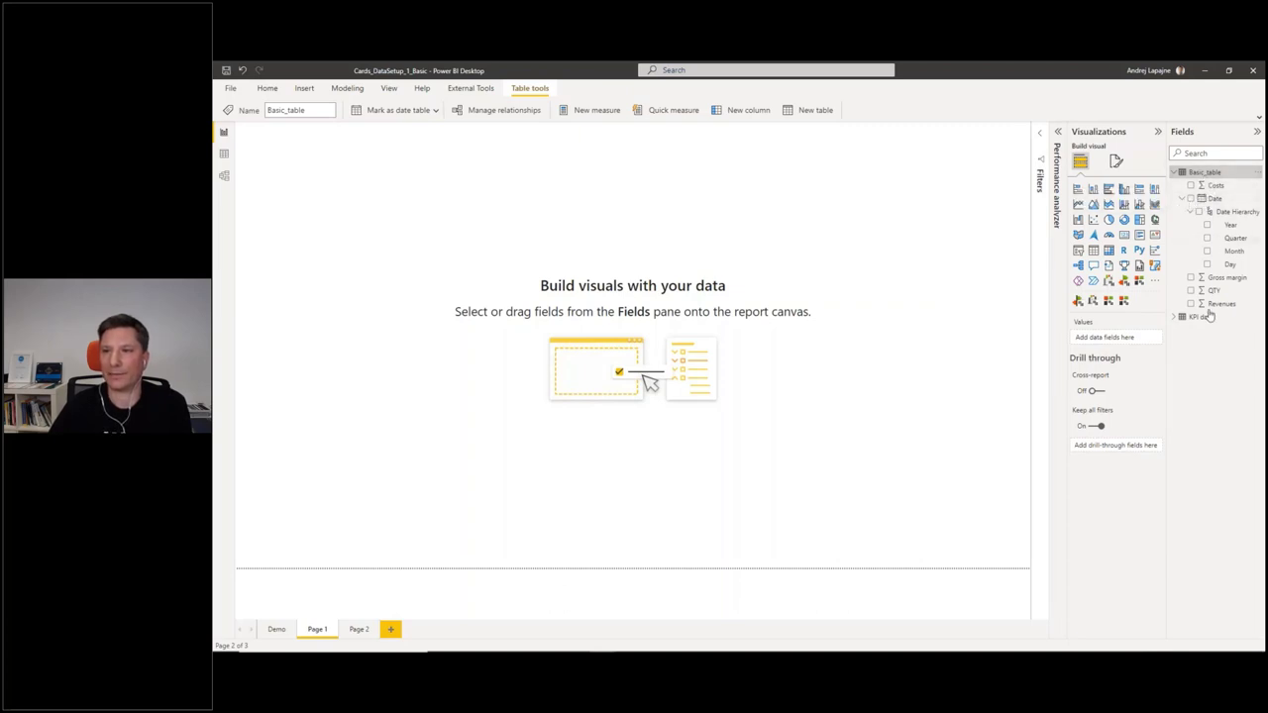
pyautogui.click(1211, 185)
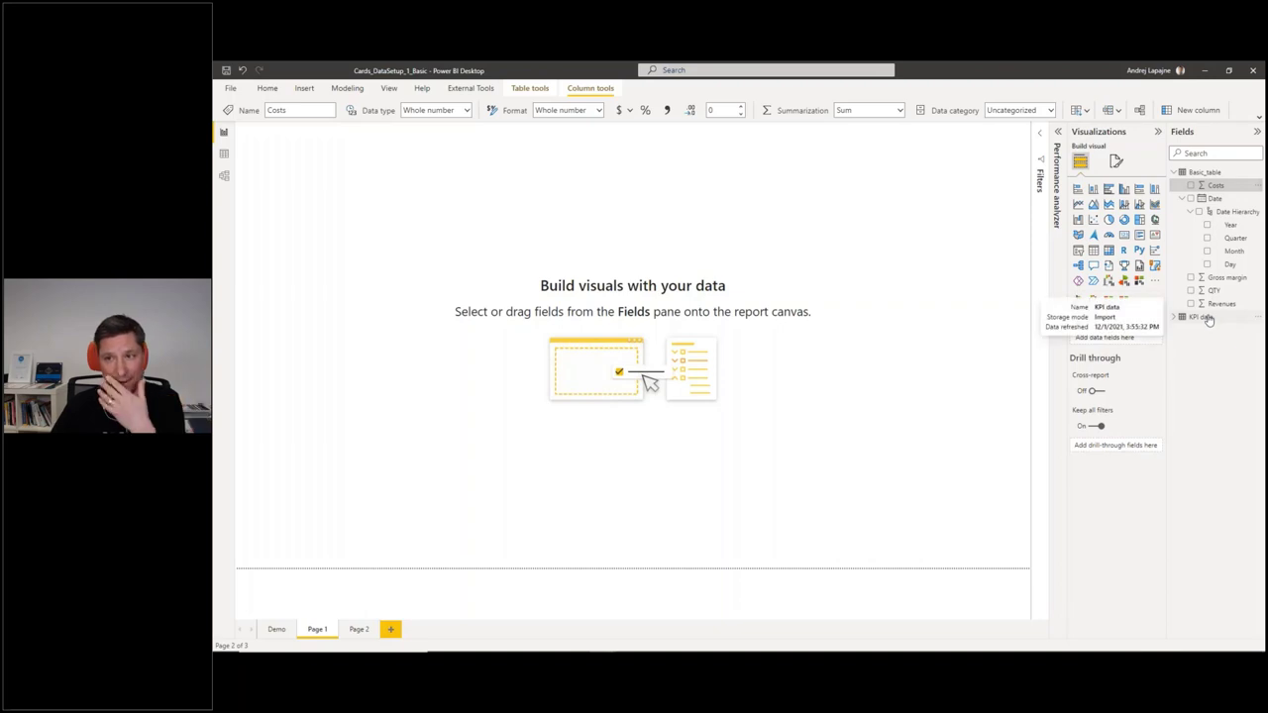
# - Add a Card visual showing Costs to Page 1, shrink it and shift it slightly away from the page's left edge
pyautogui.click(1192, 187)
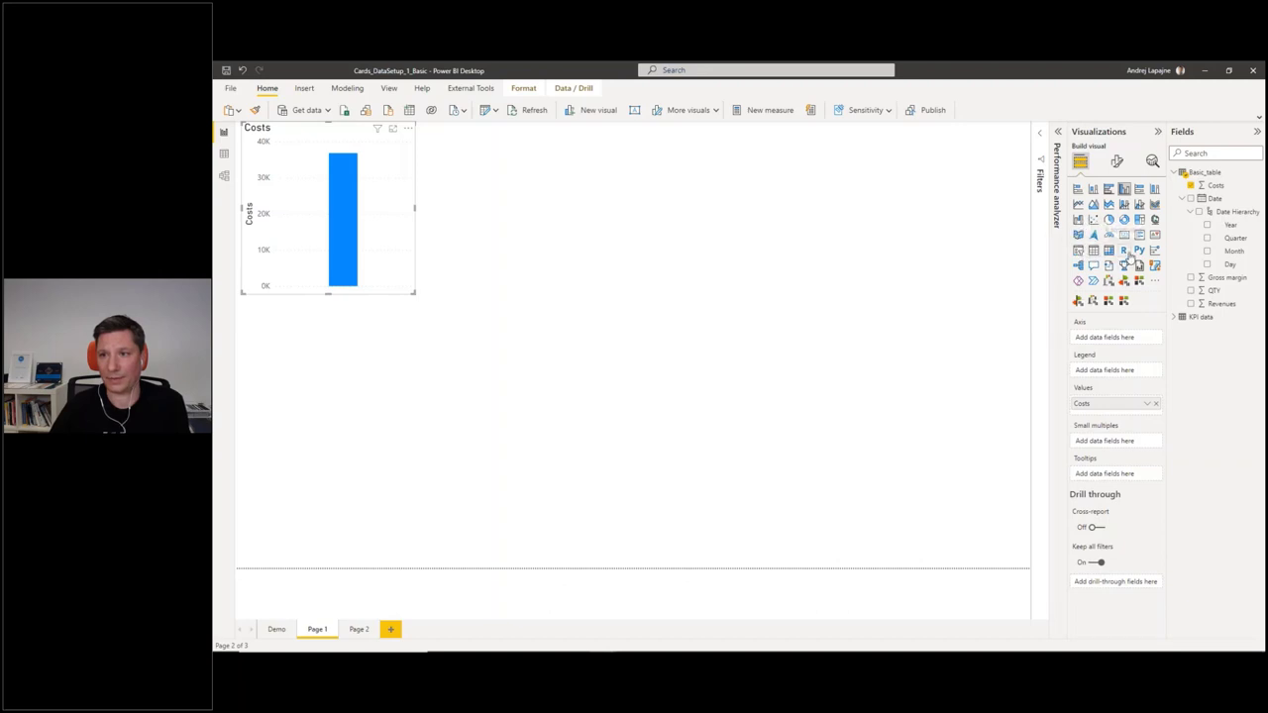
pyautogui.click(1123, 234)
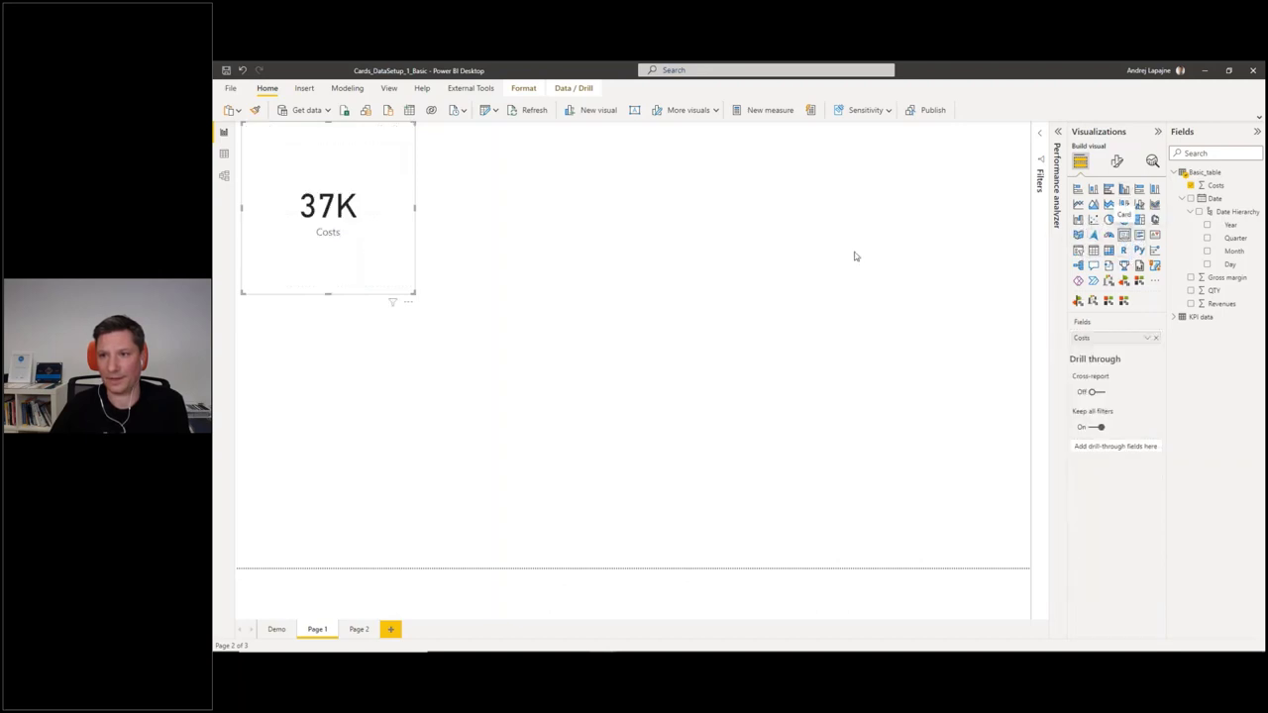
pyautogui.moveTo(413, 290); pyautogui.dragTo(391, 198)
pyautogui.moveTo(311, 134); pyautogui.dragTo(337, 135)
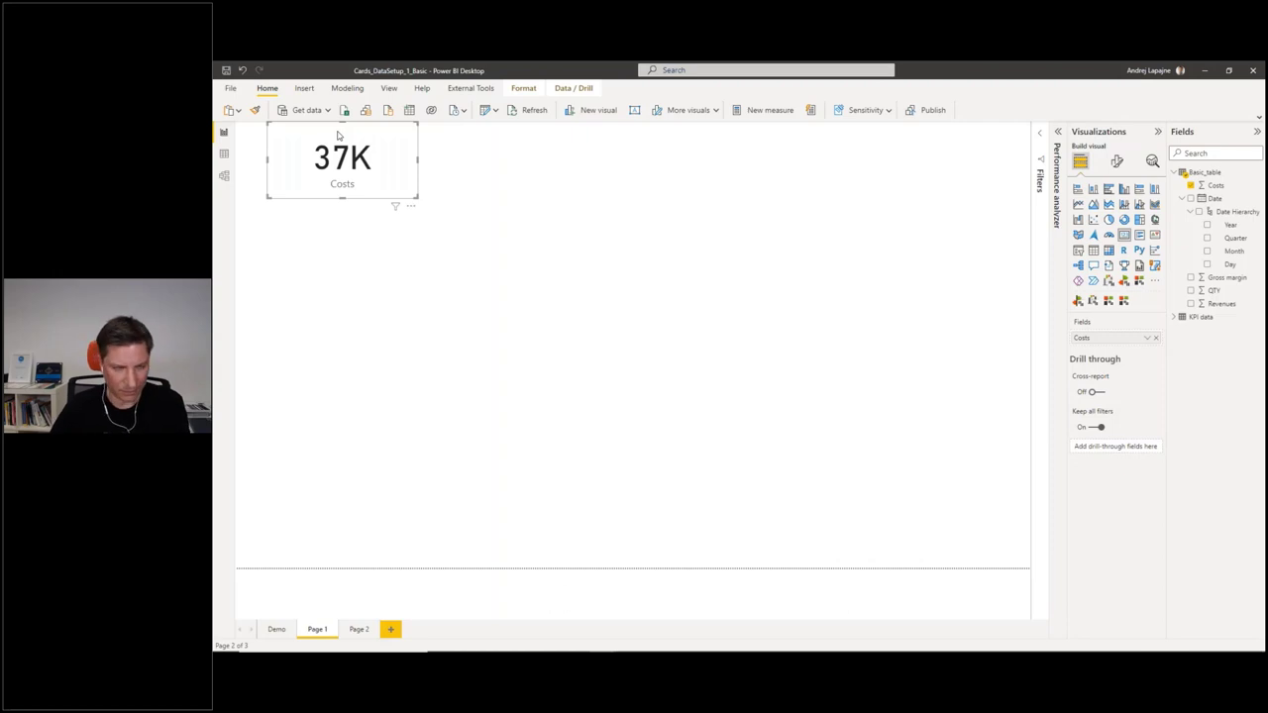
pyautogui.click(917, 235)
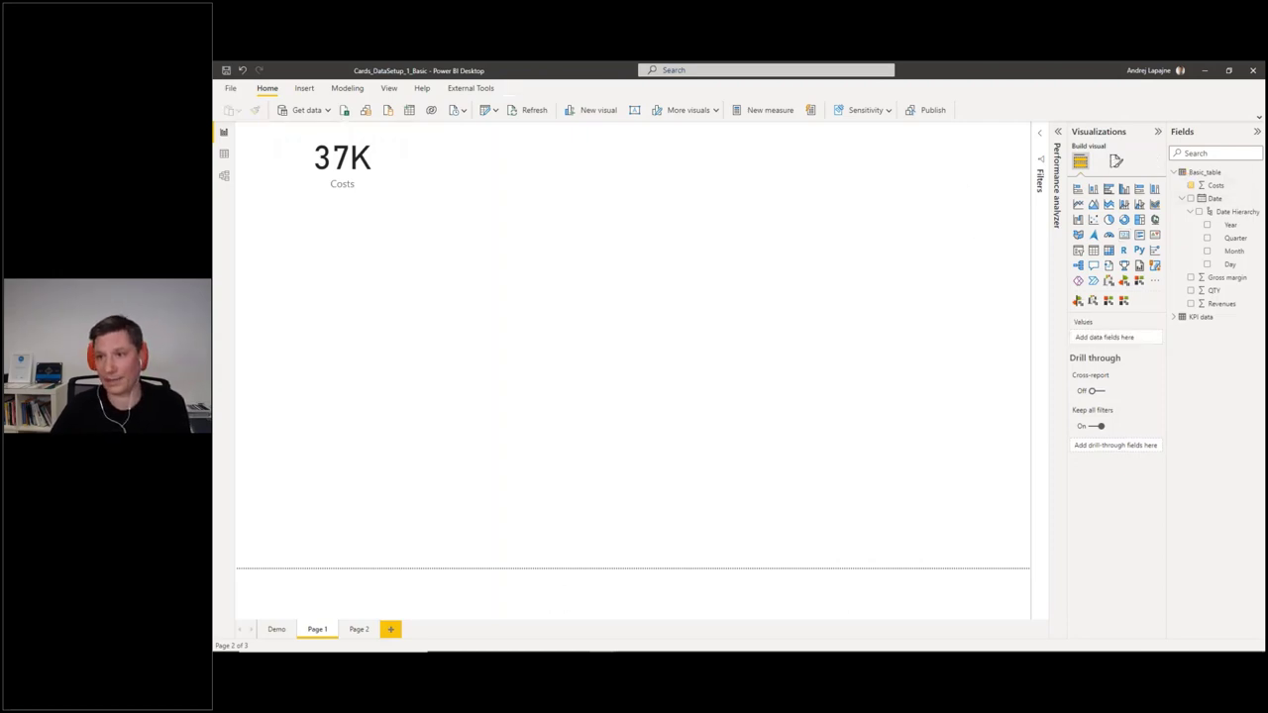
# - Add a Card visual showing Revenues, shrink it and place it to the right of the Costs card
pyautogui.click(1191, 303)
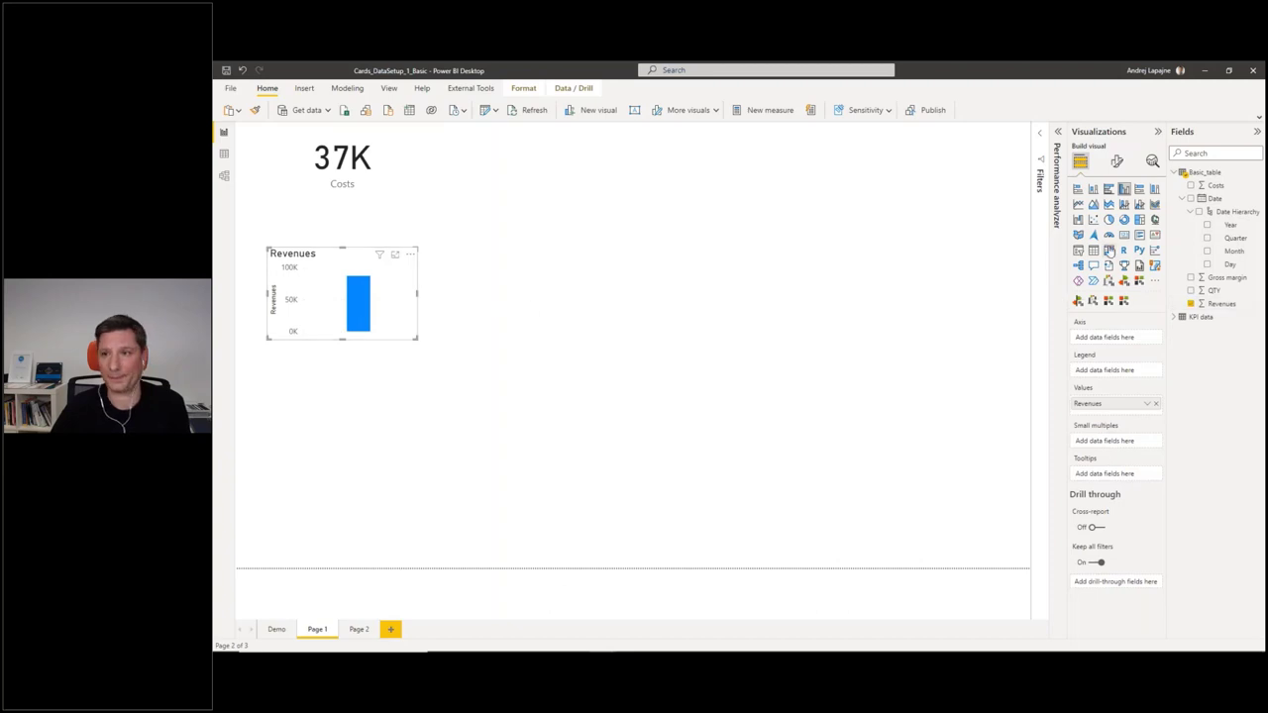
pyautogui.click(1123, 235)
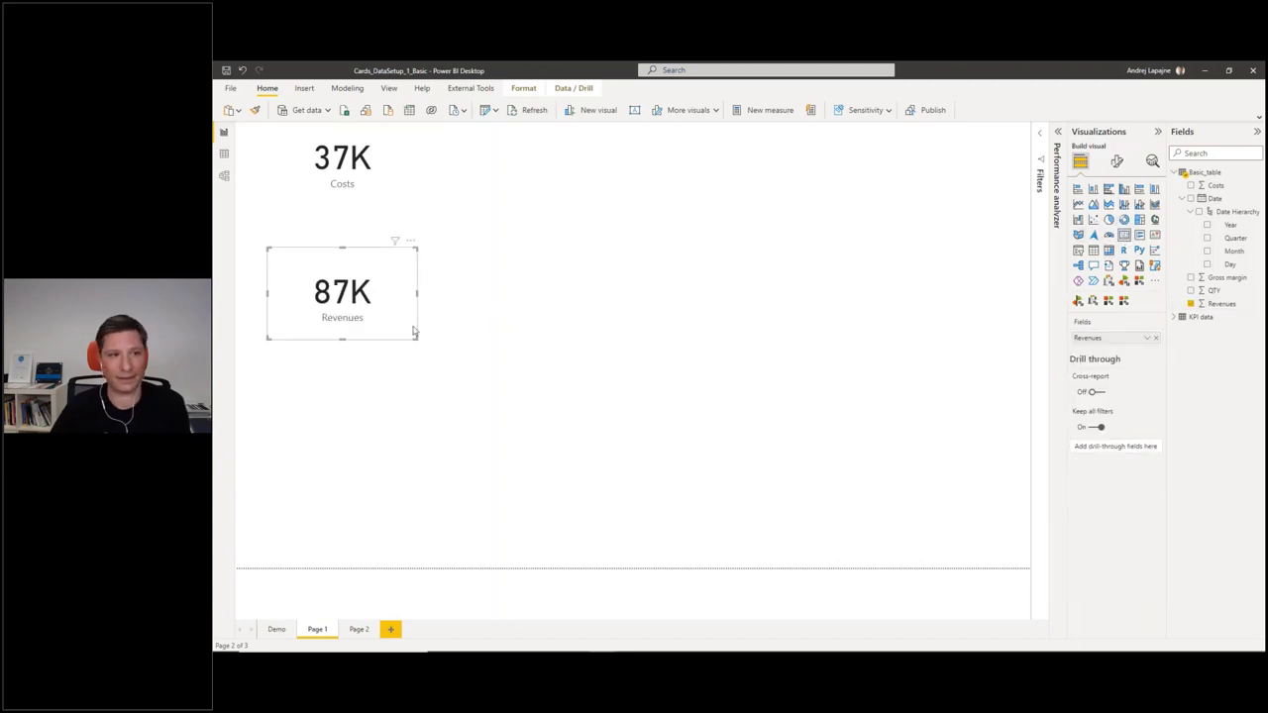
pyautogui.moveTo(417, 339)
pyautogui.mouseDown()
pyautogui.moveTo(368, 295)
pyautogui.moveTo(397, 327)
pyautogui.mouseUp()
pyautogui.moveTo(393, 247); pyautogui.dragTo(527, 125)
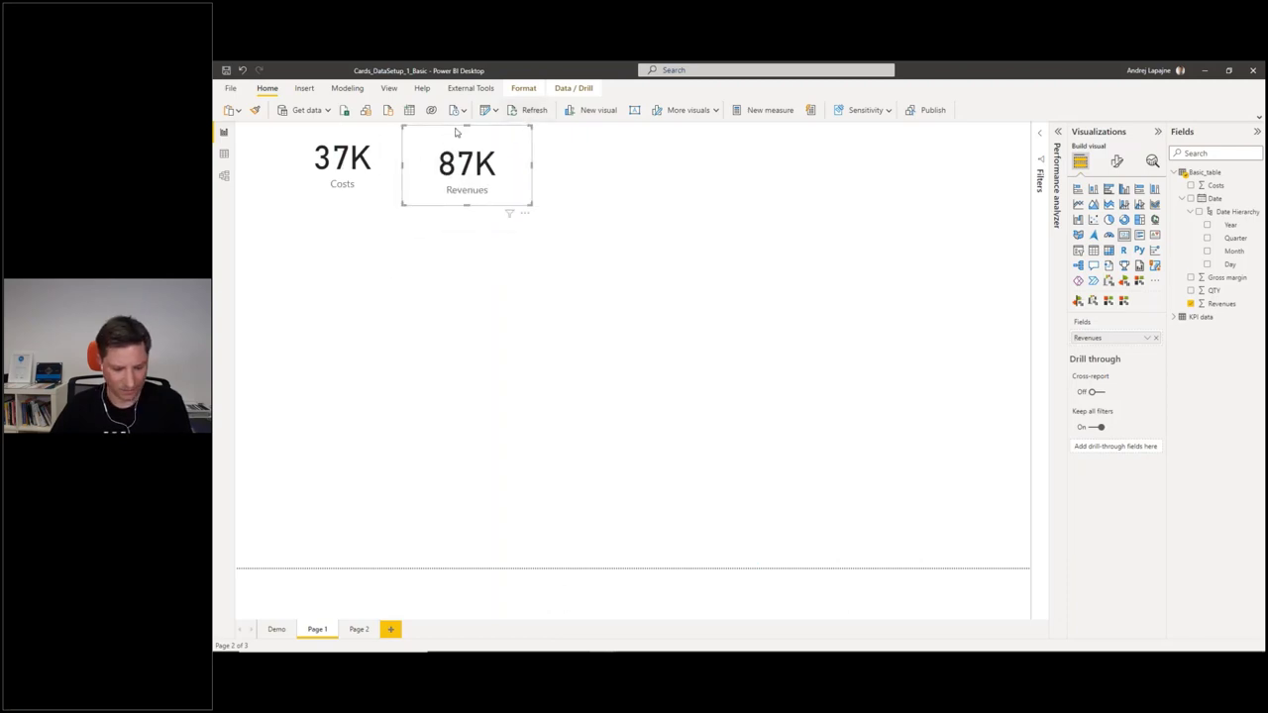
# - Duplicate the Revenues card, place the copy to its right and replace its field with Gross margin
pyautogui.hotkey('ctrl', 'c')
pyautogui.hotkey('ctrl', 'v')
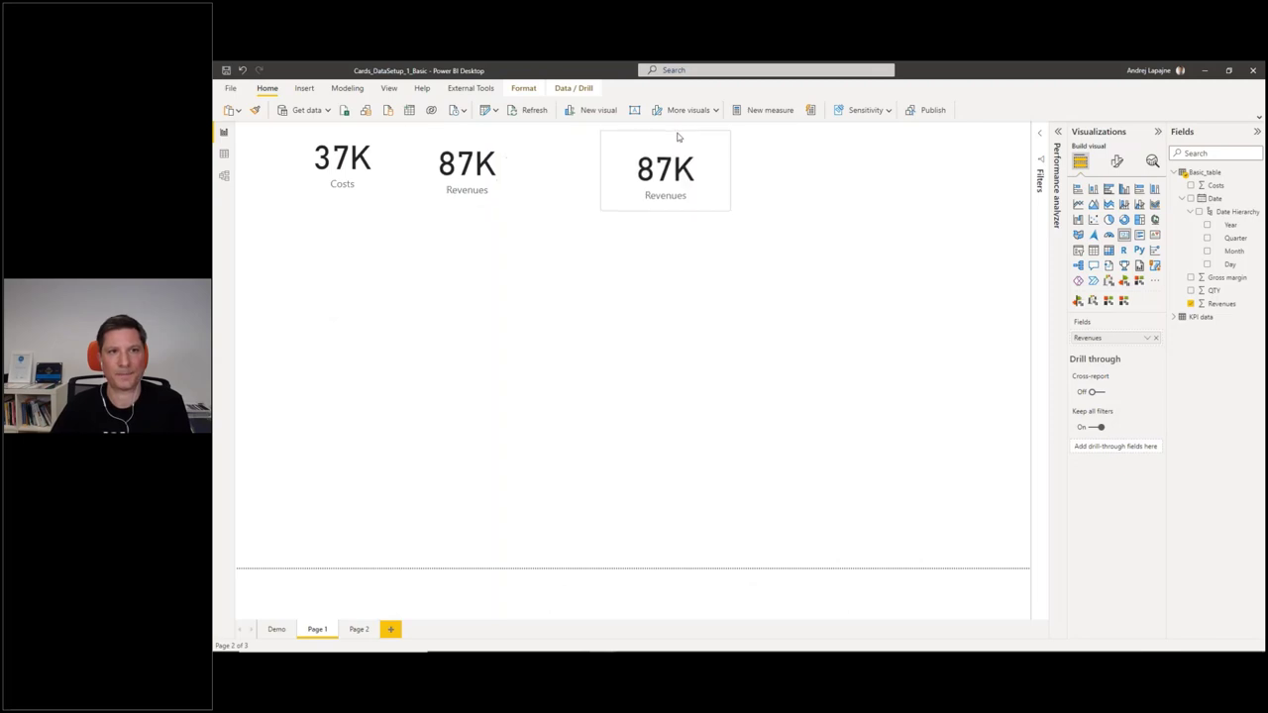
pyautogui.moveTo(679, 135); pyautogui.dragTo(614, 134)
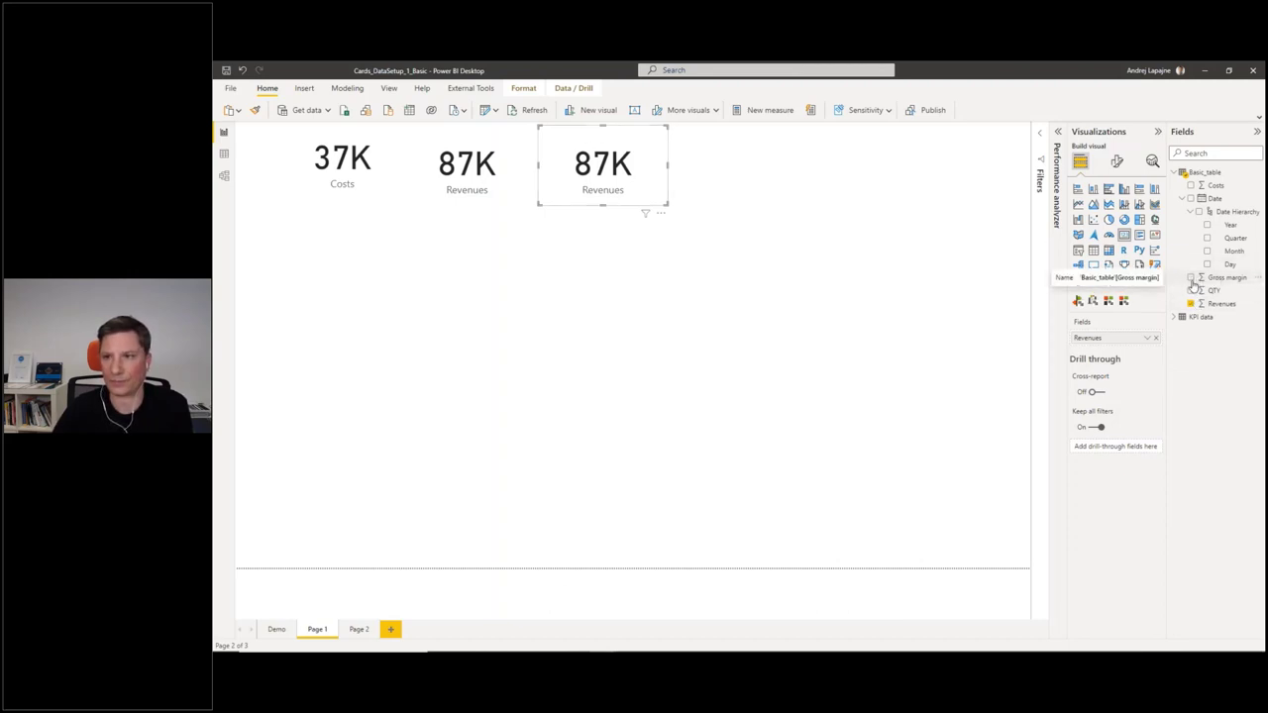
pyautogui.moveTo(1221, 279); pyautogui.dragTo(1122, 344)
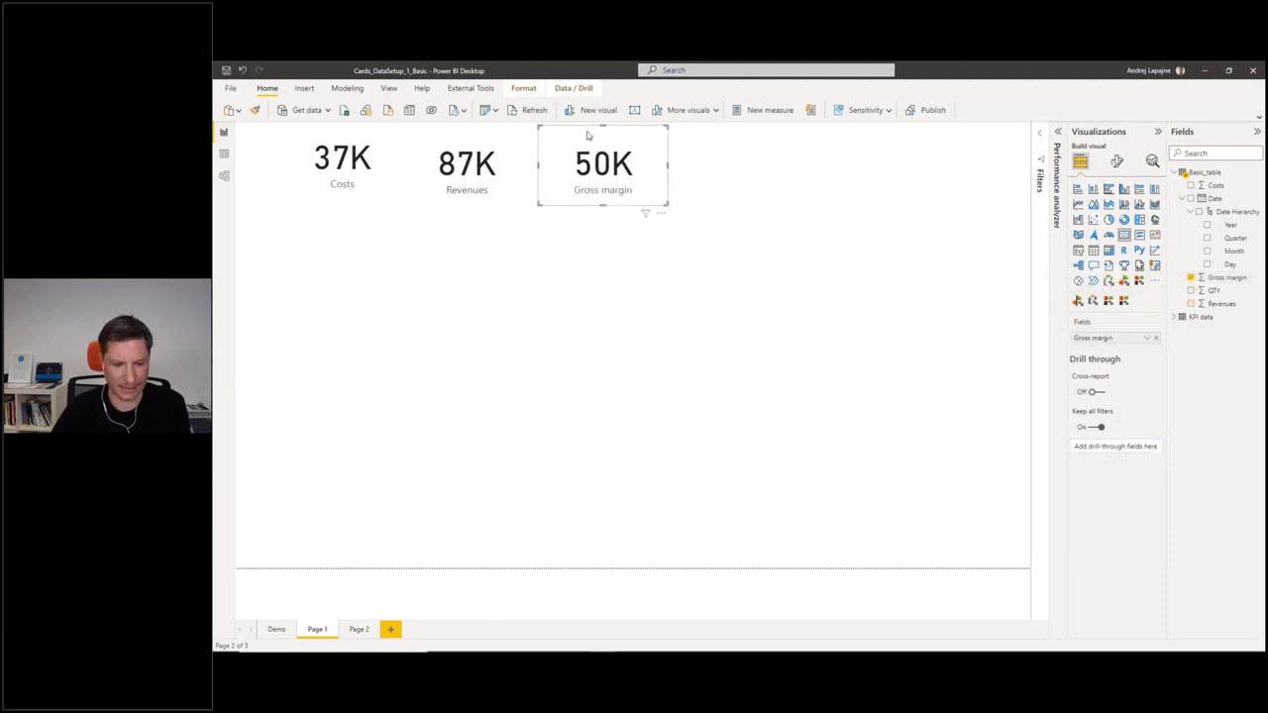
# - Duplicate the Gross margin card, place the copy at the right end of the row and replace its field with QTY
pyautogui.hotkey('ctrl', 'c')
pyautogui.hotkey('ctrl', 'v')
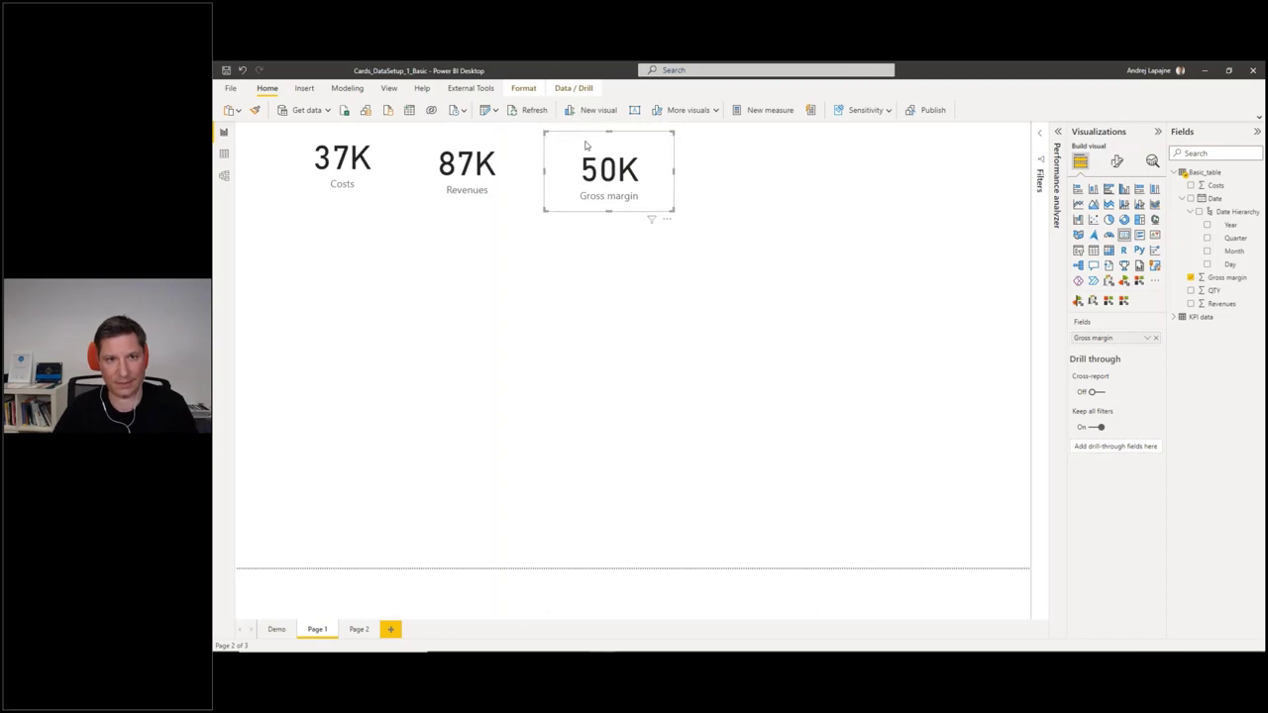
pyautogui.moveTo(585, 135); pyautogui.dragTo(748, 130)
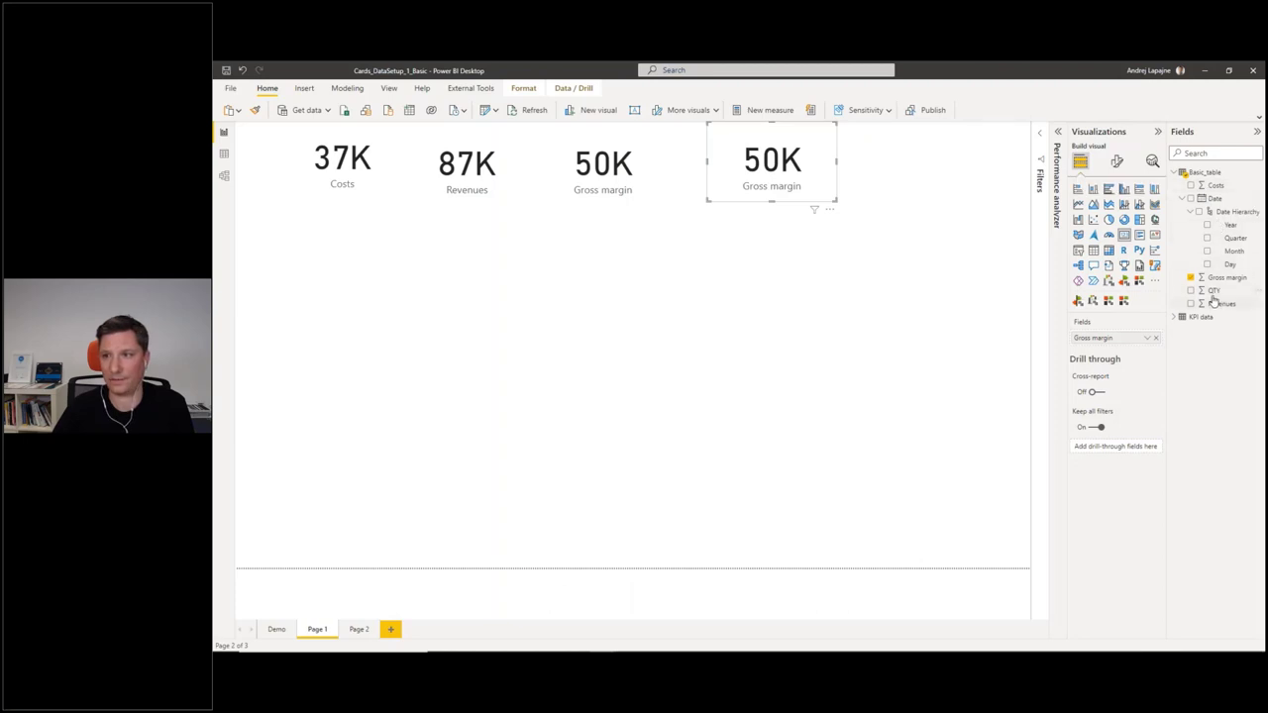
pyautogui.moveTo(1212, 294); pyautogui.dragTo(1100, 339)
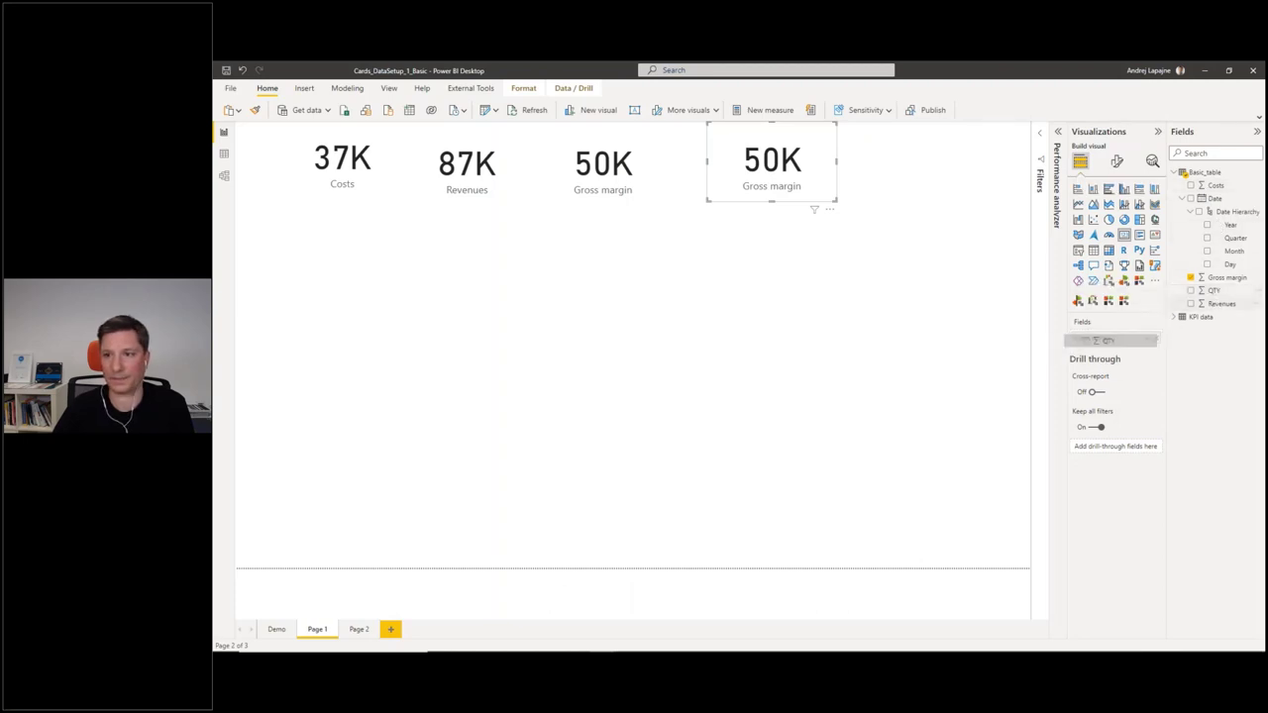
pyautogui.click(412, 283)
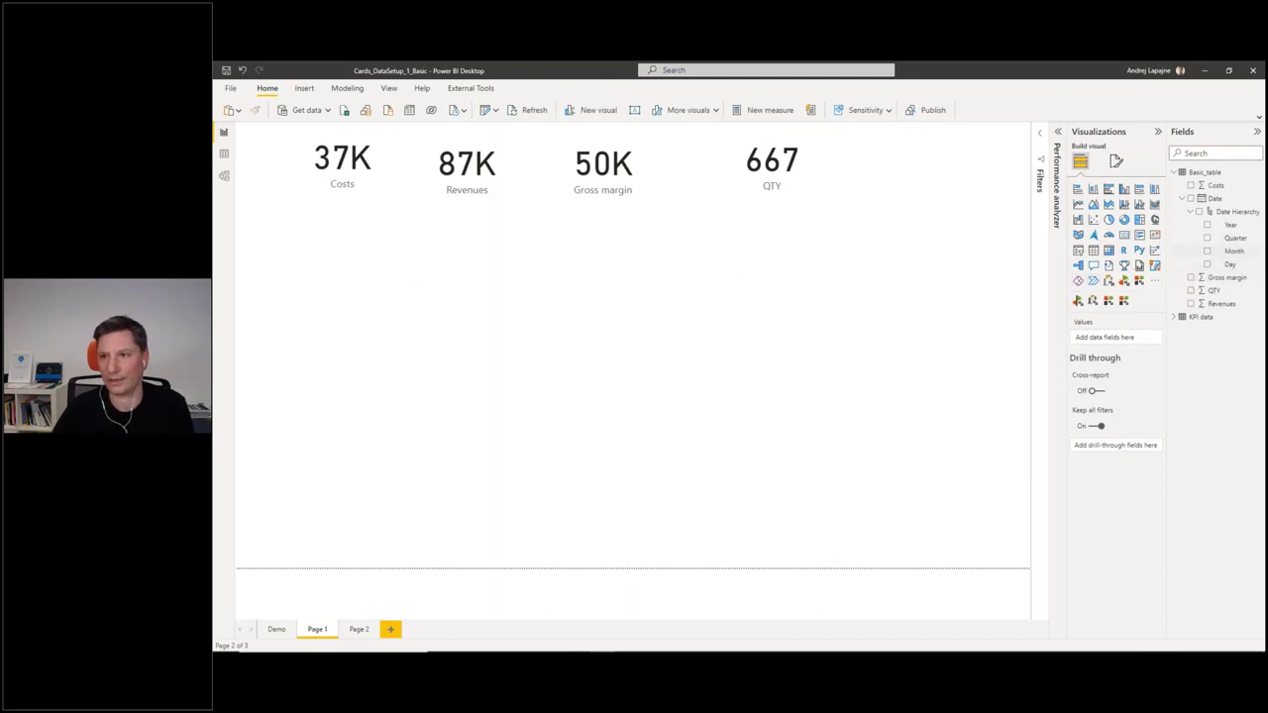
# - Create a column chart of Revenues by Month below the cards, enlarge it and shift it slightly up and right
pyautogui.click(1192, 304)
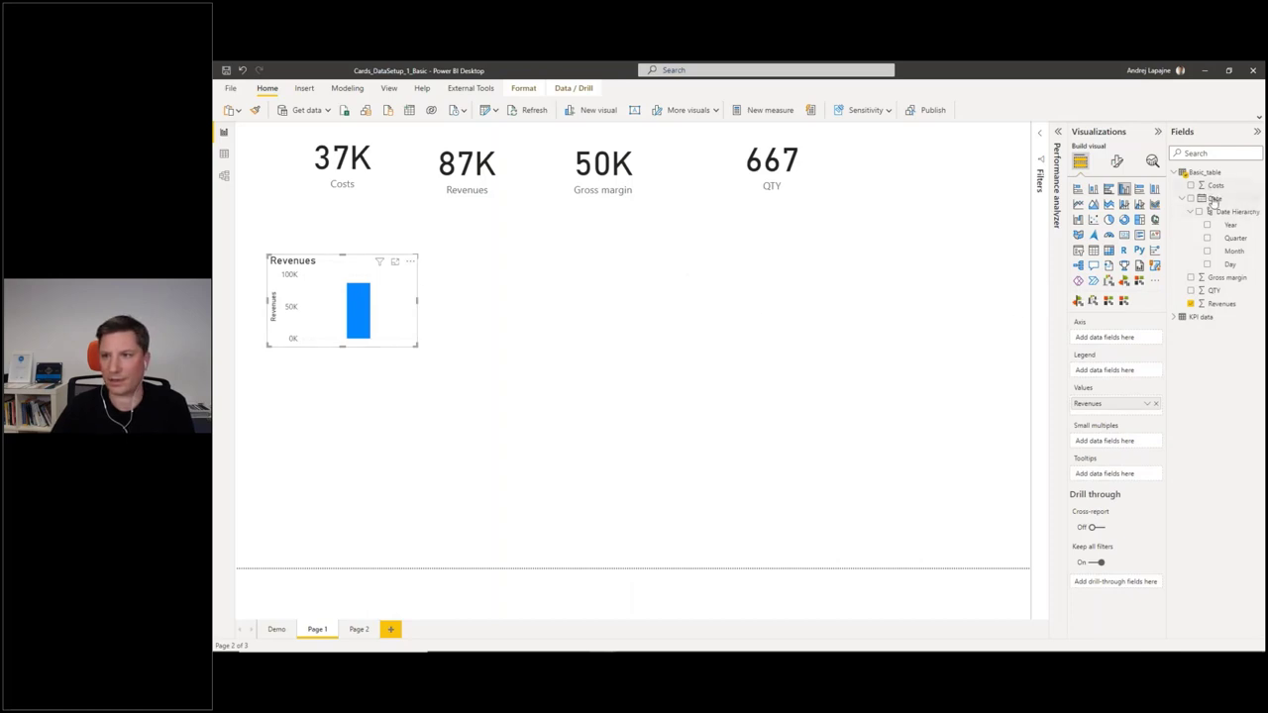
pyautogui.click(1208, 252)
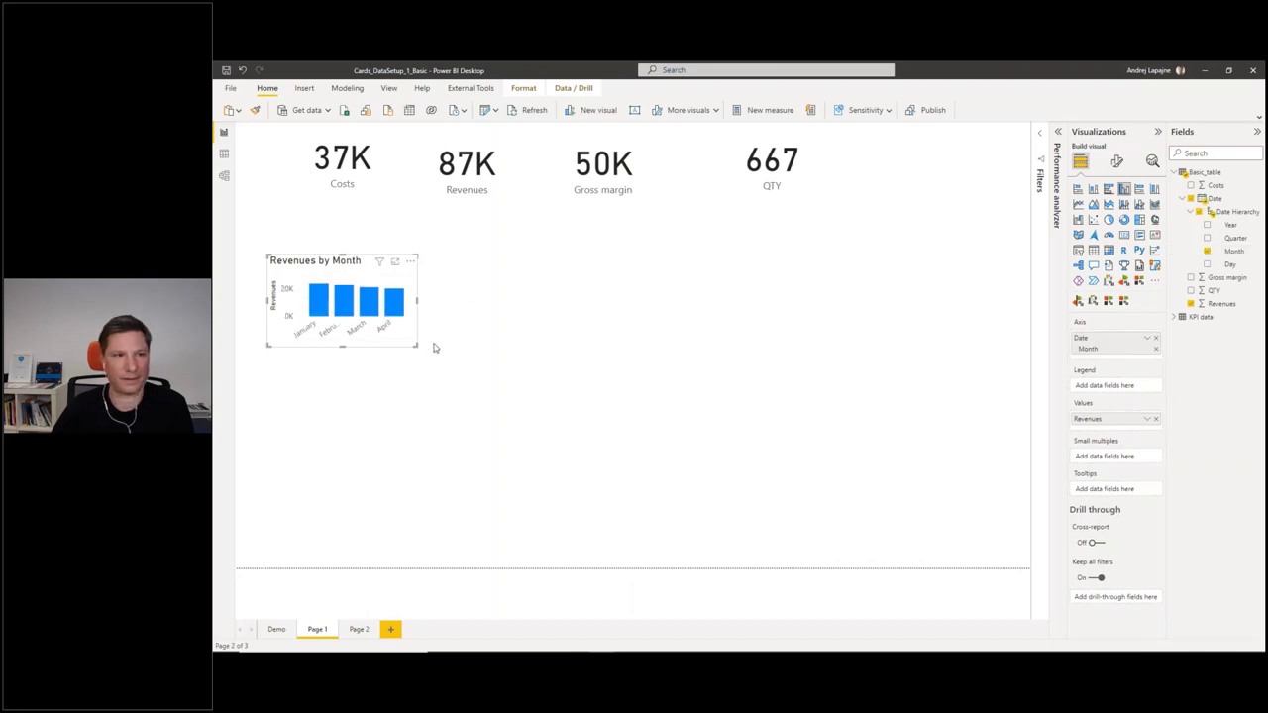
pyautogui.moveTo(414, 344); pyautogui.dragTo(438, 380)
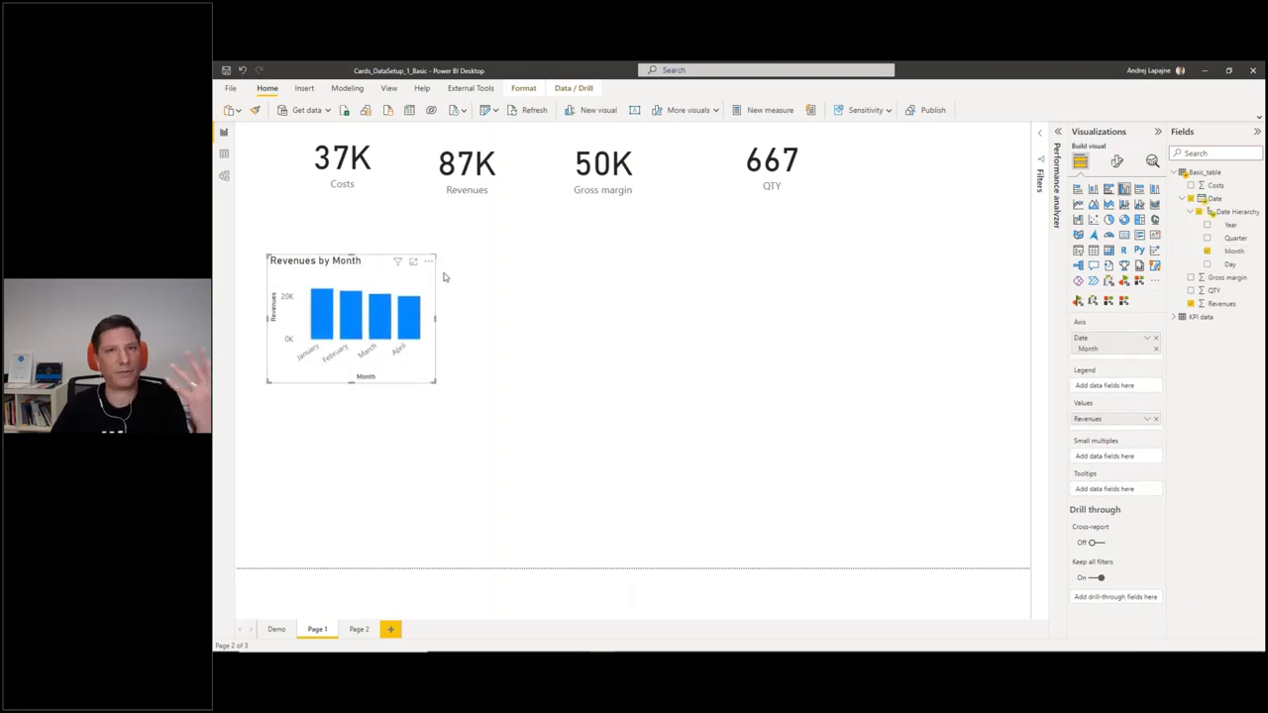
pyautogui.moveTo(437, 257); pyautogui.dragTo(449, 250)
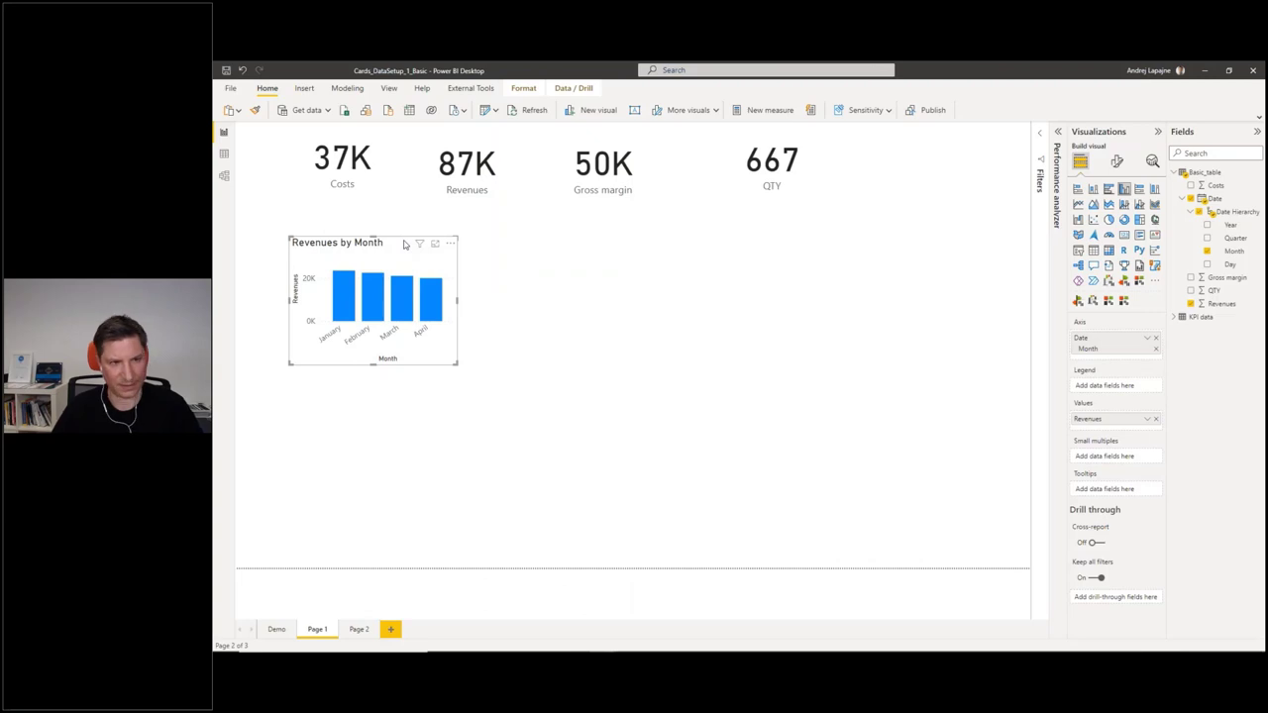
# - Duplicate the Revenues by Month chart, align the copy to its right and replace its value field with Costs
pyautogui.hotkey('ctrl', 'c')
pyautogui.hotkey('ctrl', 'v')
pyautogui.moveTo(451, 245); pyautogui.dragTo(643, 245)
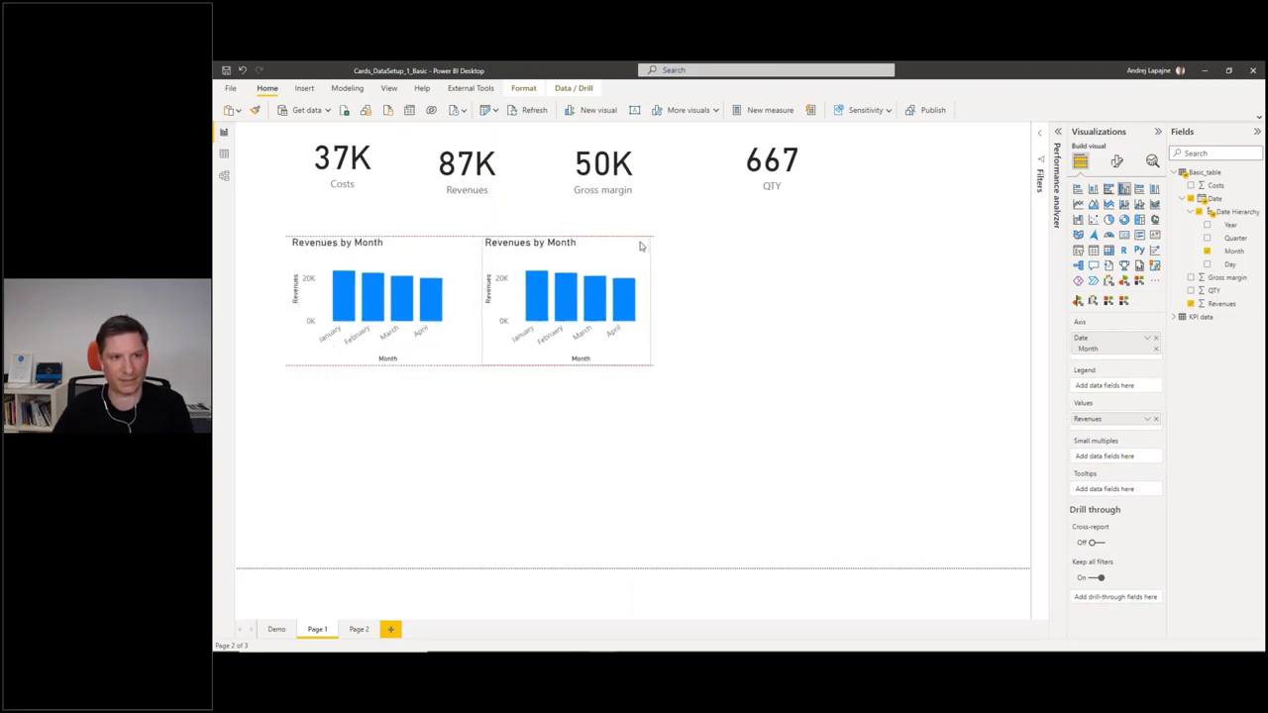
pyautogui.click(1155, 418)
pyautogui.click(1191, 185)
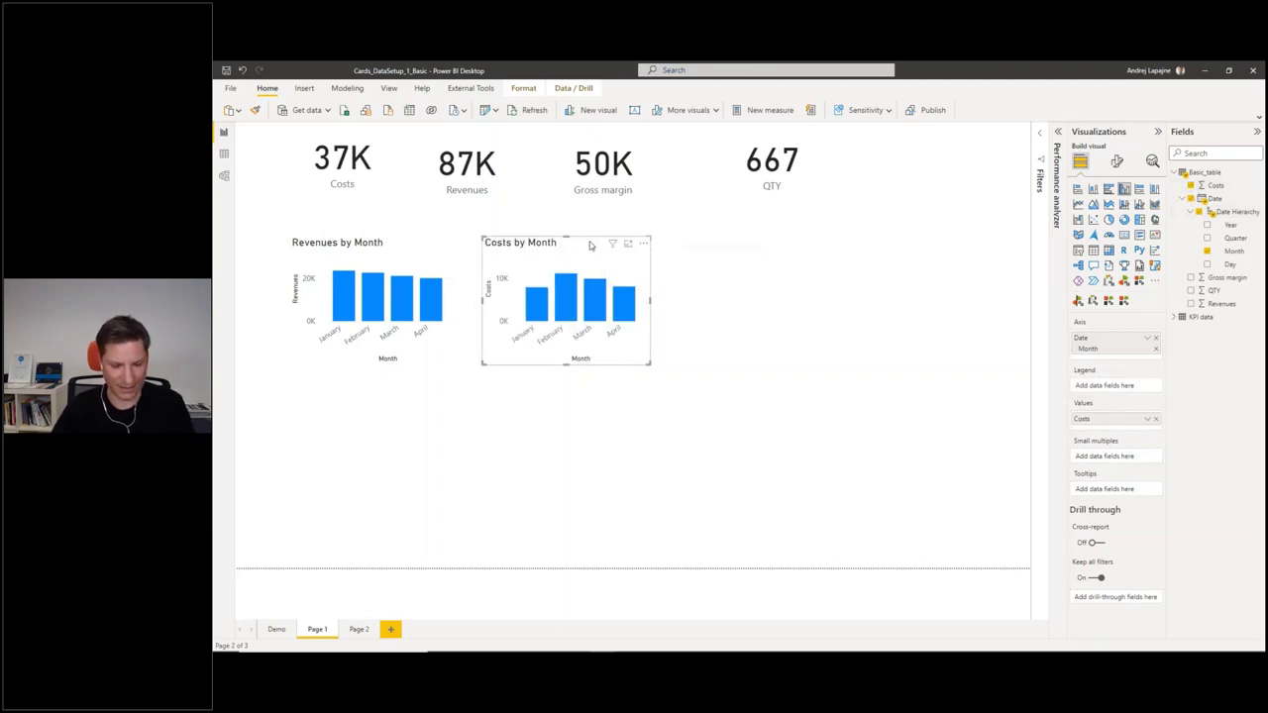
# - Duplicate the Costs by Month chart, place the copy below the Revenues chart and replace its value field with Gross margin
pyautogui.hotkey('ctrl', 'c')
pyautogui.hotkey('ctrl', 'v')
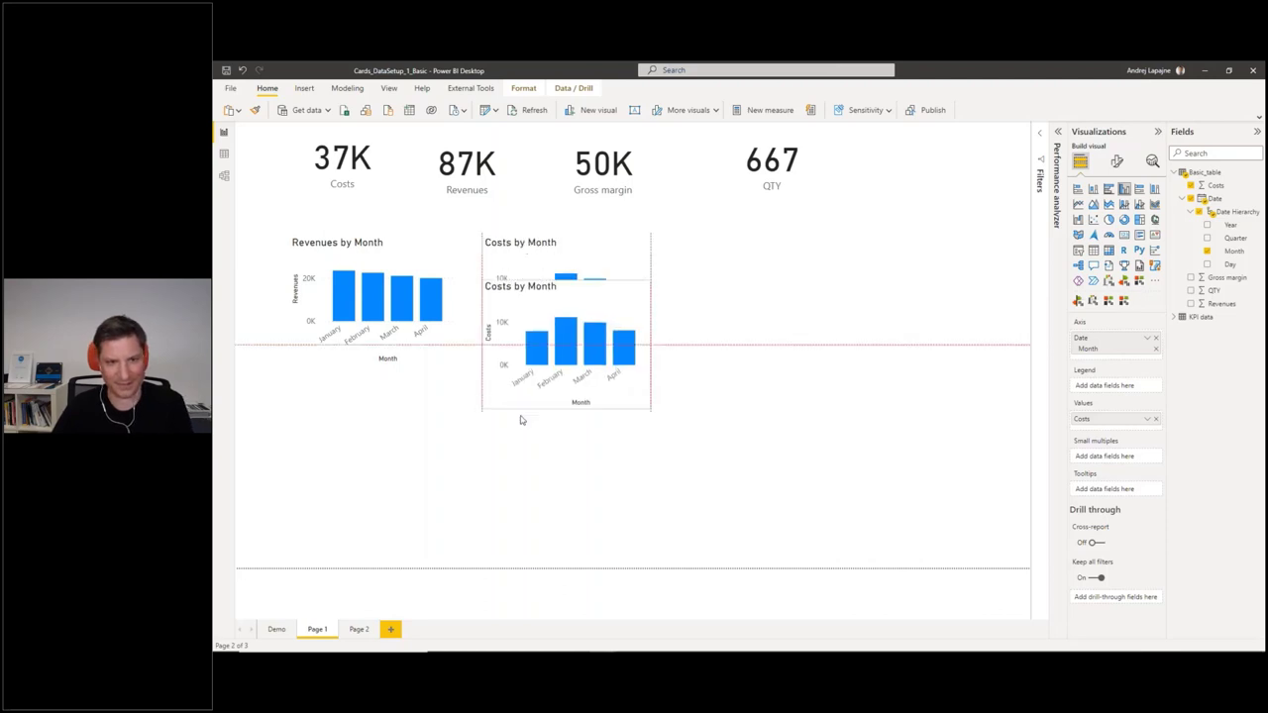
pyautogui.moveTo(634, 288); pyautogui.dragTo(449, 435)
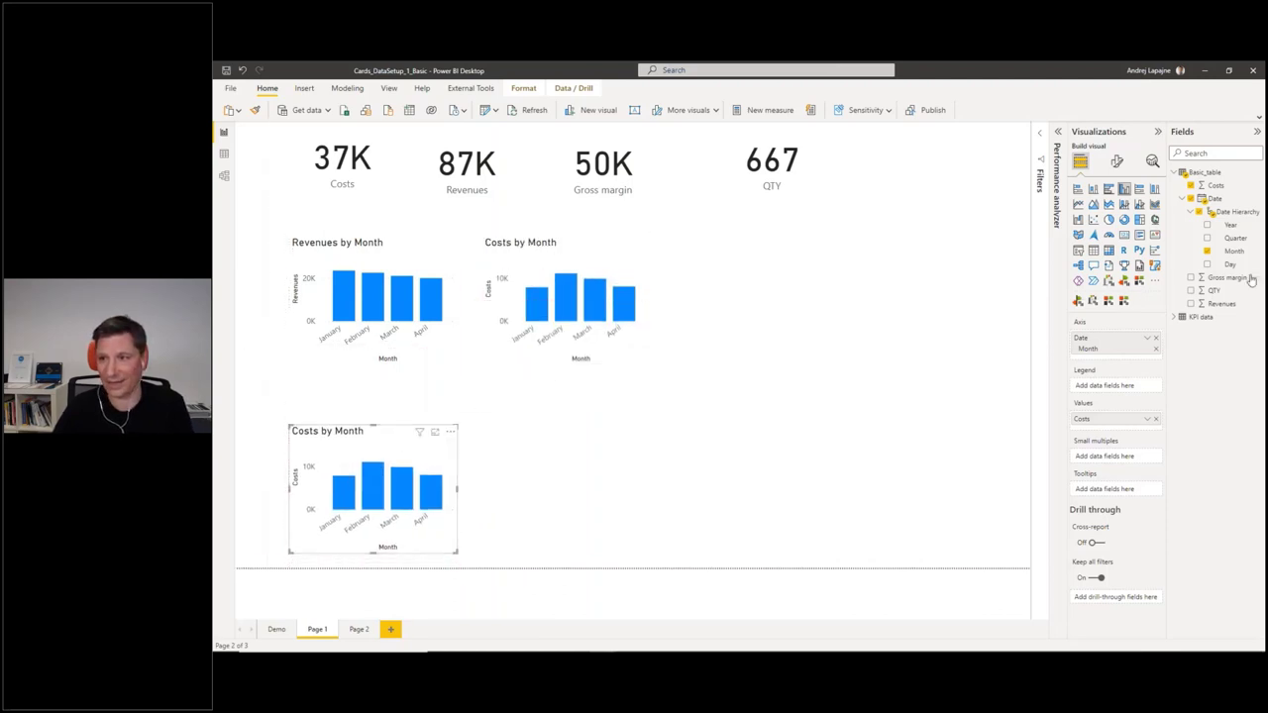
pyautogui.click(1190, 279)
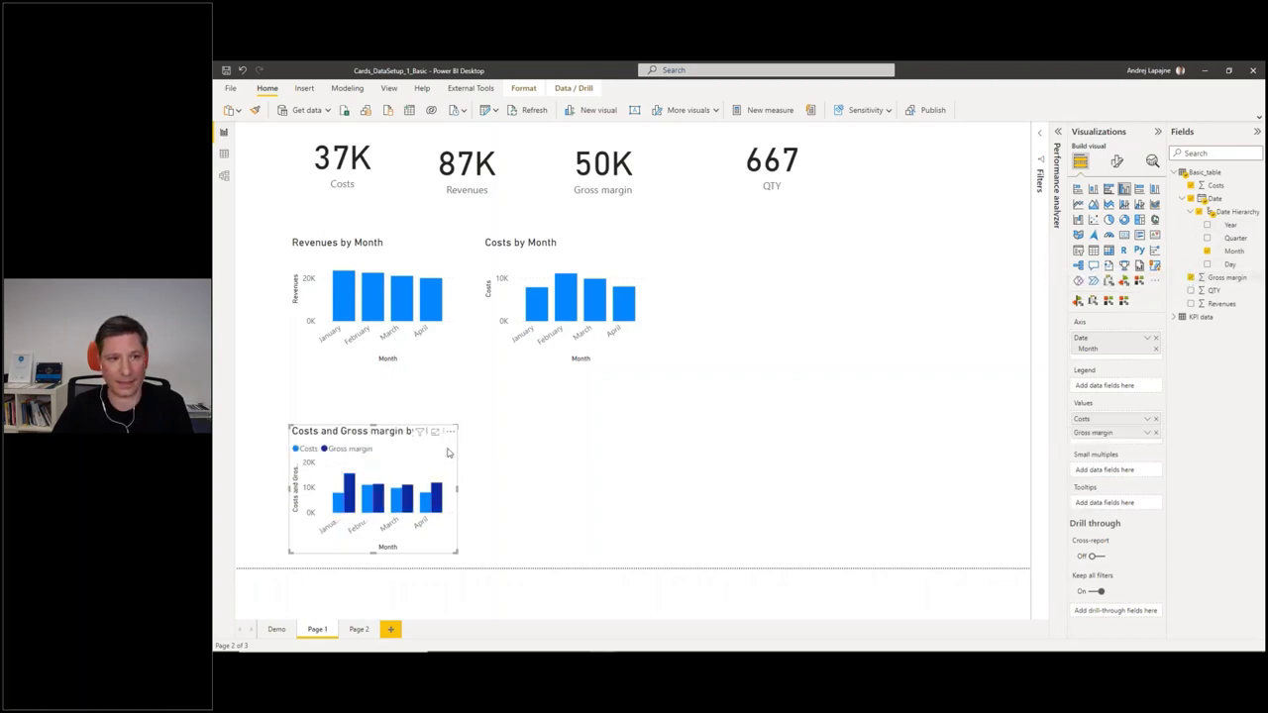
pyautogui.click(1155, 419)
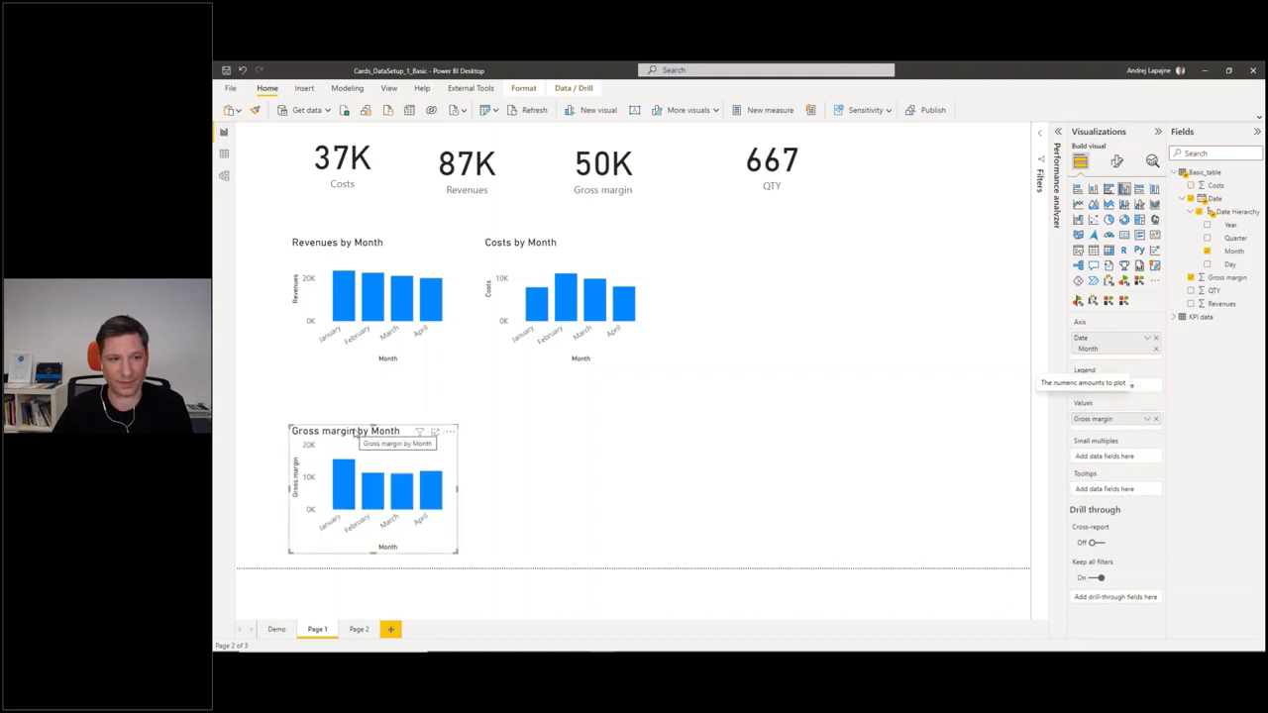
# - Duplicate the Gross margin by Month chart, place the copy below the Costs chart and replace its value field with QTY
pyautogui.hotkey('ctrl', 'c')
pyautogui.hotkey('ctrl', 'v')
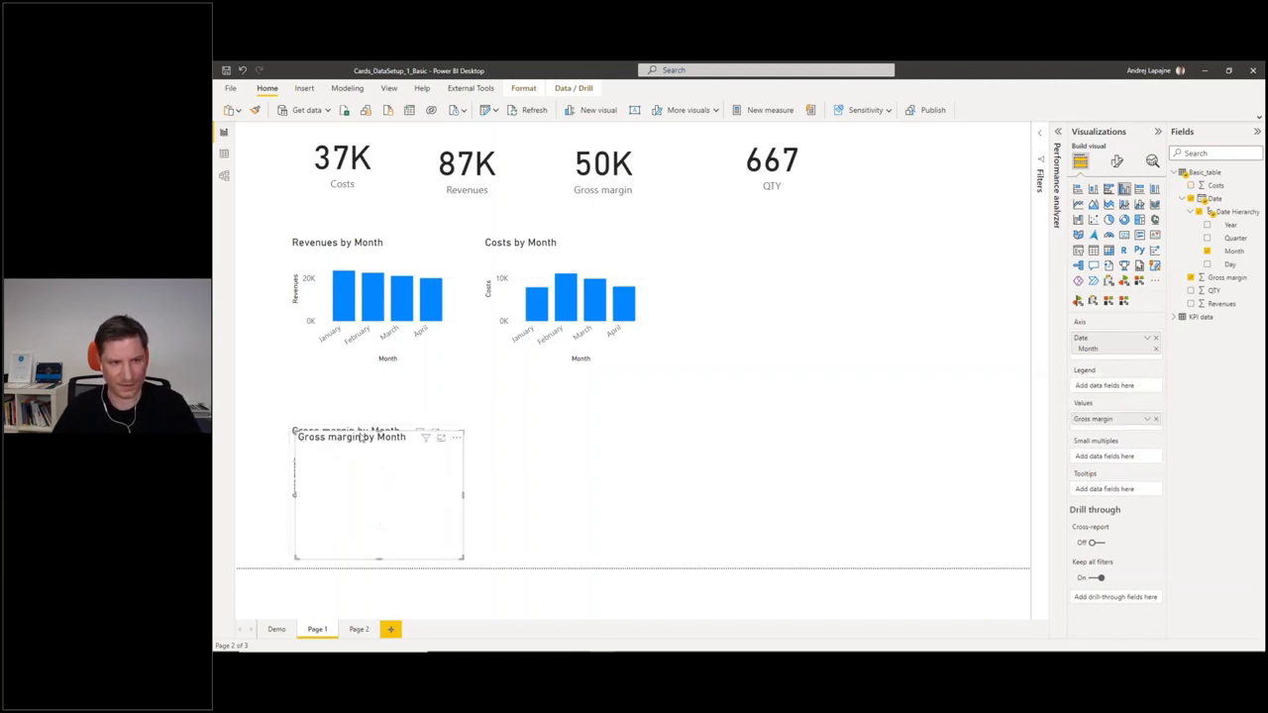
pyautogui.moveTo(462, 442); pyautogui.dragTo(636, 432)
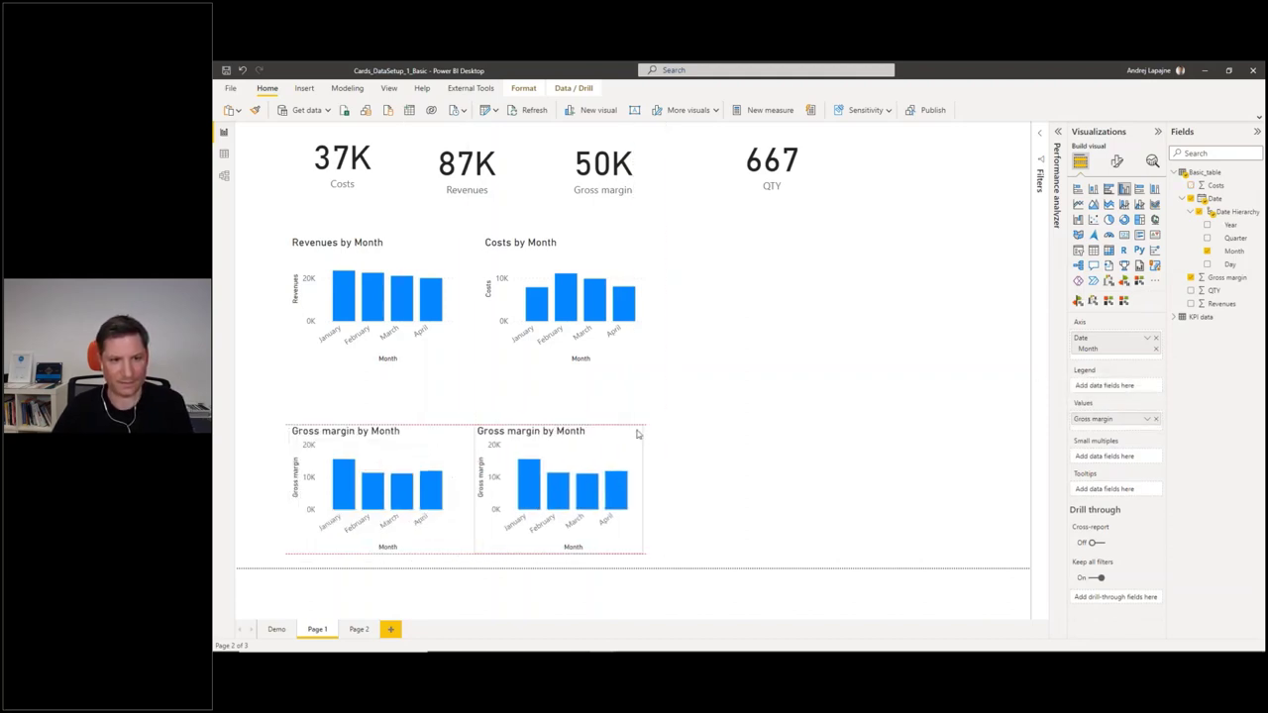
pyautogui.click(1154, 419)
pyautogui.click(1191, 291)
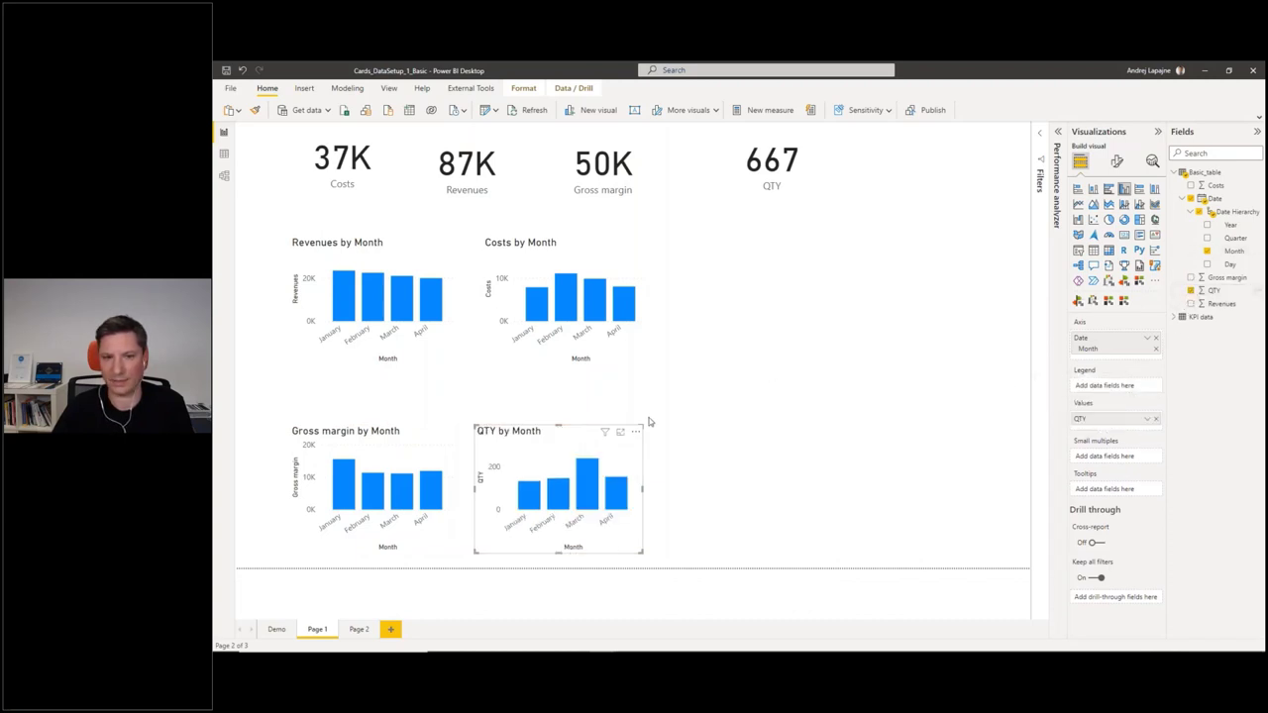
pyautogui.moveTo(638, 435)
pyautogui.mouseDown()
pyautogui.moveTo(677, 412)
pyautogui.moveTo(650, 413)
pyautogui.mouseUp()
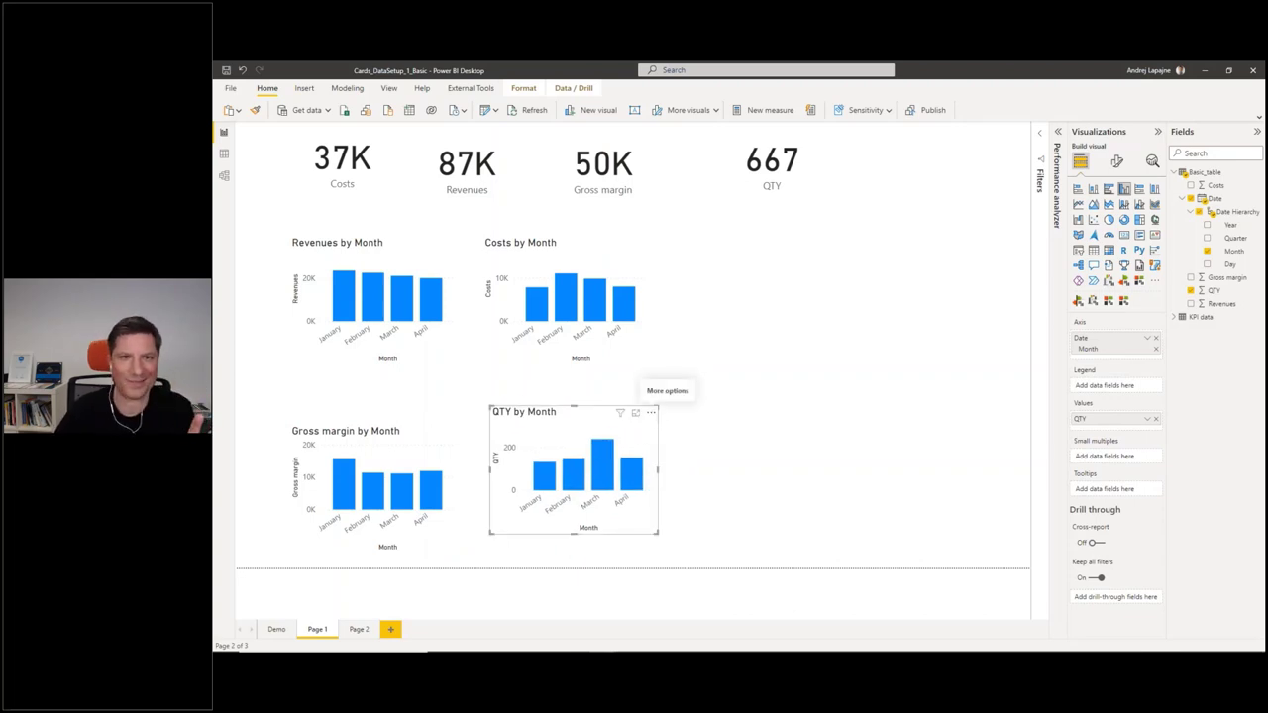
pyautogui.click(742, 290)
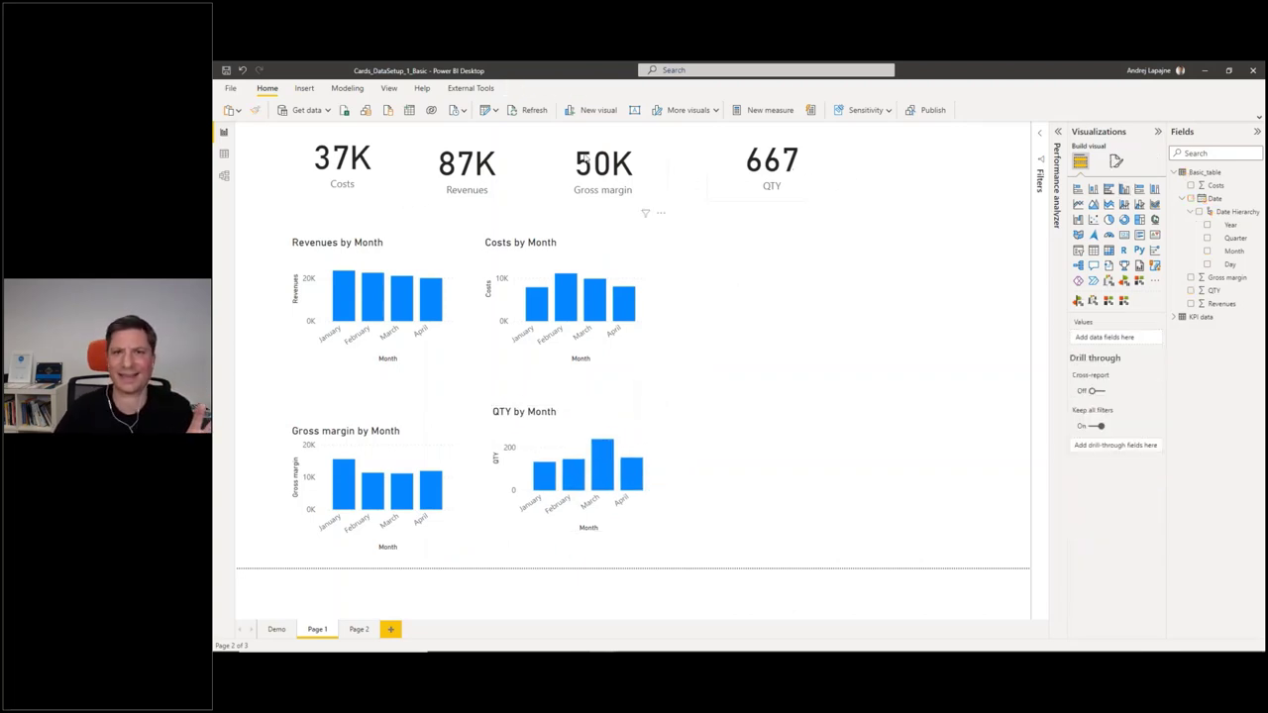
# - Reposition the Costs, Revenues, Gross margin and QTY cards into a more evenly spaced and aligned row
pyautogui.click(355, 168)
pyautogui.click(466, 163)
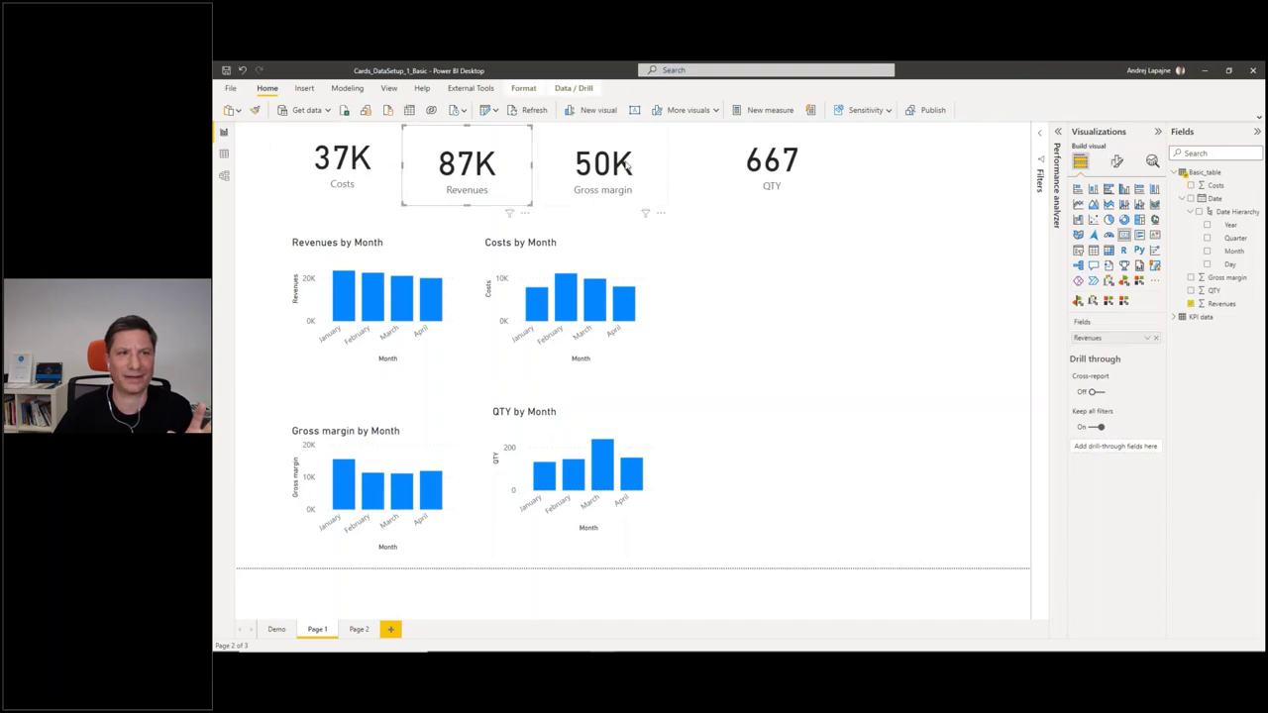
pyautogui.click(770, 163)
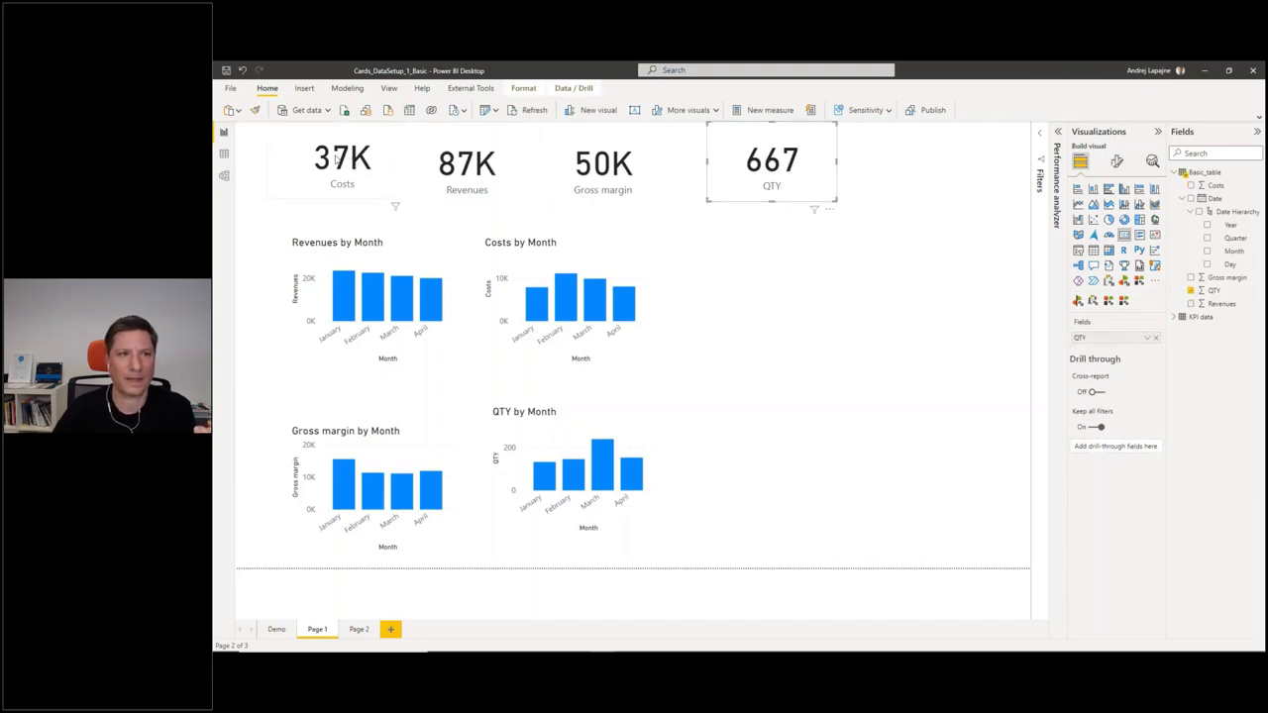
pyautogui.moveTo(337, 158); pyautogui.dragTo(343, 166)
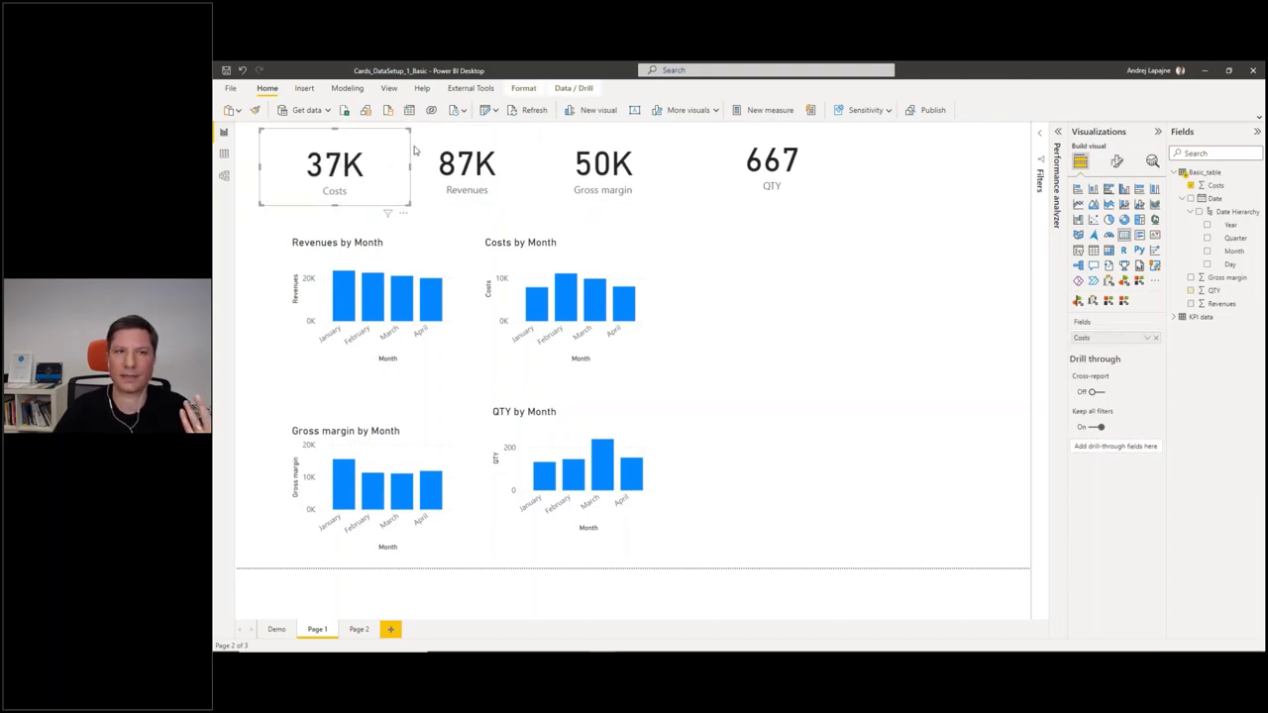
pyautogui.moveTo(476, 164); pyautogui.dragTo(491, 164)
pyautogui.moveTo(598, 169); pyautogui.dragTo(617, 170)
pyautogui.moveTo(771, 169); pyautogui.dragTo(761, 175)
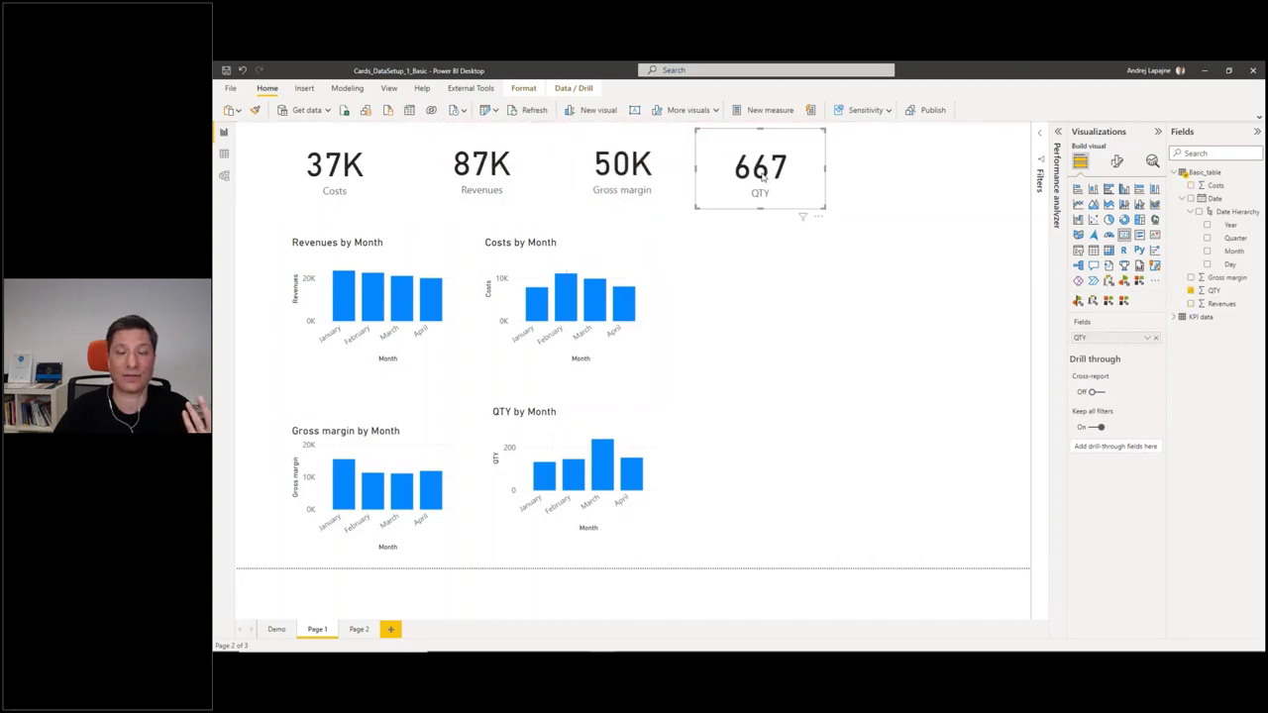
# - Remove Costs from the values of the Costs by Month chart and add the same field back
pyautogui.click(357, 178)
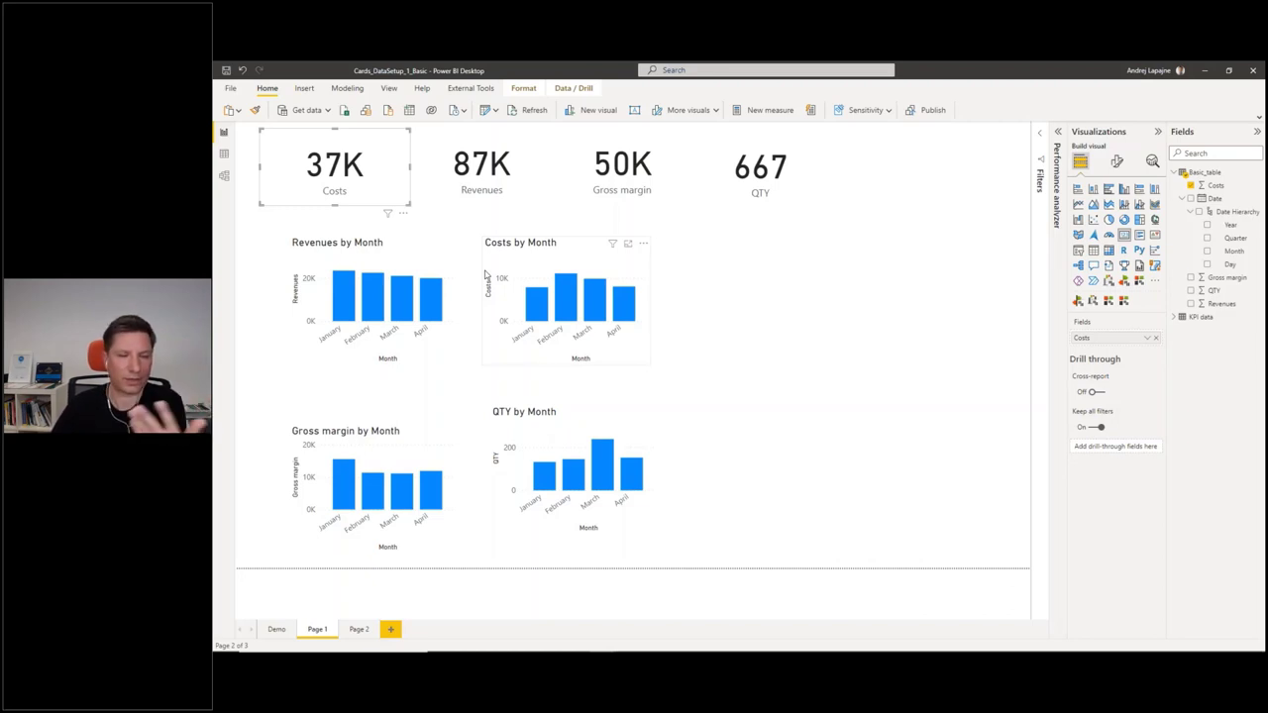
pyautogui.click(478, 150)
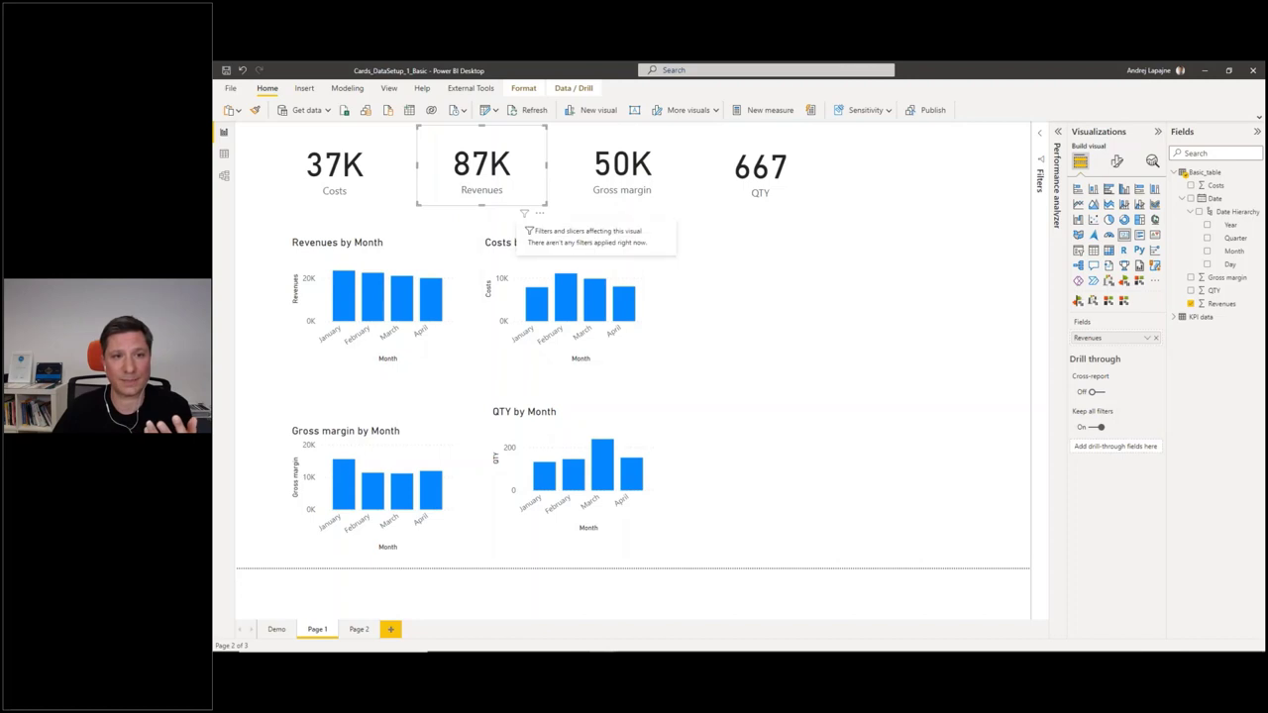
pyautogui.click(548, 265)
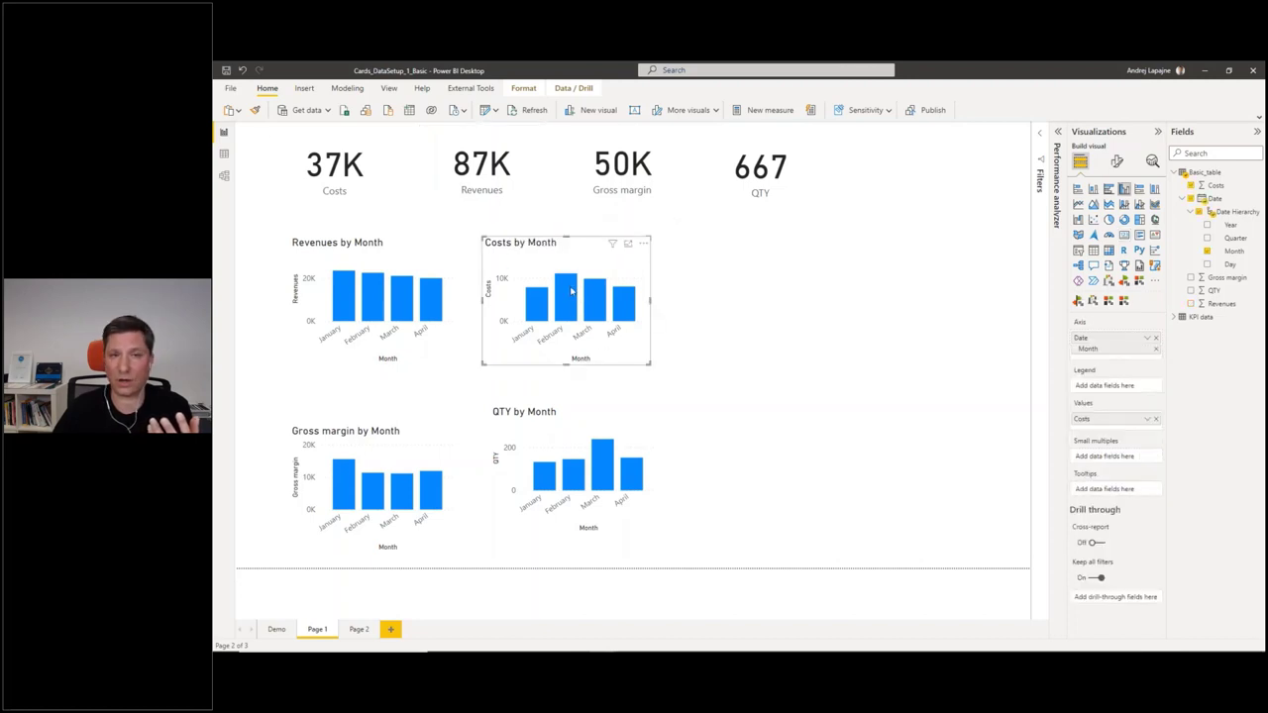
pyautogui.click(1155, 420)
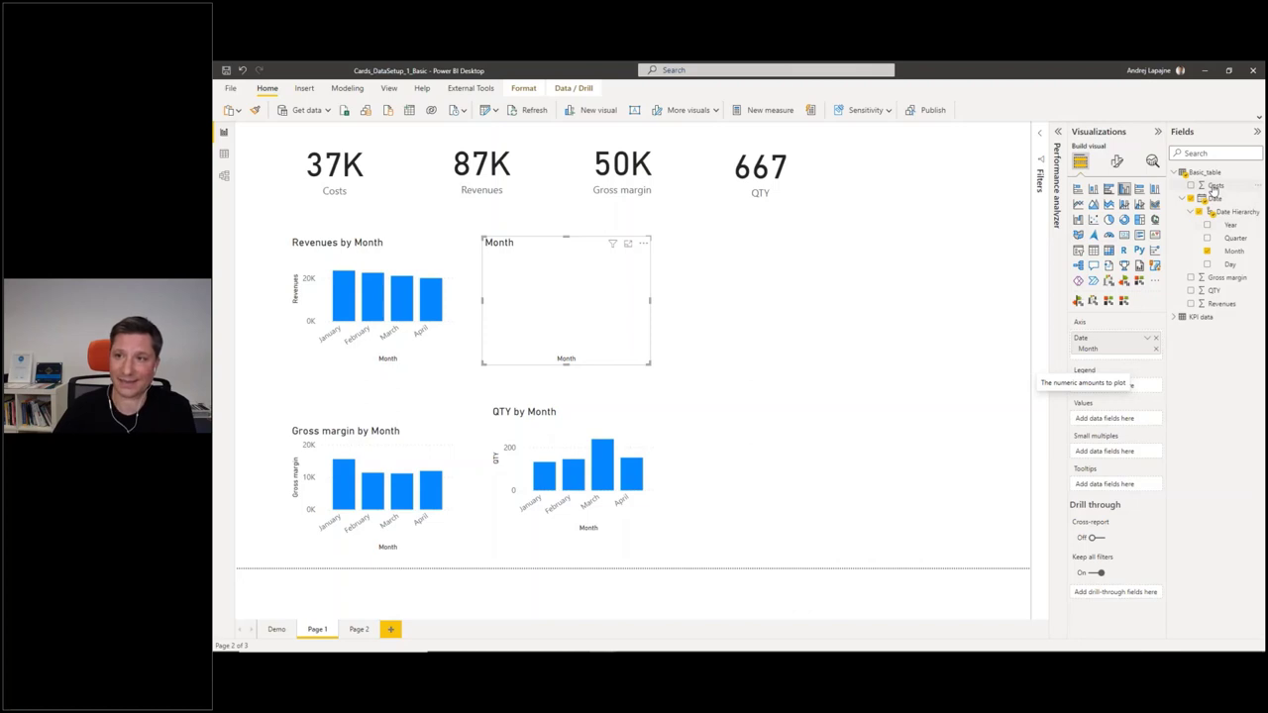
pyautogui.moveTo(1212, 188); pyautogui.dragTo(1121, 420)
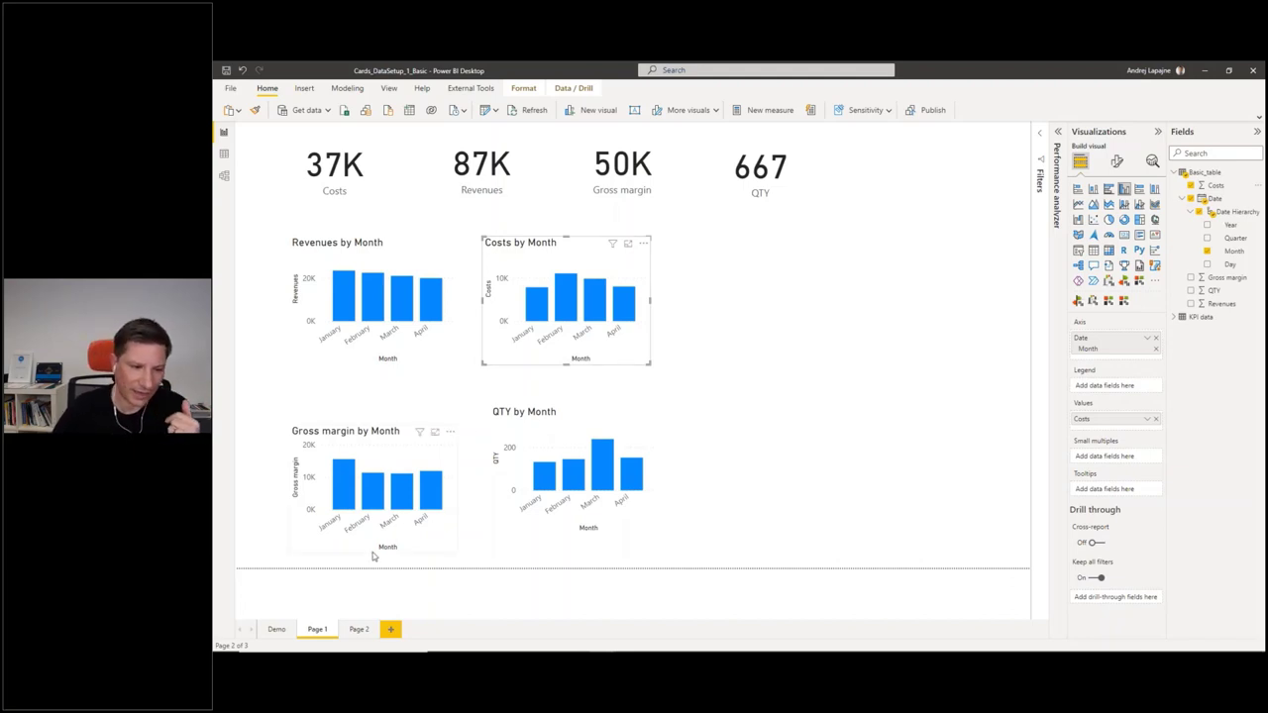
# - Add a Zebra BI Cards visual to Page 2, move it to the middle of the page and enlarge it
pyautogui.click(358, 630)
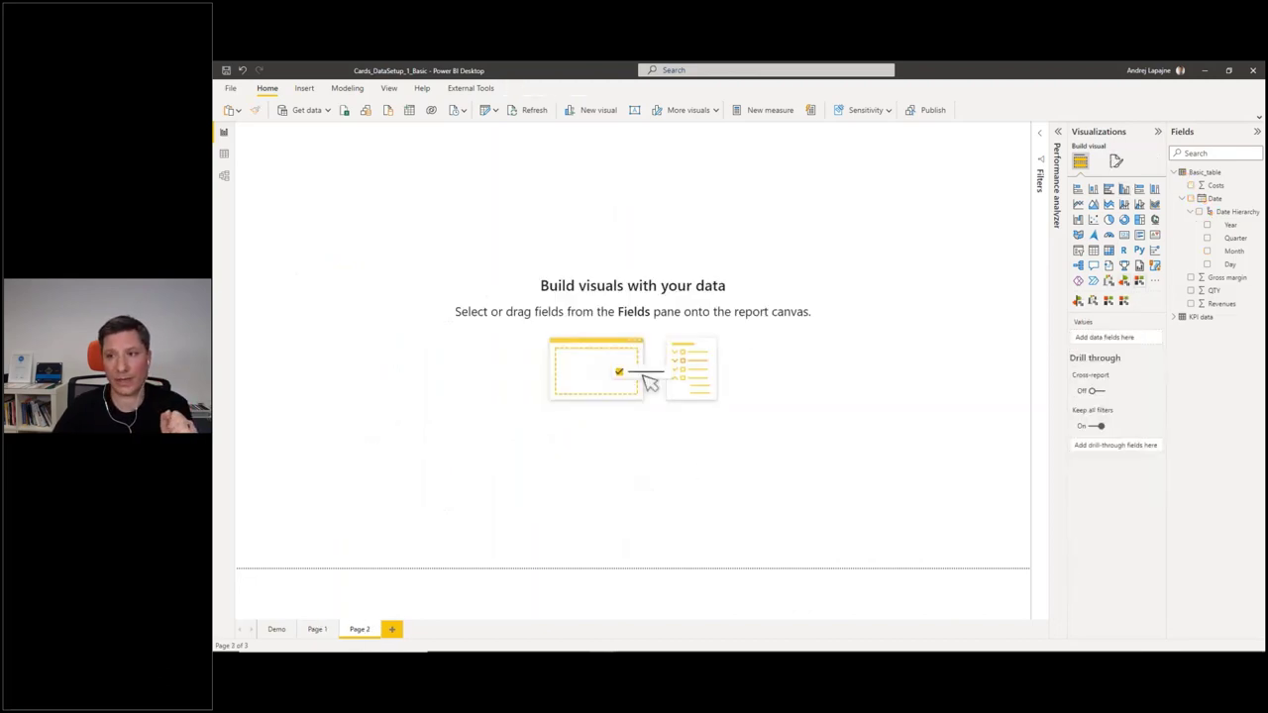
pyautogui.click(1108, 300)
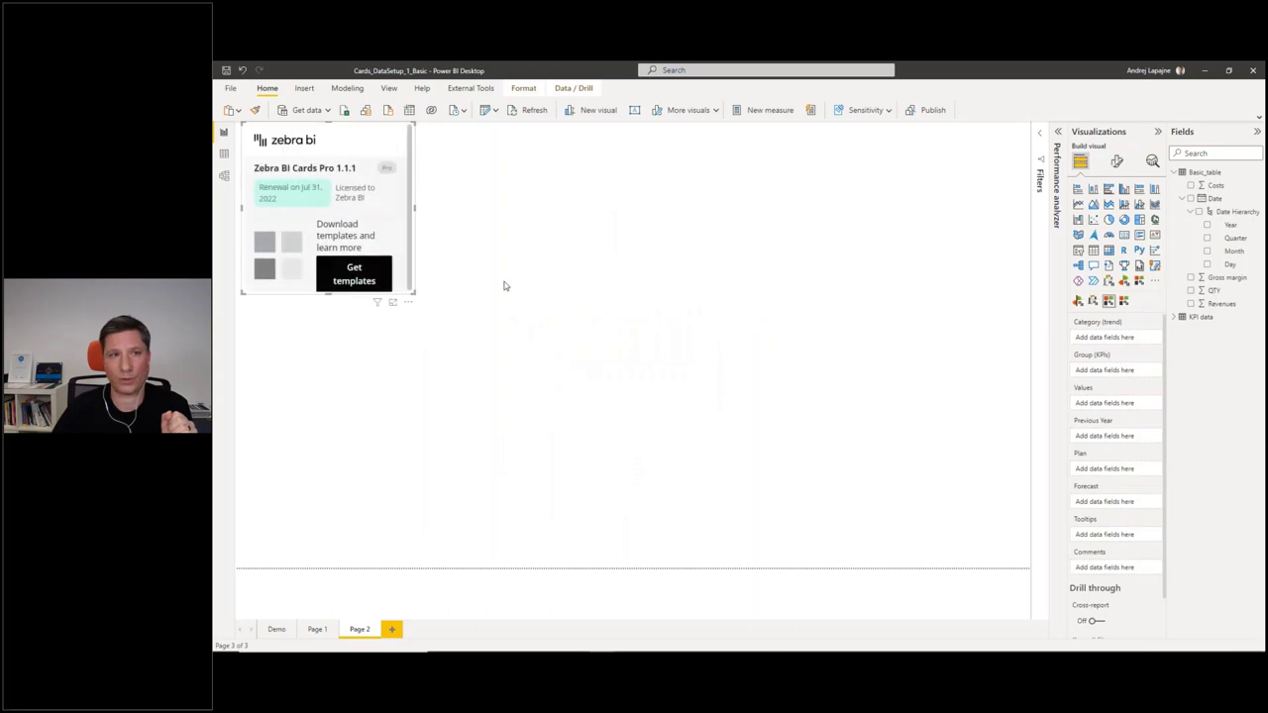
pyautogui.moveTo(410, 306); pyautogui.dragTo(772, 452)
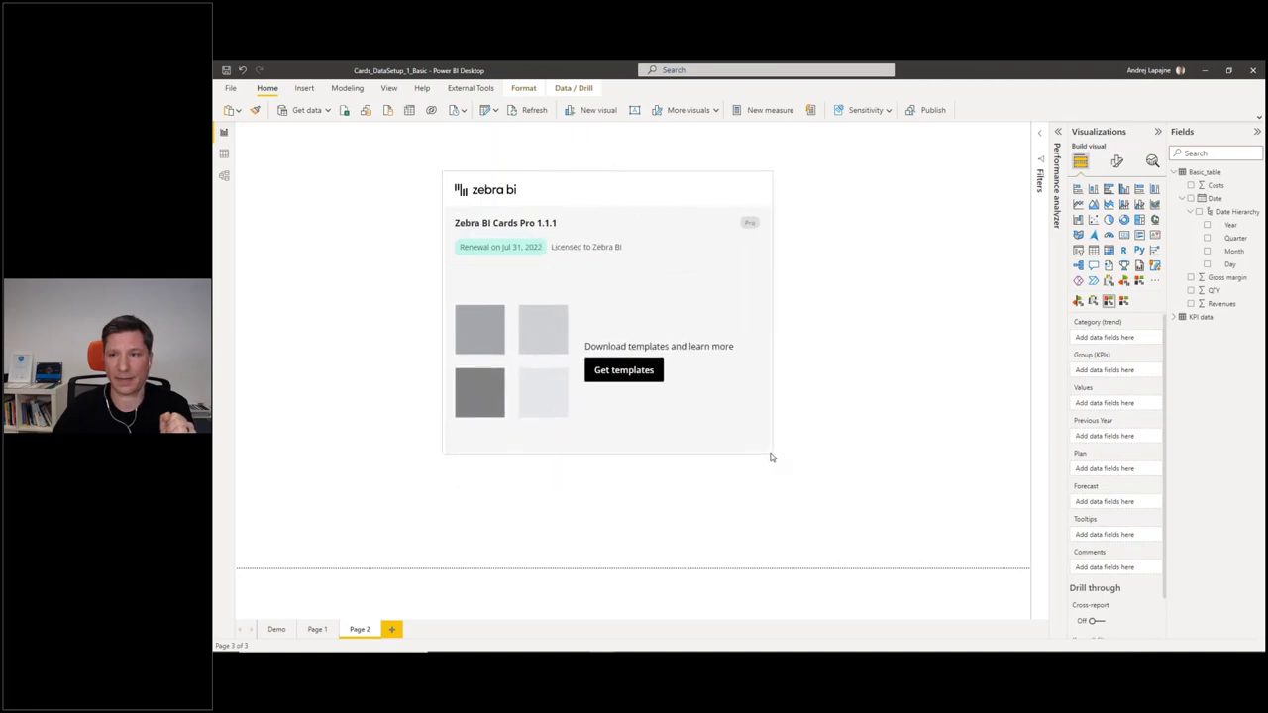
# - Assign Value from KPI data as the cards visual's values, group it by KPI and move the Gross margin card before Revenues
pyautogui.click(1176, 317)
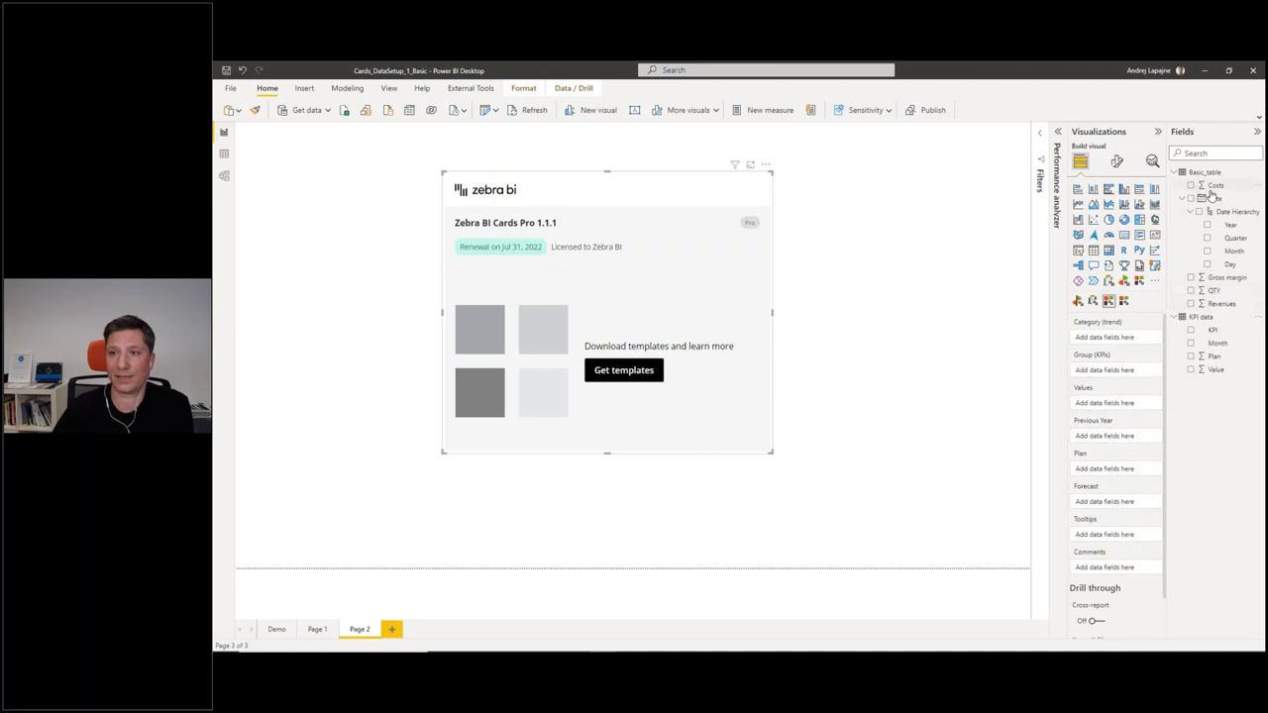
pyautogui.click(1191, 369)
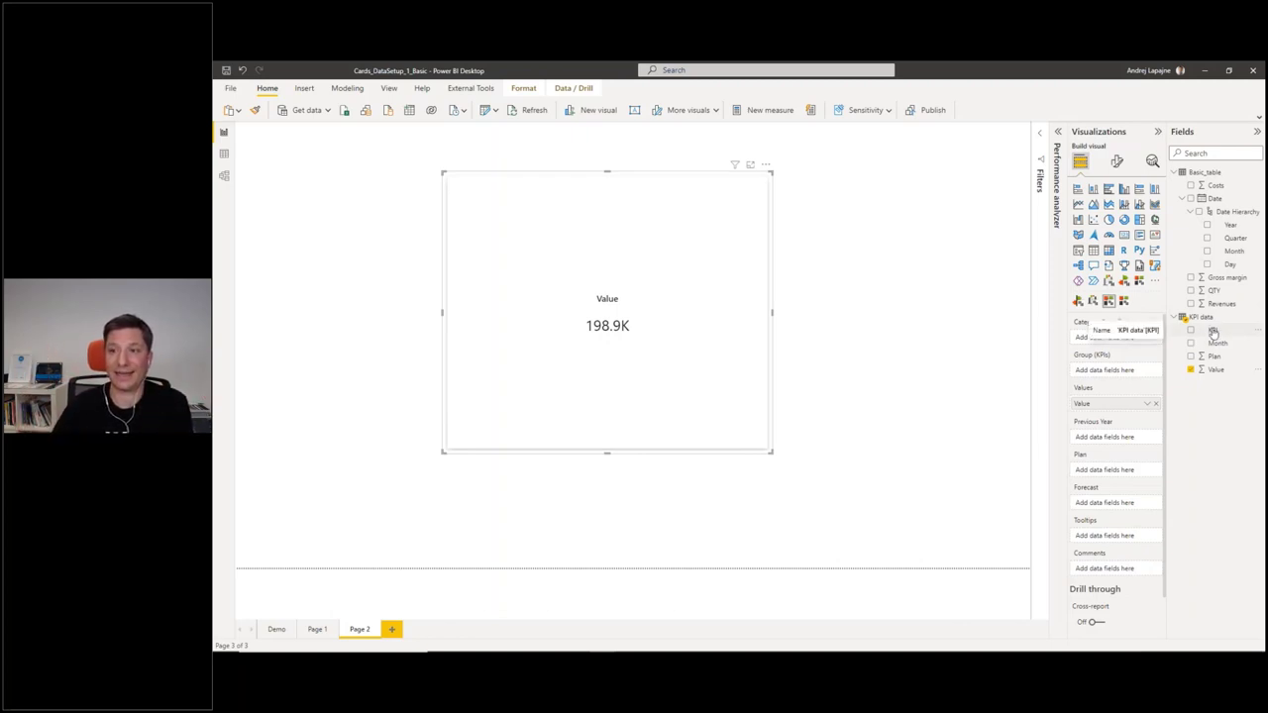
pyautogui.moveTo(1210, 330); pyautogui.dragTo(1218, 329)
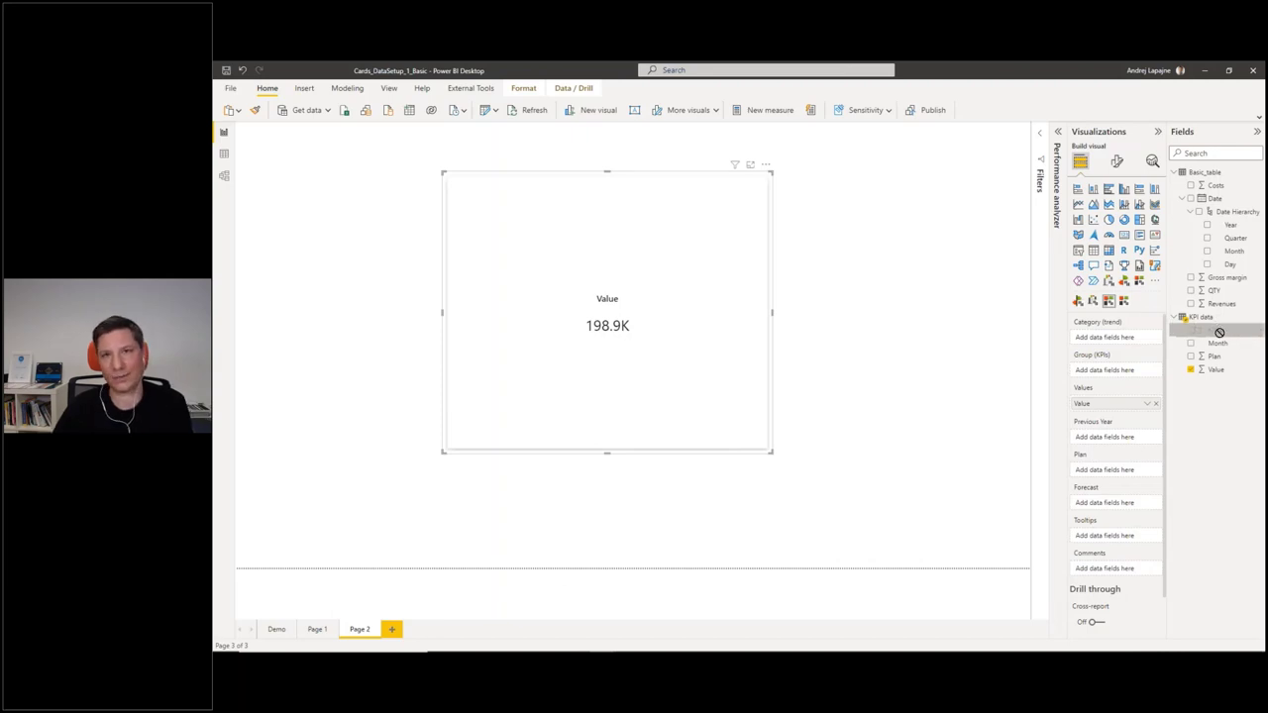
pyautogui.moveTo(1219, 331); pyautogui.dragTo(1119, 369)
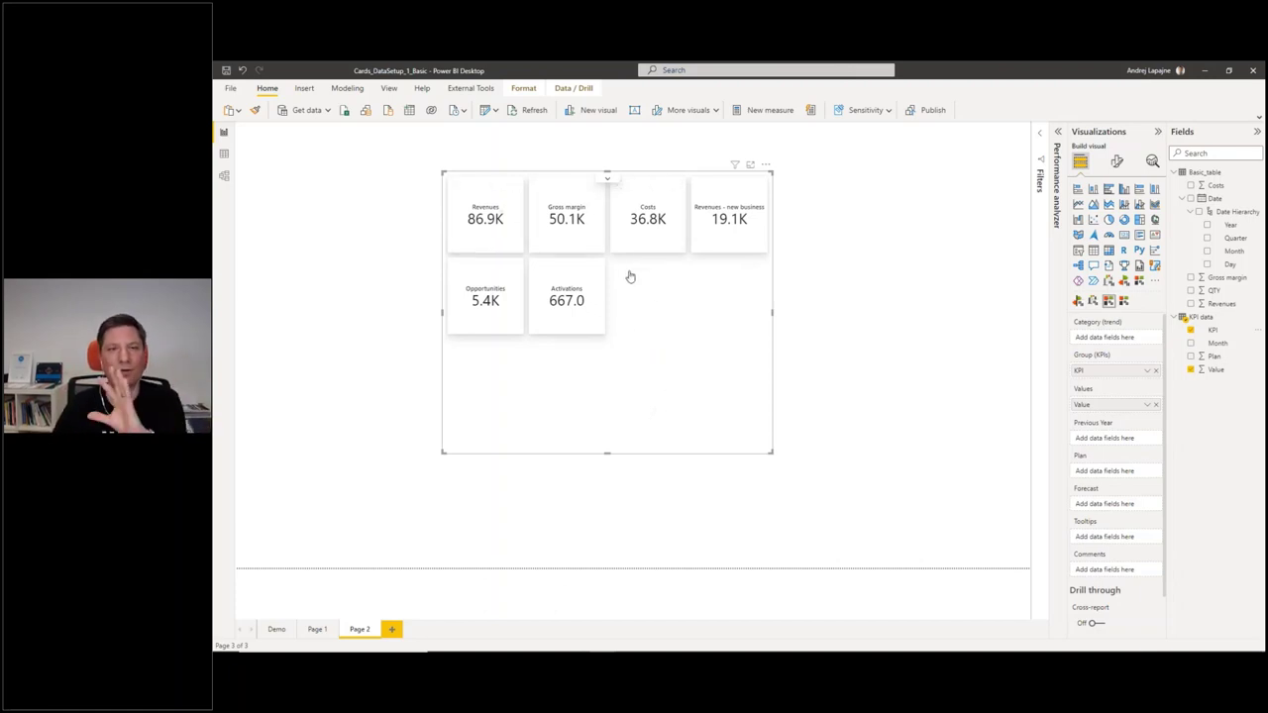
pyautogui.moveTo(762, 168)
pyautogui.mouseDown()
pyautogui.moveTo(670, 294)
pyautogui.moveTo(756, 174)
pyautogui.mouseUp()
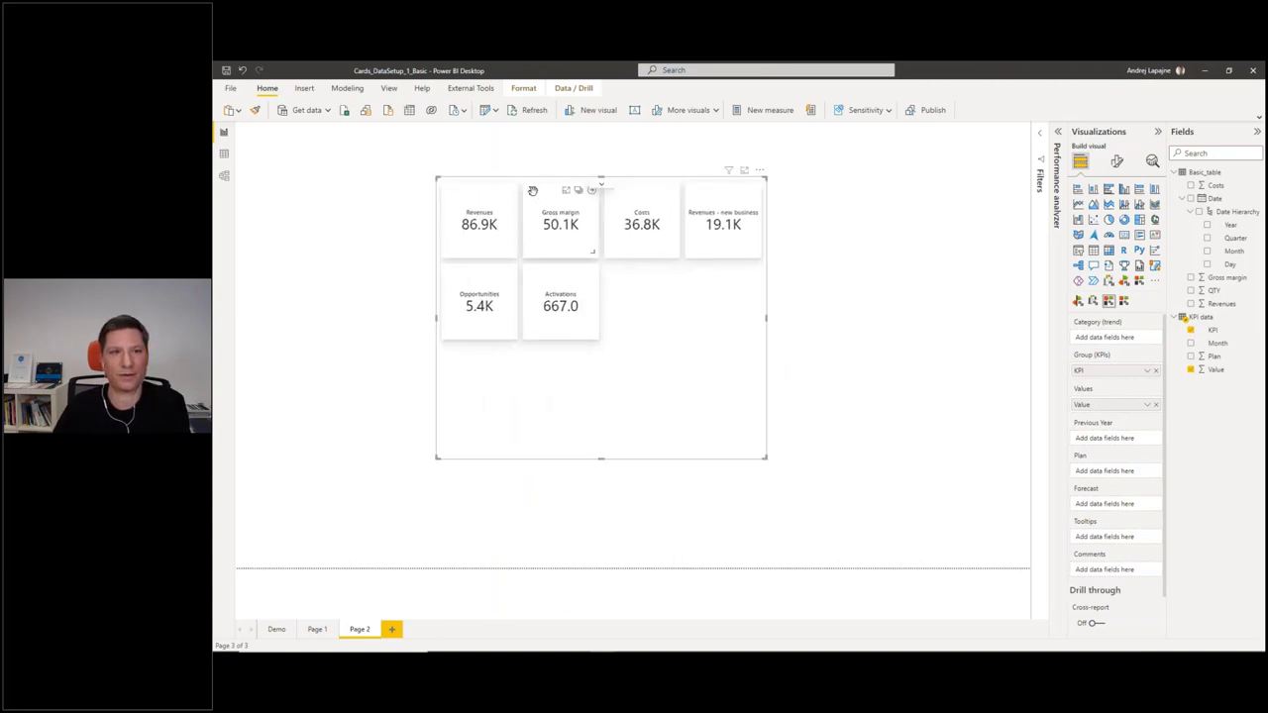
pyautogui.moveTo(535, 189); pyautogui.dragTo(531, 190)
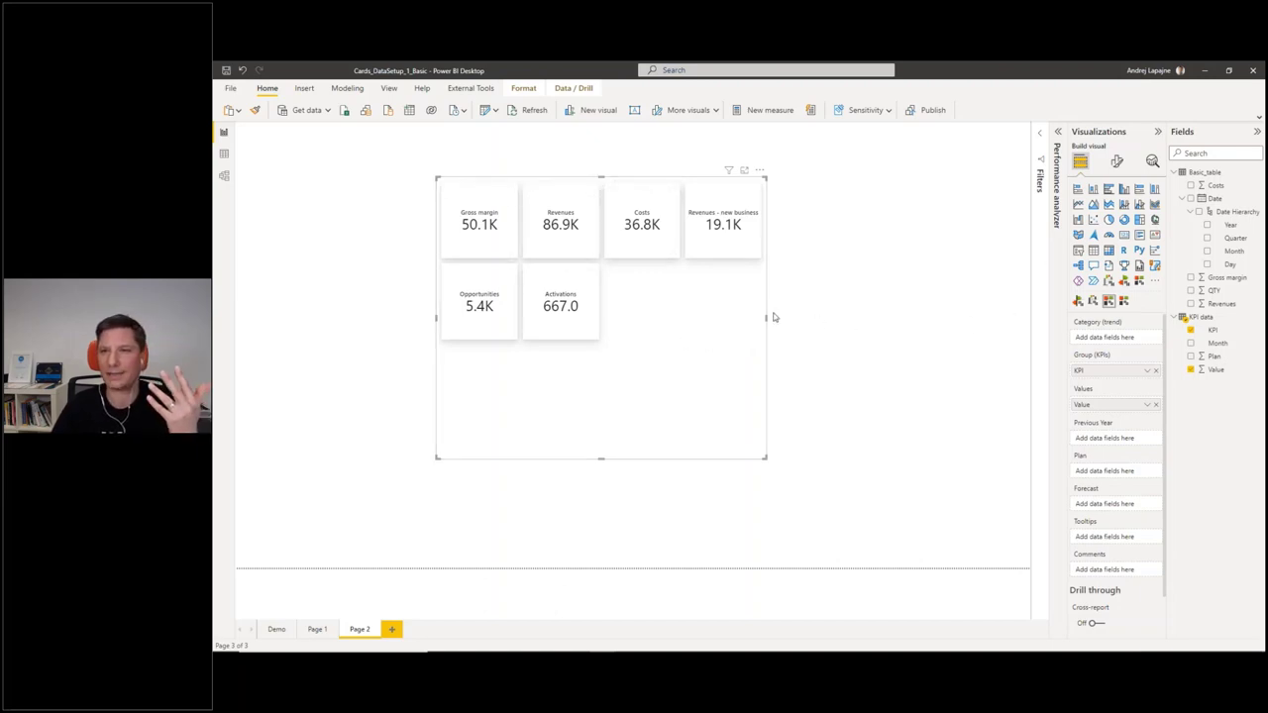
# - Add Month as the cards visual's trend category and the Plan field as its plan comparison
pyautogui.click(1191, 342)
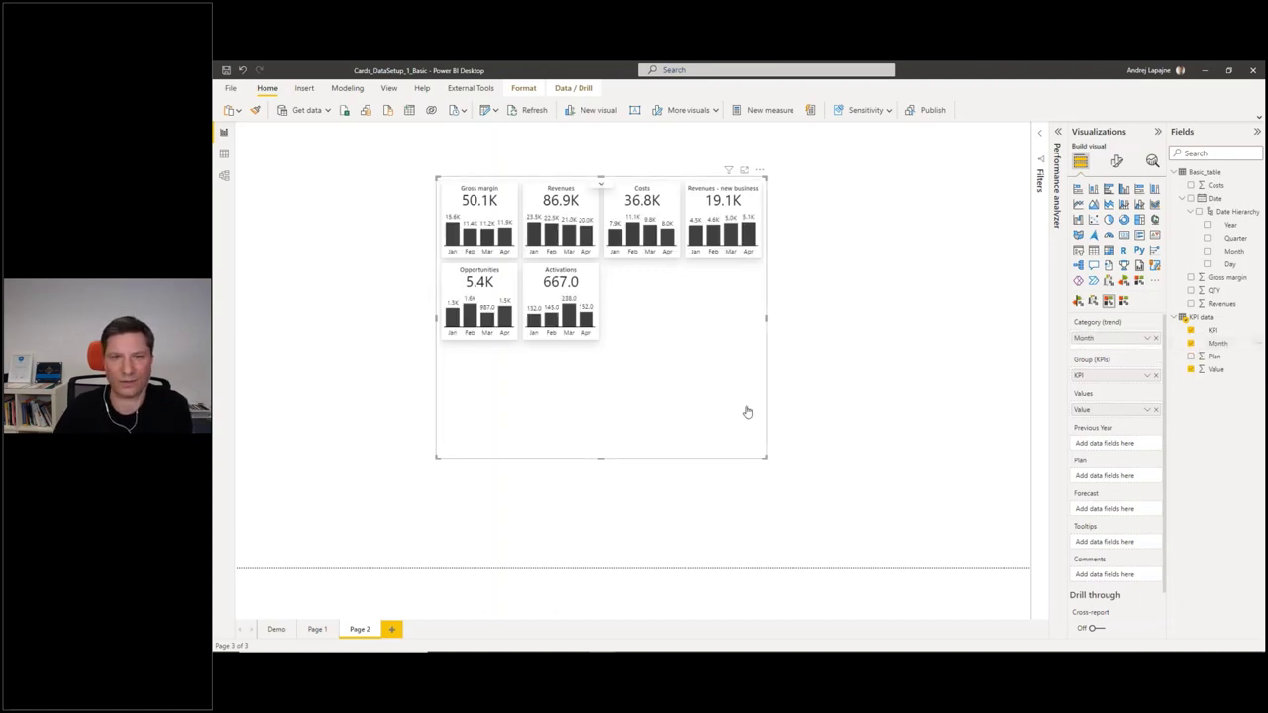
pyautogui.moveTo(1216, 358); pyautogui.dragTo(1125, 479)
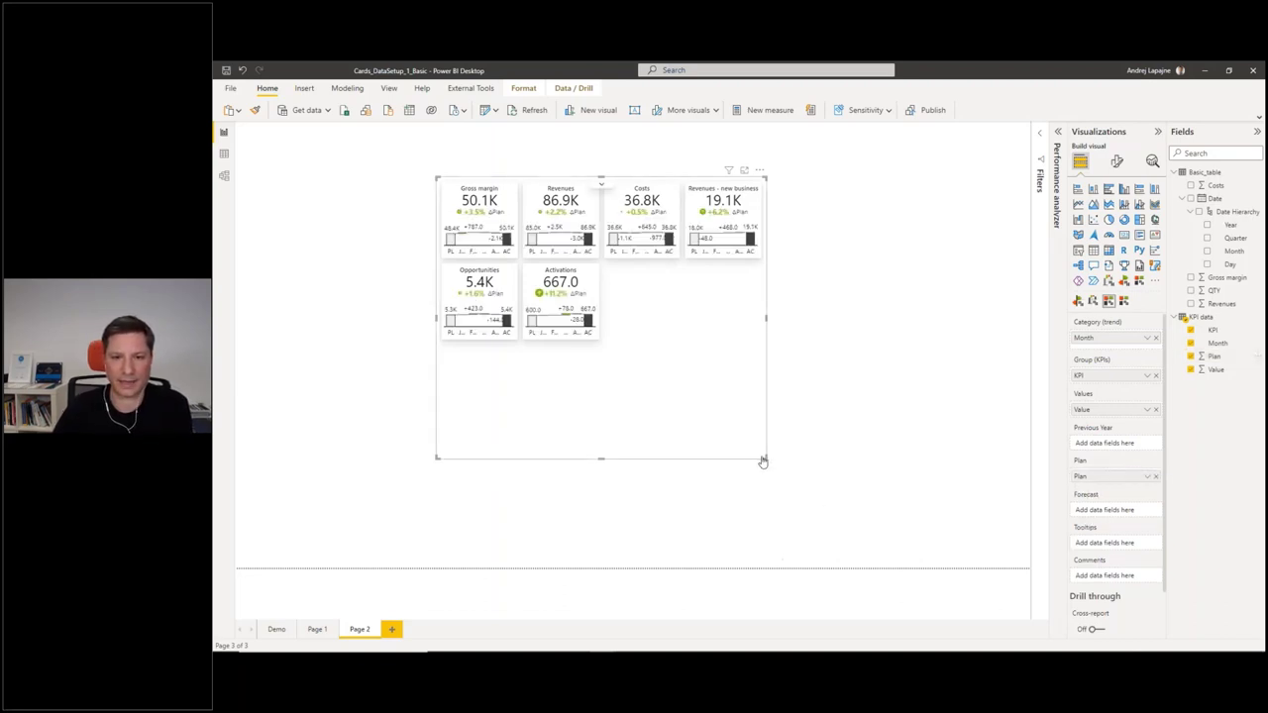
# - Limit the cards visual on Page 2 to 3 cards per row, enlarge it and shift it slightly up the page
pyautogui.moveTo(763, 461); pyautogui.dragTo(793, 500)
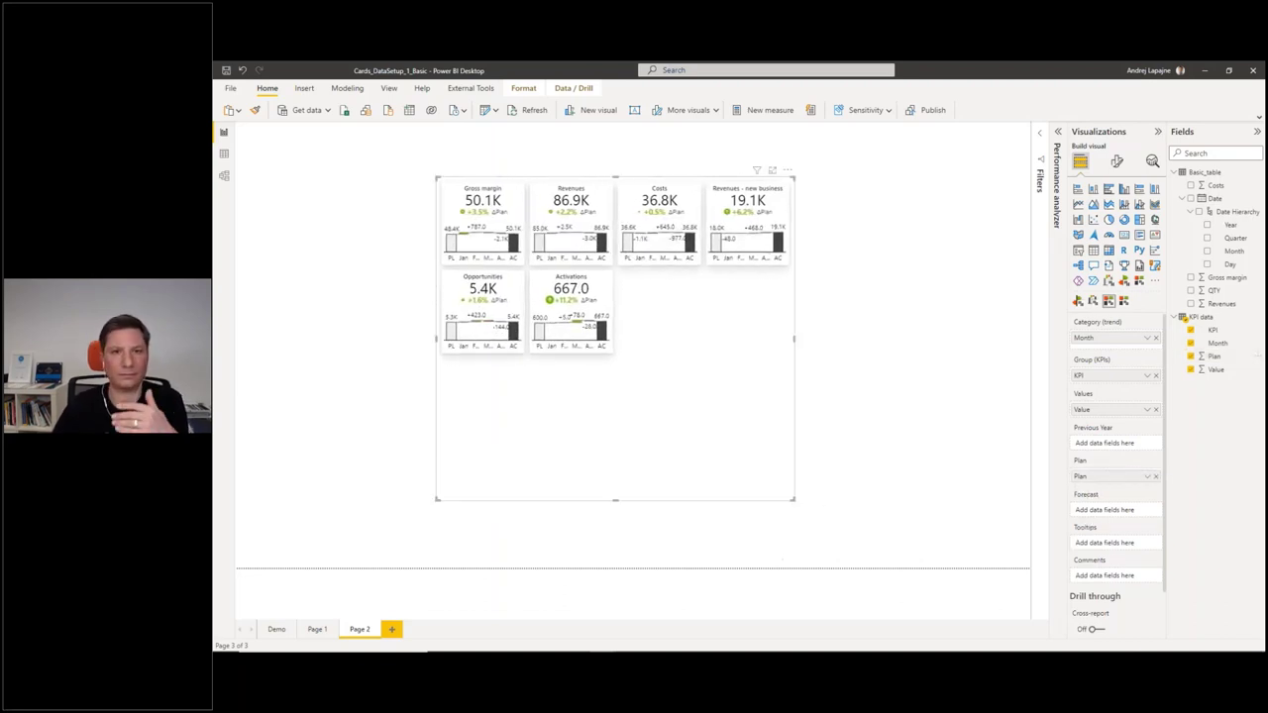
pyautogui.moveTo(786, 176); pyautogui.dragTo(755, 170)
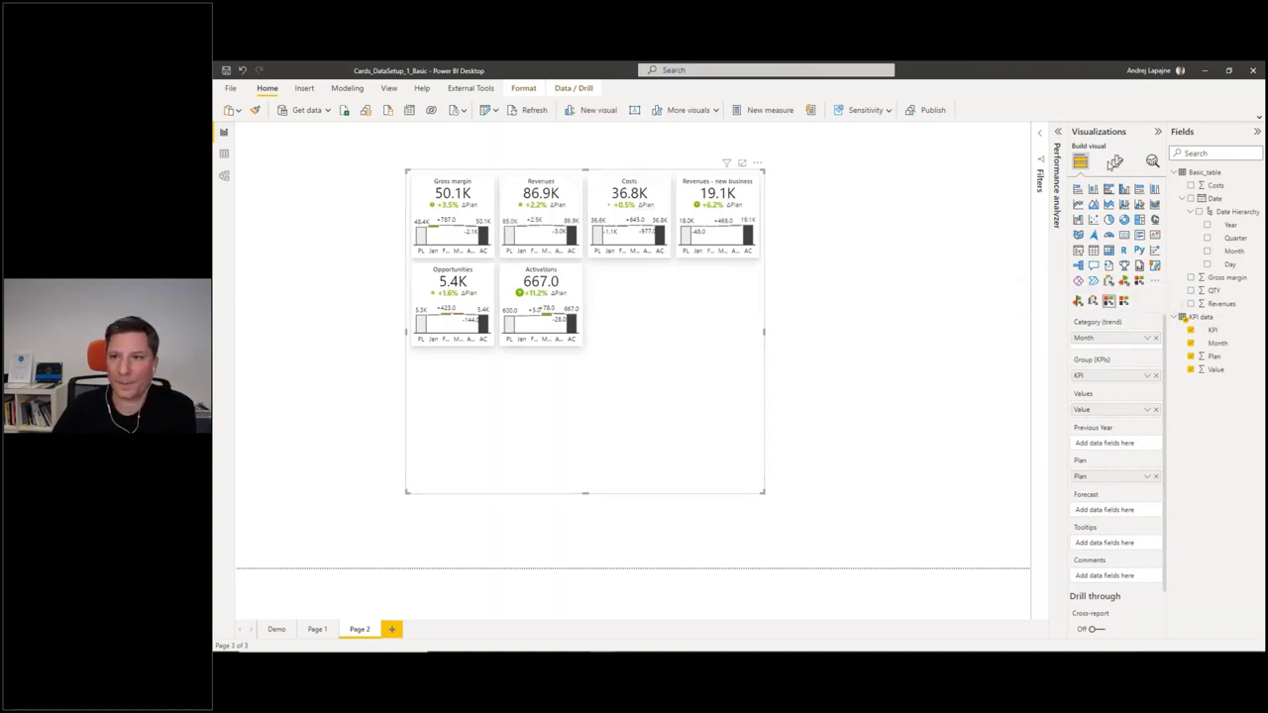
pyautogui.click(1116, 161)
pyautogui.click(1089, 236)
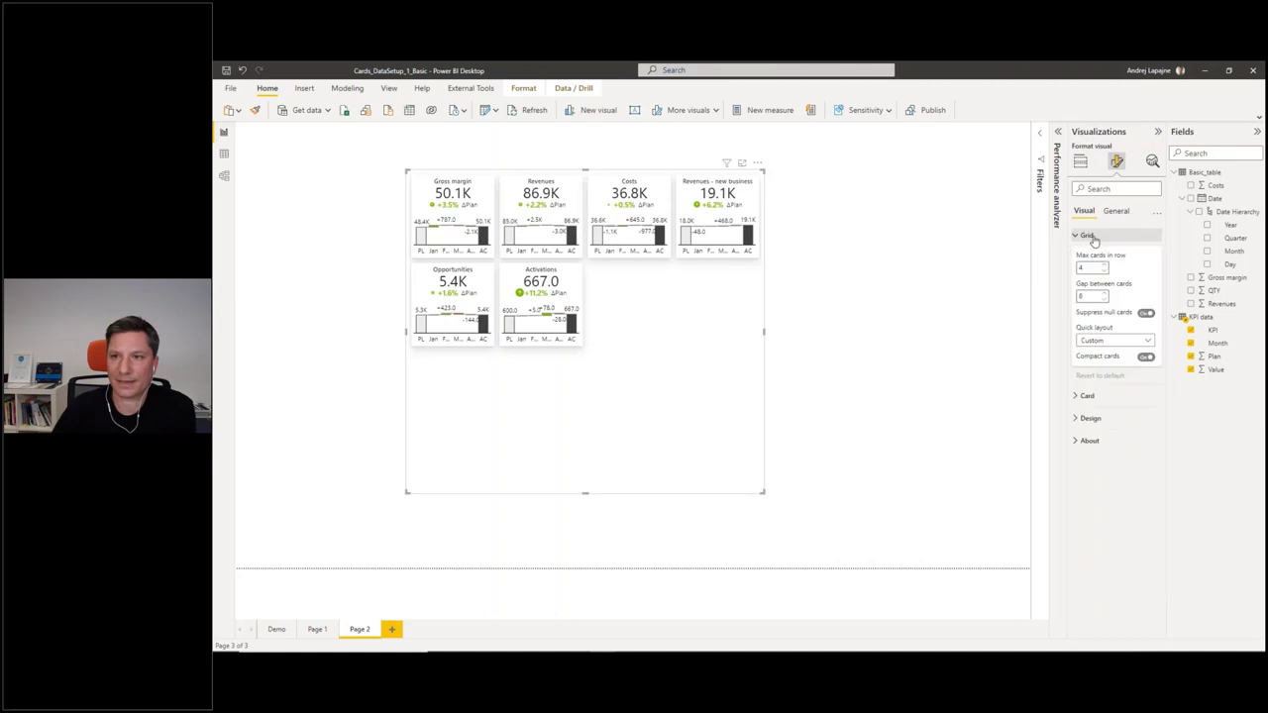
pyautogui.click(1106, 275)
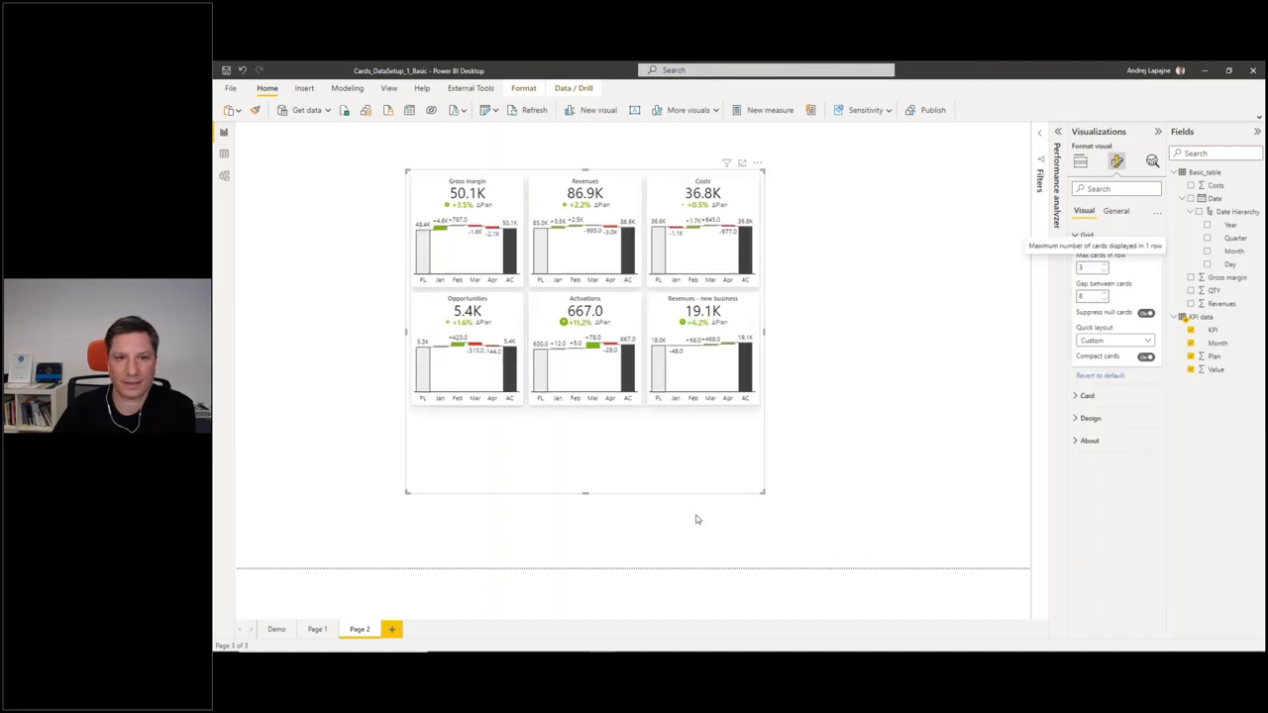
pyautogui.moveTo(760, 493); pyautogui.dragTo(848, 506)
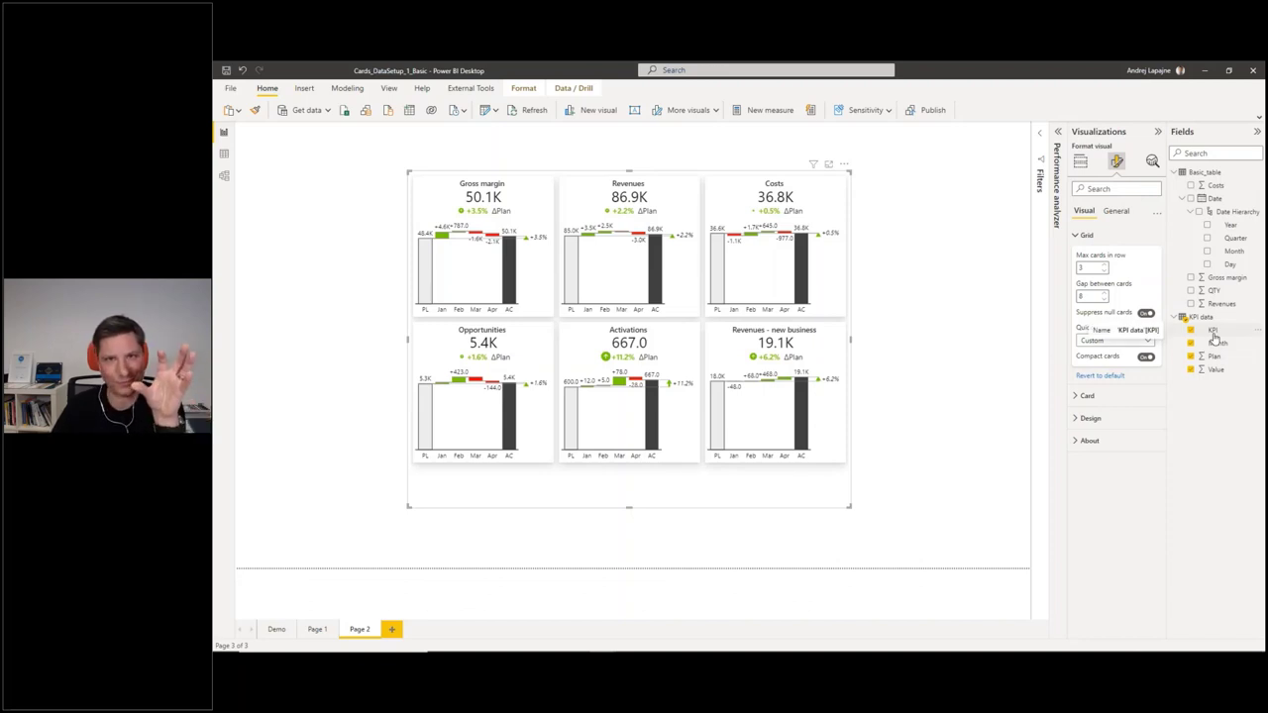
pyautogui.click(930, 250)
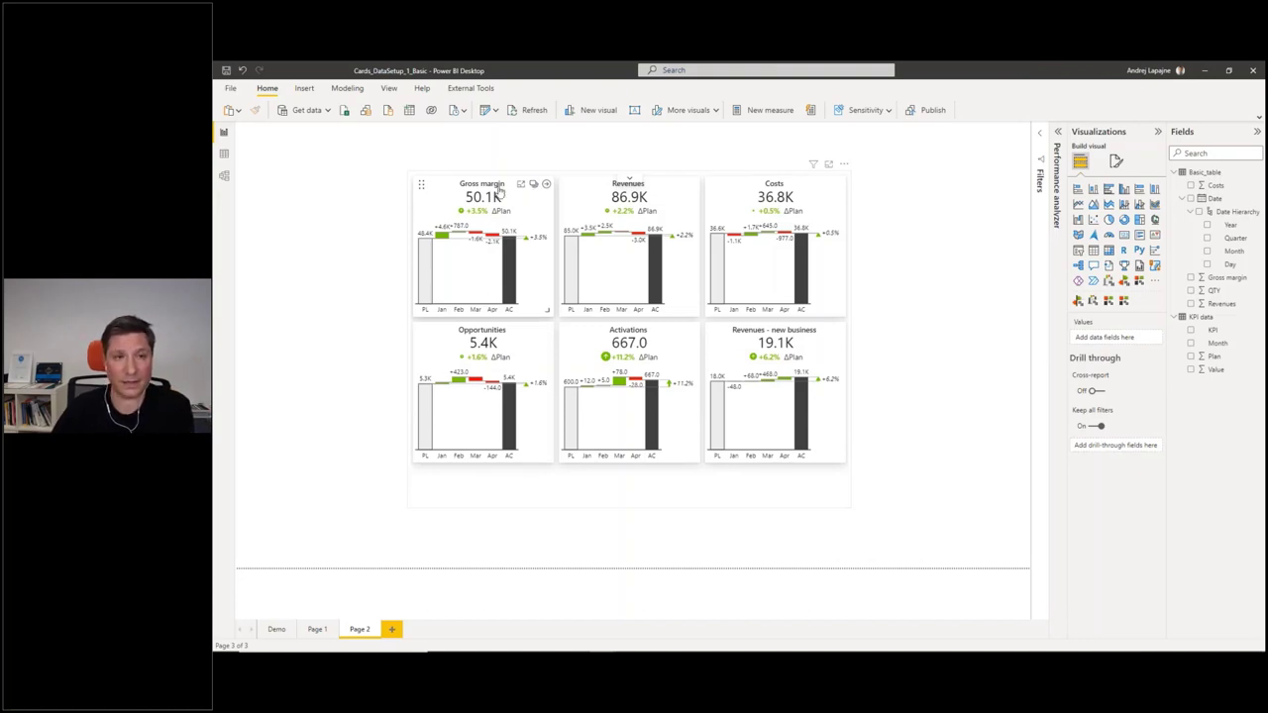
# - Move the Revenues card before Gross margin and put Revenues, Gross margin and Costs into the shared scale group Group 1
pyautogui.moveTo(567, 186); pyautogui.dragTo(446, 197)
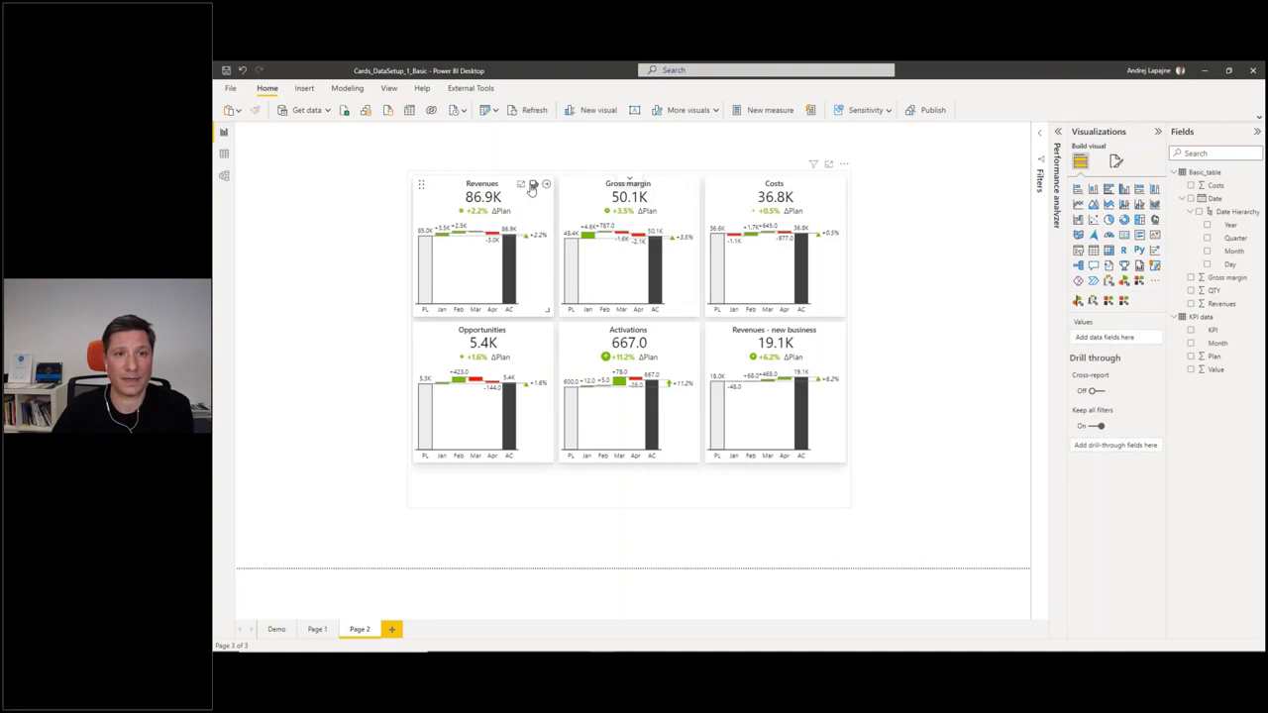
pyautogui.click(532, 186)
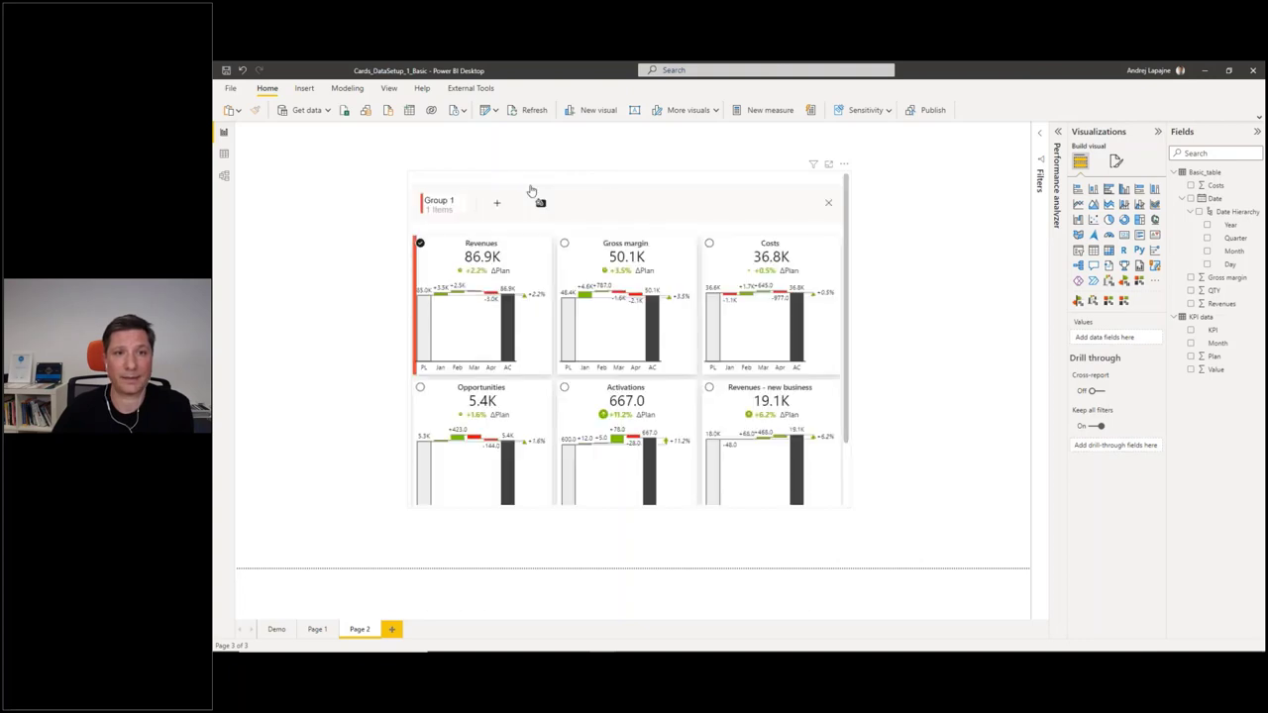
pyautogui.click(565, 243)
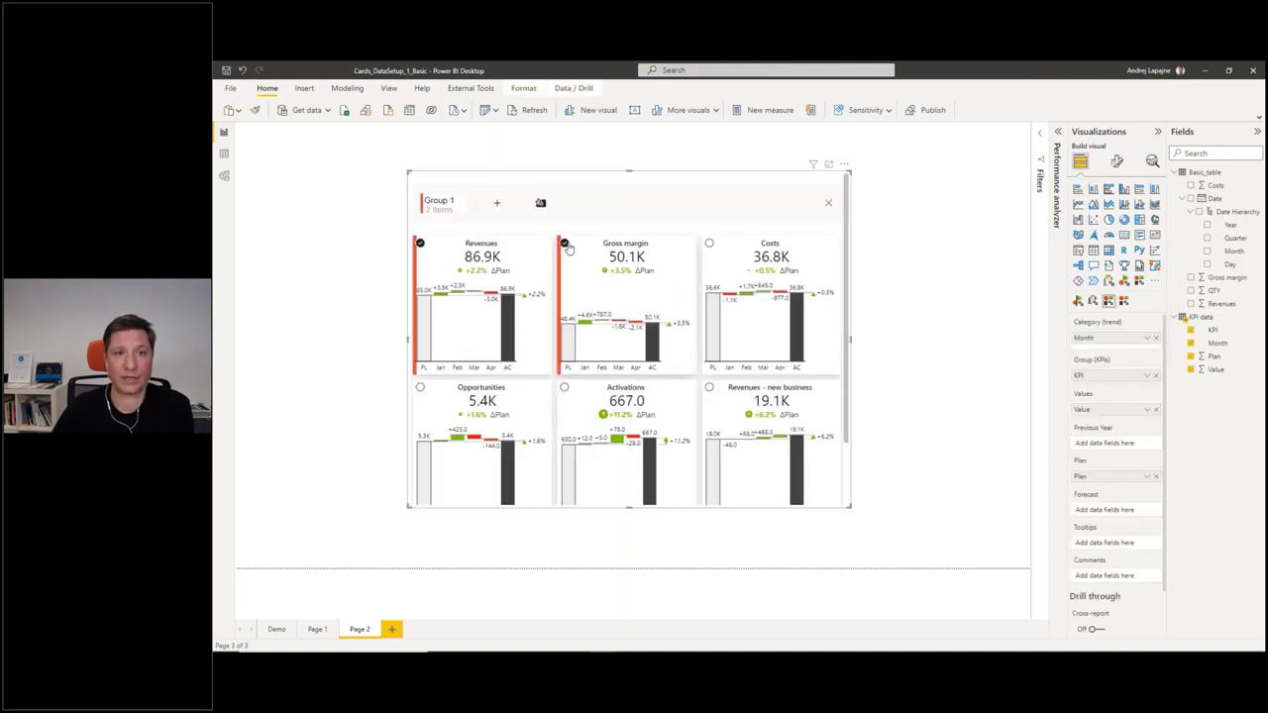
pyautogui.click(709, 244)
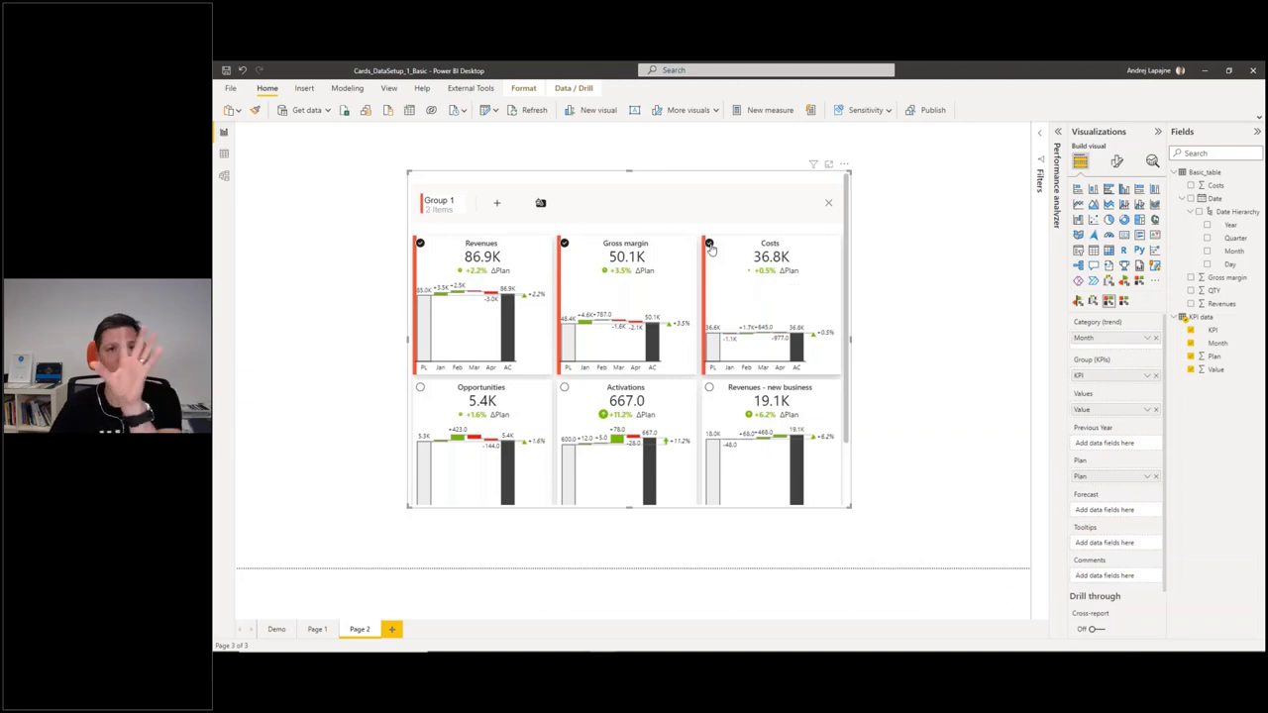
pyautogui.click(827, 203)
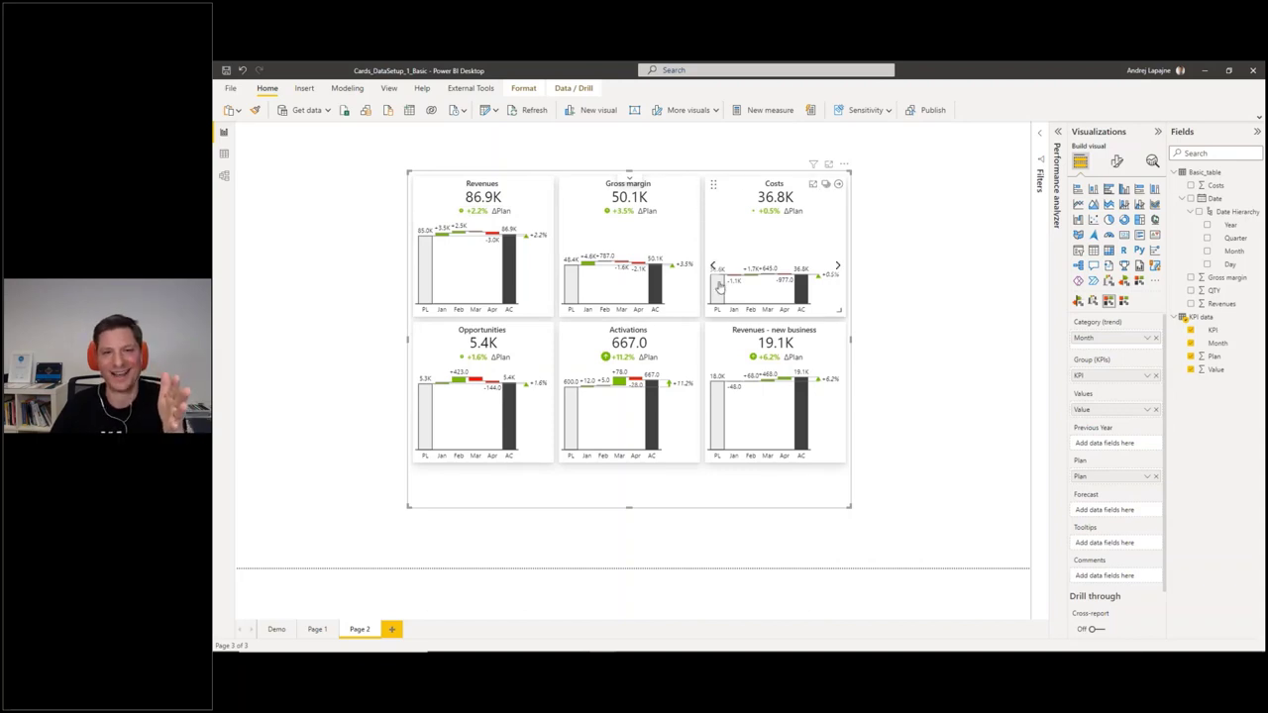
# - Switch the Activations card to a column chart with variances and the Revenues - new business card to an area chart
pyautogui.click(689, 408)
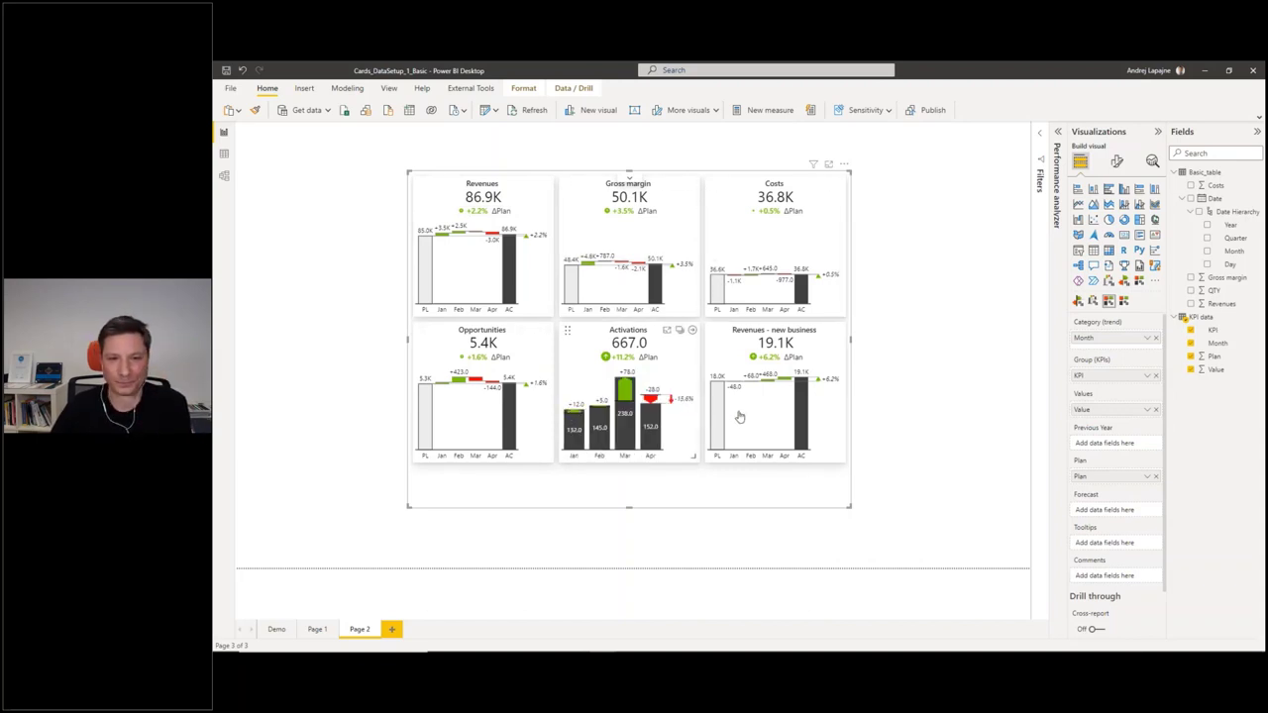
pyautogui.click(838, 413)
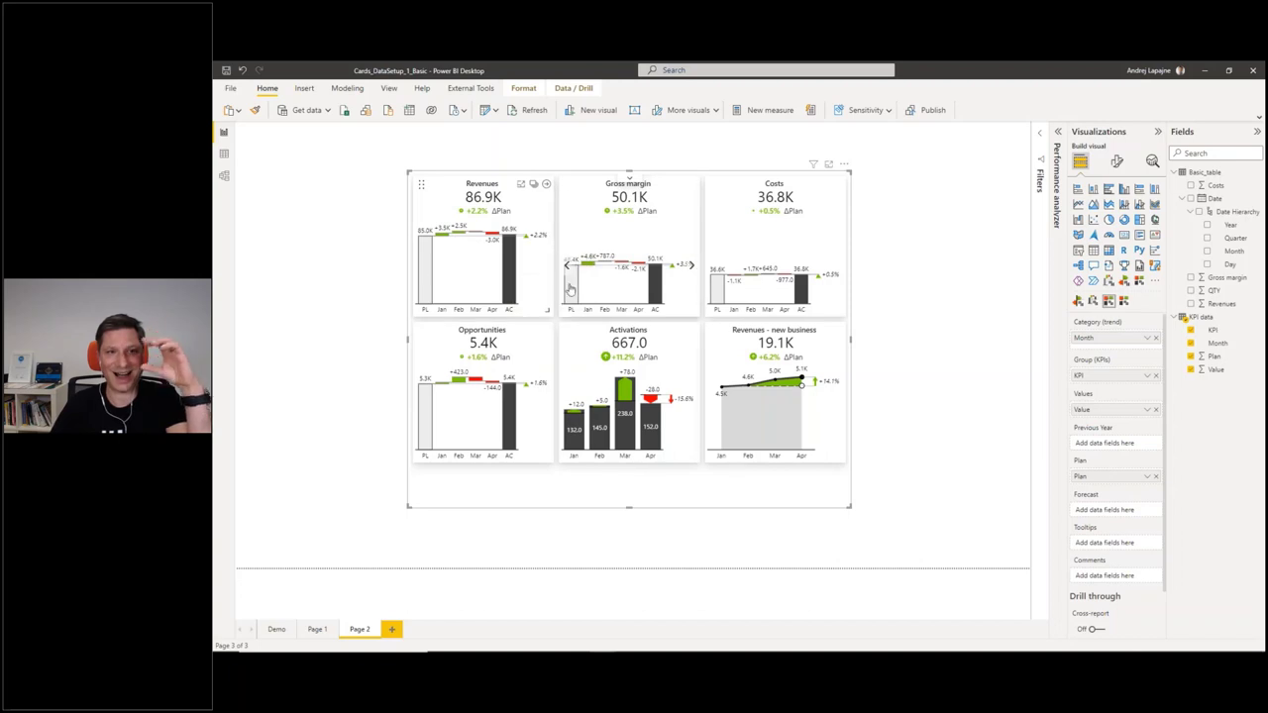
pyautogui.moveTo(565, 282)
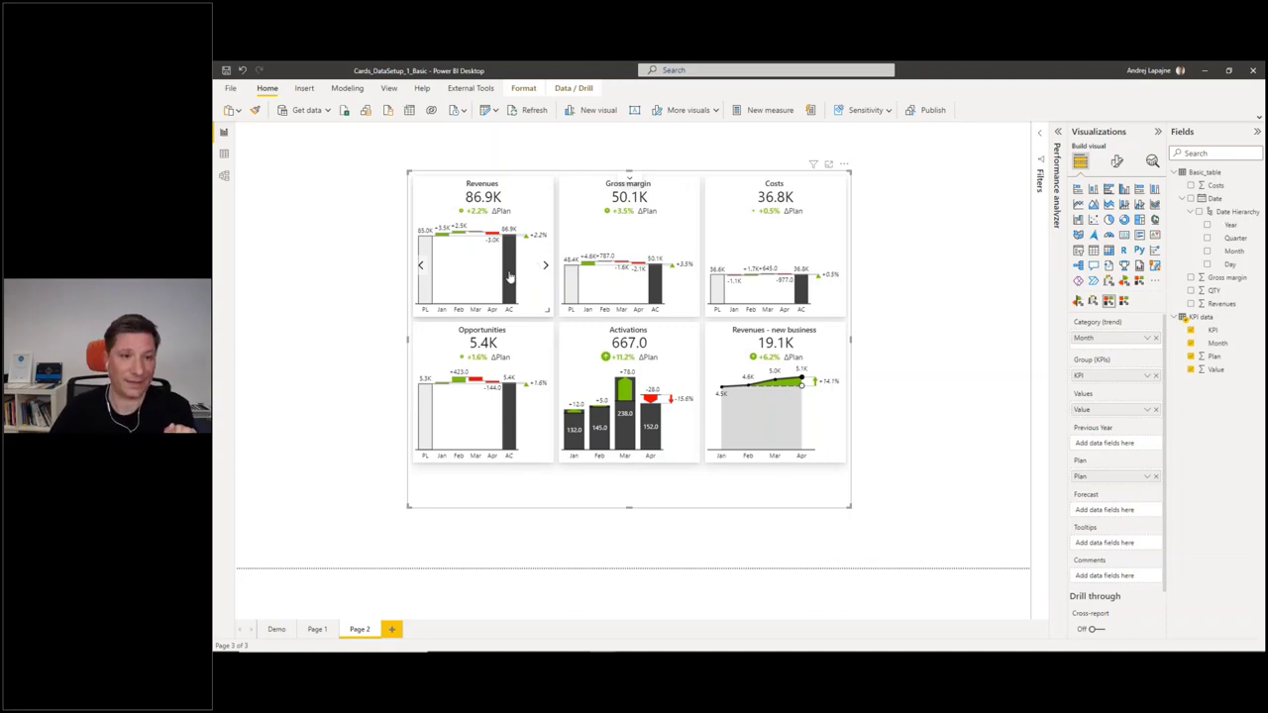
# - Measure the load times of the Page 1 visuals by recording a visual refresh in the Performance analyzer
pyautogui.click(318, 631)
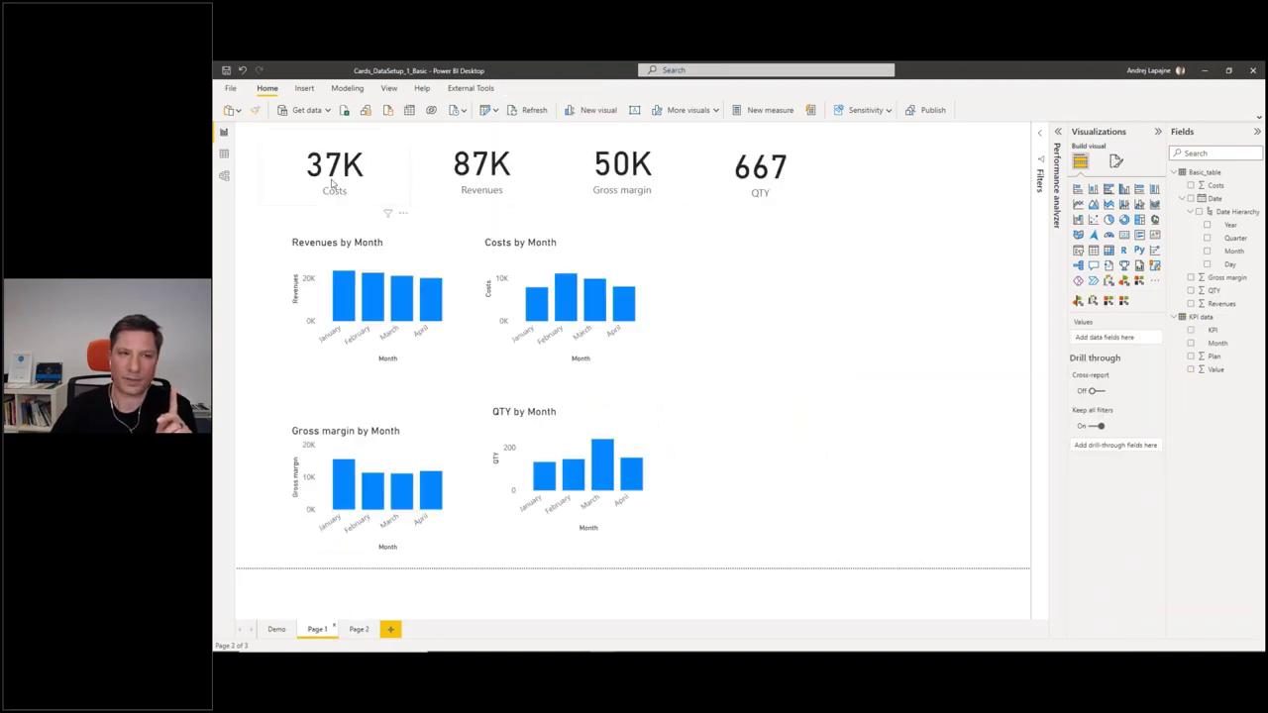
pyautogui.click(446, 260)
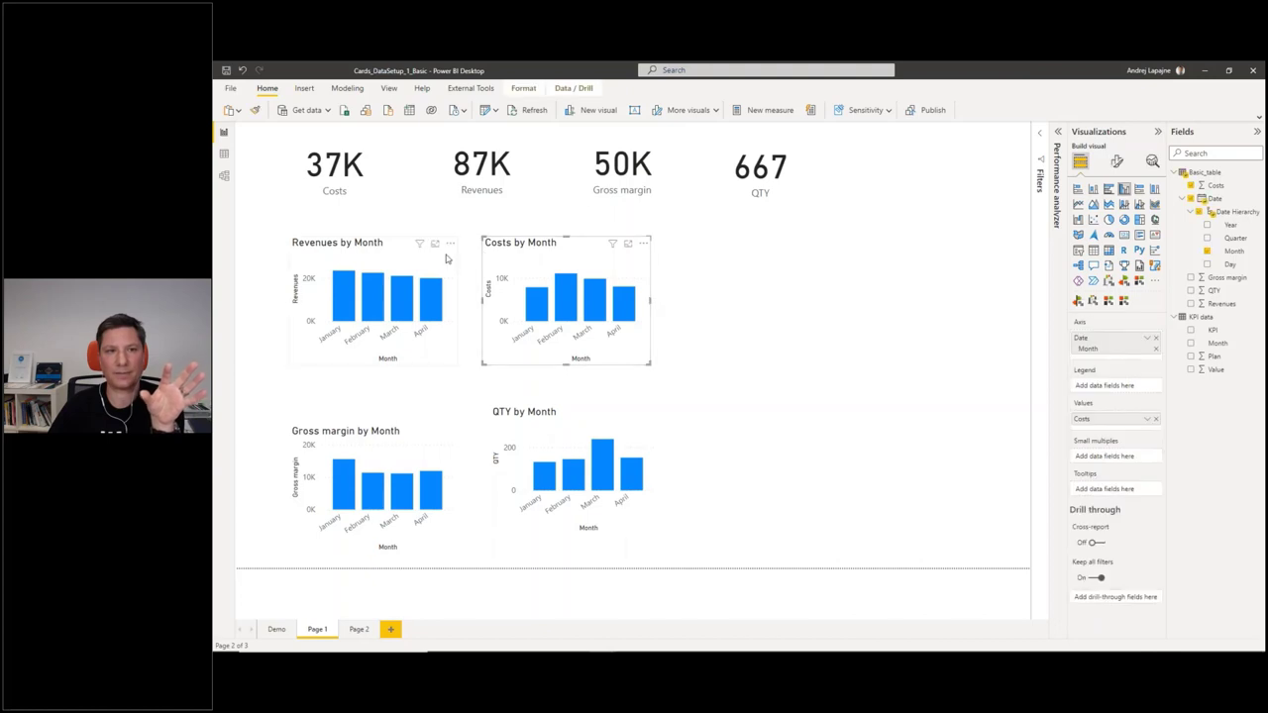
pyautogui.click(582, 203)
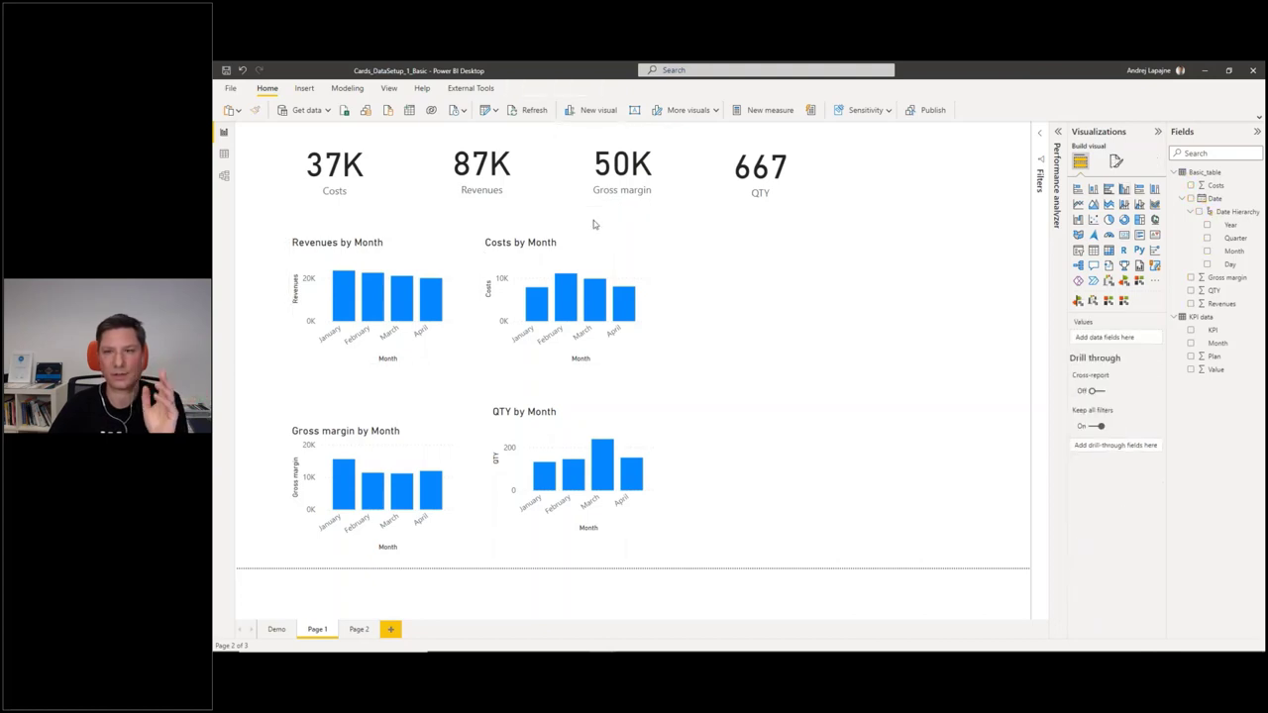
pyautogui.click(1058, 135)
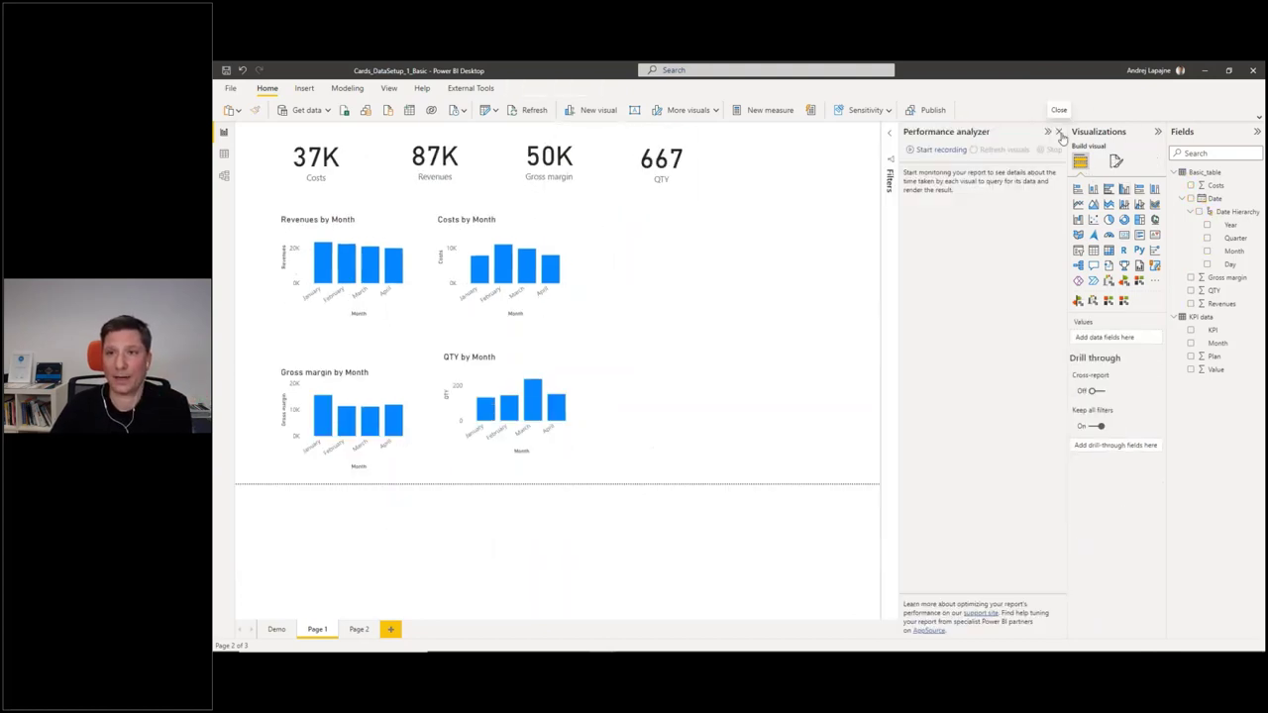
pyautogui.click(928, 152)
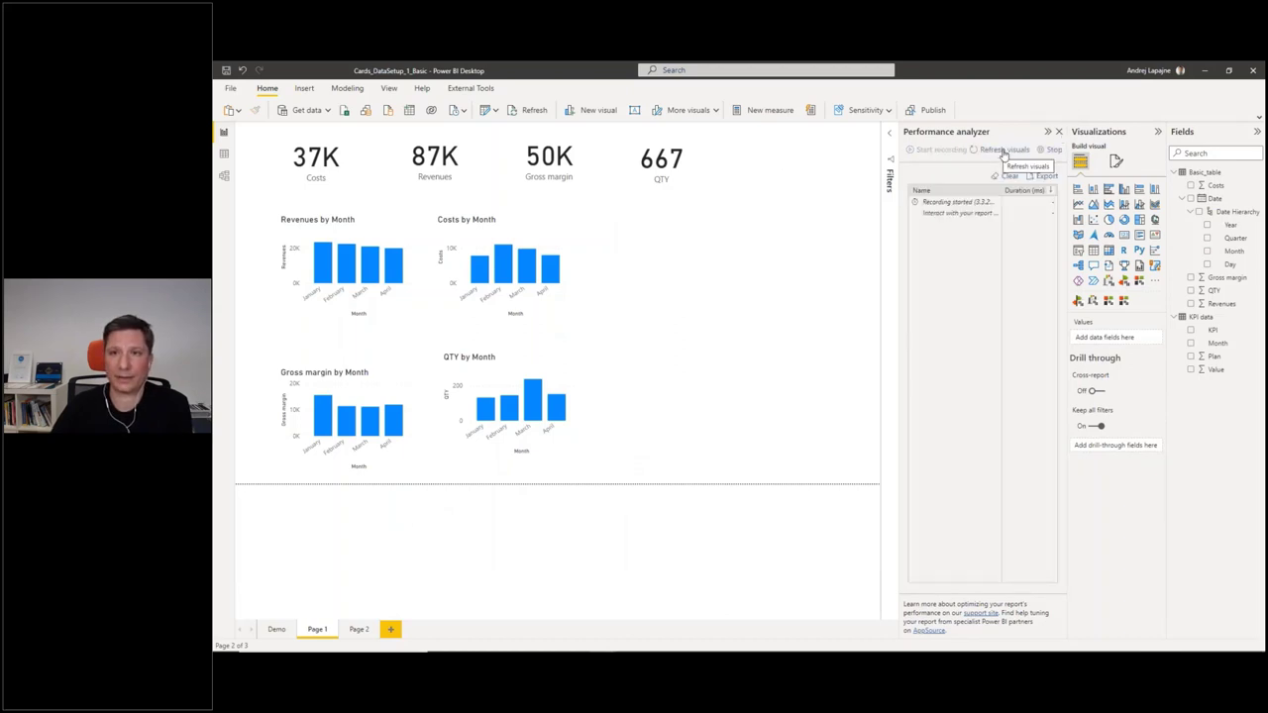
pyautogui.click(1003, 150)
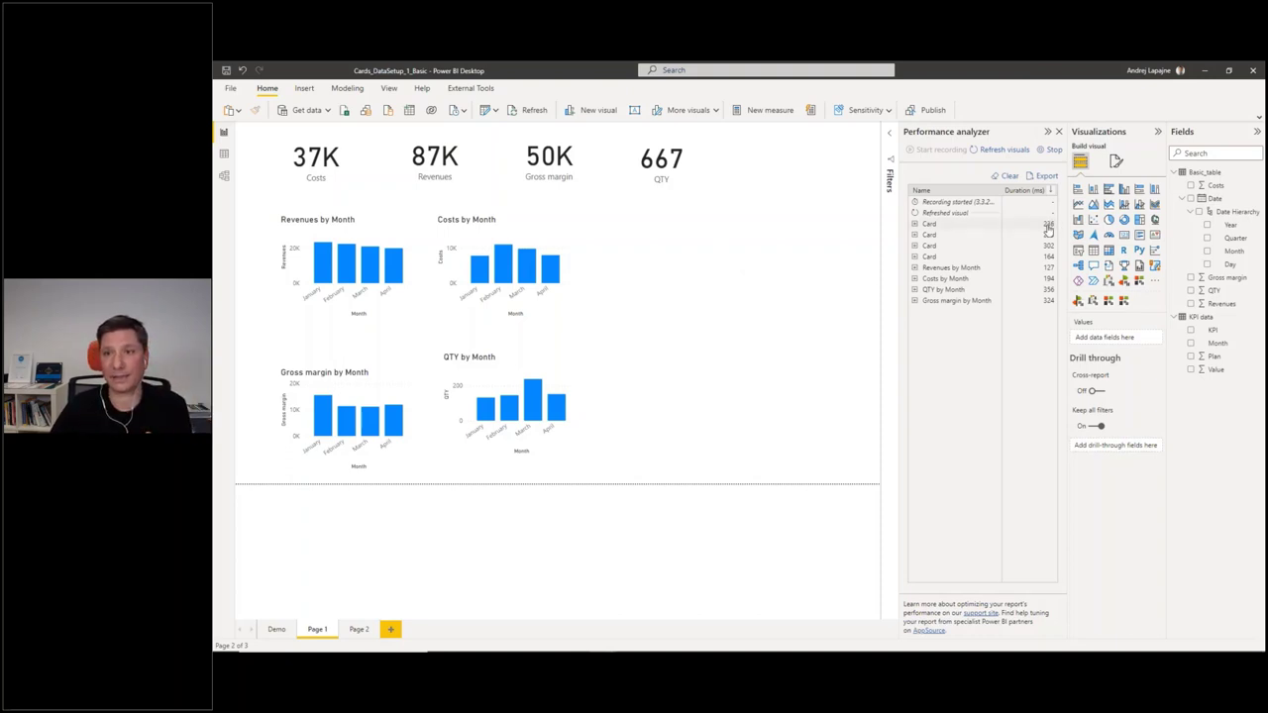
# - Clear the Performance analyzer results and measure the load time of the Zebra BI Cards visual on Page 2
pyautogui.click(357, 630)
pyautogui.click(1006, 176)
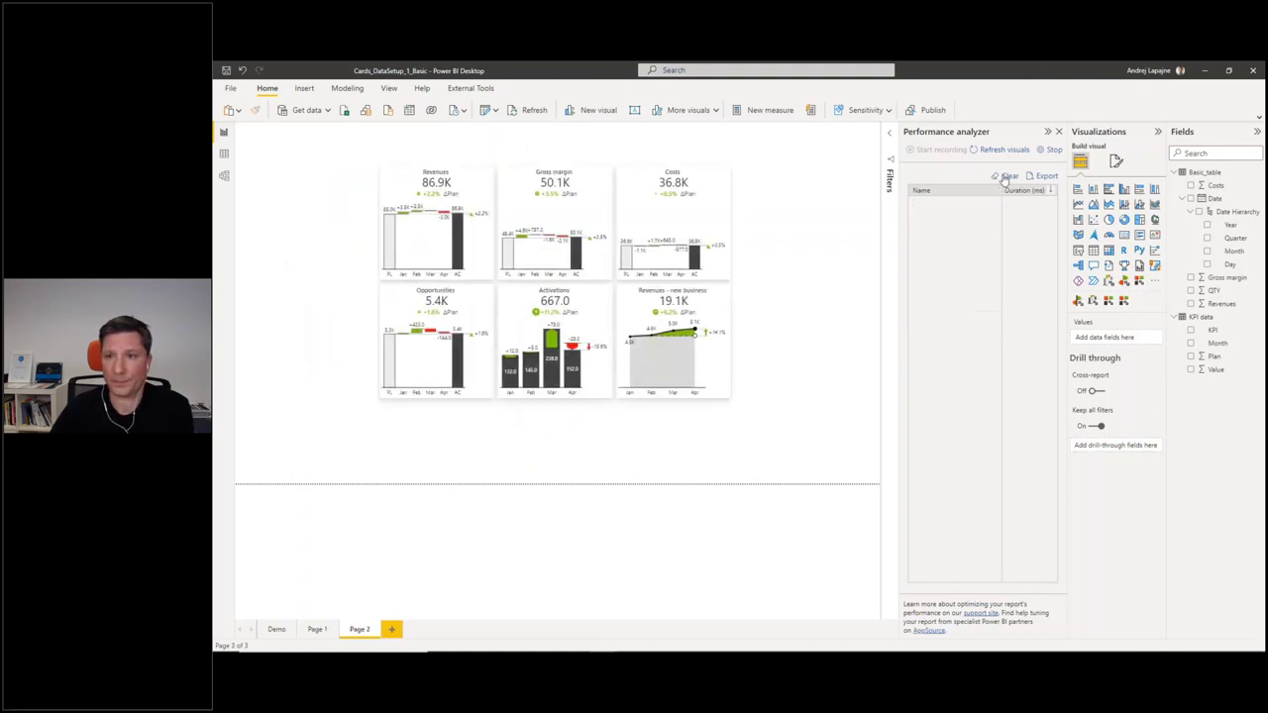
pyautogui.click(1005, 149)
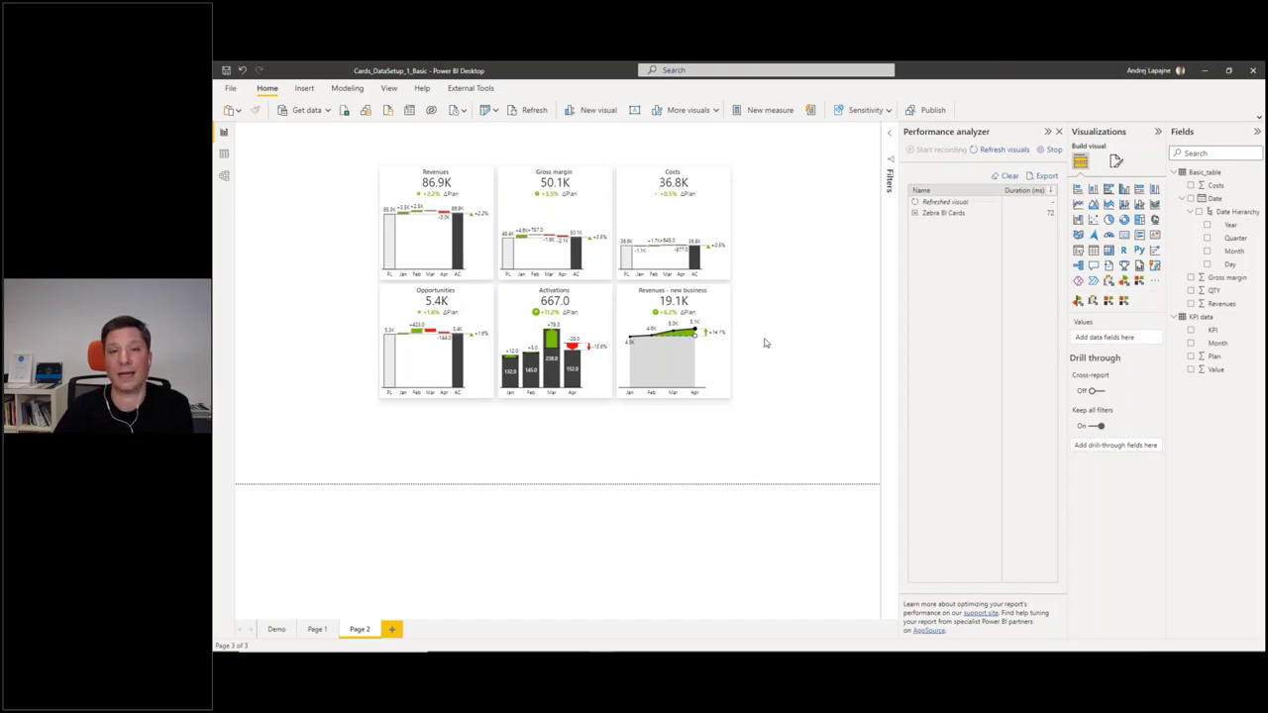
# - Switch to the PowerPoint slide show and advance to the slide on 3 ways of consolidating KPIs in Power BI
pyautogui.hotkey('alt', 'Tab')
pyautogui.hotkey('alt', 'Tab')
pyautogui.hotkey('alt', 'Tab')
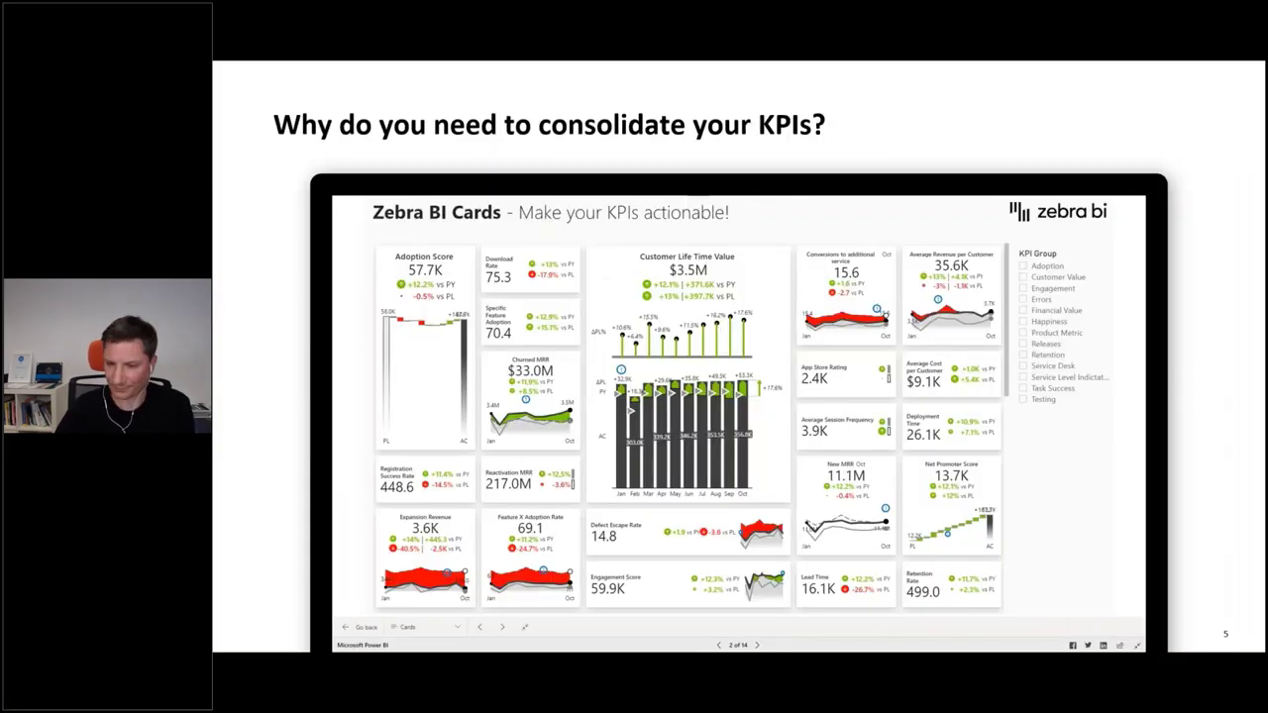
pyautogui.press('Right')
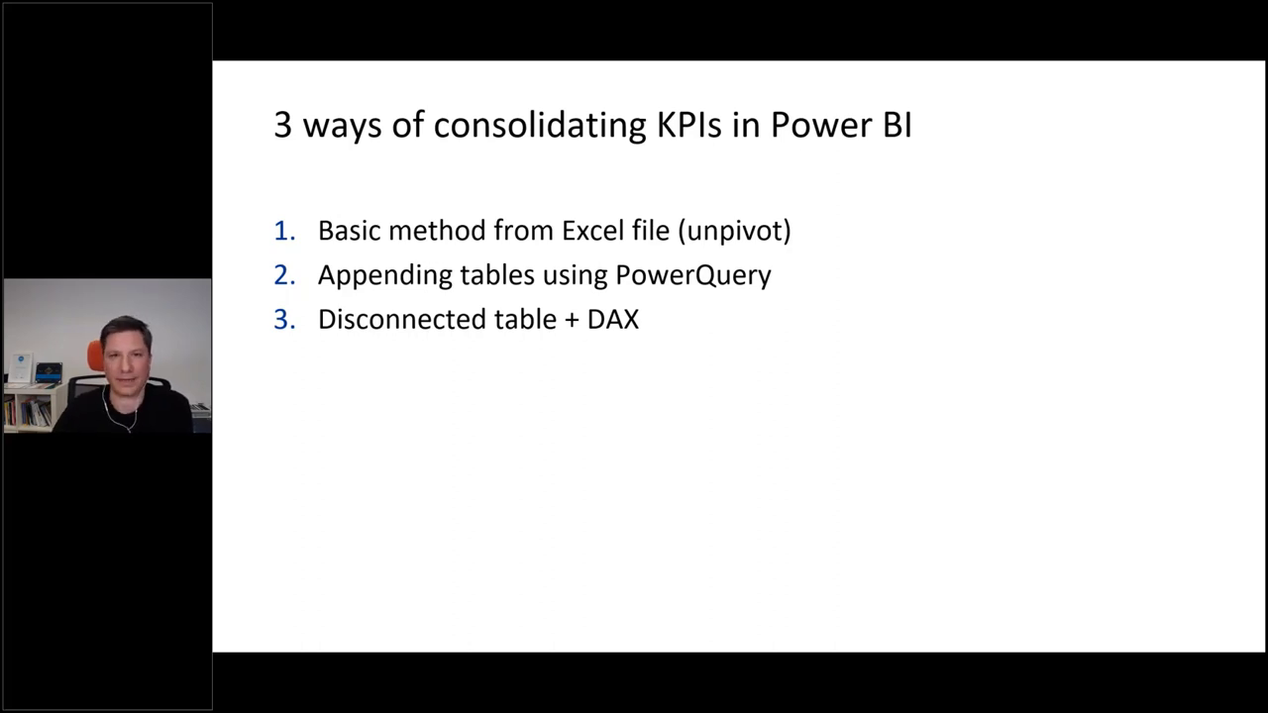
# - Switch to the Data_inputs_basic.xlsx workbook in Excel and widen the Date column on the Basic sheet
pyautogui.hotkey('alt', 'Tab')
pyautogui.hotkey('alt', 'Tab')
pyautogui.hotkey('alt', 'Tab')
pyautogui.hotkey('alt', 'Tab')
pyautogui.hotkey('alt', 'Tab')
pyautogui.hotkey('alt', 'Tab')
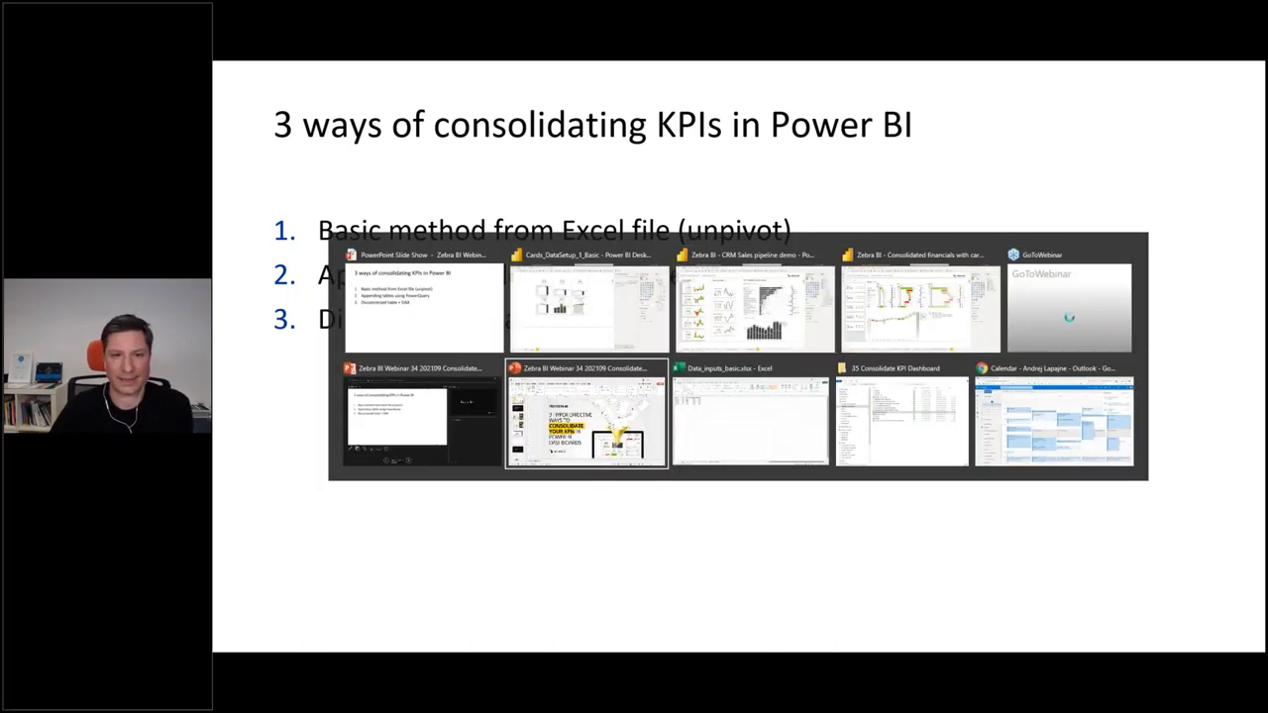
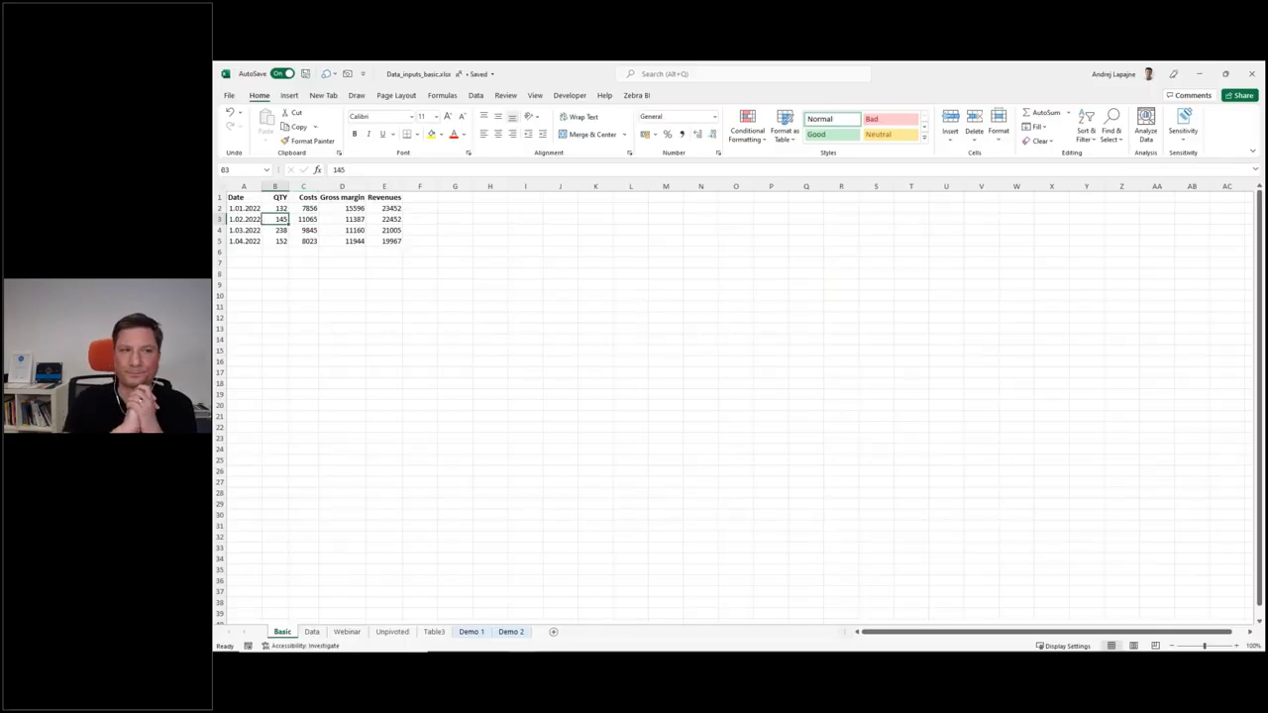
pyautogui.click(255, 208)
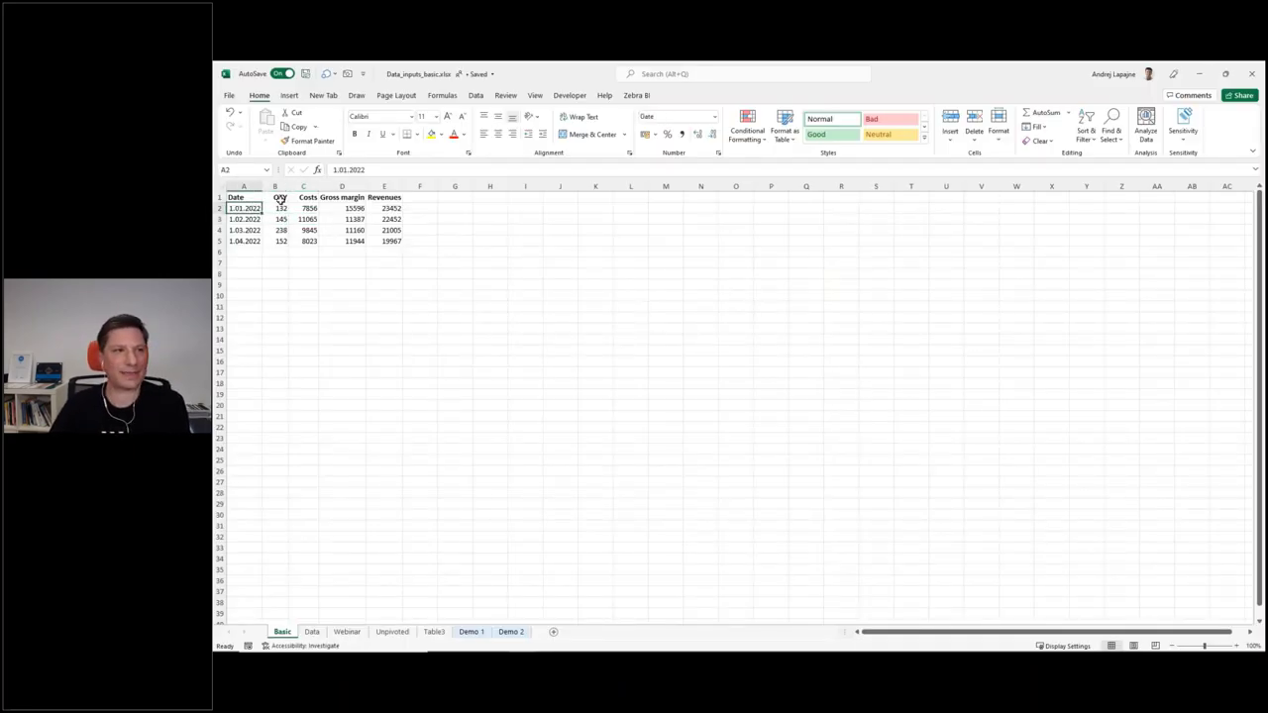
pyautogui.scroll(2, 263, 240)
pyautogui.moveTo(278, 187); pyautogui.dragTo(298, 187)
# - Examine the Date, QTY, Costs, Gross margin and Revenues columns of the Basic sheet one after another
pyautogui.click(269, 200)
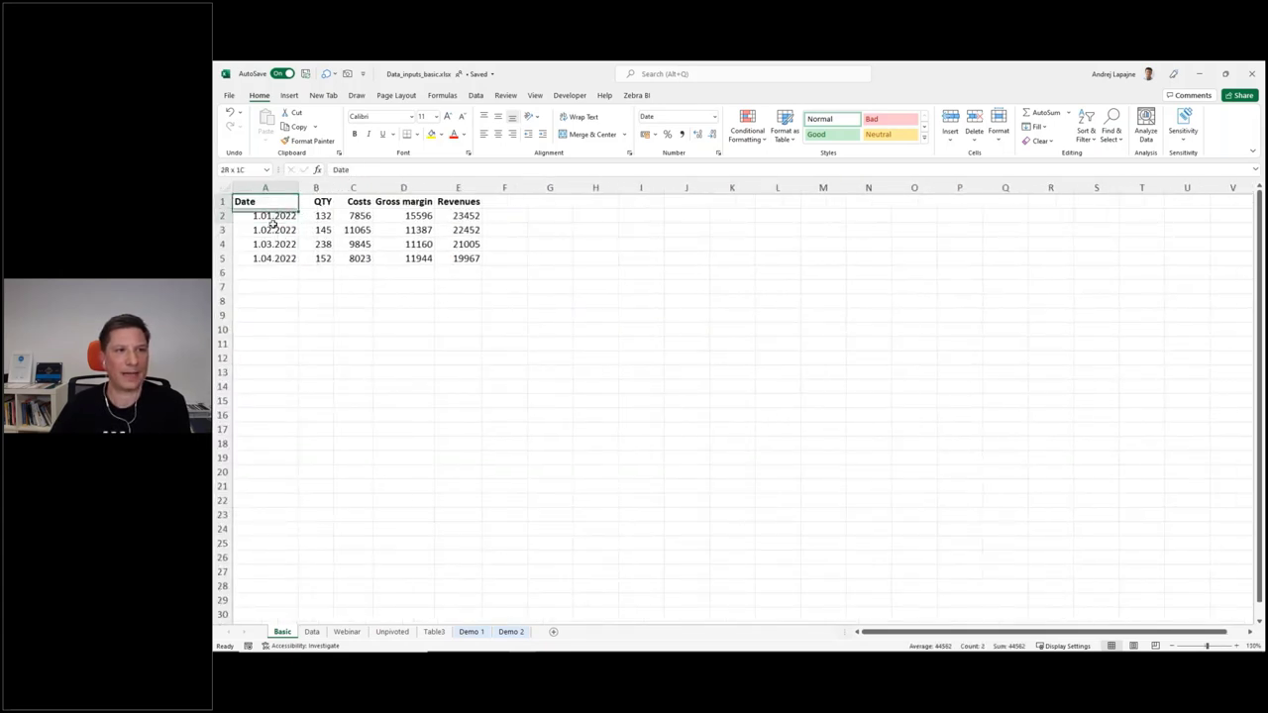
pyautogui.hotkey('ctrl', 'shift', 'Down')
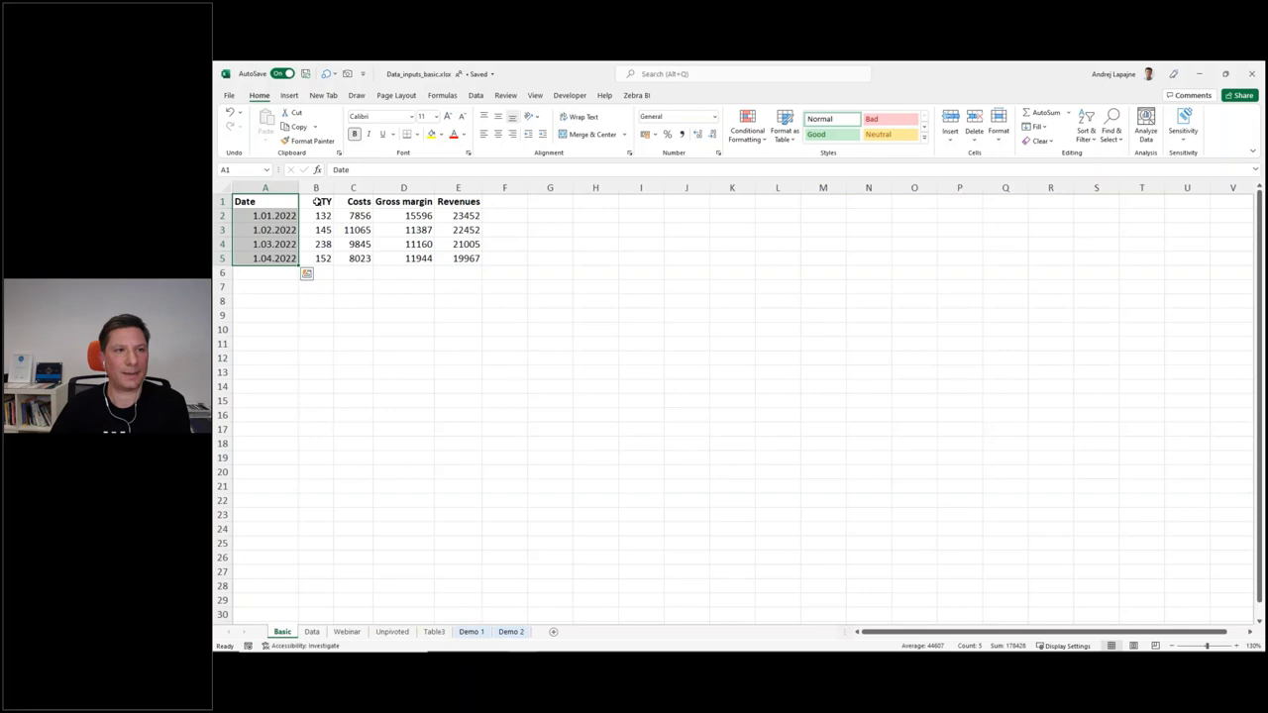
pyautogui.click(323, 202)
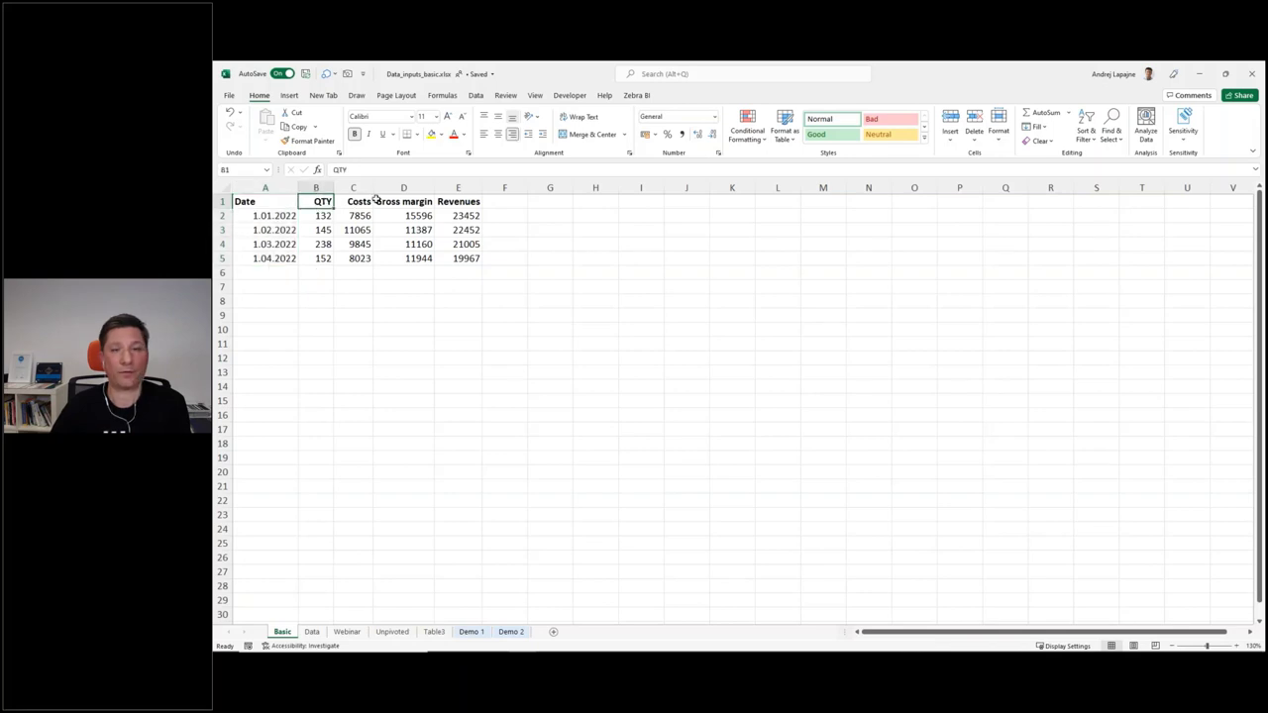
pyautogui.hotkey('ctrl', 'space')
pyautogui.press('Right')
pyautogui.hotkey('ctrl', 'space')
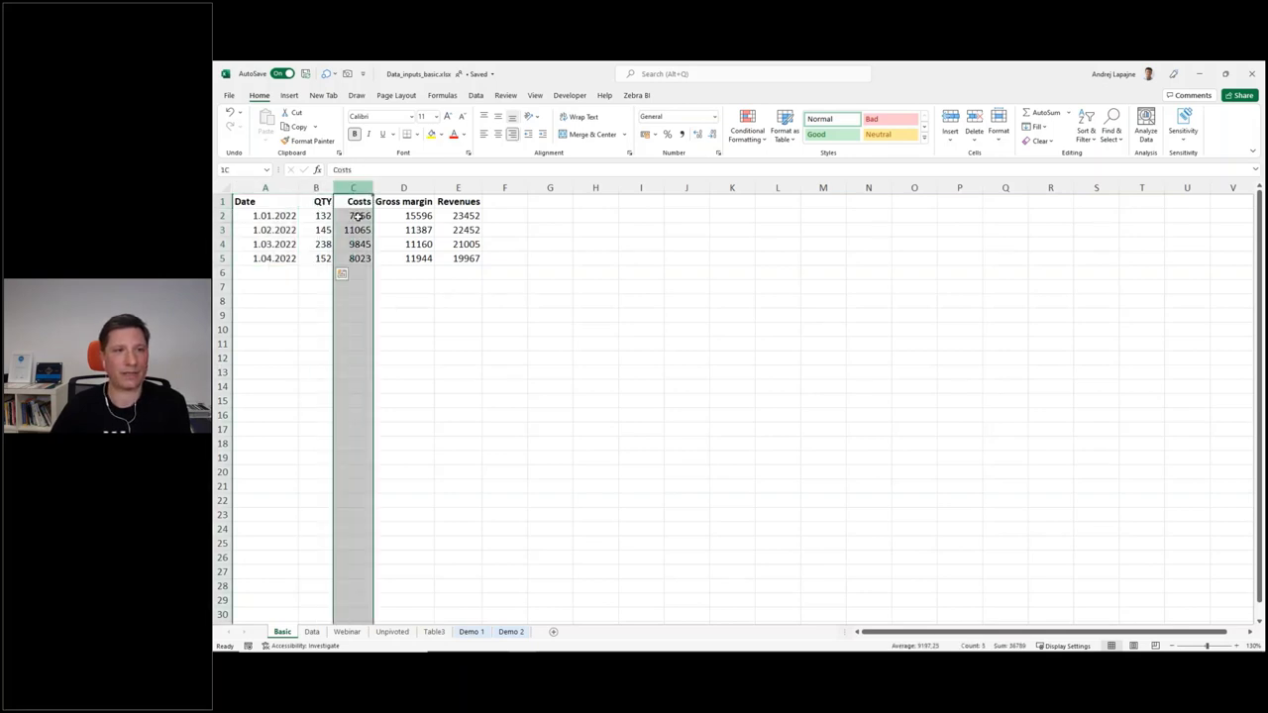
pyautogui.press('Right')
pyautogui.hotkey('ctrl', 'space')
pyautogui.press('Right')
pyautogui.hotkey('ctrl', 'space')
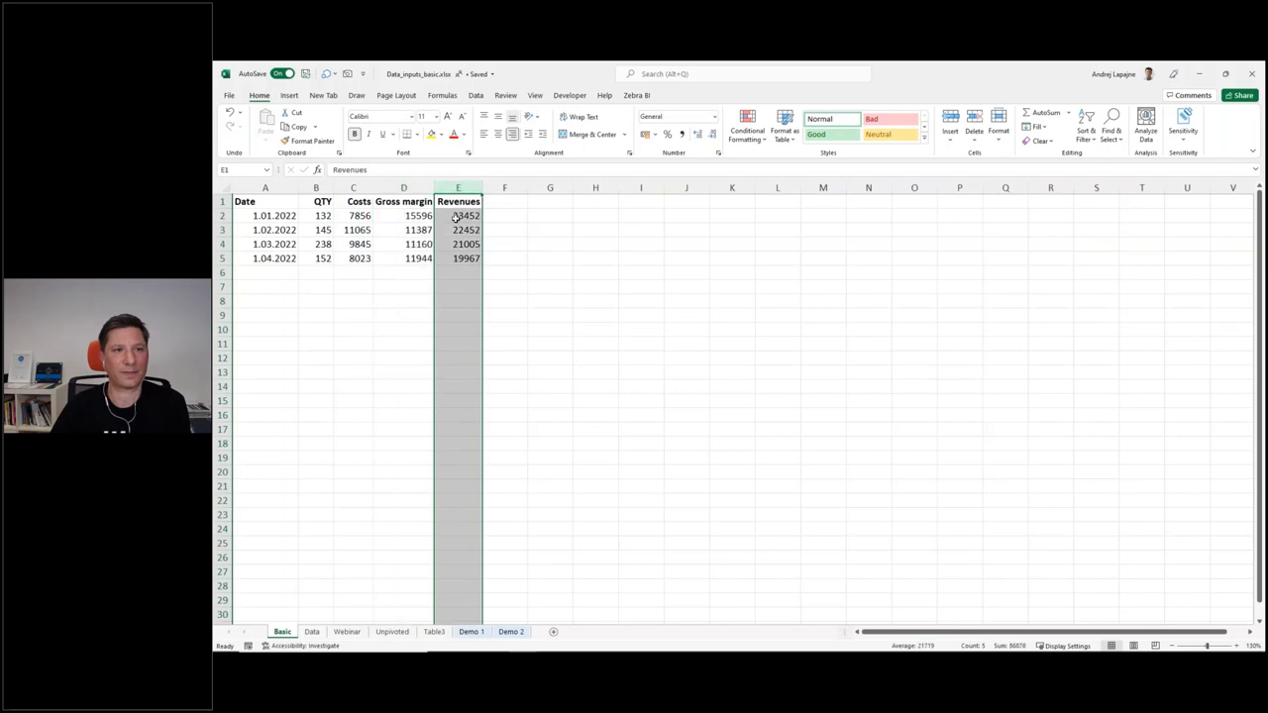
# - Review the monthly values in the QTY column as an example of a KPI stored in its own column
pyautogui.click(352, 229)
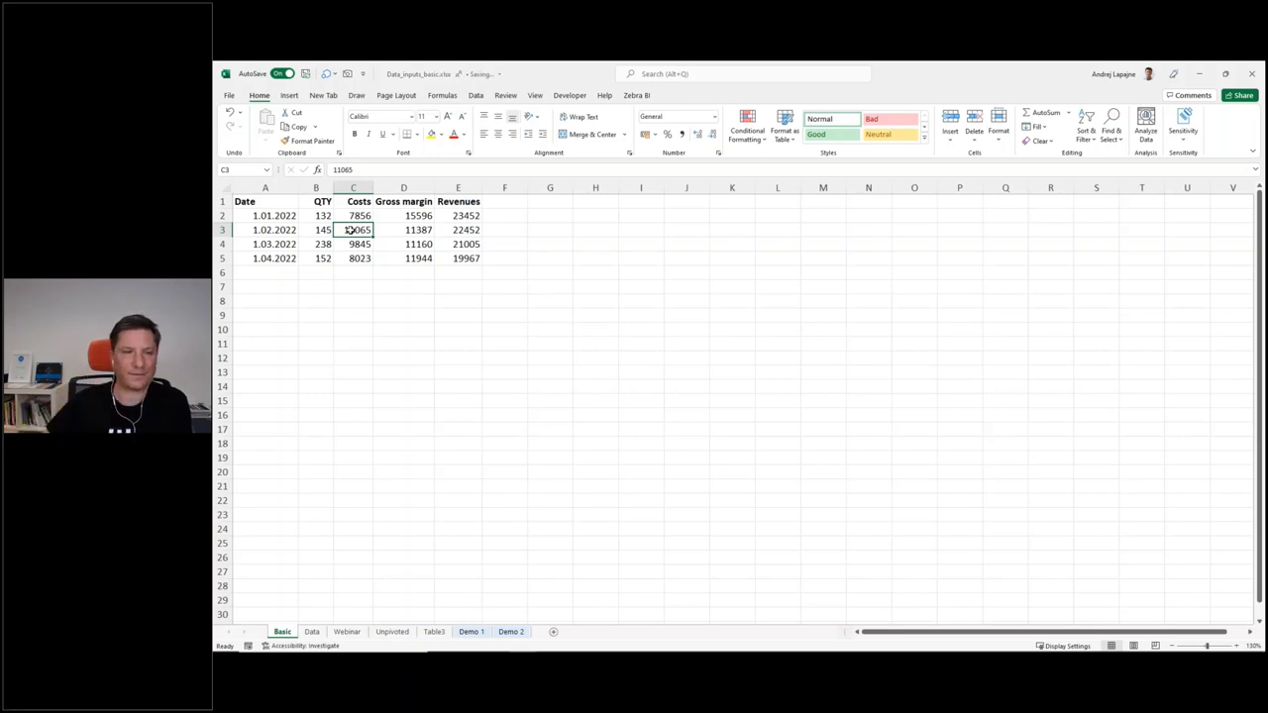
pyautogui.moveTo(322, 202); pyautogui.dragTo(323, 259)
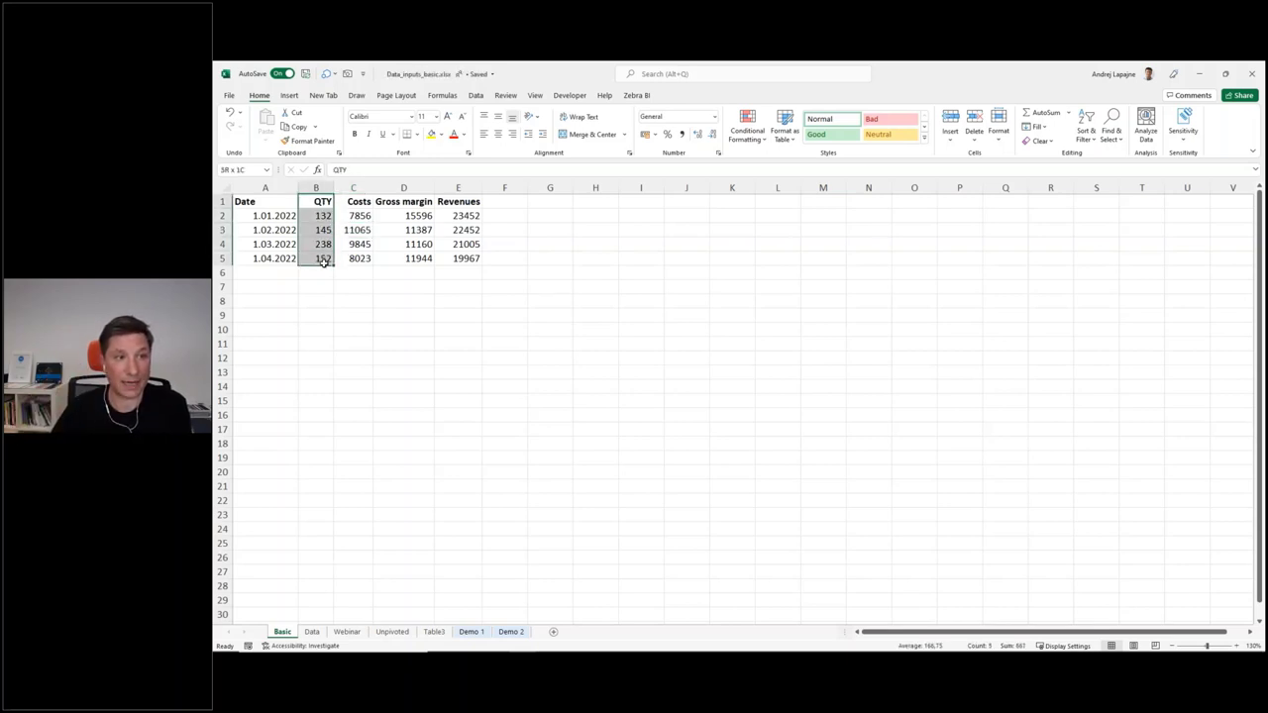
pyautogui.click(321, 203)
pyautogui.click(323, 224)
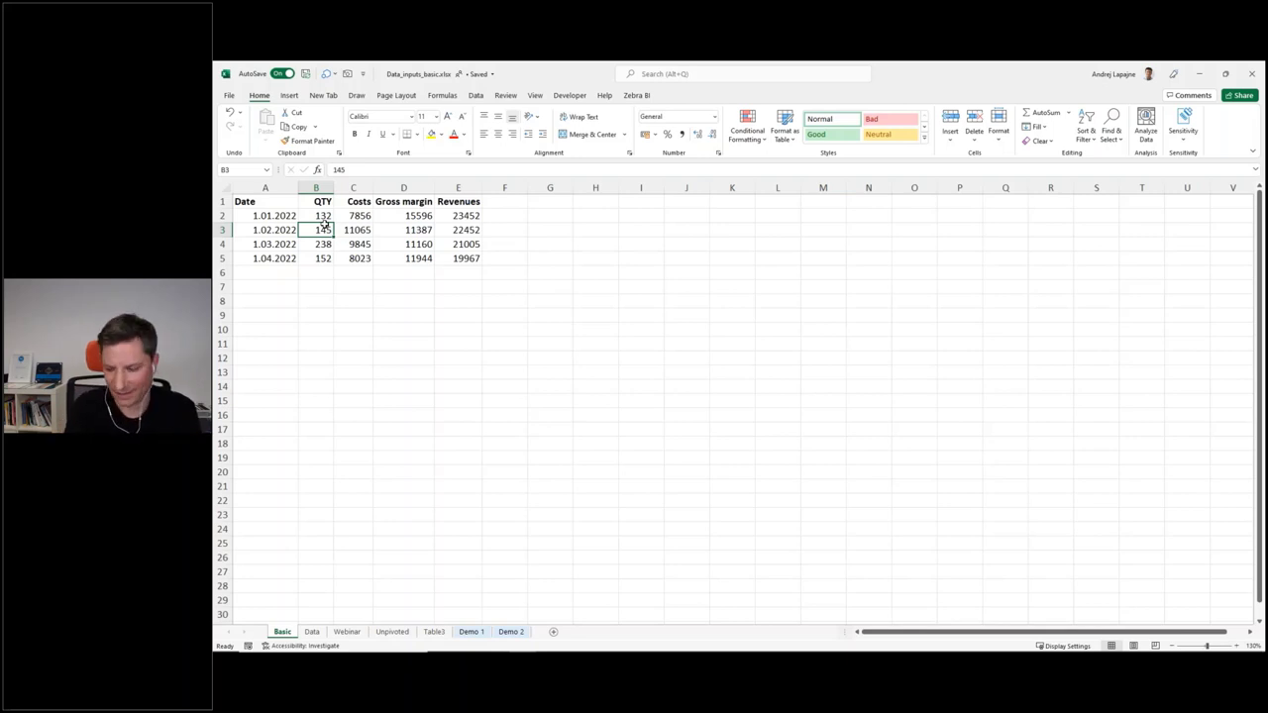
# - Convert the Basic sheet's data range into a table with headers and load it into the Power Query Editor
pyautogui.click(355, 229)
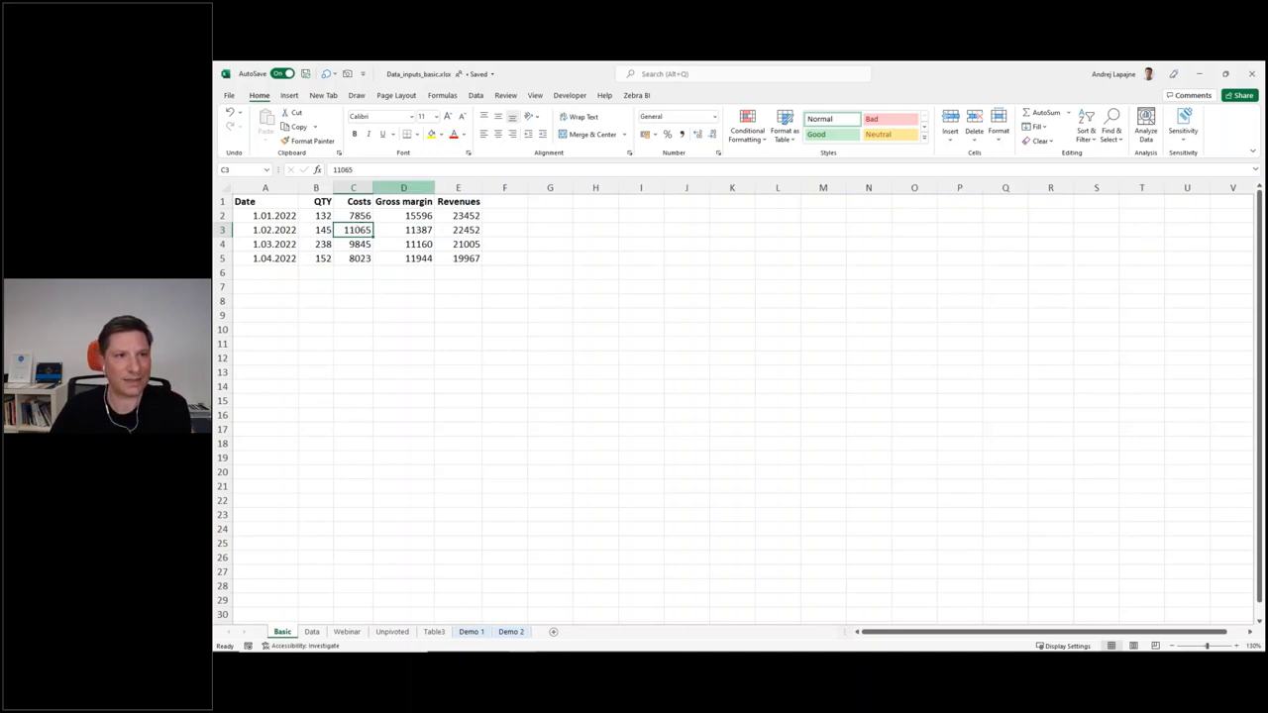
pyautogui.click(397, 229)
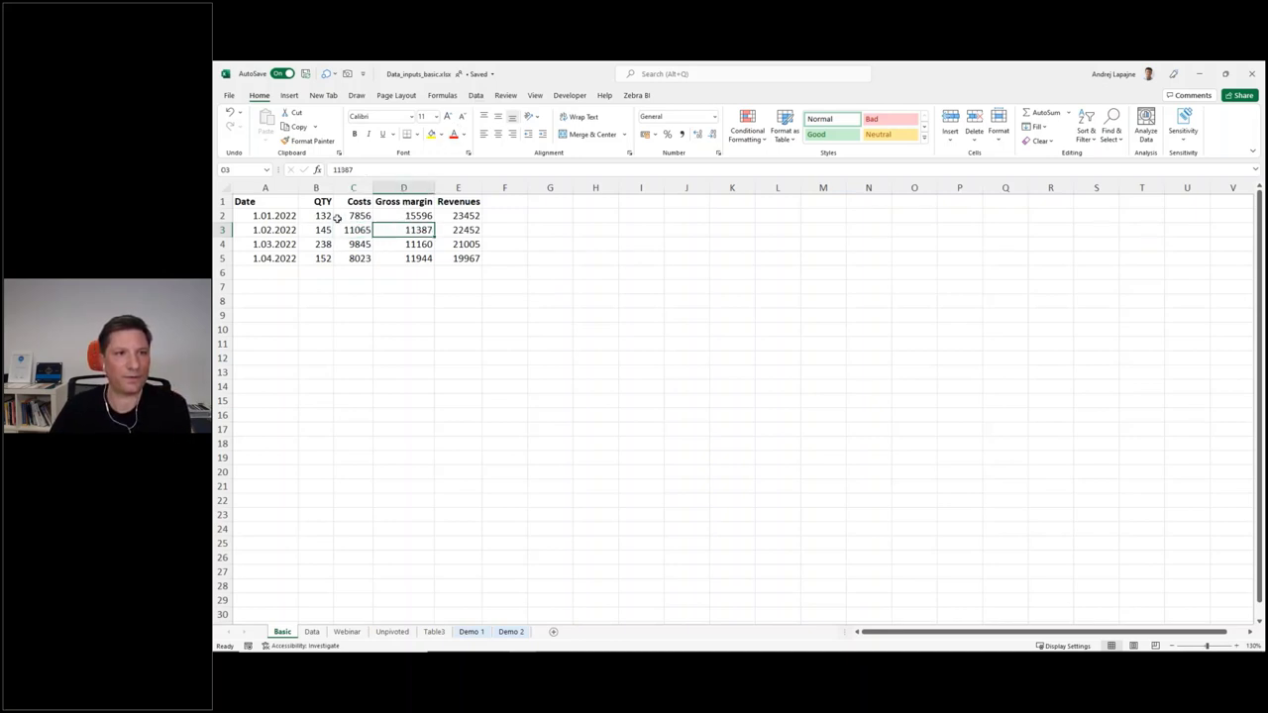
pyautogui.click(475, 95)
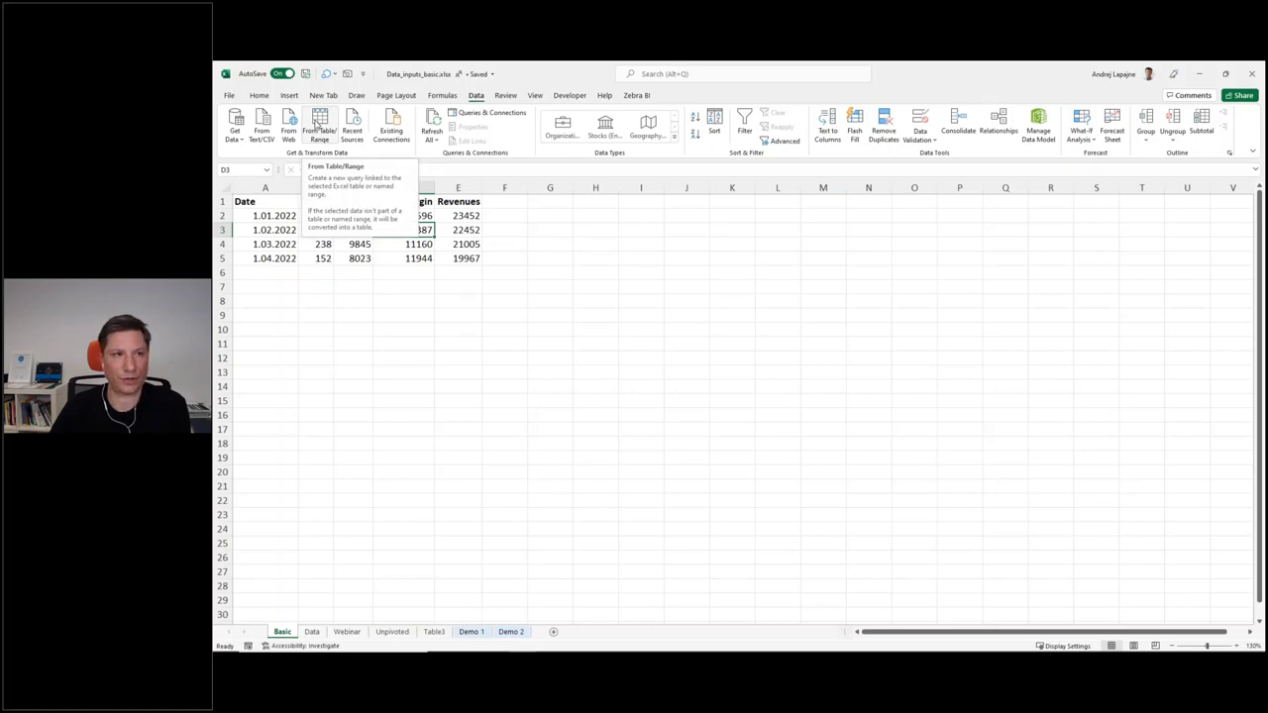
pyautogui.click(318, 120)
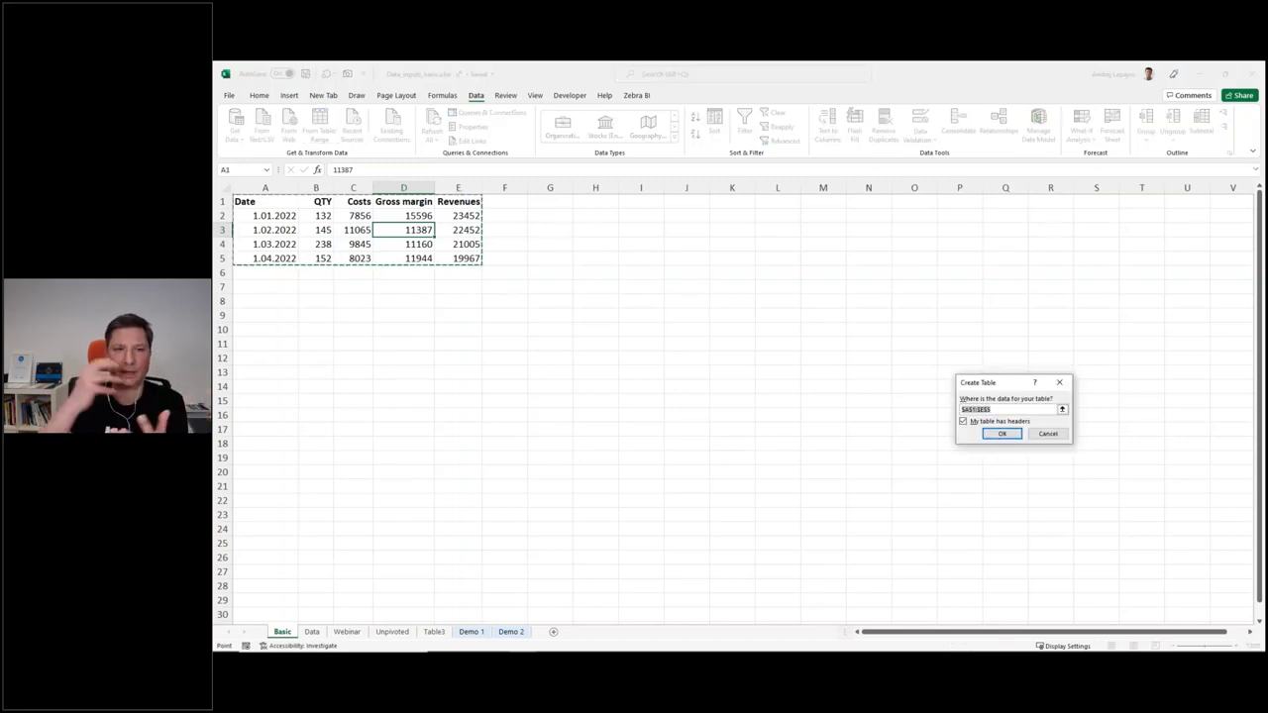
pyautogui.click(1002, 435)
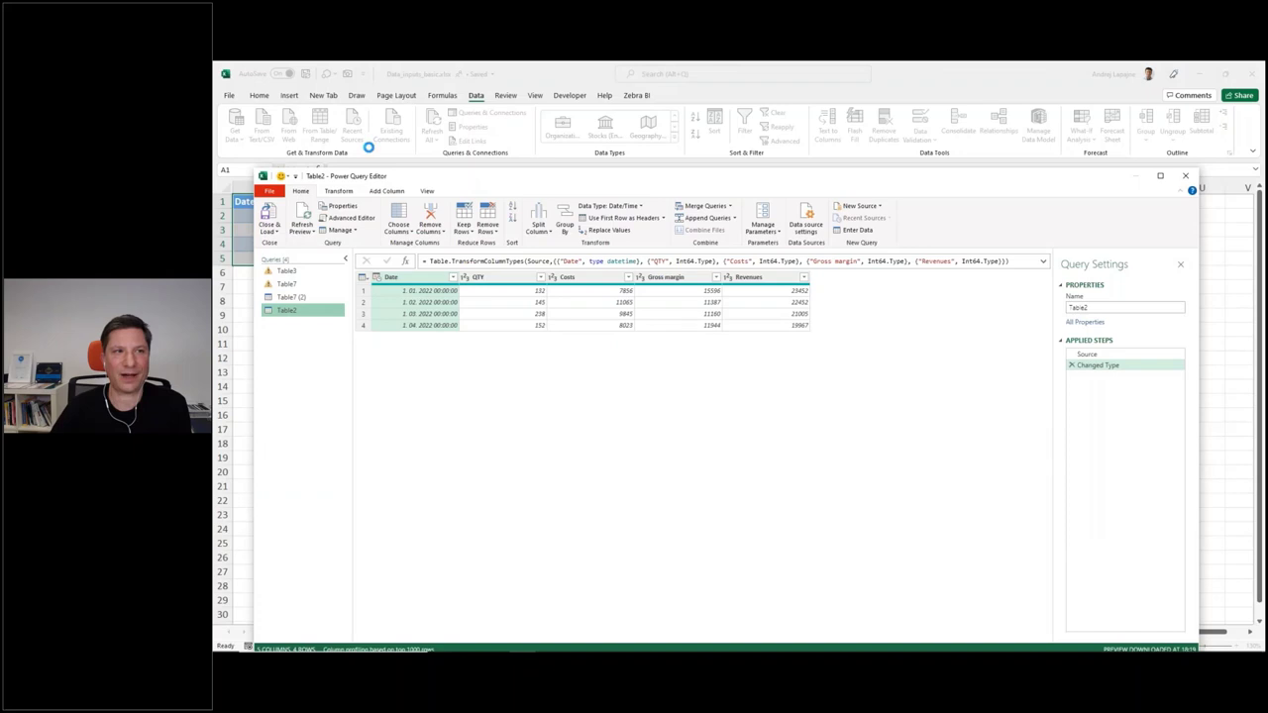
pyautogui.moveTo(500, 184); pyautogui.dragTo(503, 139)
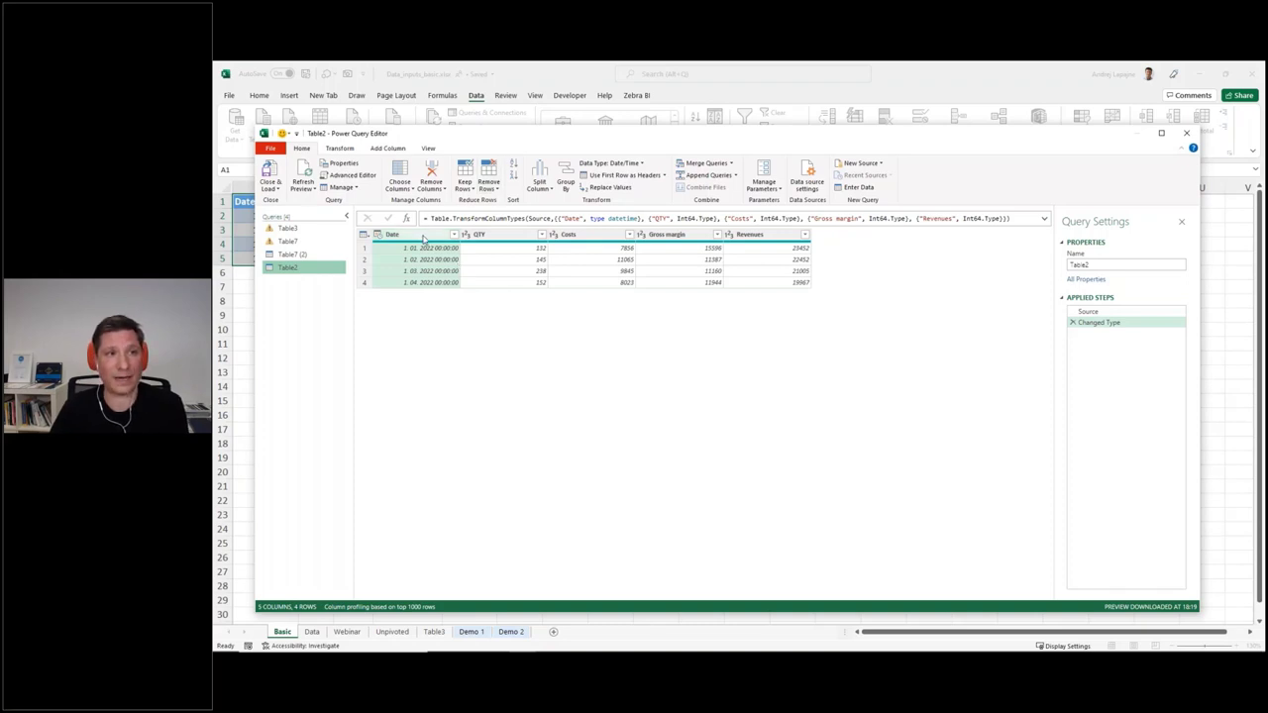
pyautogui.moveTo(472, 132); pyautogui.dragTo(481, 99)
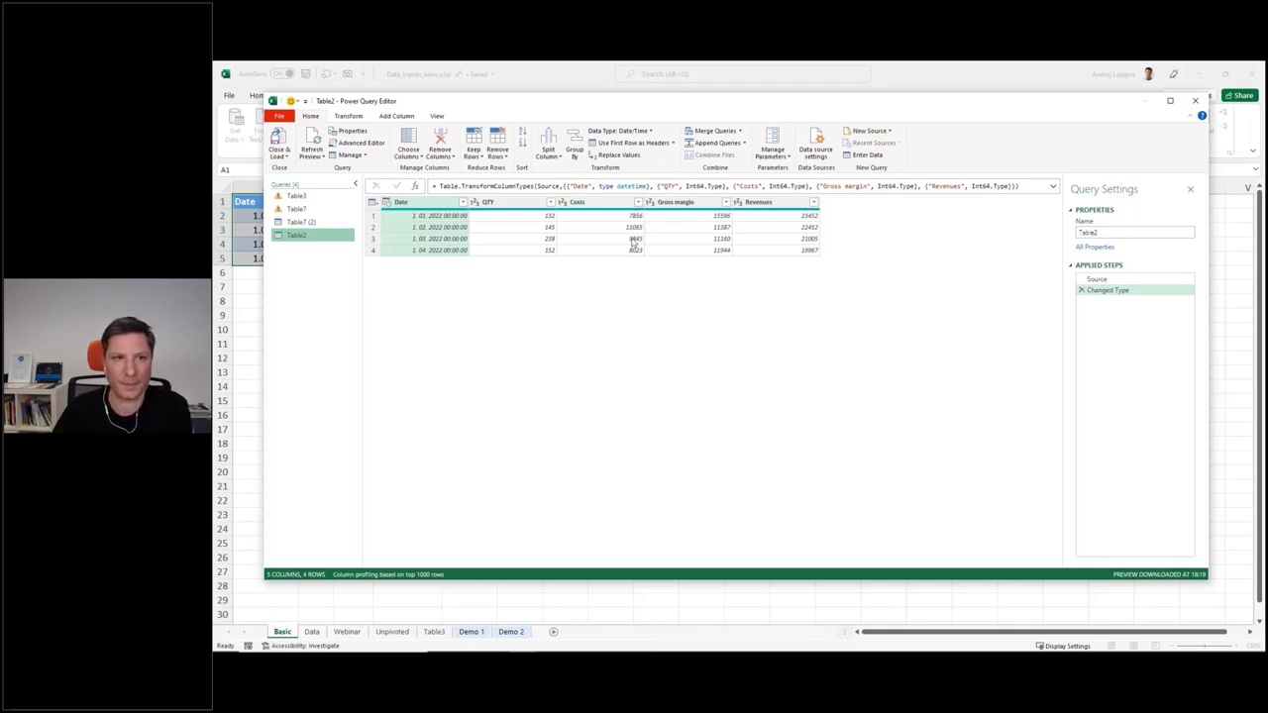
# - Unpivot the selected QTY, Costs, Gross margin and Revenues columns of the Table2 query
pyautogui.click(522, 204)
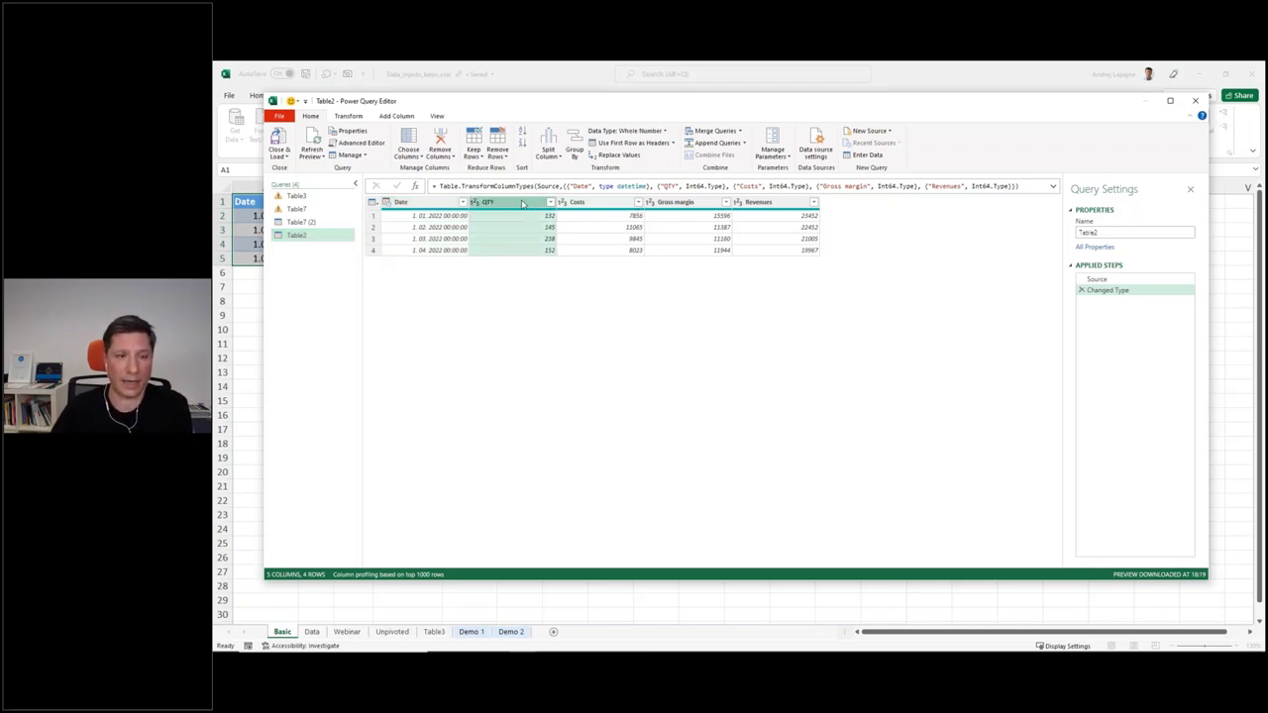
pyautogui.keyDown('ctrl'); pyautogui.click(587, 205); pyautogui.keyUp('ctrl')
pyautogui.keyDown('ctrl'); pyautogui.click(698, 205); pyautogui.keyUp('ctrl')
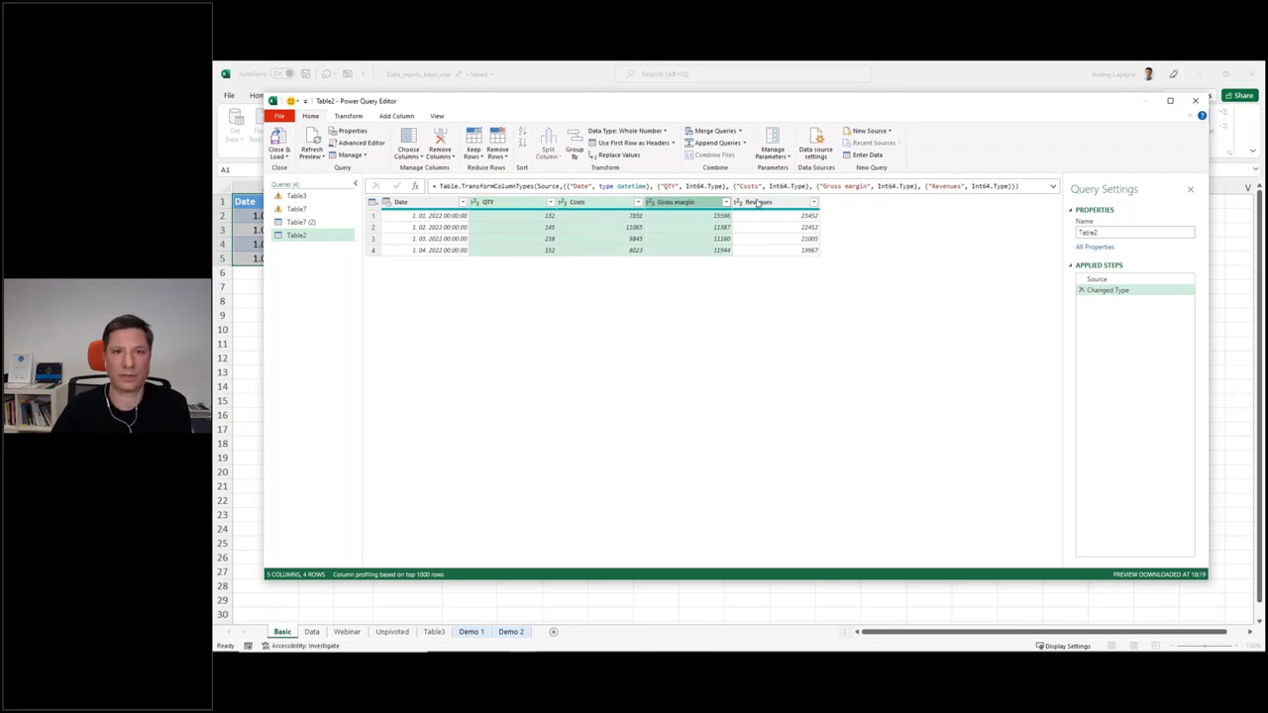
pyautogui.keyDown('ctrl'); pyautogui.click(757, 202); pyautogui.keyUp('ctrl')
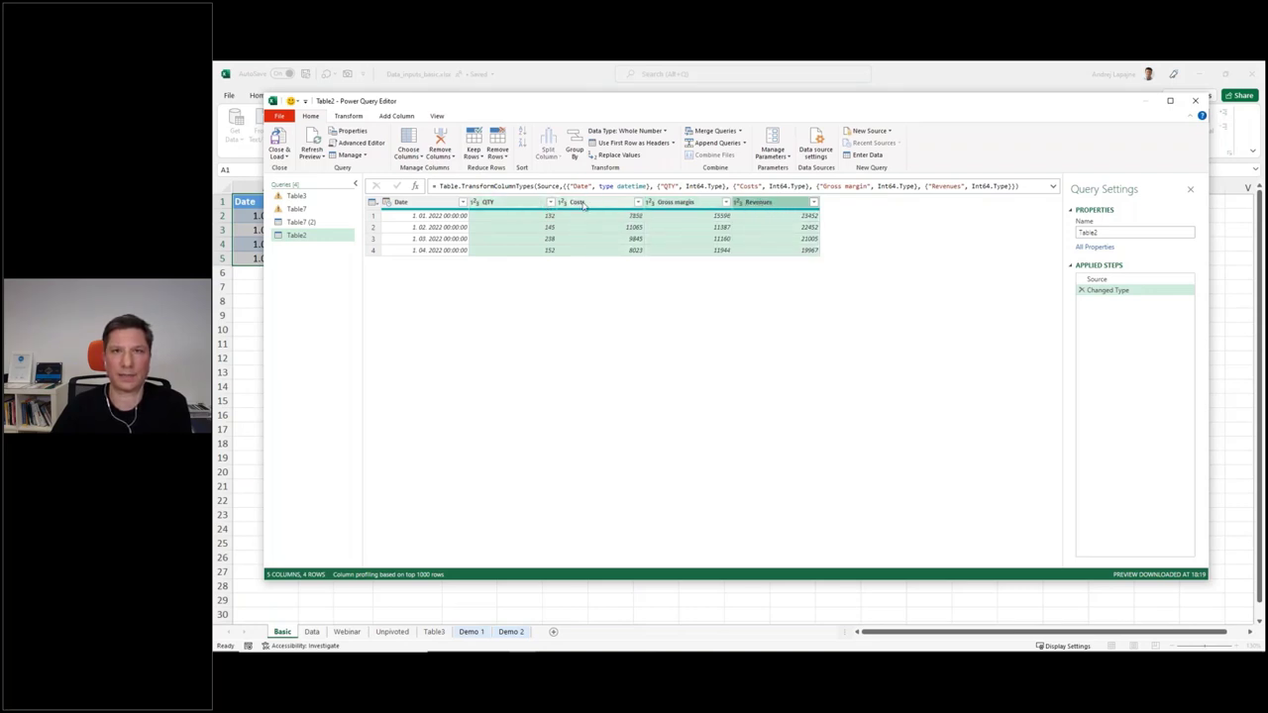
pyautogui.rightClick(516, 203)
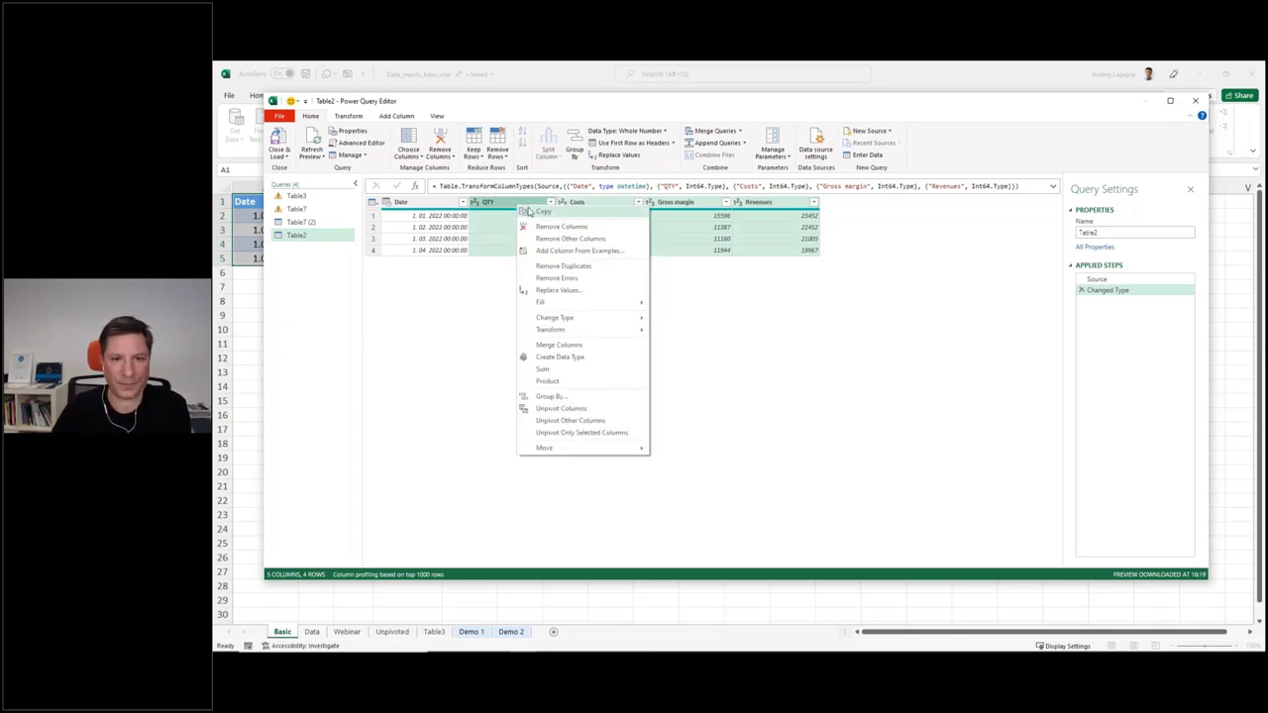
pyautogui.click(577, 409)
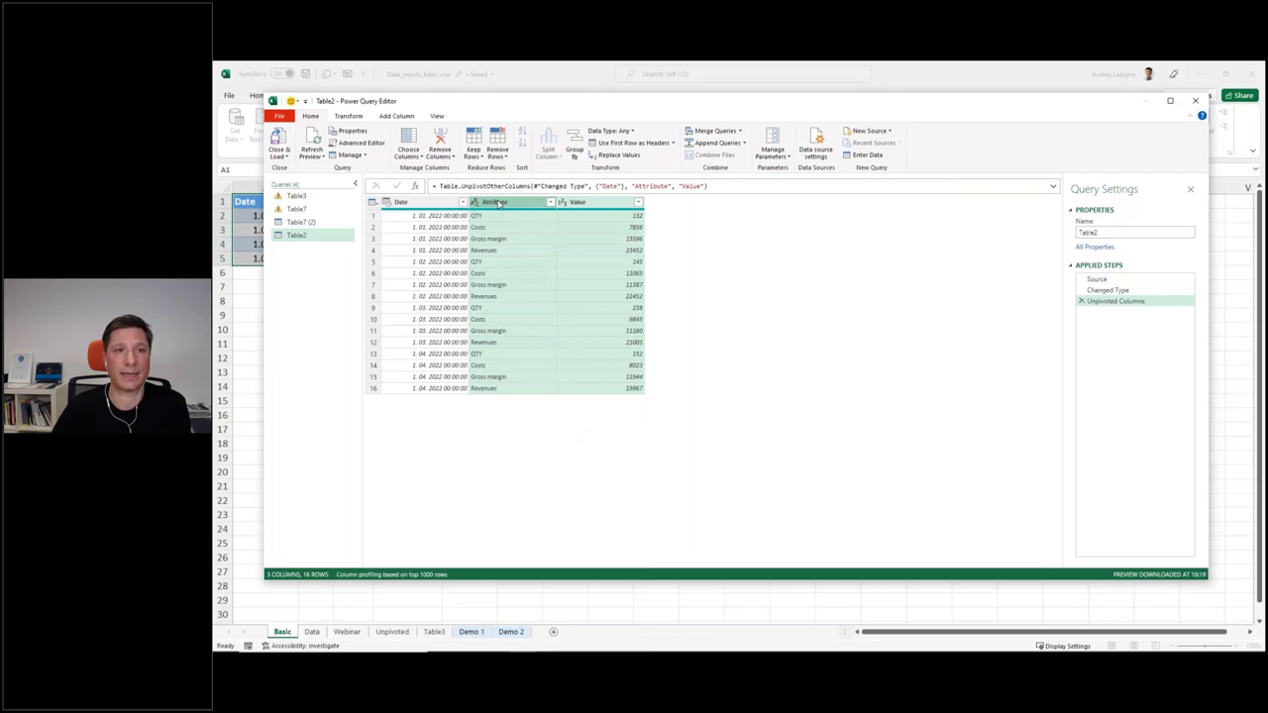
# - Examine the unpivoted Attribute column, its filter values and the Value column
pyautogui.click(498, 216)
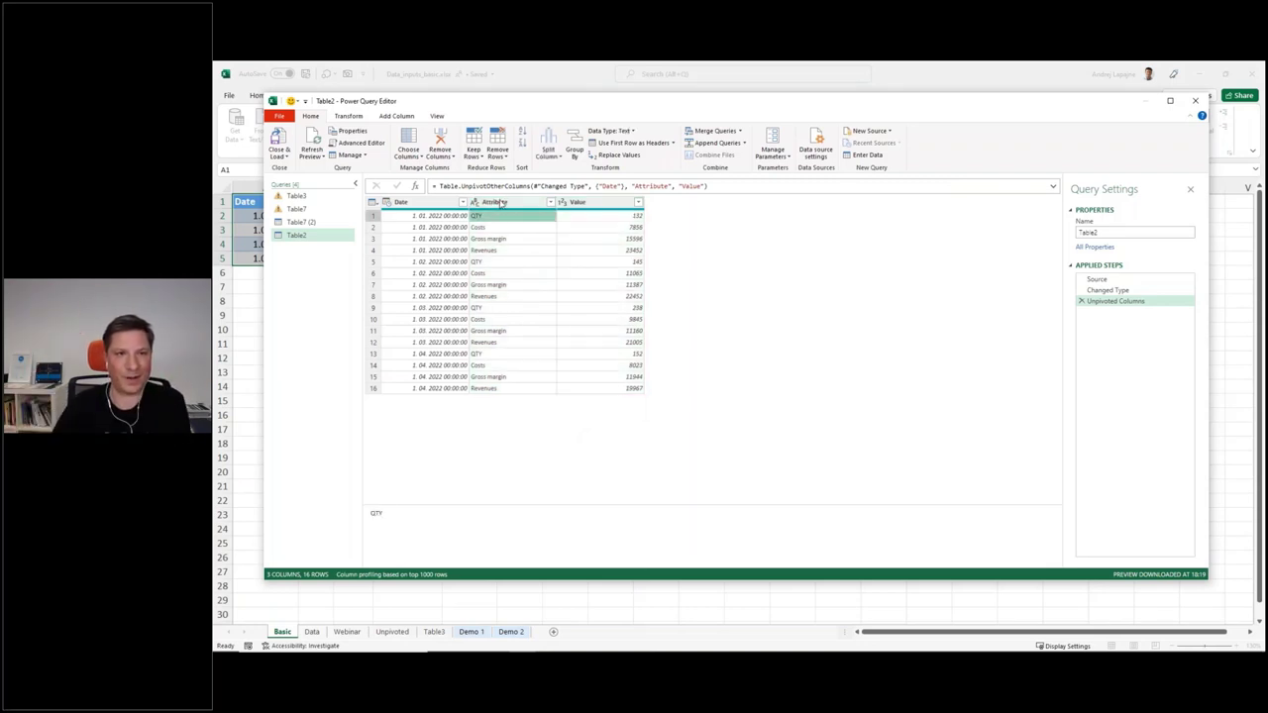
pyautogui.click(500, 203)
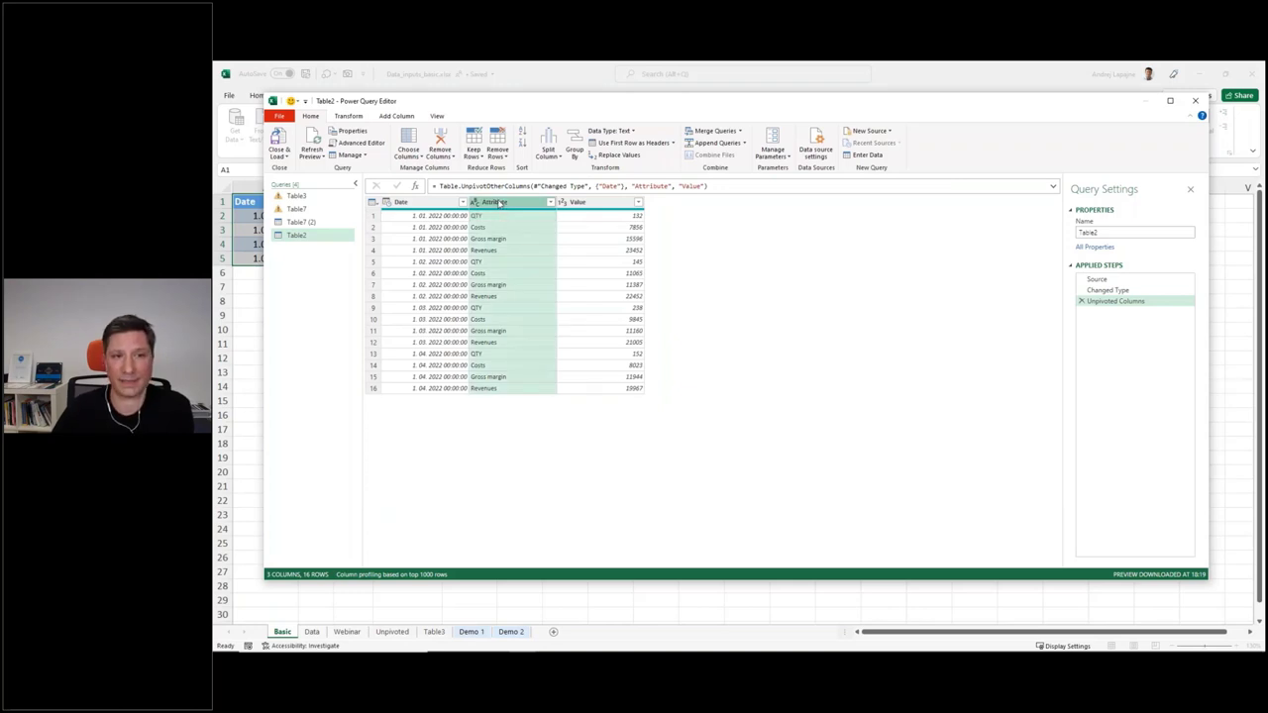
pyautogui.click(550, 202)
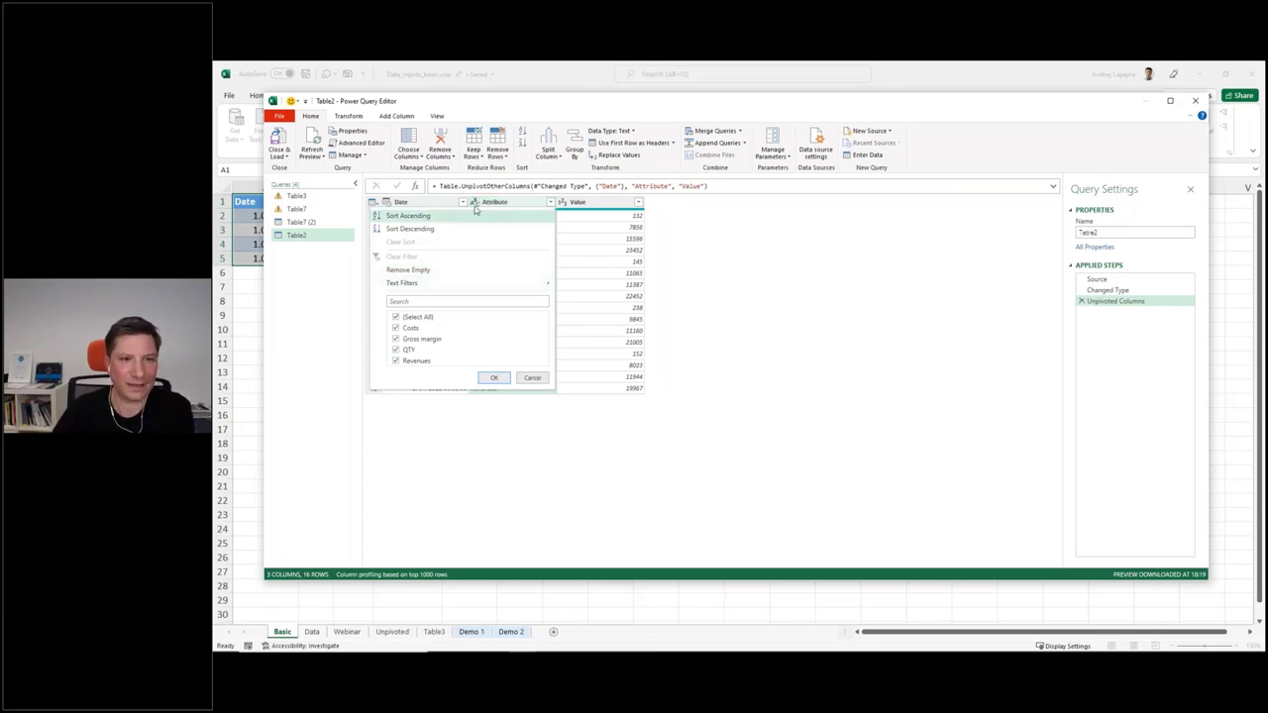
pyautogui.click(531, 378)
pyautogui.click(599, 218)
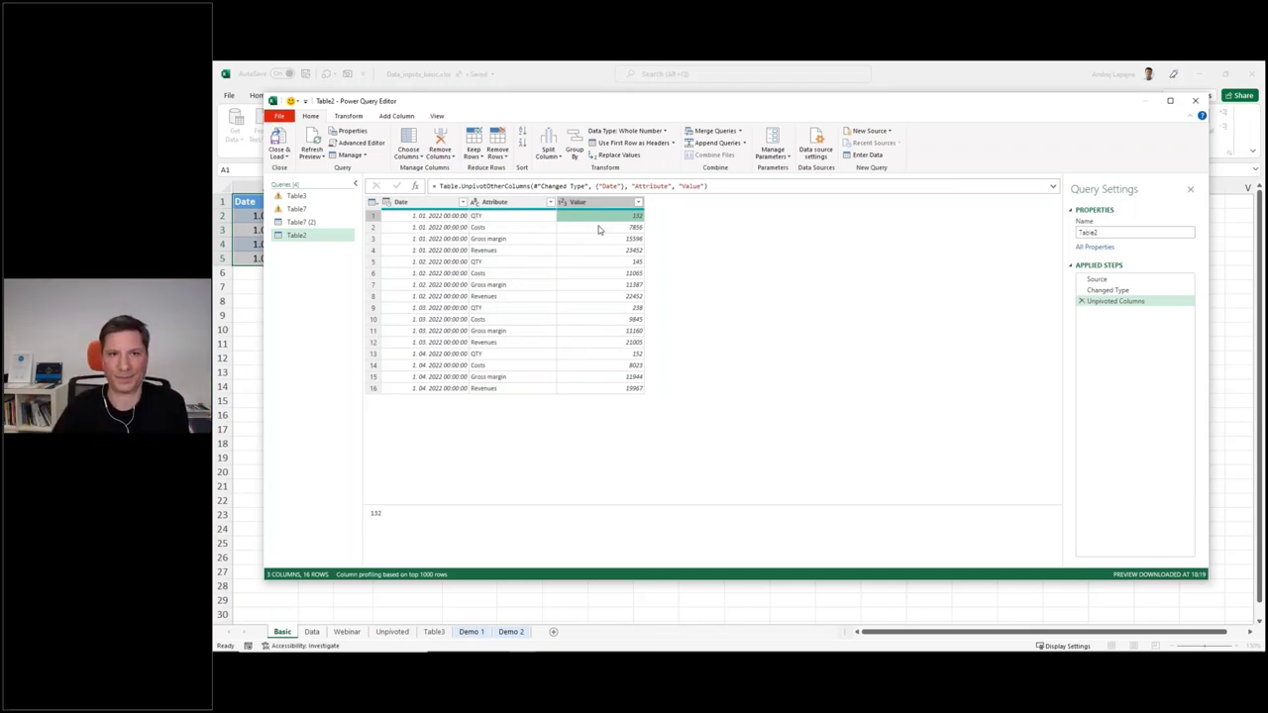
# - Remove the Unpivoted Columns step and unpivot all columns other than Date instead
pyautogui.click(1082, 301)
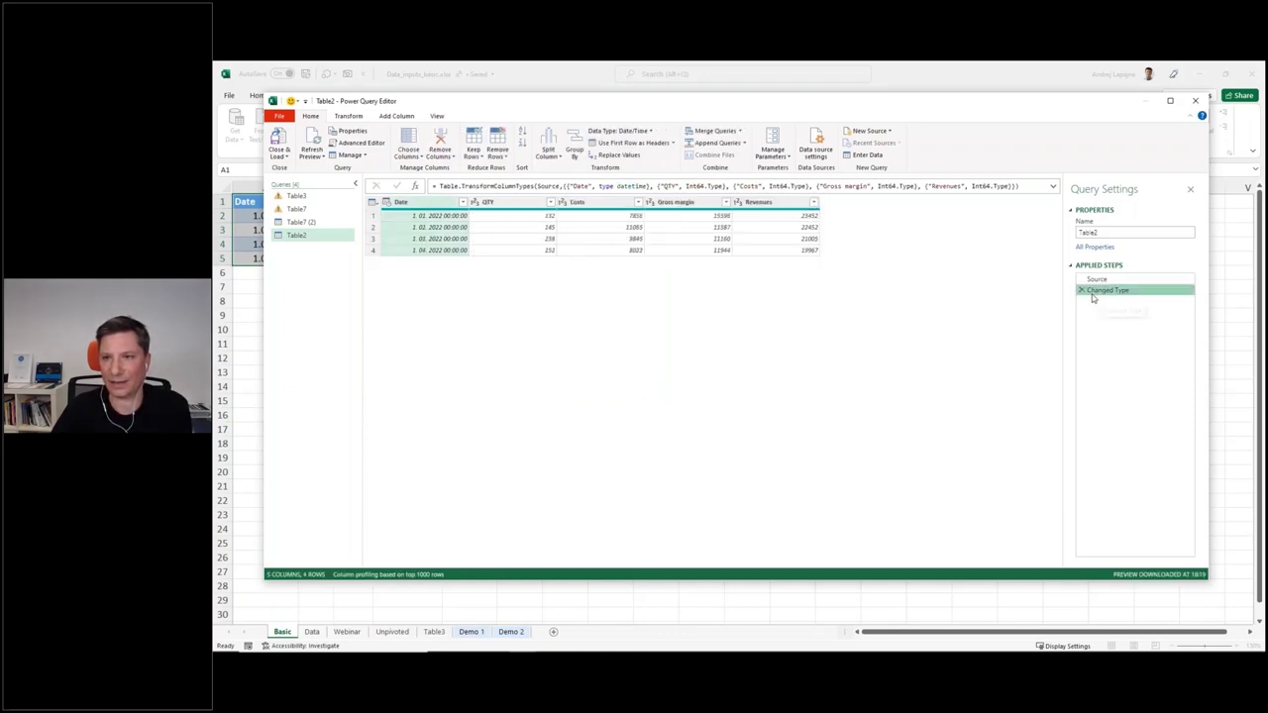
pyautogui.click(428, 205)
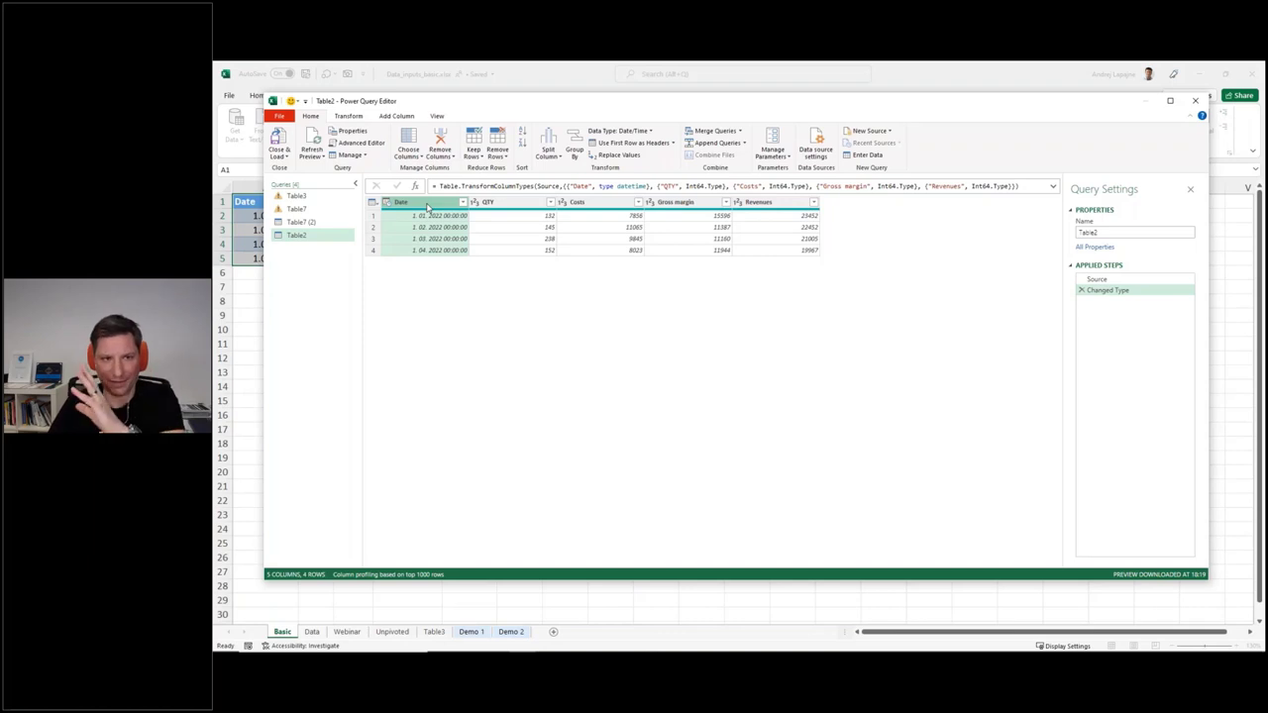
pyautogui.rightClick(431, 203)
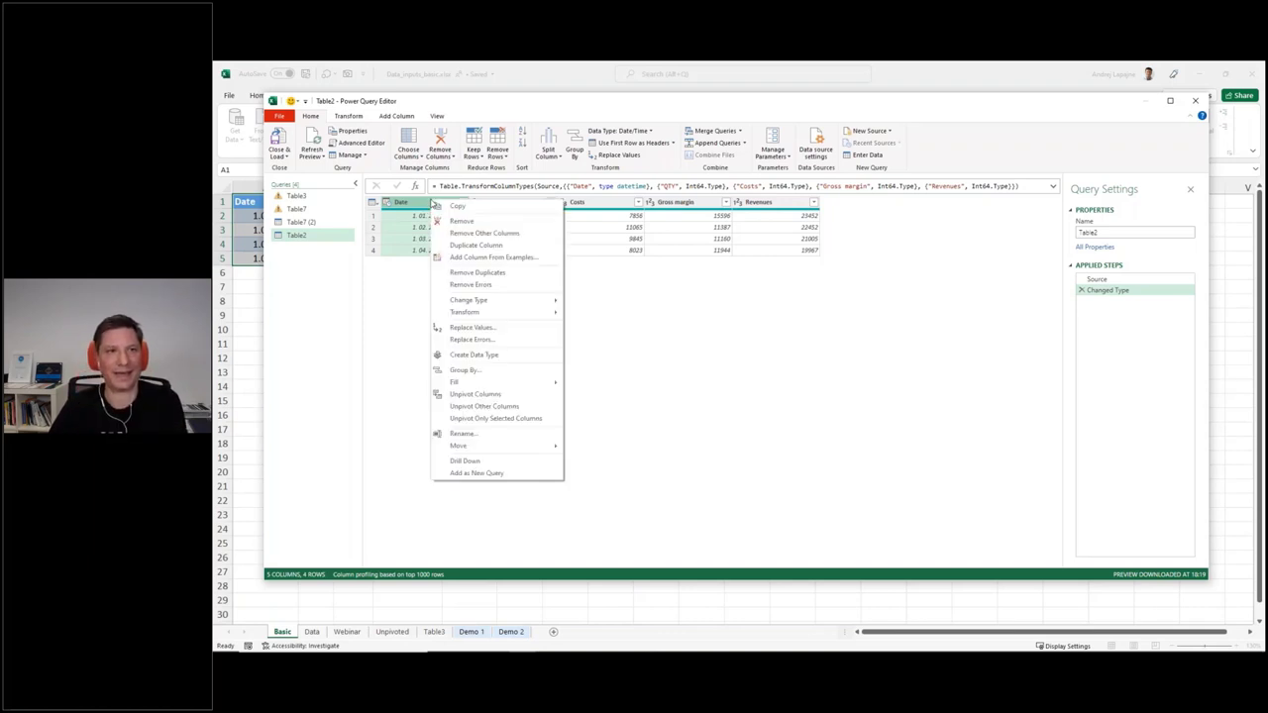
pyautogui.click(498, 408)
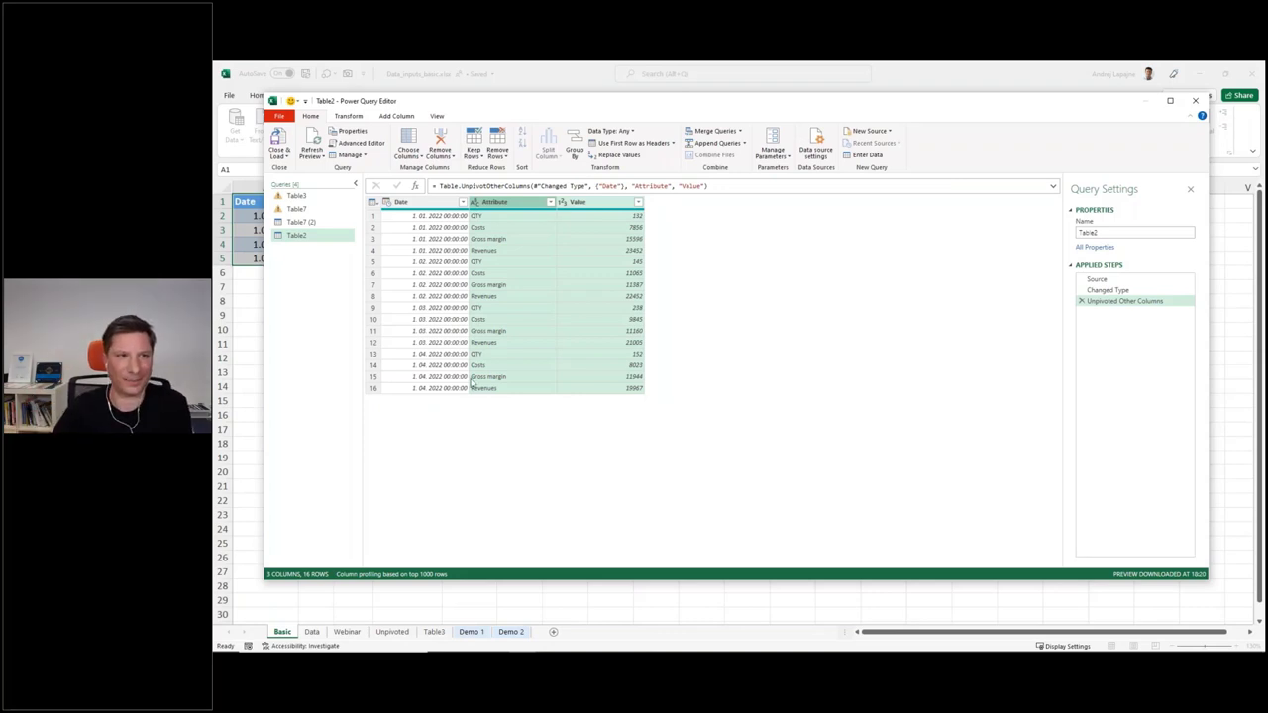
# - Compare the unpivoted query with the source table, load it to a new worksheet and widen its Date column
pyautogui.moveTo(566, 102); pyautogui.dragTo(548, 305)
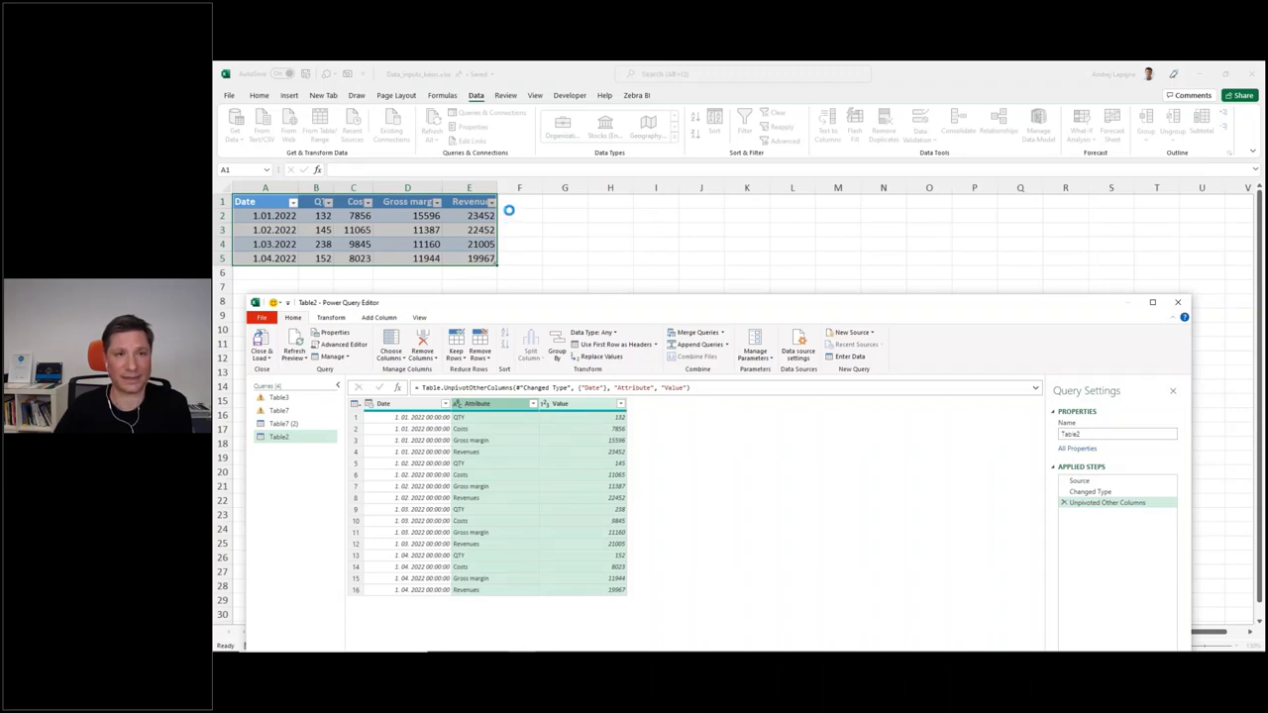
pyautogui.doubleClick(585, 303)
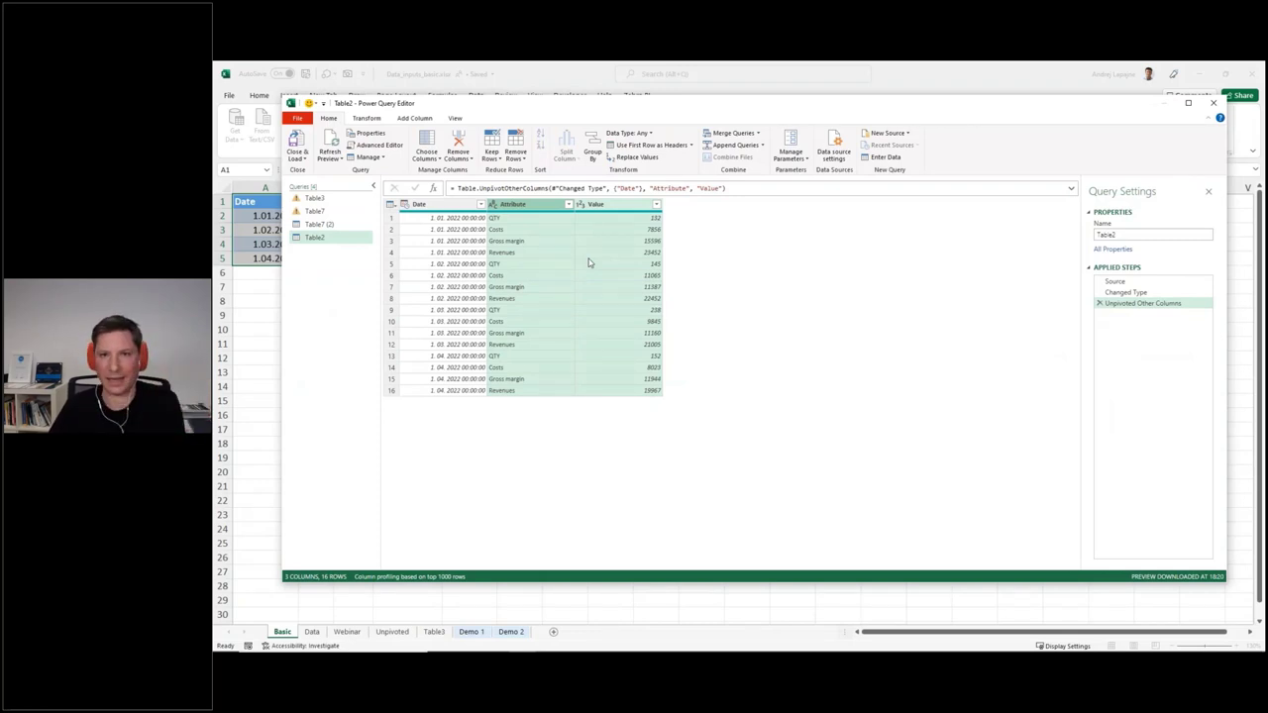
pyautogui.click(296, 140)
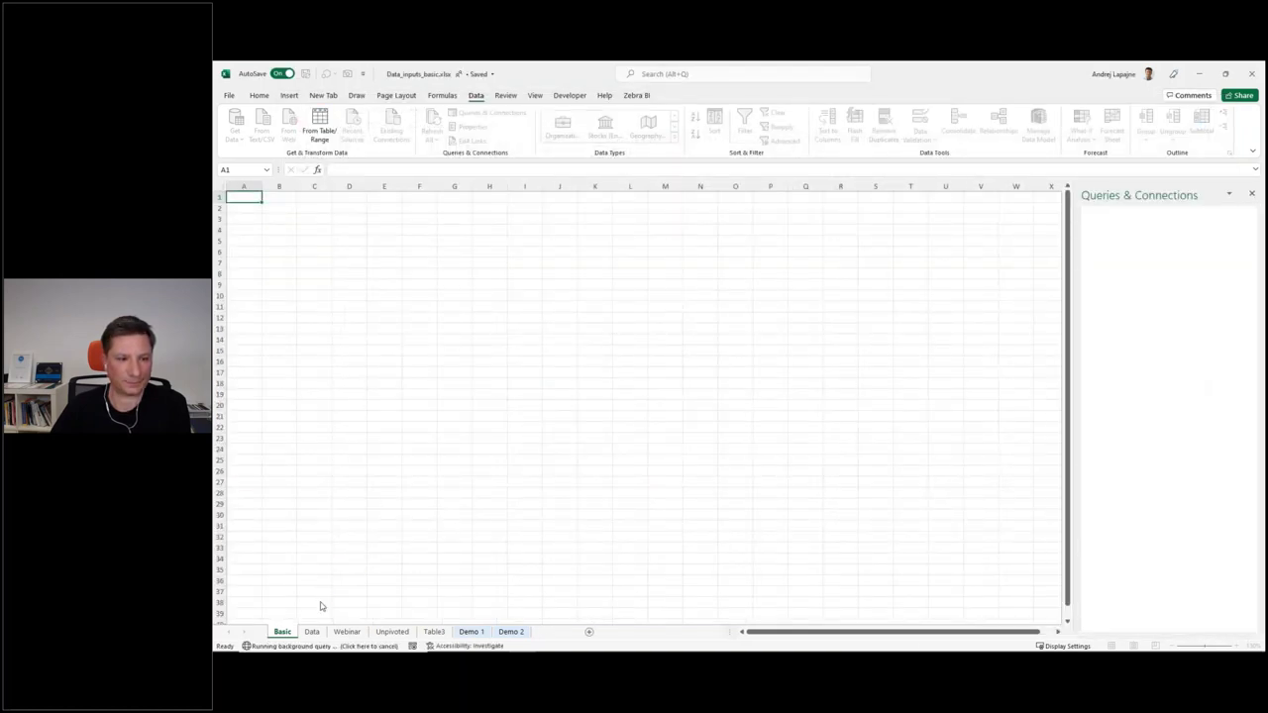
pyautogui.click(264, 241)
pyautogui.moveTo(282, 184); pyautogui.dragTo(317, 184)
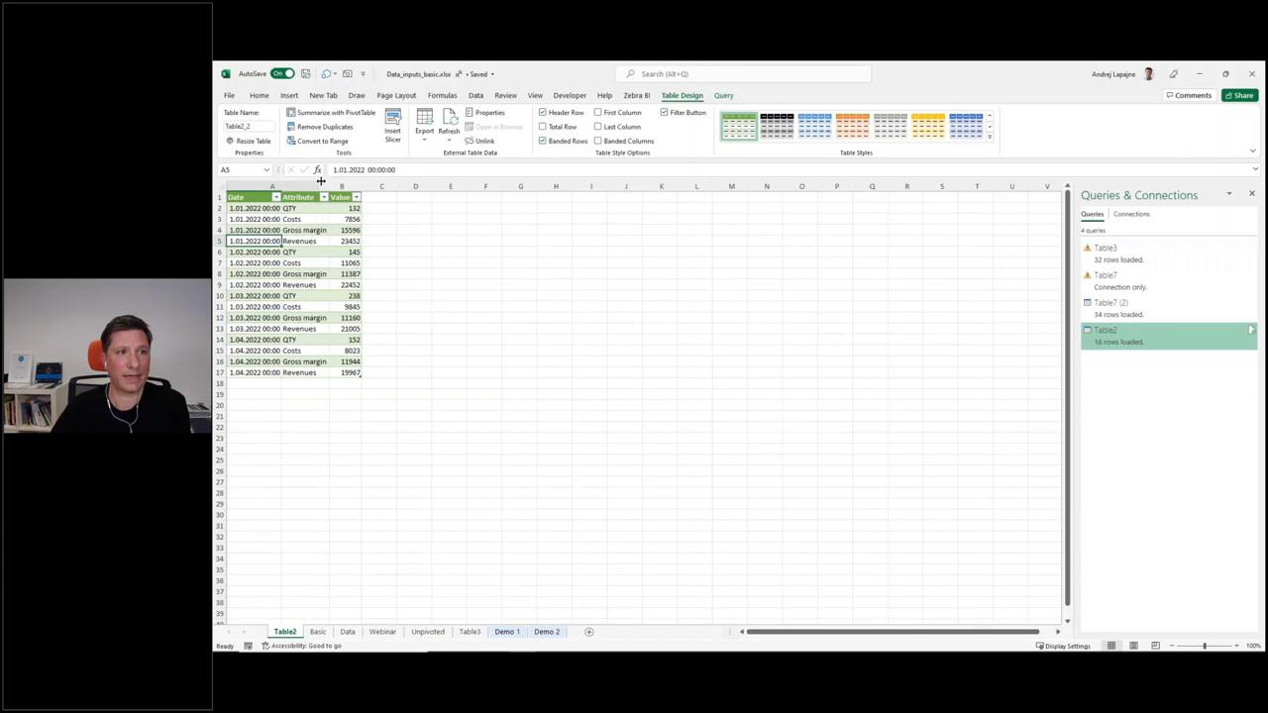
# - Widen the Attribute column of the loaded table and rename its header to KPI
pyautogui.click(346, 209)
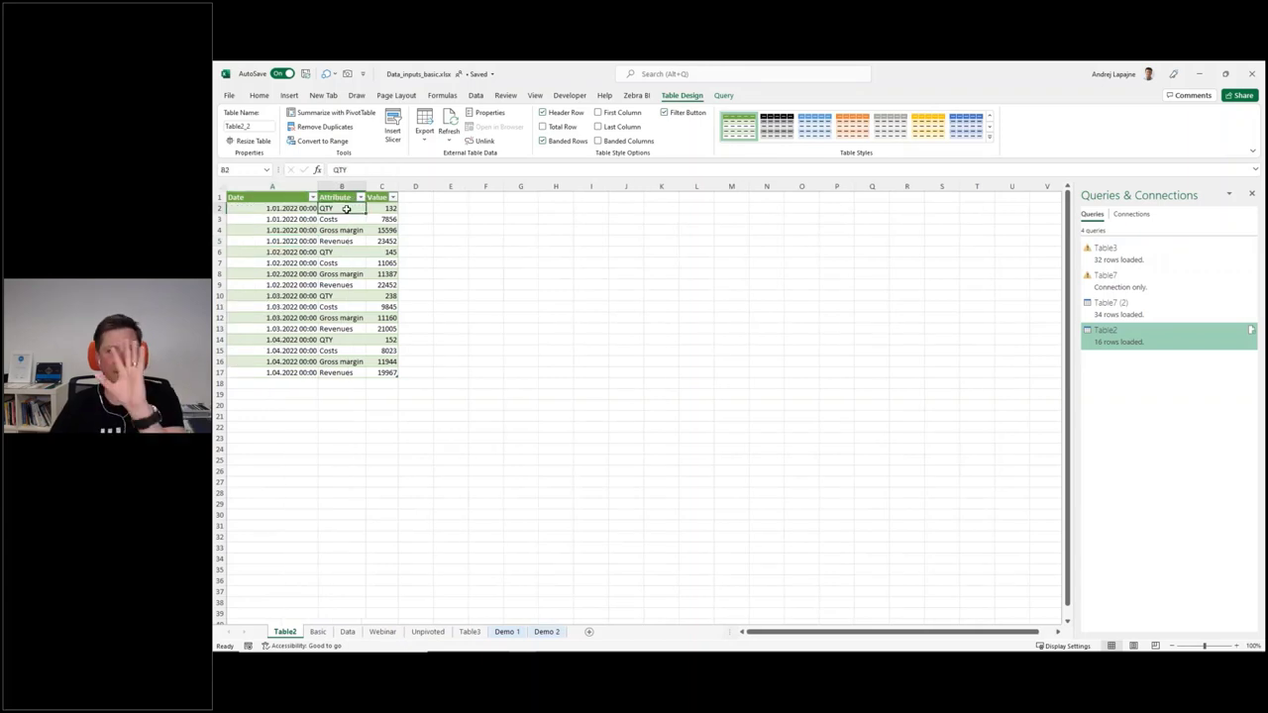
pyautogui.moveTo(366, 184); pyautogui.dragTo(399, 185)
pyautogui.click(344, 197)
pyautogui.write('KPI')
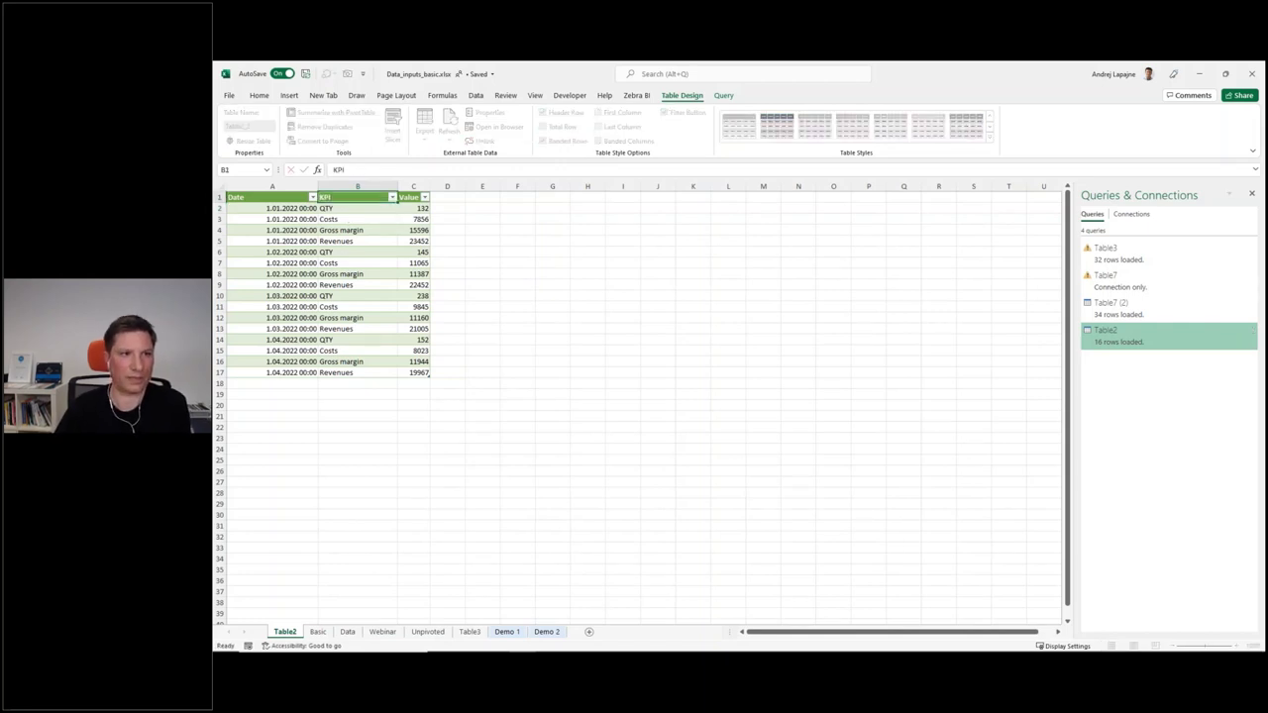
pyautogui.press('Return')
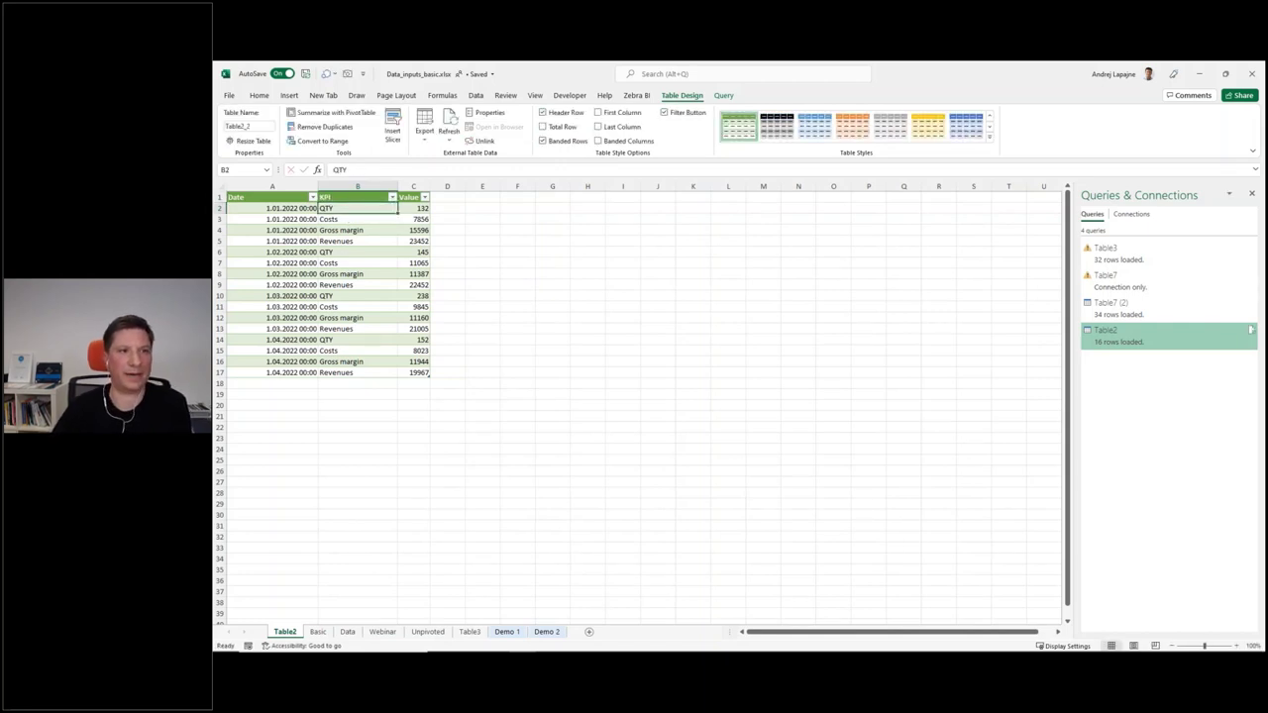
pyautogui.click(371, 231)
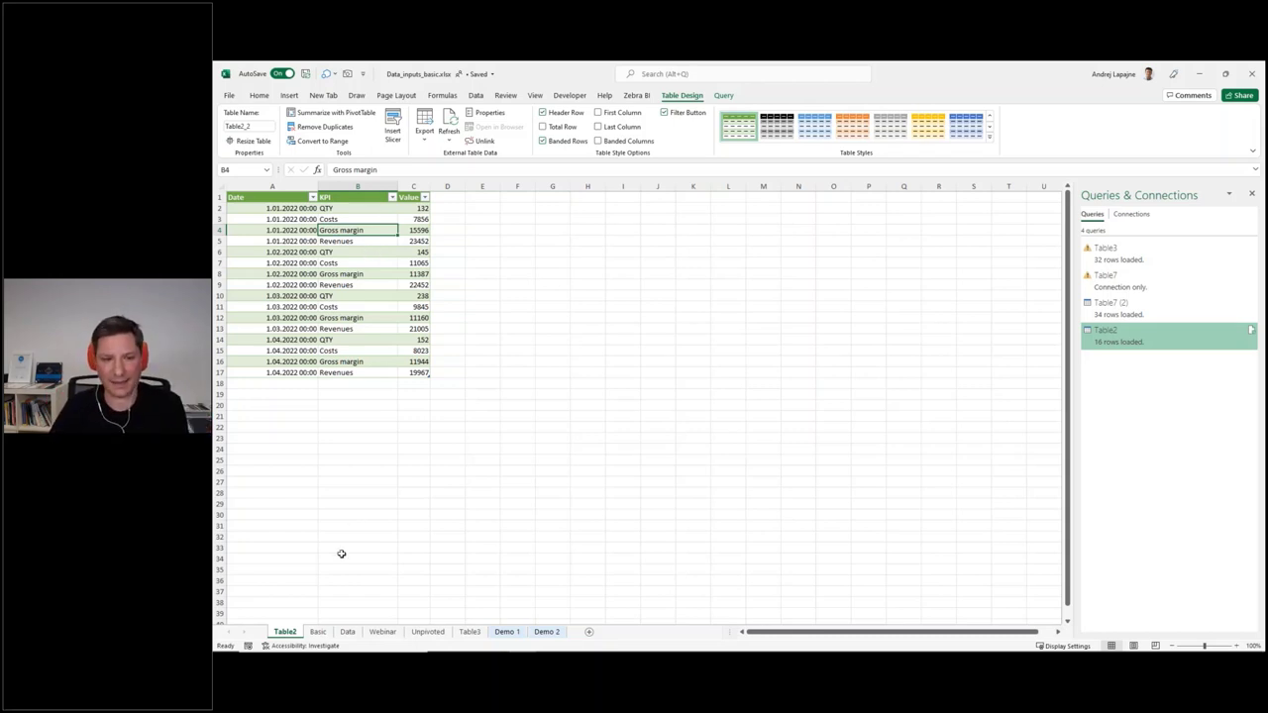
# - Switch to the Webinar sheet with Actual and Plan columns per KPI and widen its Date column
pyautogui.click(317, 631)
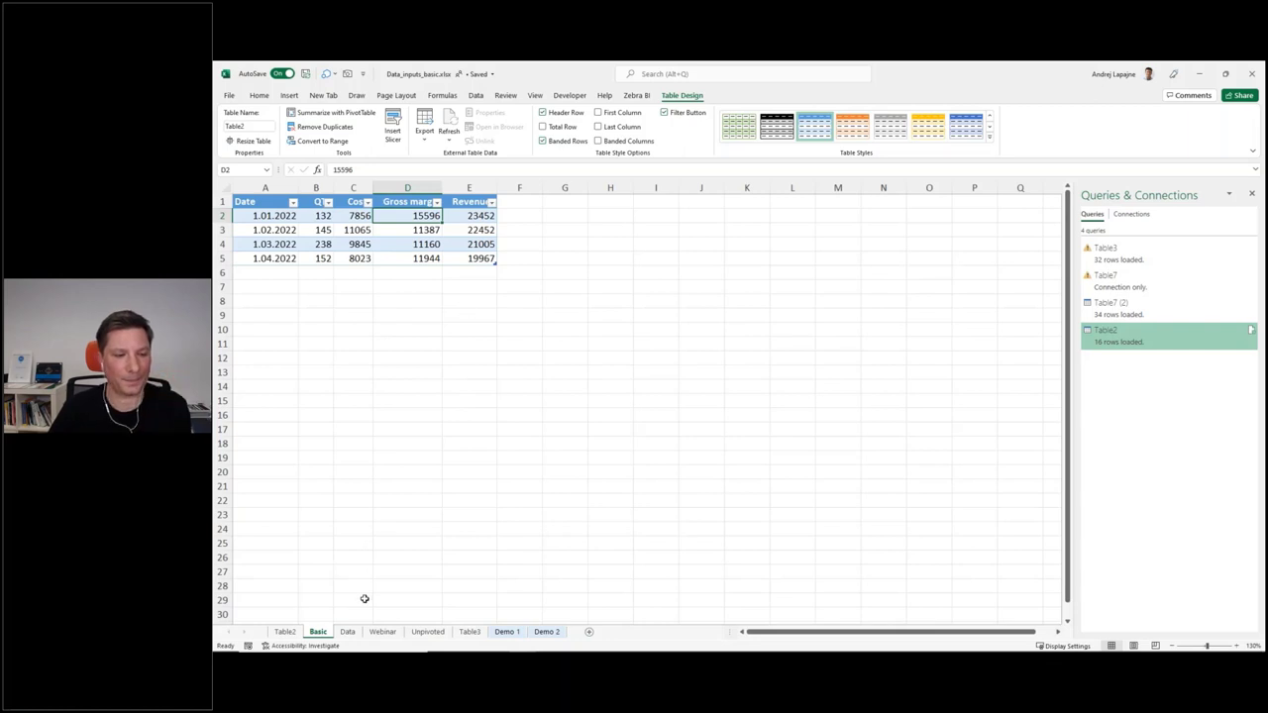
pyautogui.click(346, 632)
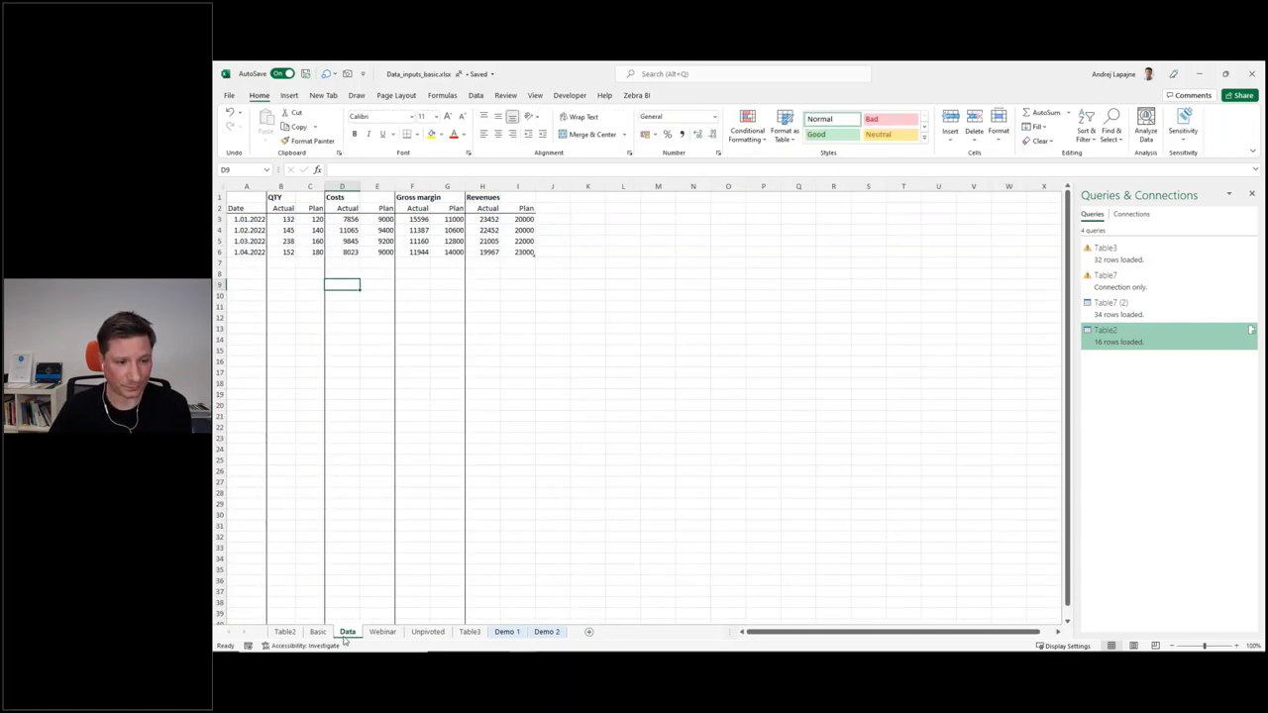
pyautogui.click(384, 632)
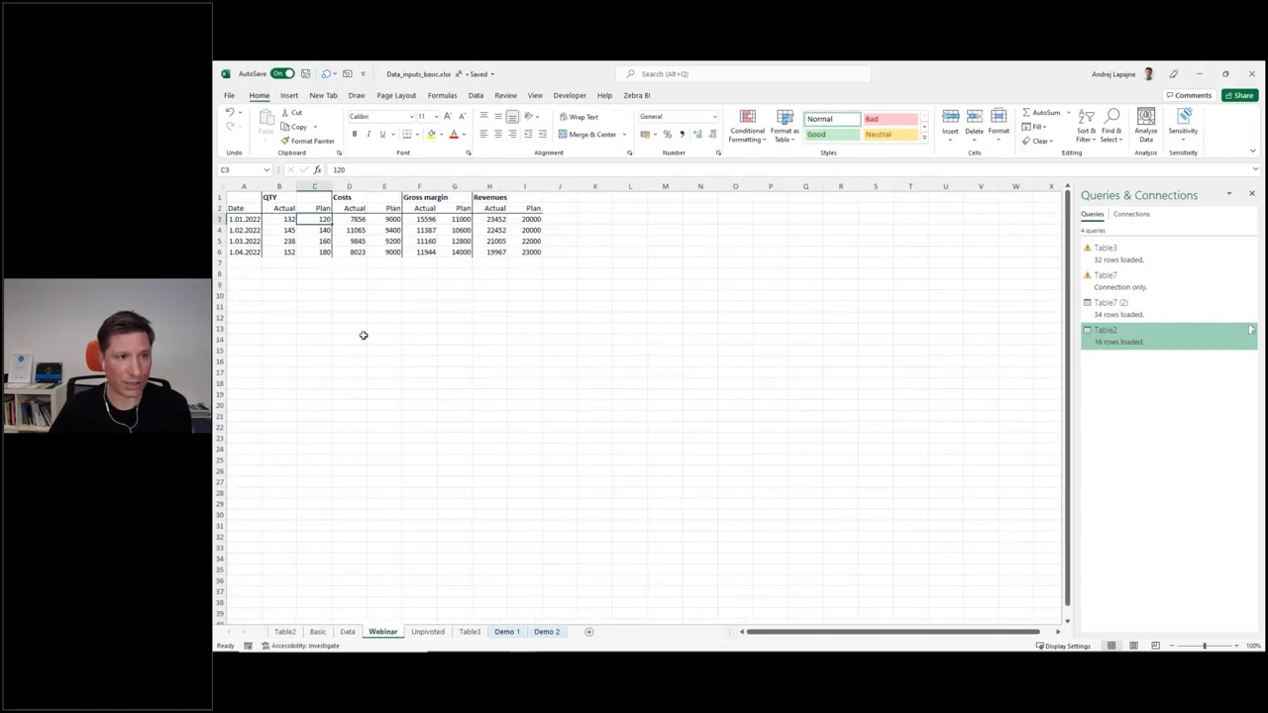
pyautogui.click(284, 241)
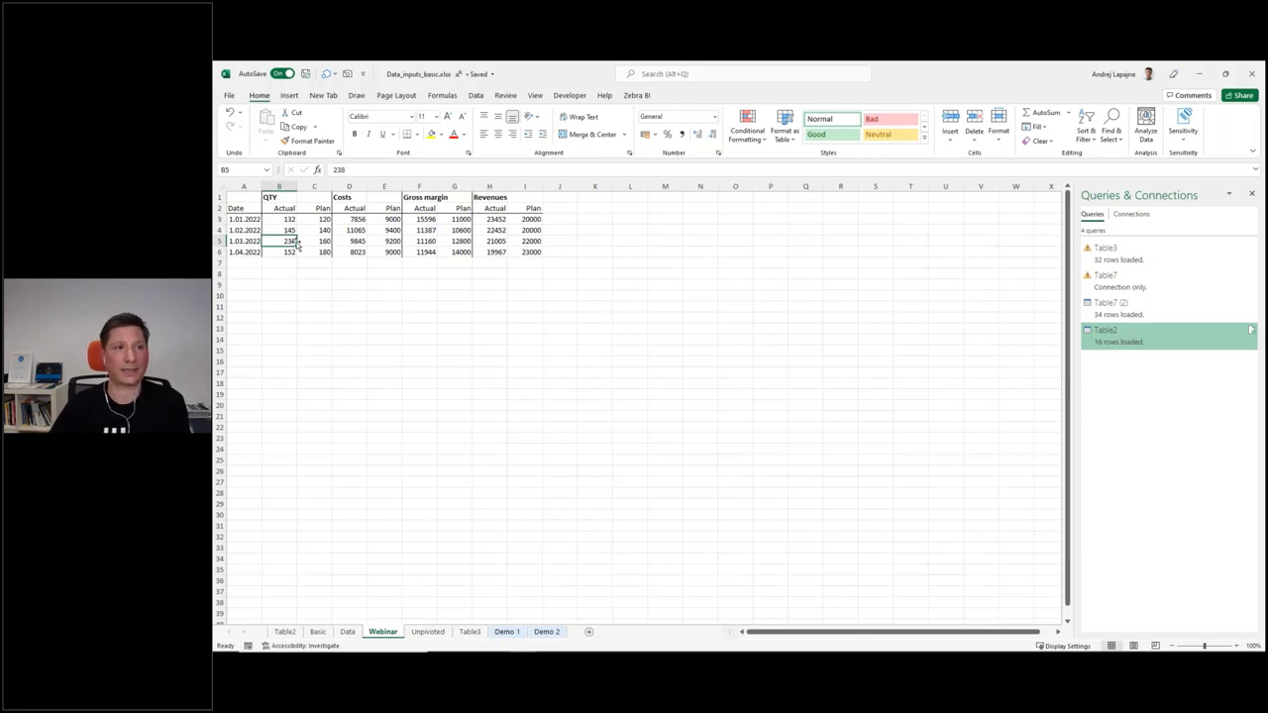
pyautogui.click(251, 219)
pyautogui.scroll(4, 253, 219)
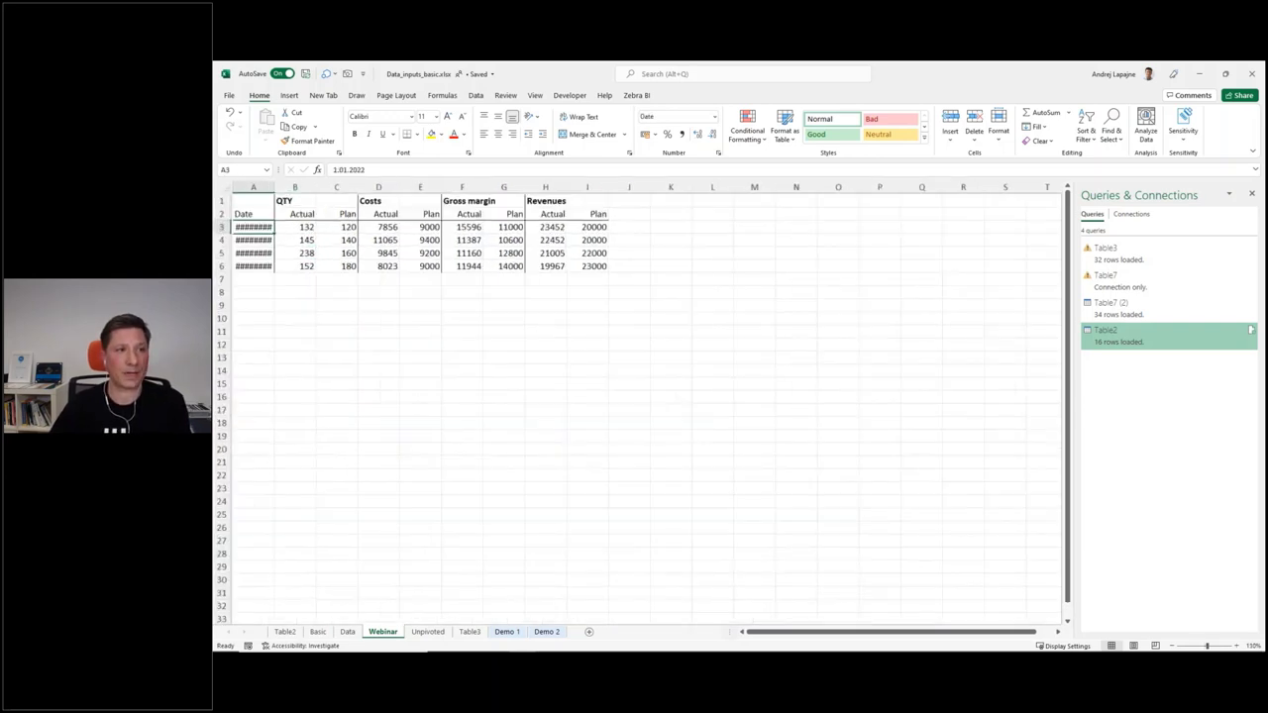
pyautogui.moveTo(288, 188); pyautogui.dragTo(302, 187)
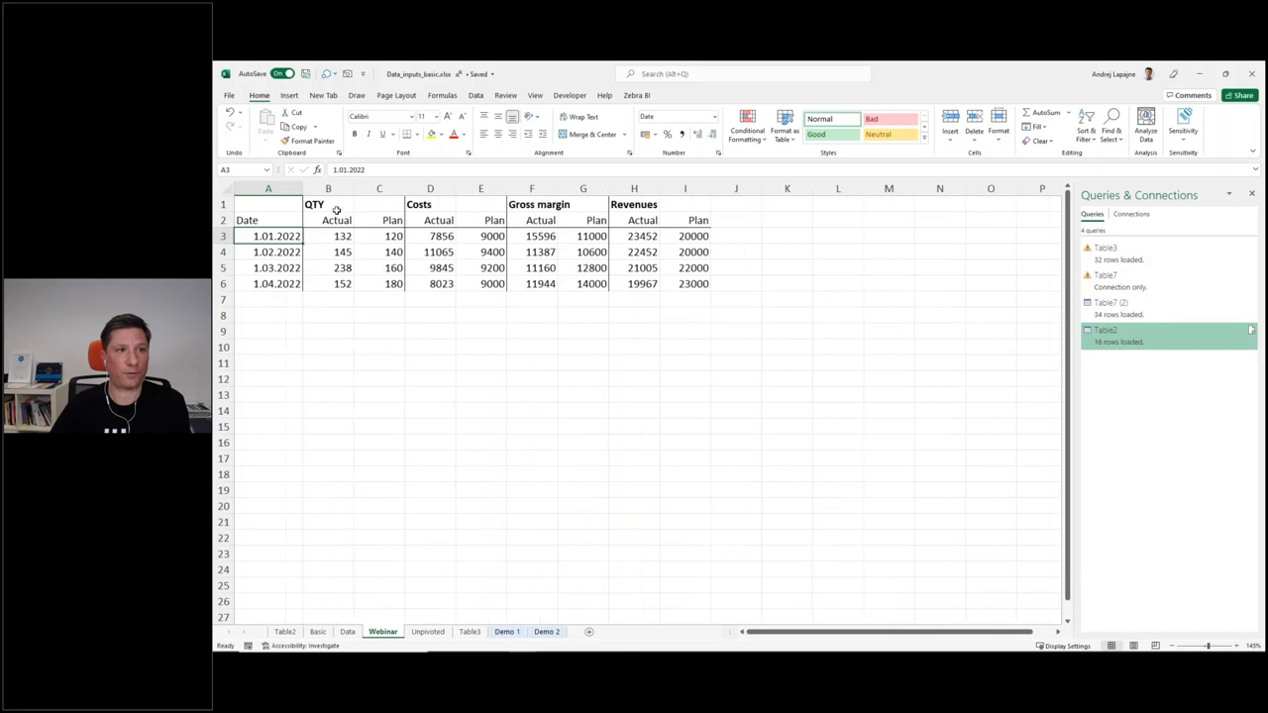
pyautogui.click(328, 205)
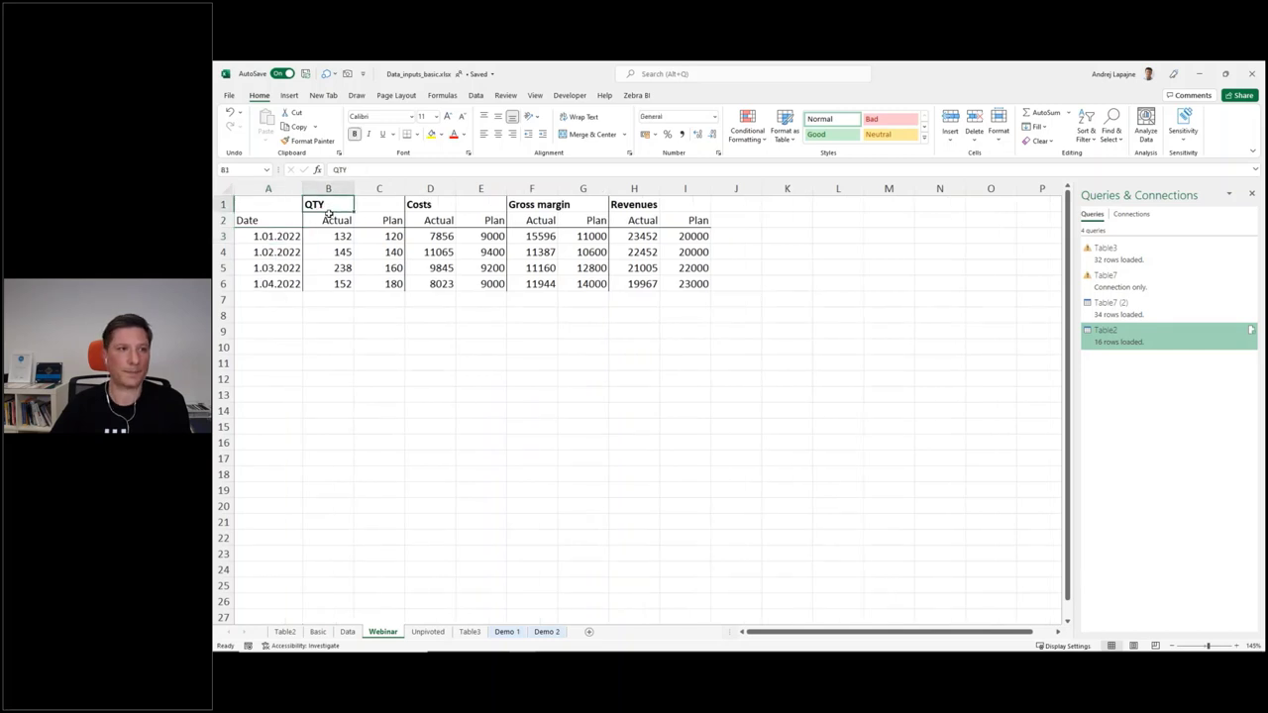
# - Examine the Webinar sheet's two-level headers, with KPI names above Actual and Plan, and the QTY and Costs value columns
pyautogui.click(425, 205)
pyautogui.click(322, 203)
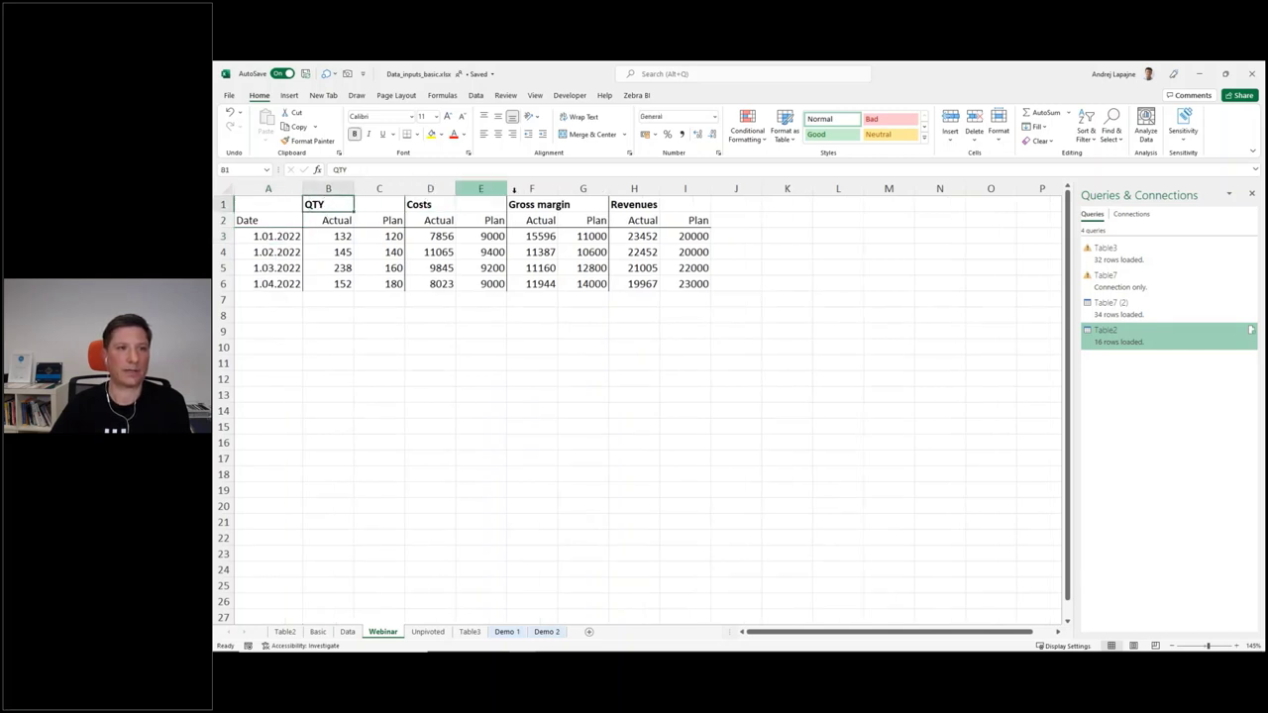
pyautogui.click(612, 204)
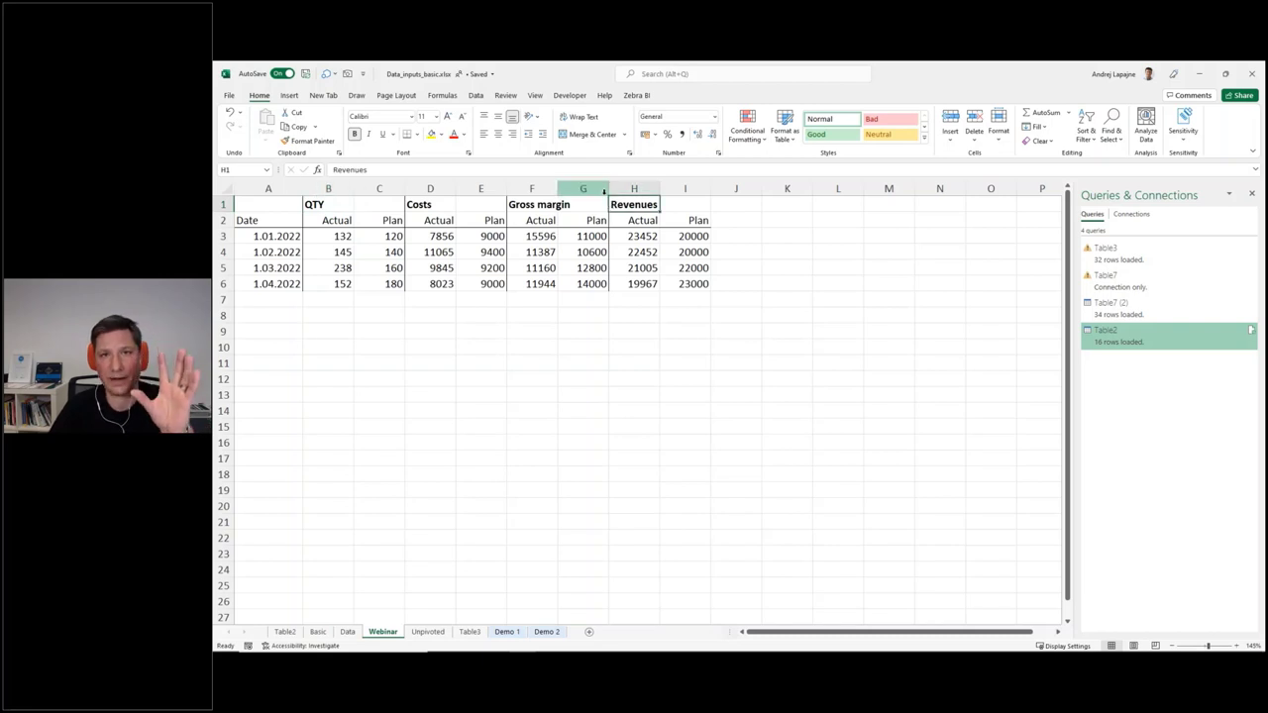
pyautogui.moveTo(322, 222); pyautogui.dragTo(365, 220)
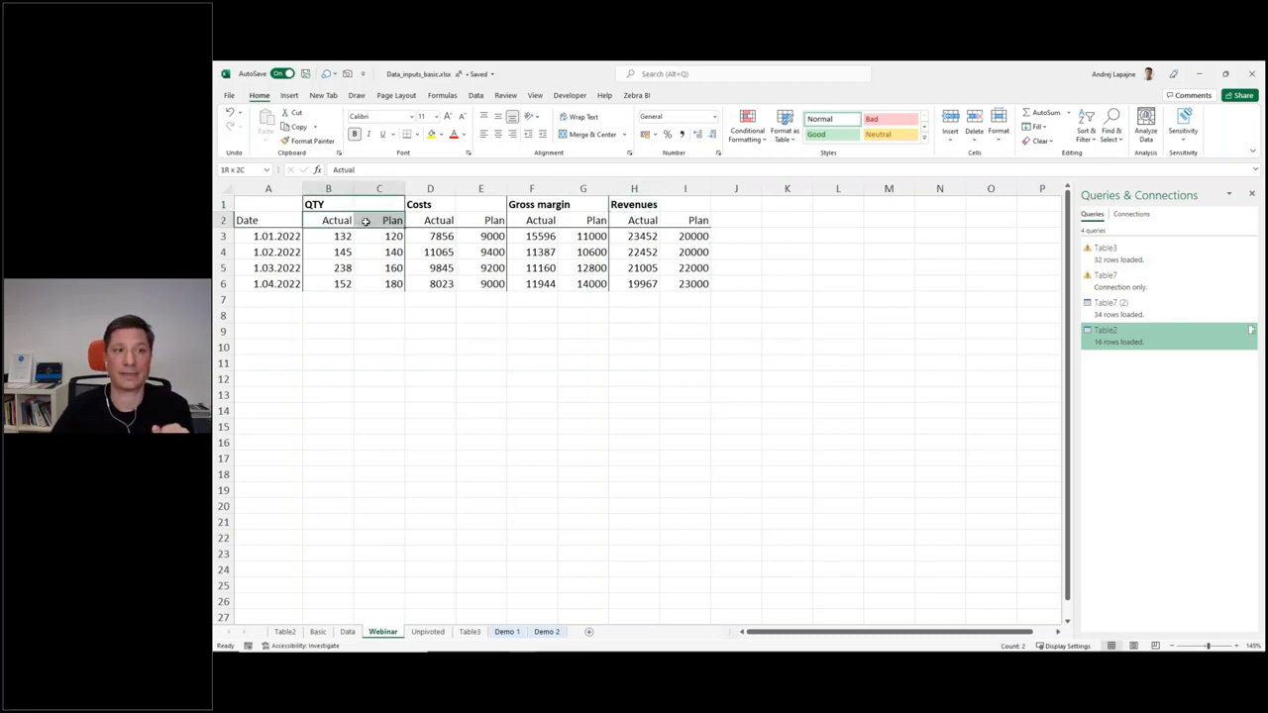
pyautogui.click(317, 204)
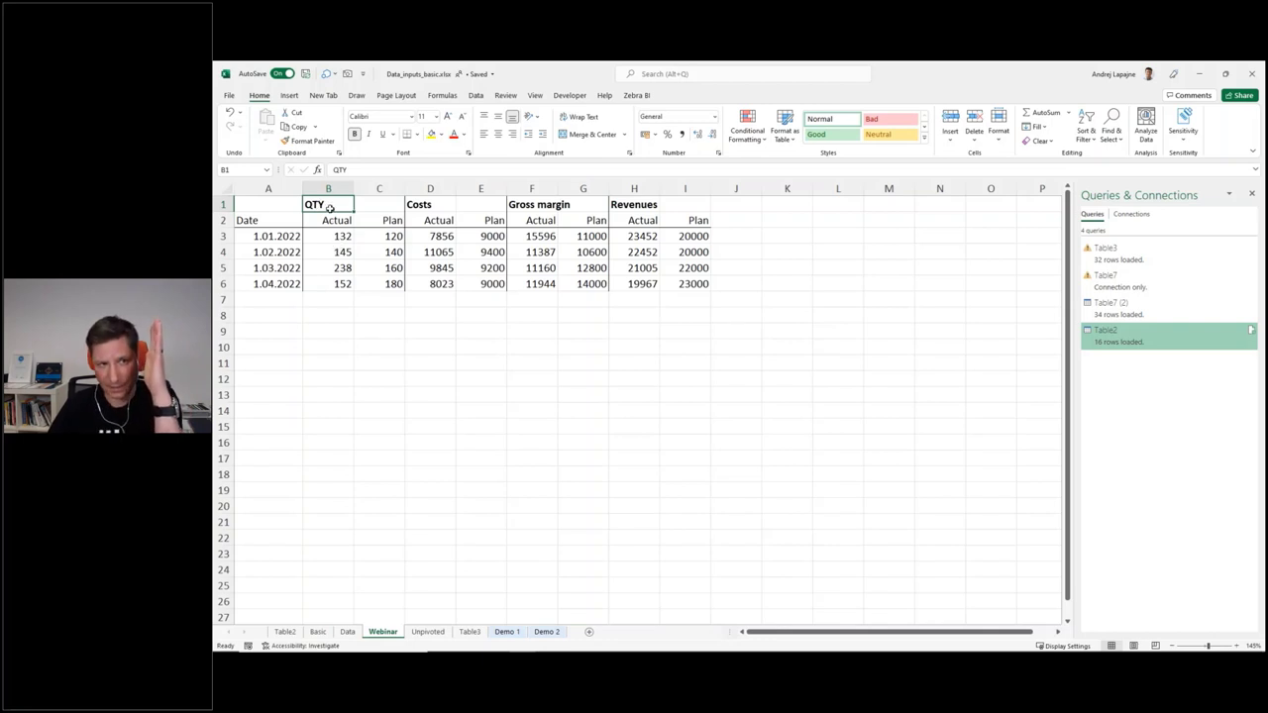
pyautogui.moveTo(333, 220); pyautogui.dragTo(336, 287)
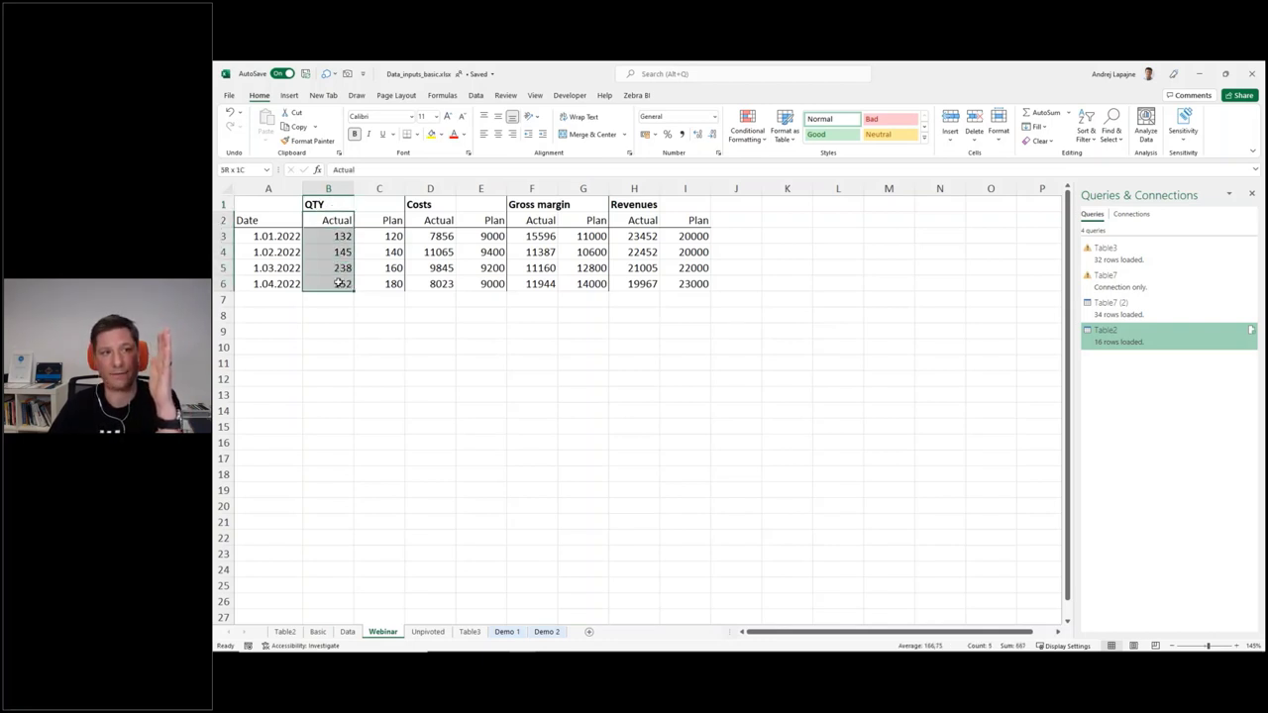
pyautogui.moveTo(374, 222); pyautogui.dragTo(382, 287)
pyautogui.moveTo(436, 220); pyautogui.dragTo(436, 285)
pyautogui.moveTo(492, 220); pyautogui.dragTo(498, 287)
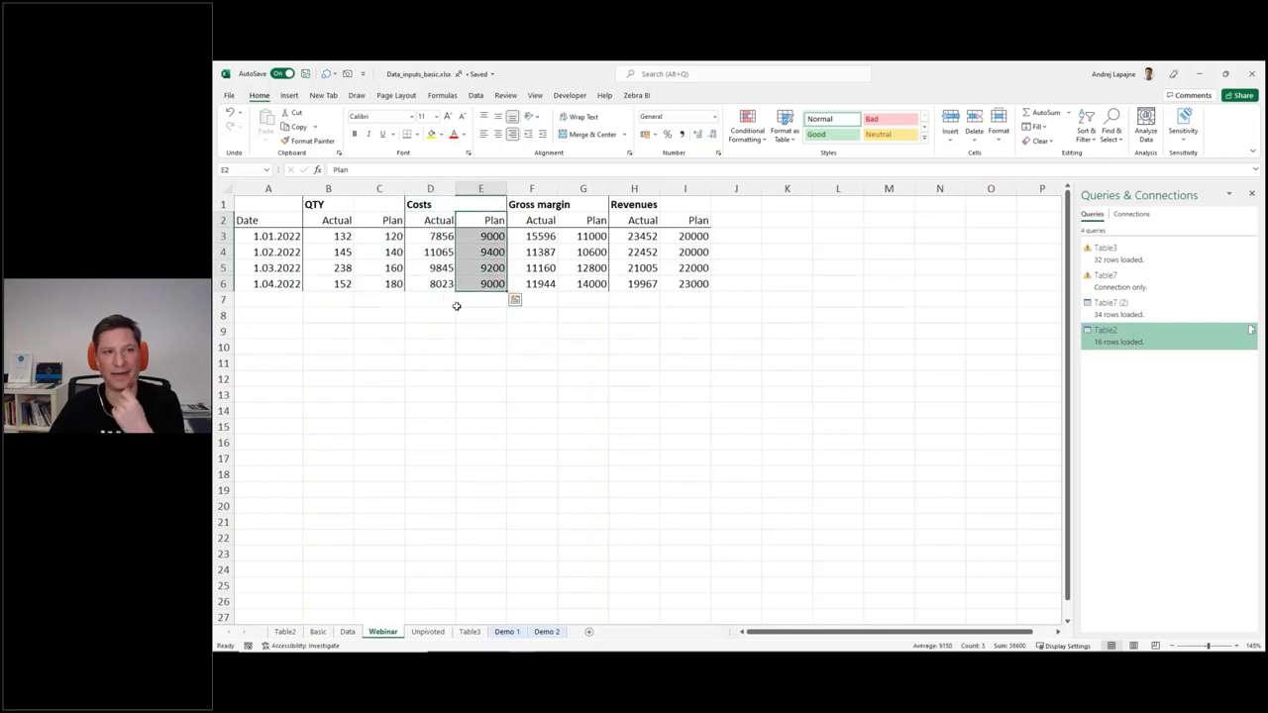
pyautogui.click(302, 301)
pyautogui.click(351, 253)
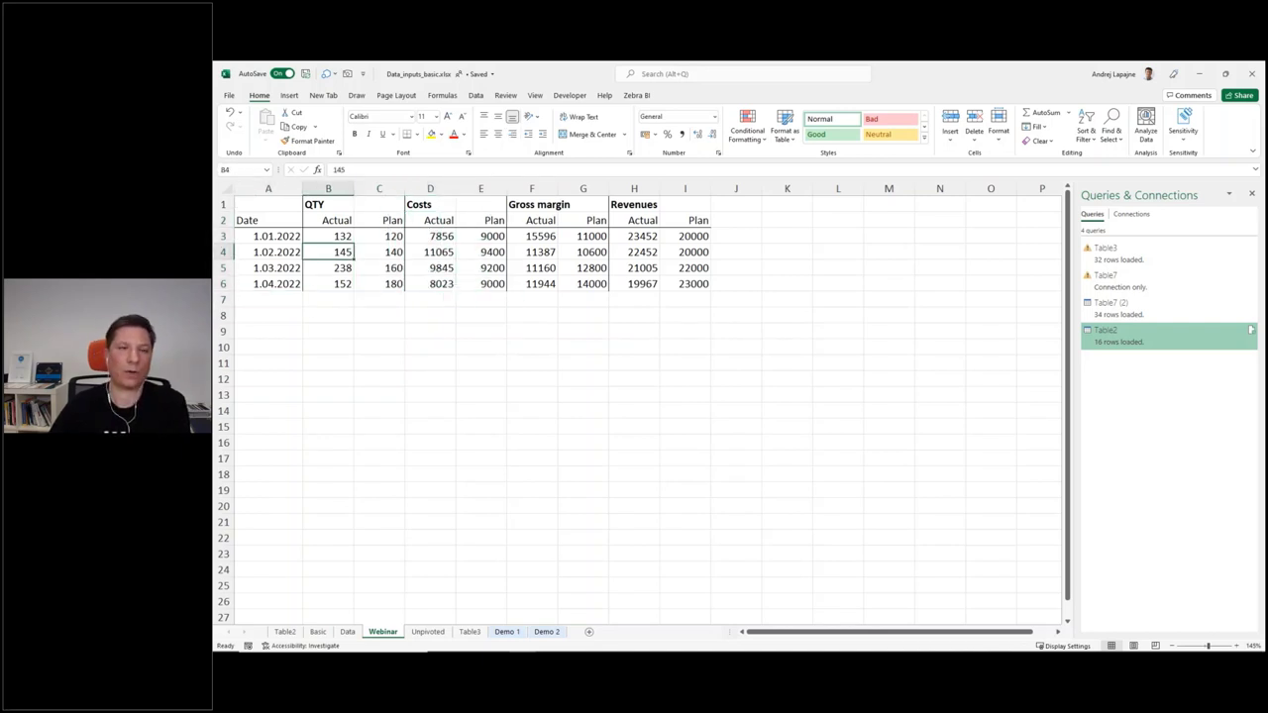
pyautogui.click(291, 252)
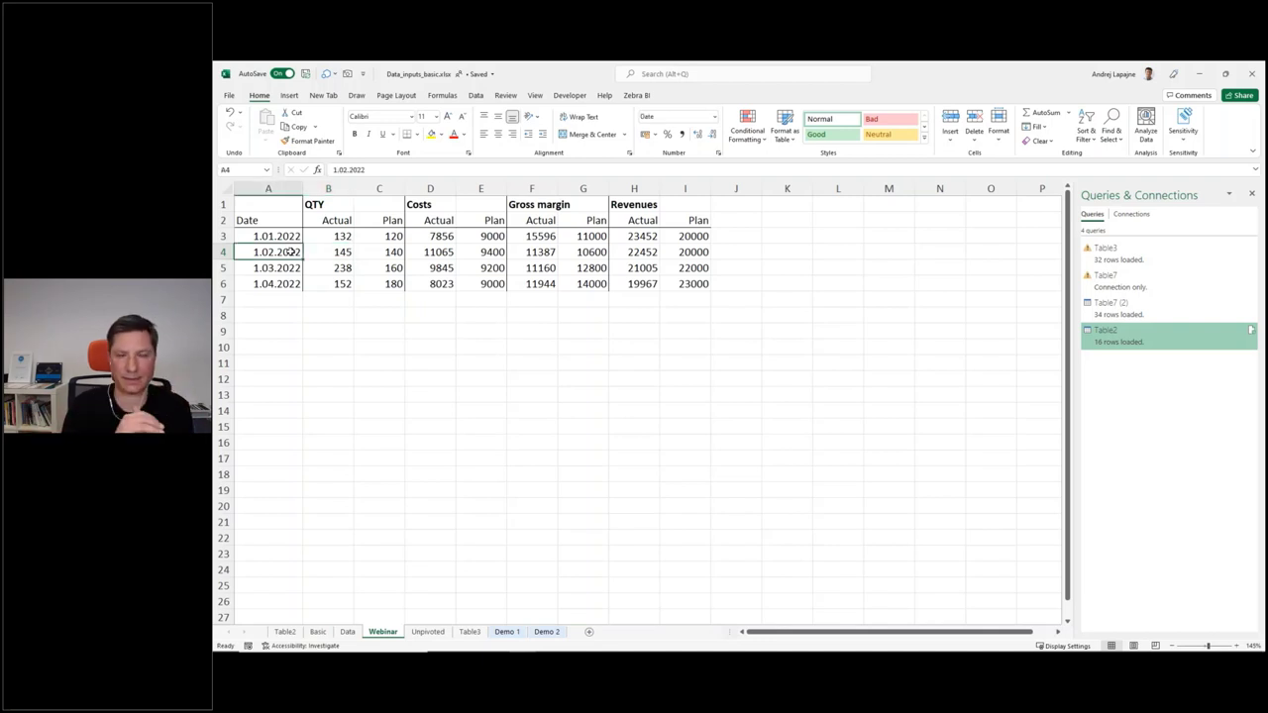
pyautogui.click(343, 240)
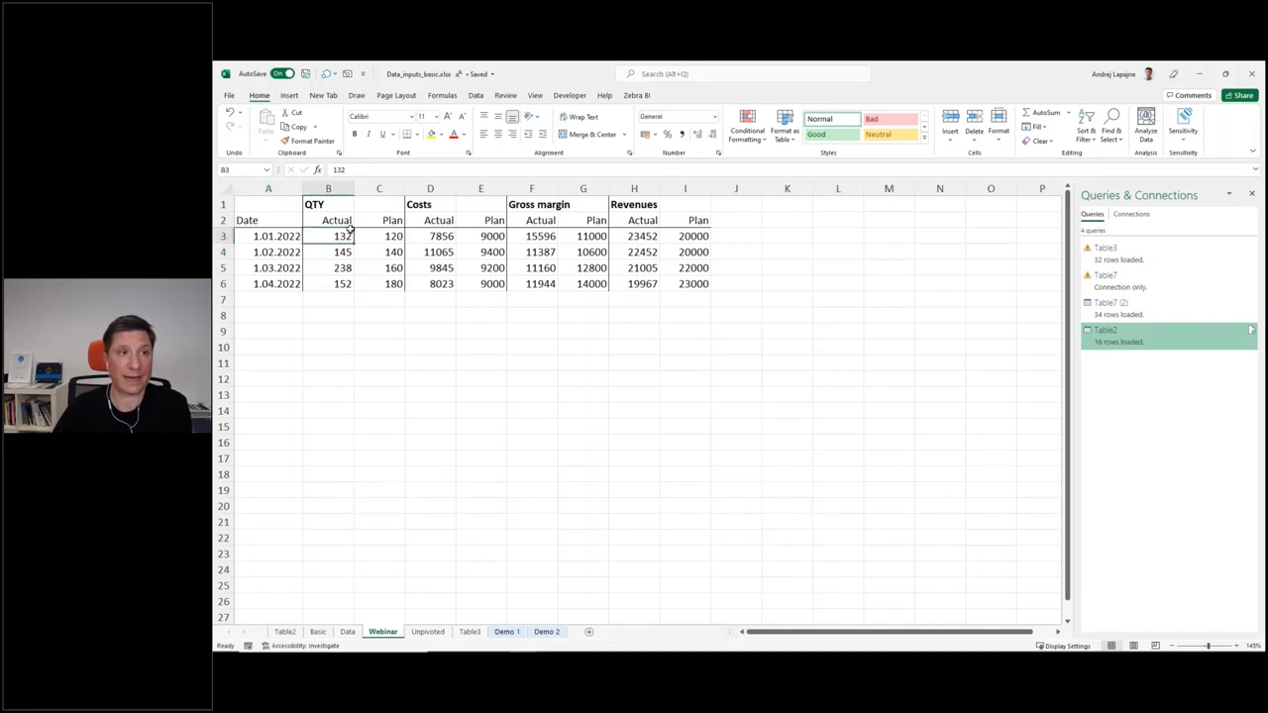
pyautogui.click(476, 96)
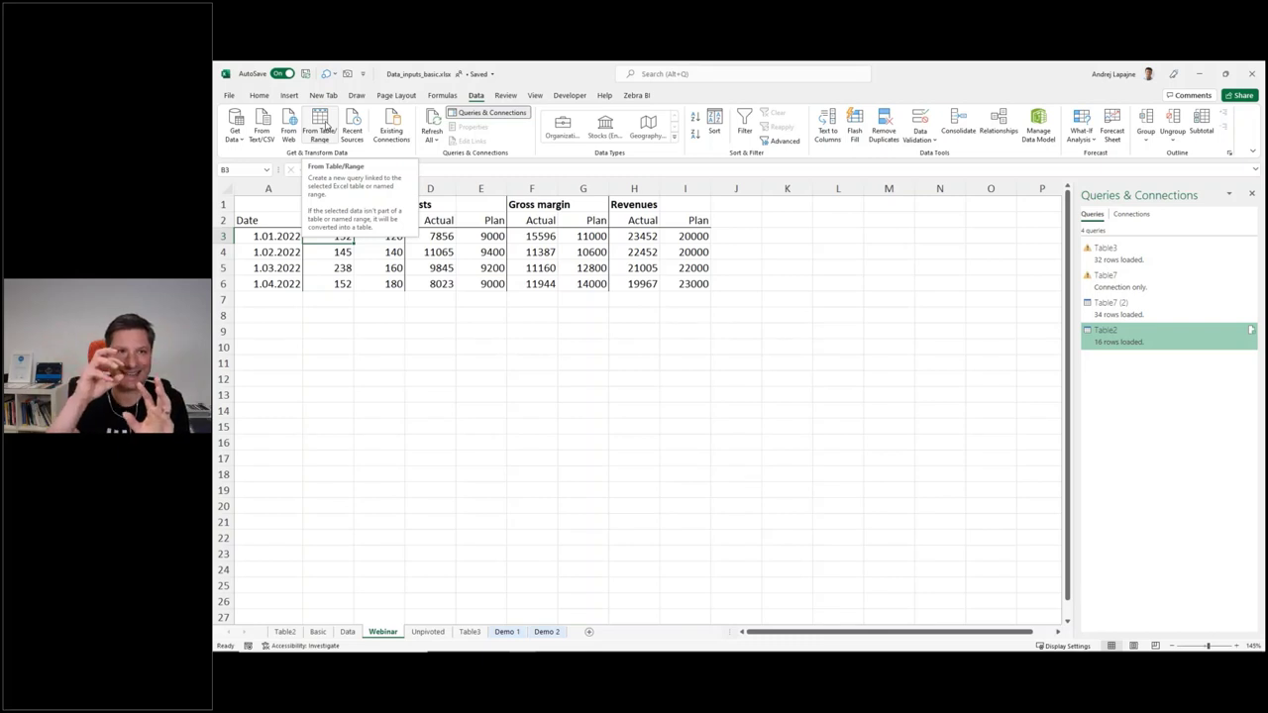
pyautogui.click(439, 238)
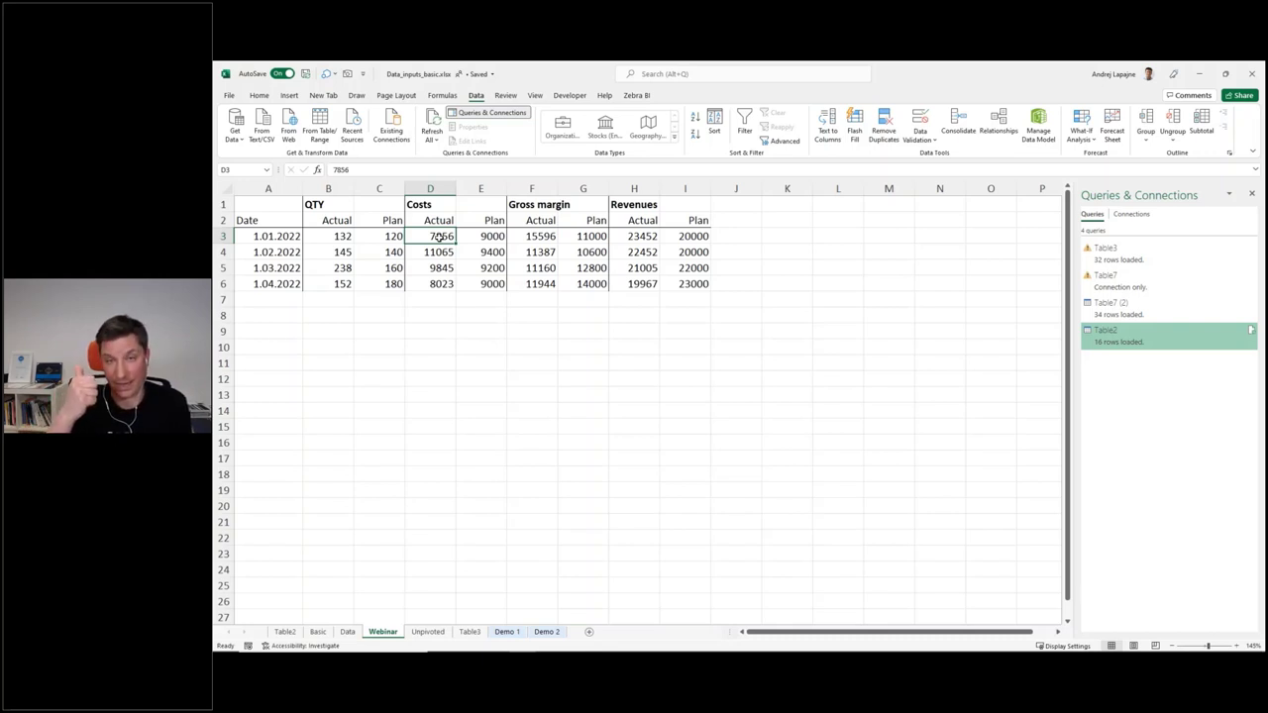
# - Review the Basic sheet's table and its unpivoted KPI list on the Table2 sheet, and return to the Webinar sheet for comparison
pyautogui.click(317, 633)
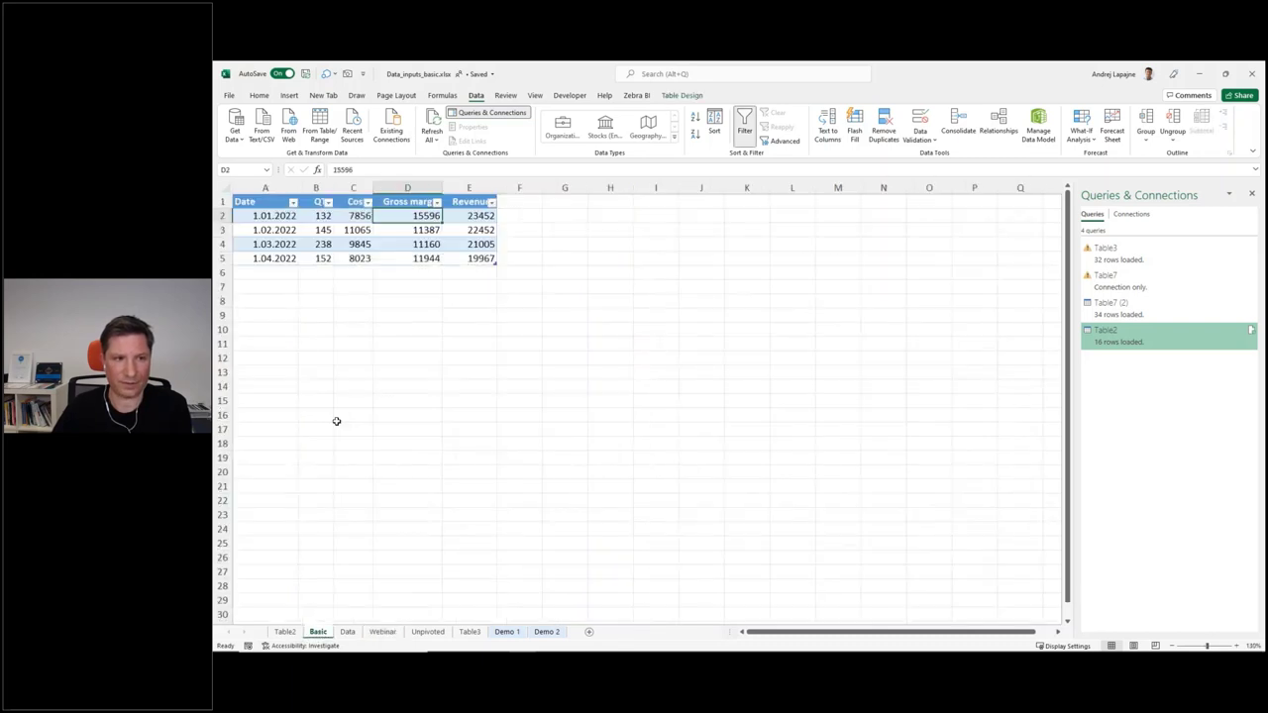
pyautogui.click(321, 233)
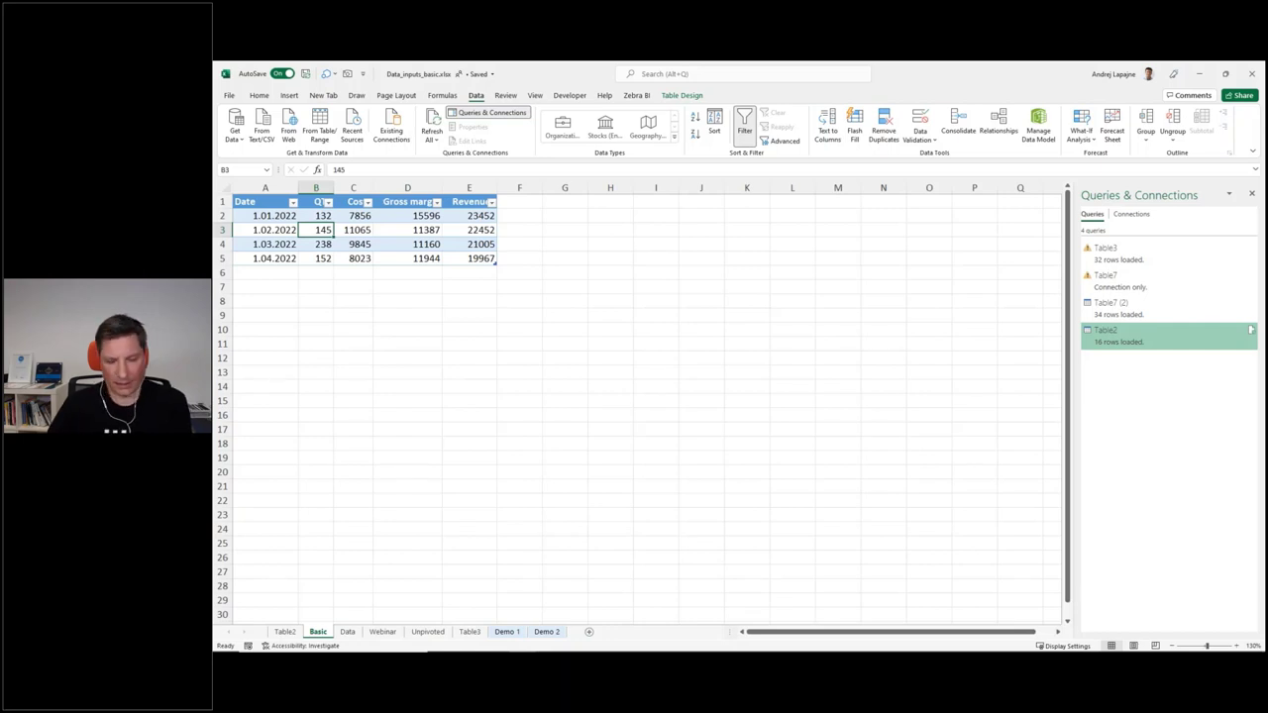
pyautogui.click(285, 632)
pyautogui.press('Down')
pyautogui.press('Down')
pyautogui.press('Down')
pyautogui.press('Down')
pyautogui.press('Down')
pyautogui.press('Down')
pyautogui.press('Down')
pyautogui.press('Down')
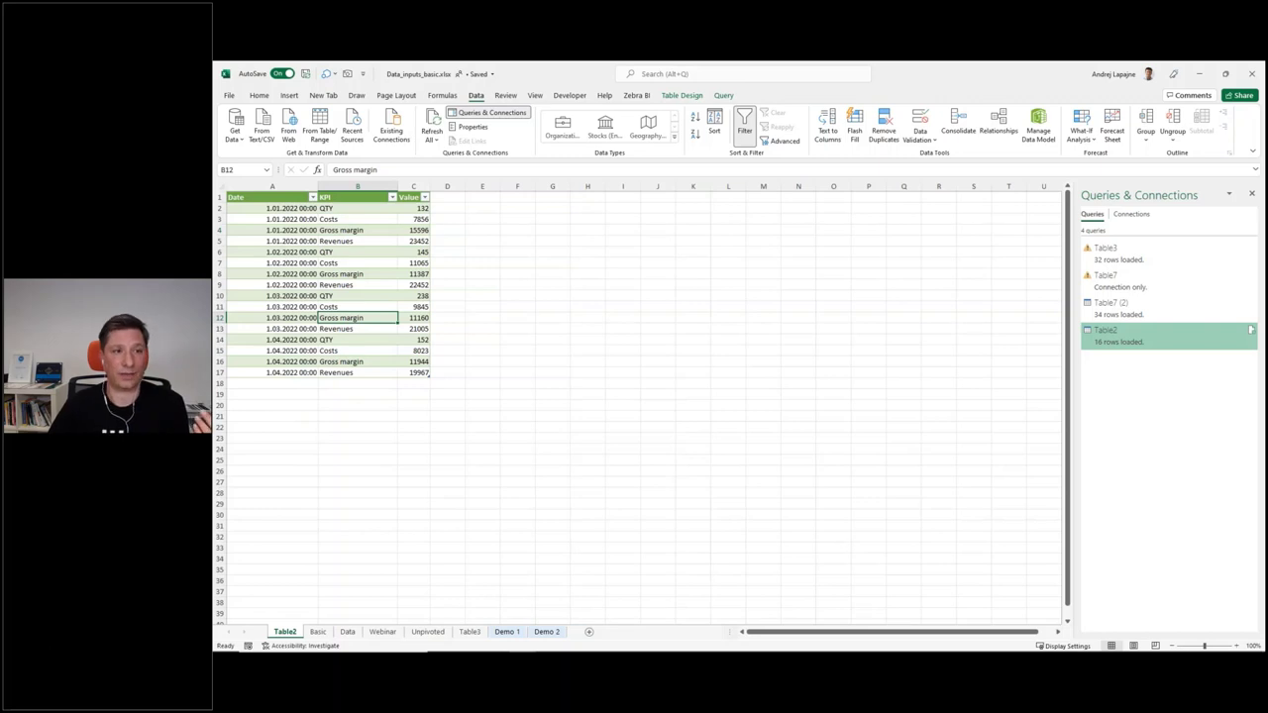
pyautogui.click(317, 631)
pyautogui.click(346, 633)
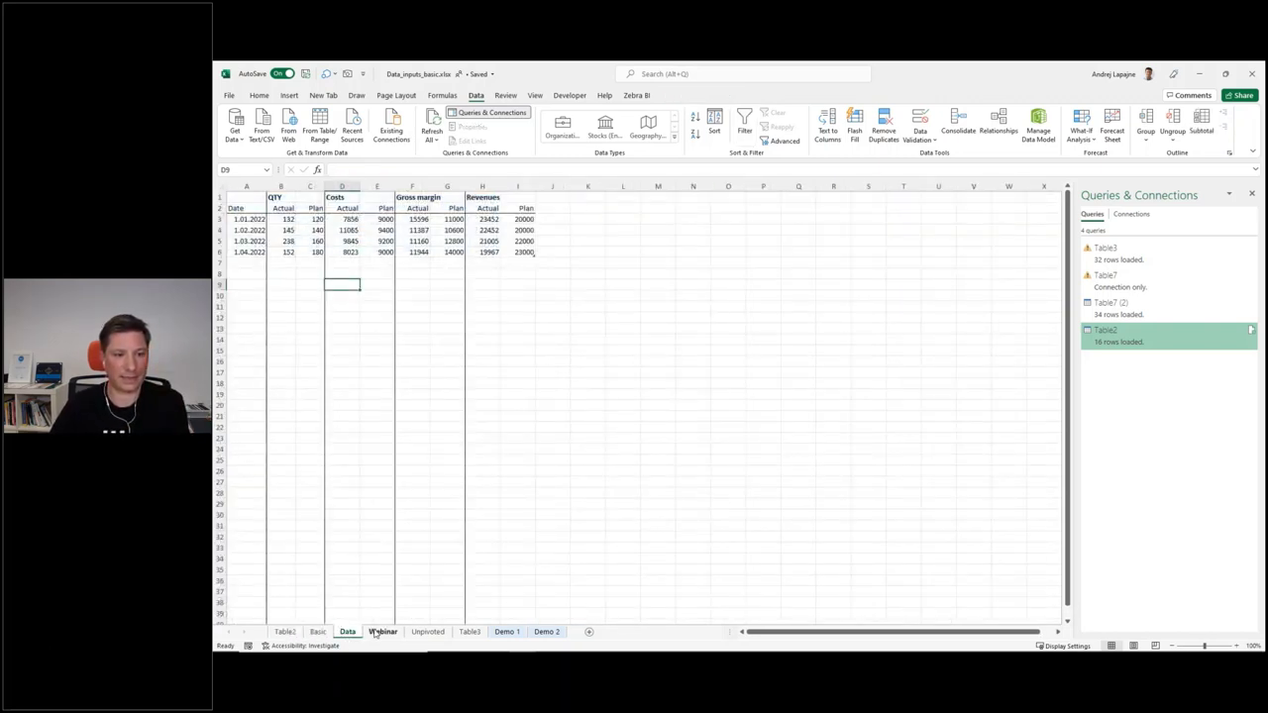
pyautogui.click(382, 632)
pyautogui.click(363, 266)
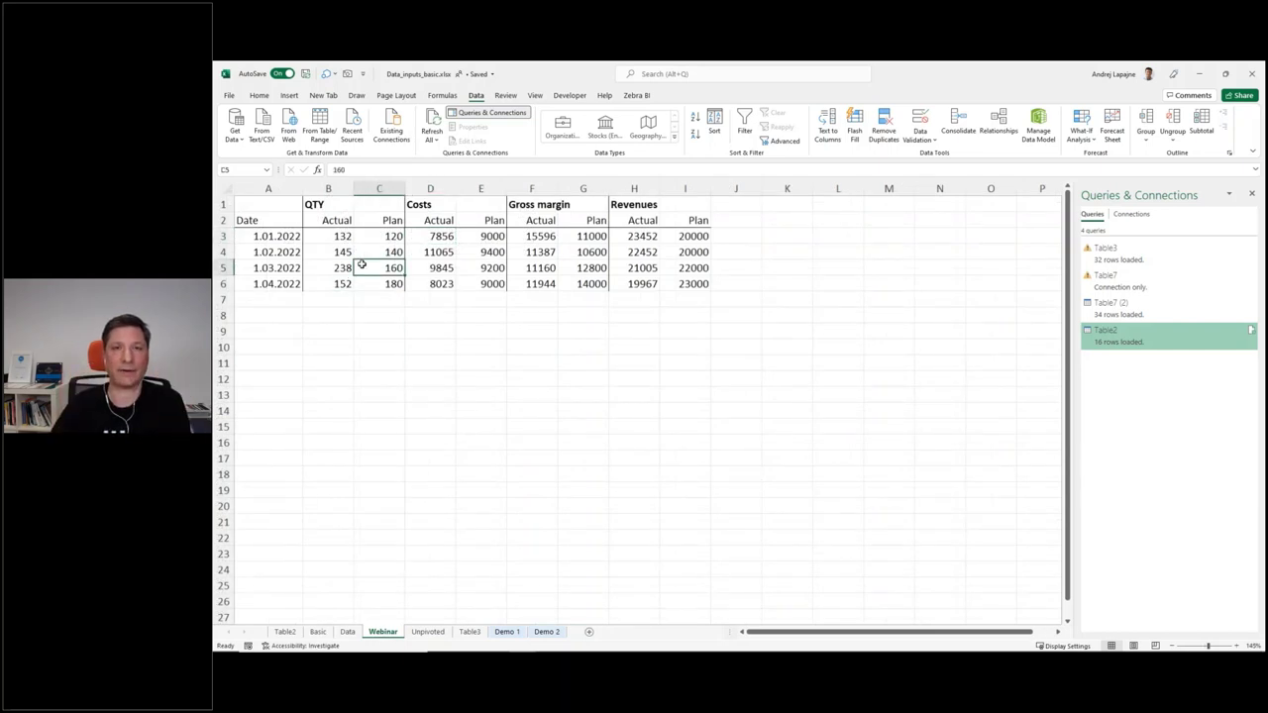
pyautogui.click(373, 248)
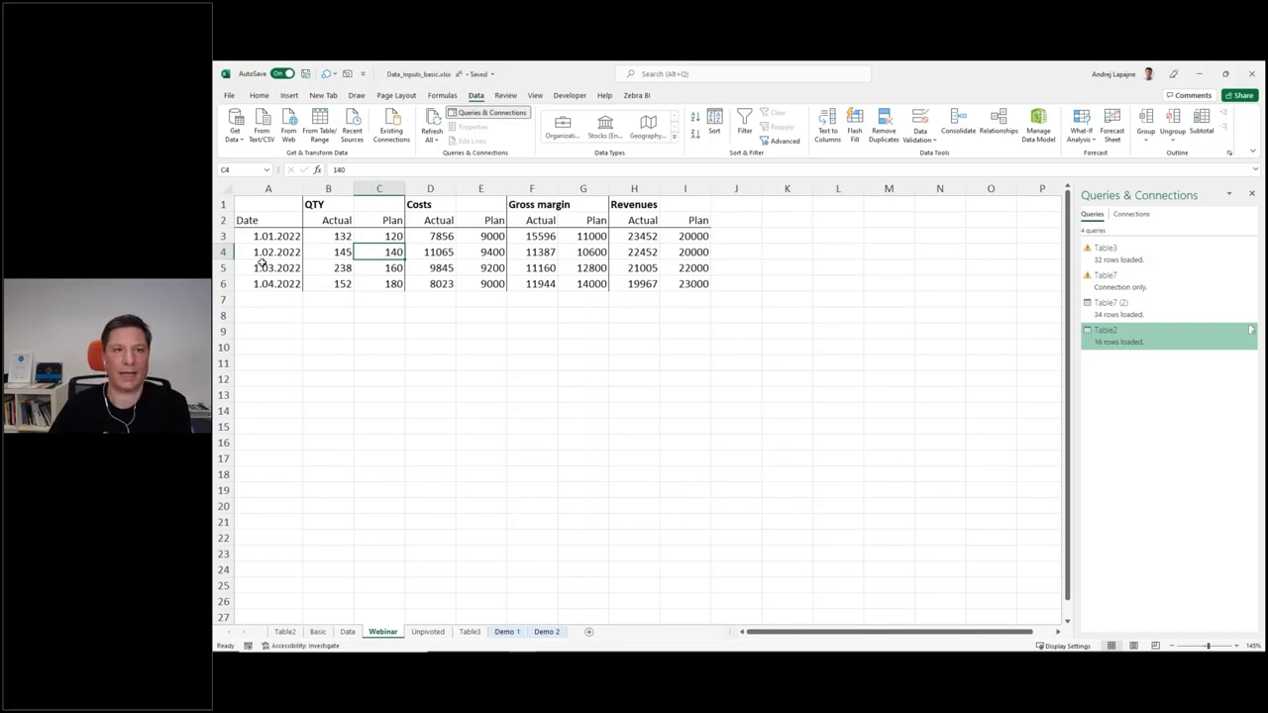
pyautogui.click(338, 246)
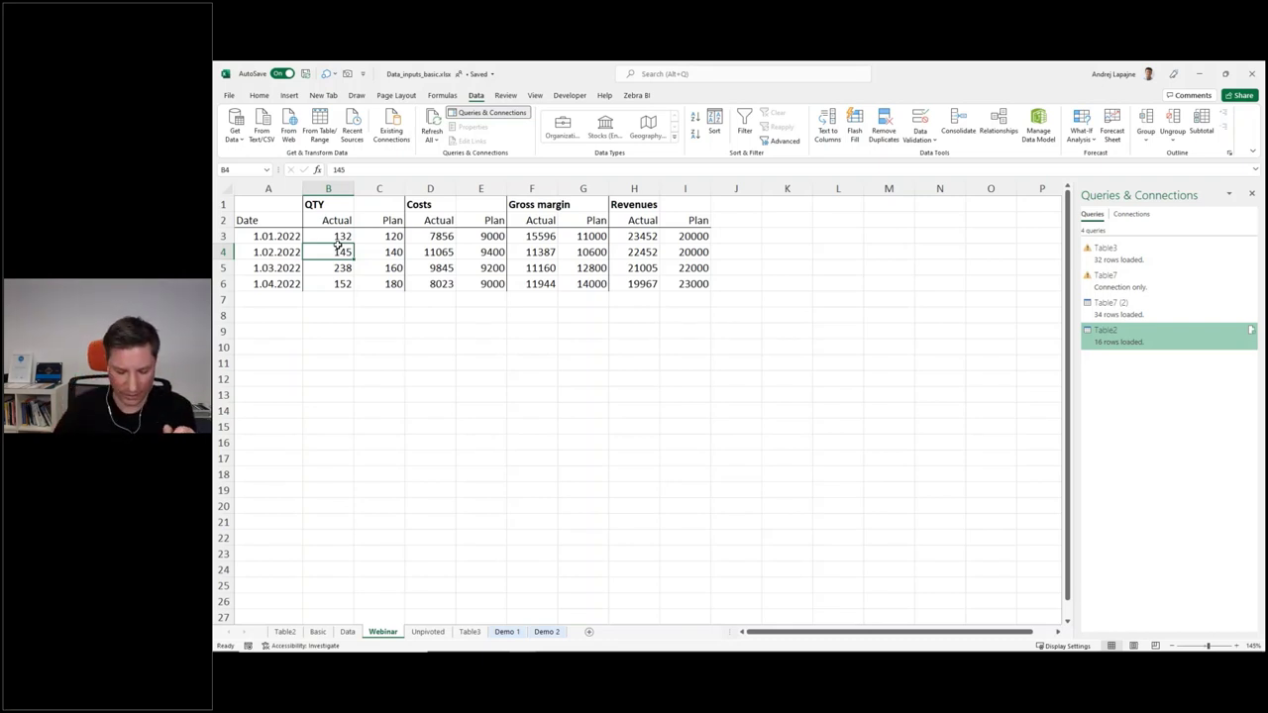
# - Convert the Webinar range A1:I6 into a table without treating its first row as headers
pyautogui.click(469, 265)
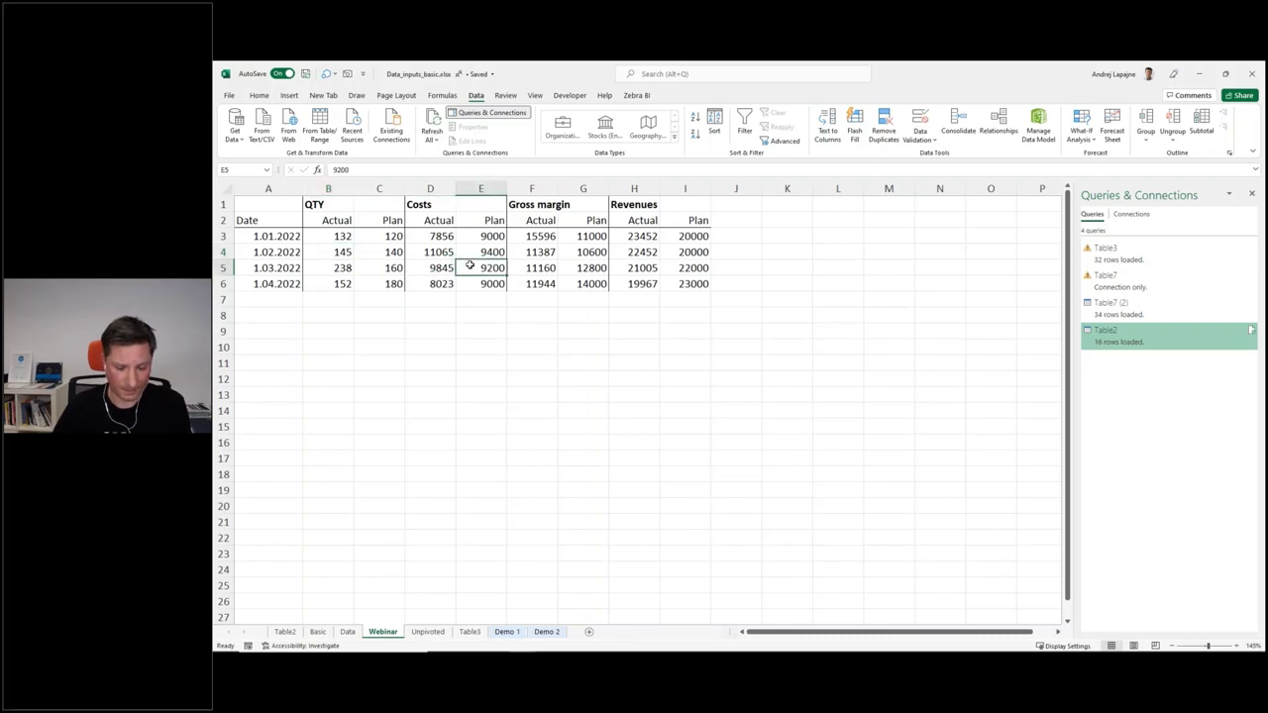
pyautogui.hotkey('ctrl', 't')
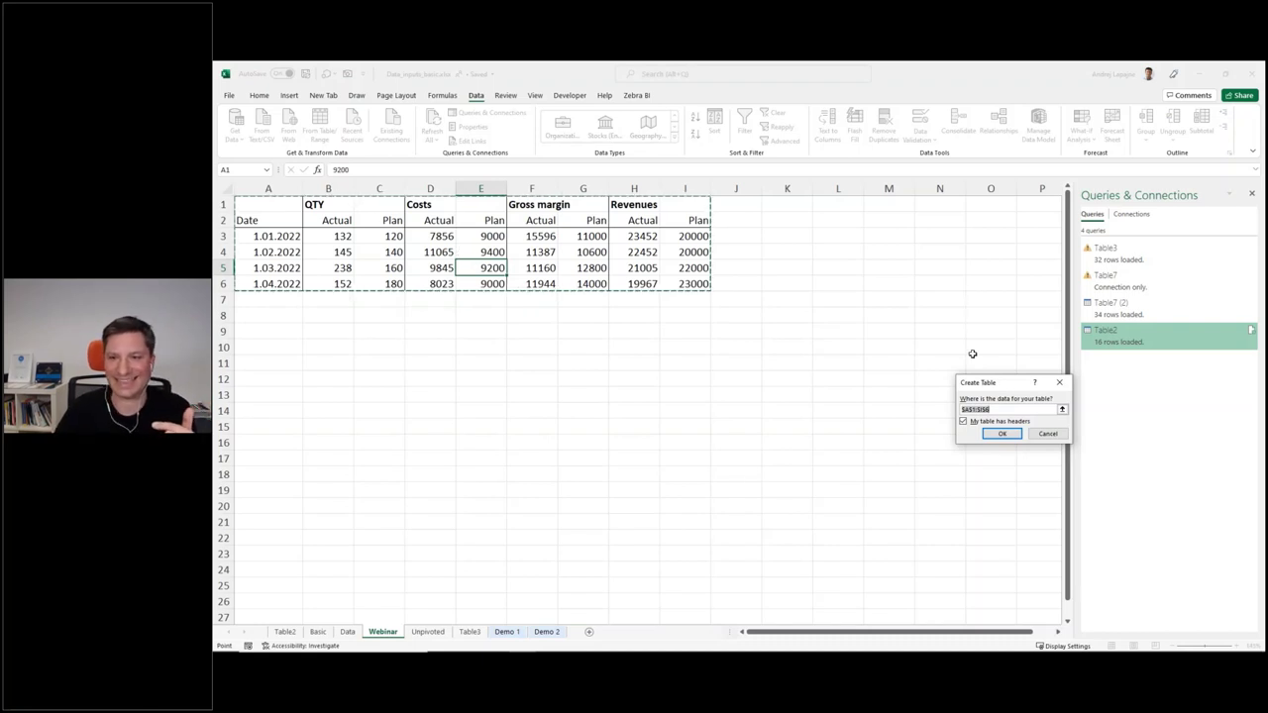
pyautogui.moveTo(988, 387); pyautogui.dragTo(795, 266)
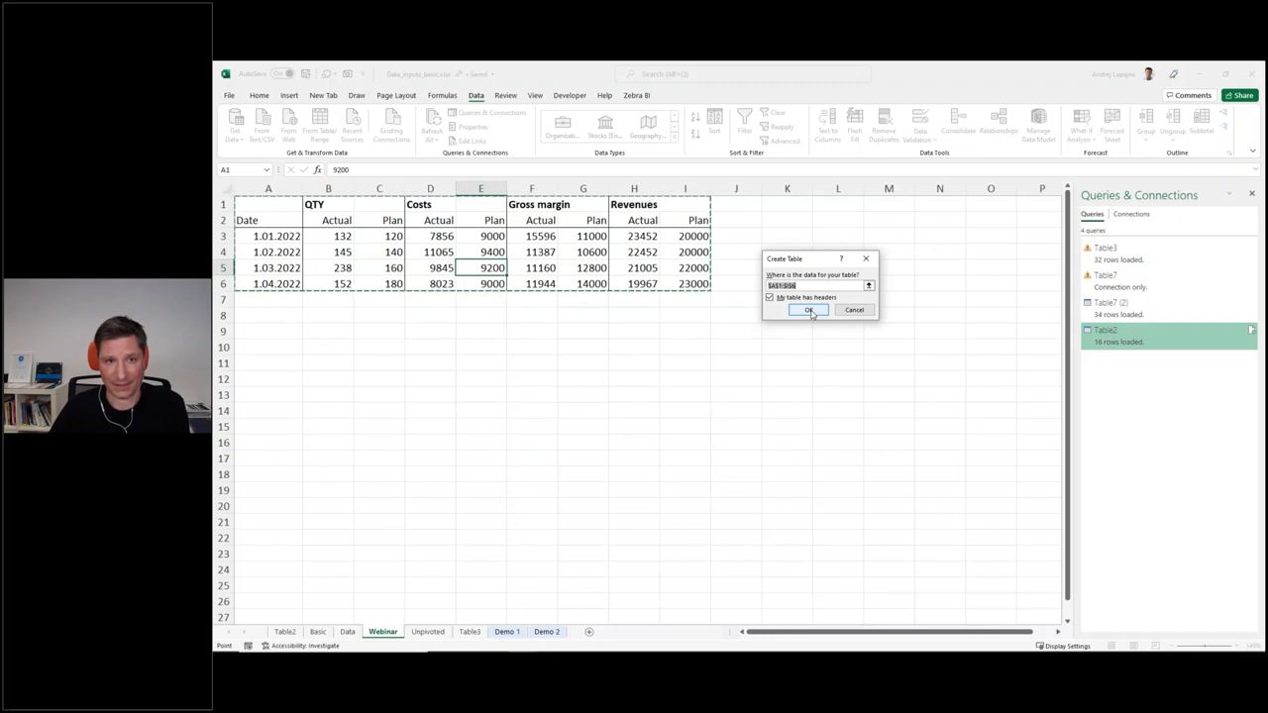
pyautogui.click(769, 298)
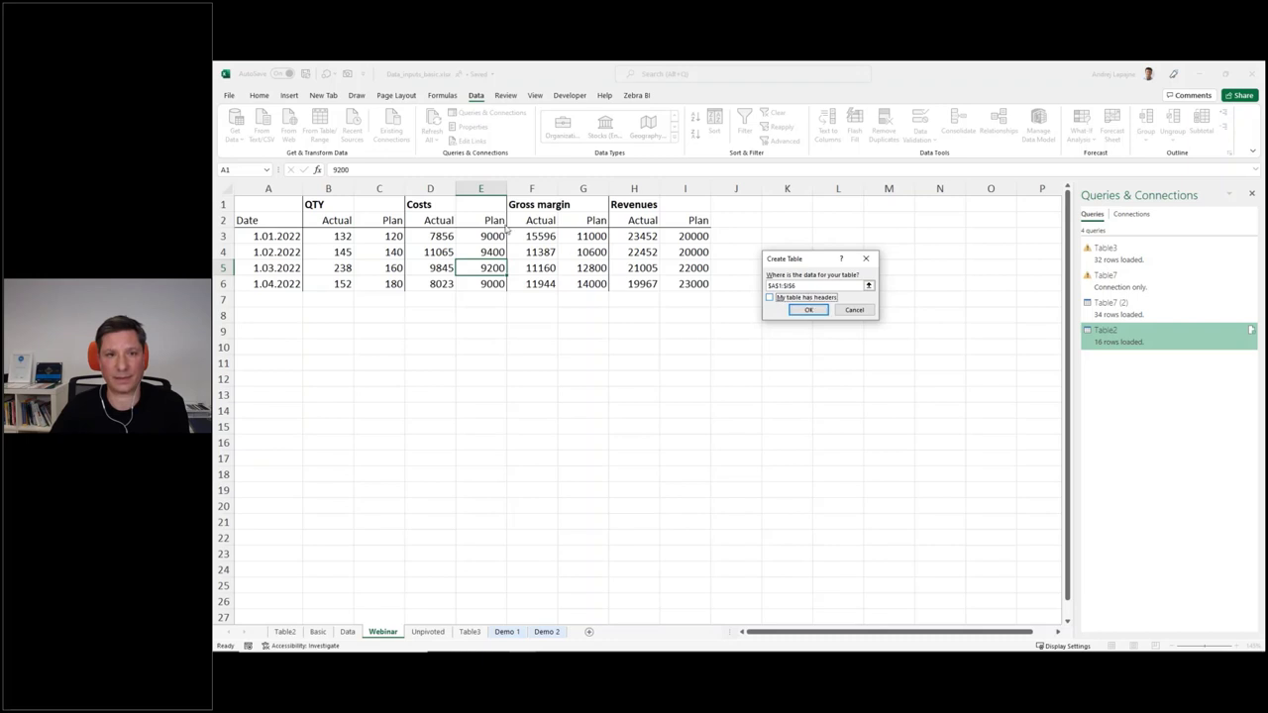
pyautogui.click(810, 311)
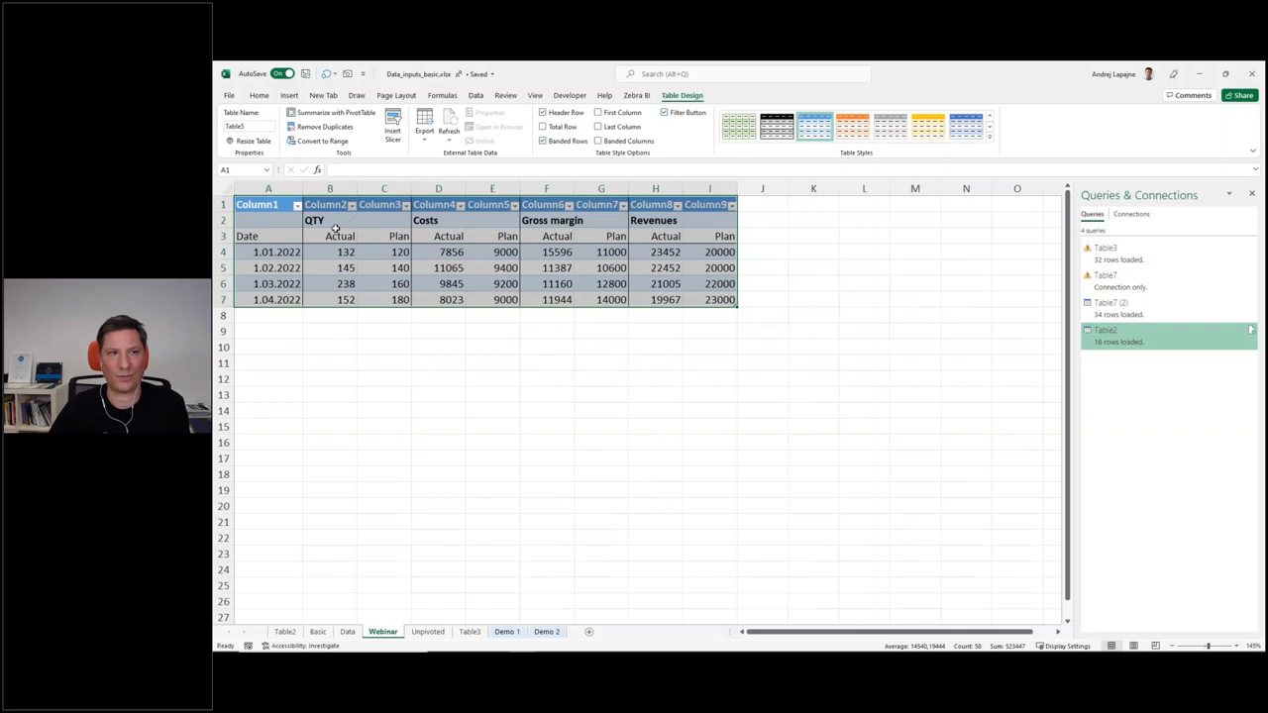
# - Examine the new table's KPI name row, its Actual and Plan row, the blank cell beside QTY and the QTY and Costs blocks
pyautogui.click(334, 225)
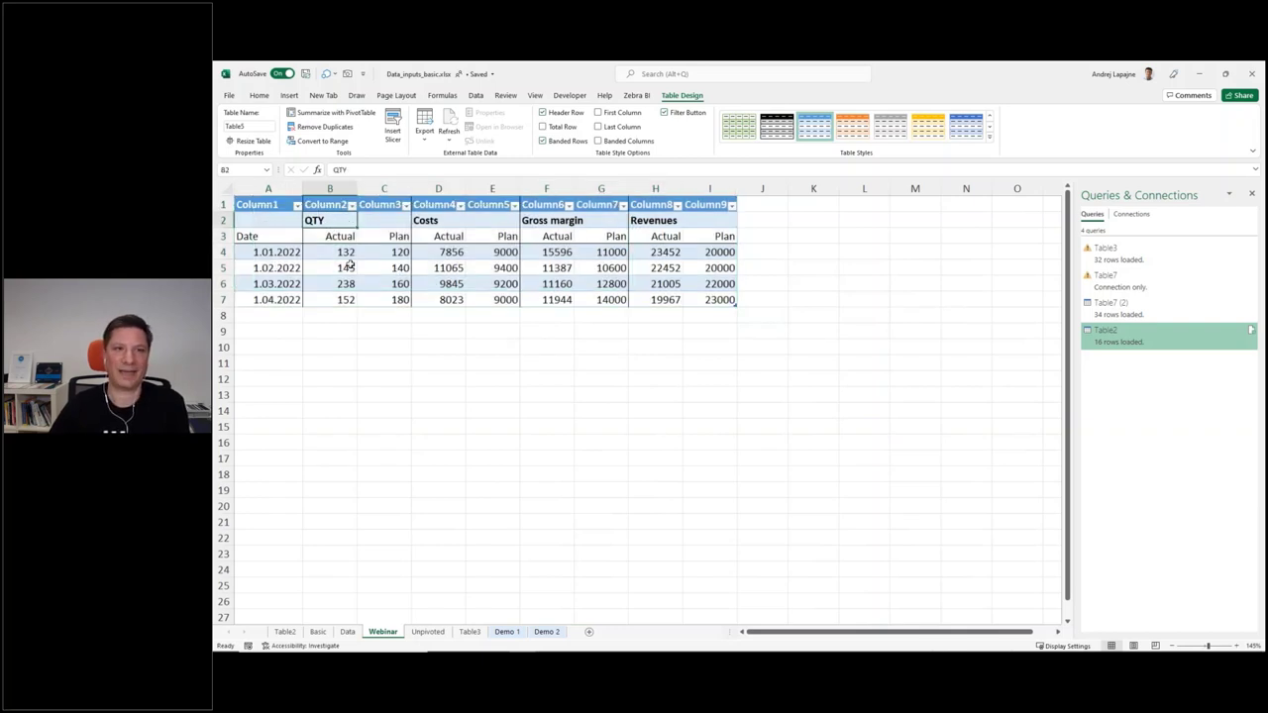
pyautogui.click(296, 265)
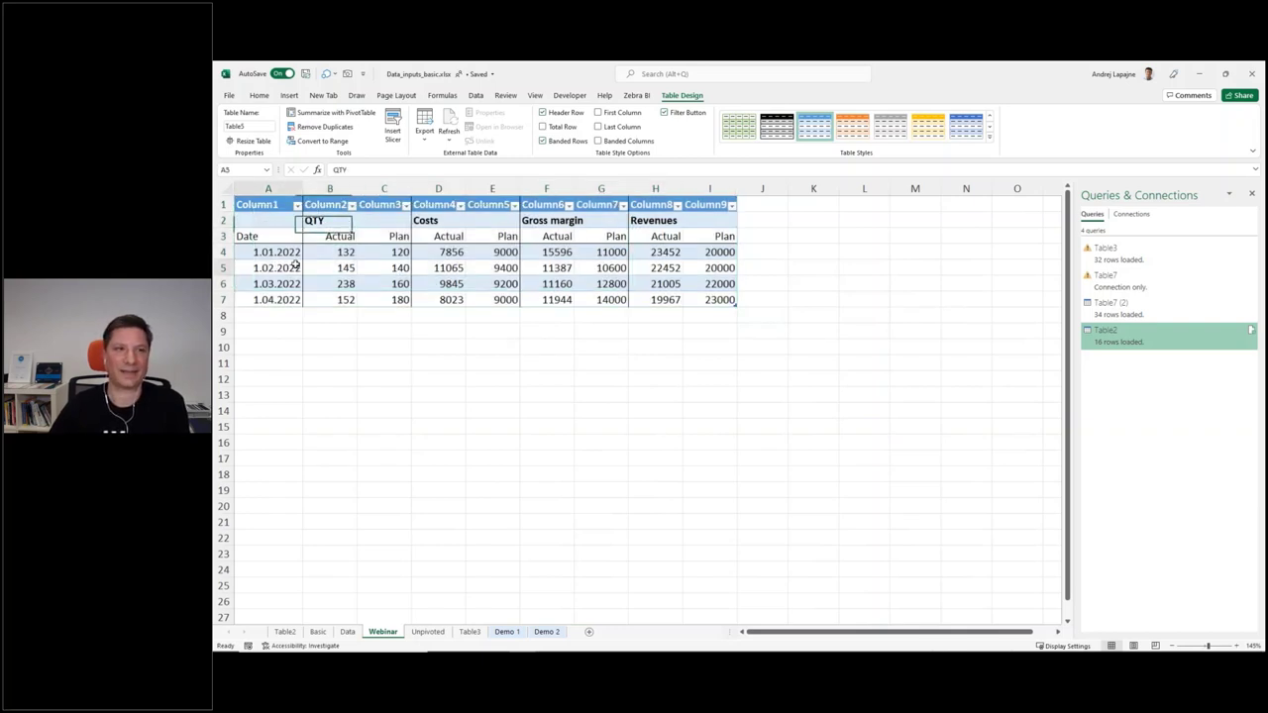
pyautogui.click(364, 283)
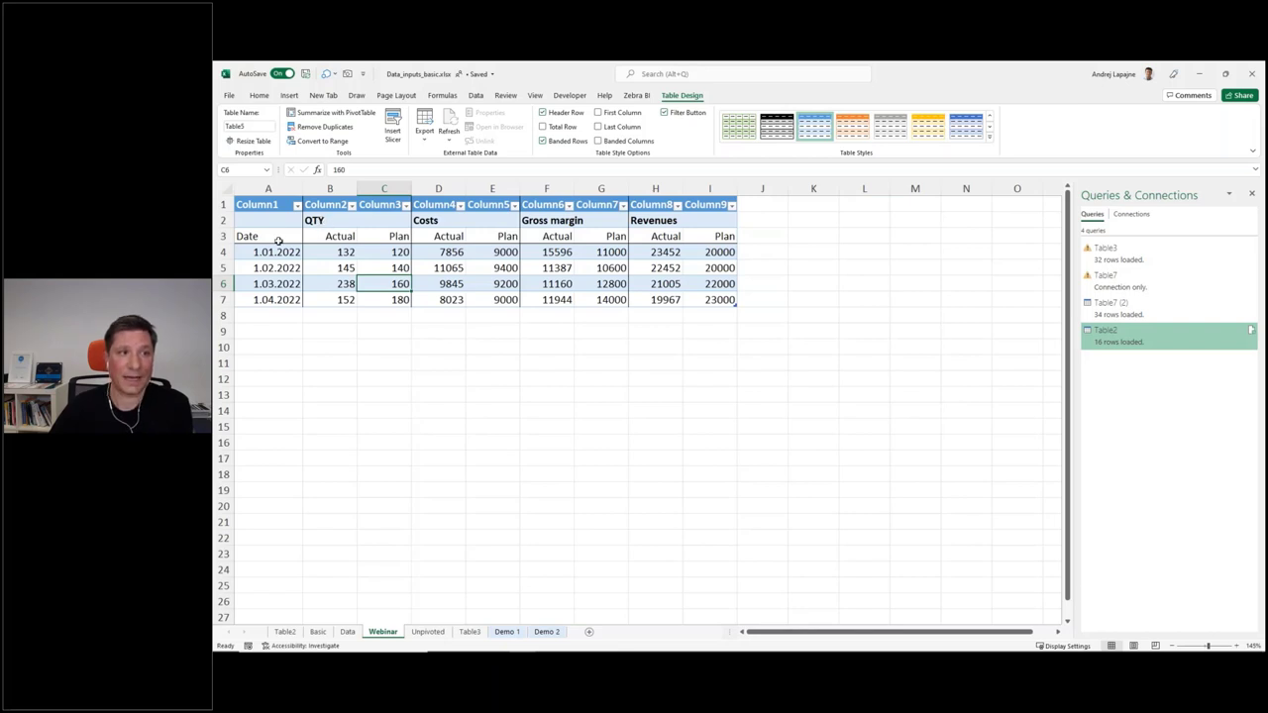
pyautogui.click(320, 234)
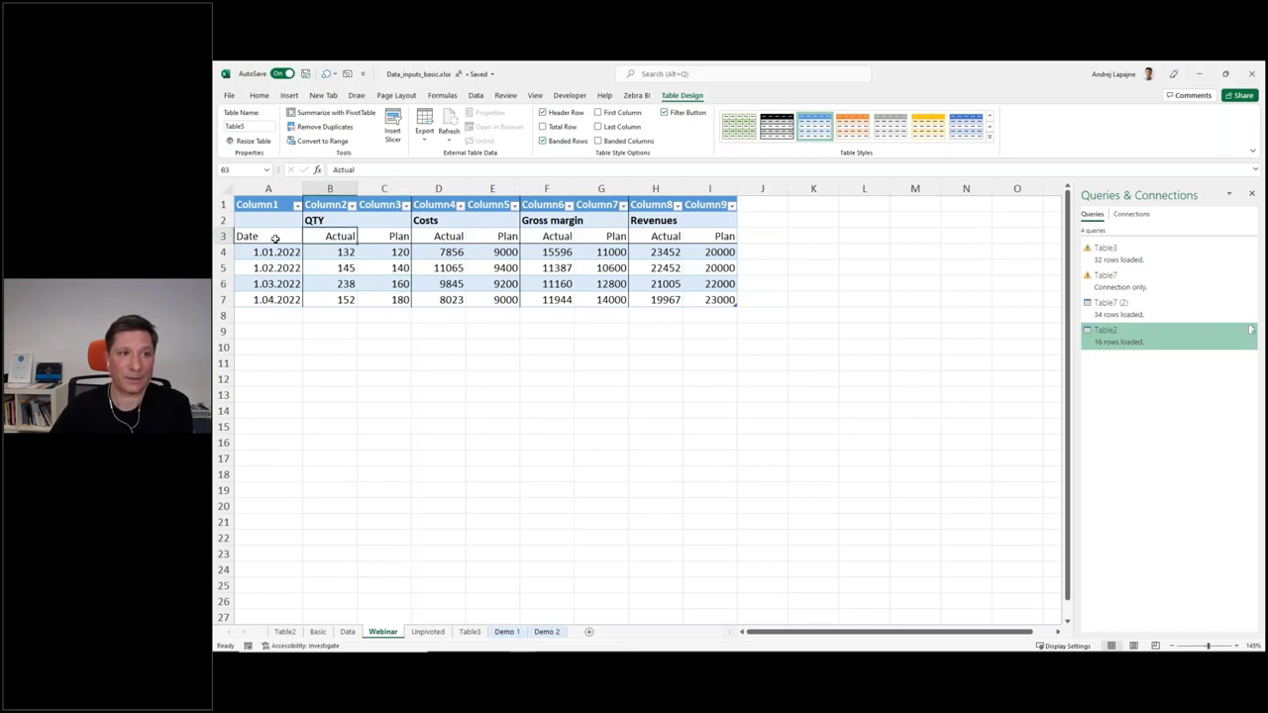
pyautogui.moveTo(315, 218); pyautogui.dragTo(708, 232)
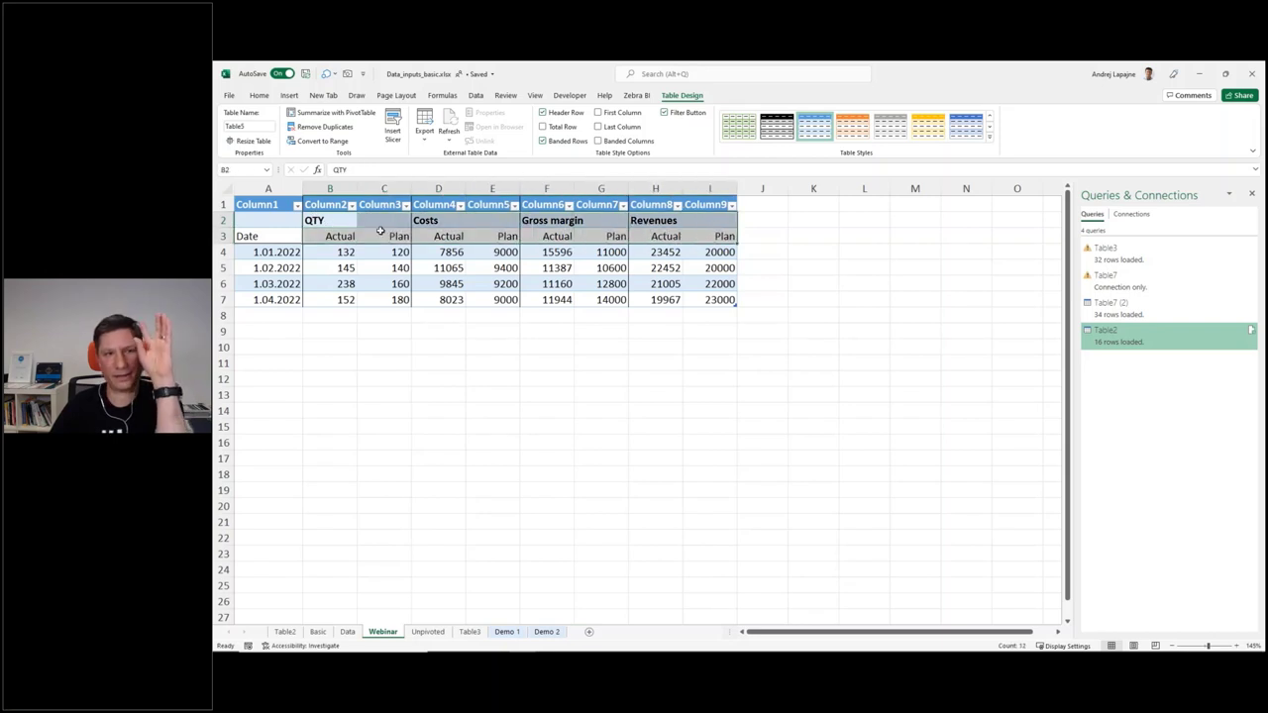
pyautogui.click(326, 221)
pyautogui.click(328, 236)
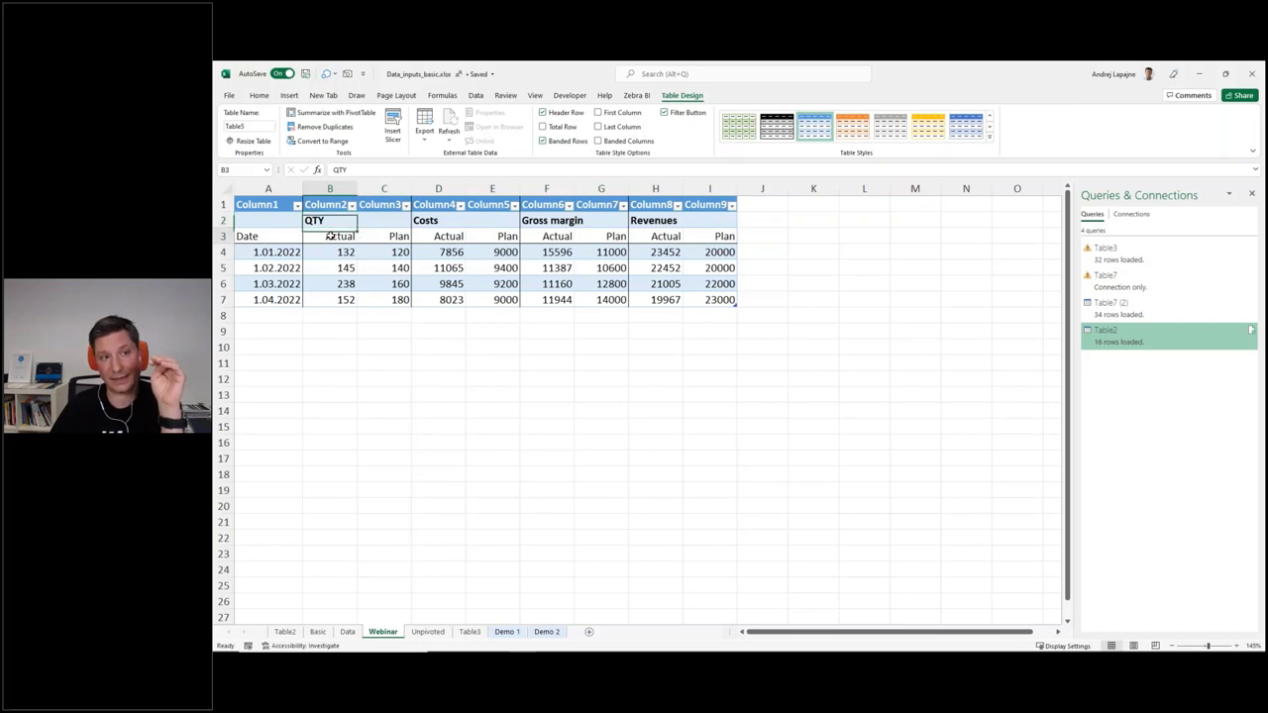
pyautogui.press('Right')
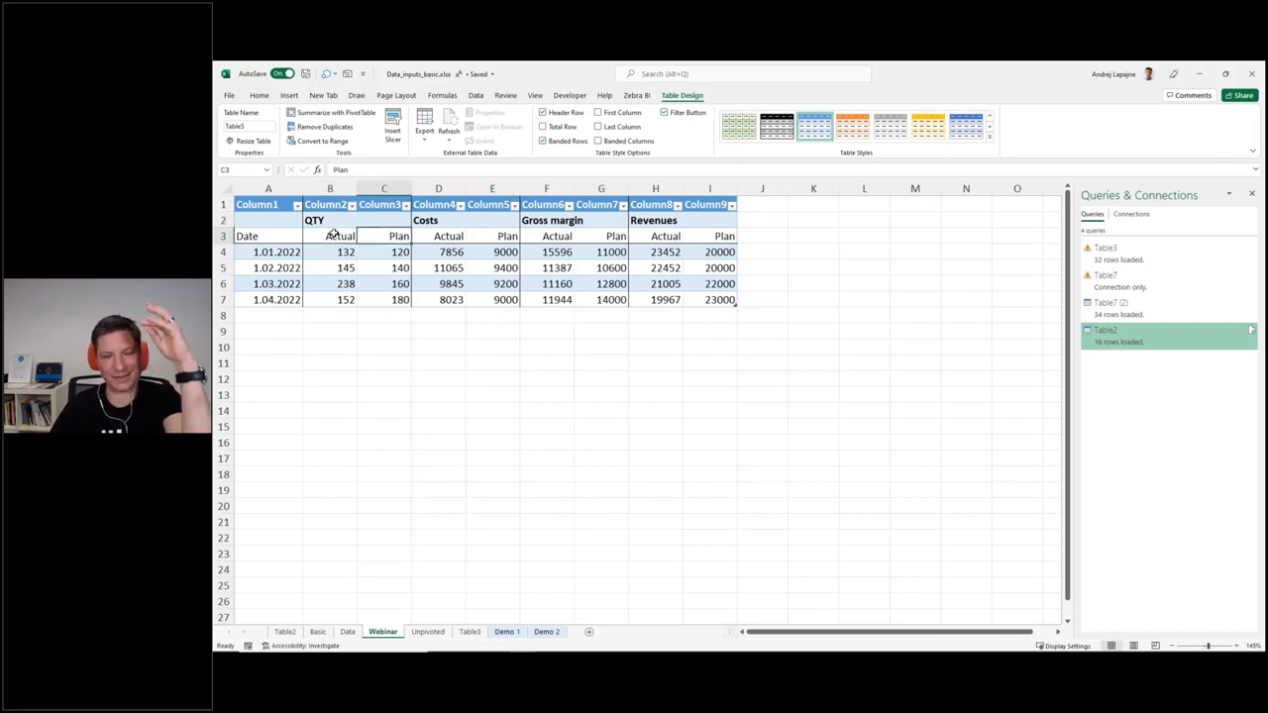
pyautogui.click(329, 220)
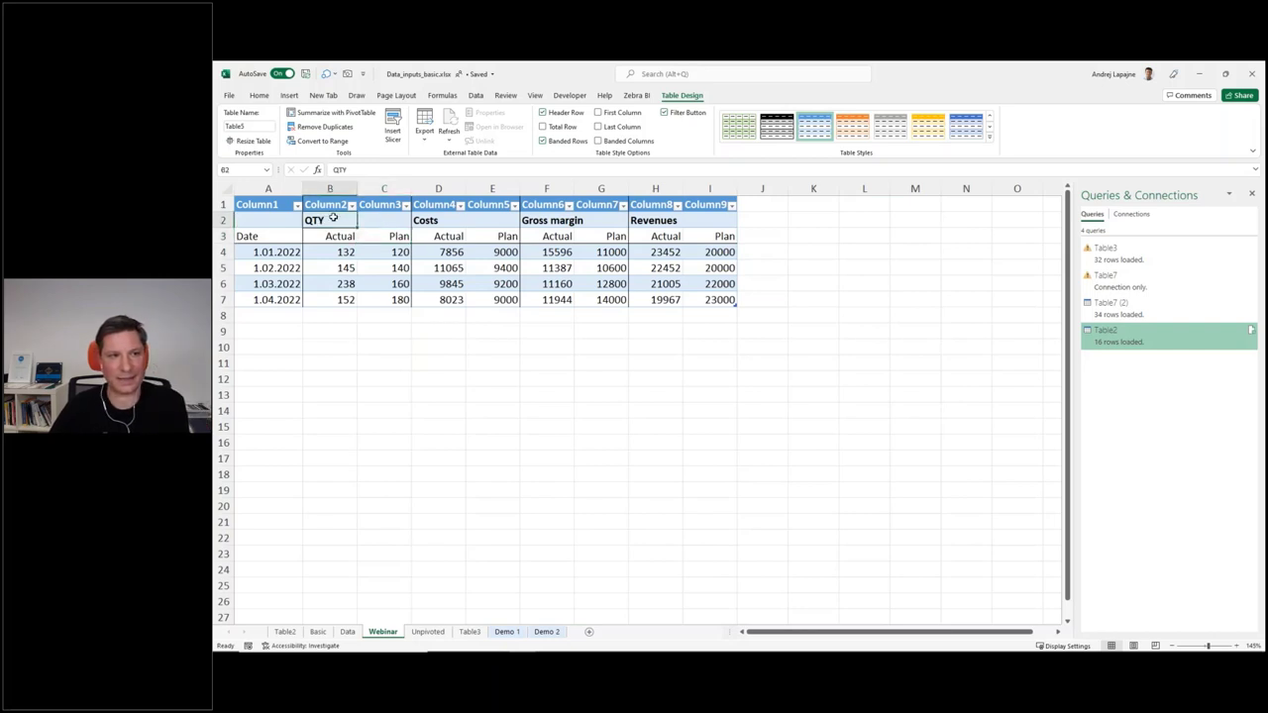
pyautogui.click(376, 222)
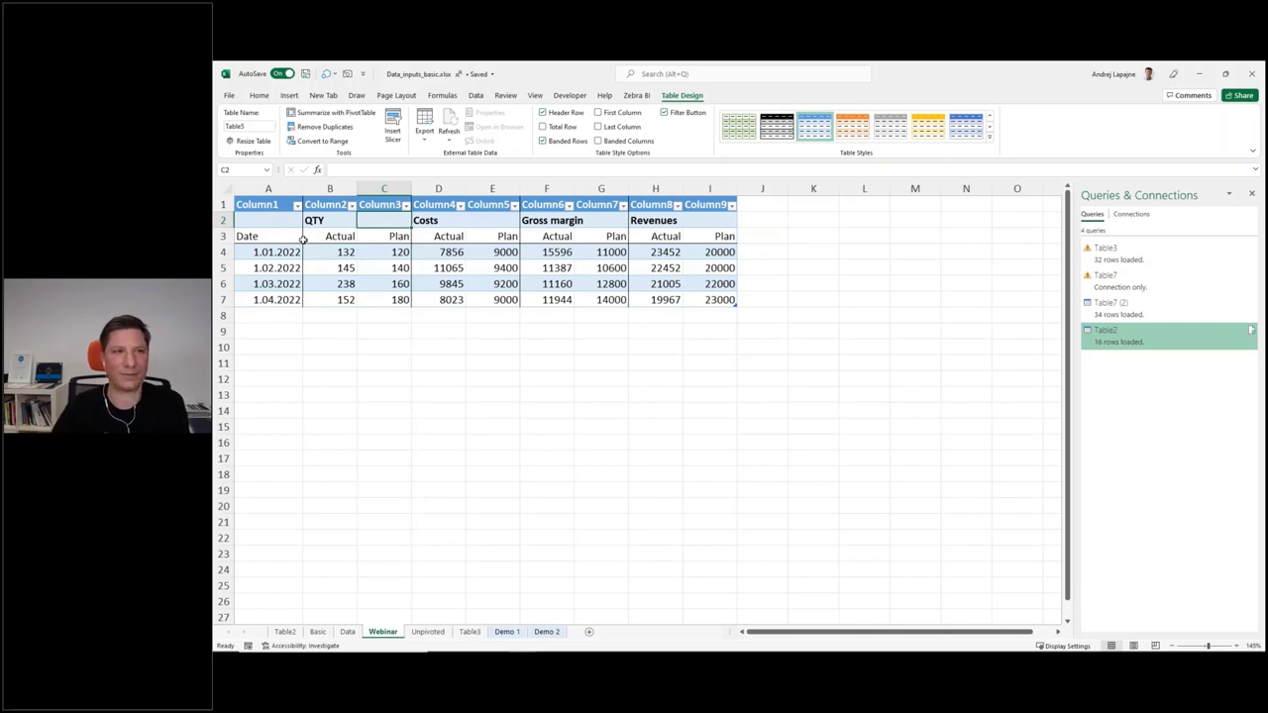
pyautogui.click(348, 251)
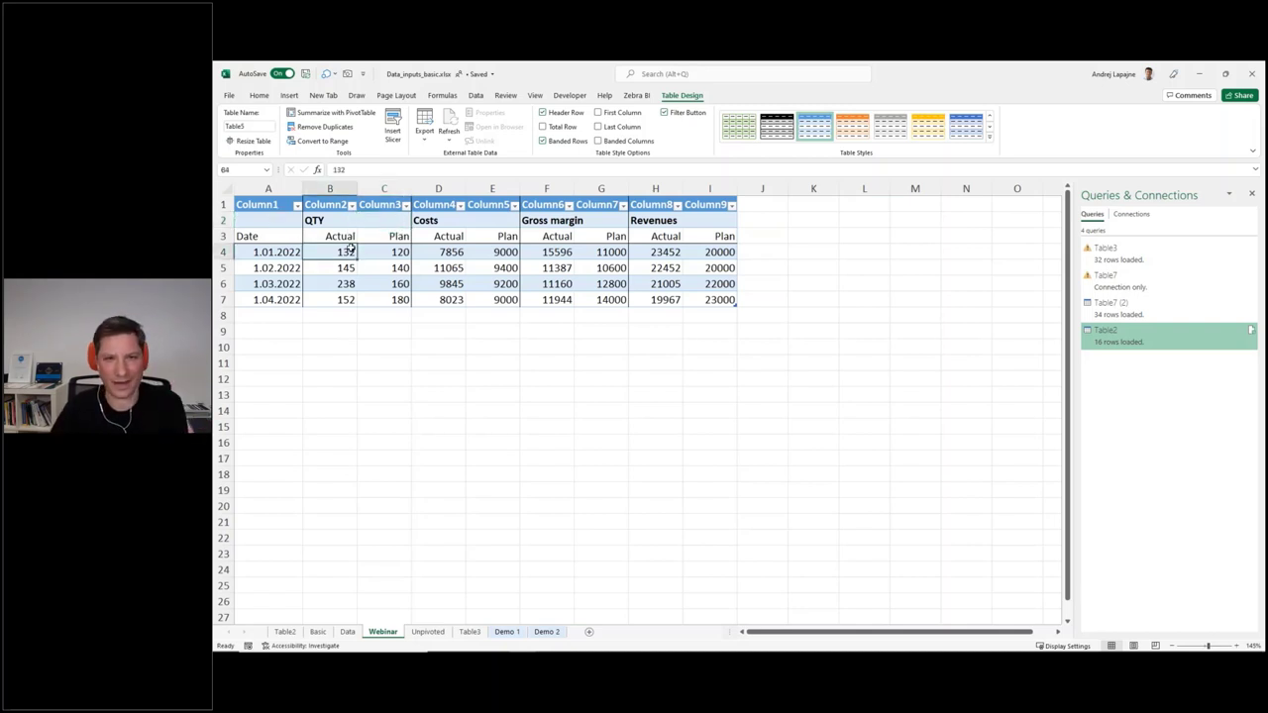
pyautogui.moveTo(337, 224); pyautogui.dragTo(401, 297)
pyautogui.moveTo(426, 222); pyautogui.dragTo(481, 301)
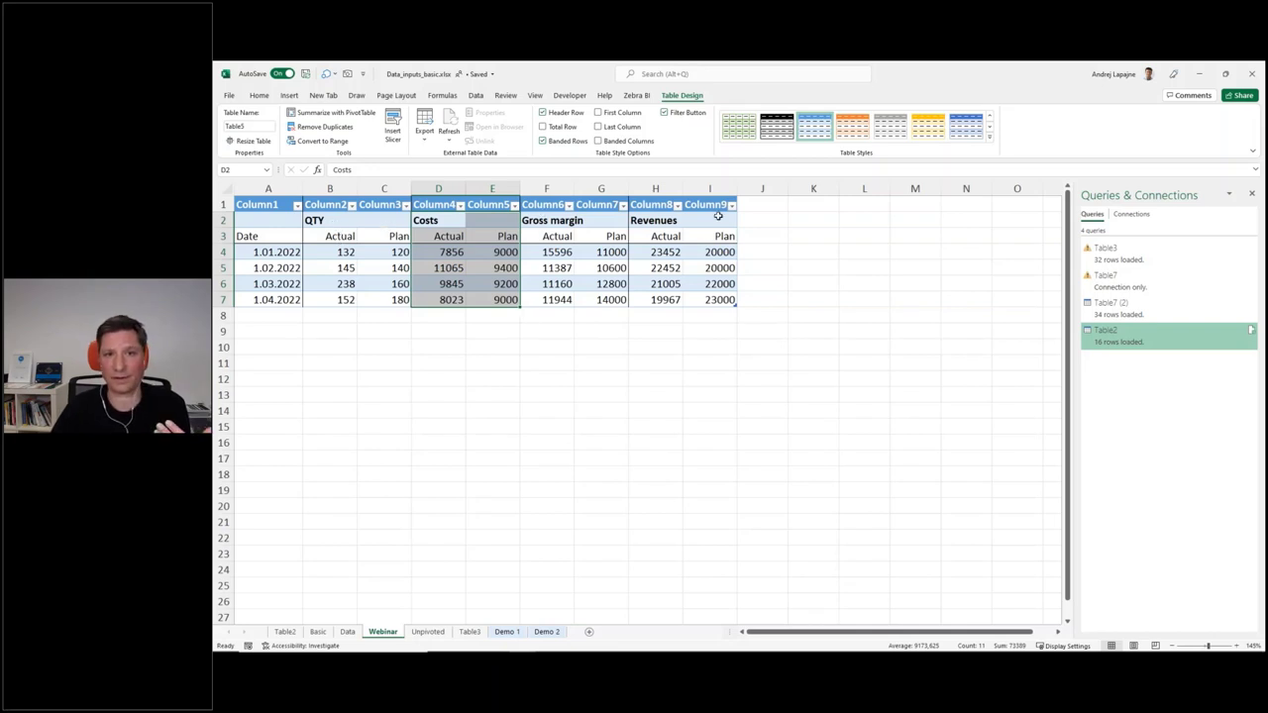
pyautogui.click(344, 265)
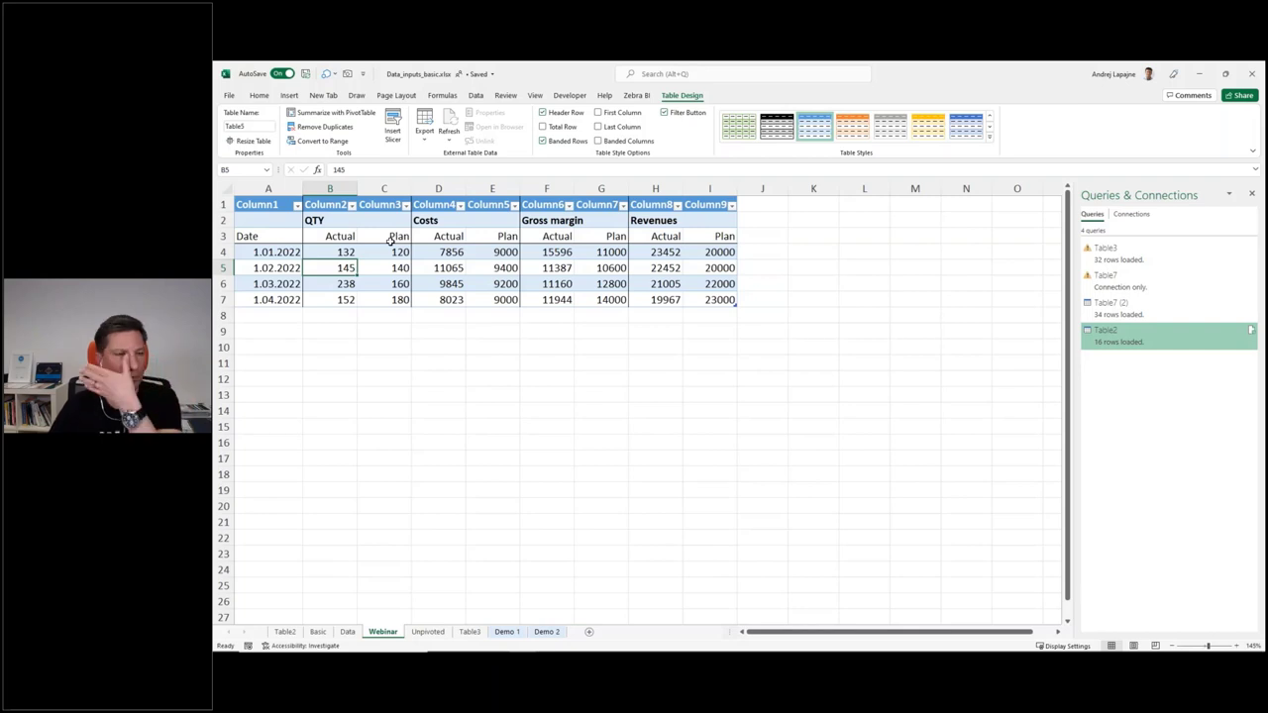
# - Review the QTY block's Actual values and its Plan header in the Webinar table
pyautogui.moveTo(290, 257); pyautogui.dragTo(287, 285)
pyautogui.click(353, 281)
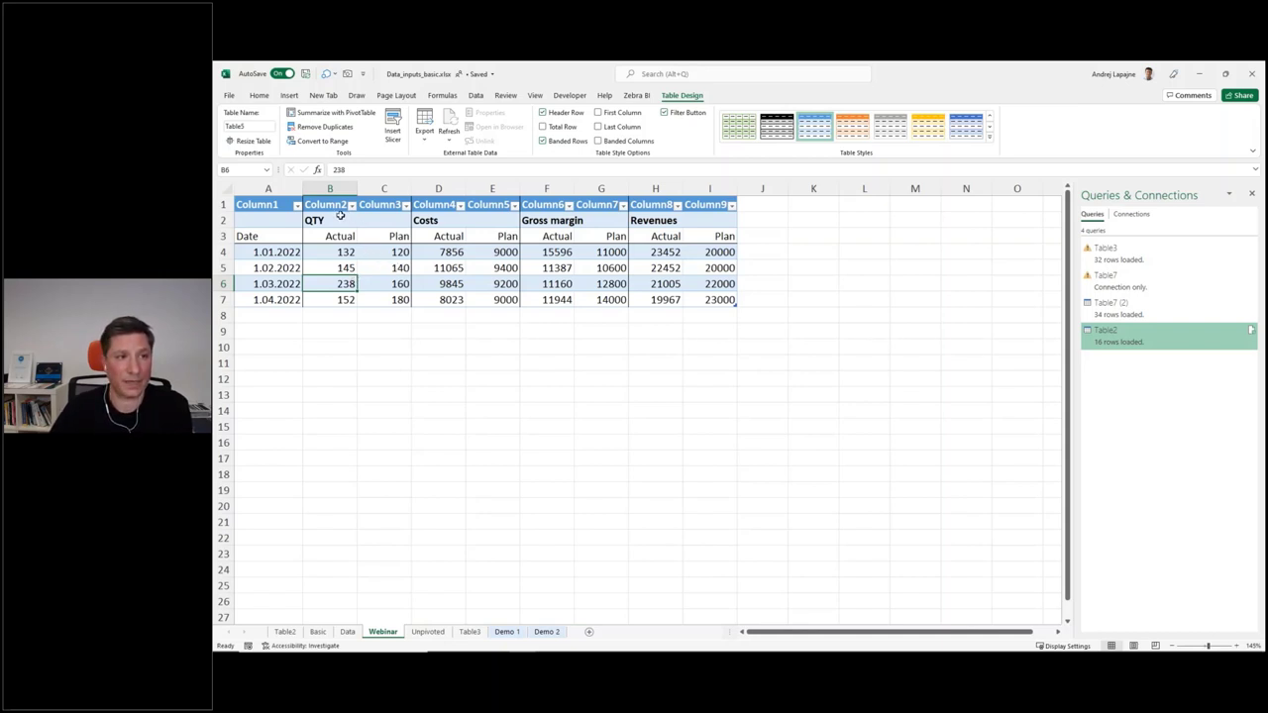
pyautogui.click(377, 236)
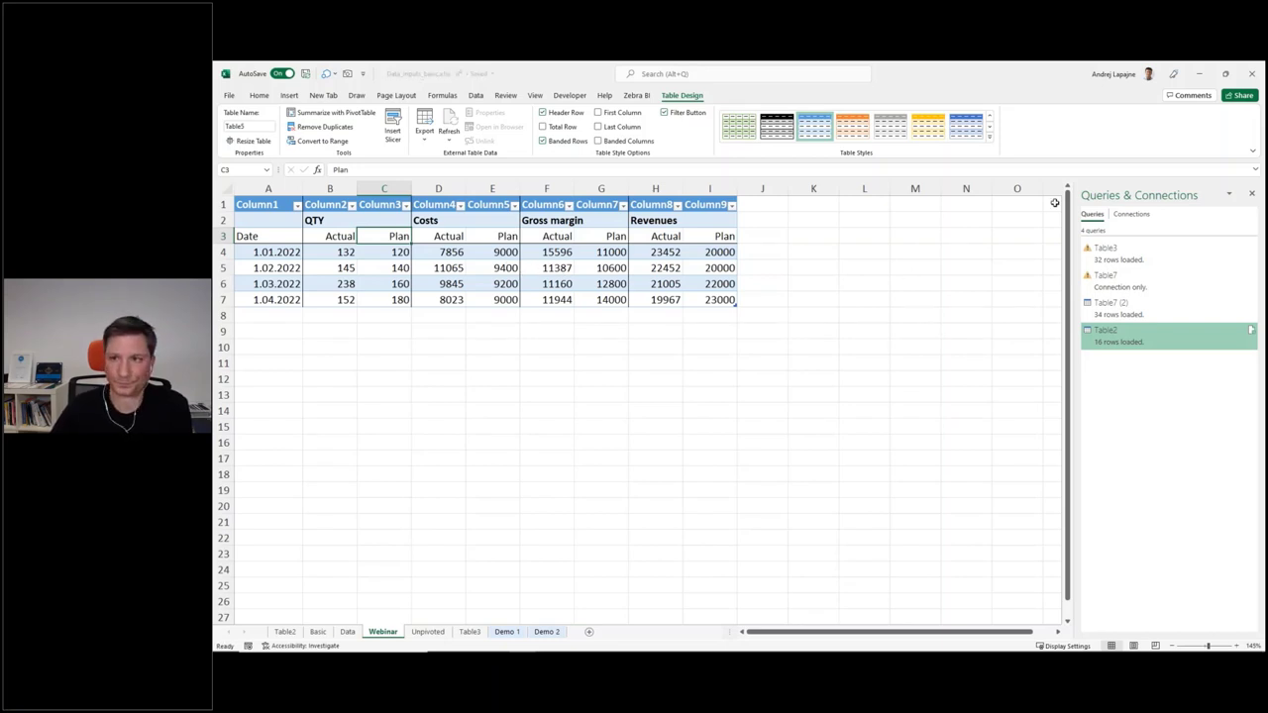
# - Close the workbook, switch to Power BI Desktop and collapse the KPI data table's field list
pyautogui.click(1250, 75)
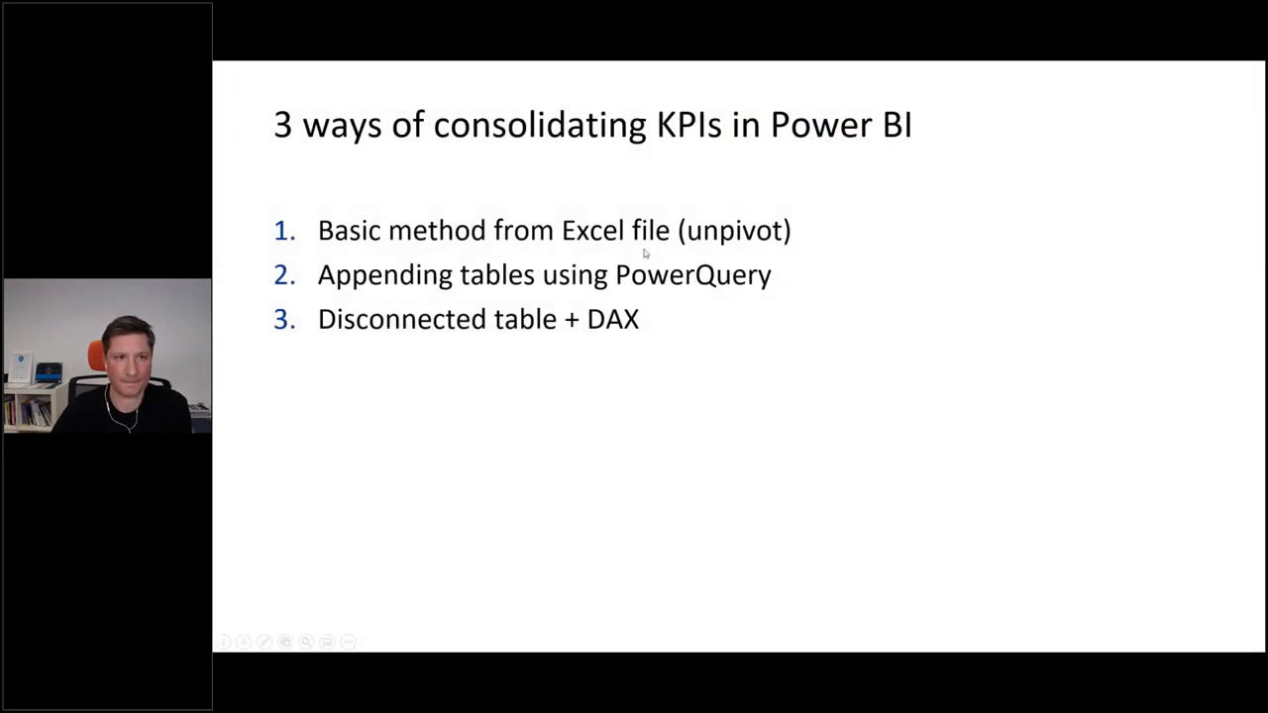
pyautogui.hotkey('alt', 'Tab')
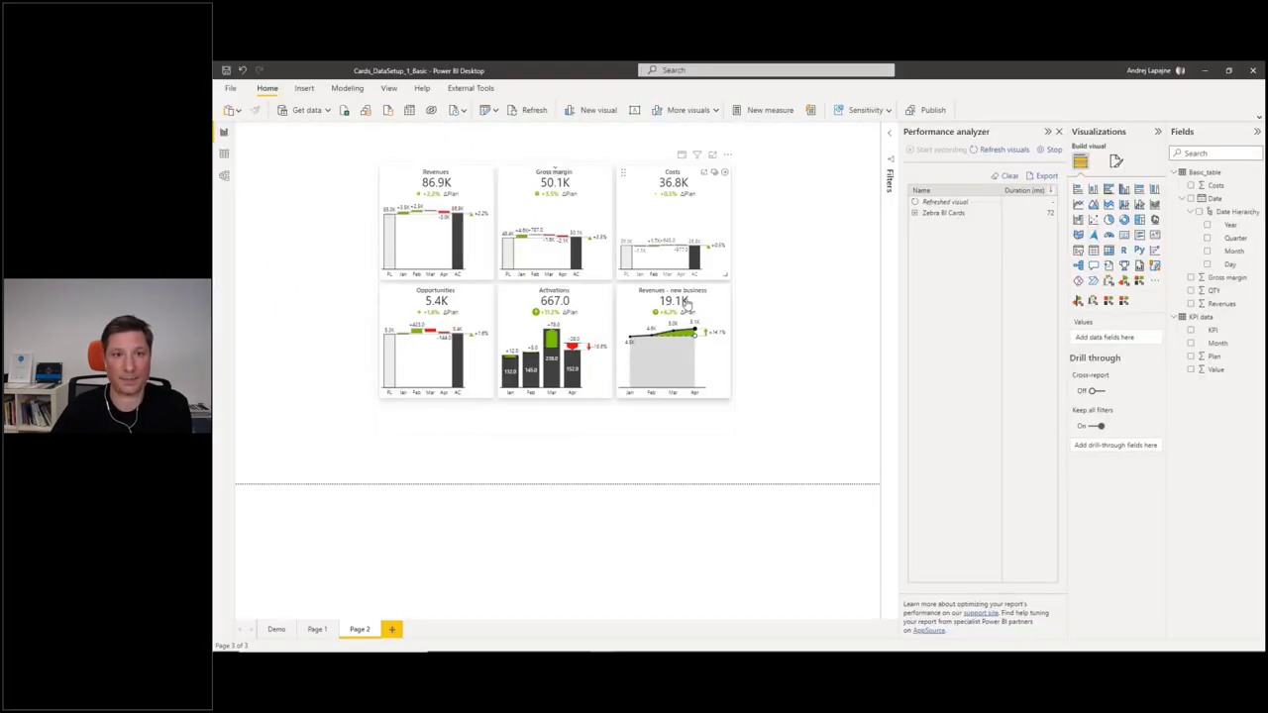
pyautogui.click(1178, 318)
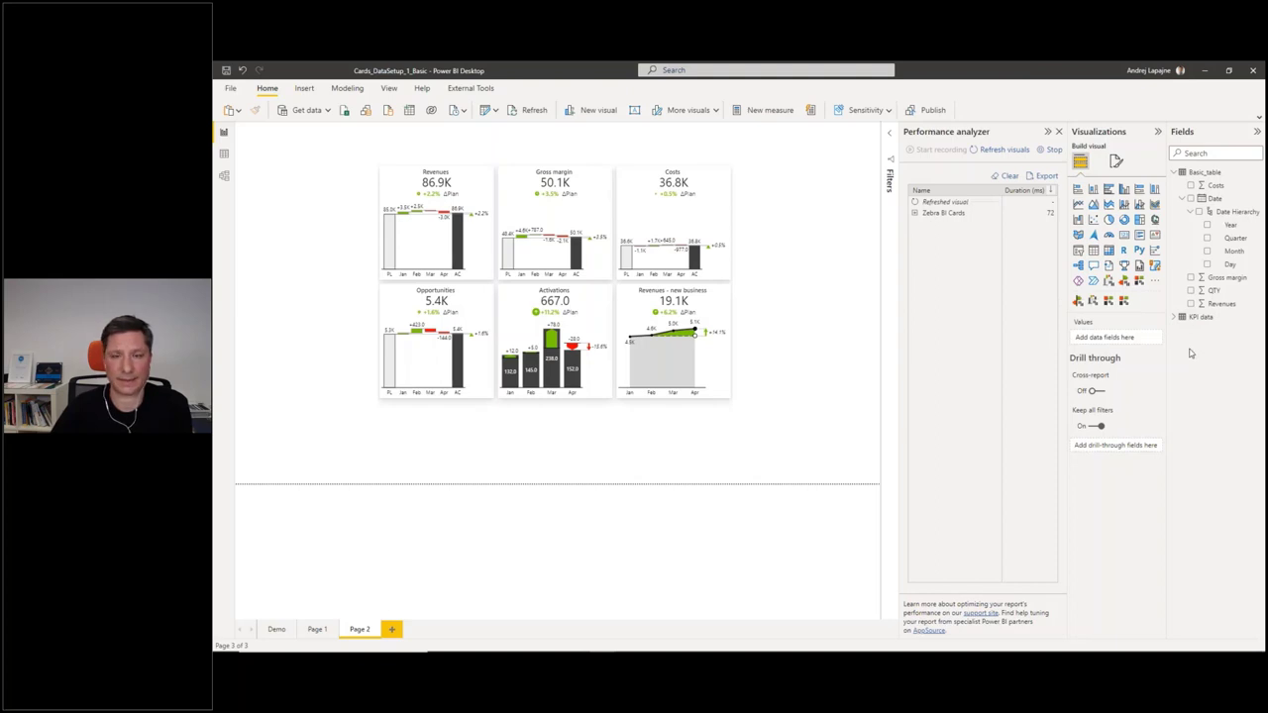
# - Reopen Data_inputs_basic.xlsx from the 35 Consolidate KPI Dashboard folder
pyautogui.hotkey('alt', 'Tab')
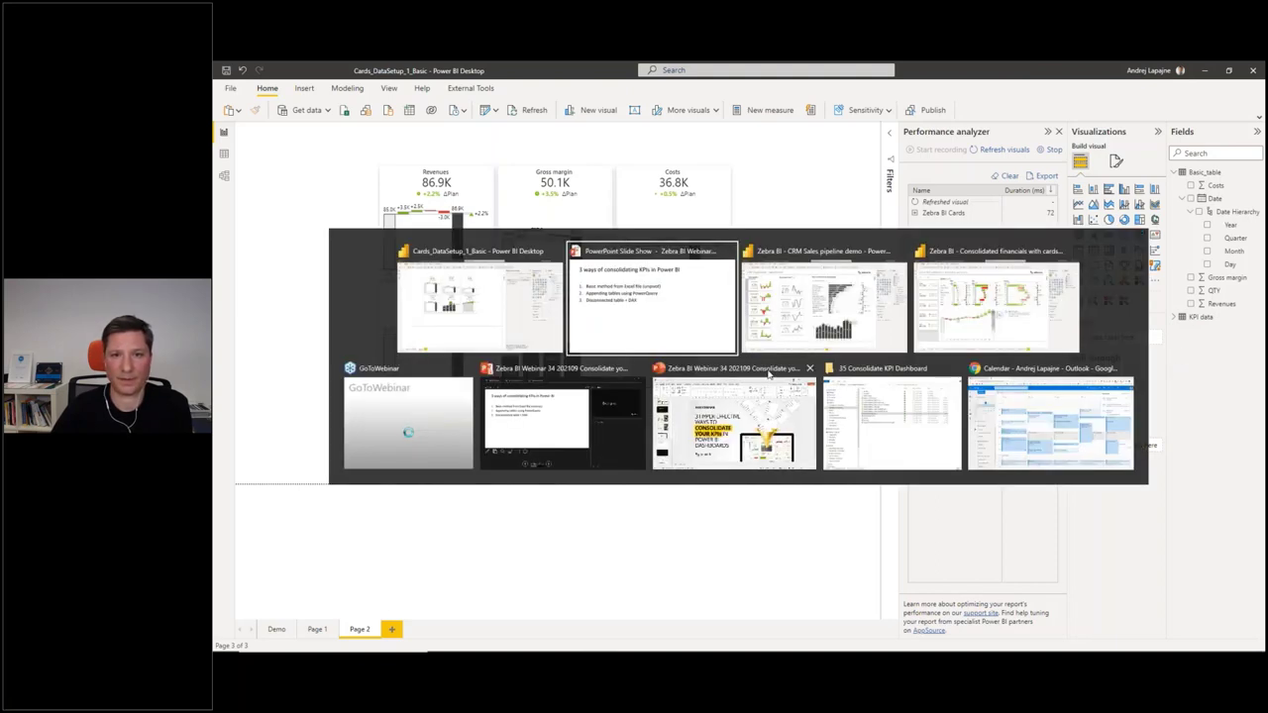
pyautogui.hotkey('alt', 'Tab')
pyautogui.hotkey('alt', 'Tab')
pyautogui.hotkey('alt', 'Tab')
pyautogui.hotkey('alt', 'Tab')
pyautogui.hotkey('alt', 'Tab')
pyautogui.hotkey('alt', 'Tab')
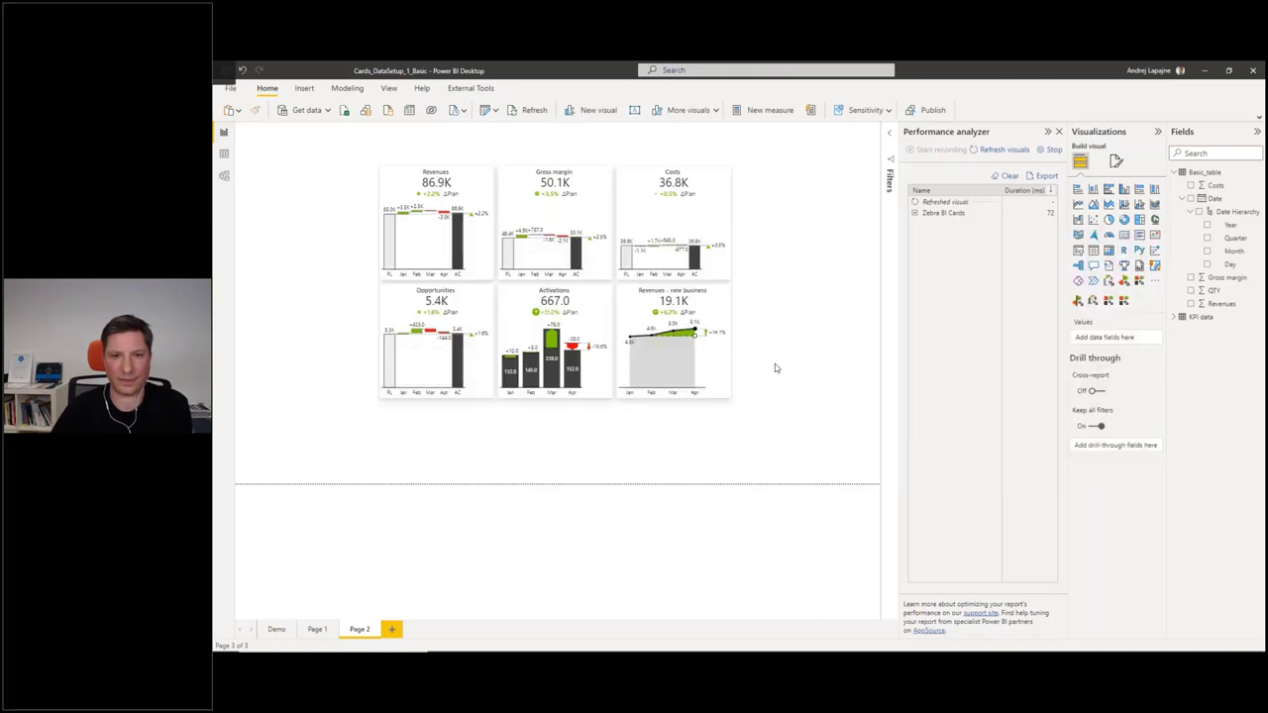
pyautogui.doubleClick(741, 295)
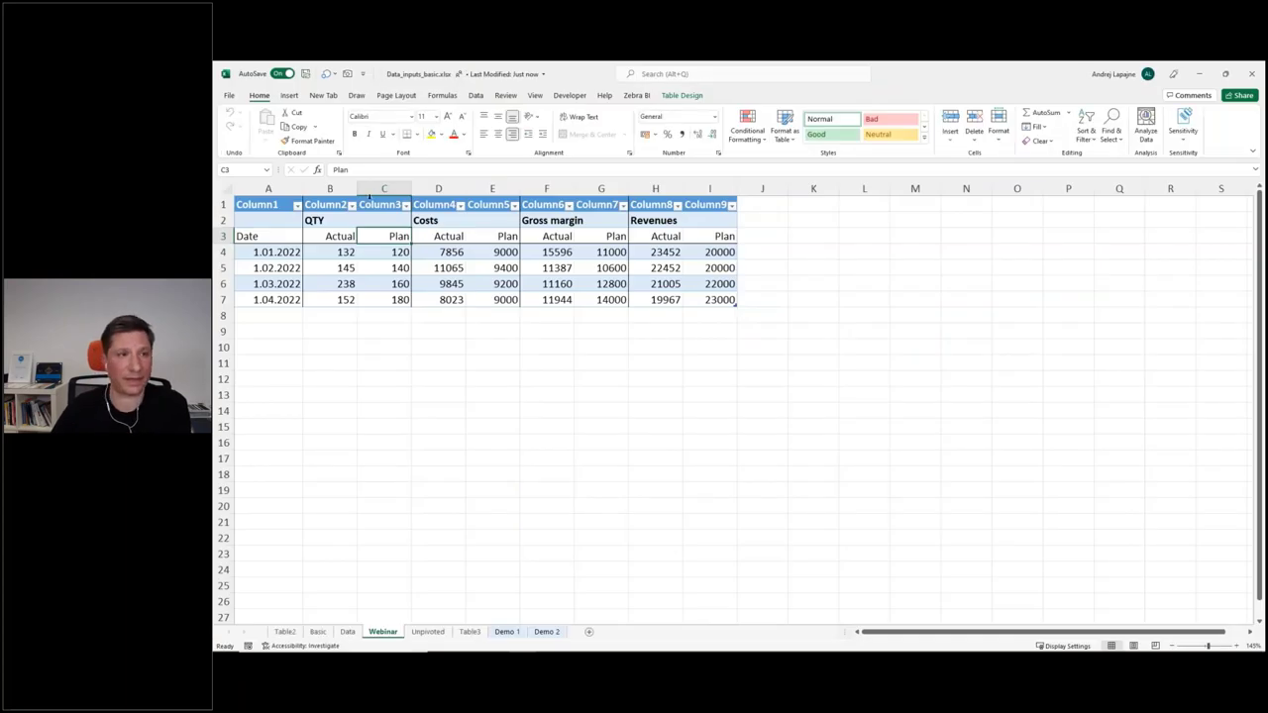
# - Rename the table on the Webinar sheet as Table_webinar and close the workbook
pyautogui.click(441, 222)
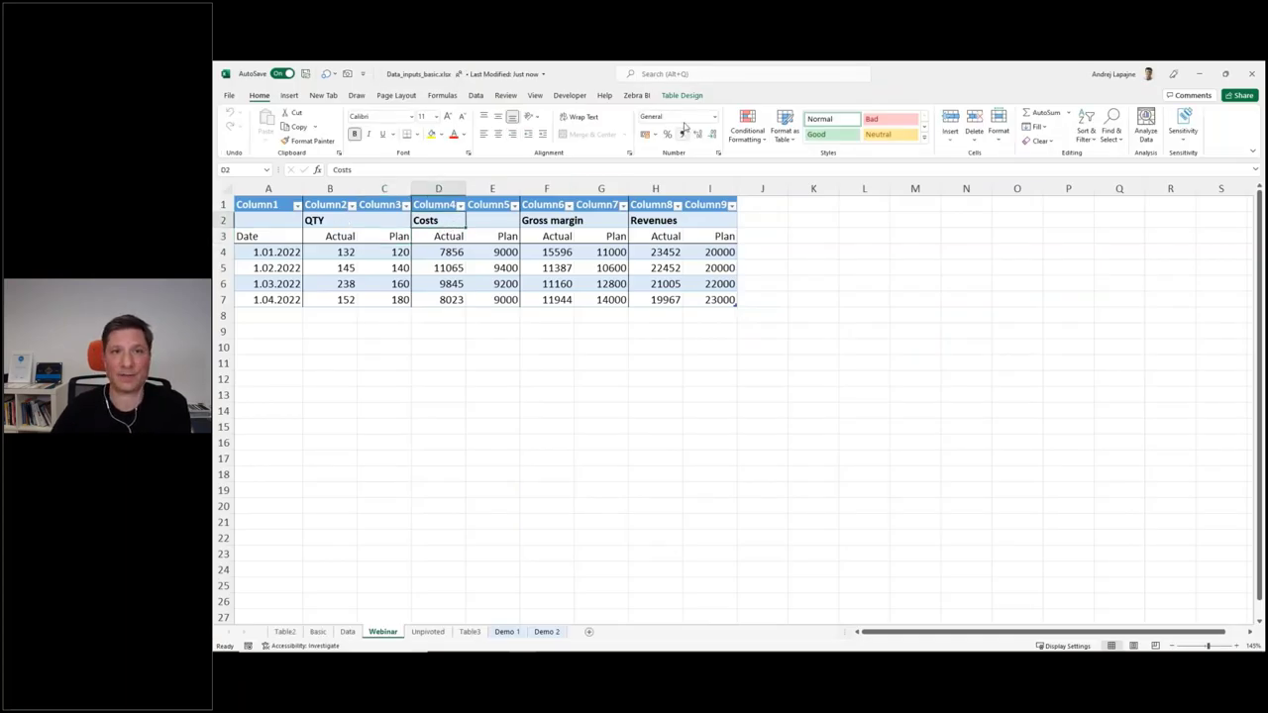
pyautogui.click(680, 96)
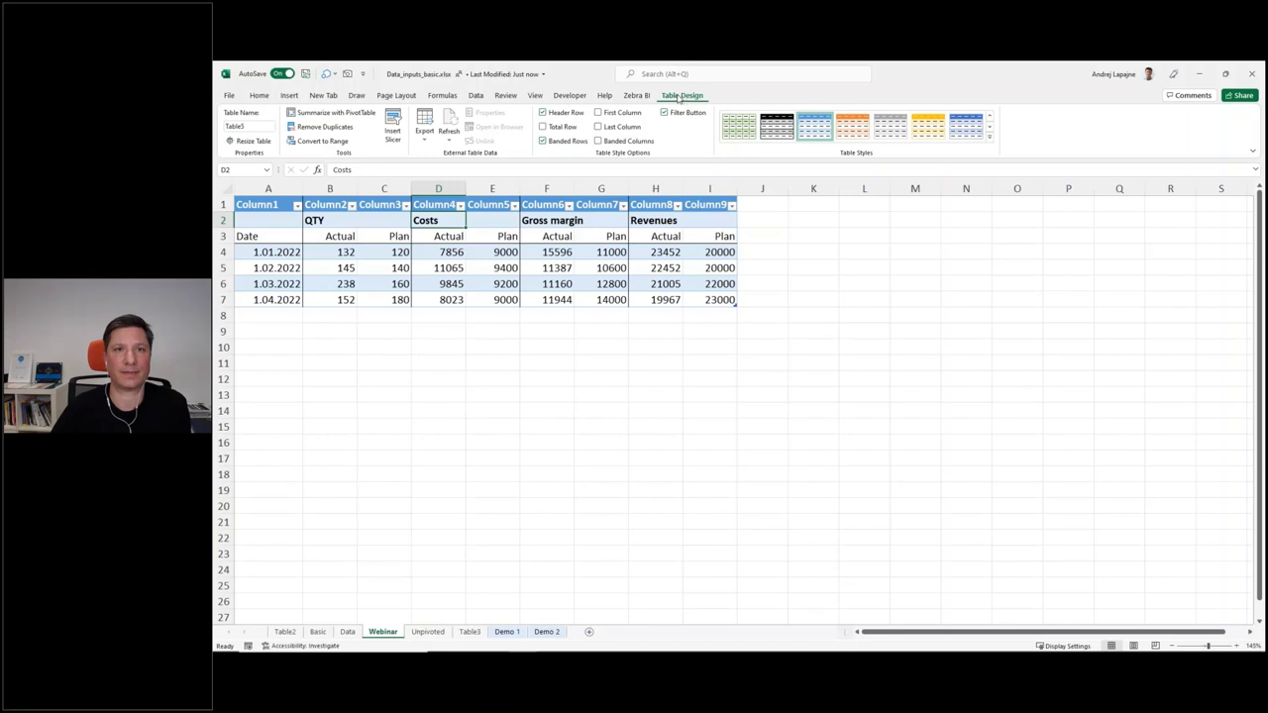
pyautogui.click(249, 126)
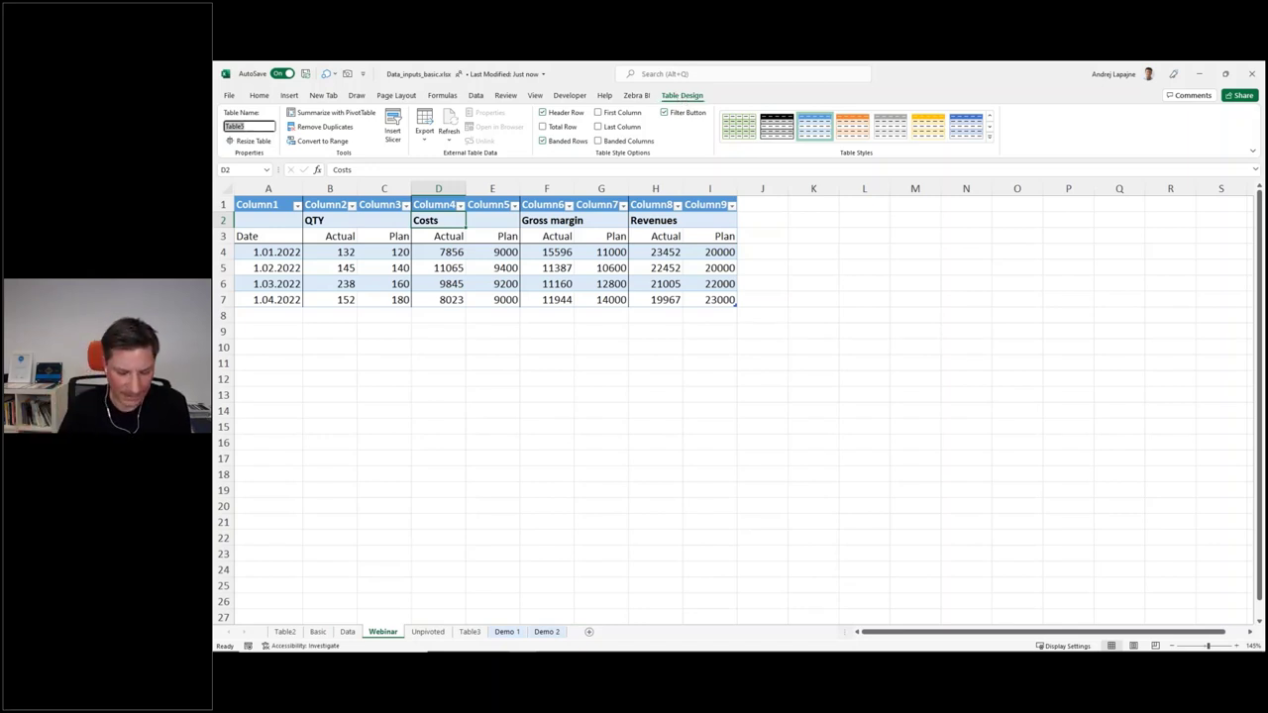
pyautogui.write('Table')
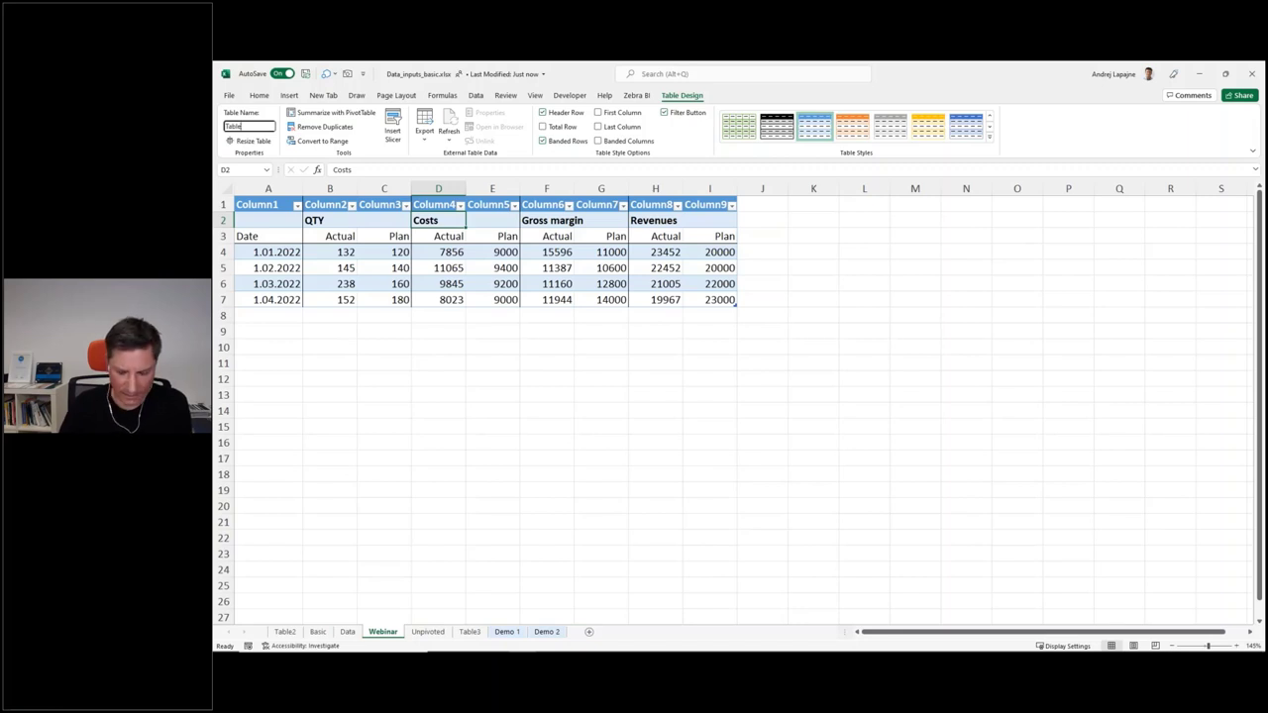
pyautogui.write('_web')
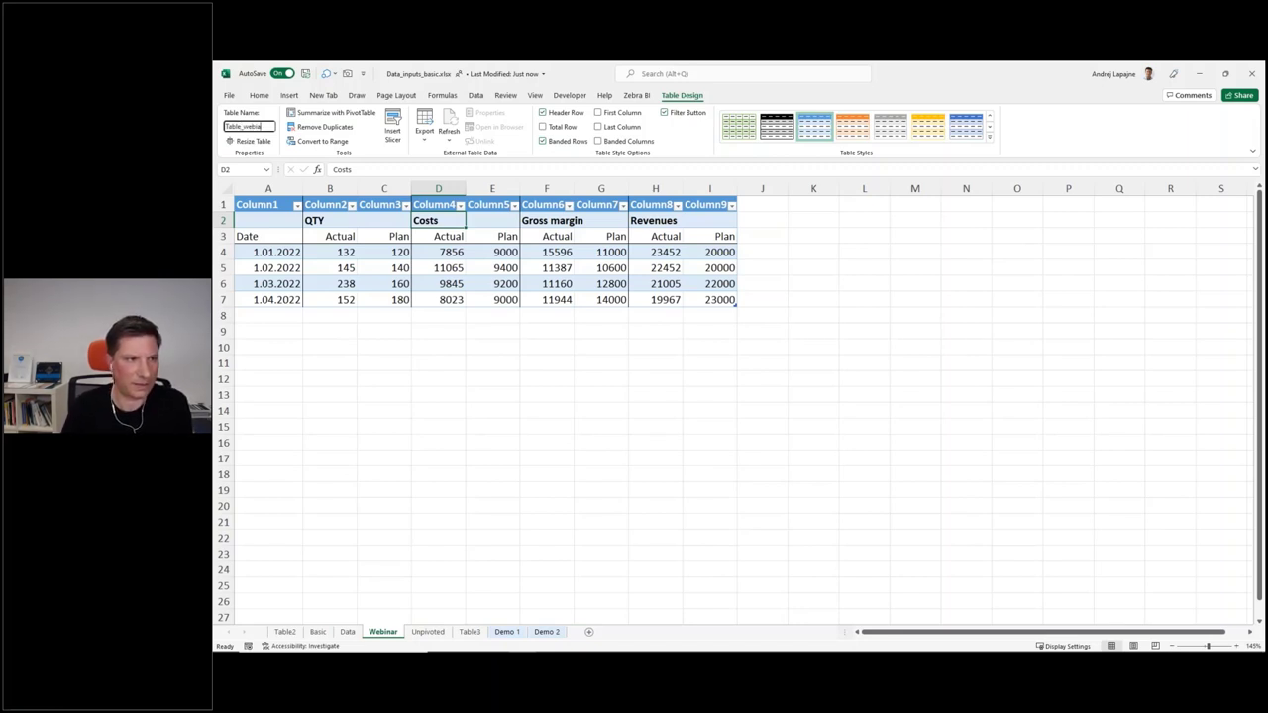
pyautogui.write('inar')
pyautogui.press('Return')
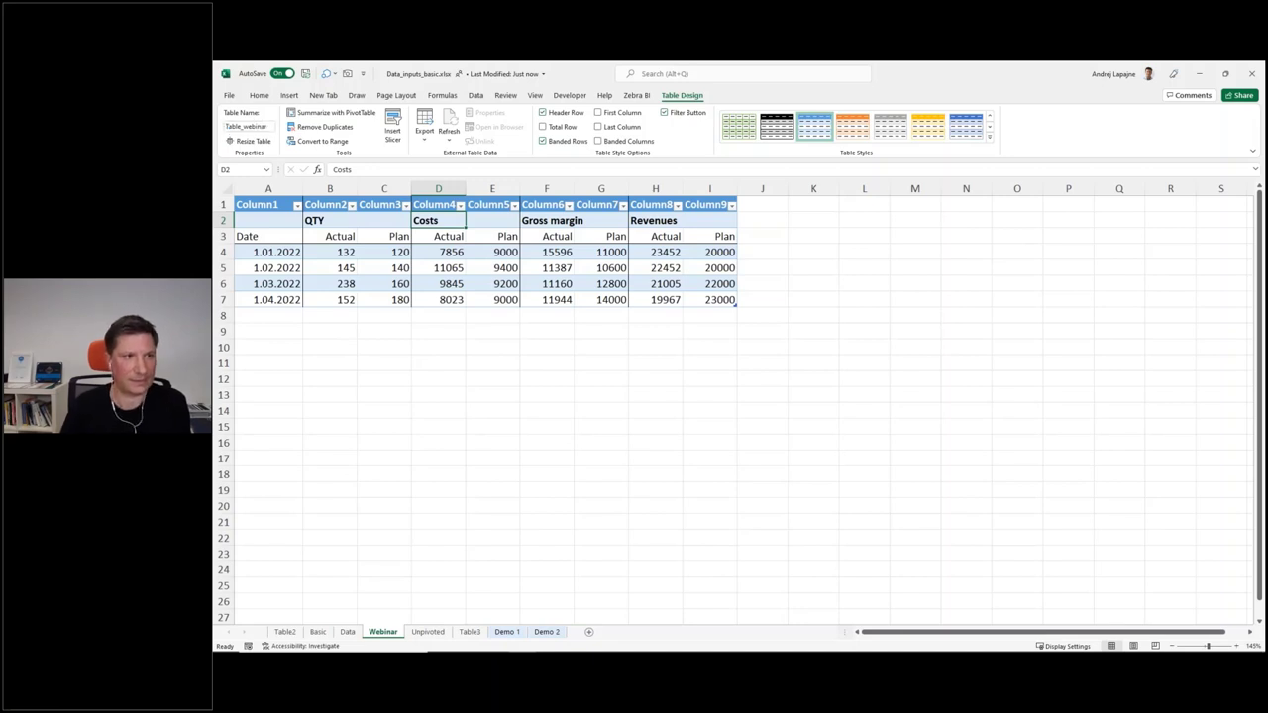
pyautogui.click(571, 271)
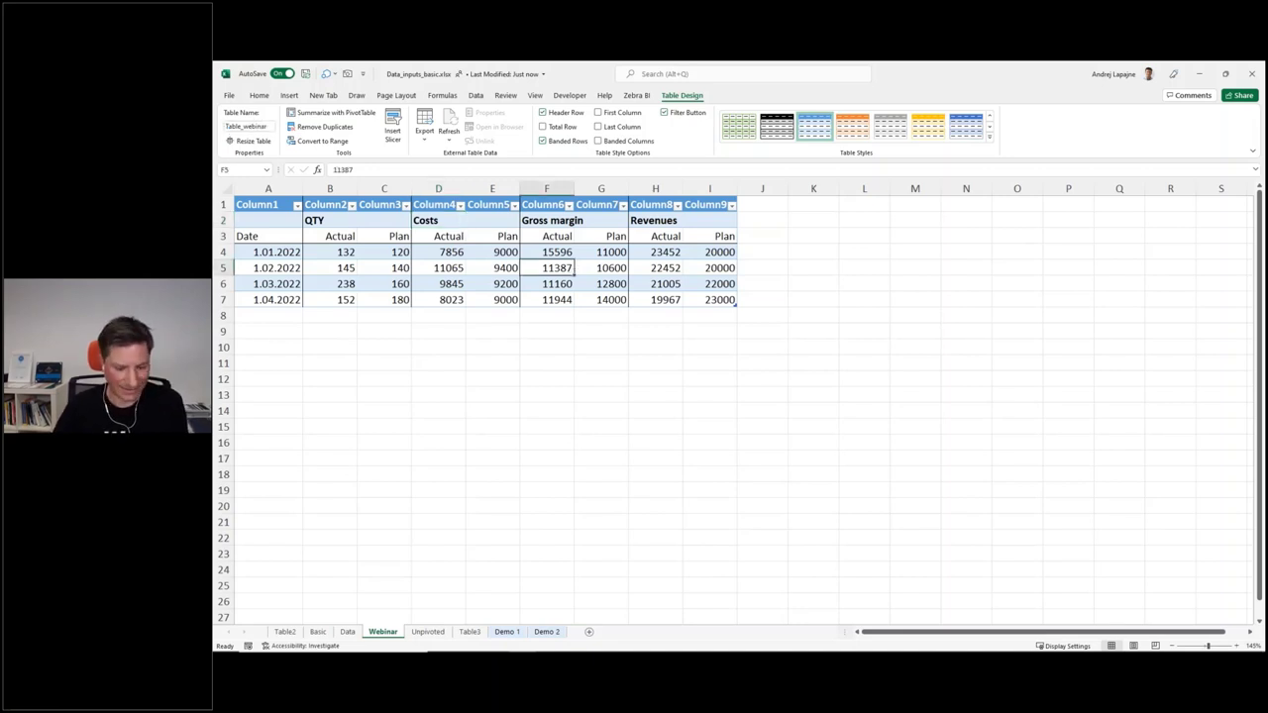
pyautogui.click(1256, 72)
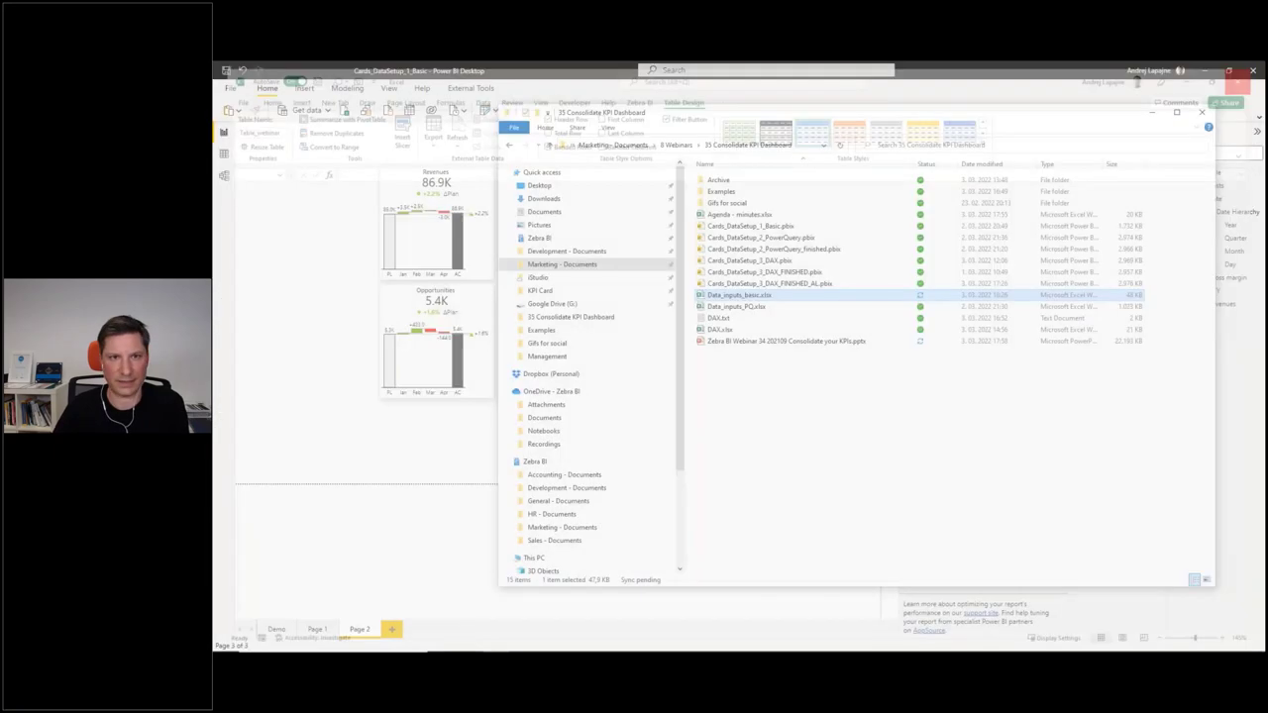
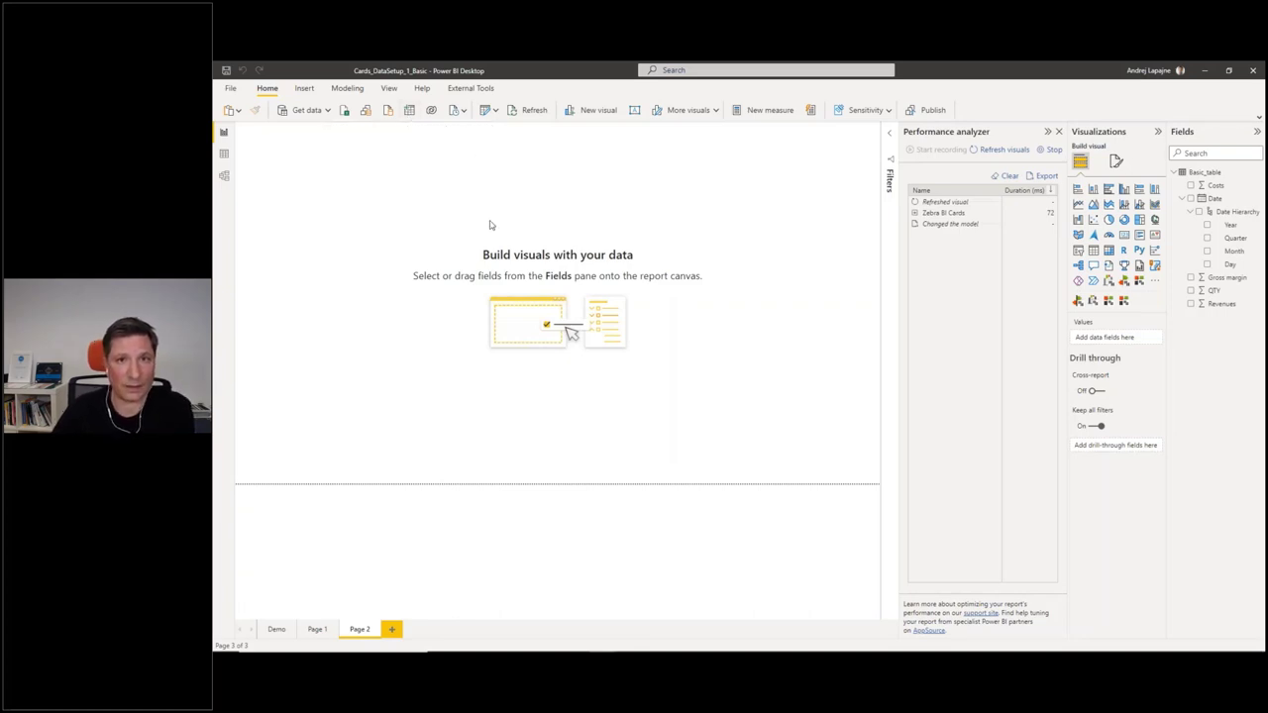
# - Review the rows of Basic_table in the data view and return to the report view
pyautogui.click(224, 155)
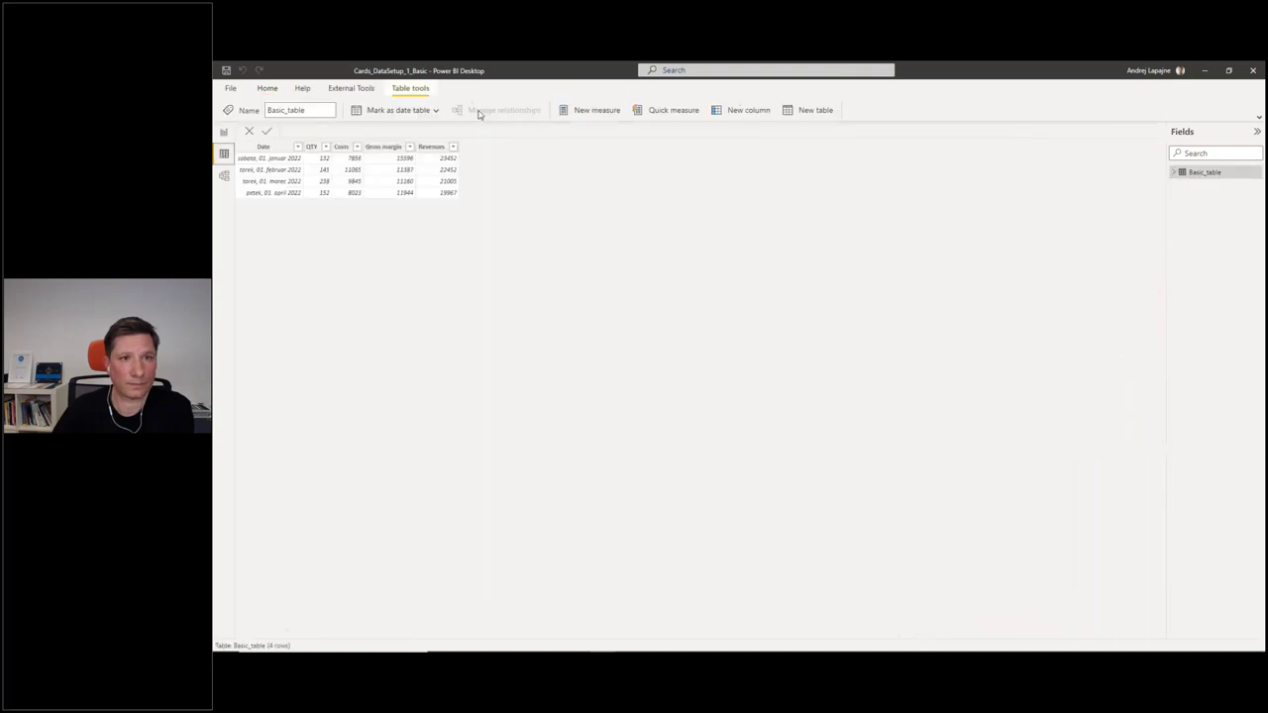
pyautogui.click(223, 132)
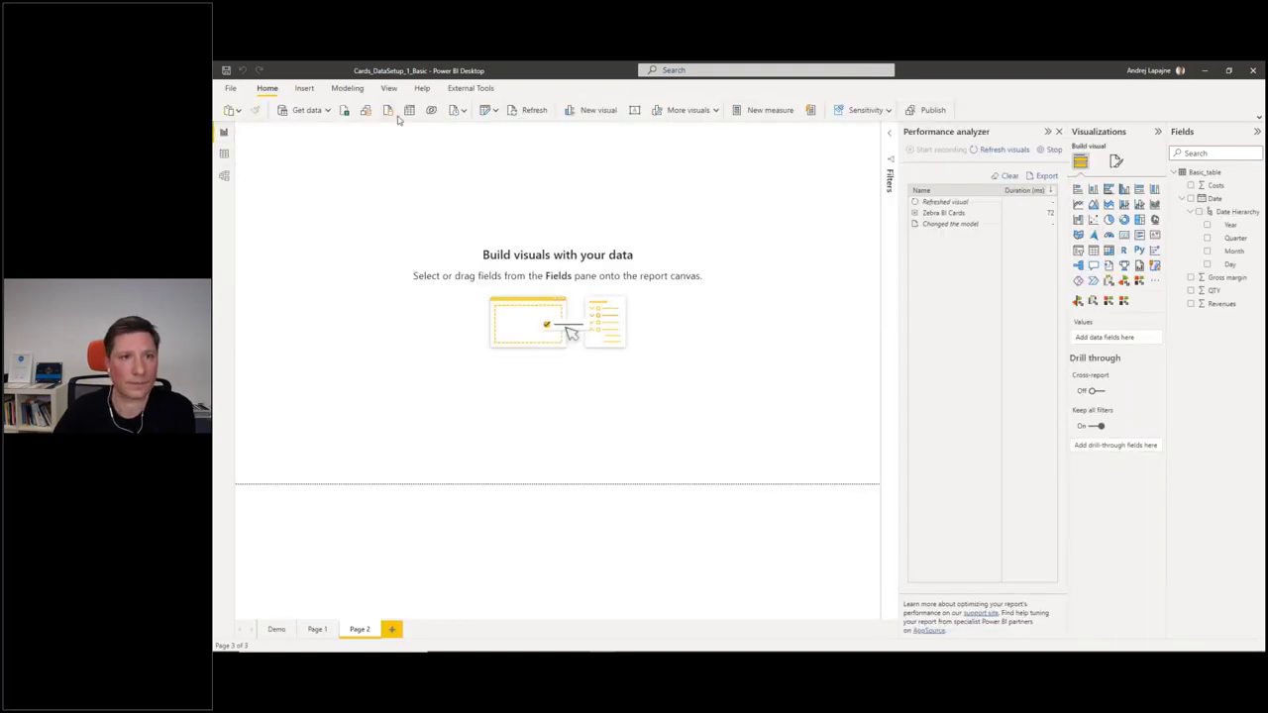
# - Import Table_webinar from the Excel workbook Data_inputs_basic.xlsx and load it into the Power BI model
pyautogui.click(485, 110)
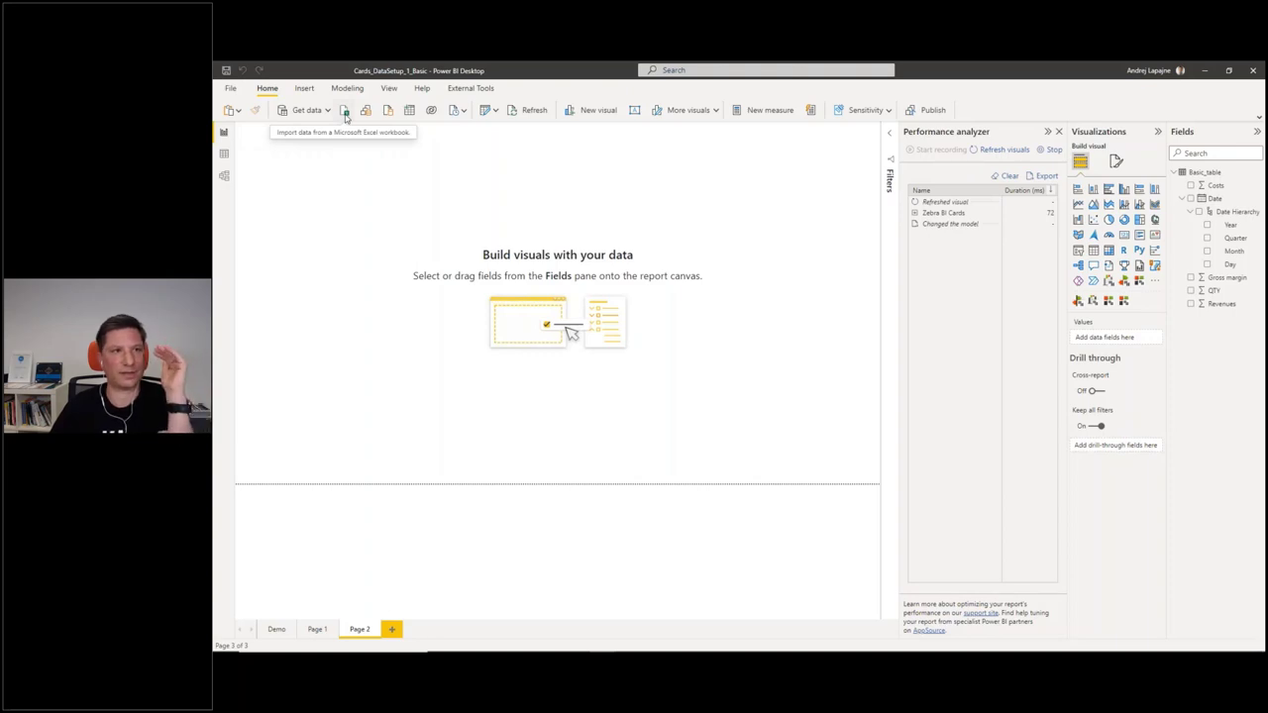
pyautogui.click(346, 113)
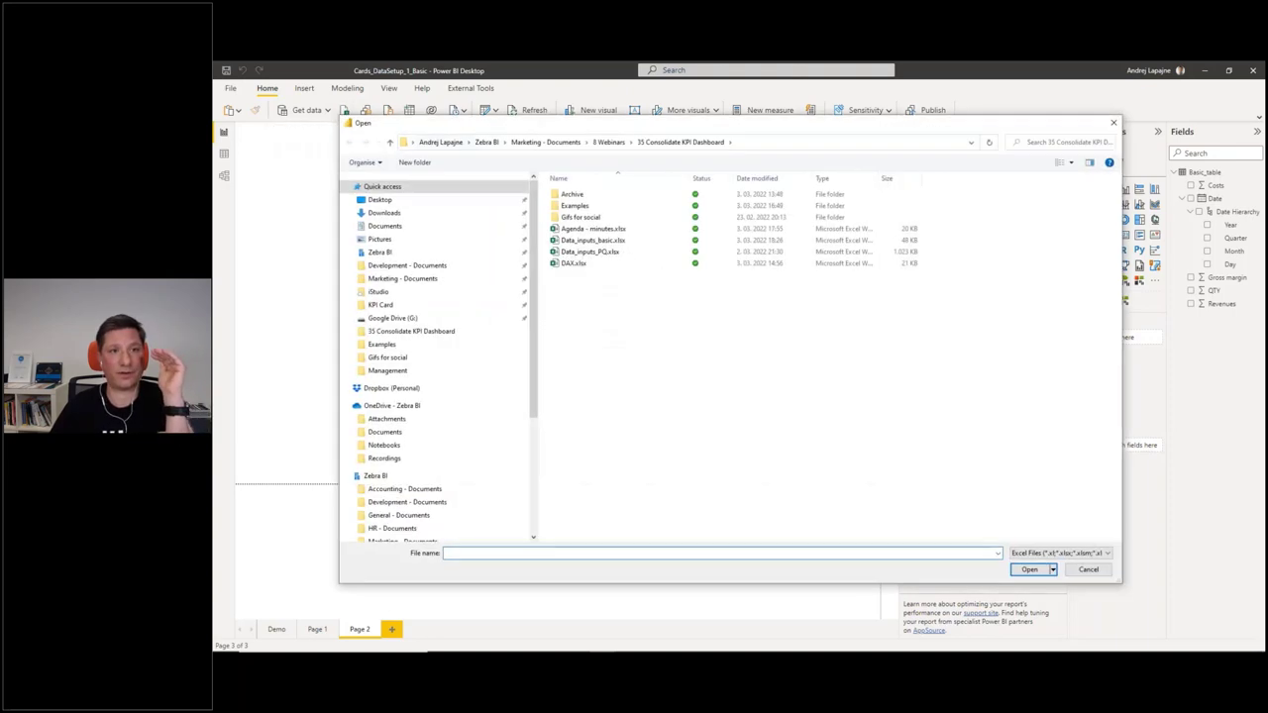
pyautogui.moveTo(560, 130)
pyautogui.mouseDown()
pyautogui.moveTo(505, 175)
pyautogui.moveTo(548, 141)
pyautogui.moveTo(554, 150)
pyautogui.mouseUp()
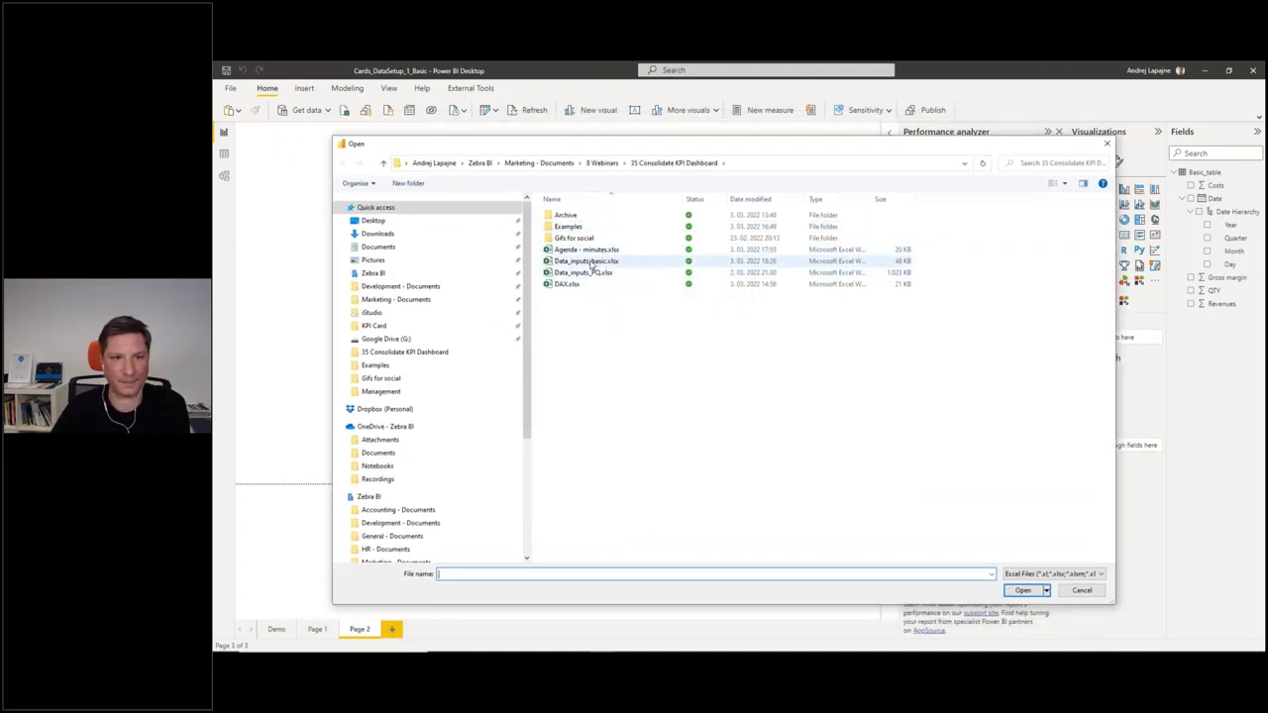
pyautogui.doubleClick(591, 261)
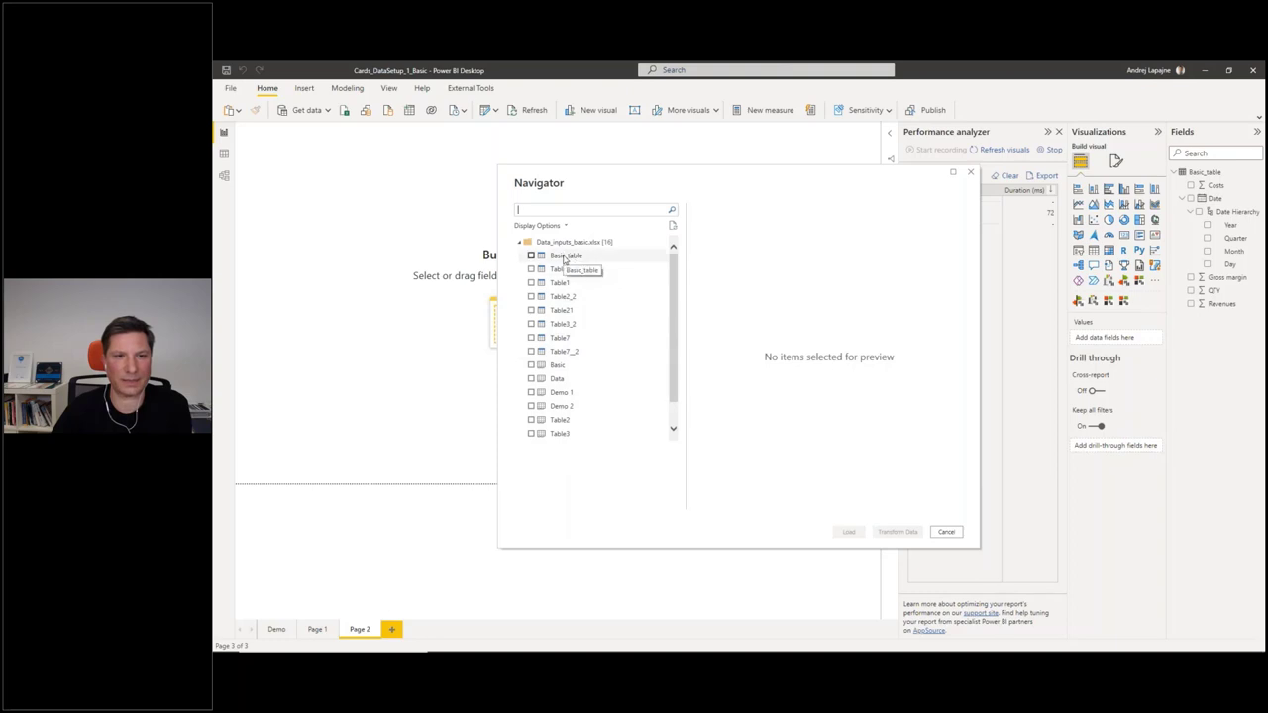
pyautogui.click(565, 270)
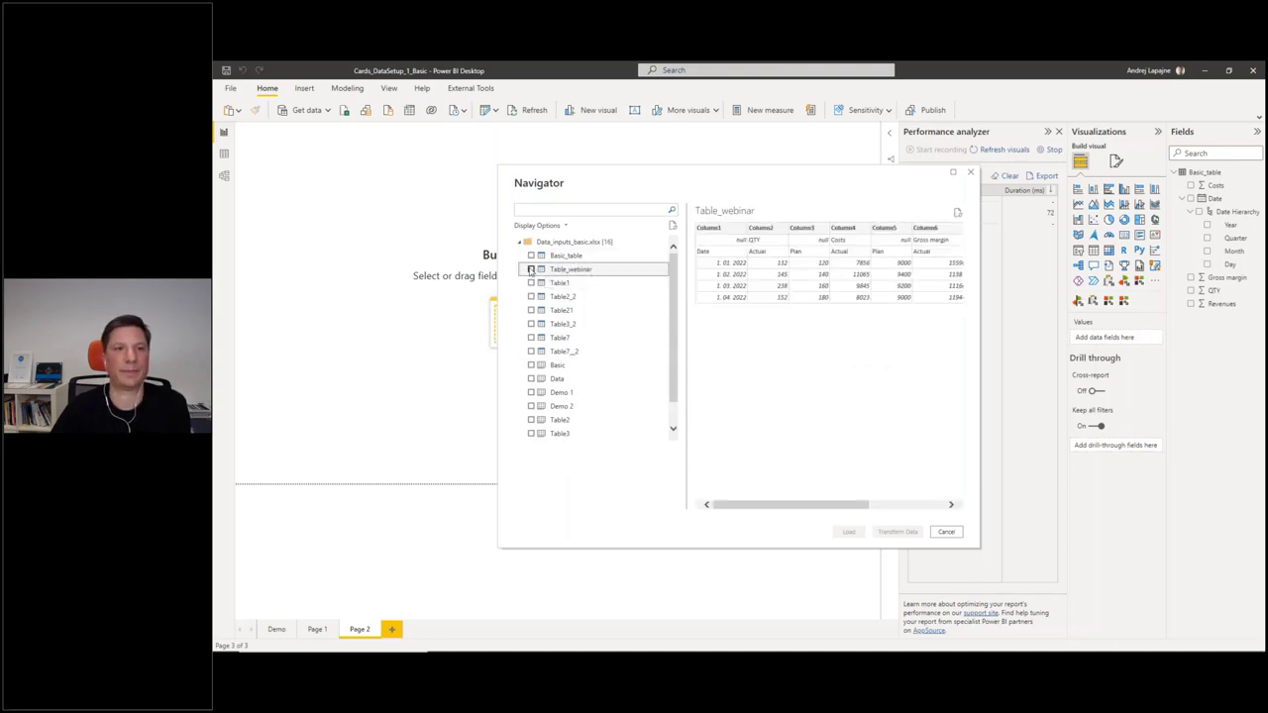
pyautogui.click(530, 269)
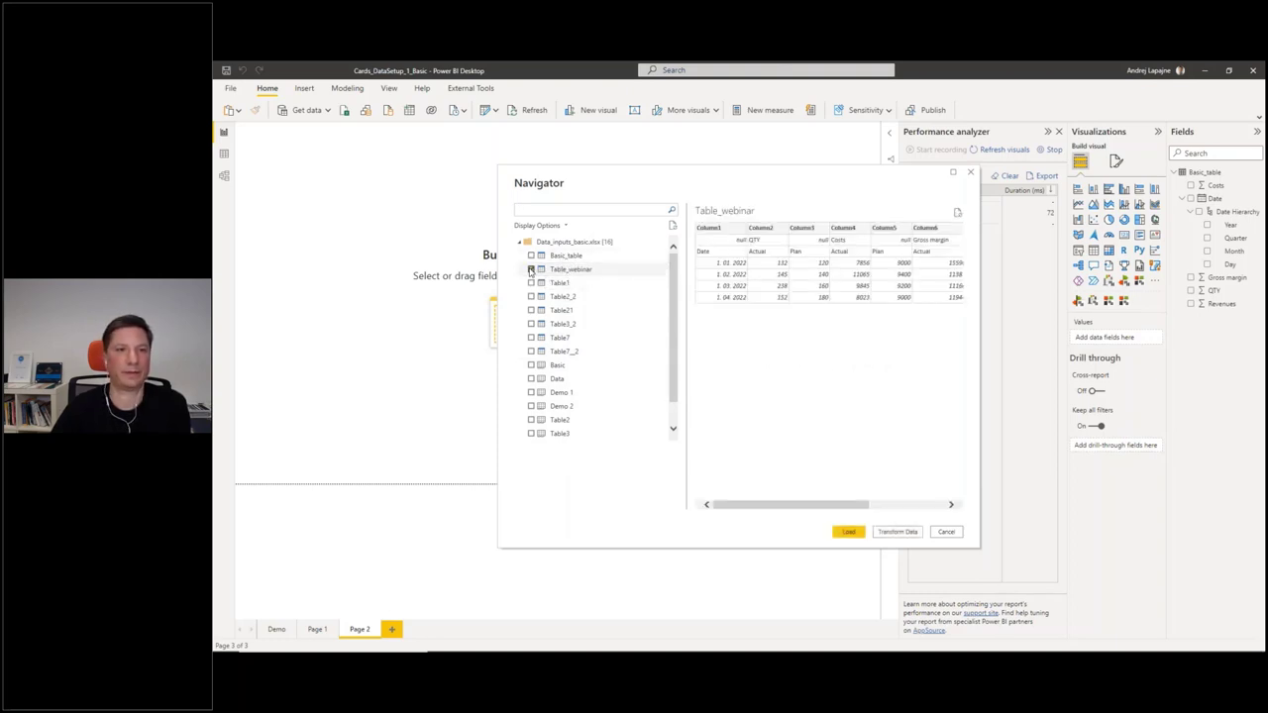
pyautogui.click(840, 533)
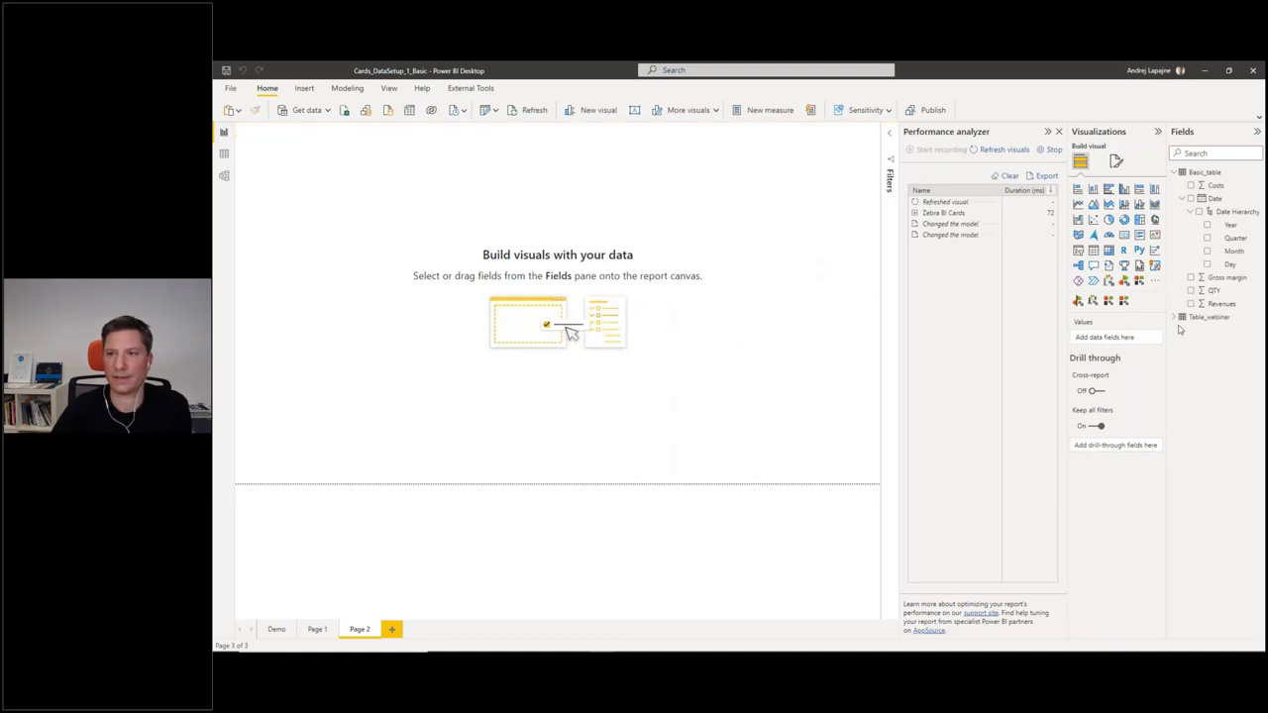
# - Expand Table_webinar's fields and open its query in the Power Query Editor
pyautogui.click(1175, 317)
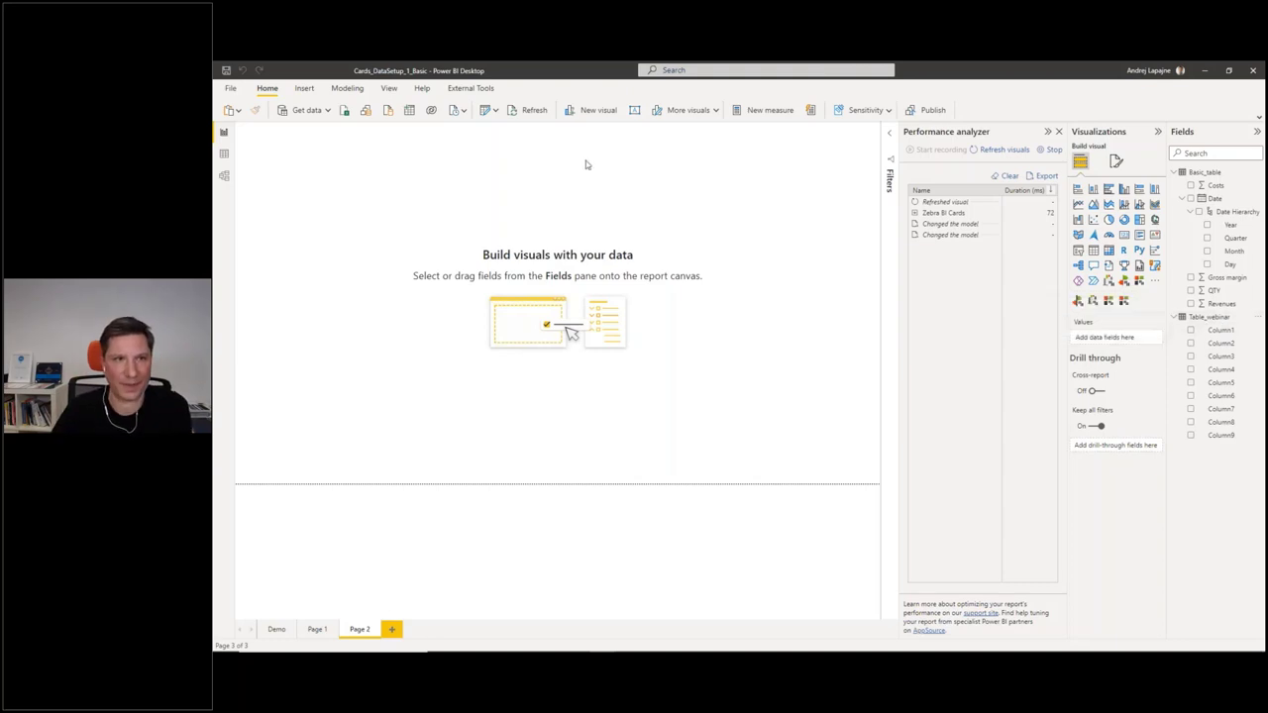
pyautogui.click(485, 110)
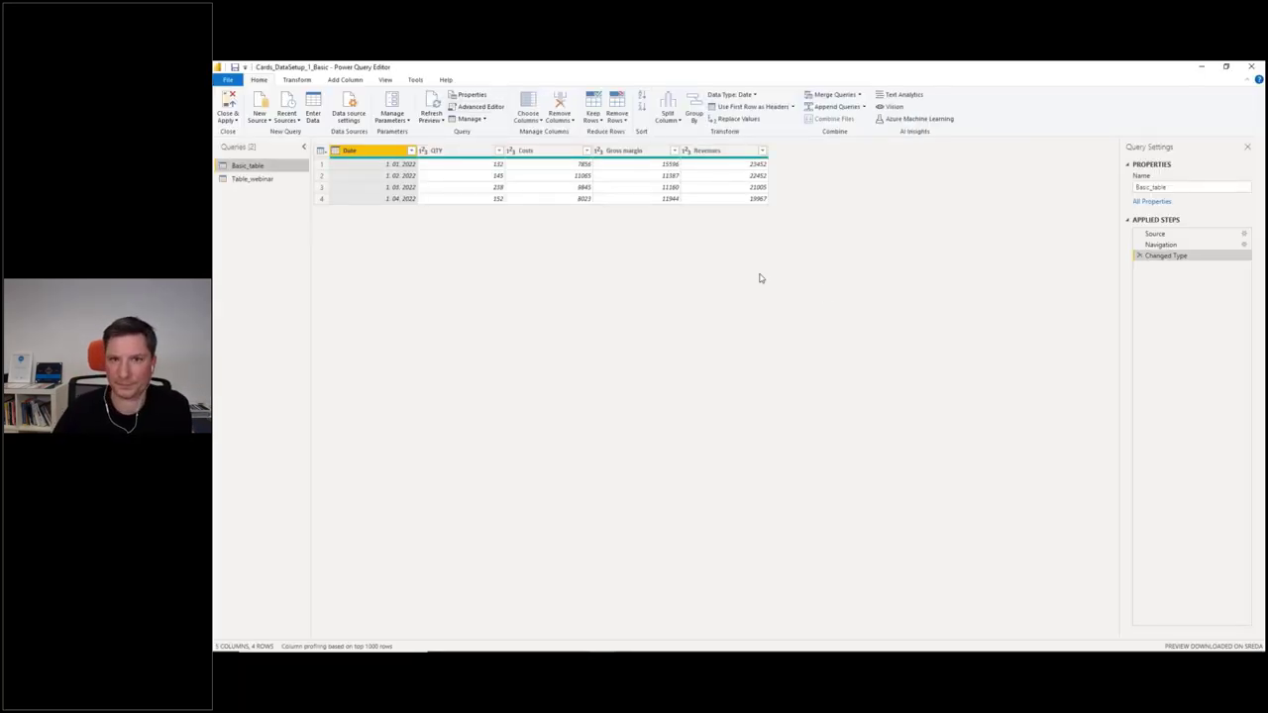
pyautogui.click(252, 180)
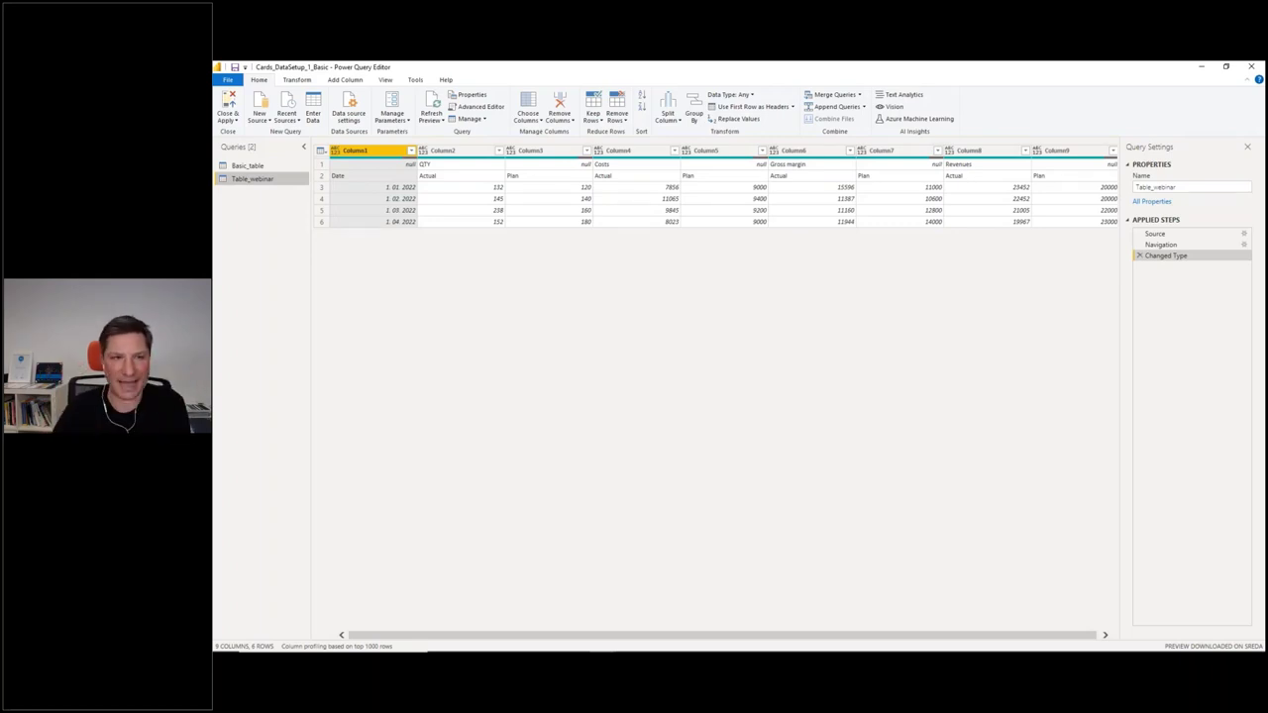
# - Examine Table_webinar's first two rows, comparing the QTY cell, the empty cell beside it and the Actual and Plan labels
pyautogui.click(452, 166)
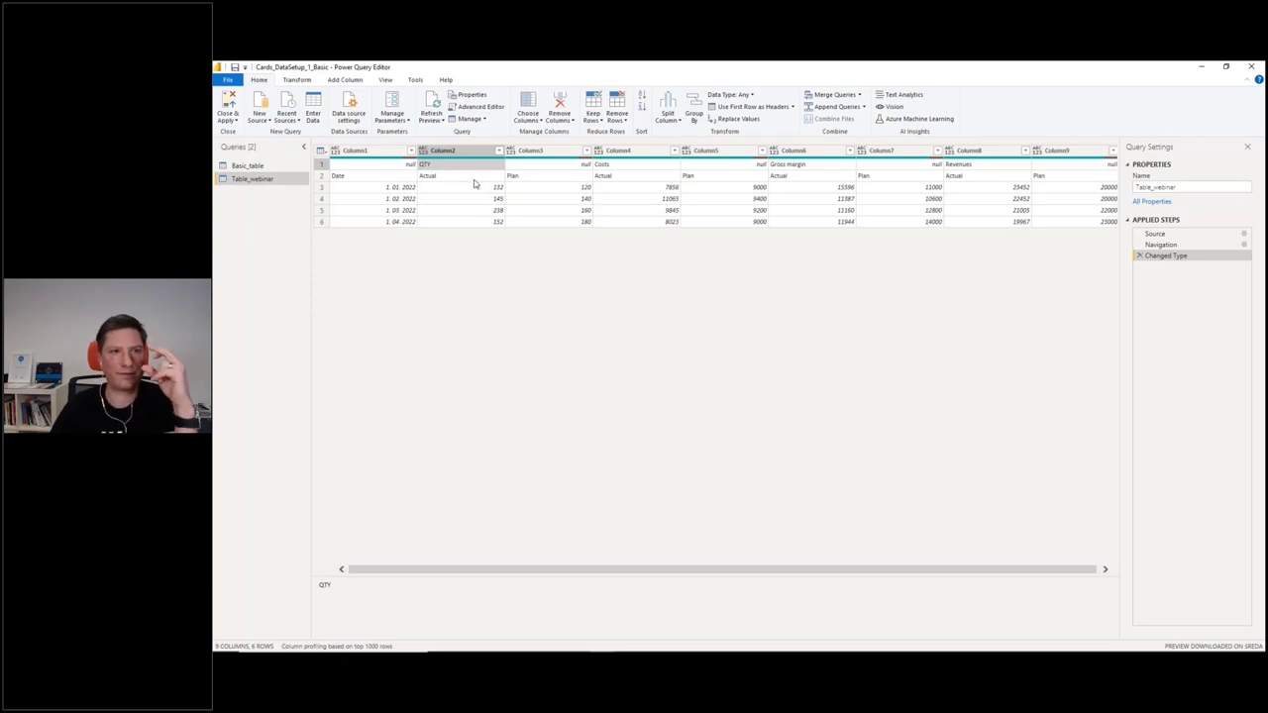
pyautogui.press('Down')
pyautogui.press('Right')
pyautogui.press('Right')
pyautogui.click(441, 166)
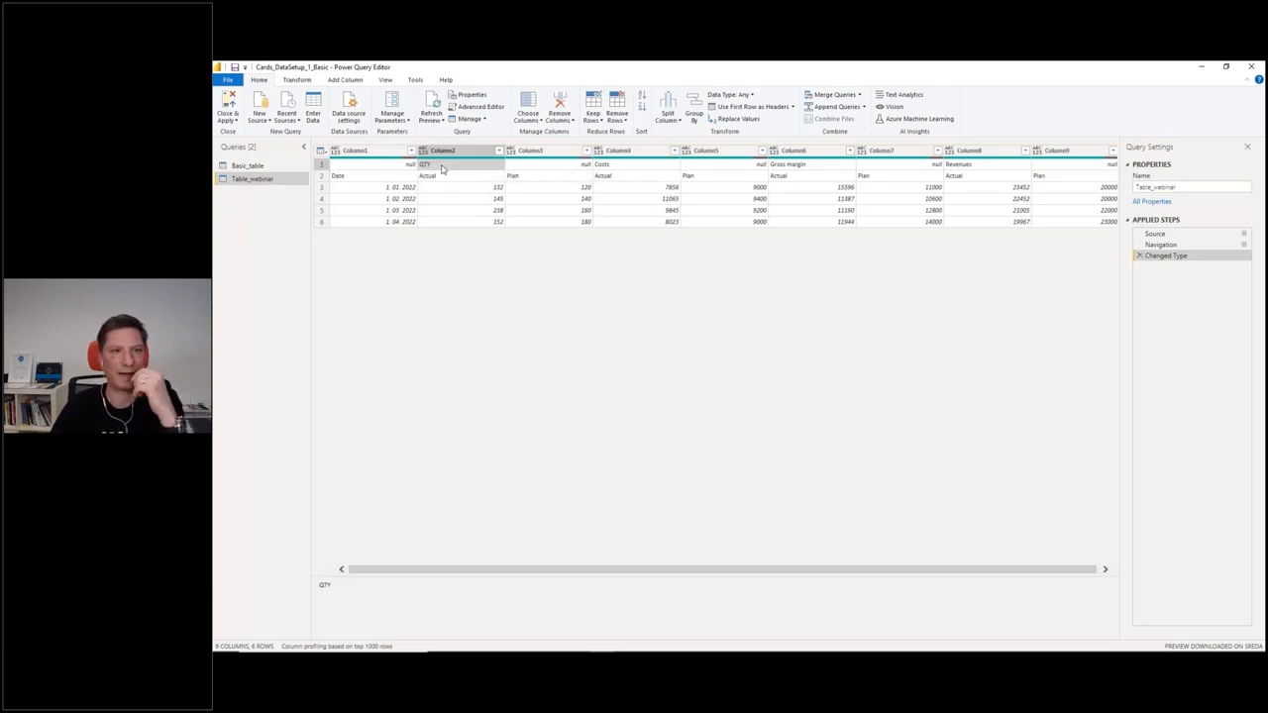
pyautogui.click(542, 163)
pyautogui.click(433, 166)
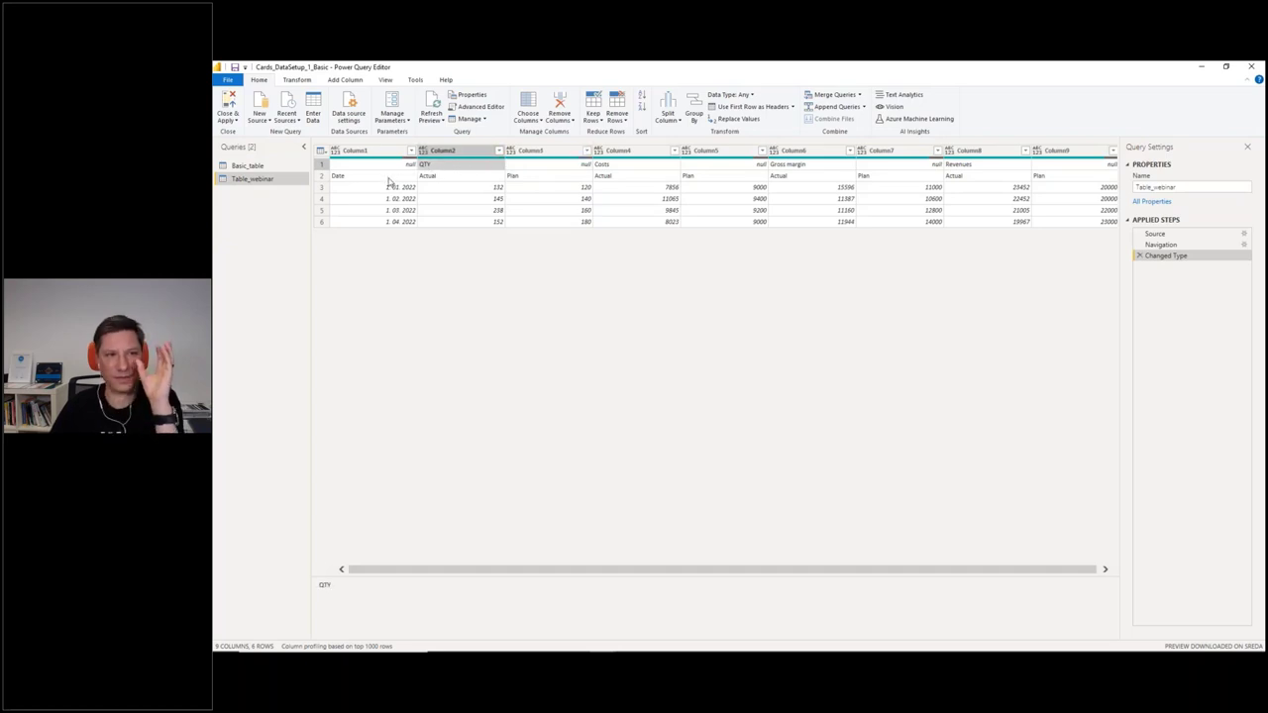
# - Transpose the Table_webinar query so that the KPI names and Actual/Plan labels run down the first two columns
pyautogui.click(296, 80)
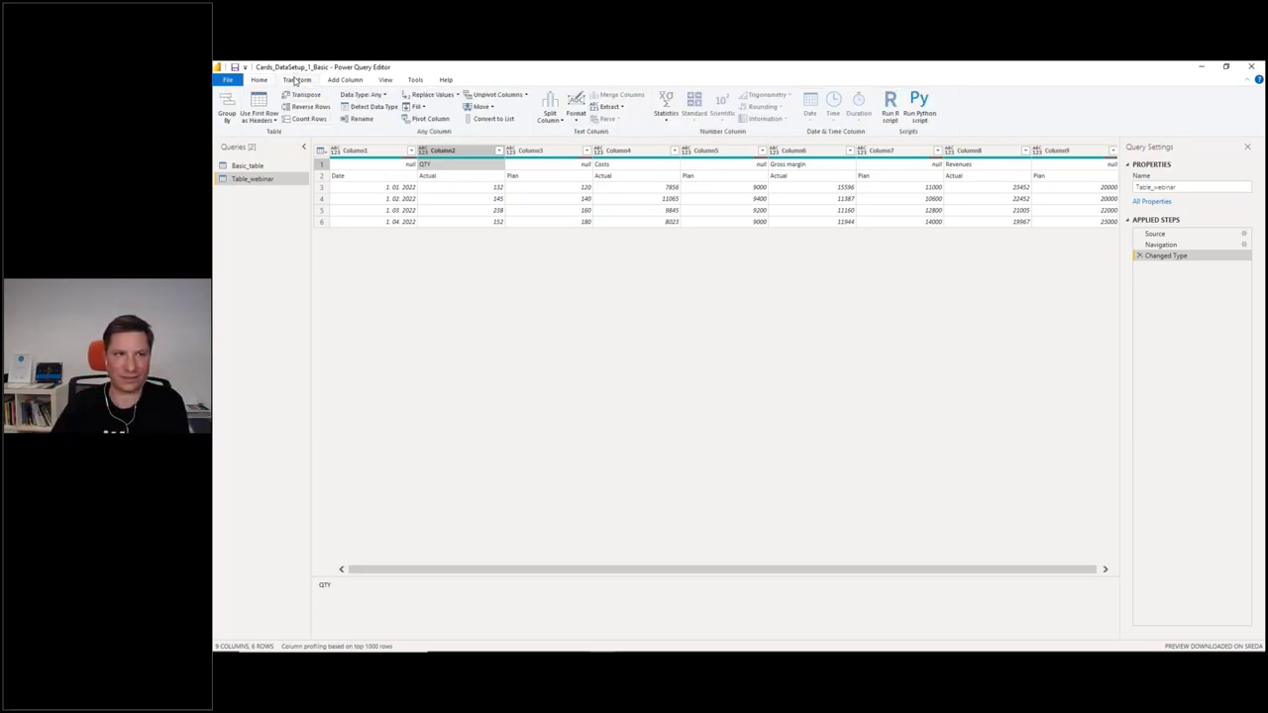
pyautogui.click(252, 66)
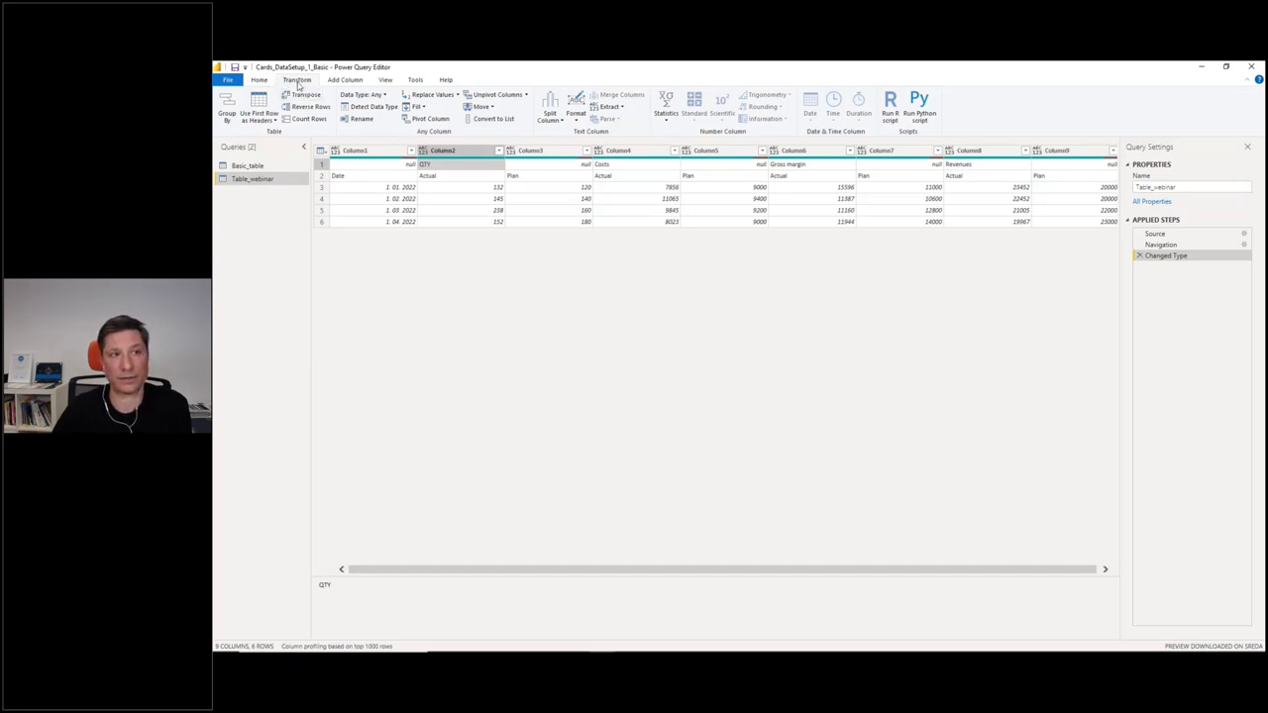
pyautogui.click(303, 95)
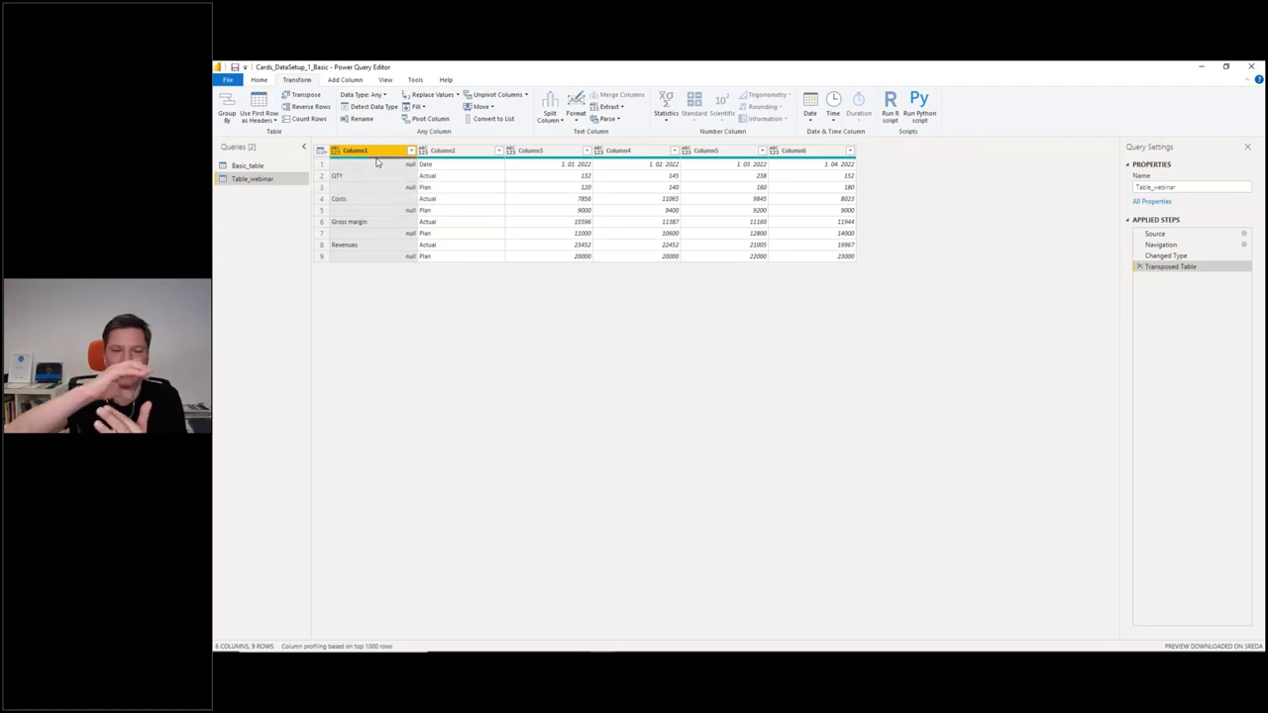
# - Fill Column1 down so each KPI name also covers the empty Plan row beneath it
pyautogui.moveTo(377, 162)
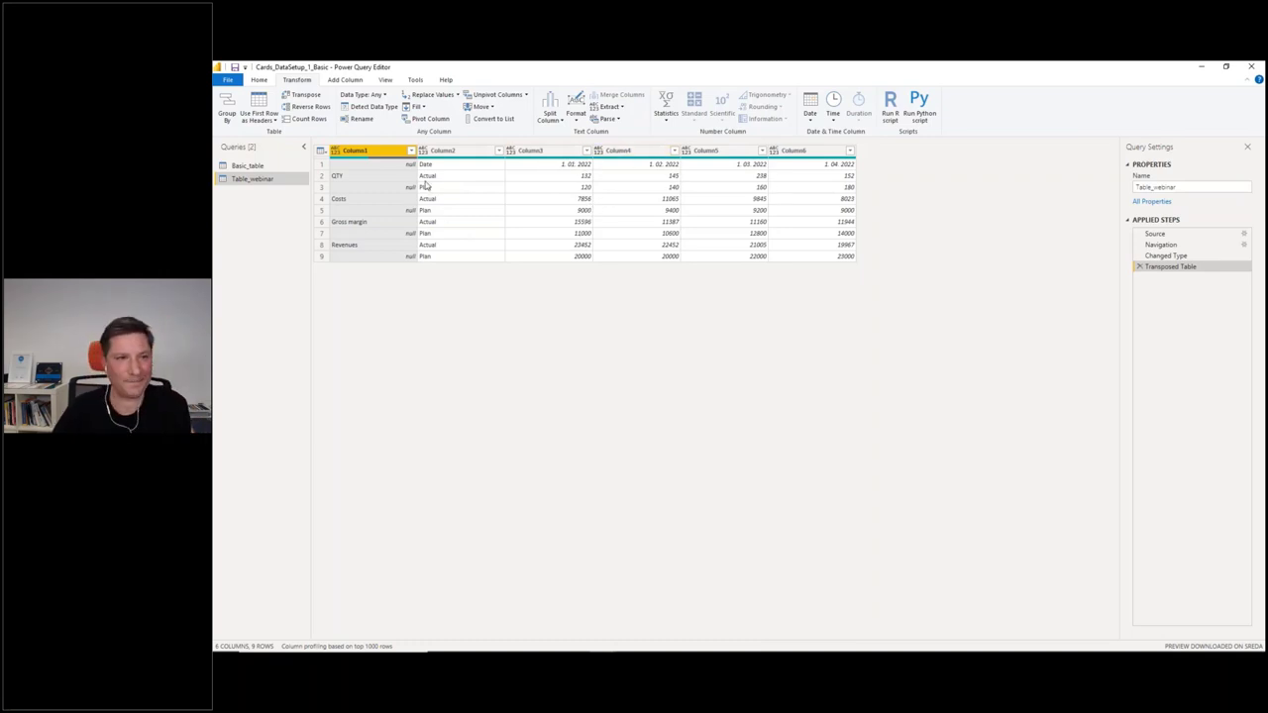
pyautogui.click(358, 186)
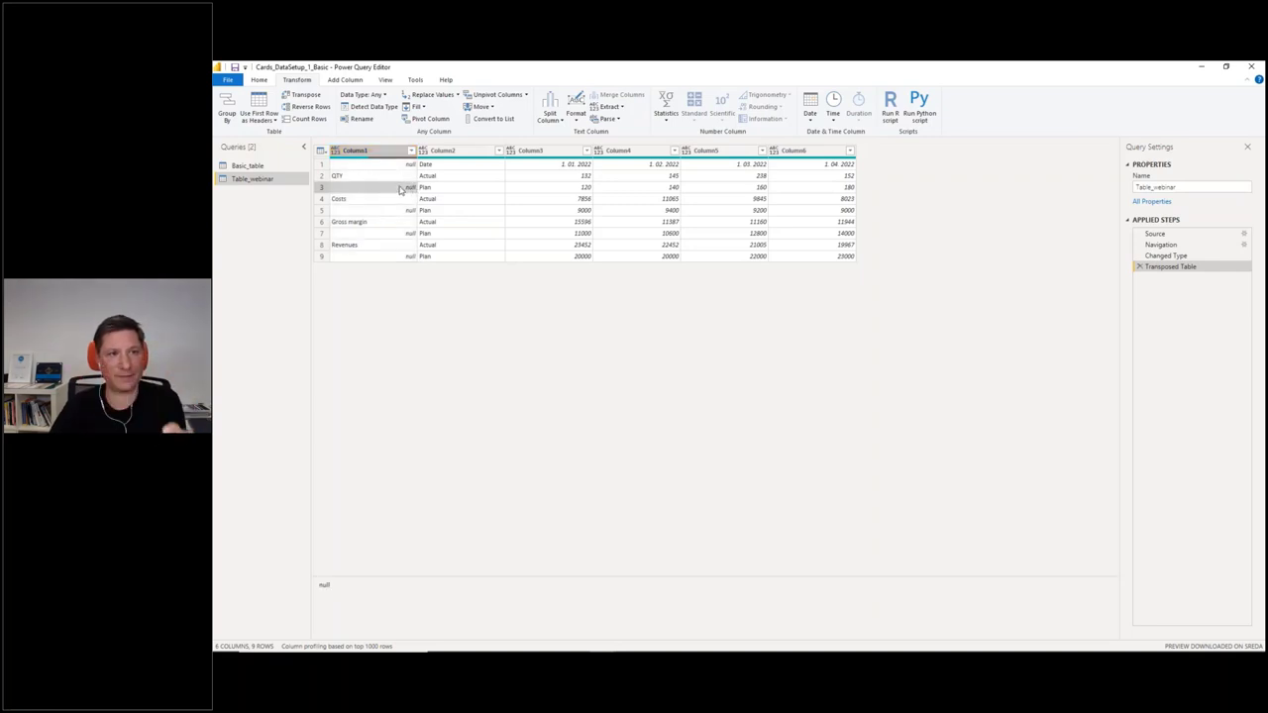
pyautogui.click(361, 166)
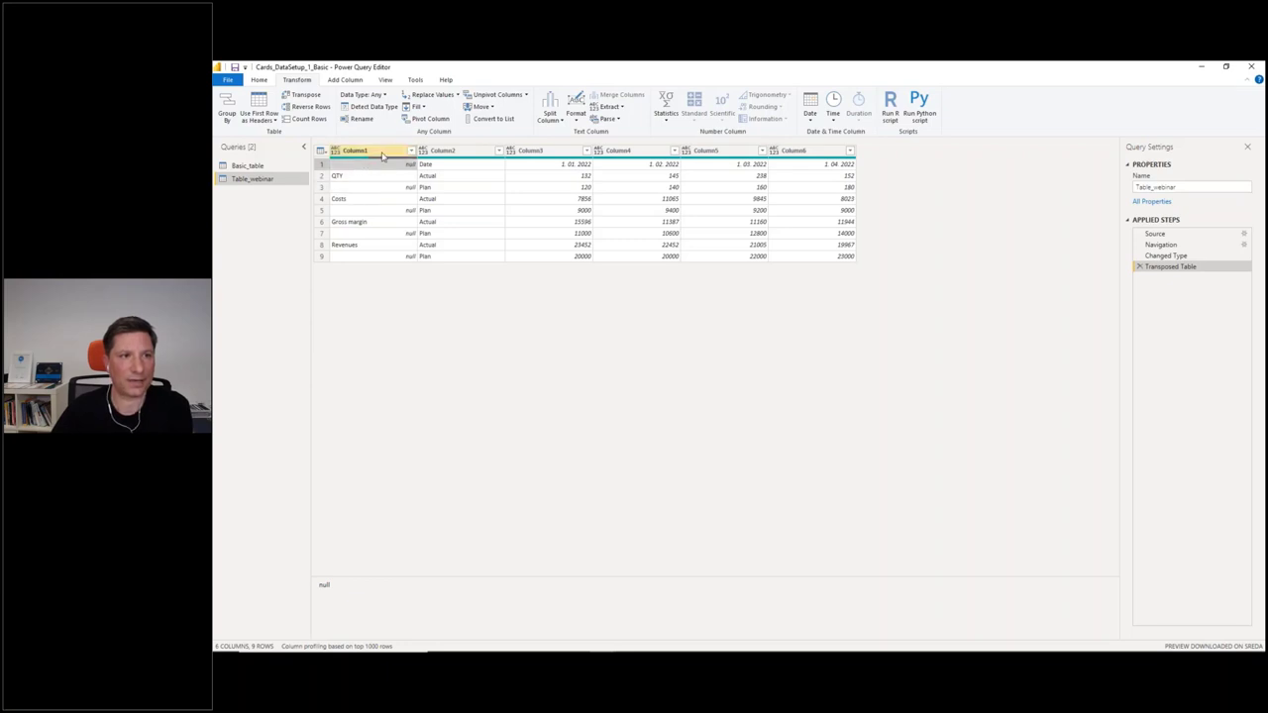
pyautogui.click(385, 151)
pyautogui.rightClick(384, 151)
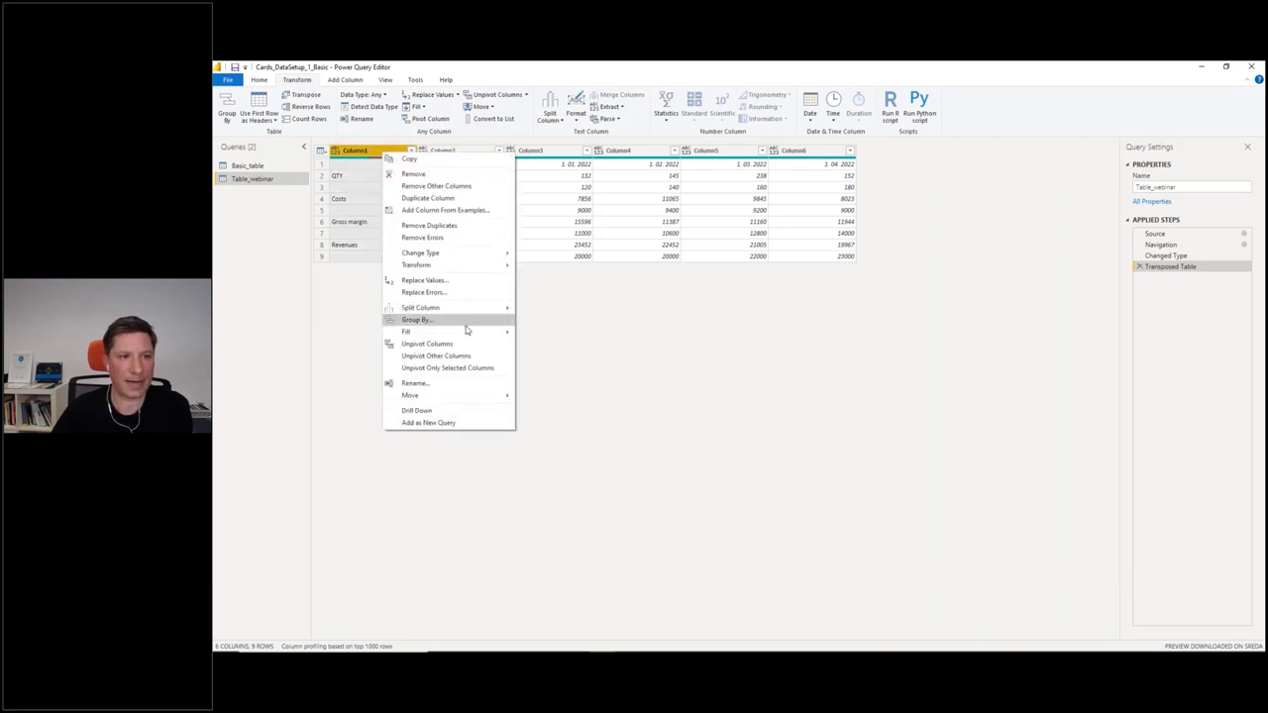
pyautogui.moveTo(466, 331)
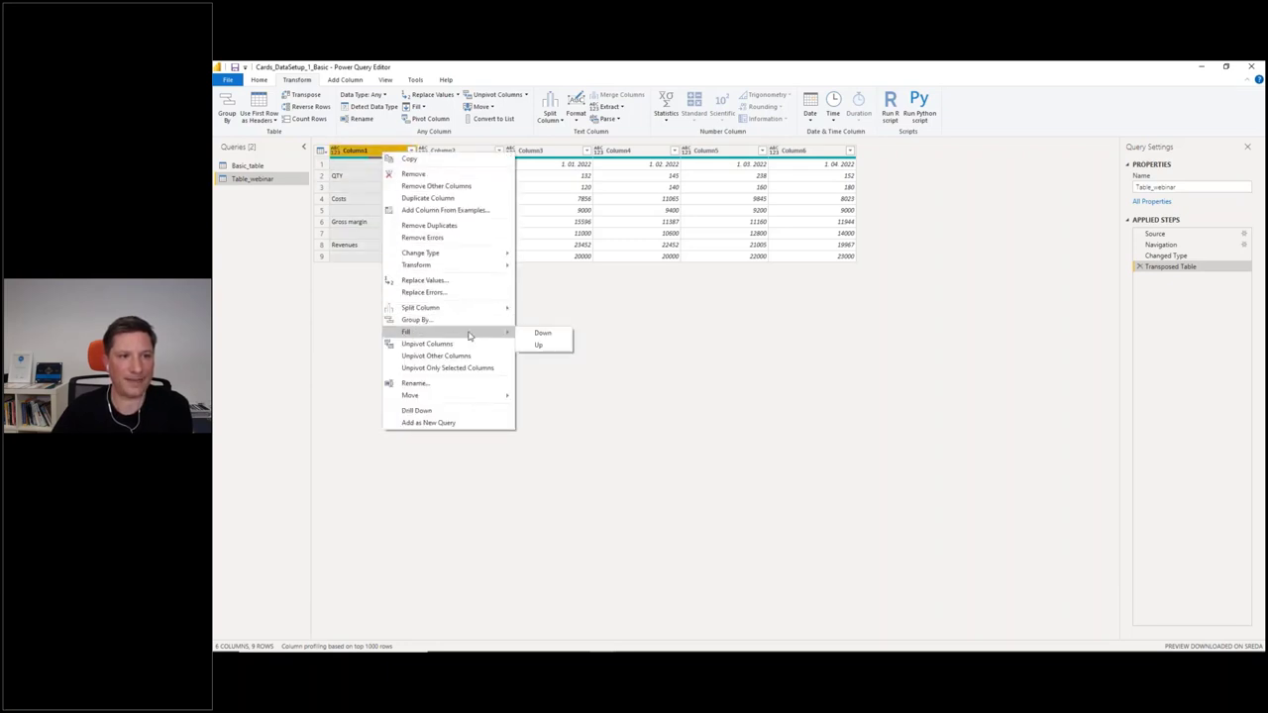
pyautogui.click(541, 335)
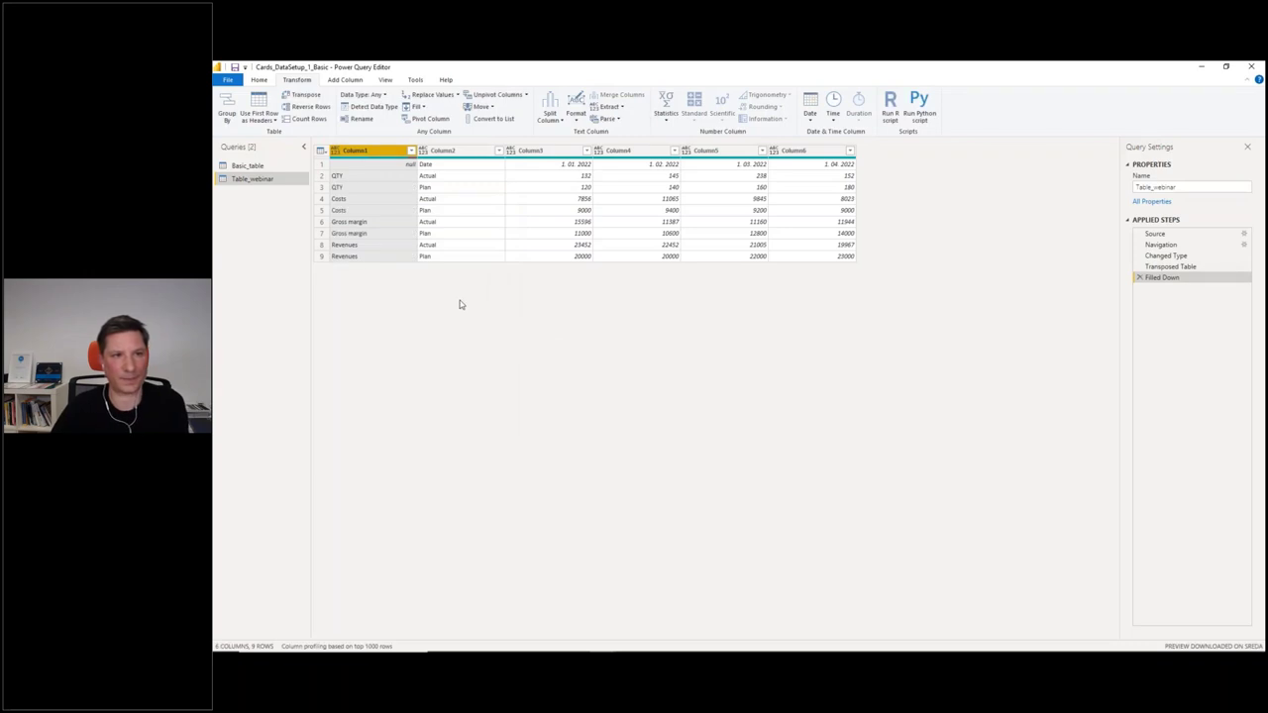
# - Promote the first row, holding the Date label and the monthly dates, to column headers
pyautogui.click(363, 187)
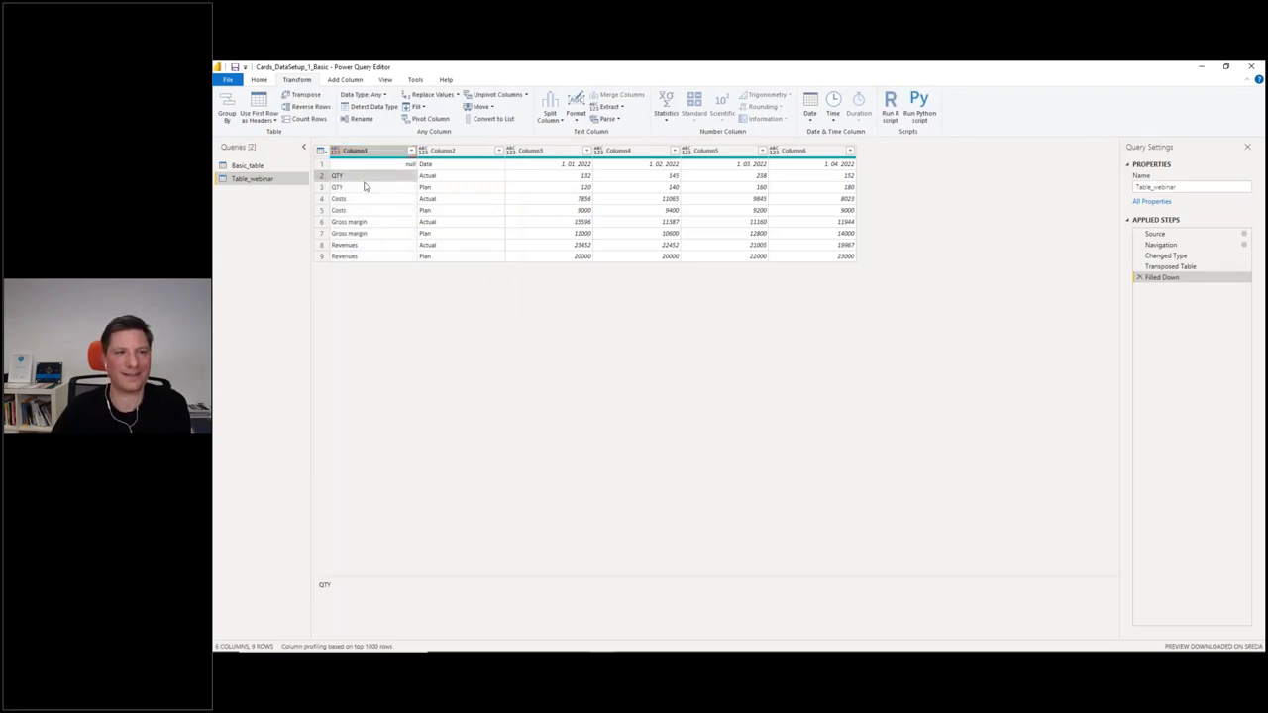
pyautogui.click(362, 177)
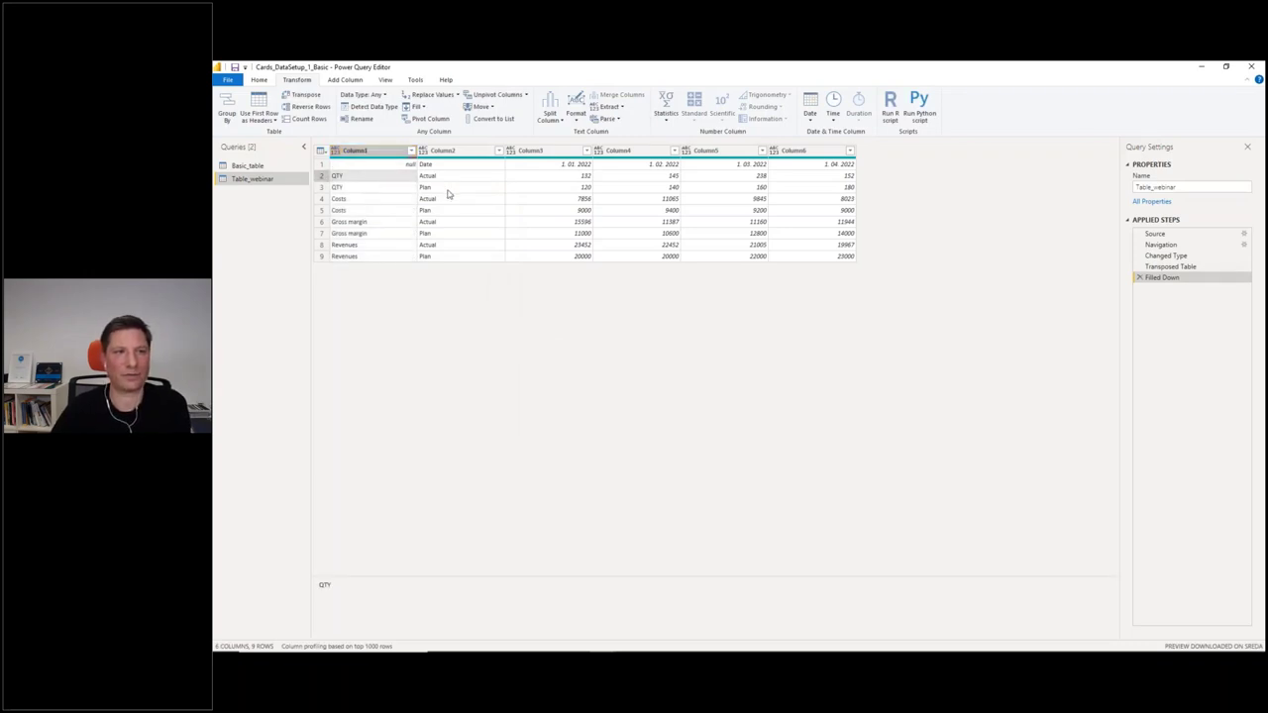
pyautogui.click(586, 177)
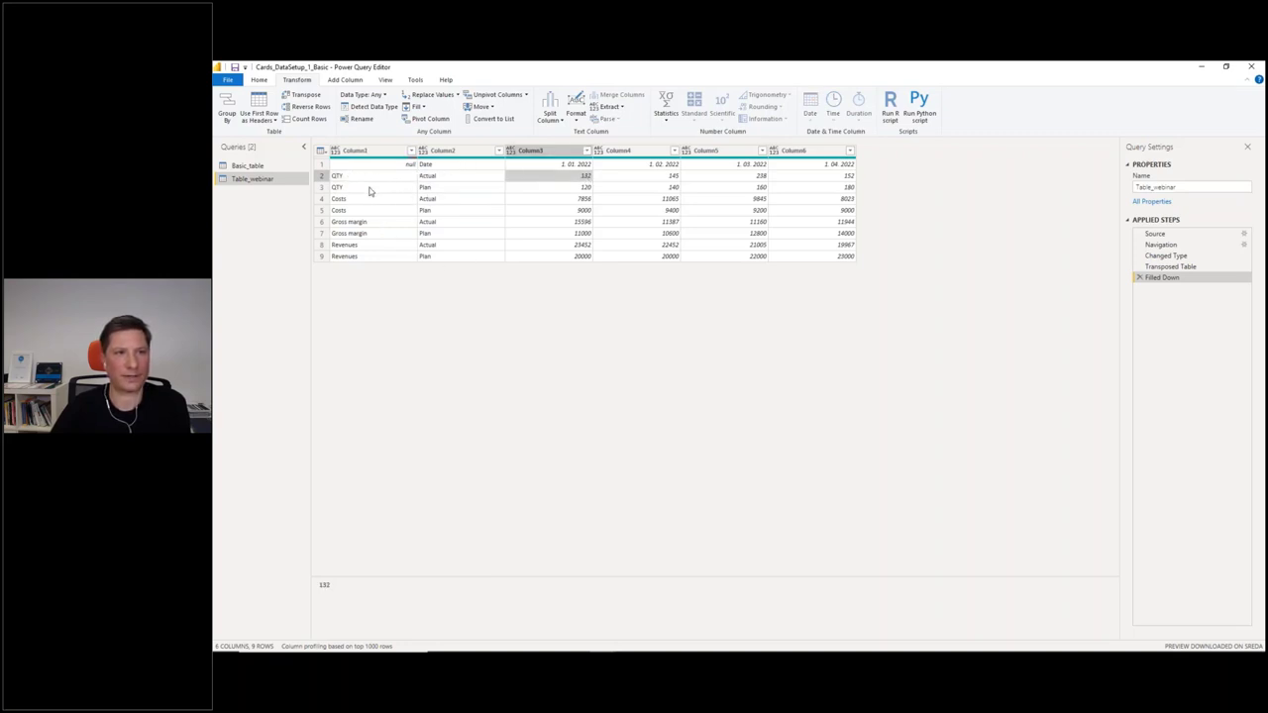
pyautogui.click(319, 166)
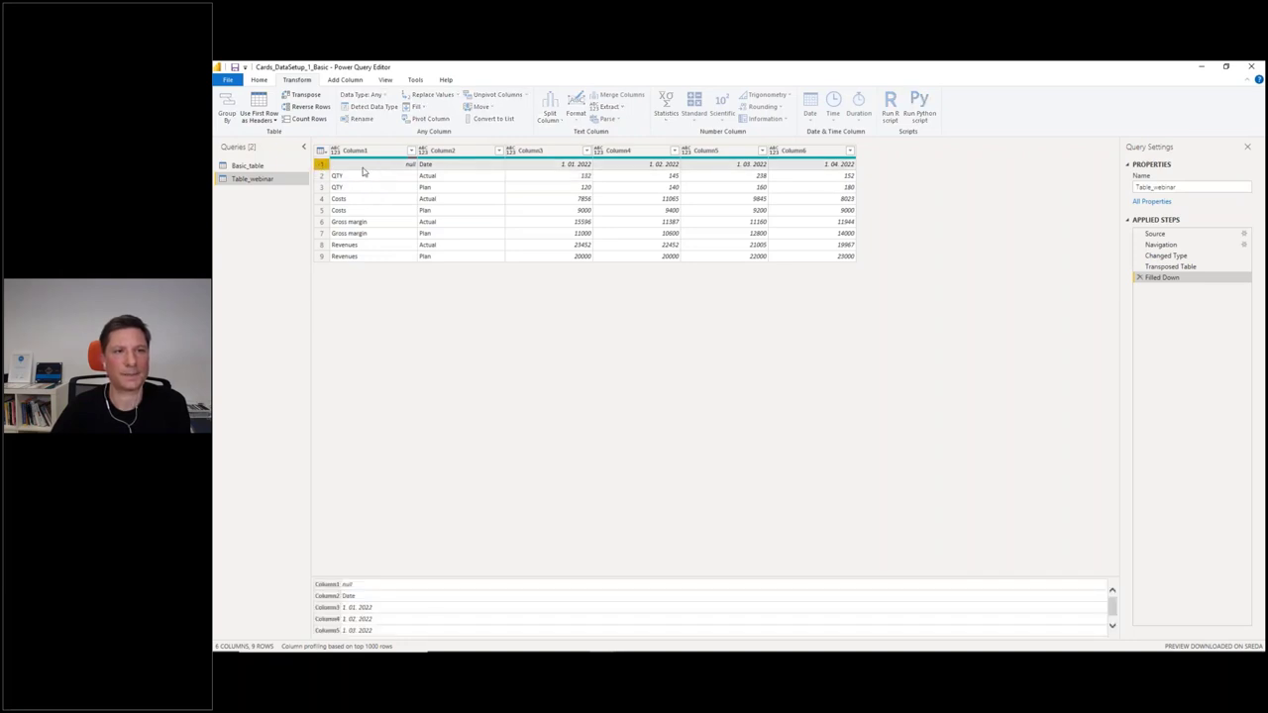
pyautogui.click(256, 109)
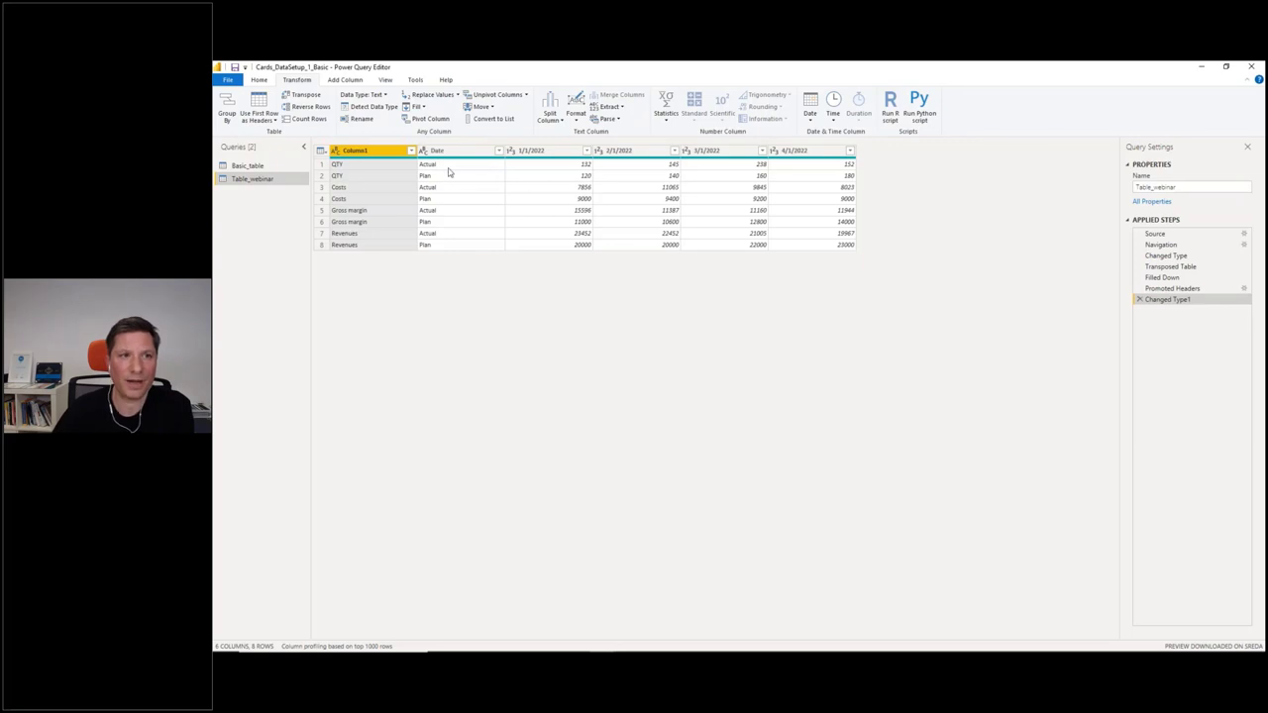
# - Examine the repeated KPI names in Column1, going down the rows from QTY to Revenues
pyautogui.click(386, 188)
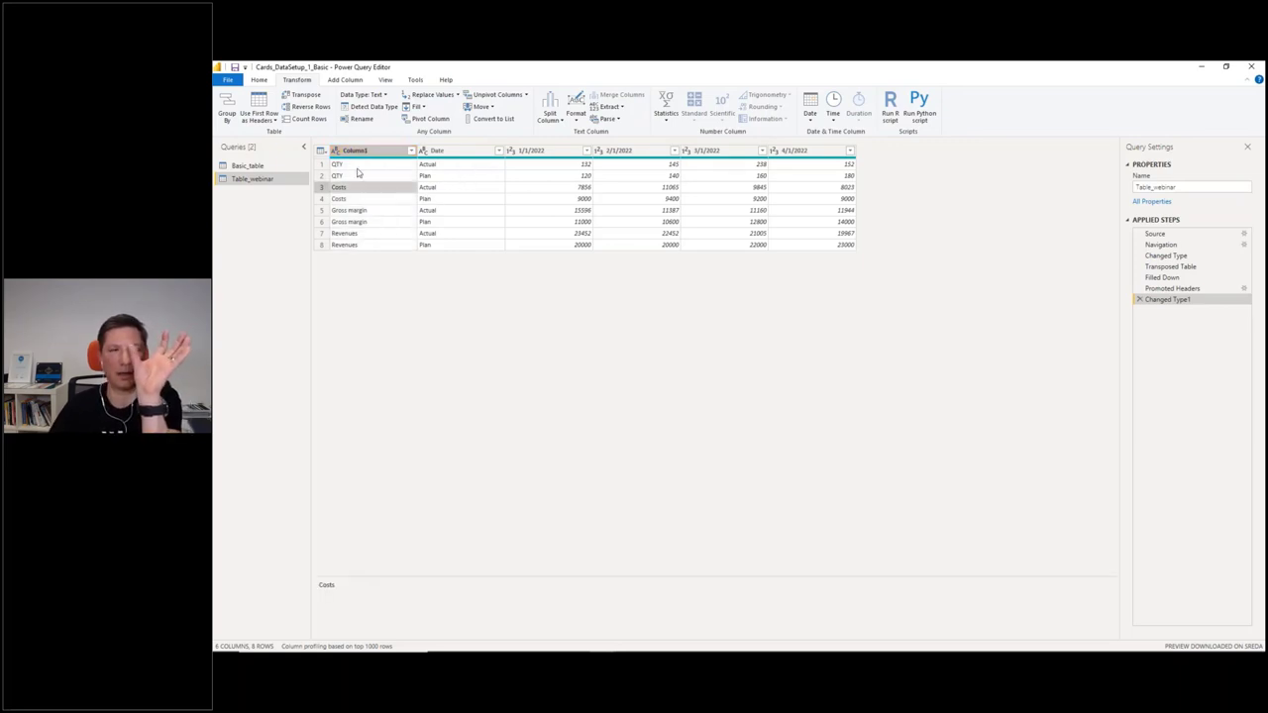
pyautogui.click(362, 165)
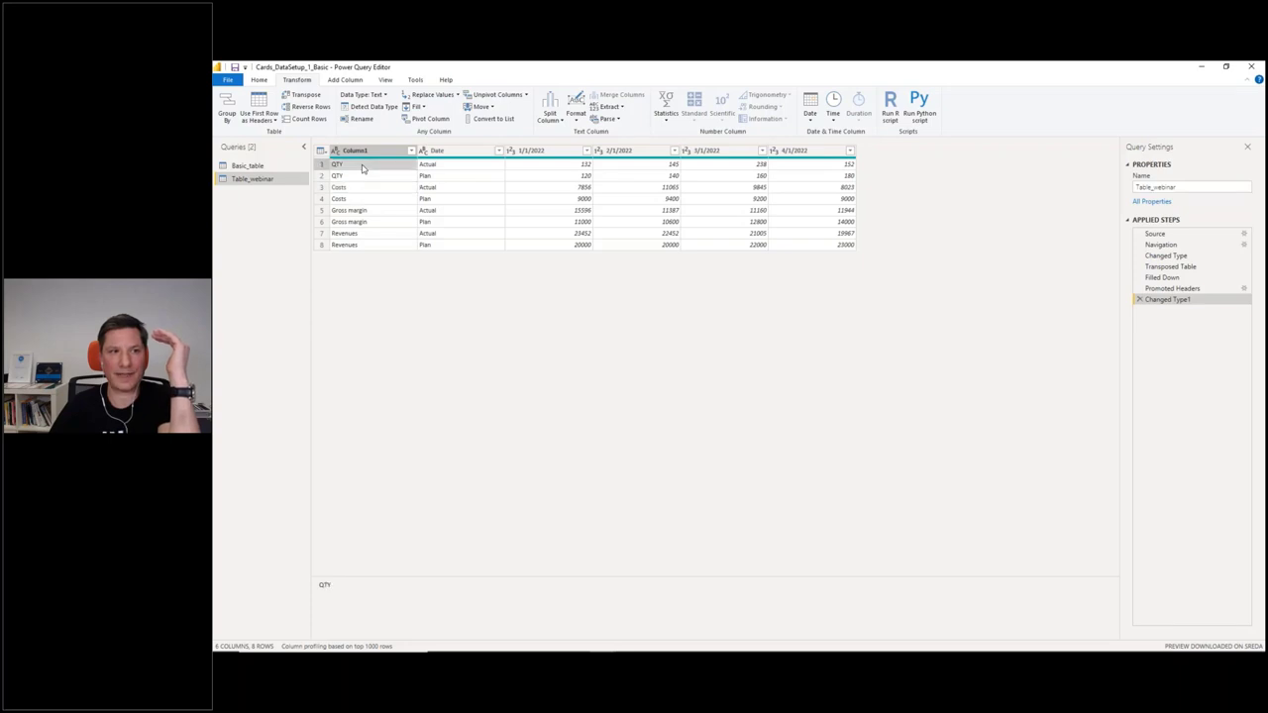
pyautogui.press('Down')
pyautogui.press('Down')
pyautogui.press('Down')
pyautogui.press('Down')
pyautogui.press('Down')
pyautogui.press('Down')
pyautogui.press('Down')
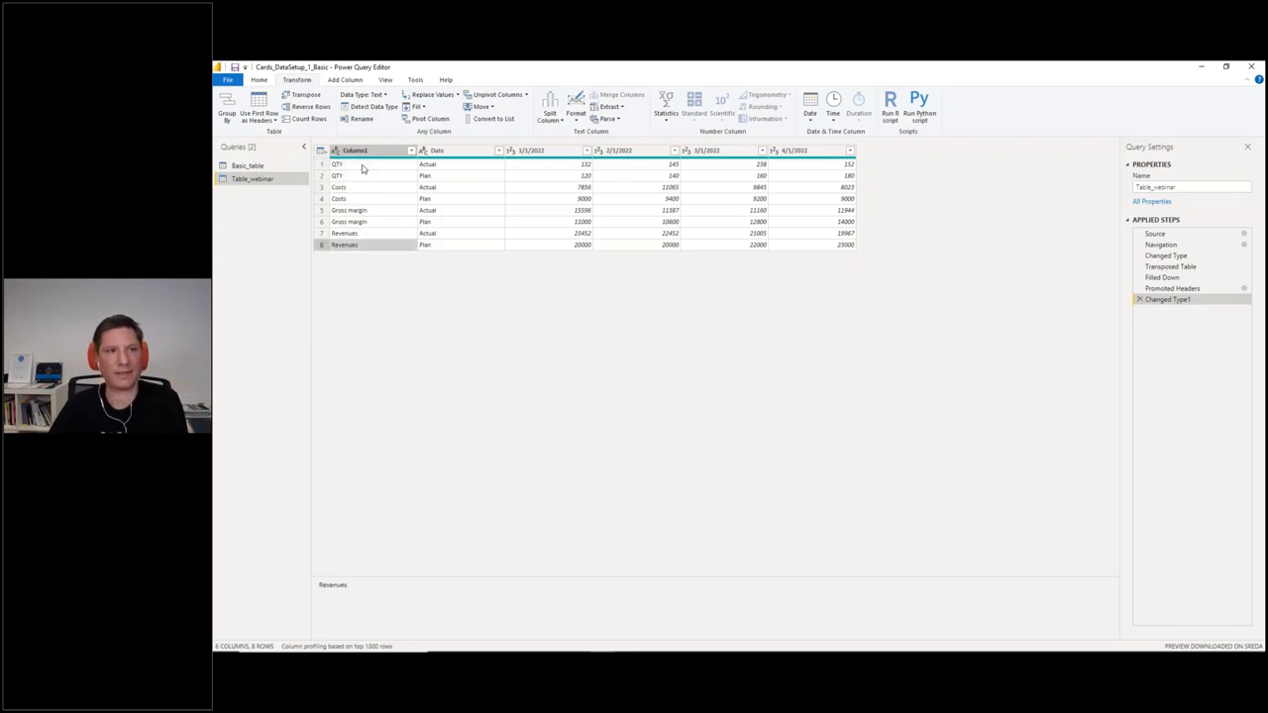
pyautogui.press('Up')
pyautogui.press('Up')
pyautogui.press('Up')
pyautogui.press('Up')
pyautogui.press('Up')
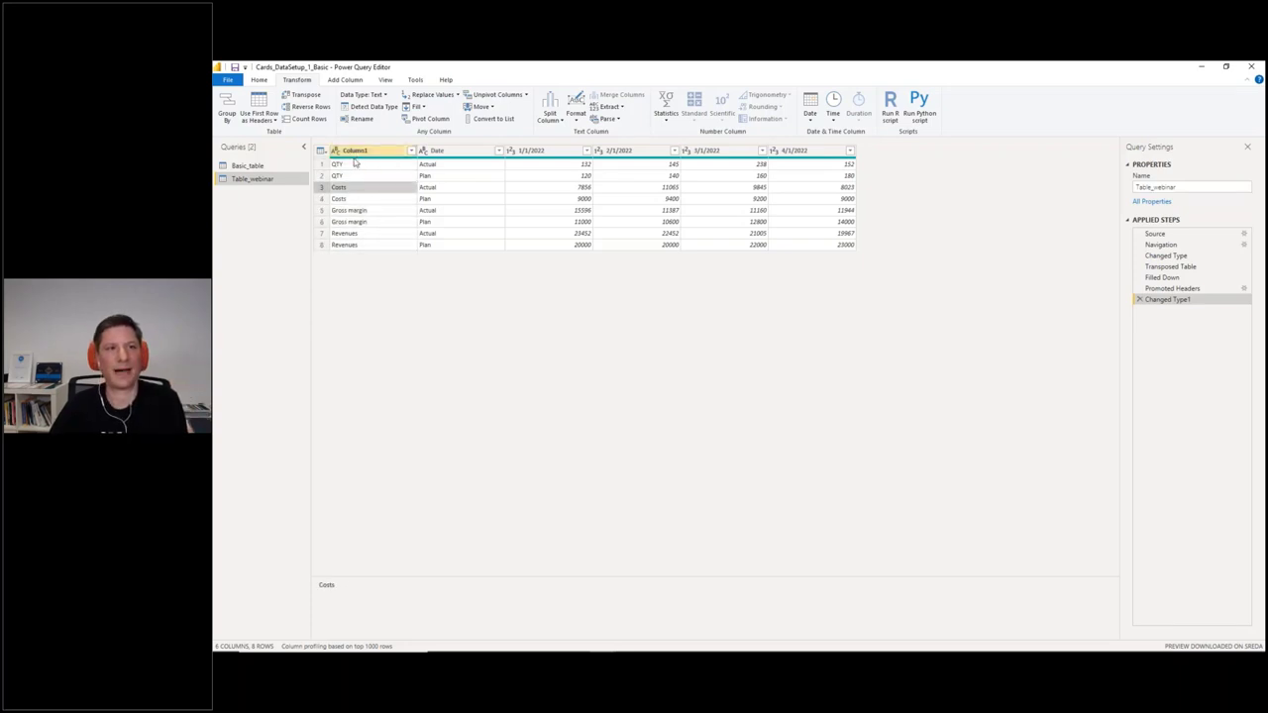
pyautogui.click(355, 165)
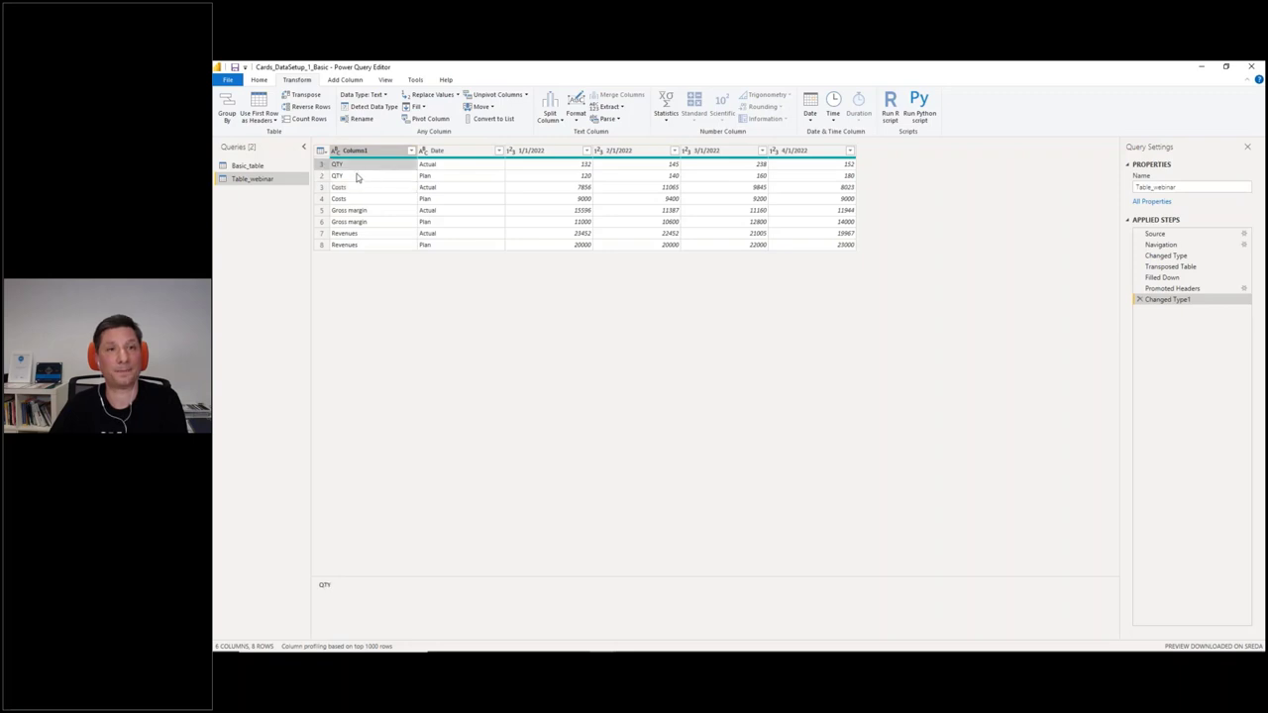
pyautogui.press('Down')
pyautogui.press('Down')
pyautogui.press('Down')
pyautogui.press('Down')
pyautogui.press('Down')
pyautogui.press('Down')
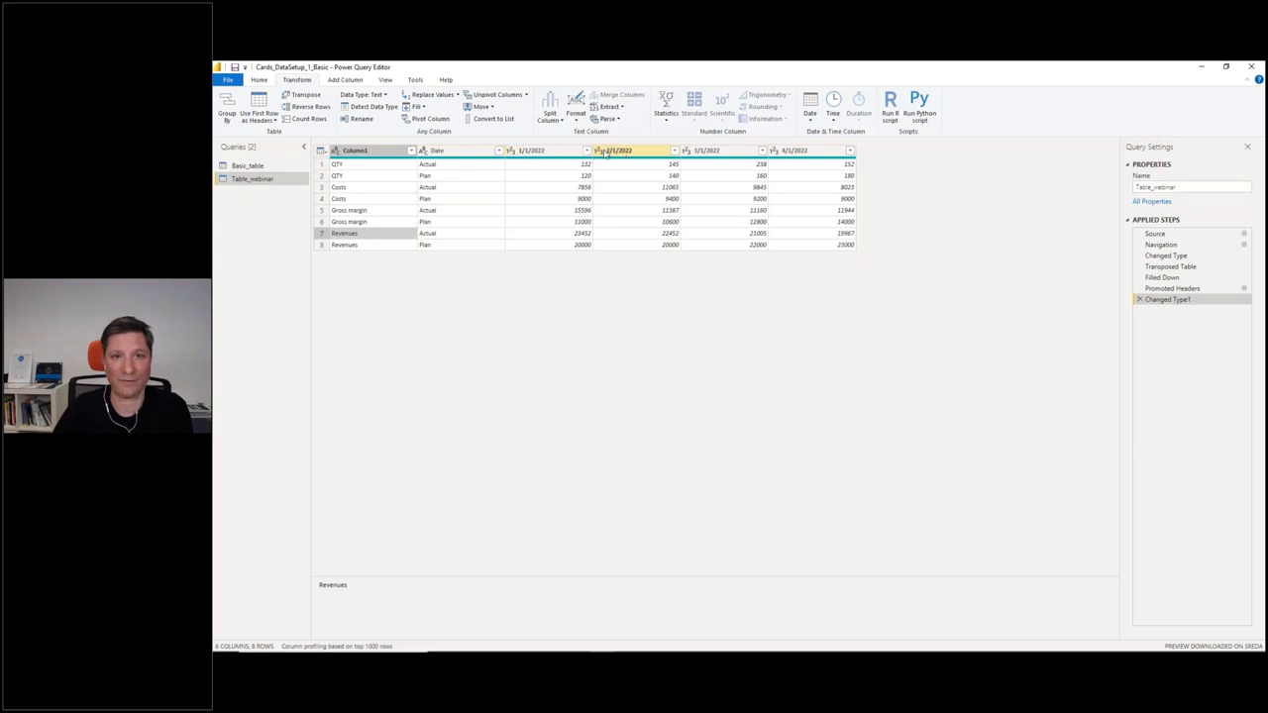
# - Unpivot all columns other than Column1 and Date, turning the monthly date columns into rows
pyautogui.click(546, 153)
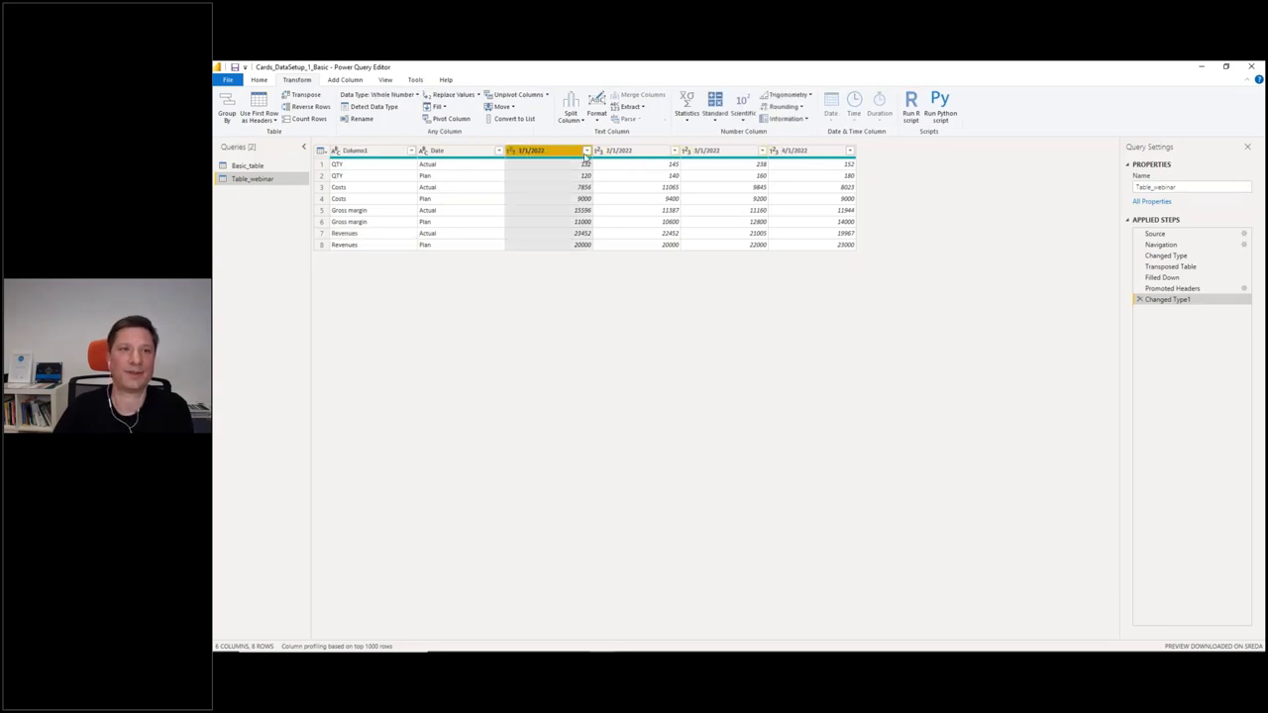
pyautogui.click(616, 153)
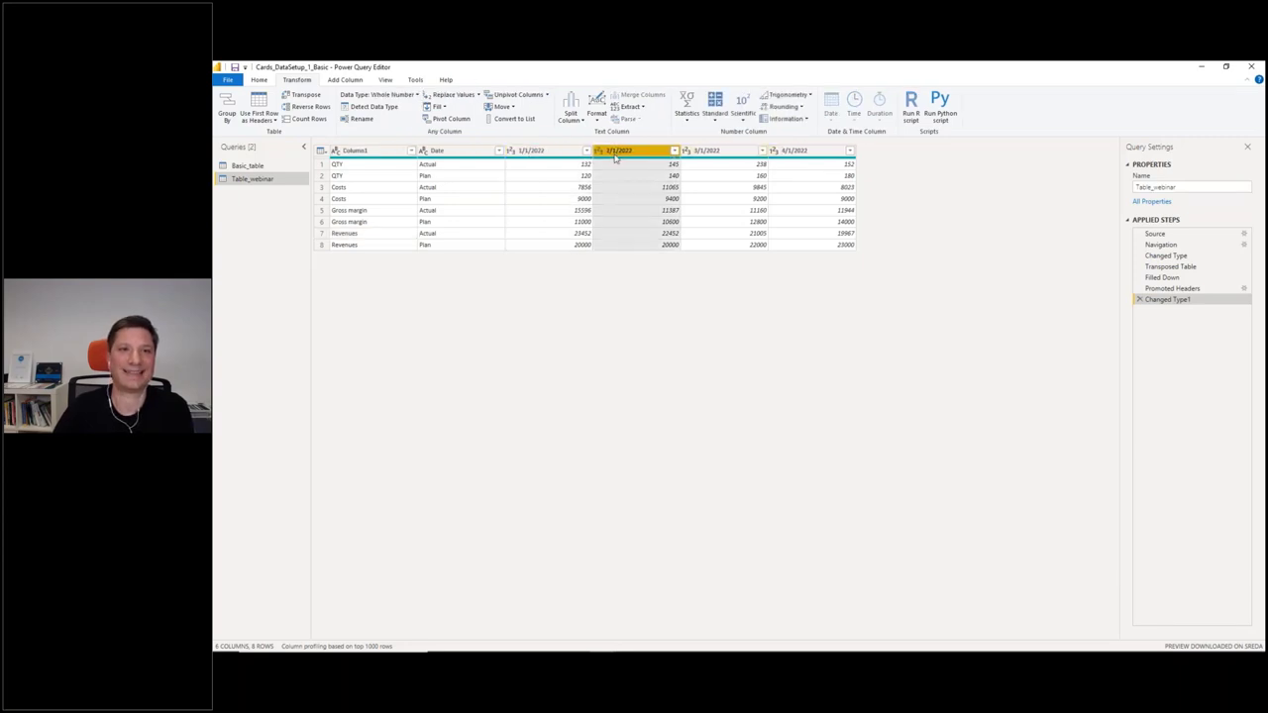
pyautogui.click(545, 152)
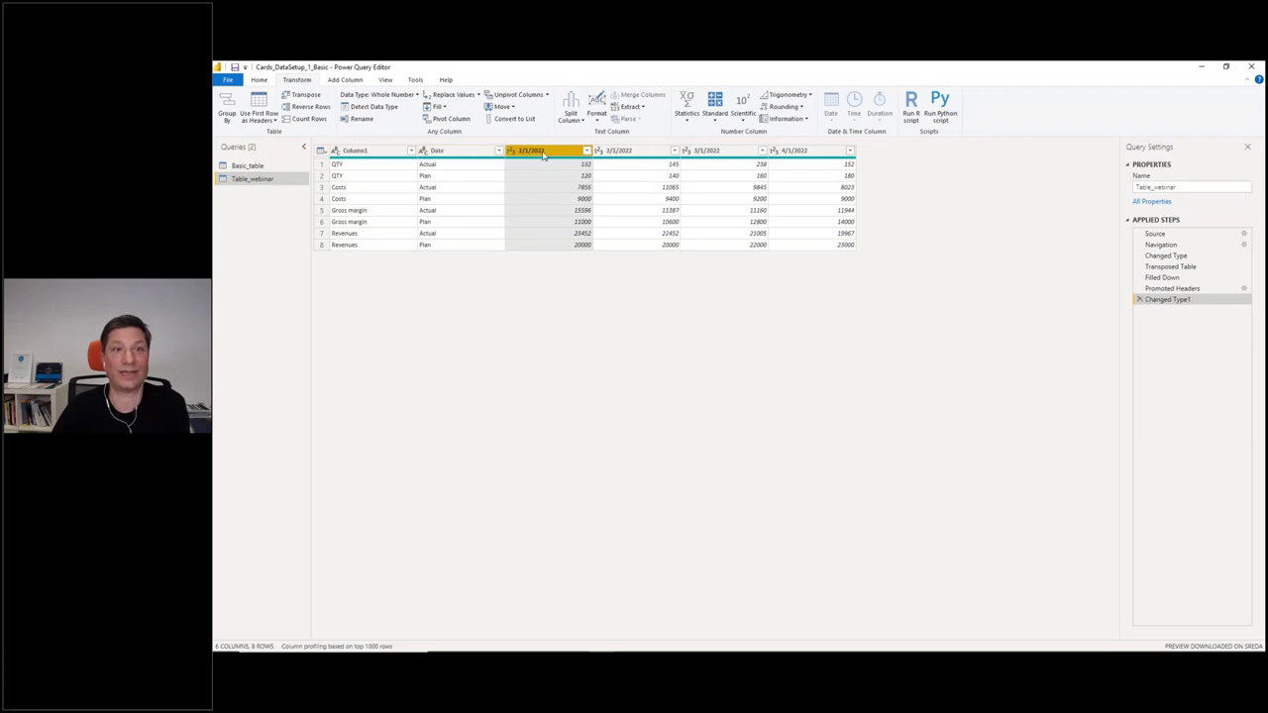
pyautogui.click(368, 152)
pyautogui.press('capslock')
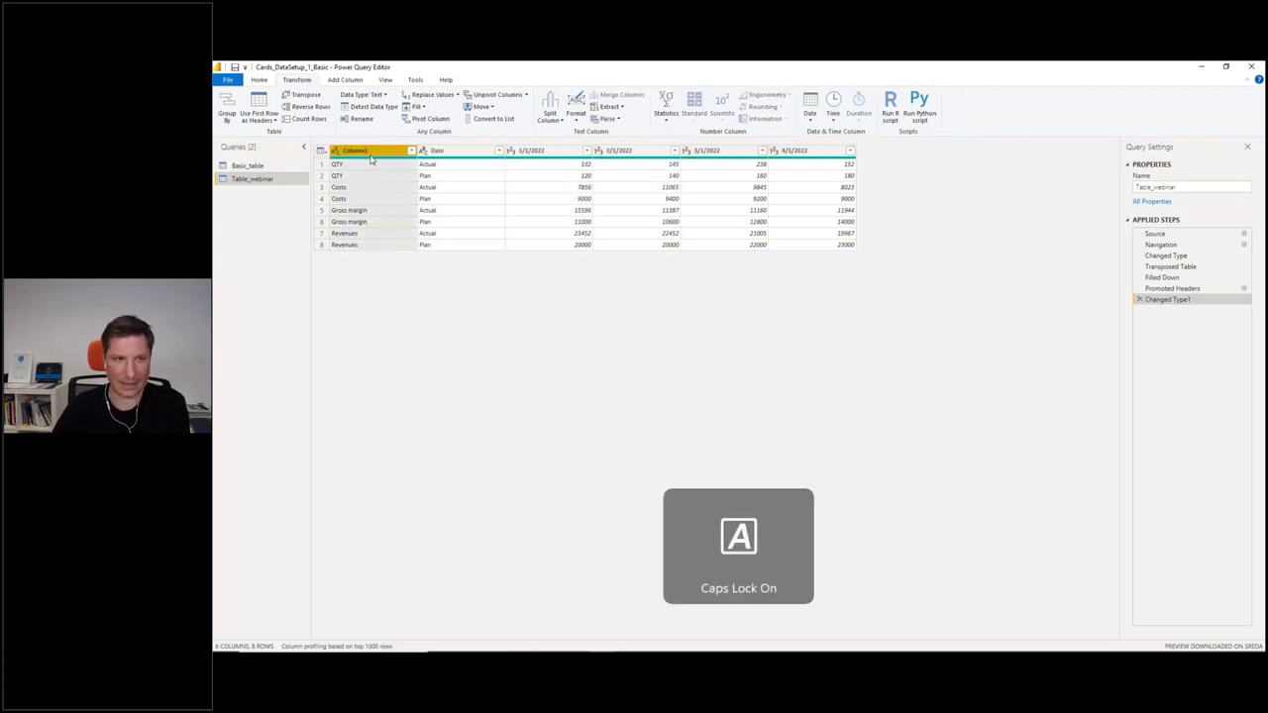
pyautogui.press('capslock')
pyautogui.keyDown('ctrl'); pyautogui.click(424, 175); pyautogui.keyUp('ctrl')
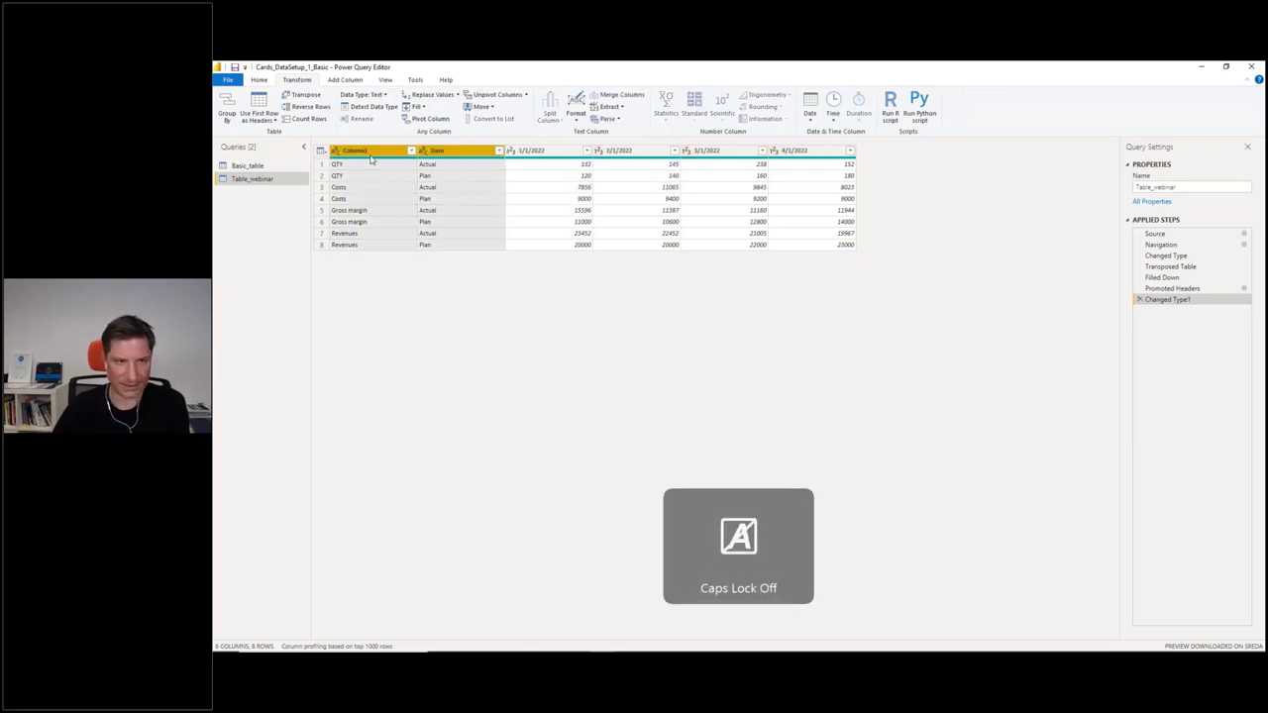
pyautogui.rightClick(472, 155)
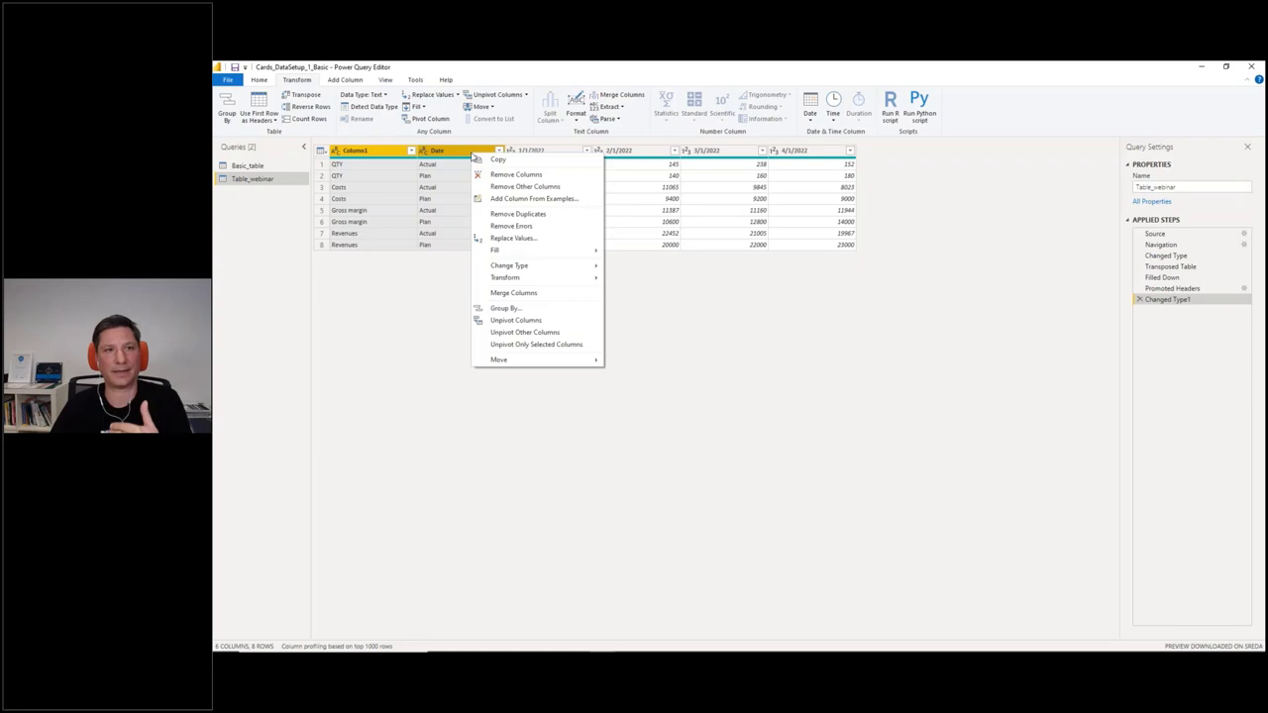
pyautogui.click(525, 333)
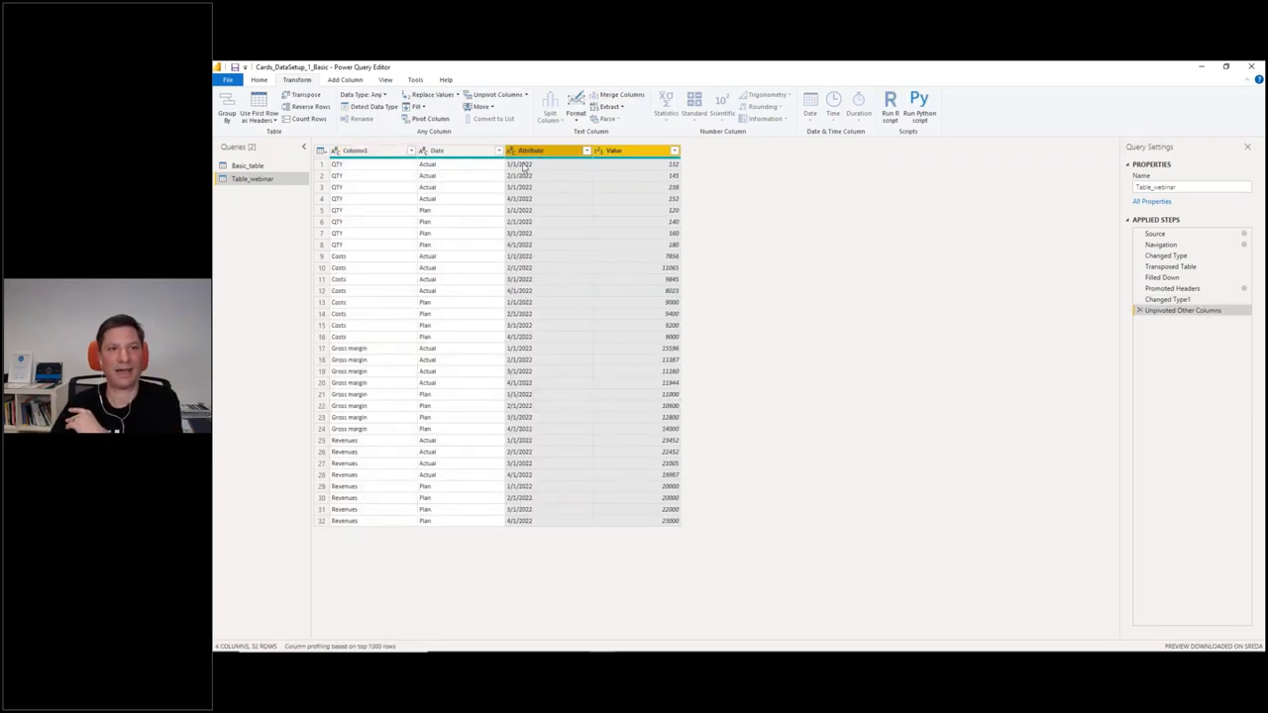
# - Move the Attribute column, holding the monthly dates, in front of Column1 as the table's first column
pyautogui.click(531, 151)
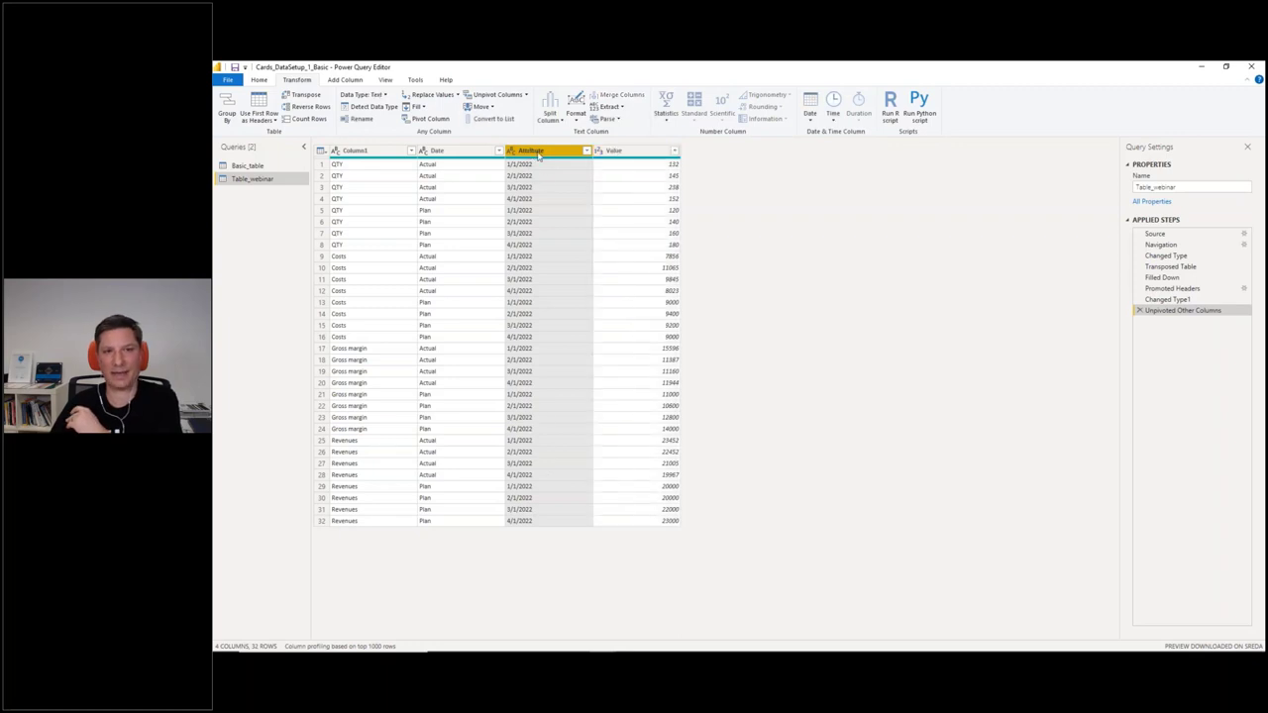
pyautogui.moveTo(543, 154); pyautogui.dragTo(371, 160)
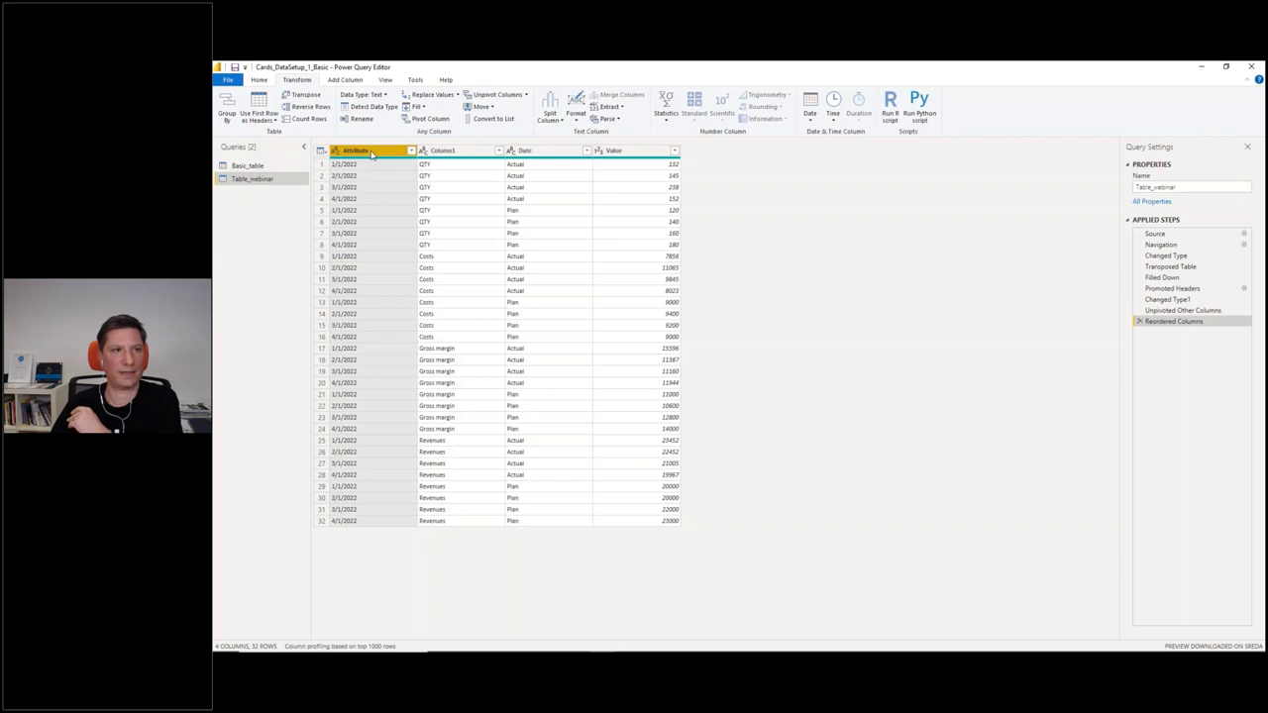
# - Try to rename the Attribute column to Date
pyautogui.doubleClick(373, 154)
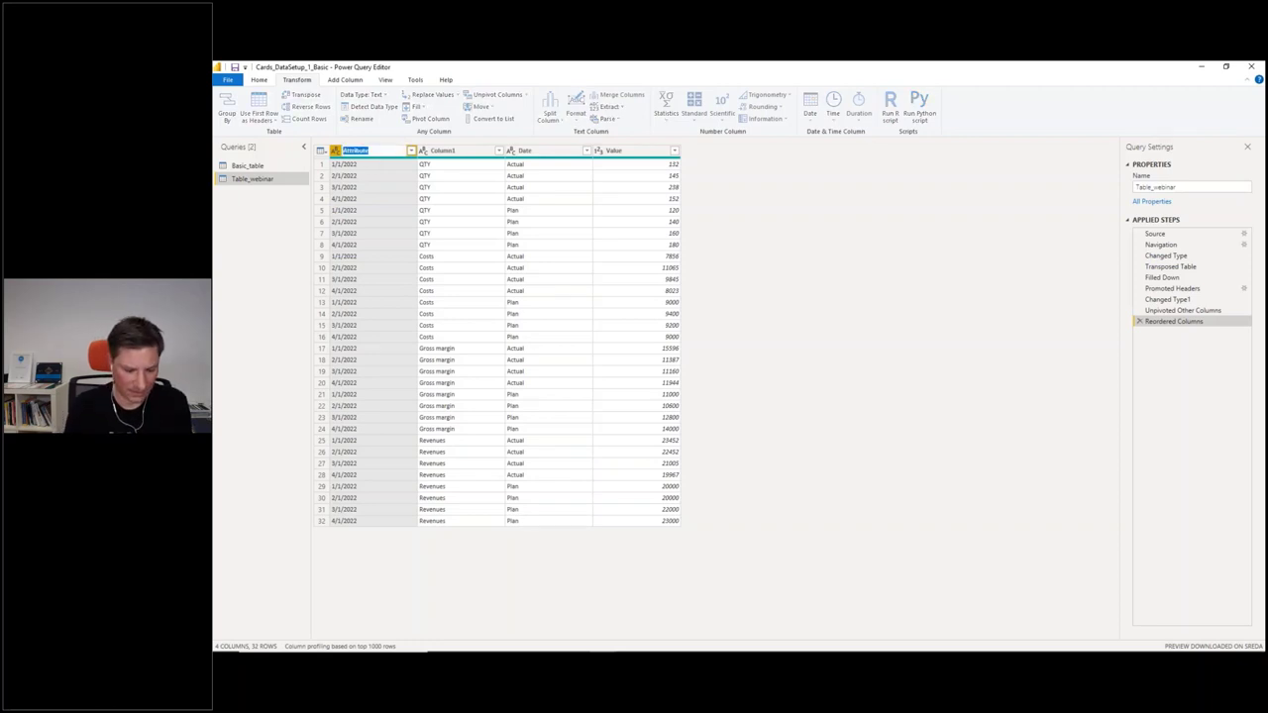
pyautogui.write('Date')
pyautogui.press('Return')
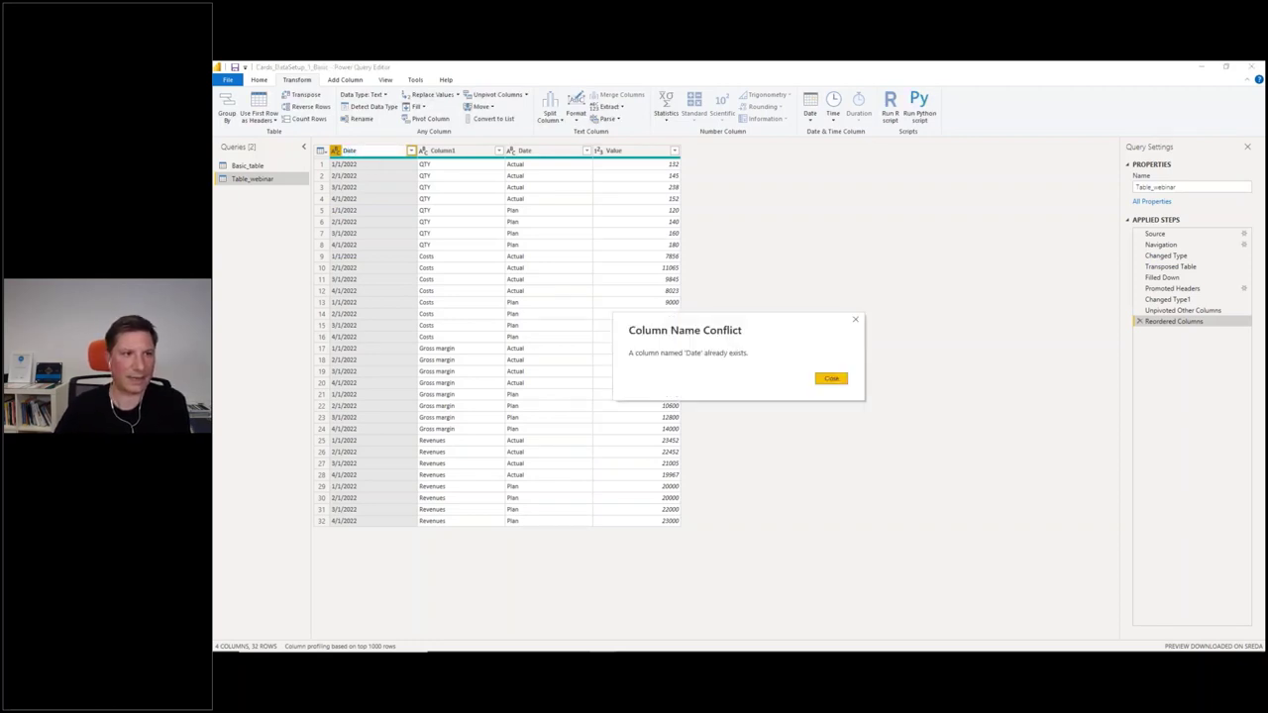
pyautogui.click(830, 379)
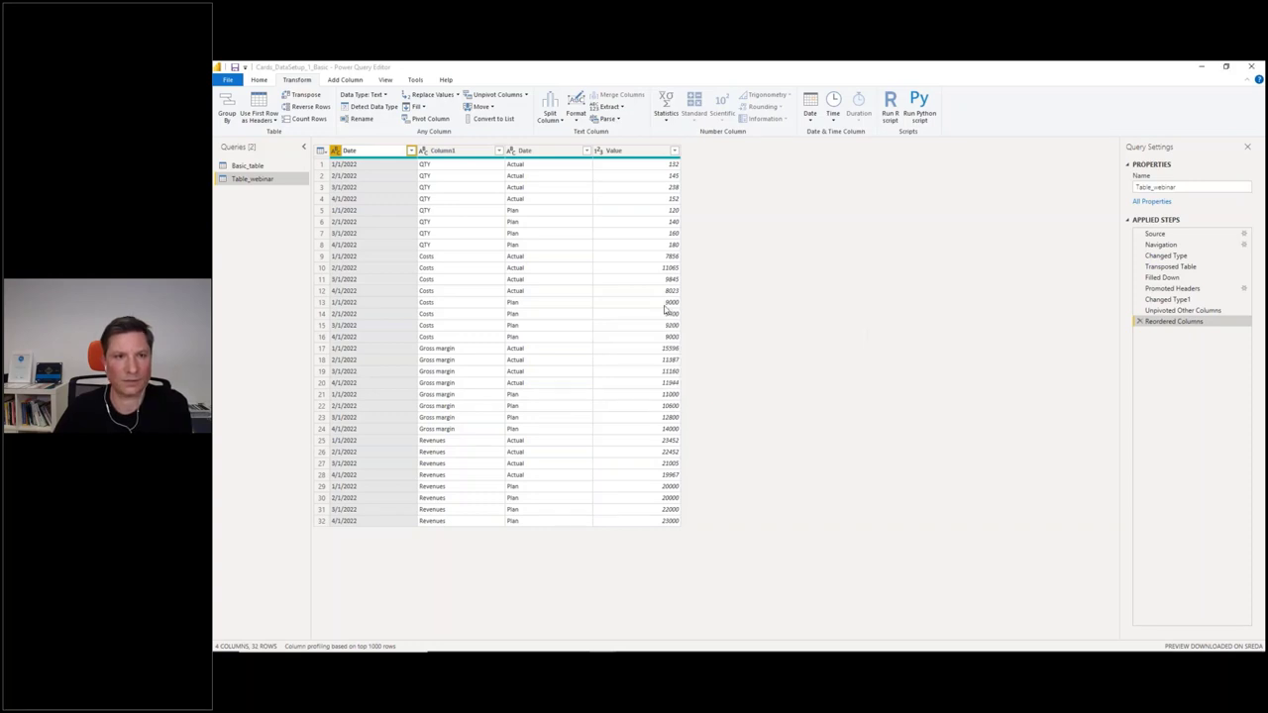
# - Rename the column holding the Actual and Plan labels to Scenario
pyautogui.click(525, 150)
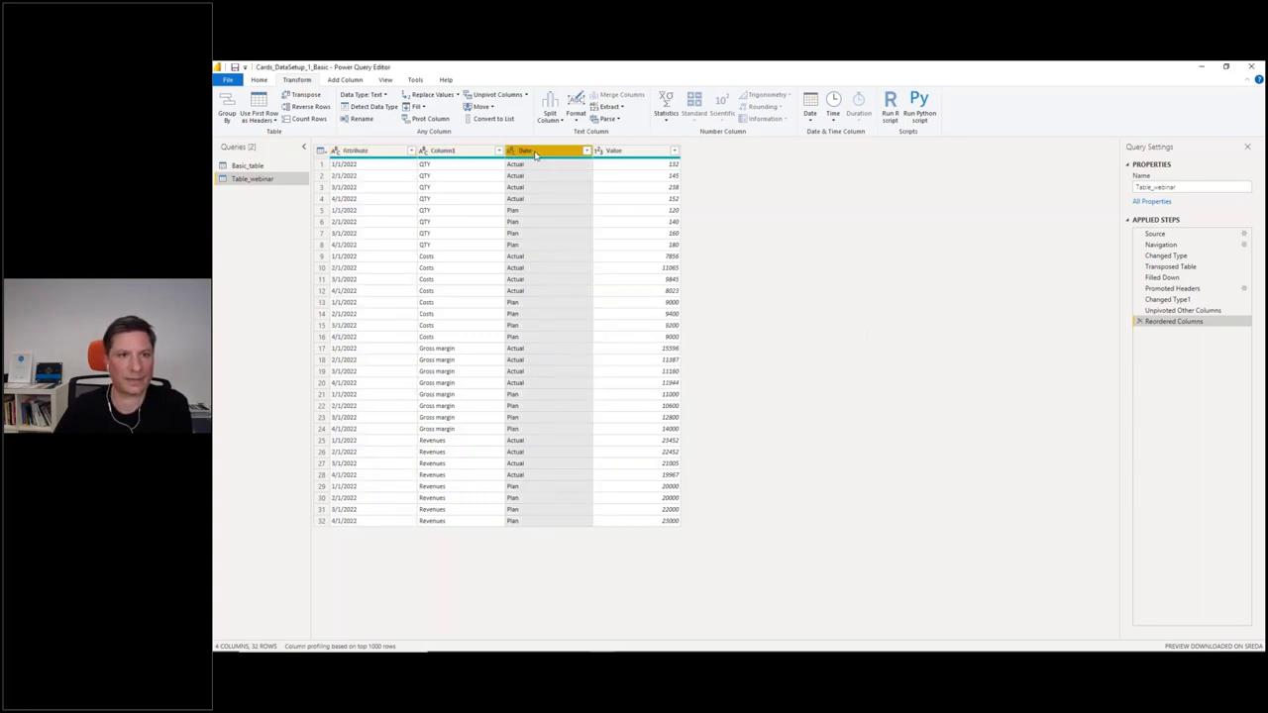
pyautogui.doubleClick(525, 150)
pyautogui.write('Scenario')
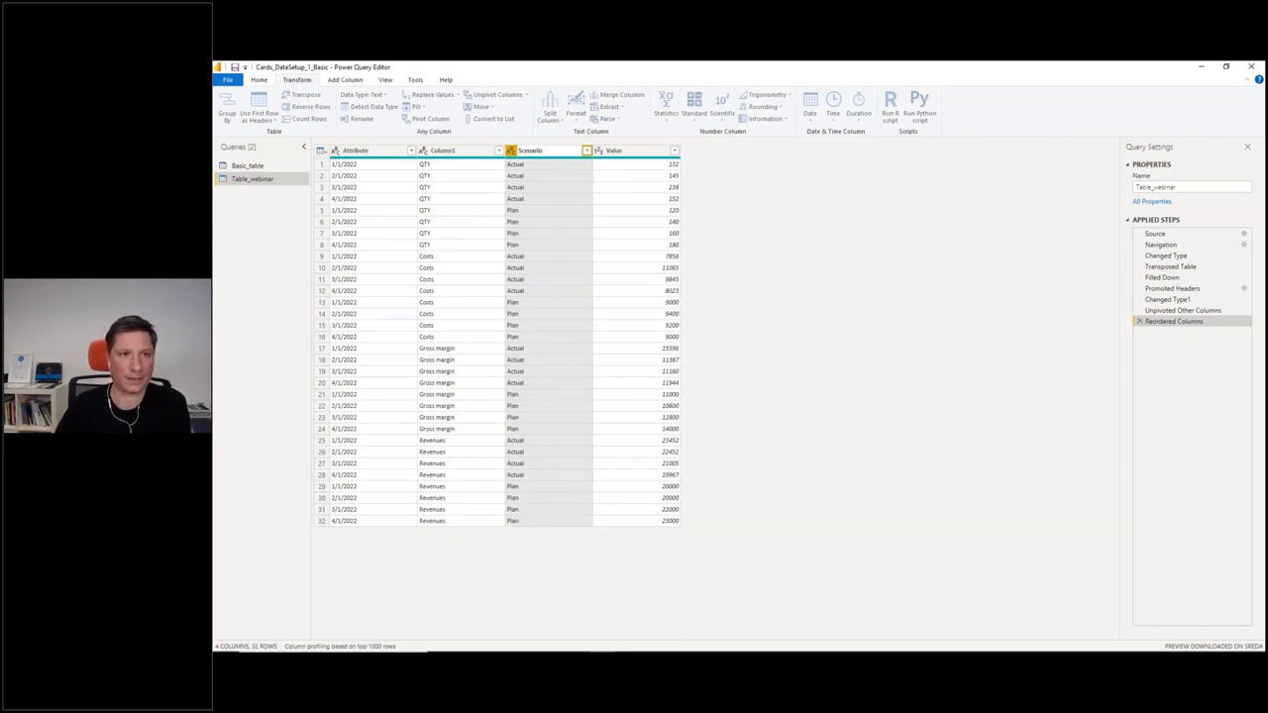
pyautogui.press('Return')
# - Rename Column1, which holds the QTY, Costs, Gross margin and Revenues names, to KPI
pyautogui.click(461, 150)
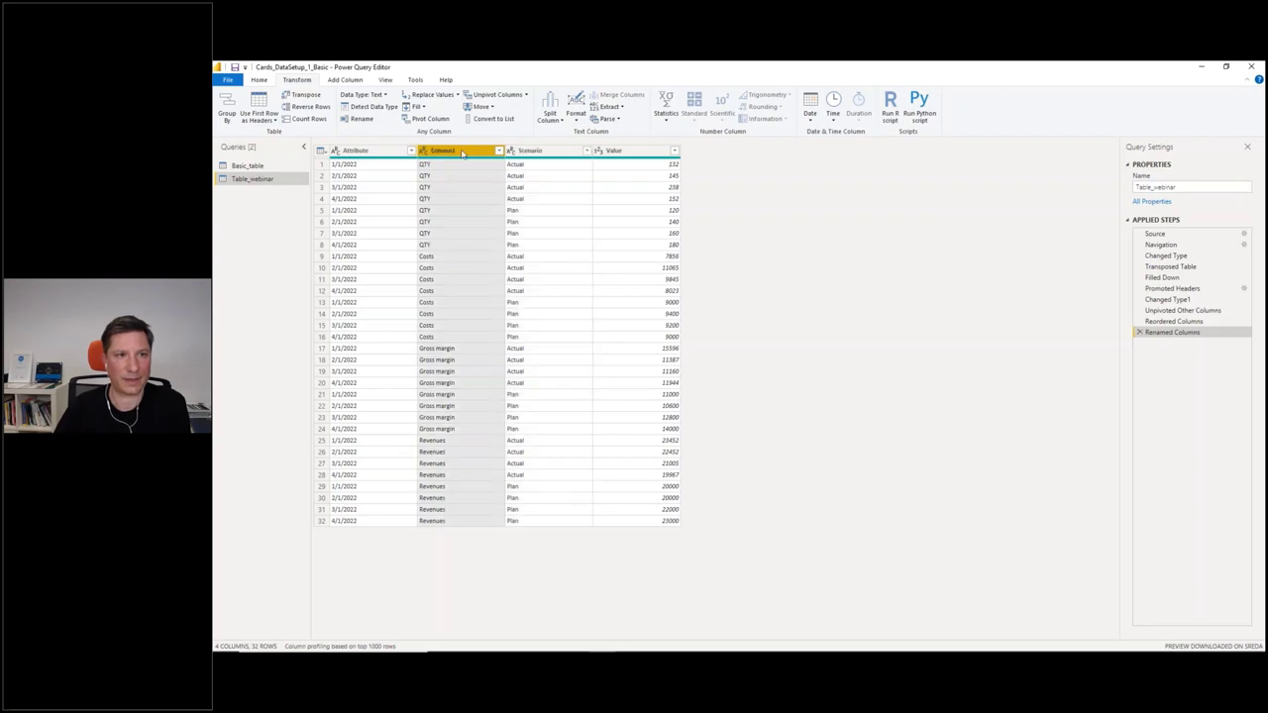
pyautogui.doubleClick(461, 150)
pyautogui.write('B')
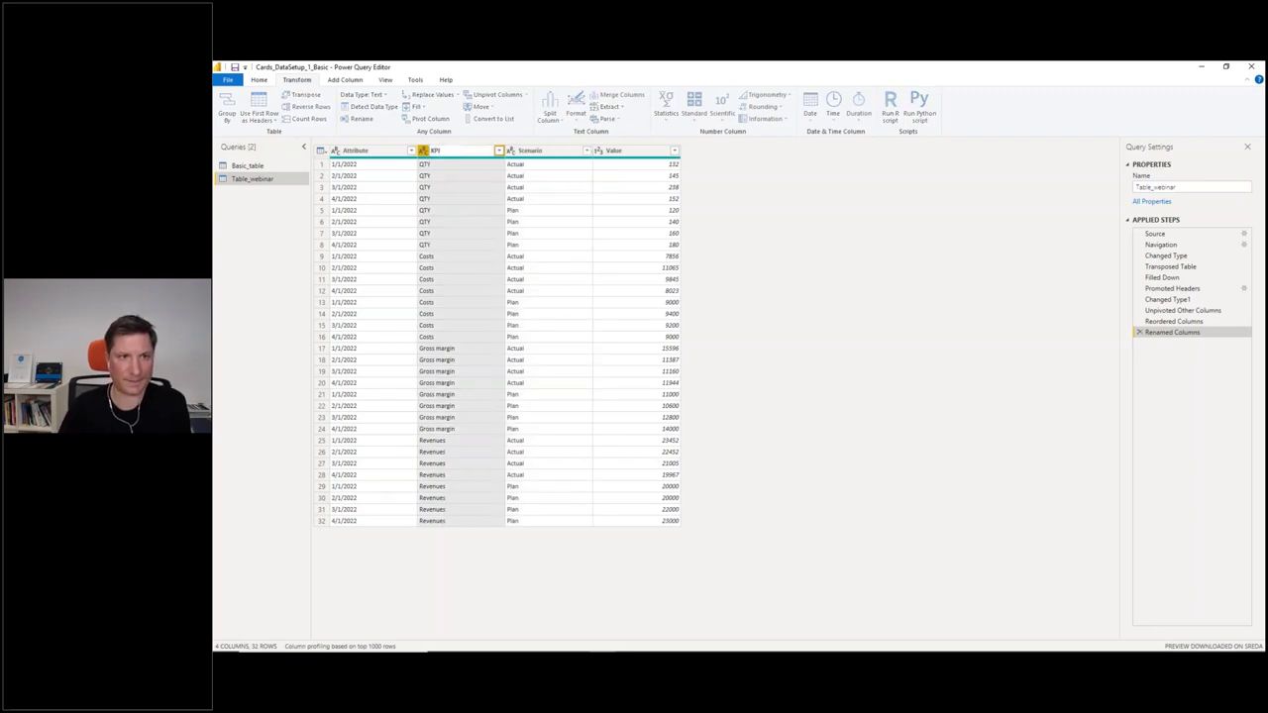
pyautogui.write('PI')
pyautogui.press('Return')
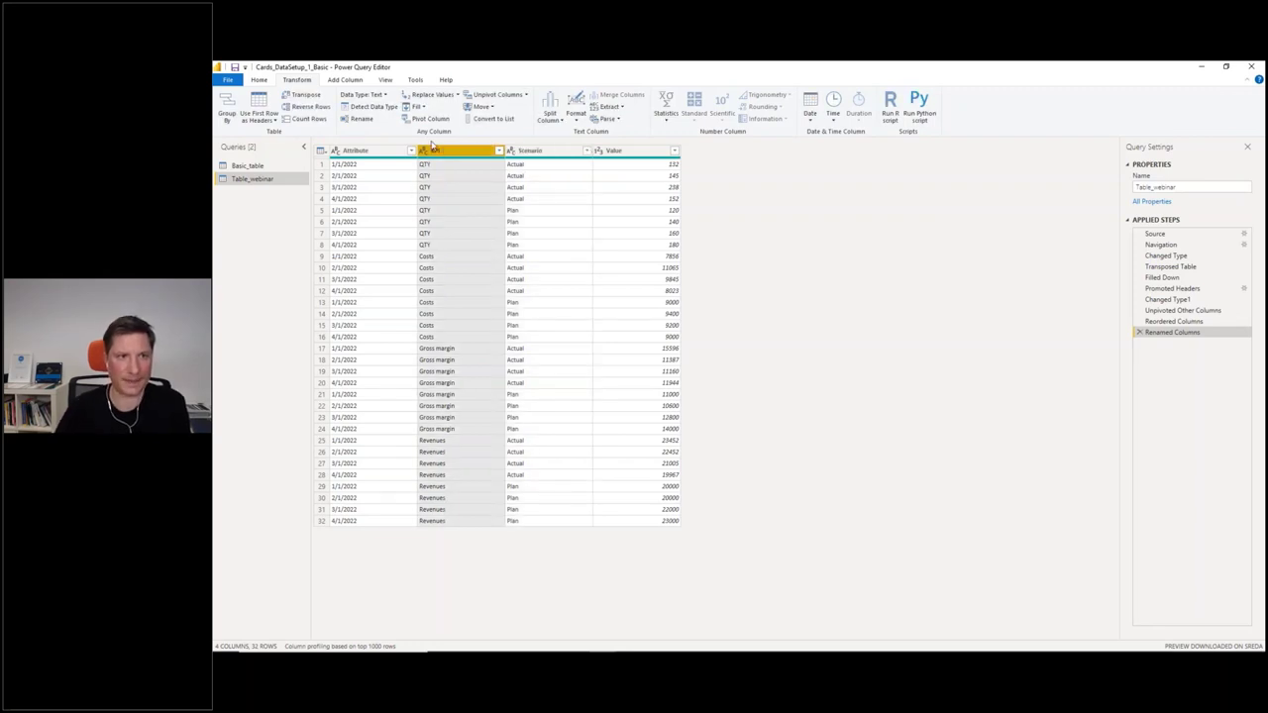
# - Rename the Attribute column of Table_webinar to Date
pyautogui.doubleClick(374, 151)
pyautogui.write('Date')
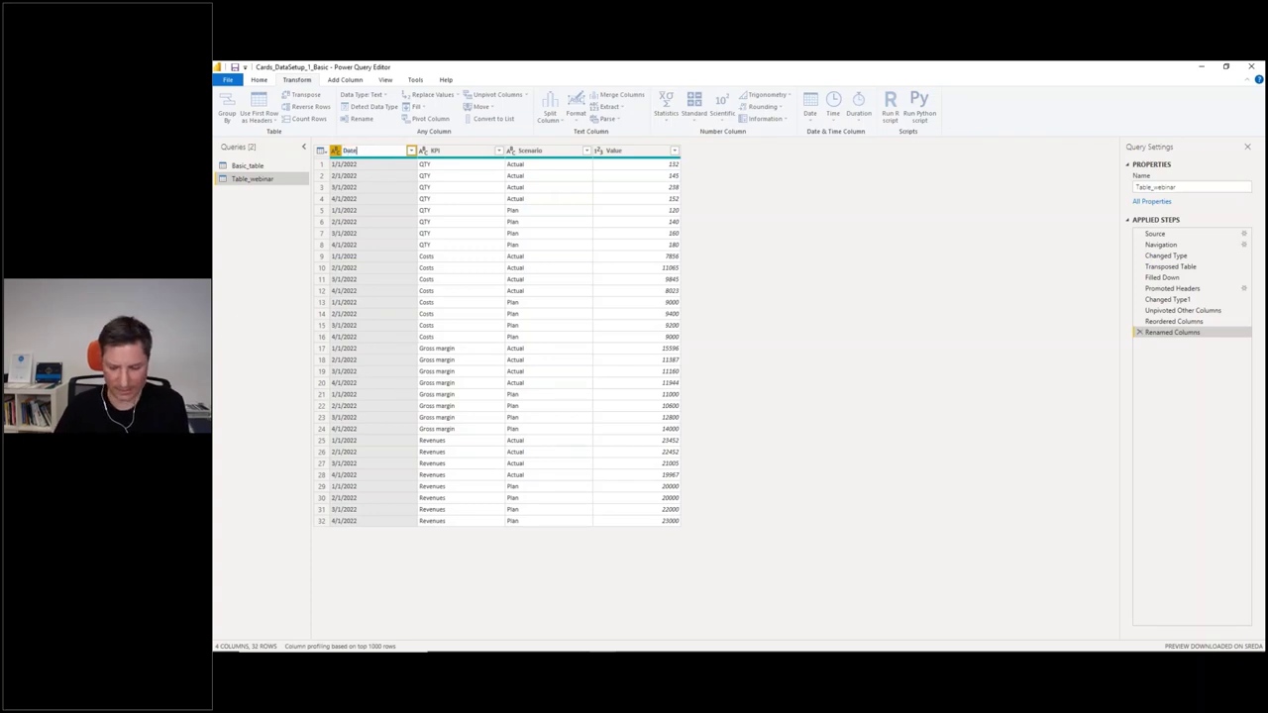
pyautogui.press('Return')
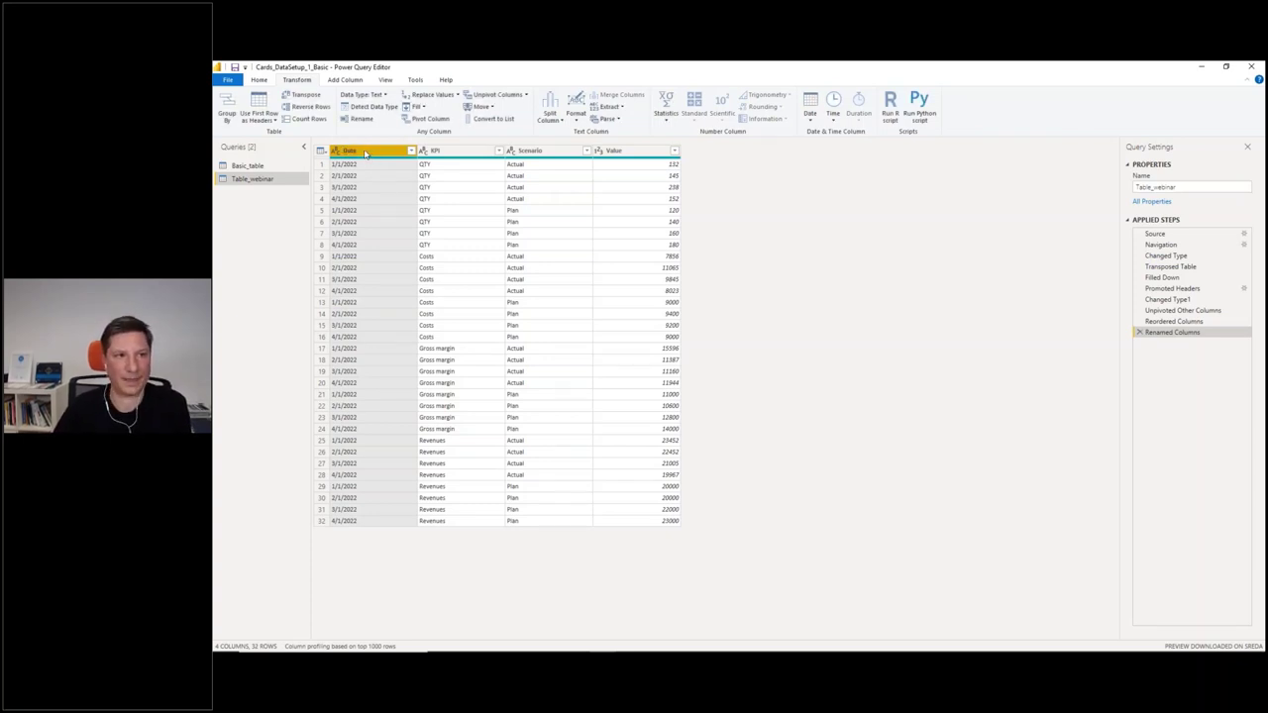
# - Set the Date column's data type to Date/Time, then close the Power Query Editor and apply the changes to the report
pyautogui.click(259, 79)
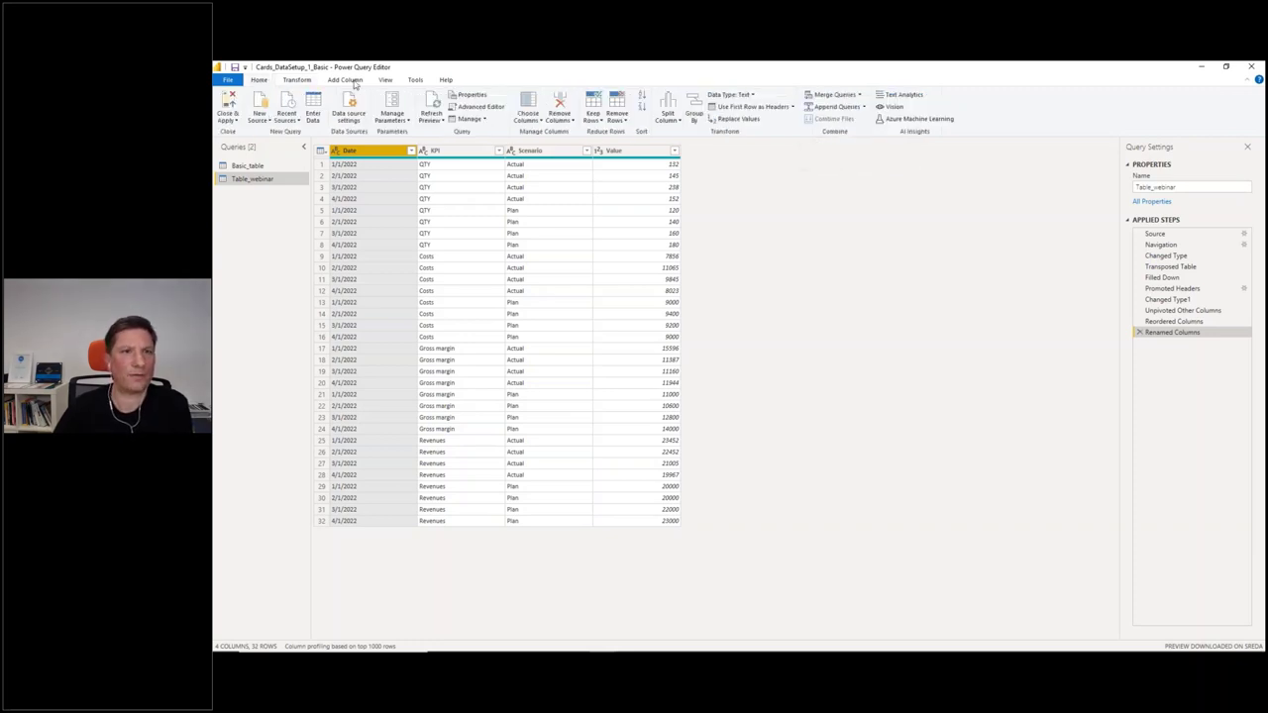
pyautogui.click(727, 96)
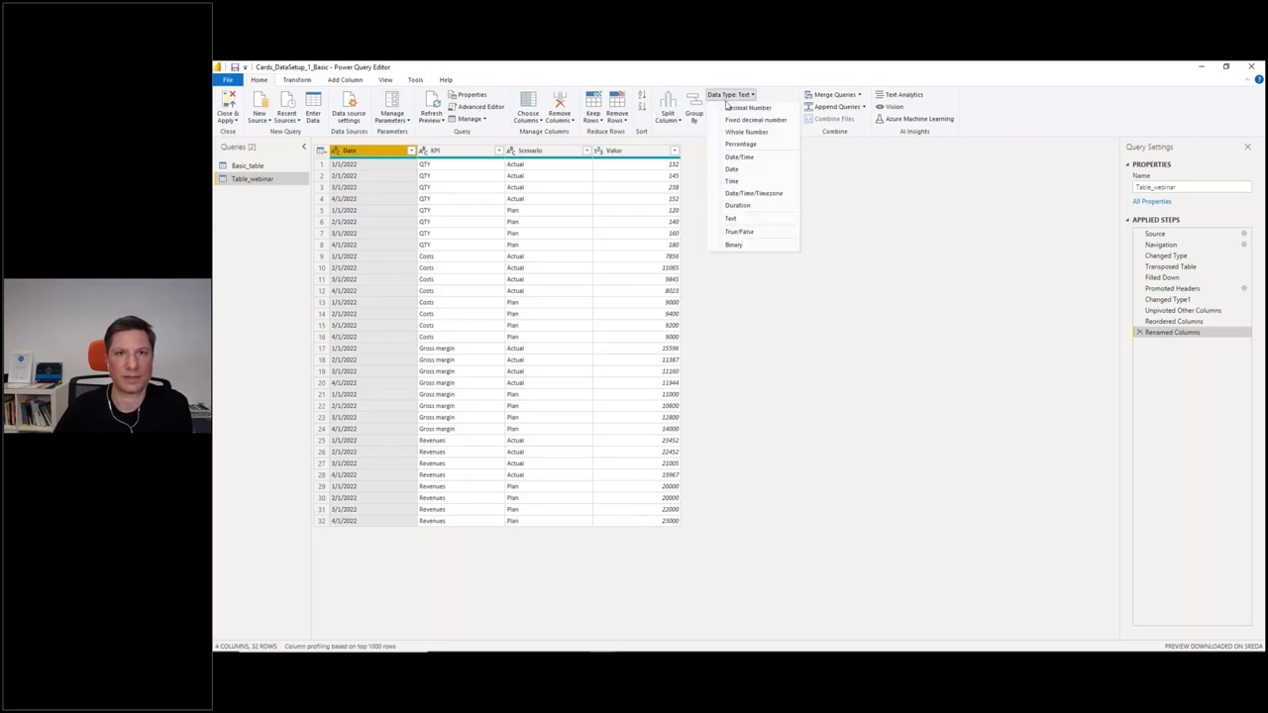
pyautogui.click(738, 158)
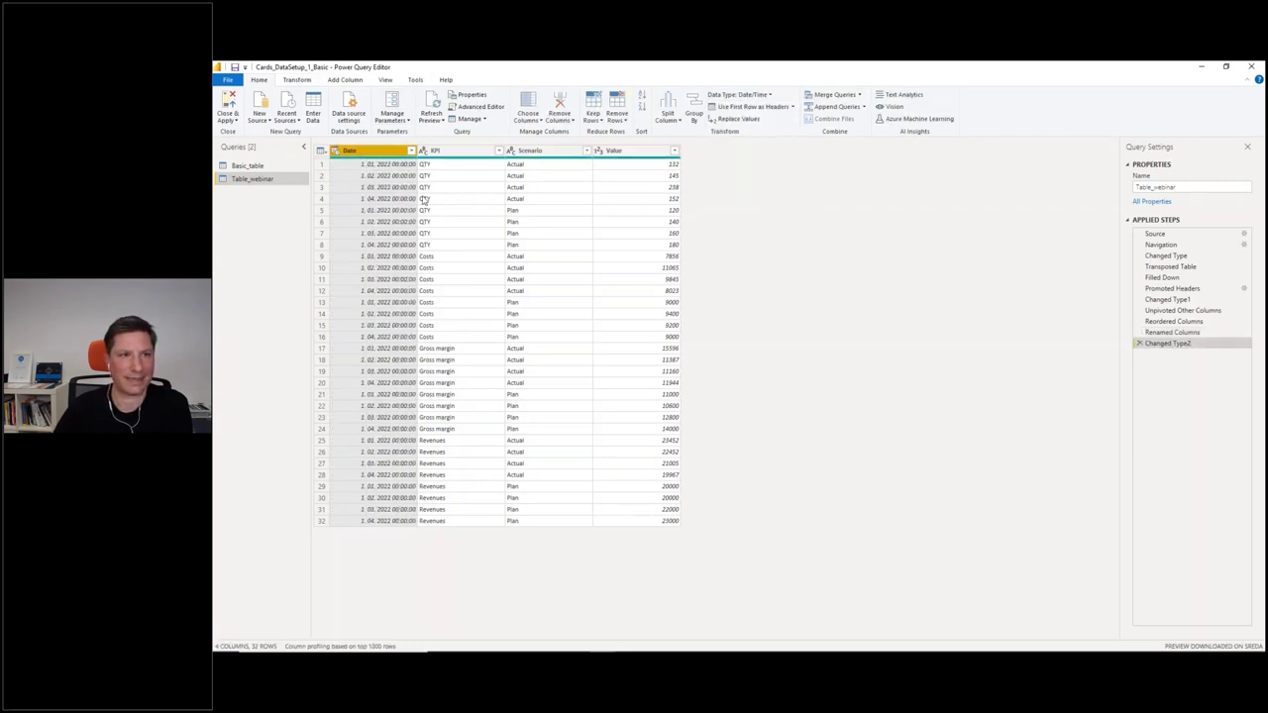
pyautogui.click(616, 152)
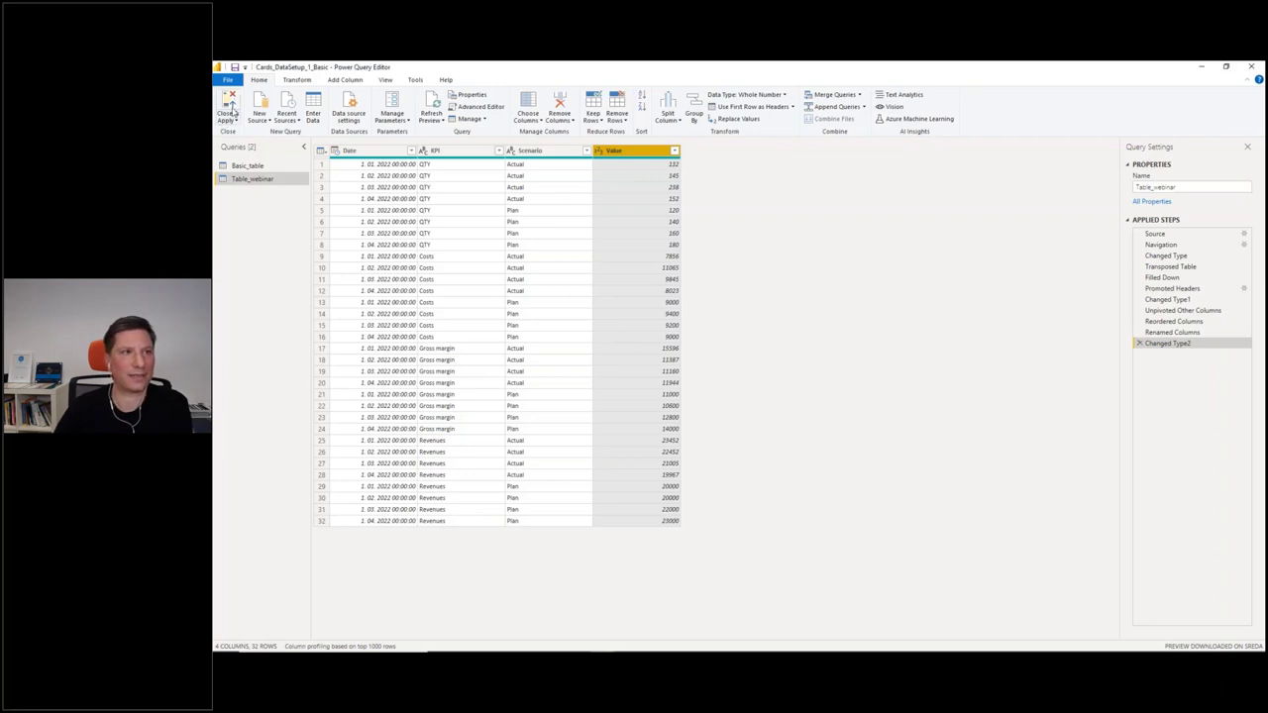
pyautogui.click(228, 105)
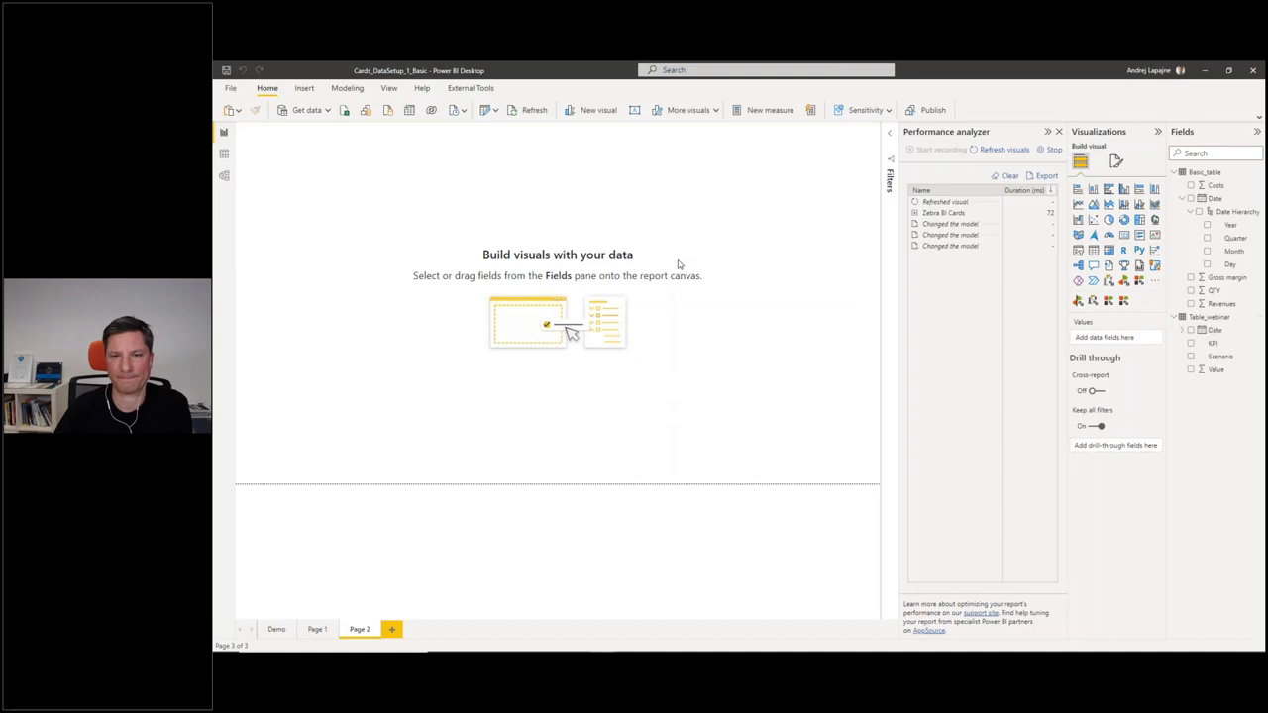
# - Collapse the Performance analyzer and add an enlarged Zebra BI Cards visual in the middle of Page 2
pyautogui.click(1046, 133)
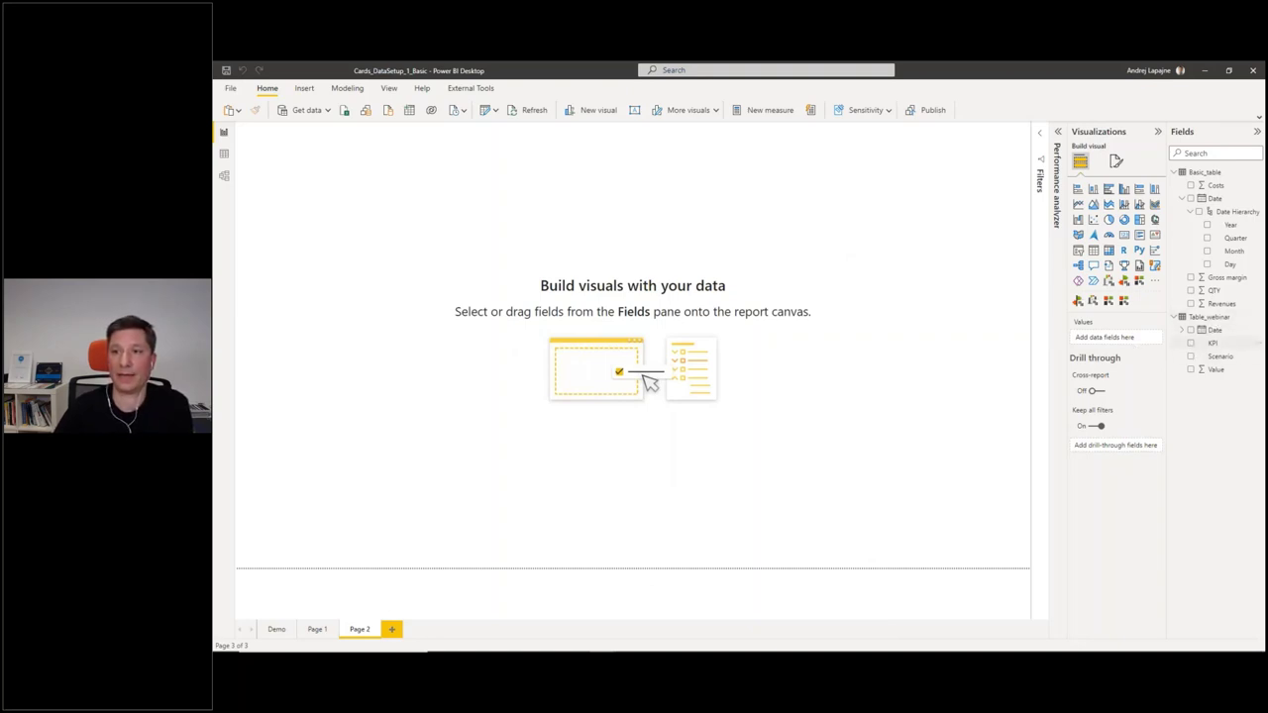
pyautogui.click(1108, 300)
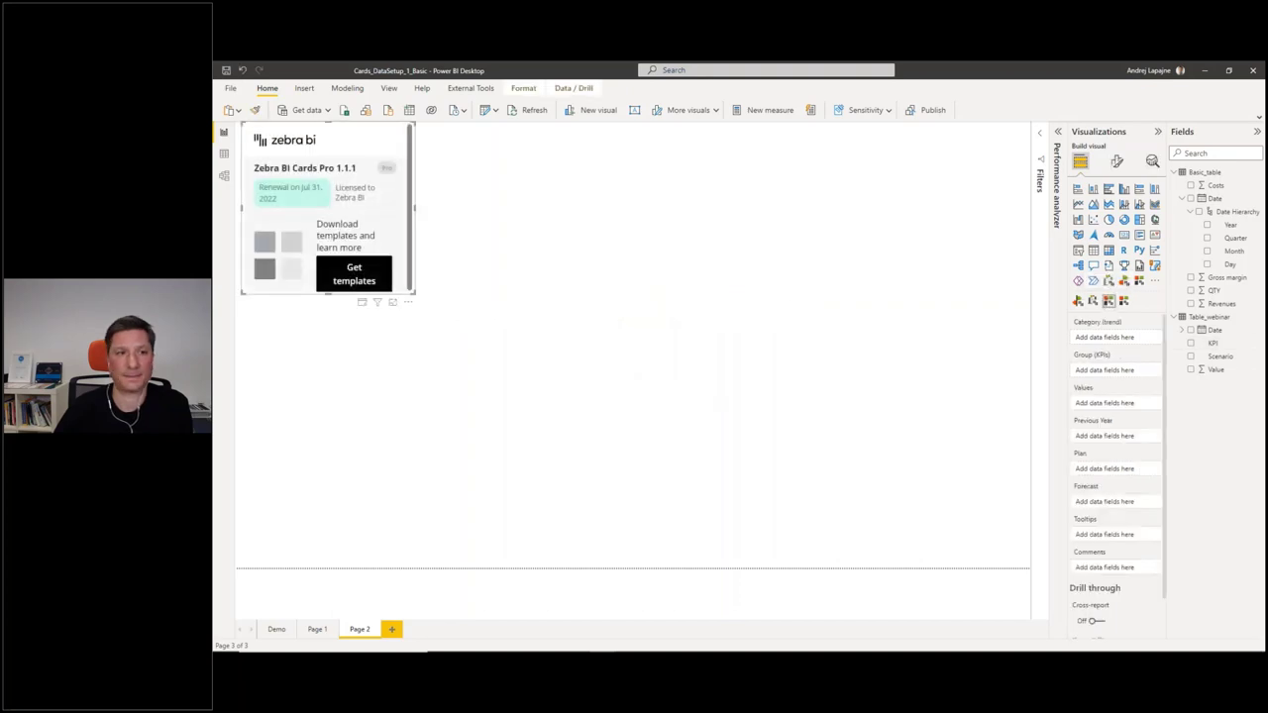
pyautogui.moveTo(410, 308); pyautogui.dragTo(759, 478)
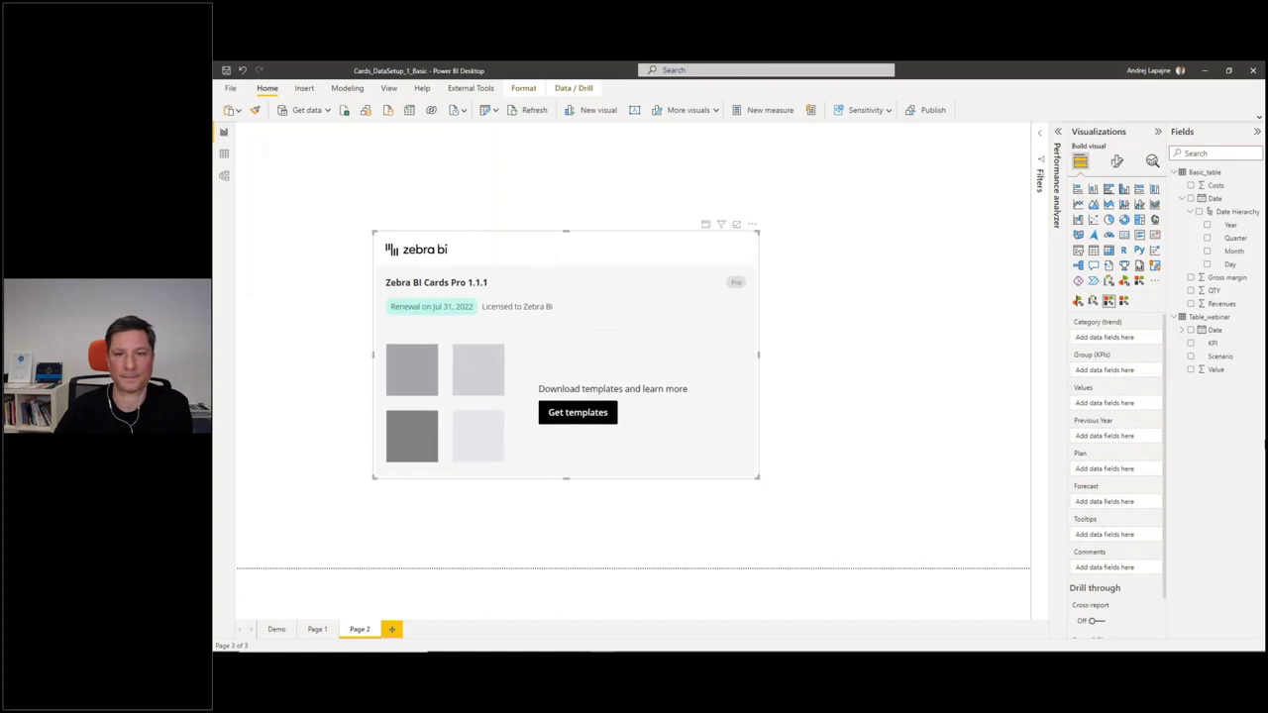
# - Fill the cards with Value from Table_webinar grouped by KPI, and move the Costs card in front of Gross margin
pyautogui.click(1190, 369)
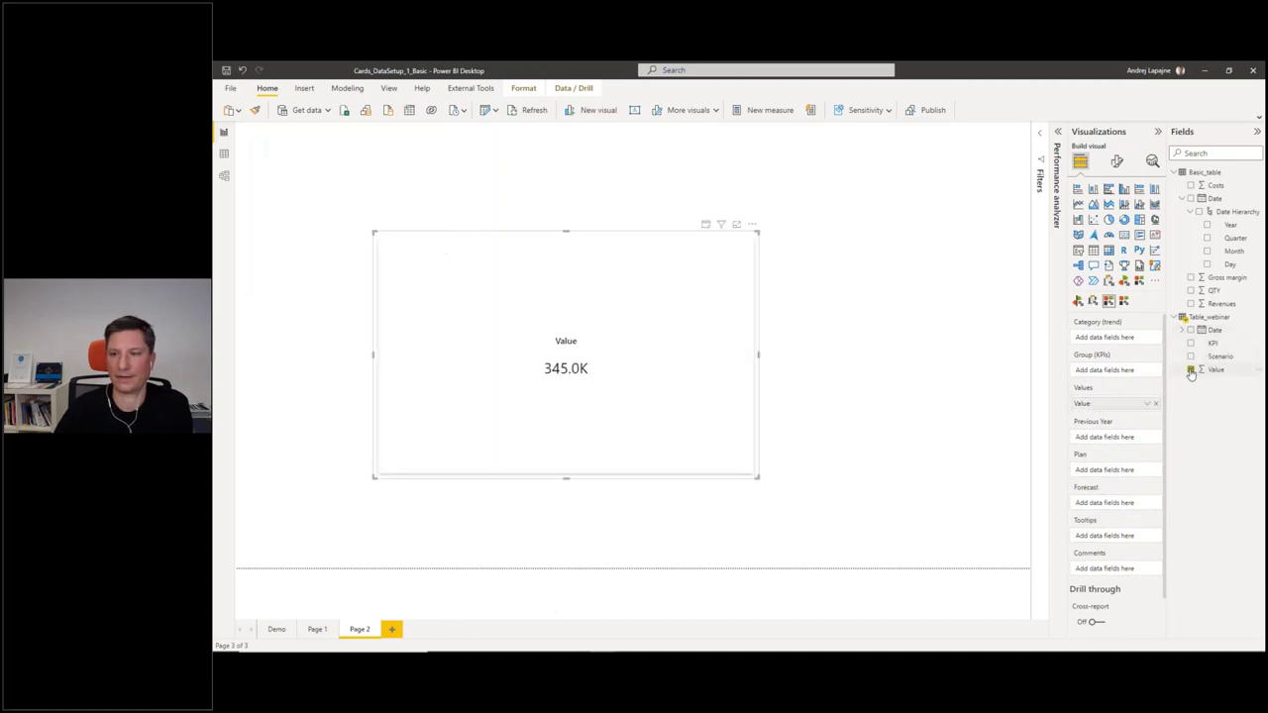
pyautogui.moveTo(1213, 344); pyautogui.dragTo(1121, 373)
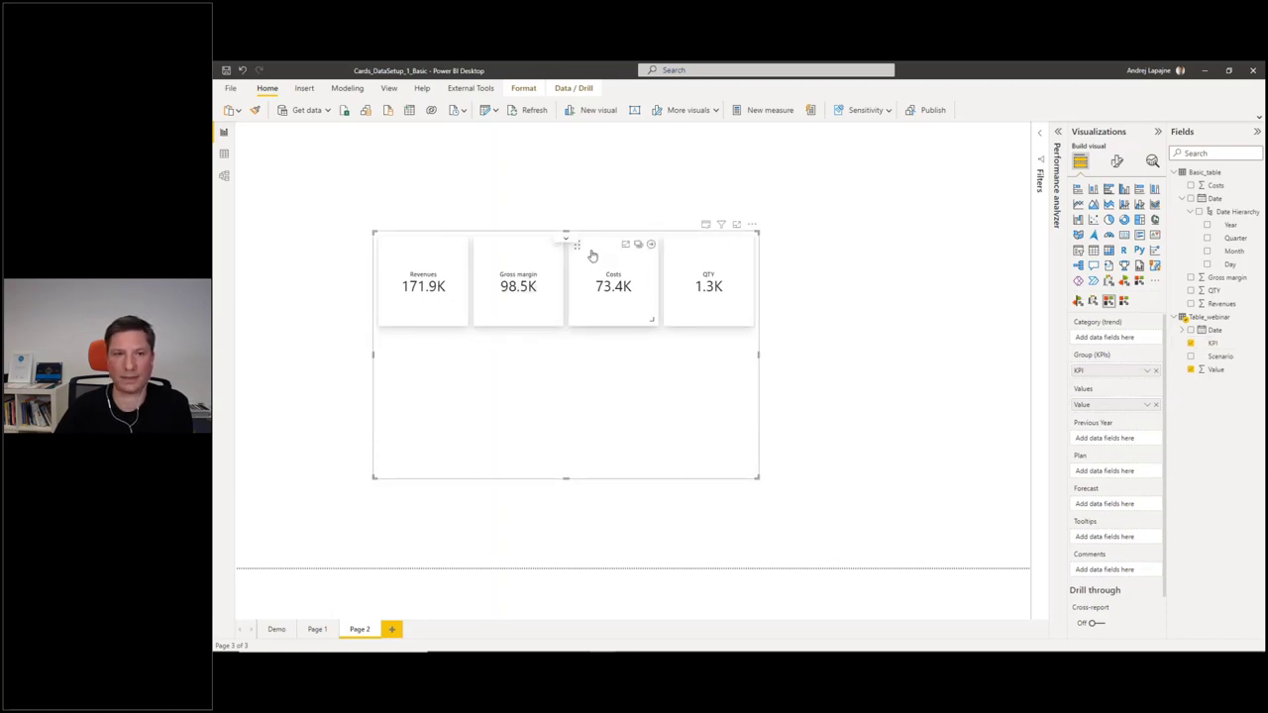
pyautogui.moveTo(574, 247); pyautogui.dragTo(521, 260)
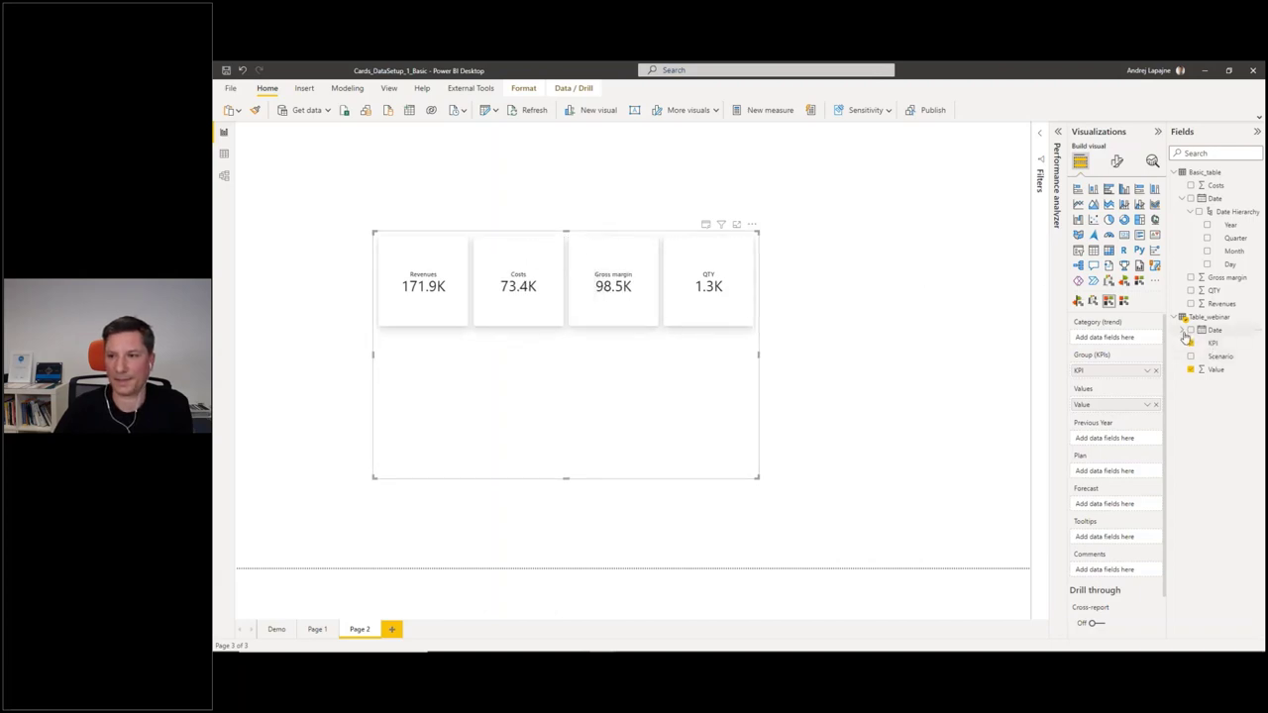
# - Add Month from Table_webinar's Date Hierarchy as the cards' trend category and remove Value from their Values
pyautogui.click(1183, 331)
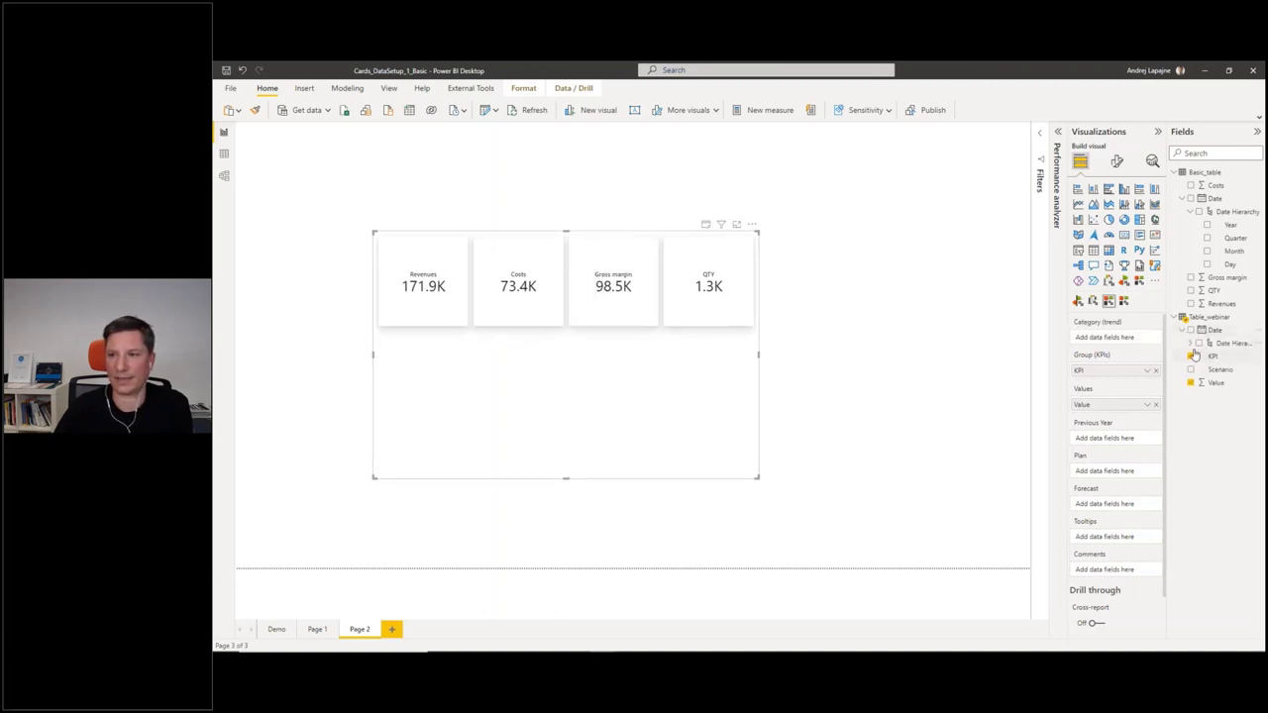
pyautogui.click(1192, 343)
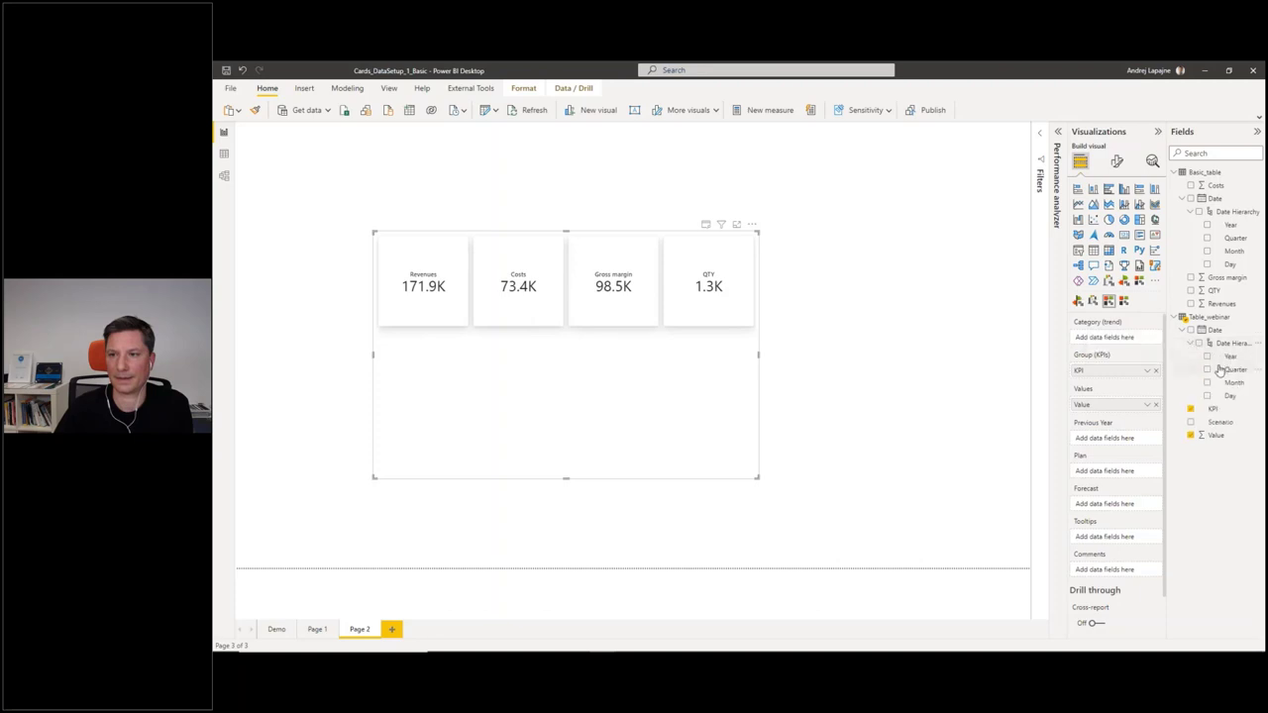
pyautogui.click(1208, 385)
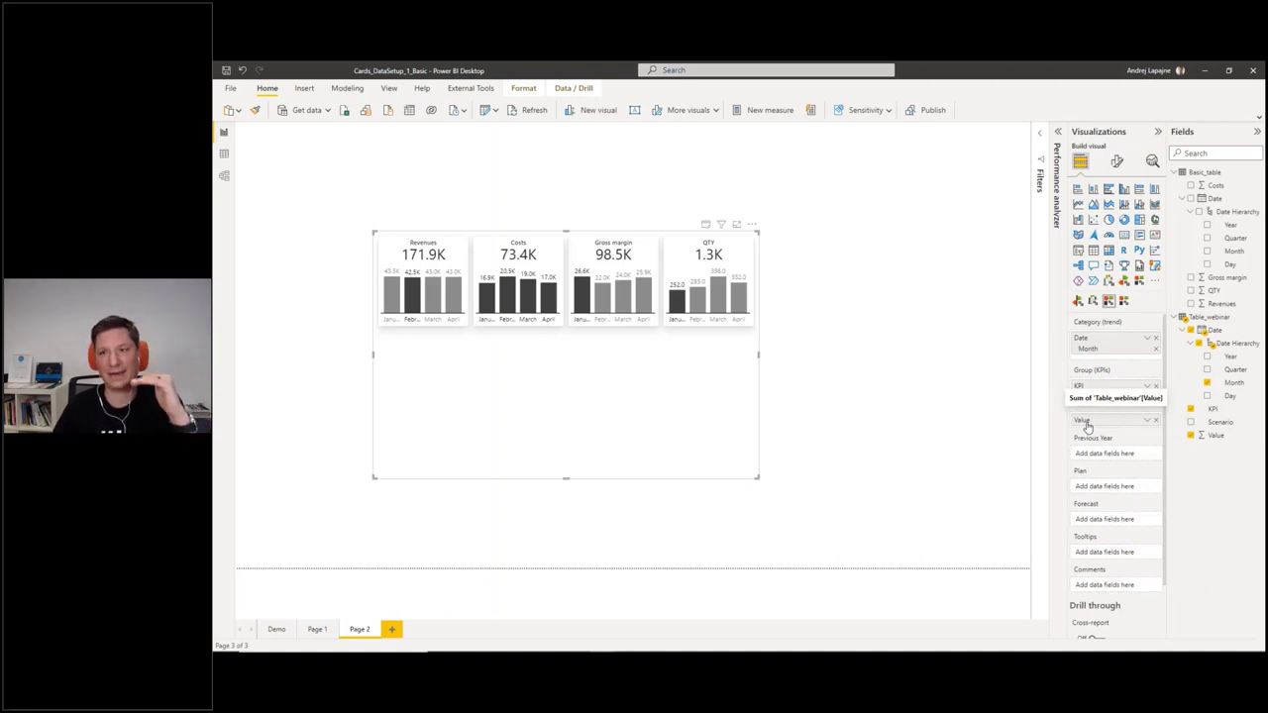
pyautogui.click(1156, 422)
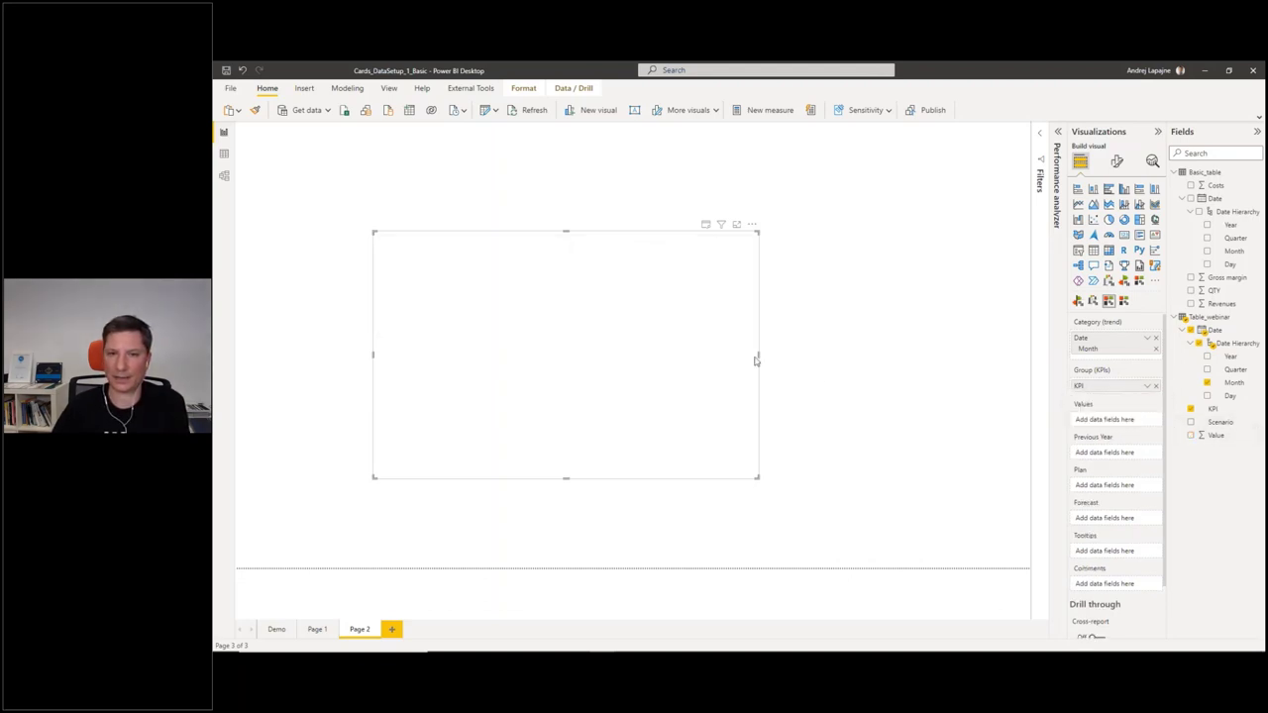
# - Create a measure AC in Table_webinar that begins with CALCULATE(SUM(Table_webinar[Value]),
pyautogui.rightClick(1208, 459)
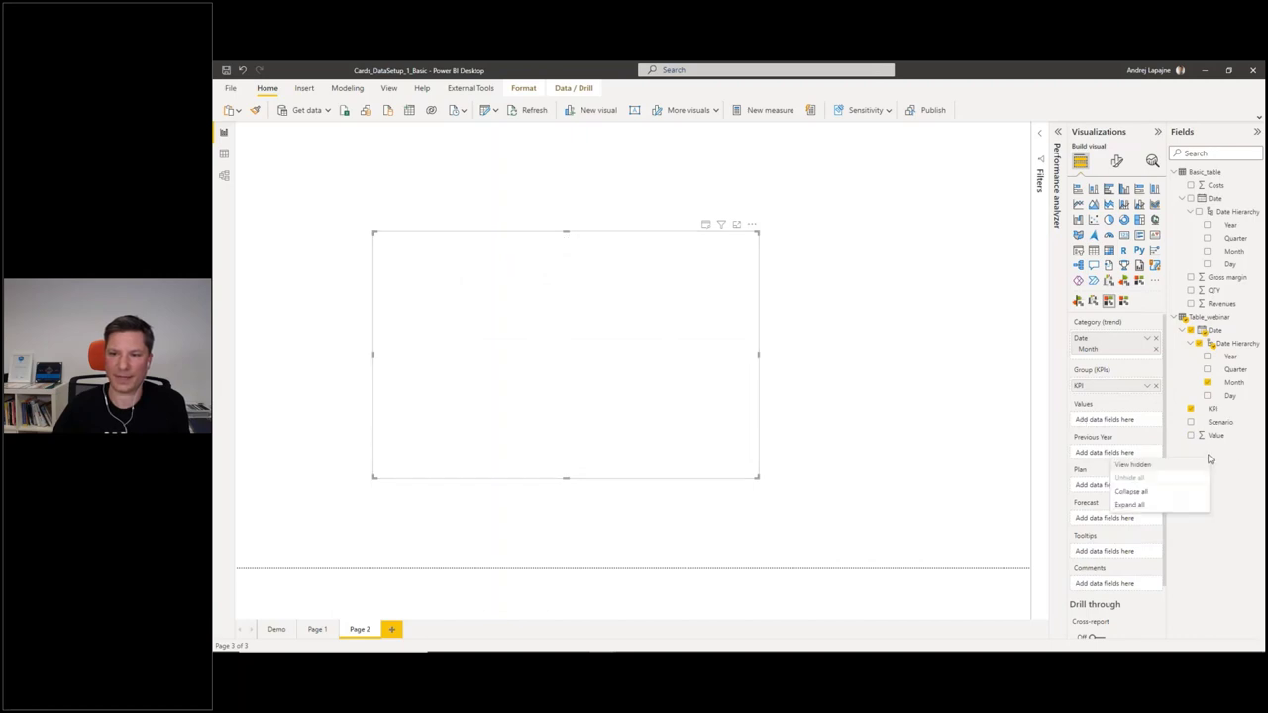
pyautogui.rightClick(1222, 343)
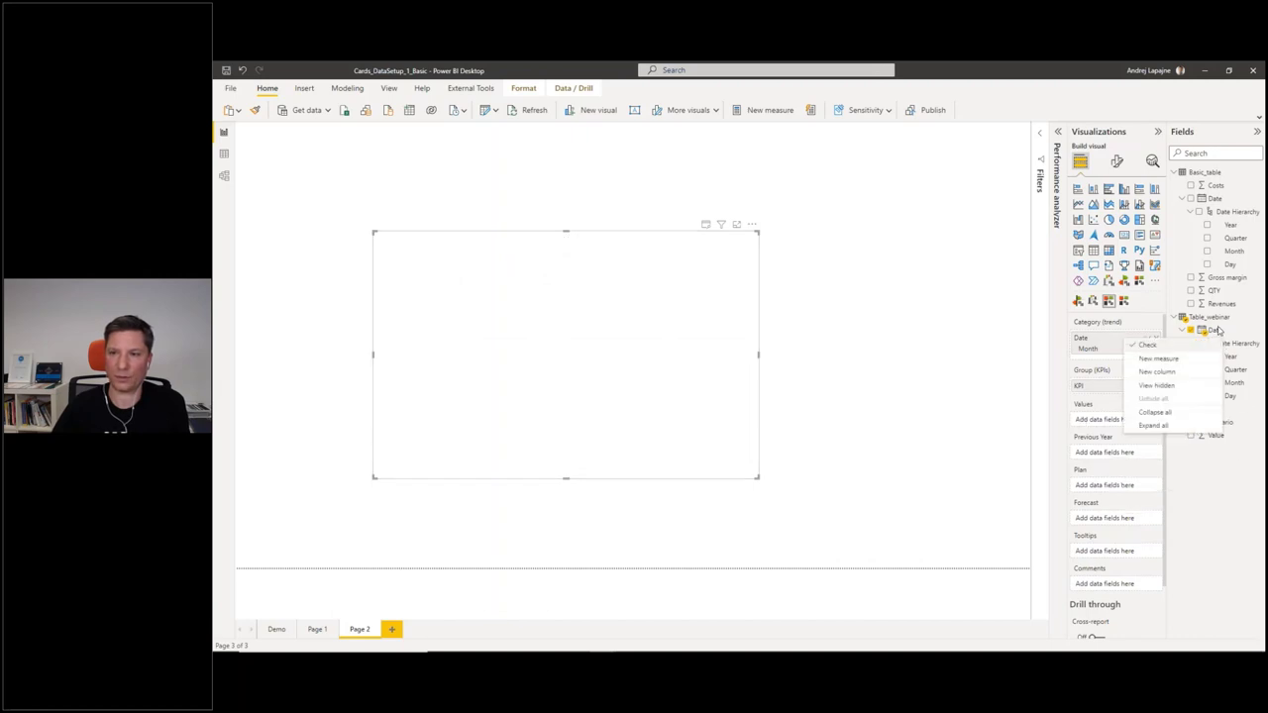
pyautogui.rightClick(1233, 437)
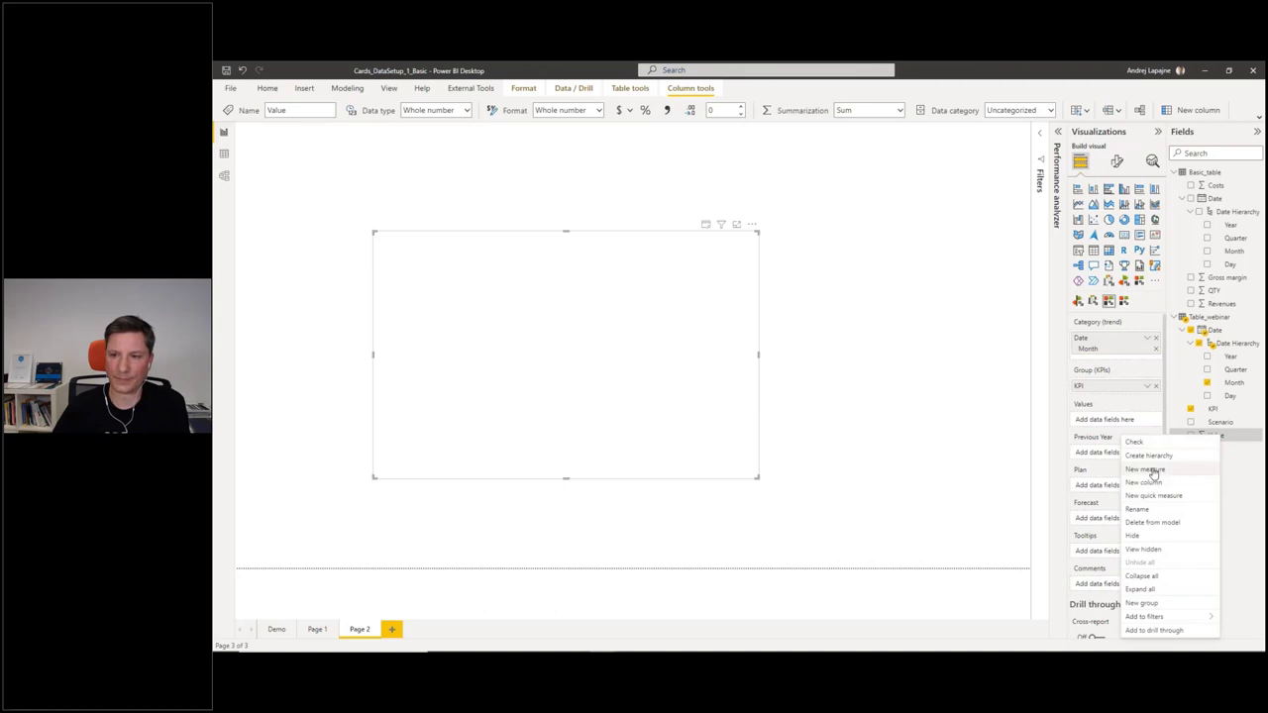
pyautogui.click(1149, 470)
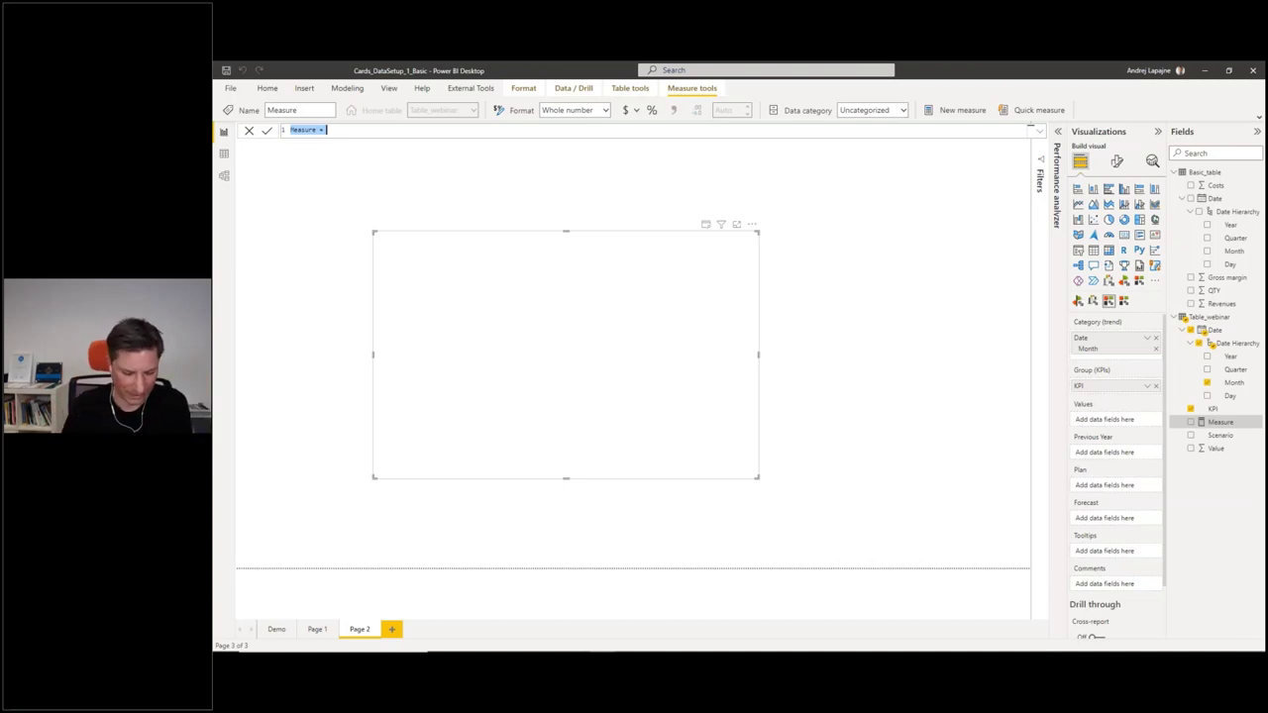
pyautogui.write('ac')
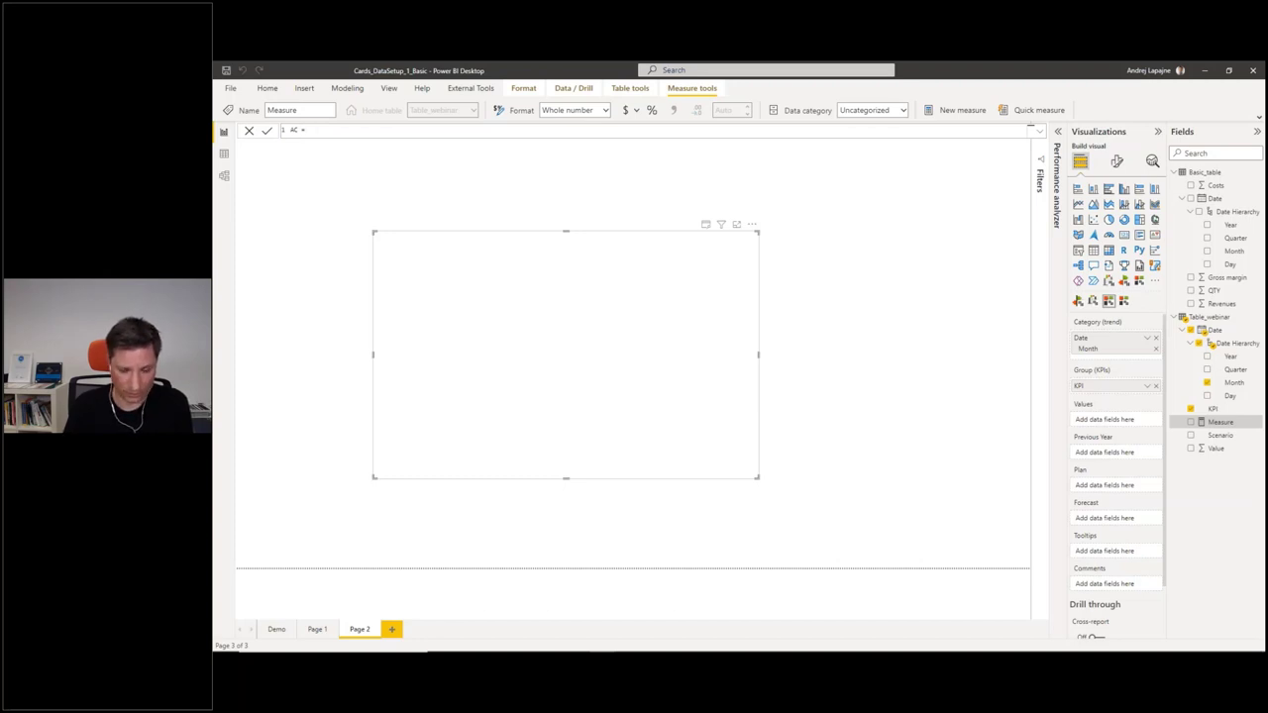
pyautogui.write('CALCULATE(')
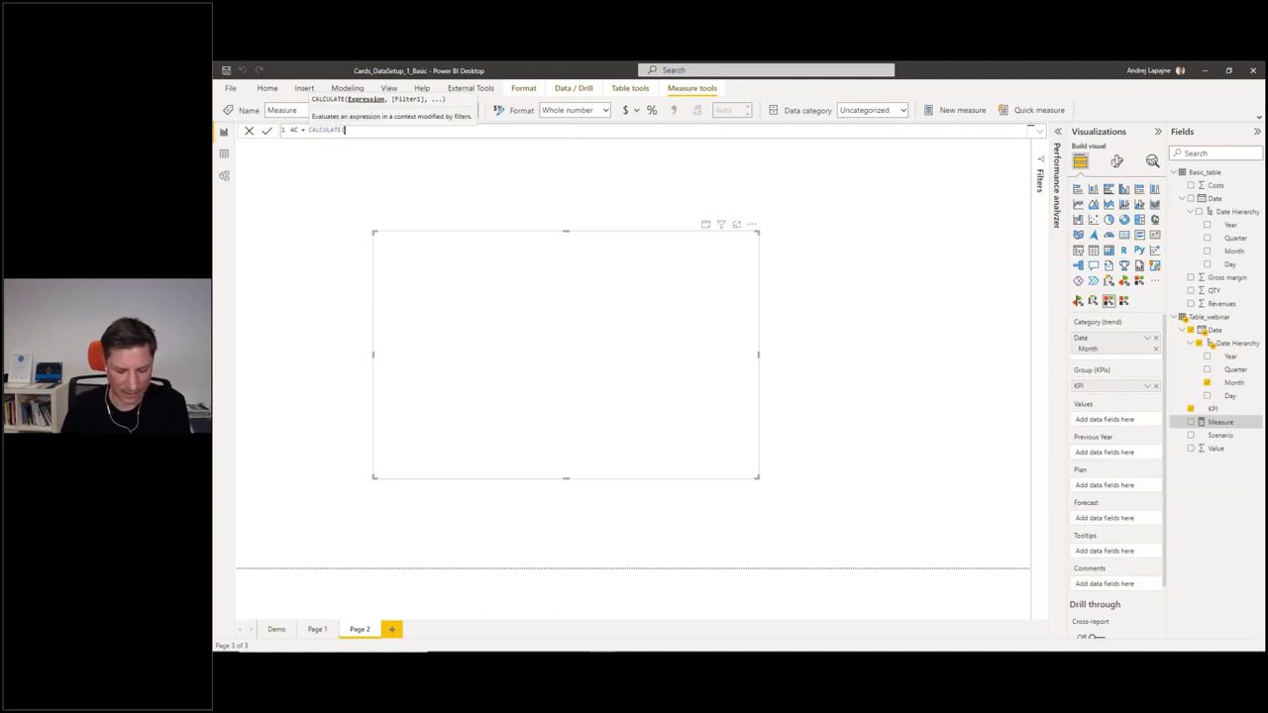
pyautogui.write('SUM(val')
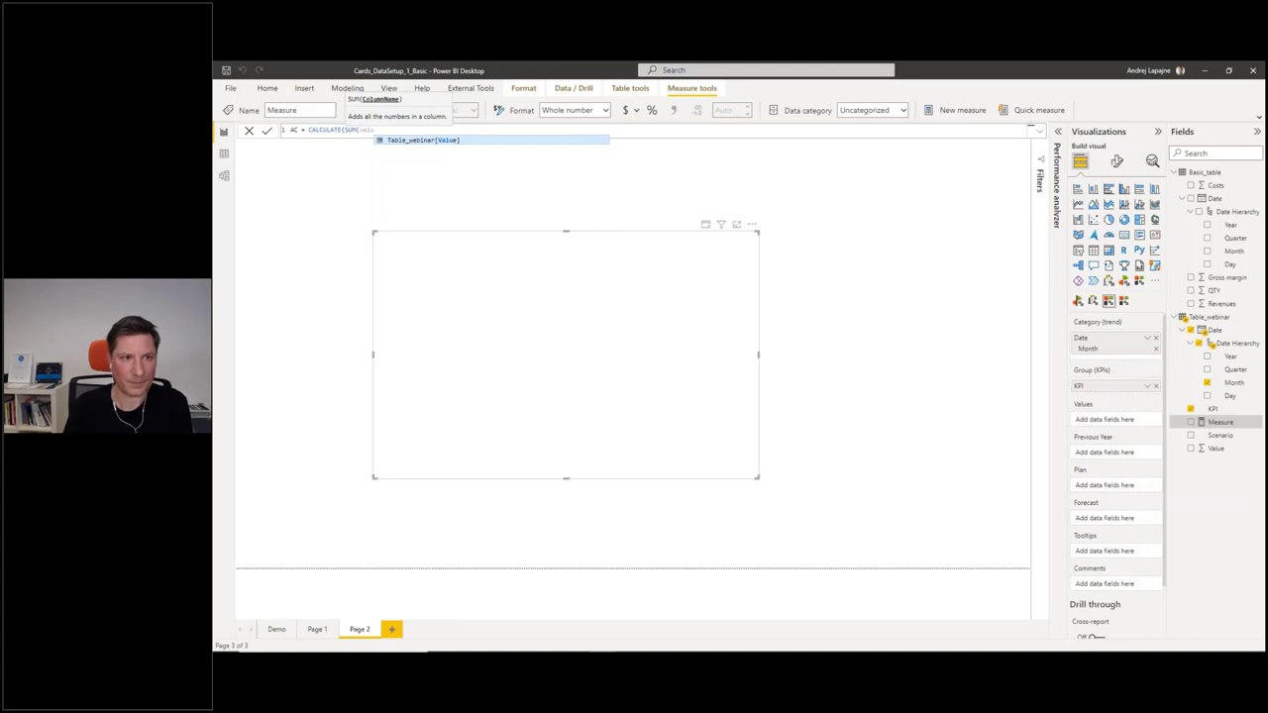
pyautogui.press('Tab')
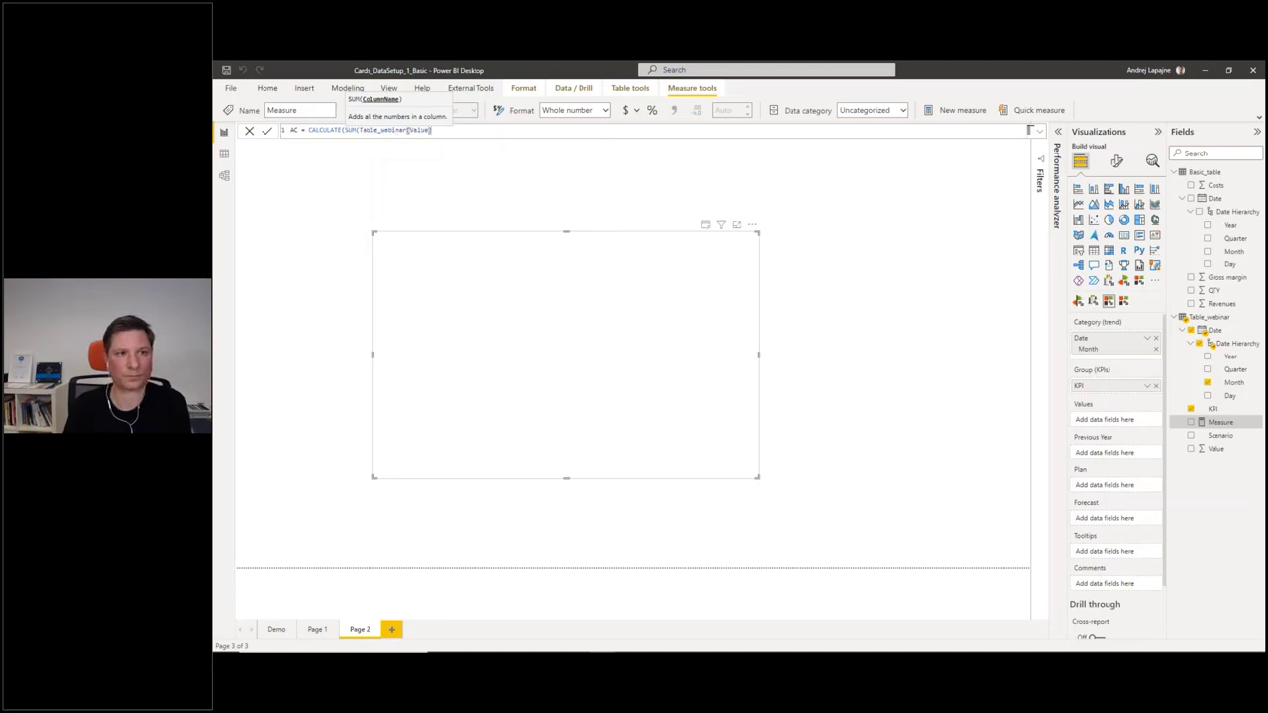
pyautogui.press('BackSpace')
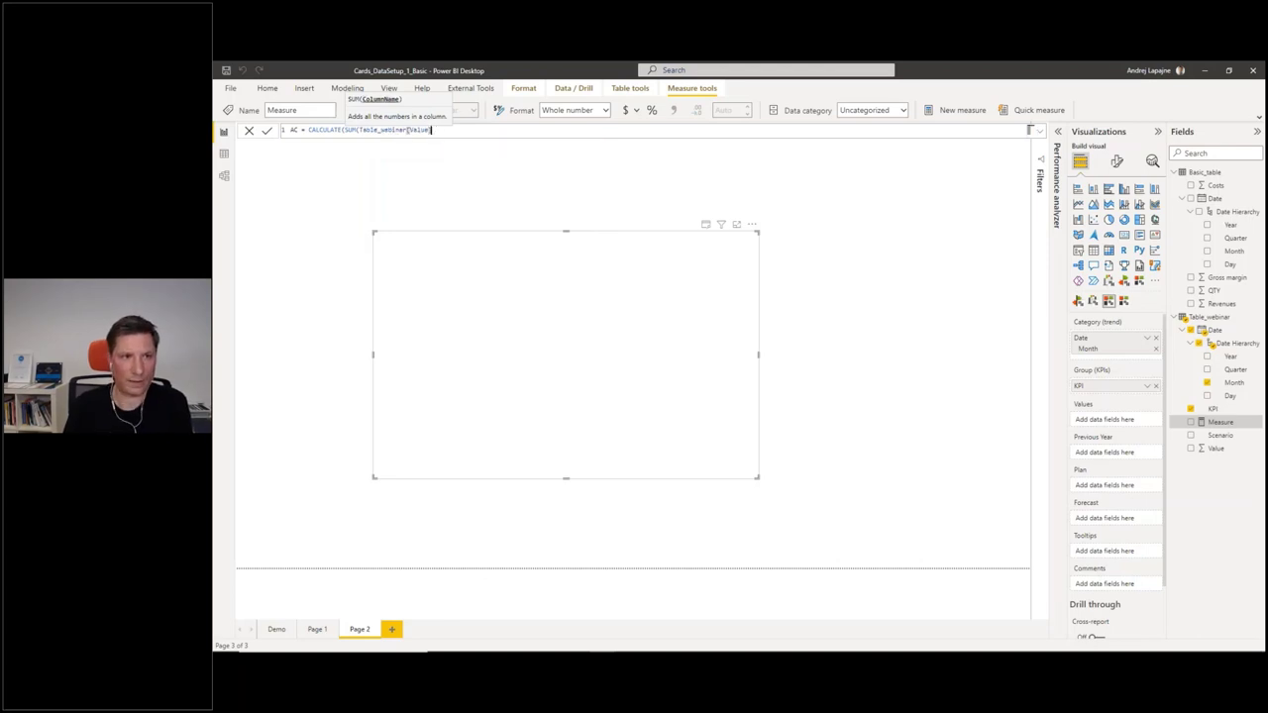
pyautogui.write('),')
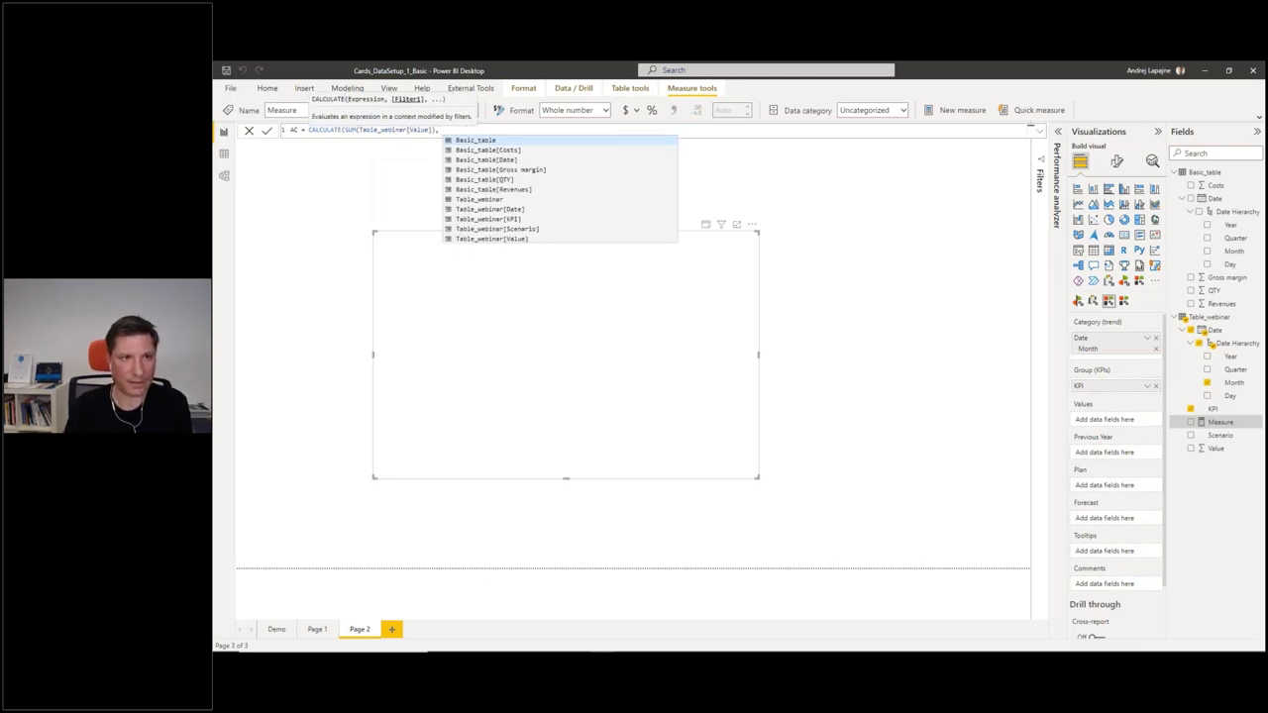
# - Complete the AC measure with the filter Table_webinar[Scenario]="Actual" and add AC to the cards' Values
pyautogui.write('Scena')
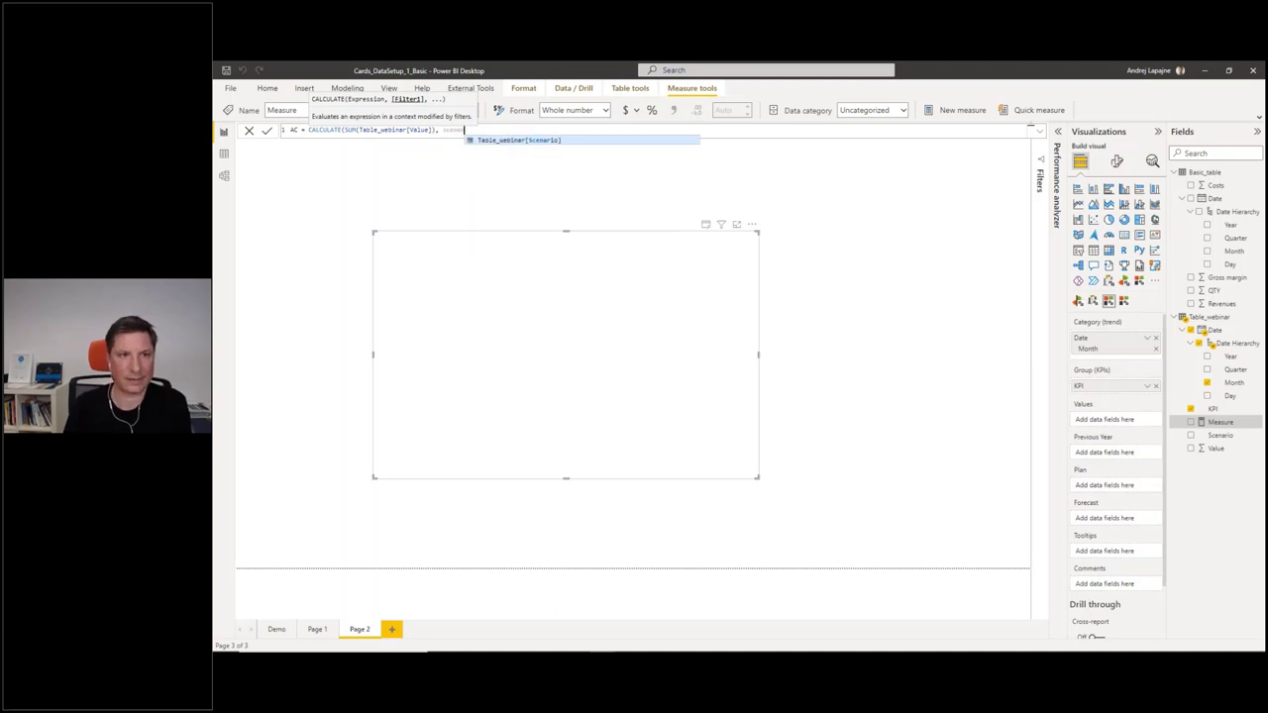
pyautogui.press('Tab')
pyautogui.write('=')
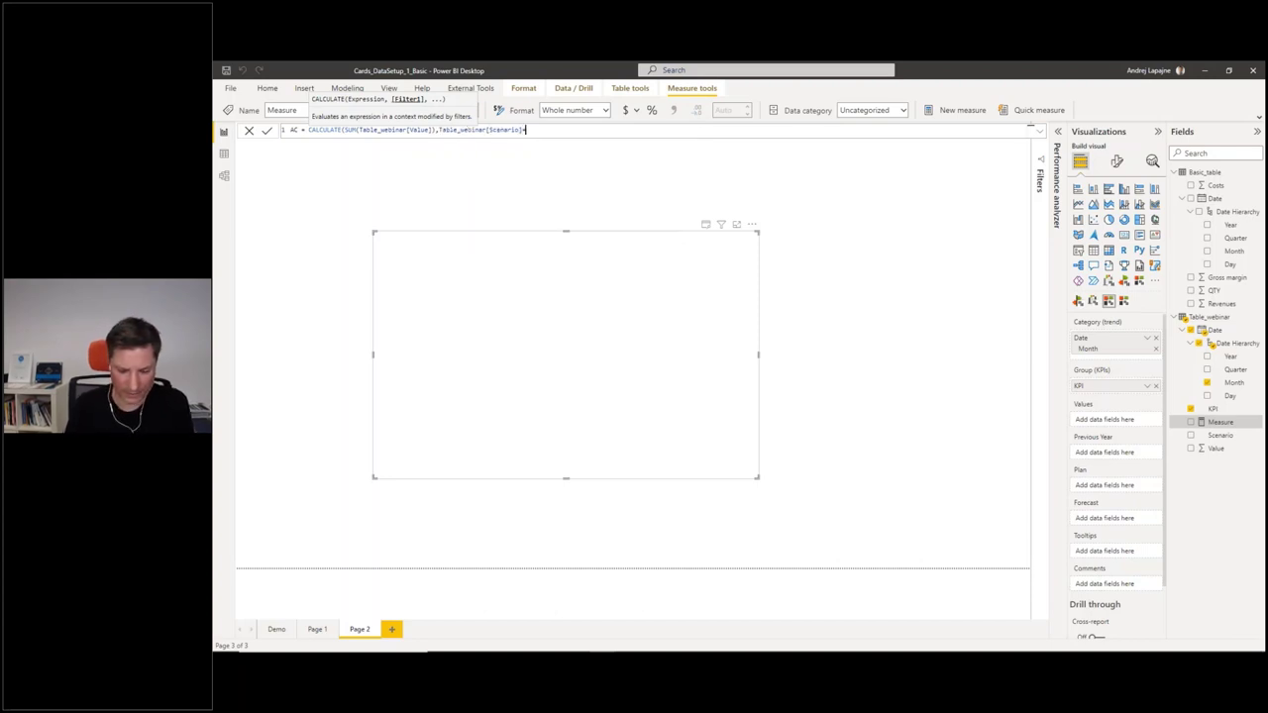
pyautogui.write('"Actual')
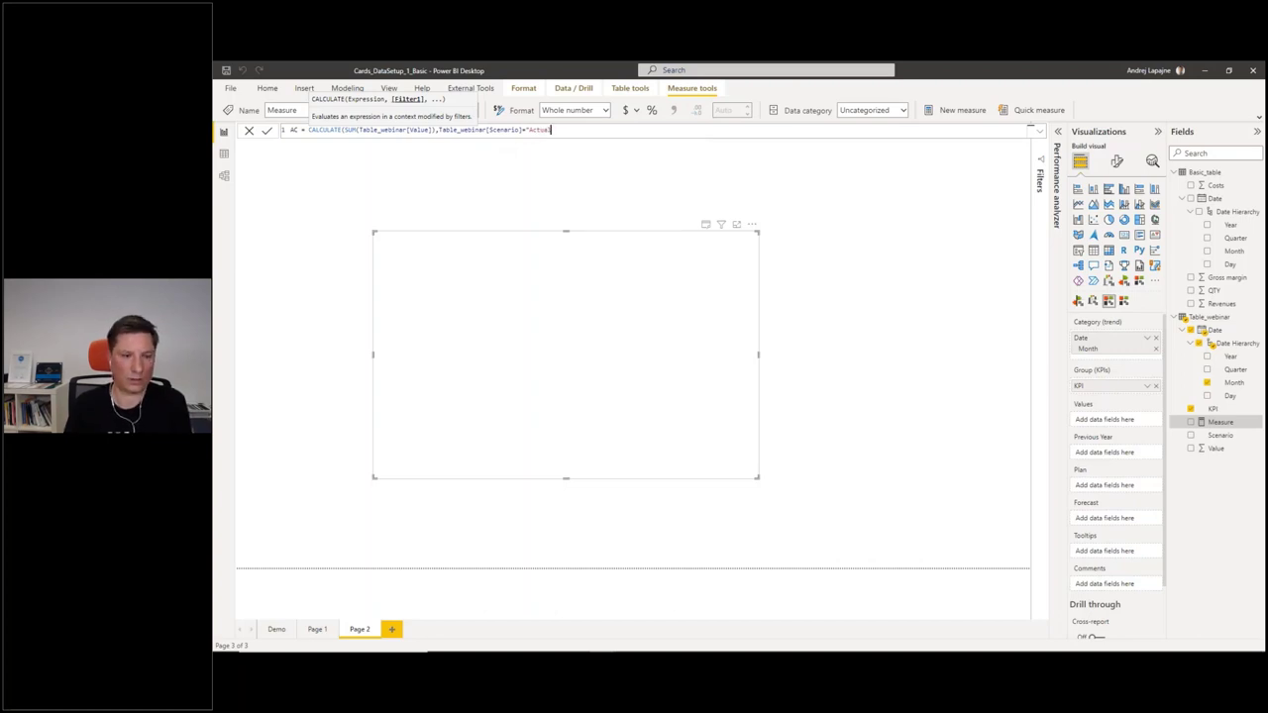
pyautogui.write('s")')
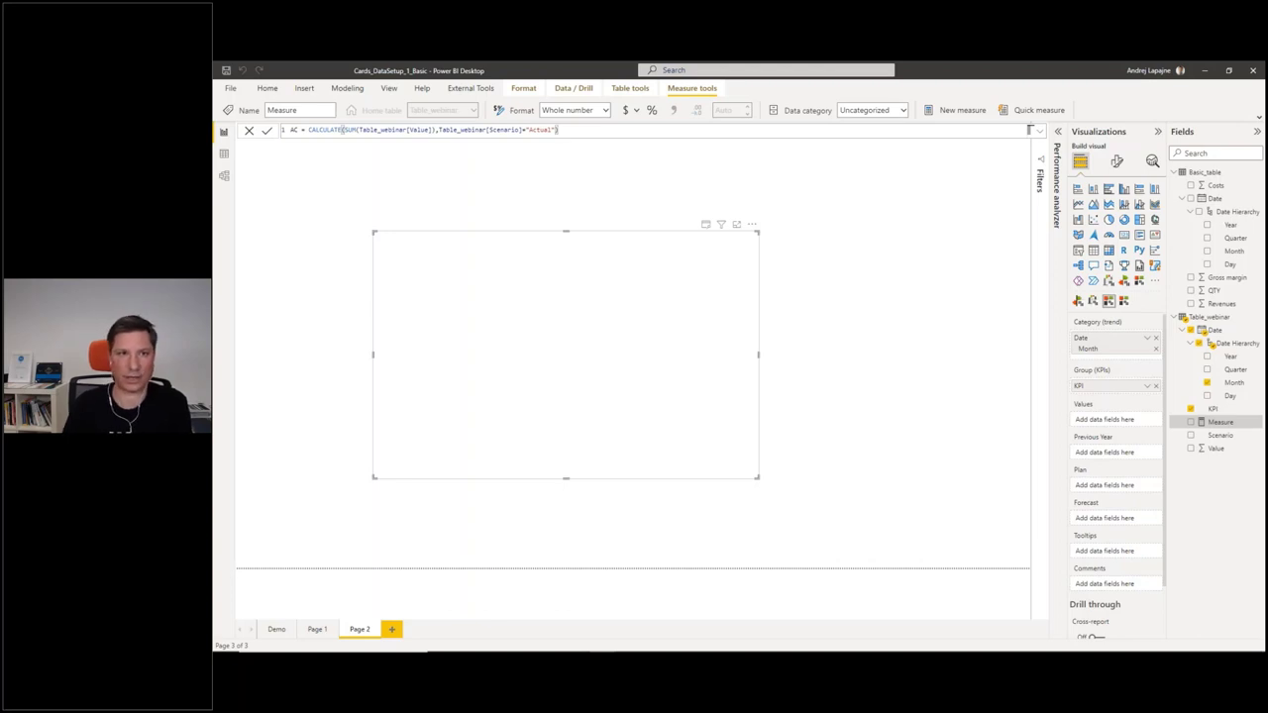
pyautogui.press('Return')
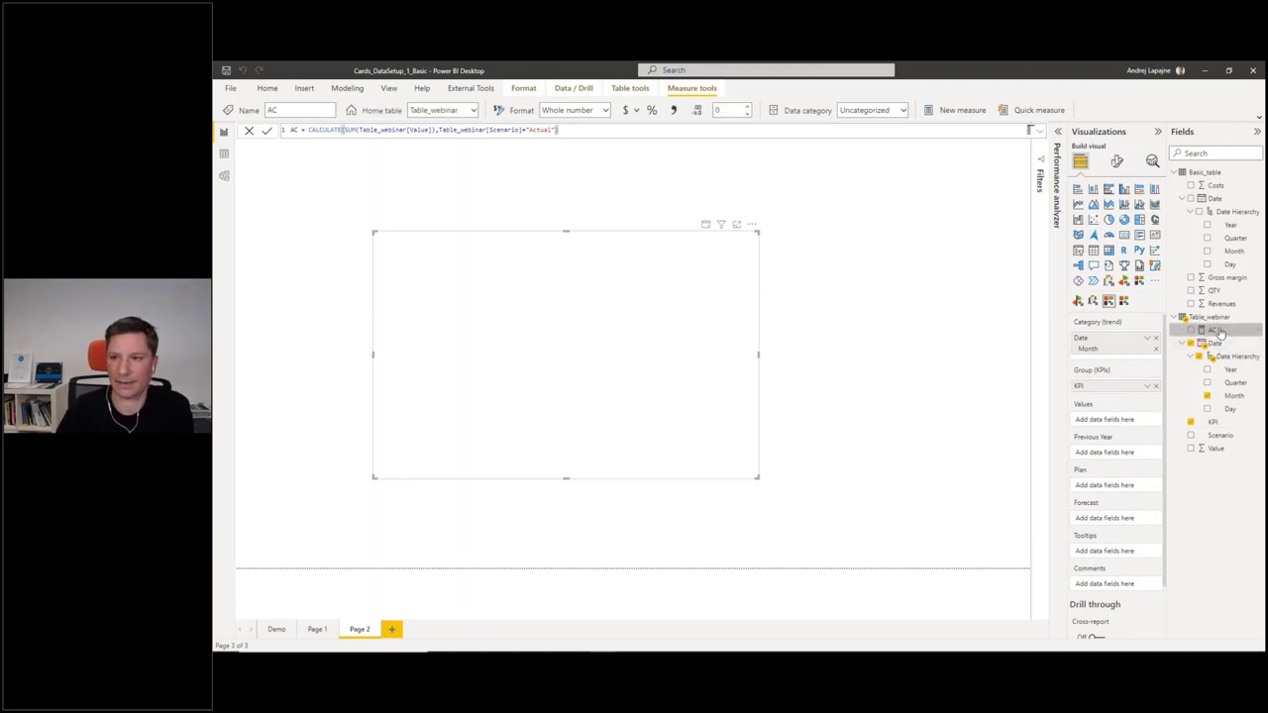
pyautogui.moveTo(1210, 330); pyautogui.dragTo(1120, 420)
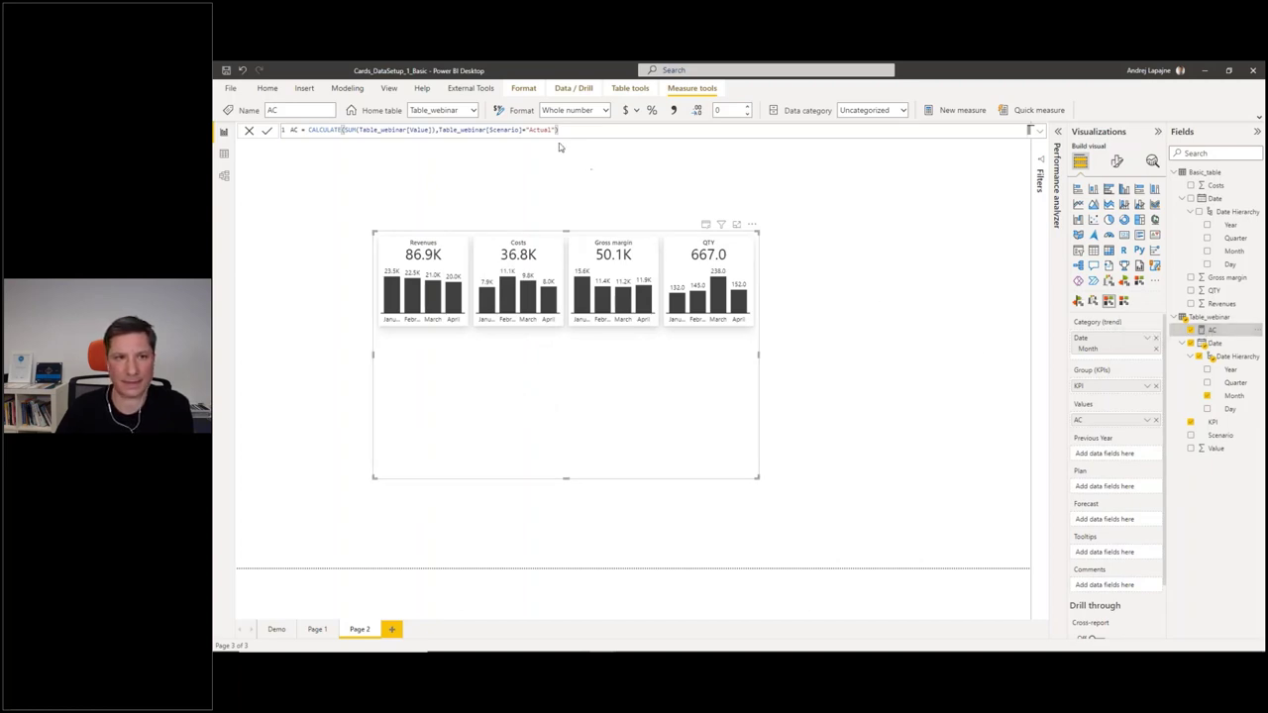
# - Create a new measure in Table_webinar from a copy of the AC formula and name it PL
pyautogui.moveTo(582, 131); pyautogui.dragTo(255, 128)
pyautogui.hotkey('ctrl', 'c')
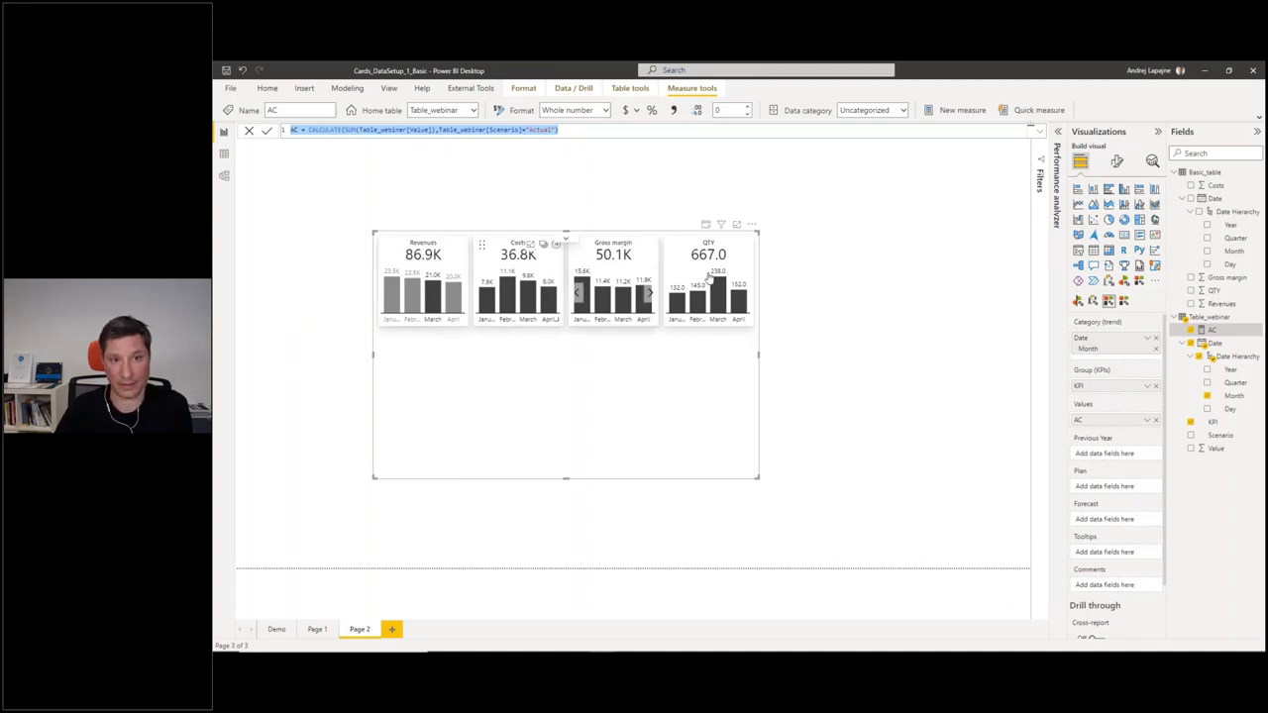
pyautogui.rightClick(1214, 337)
pyautogui.press('Escape')
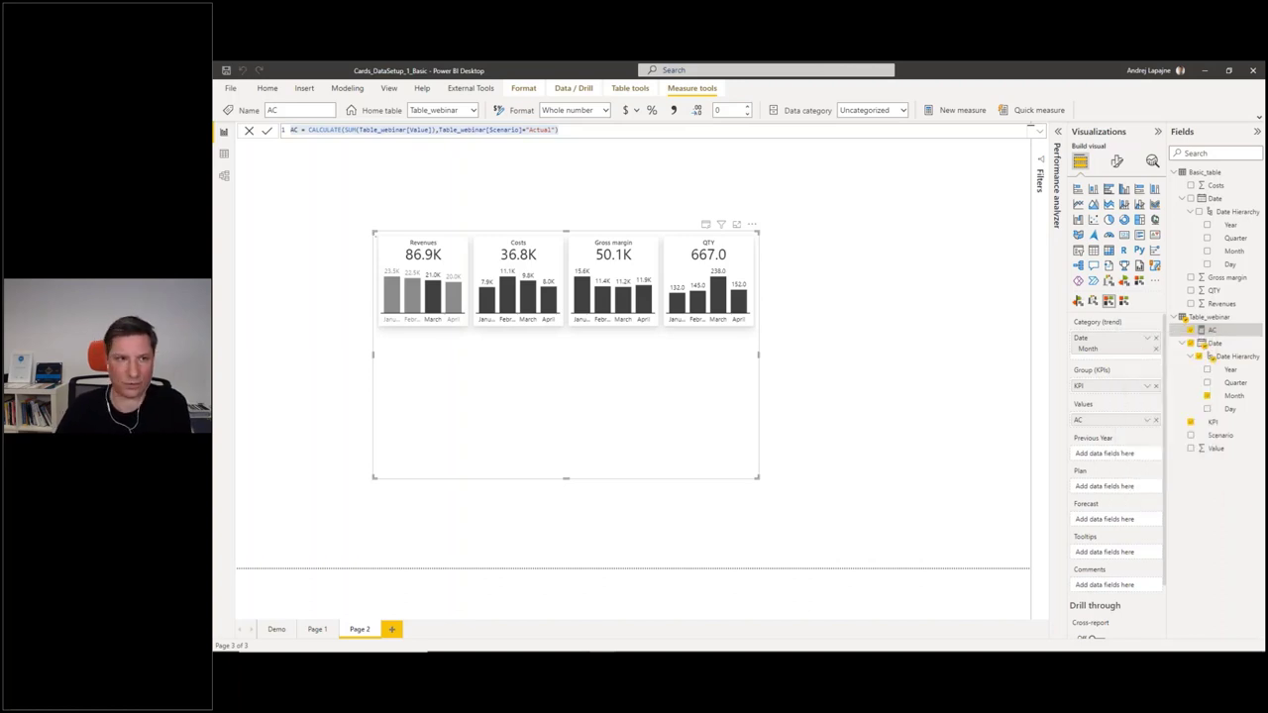
pyautogui.hotkey('ctrl', 'v')
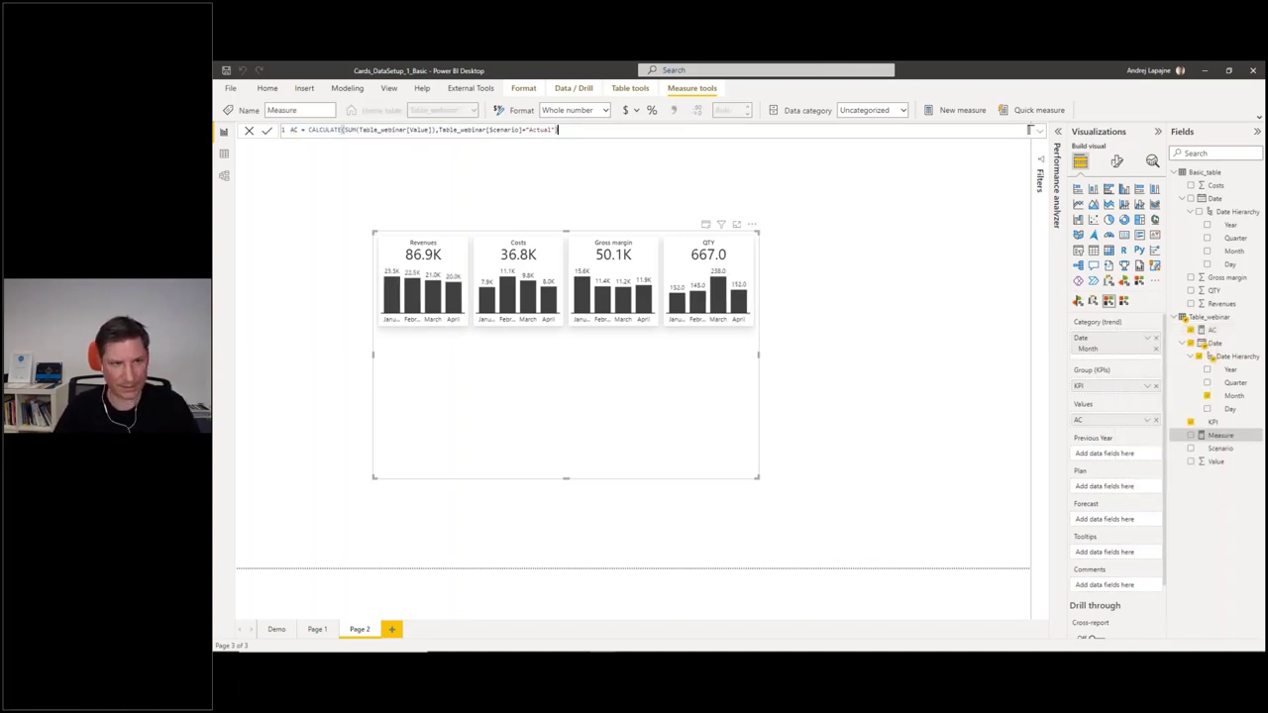
pyautogui.doubleClick(294, 133)
pyautogui.write('PL')
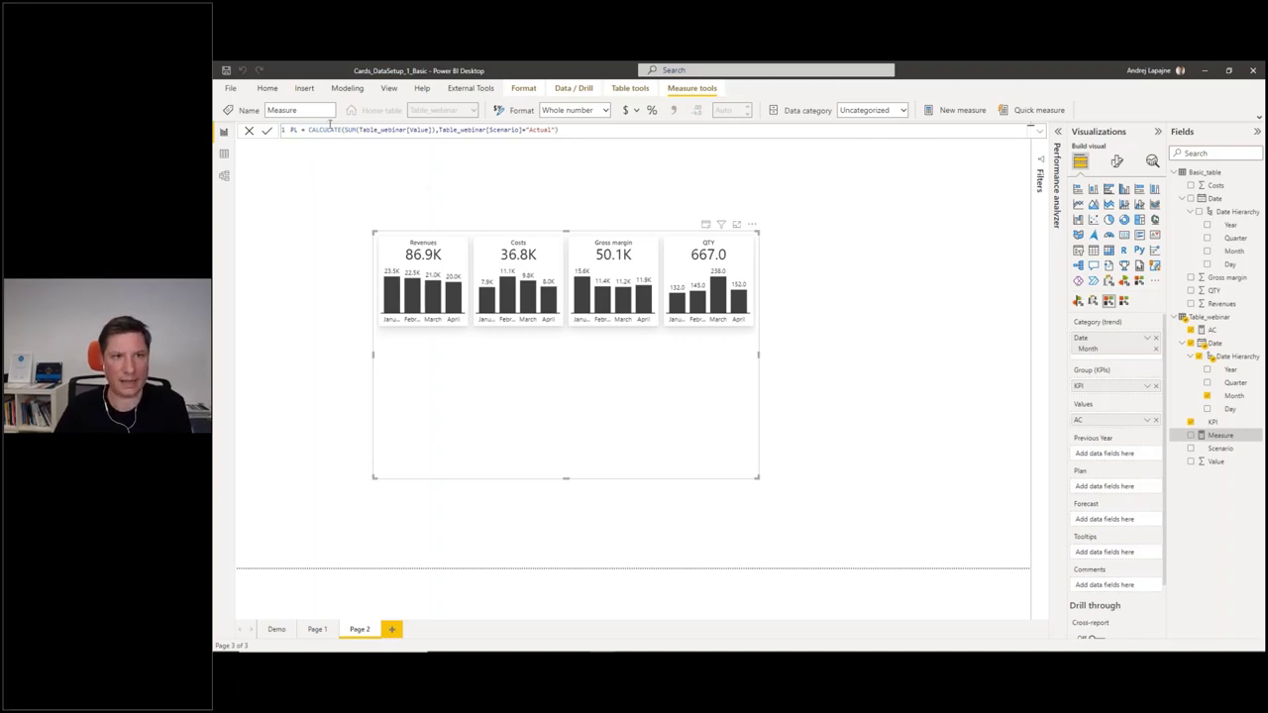
# - Set the PL measure's Scenario filter to "Plan" and add PL to the cards' Plan values
pyautogui.doubleClick(540, 130)
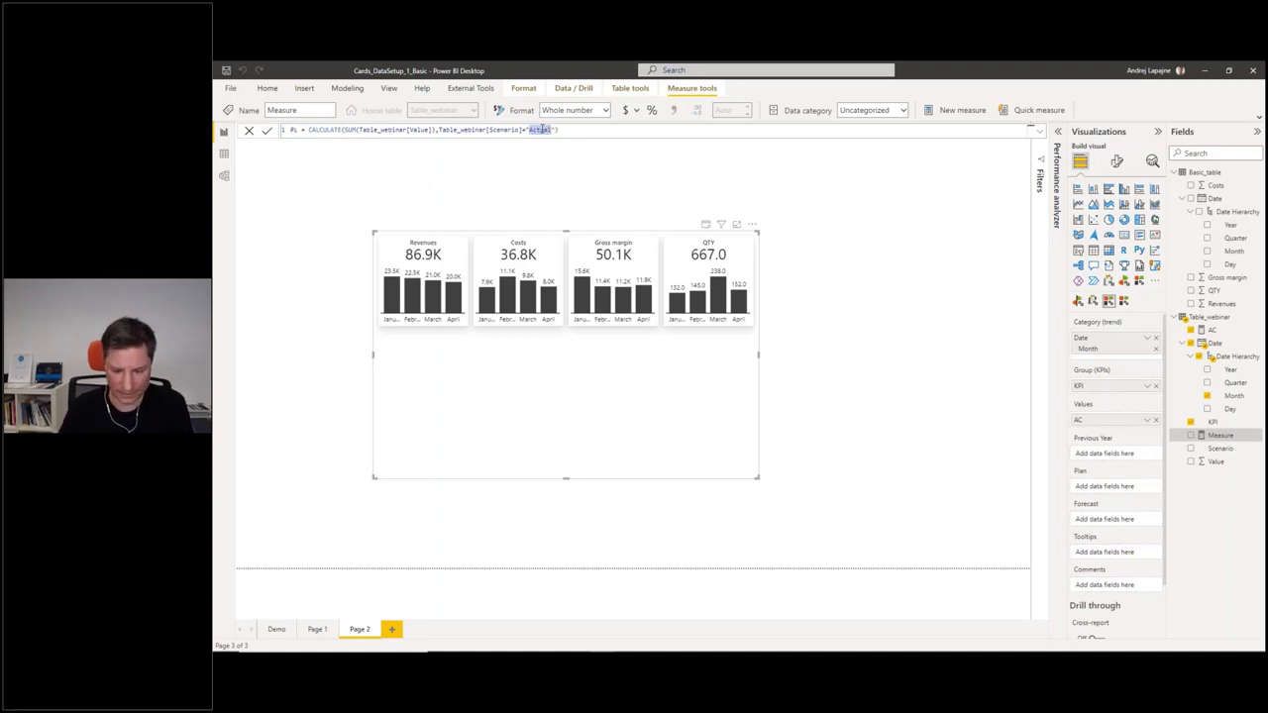
pyautogui.write('Plan')
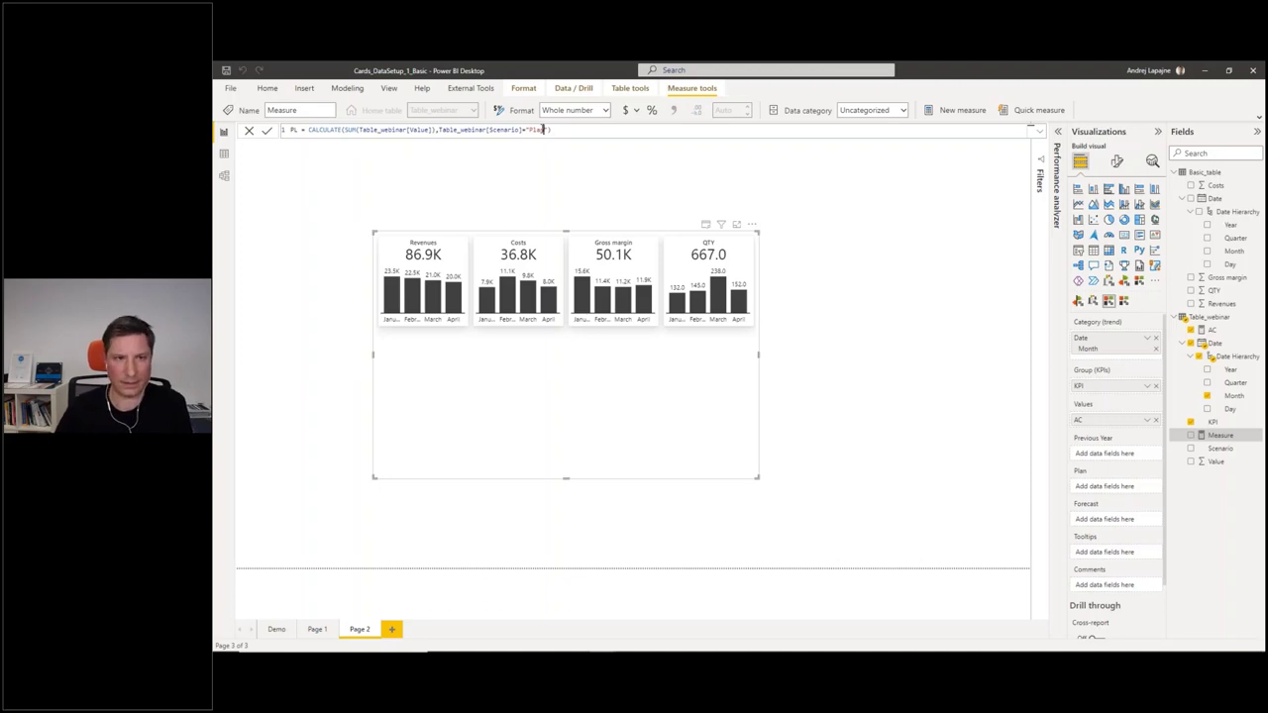
pyautogui.click(563, 129)
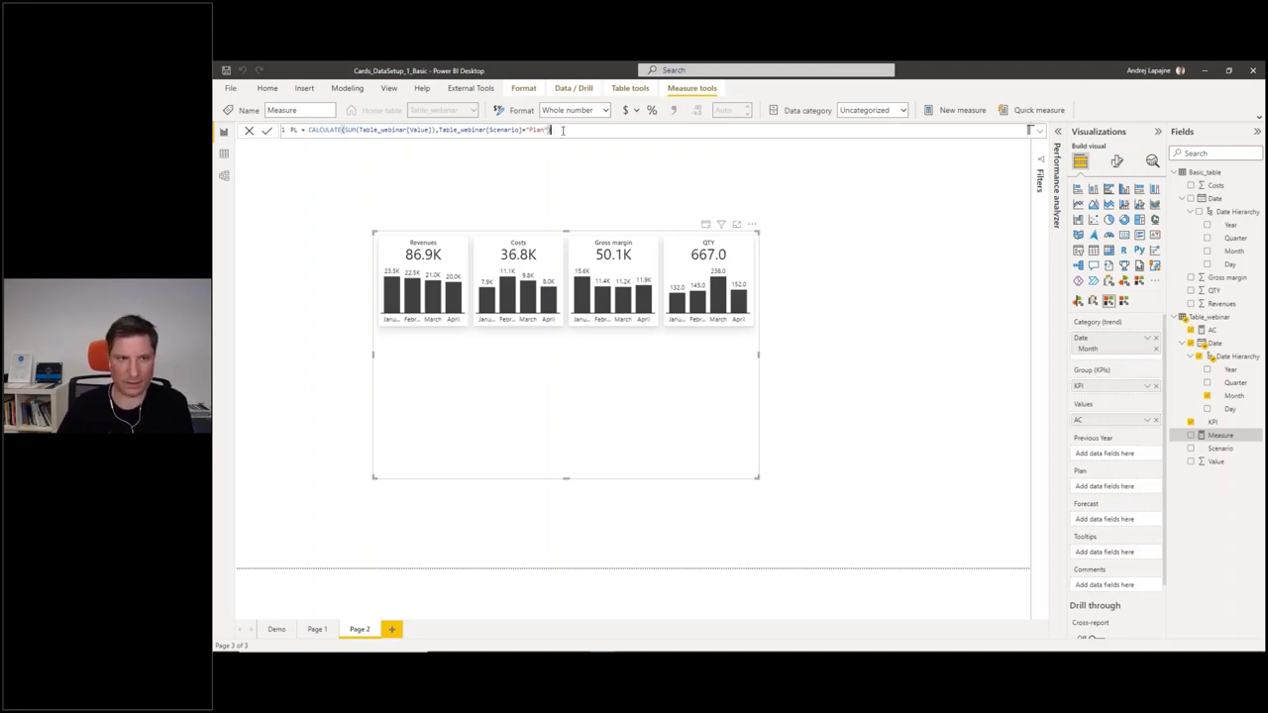
pyautogui.press('Return')
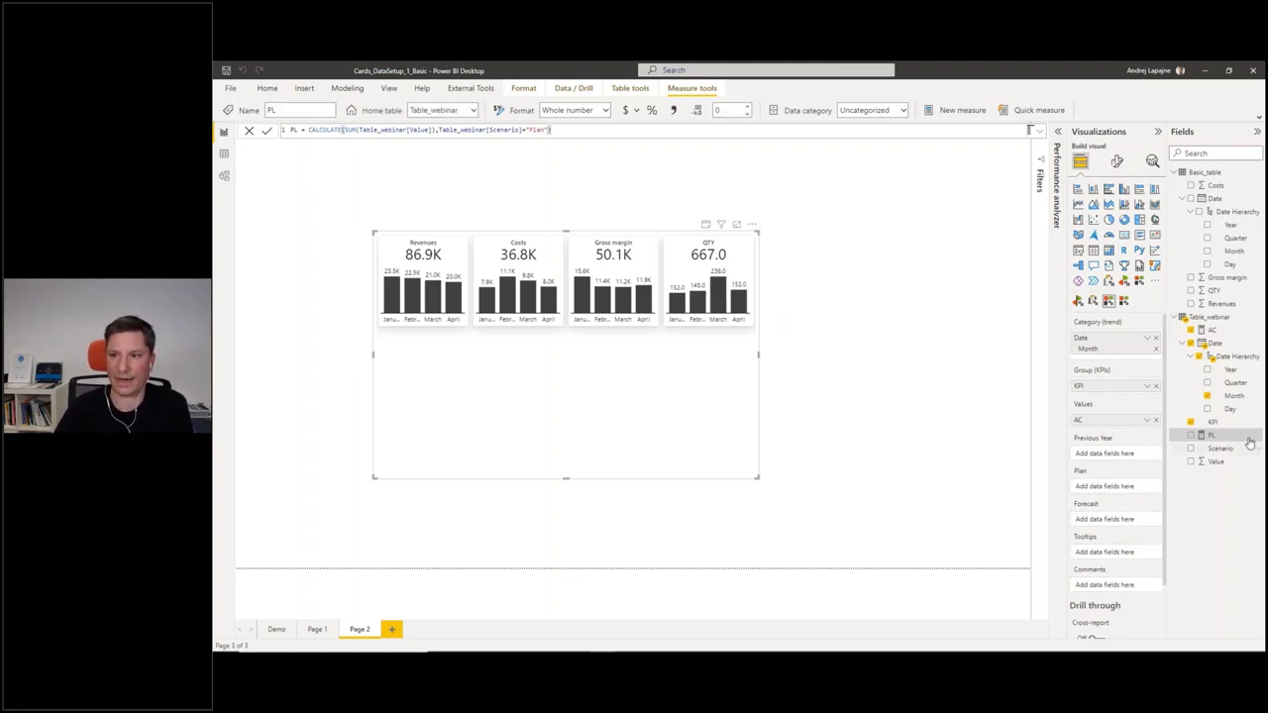
pyautogui.moveTo(1214, 435); pyautogui.dragTo(1120, 485)
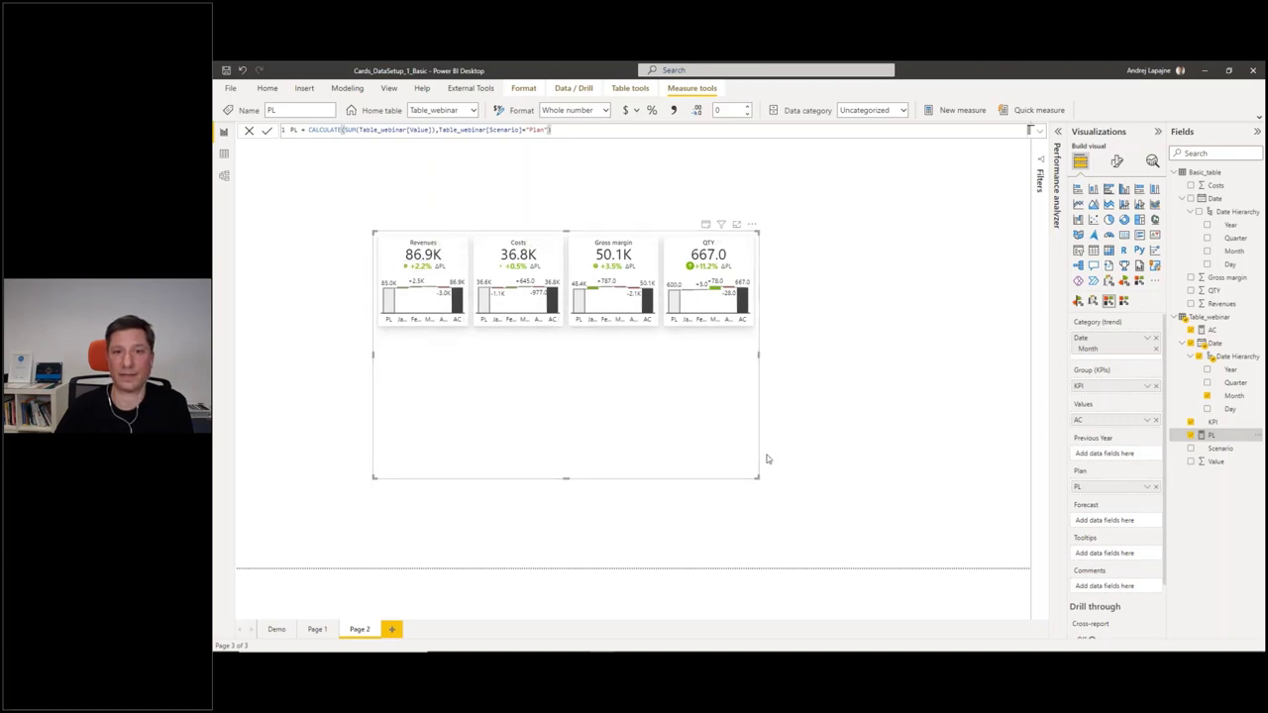
# - Widen the cards visual, reposition it within the page, and switch the QTY card to a monthly column chart with plan variances
pyautogui.moveTo(756, 476); pyautogui.dragTo(1030, 466)
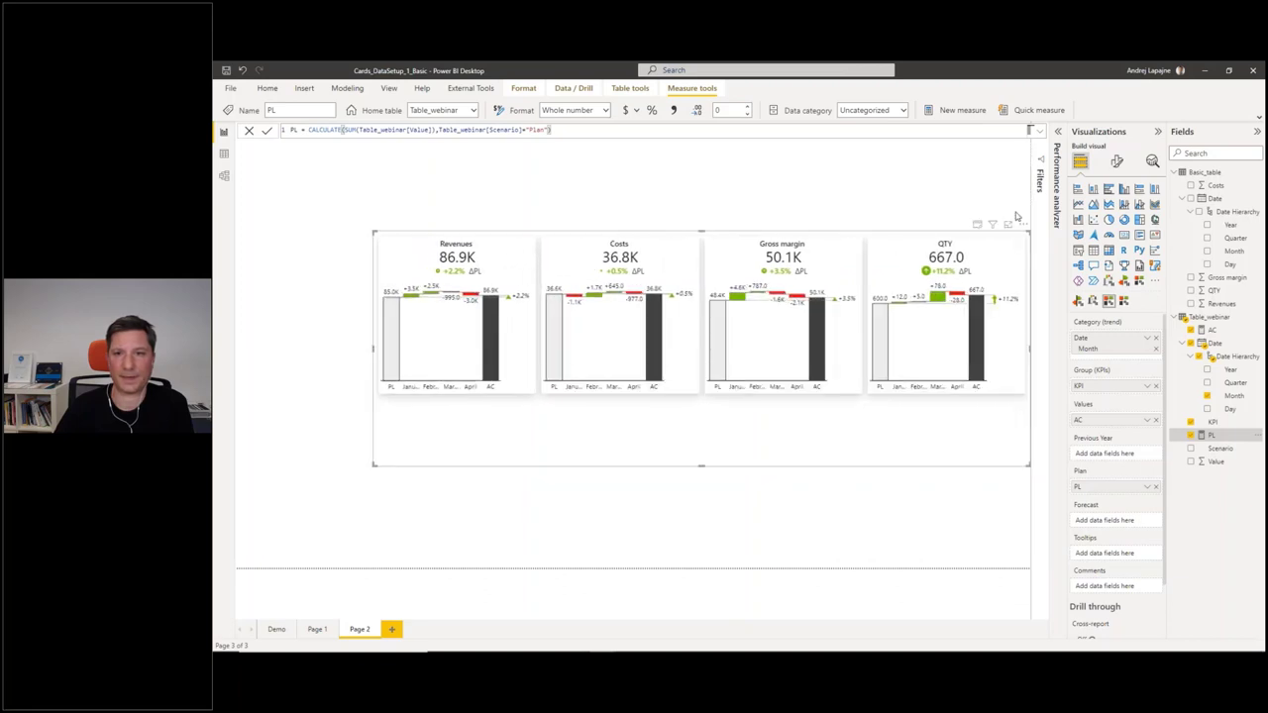
pyautogui.moveTo(1023, 229); pyautogui.dragTo(939, 216)
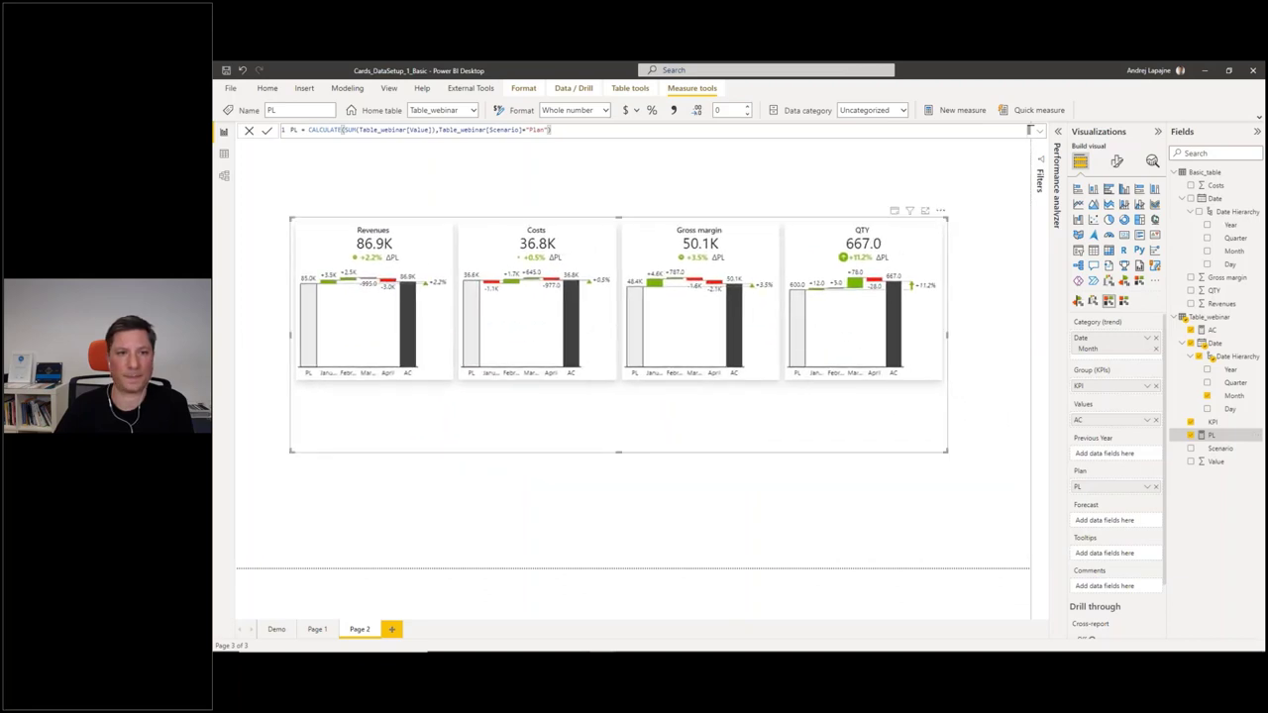
pyautogui.click(933, 323)
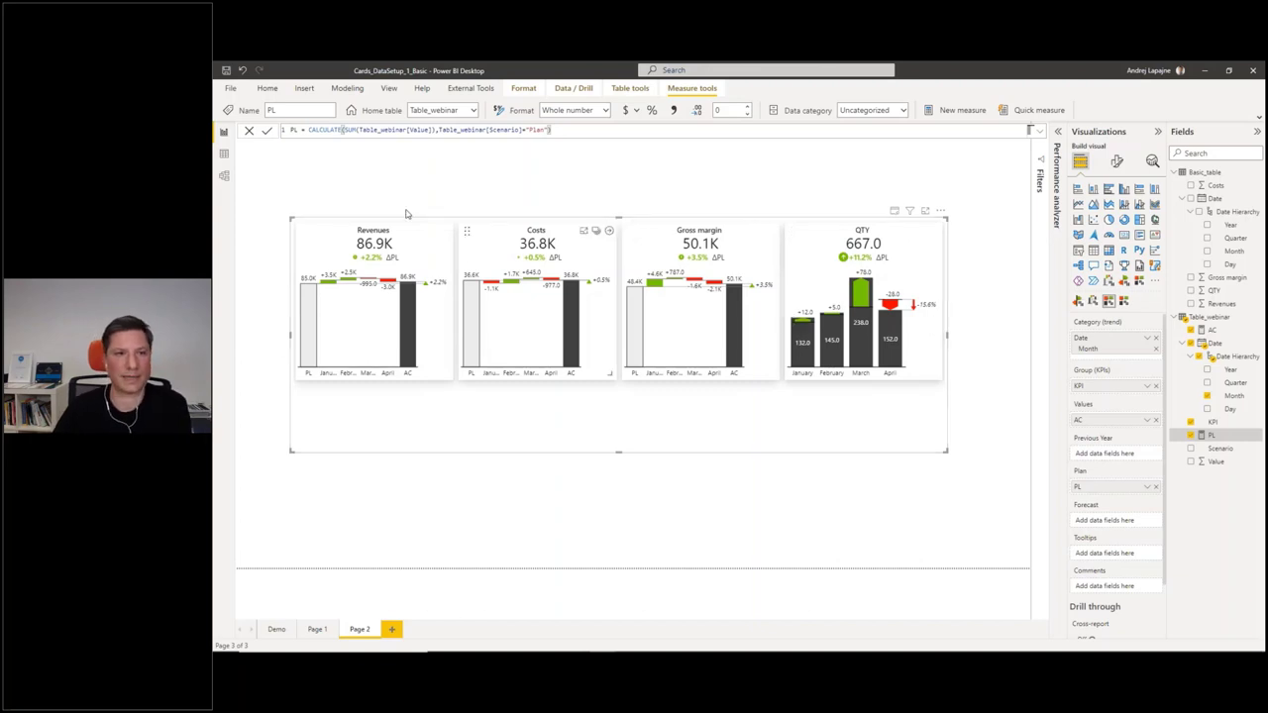
# - Put the Revenues, Costs and Gross margin cards into scaling Group 1, leaving QTY out
pyautogui.click(432, 238)
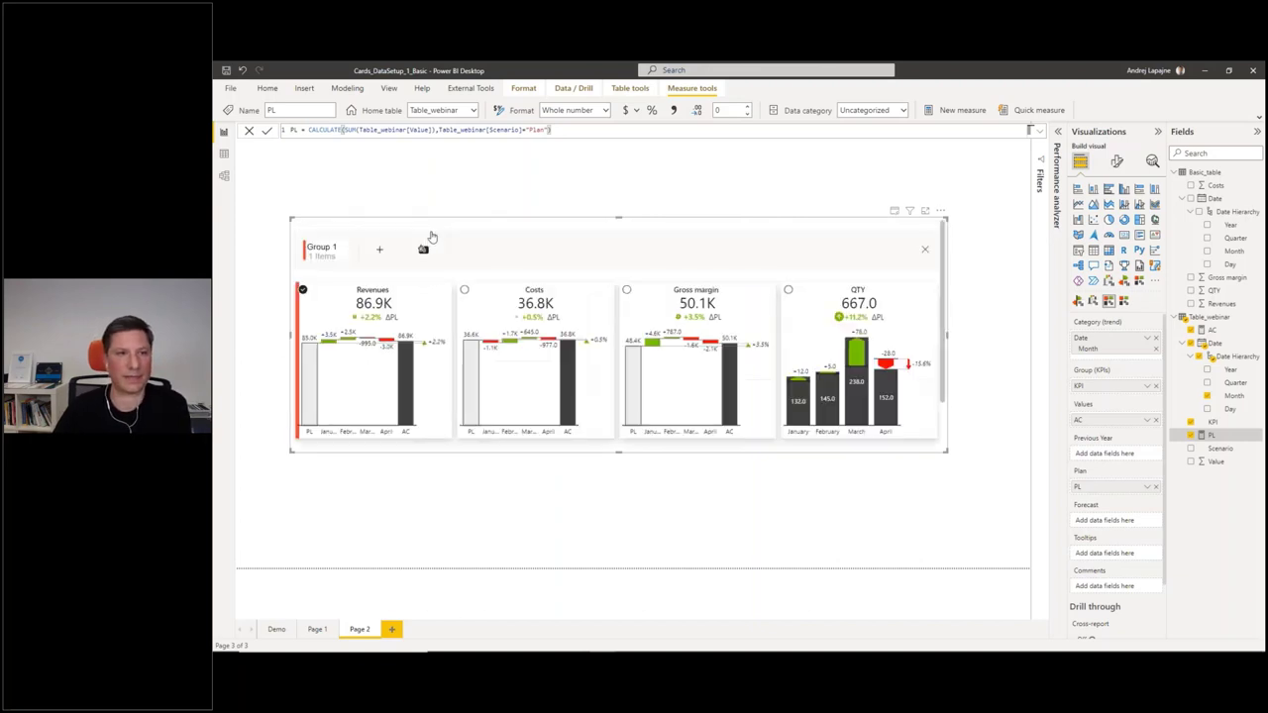
pyautogui.click(464, 290)
pyautogui.click(626, 292)
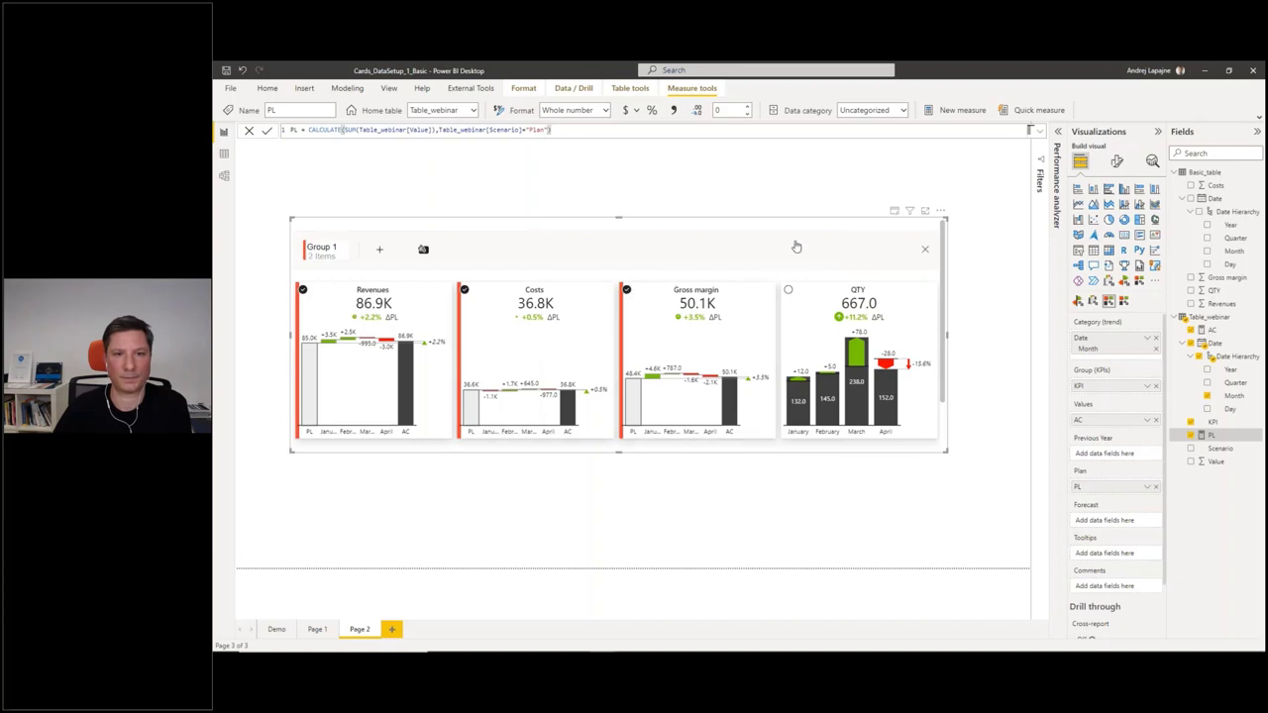
pyautogui.click(926, 255)
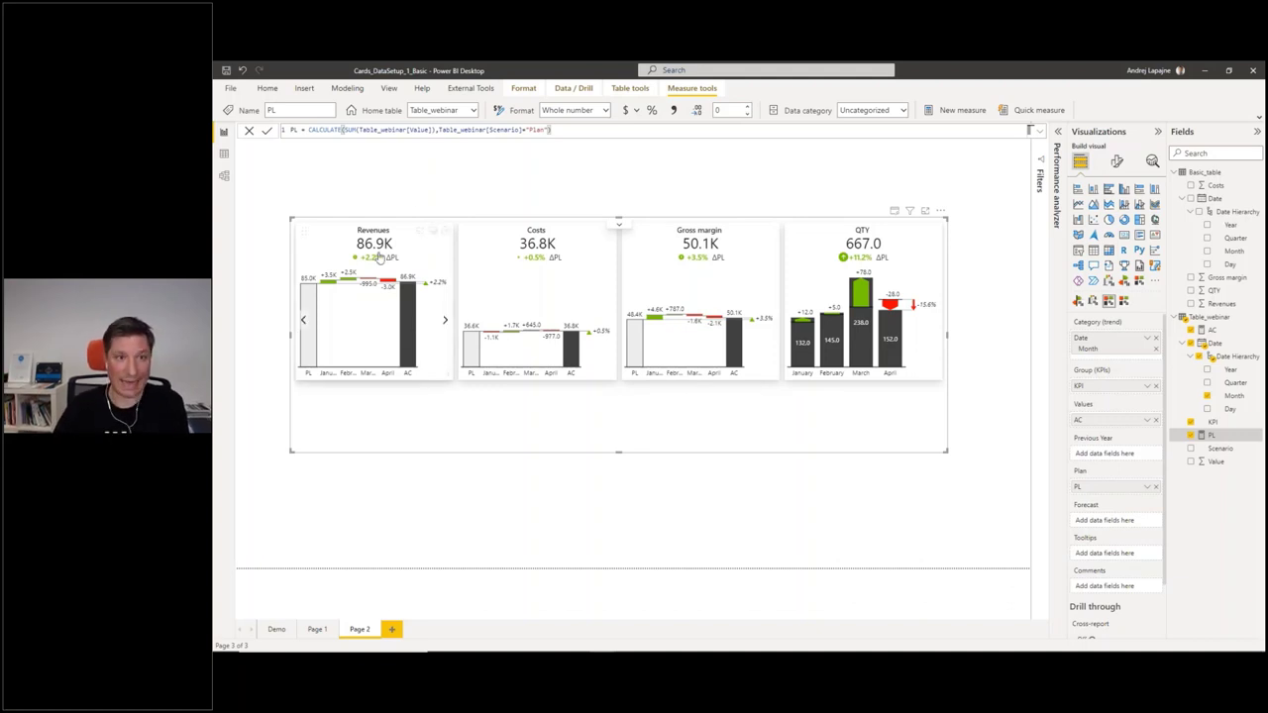
pyautogui.click(426, 192)
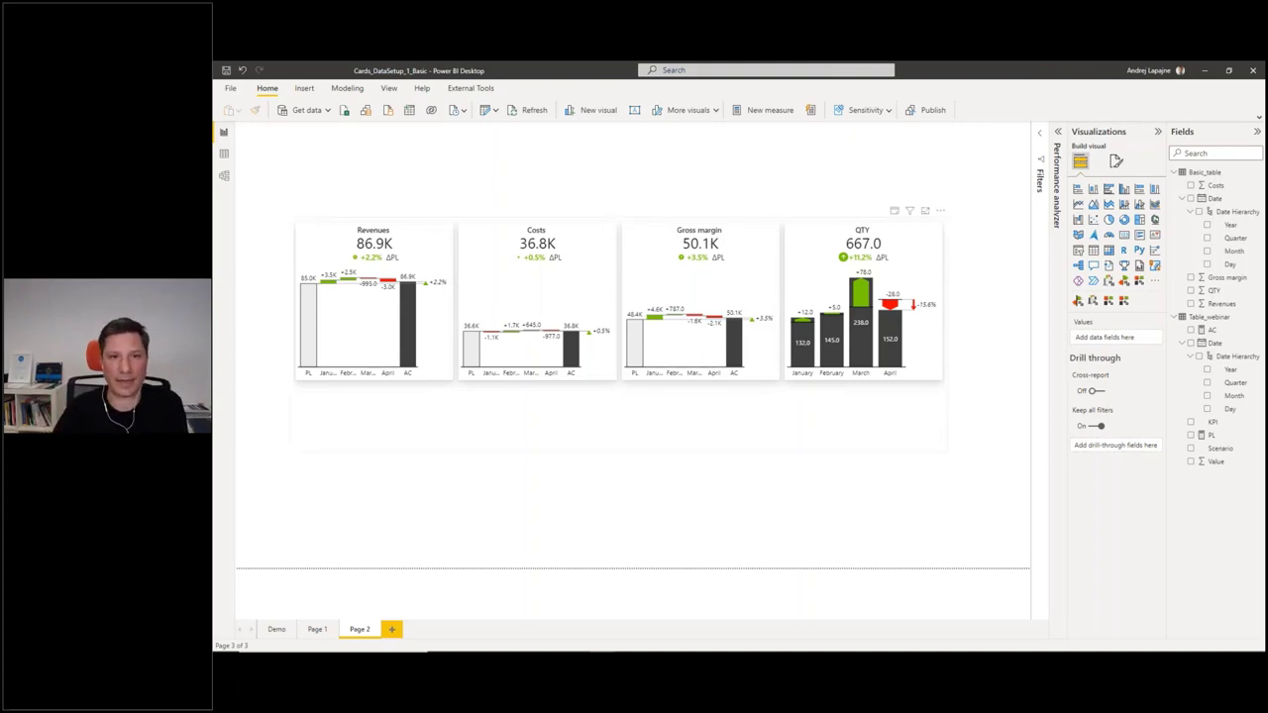
# - Switch to the 35 Consolidate KPI Dashboard folder and open Data_inputs_basic.xlsx in Excel
pyautogui.hotkey('alt', 'Tab')
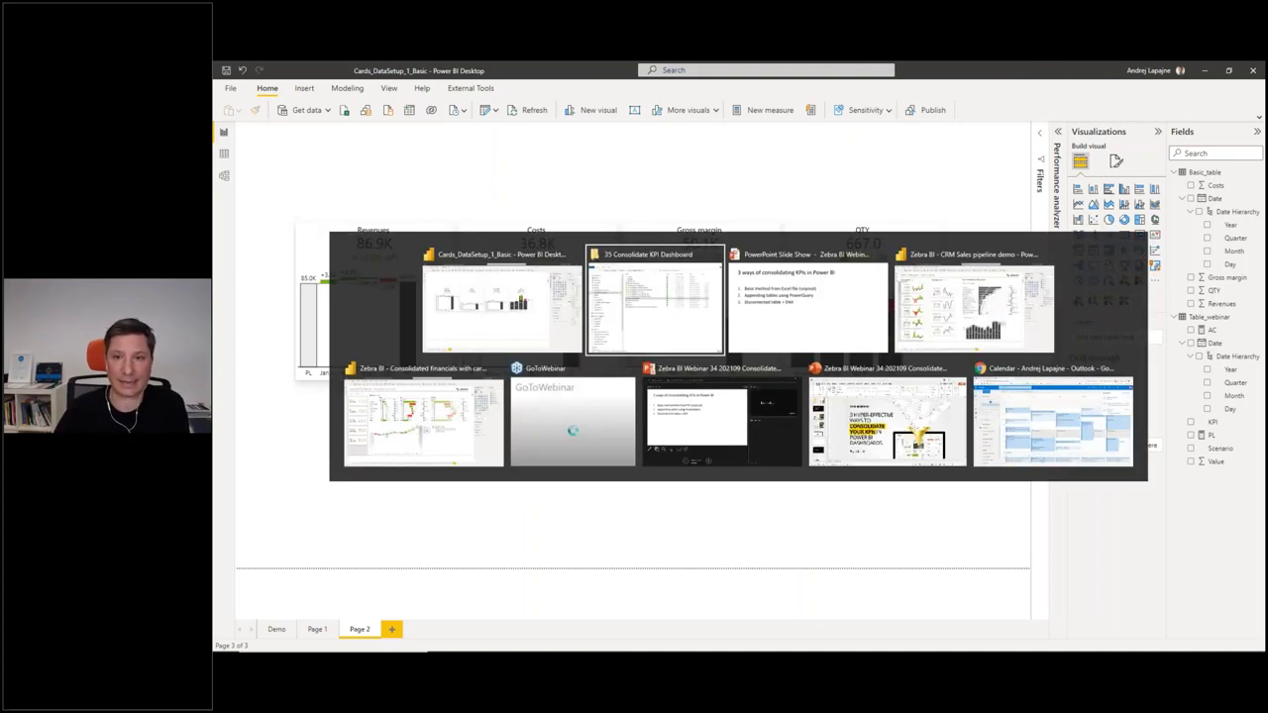
pyautogui.click(715, 305)
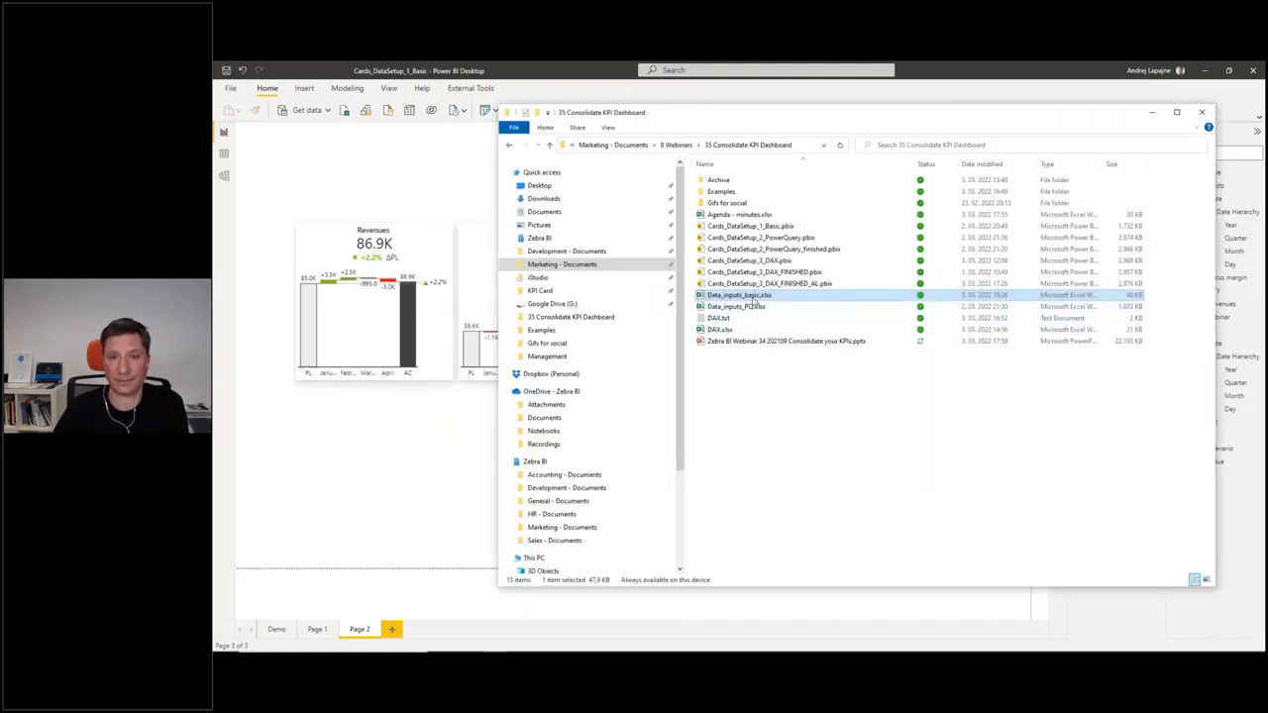
pyautogui.doubleClick(753, 300)
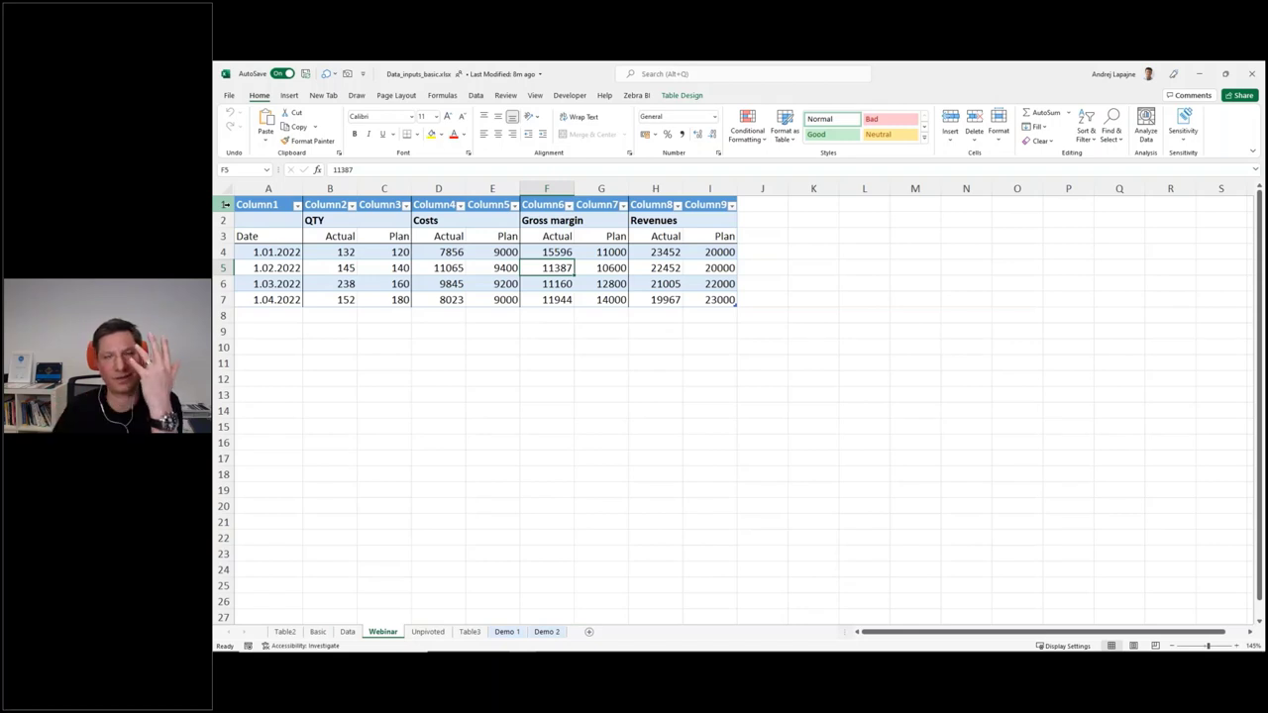
# - Hide row 1 with the Column1 to Column9 headers on the Webinar sheet
pyautogui.click(226, 204)
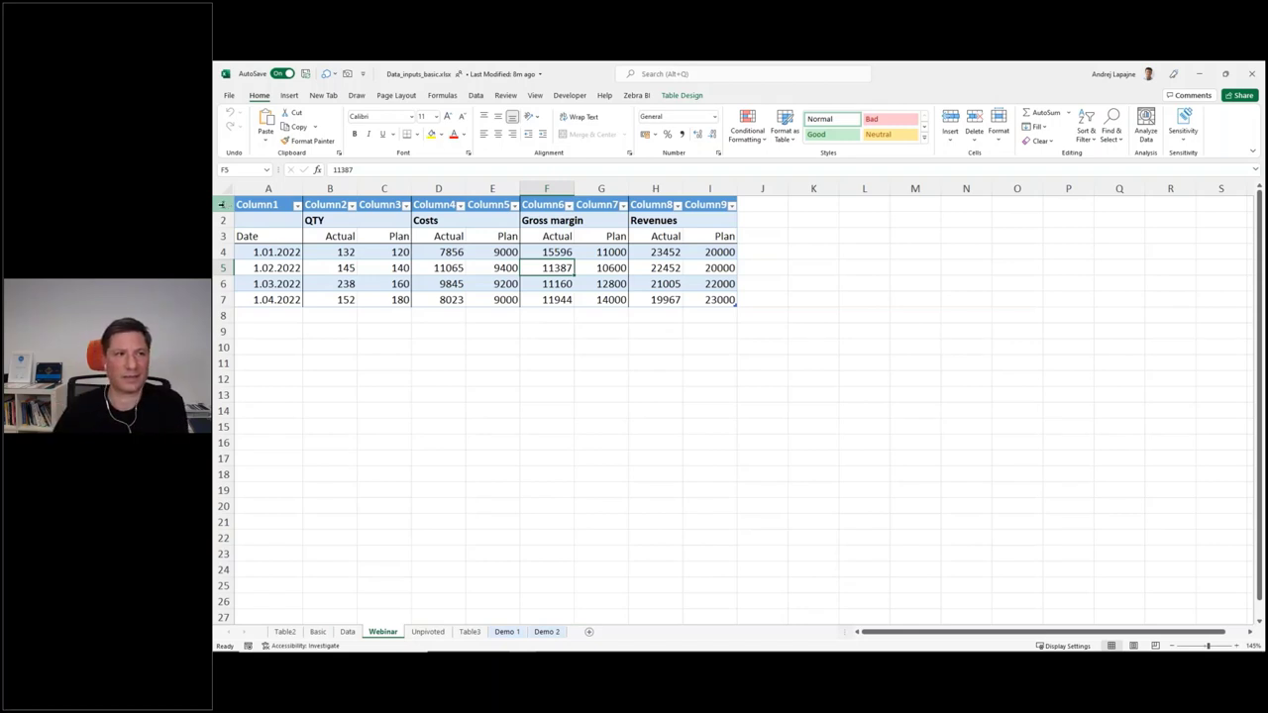
pyautogui.moveTo(234, 211)
pyautogui.mouseDown()
pyautogui.moveTo(495, 261)
pyautogui.moveTo(228, 206)
pyautogui.mouseUp()
pyautogui.rightClick(228, 206)
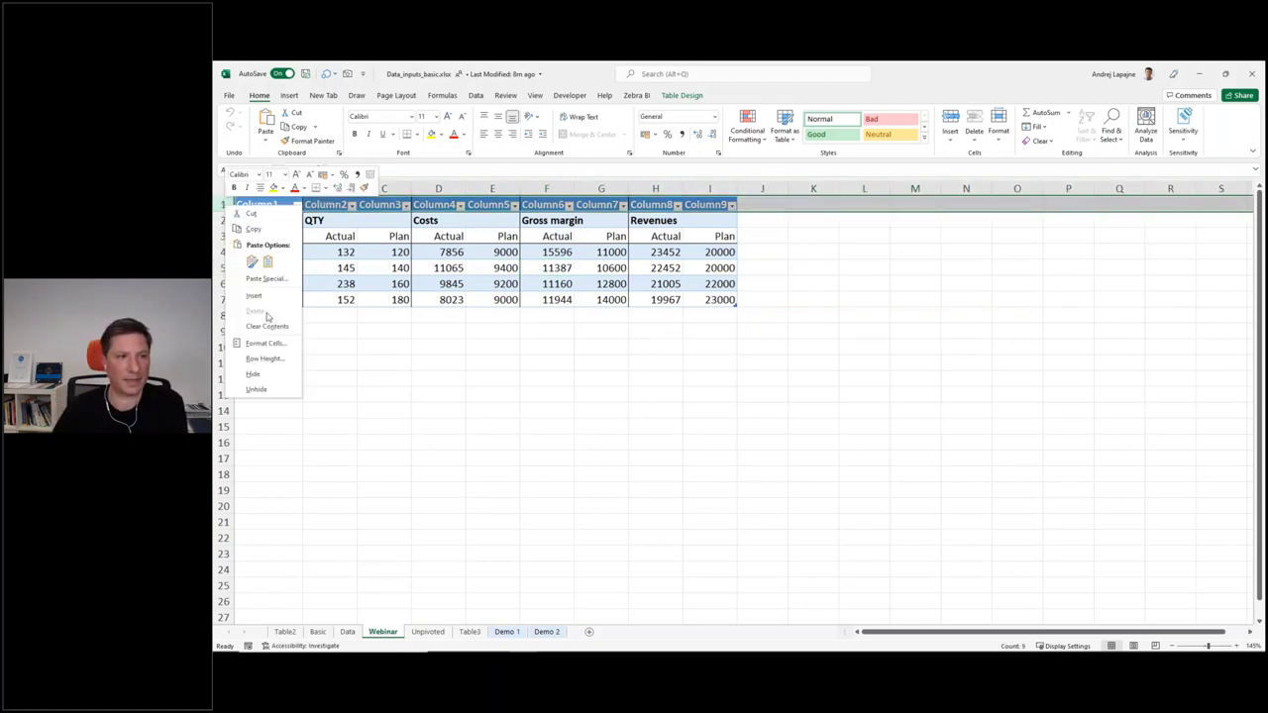
pyautogui.click(253, 374)
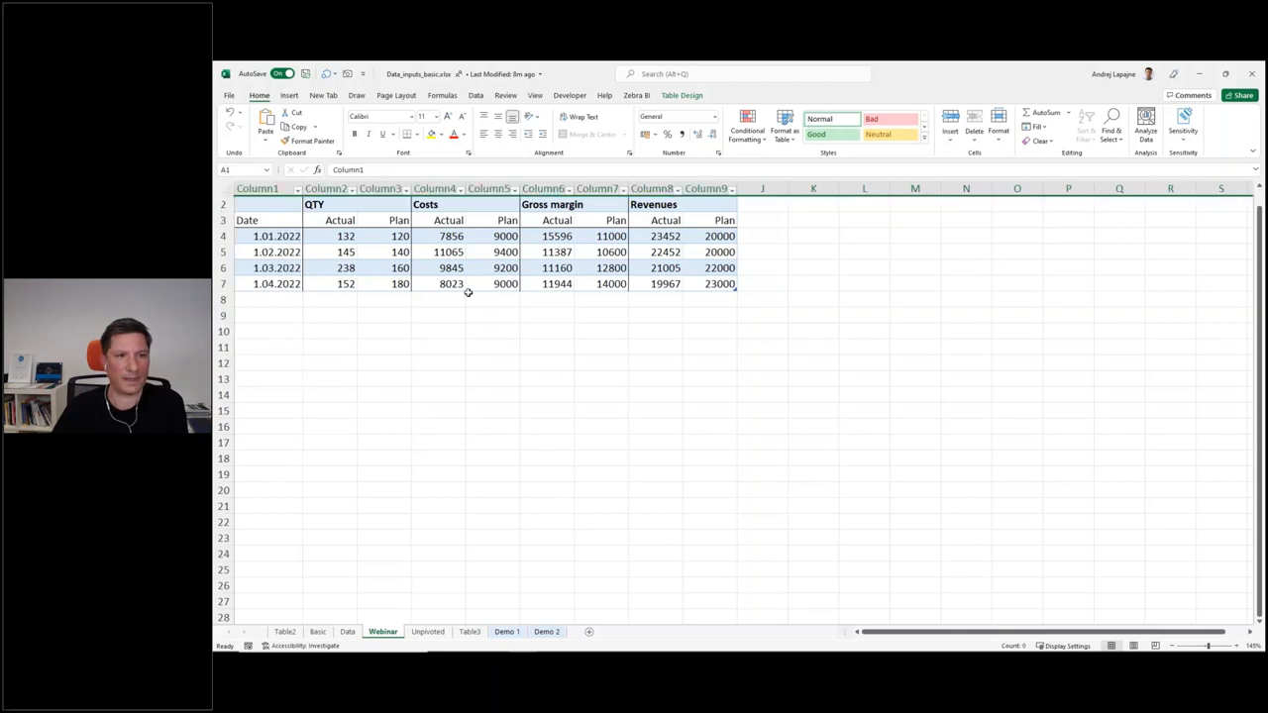
pyautogui.click(813, 267)
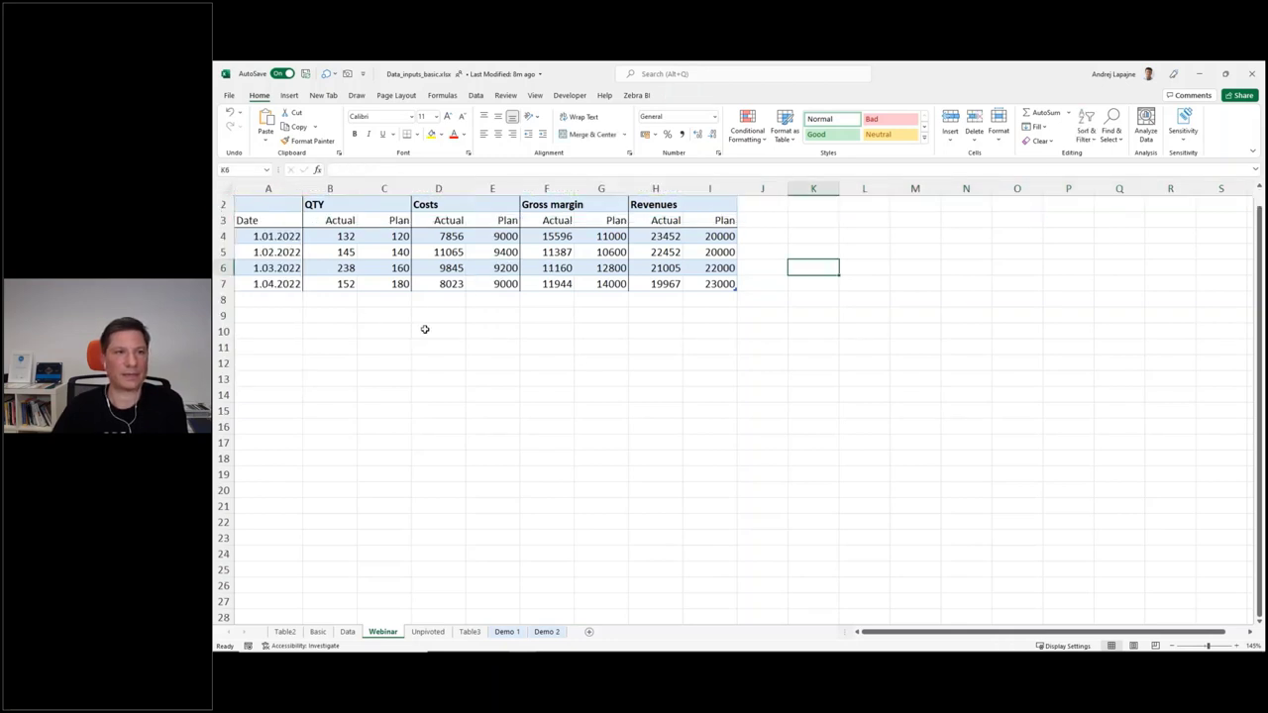
# - Add a new table row for the date 1.5.2022 in cell A8, below the April row
pyautogui.click(338, 239)
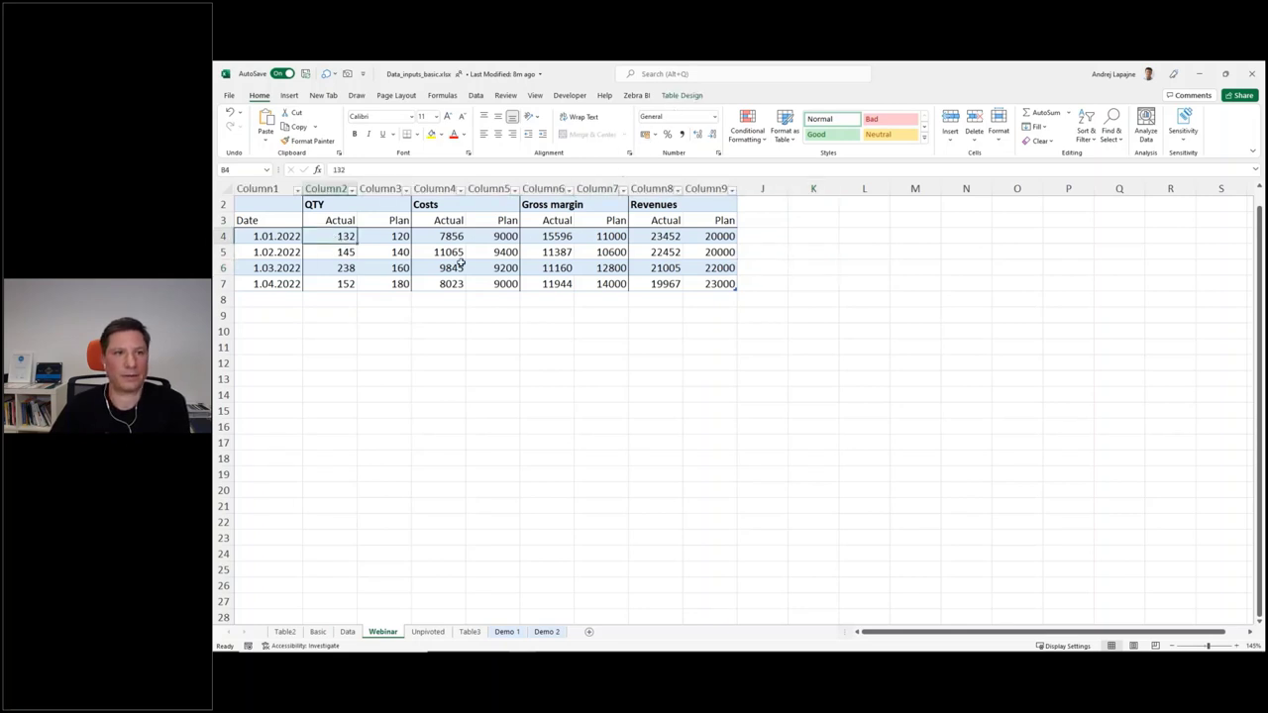
pyautogui.click(276, 297)
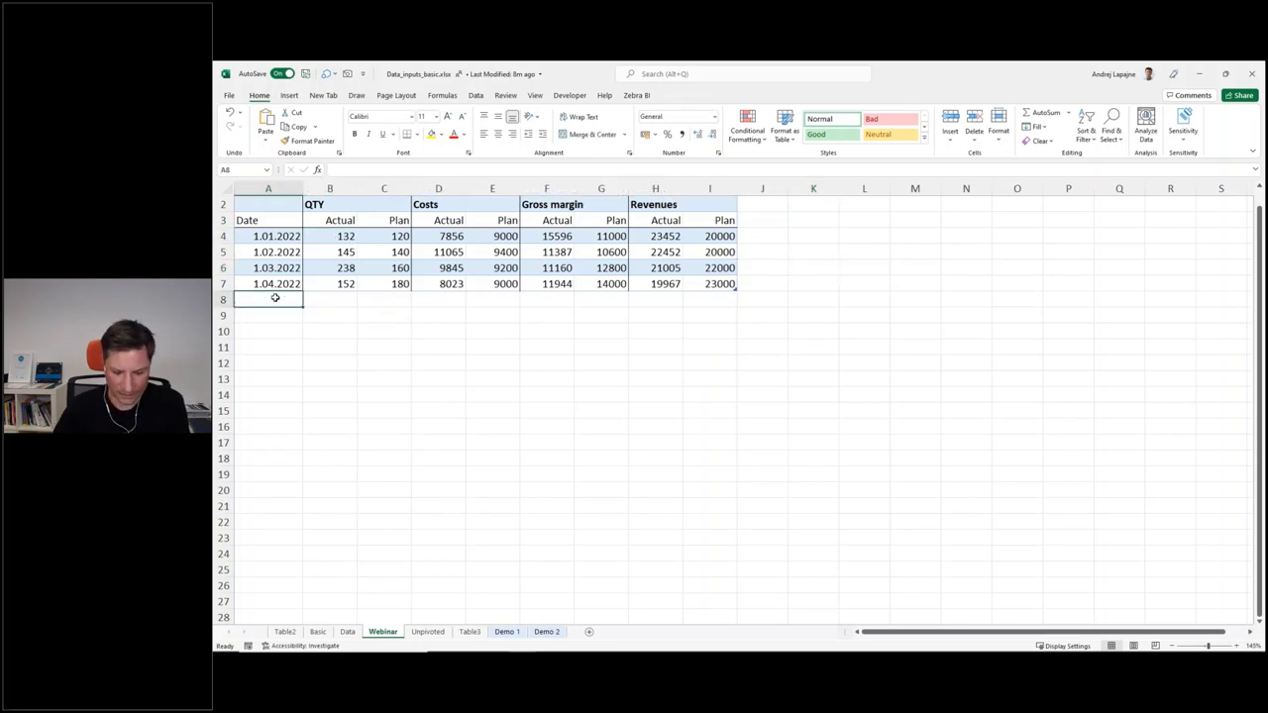
pyautogui.write('1.05')
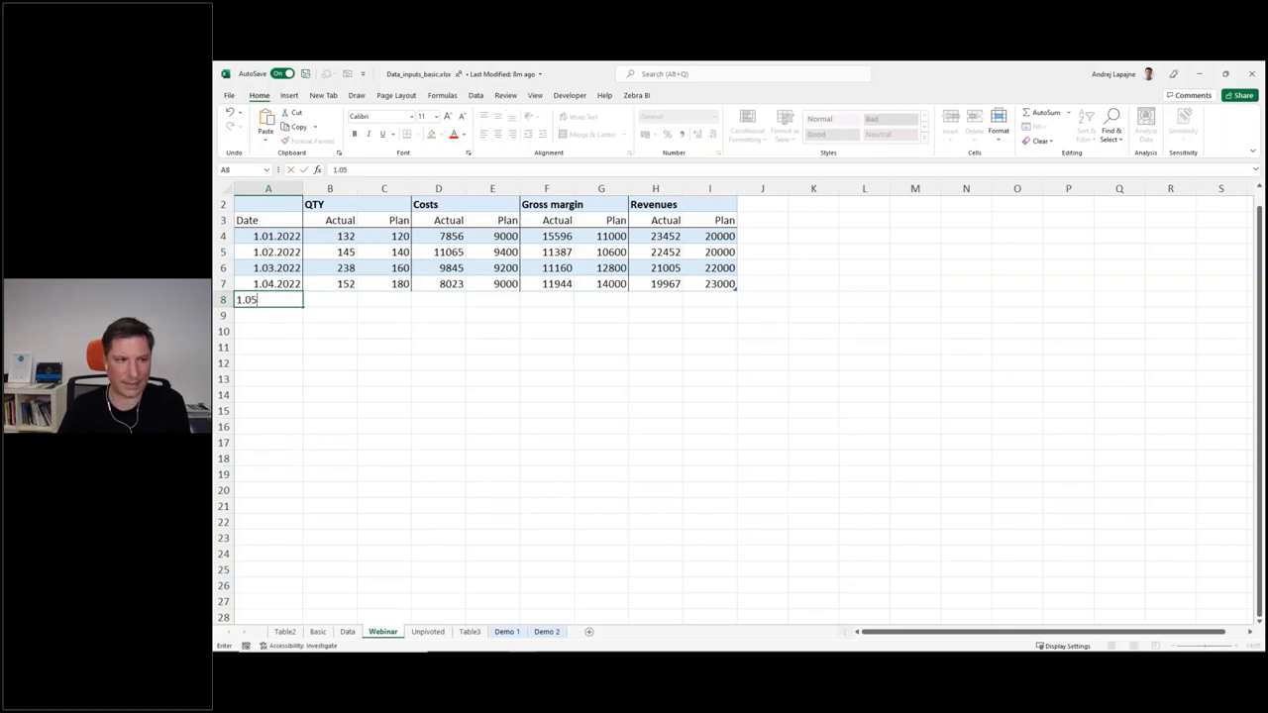
pyautogui.press('BackSpace')
pyautogui.press('BackSpace')
pyautogui.write('5')
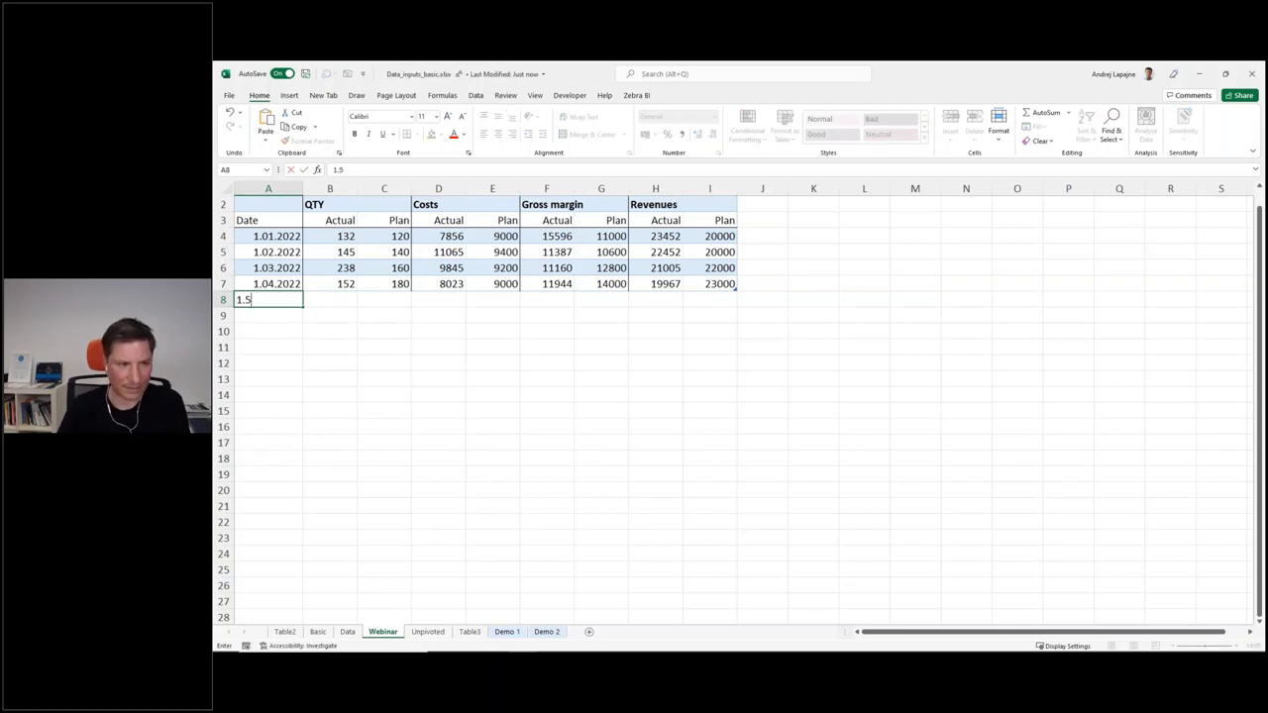
pyautogui.write('.202')
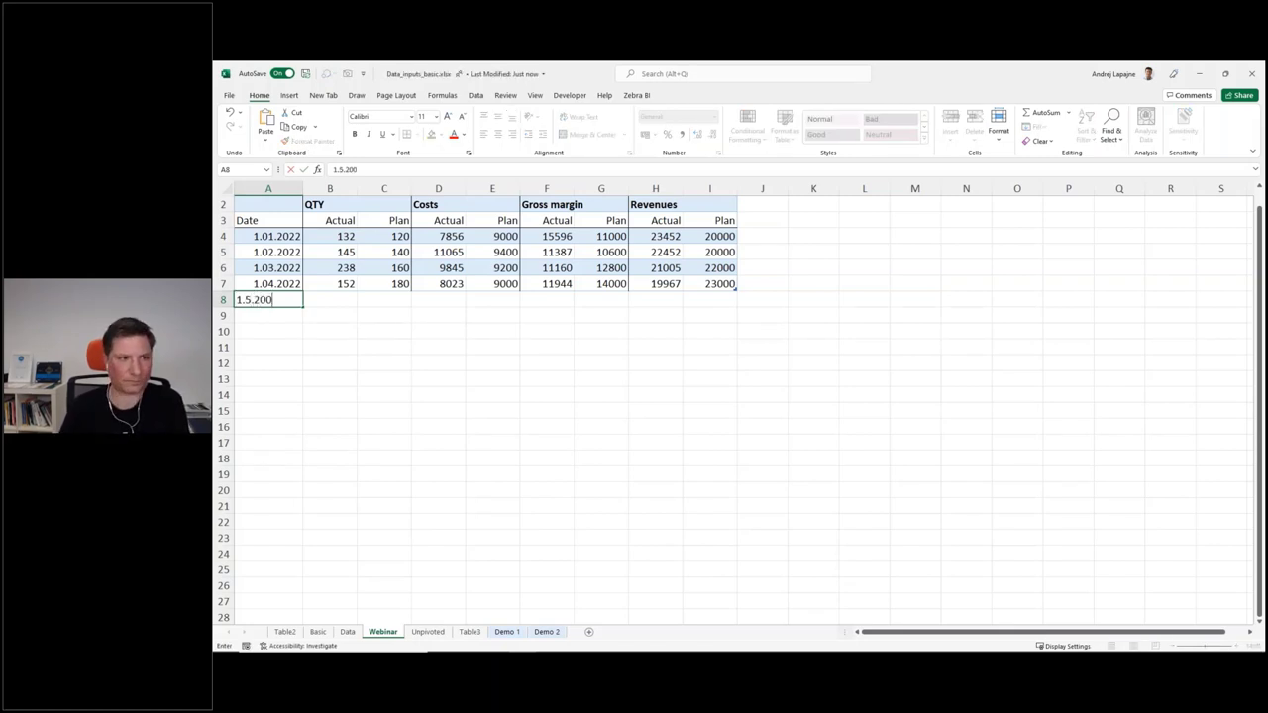
pyautogui.write('2')
pyautogui.press('Tab')
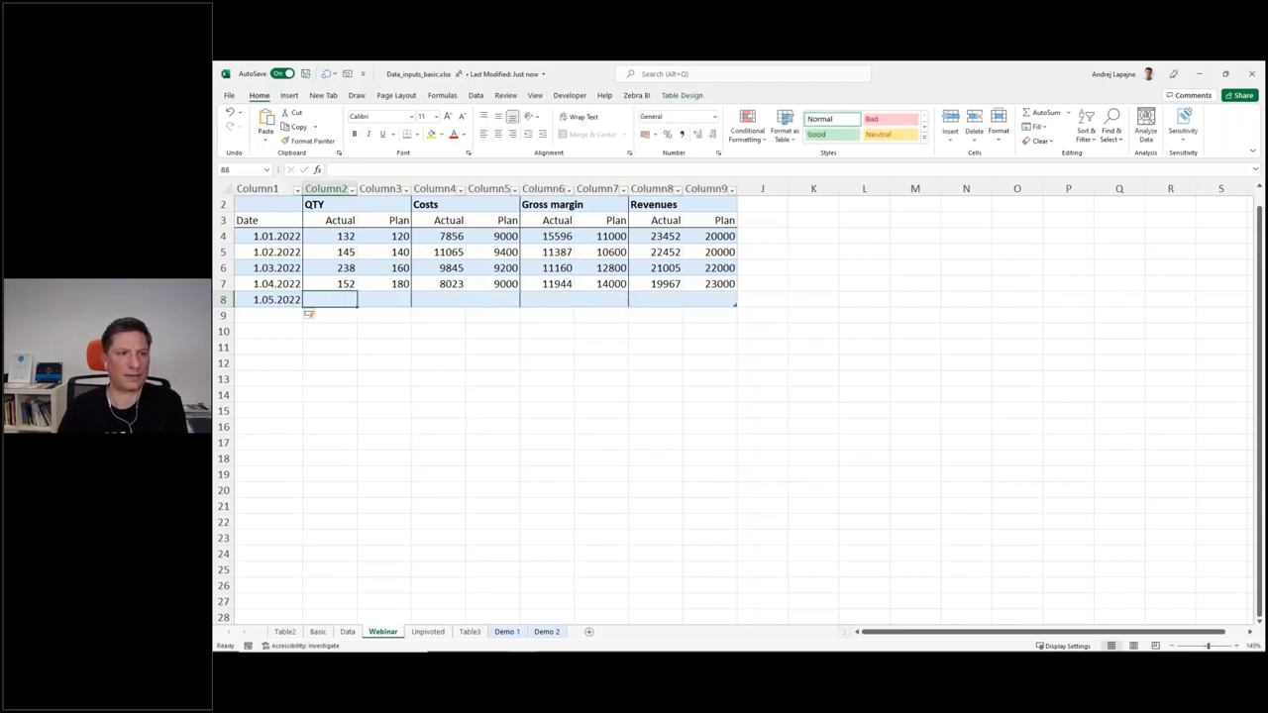
# - Enter QTY Actual 179 and Plan 180 in the May row
pyautogui.write('179')
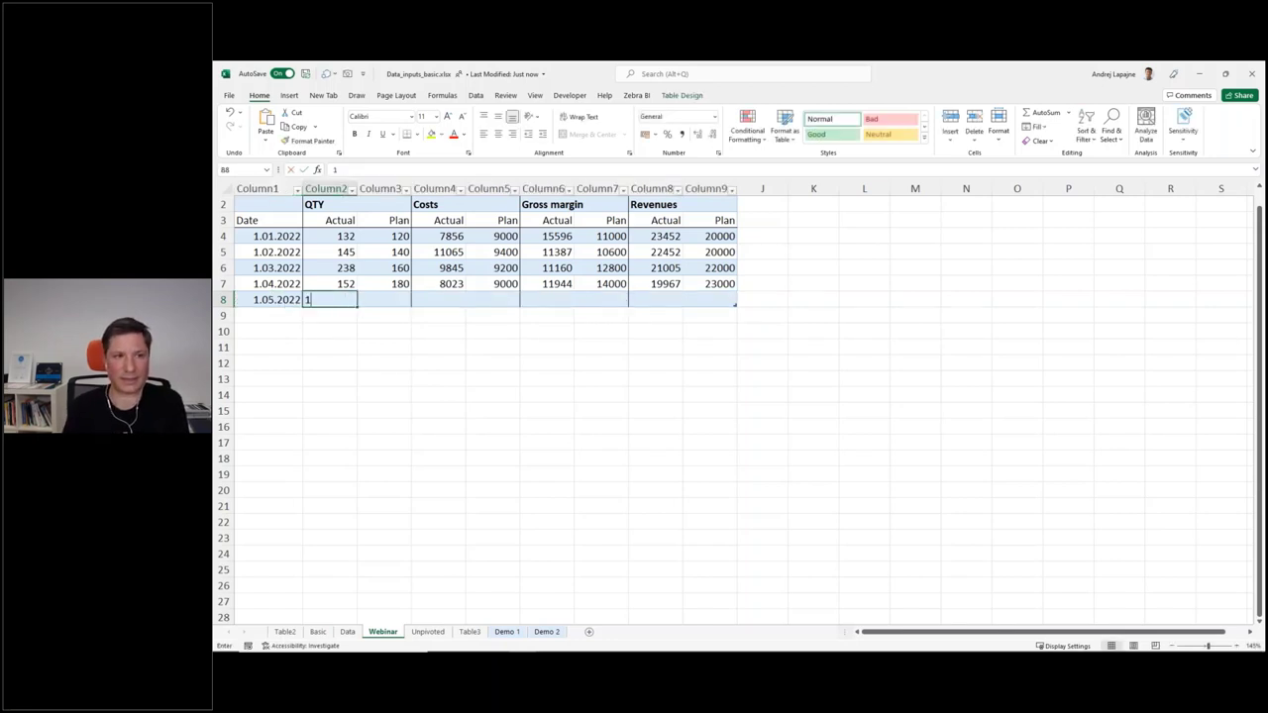
pyautogui.press('Tab')
pyautogui.write('180')
pyautogui.press('Tab')
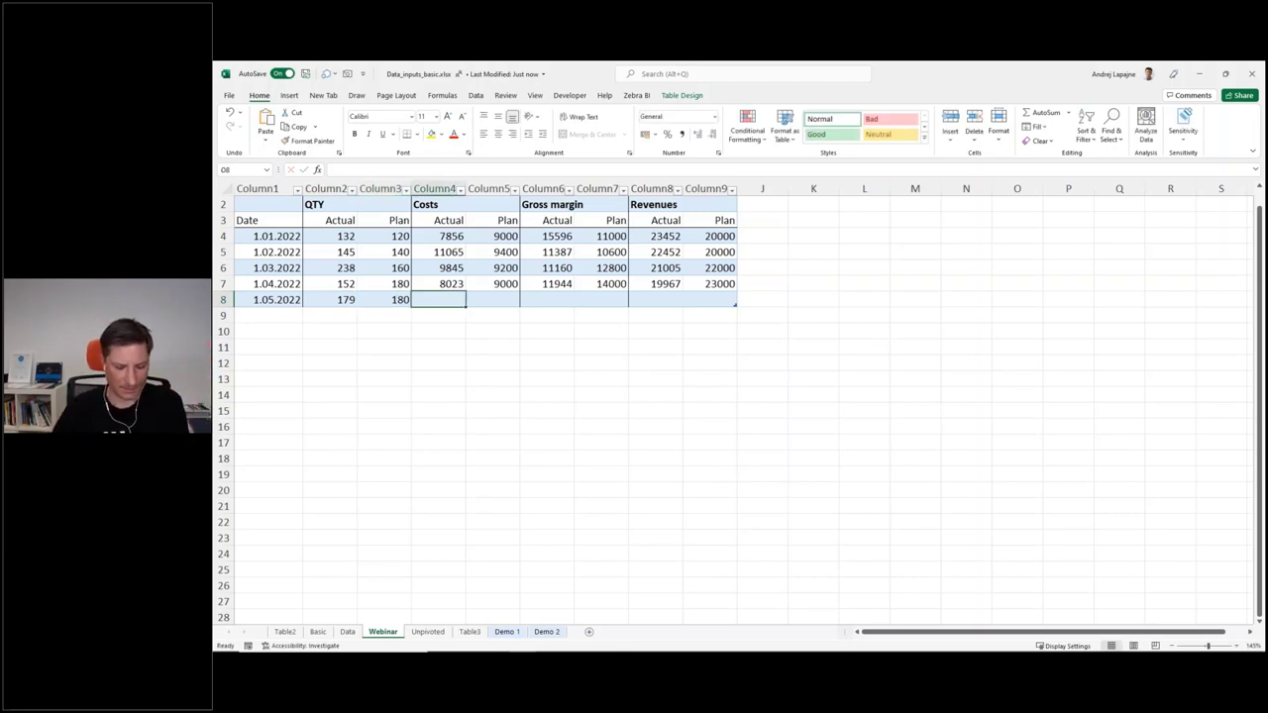
# - Switch back to the Cards_DataSetup_1_Basic report in Power BI and move the cards visual slightly higher on Page 2
pyautogui.hotkey('alt', 'Tab')
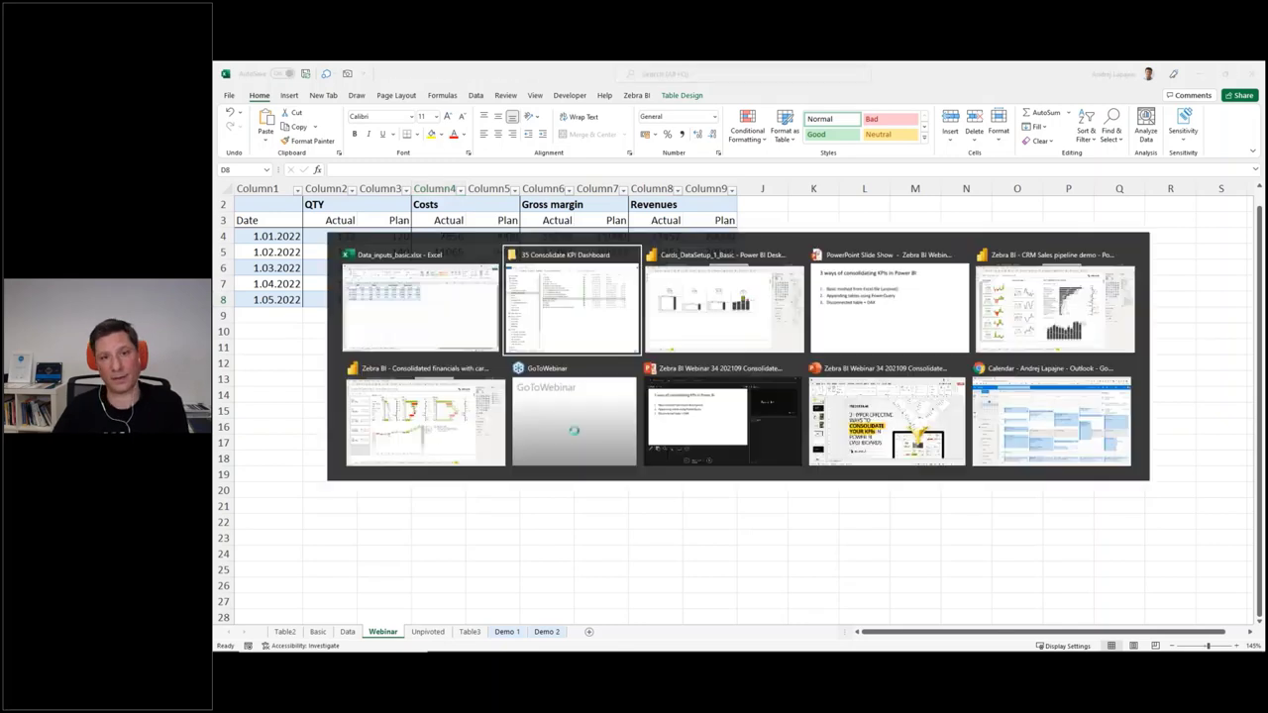
pyautogui.hotkey('alt', 'Tab')
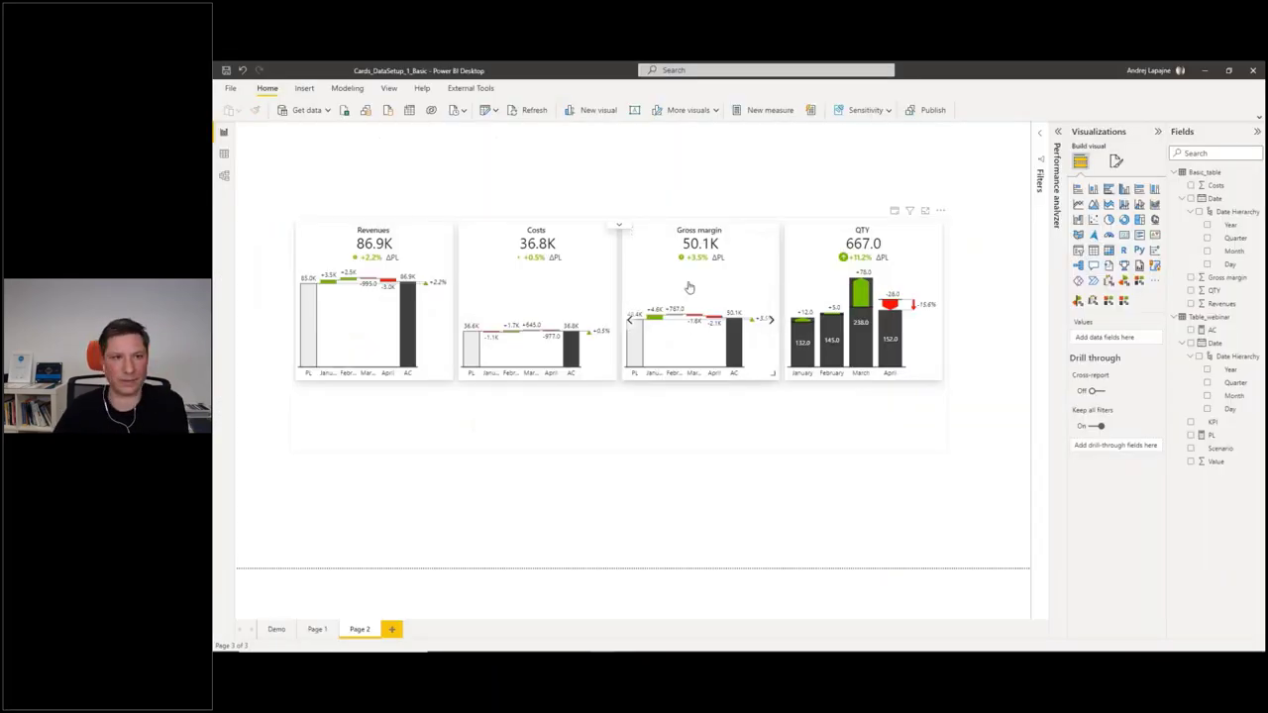
pyautogui.moveTo(945, 207); pyautogui.dragTo(947, 188)
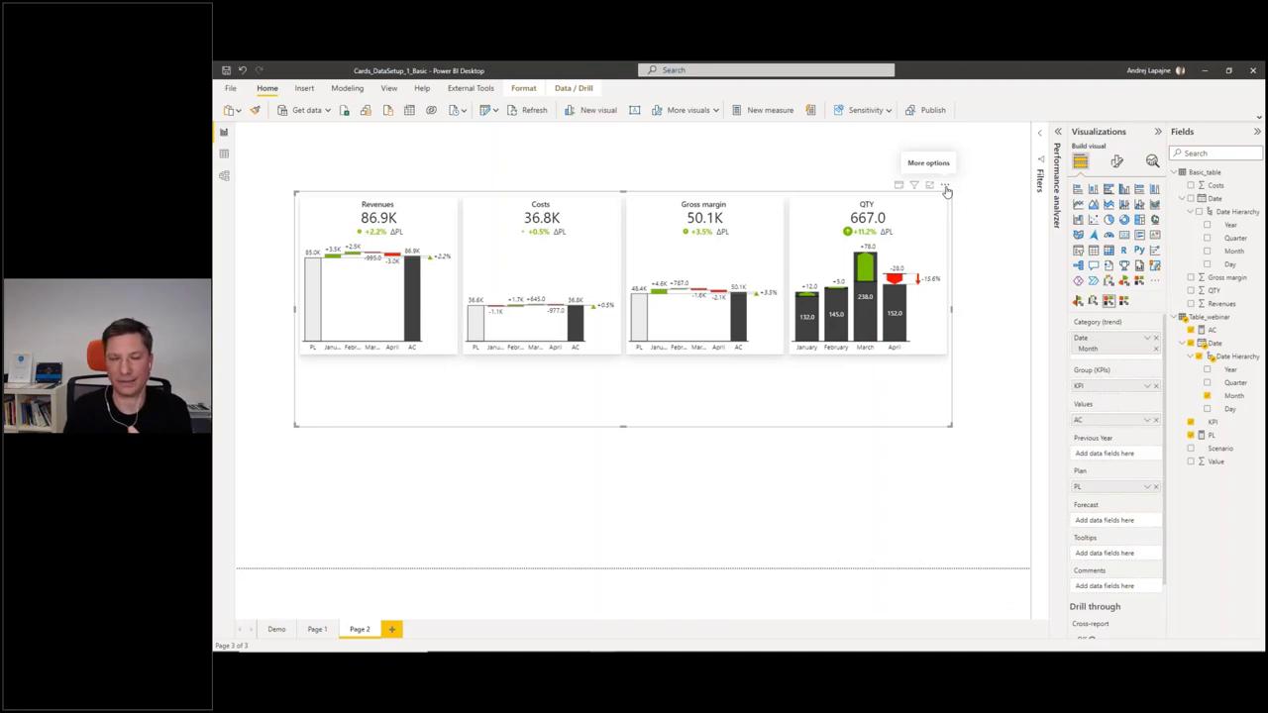
pyautogui.click(653, 146)
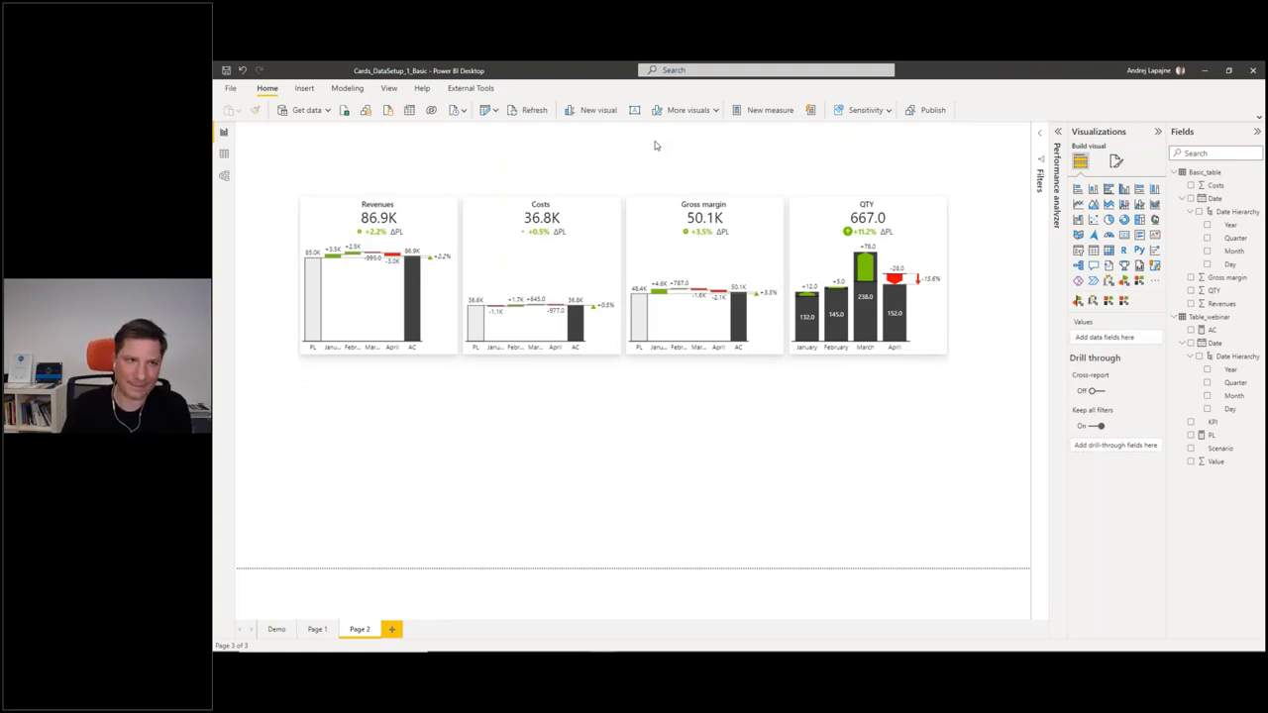
# - Close the basic report without saving and its Data_inputs_basic workbook, and open Cards_DataSetup_2_PowerQuery.pbix from the 35 Consolidate KPI Dashboard folder
pyautogui.click(1252, 70)
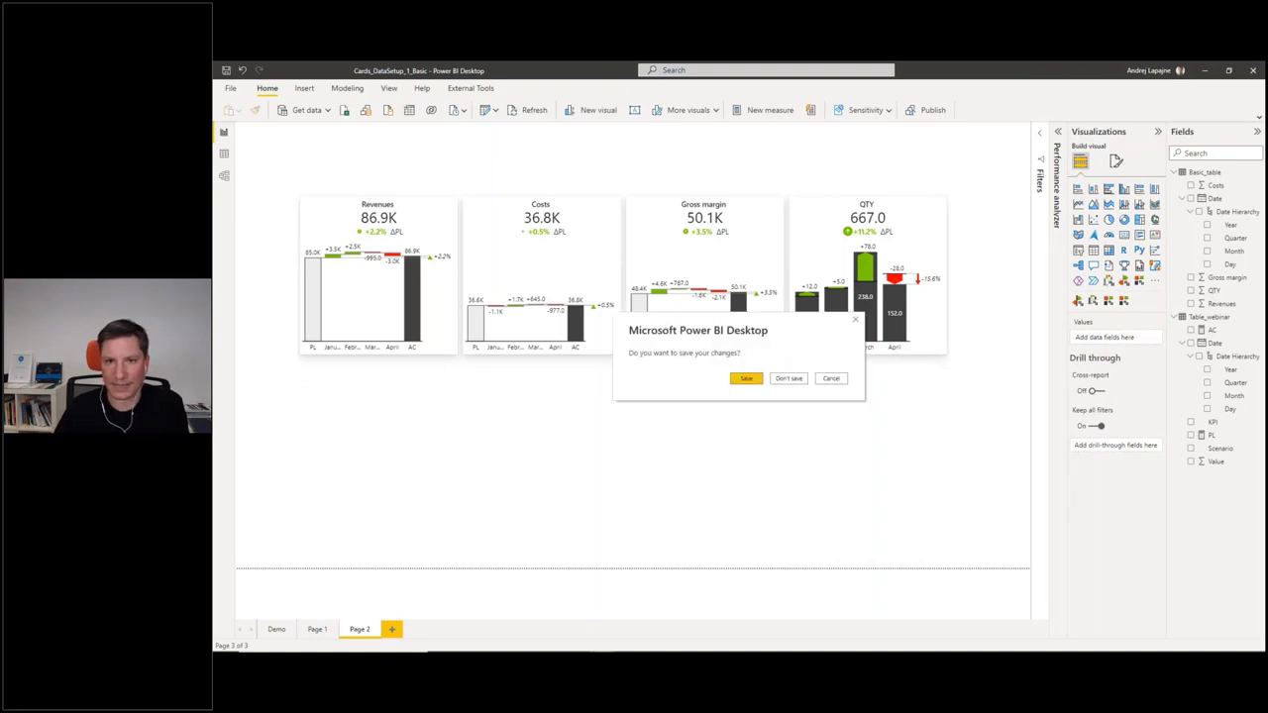
pyautogui.click(799, 380)
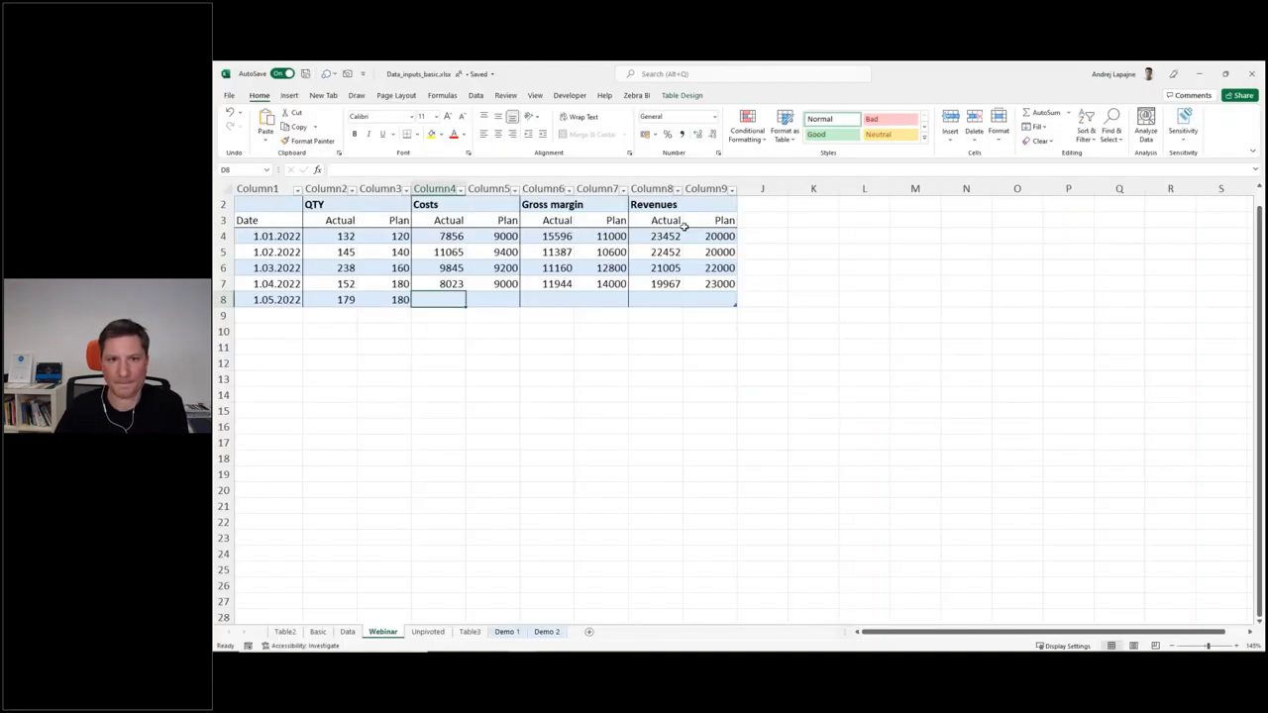
pyautogui.click(1251, 73)
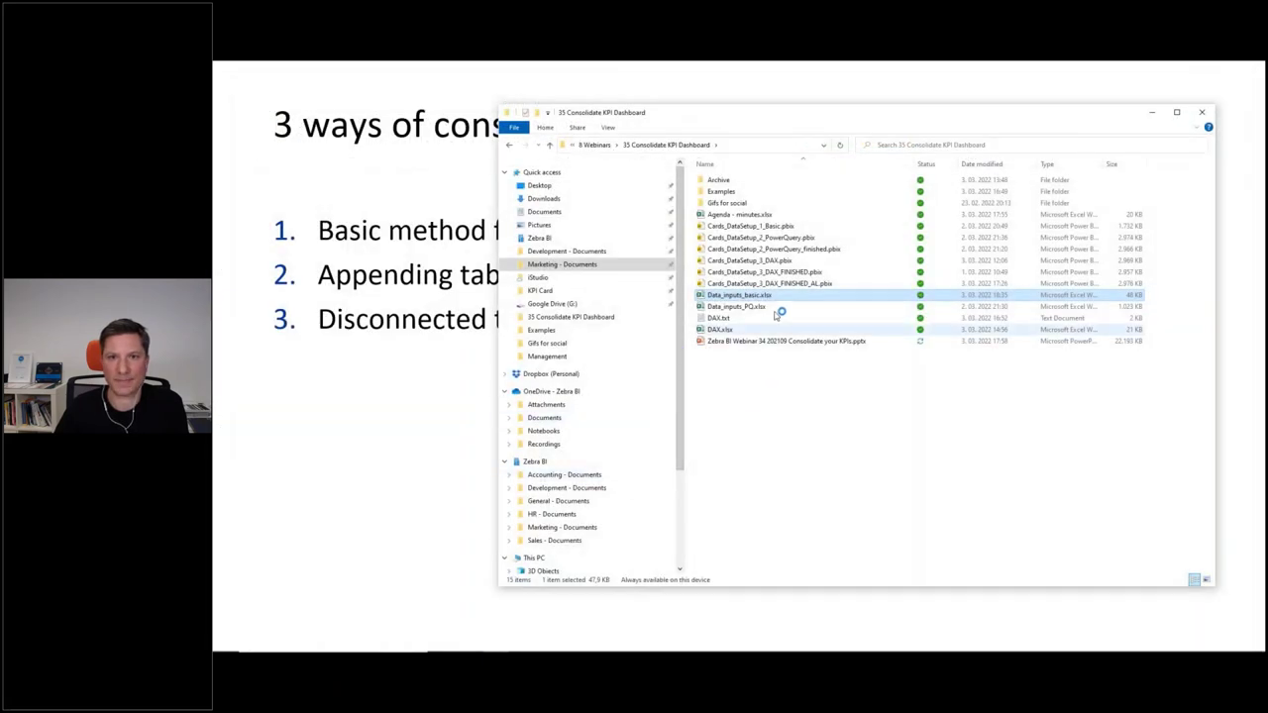
pyautogui.click(795, 239)
pyautogui.doubleClick(795, 240)
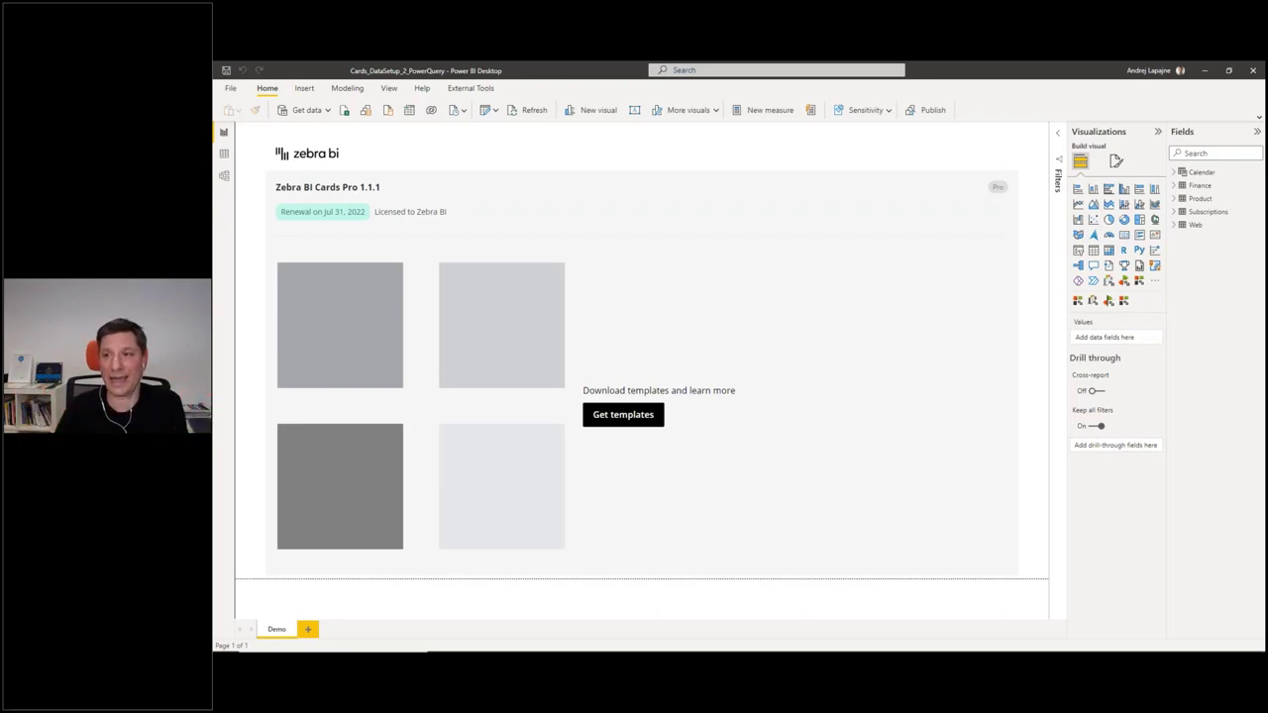
# - Examine the fields of the Finance, Web and Subscriptions tables and their relationships to Calendar and Product in the data model
pyautogui.click(1174, 186)
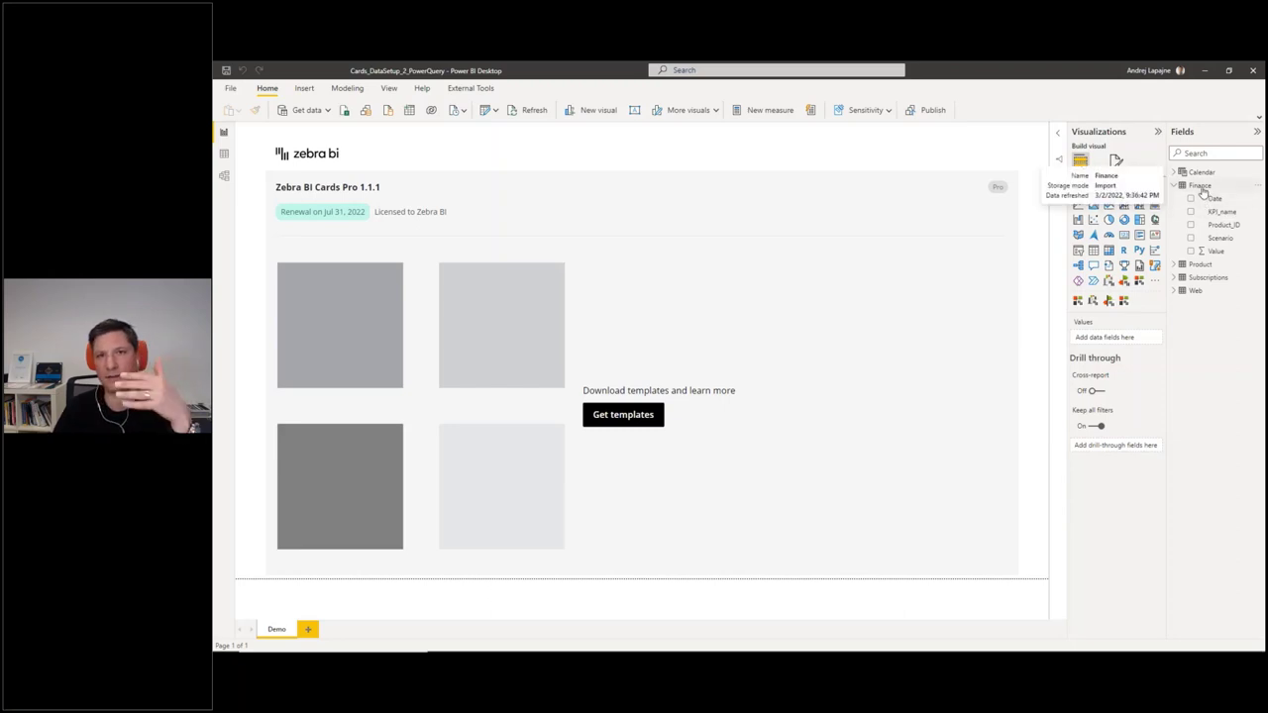
pyautogui.click(1200, 187)
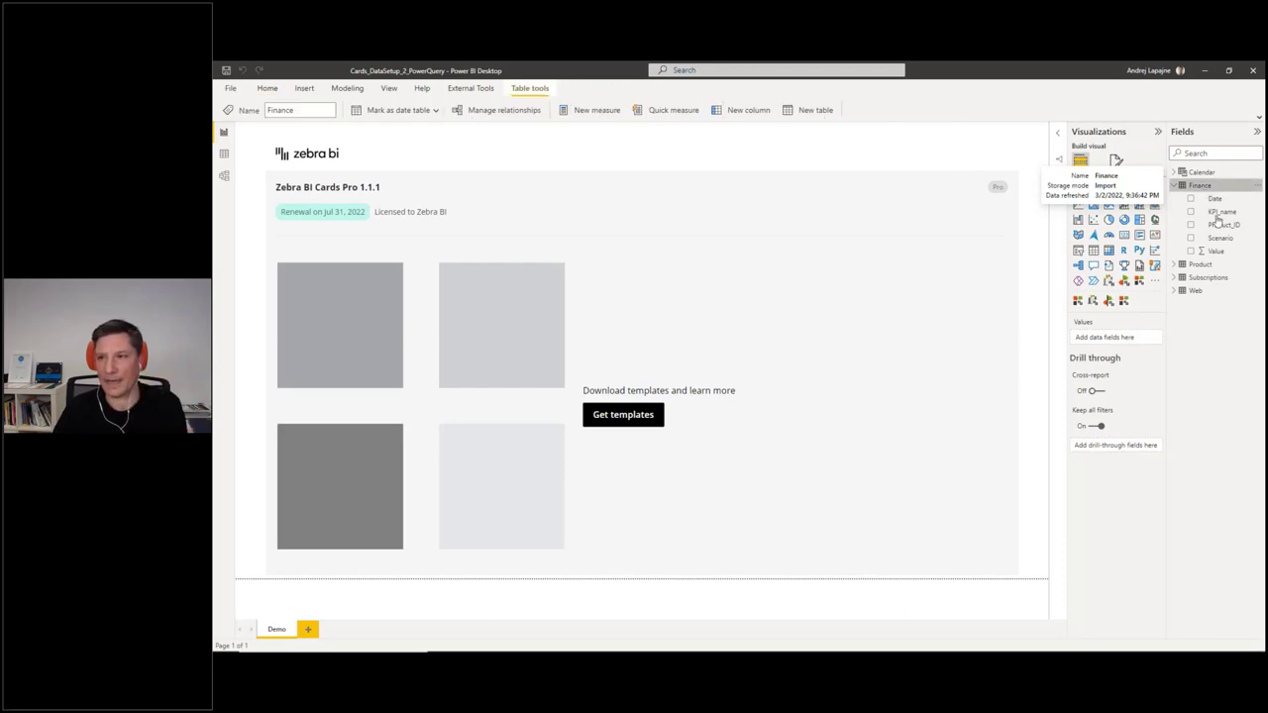
pyautogui.click(1176, 290)
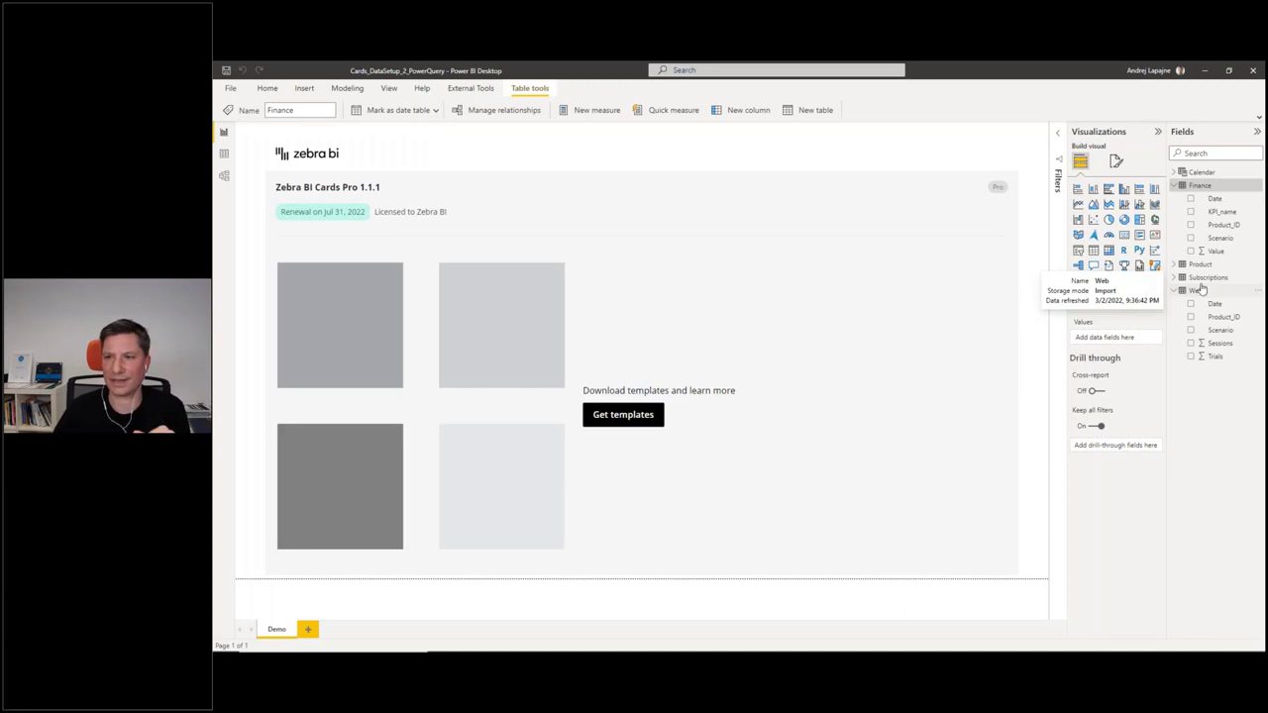
pyautogui.click(1202, 280)
pyautogui.click(1174, 278)
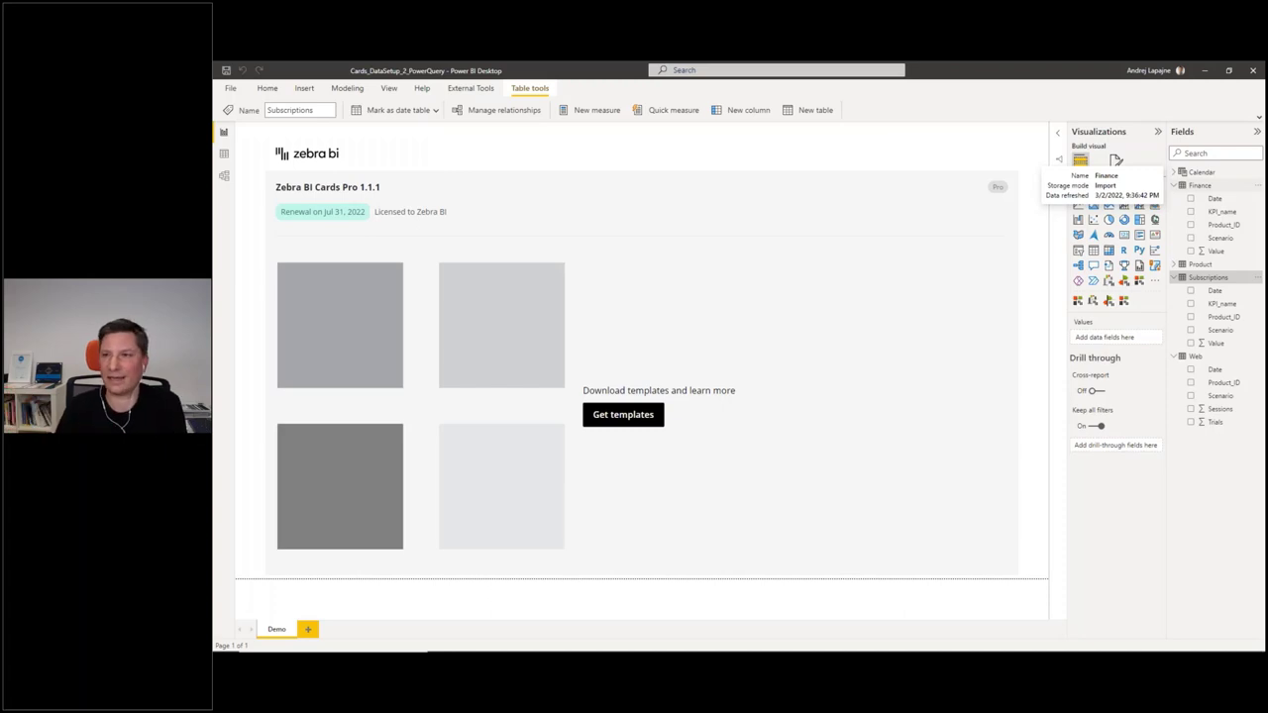
pyautogui.click(224, 176)
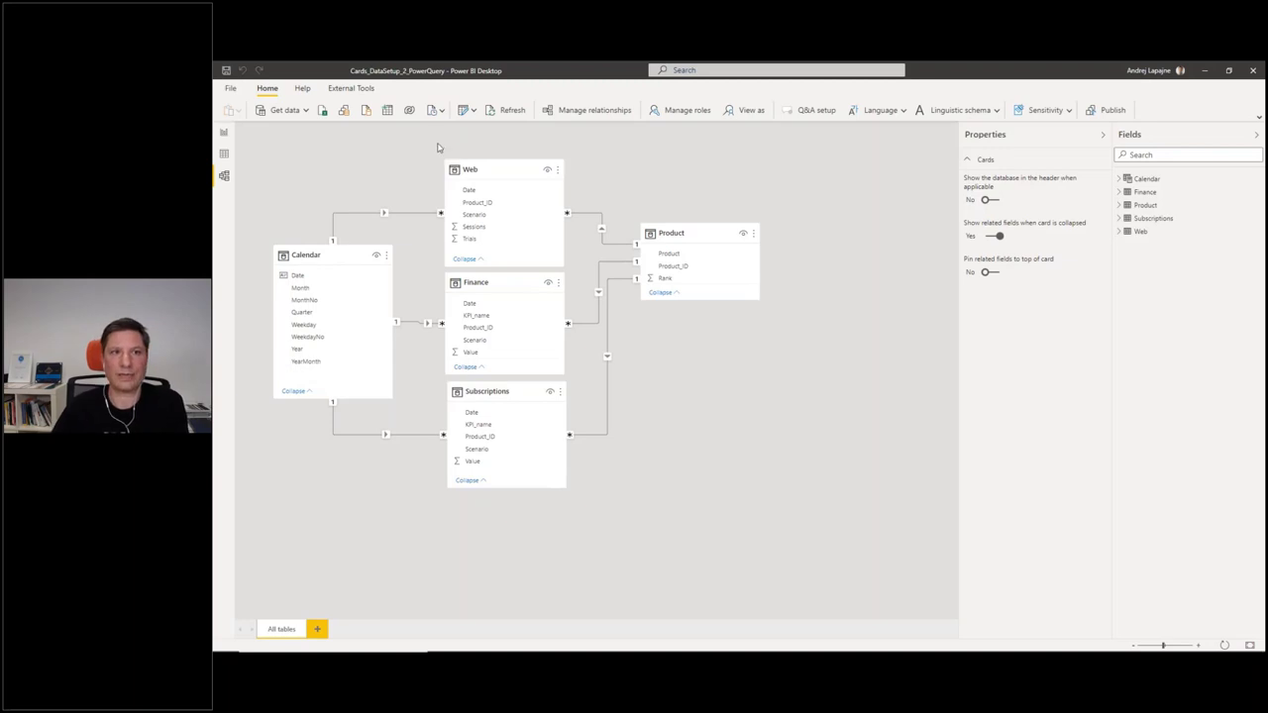
pyautogui.moveTo(452, 158)
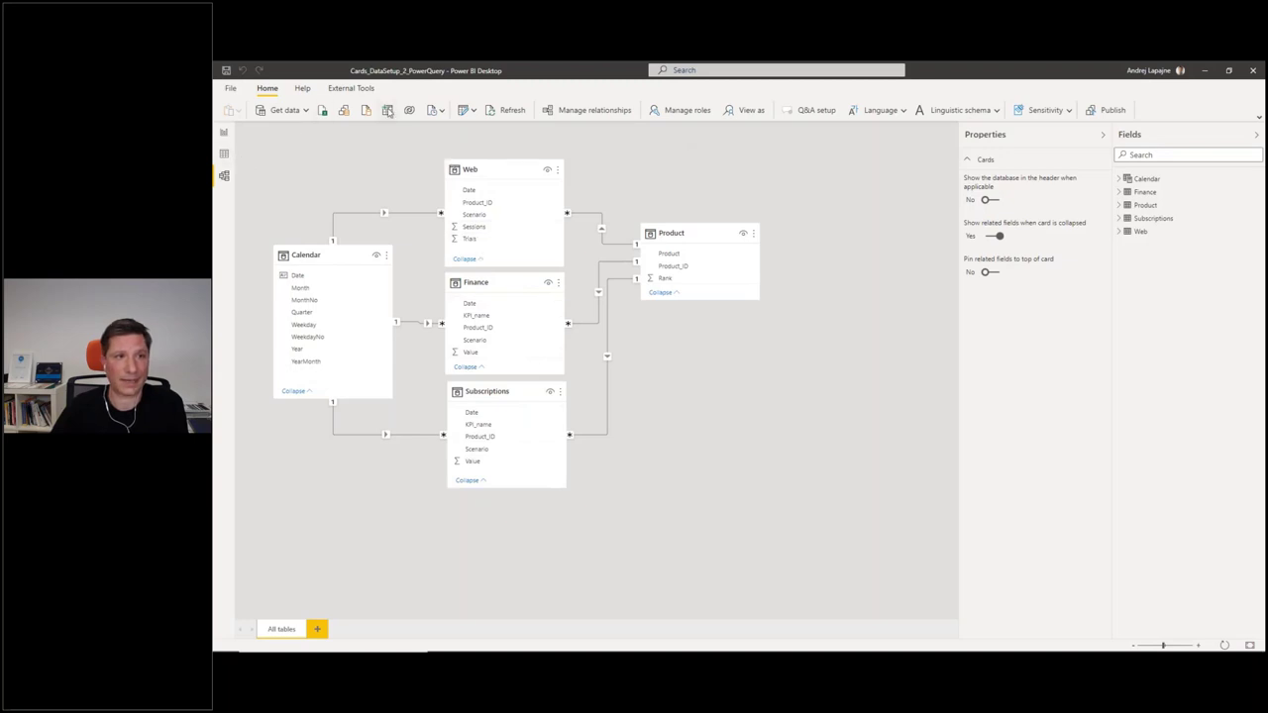
# - Open the Power Query Editor and examine the KPI_name, Value and Scenario columns of the Finance query
pyautogui.click(465, 111)
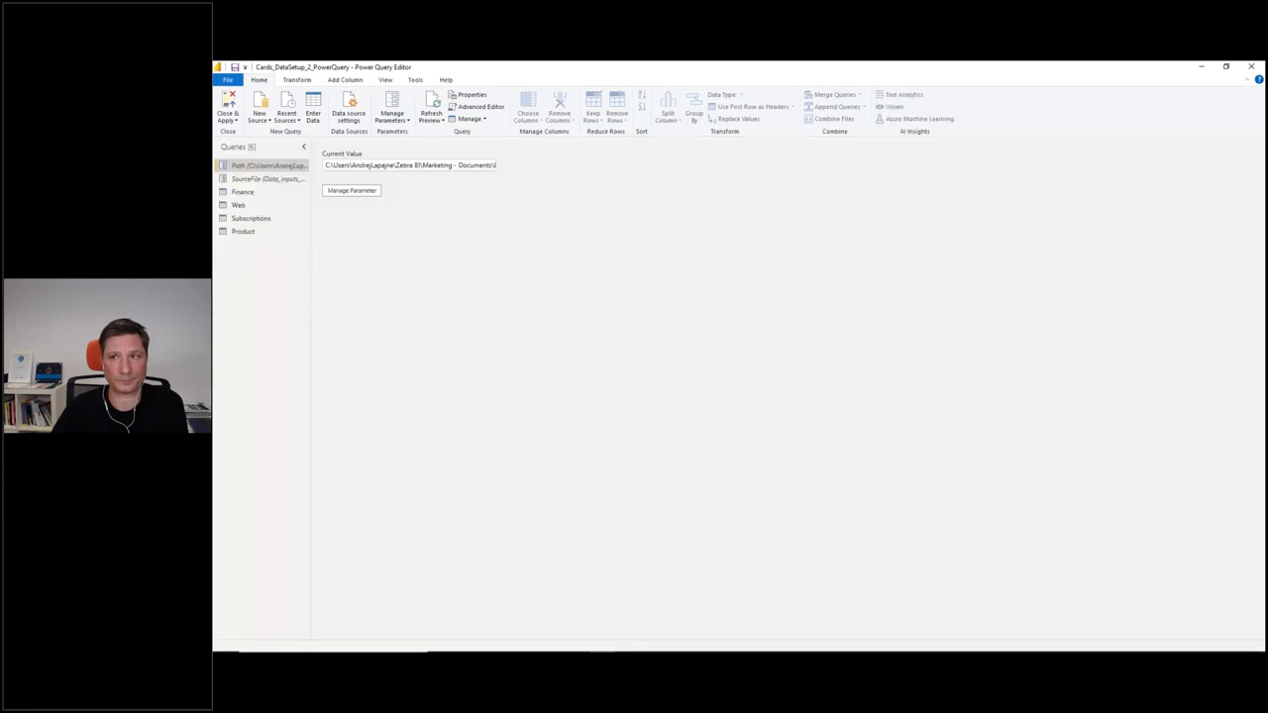
pyautogui.click(255, 192)
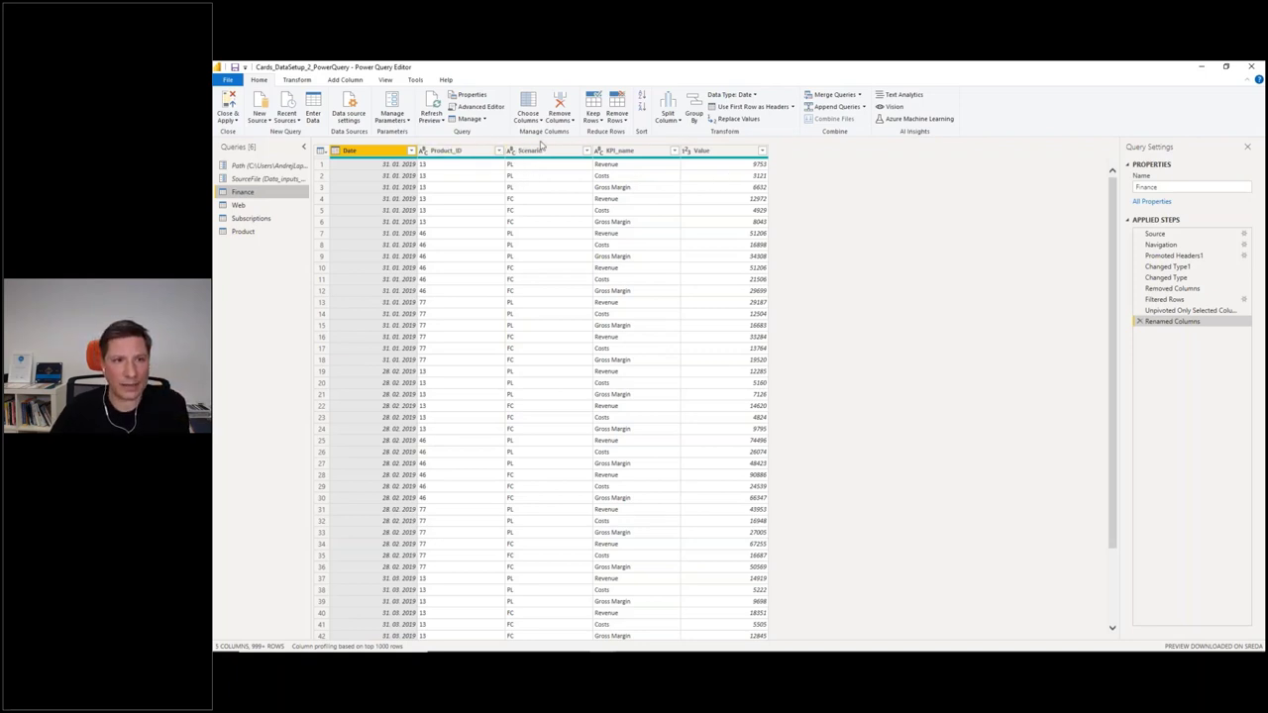
pyautogui.click(628, 152)
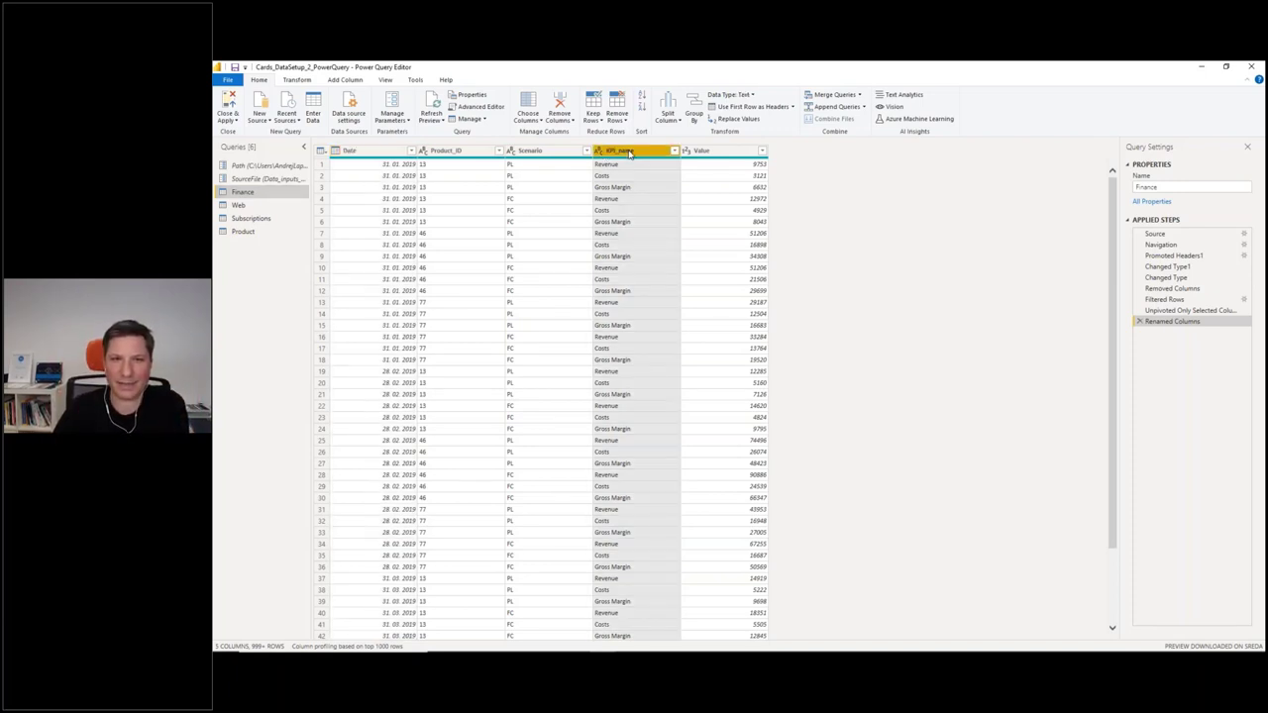
pyautogui.click(707, 151)
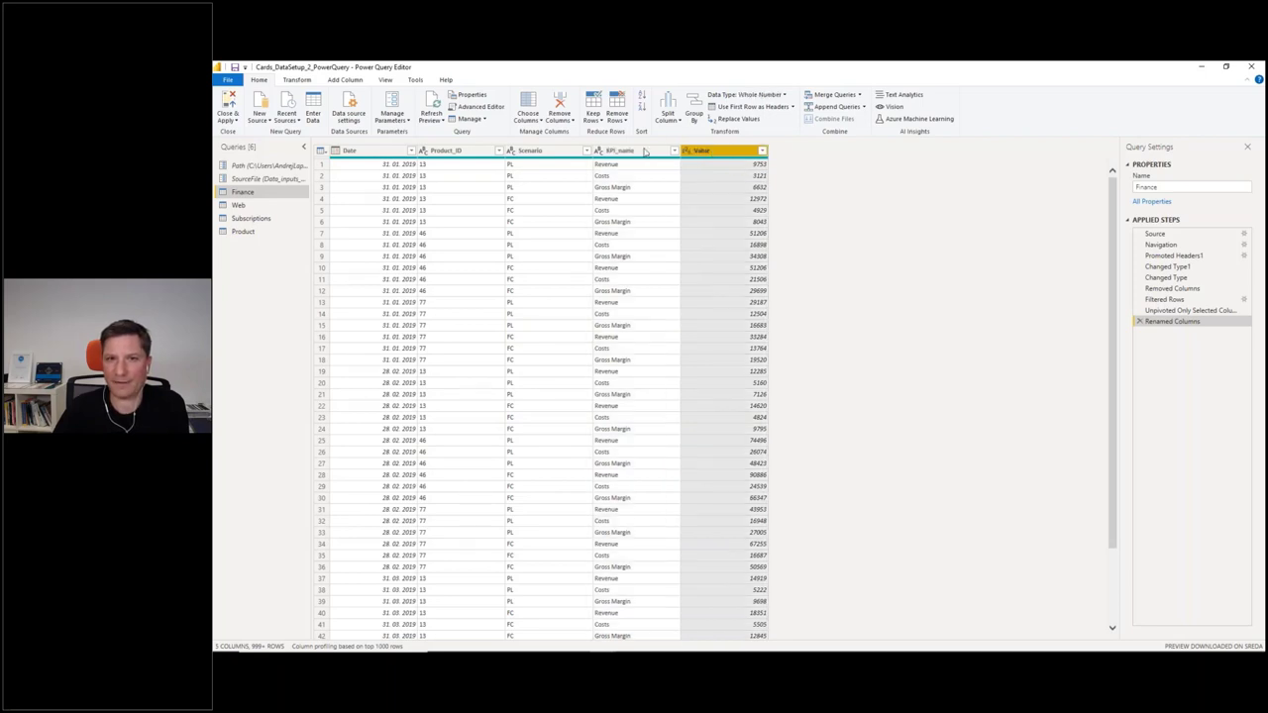
pyautogui.click(644, 151)
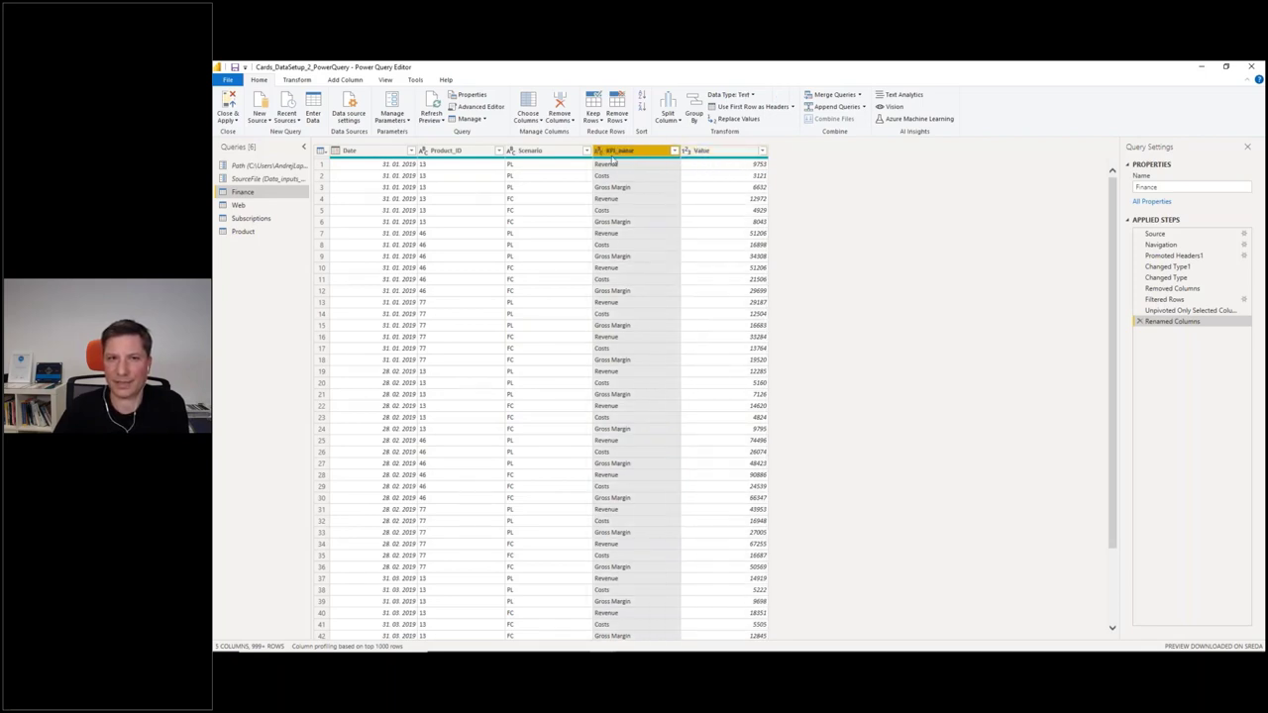
pyautogui.click(553, 152)
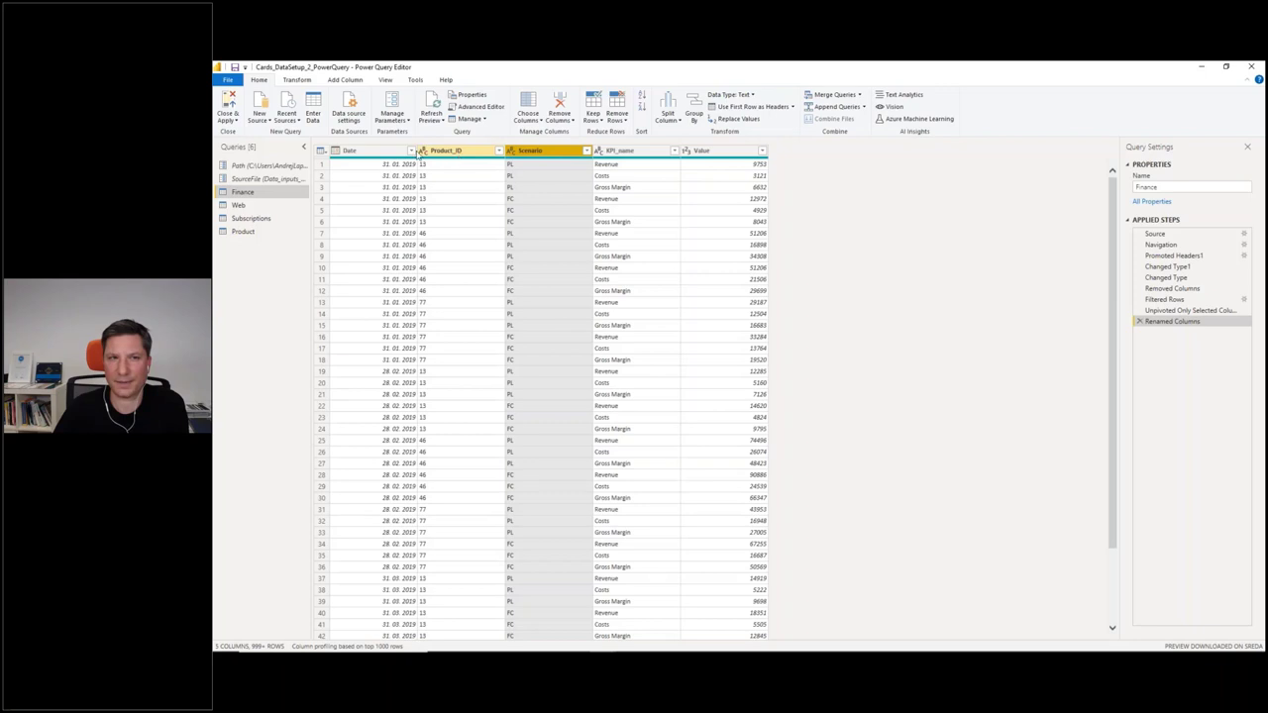
# - In the Web query, unpivot all columns other than Date, Product_ID and Scenario
pyautogui.click(238, 206)
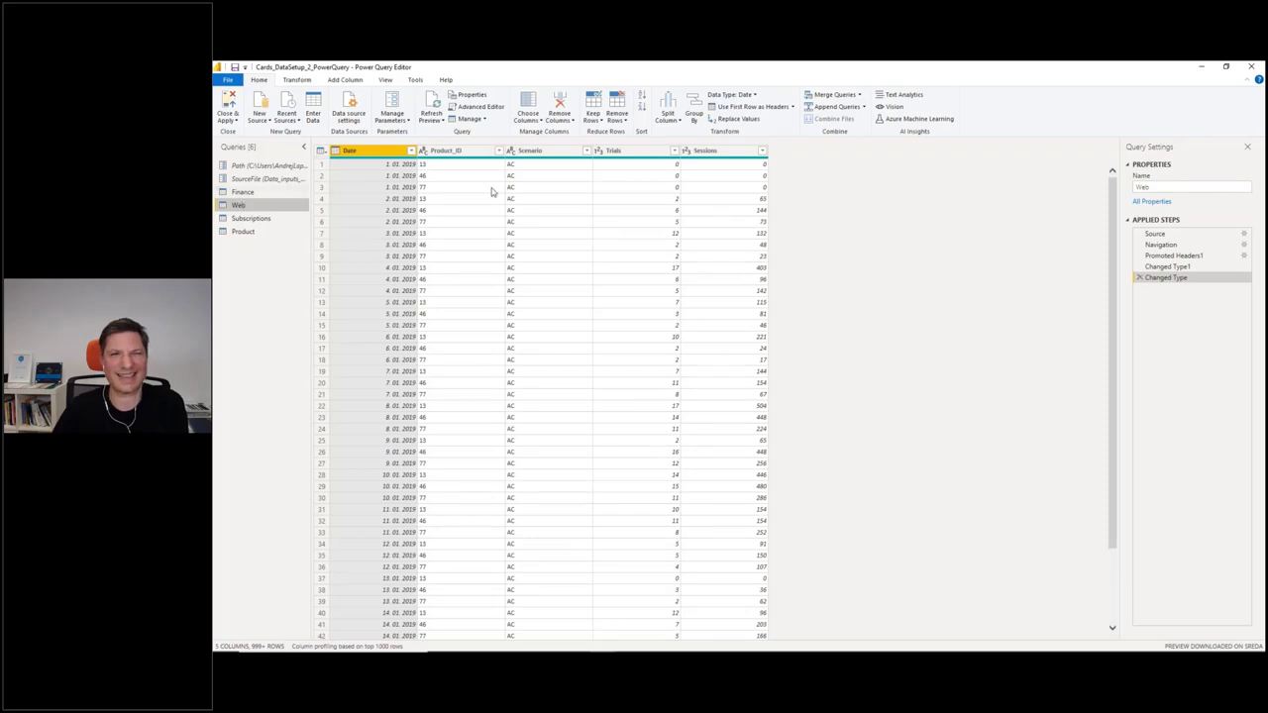
pyautogui.click(622, 151)
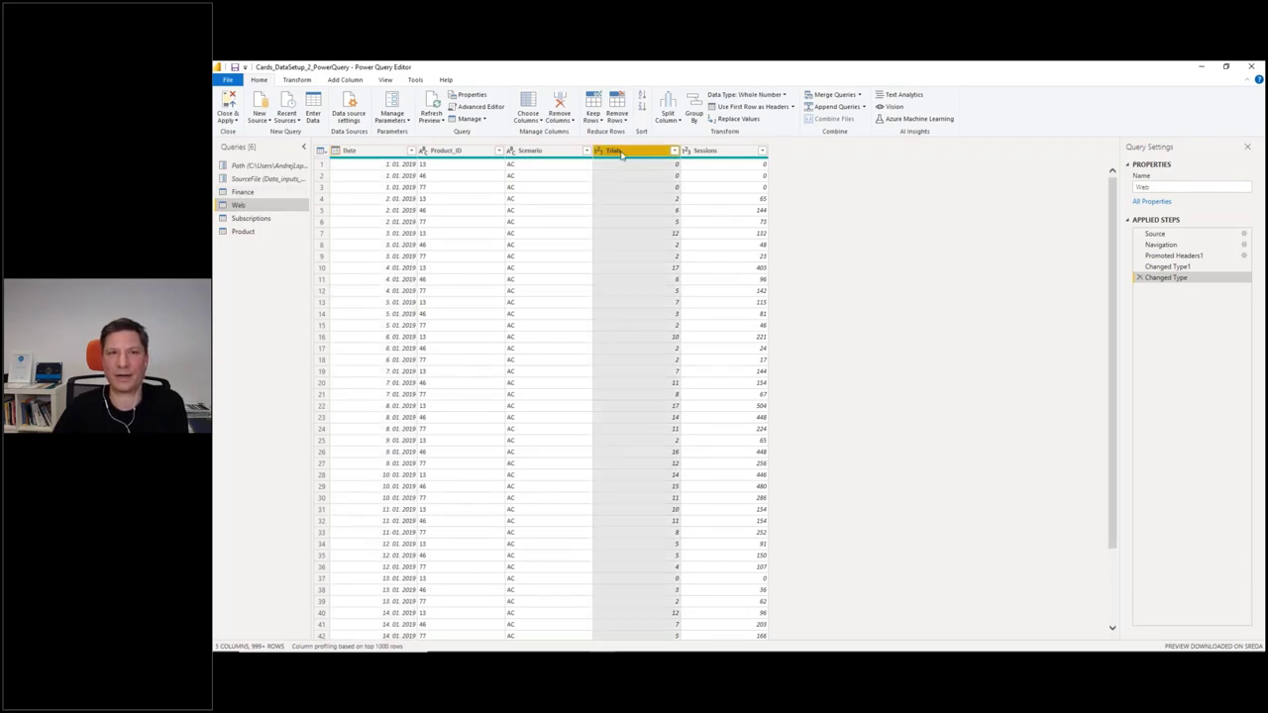
pyautogui.click(707, 151)
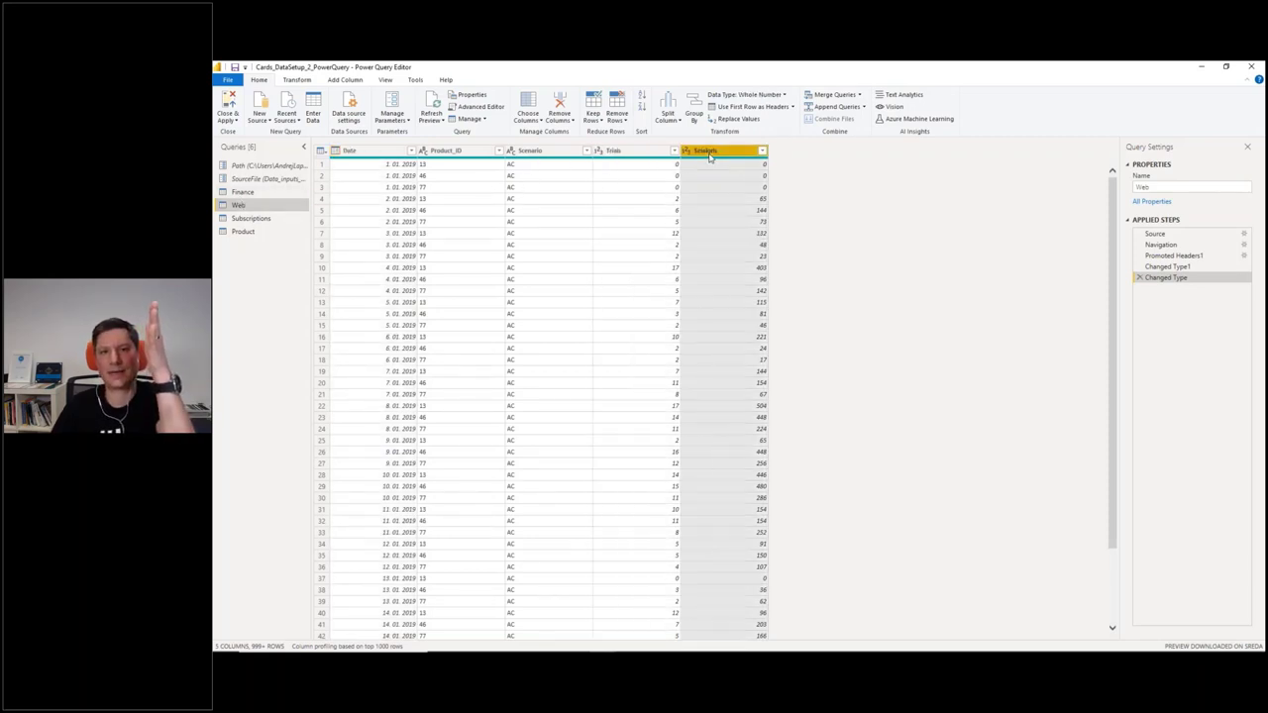
pyautogui.click(643, 152)
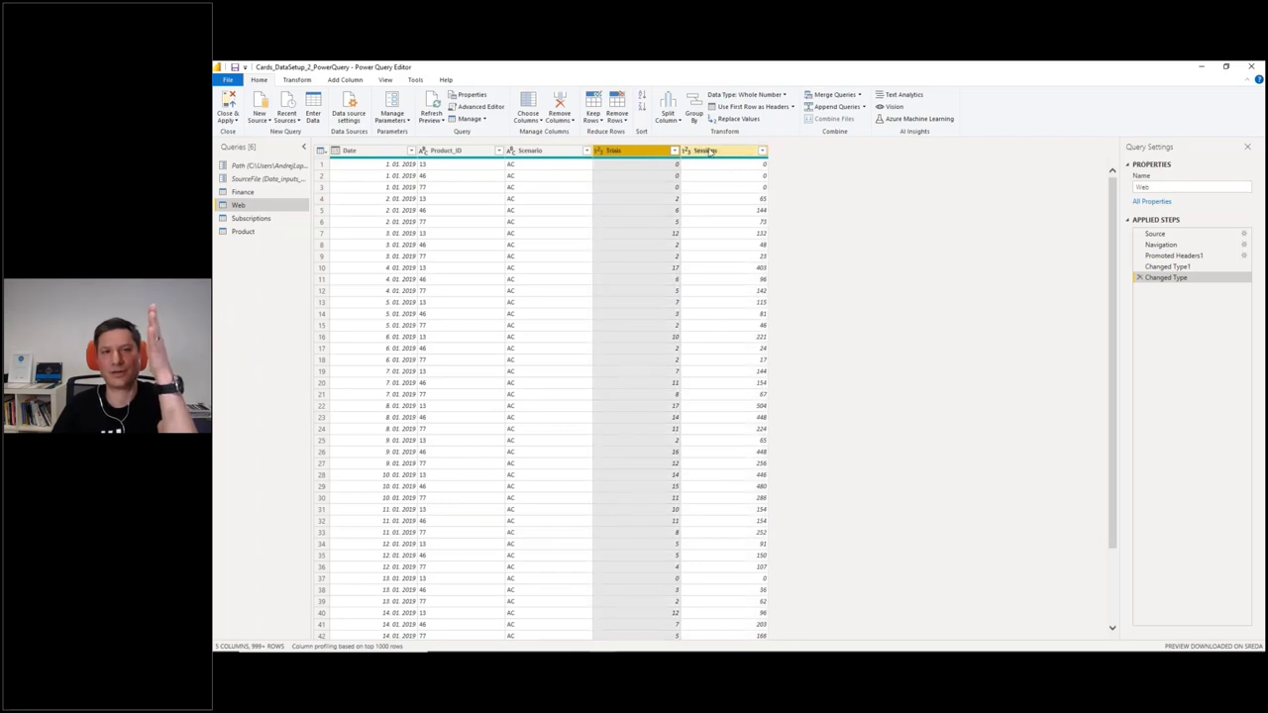
pyautogui.click(388, 156)
pyautogui.keyDown('ctrl'); pyautogui.click(441, 152); pyautogui.keyUp('ctrl')
pyautogui.keyDown('ctrl'); pyautogui.click(535, 153); pyautogui.keyUp('ctrl')
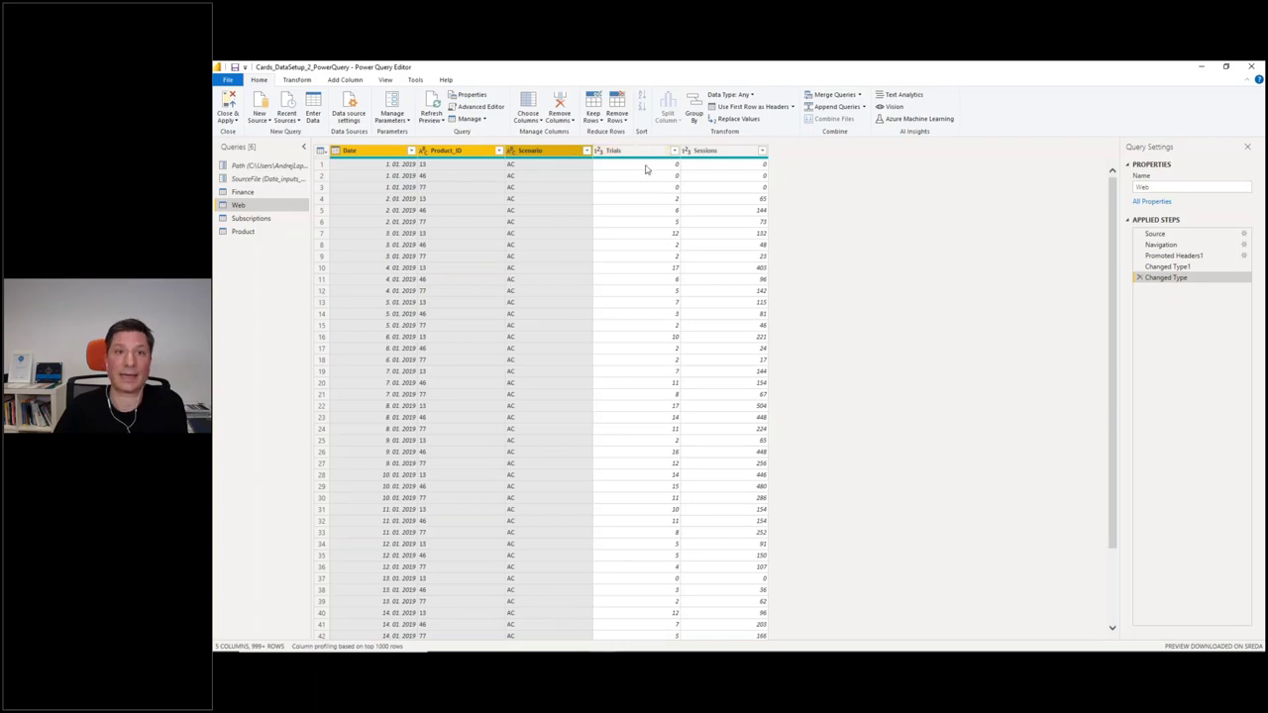
pyautogui.rightClick(555, 156)
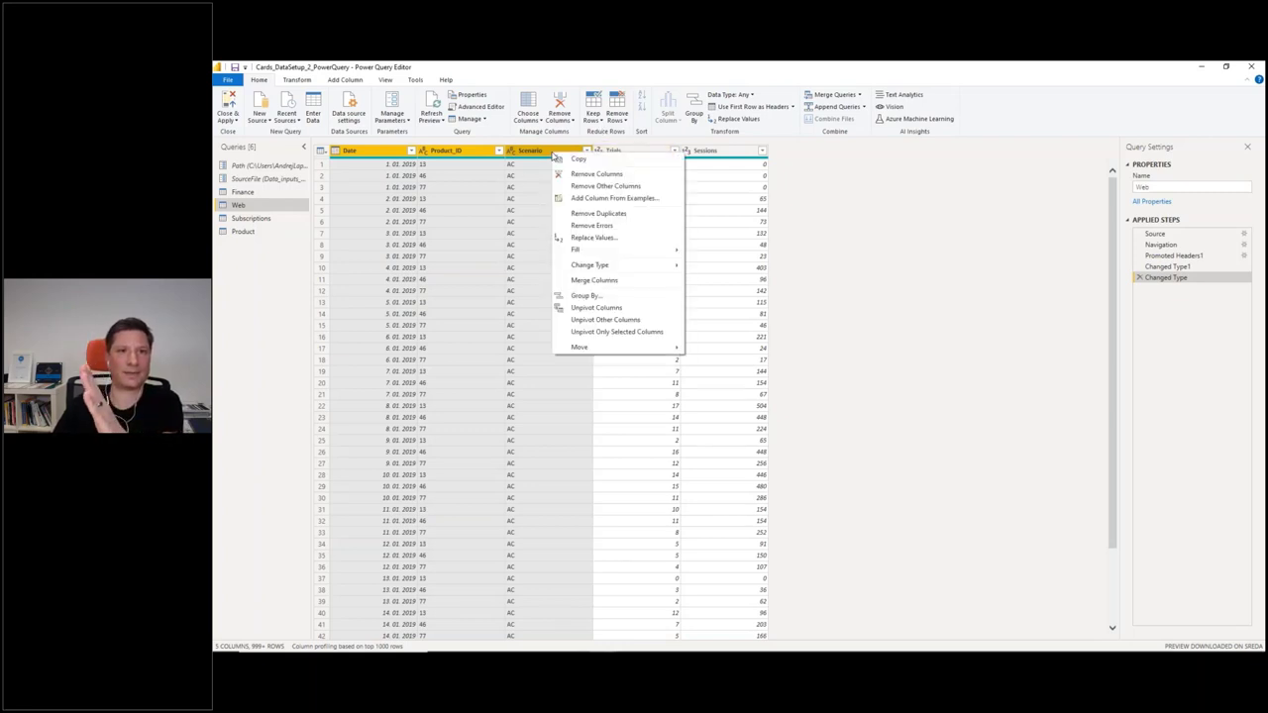
pyautogui.click(626, 321)
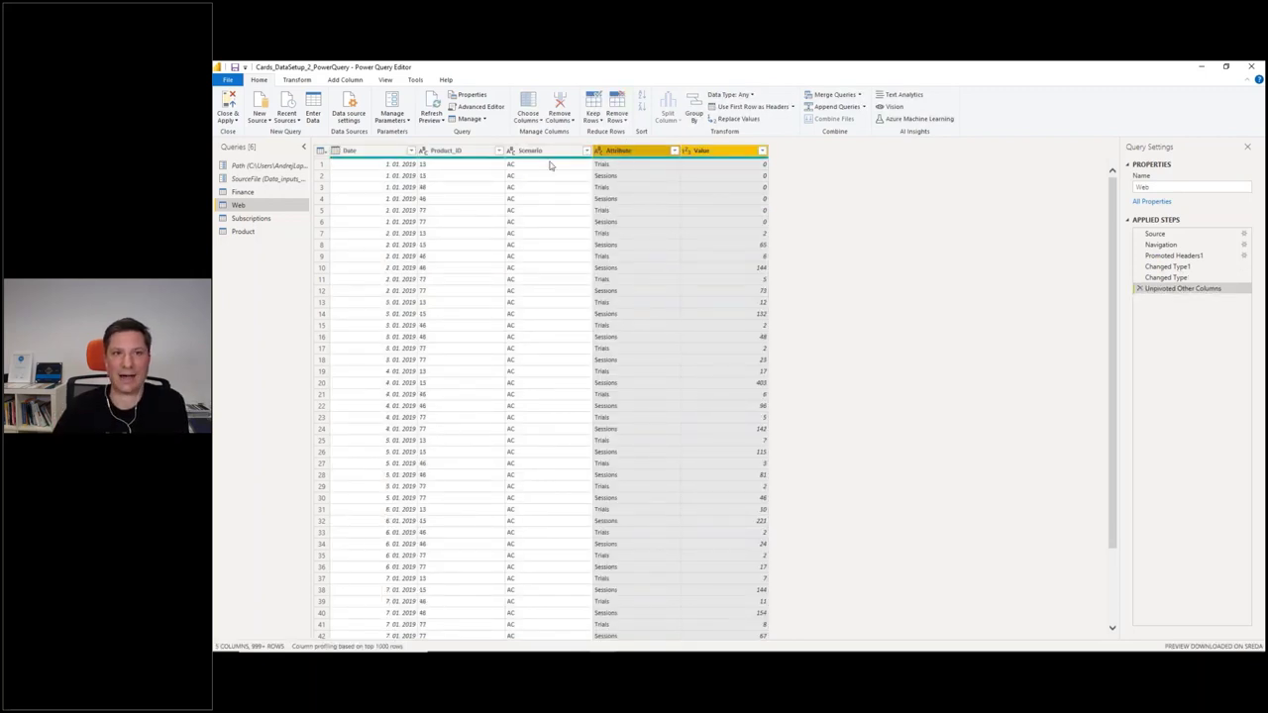
# - Rename the Web query's Attribute column to KPI_name to match the Finance query
pyautogui.click(239, 192)
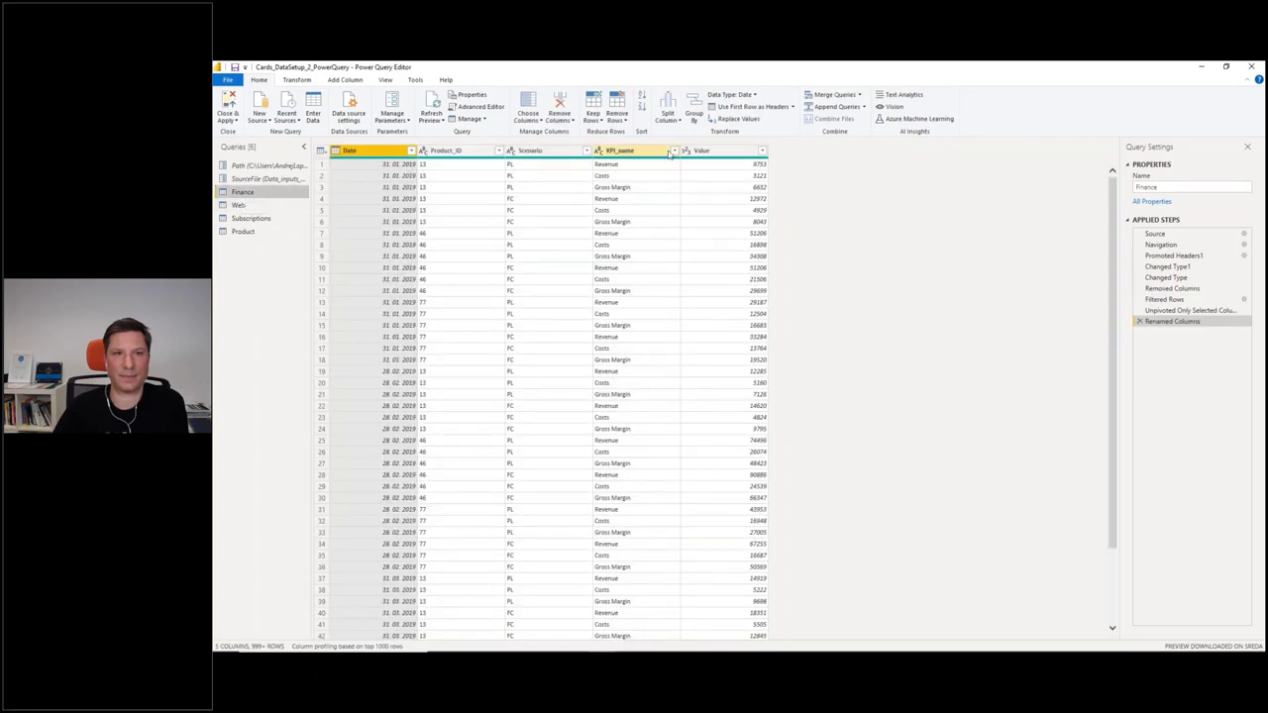
pyautogui.click(276, 206)
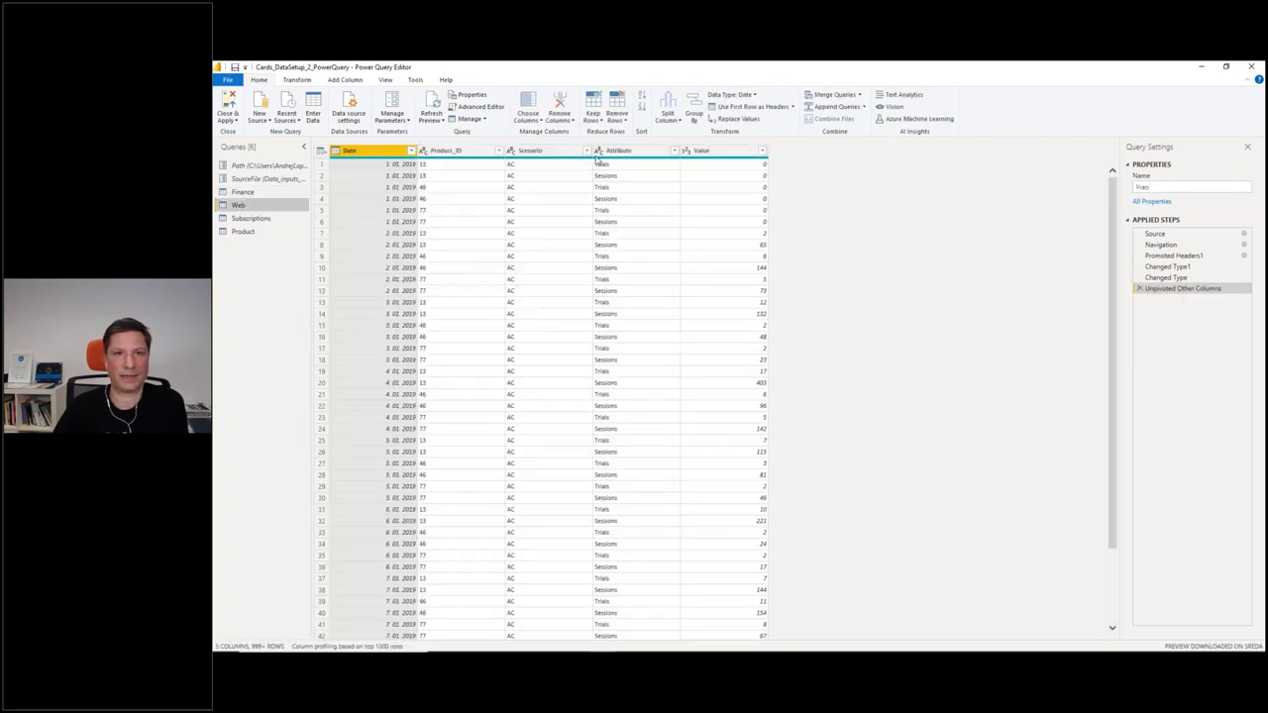
pyautogui.doubleClick(635, 151)
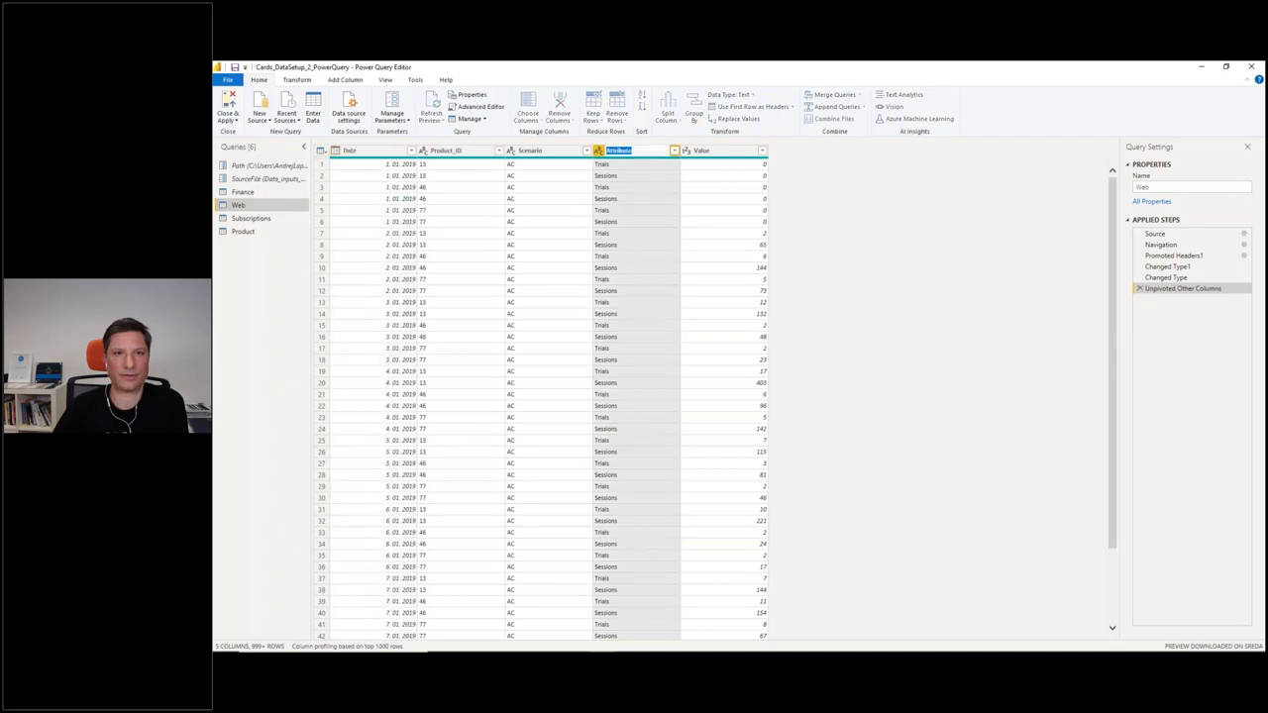
pyautogui.write('KPI_name')
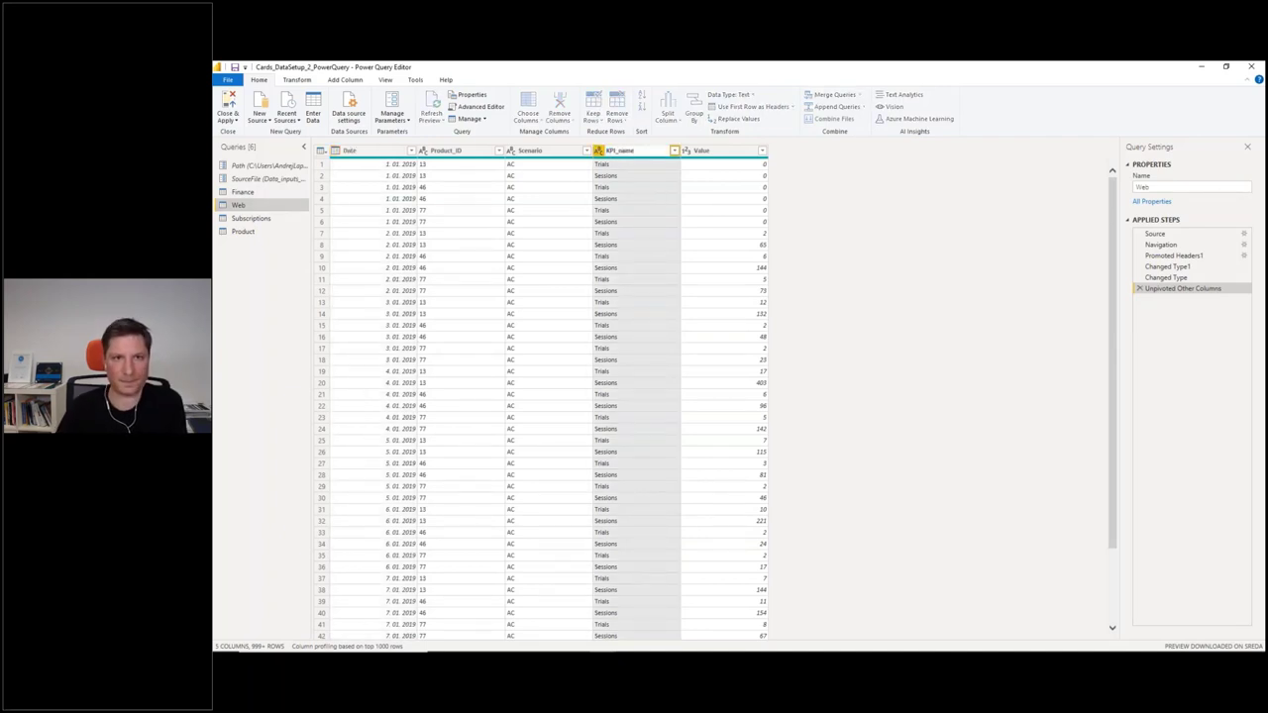
pyautogui.press('Return')
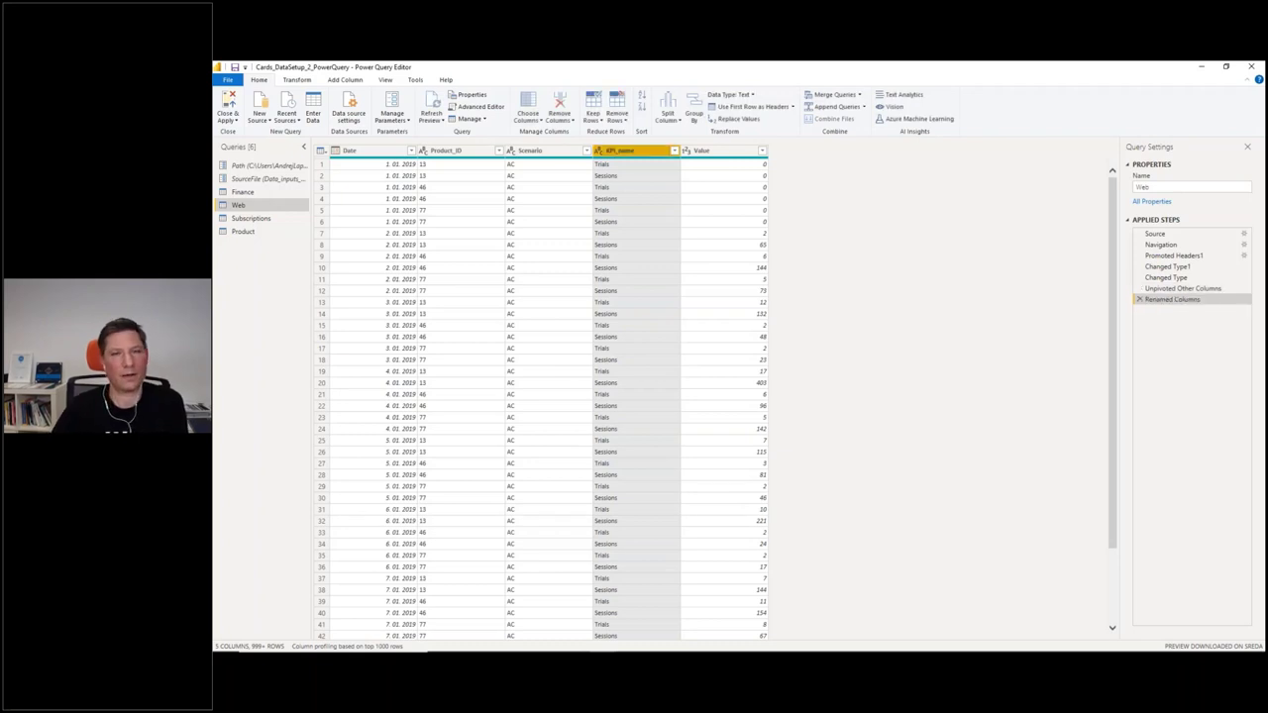
# - Compare the column structure of the Finance, Web and Subscriptions queries, check the KPI_name values in Subscriptions, and return to Finance
pyautogui.click(250, 194)
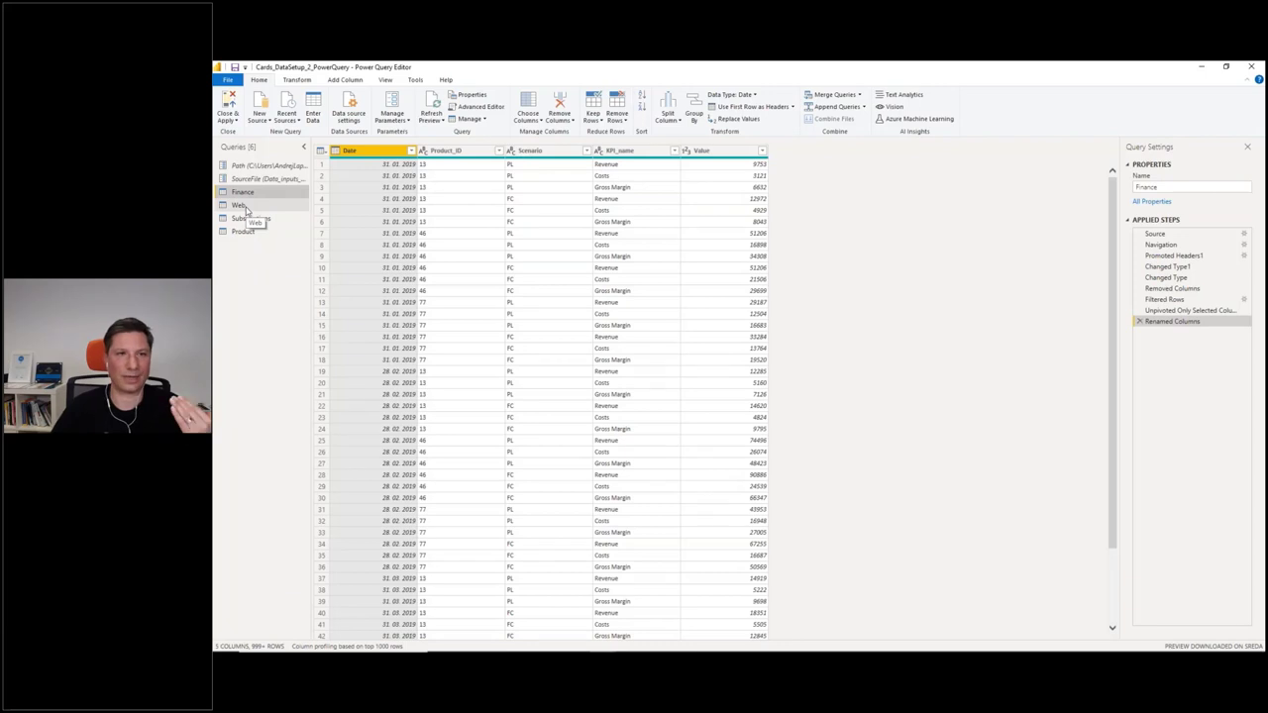
pyautogui.click(242, 206)
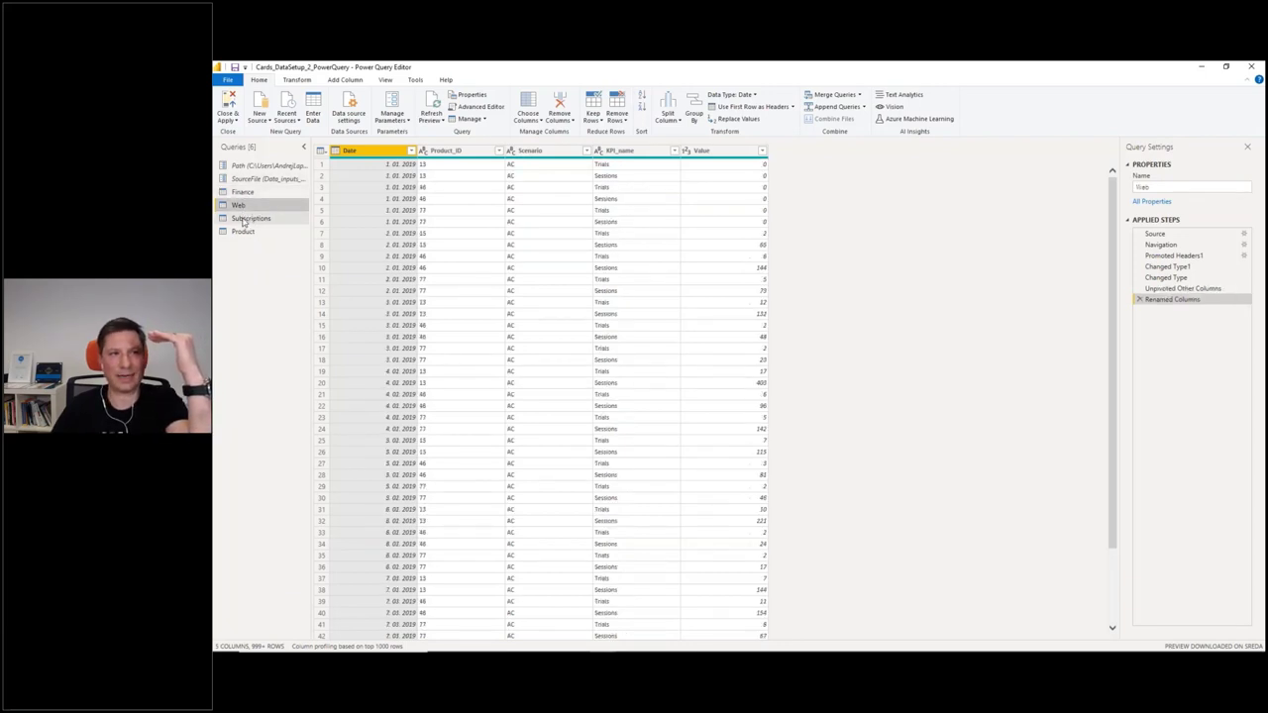
pyautogui.click(242, 218)
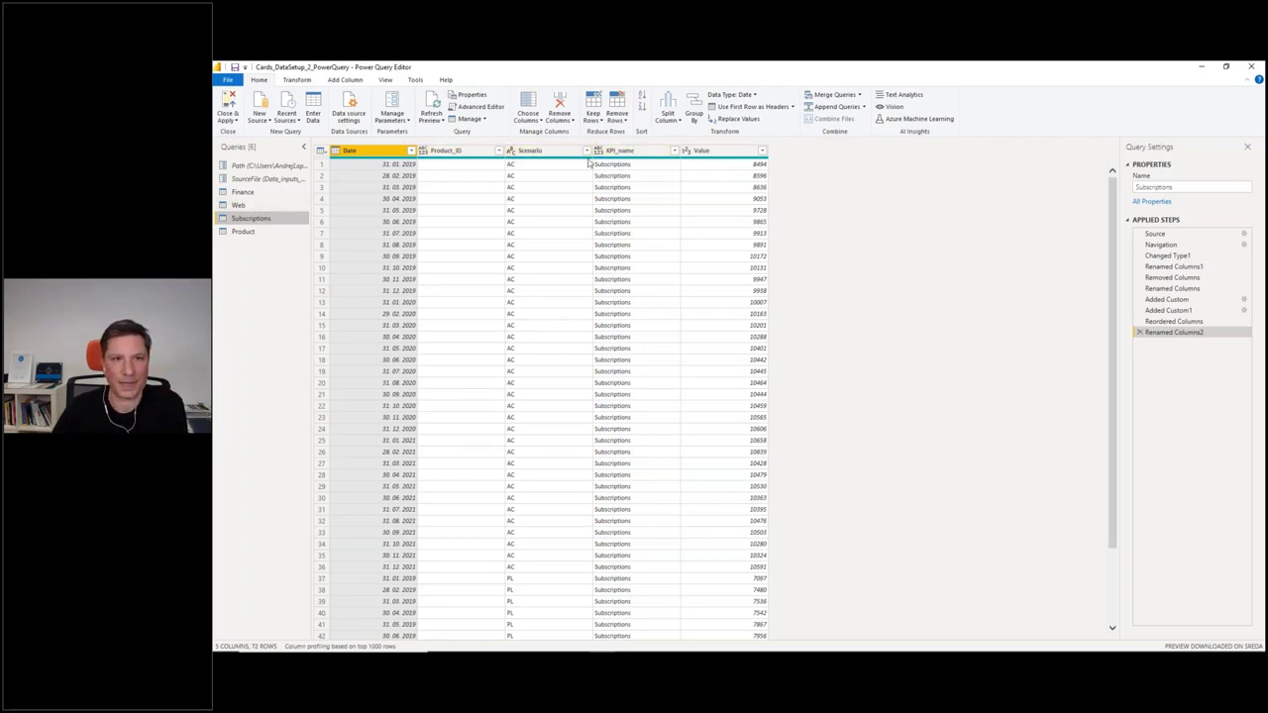
pyautogui.click(673, 151)
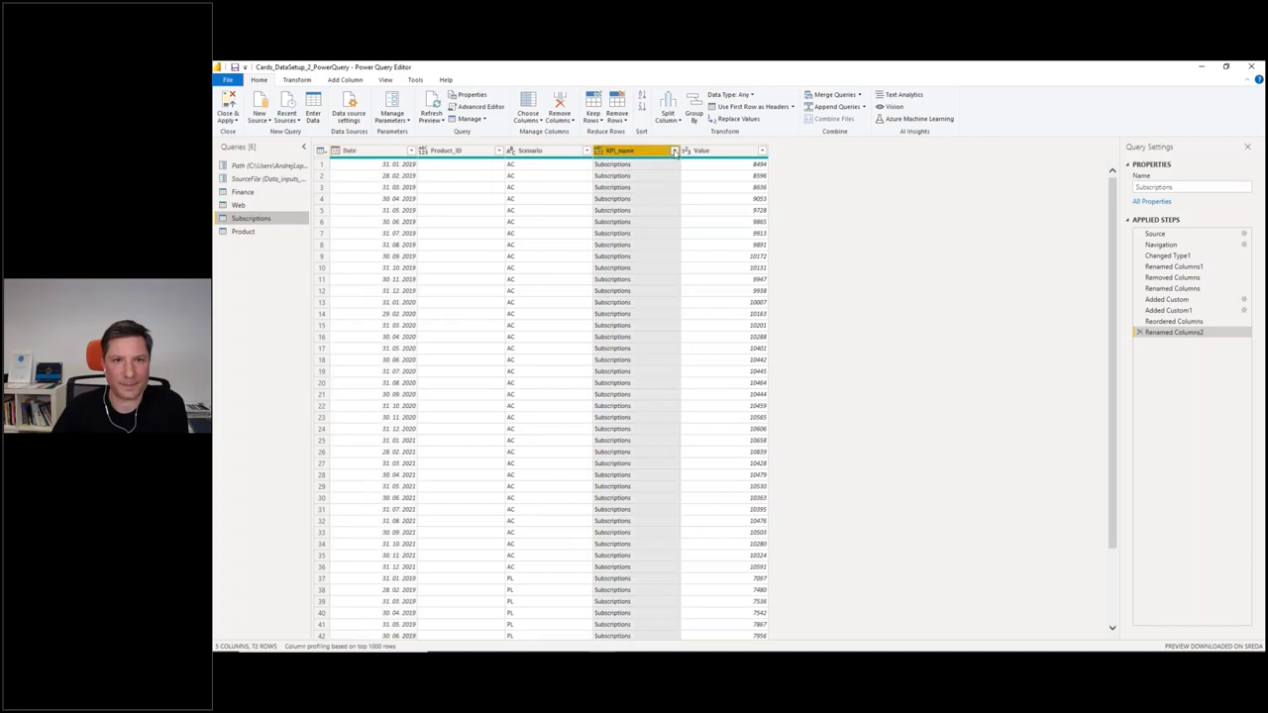
pyautogui.click(675, 152)
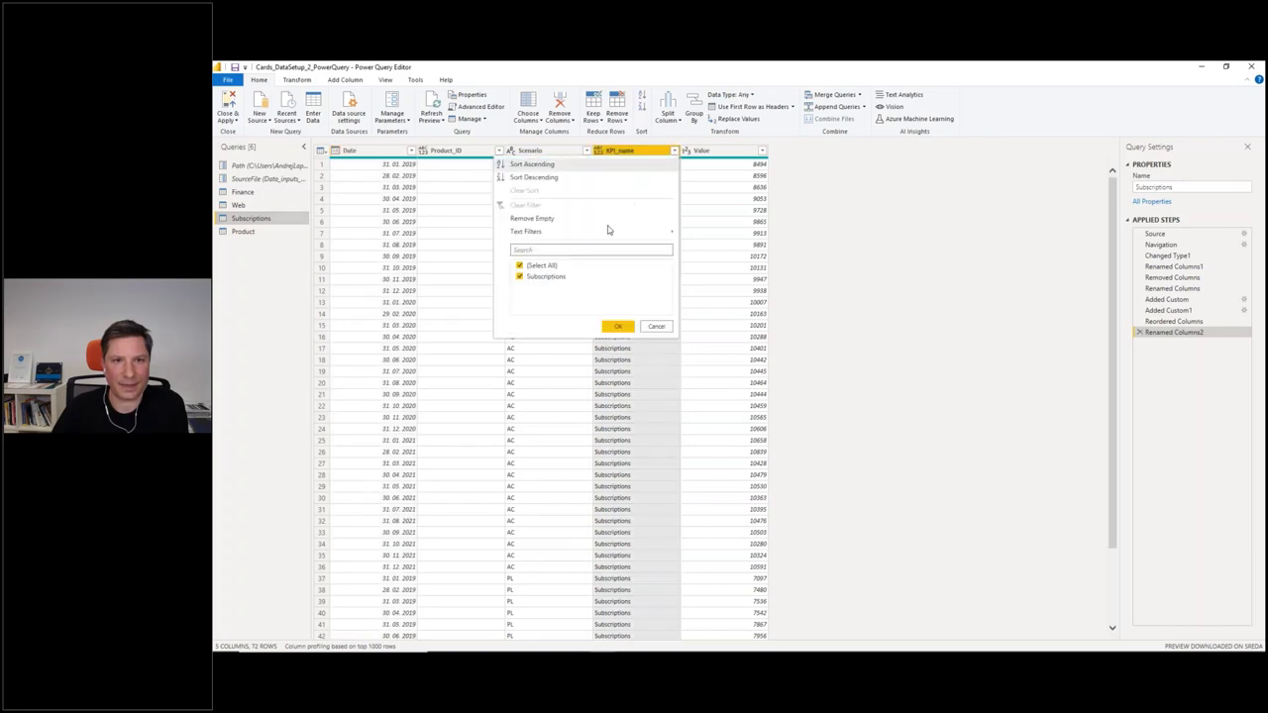
pyautogui.click(657, 326)
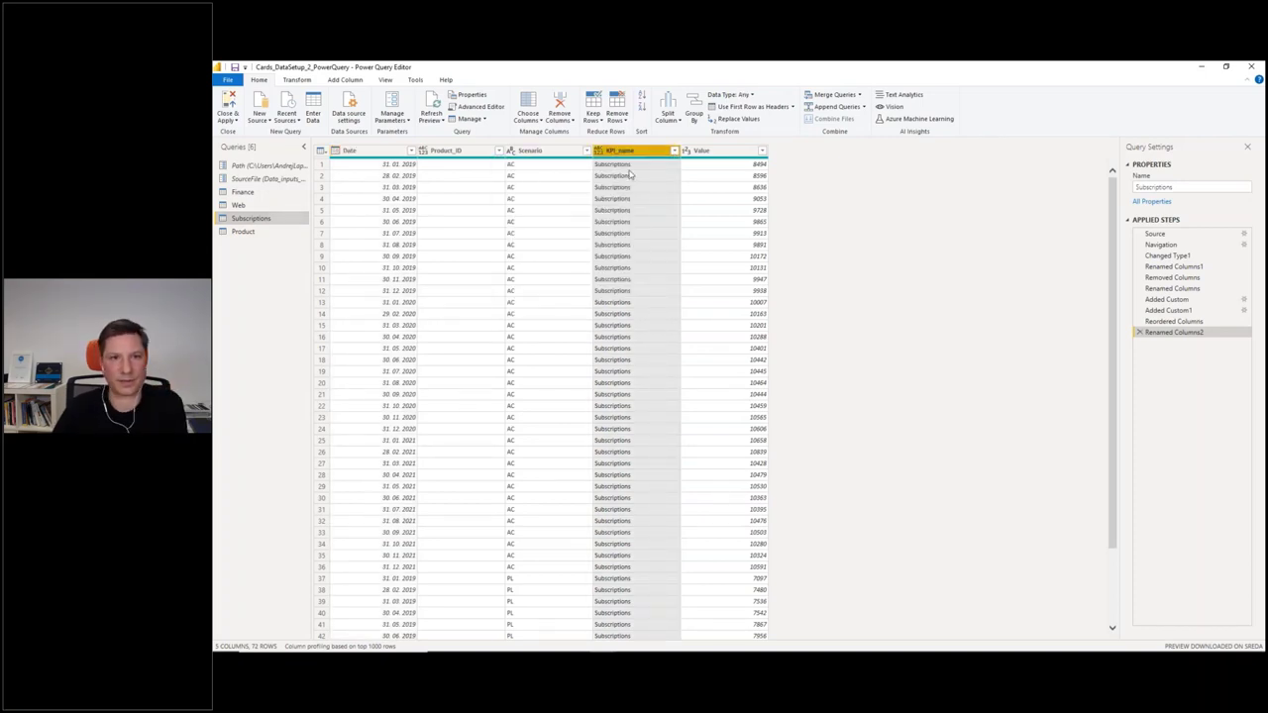
pyautogui.click(243, 191)
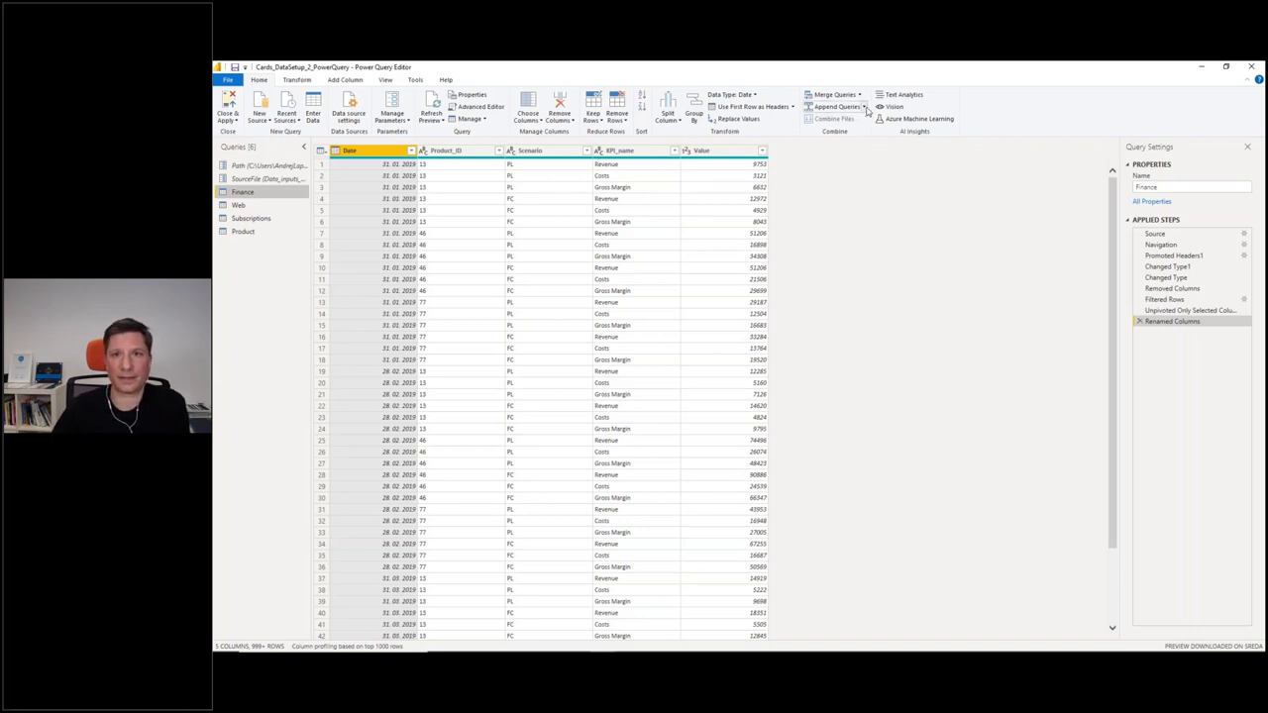
# - Append the Finance, Web and Subscriptions tables, in that order, as a new query
pyautogui.click(865, 107)
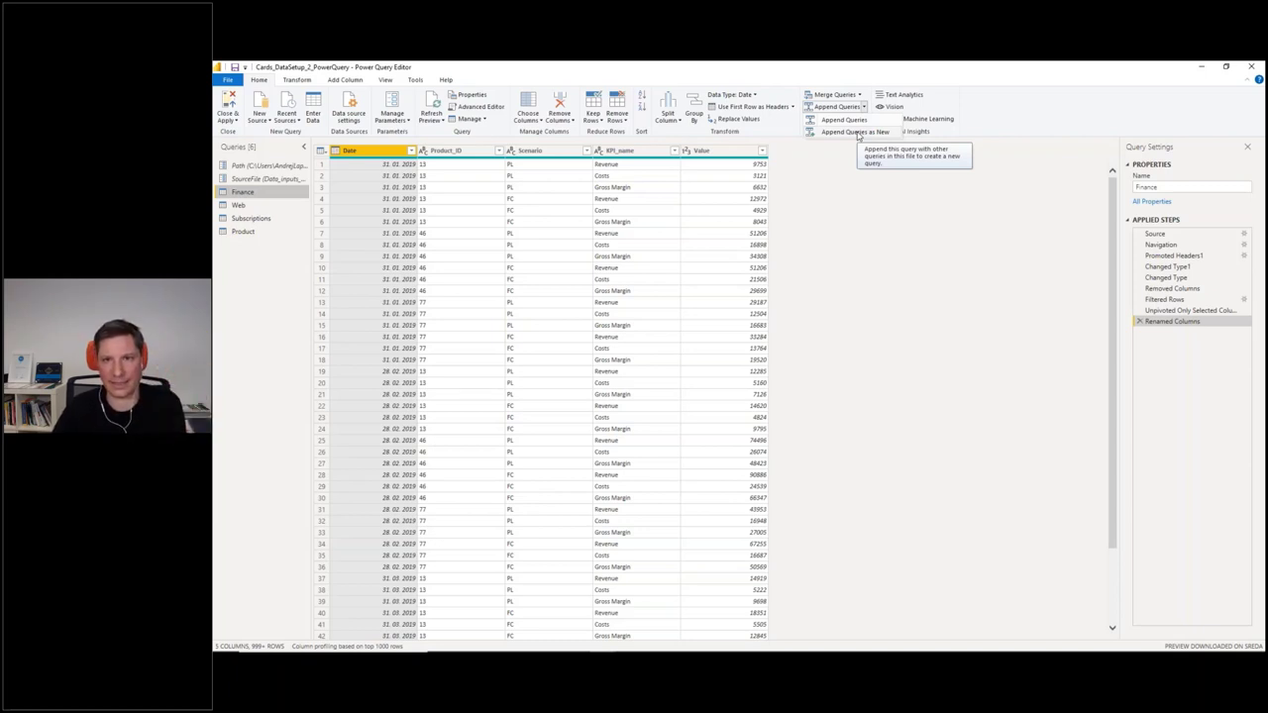
pyautogui.click(856, 133)
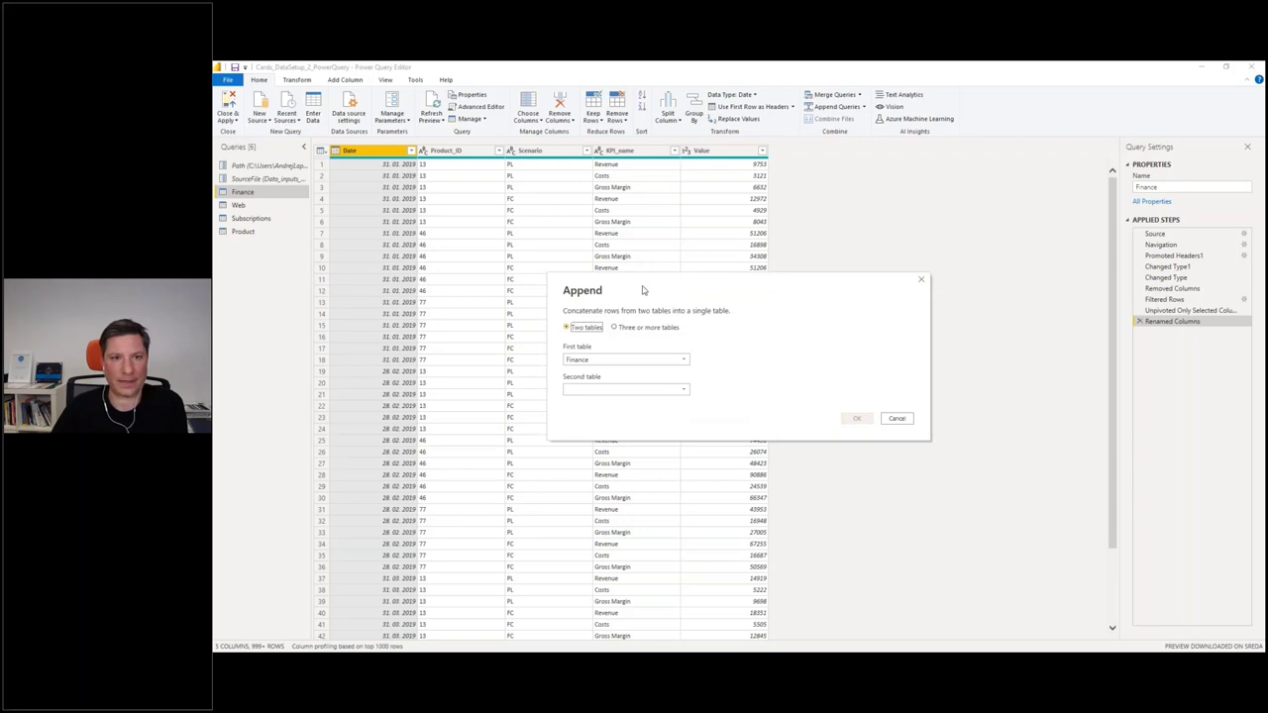
pyautogui.moveTo(641, 290); pyautogui.dragTo(696, 250)
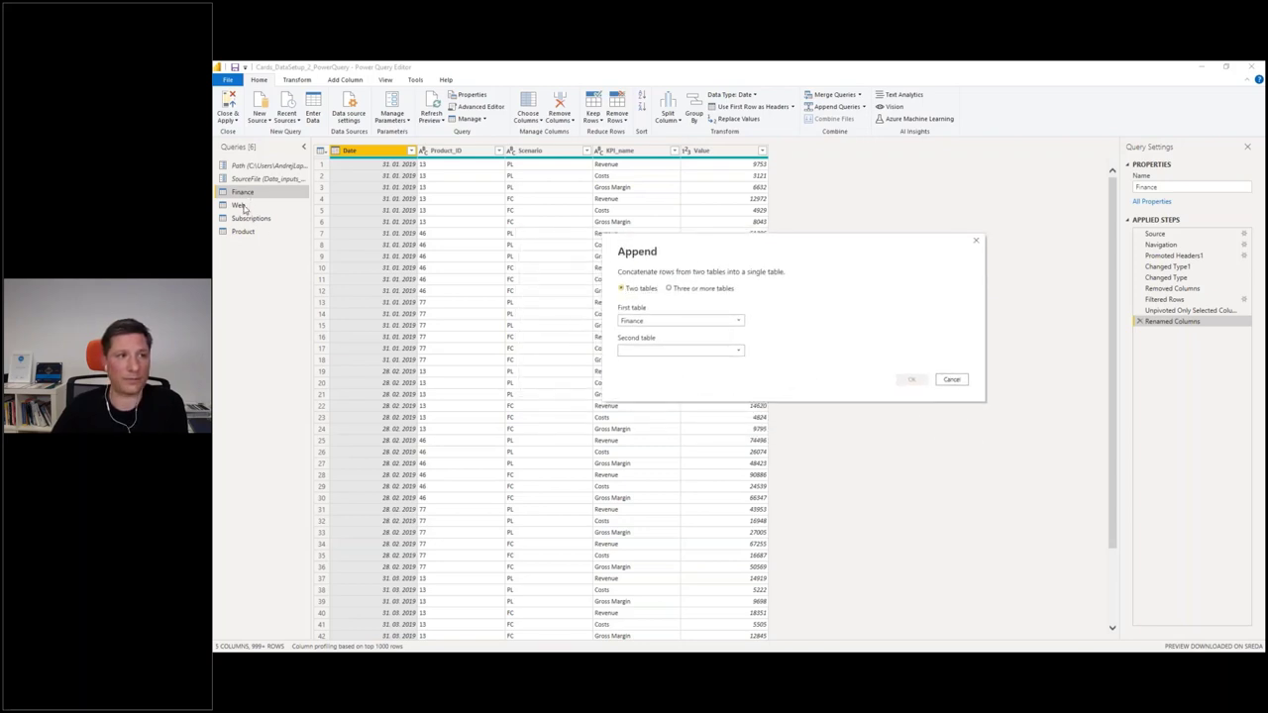
pyautogui.click(678, 289)
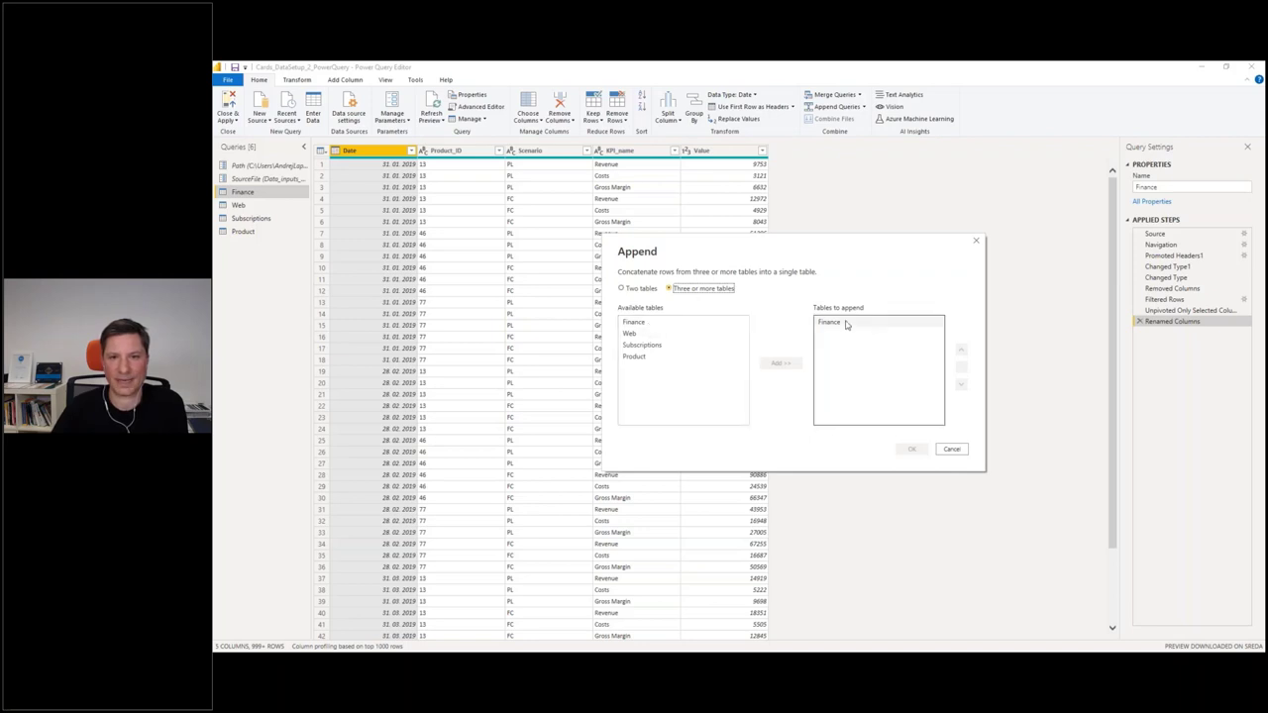
pyautogui.doubleClick(639, 335)
pyautogui.doubleClick(642, 345)
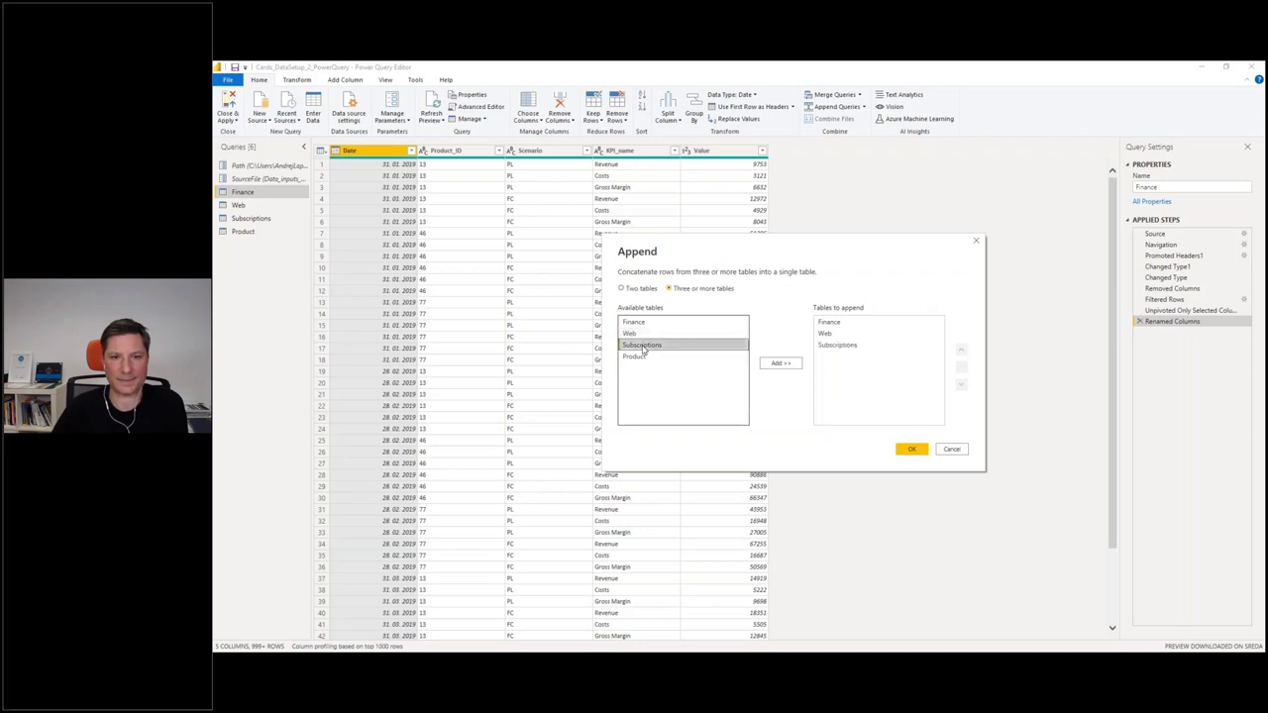
pyautogui.click(909, 448)
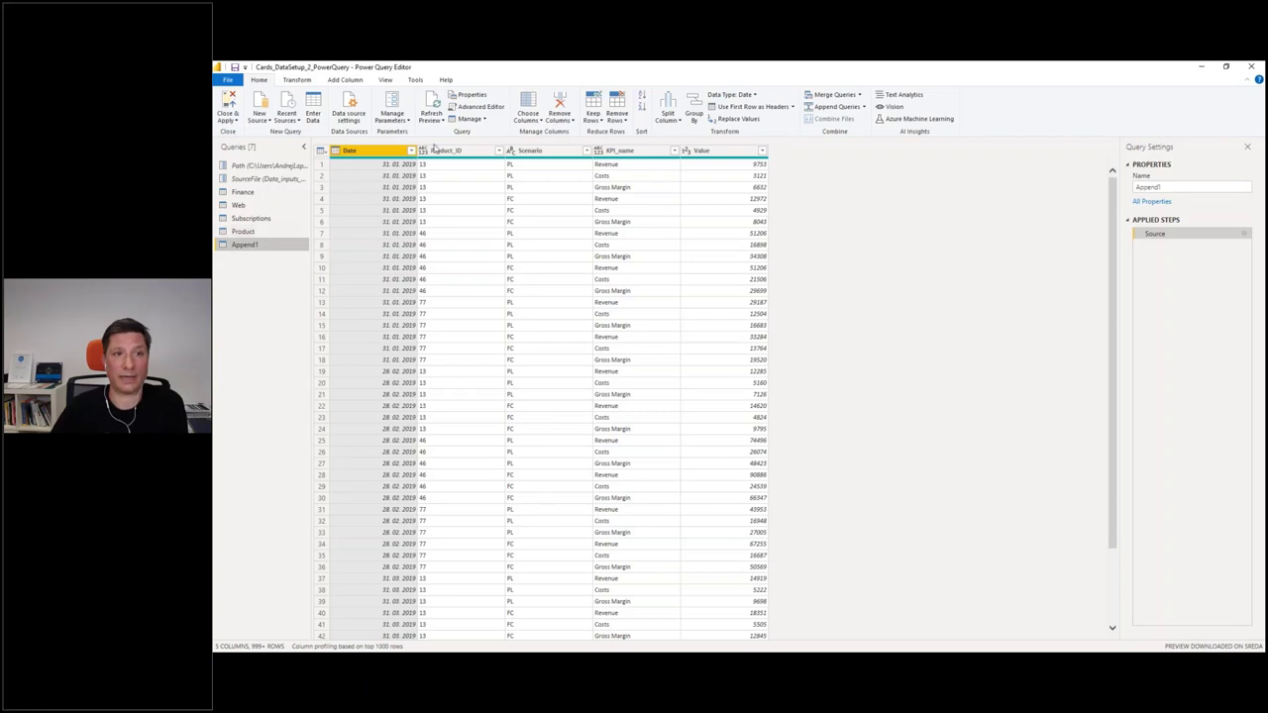
# - Check the KPI_name values of the appended query and rename the query Consolidated KPIs
pyautogui.click(673, 152)
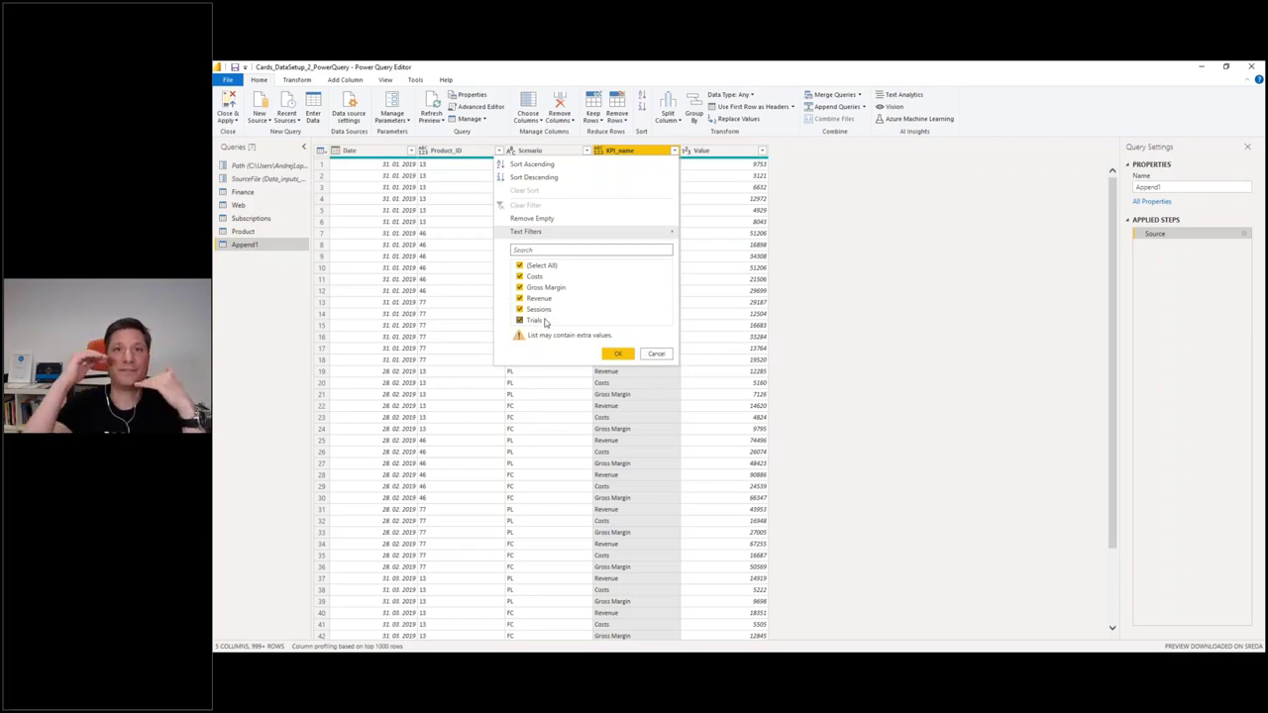
pyautogui.click(654, 355)
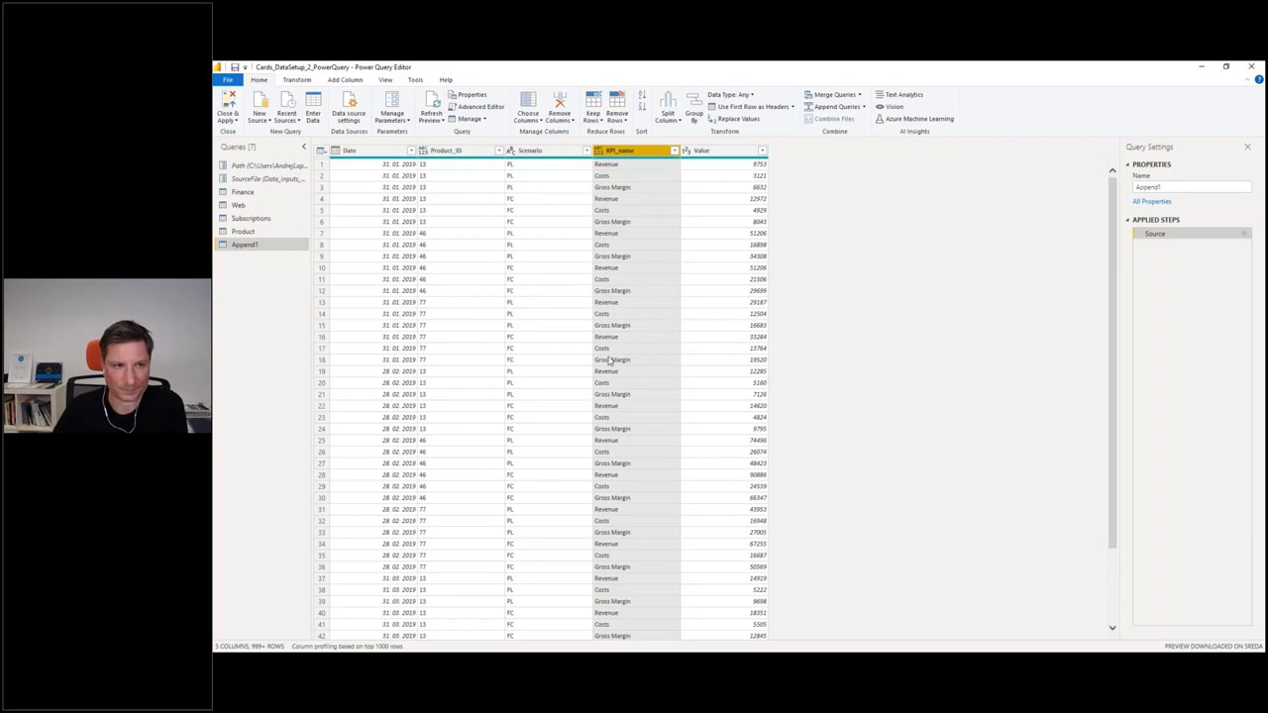
pyautogui.doubleClick(245, 244)
pyautogui.write('KPIs')
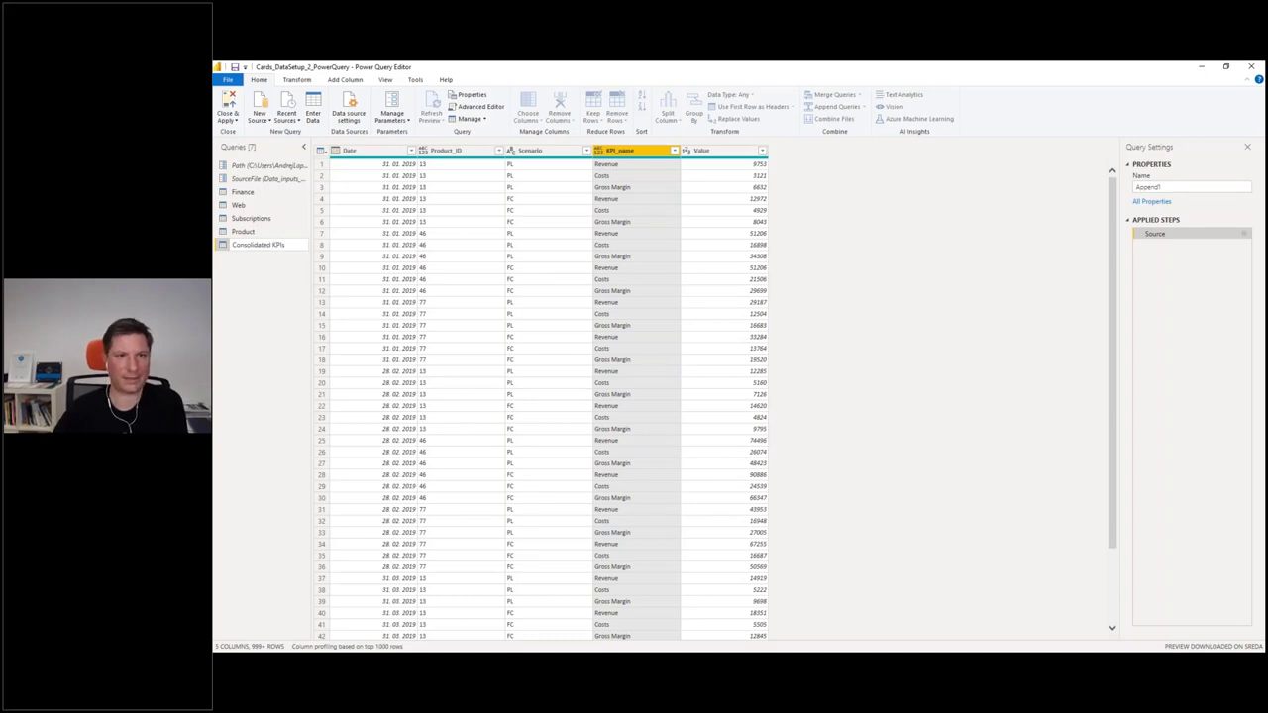
pyautogui.press('Return')
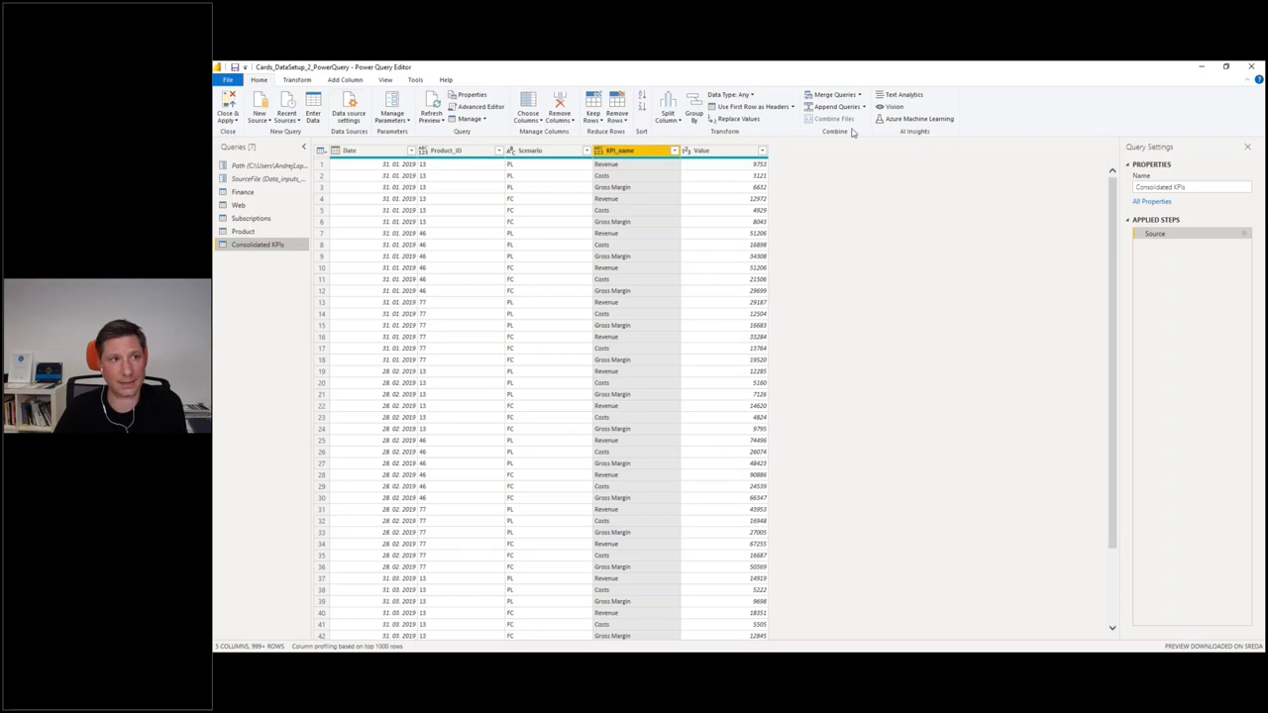
# - Apply the query changes to the model and place the Consolidated KPIs table beneath the Product table in the diagram
pyautogui.click(229, 107)
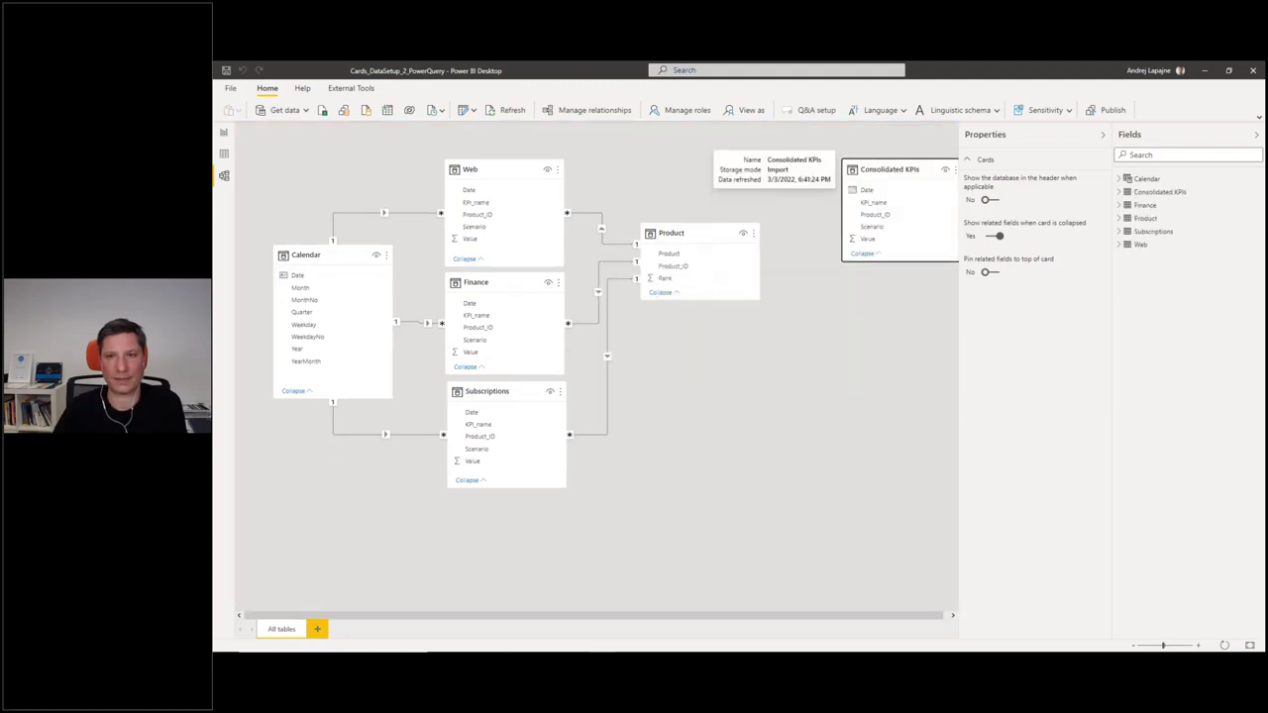
pyautogui.moveTo(885, 173); pyautogui.dragTo(703, 337)
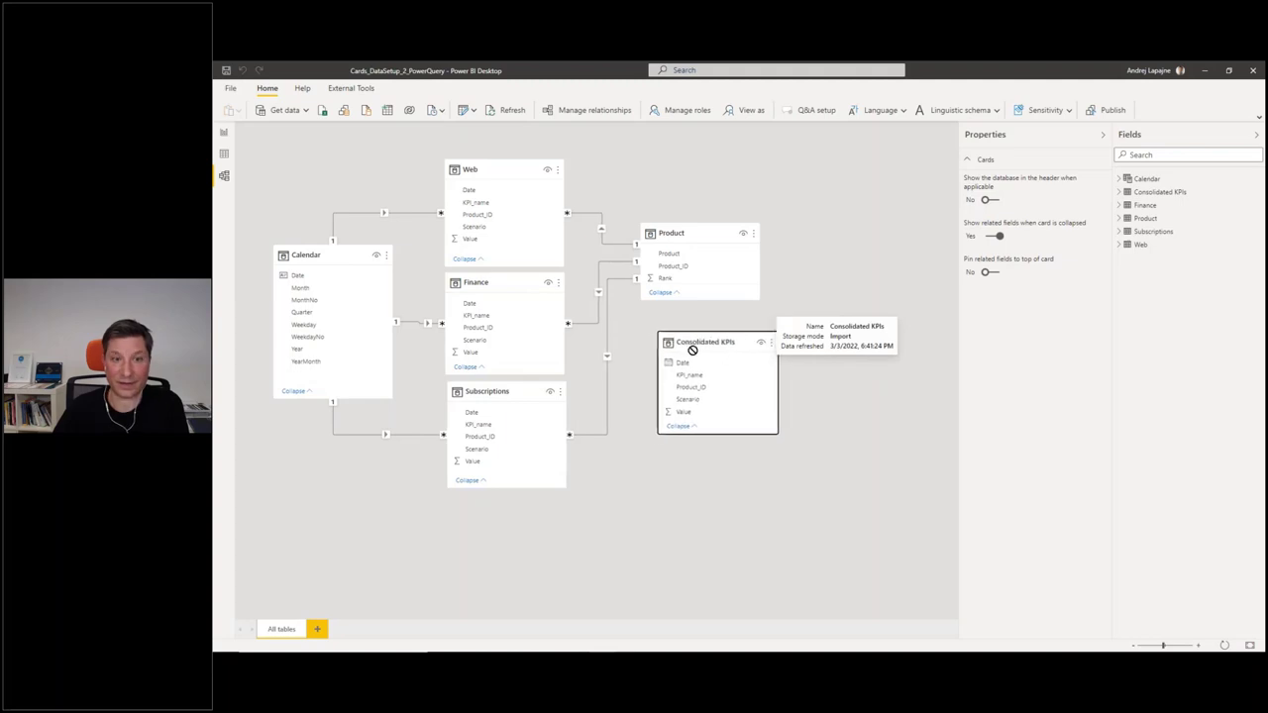
pyautogui.moveTo(695, 337); pyautogui.dragTo(689, 359)
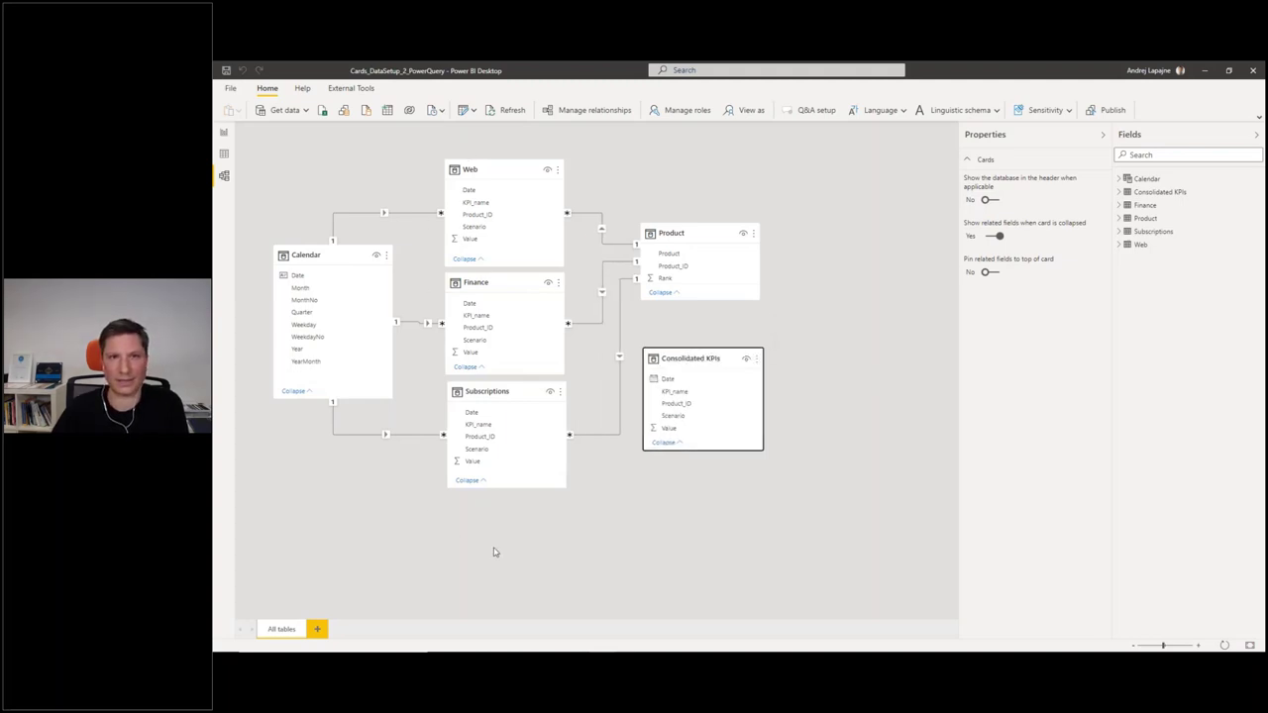
# - Reopen the Power Query Editor and disable loading of the Finance query
pyautogui.click(462, 110)
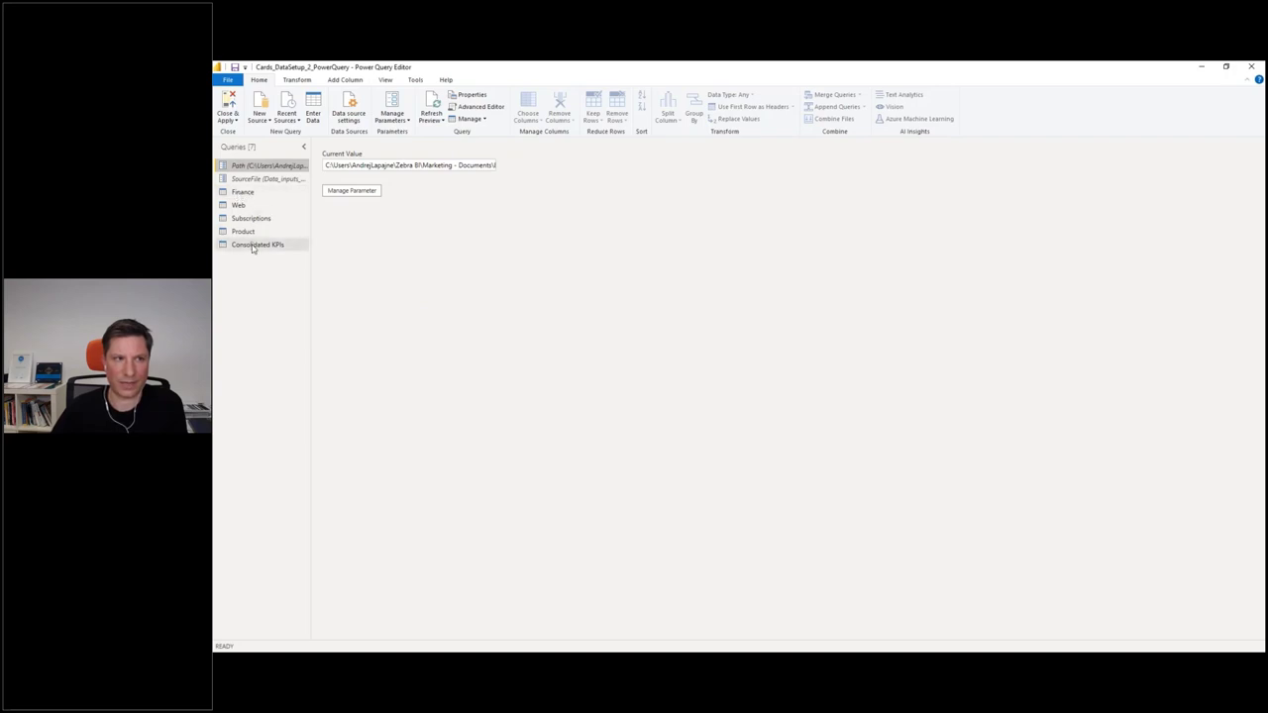
pyautogui.click(243, 192)
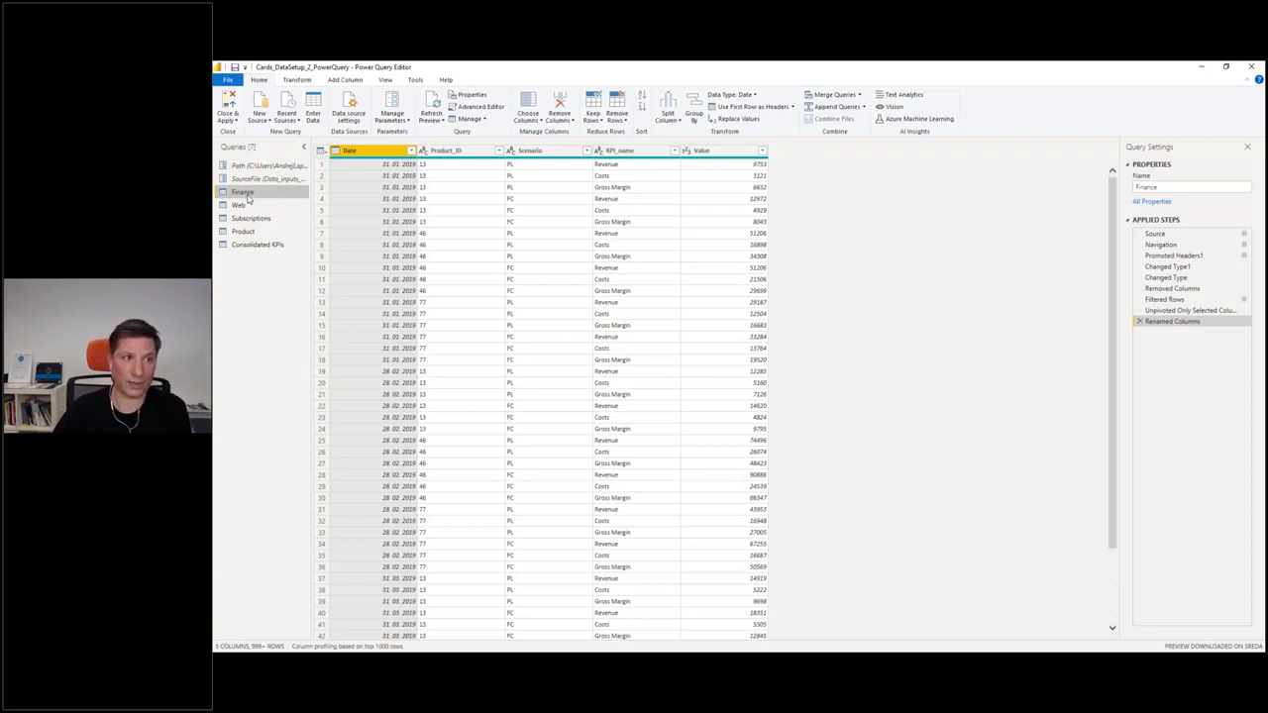
pyautogui.rightClick(248, 198)
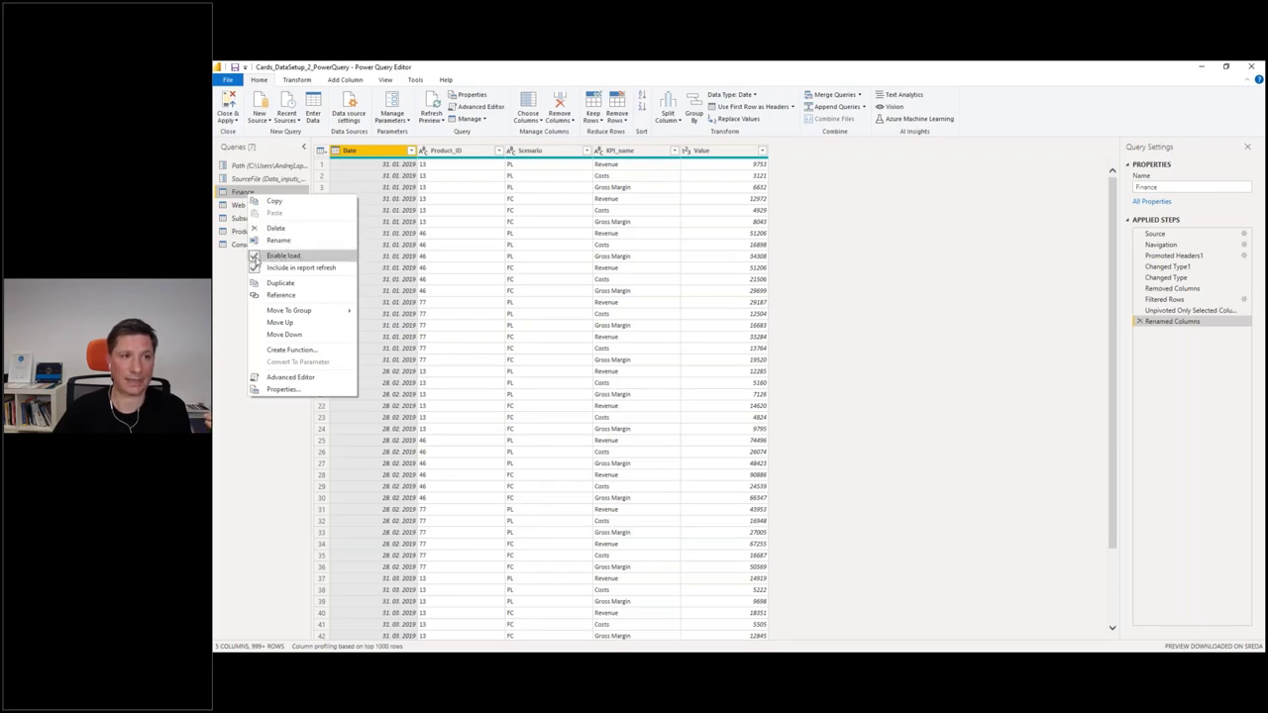
pyautogui.click(255, 256)
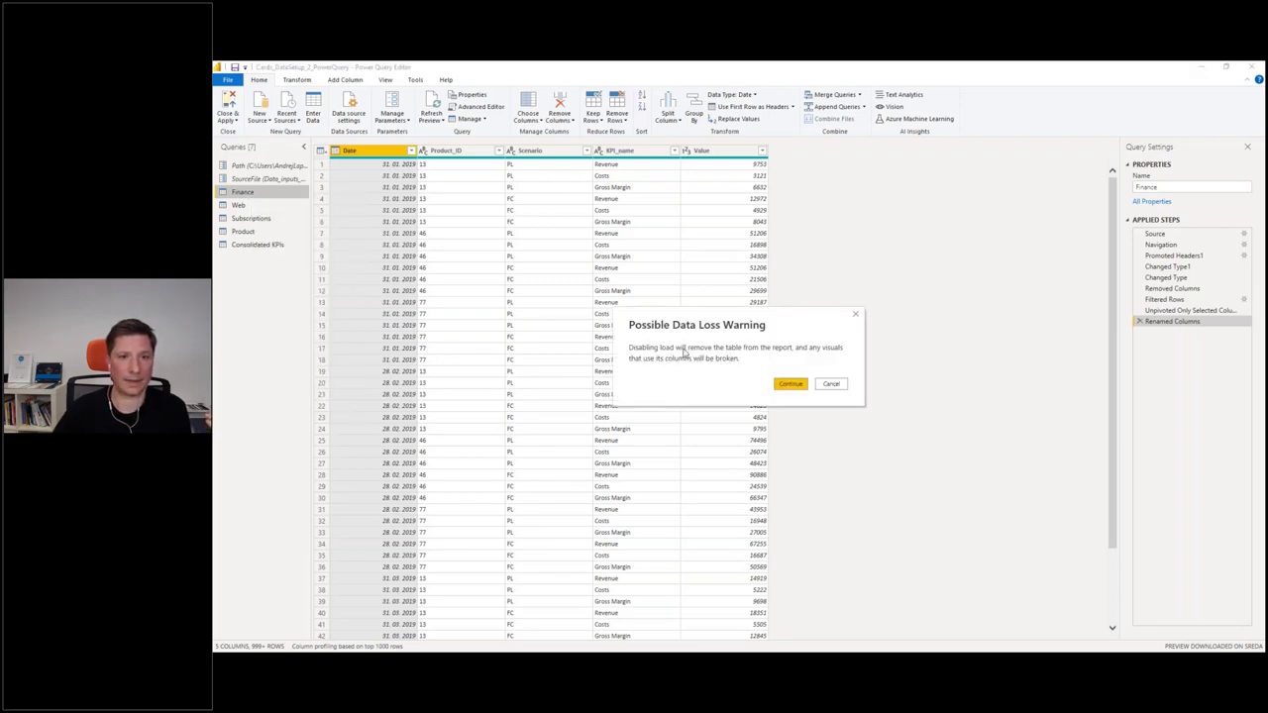
pyautogui.press('Return')
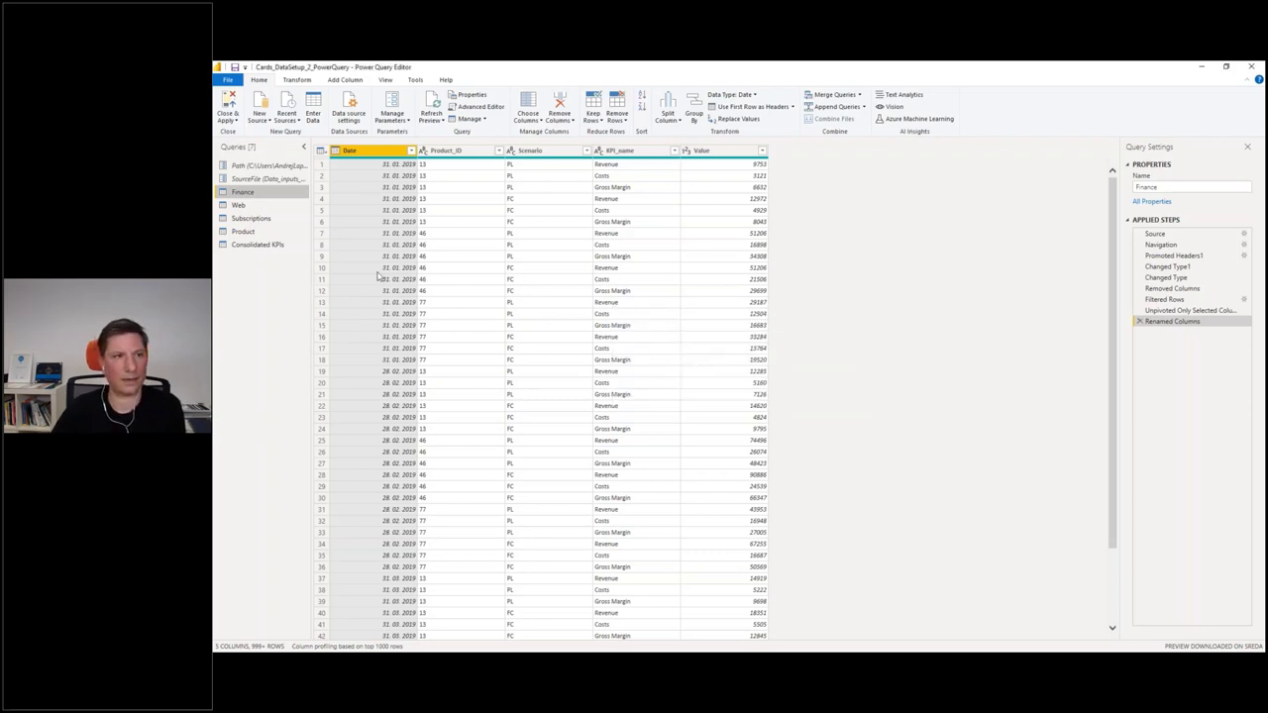
# - Disable loading of the Web and Subscriptions queries and apply the changes to the model
pyautogui.rightClick(255, 207)
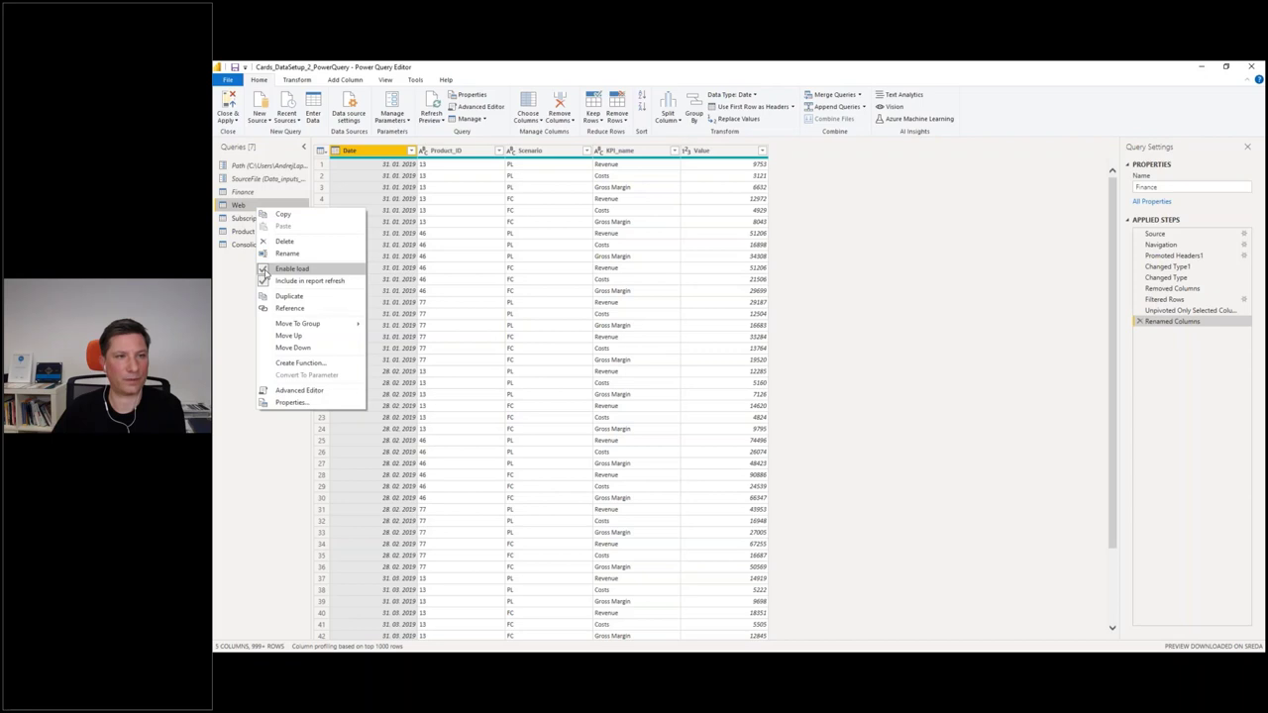
pyautogui.click(263, 272)
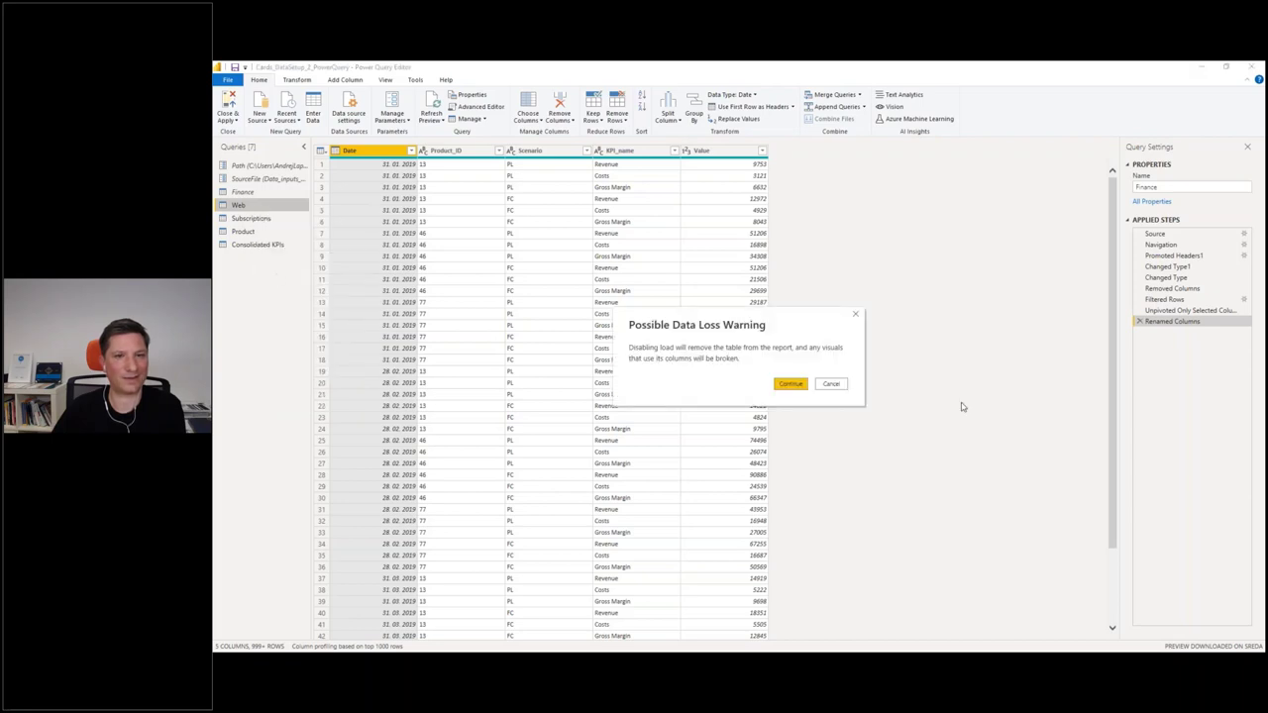
pyautogui.click(790, 384)
pyautogui.rightClick(247, 218)
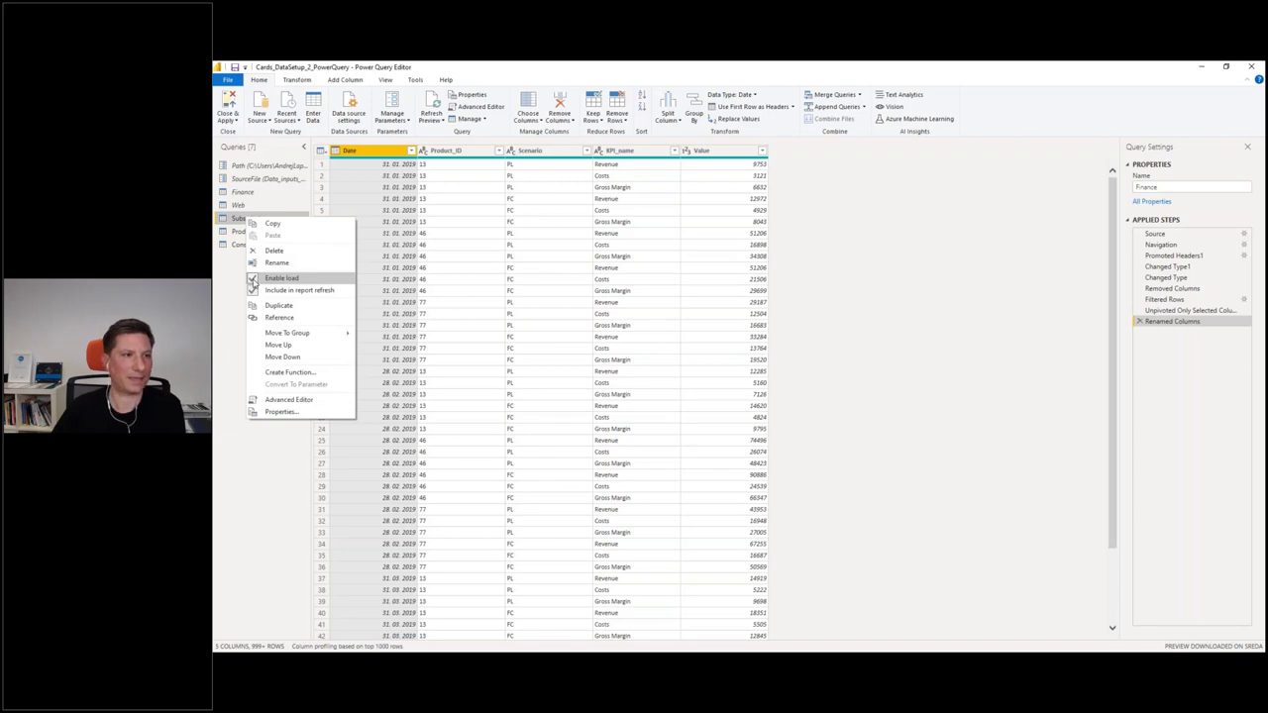
pyautogui.click(254, 278)
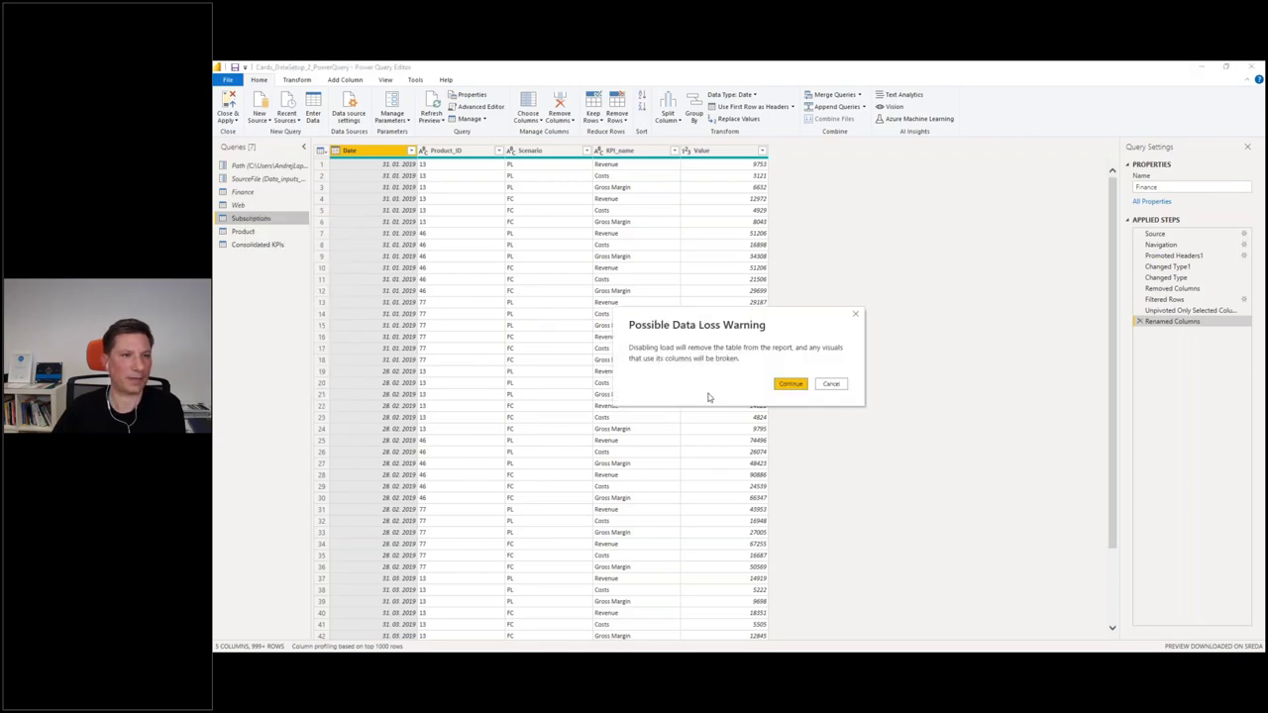
pyautogui.click(789, 383)
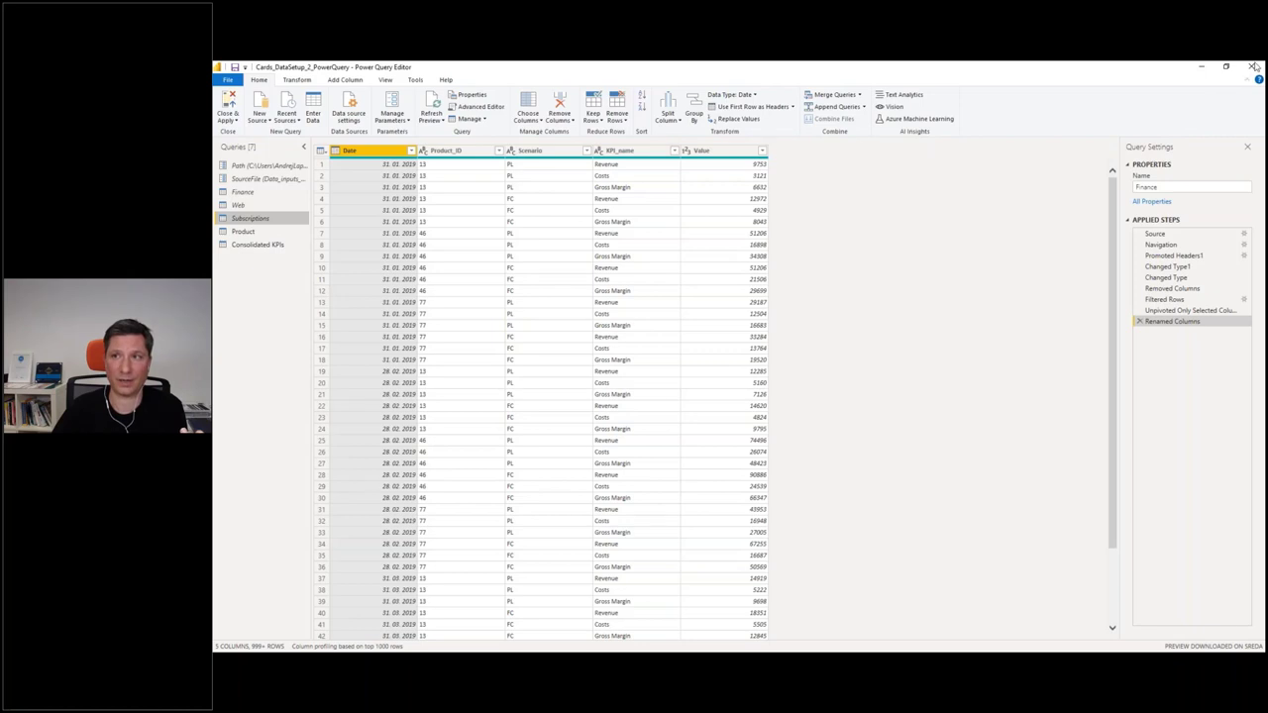
pyautogui.click(245, 119)
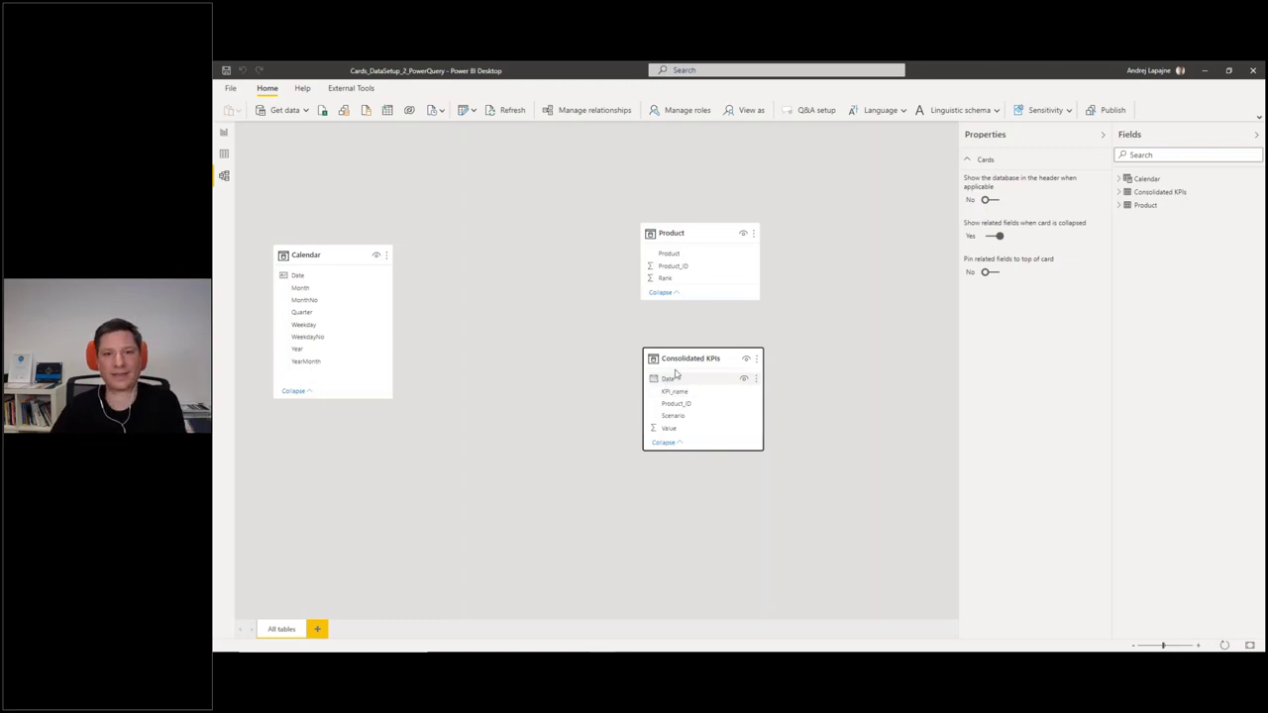
# - Place and enlarge the Consolidated KPIs table between Calendar and Product, and relate it to Calendar on Date and to Product on Product_ID
pyautogui.moveTo(711, 359); pyautogui.dragTo(514, 207)
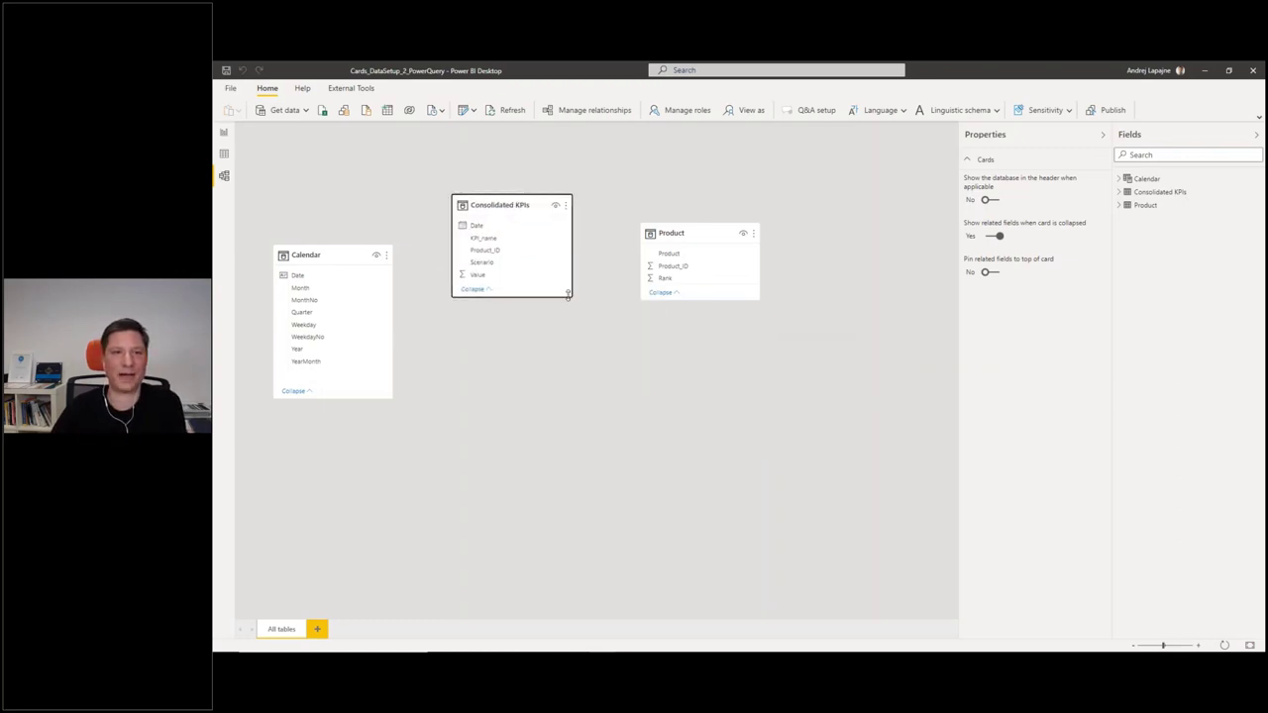
pyautogui.moveTo(571, 296); pyautogui.dragTo(572, 410)
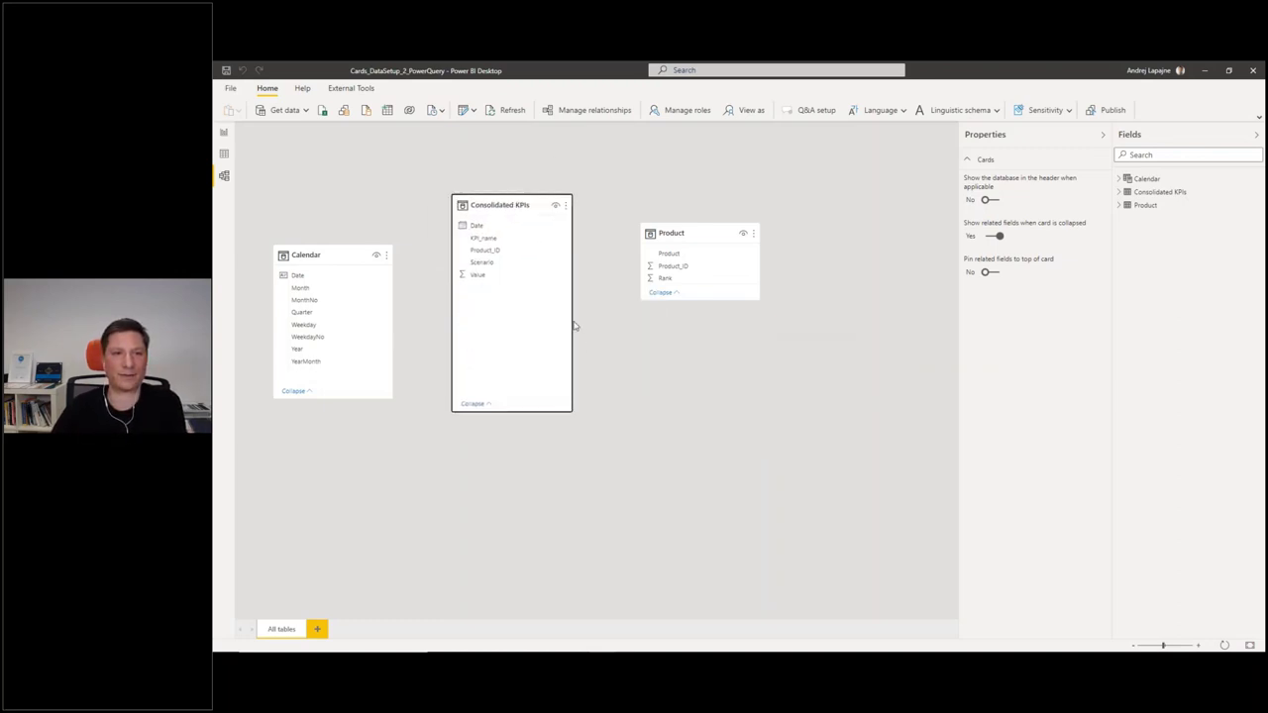
pyautogui.moveTo(572, 319); pyautogui.dragTo(589, 320)
pyautogui.moveTo(515, 205); pyautogui.dragTo(518, 221)
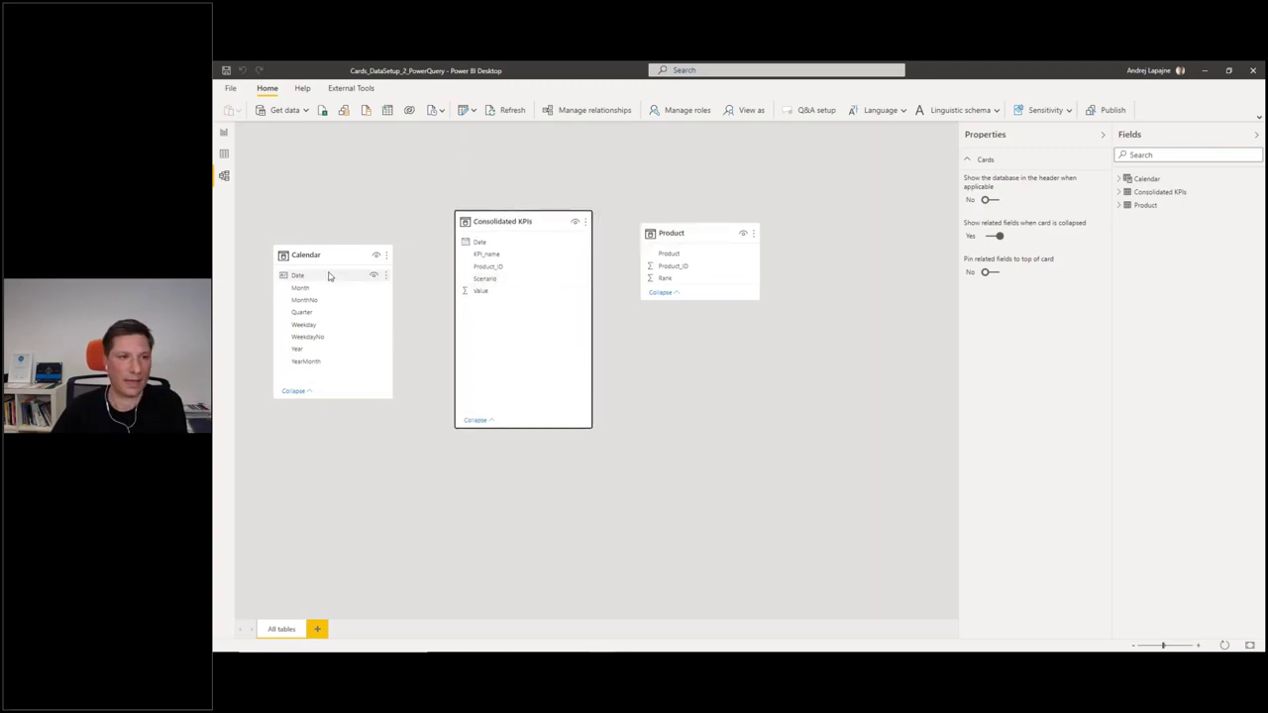
pyautogui.moveTo(330, 276); pyautogui.dragTo(499, 245)
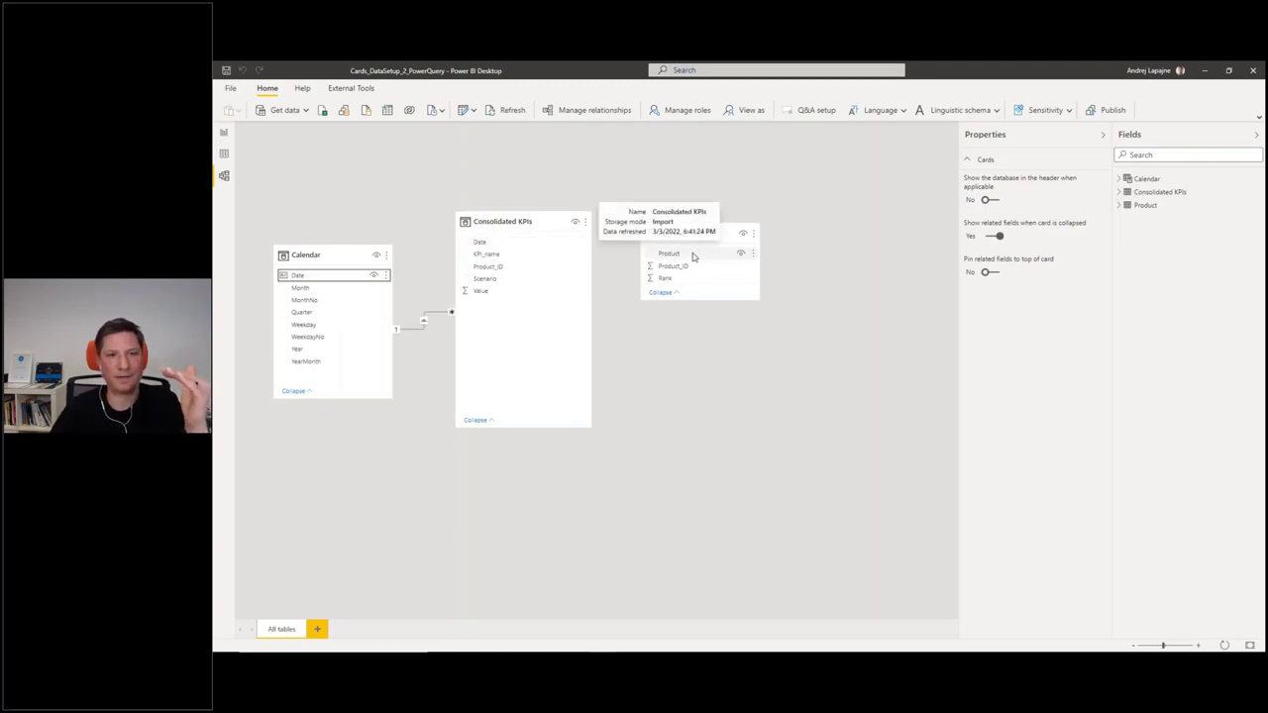
pyautogui.moveTo(680, 267); pyautogui.dragTo(525, 268)
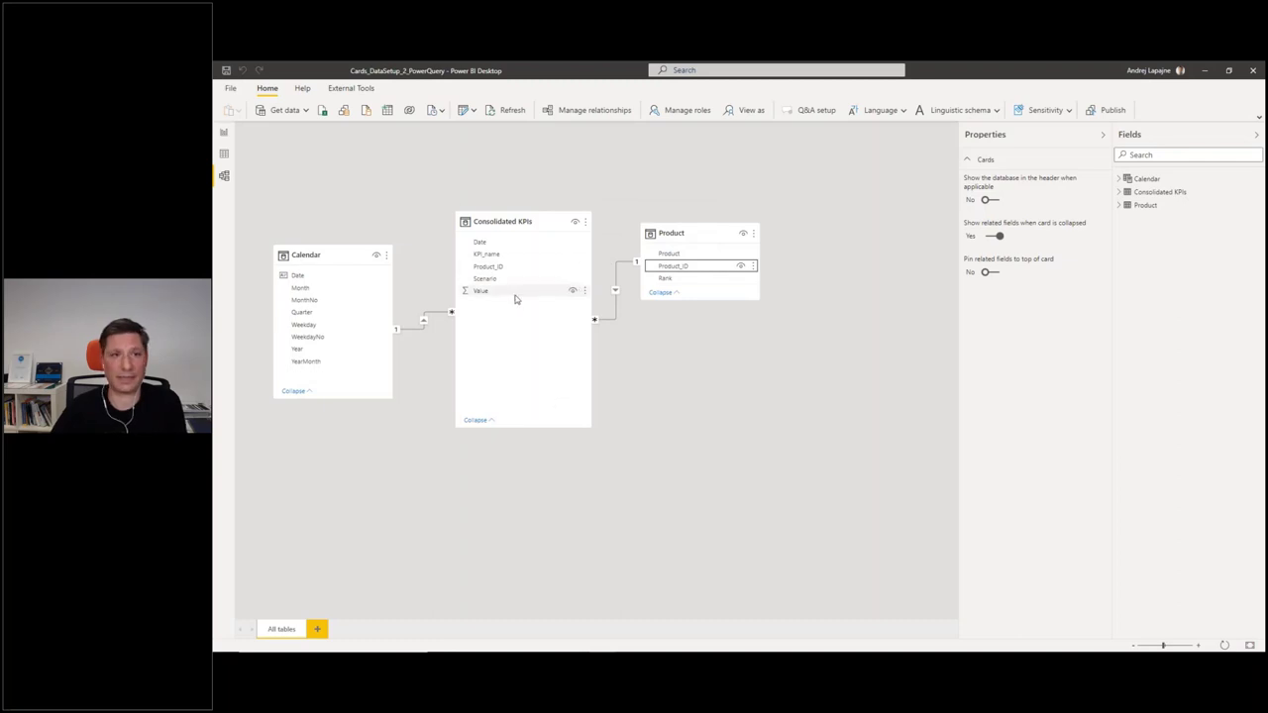
# - In the report's Zebra BI Cards visual, assign the Value field of Consolidated KPIs to Values
pyautogui.click(223, 132)
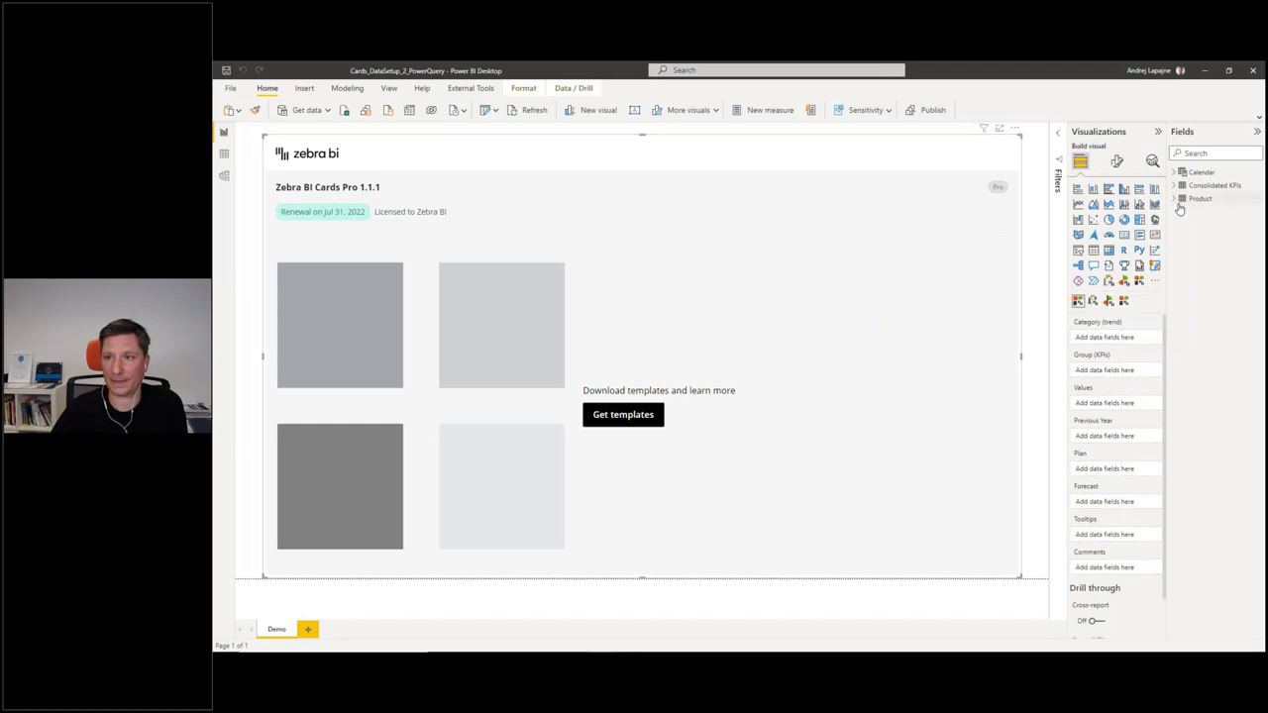
pyautogui.click(1183, 186)
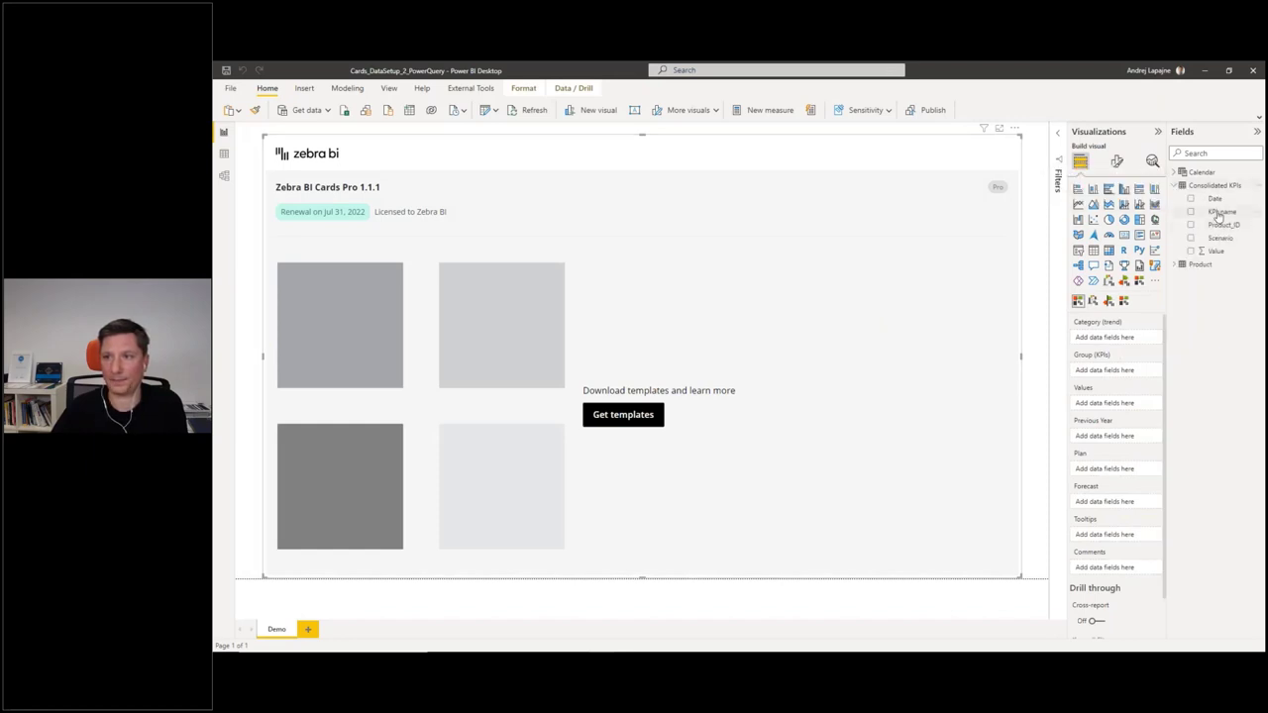
pyautogui.moveTo(1218, 253); pyautogui.dragTo(1117, 479)
pyautogui.moveTo(1116, 444); pyautogui.dragTo(1139, 408)
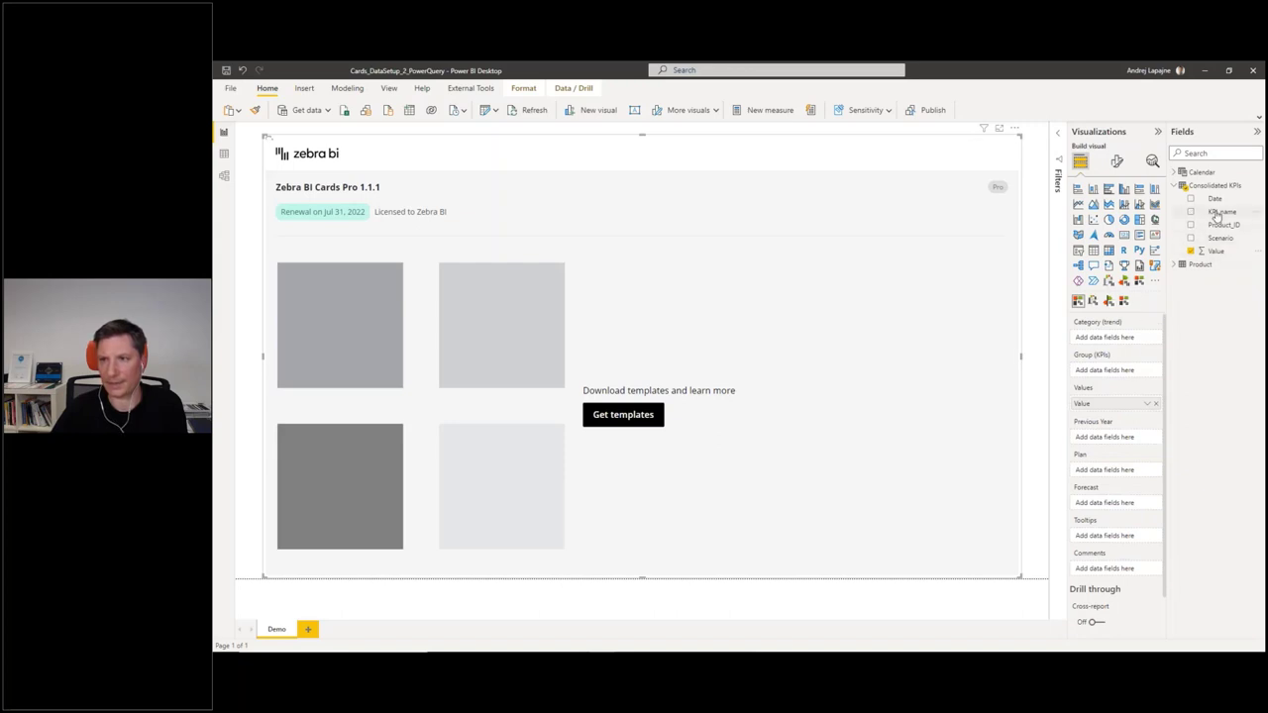
# - Group the cards by KPI_name and use the Calendar table's Month as the trend category
pyautogui.moveTo(1219, 212); pyautogui.dragTo(1123, 370)
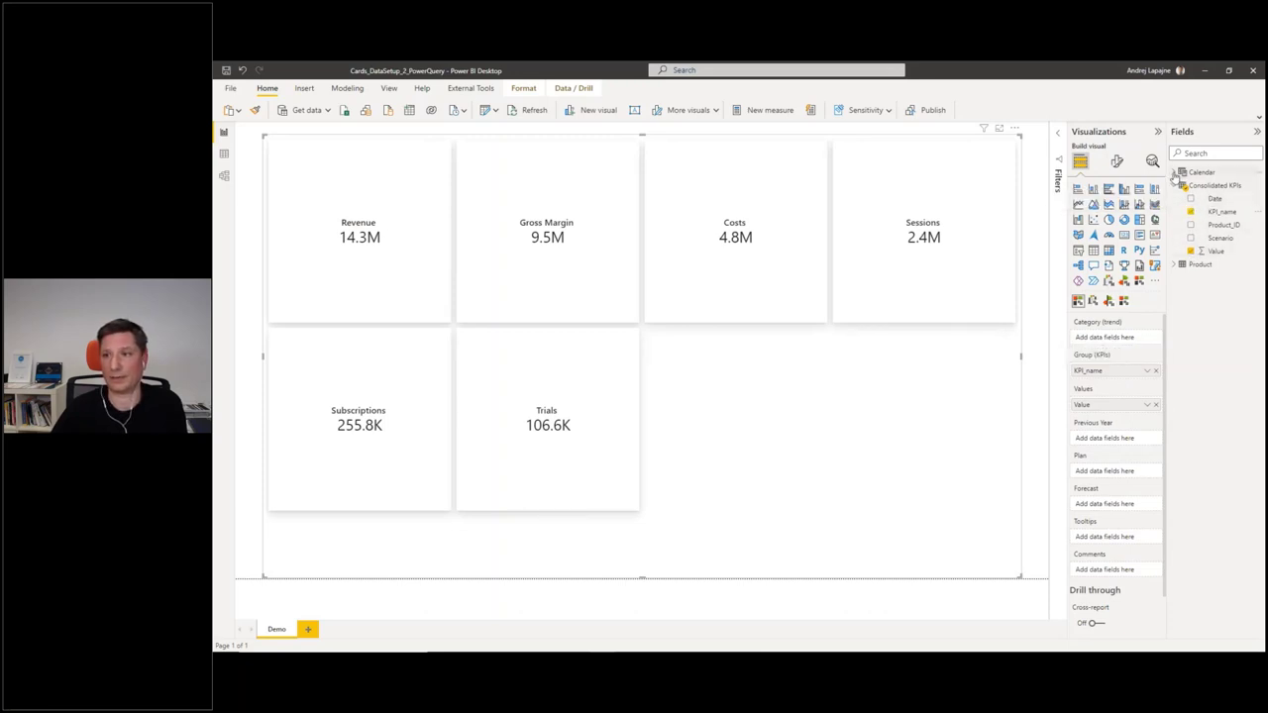
pyautogui.click(1178, 174)
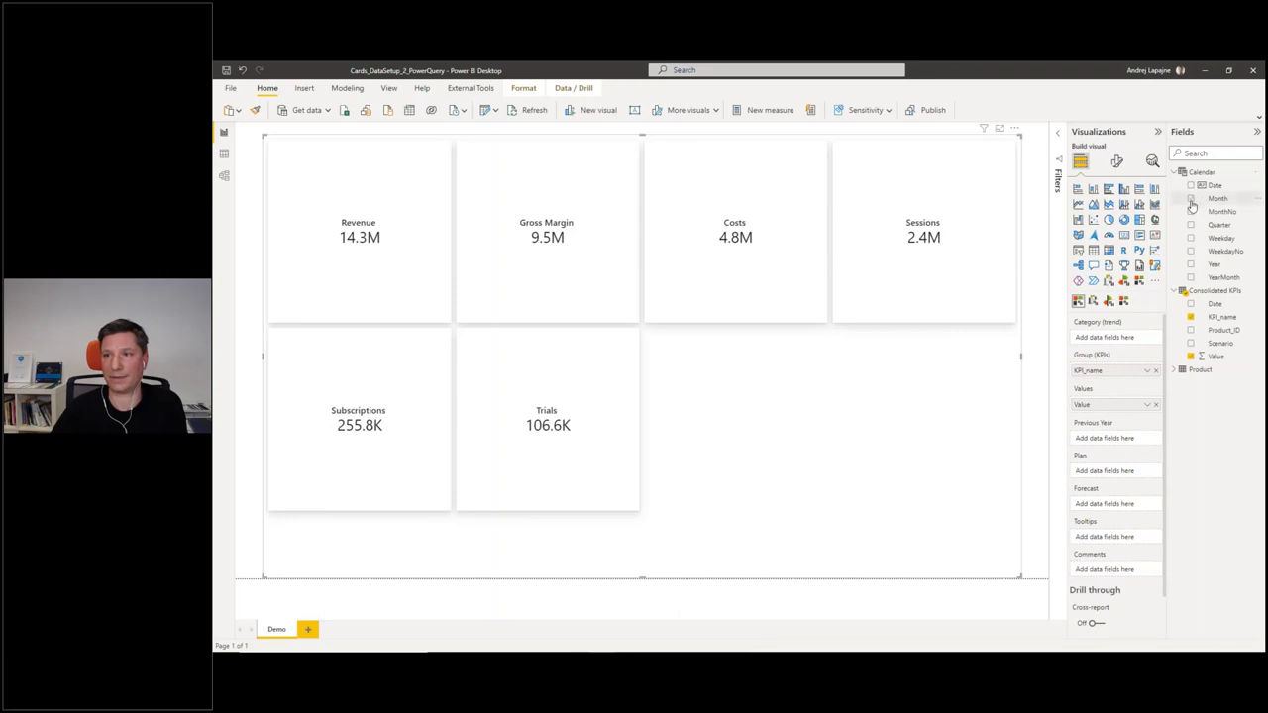
pyautogui.click(1190, 199)
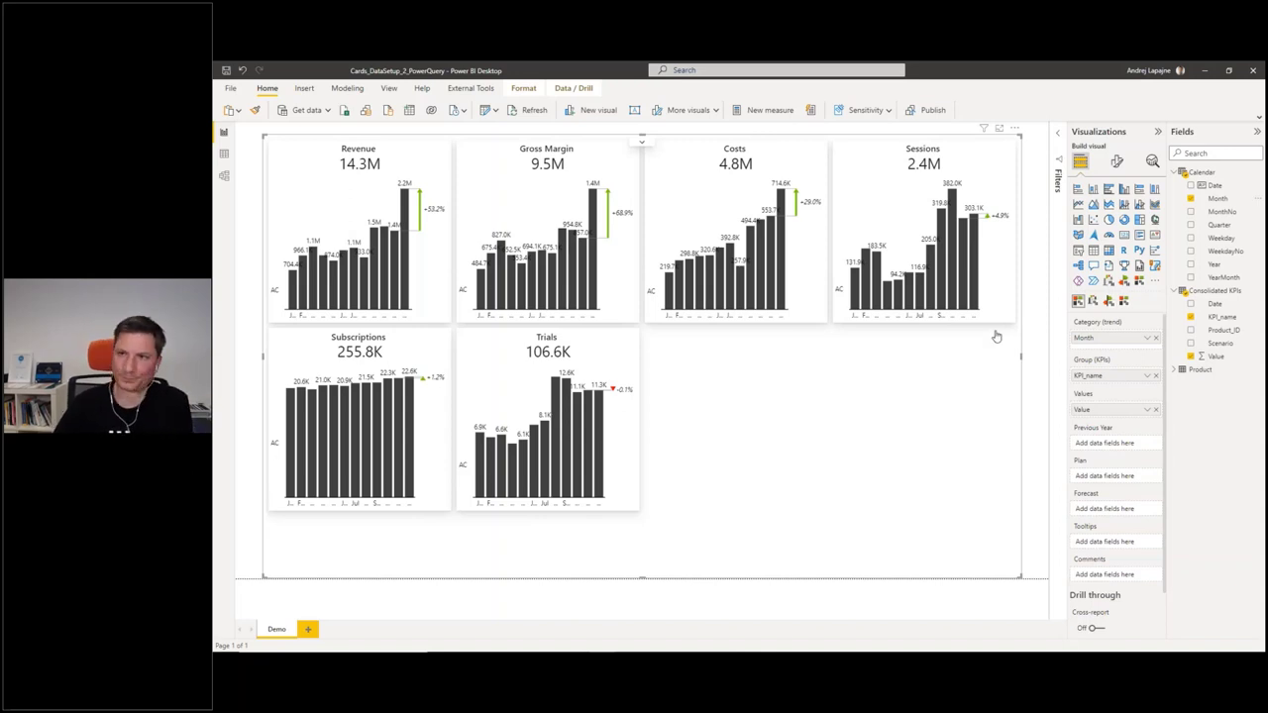
# - Close the Power Query report without saving its changes and open the file Cards_DataSetup_3_DAX.pbix
pyautogui.click(1253, 70)
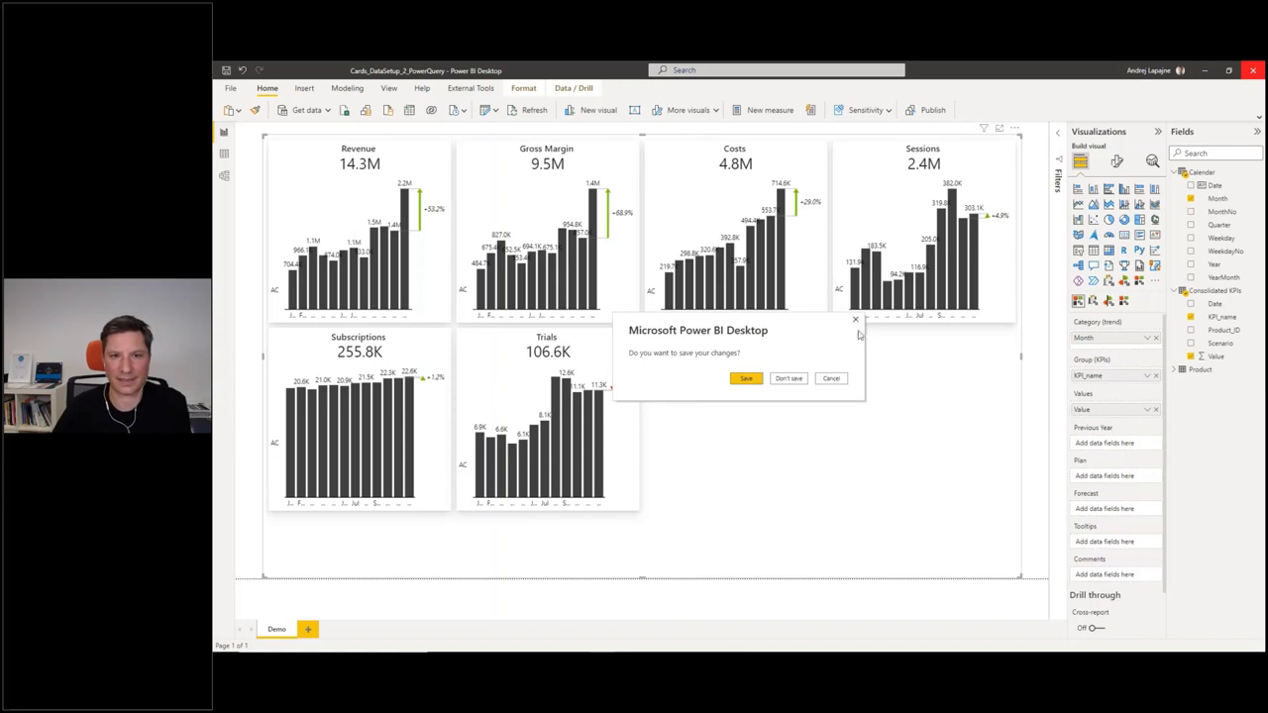
pyautogui.click(795, 382)
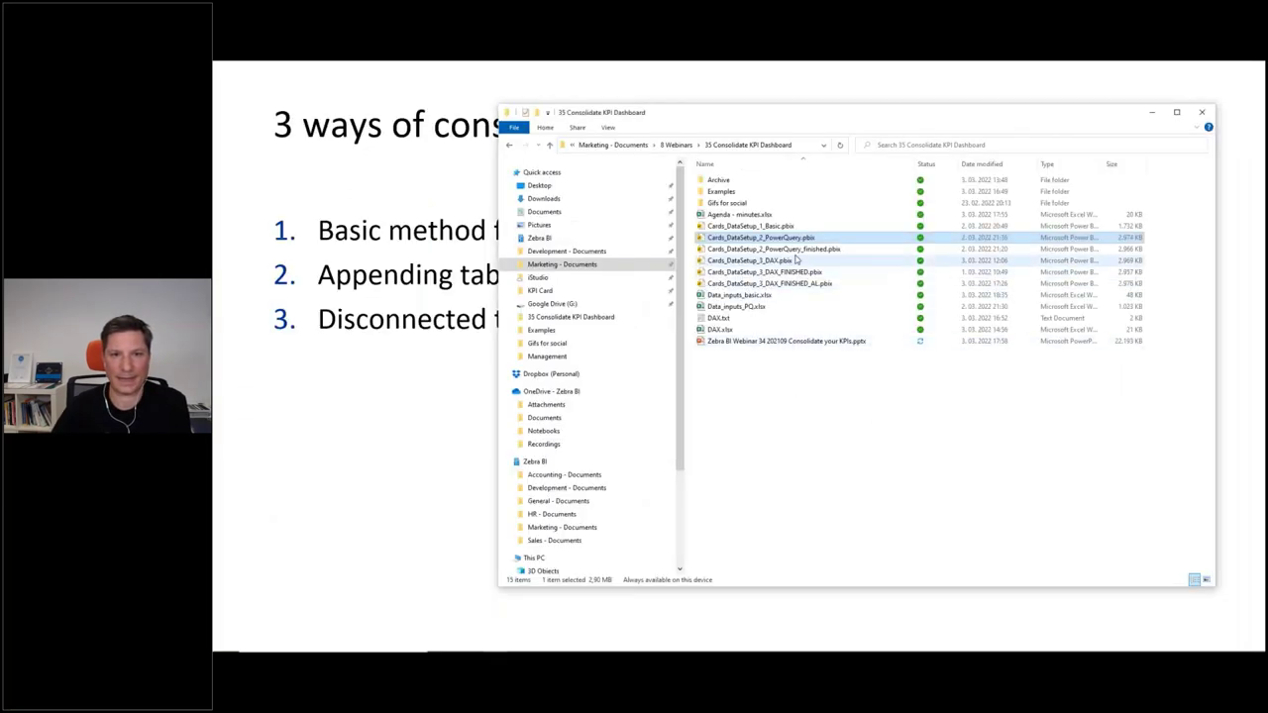
pyautogui.click(776, 261)
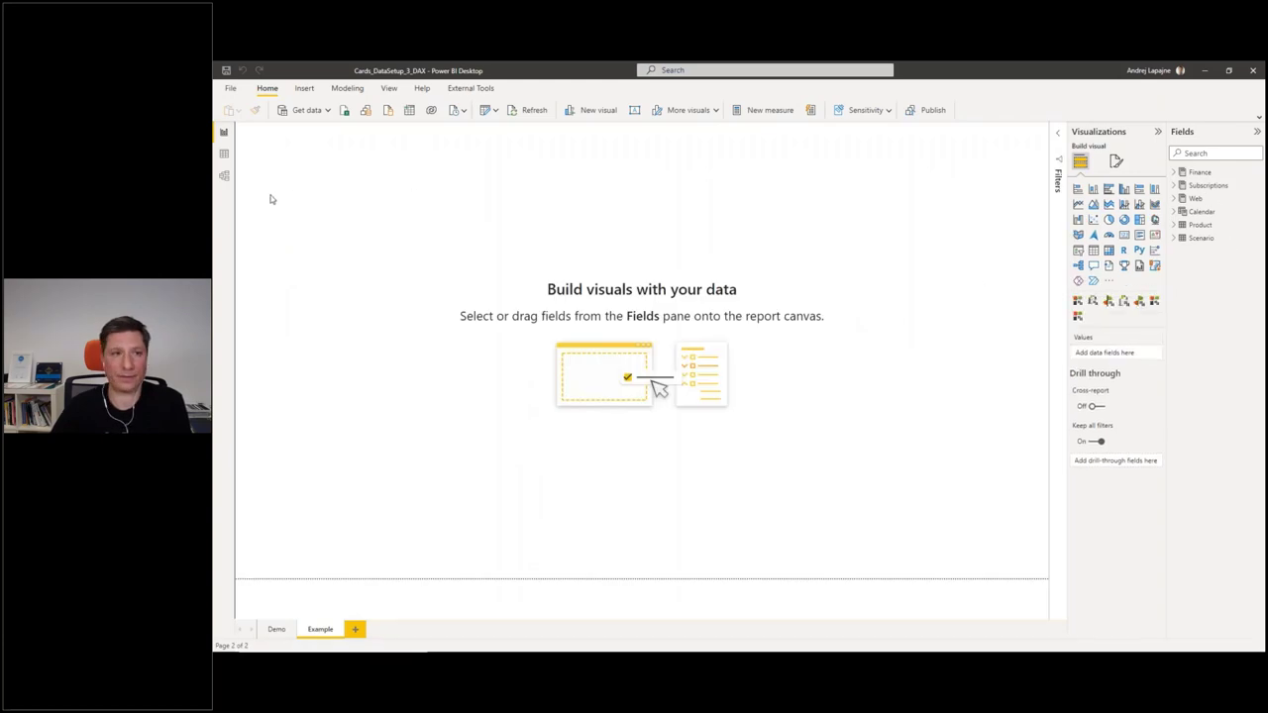
# - In the model diagram, lengthen the Finance table to show all its fields and shift the Web table slightly away from it
pyautogui.click(223, 176)
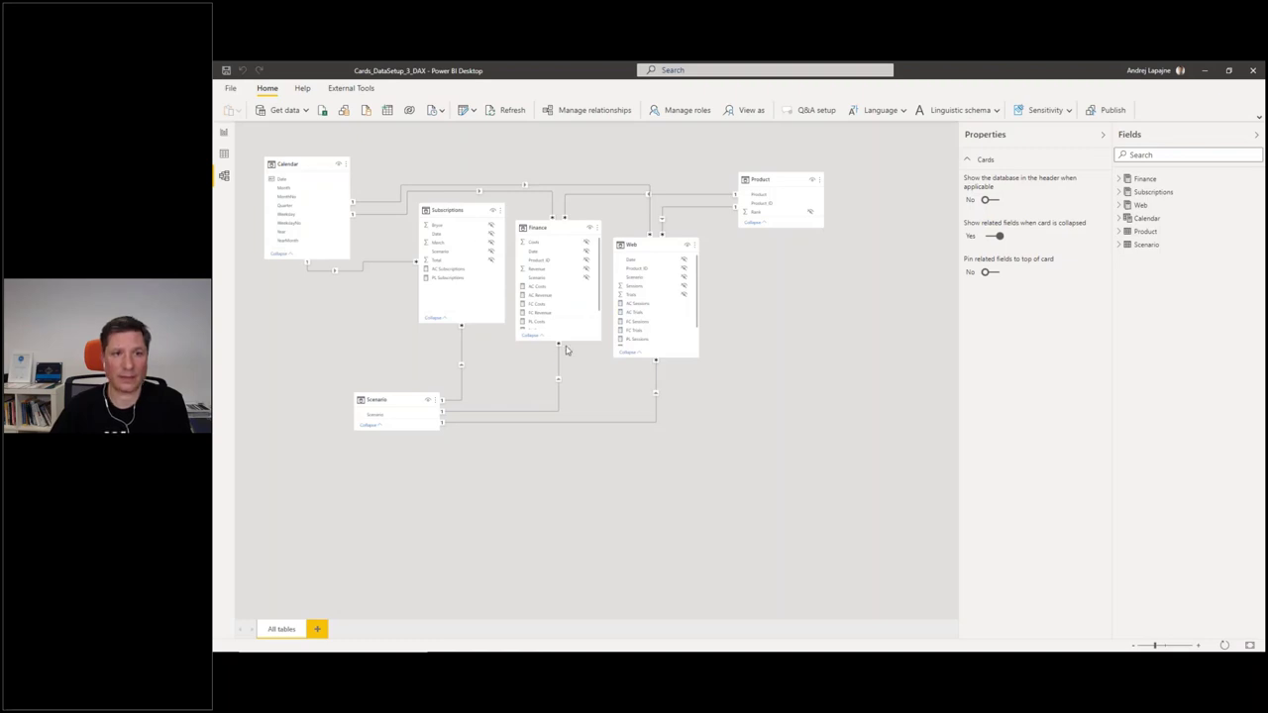
pyautogui.moveTo(555, 339); pyautogui.dragTo(558, 374)
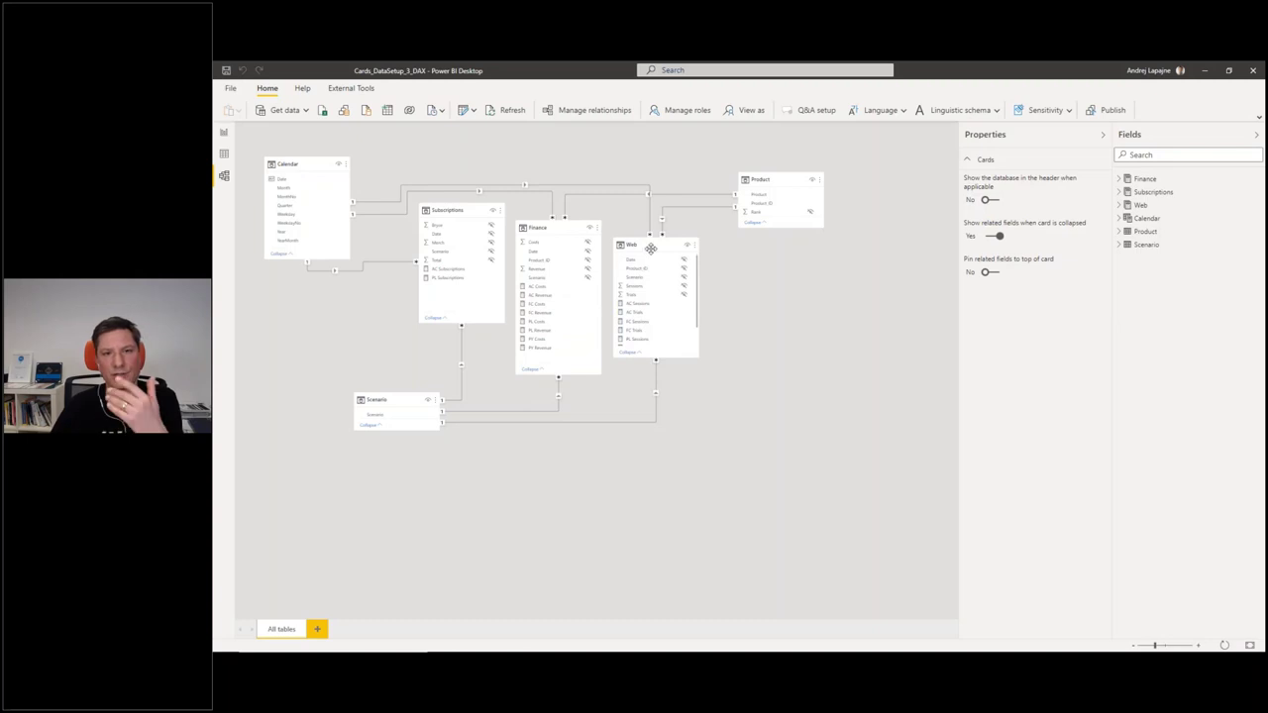
pyautogui.moveTo(653, 247); pyautogui.dragTo(663, 246)
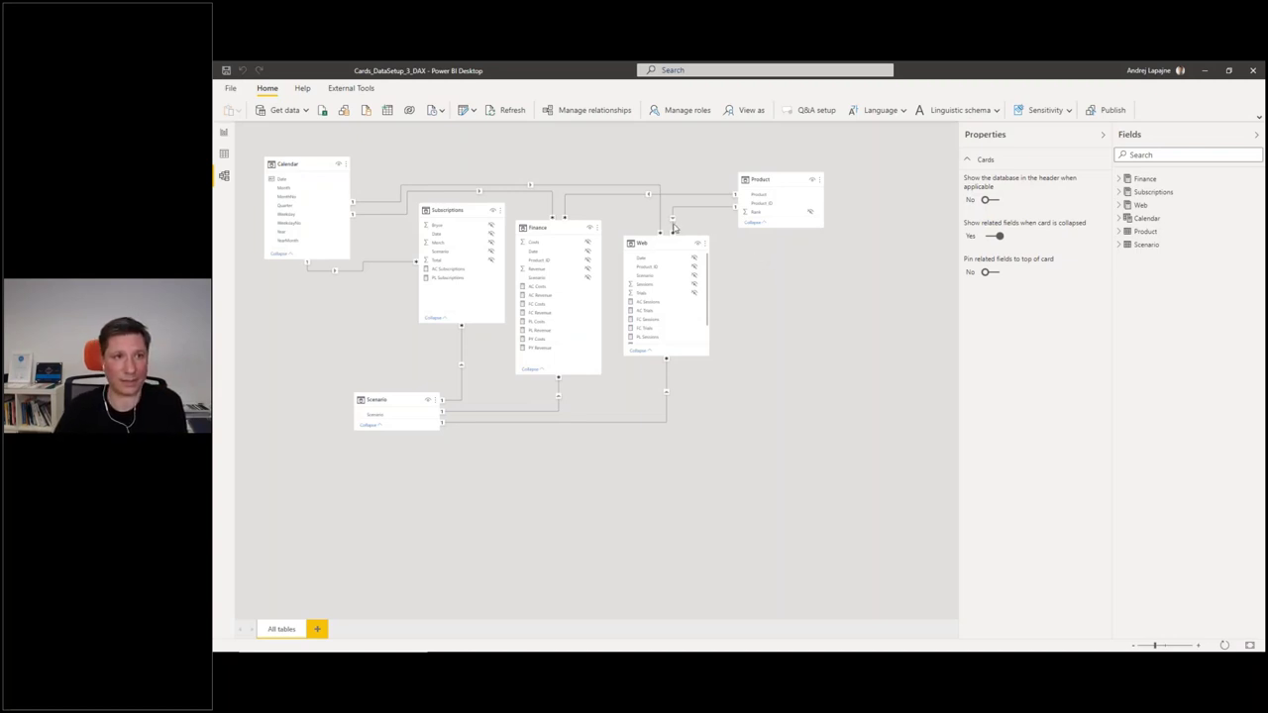
# - Start a manually entered table named Consolidated KPIs and select its Column1 heading
pyautogui.click(387, 111)
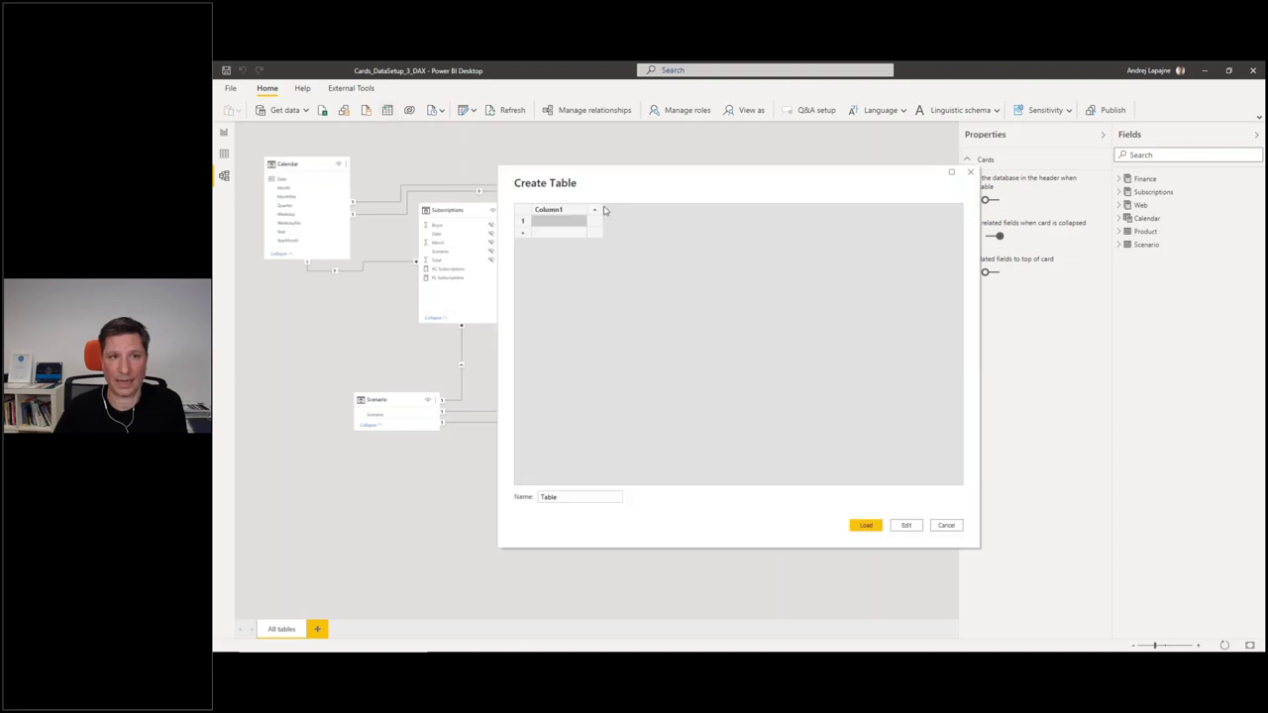
pyautogui.moveTo(560, 184); pyautogui.dragTo(798, 166)
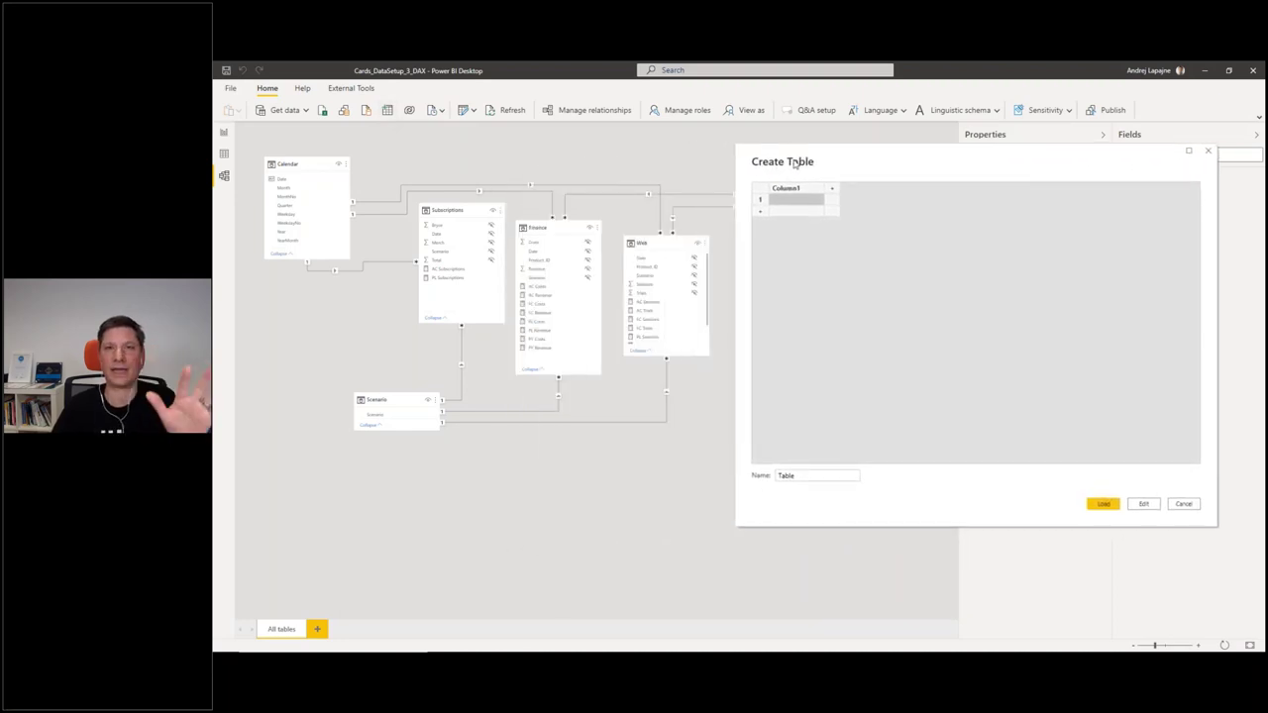
pyautogui.doubleClick(799, 476)
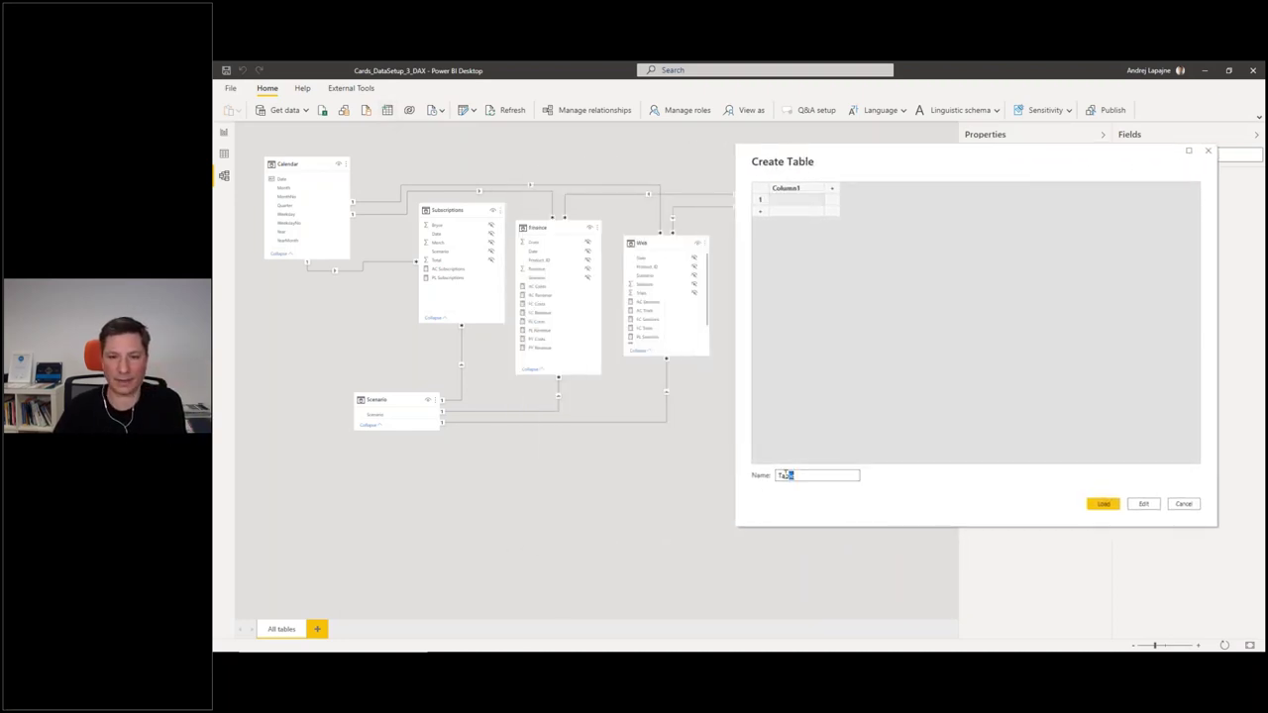
pyautogui.write('Conso')
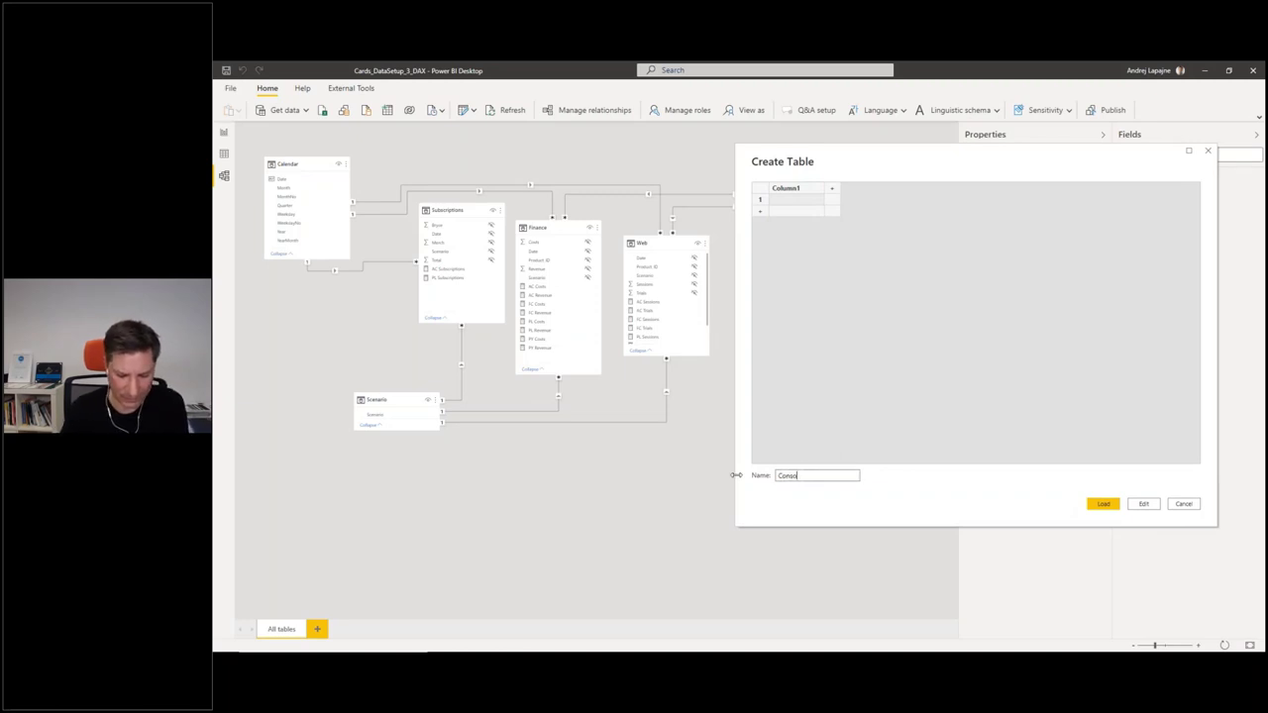
pyautogui.write('lidated KPIs')
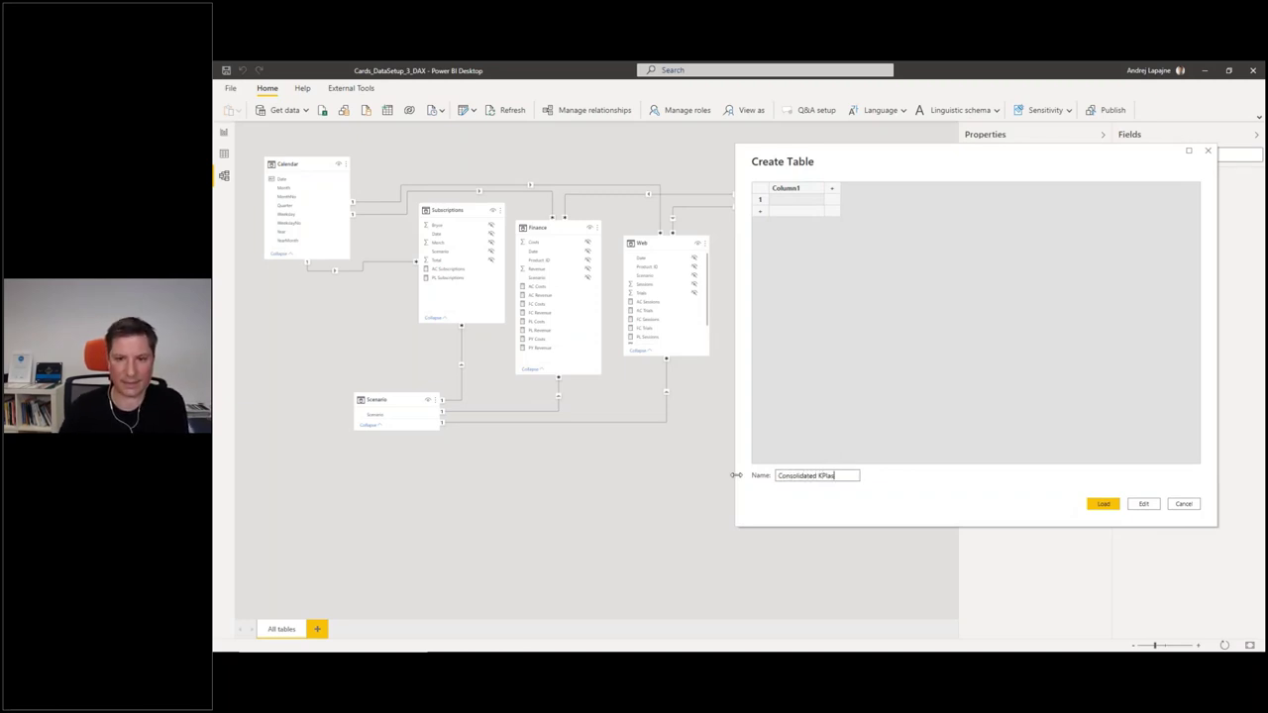
pyautogui.press('BackSpace')
pyautogui.press('BackSpace')
pyautogui.write('s')
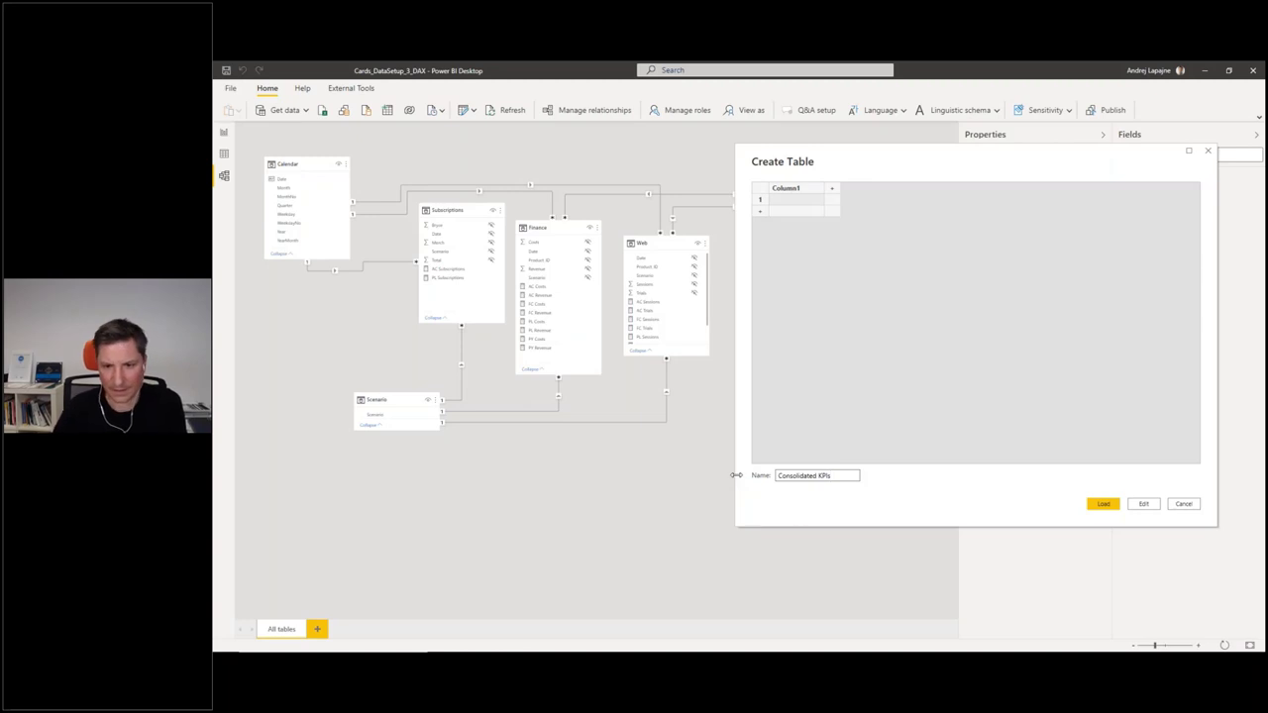
pyautogui.click(798, 190)
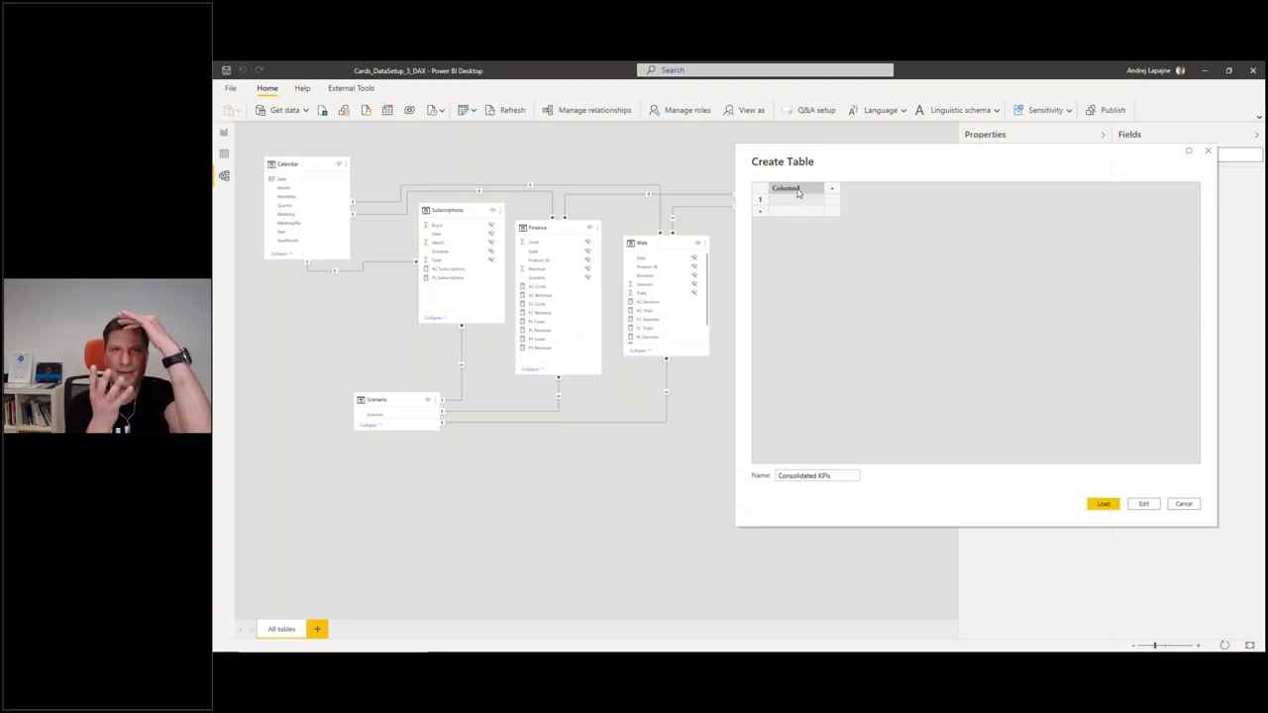
# - Name the new table's first column KPI_ID and add a second column named KPI
pyautogui.write('K')
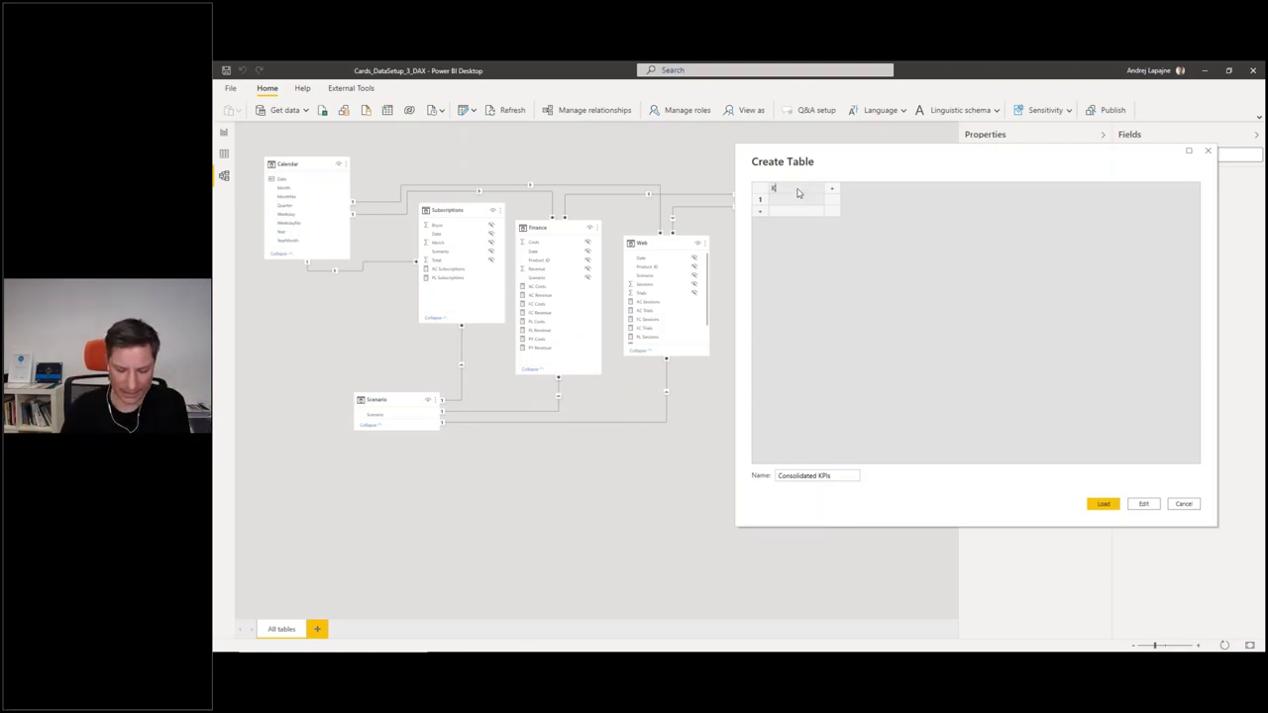
pyautogui.write('PI_')
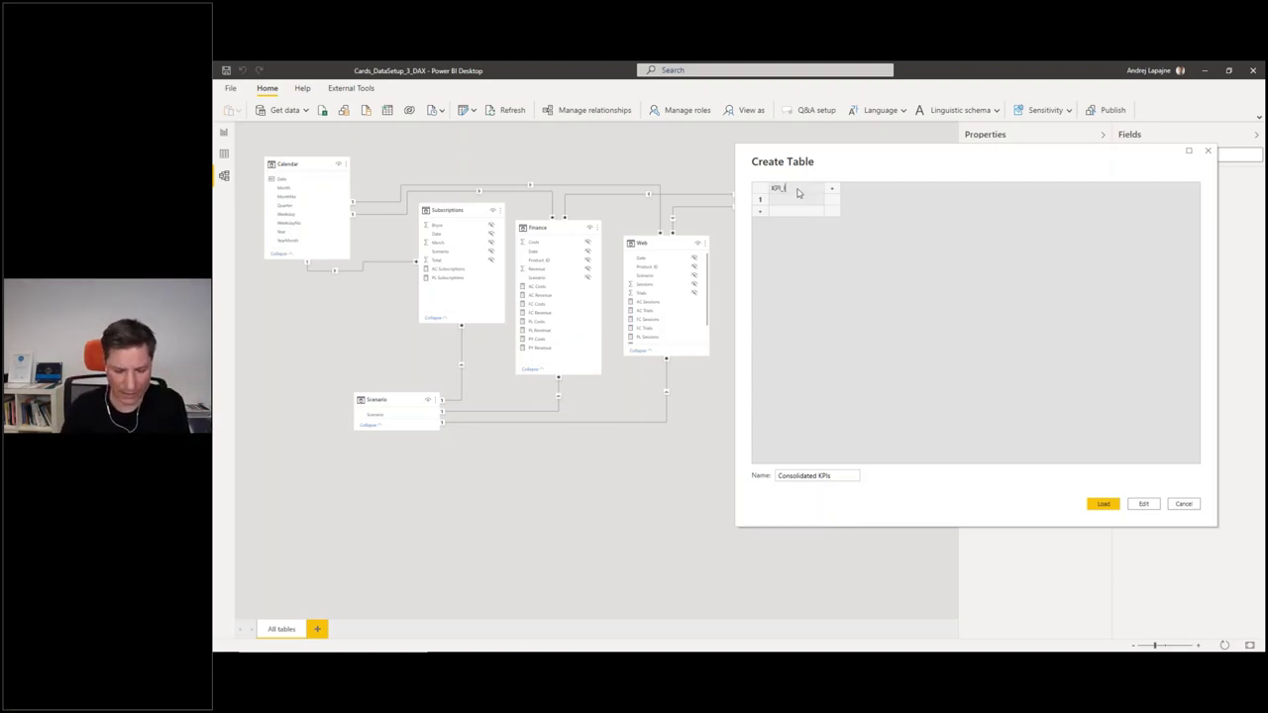
pyautogui.write('ID')
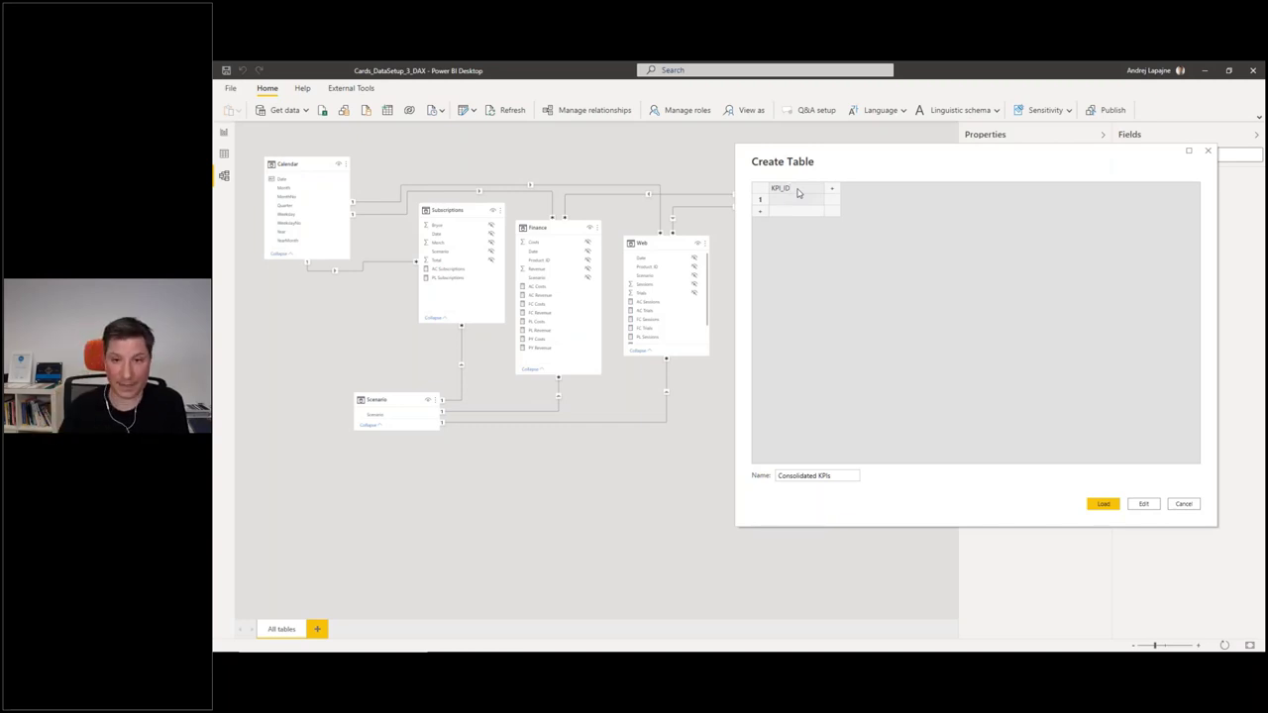
pyautogui.press('Tab')
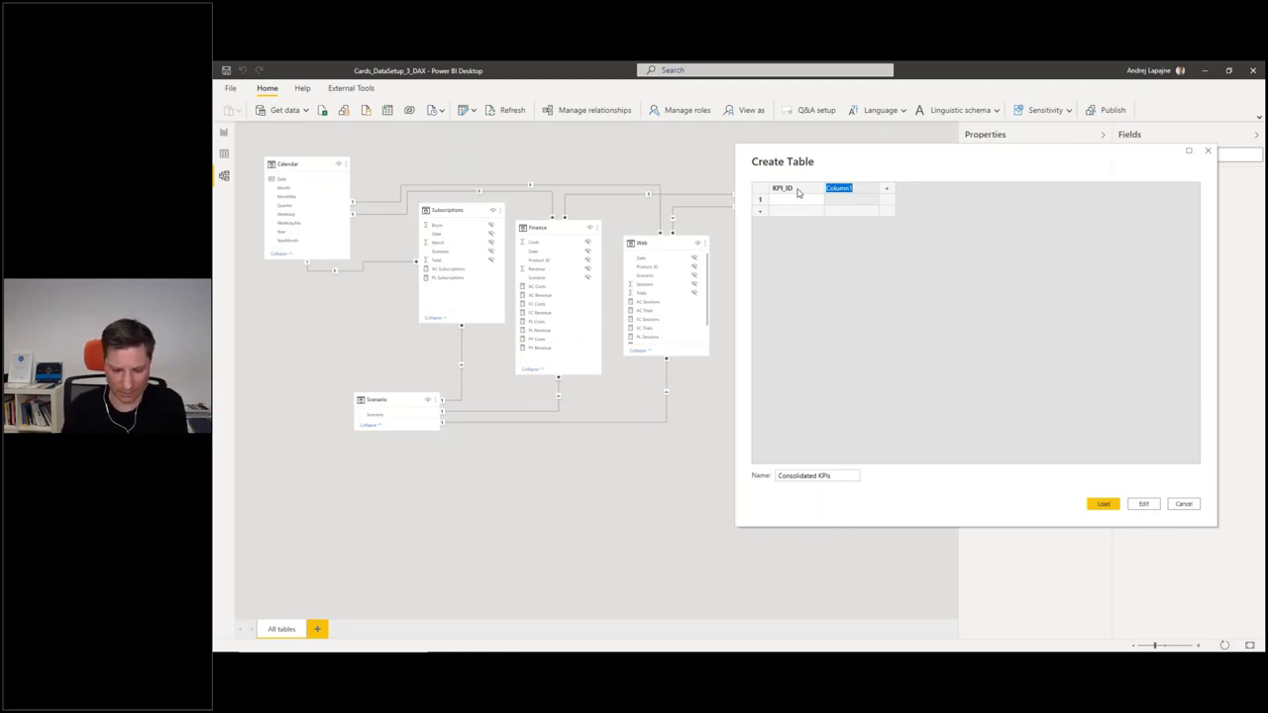
pyautogui.write('KP')
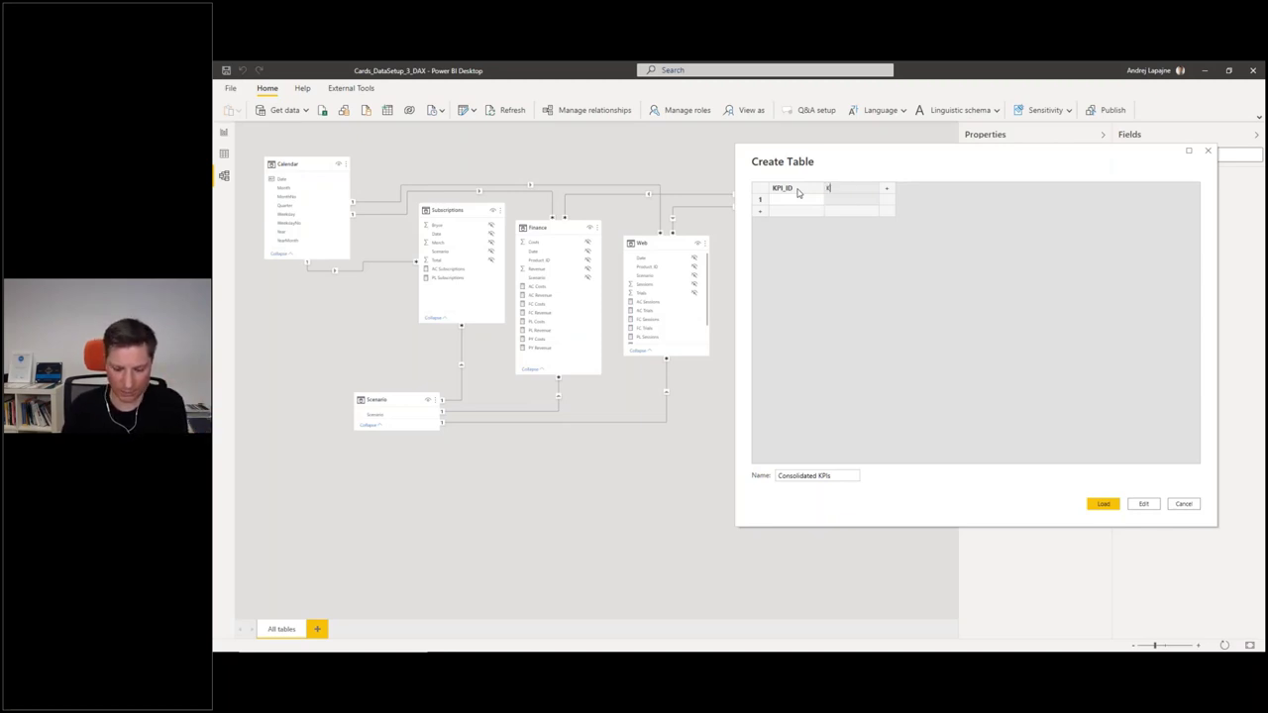
pyautogui.press('BackSpace')
pyautogui.press('BackSpace')
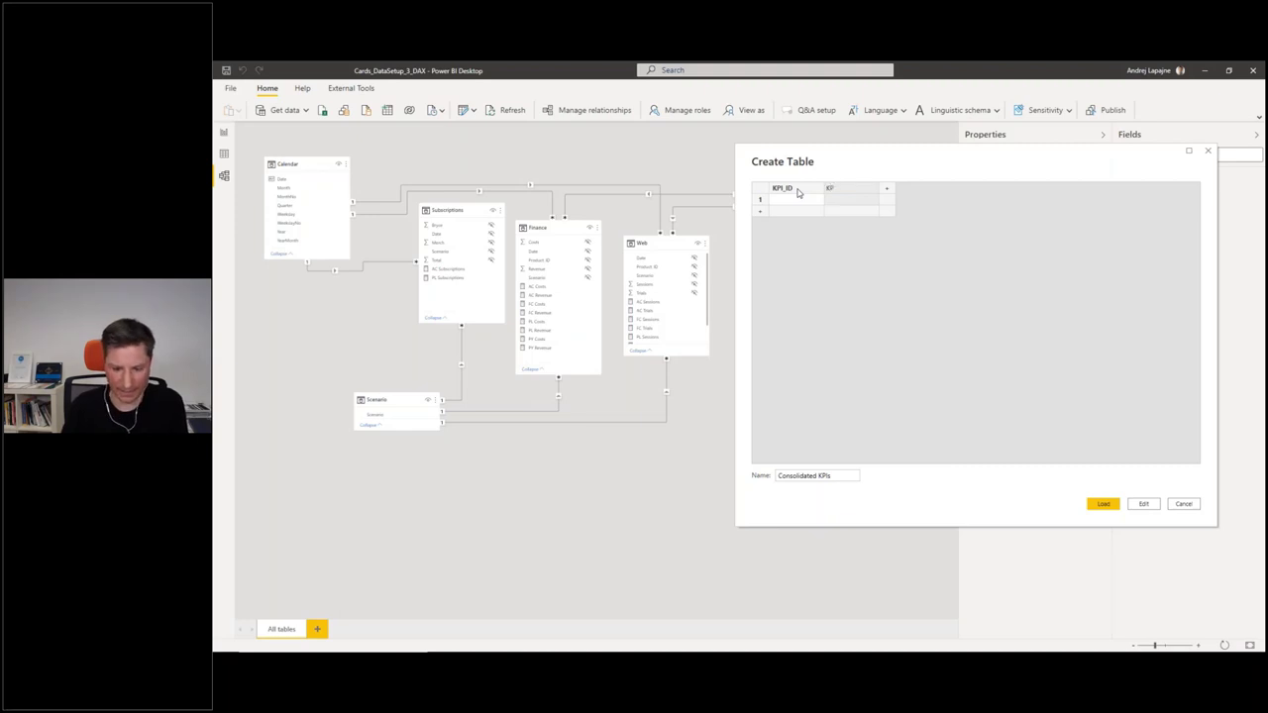
pyautogui.write('KPI')
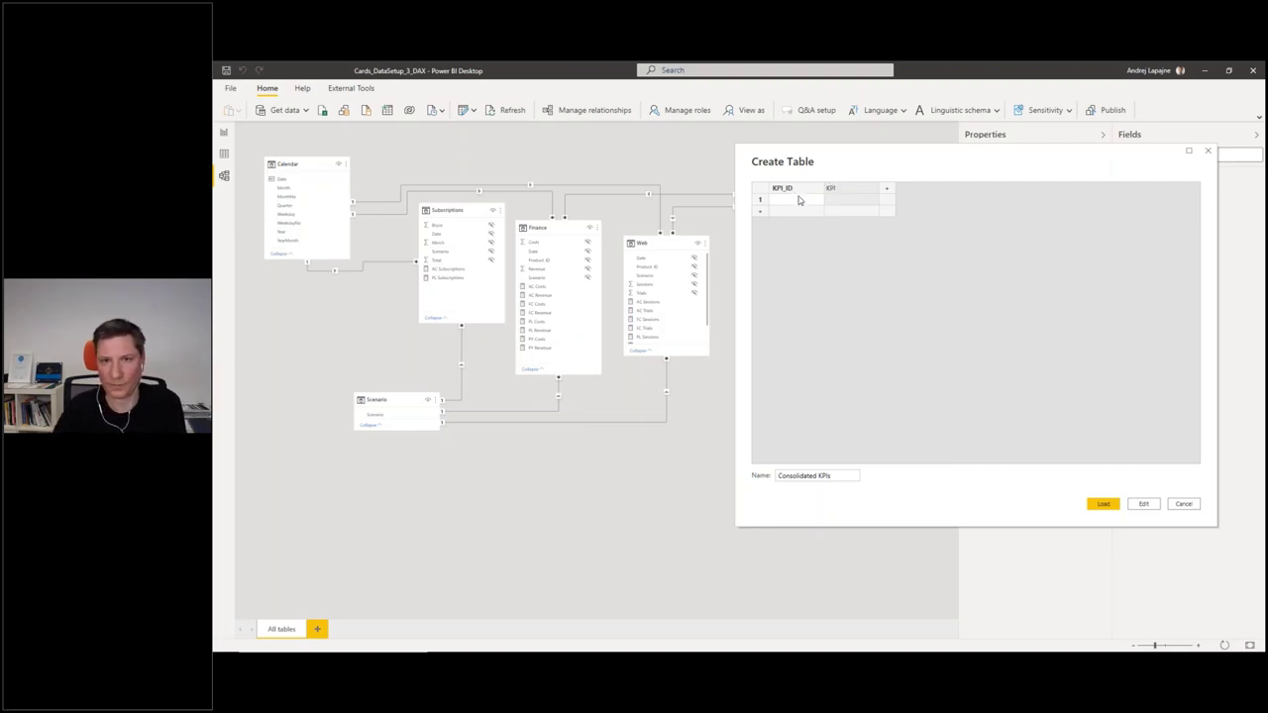
# - Enter a first row with KPI_ID 1 and KPI Revenue, and start a second row with KPI_ID 2
pyautogui.click(799, 200)
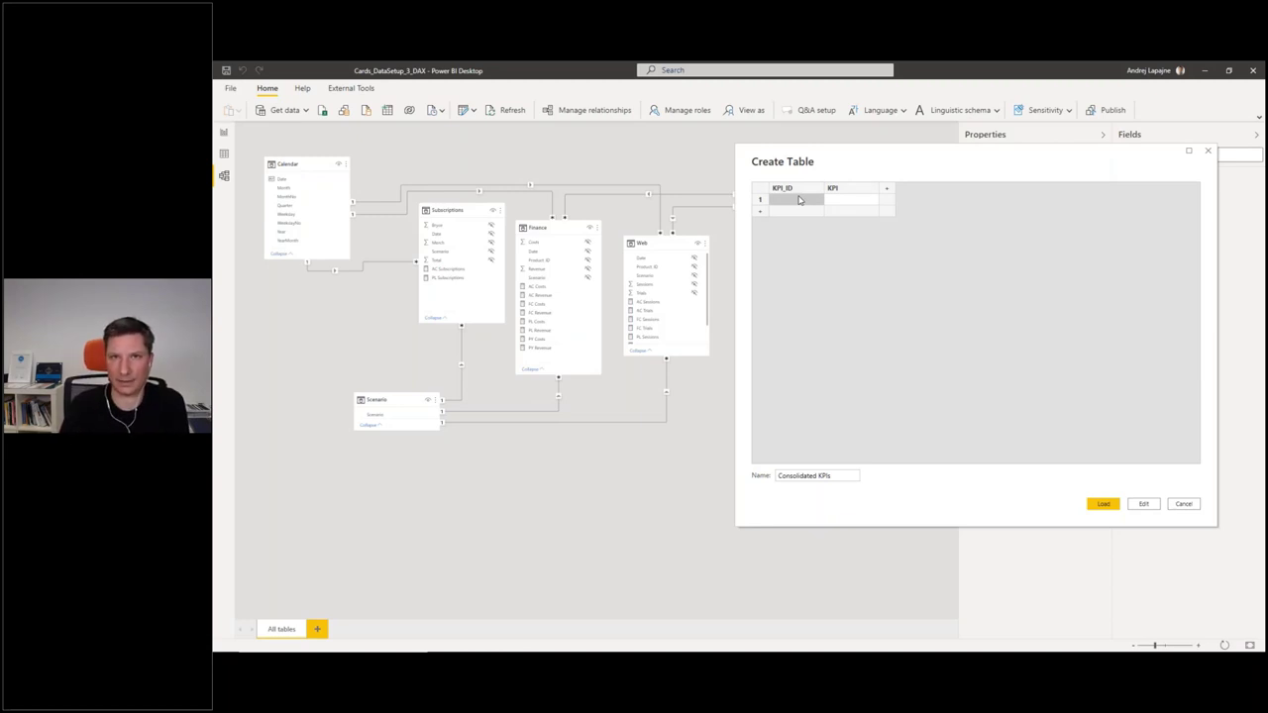
pyautogui.write('1')
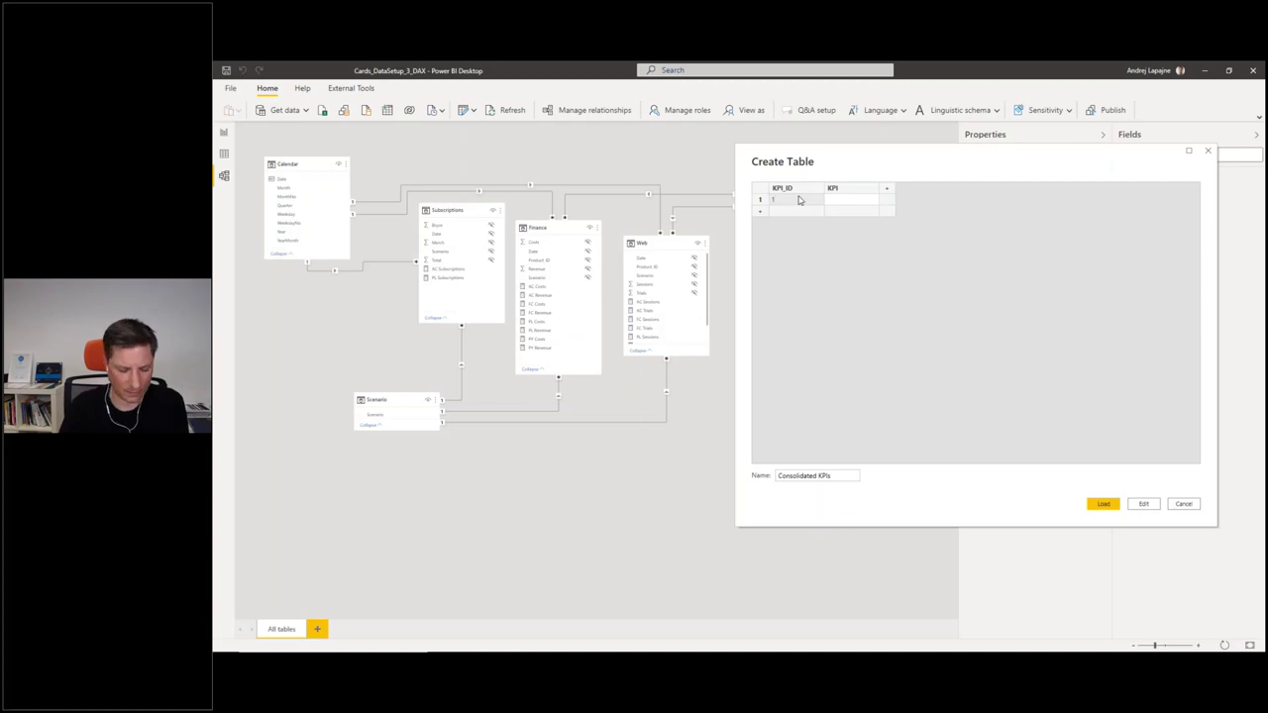
pyautogui.press('Tab')
pyautogui.write('Re')
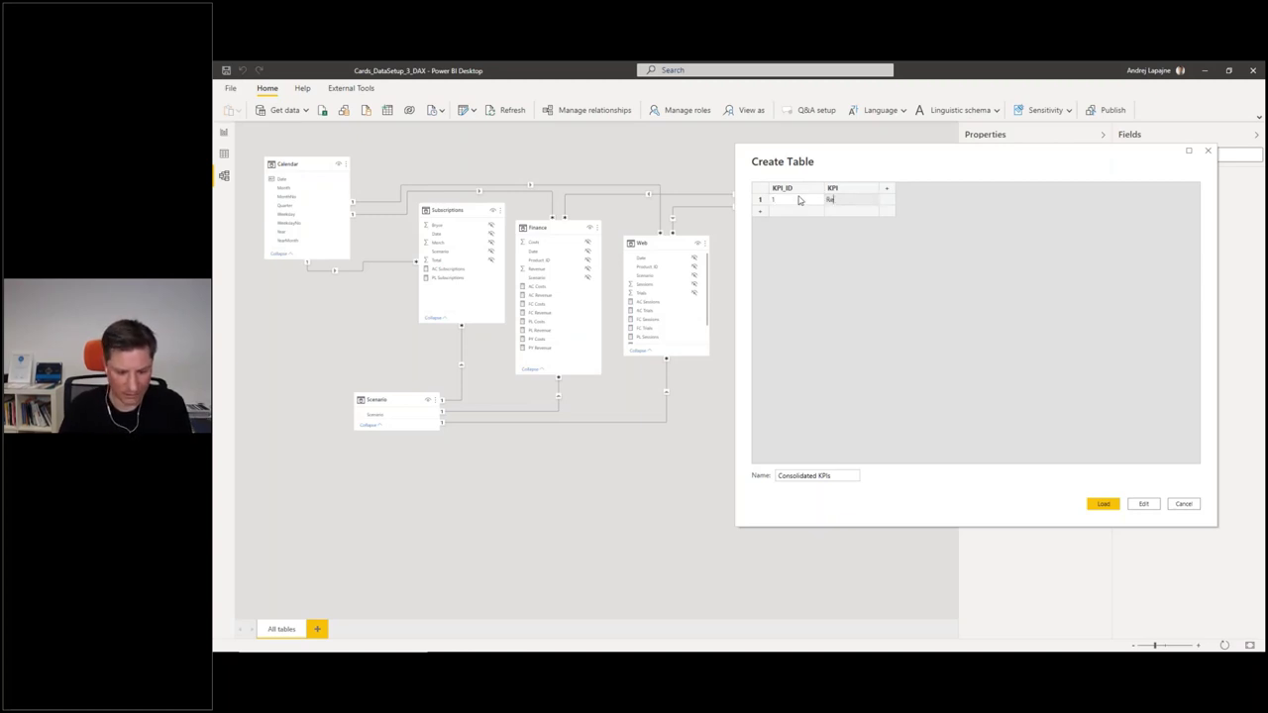
pyautogui.write('venue')
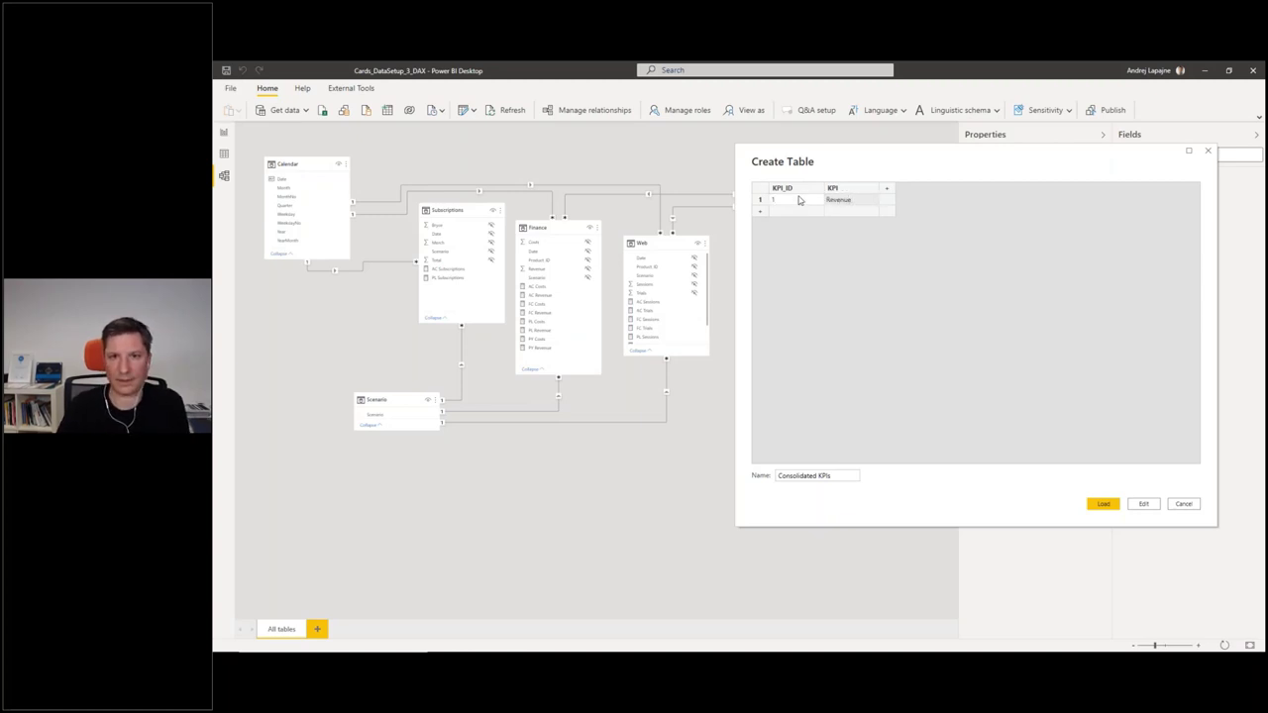
pyautogui.click(796, 212)
pyautogui.write('2')
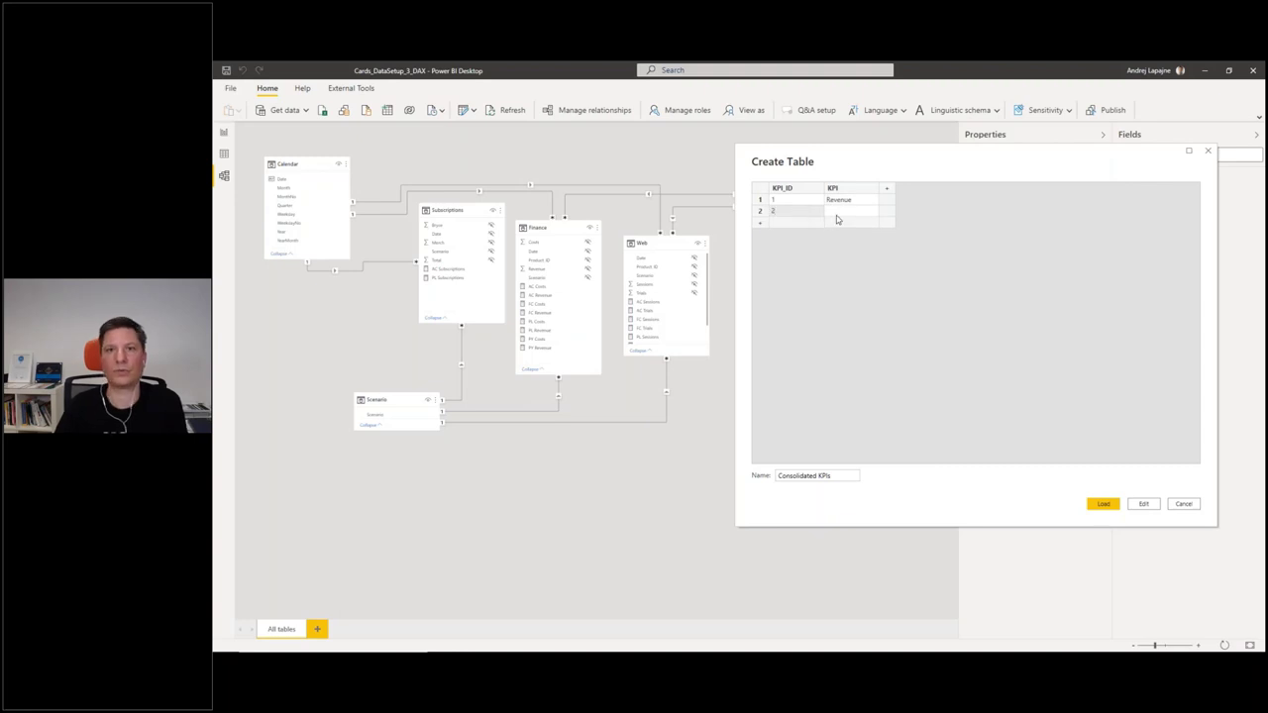
pyautogui.click(837, 212)
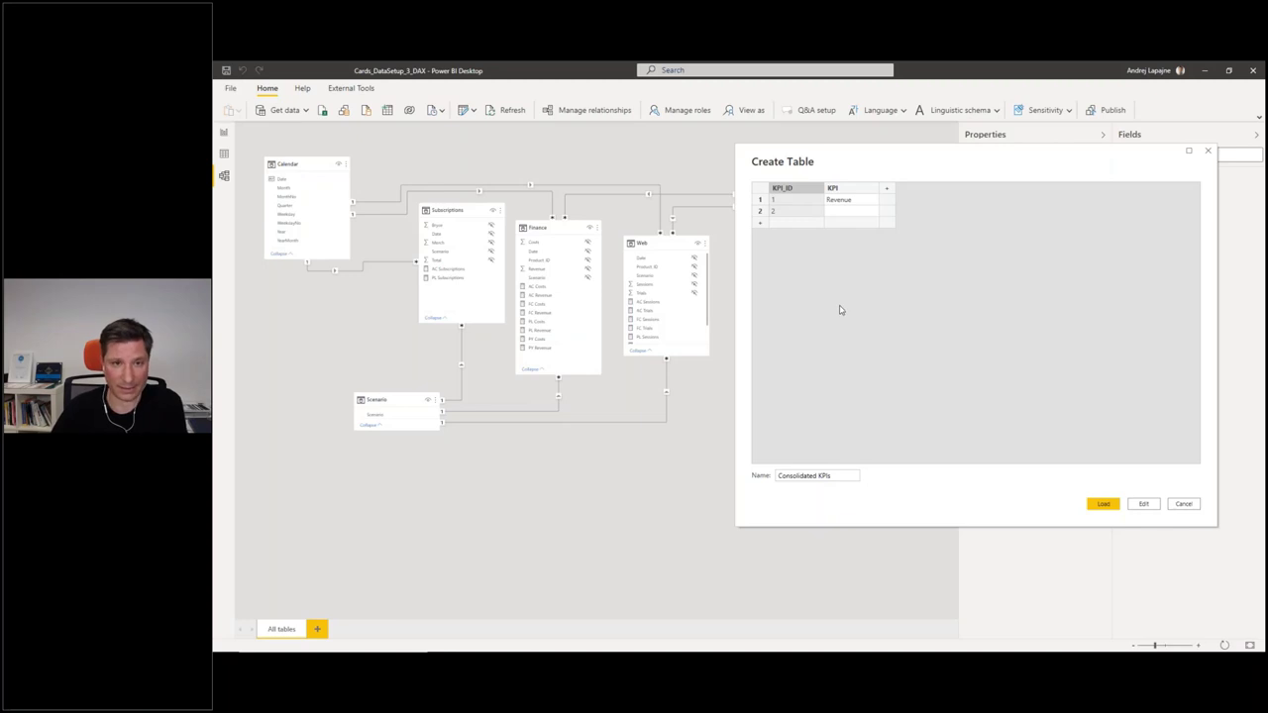
# - Open DAX.xlsx from the 35 Consolidate KPI Dashboard folder in Excel and copy the KPI_ID and KPI table including its headers
pyautogui.hotkey('alt', 'Tab')
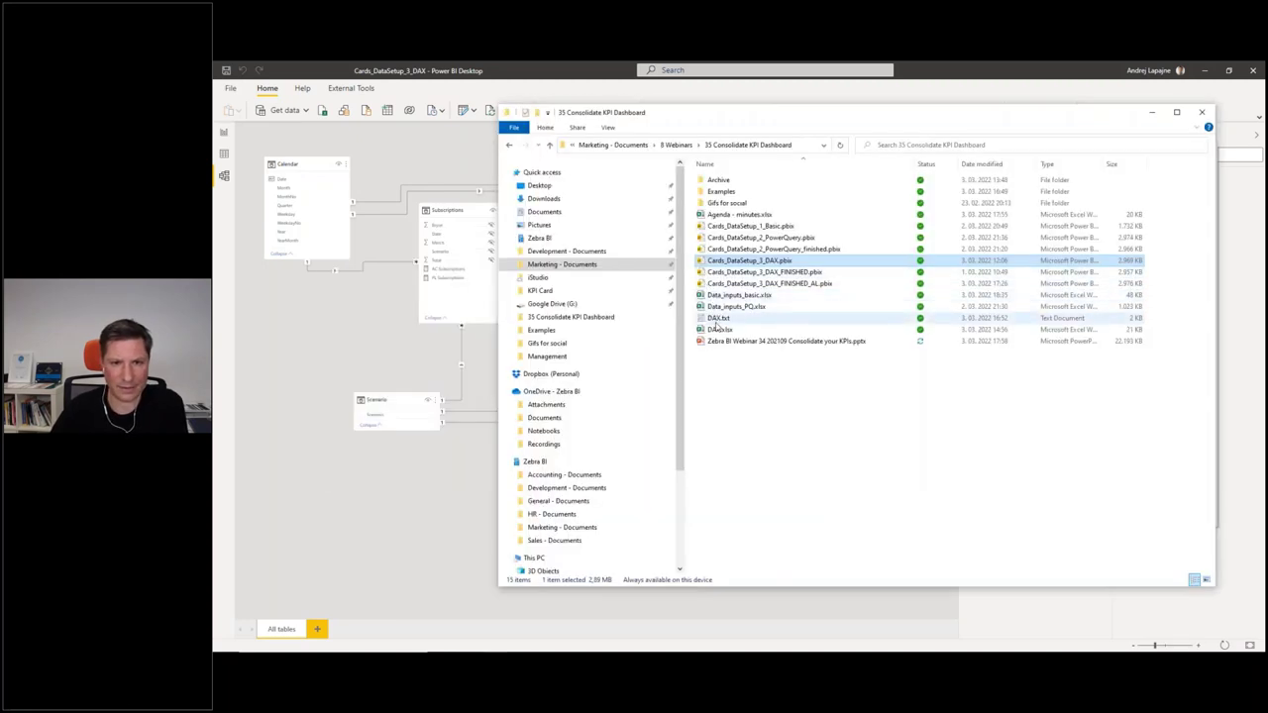
pyautogui.click(719, 329)
pyautogui.doubleClick(719, 331)
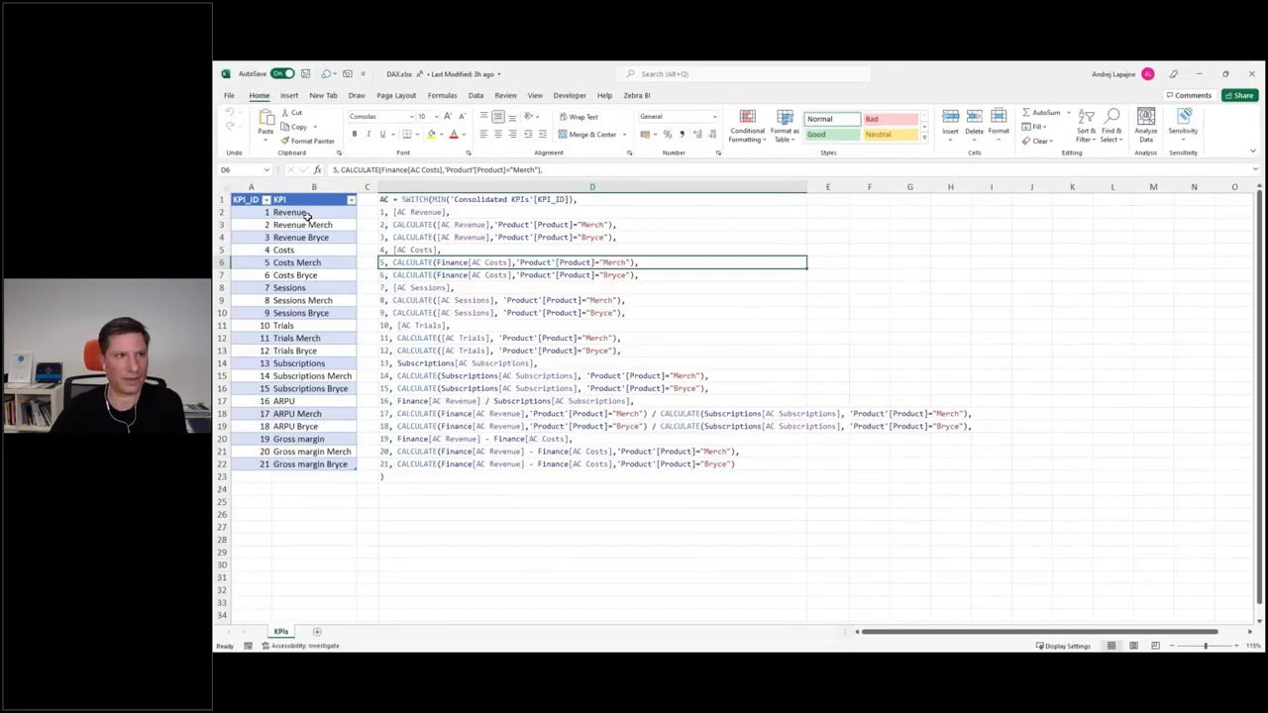
pyautogui.moveTo(250, 200); pyautogui.dragTo(307, 465)
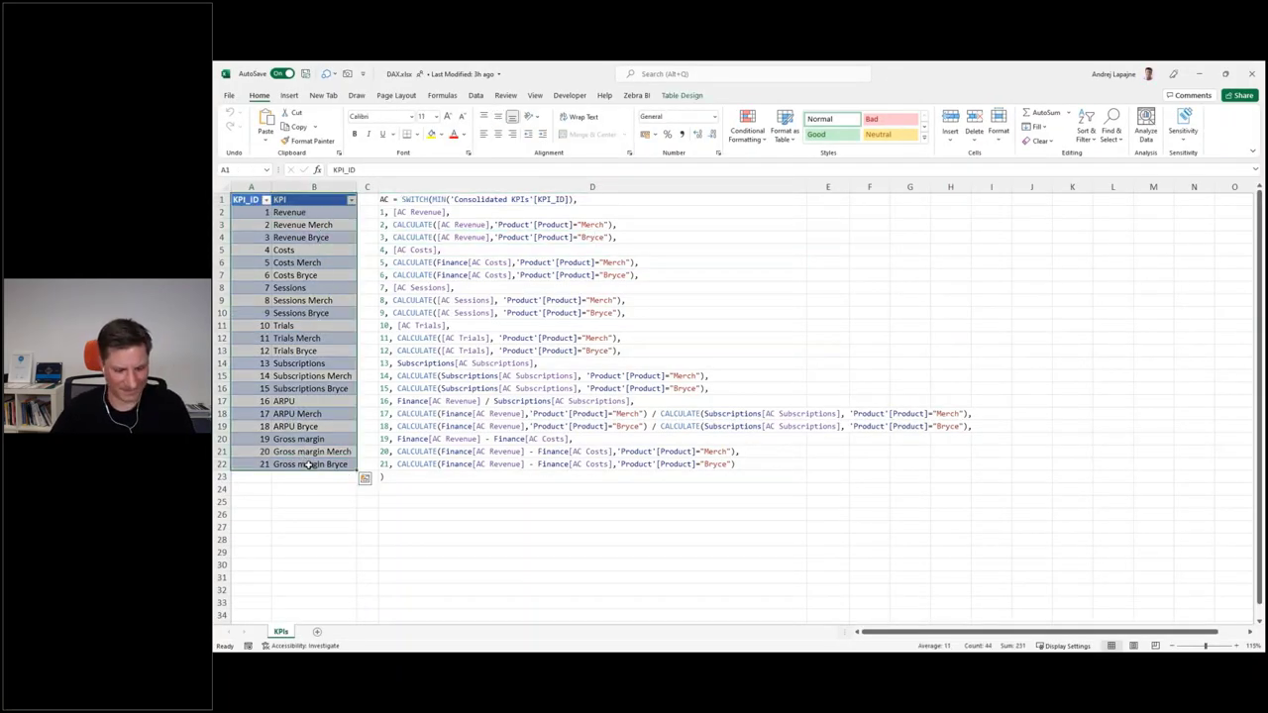
pyautogui.hotkey('ctrl', 'c')
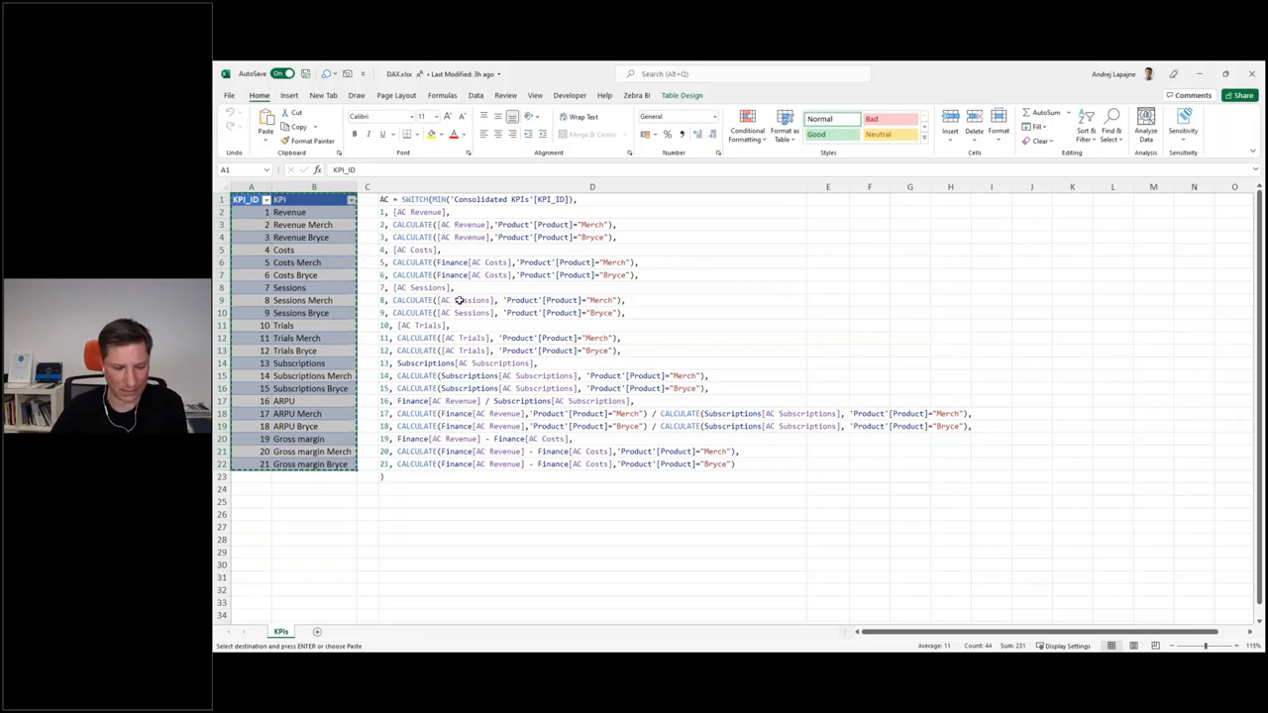
# - Switch back to the Cards_DataSetup_3_DAX file in Power BI Desktop and delete both manually entered rows from the new table
pyautogui.hotkey('alt', 'Tab')
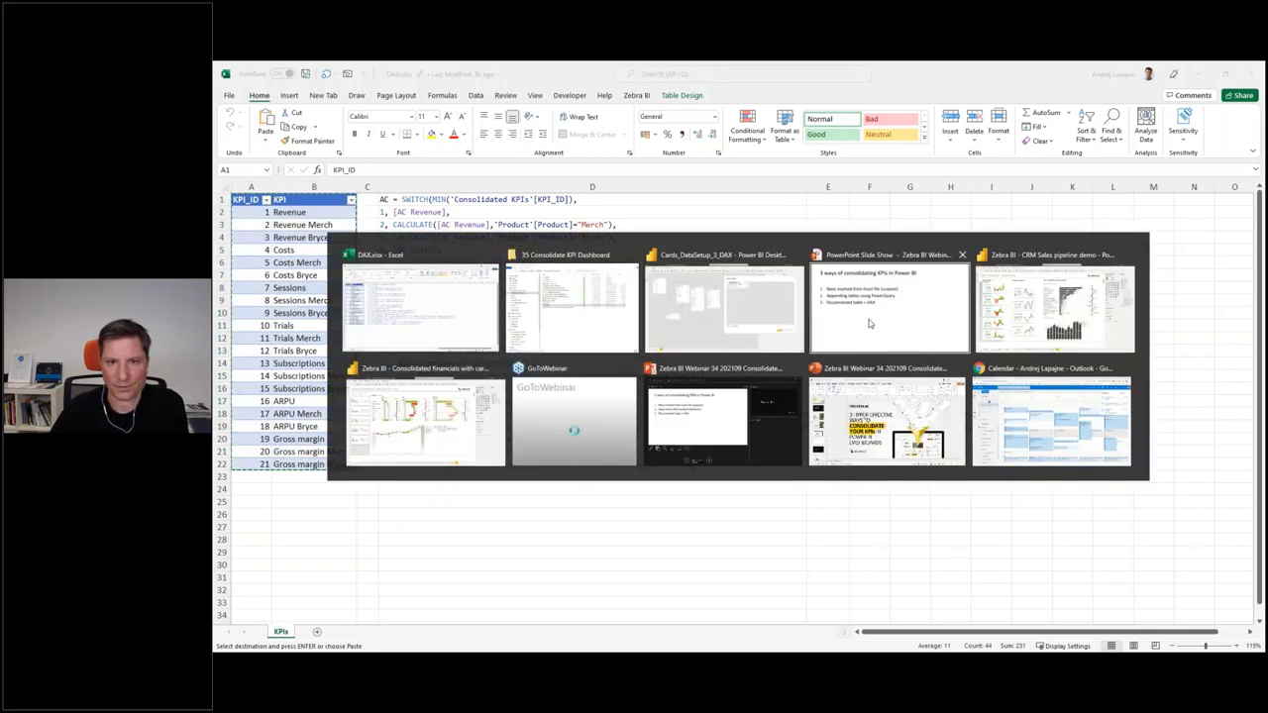
pyautogui.click(787, 307)
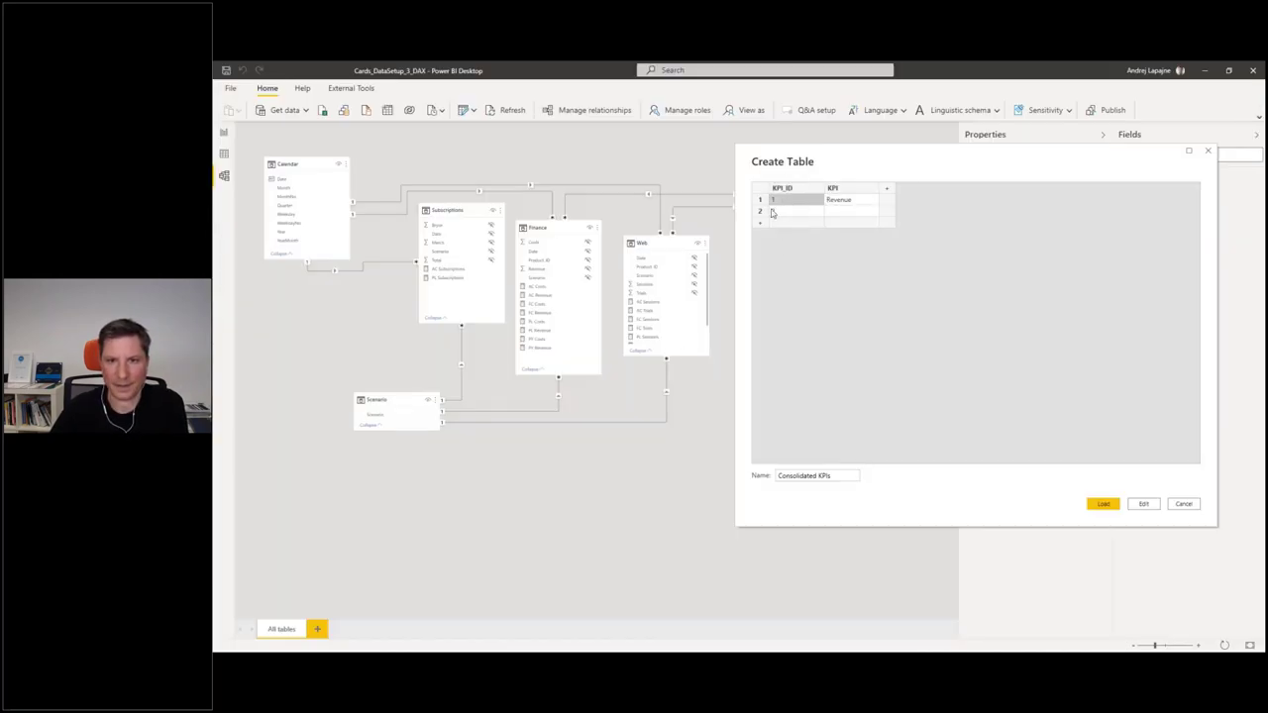
pyautogui.rightClick(760, 211)
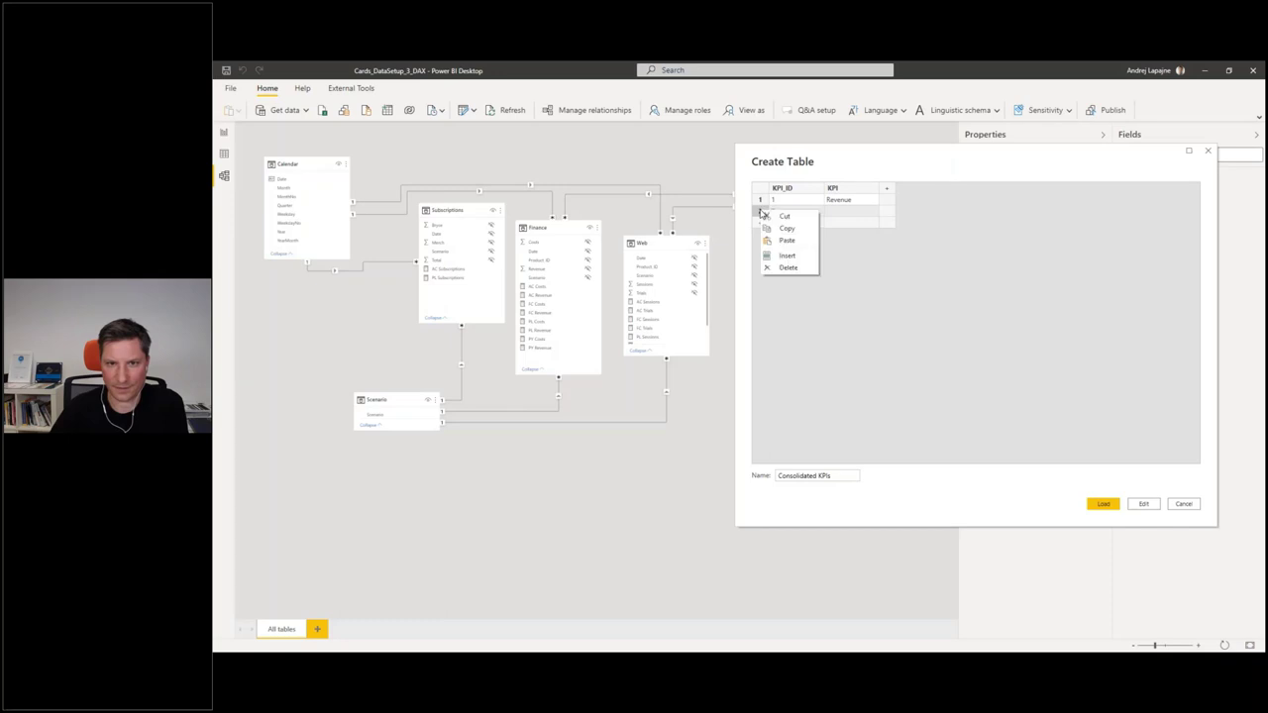
pyautogui.click(788, 267)
pyautogui.rightClick(759, 199)
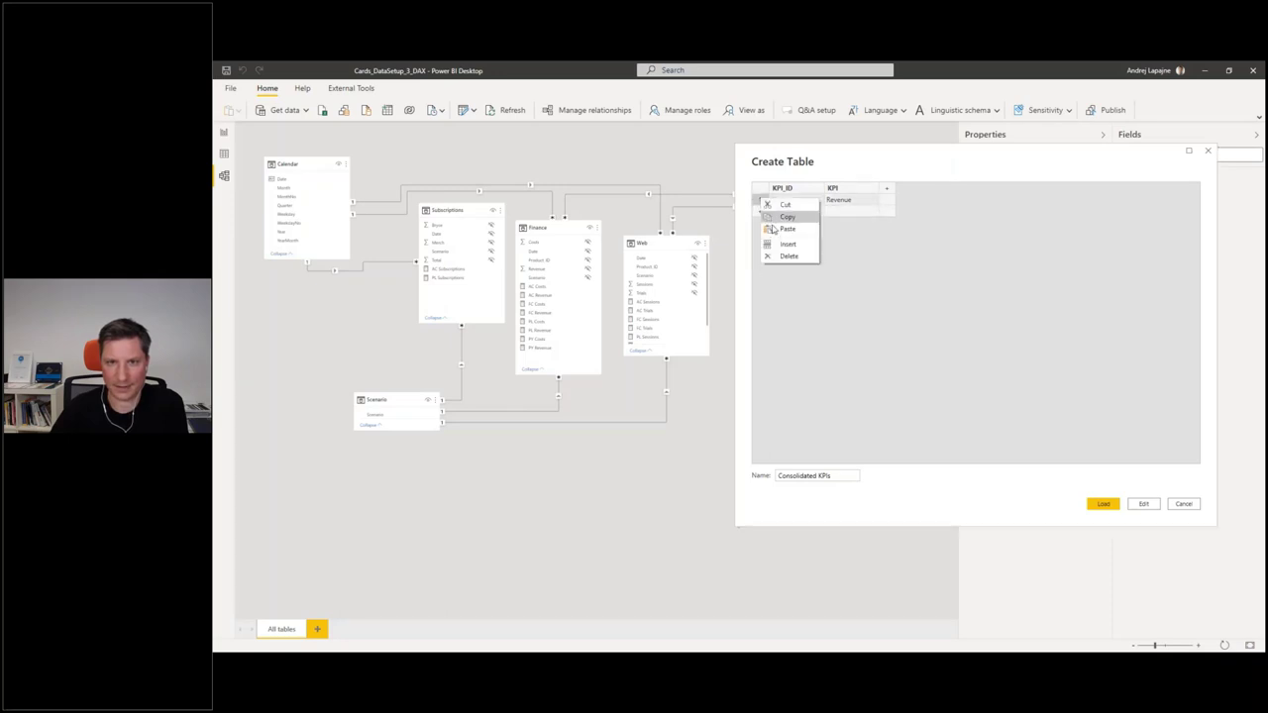
pyautogui.click(782, 256)
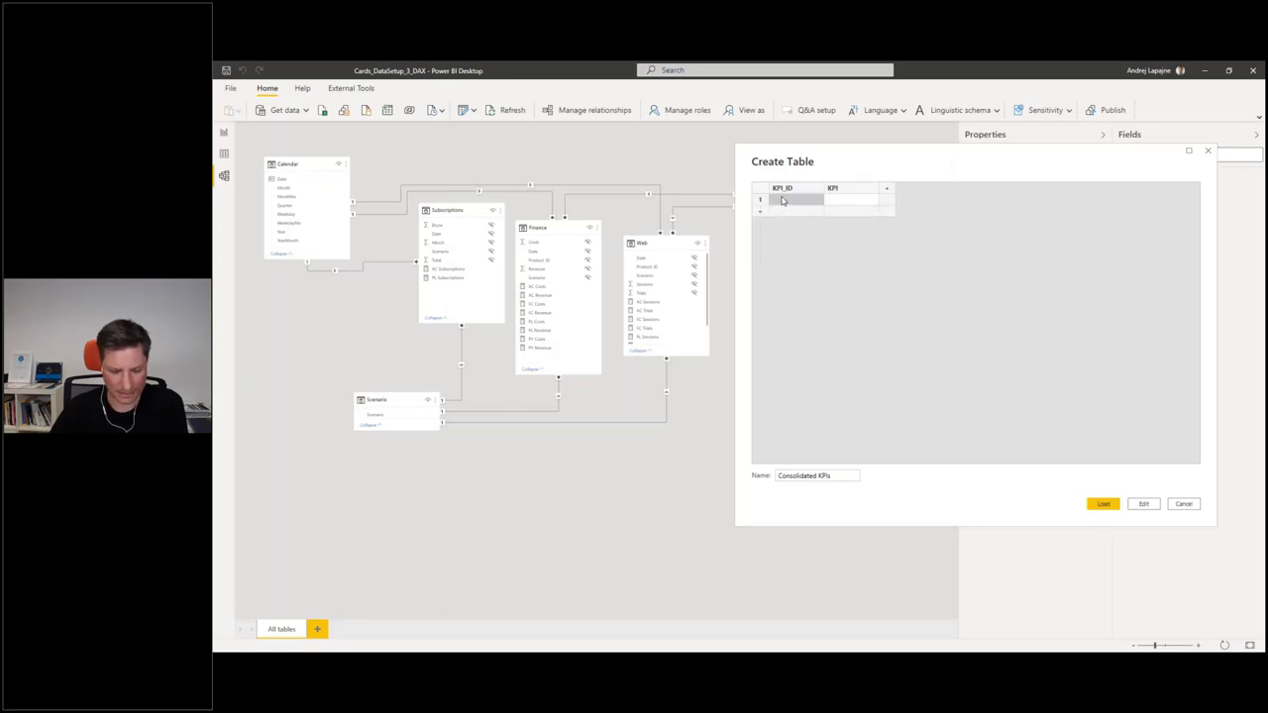
# - Paste the copied KPI list into the new table and delete the duplicate header row above the data
pyautogui.hotkey('ctrl', 'v')
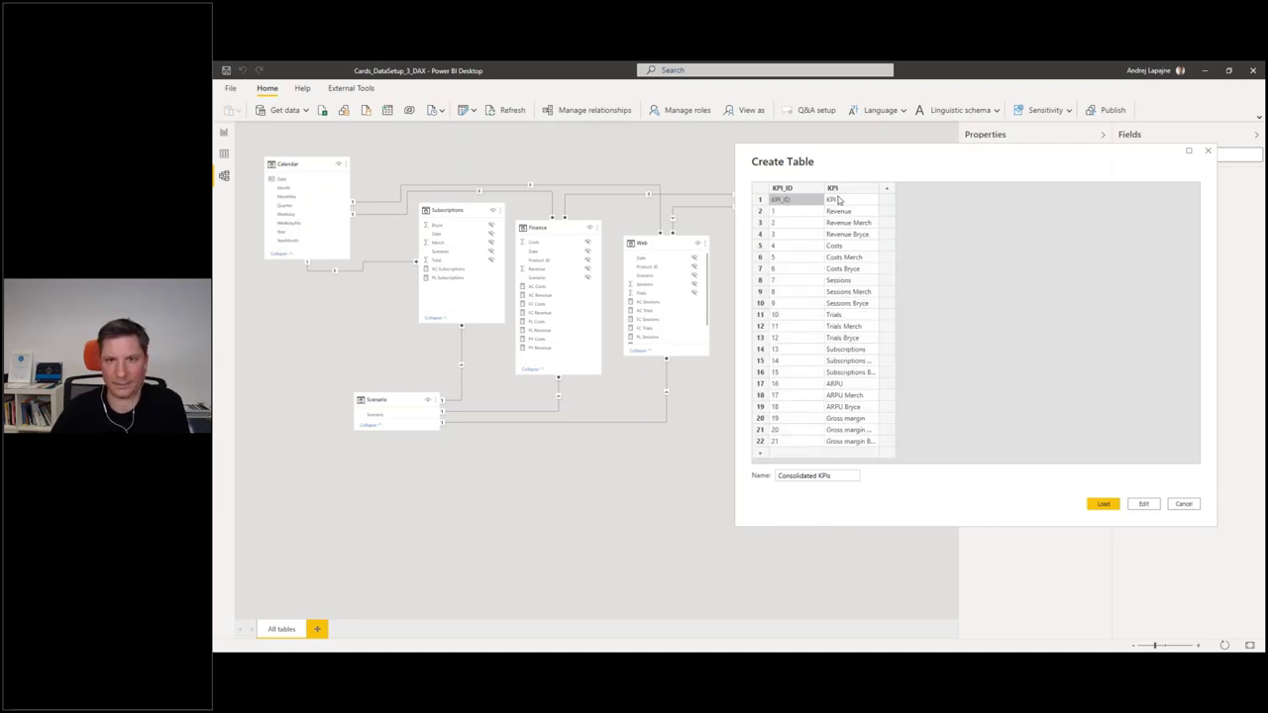
pyautogui.click(759, 199)
pyautogui.rightClick(759, 199)
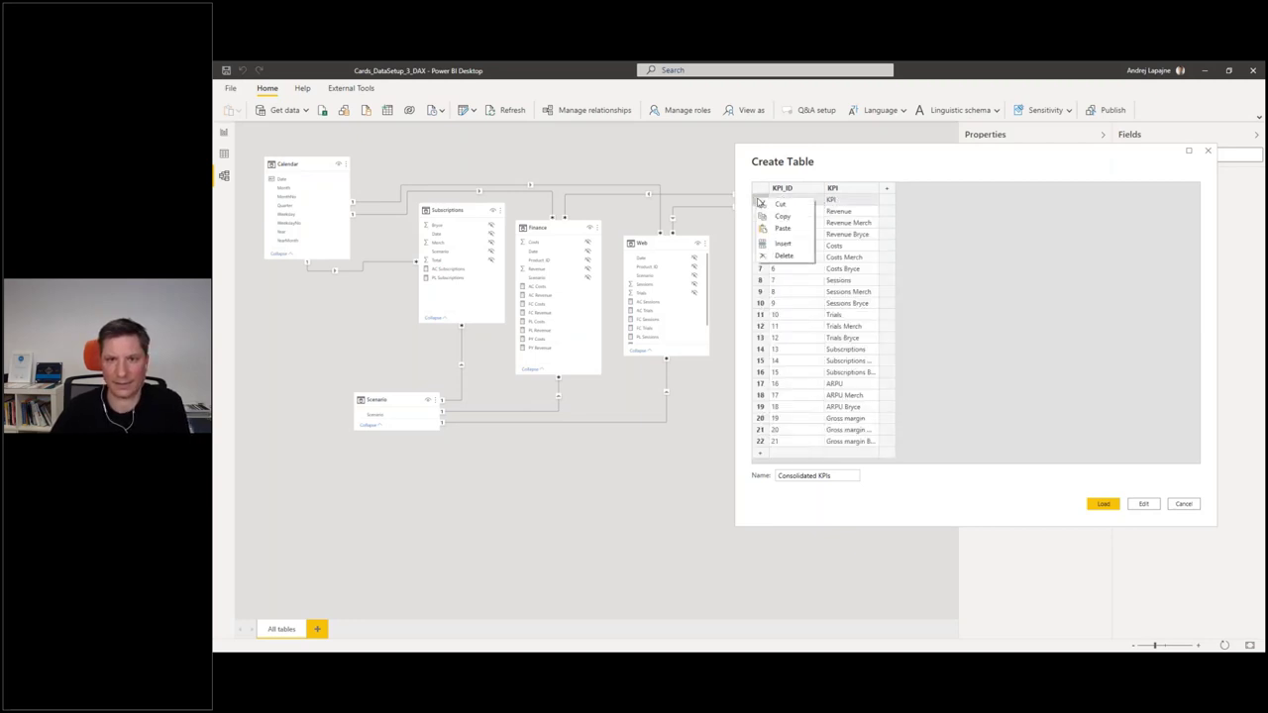
pyautogui.click(782, 255)
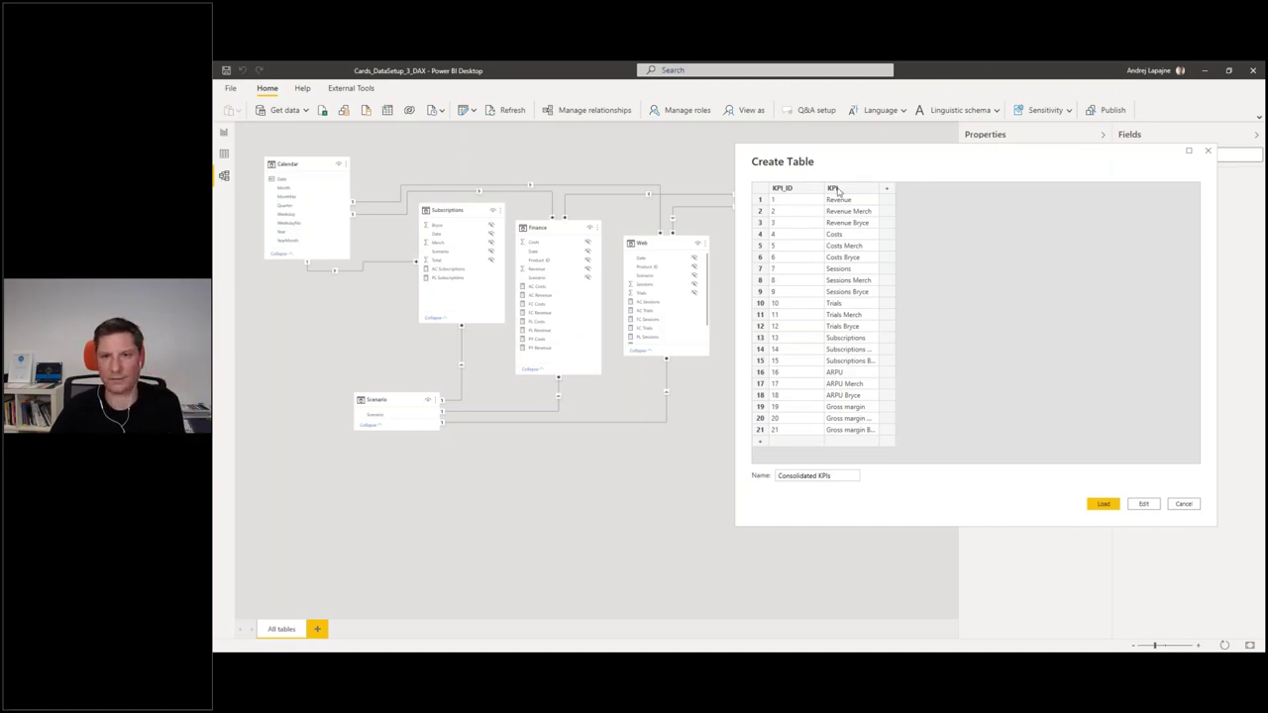
# - Load the Consolidated KPIs table into the model, place its card below the Product table and make the card slightly taller
pyautogui.click(1106, 500)
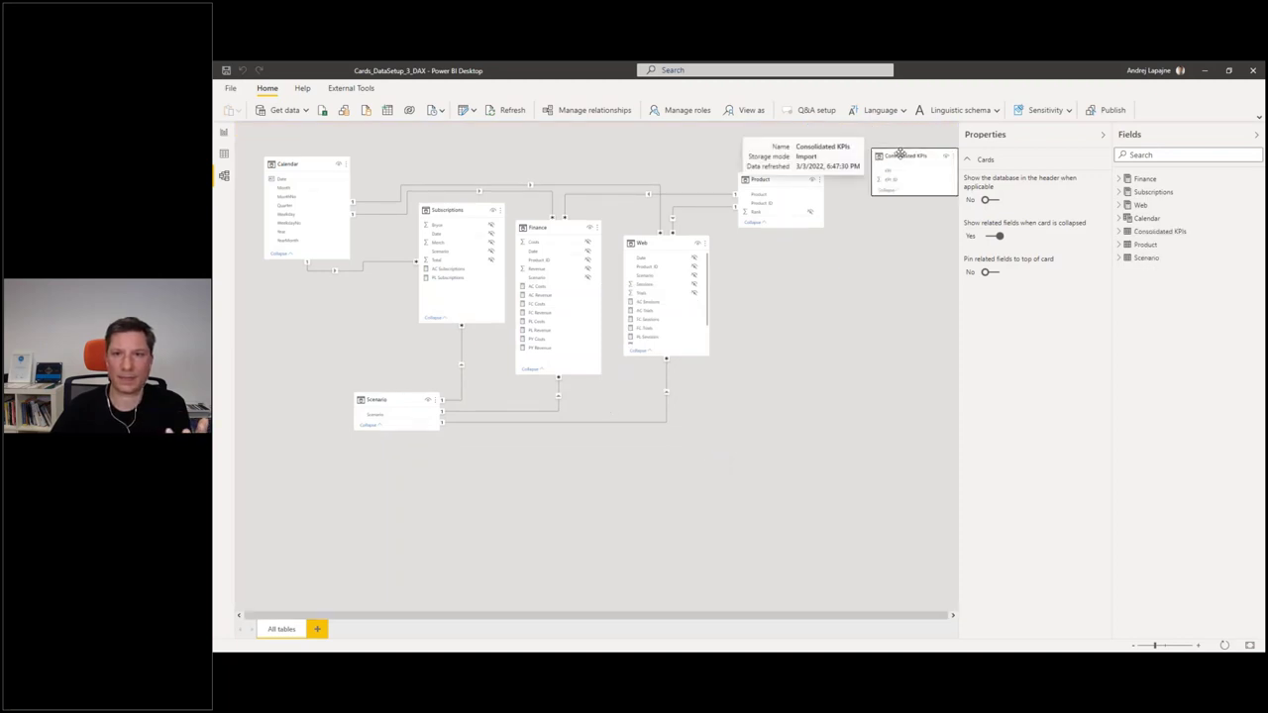
pyautogui.moveTo(899, 155); pyautogui.dragTo(773, 288)
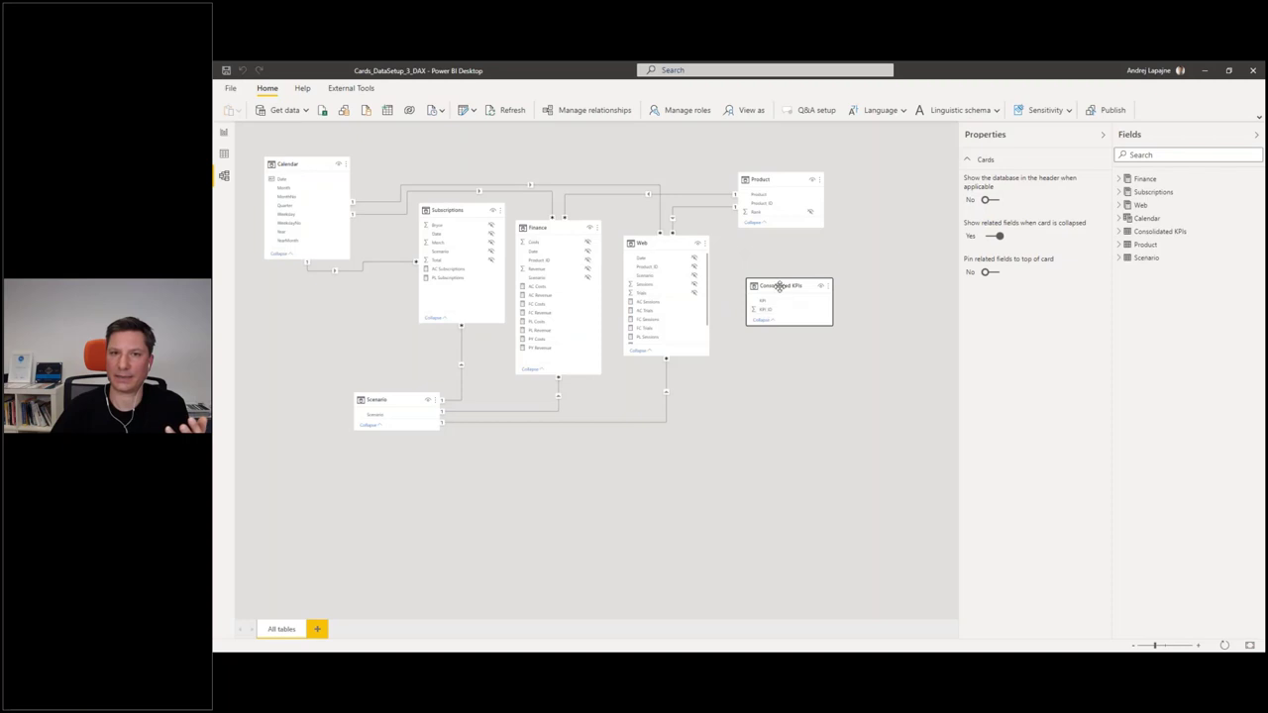
pyautogui.moveTo(779, 287); pyautogui.dragTo(782, 284)
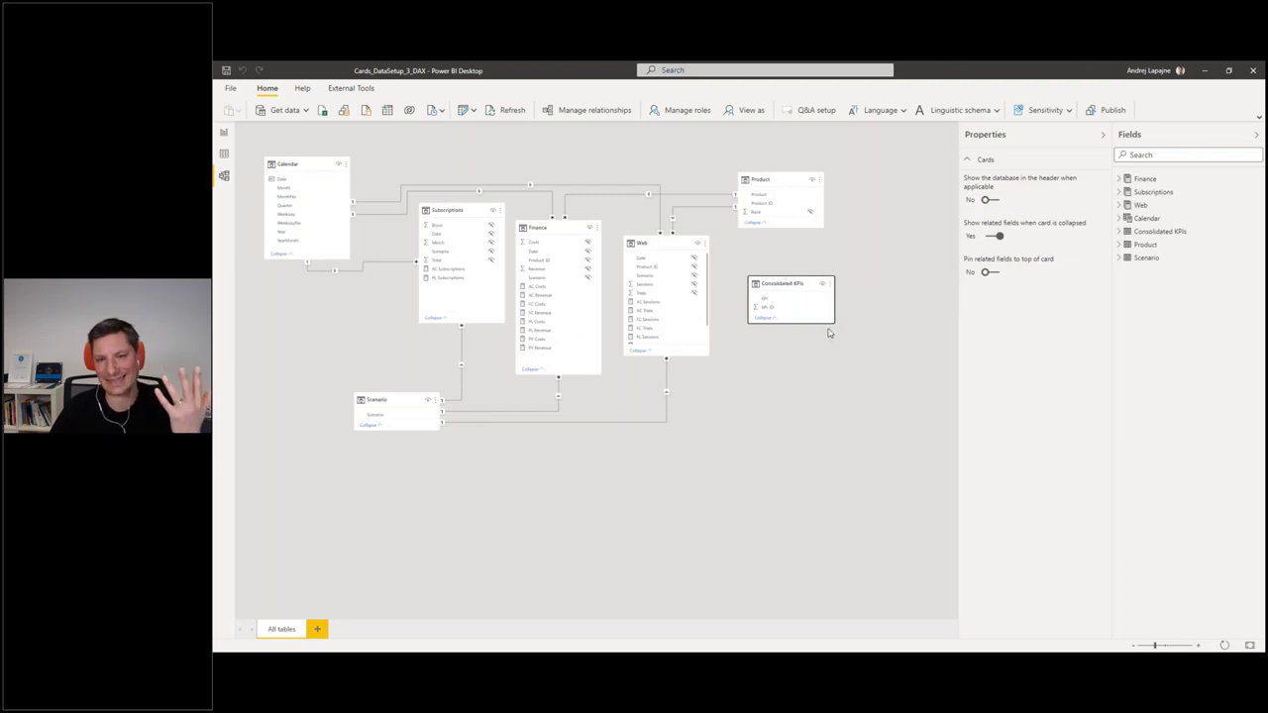
pyautogui.moveTo(834, 325); pyautogui.dragTo(832, 334)
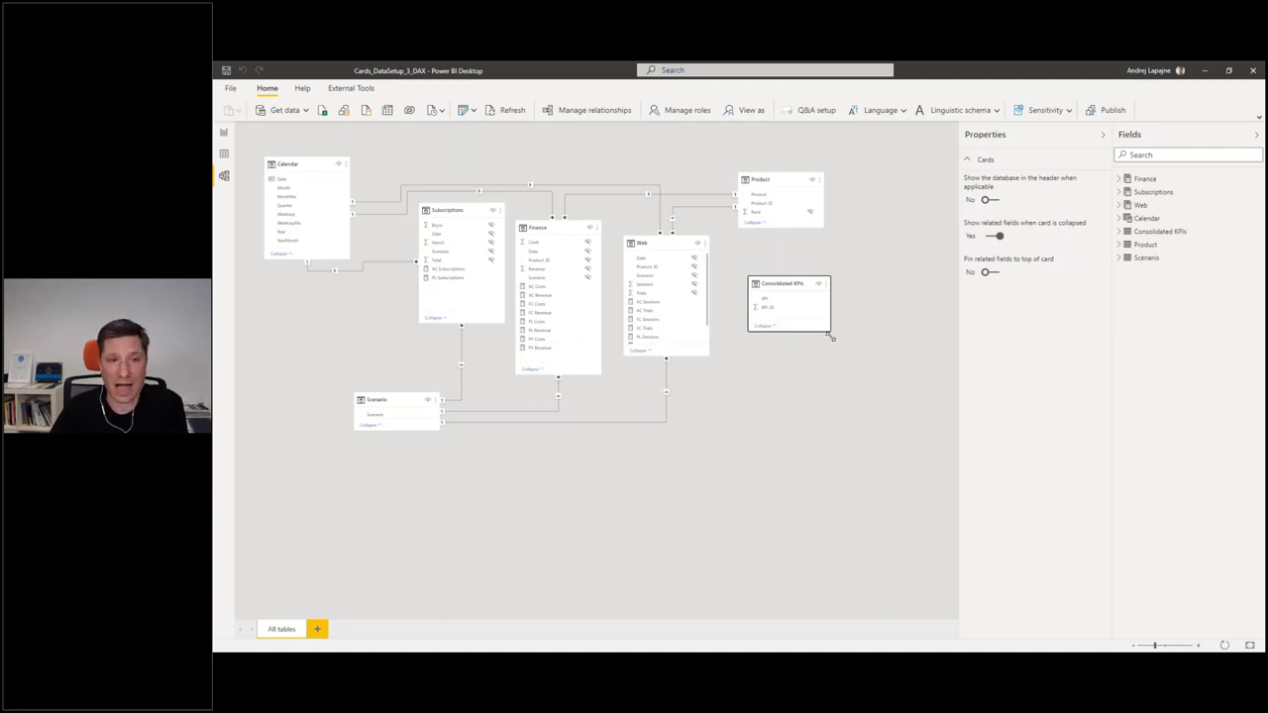
# - Create a table visual with KPI_ID and KPI from Consolidated KPIs on the Example report page, placed at the page's right edge
pyautogui.click(223, 134)
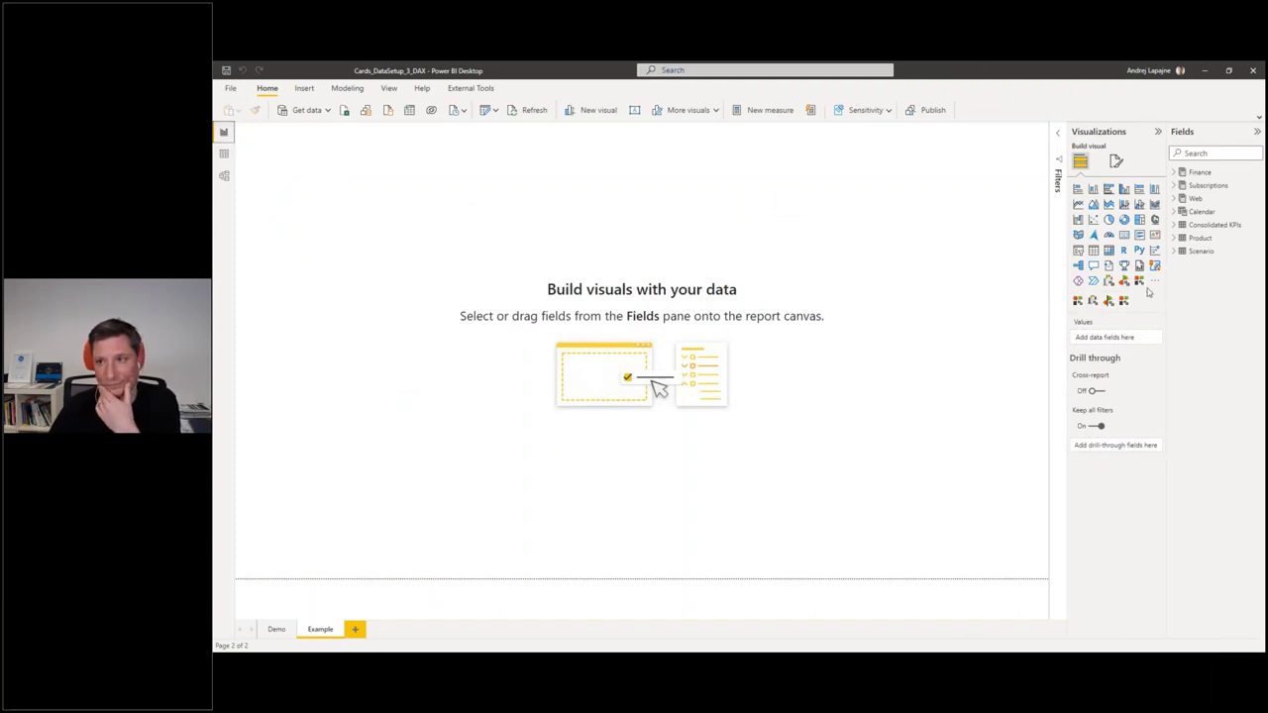
pyautogui.click(1175, 225)
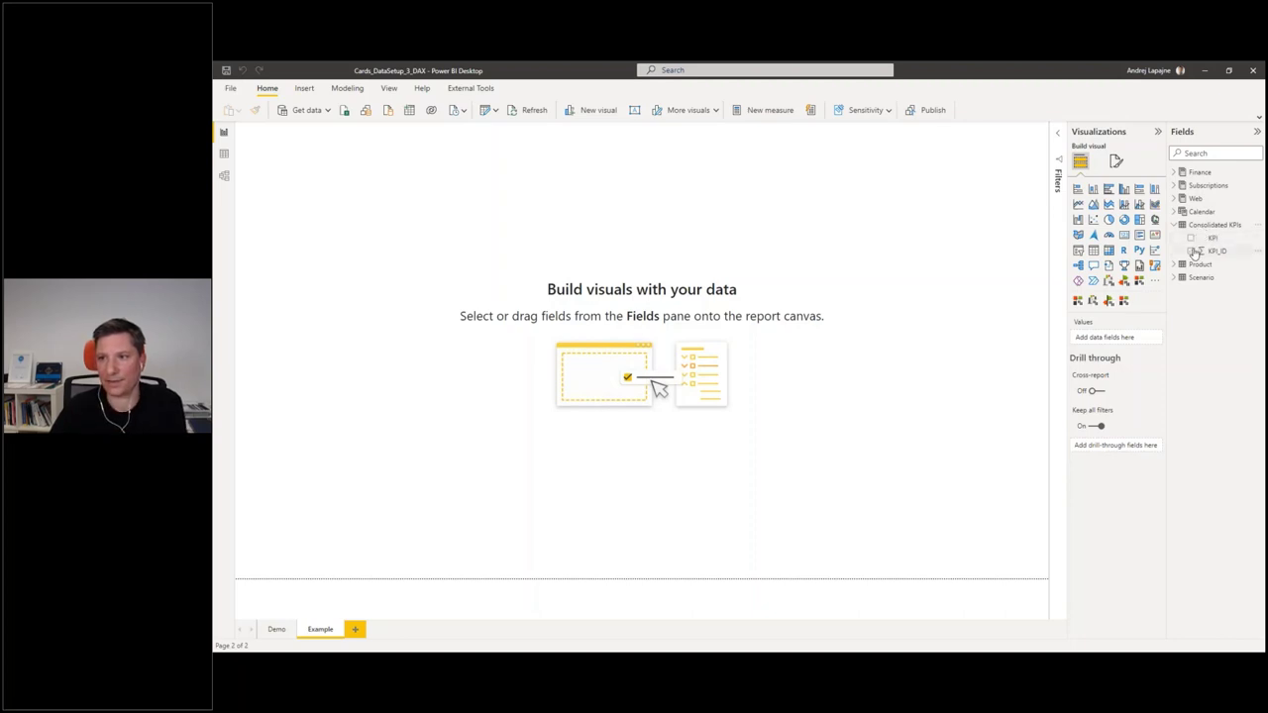
pyautogui.click(1191, 250)
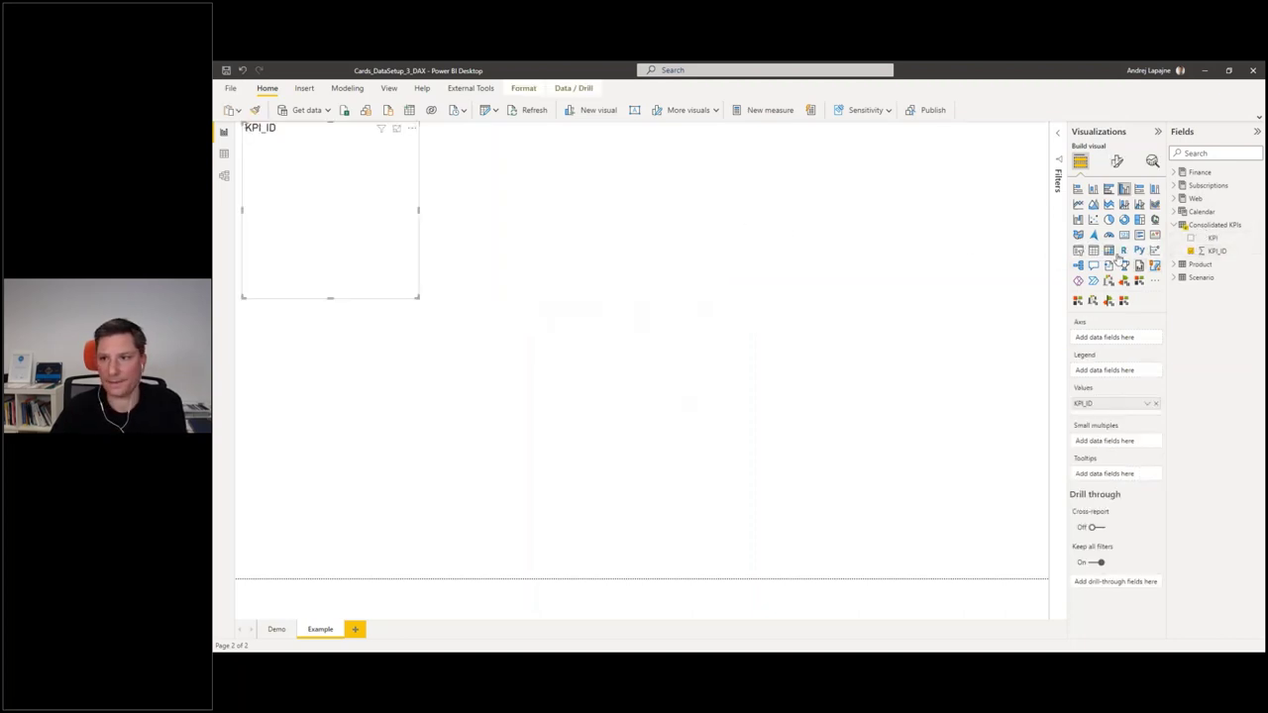
pyautogui.click(1092, 250)
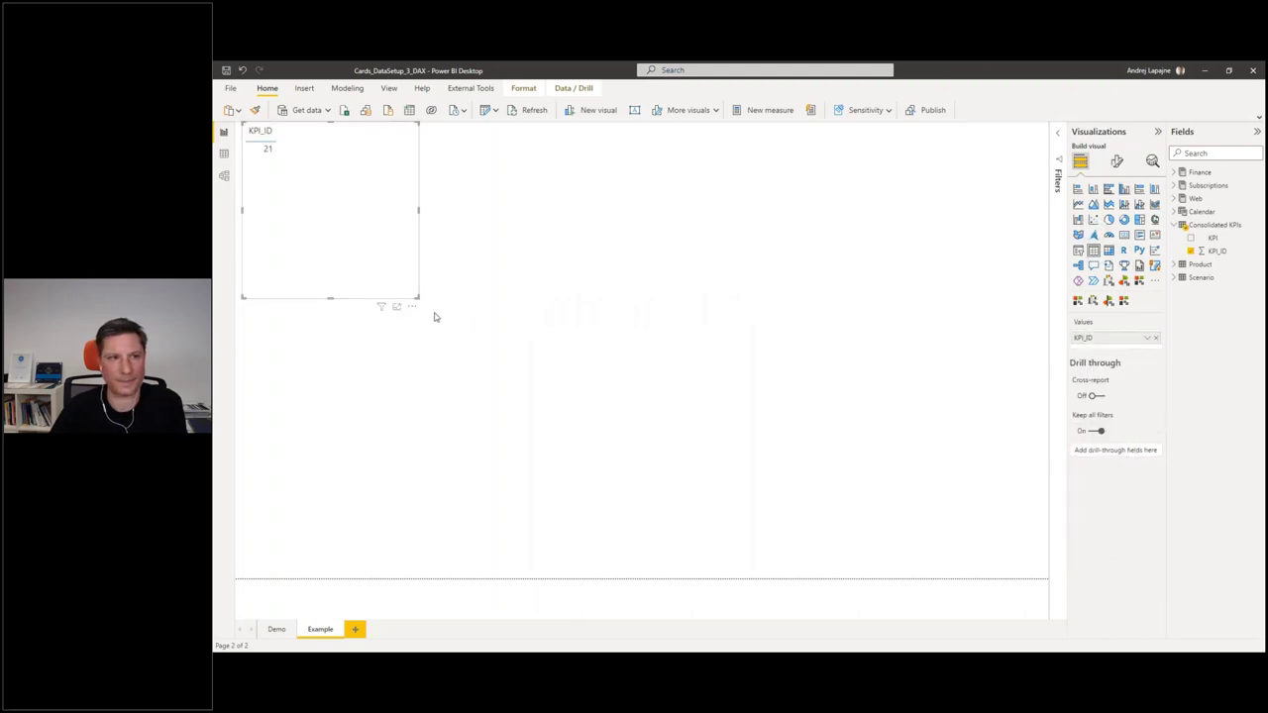
pyautogui.moveTo(416, 306); pyautogui.dragTo(1052, 416)
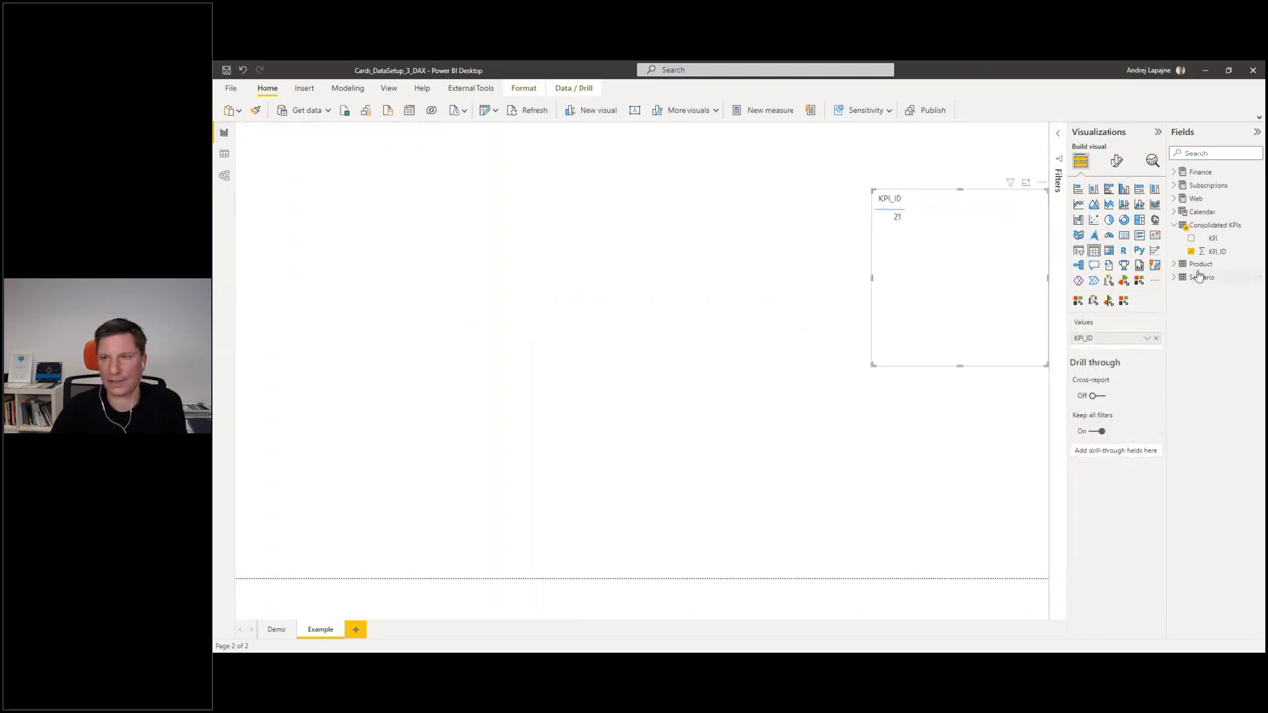
pyautogui.click(1190, 237)
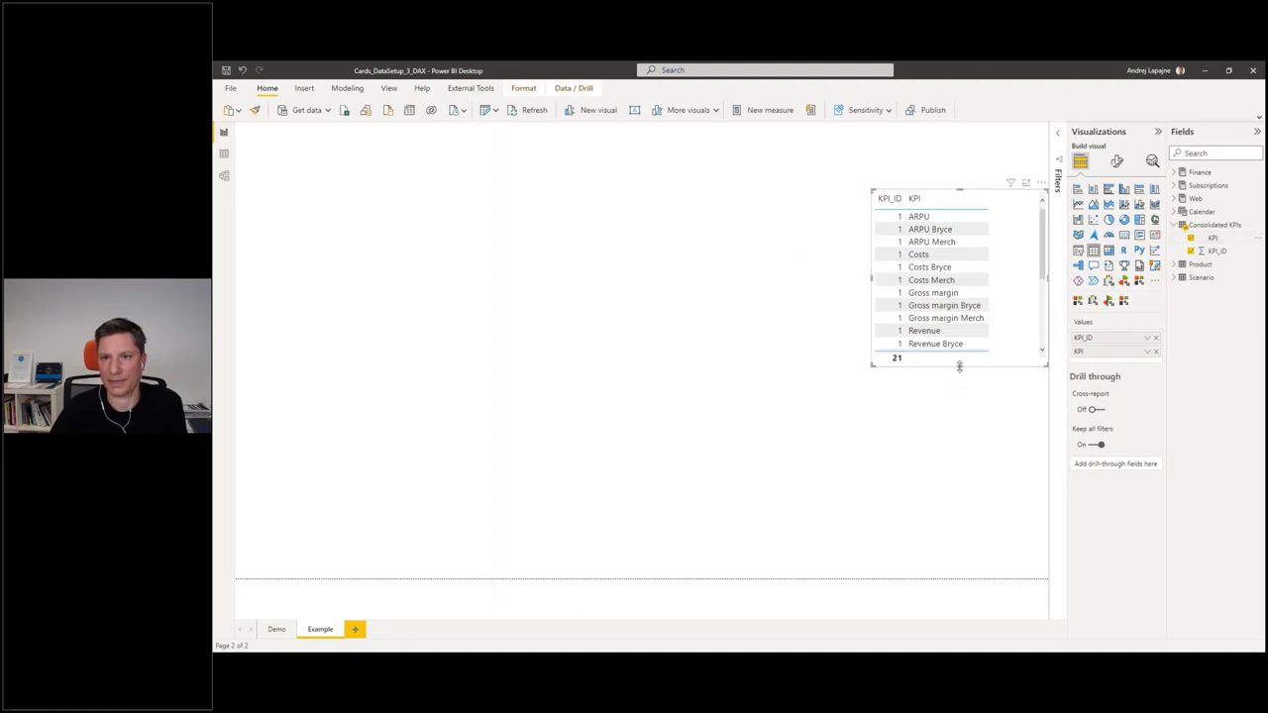
# - Enlarge the KPI table visual vertically, extending it both downward and upward until every KPI row fits
pyautogui.moveTo(959, 365); pyautogui.dragTo(961, 482)
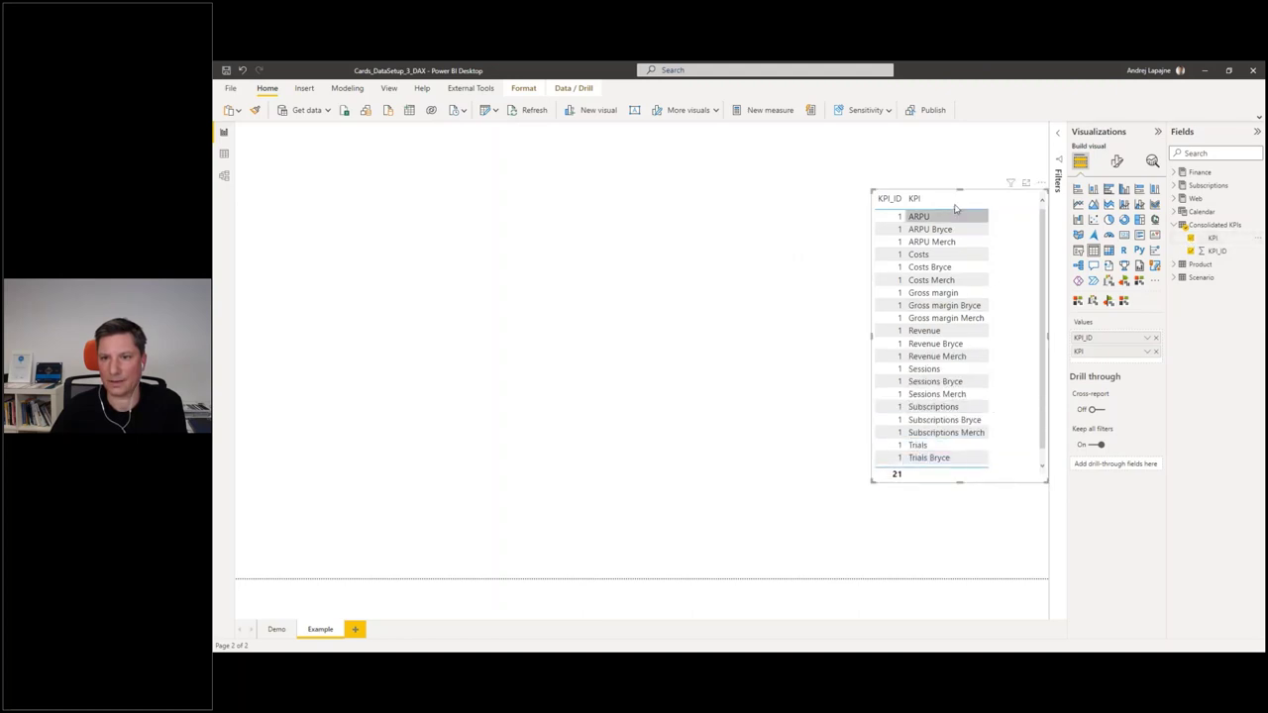
pyautogui.moveTo(1005, 188); pyautogui.dragTo(1005, 142)
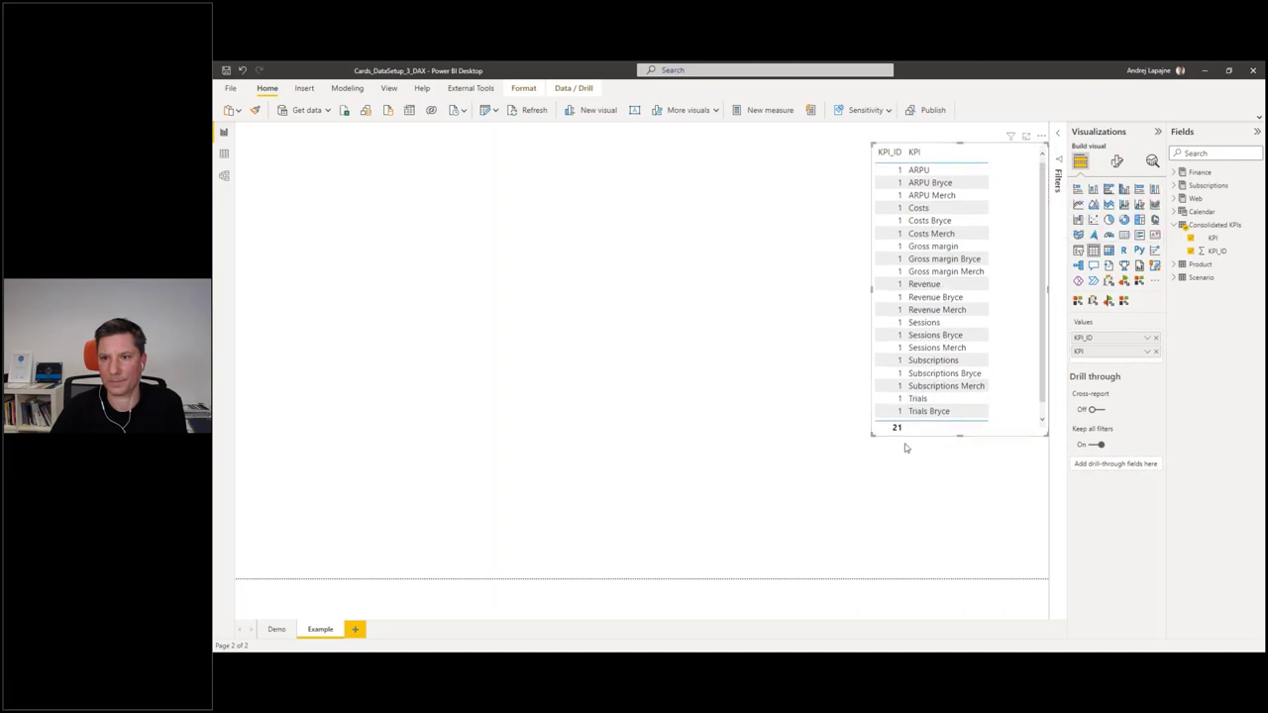
pyautogui.moveTo(958, 436); pyautogui.dragTo(965, 453)
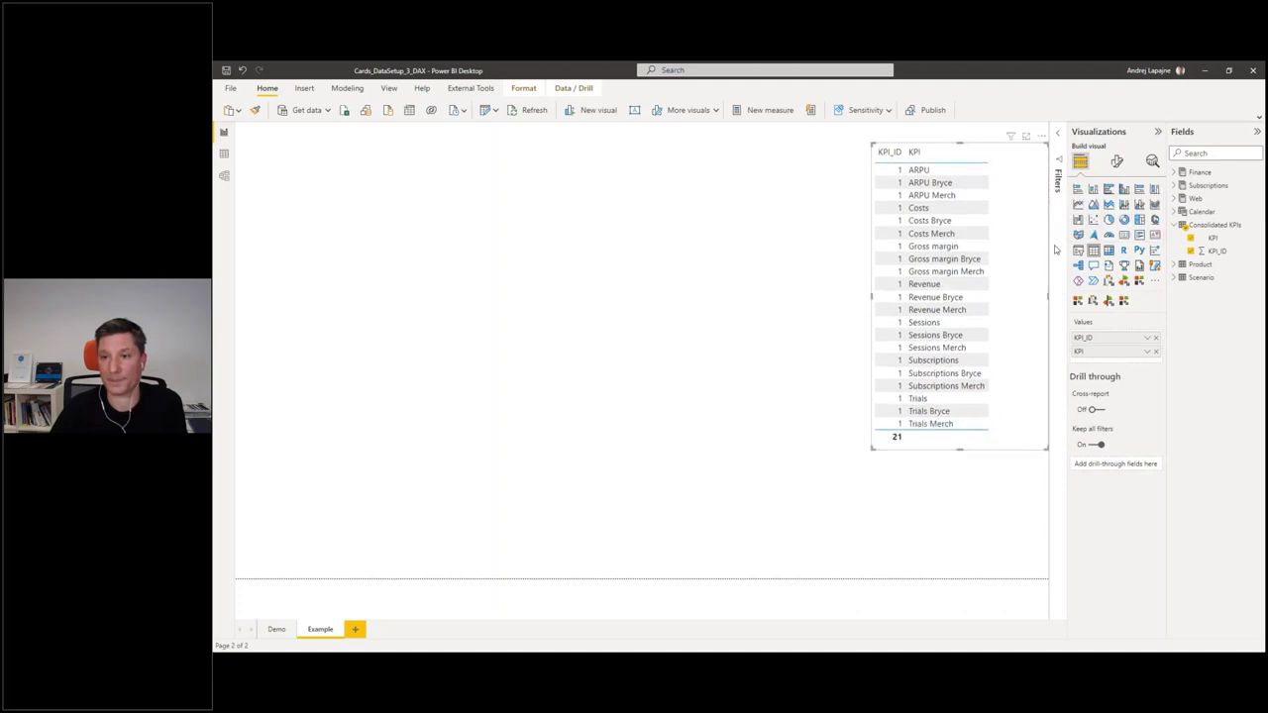
# - Set KPI_ID in the KPI table visual to Don't summarize and move the visual slightly lower on the page
pyautogui.click(1147, 352)
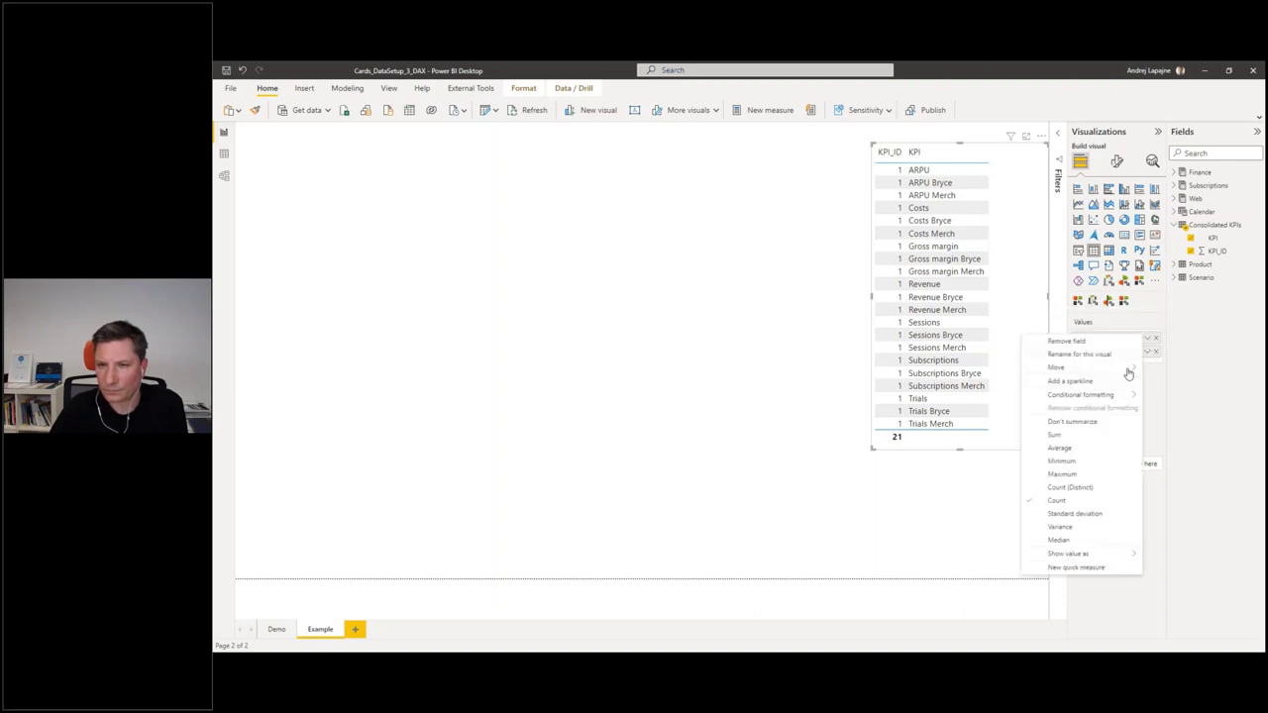
pyautogui.click(1072, 422)
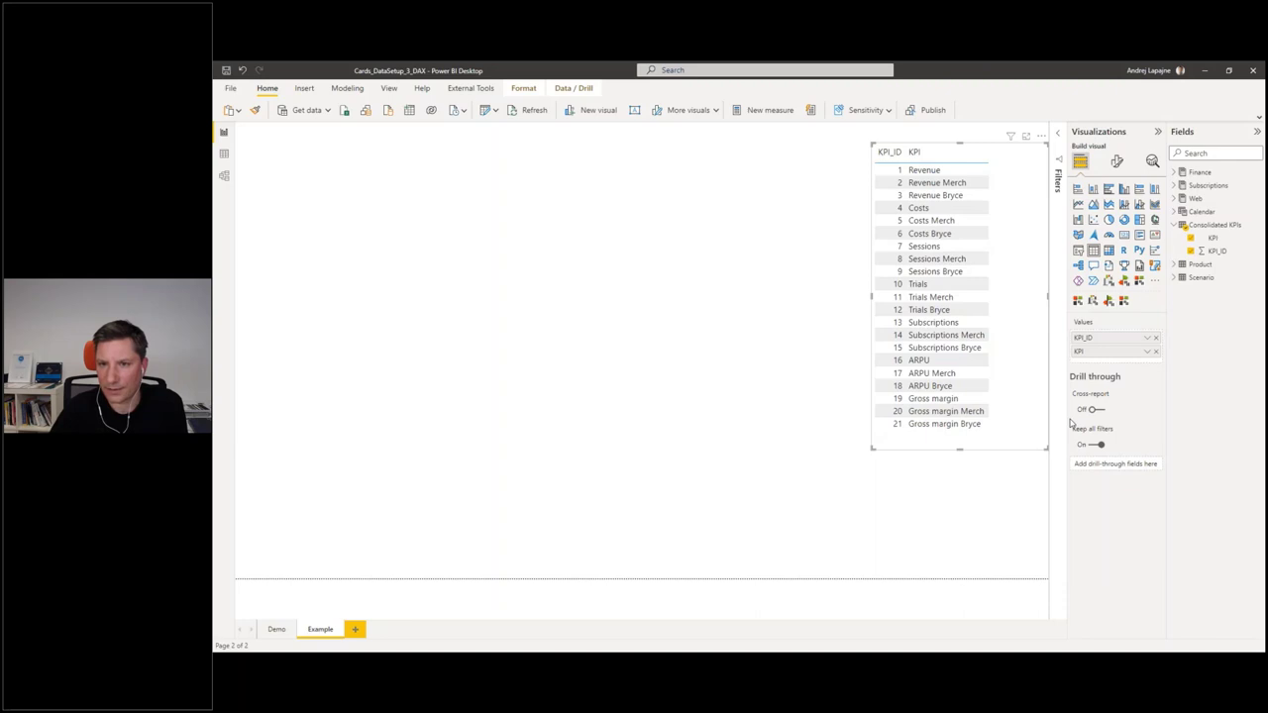
pyautogui.moveTo(1047, 142); pyautogui.dragTo(1052, 189)
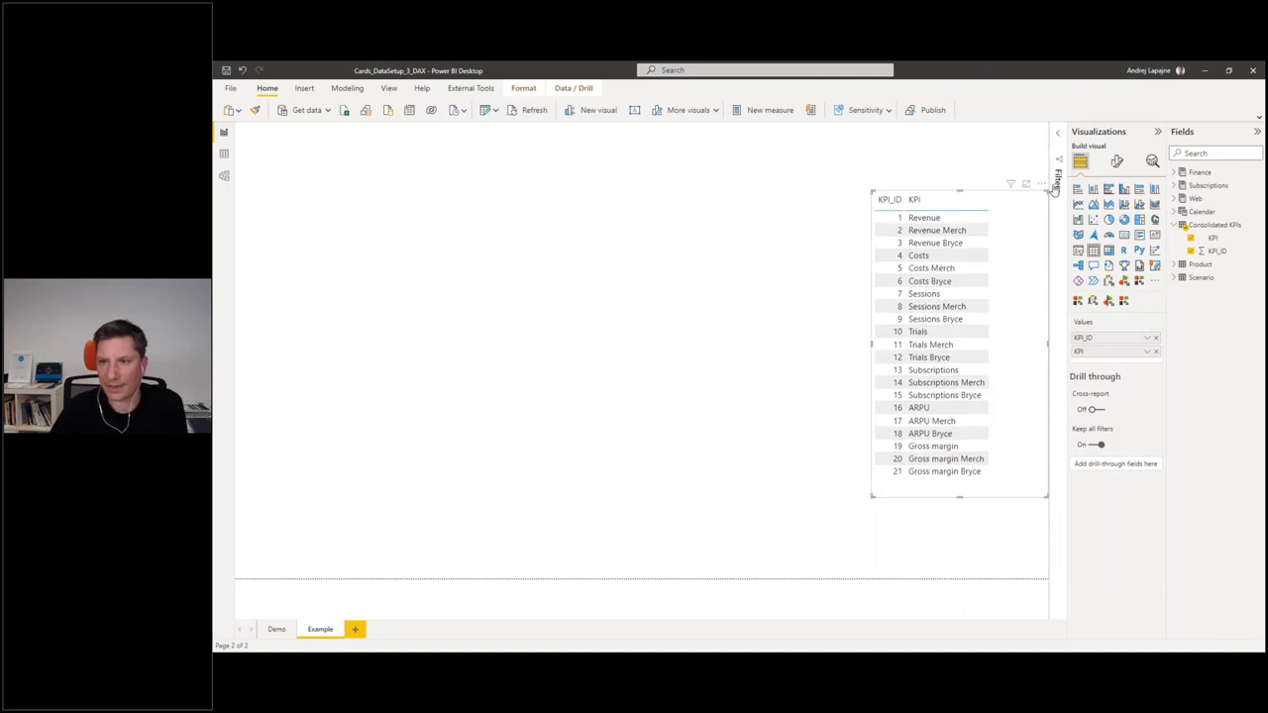
# - Create a second table visual with Product_ID and Product from the Product table and place it directly below the KPI table
pyautogui.click(1173, 265)
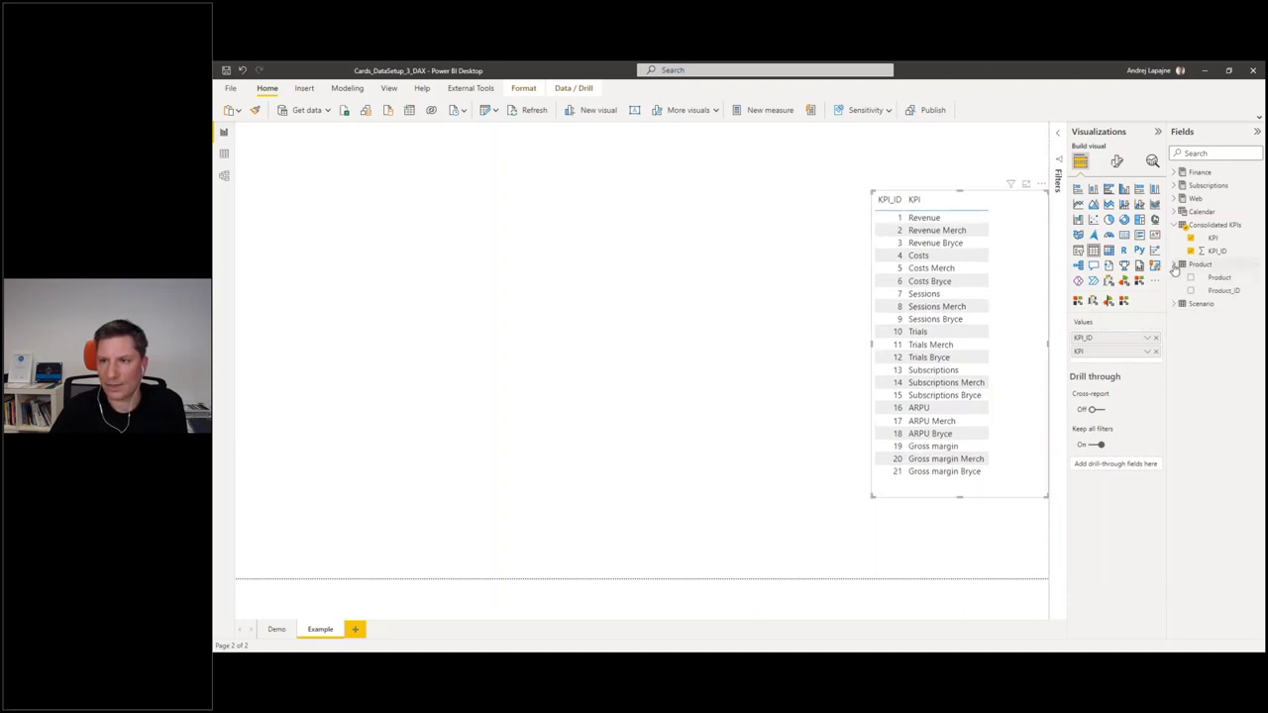
pyautogui.click(917, 569)
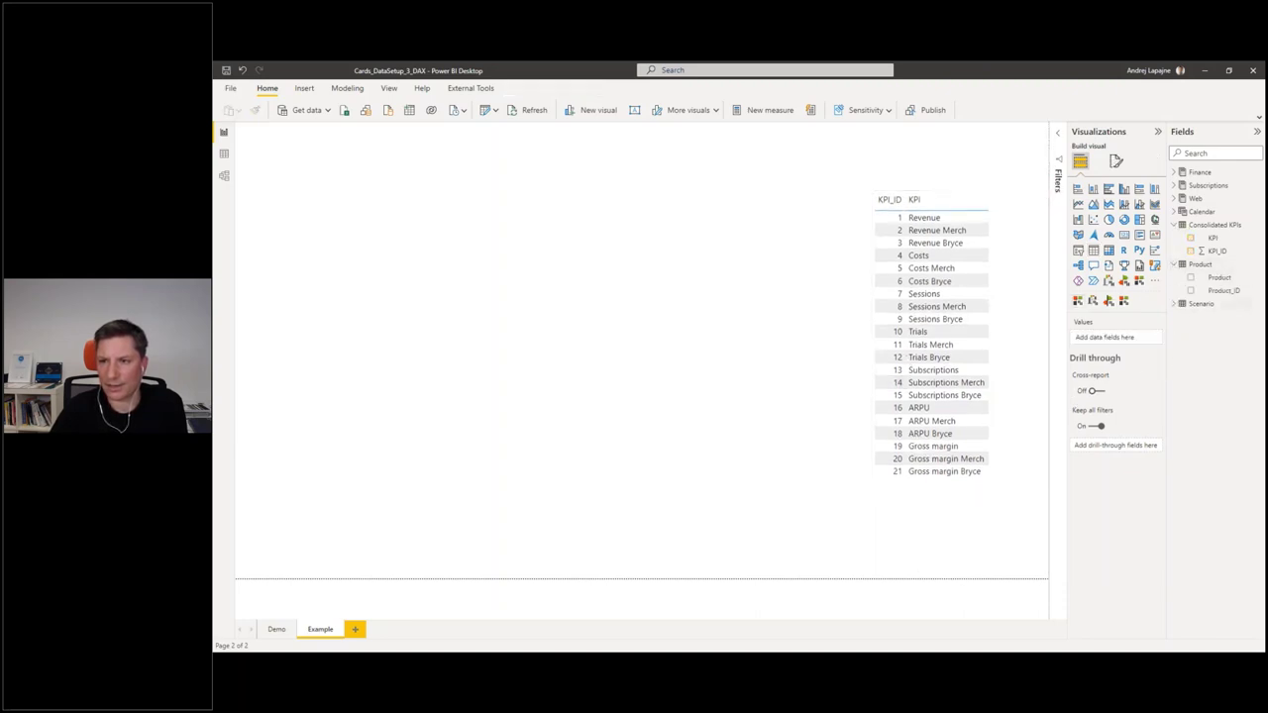
pyautogui.click(1191, 290)
pyautogui.click(1191, 278)
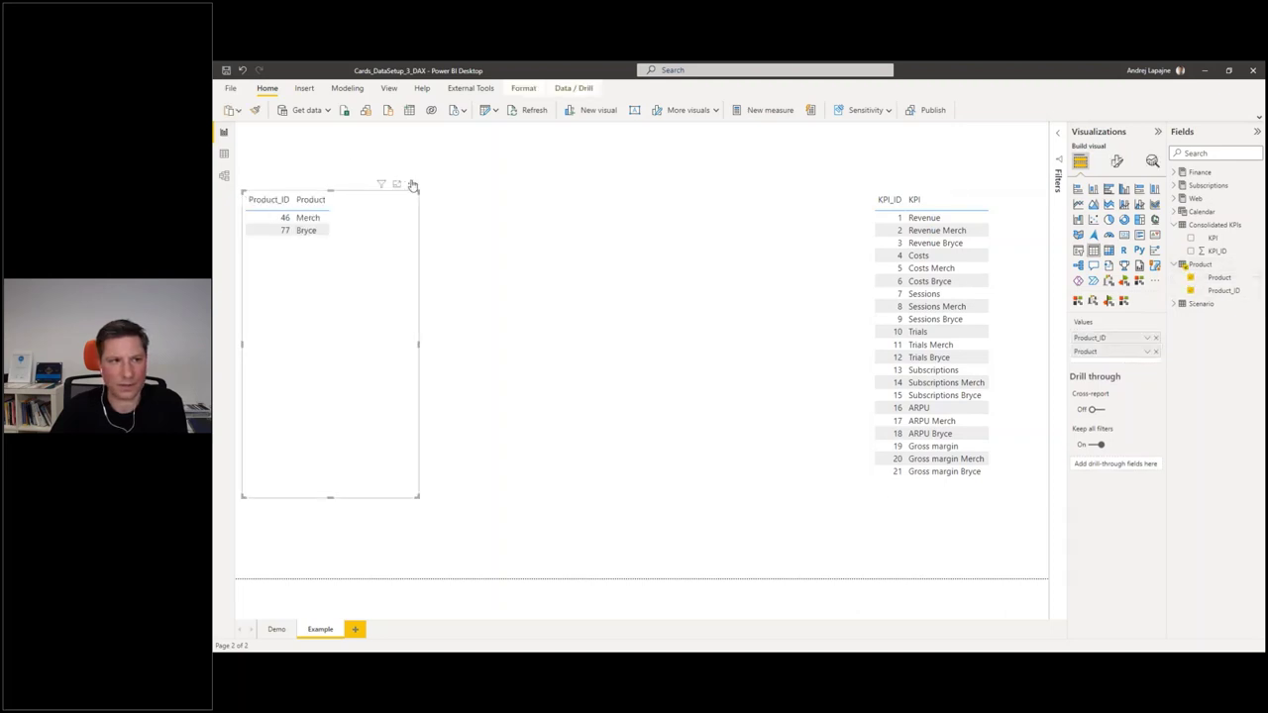
pyautogui.moveTo(417, 190); pyautogui.dragTo(985, 498)
pyautogui.click(678, 335)
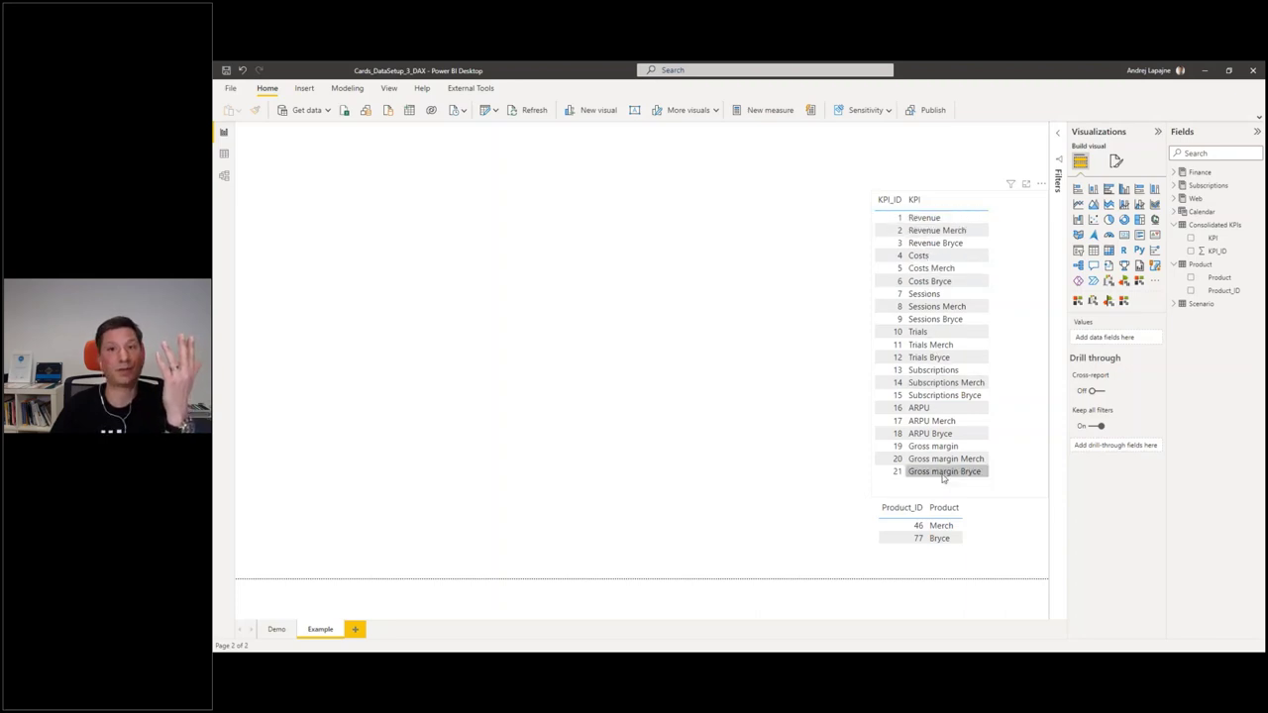
# - Add a new measure named AC to the Consolidated KPIs table
pyautogui.click(1201, 227)
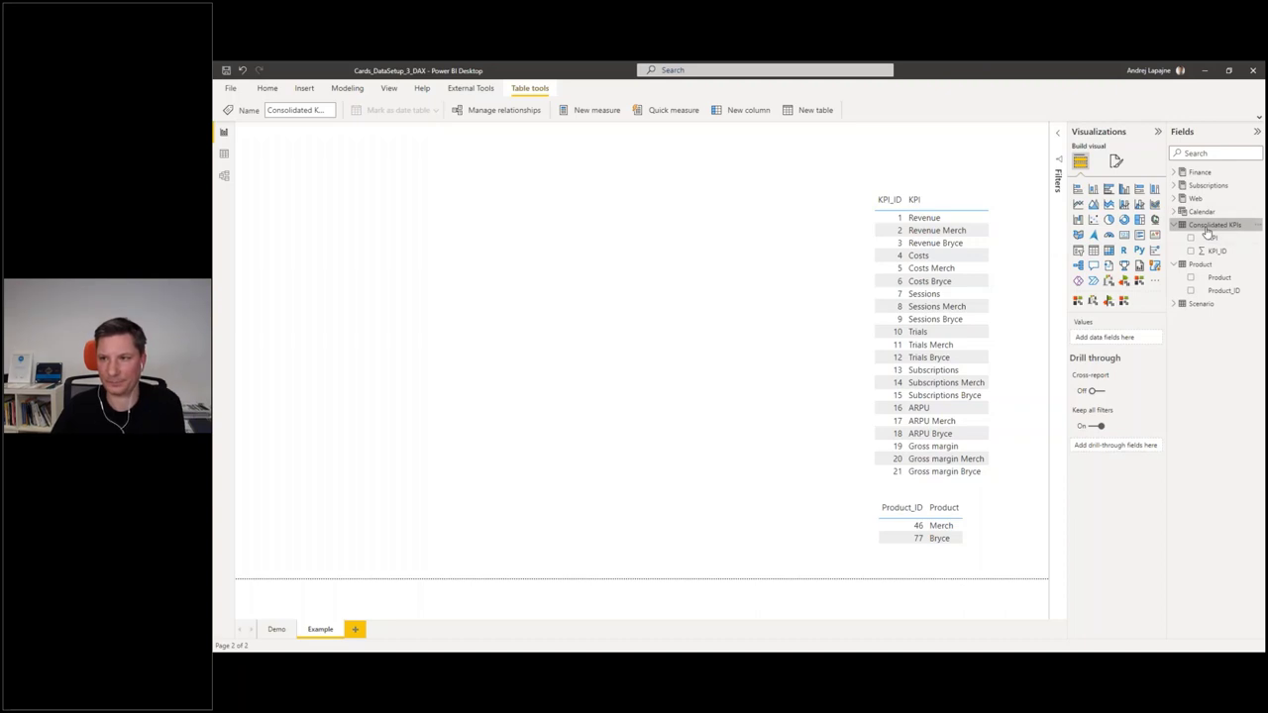
pyautogui.rightClick(1206, 229)
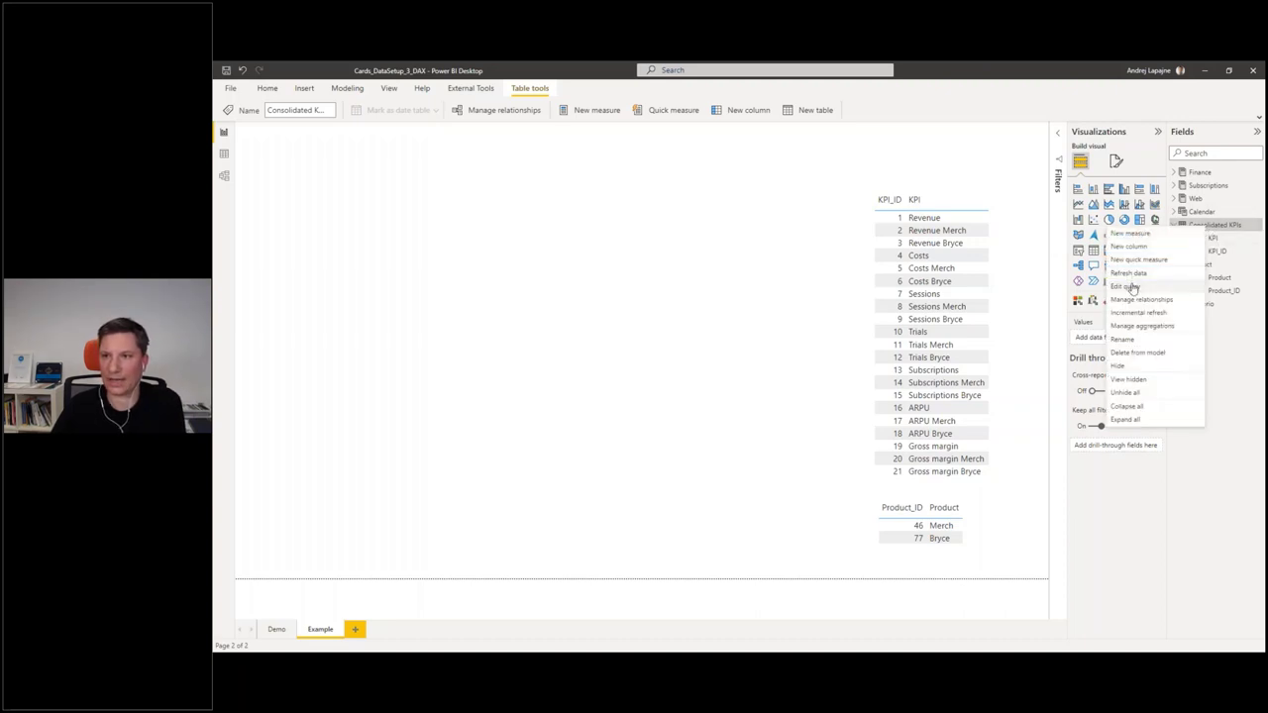
pyautogui.click(1124, 235)
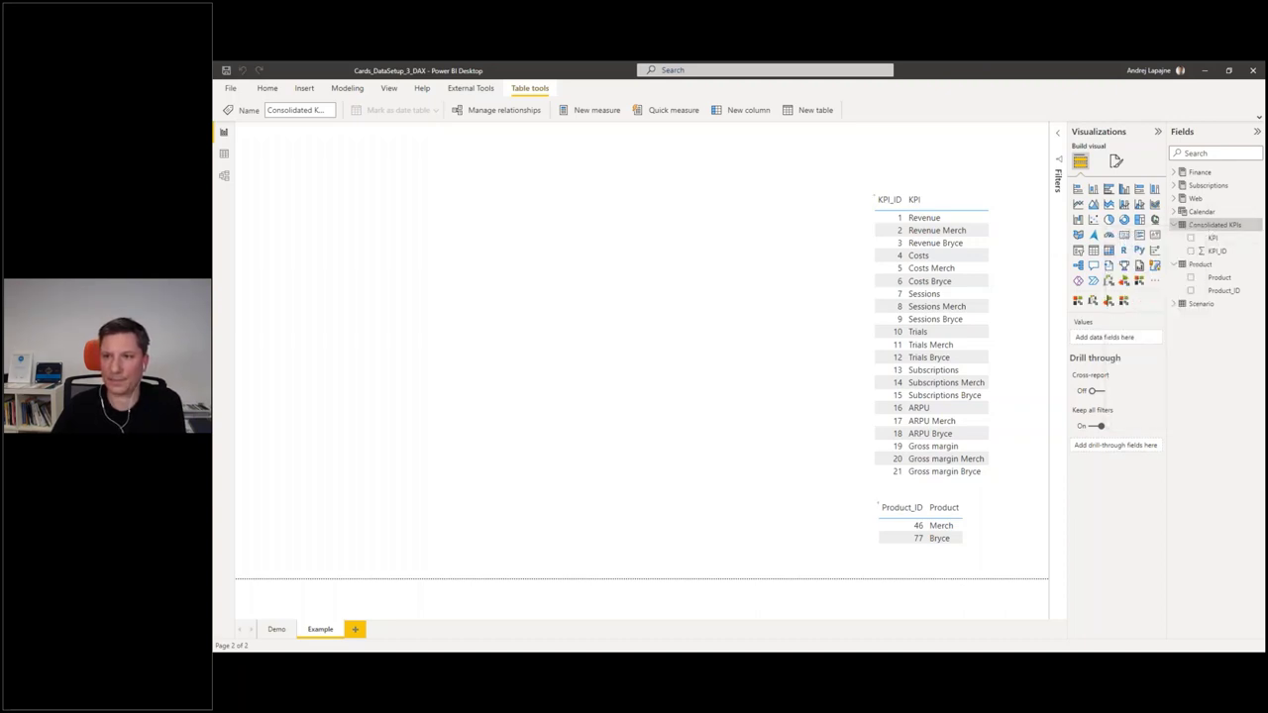
pyautogui.write('ac')
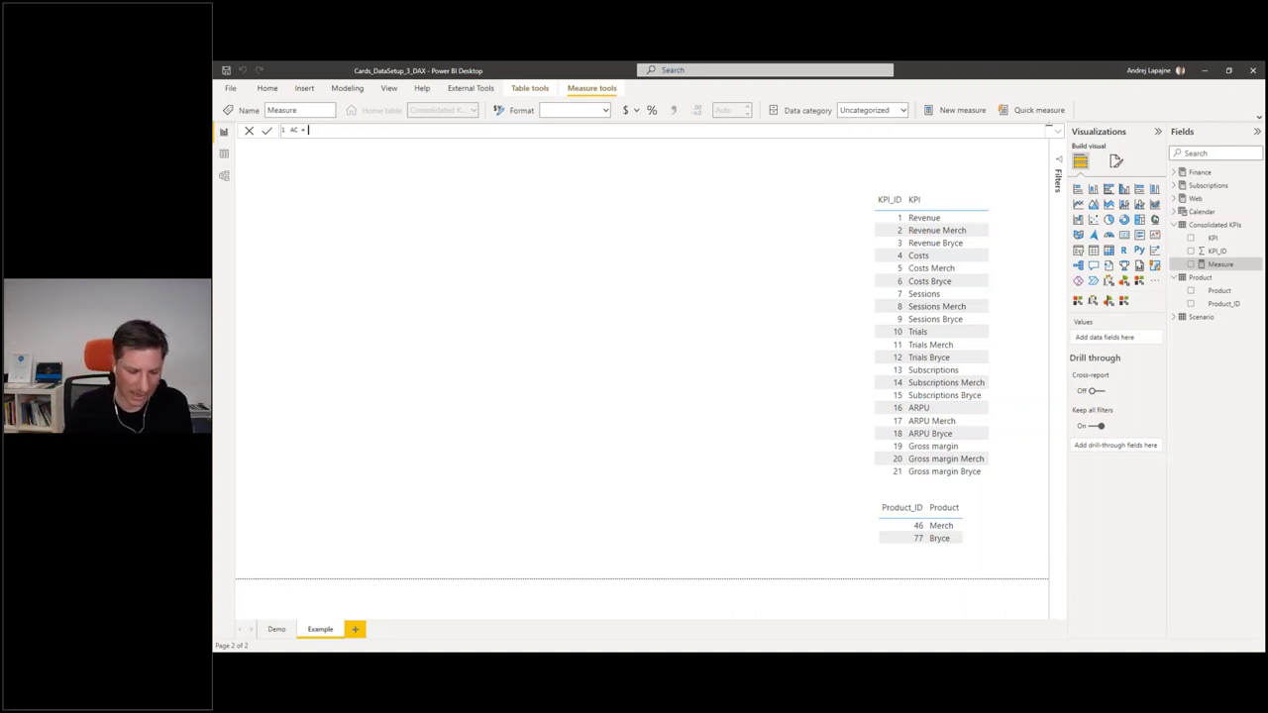
# - Begin the AC measure's formula with SWITCH(MIN('Consolidated KPIs'[KPI_ID]), so it evaluates the KPI's ID
pyautogui.write('Sw')
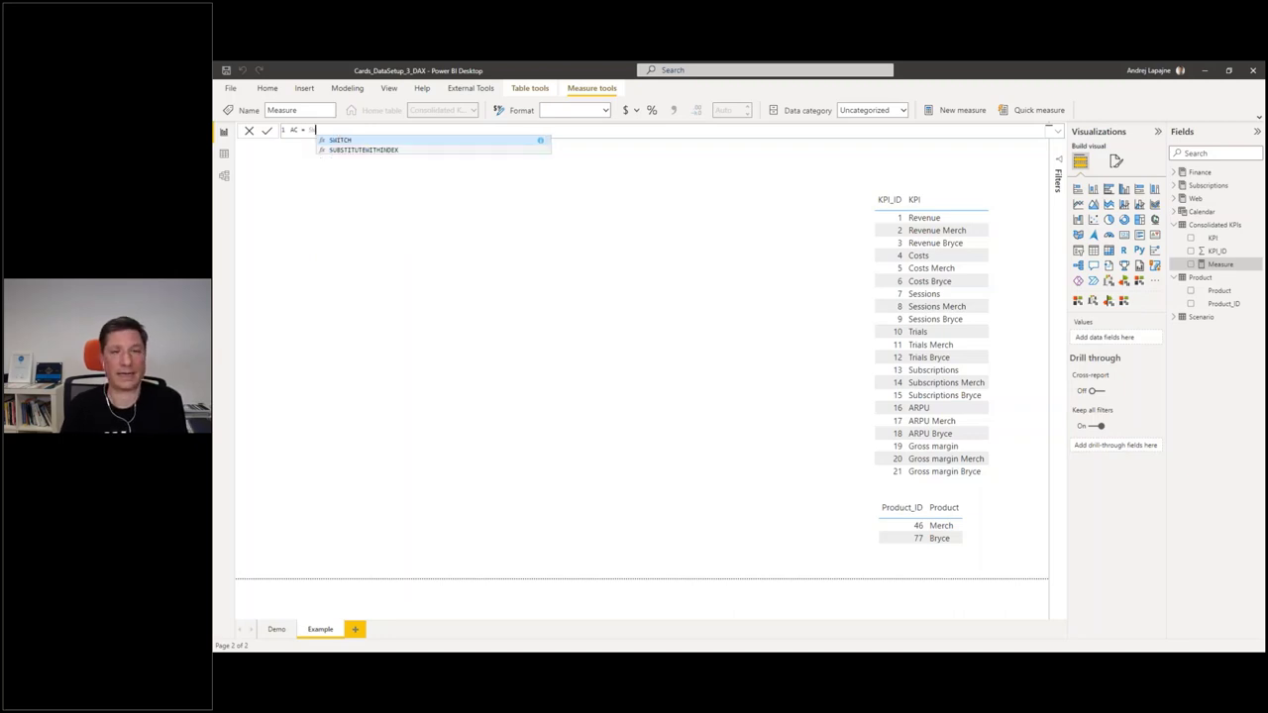
pyautogui.press('Tab')
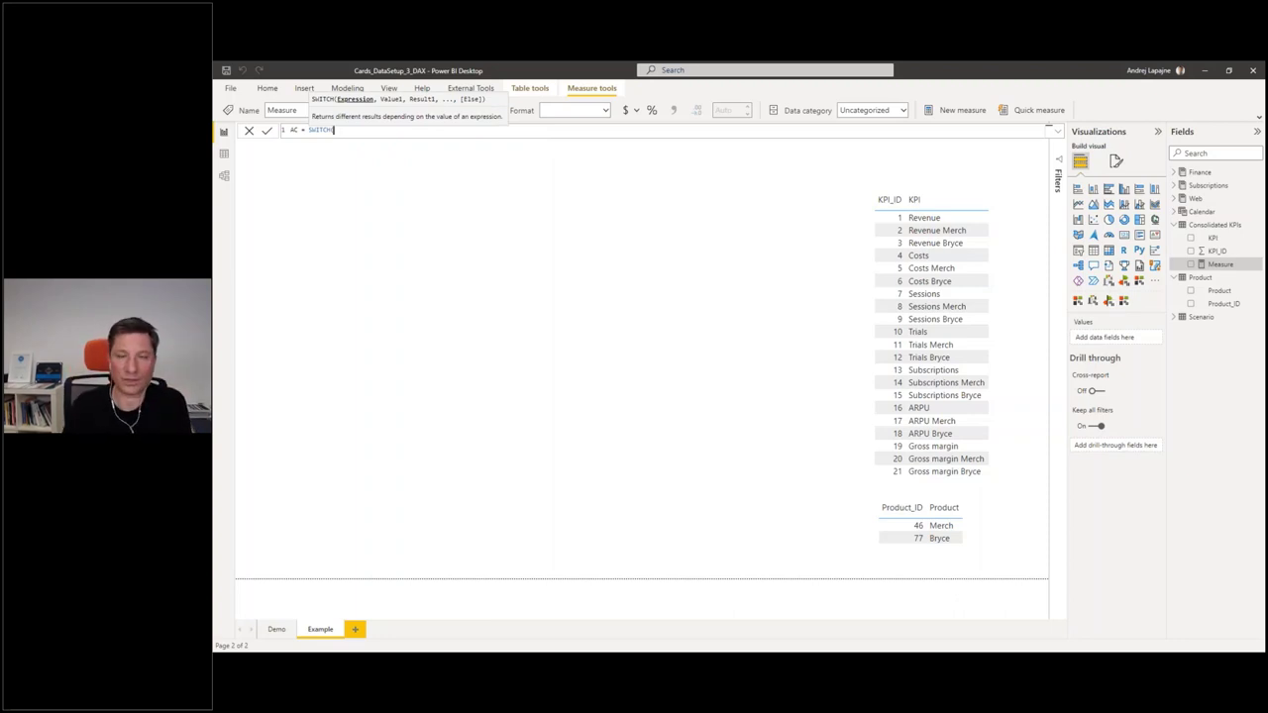
pyautogui.write('MIN(')
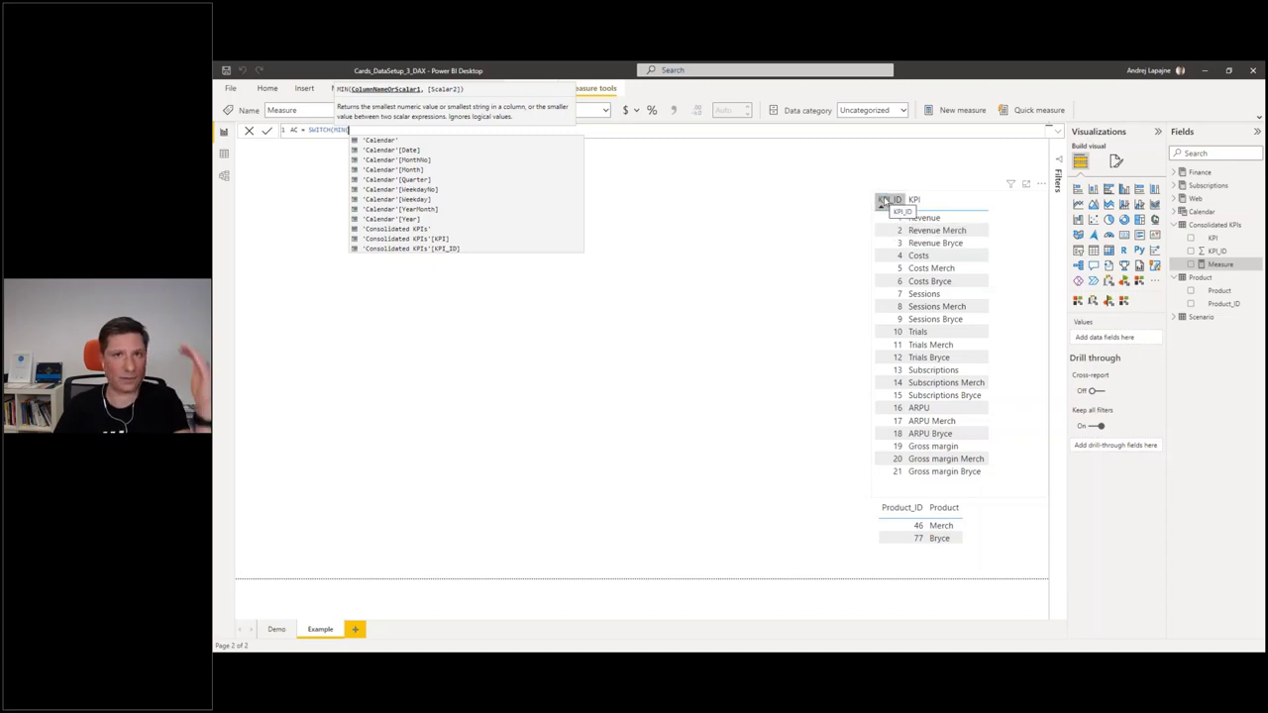
pyautogui.write('KPI')
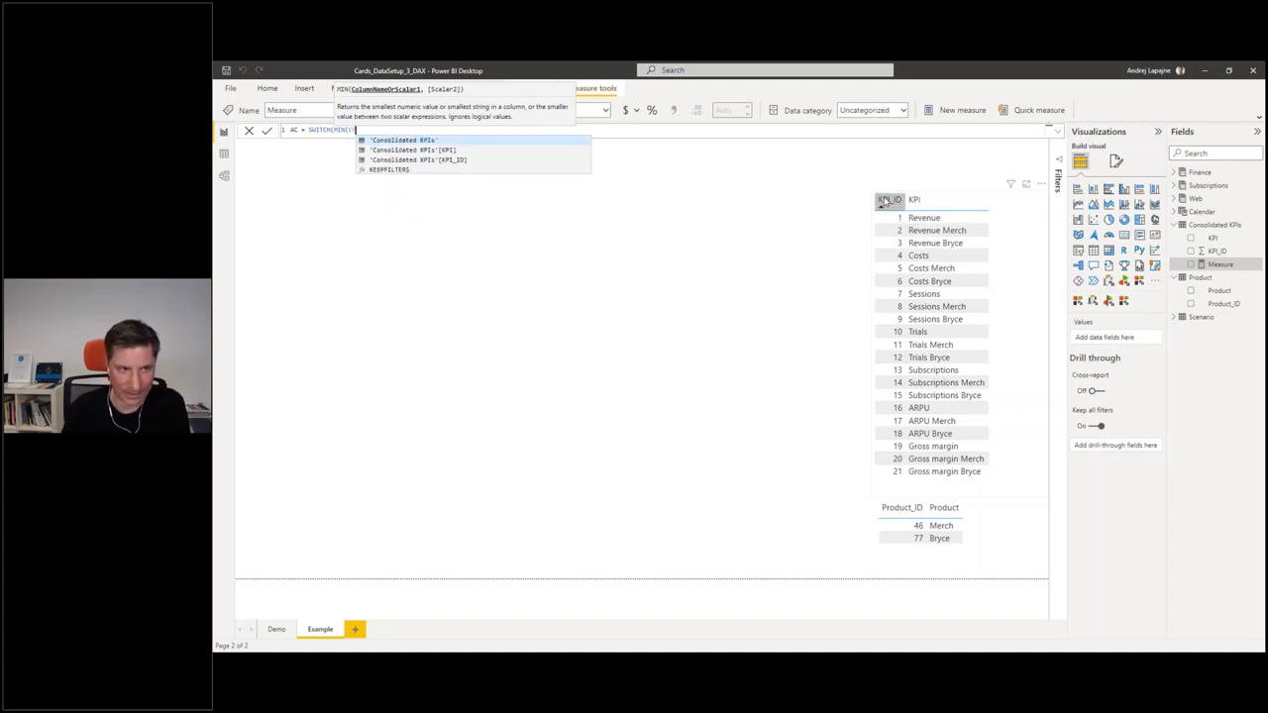
pyautogui.press('Down')
pyautogui.press('Down')
pyautogui.press('Tab')
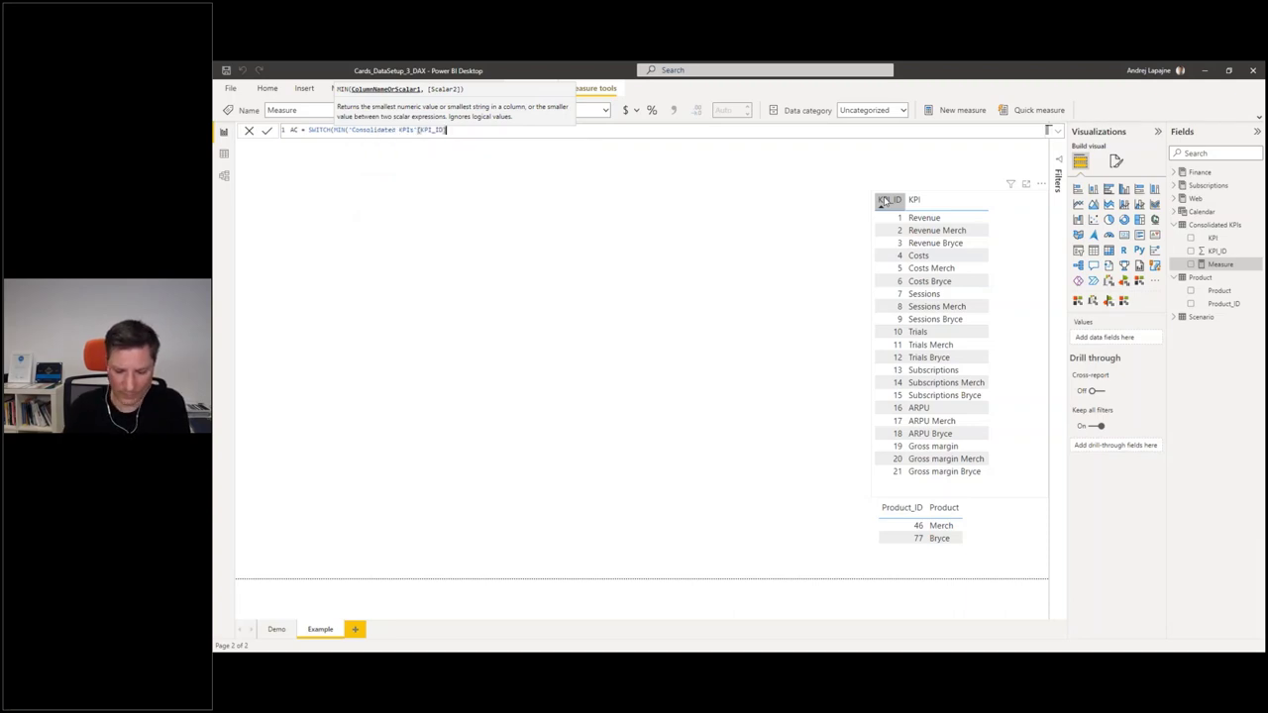
pyautogui.write('),')
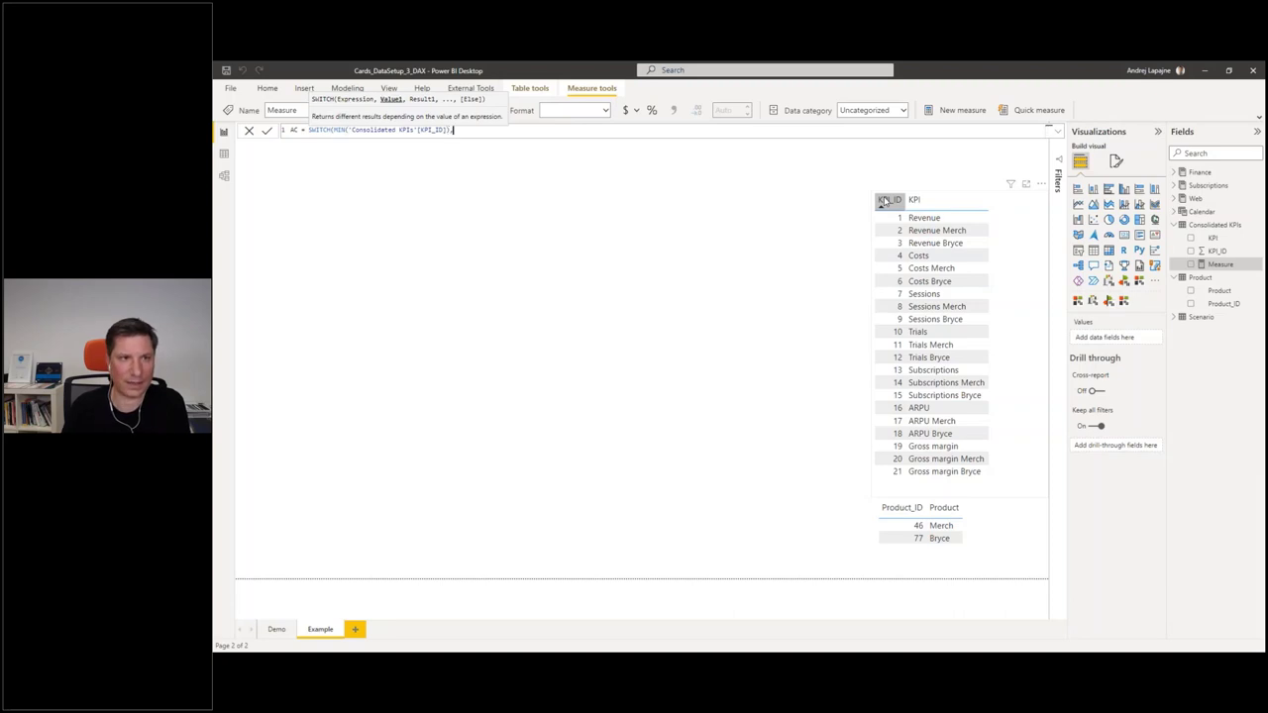
# - Add a SWITCH case on a new line that returns Finance[AC Revenue] for value 1, expanding the Finance table for reference
pyautogui.hotkey('shift', 'Return')
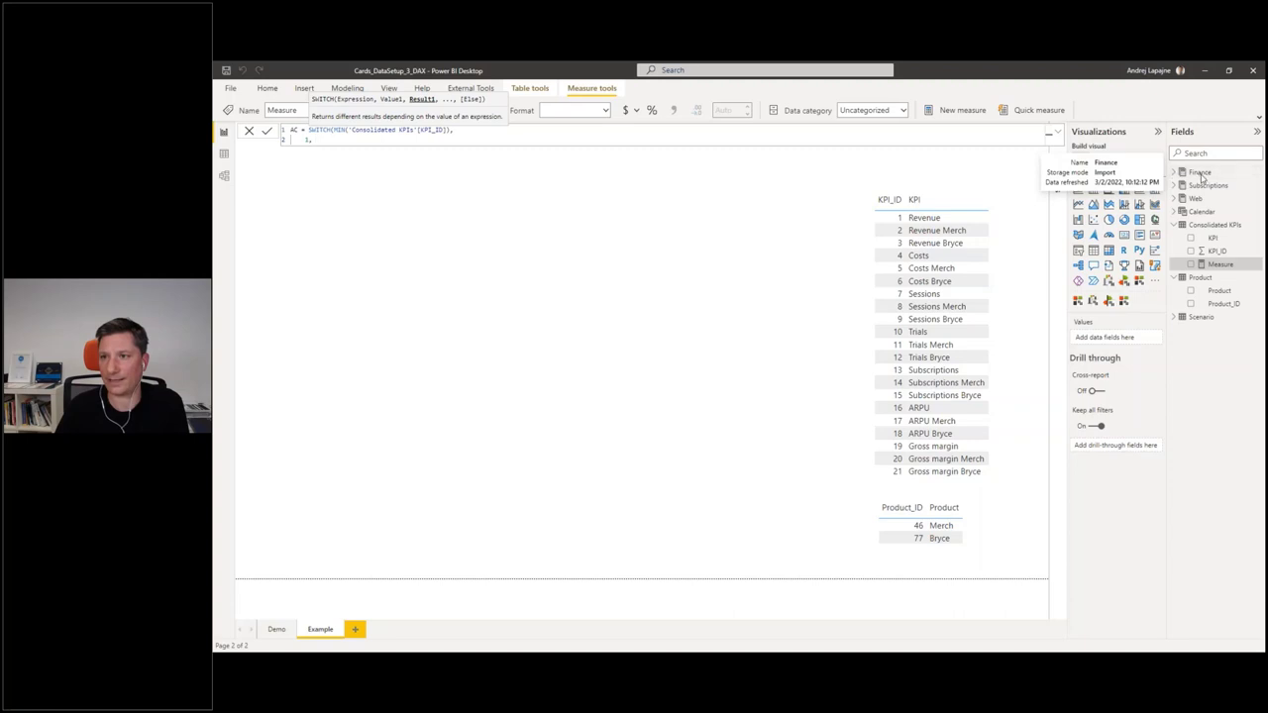
pyautogui.click(1174, 175)
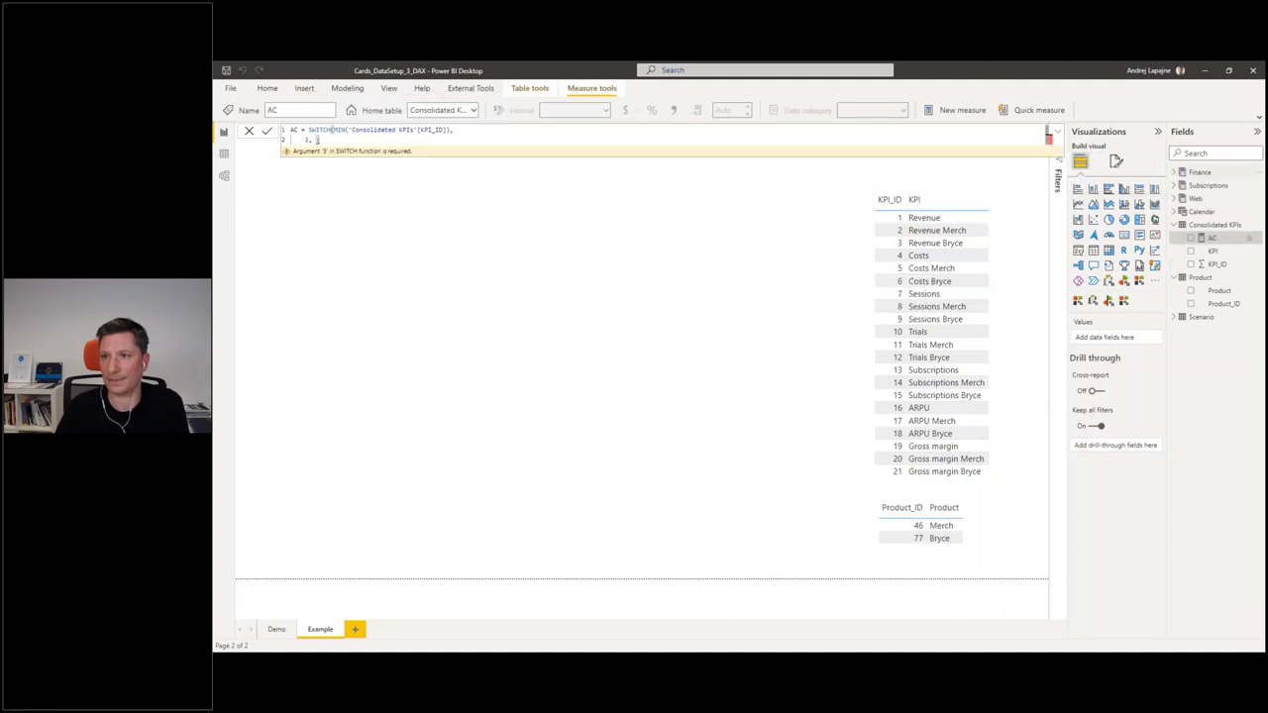
pyautogui.click(1174, 173)
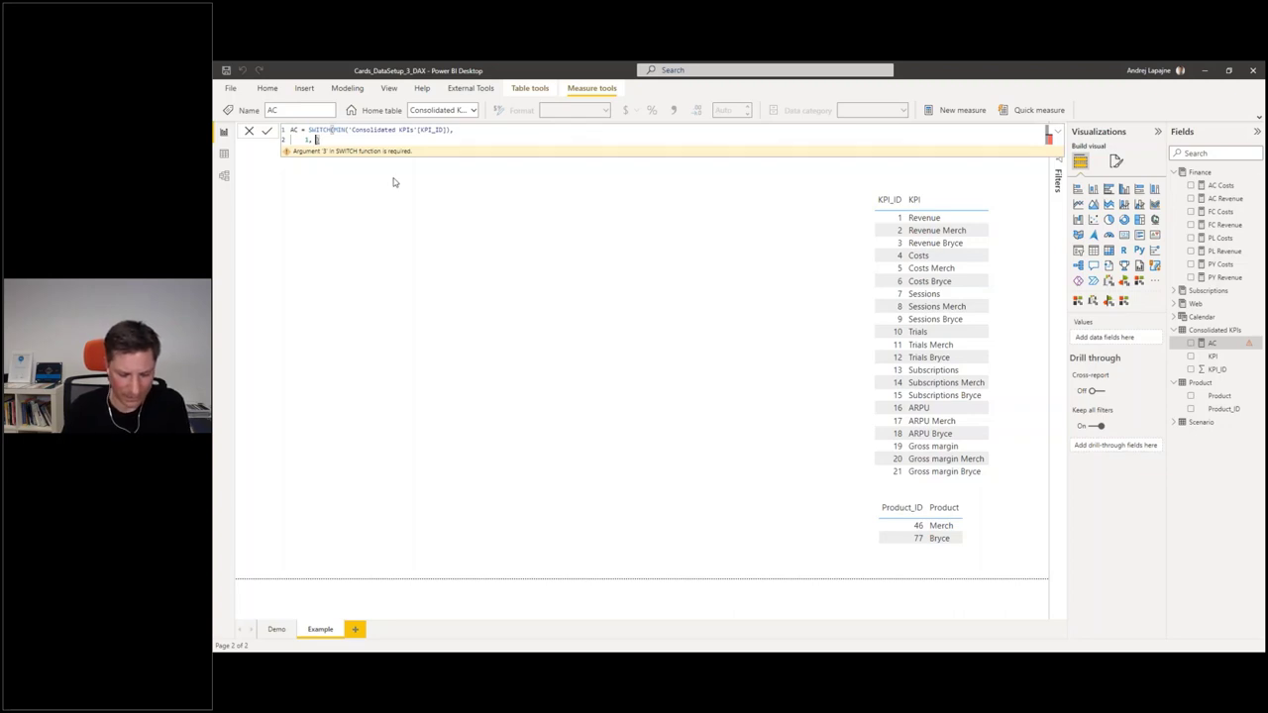
pyautogui.write('ac')
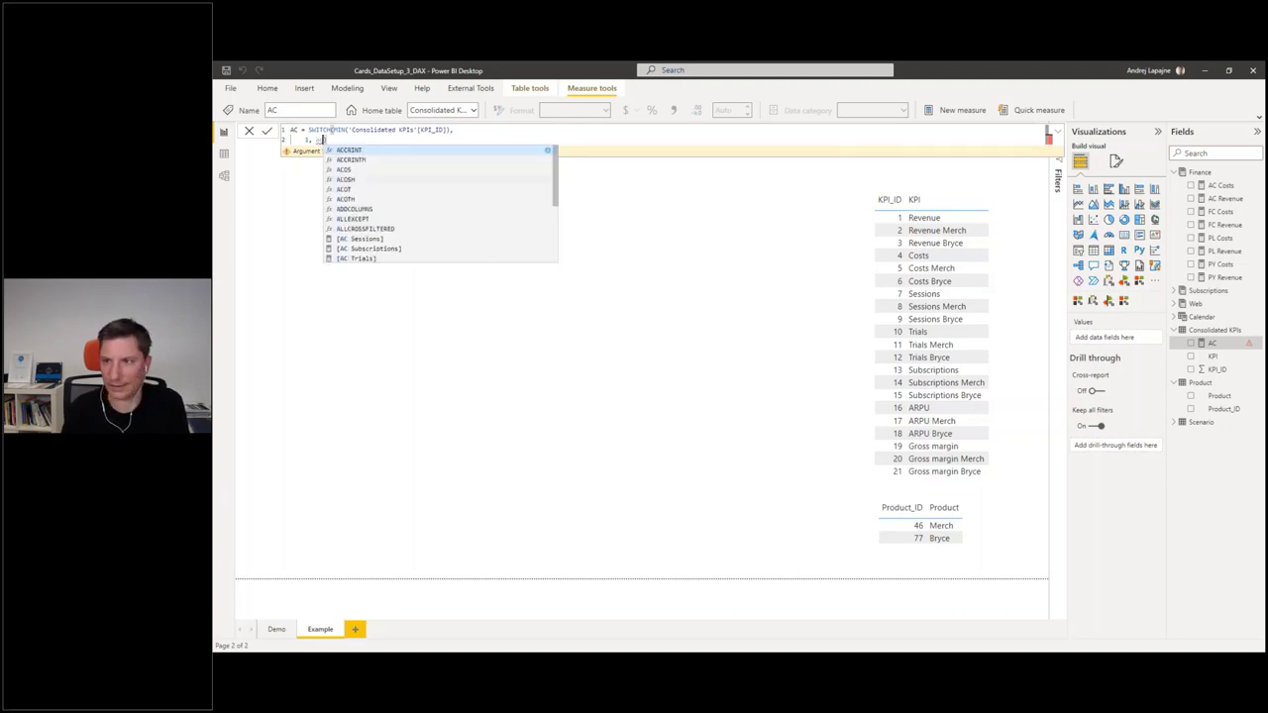
pyautogui.write(' re')
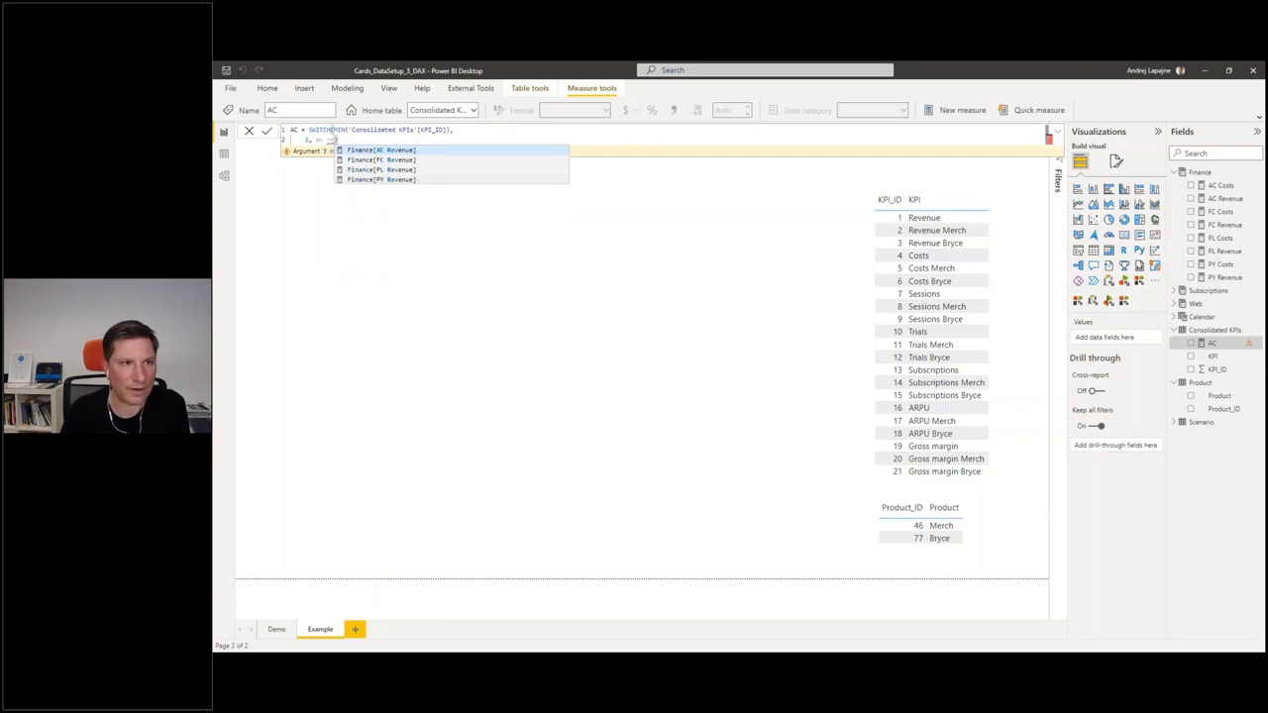
pyautogui.click(388, 152)
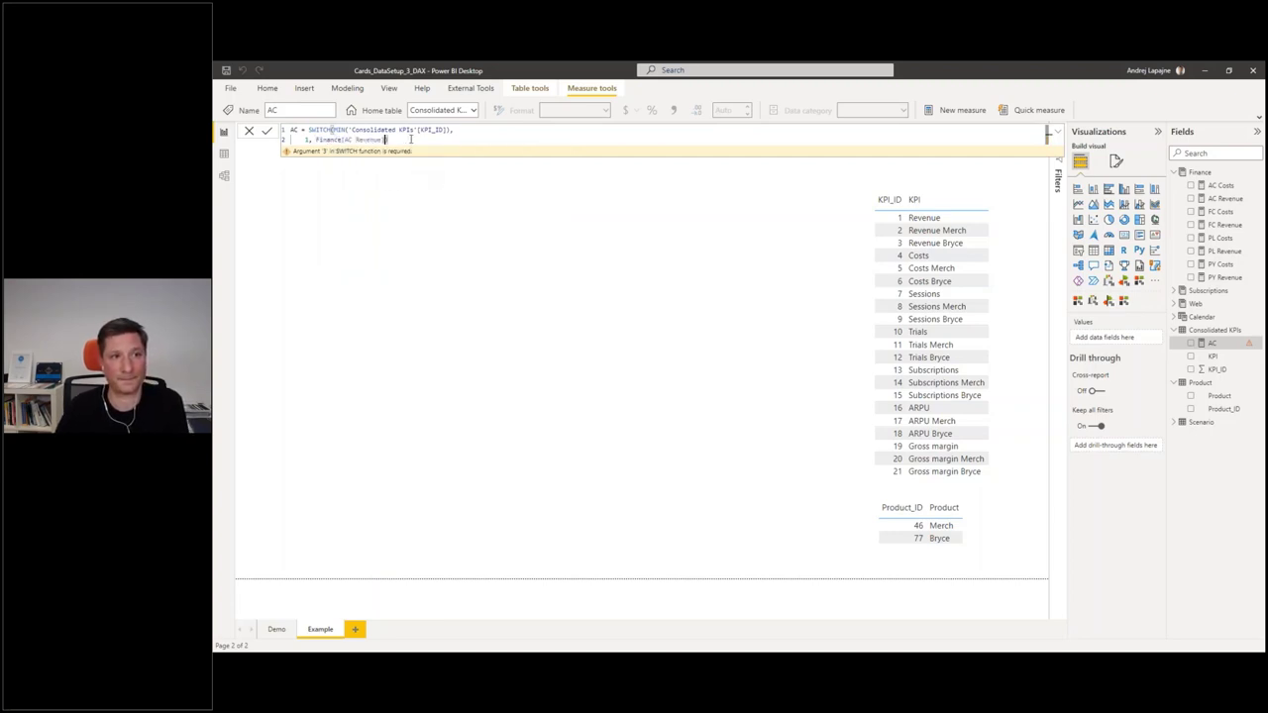
pyautogui.write(',')
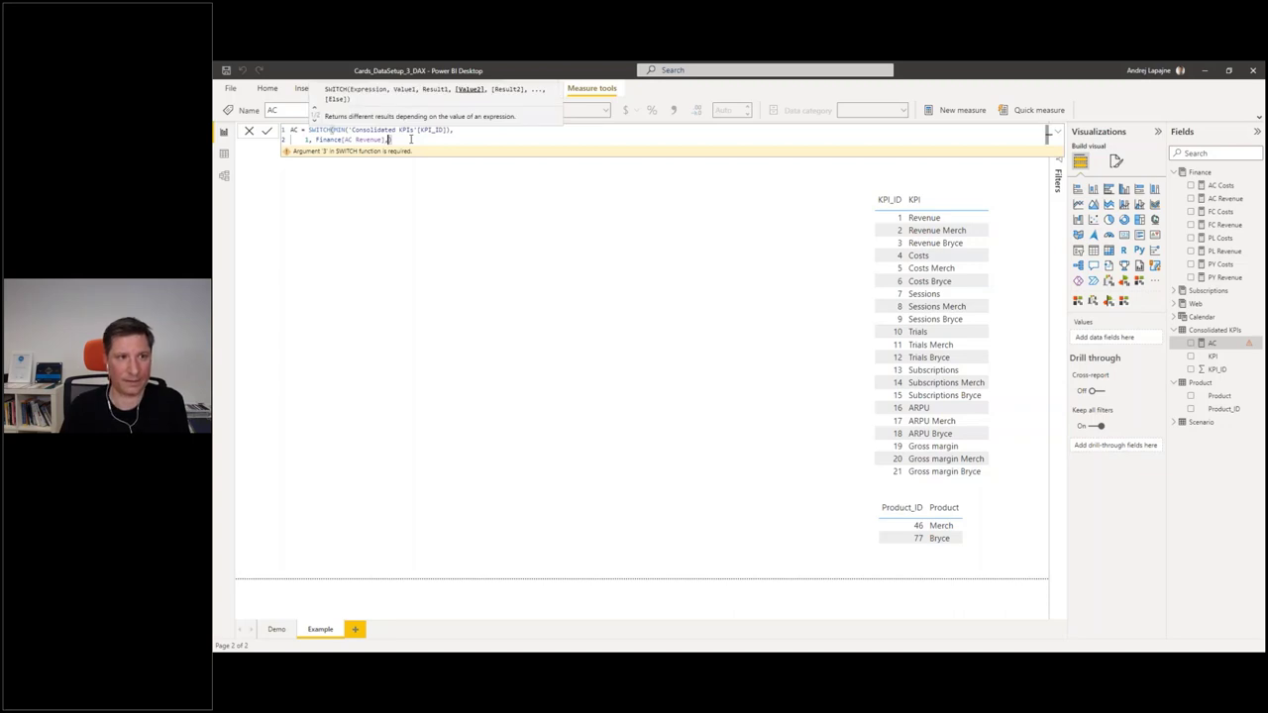
# - Add a SWITCH case for value 2 on a new line, starting its result with CALCULATE([AC Revenue]
pyautogui.hotkey('shift', 'Return')
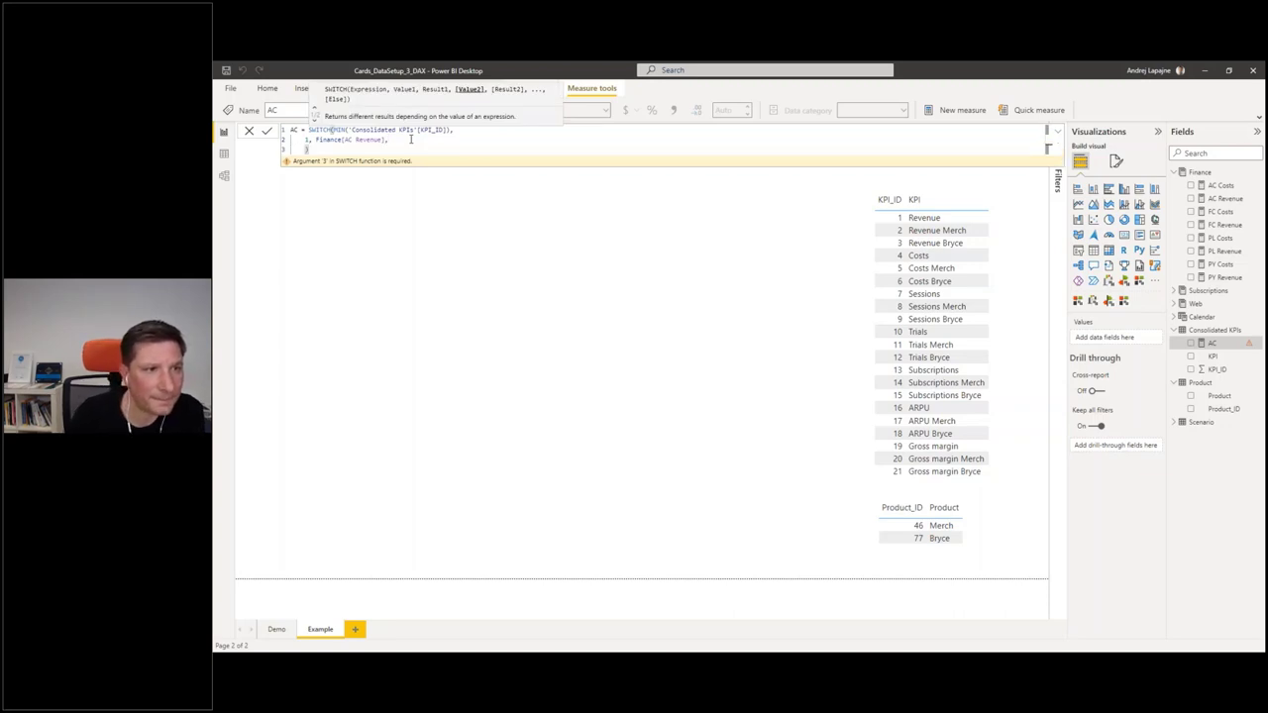
pyautogui.press('BackSpace')
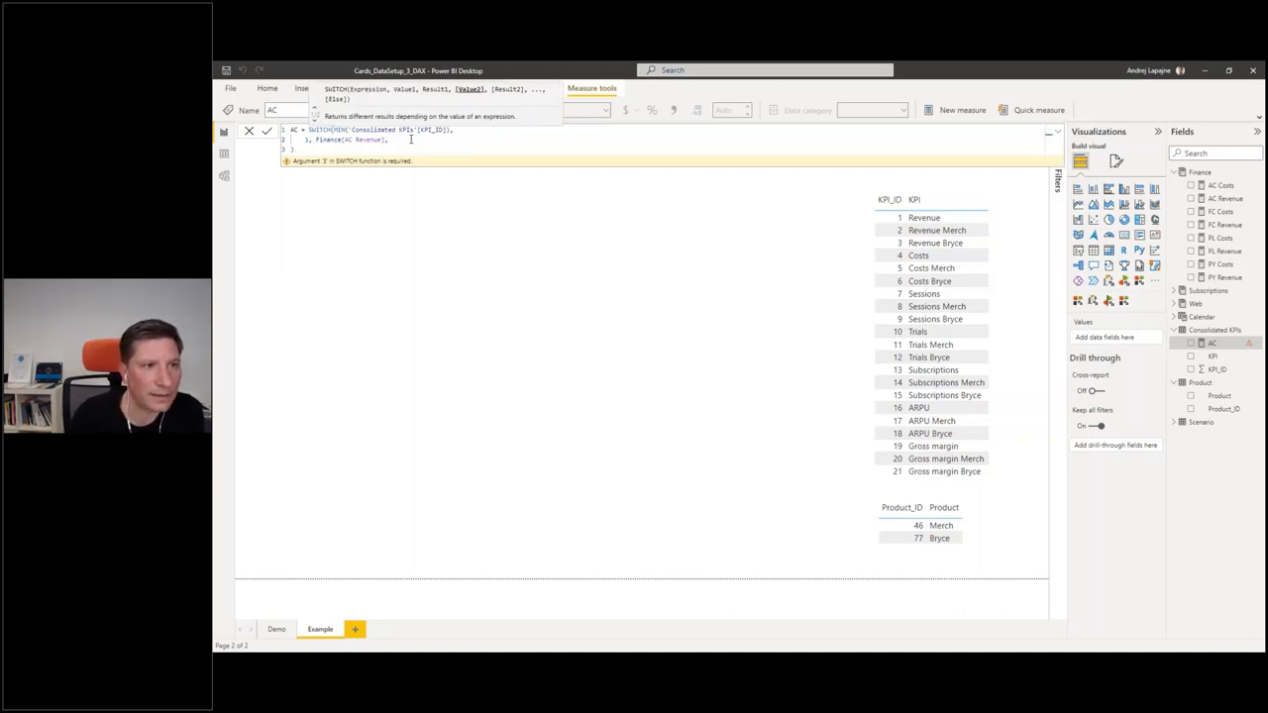
pyautogui.hotkey('shift', 'Return')
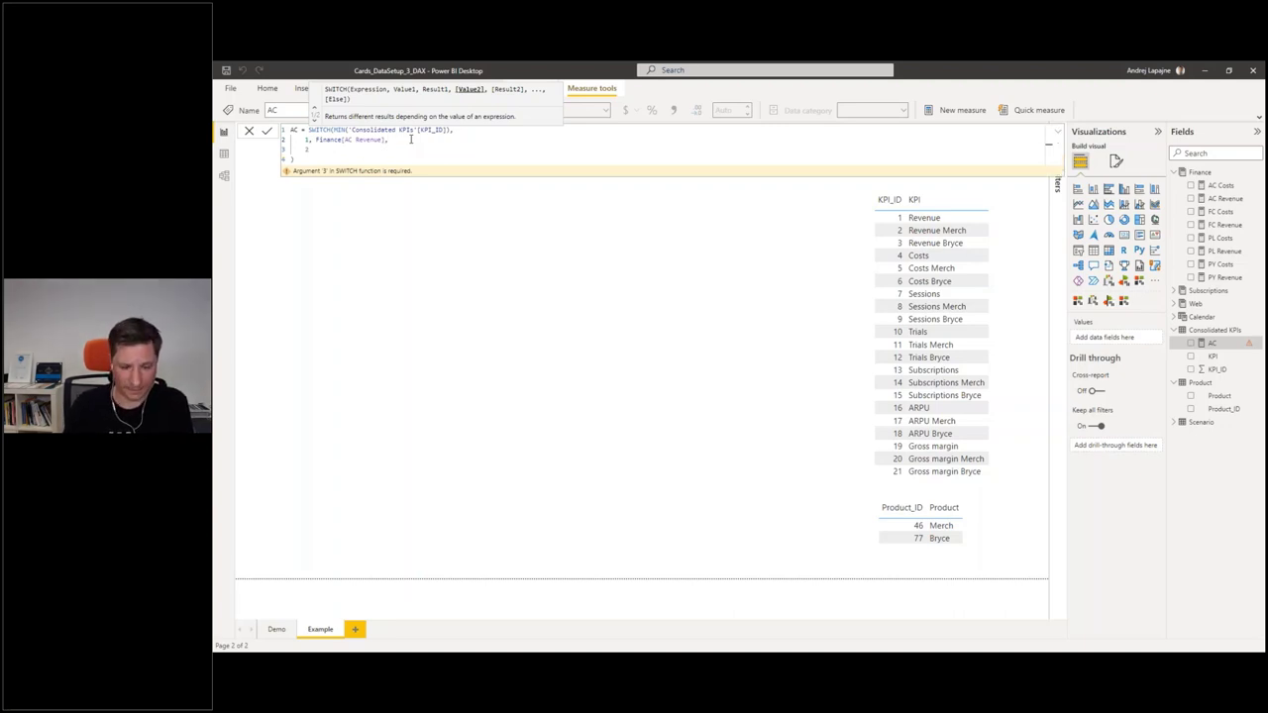
pyautogui.write('2, CAL')
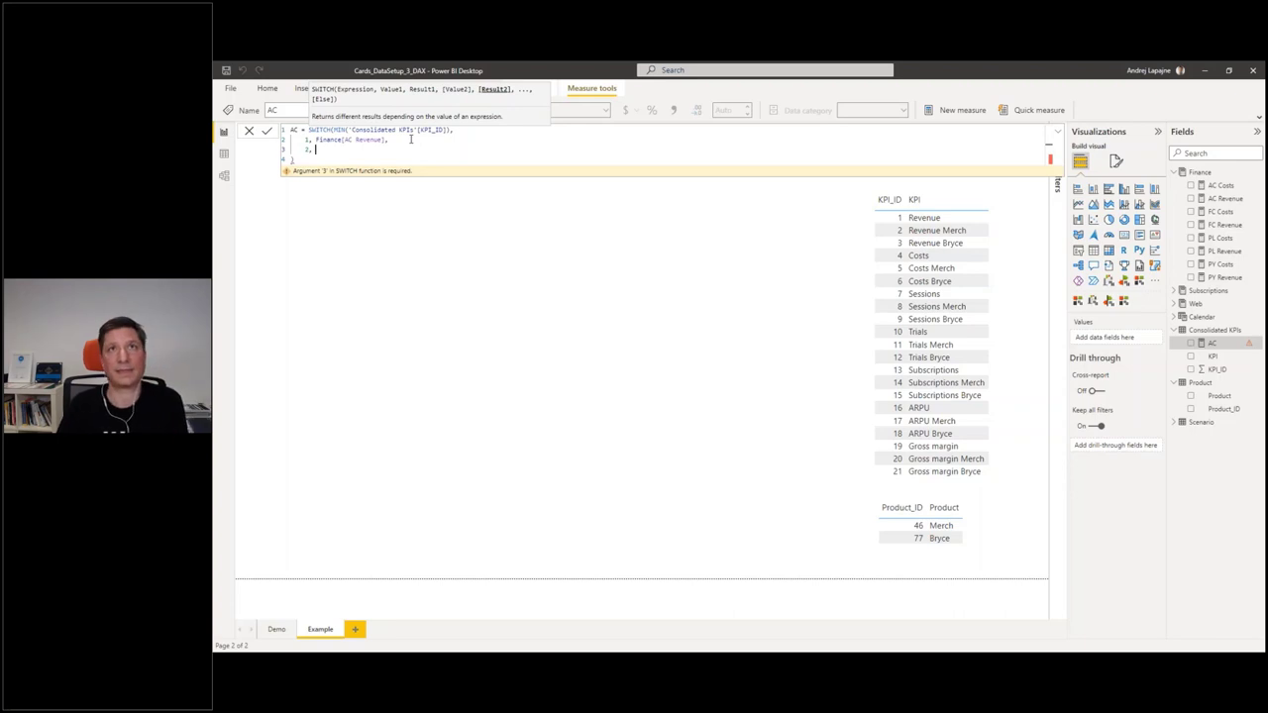
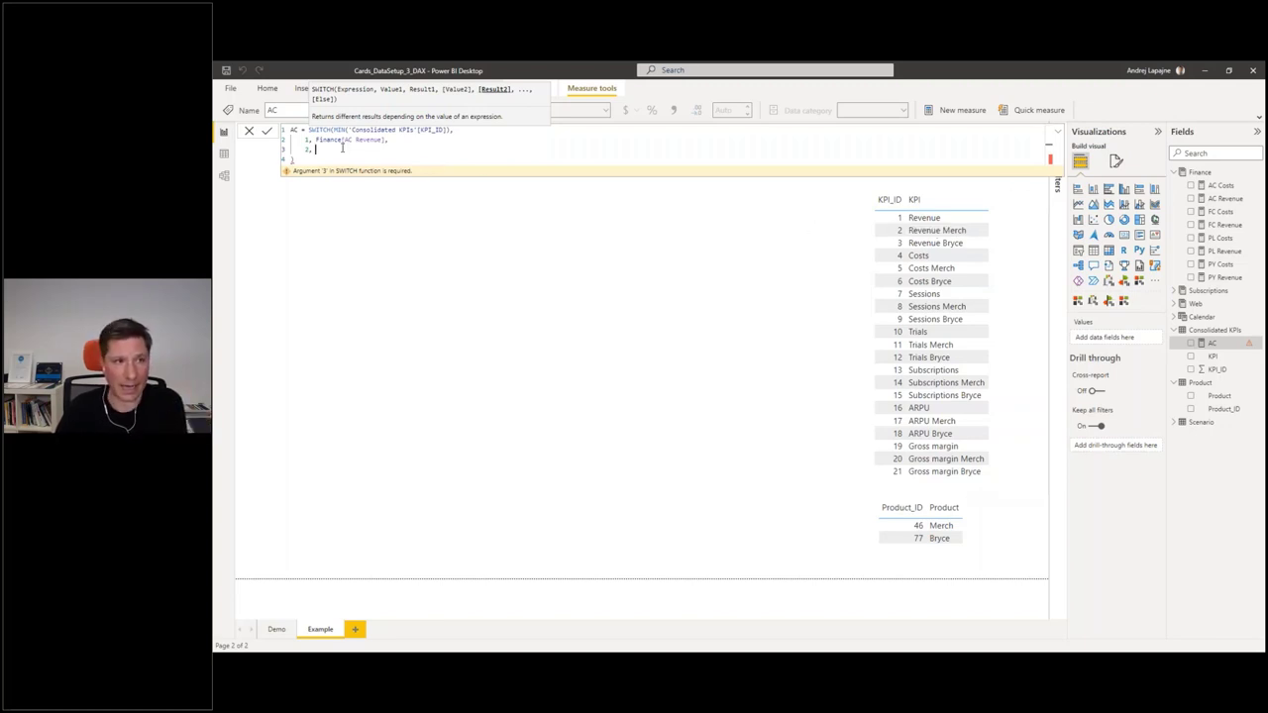
pyautogui.write('Ca')
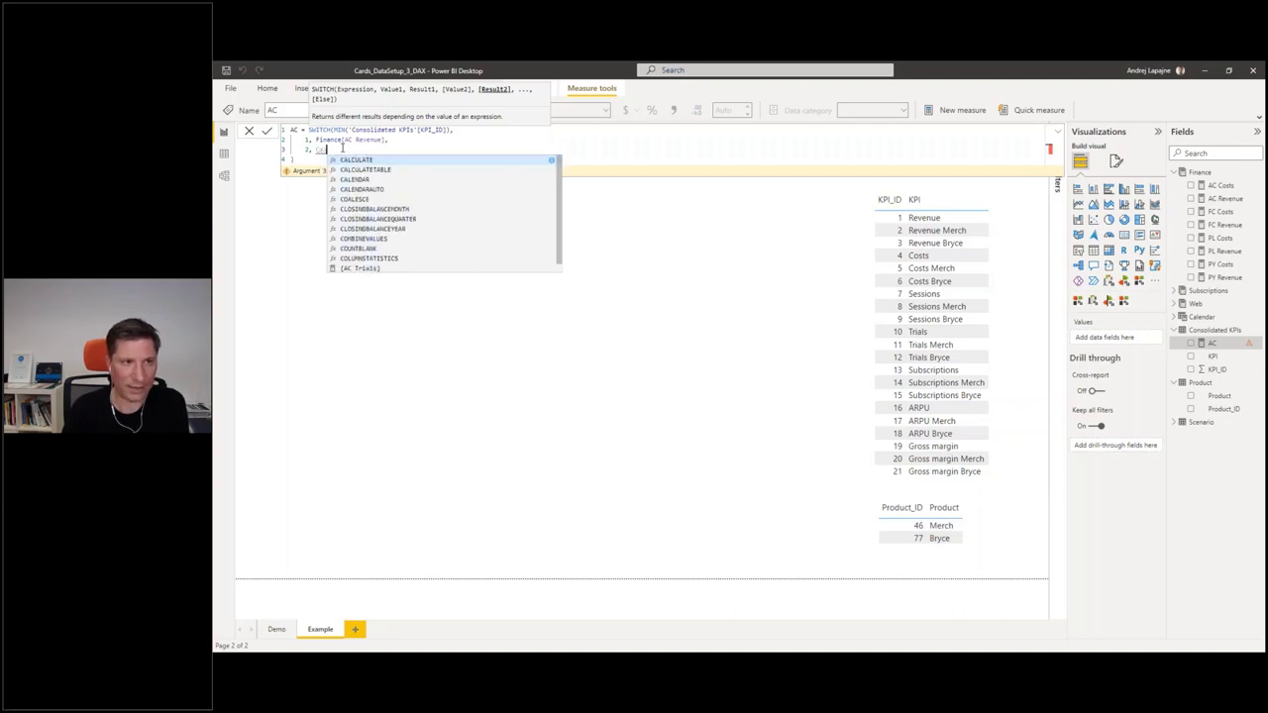
pyautogui.press('Tab')
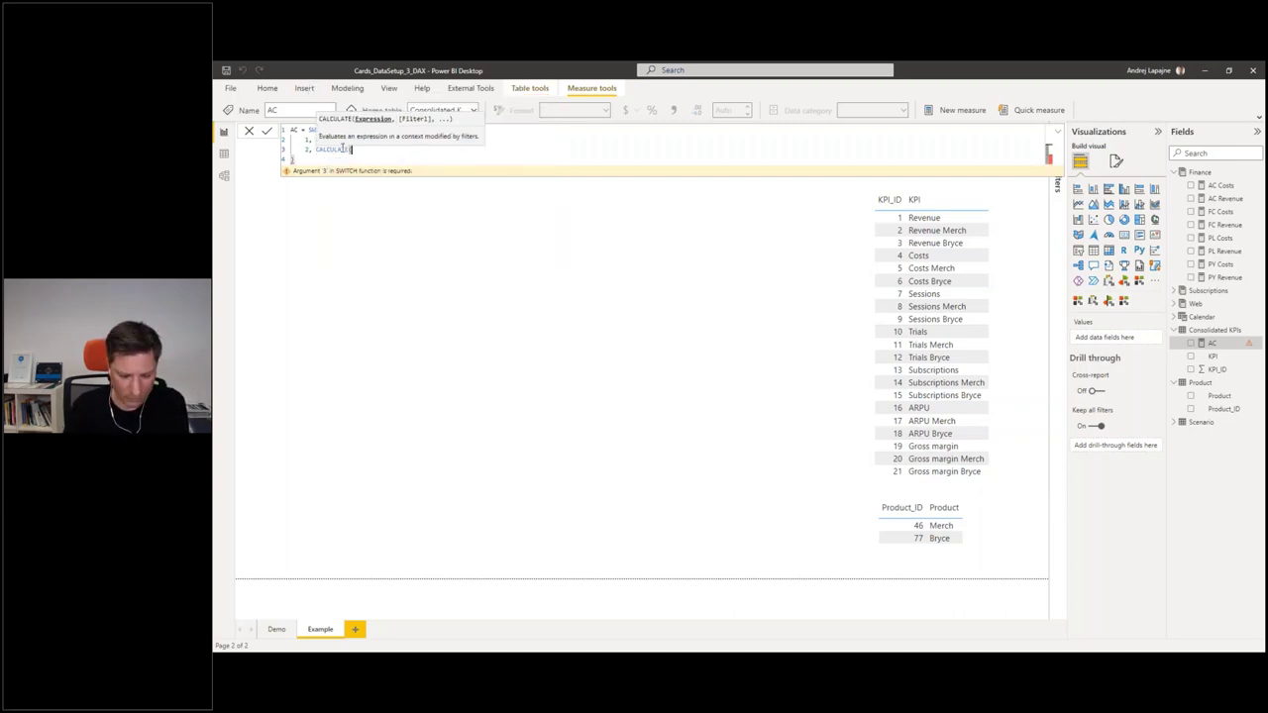
pyautogui.write('mAC')
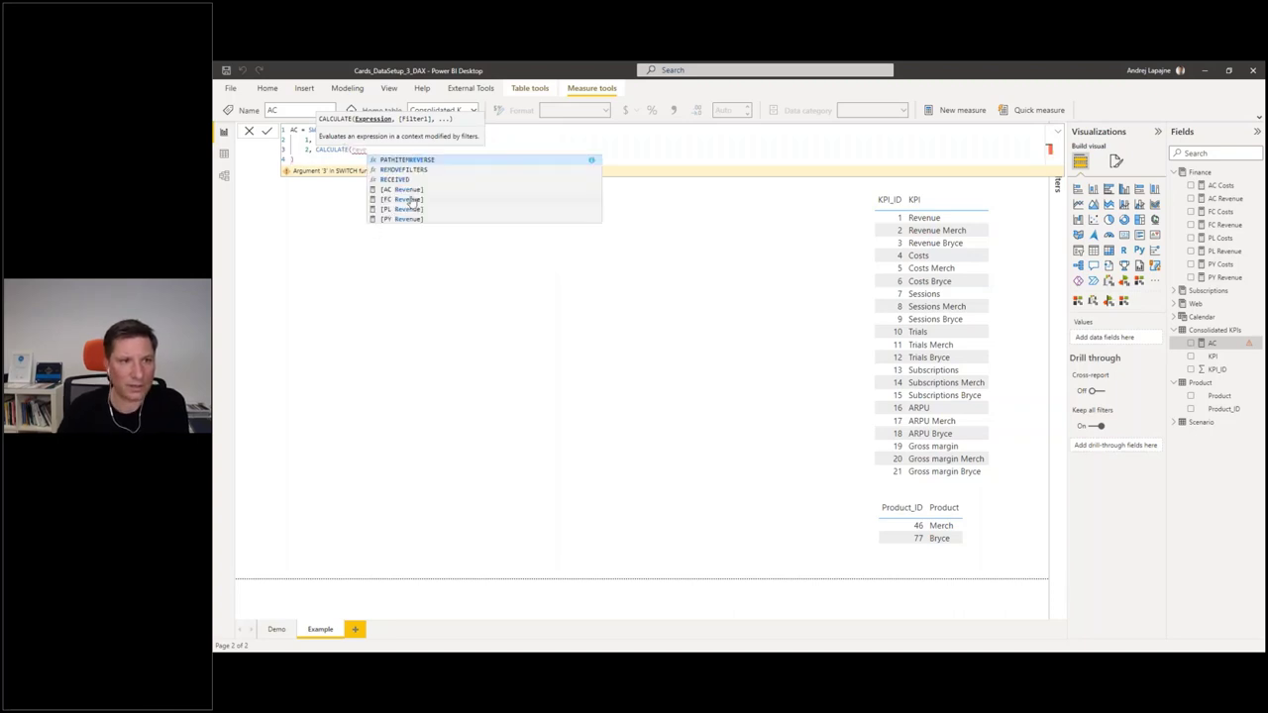
pyautogui.press('Tab')
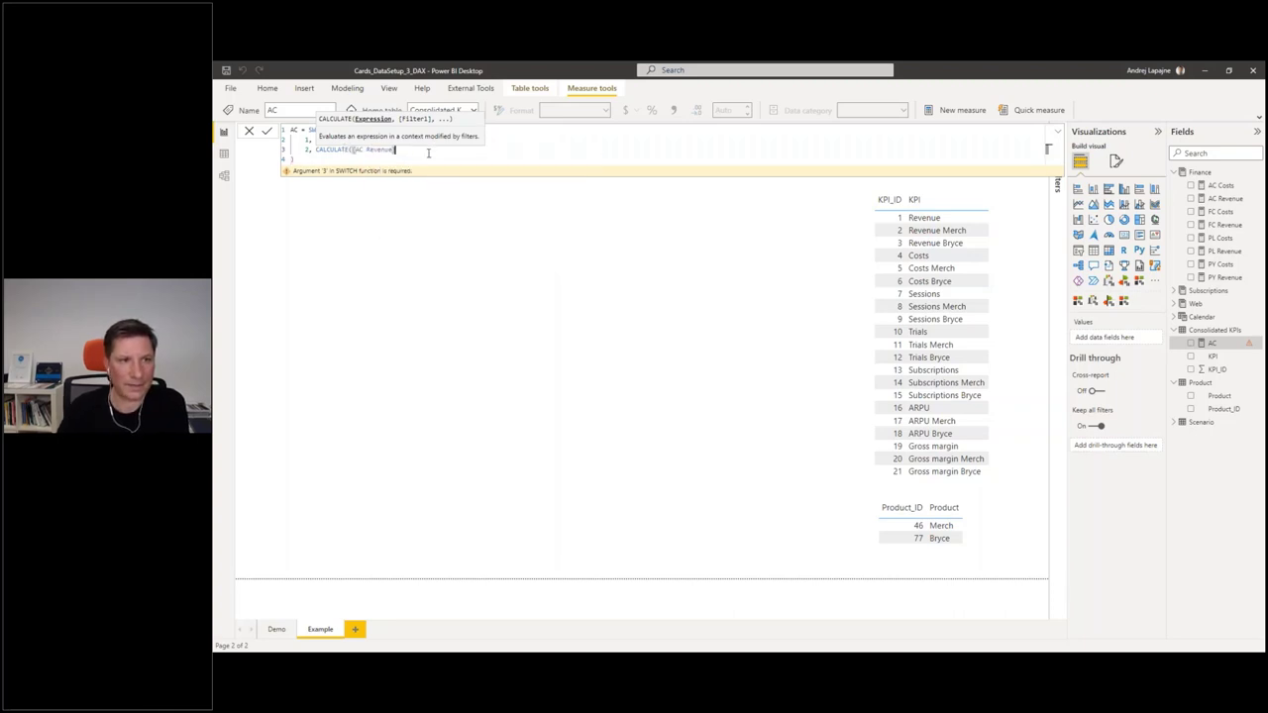
# - Complete the value 2 case with the filter 'Product'[Product]="Merch", closing CALCULATE and ending the line with a comma
pyautogui.write(', ')
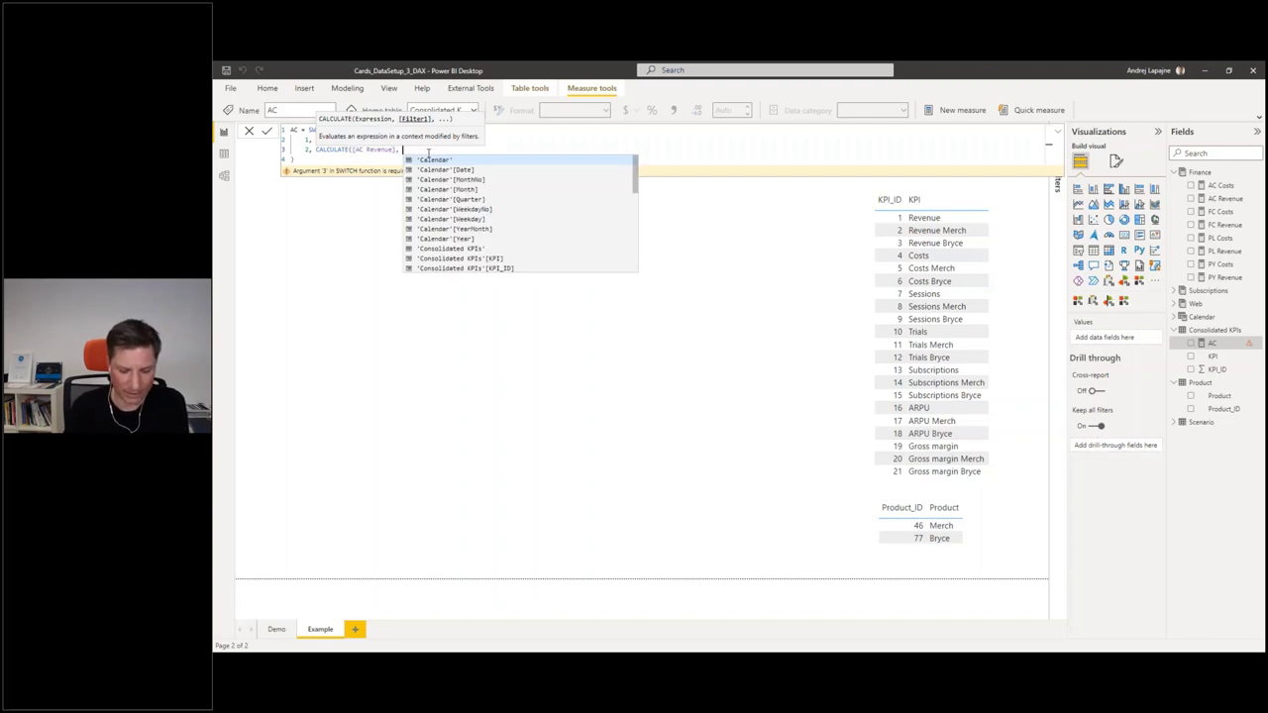
pyautogui.write('pr')
pyautogui.press('Down')
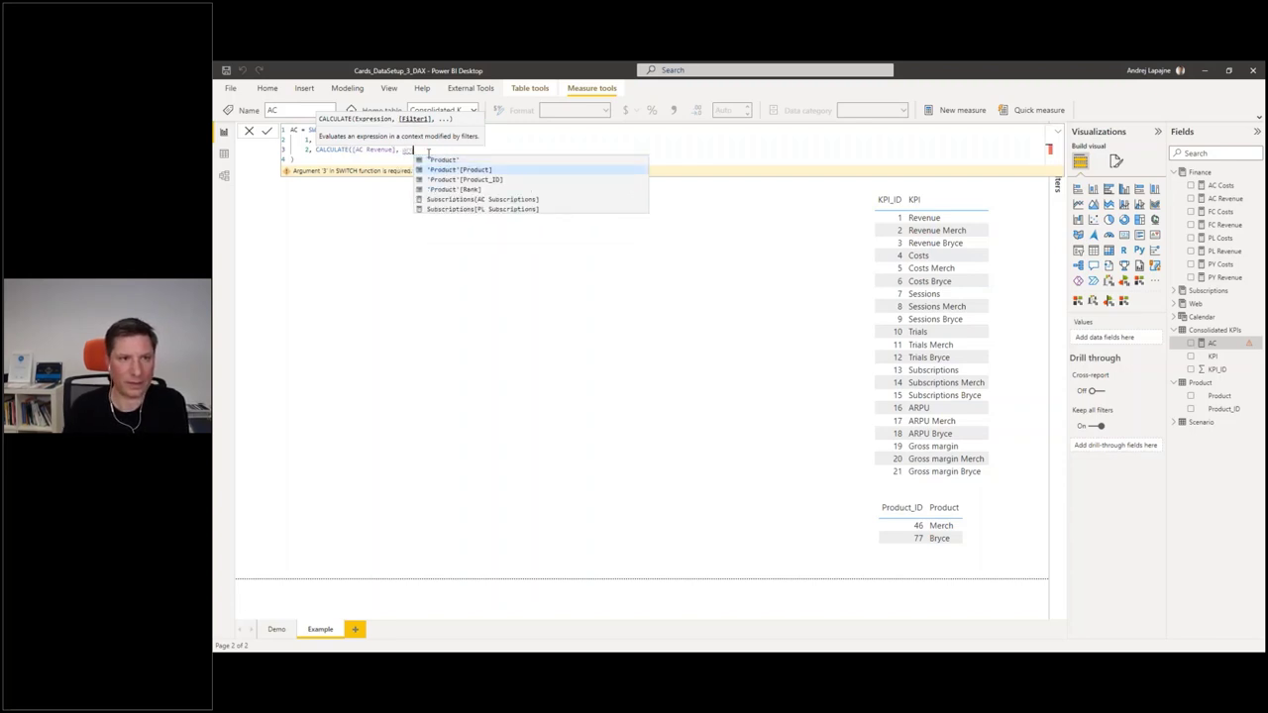
pyautogui.press('Tab')
pyautogui.write('=')
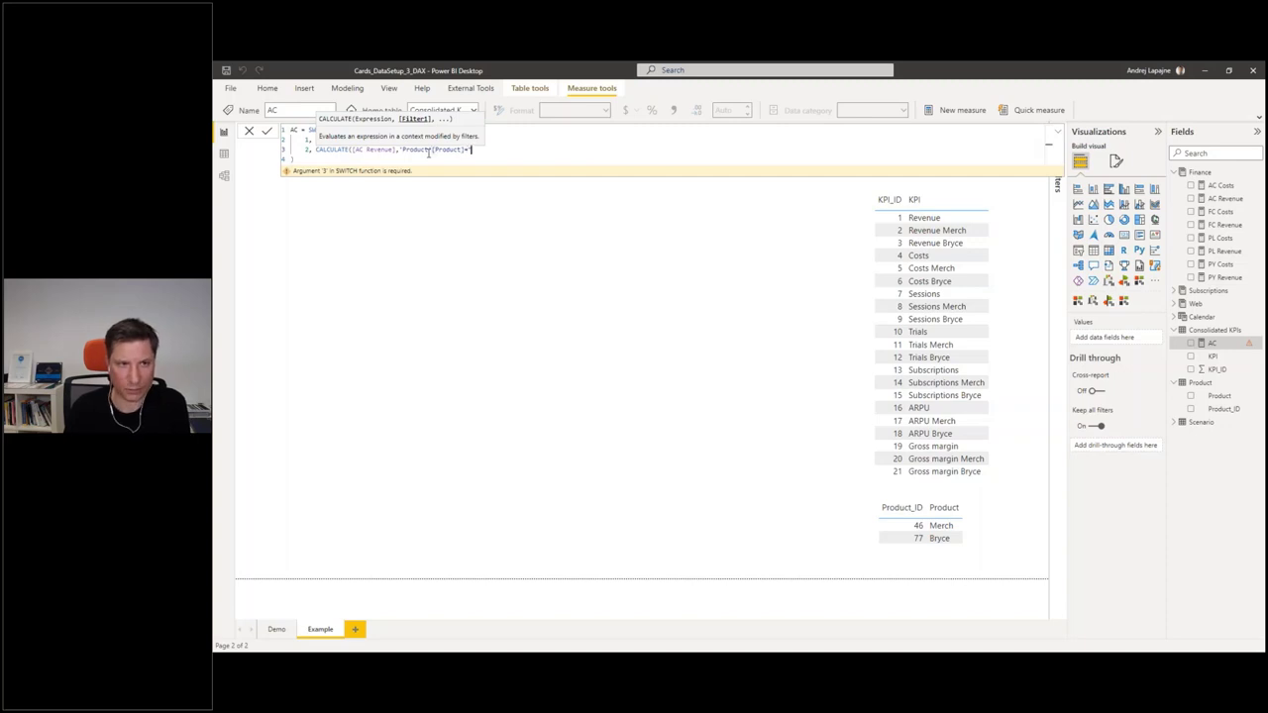
pyautogui.write('"')
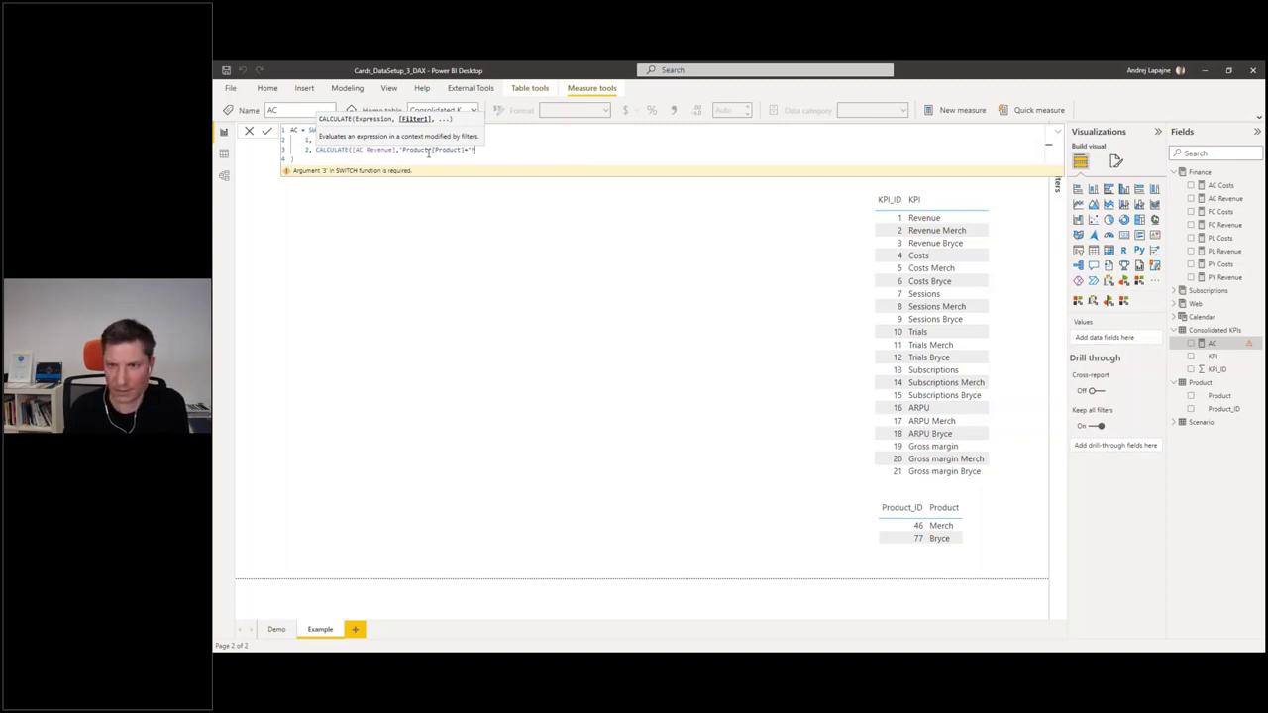
pyautogui.write('Merch')
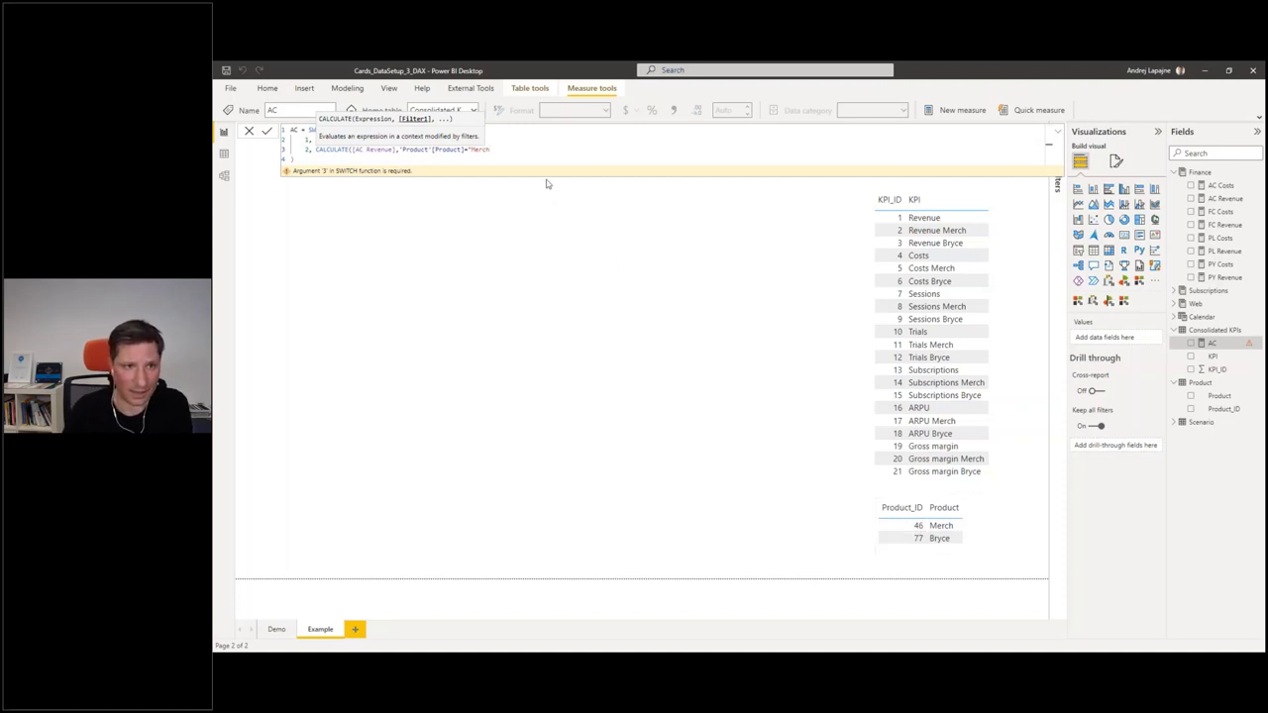
pyautogui.write('"')
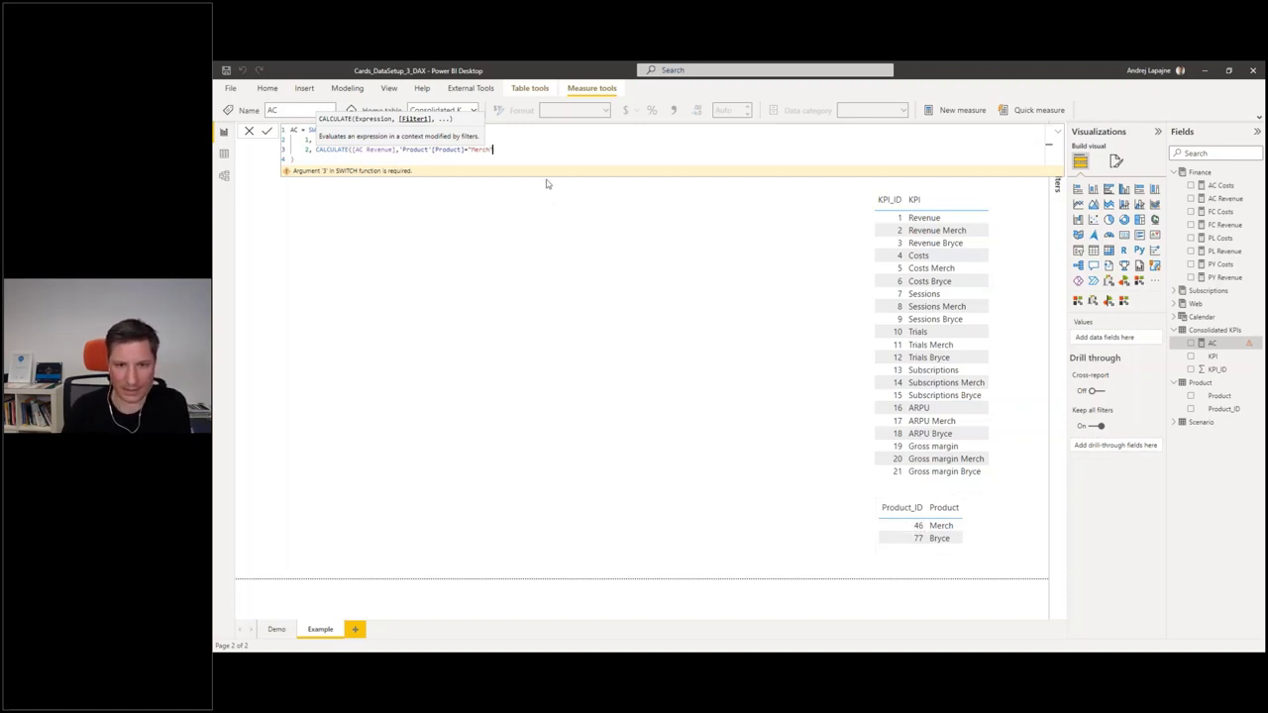
pyautogui.write(')')
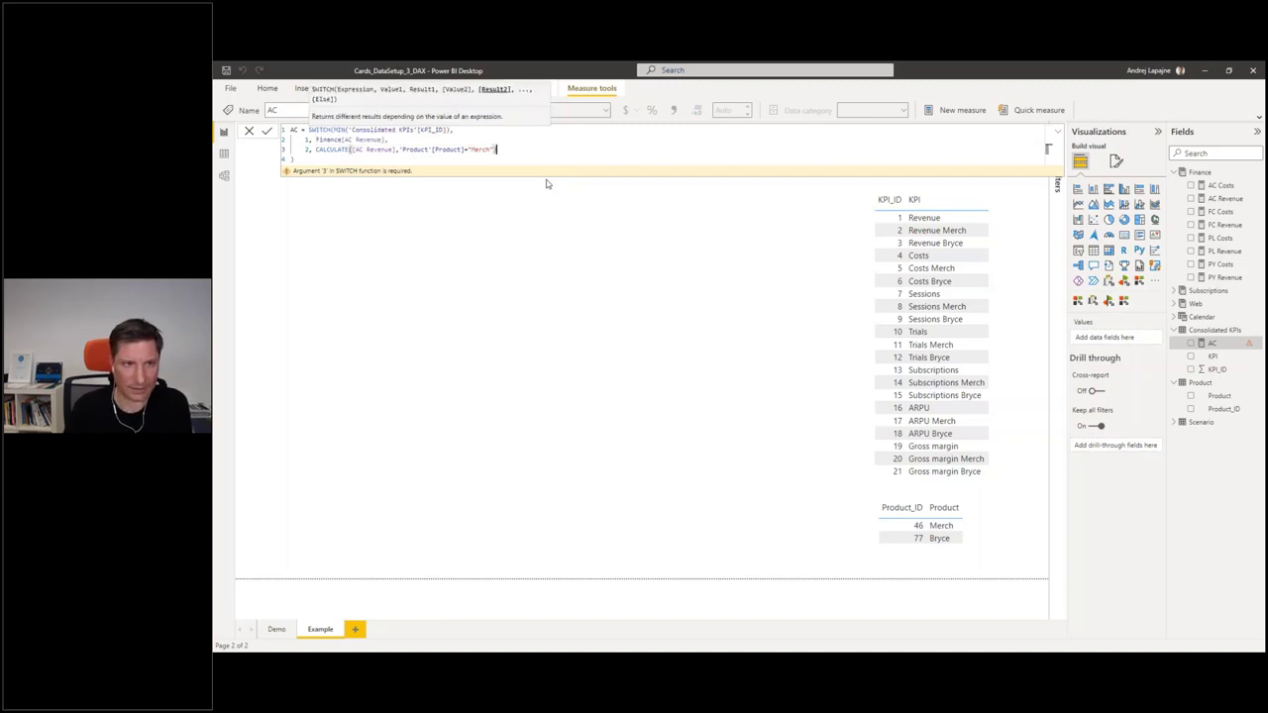
pyautogui.write(',')
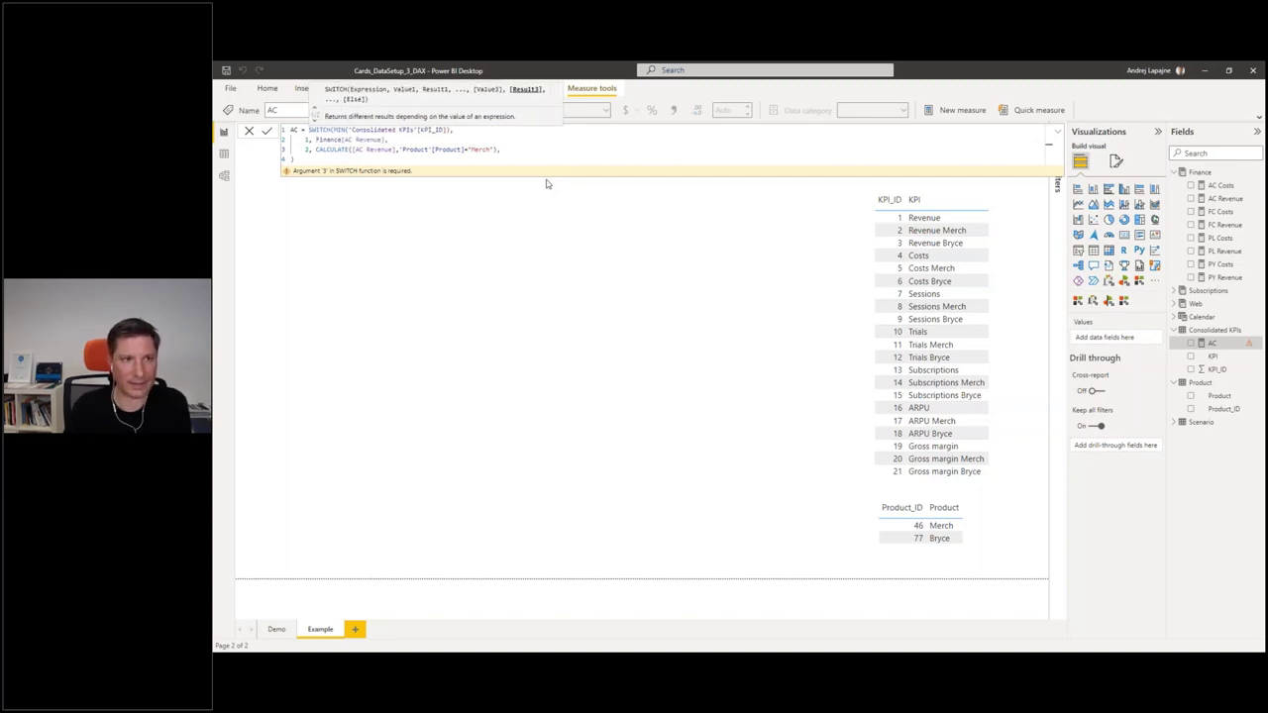
# - Add a SWITCH case for value 3 on a new line, reusing a copy of the value 2 CALCULATE expression as its result
pyautogui.hotkey('shift', 'Return')
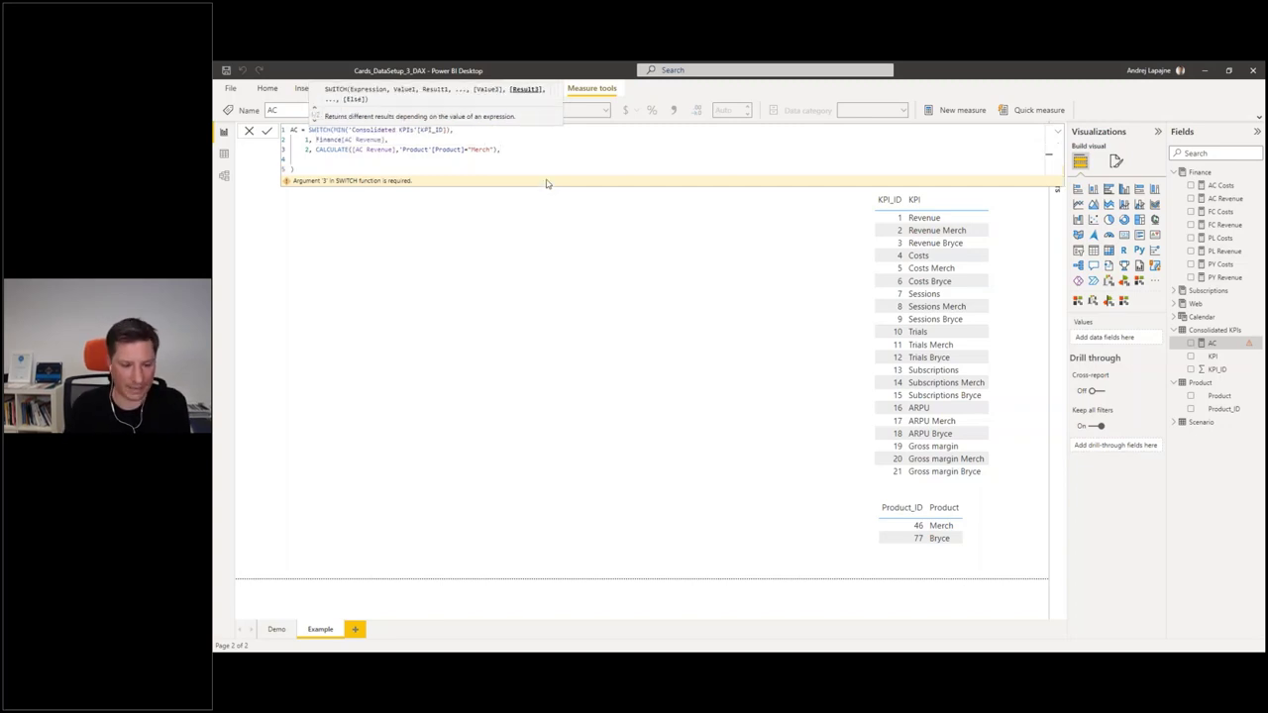
pyautogui.write('3,')
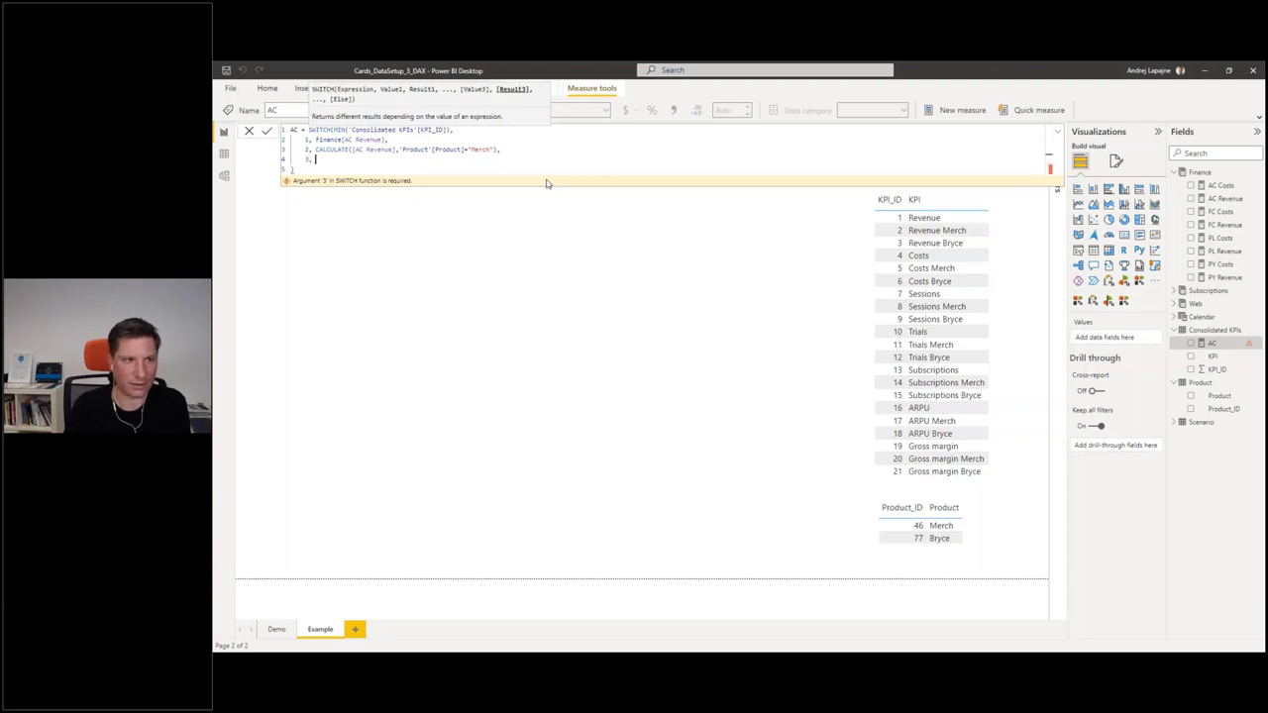
pyautogui.press('Up')
pyautogui.press('End')
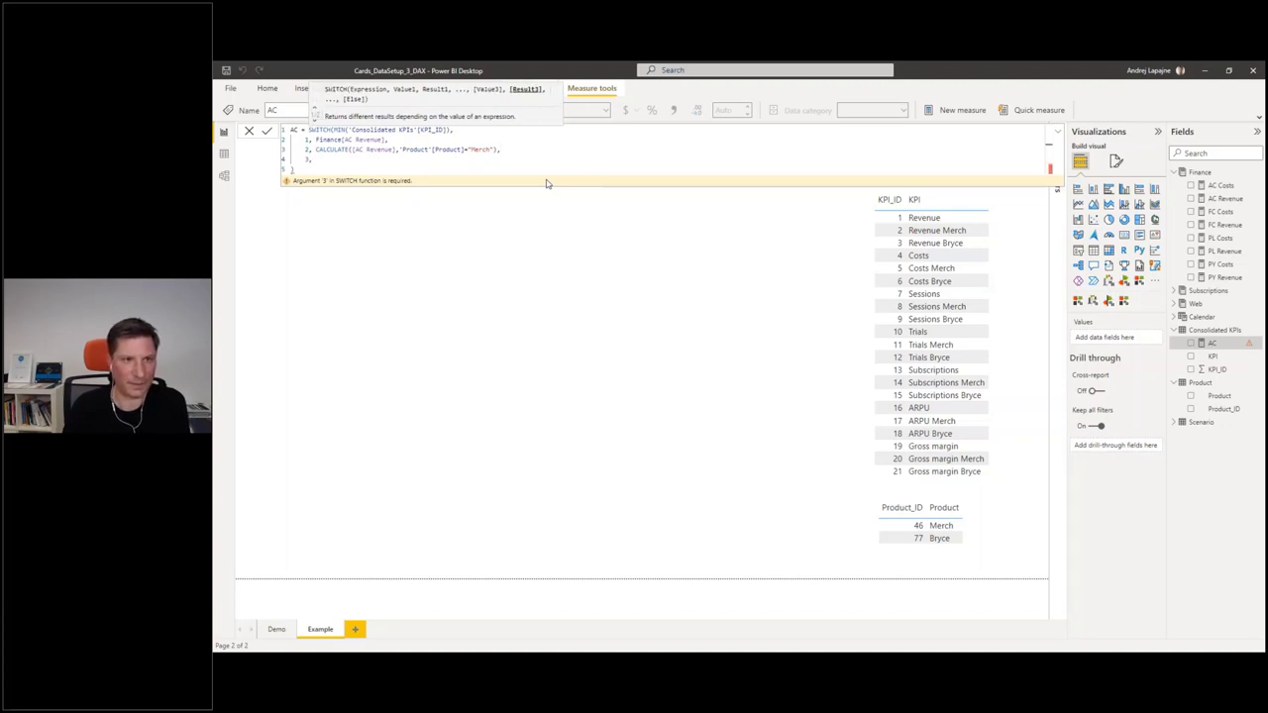
pyautogui.hotkey('ctrl', 'shift', 'Left')
pyautogui.hotkey('ctrl', 'shift', 'Left')
pyautogui.hotkey('ctrl', 'shift', 'Left')
pyautogui.hotkey('ctrl', 'shift', 'Left')
pyautogui.hotkey('ctrl', 'shift', 'Left')
pyautogui.hotkey('ctrl', 'shift', 'Left')
pyautogui.hotkey('ctrl', 'shift', 'Left')
pyautogui.hotkey('ctrl', 'shift', 'Left')
pyautogui.hotkey('ctrl', 'shift', 'Left')
pyautogui.hotkey('ctrl', 'shift', 'Left')
pyautogui.hotkey('ctrl', 'shift', 'Left')
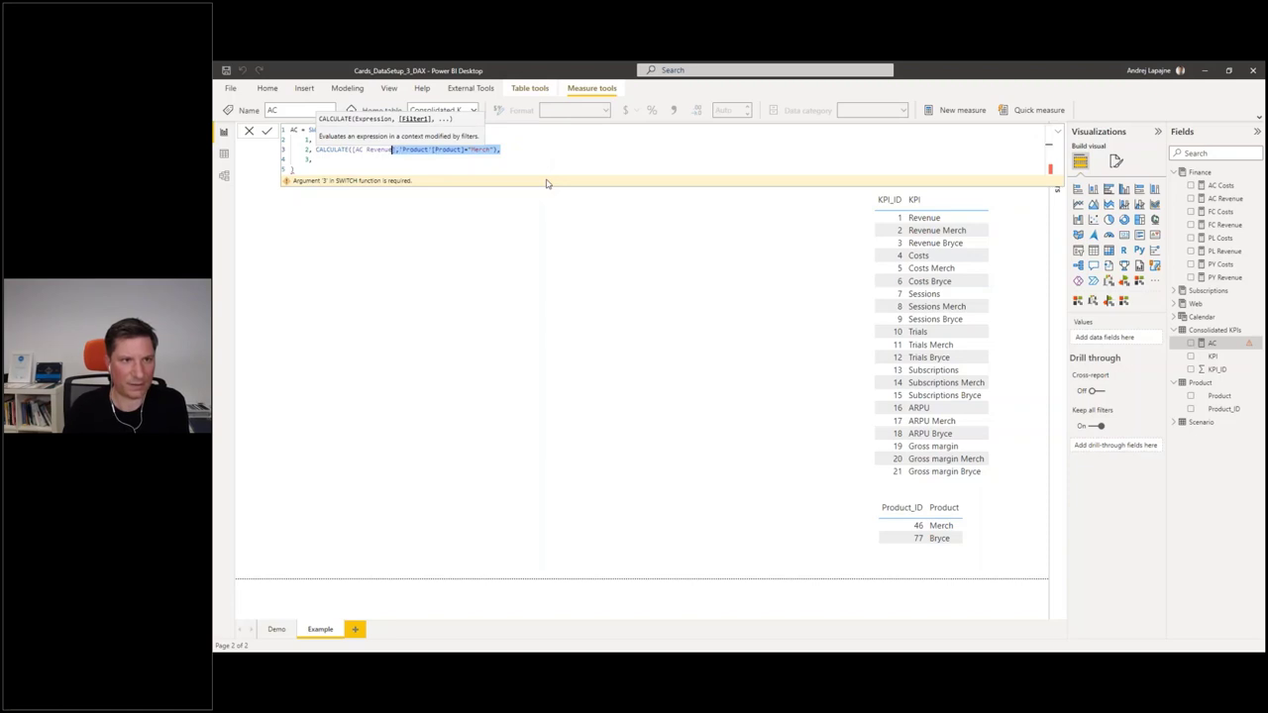
pyautogui.hotkey('ctrl', 'c')
pyautogui.press('Down')
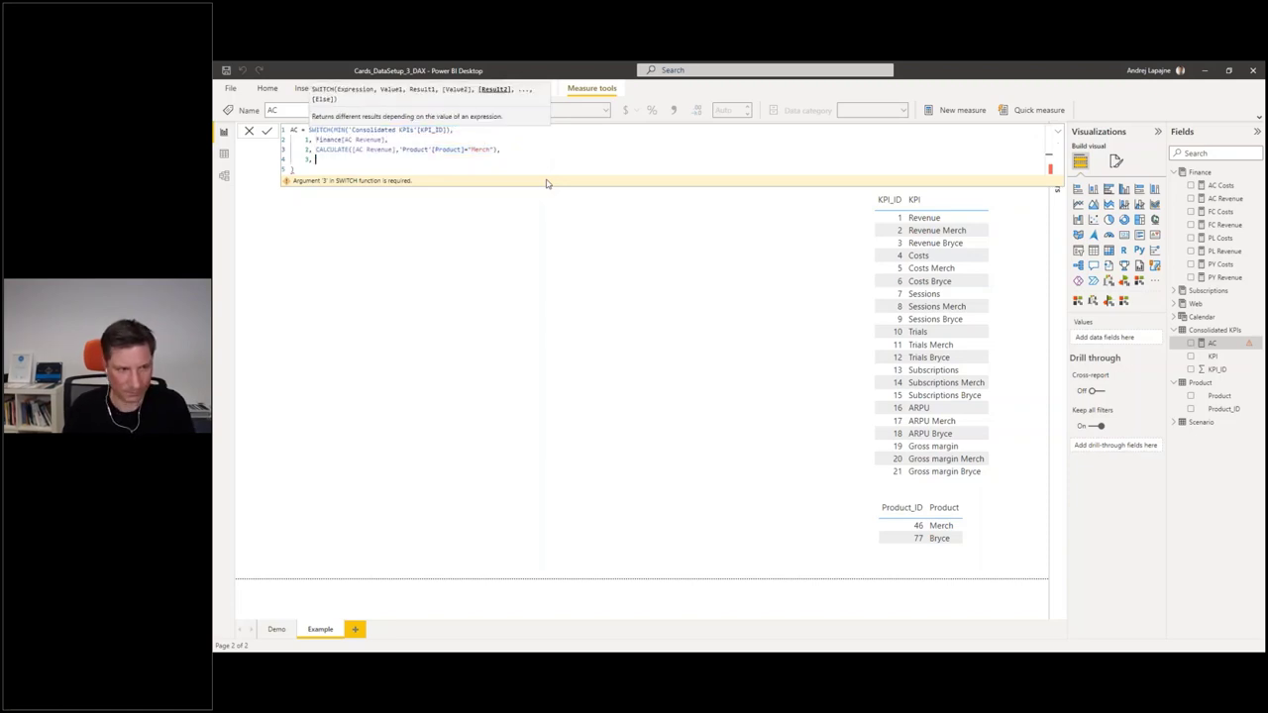
pyautogui.hotkey('ctrl', 'v')
# - Change the product filter in the value 3 case to "Bryce"
pyautogui.hotkey('ctrl', 'Left')
pyautogui.hotkey('ctrl', 'Left')
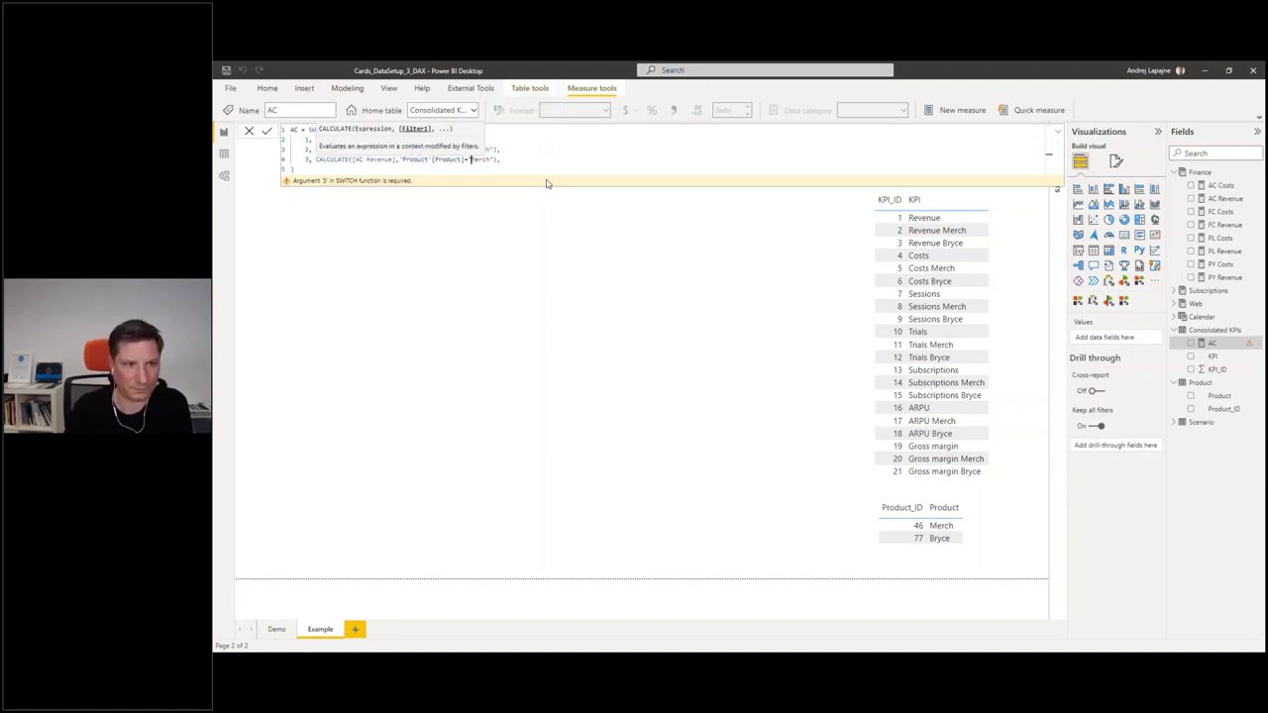
pyautogui.press('Delete')
pyautogui.press('Delete')
pyautogui.press('Delete')
pyautogui.press('Delete')
pyautogui.press('Delete')
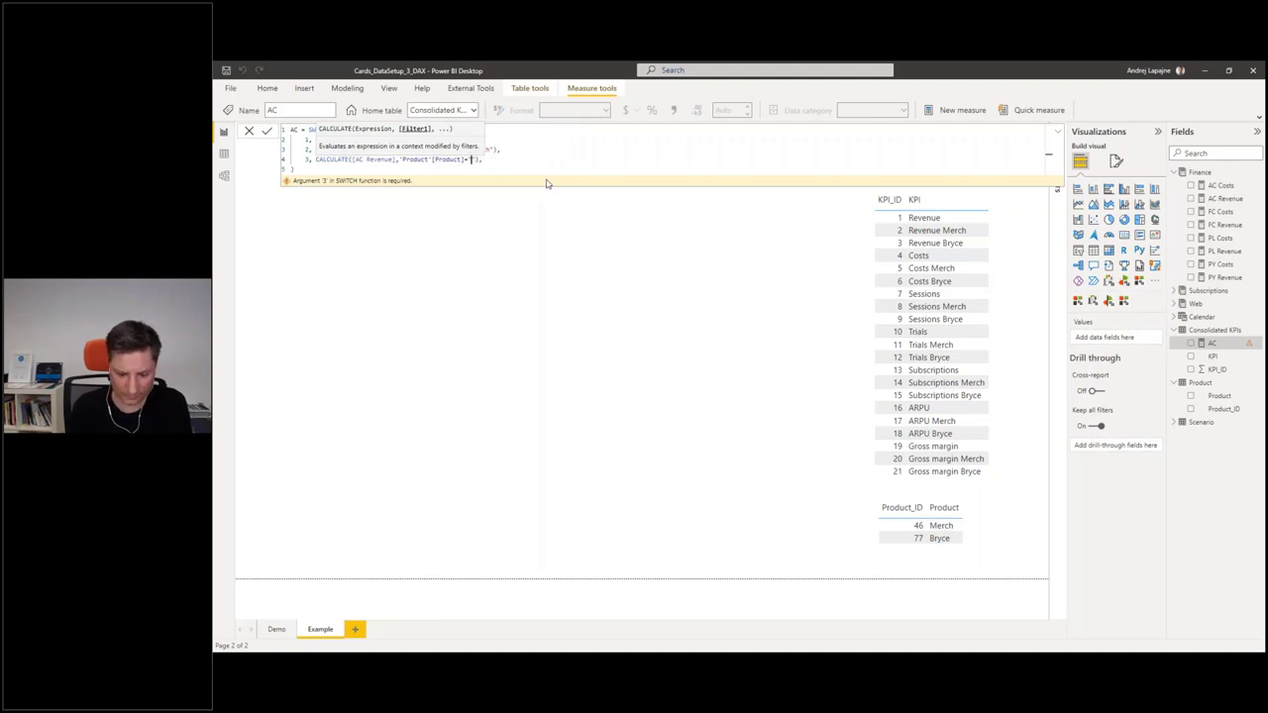
pyautogui.write('Bryce')
# - Remove the trailing comma after the last SWITCH case and commit the AC measure
pyautogui.press('End')
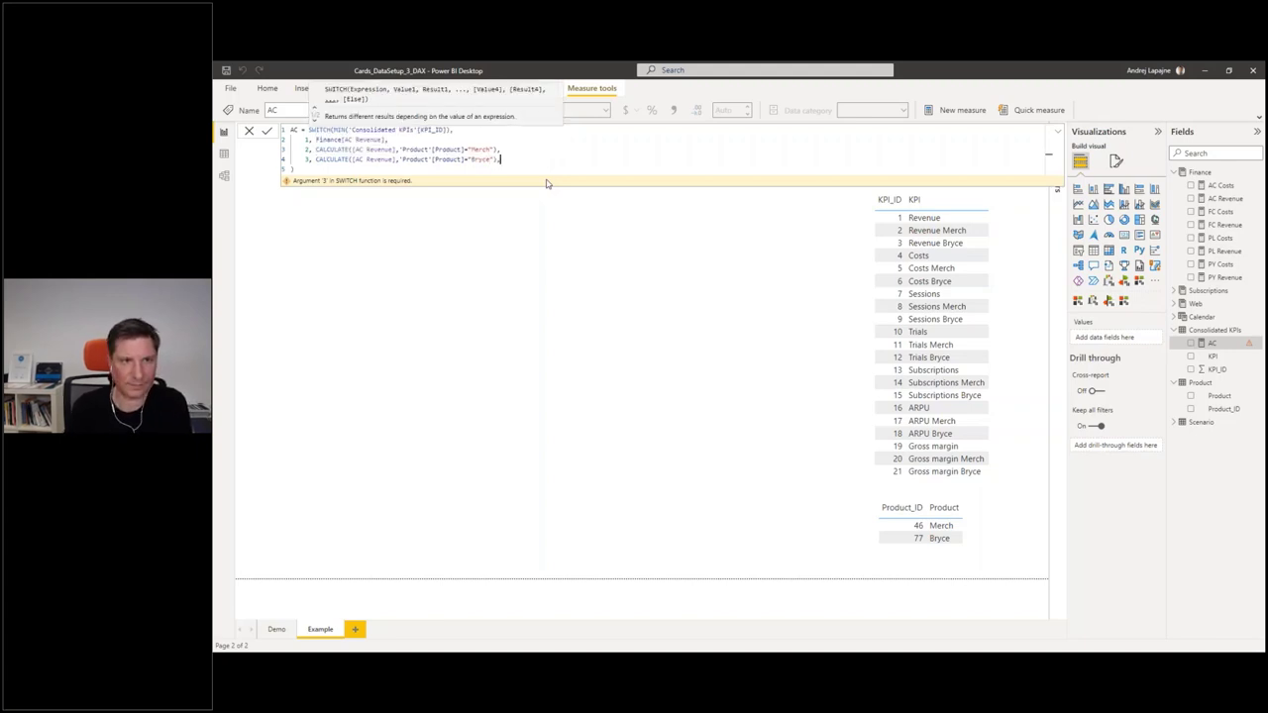
pyautogui.press('BackSpace')
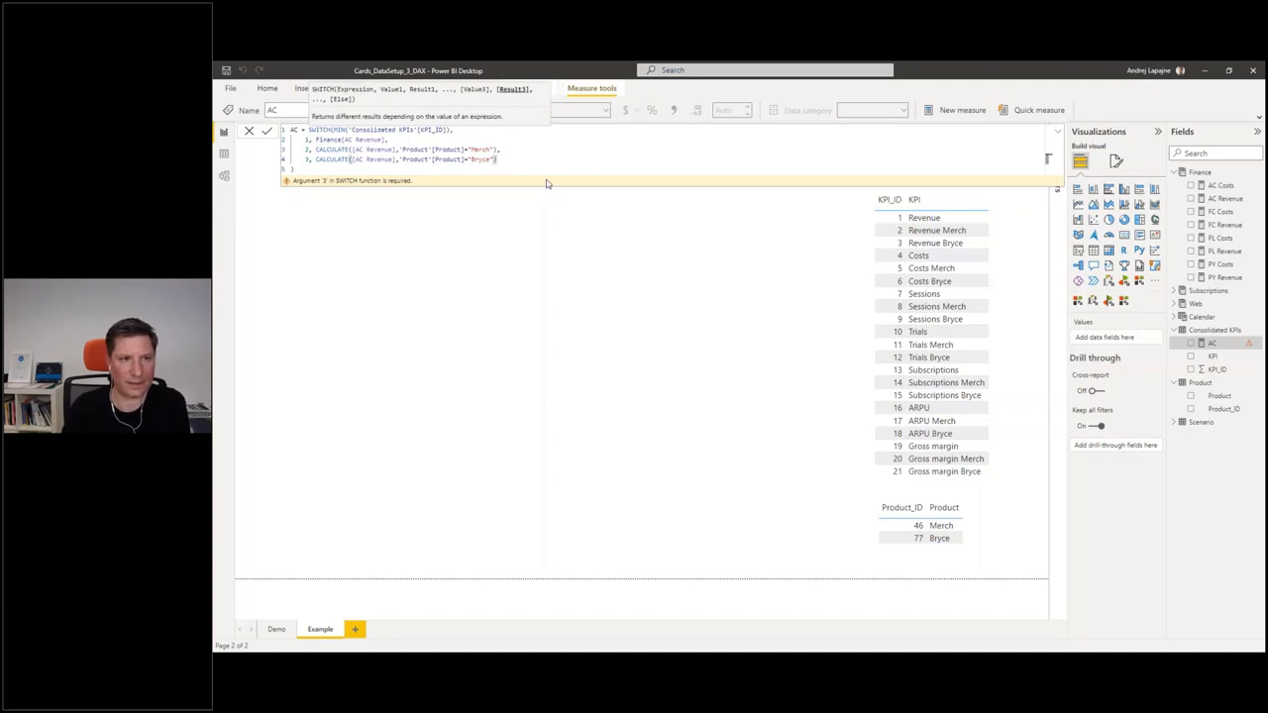
pyautogui.press('Return')
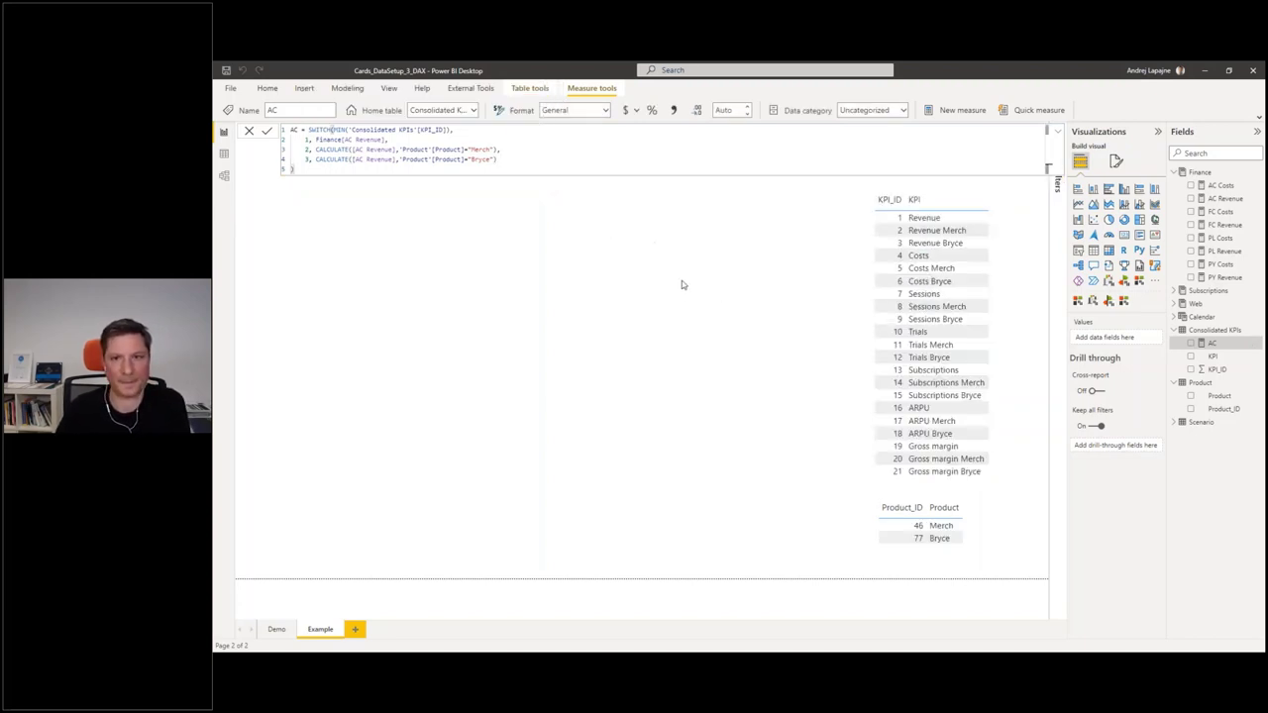
# - Insert a Zebra BI Cards visual on the empty canvas, widen it, and place it beside the KPI table
pyautogui.click(582, 313)
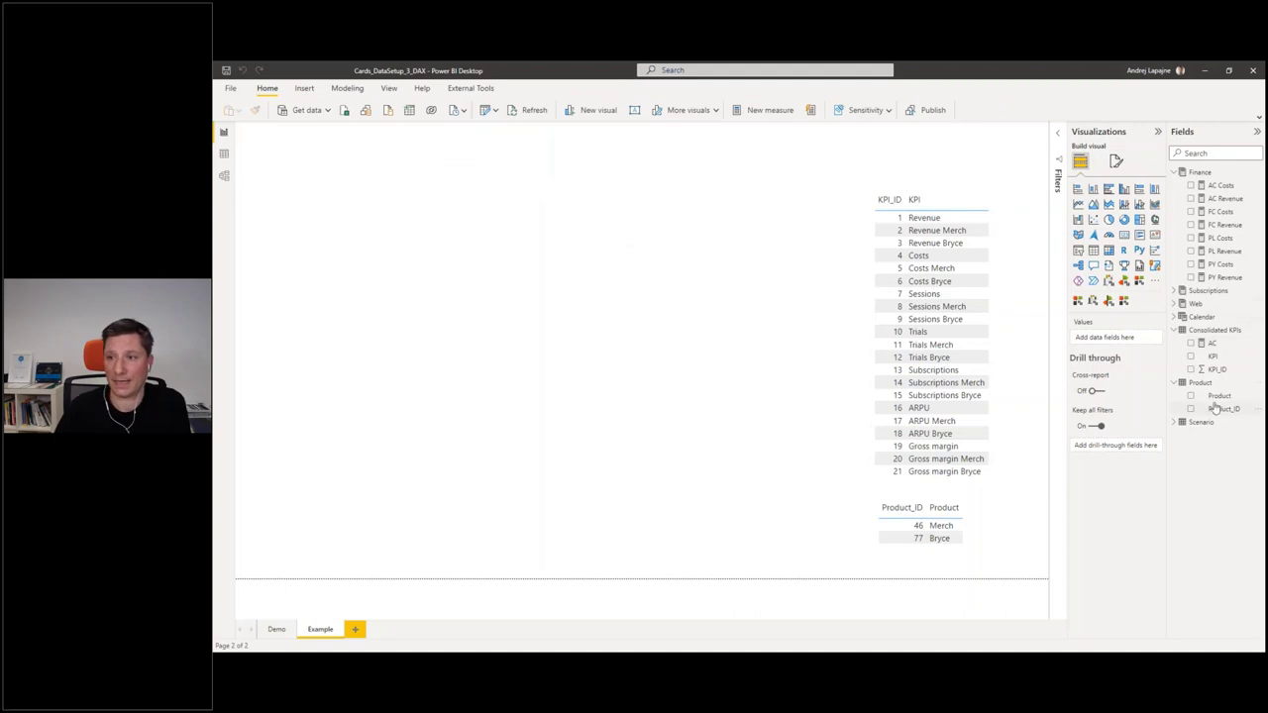
pyautogui.click(1079, 301)
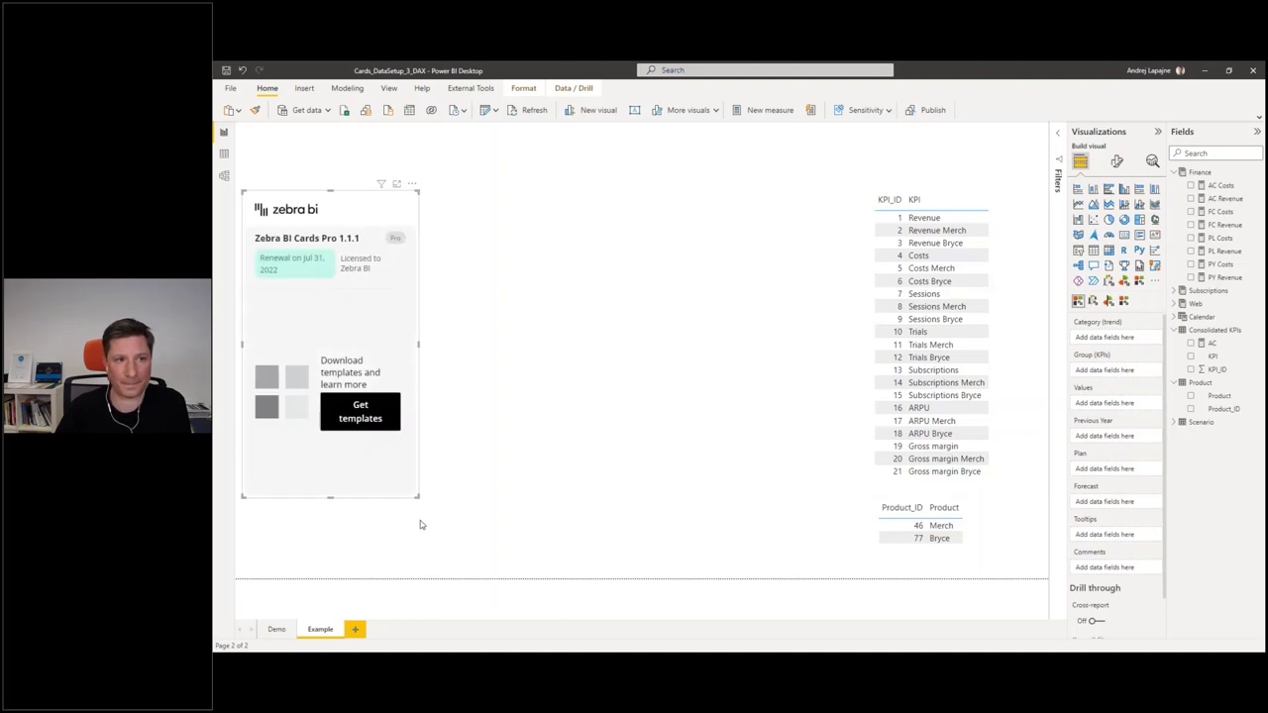
pyautogui.moveTo(417, 493); pyautogui.dragTo(716, 501)
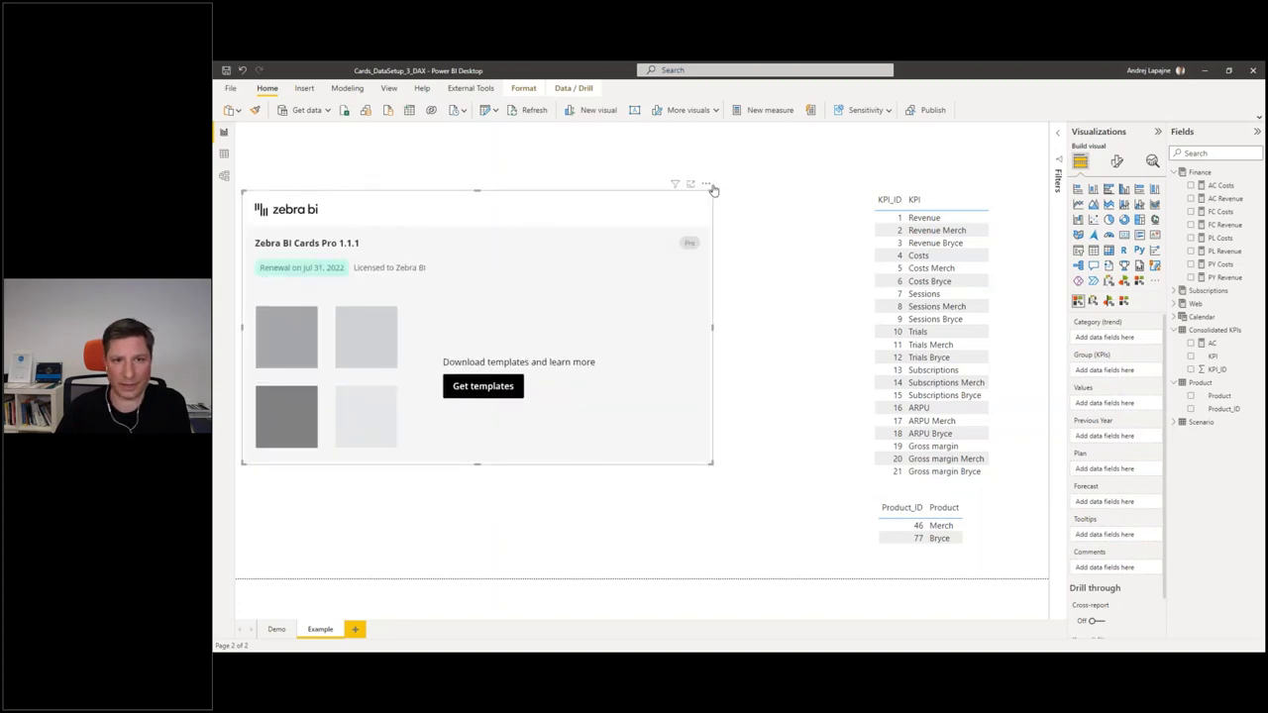
pyautogui.moveTo(713, 187); pyautogui.dragTo(813, 176)
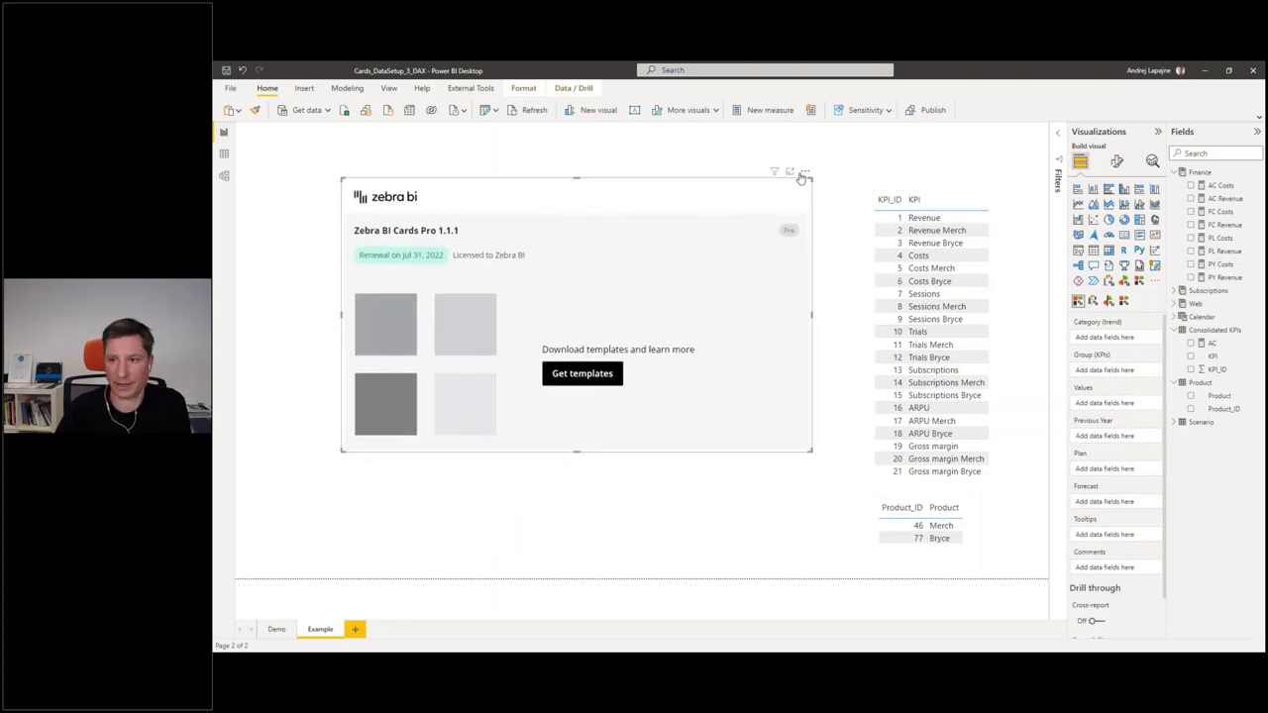
# - Fill the cards visual with the AC measure as values, KPI as the group, and Month from Calendar as the trend category
pyautogui.click(1192, 345)
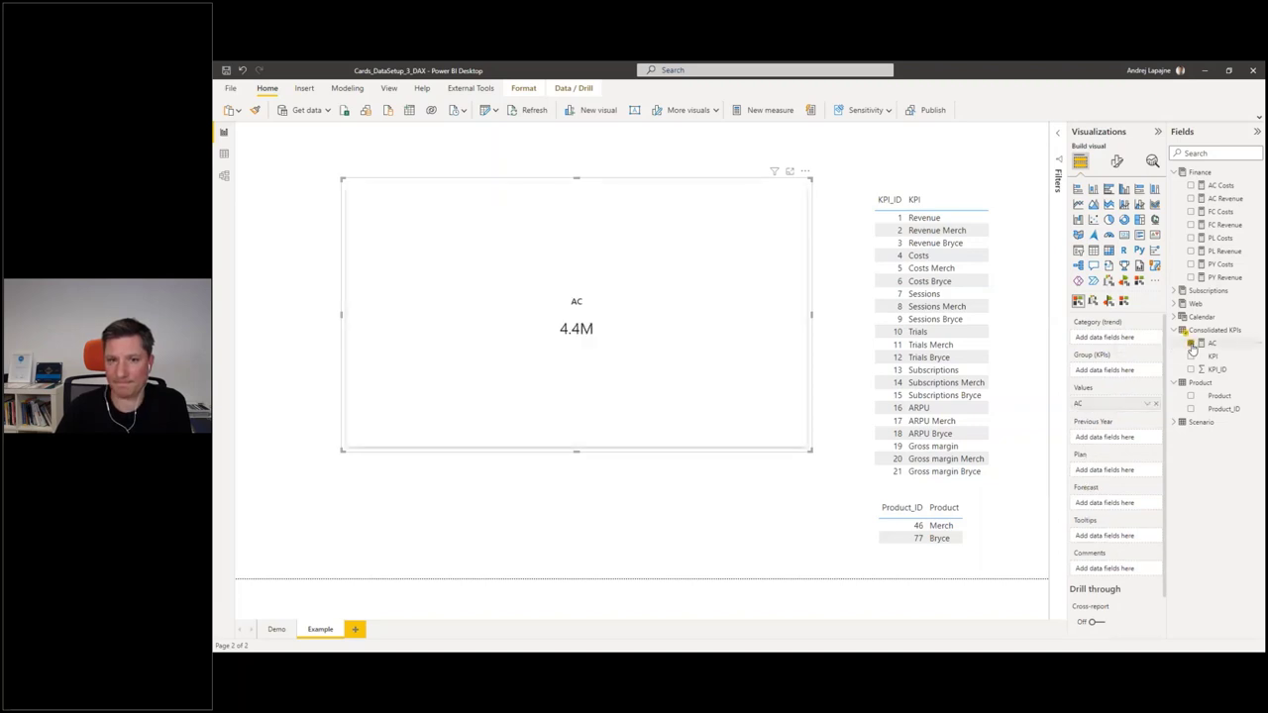
pyautogui.moveTo(1212, 356); pyautogui.dragTo(1126, 371)
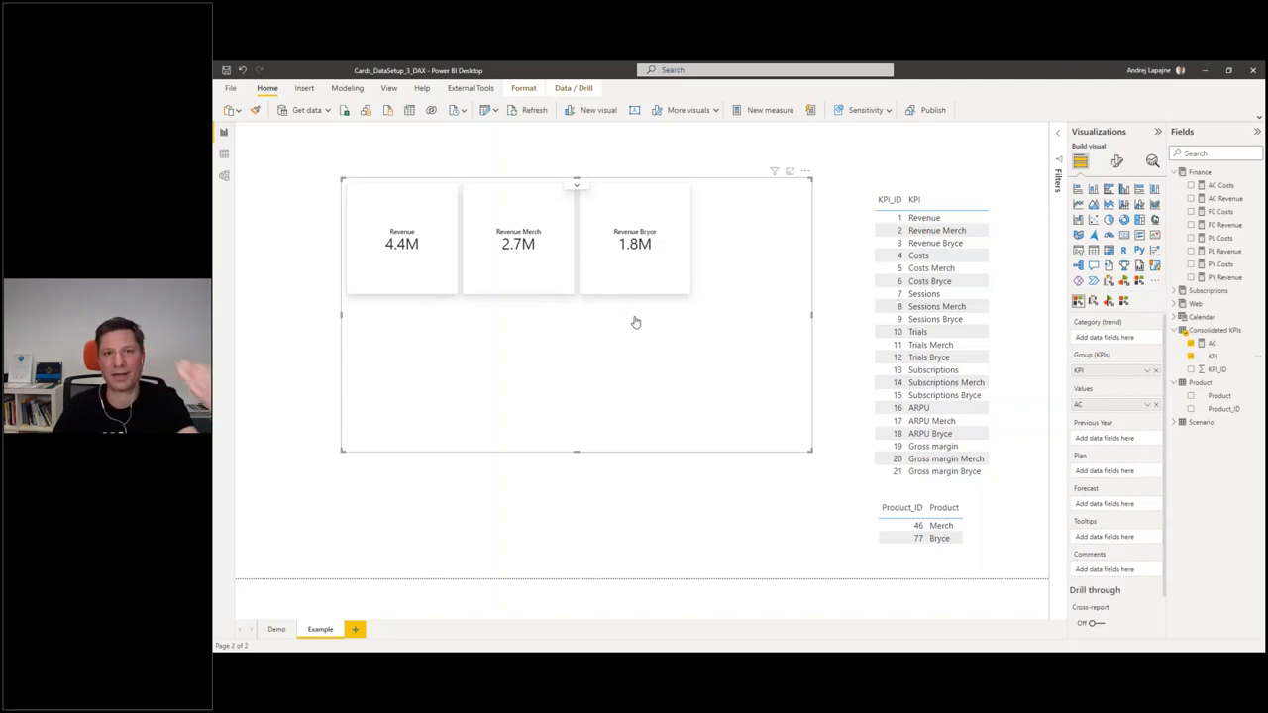
pyautogui.click(1176, 316)
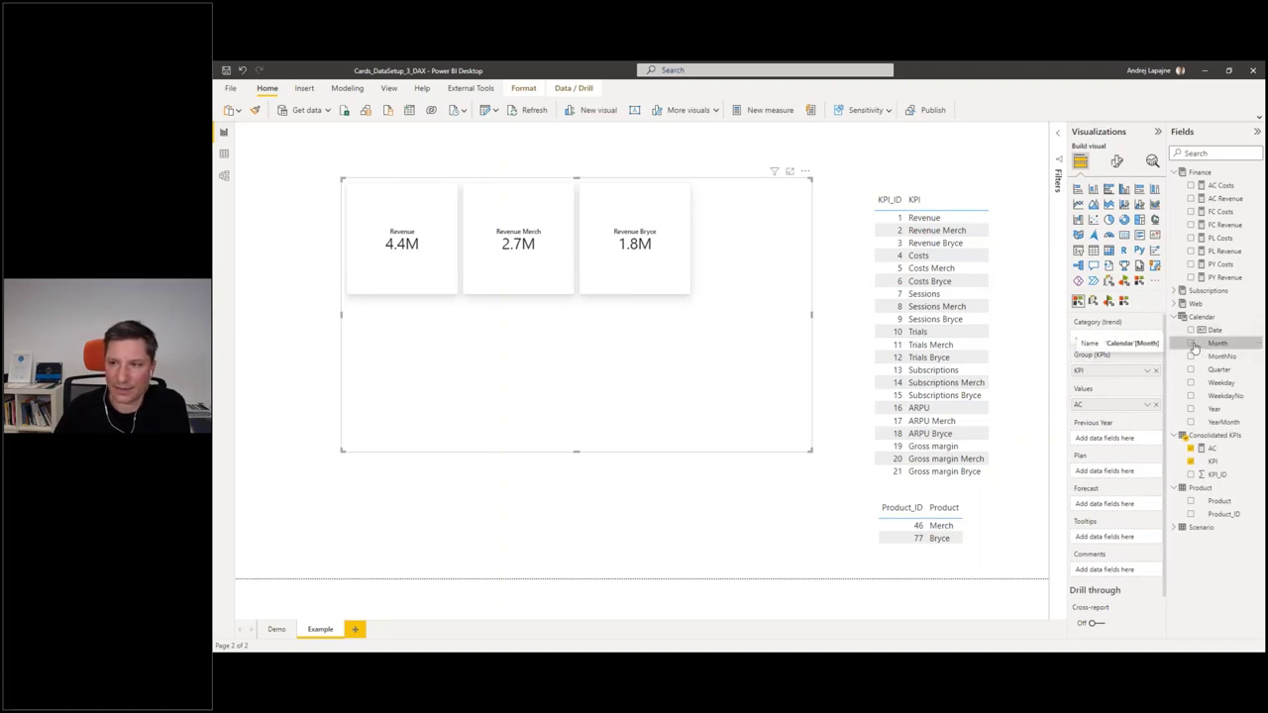
pyautogui.click(1191, 344)
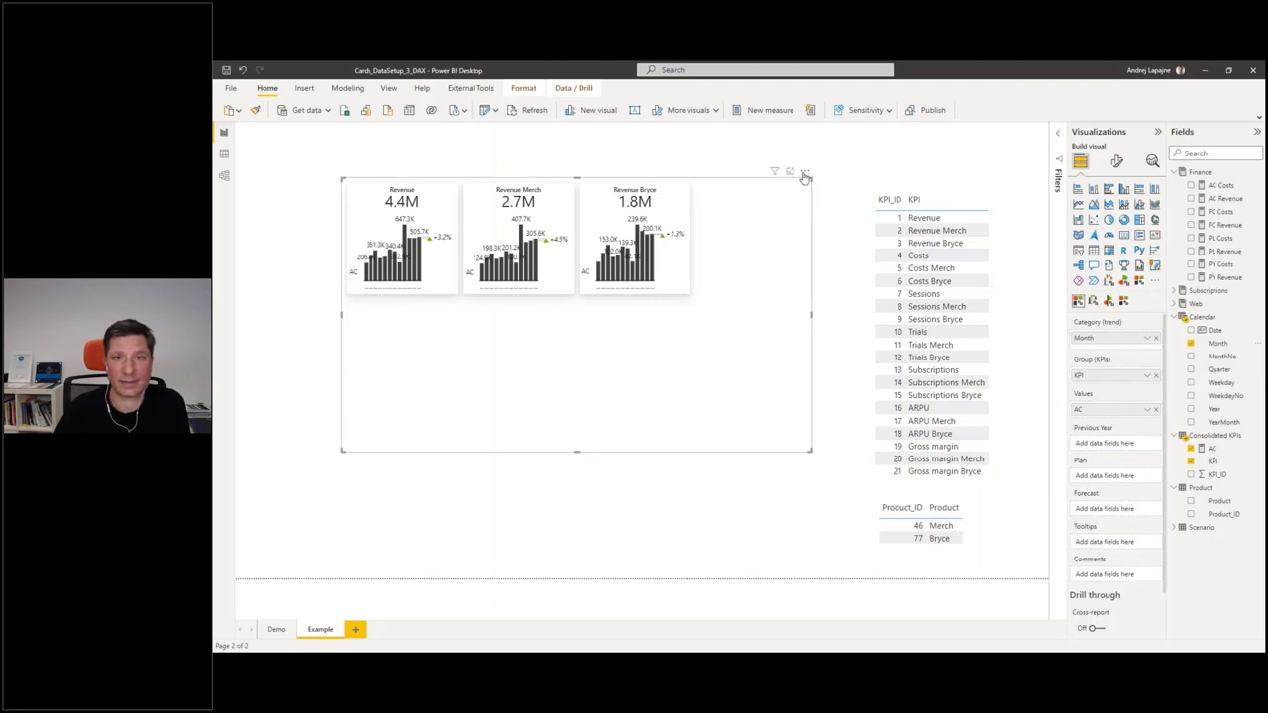
# - Move the cards visual further away from the KPI table
pyautogui.moveTo(805, 176); pyautogui.dragTo(750, 171)
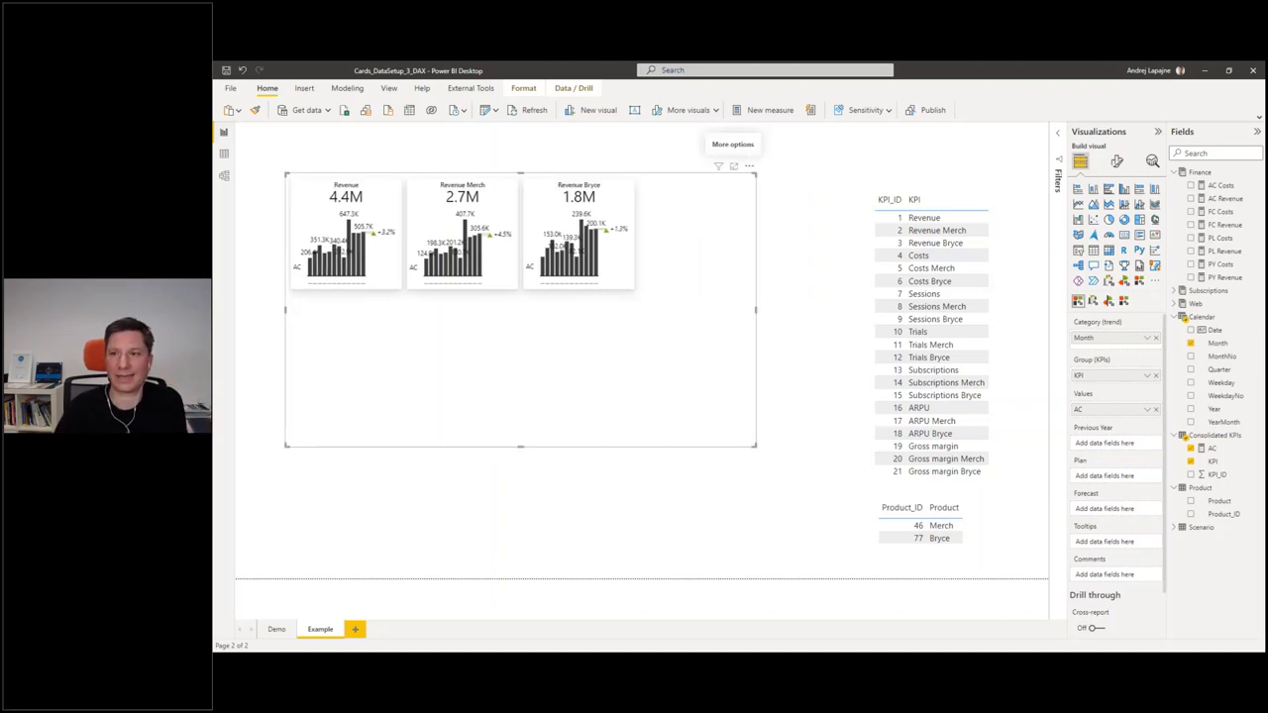
# - Add a comma and a new line after the value 3 case in the AC measure, and expand the Subscriptions and Web tables
pyautogui.click(1213, 448)
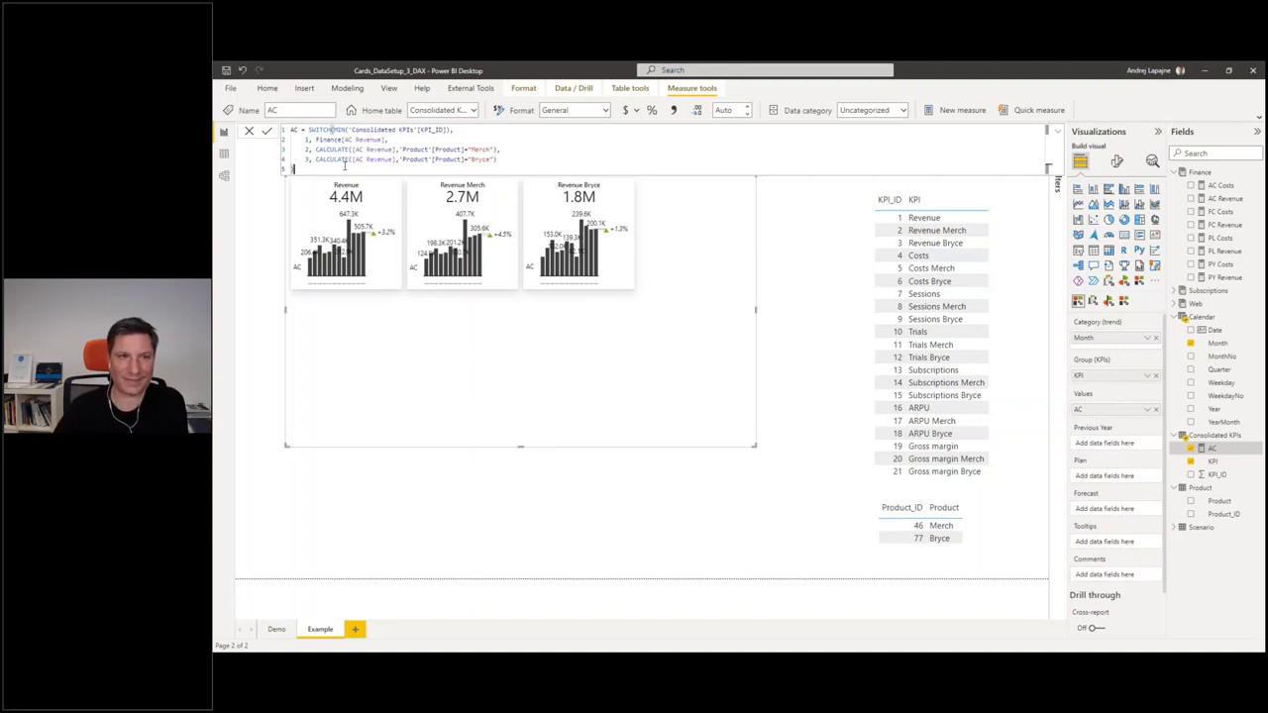
pyautogui.click(498, 158)
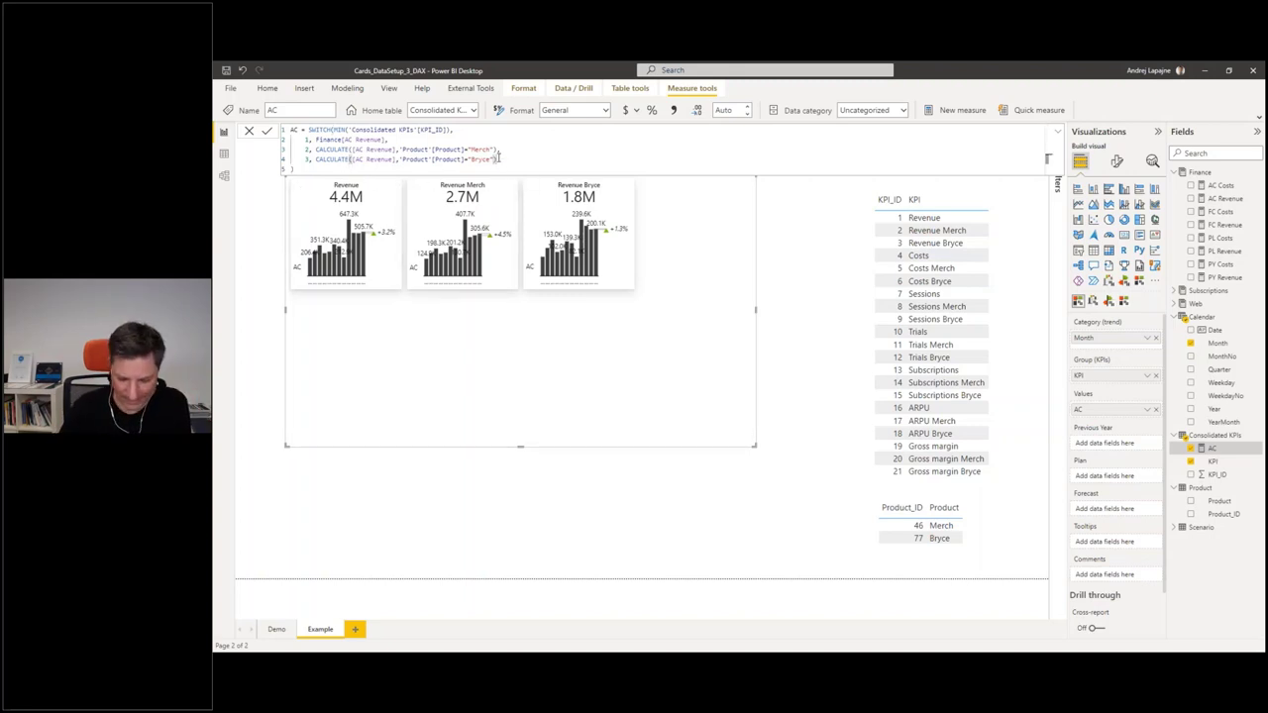
pyautogui.write(',')
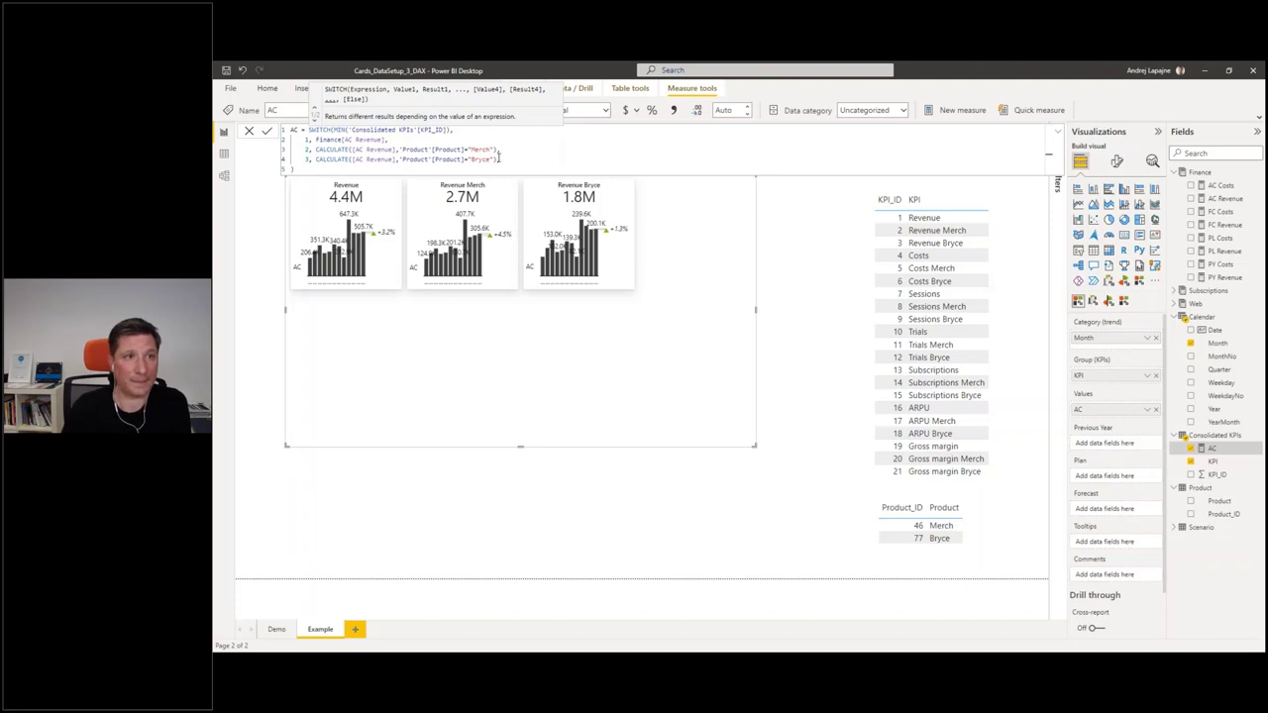
pyautogui.press('Return')
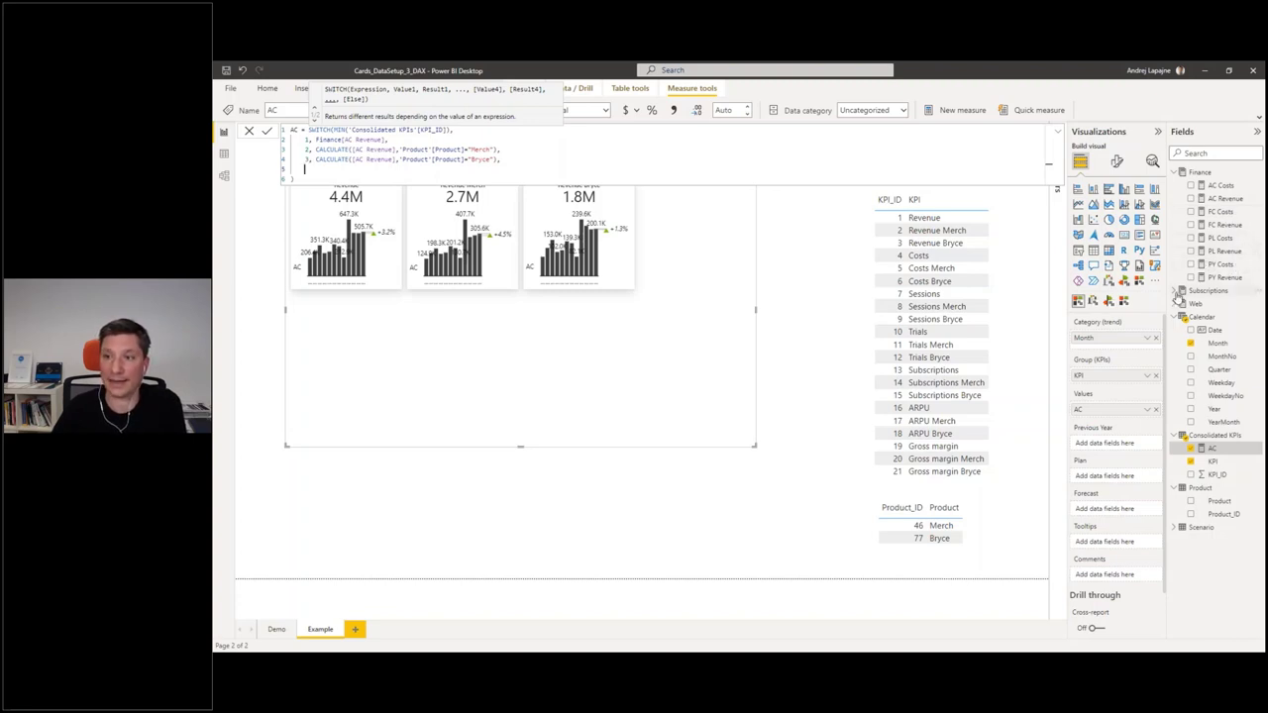
pyautogui.press('Return')
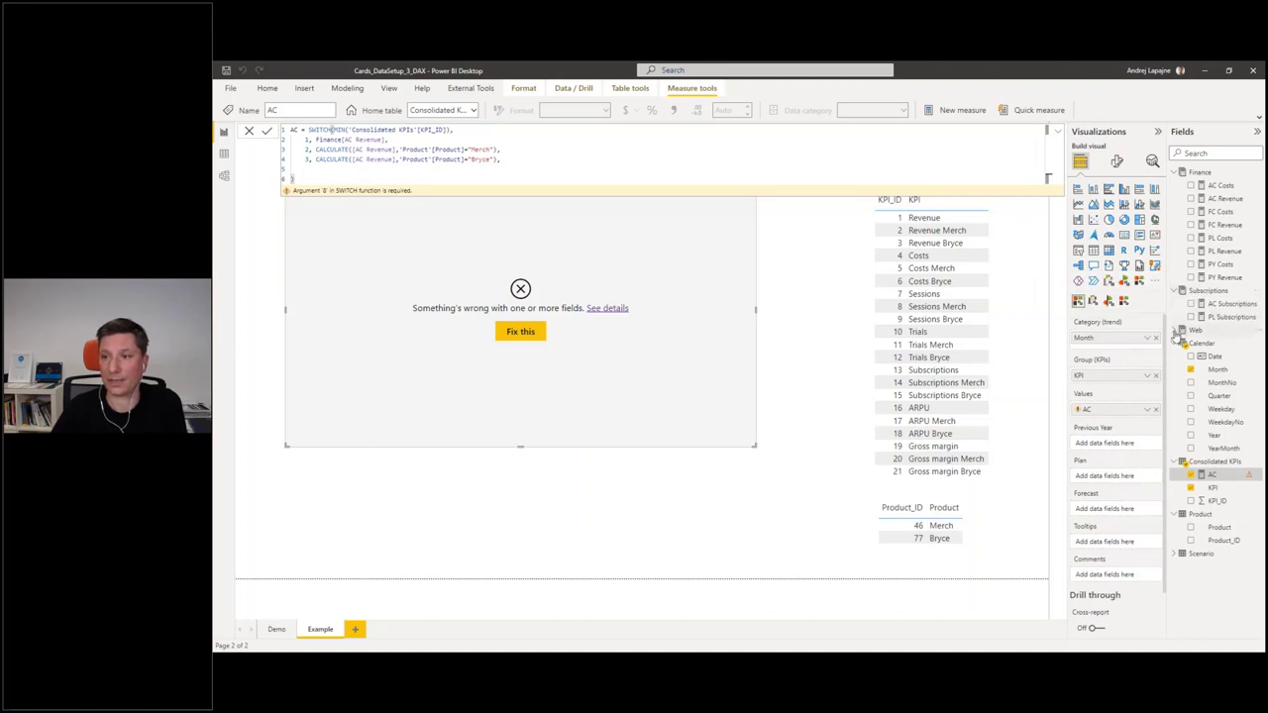
pyautogui.click(1177, 330)
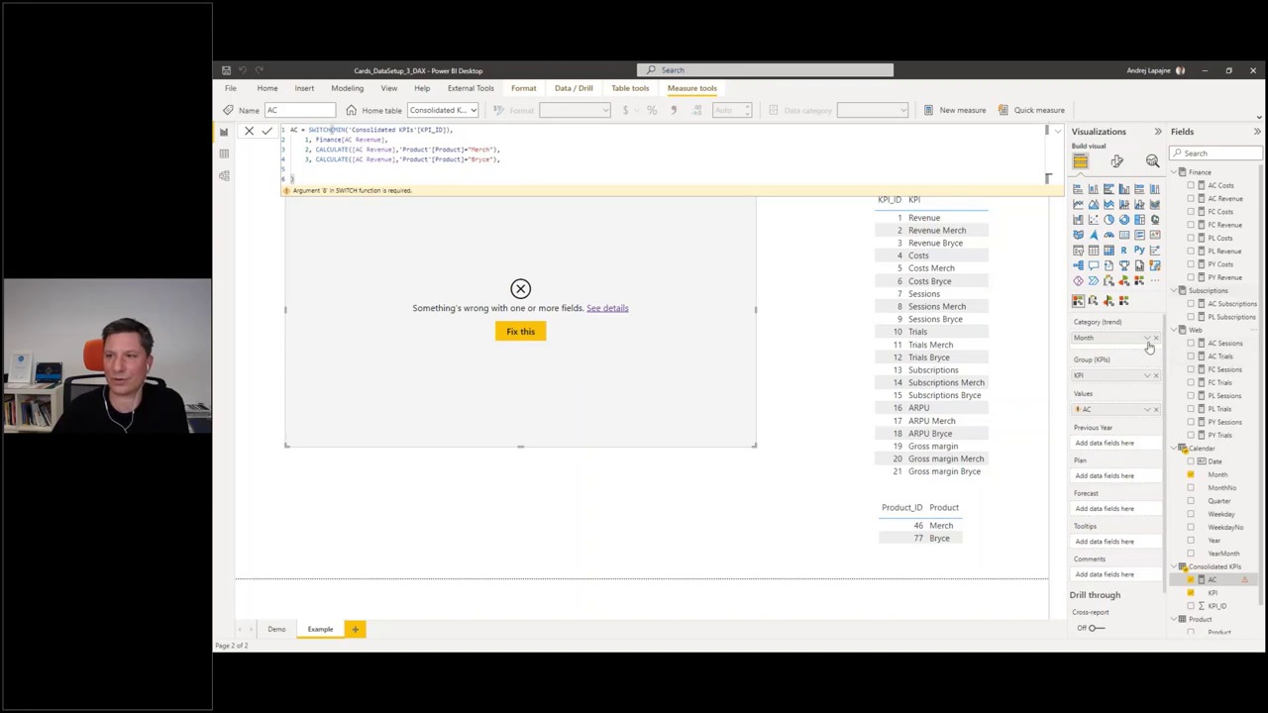
pyautogui.click(317, 169)
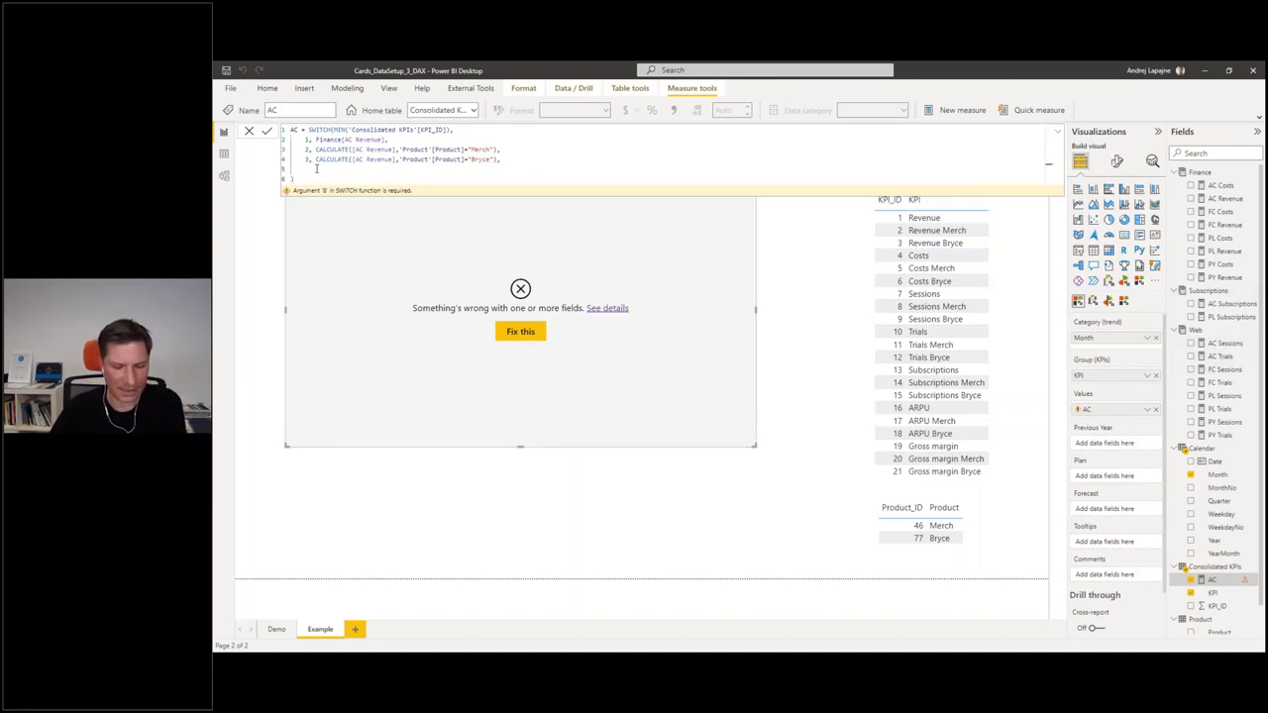
# - Switch to the 35 Consolidate KPI Dashboard folder, open DAX.txt, and enlarge its window to show the complete formula
pyautogui.hotkey('alt', 'Tab')
pyautogui.hotkey('alt', 'Tab')
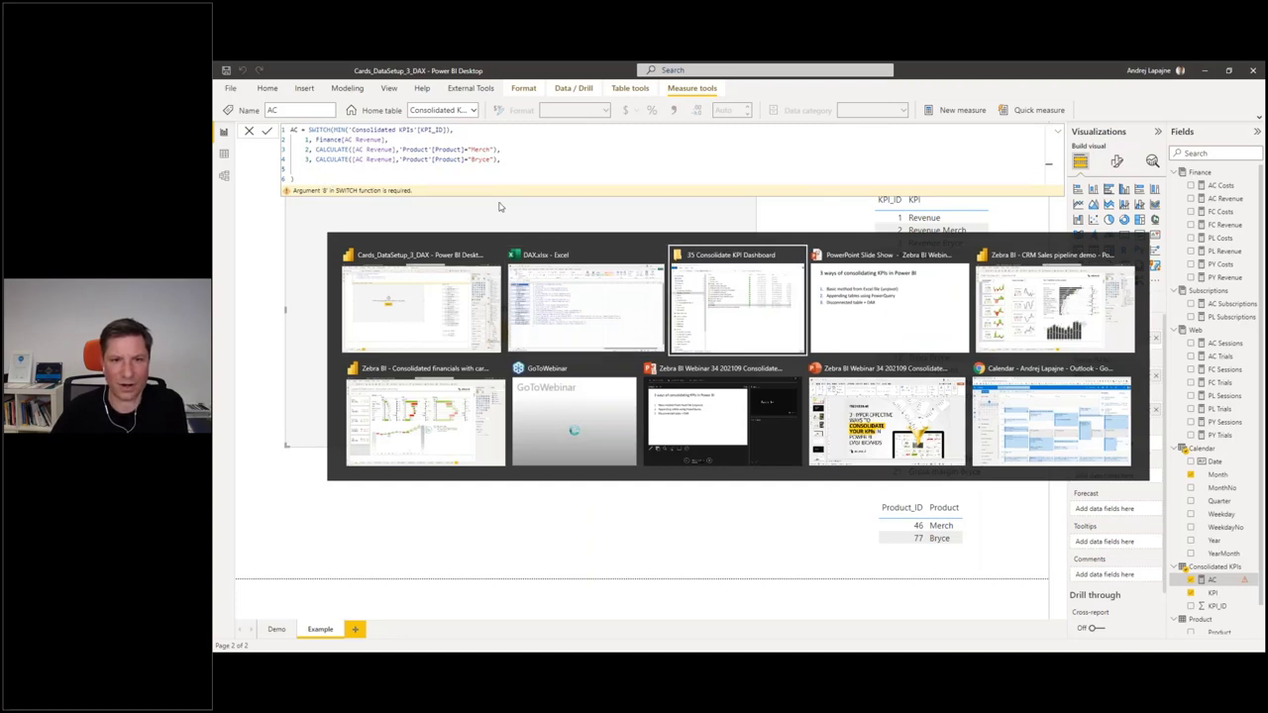
pyautogui.doubleClick(720, 318)
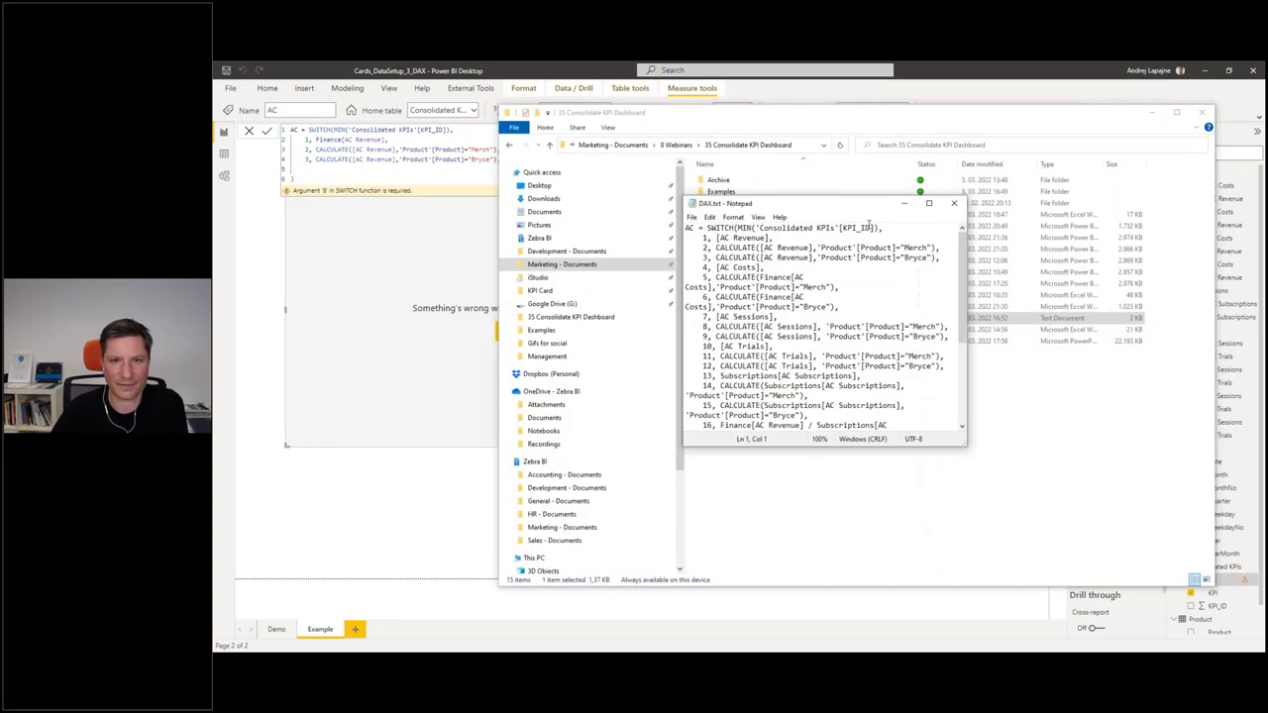
pyautogui.moveTo(966, 445); pyautogui.dragTo(1178, 586)
pyautogui.moveTo(819, 201); pyautogui.dragTo(723, 144)
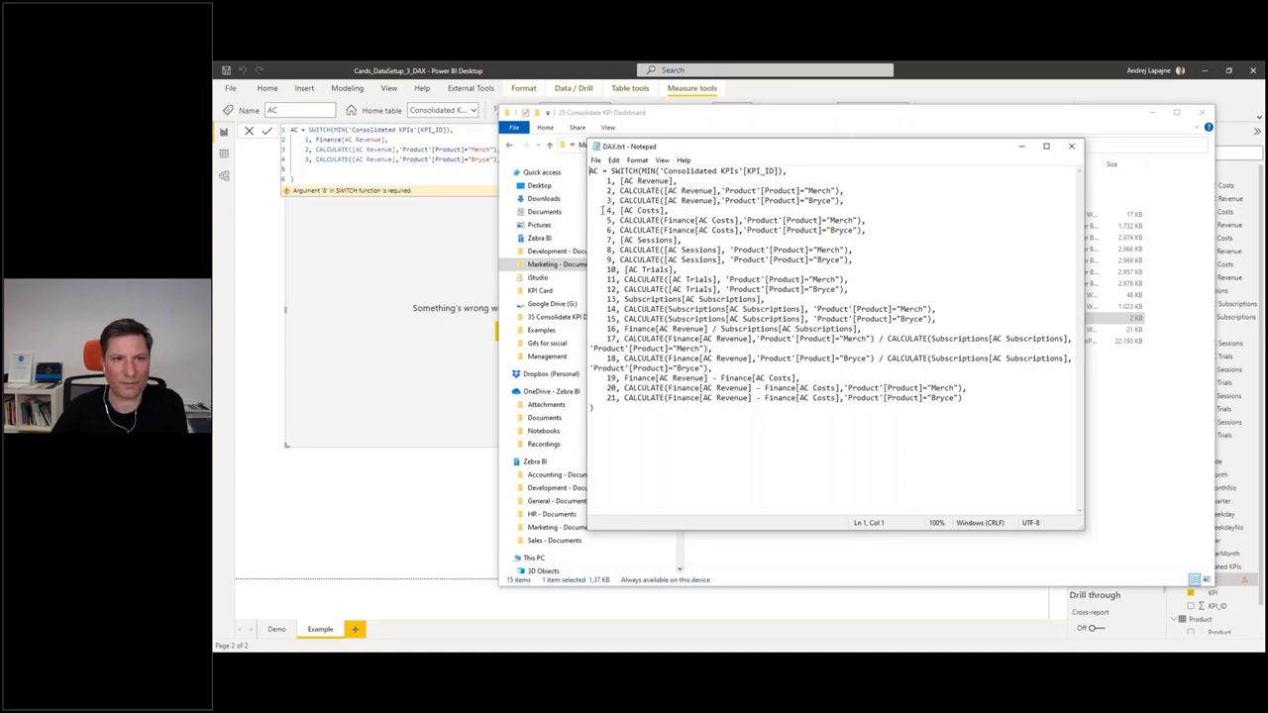
# - Copy the cases for values 4 to 15 from DAX.txt into the AC measure and commit it without a trailing comma
pyautogui.moveTo(607, 210); pyautogui.dragTo(950, 317)
pyautogui.hotkey('ctrl', 'c')
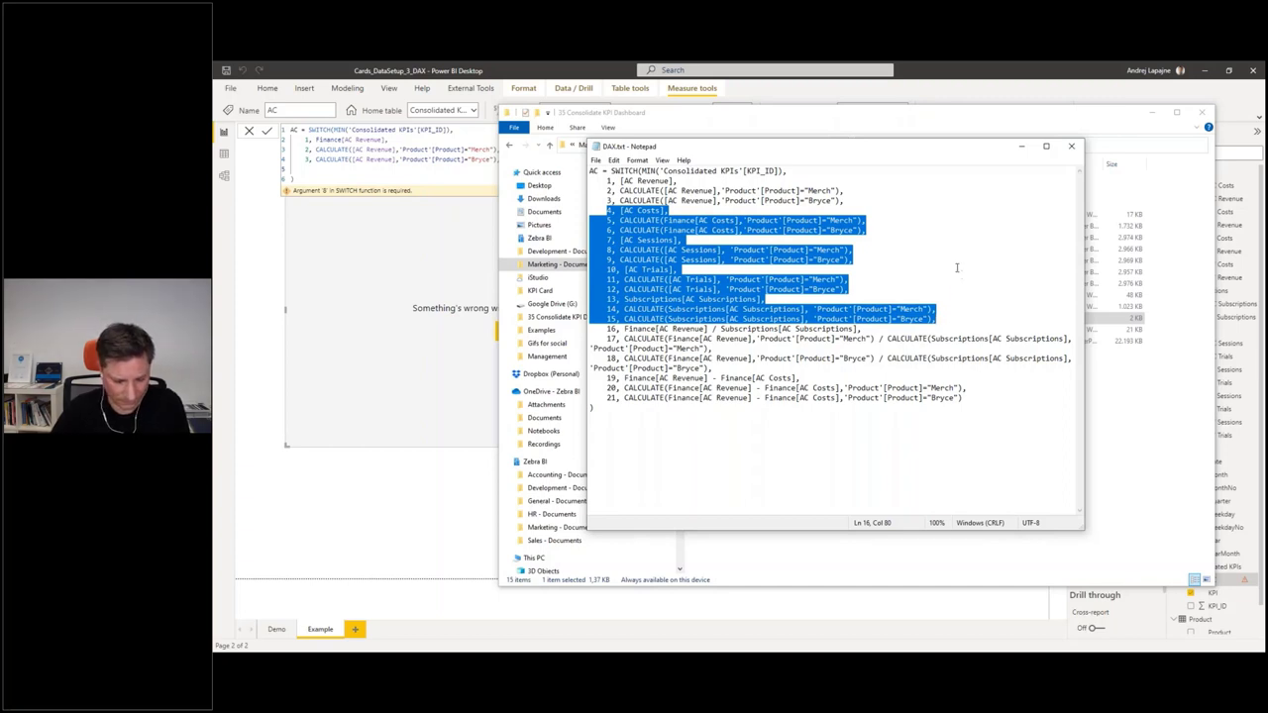
pyautogui.click(330, 173)
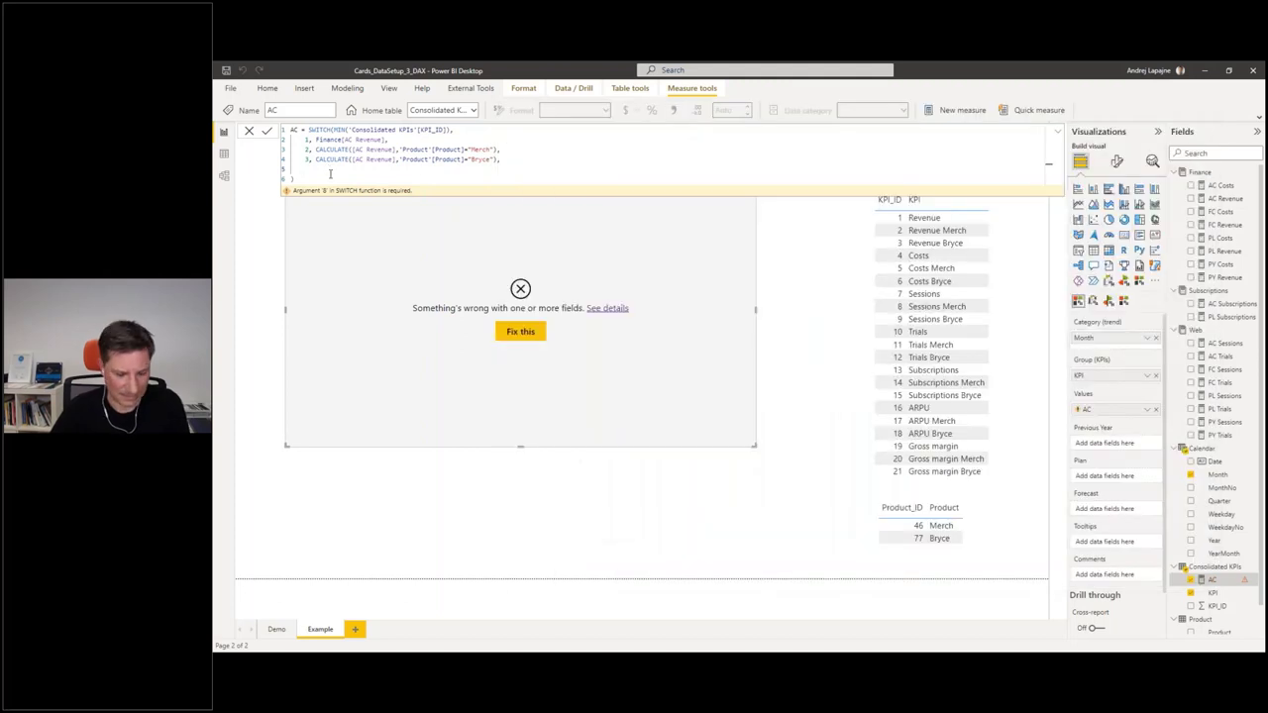
pyautogui.hotkey('ctrl', 'v')
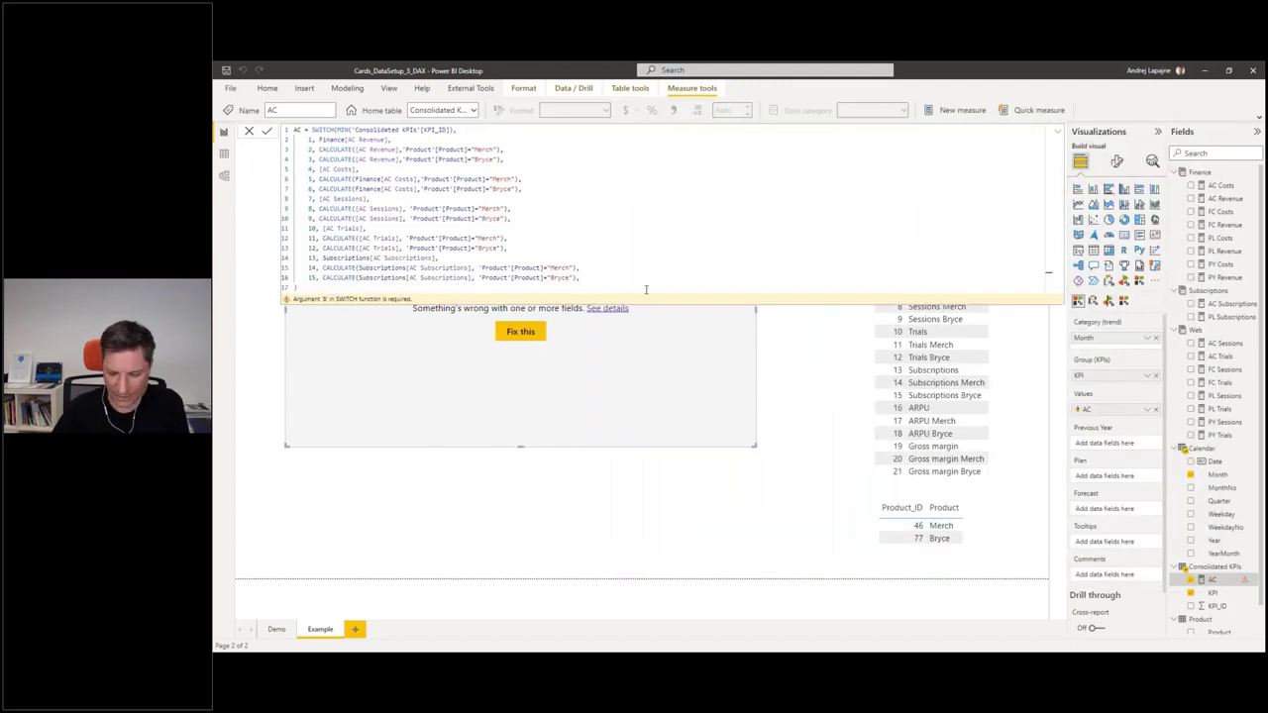
pyautogui.press('BackSpace')
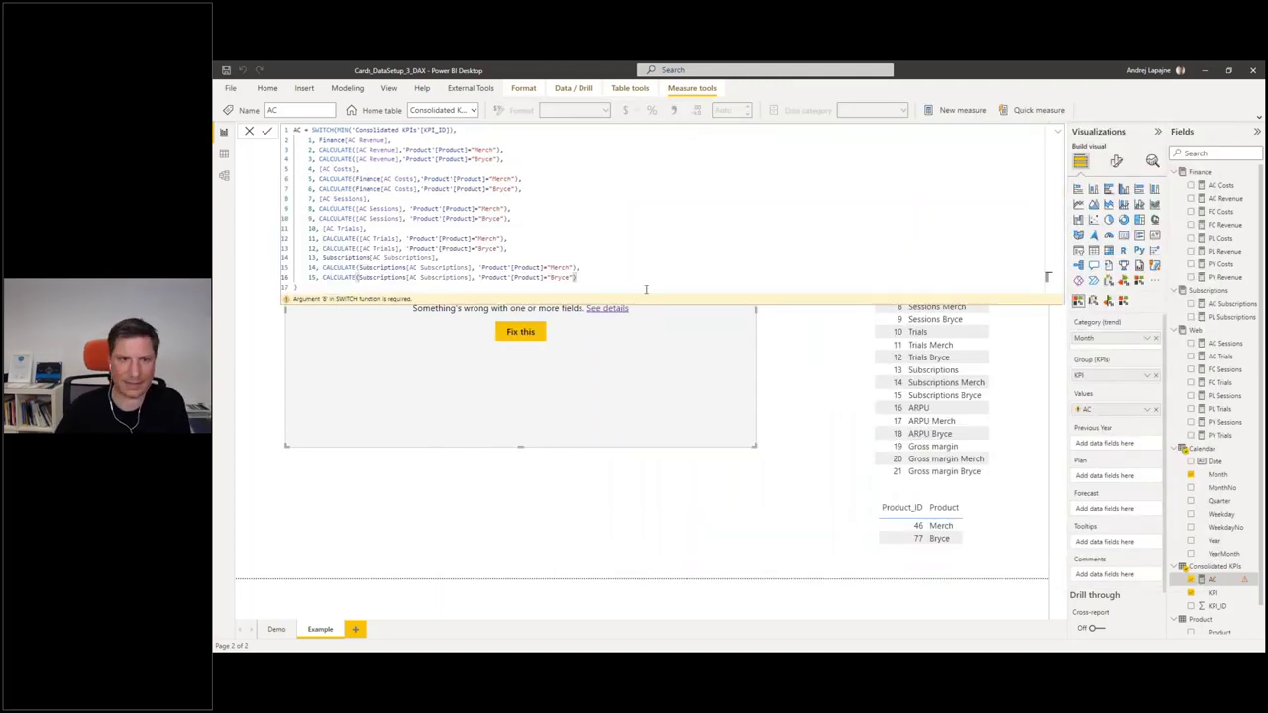
pyautogui.press('Return')
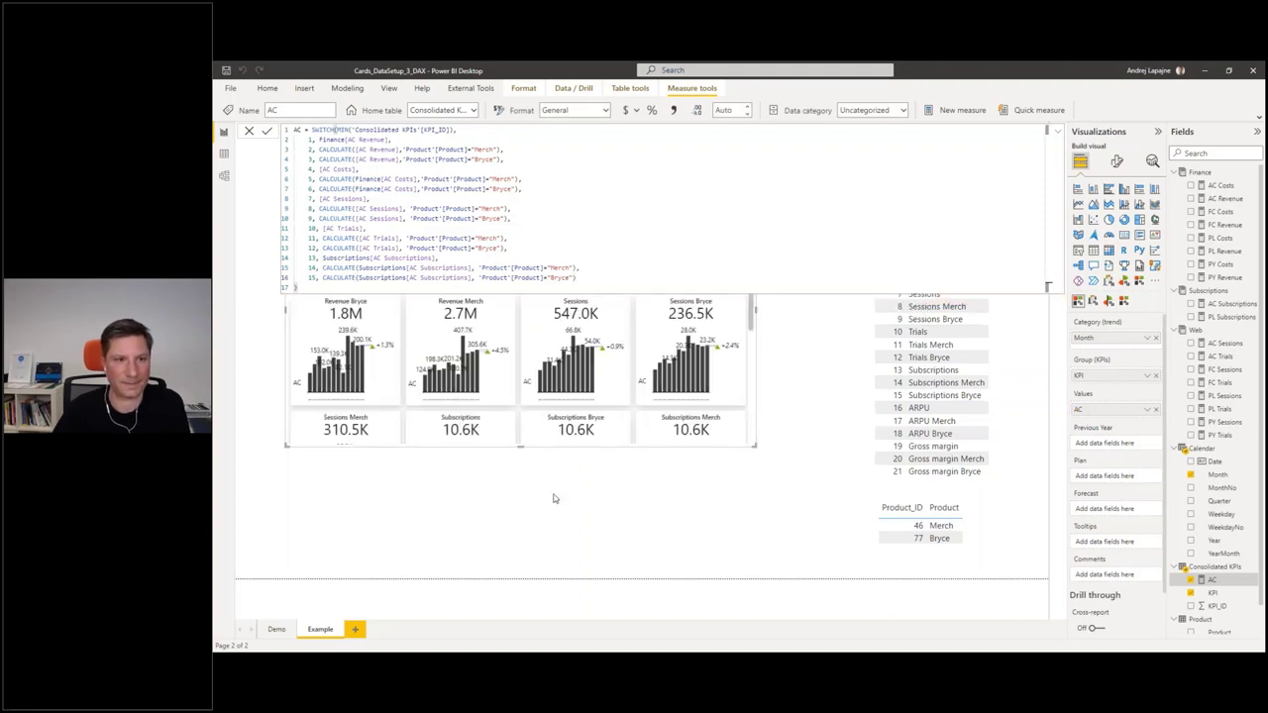
# - Move the cards visual toward the canvas's upper-left corner and enlarge it to fill the space beside the KPI table
pyautogui.click(513, 494)
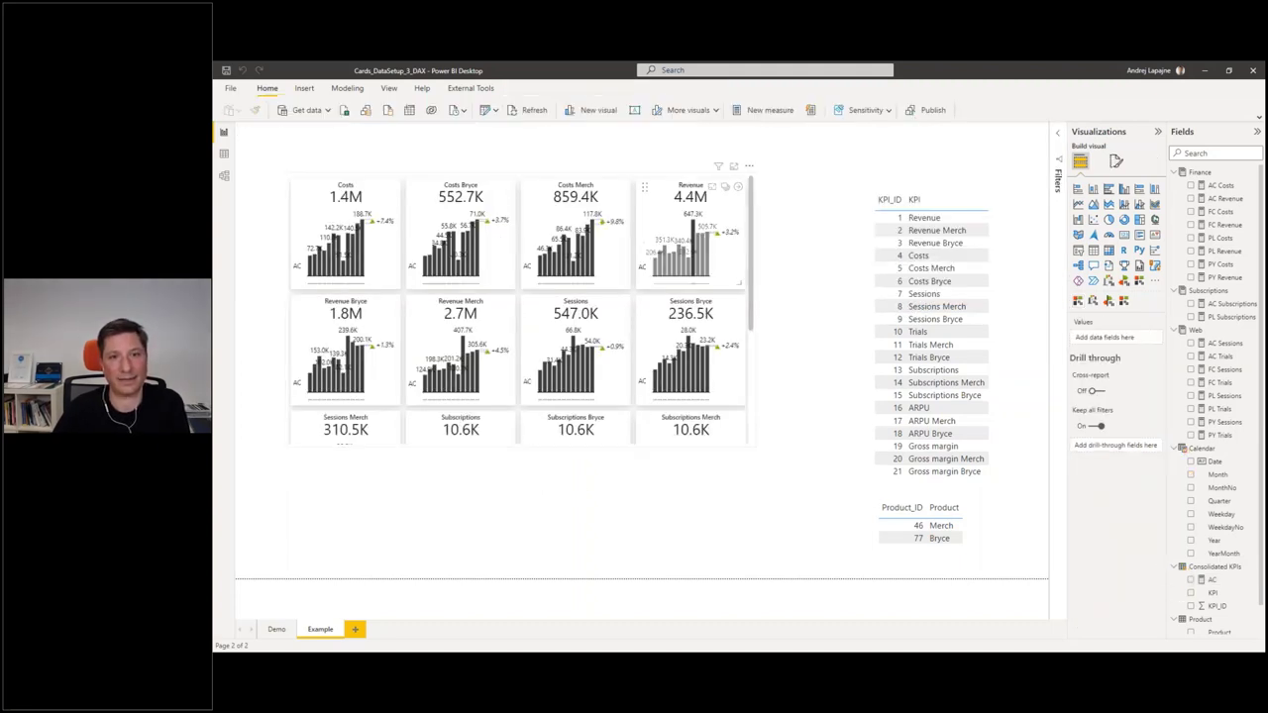
pyautogui.click(721, 156)
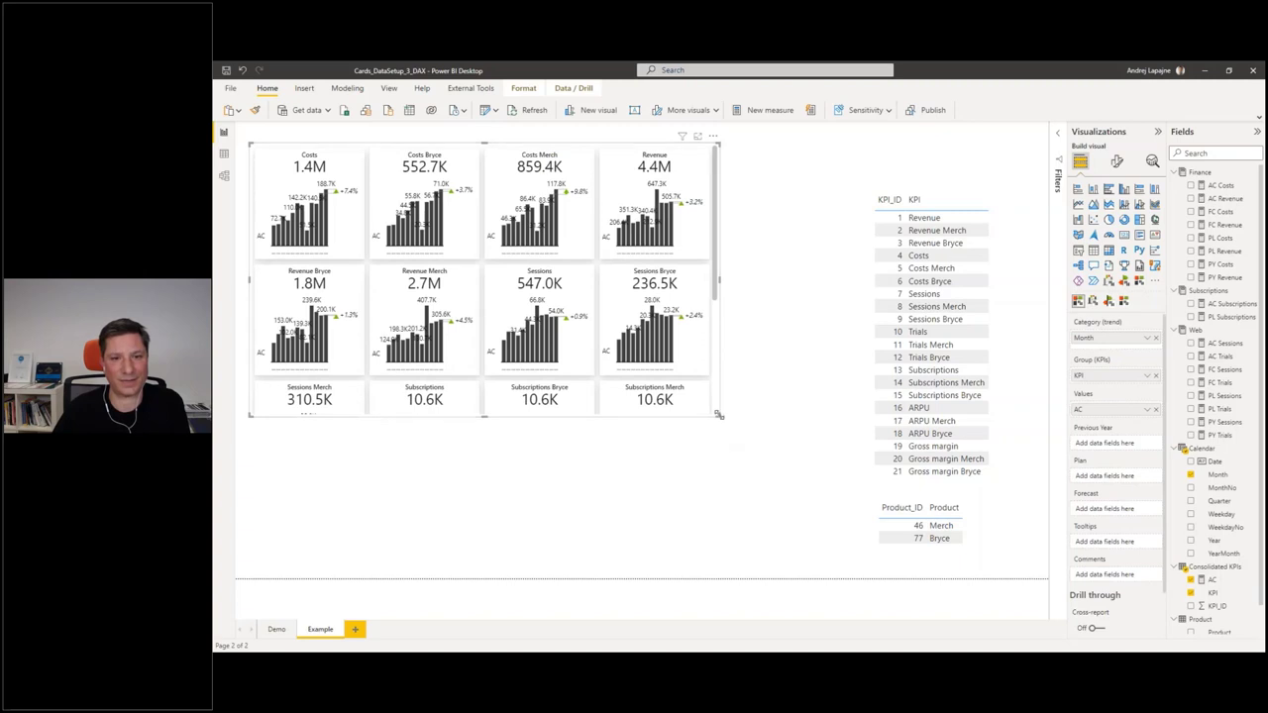
pyautogui.moveTo(730, 430); pyautogui.dragTo(814, 554)
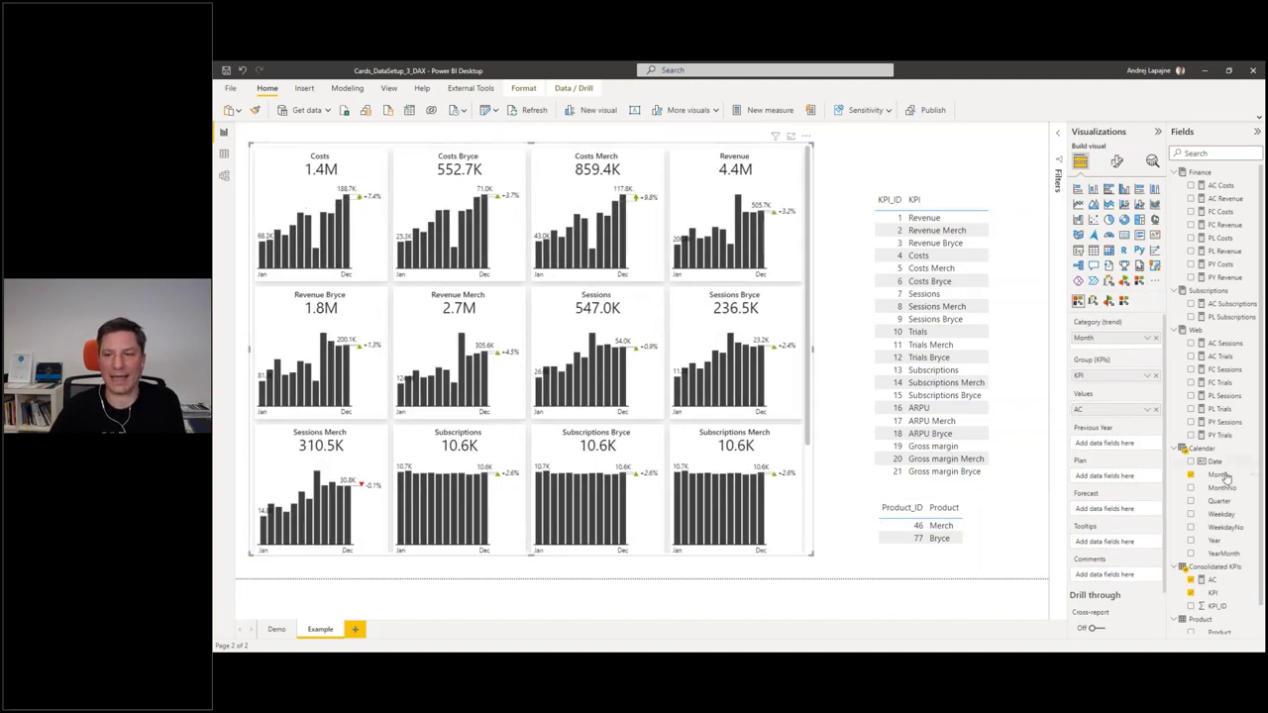
# - Reopen the AC measure and start a SWITCH case for value 16 on a new line after the value 15 case
pyautogui.click(1212, 579)
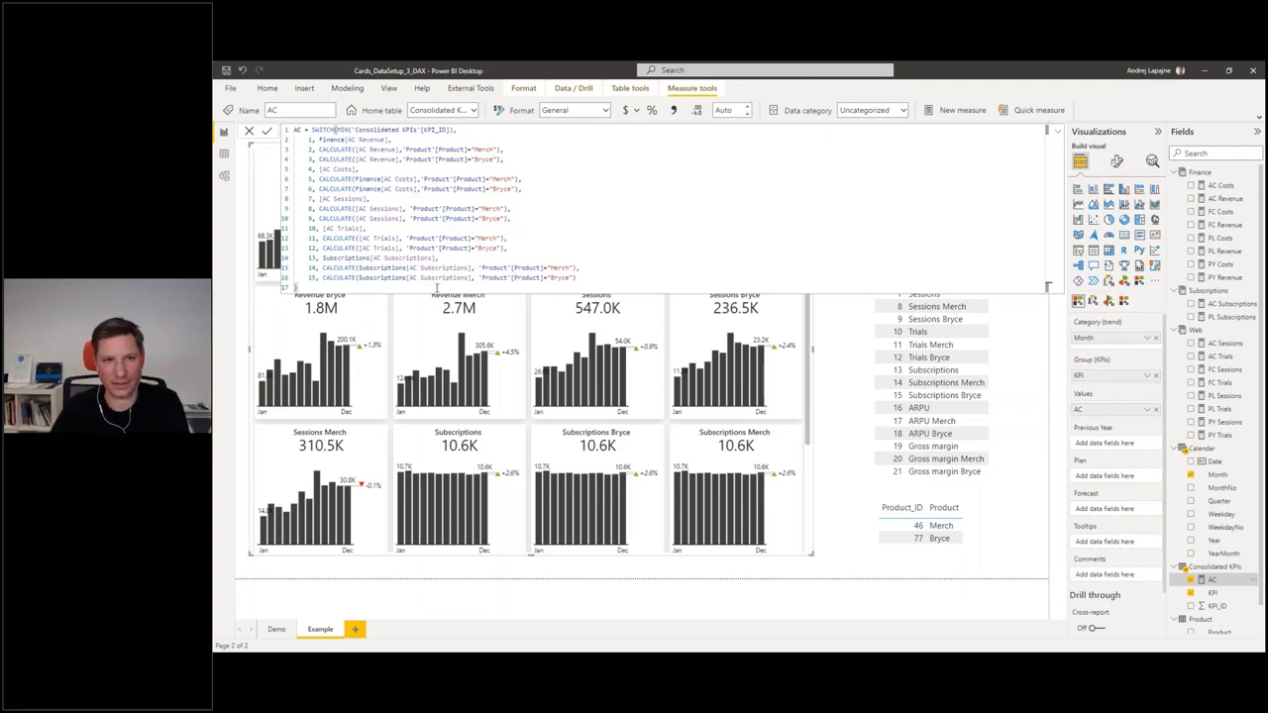
pyautogui.click(585, 276)
pyautogui.write(',')
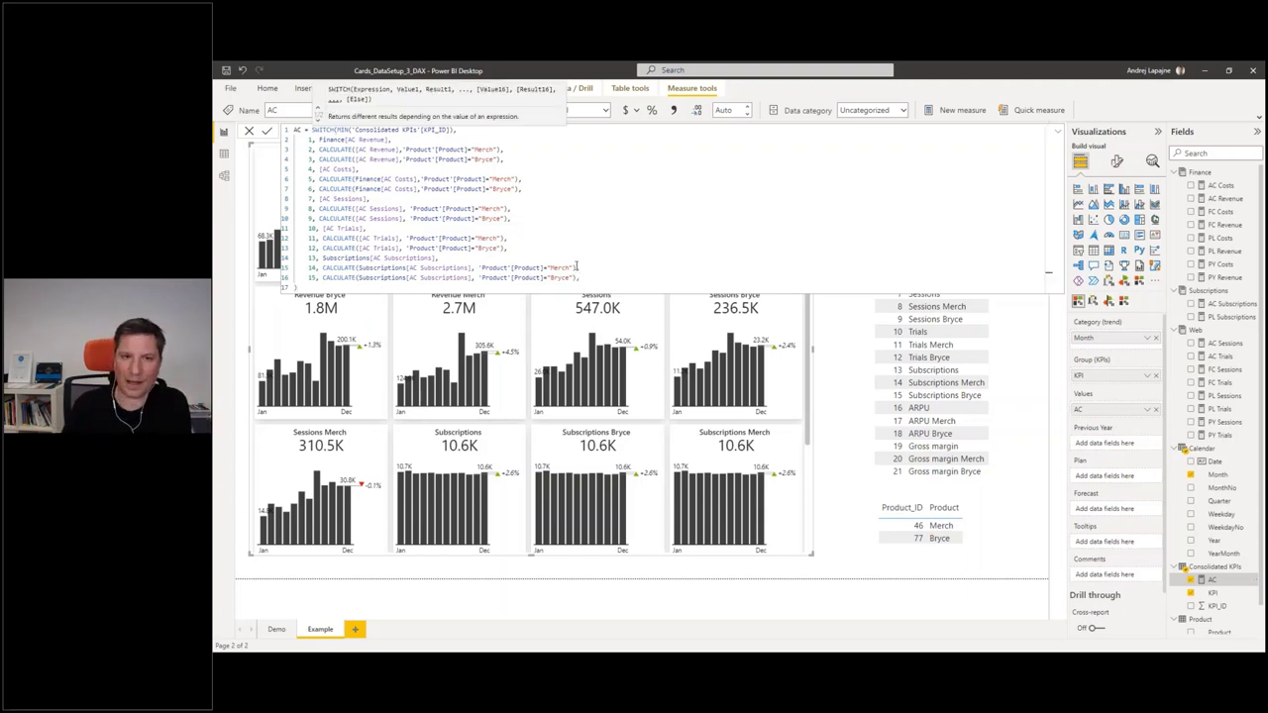
pyautogui.hotkey('shift', 'Return')
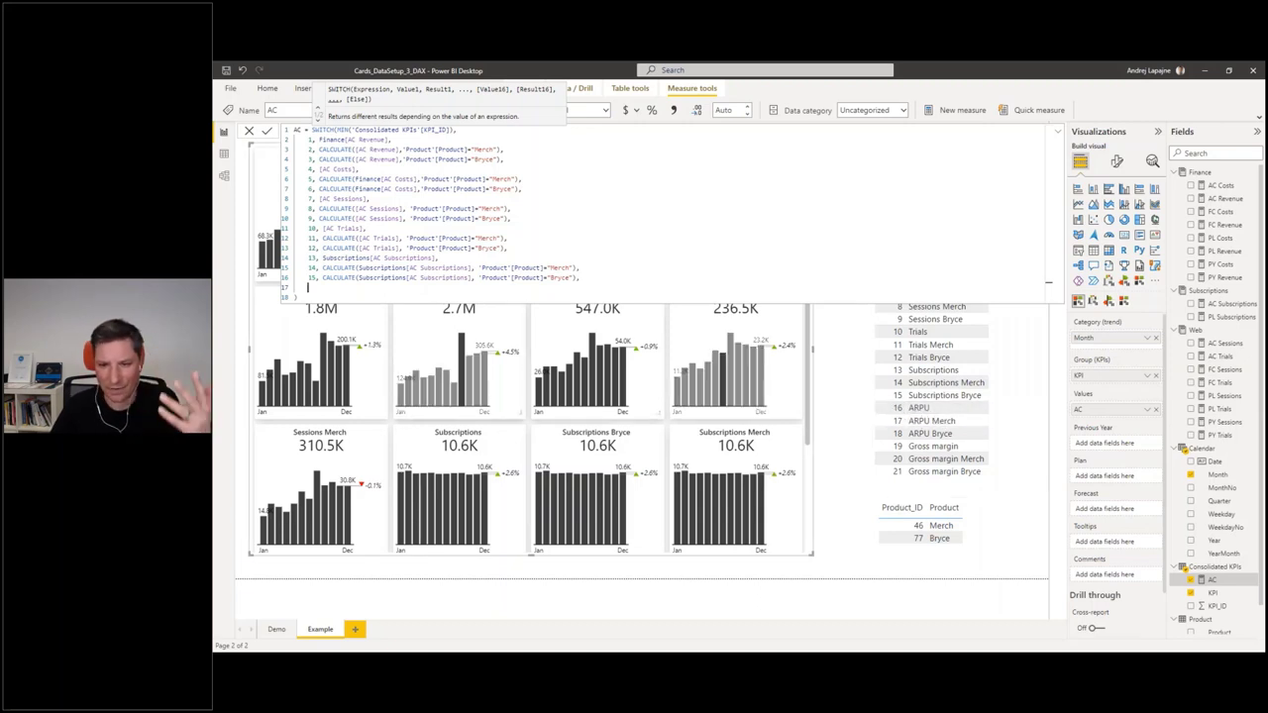
pyautogui.write('16')
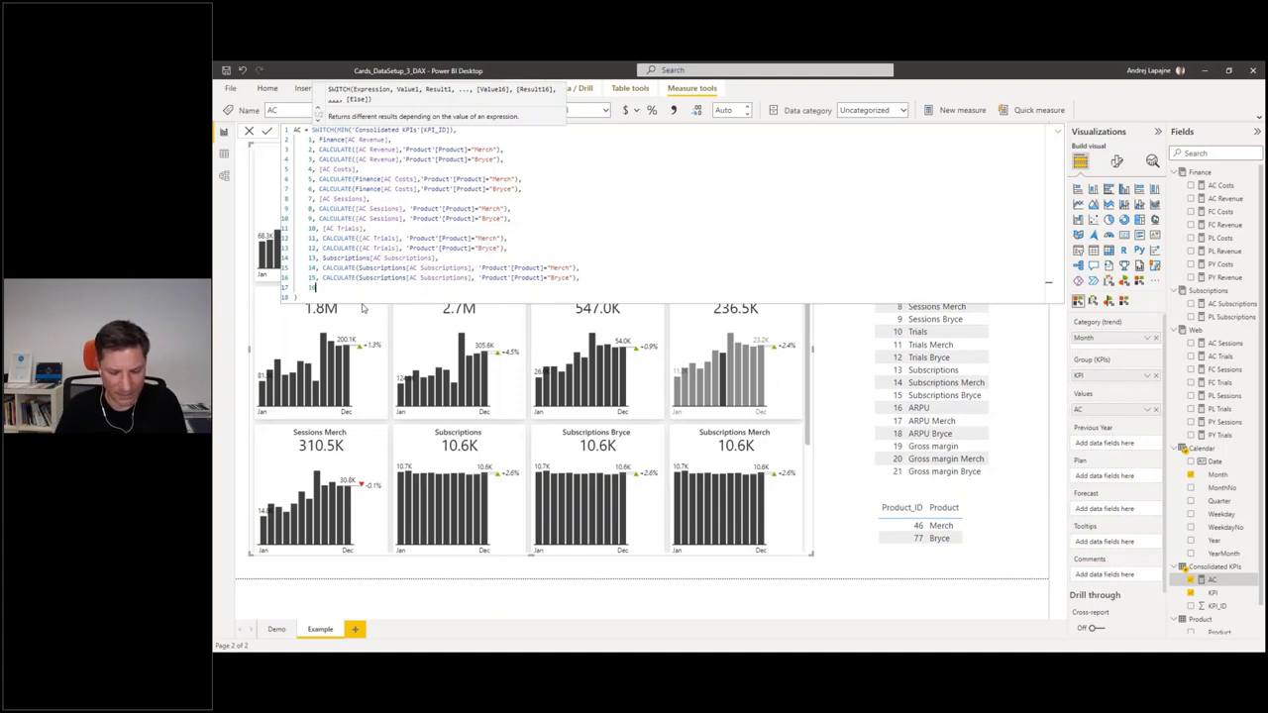
pyautogui.write(', ')
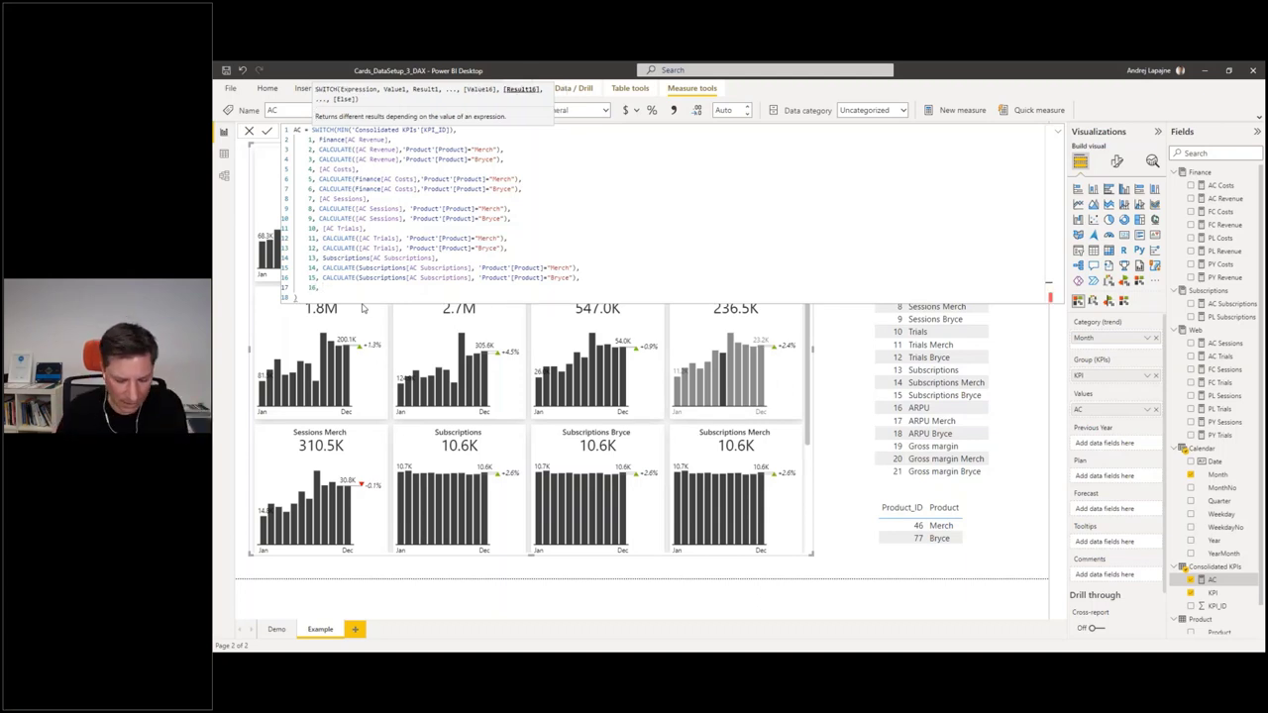
pyautogui.write('C')
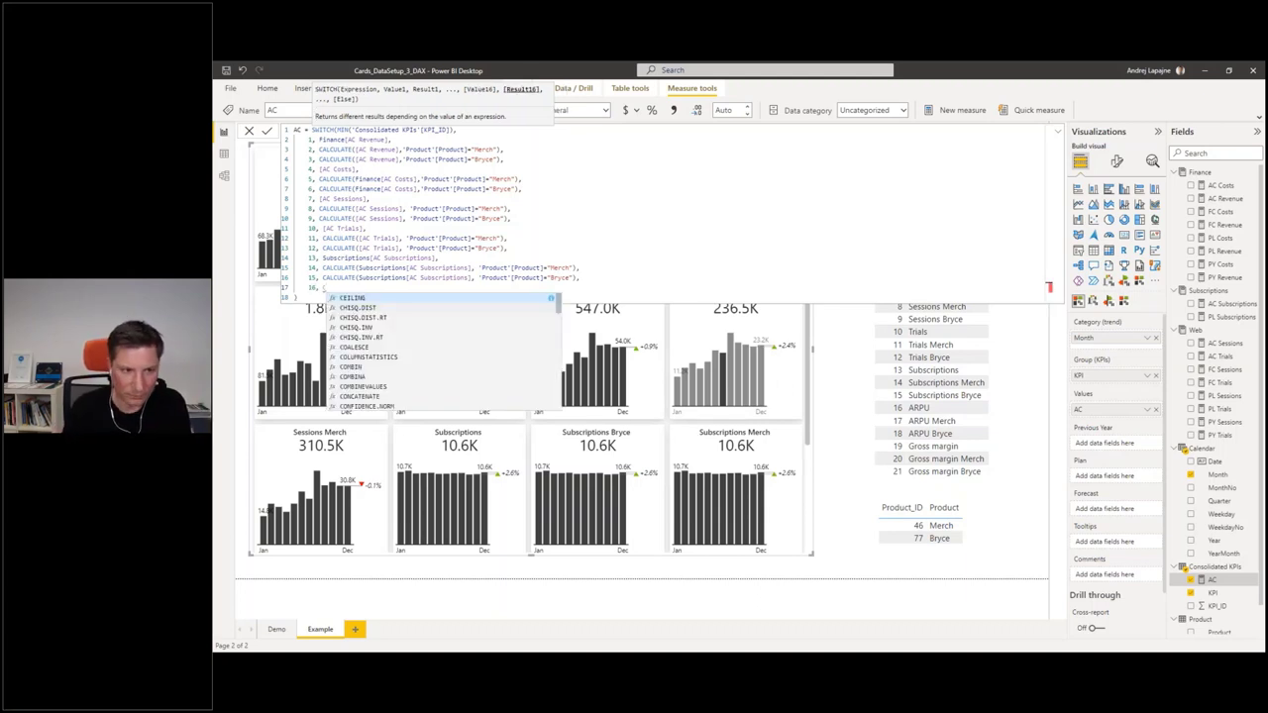
pyautogui.write('A')
pyautogui.press('BackSpace')
pyautogui.press('BackSpace')
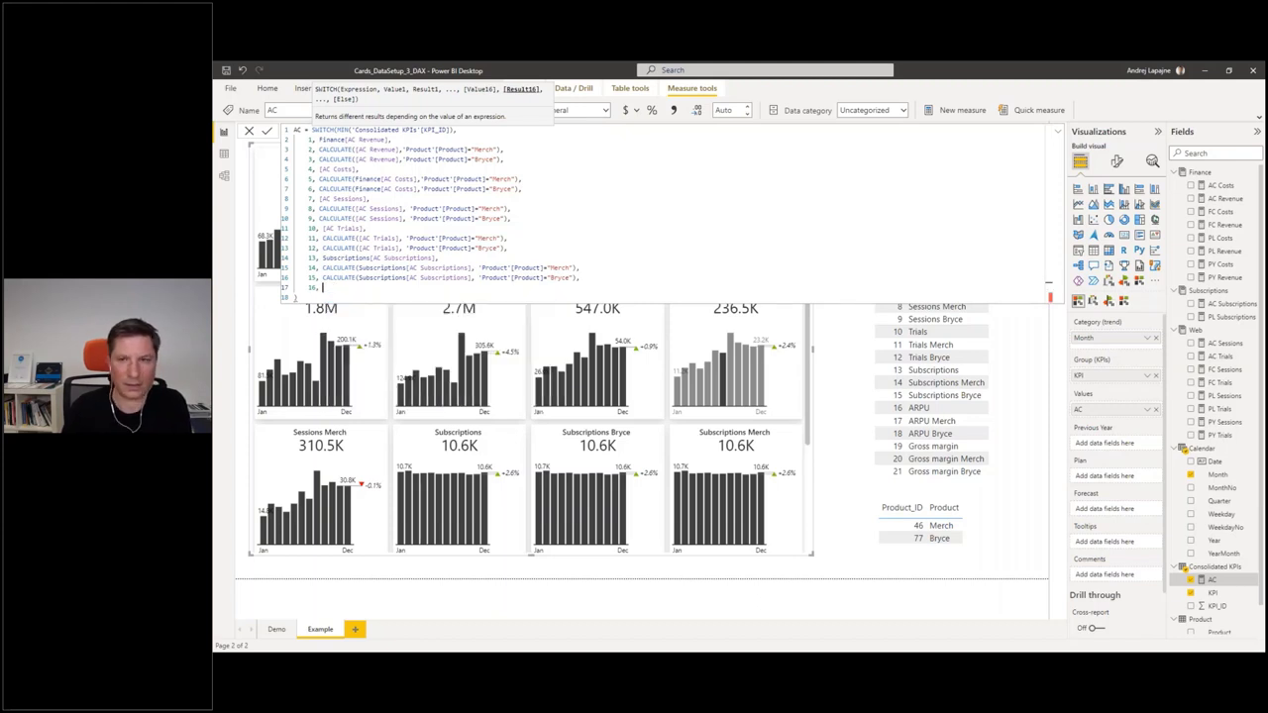
# - Set the value 16 result to [AC Revenue] / Subscriptions[AC Subscriptions], commit the AC measure, and check the ARPU card
pyautogui.write('re')
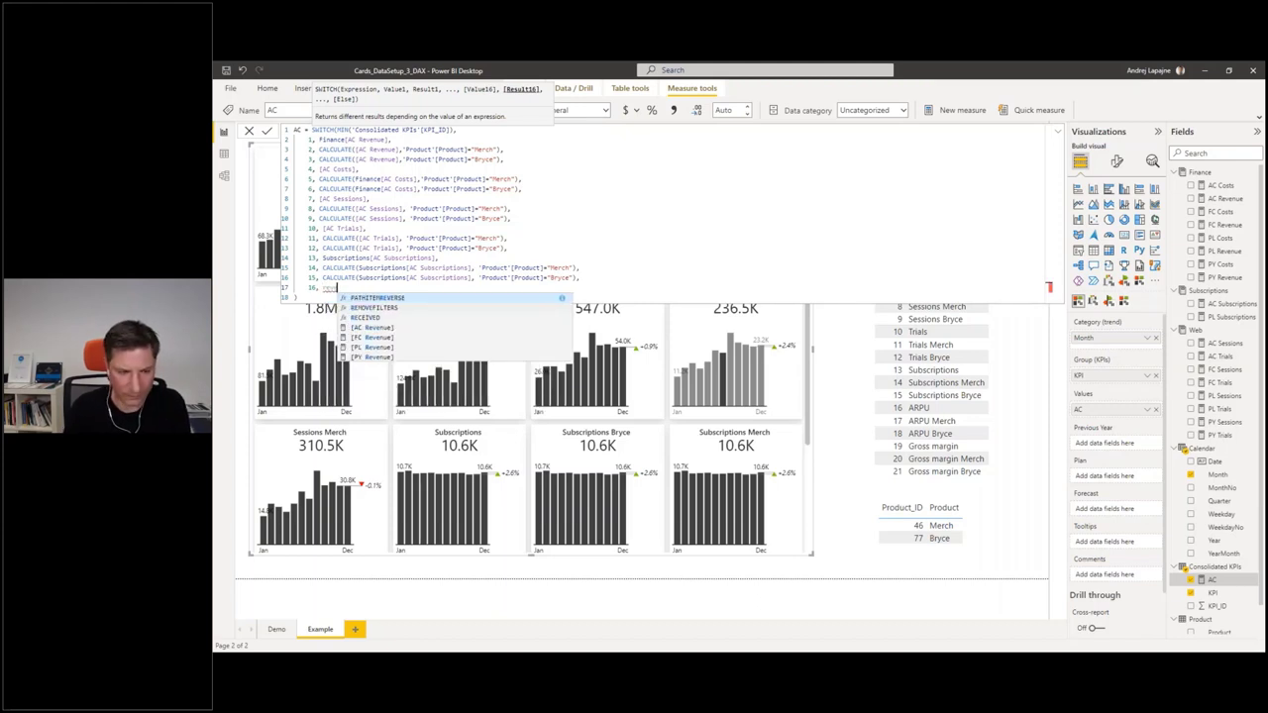
pyautogui.press('Down')
pyautogui.press('Down')
pyautogui.press('Down')
pyautogui.press('Tab')
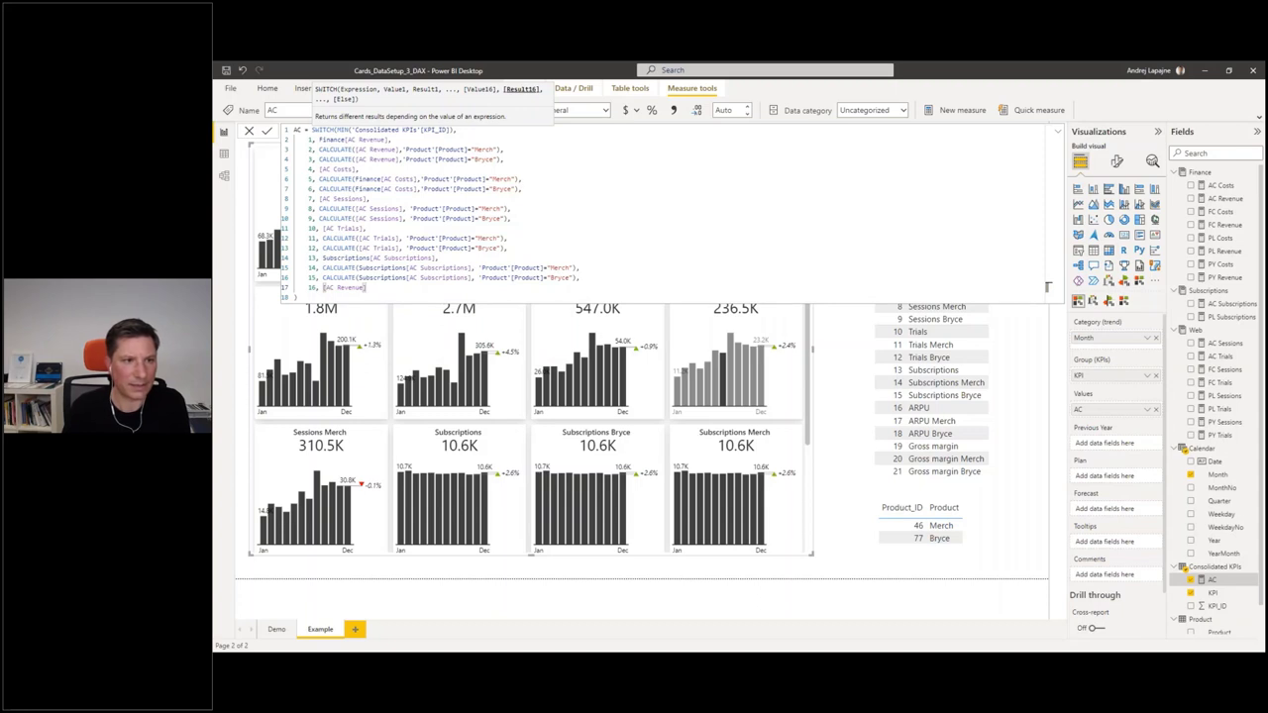
pyautogui.write('/')
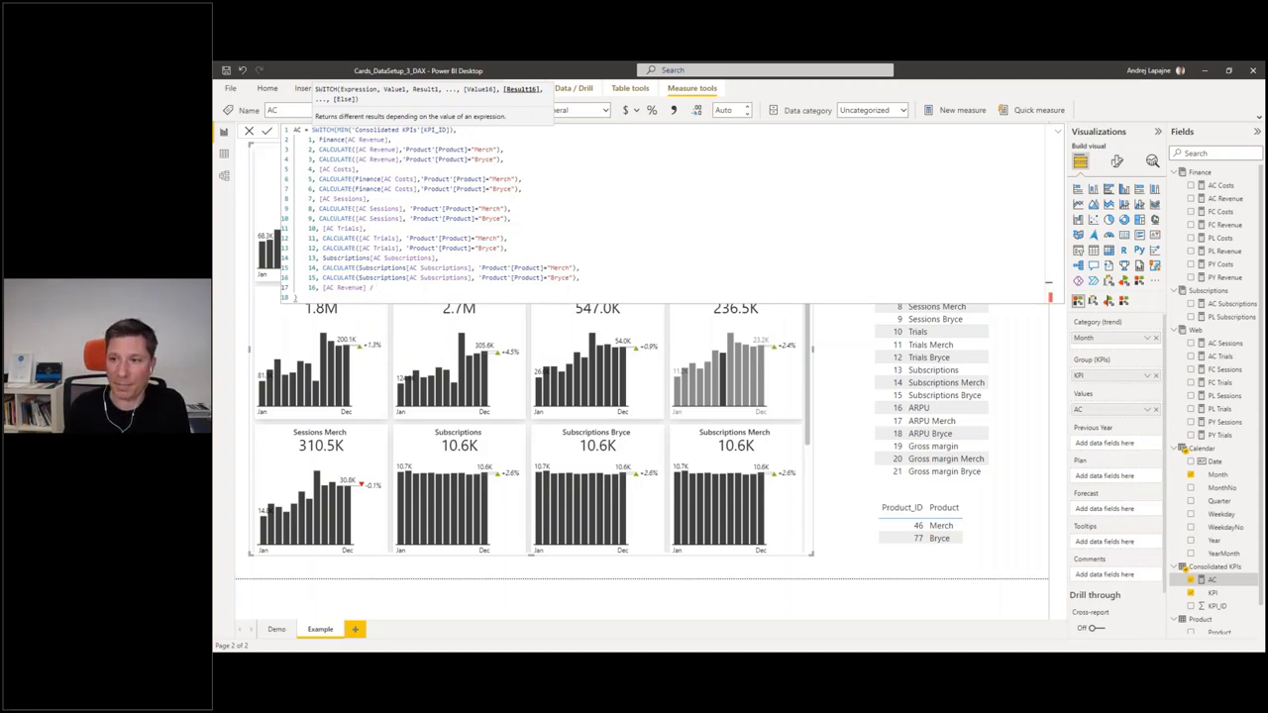
pyautogui.write(' sub')
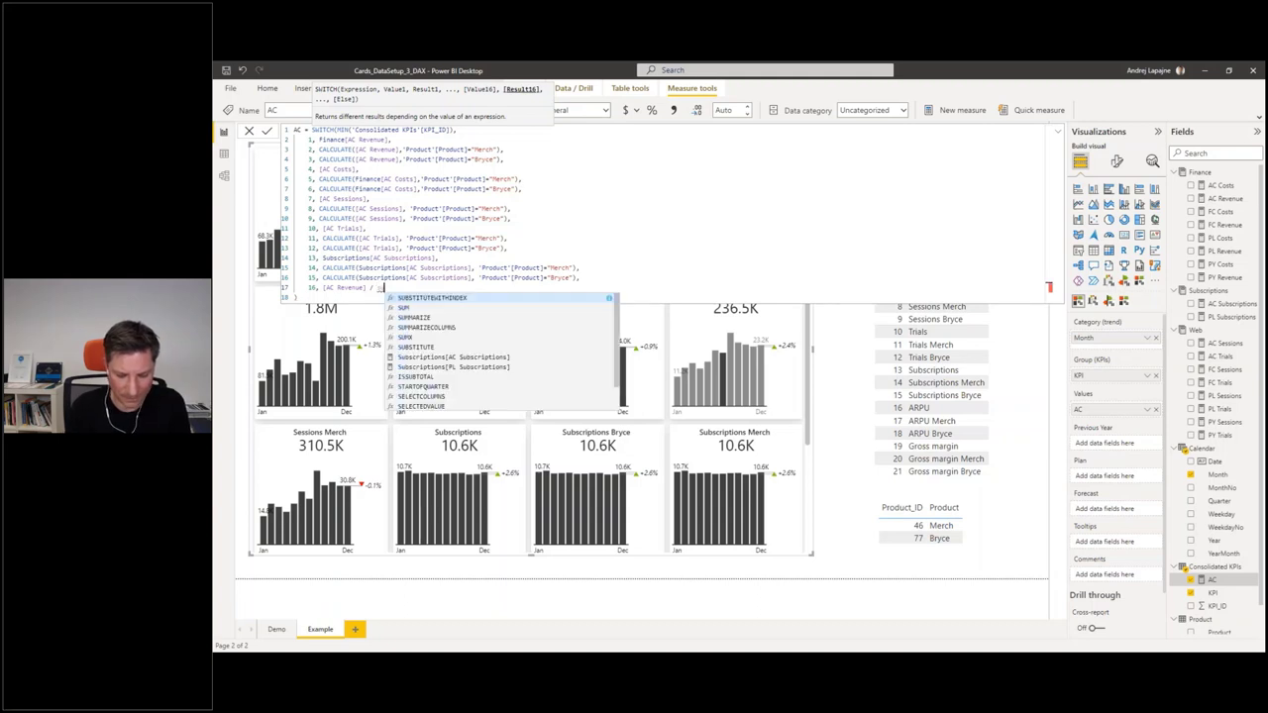
pyautogui.write('sc')
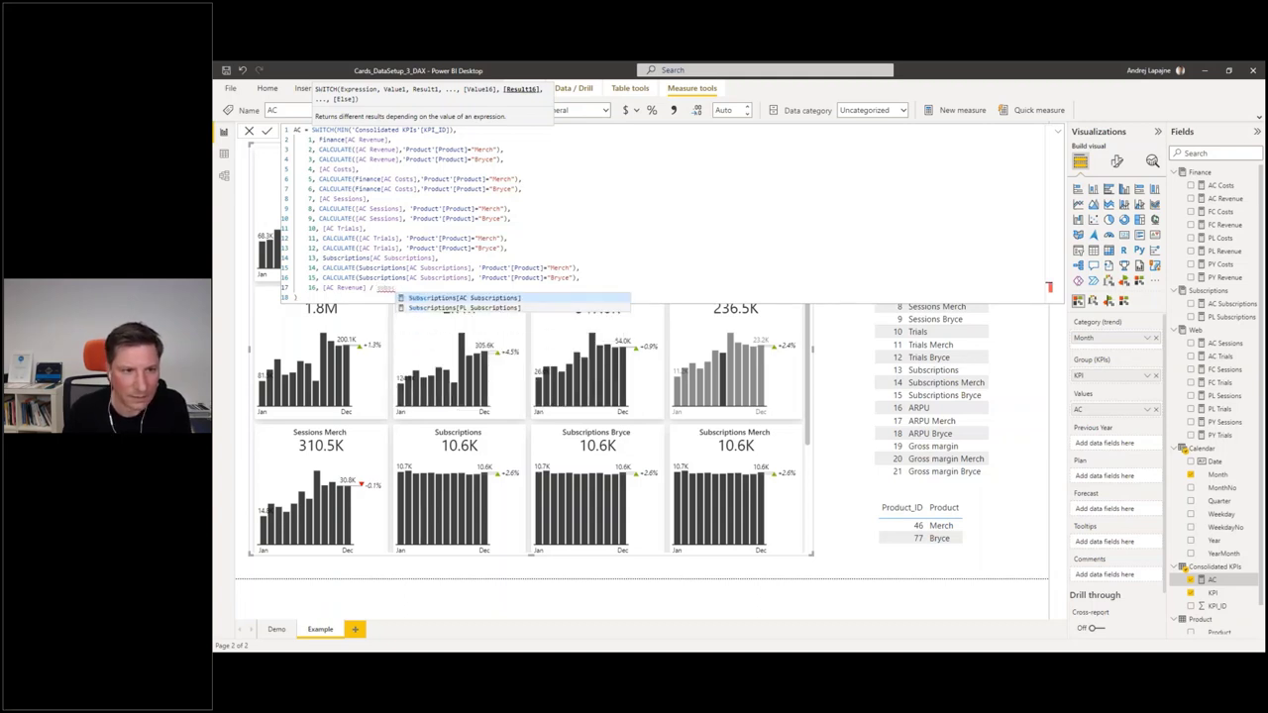
pyautogui.write('r')
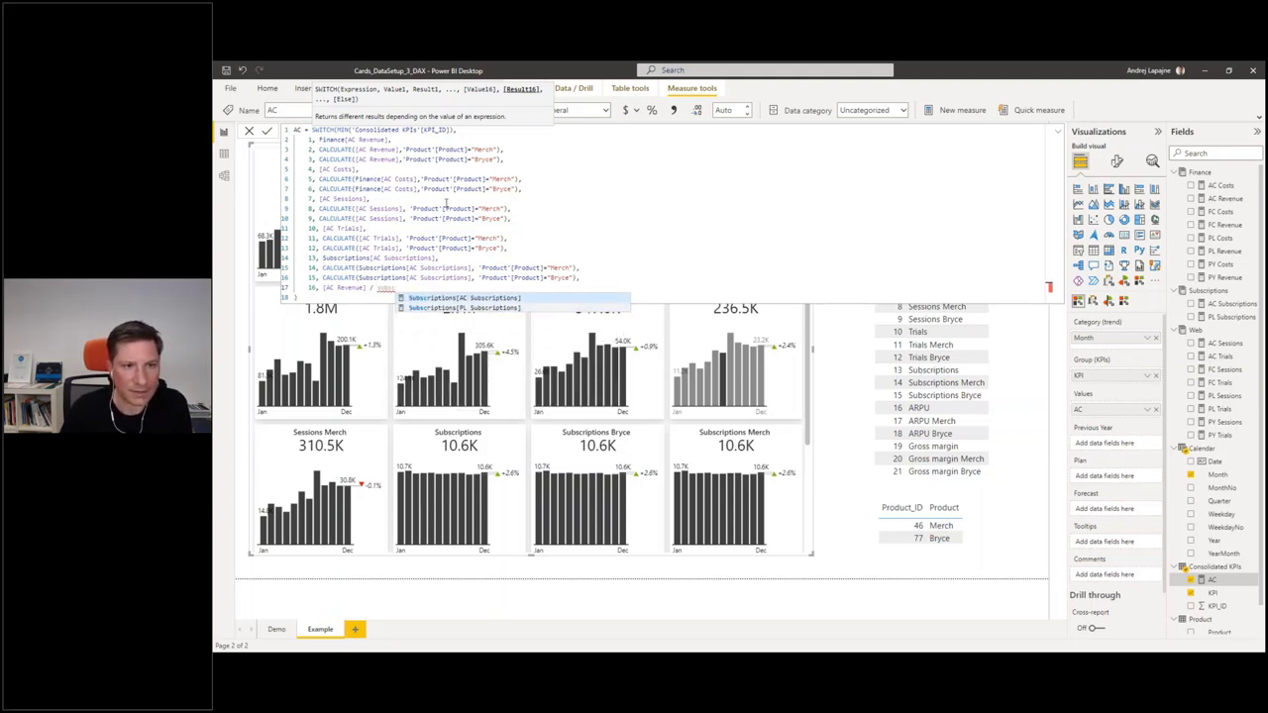
pyautogui.click(461, 298)
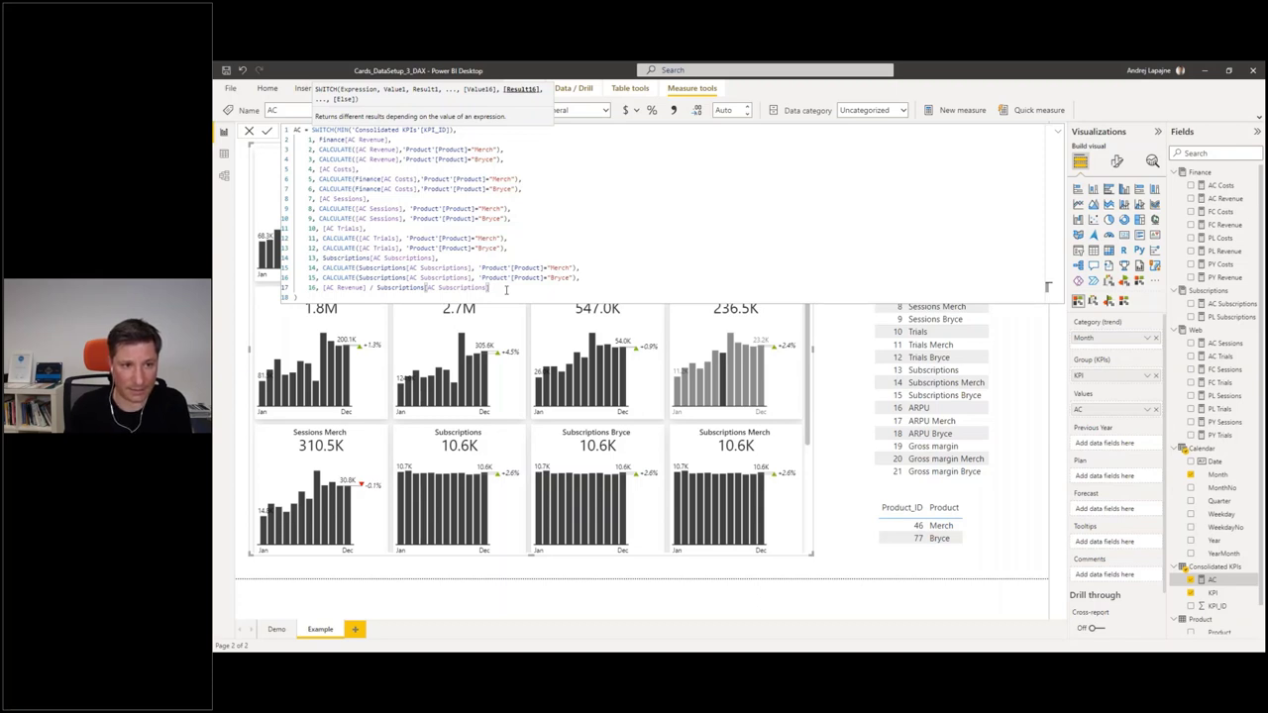
pyautogui.press('Return')
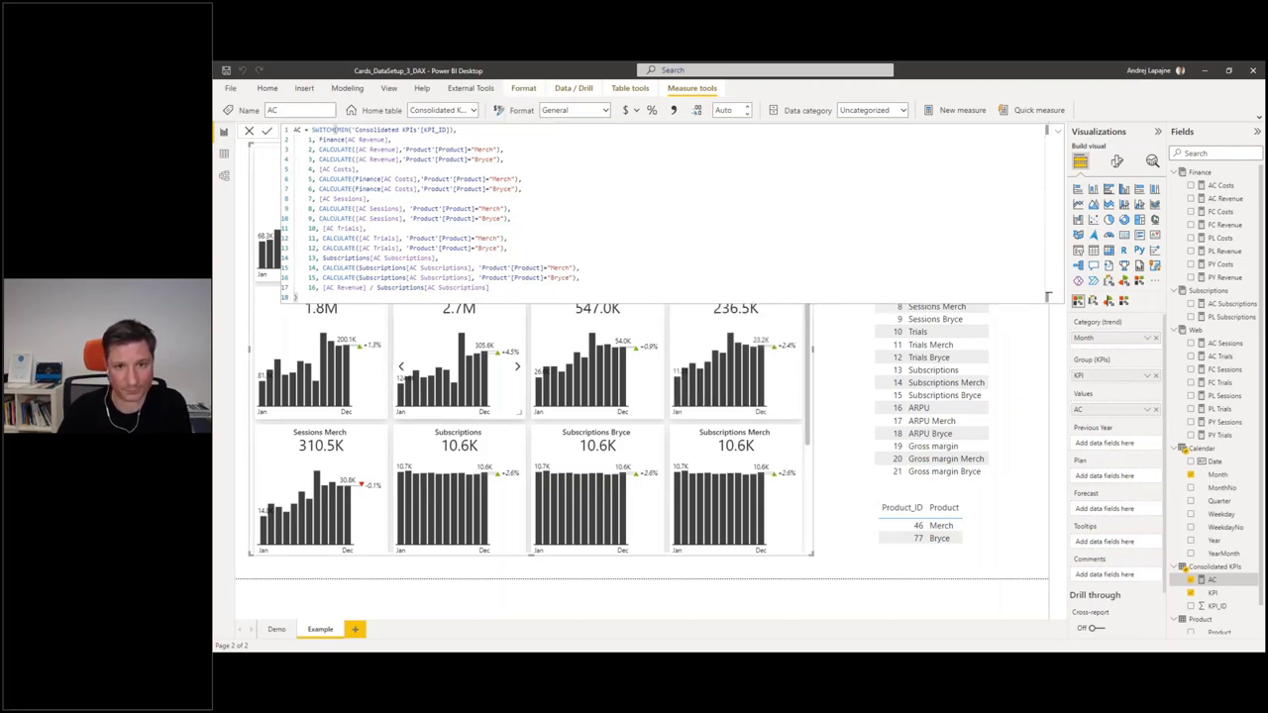
pyautogui.scroll(-3, 625, 396)
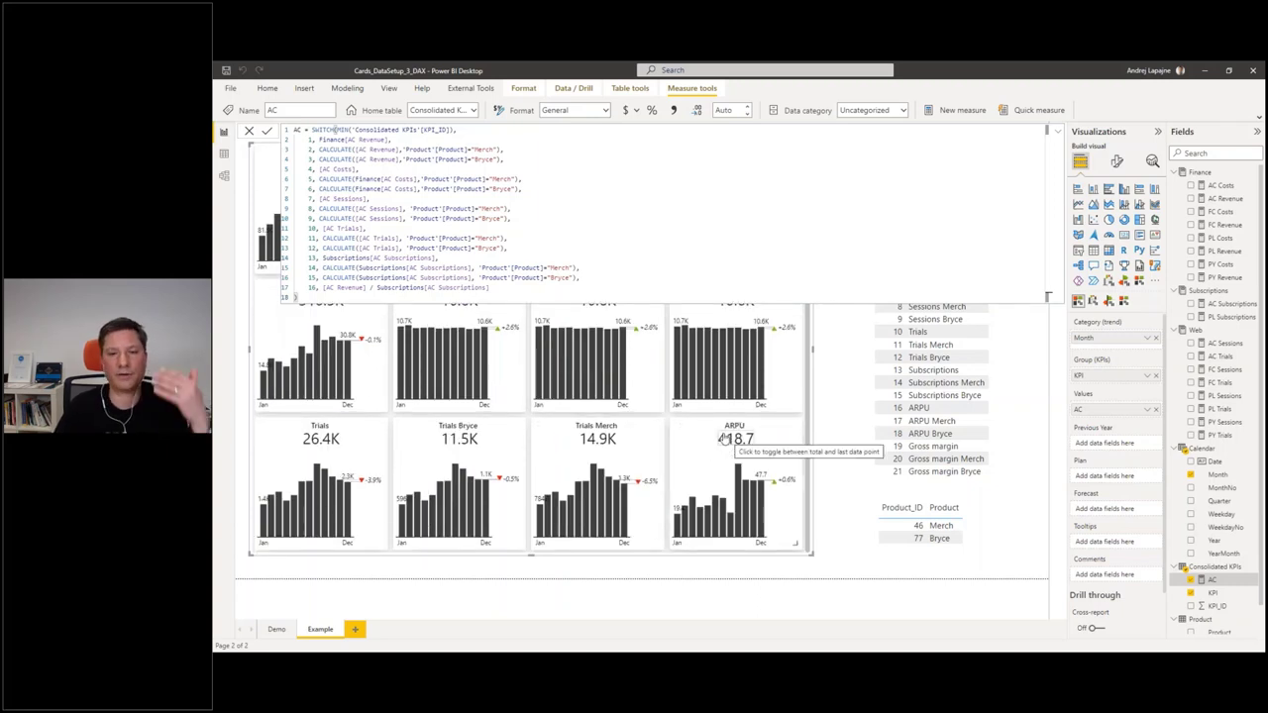
# - Copy the case lines for values 16 to 21 from DAX.txt in Notepad and return to the AC measure in Power BI
pyautogui.click(512, 289)
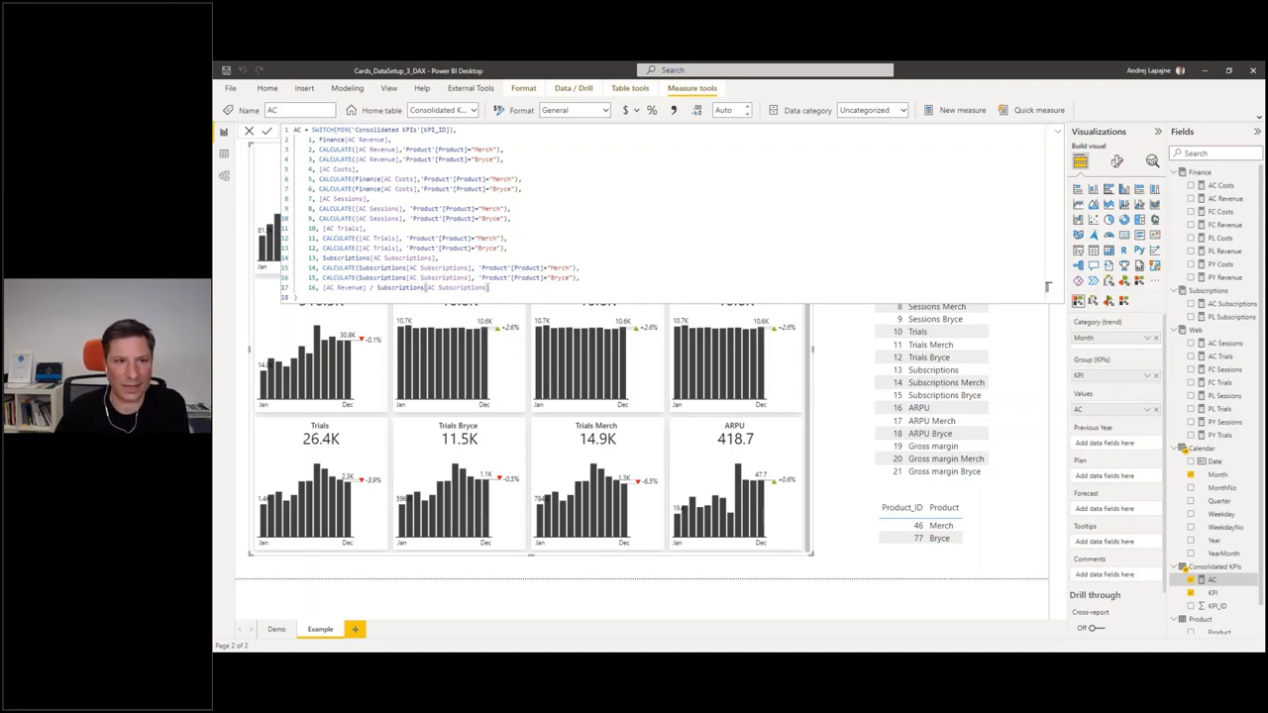
pyautogui.hotkey('alt', 'Tab')
pyautogui.hotkey('alt', 'Tab')
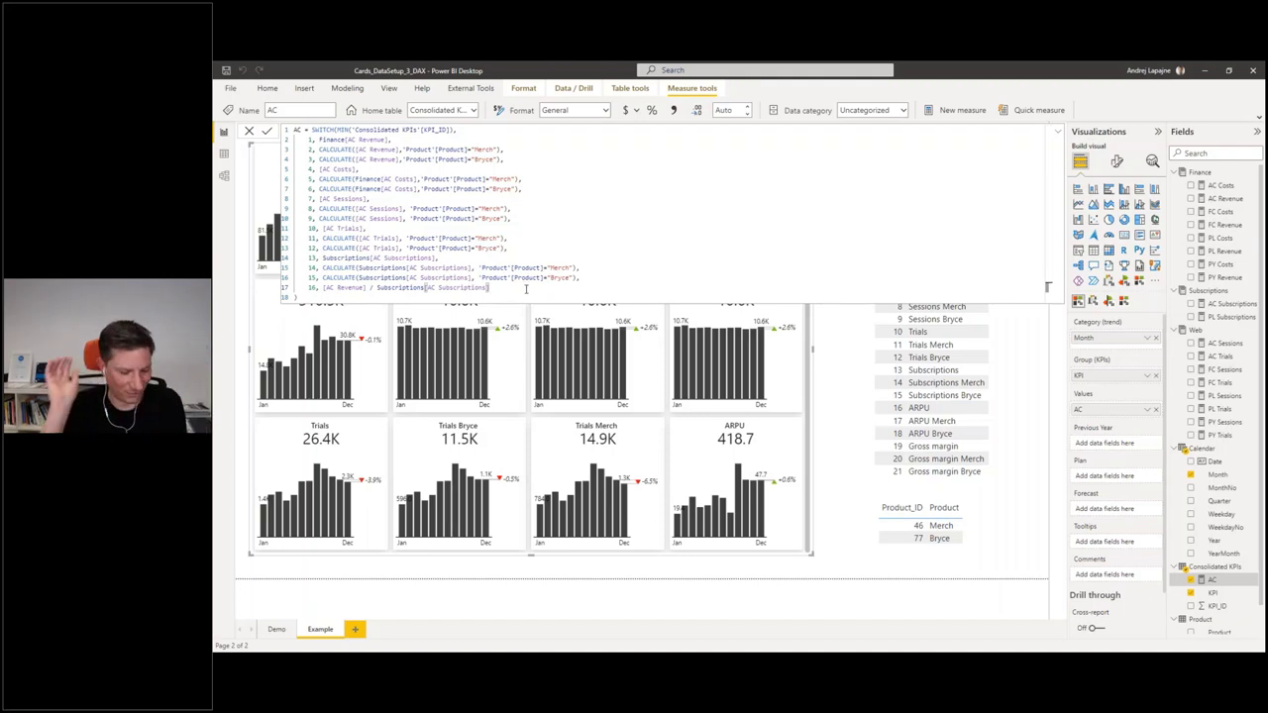
pyautogui.hotkey('alt', 'Tab')
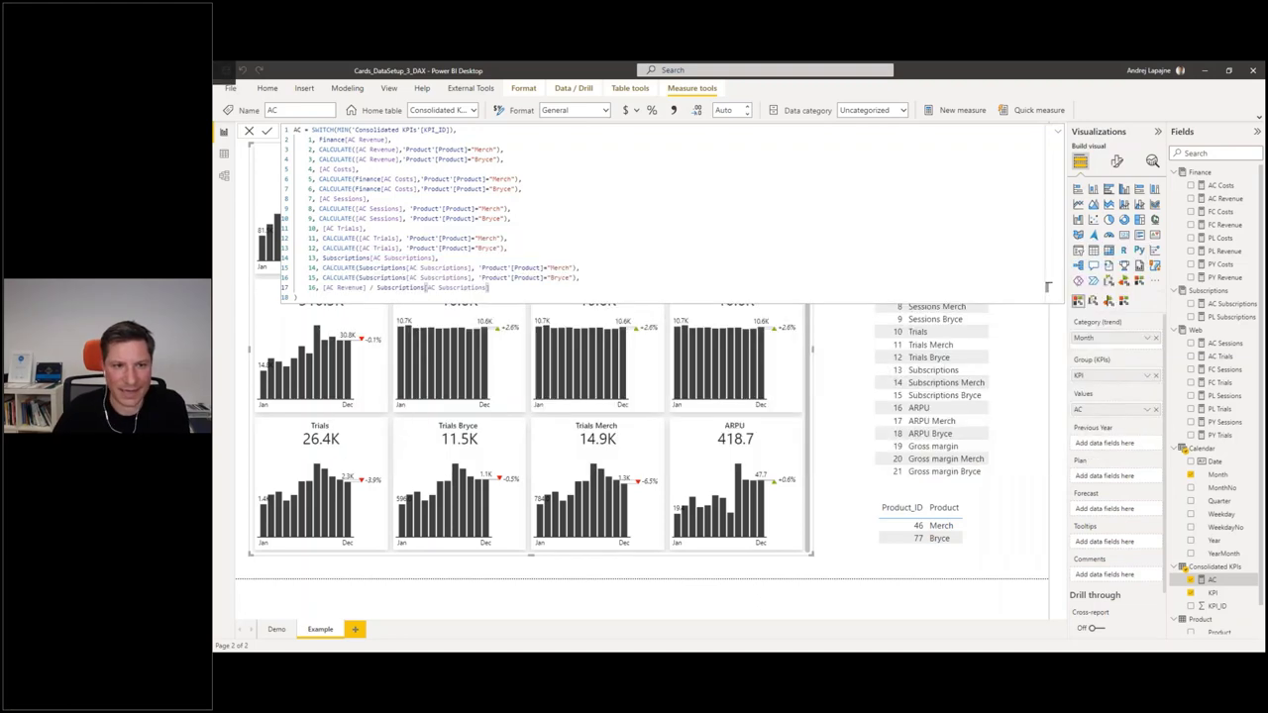
pyautogui.moveTo(611, 328); pyautogui.dragTo(993, 399)
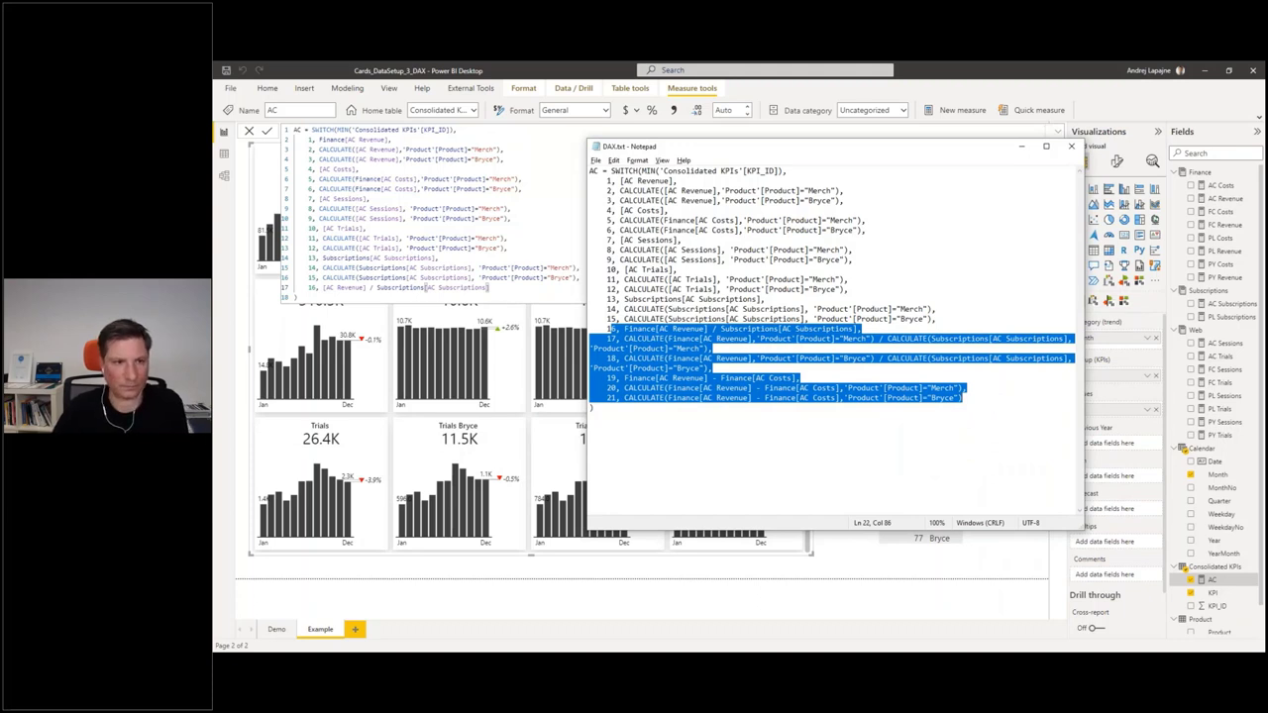
pyautogui.hotkey('alt', 'Tab')
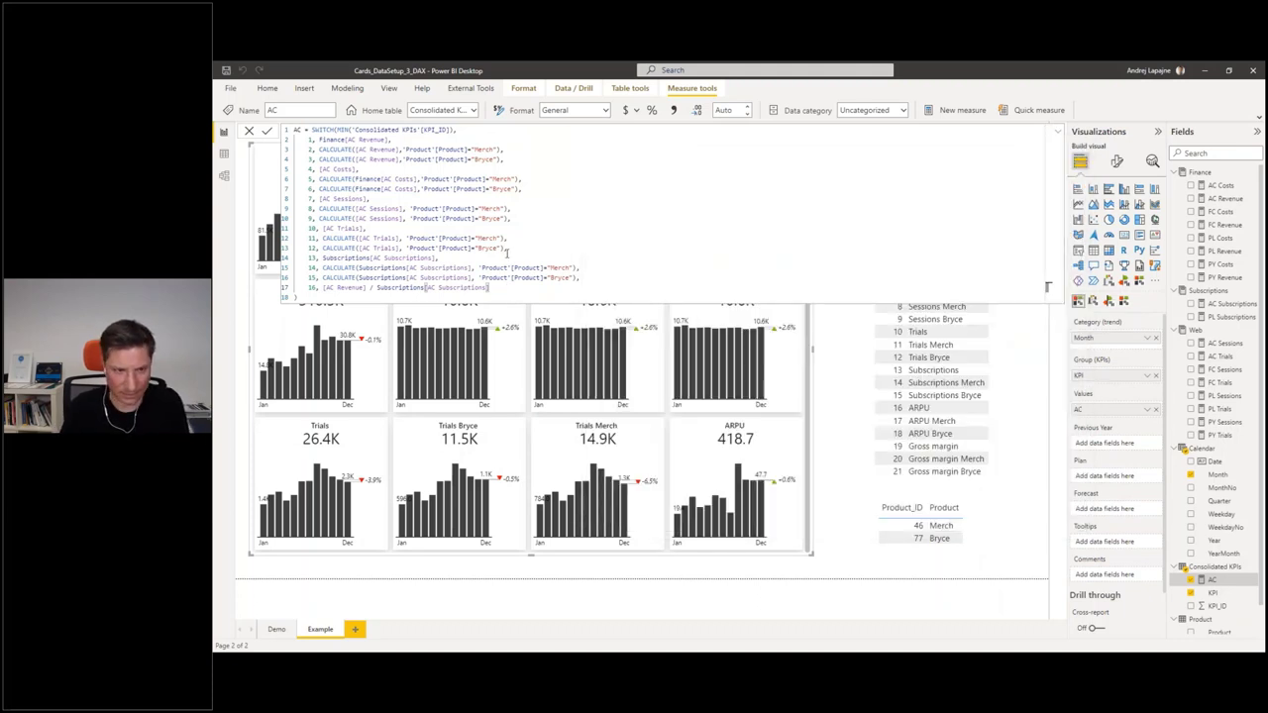
# - Add a comma after the value 16 case, paste the copied ARPU and Gross margin cases on a new line below, and commit the AC measure
pyautogui.write(',')
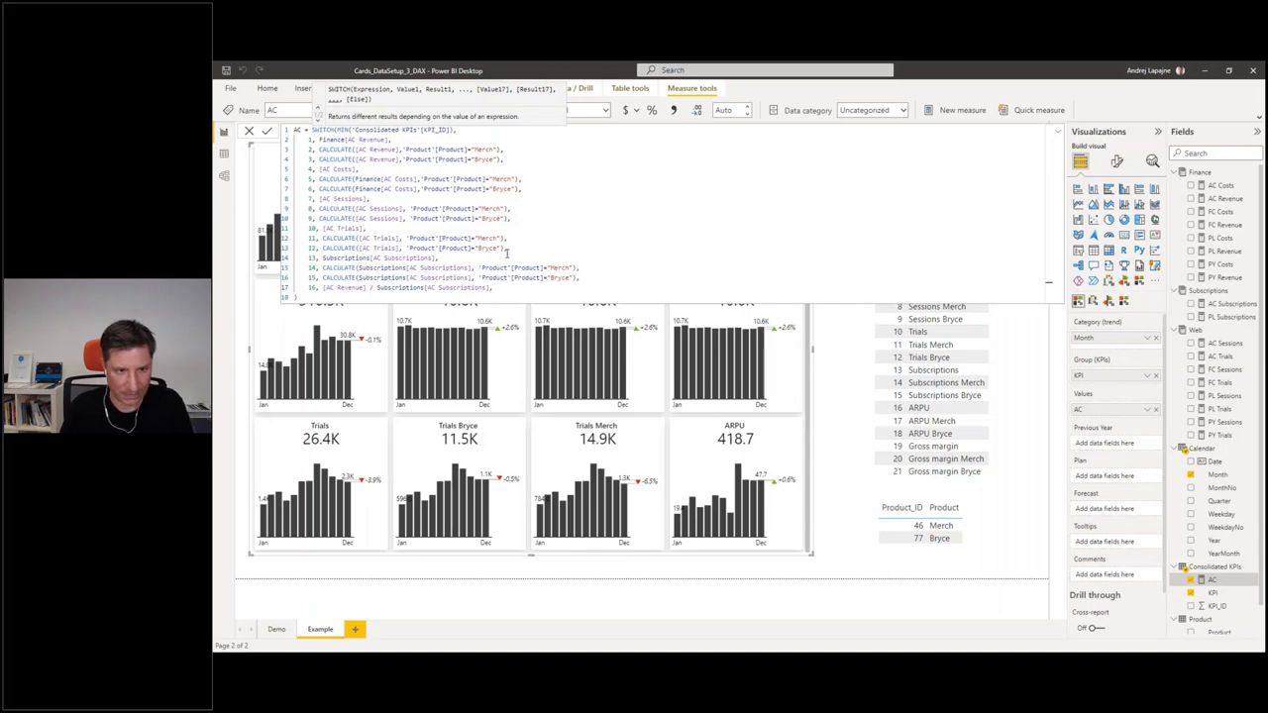
pyautogui.press('Return')
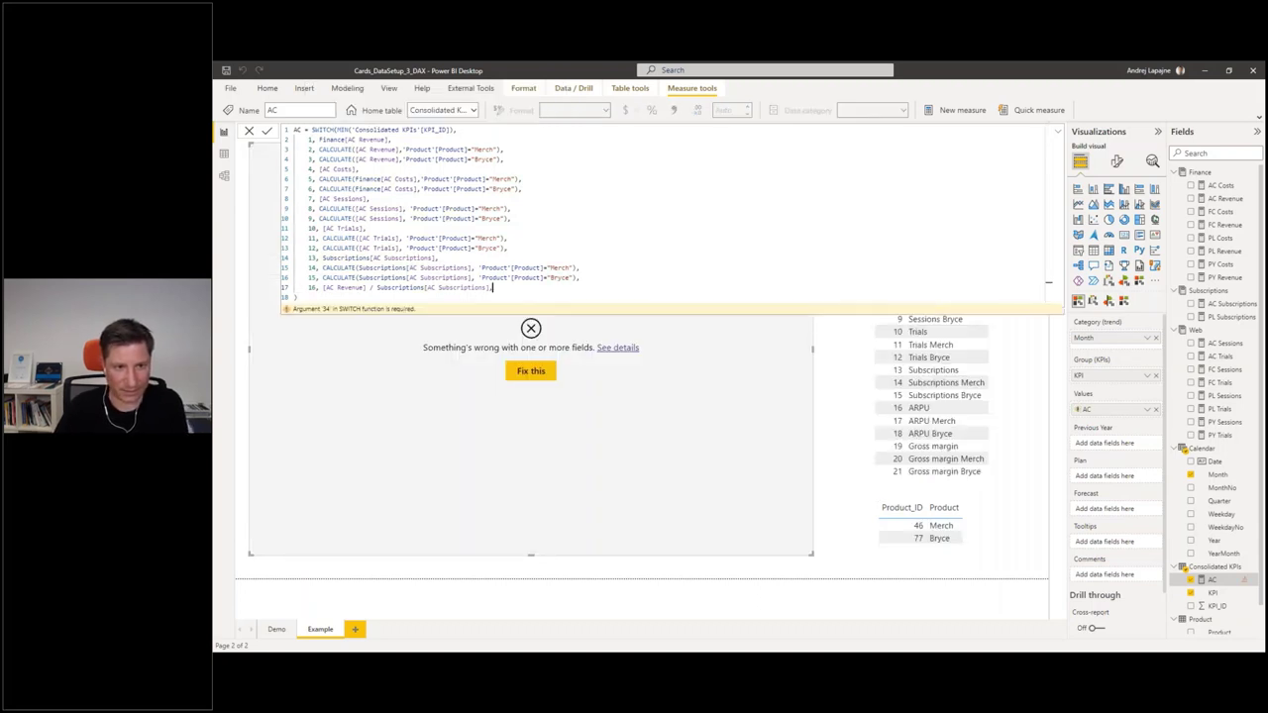
pyautogui.hotkey('shift', 'Return')
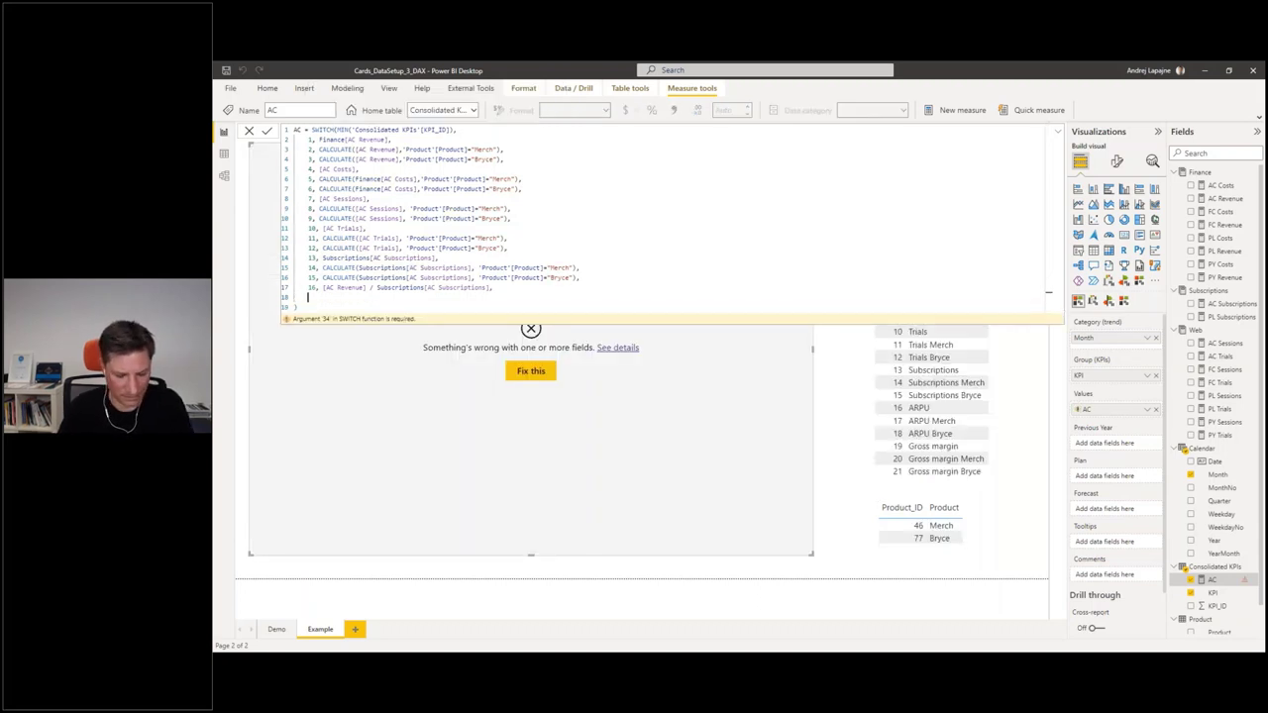
pyautogui.write('16, Finance[AC Revenue] / Subscriptions[AC Subscriptions], 17, CALCULATE(Finance[AC Revenue],\'Product\'[Product]="Merch") / CALCULATE(Subscriptions[AC Subscriptions], \'Product\'[Product]="Merch"), 18, CALCULATE(Finance[AC Revenue],\'Product\'[Product]="Bryce") / CALCULATE(Subscriptions[AC Subscriptions], \'Product\'[Product]="Bryce"), 19, Finance[AC Revenue] - Finance[AC Costs], 20, CALCULATE(Finance[AC Revenue] - Finance[AC Costs],\'Product\'[Product]="Merch"), 21, CALCULATE(Finance[AC Revenue] - Finance[AC Costs],\'Product\'[Product]="Bryce")')
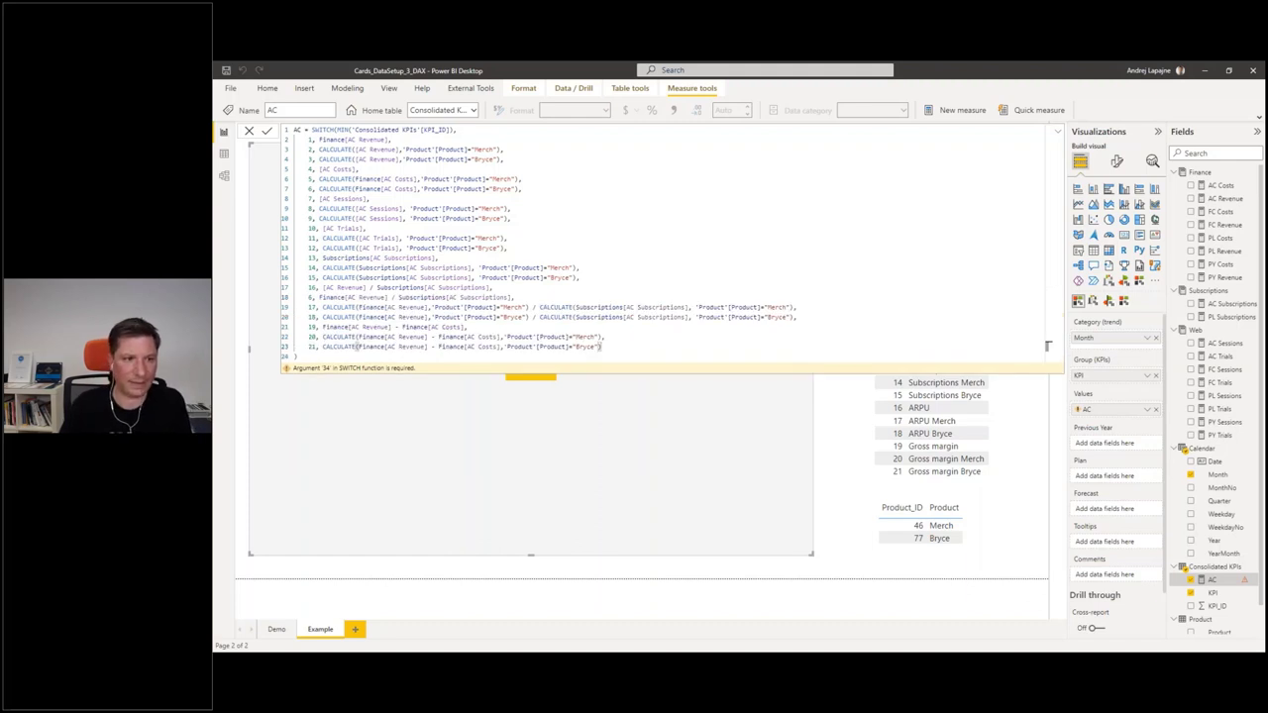
pyautogui.click(337, 130)
pyautogui.press('Return')
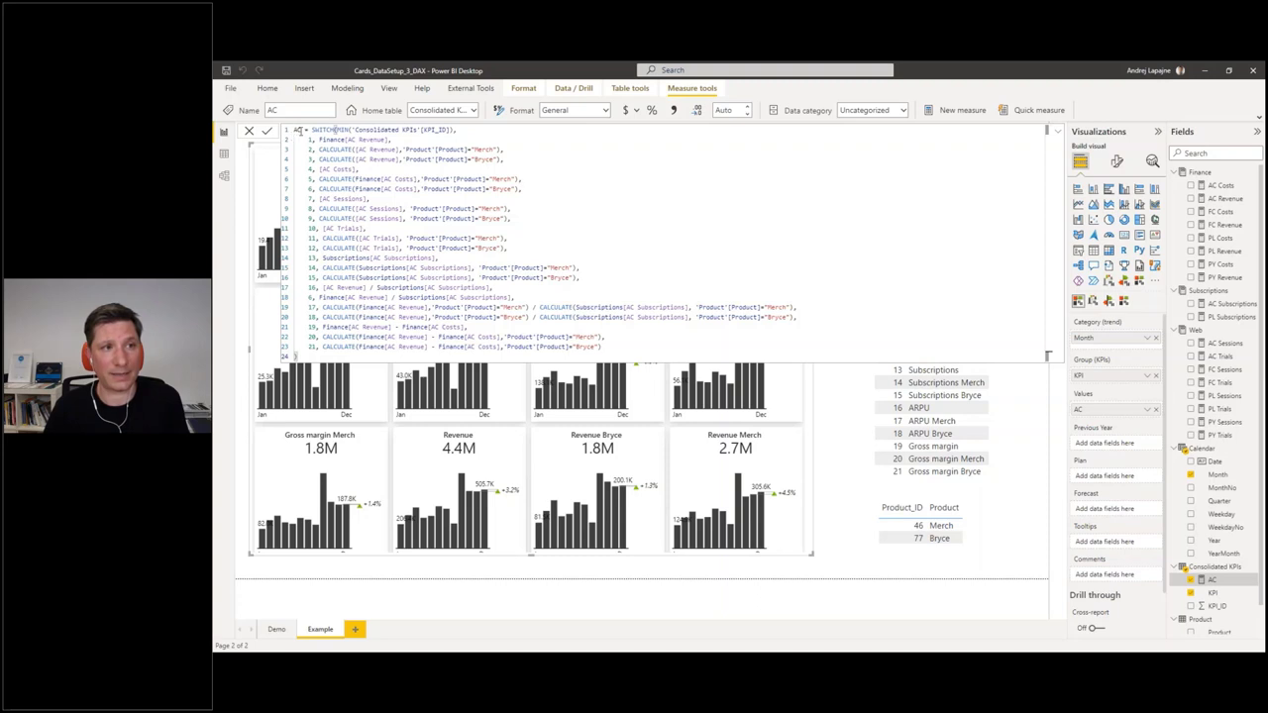
# - Copy the entire AC formula and paste it into a new measure in the Consolidated KPIs table
pyautogui.moveTo(294, 129); pyautogui.dragTo(684, 354)
pyautogui.hotkey('ctrl', 'c')
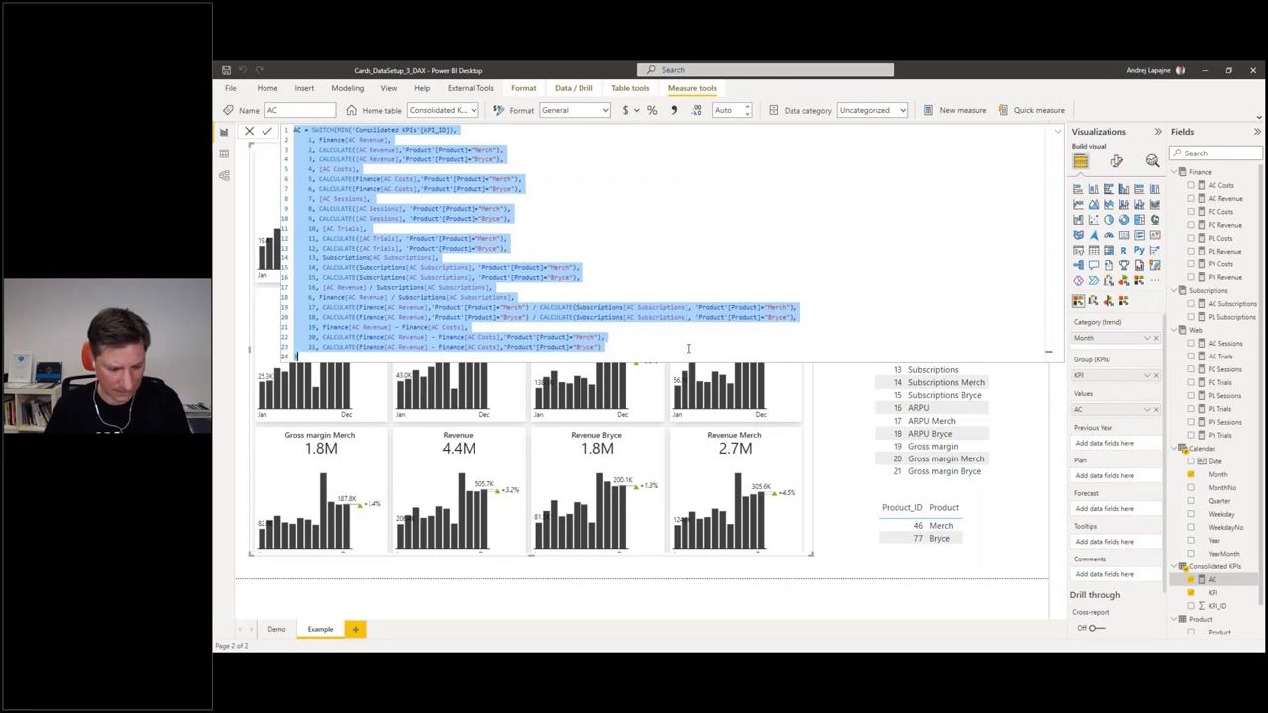
pyautogui.click(1213, 581)
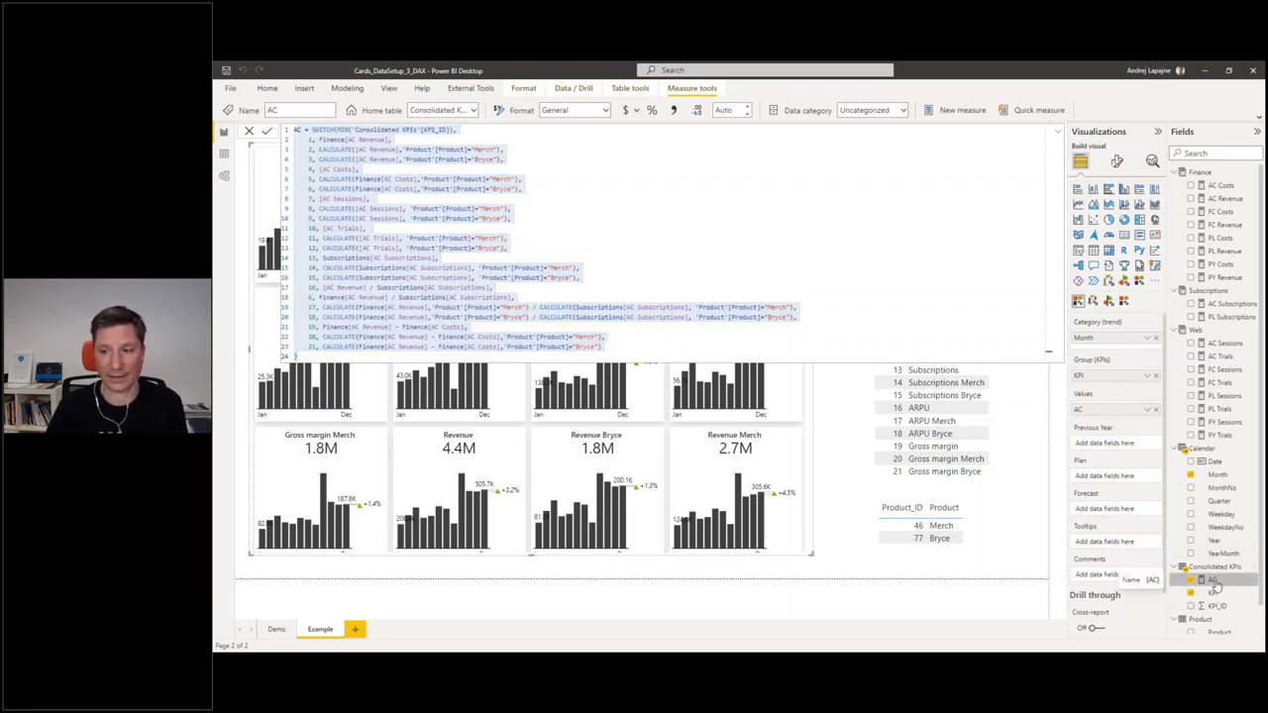
pyautogui.rightClick(1214, 582)
pyautogui.click(1146, 467)
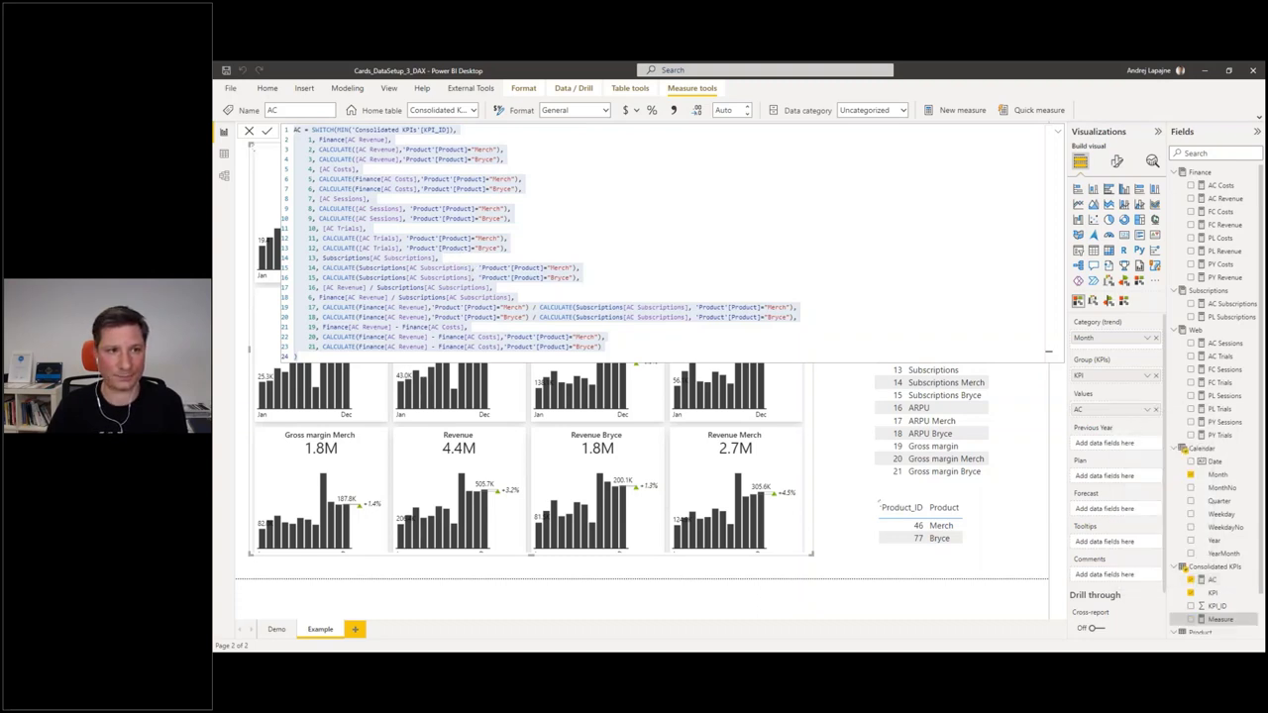
pyautogui.hotkey('ctrl', 'v')
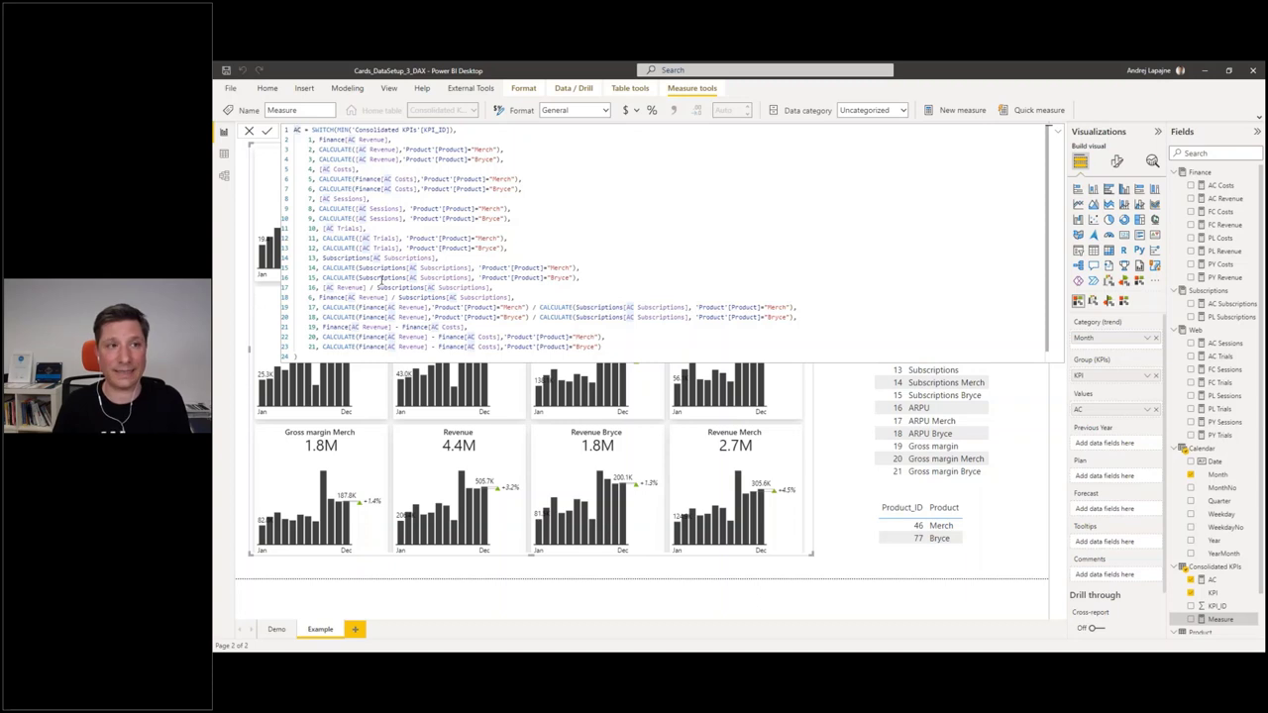
# - Replace every occurrence of AC in the new measure's formula with PL, including the measure name, and commit it
pyautogui.hotkey('ctrl', 'd')
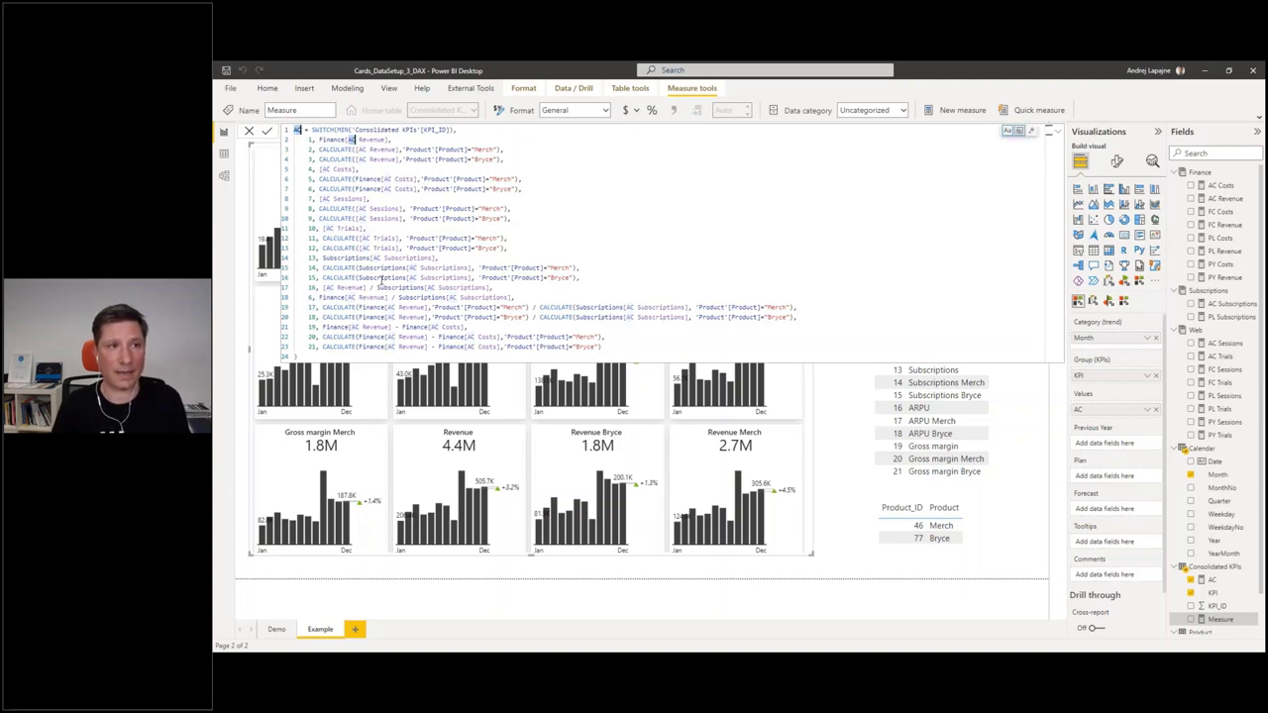
pyautogui.hotkey('ctrl', 'd')
pyautogui.hotkey('ctrl', 'd')
pyautogui.hotkey('ctrl', 'd')
pyautogui.hotkey('ctrl', 'd')
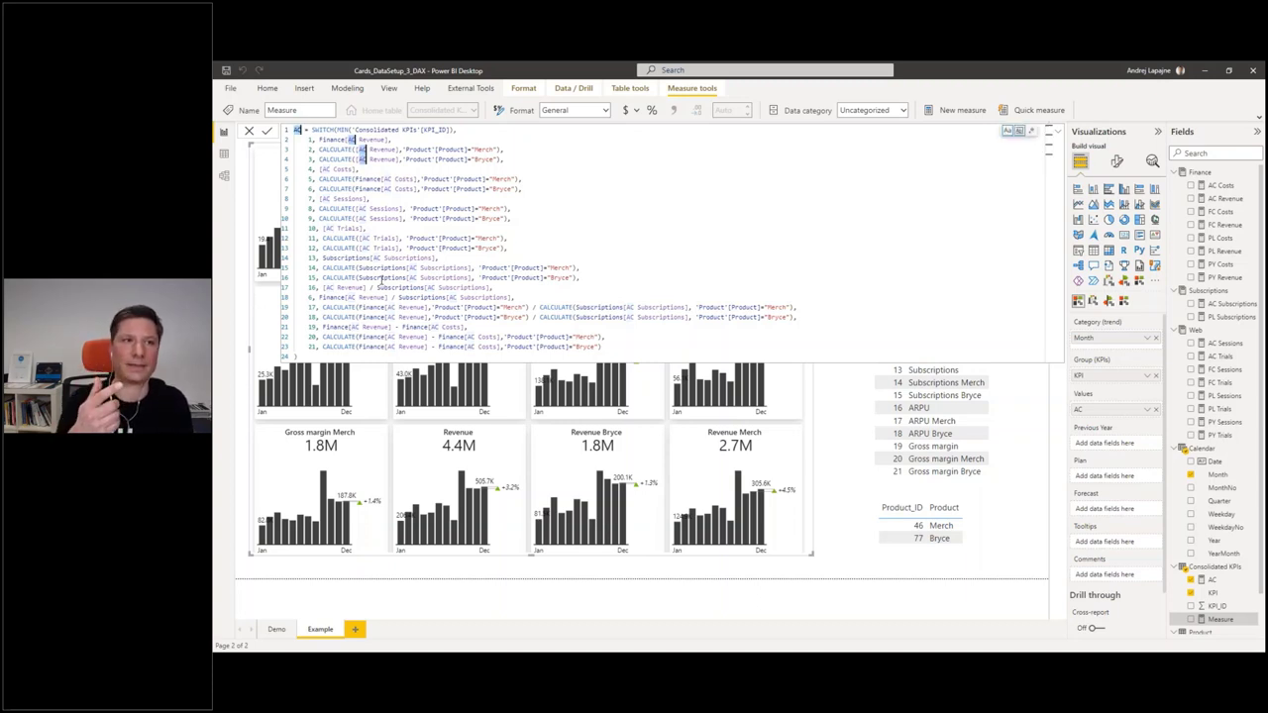
pyautogui.hotkey('ctrl', 'd')
pyautogui.hotkey('ctrl', 'd')
pyautogui.hotkey('ctrl', 'd')
pyautogui.hotkey('ctrl', 'd')
pyautogui.hotkey('ctrl', 'd')
pyautogui.hotkey('ctrl', 'd')
pyautogui.hotkey('ctrl', 'd')
pyautogui.hotkey('ctrl', 'd')
pyautogui.hotkey('ctrl', 'd')
pyautogui.hotkey('ctrl', 'd')
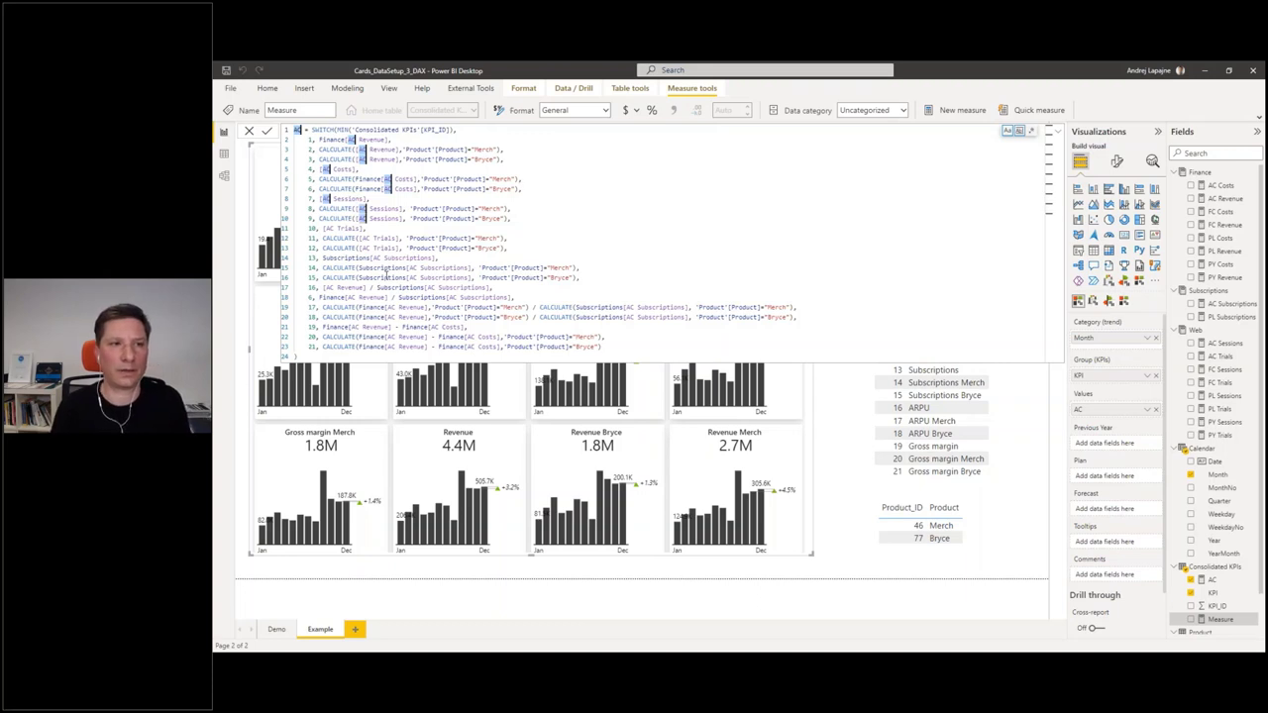
pyautogui.hotkey('ctrl', 'd')
pyautogui.hotkey('ctrl', 'd')
pyautogui.hotkey('ctrl', 'd')
pyautogui.hotkey('ctrl', 'd')
pyautogui.hotkey('ctrl', 'd')
pyautogui.hotkey('ctrl', 'd')
pyautogui.hotkey('ctrl', 'd')
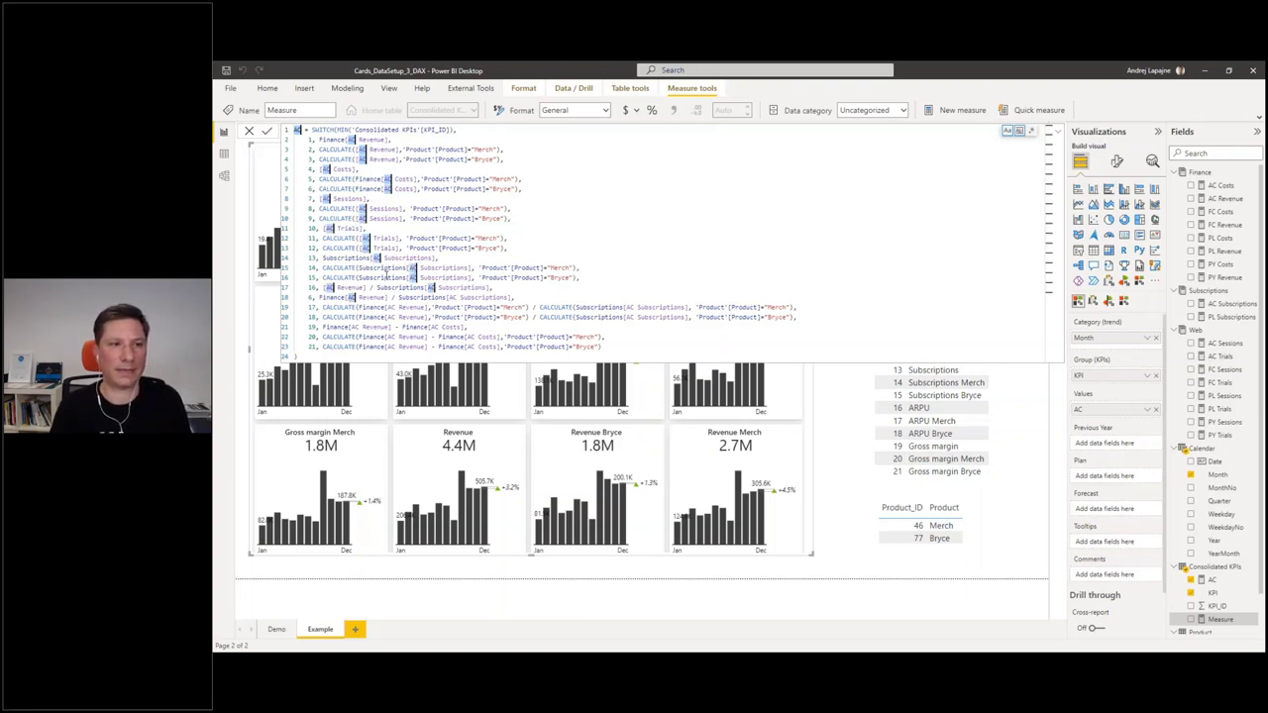
pyautogui.hotkey('ctrl', 'd')
pyautogui.hotkey('ctrl', 'd')
pyautogui.hotkey('ctrl', 'd')
pyautogui.hotkey('ctrl', 'd')
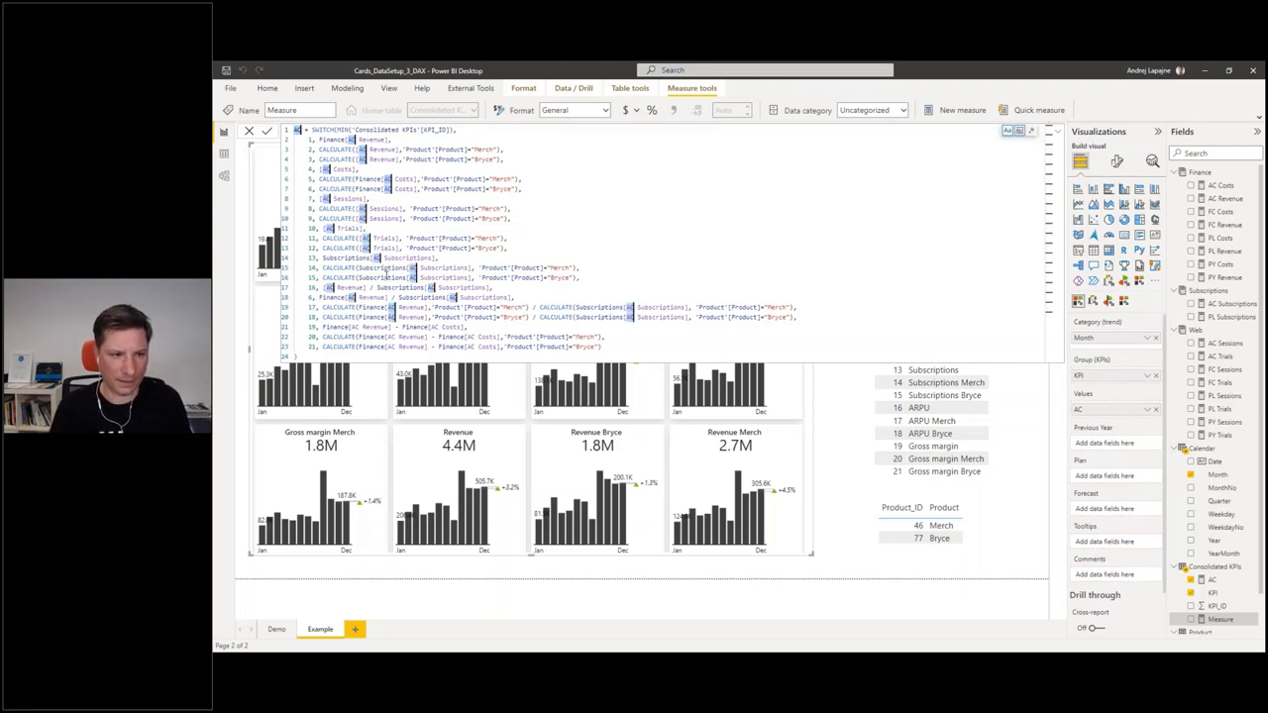
pyautogui.hotkey('ctrl', 'd')
pyautogui.hotkey('ctrl', 'd')
pyautogui.hotkey('ctrl', 'd')
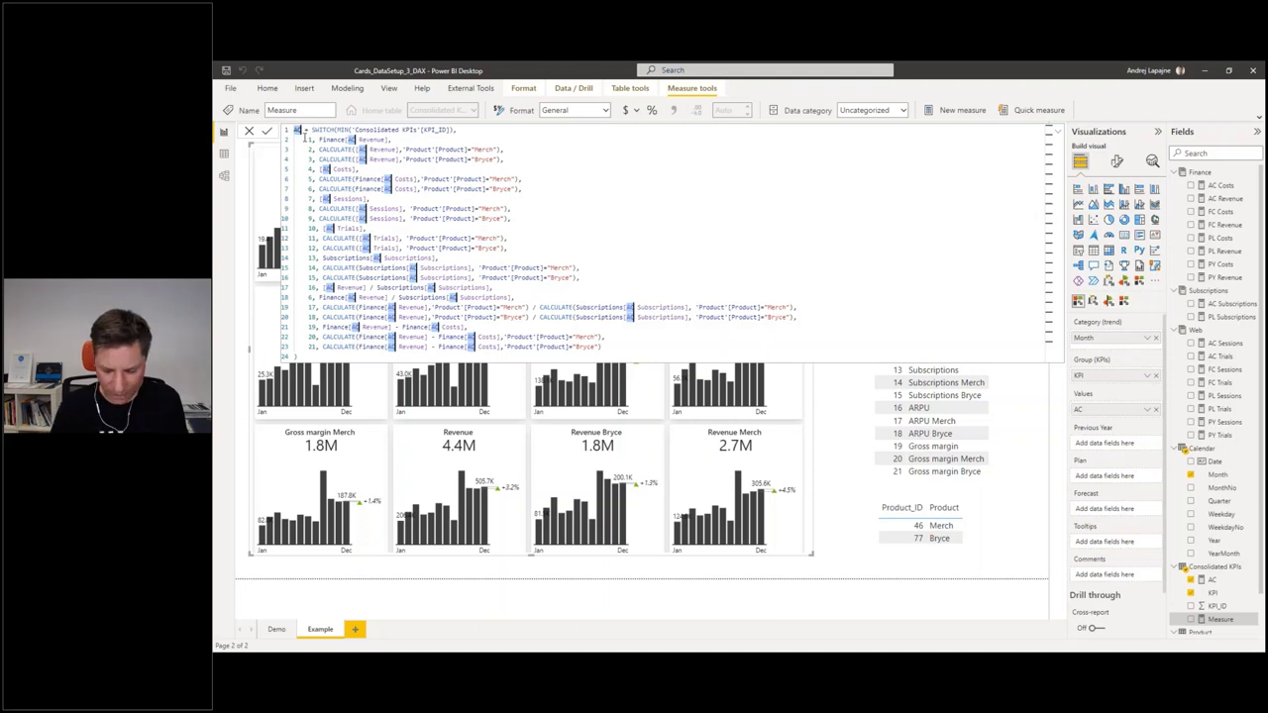
pyautogui.write('PL')
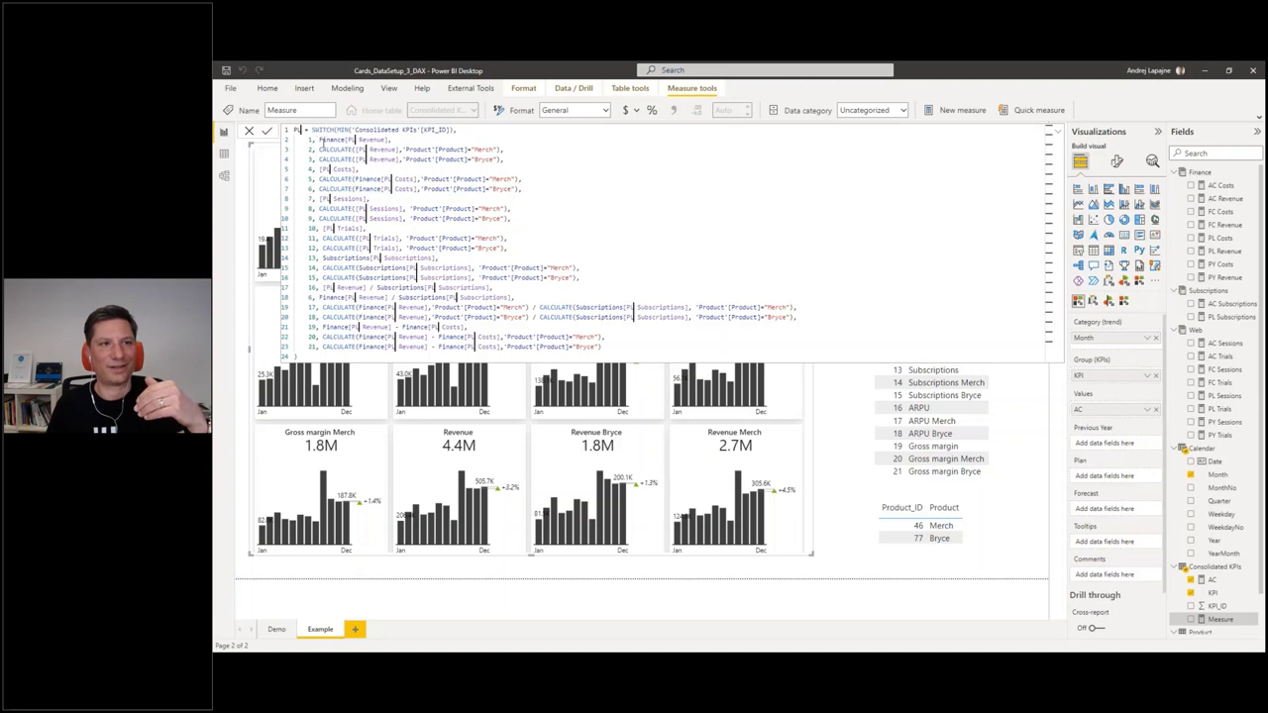
pyautogui.click(314, 130)
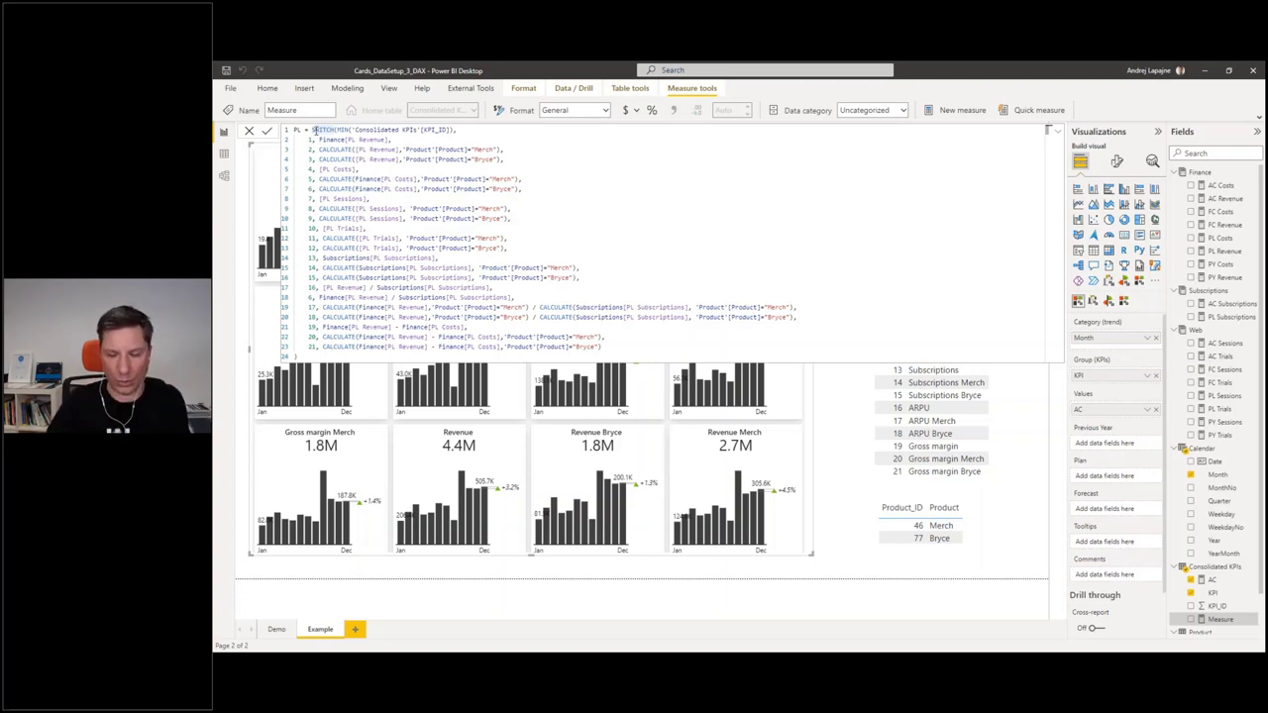
pyautogui.click(627, 340)
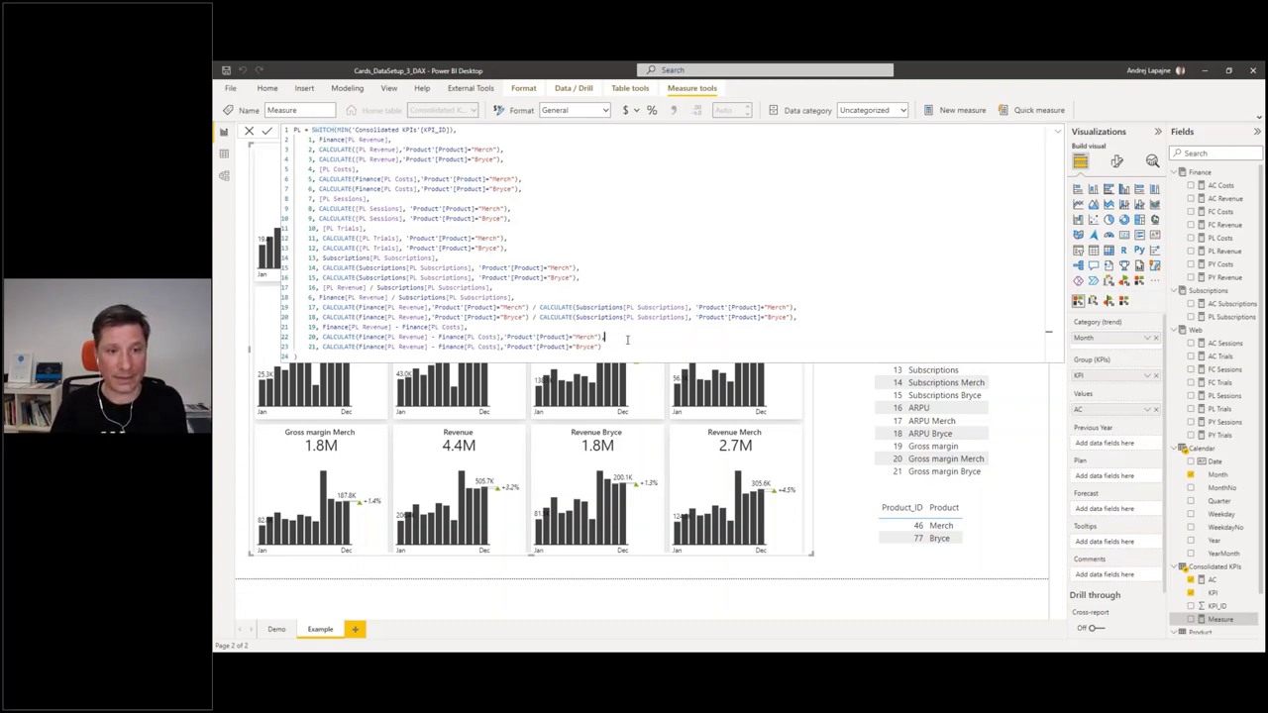
pyautogui.press('Return')
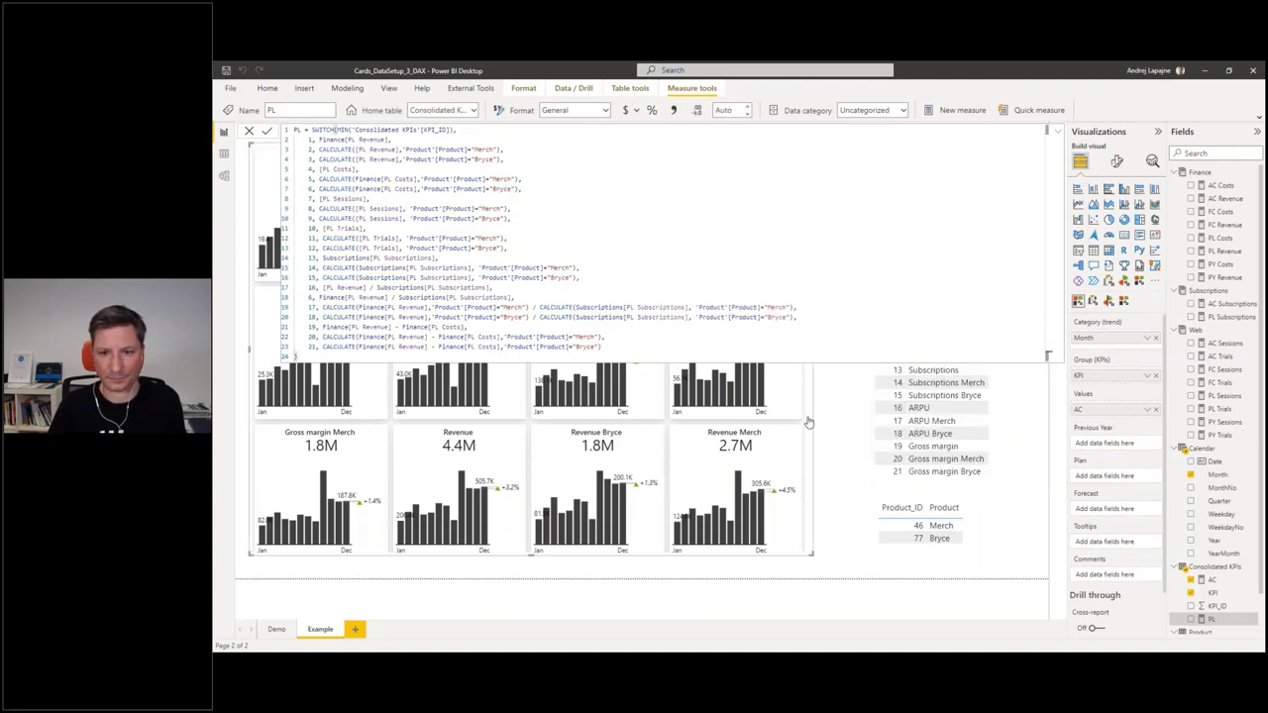
# - Add the PL measure from Consolidated KPIs to the cards visual as its Plan value and look through the cards
pyautogui.scroll(-5, 822, 430)
pyautogui.click(1011, 203)
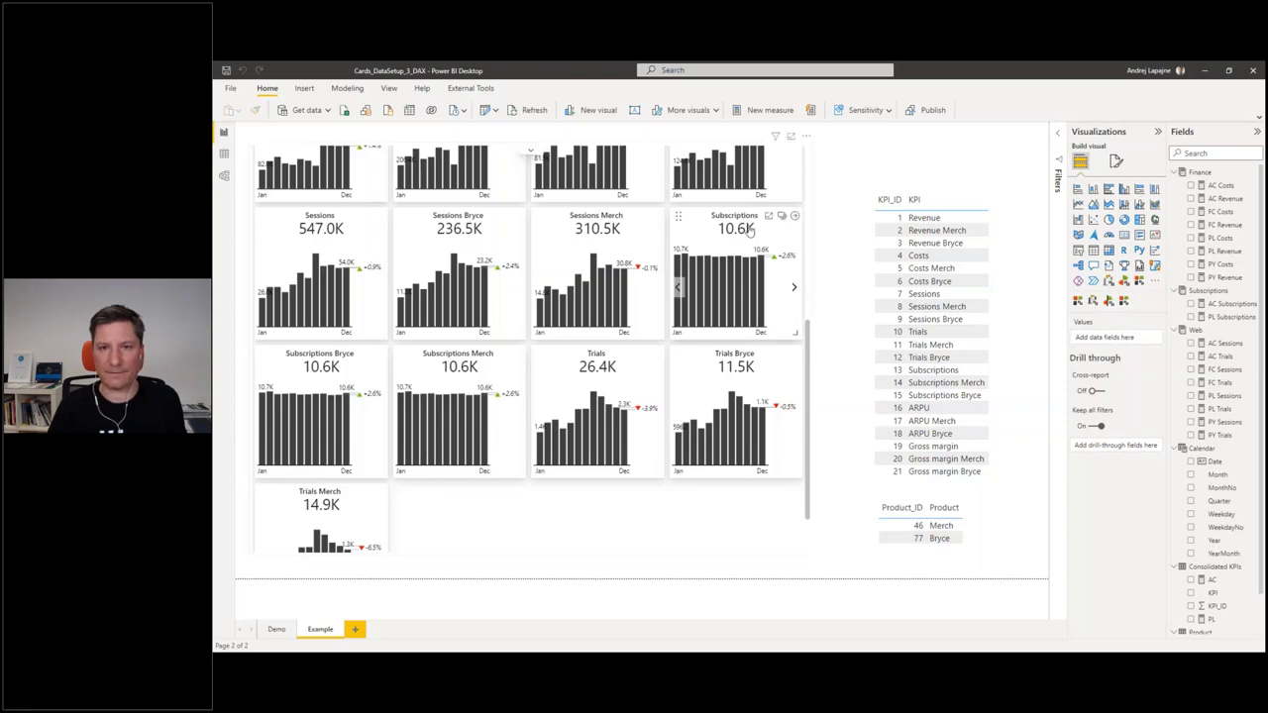
pyautogui.scroll(5, 680, 287)
pyautogui.click(680, 287)
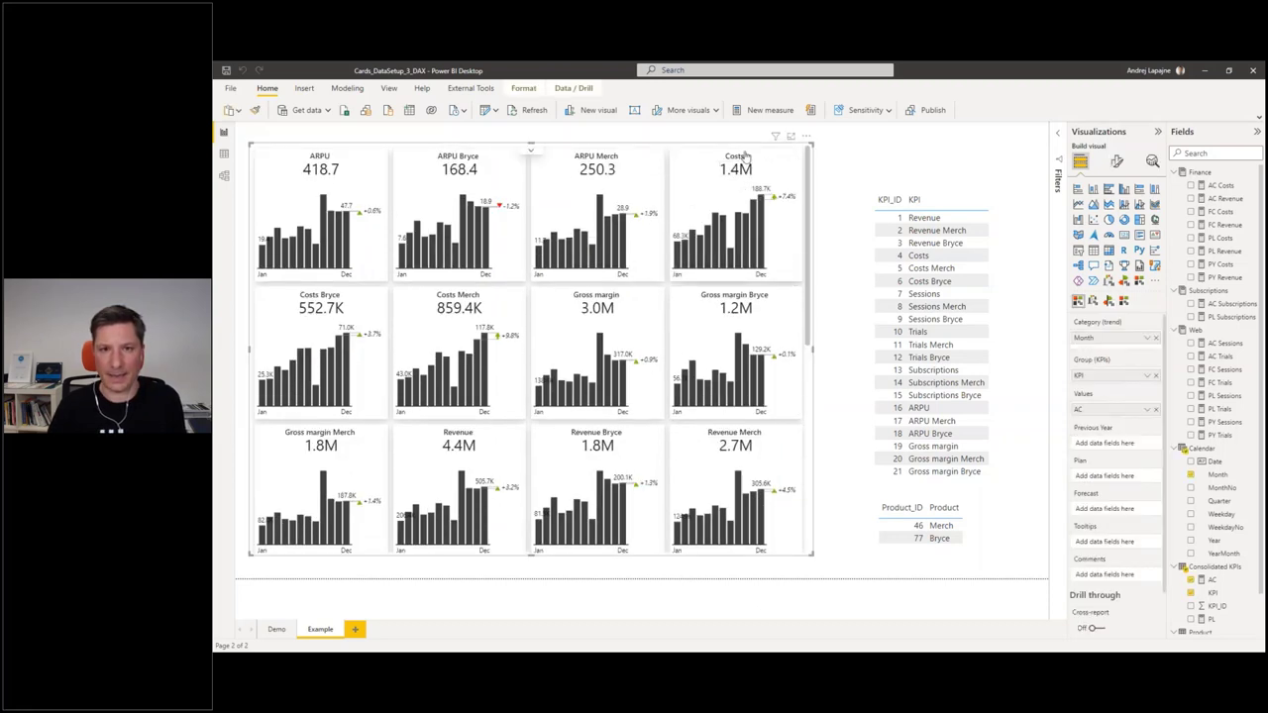
pyautogui.scroll(-2, 1209, 584)
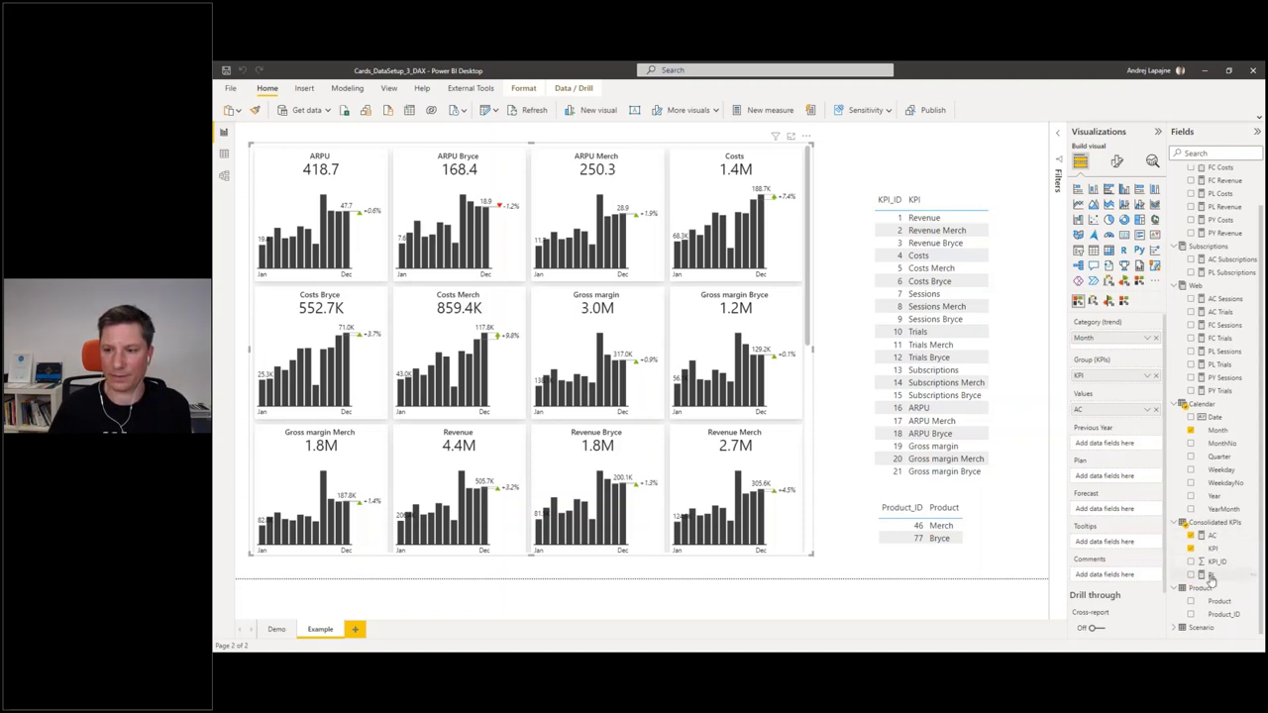
pyautogui.moveTo(1210, 574); pyautogui.dragTo(1129, 481)
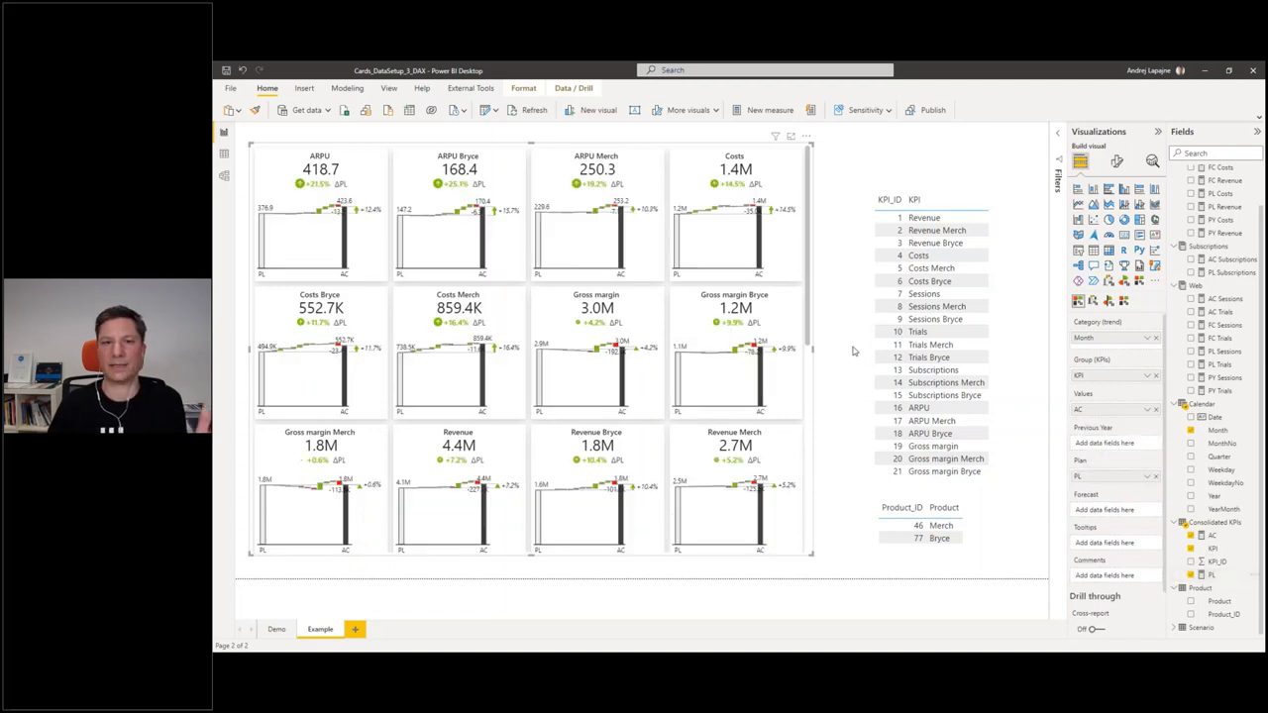
pyautogui.scroll(-4, 552, 322)
pyautogui.scroll(3, 554, 329)
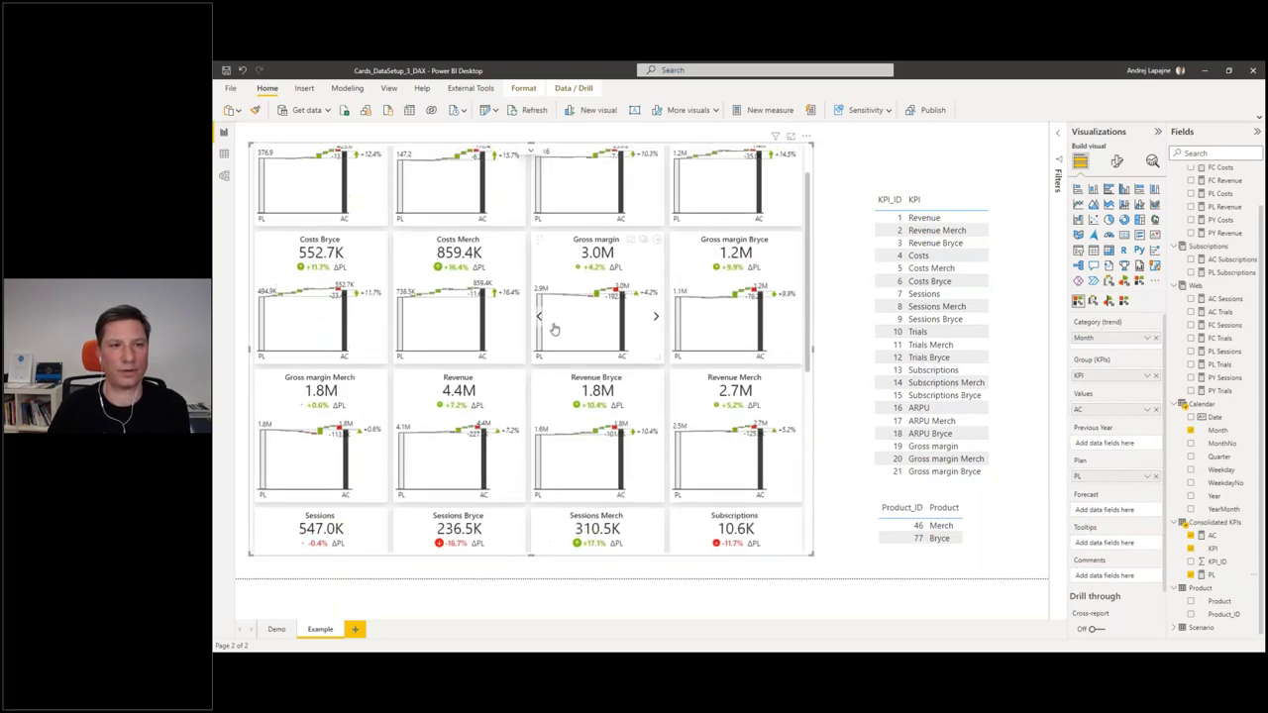
pyautogui.scroll(1, 555, 328)
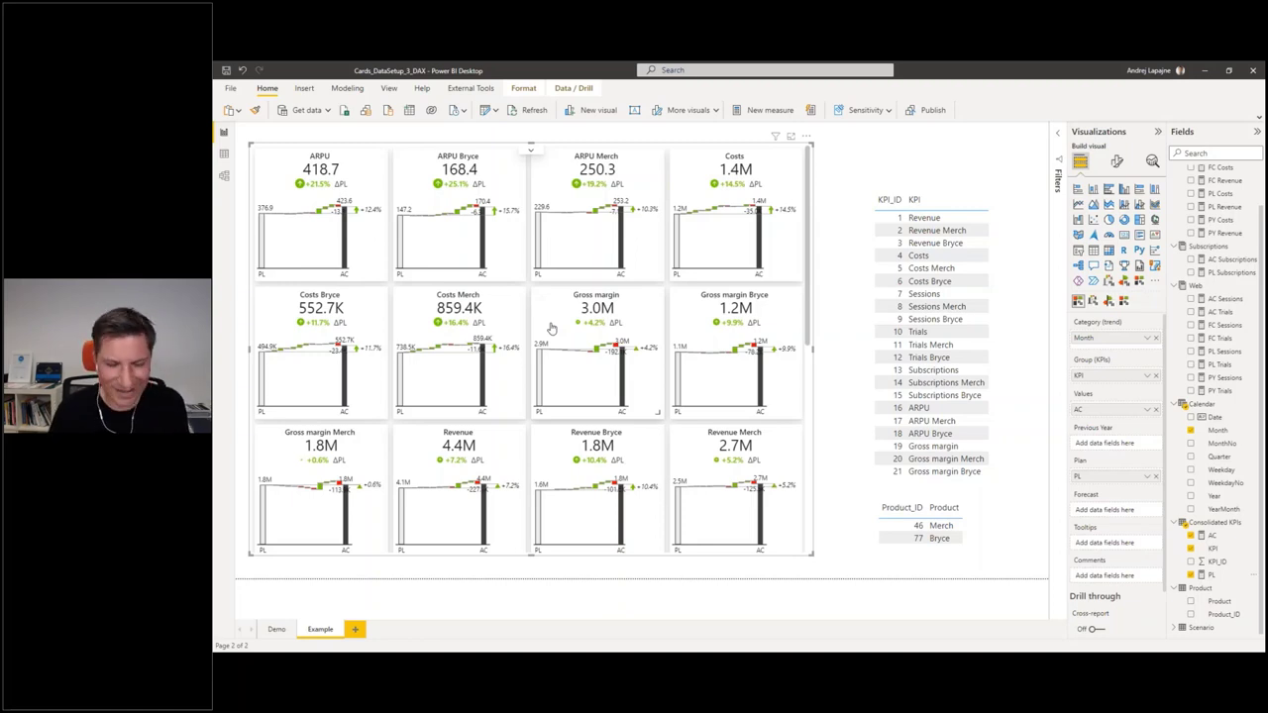
# - Switch to the Zebra BI - CRM Sales pipeline demo report in the other Power BI Desktop window
pyautogui.hotkey('alt', 'Tab')
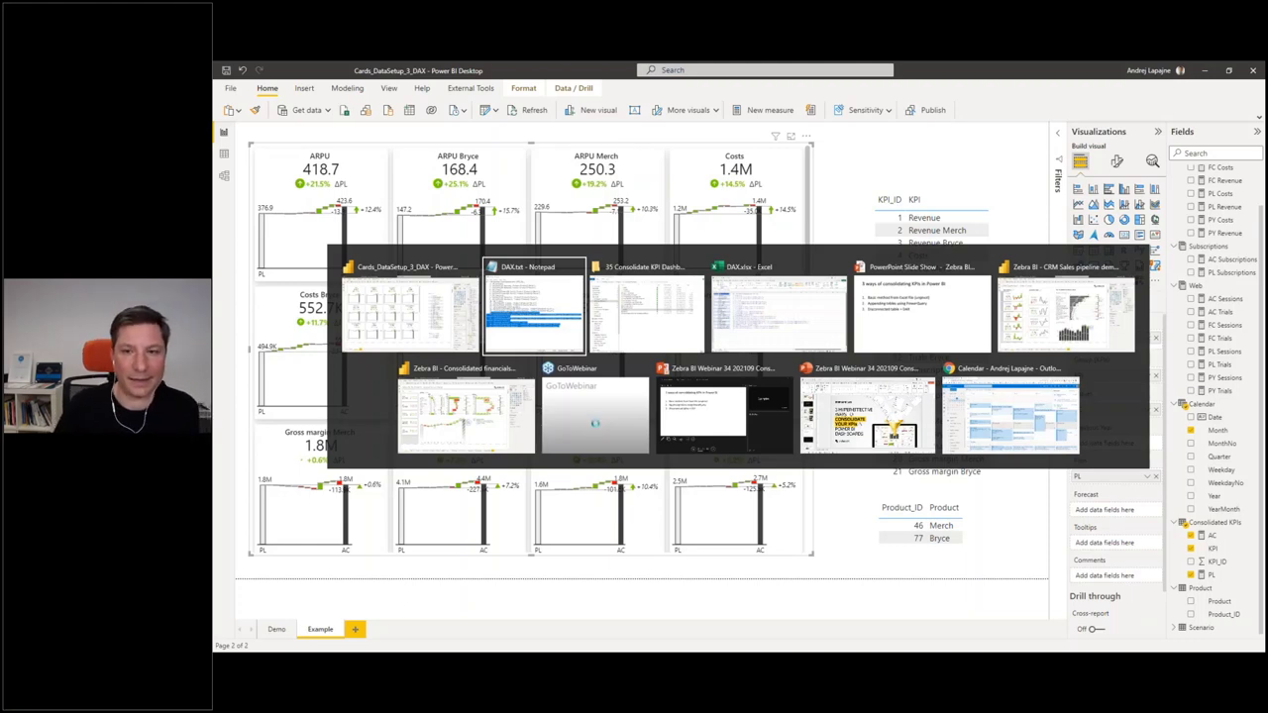
pyautogui.hotkey('alt', 'Tab')
pyautogui.hotkey('alt', 'Tab')
pyautogui.hotkey('alt', 'Tab')
pyautogui.hotkey('alt', 'Tab')
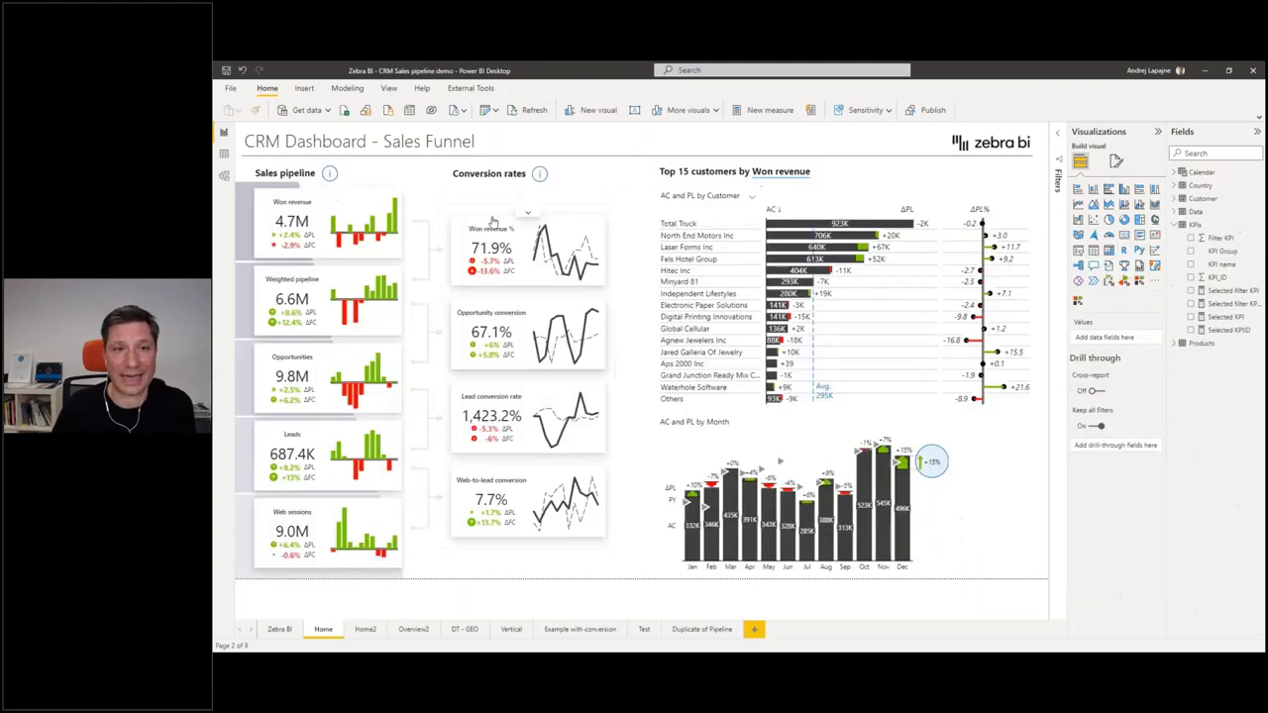
# - Inspect the Sales pipeline cards and the customer chart, and filter the dashboard by the Weighted pipeline card
pyautogui.click(362, 191)
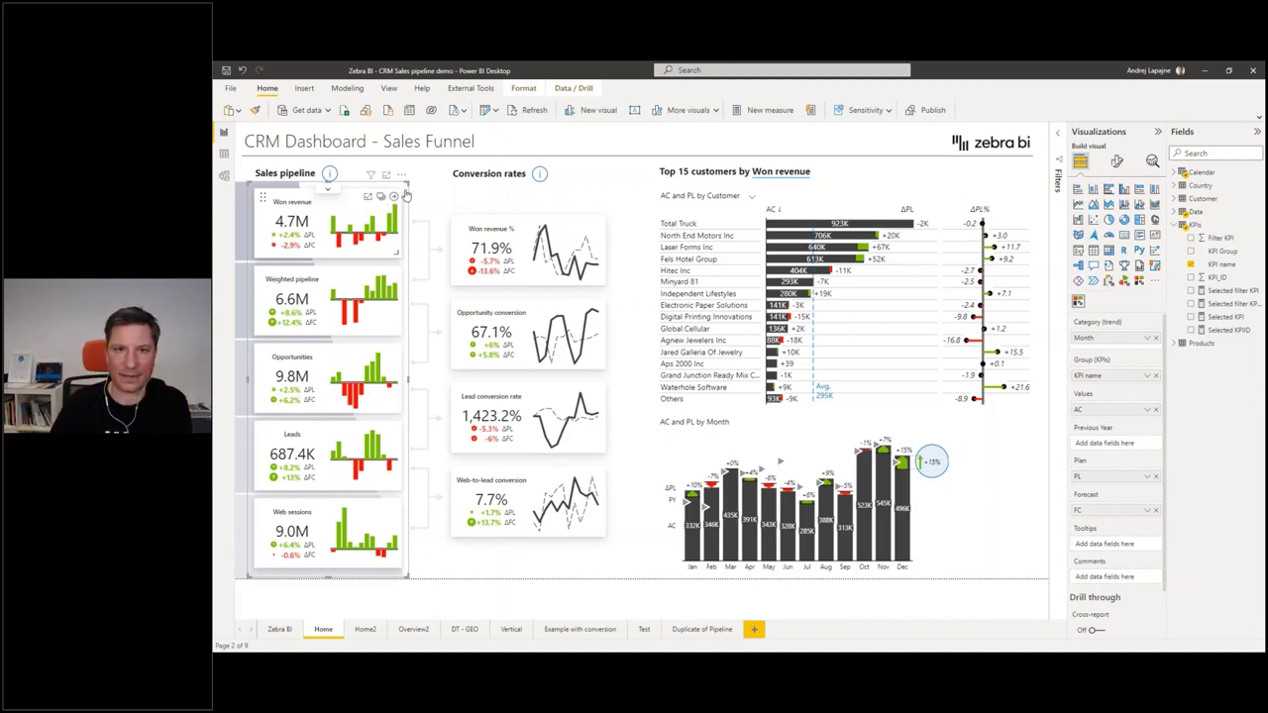
pyautogui.click(877, 196)
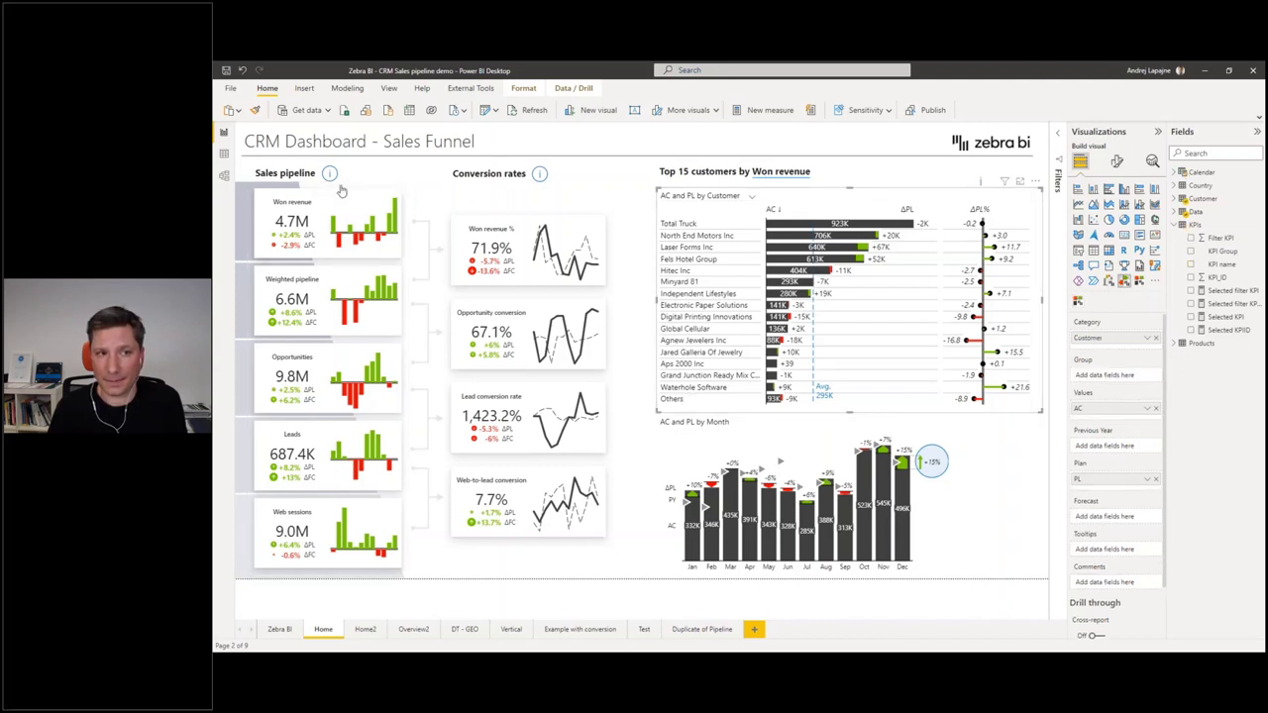
pyautogui.click(337, 283)
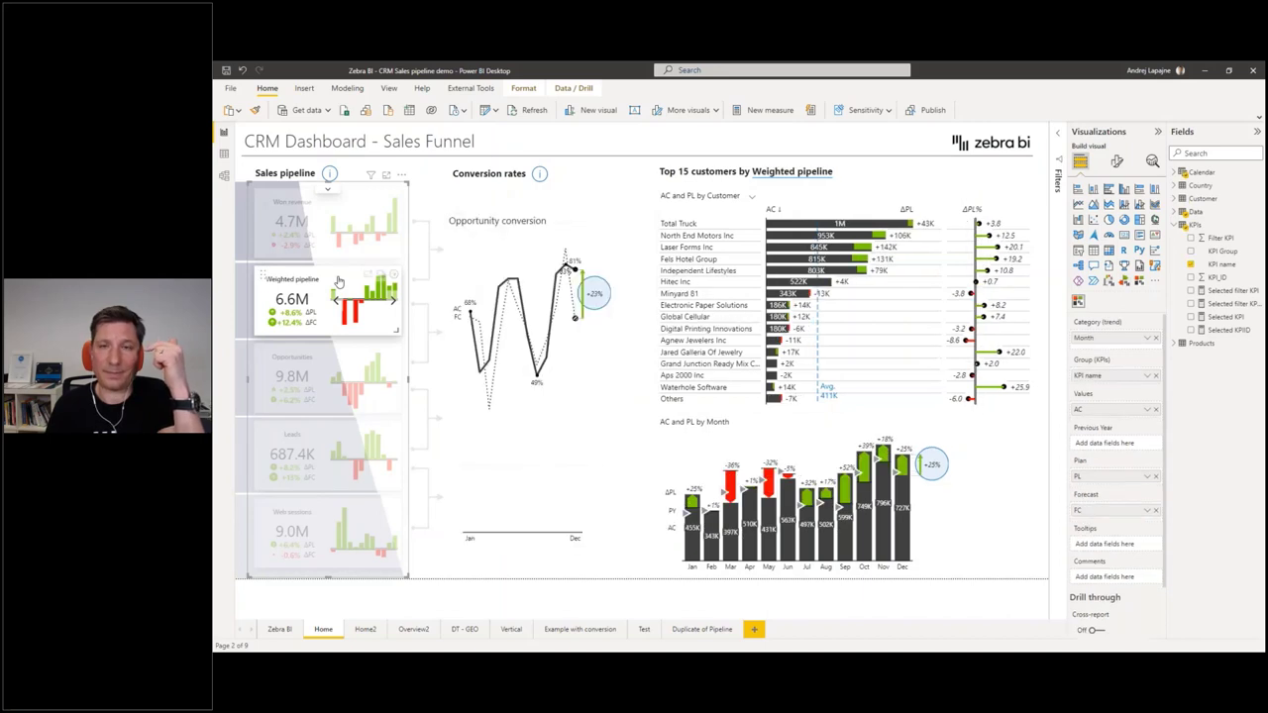
# - Clear the Weighted pipeline filter, reapply it from its card, and inspect the customer and monthly AC and PL charts
pyautogui.click(326, 204)
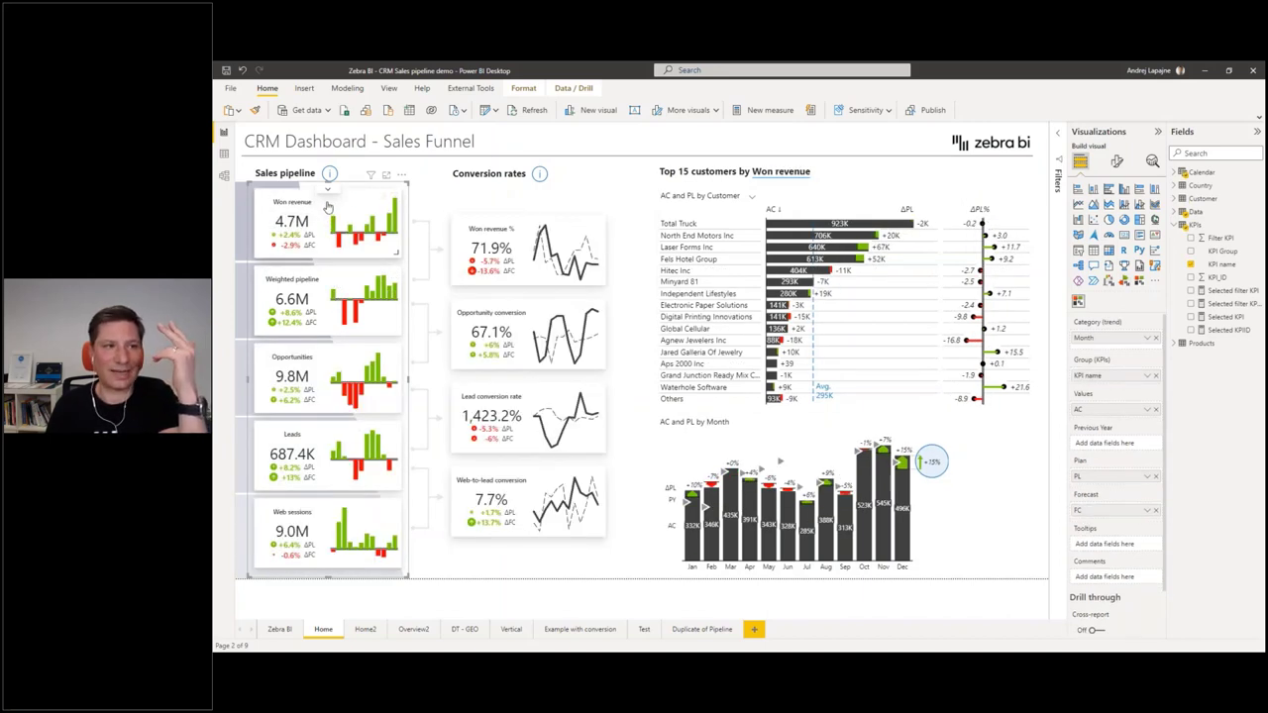
pyautogui.click(336, 275)
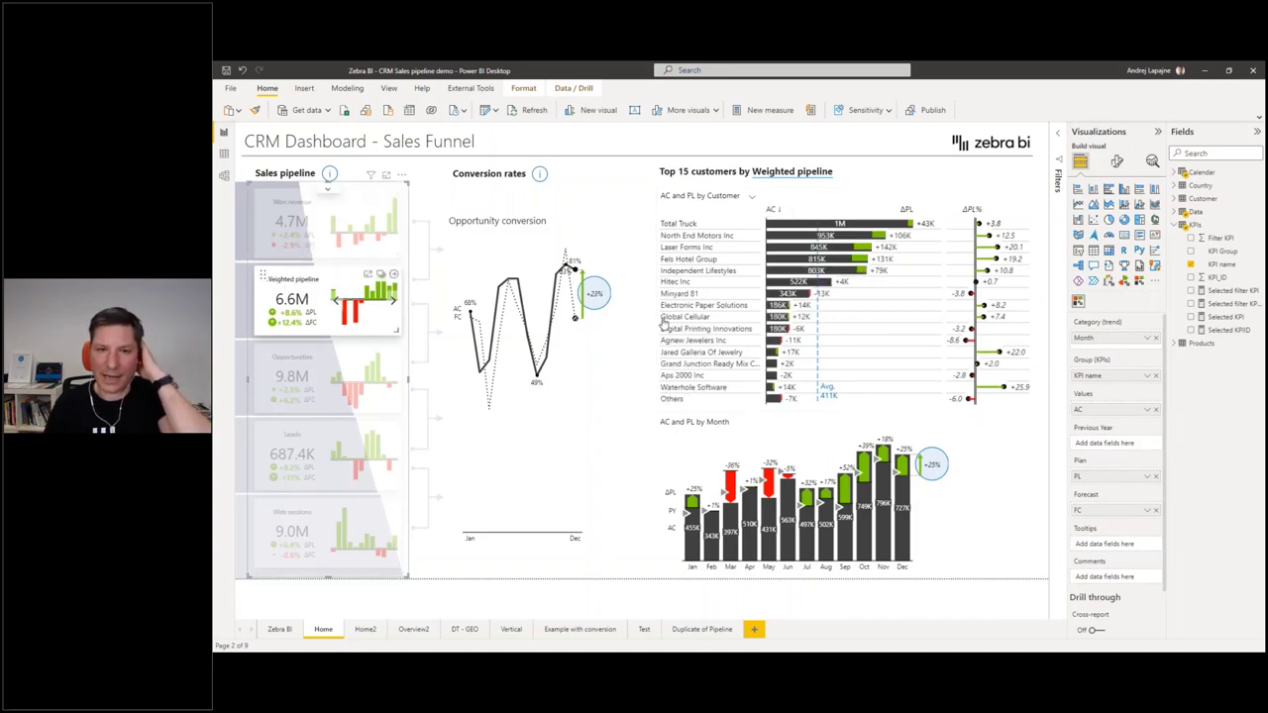
pyautogui.click(861, 213)
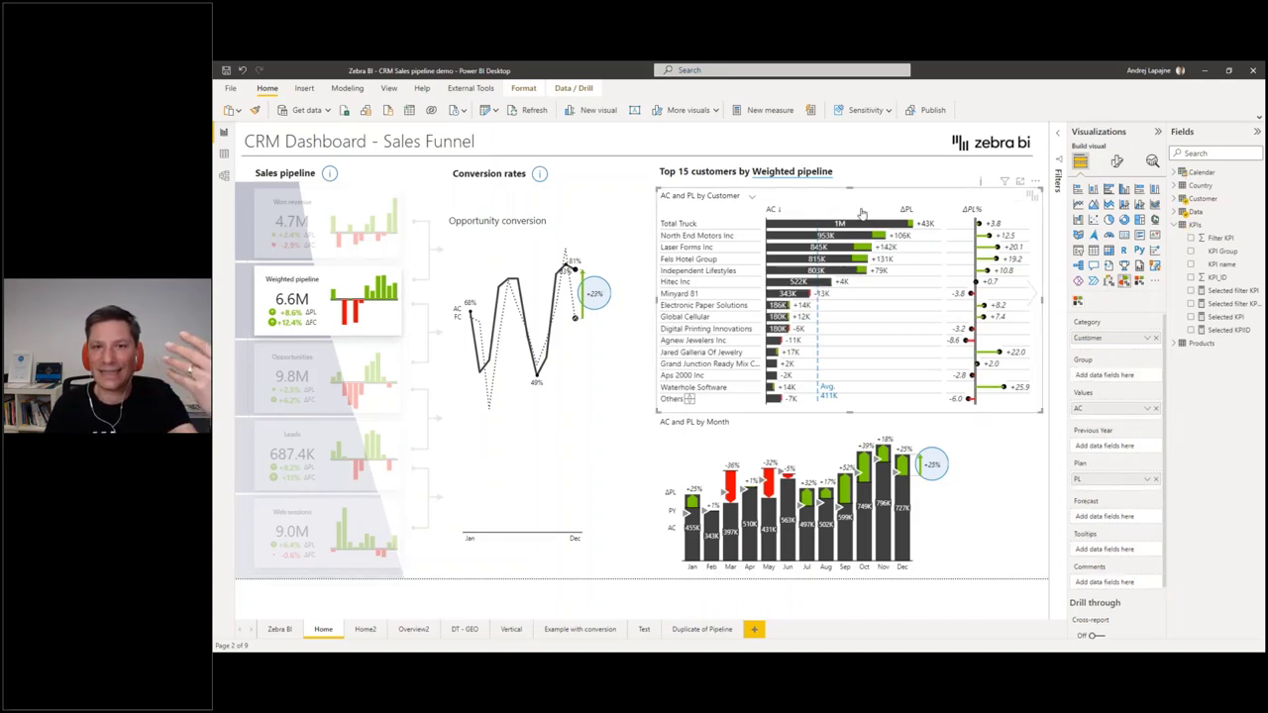
pyautogui.click(904, 428)
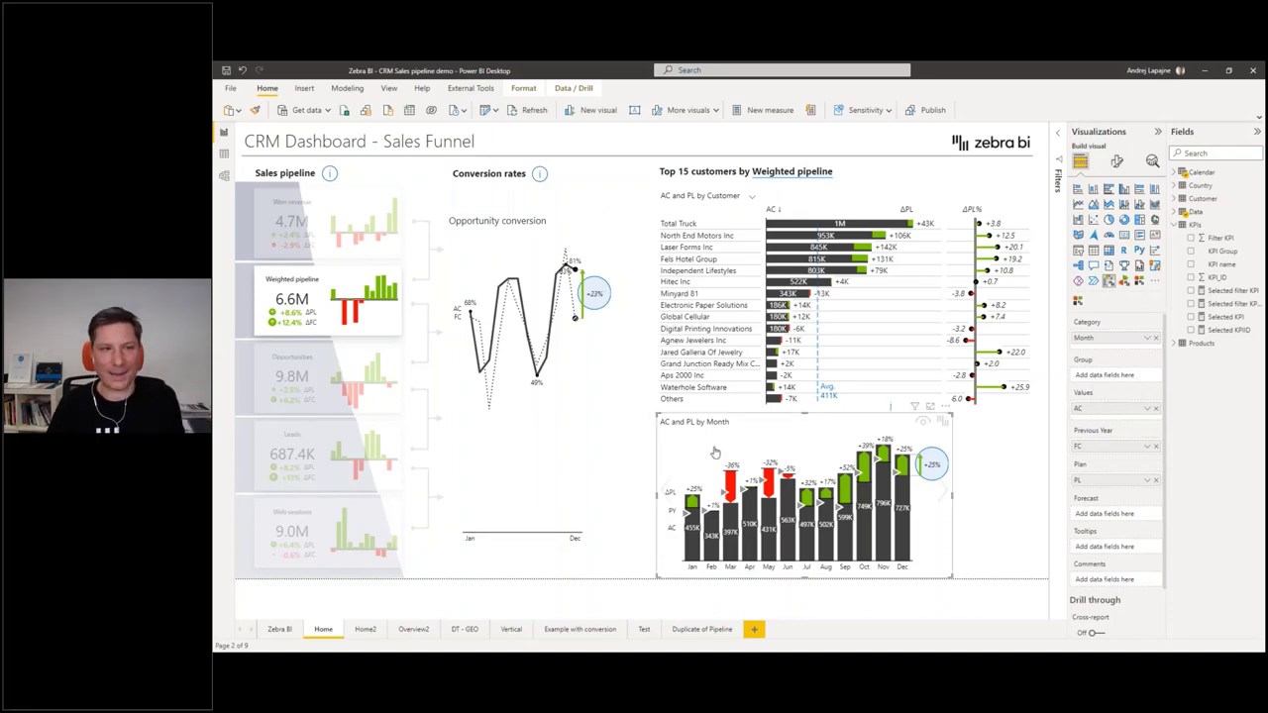
# - Filter the dashboard by the Won revenue card and inspect the AC and PL by Month chart
pyautogui.click(300, 201)
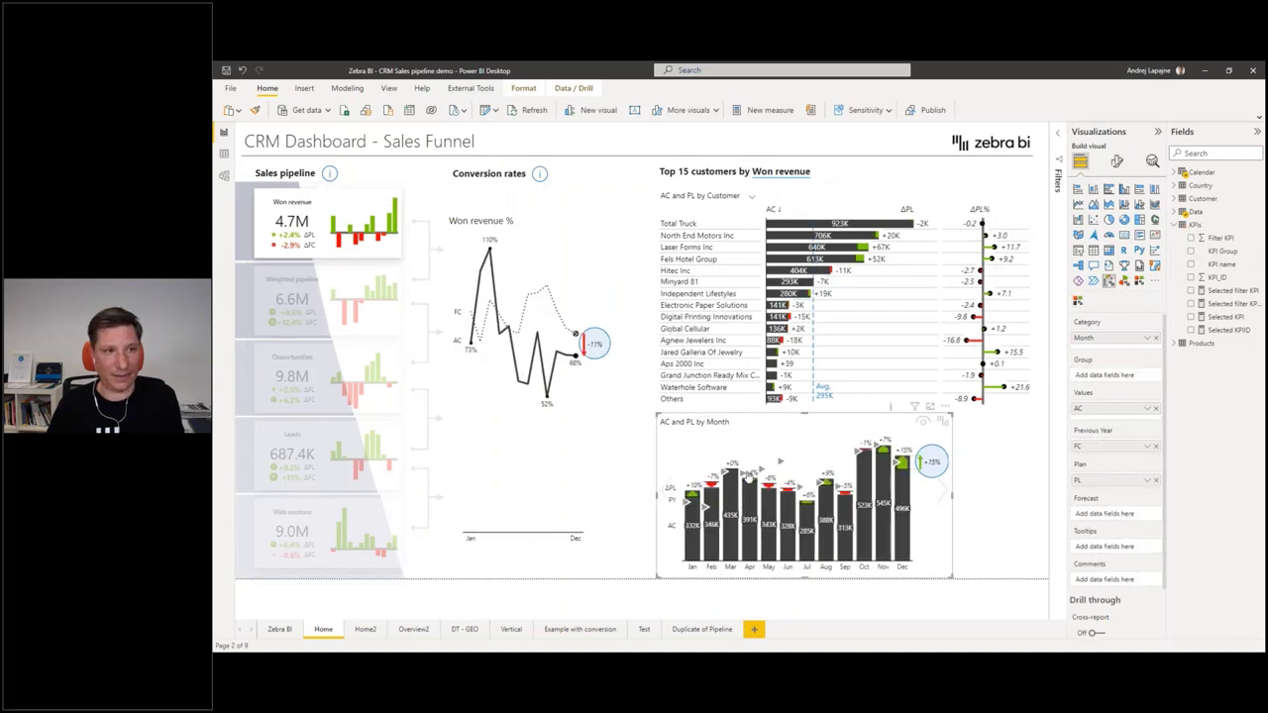
pyautogui.click(786, 499)
pyautogui.click(781, 461)
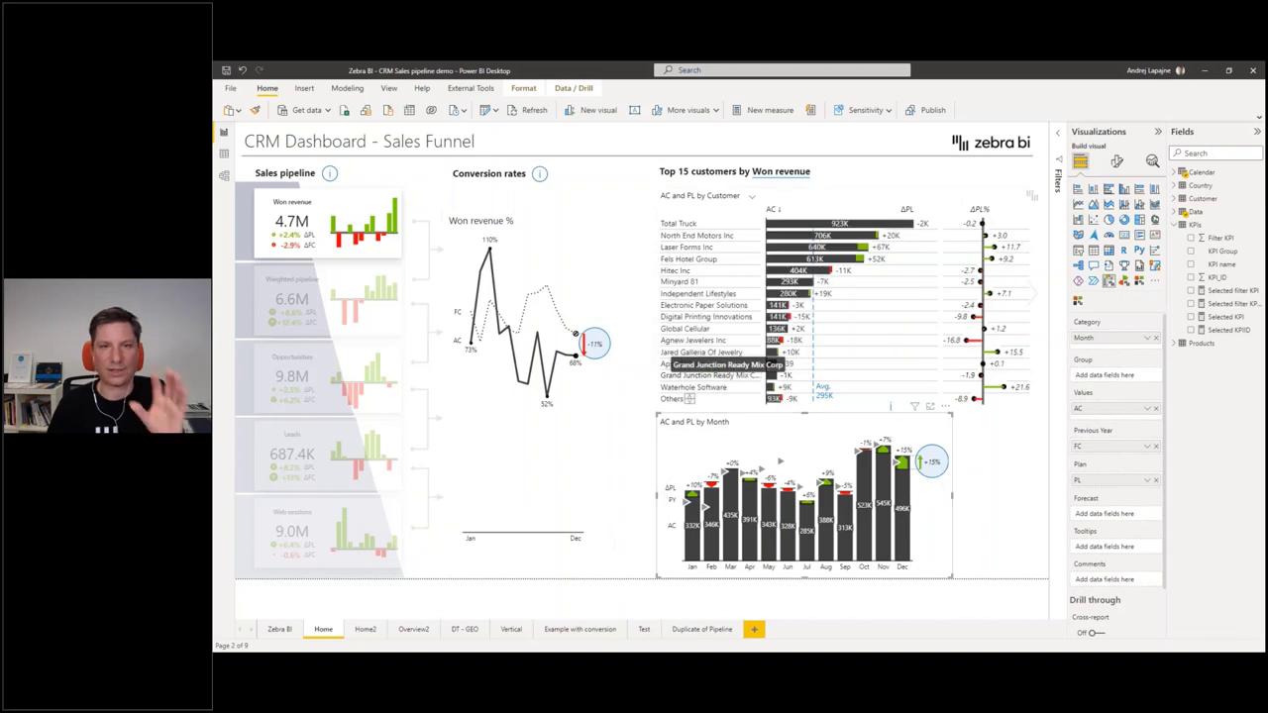
# - Filter the dashboard by the Weighted pipeline card, then clear the filter and deselect the cards visual
pyautogui.click(290, 276)
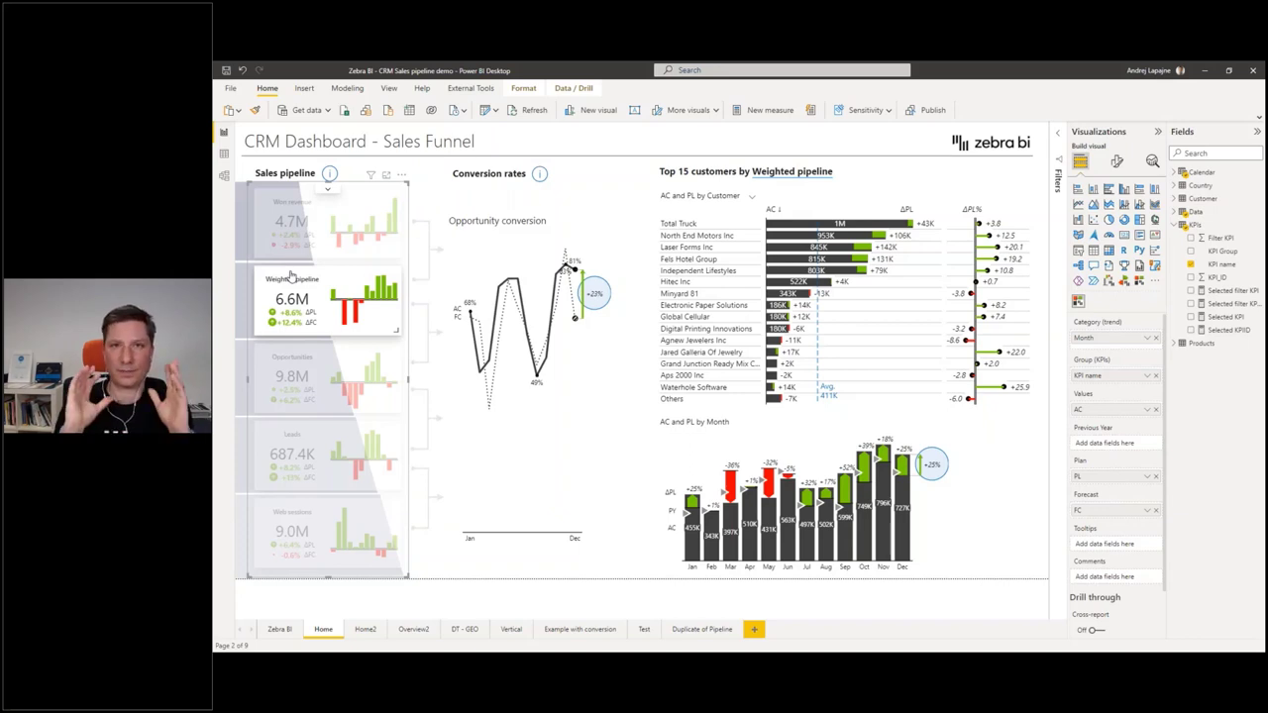
pyautogui.click(291, 278)
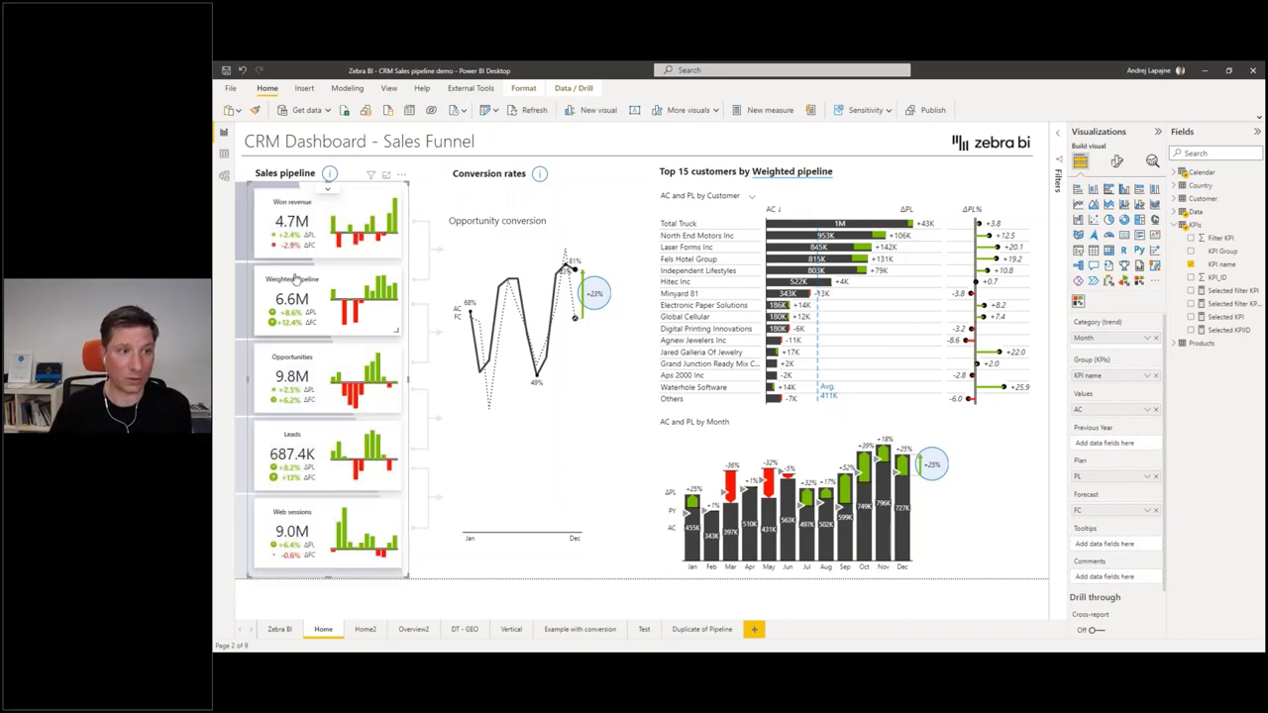
pyautogui.click(439, 175)
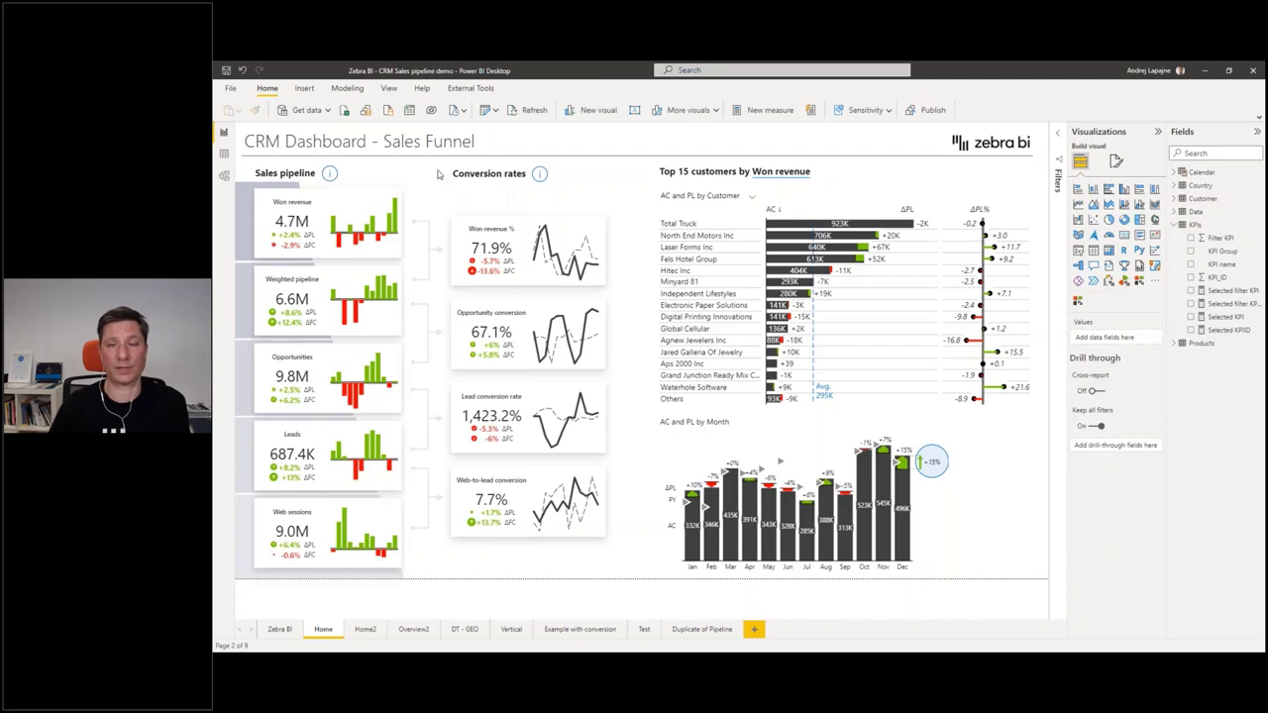
pyautogui.hotkey('alt', 'Tab')
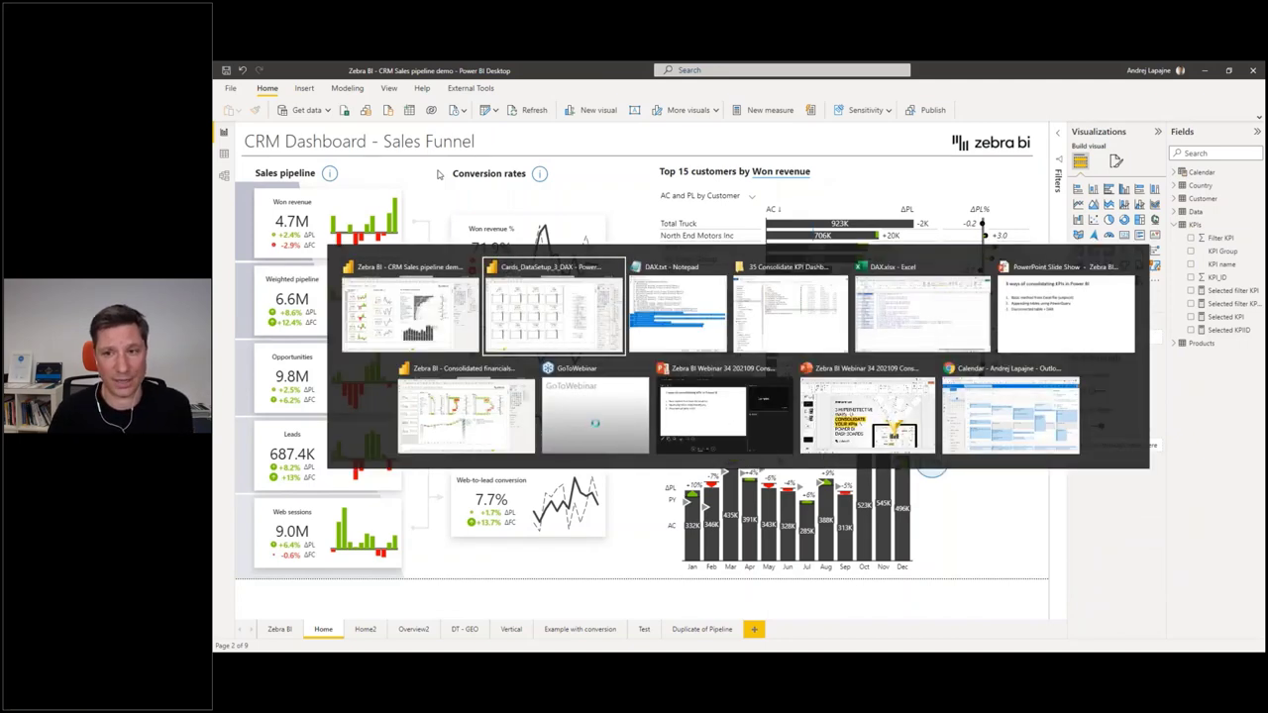
pyautogui.hotkey('alt', 'Tab')
pyautogui.hotkey('alt', 'Tab')
pyautogui.hotkey('alt', 'Tab')
pyautogui.hotkey('alt', 'Tab')
pyautogui.hotkey('alt', 'Tab')
pyautogui.hotkey('alt', 'Tab')
pyautogui.hotkey('alt', 'Tab')
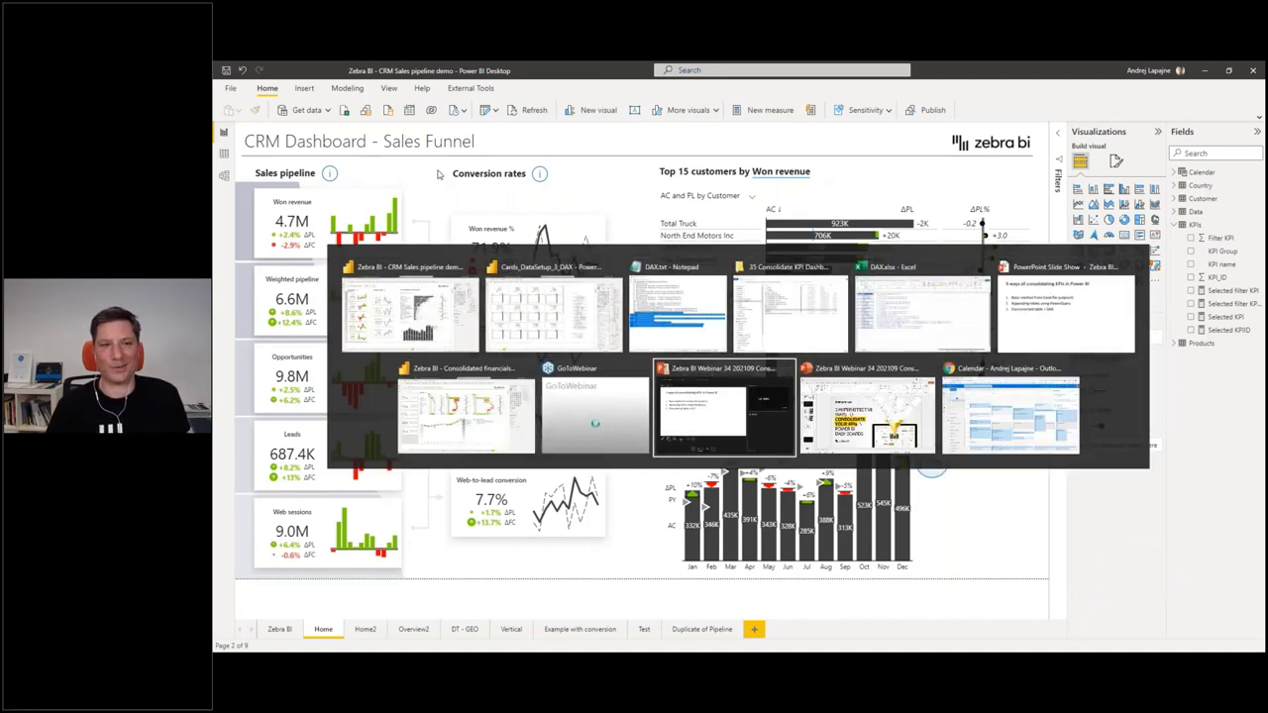
pyautogui.hotkey('alt', 'Tab')
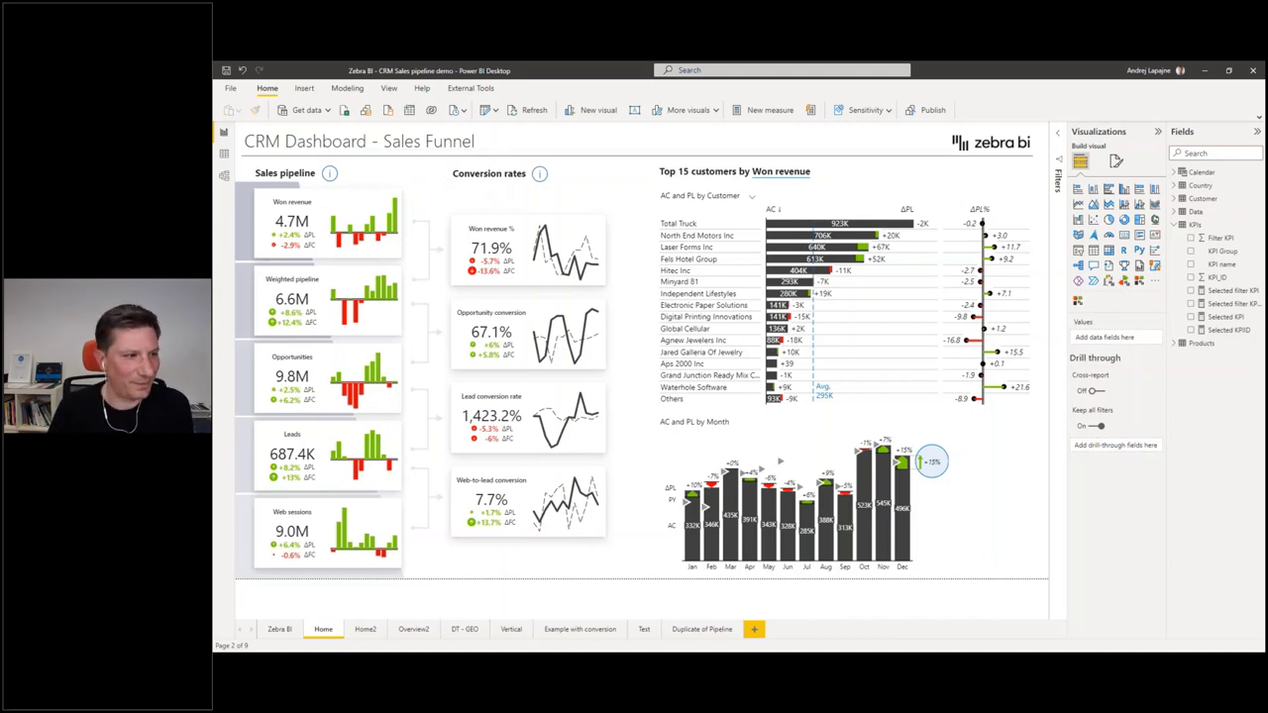
# - Switch to the Chrome window and open the bookmarked Zebra BI website in a new browser tab
pyautogui.hotkey('alt', 'Tab')
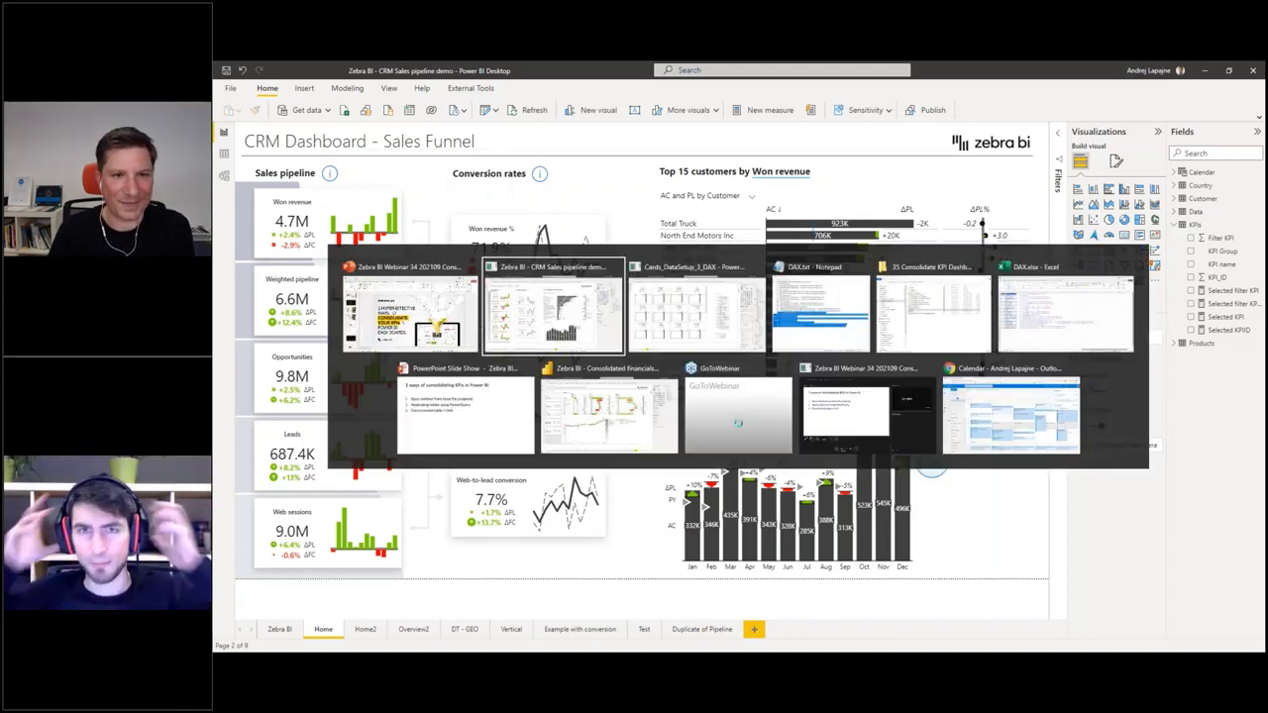
pyautogui.hotkey('alt', 'Tab')
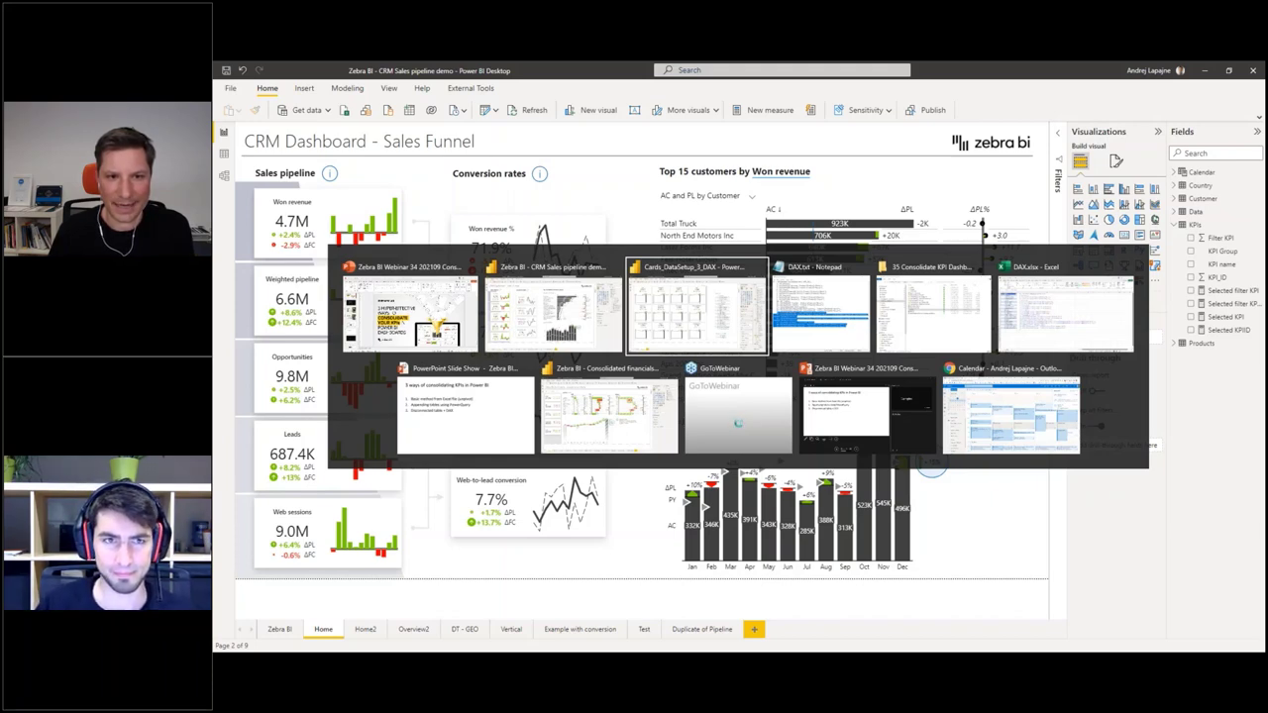
pyautogui.hotkey('alt', 'Tab')
pyautogui.hotkey('alt', 'Tab')
pyautogui.hotkey('alt', 'Tab')
pyautogui.hotkey('alt', 'Tab')
pyautogui.hotkey('alt', 'Tab')
pyautogui.hotkey('alt', 'Tab')
pyautogui.hotkey('alt', 'Tab')
pyautogui.hotkey('alt', 'Tab')
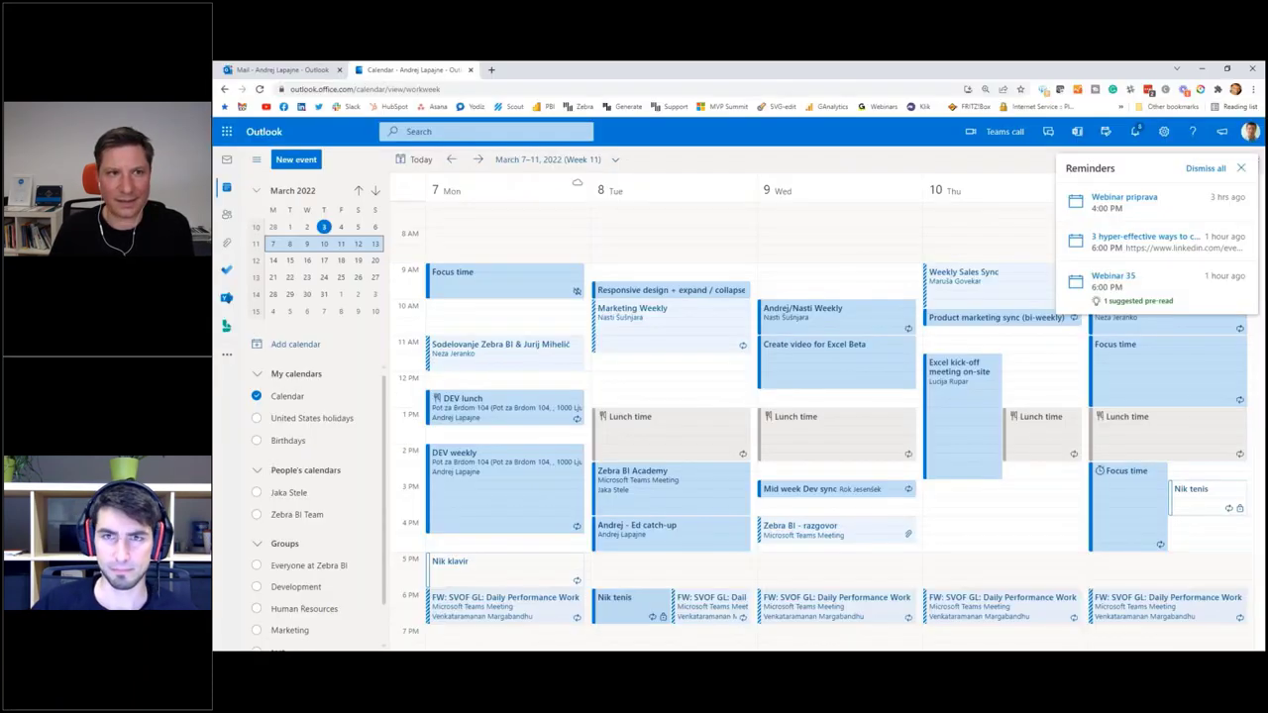
pyautogui.click(490, 71)
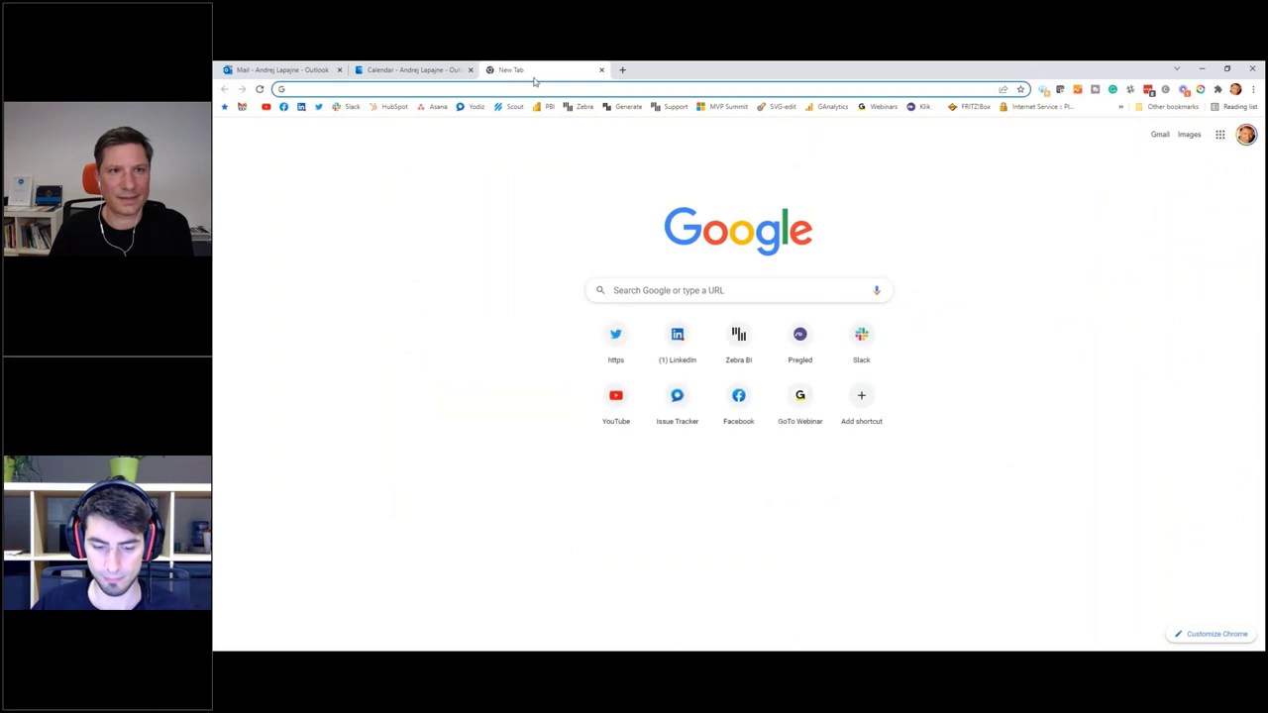
pyautogui.click(581, 107)
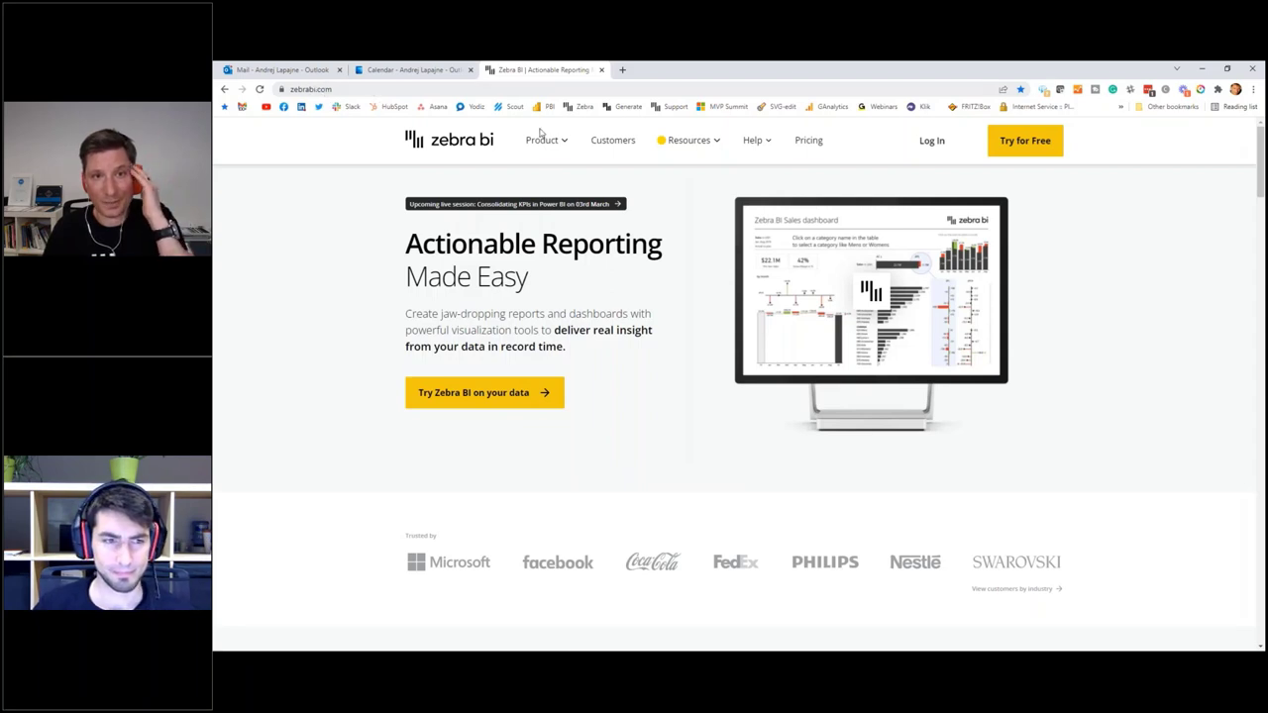
# - Look through the Webinars resources on the Zebra BI website and open the report Templates page
pyautogui.moveTo(688, 141)
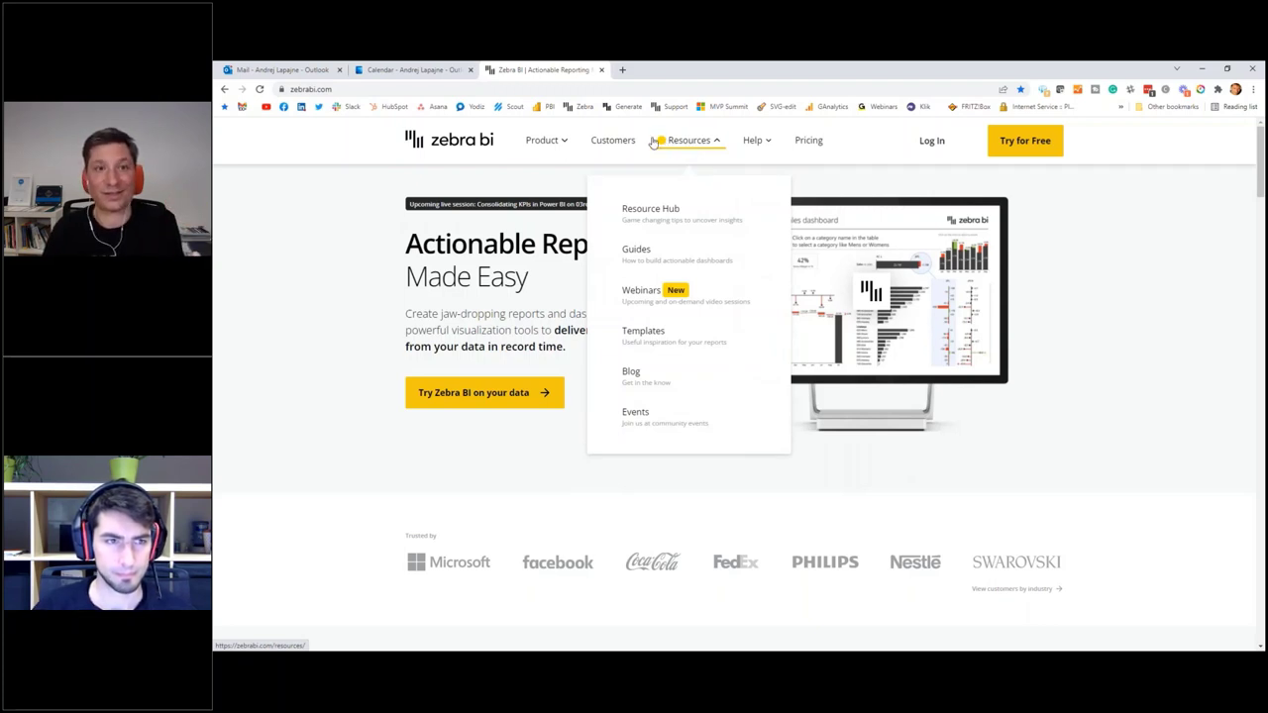
pyautogui.click(700, 295)
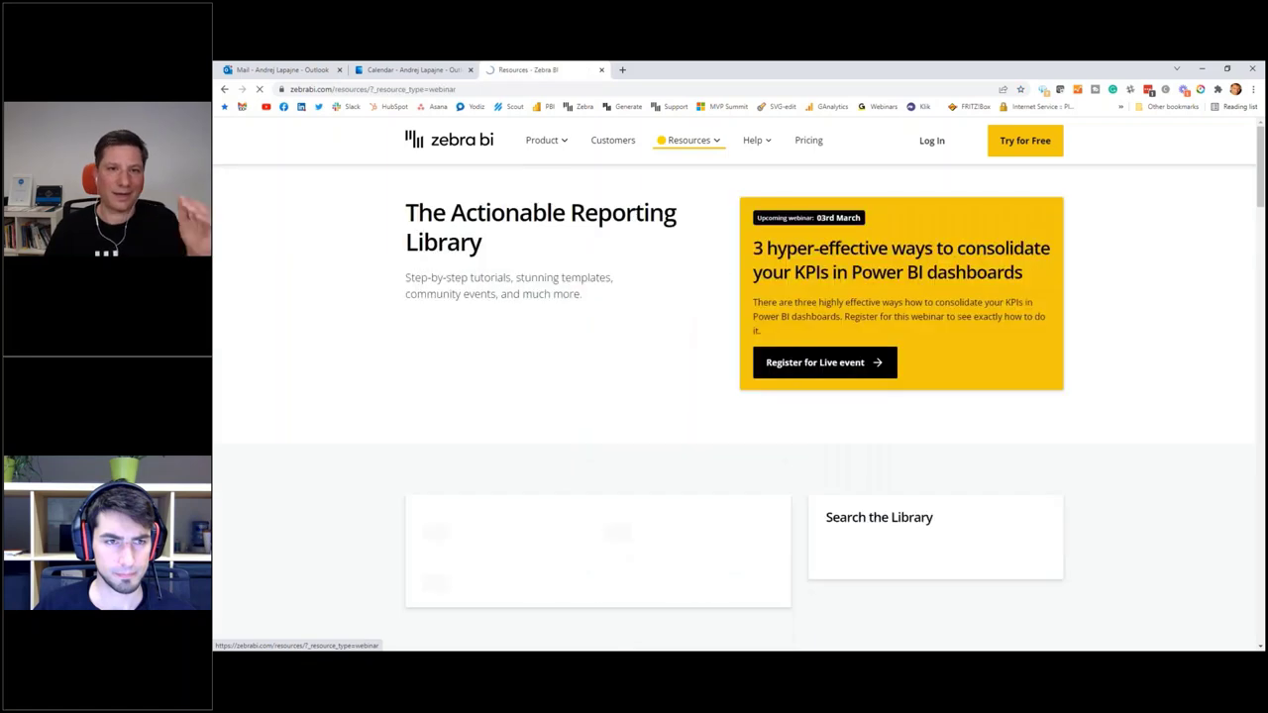
pyautogui.scroll(-5, 584, 360)
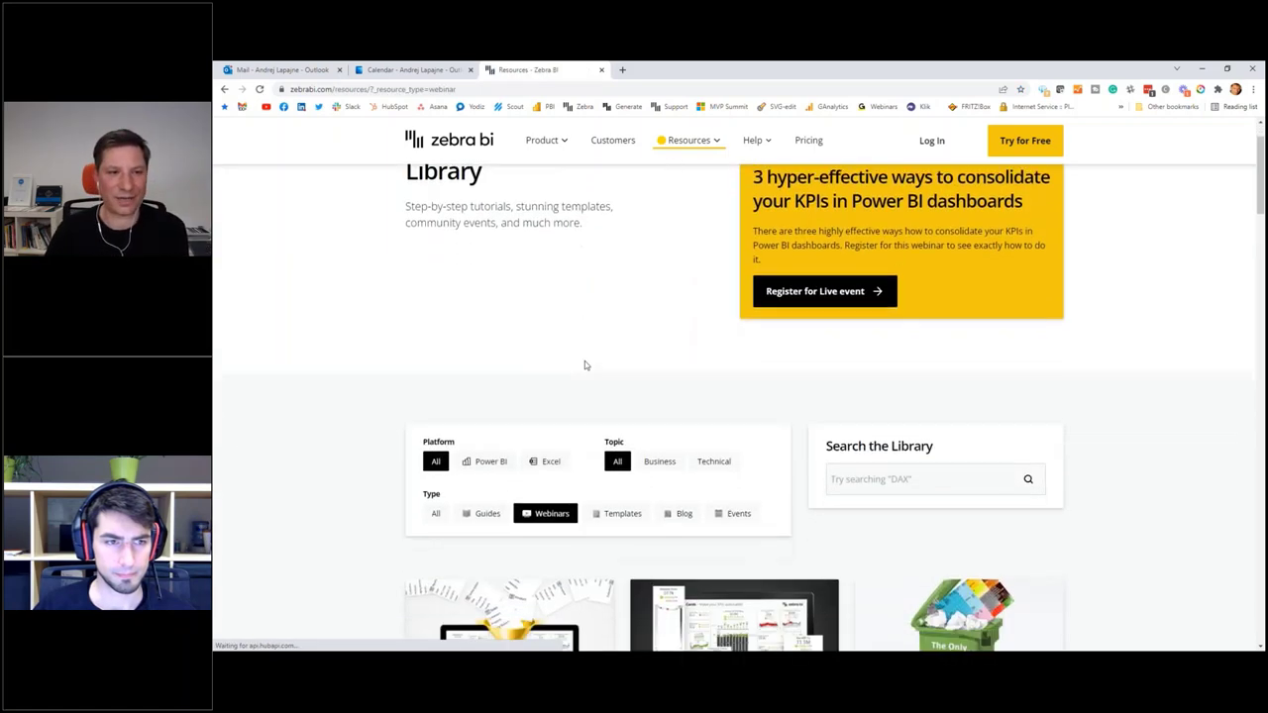
pyautogui.scroll(-3, 742, 471)
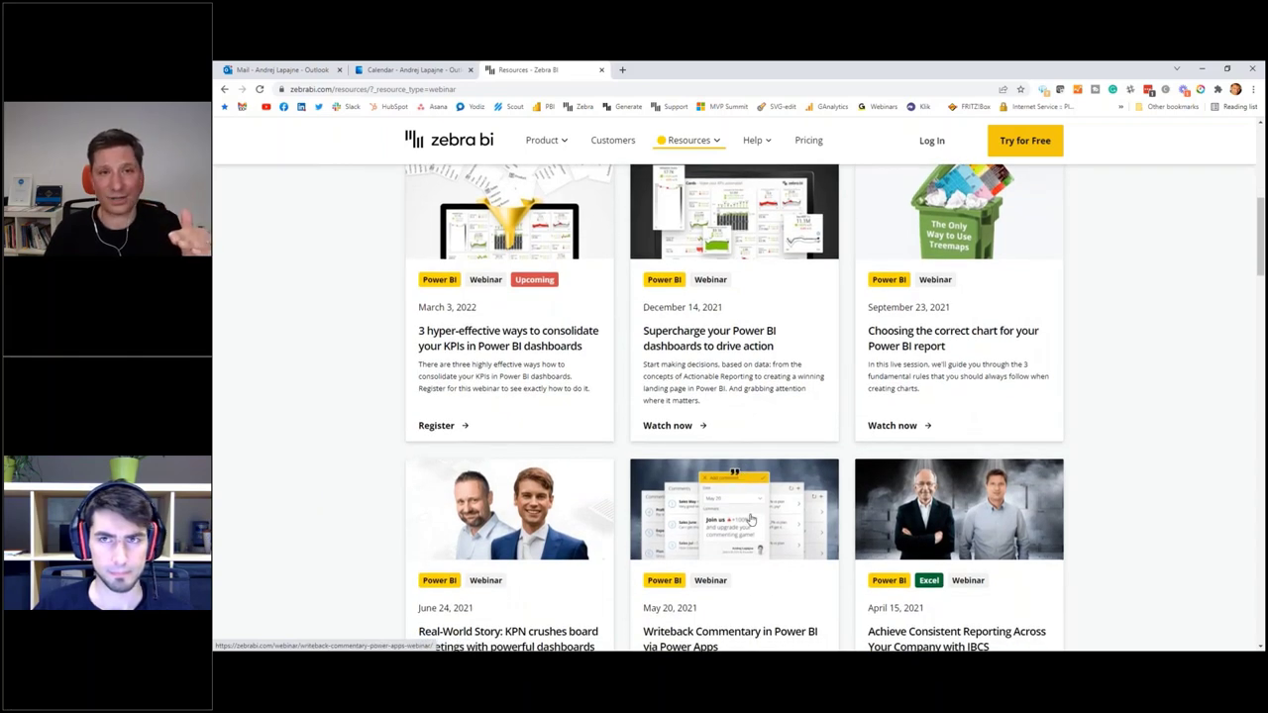
pyautogui.scroll(3, 740, 475)
pyautogui.scroll(1, 743, 532)
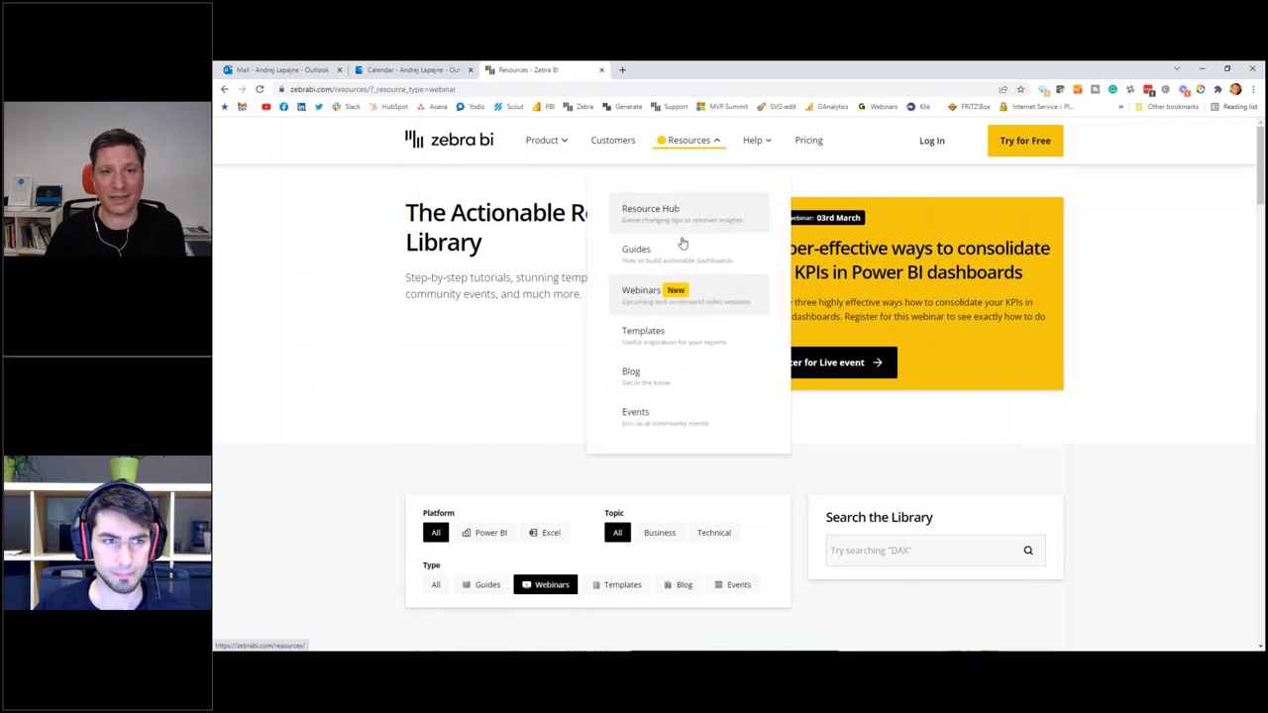
pyautogui.click(661, 335)
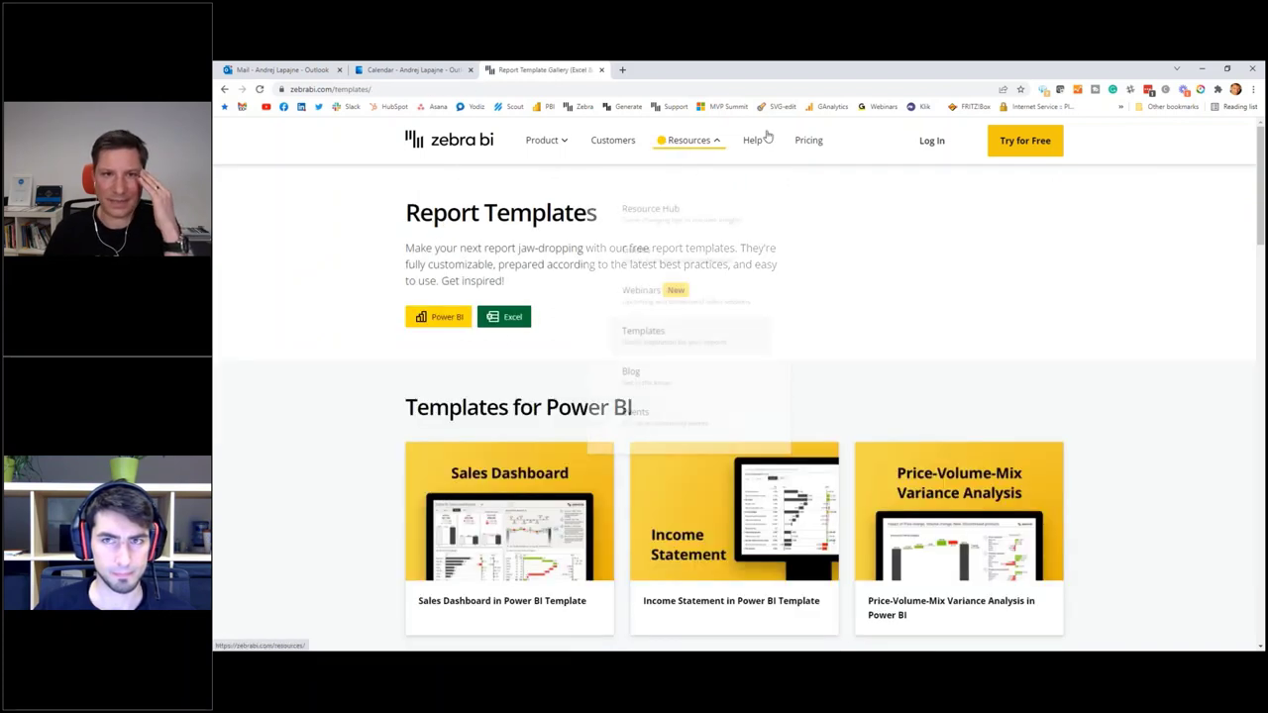
# - Open the Power BI Knowledge Base on the Zebra BI website and look through its topics
pyautogui.moveTo(761, 142)
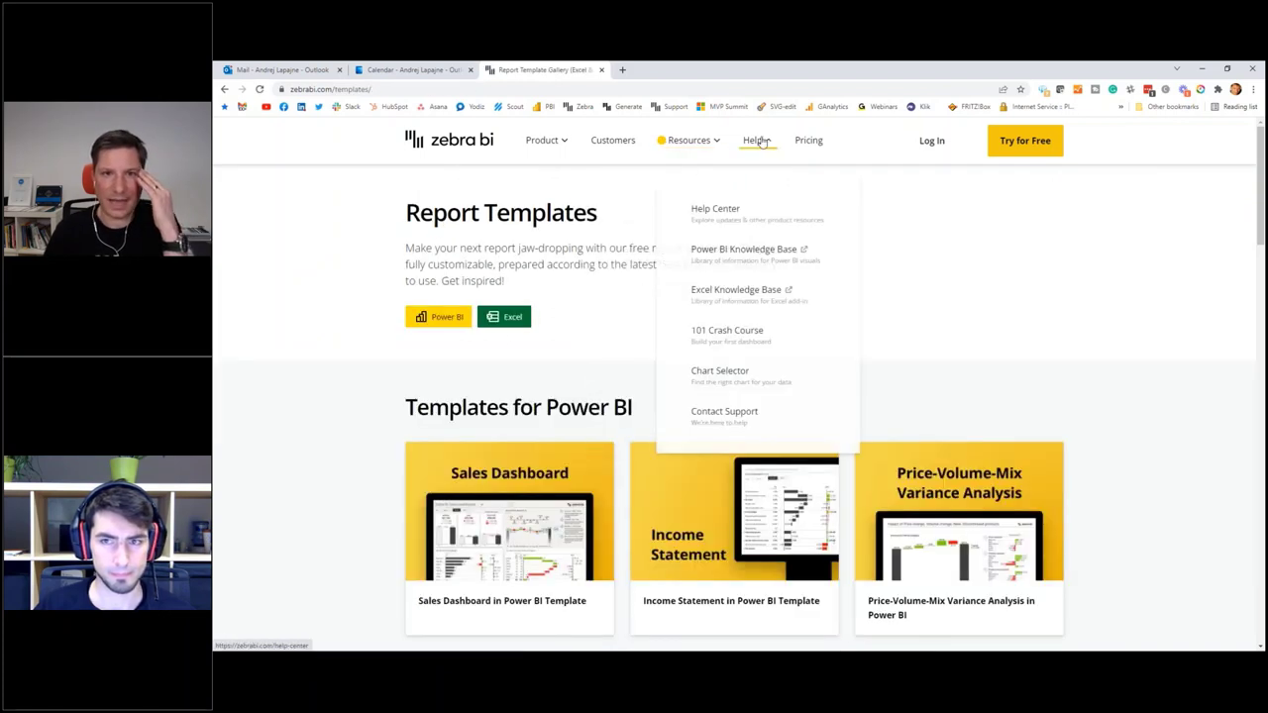
pyautogui.click(746, 253)
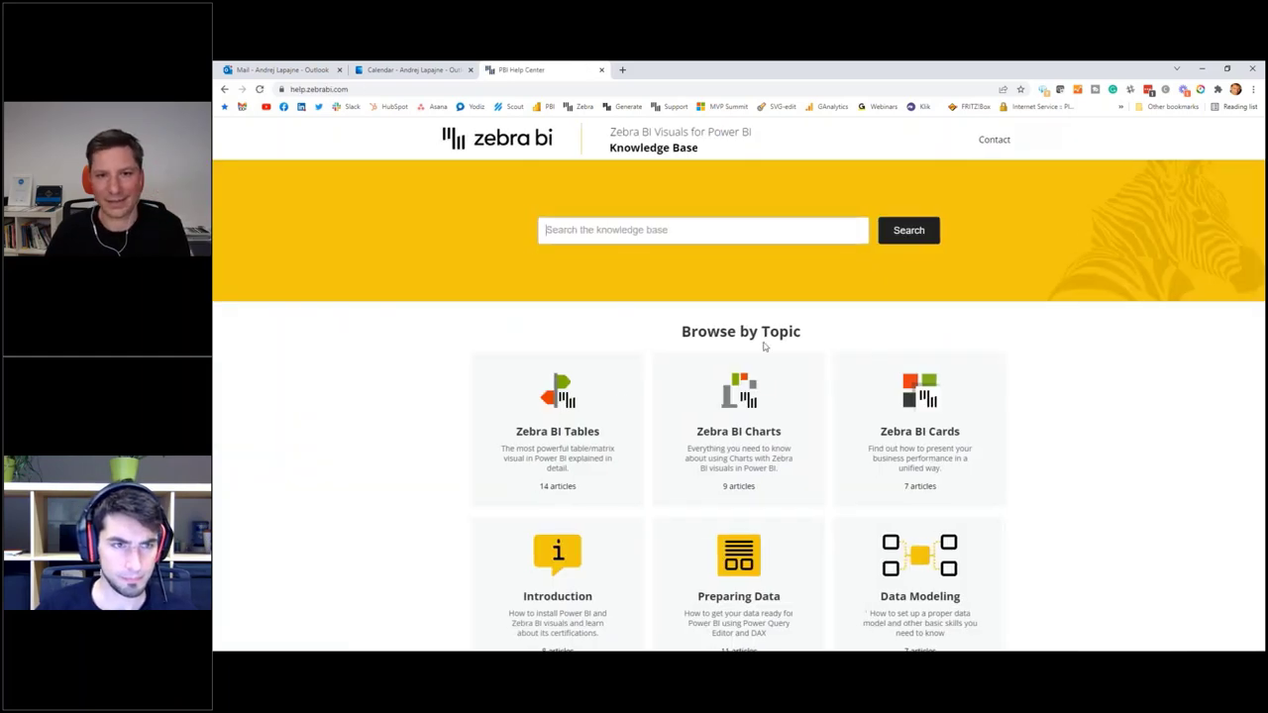
pyautogui.scroll(-5, 753, 420)
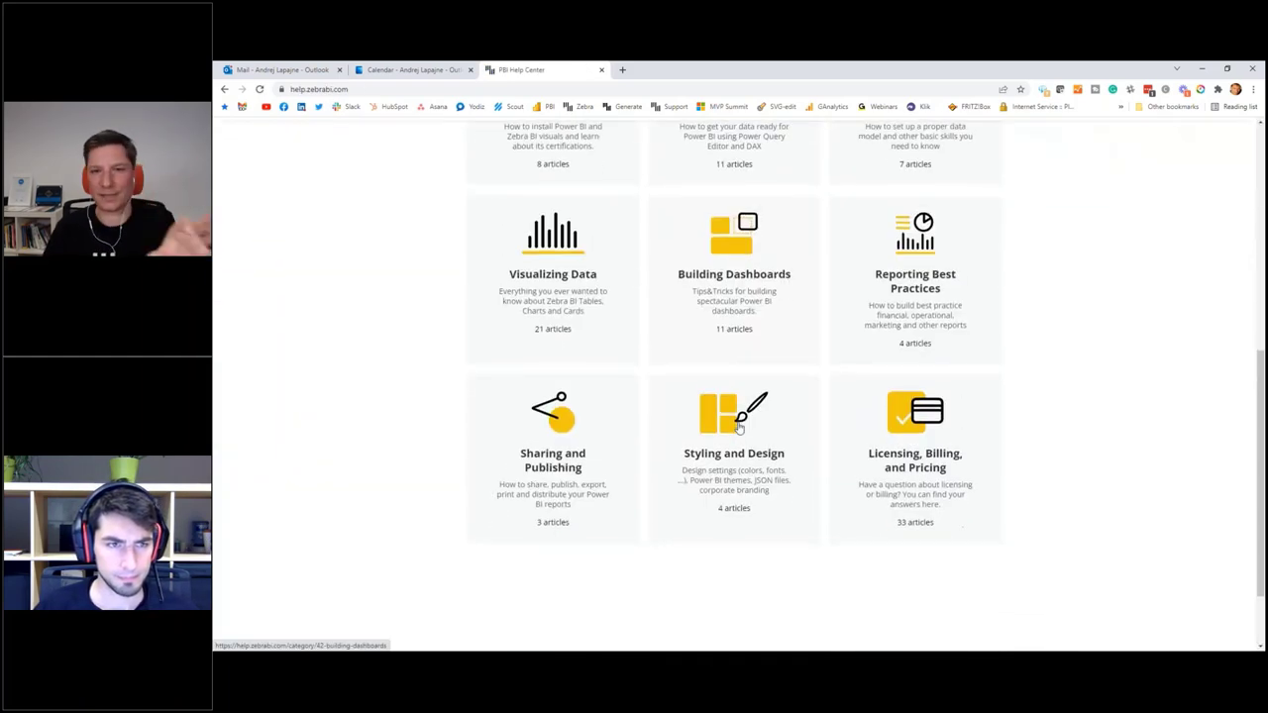
pyautogui.scroll(3, 738, 426)
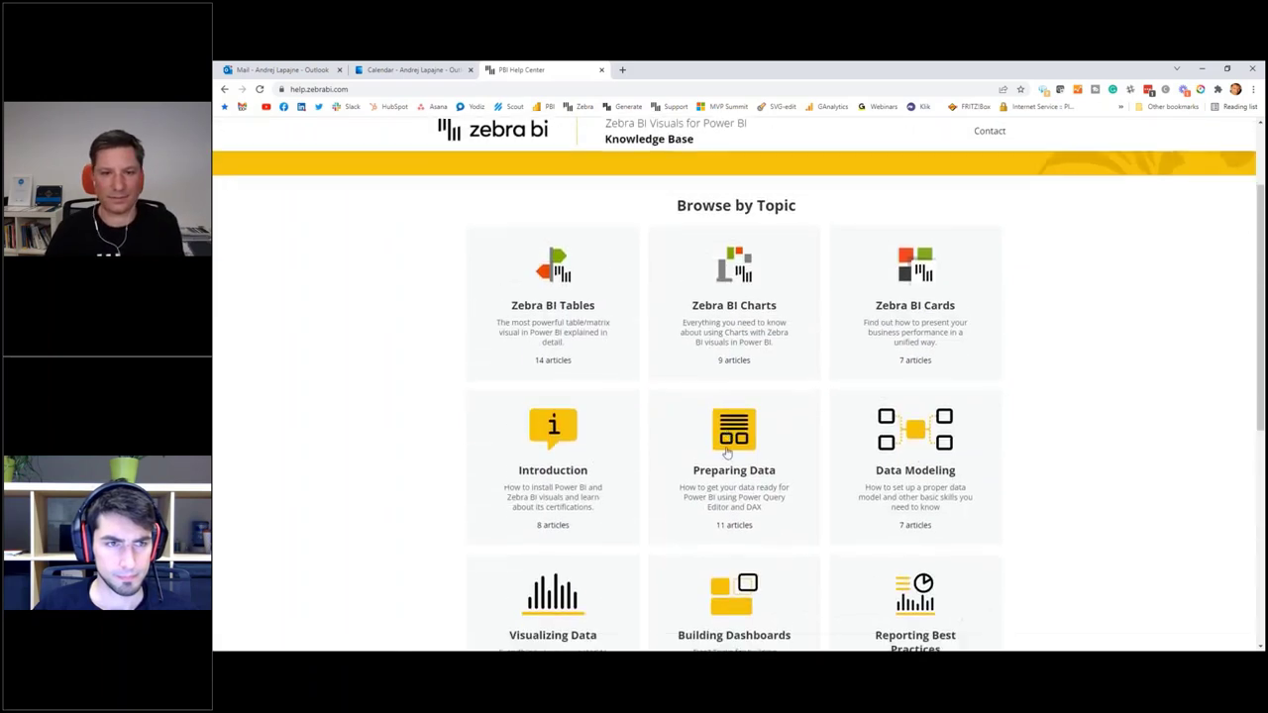
pyautogui.scroll(-2, 728, 452)
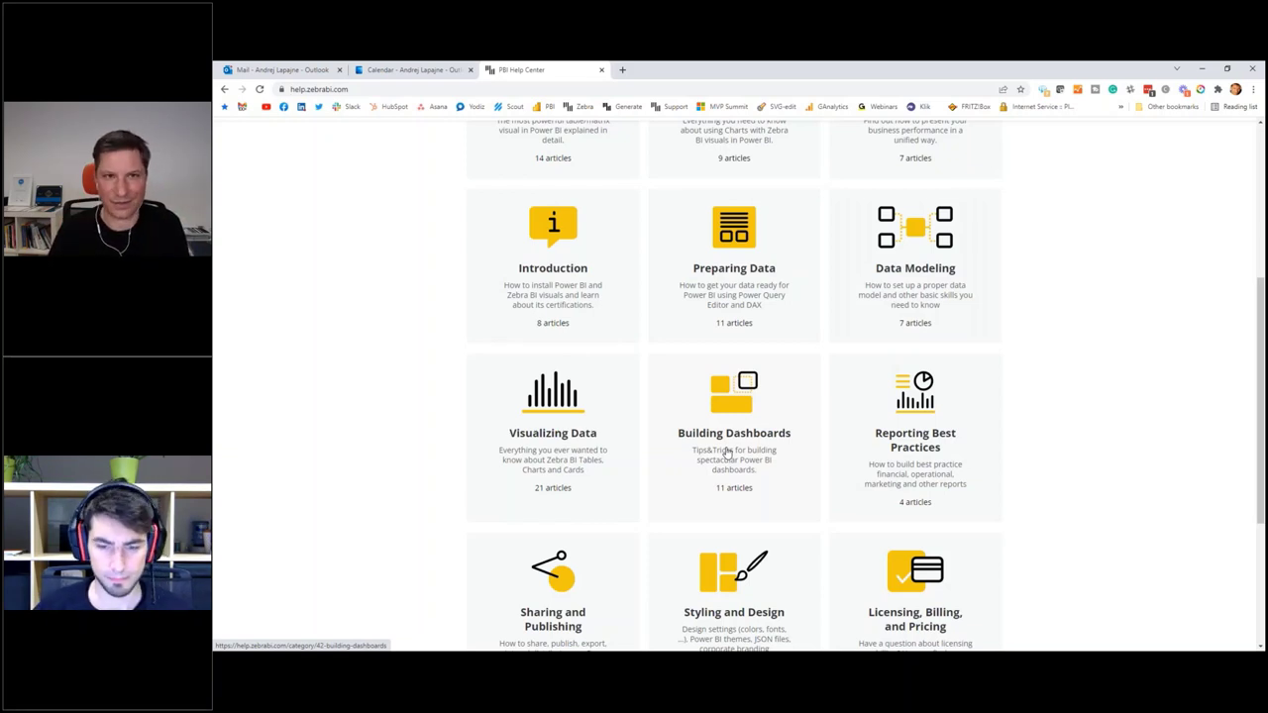
pyautogui.scroll(3, 726, 453)
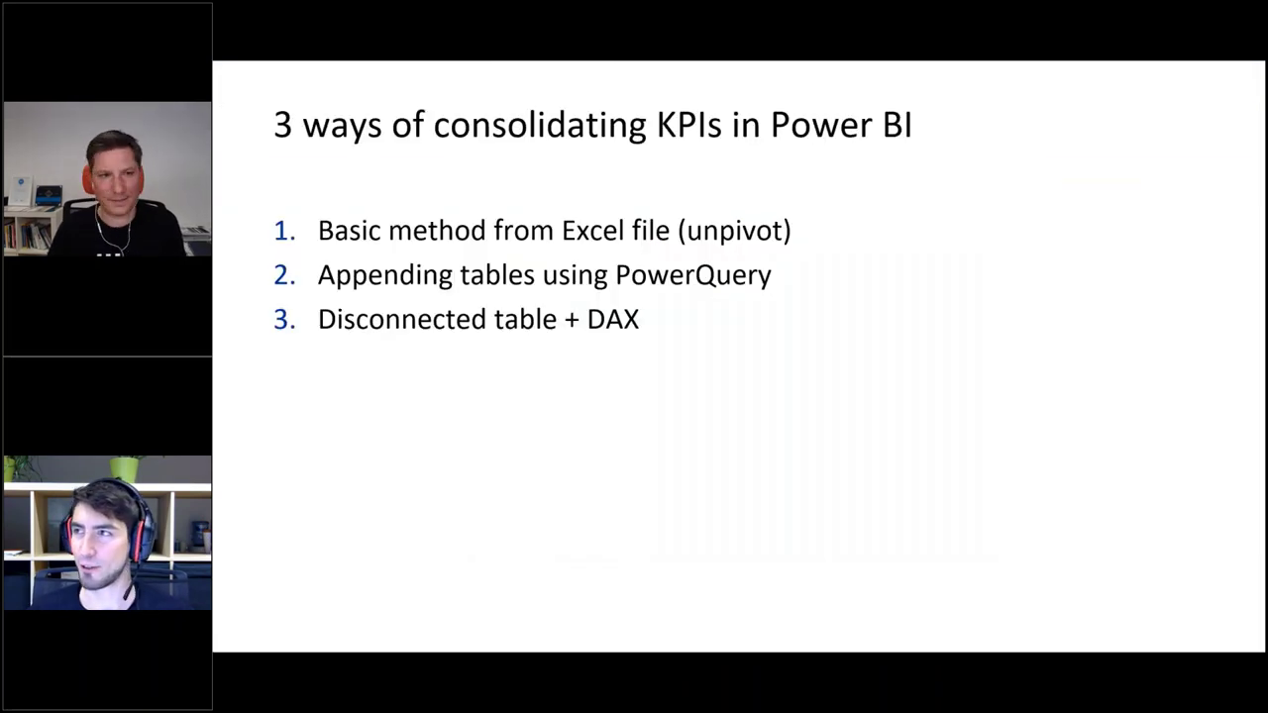
# - Advance the slide show to the Zebra BI Dashboard - Executive summary slide
pyautogui.press('Right')
pyautogui.press('Right')
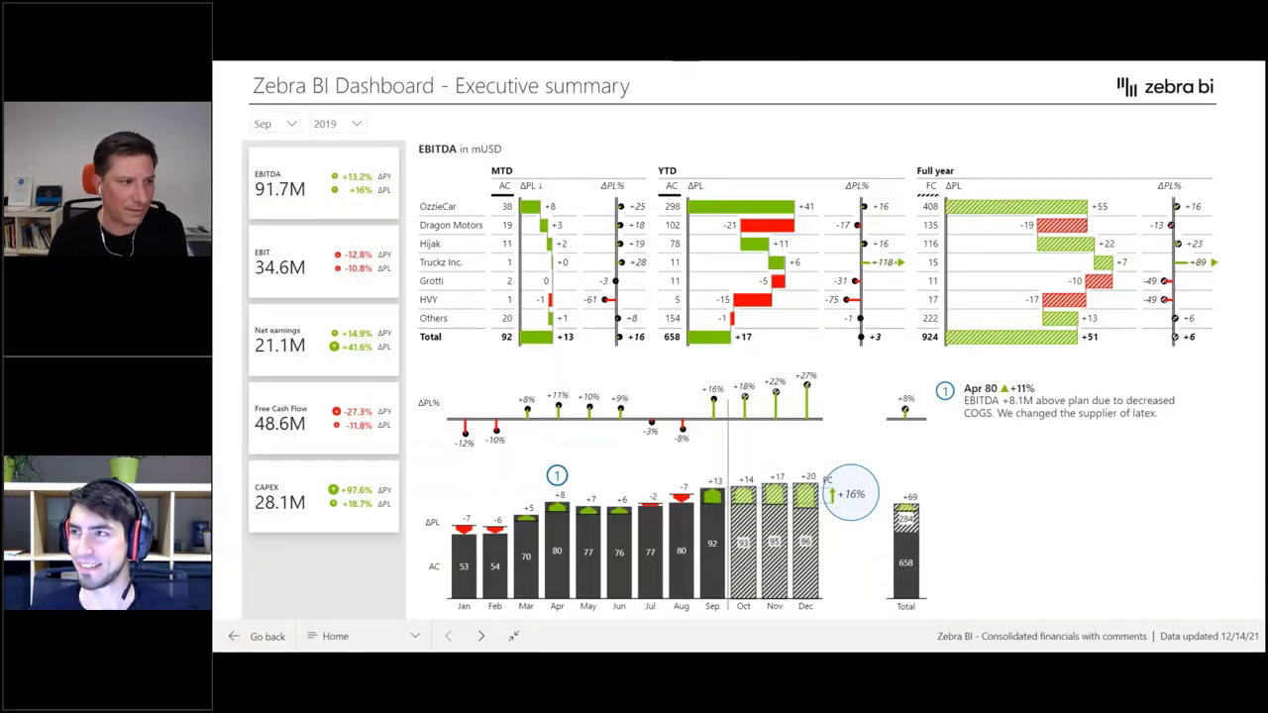
pyautogui.hotkey('alt', 'Tab')
pyautogui.press('Tab')
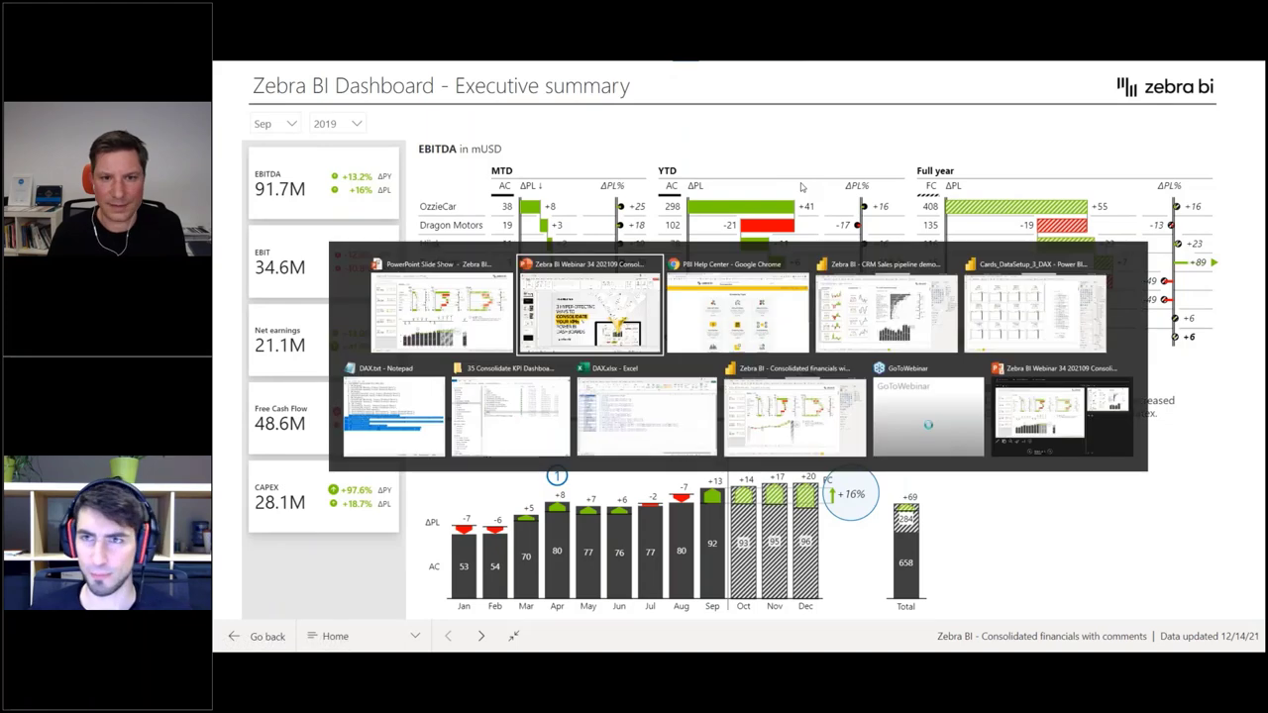
pyautogui.press('Tab')
pyautogui.press('Tab')
pyautogui.press('Tab')
pyautogui.press('Tab')
pyautogui.press('Tab')
pyautogui.press('Tab')
pyautogui.press('Tab')
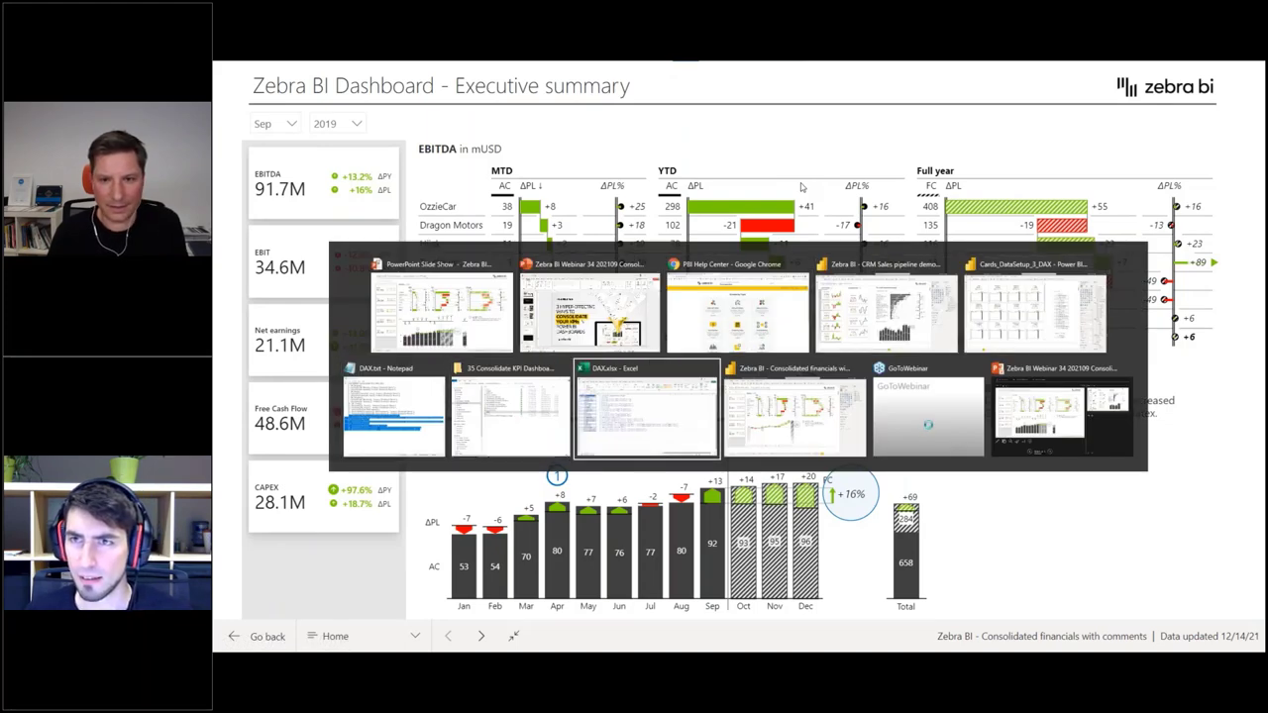
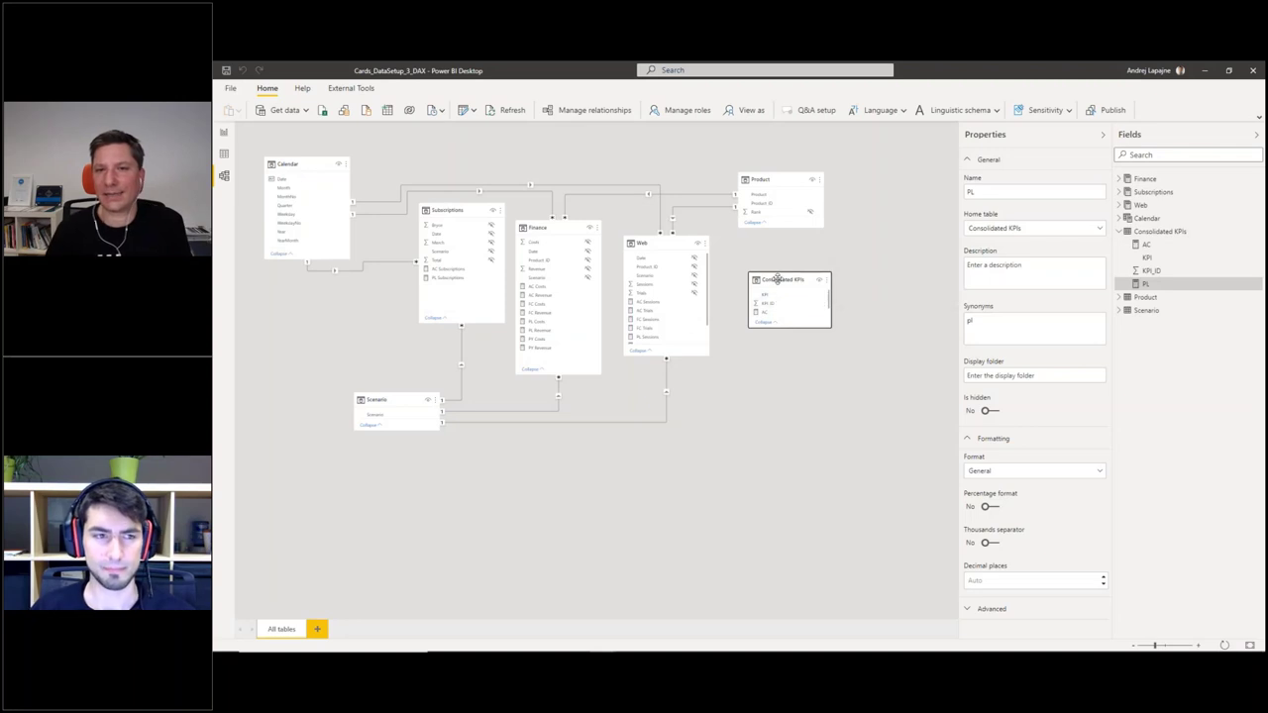
# - Move the Consolidated KPIs table slightly in the model diagram and return to the report page with the KPI cards
pyautogui.moveTo(779, 281)
pyautogui.mouseDown()
pyautogui.moveTo(775, 311)
pyautogui.moveTo(774, 287)
pyautogui.mouseUp()
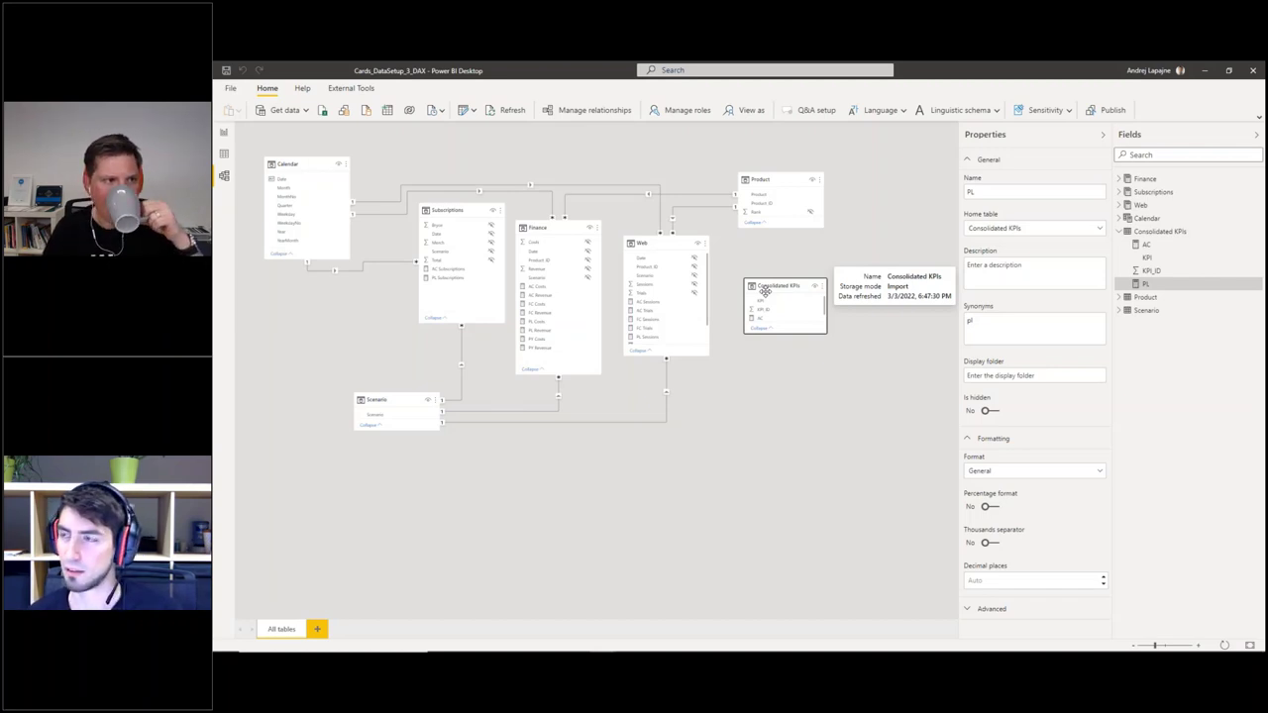
pyautogui.click(225, 133)
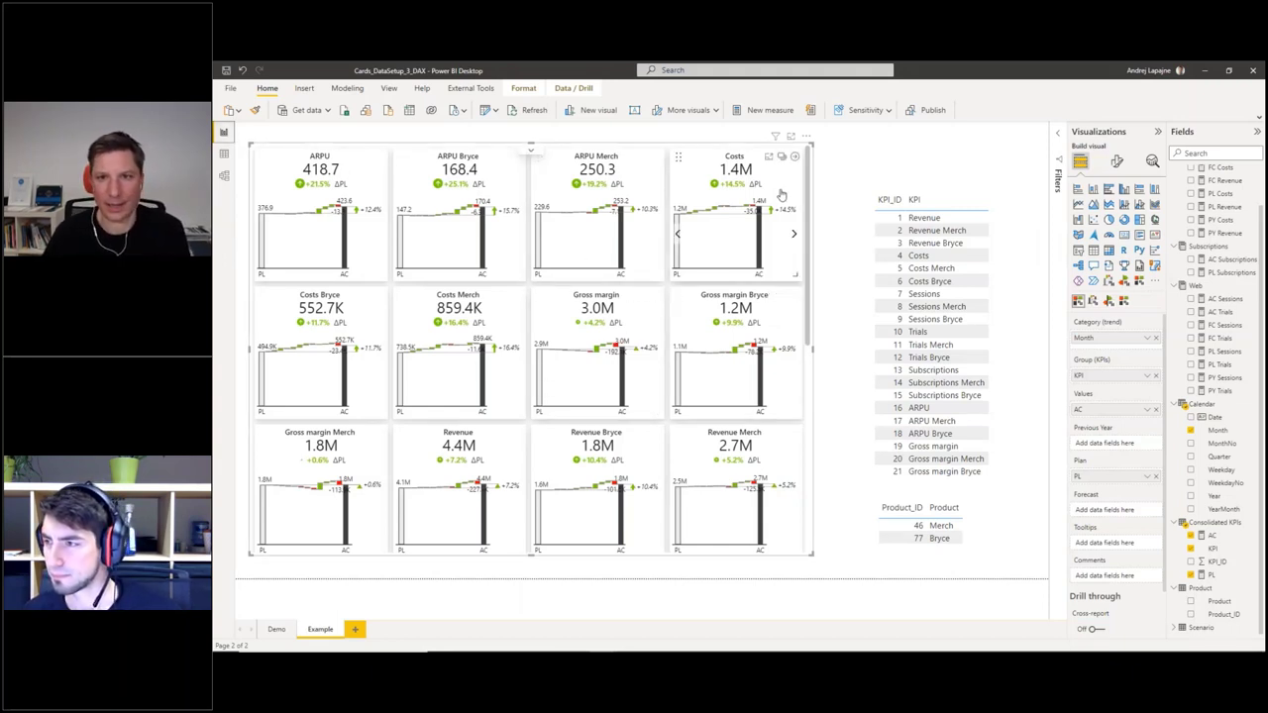
# - Delete the KPI_ID and KPI table from the report page and enlarge the KPI cards visual into the freed space
pyautogui.click(1012, 205)
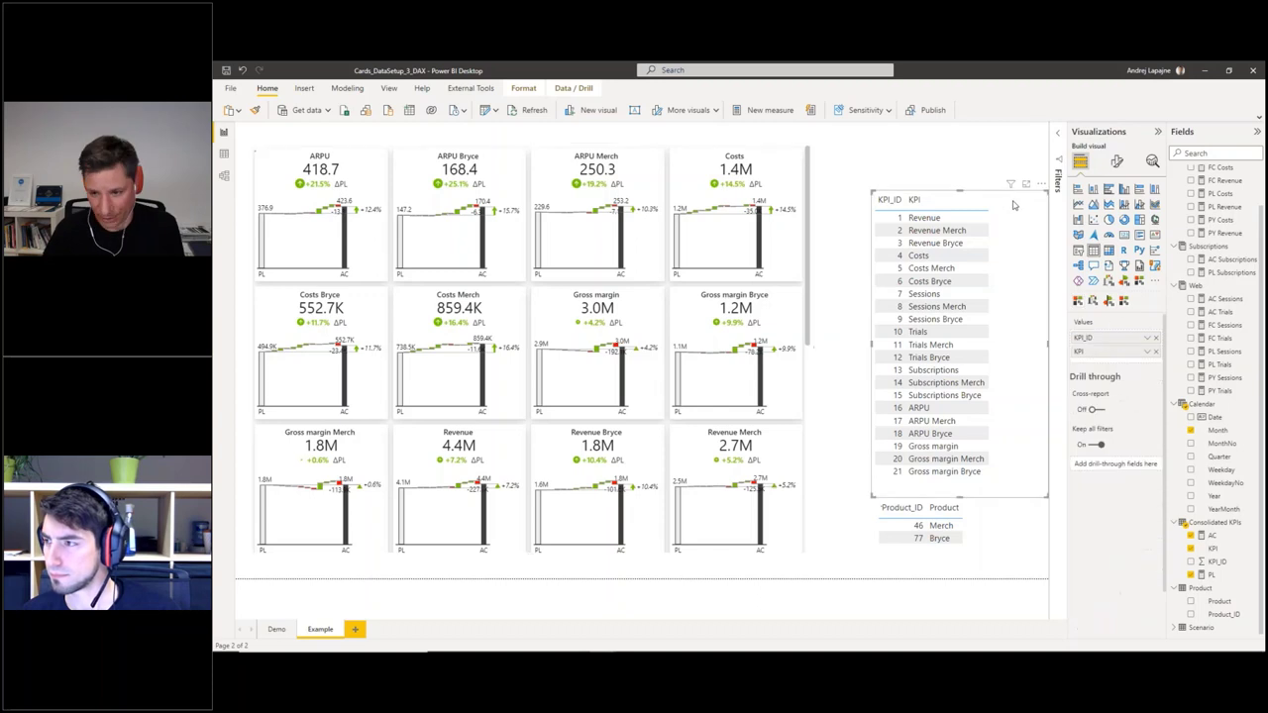
pyautogui.press('Delete')
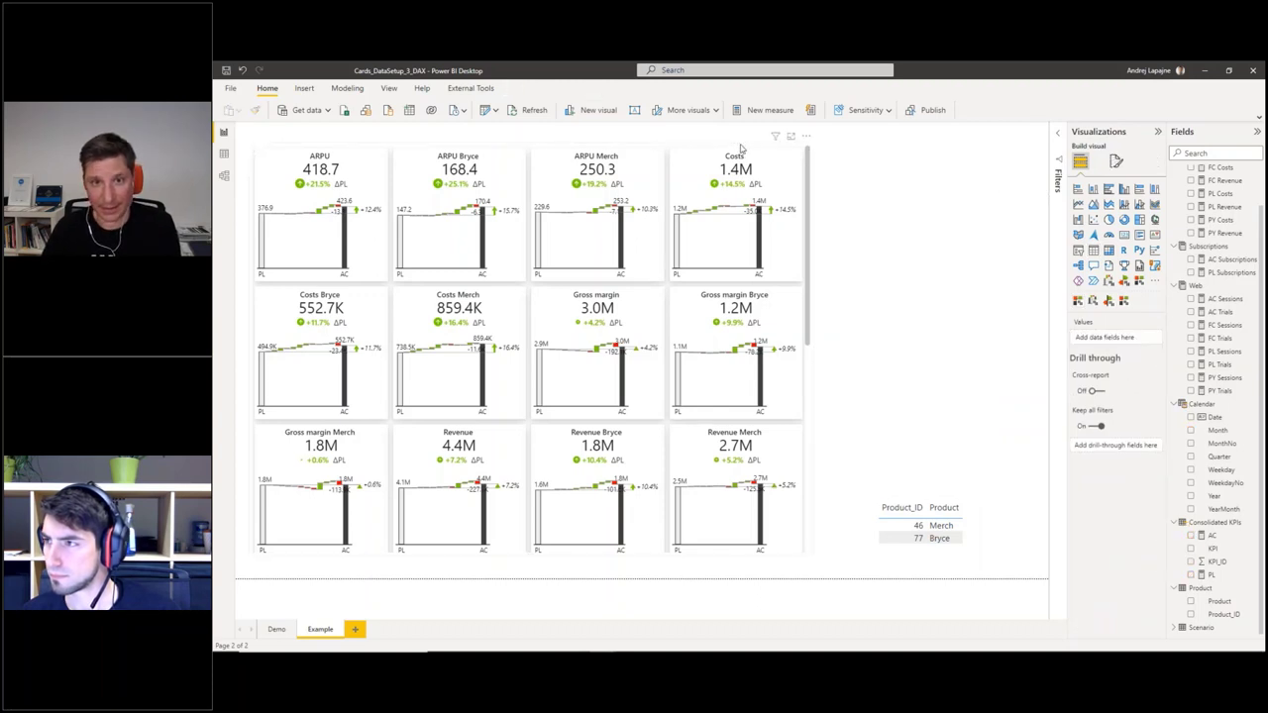
pyautogui.click(739, 147)
pyautogui.moveTo(810, 142); pyautogui.dragTo(897, 133)
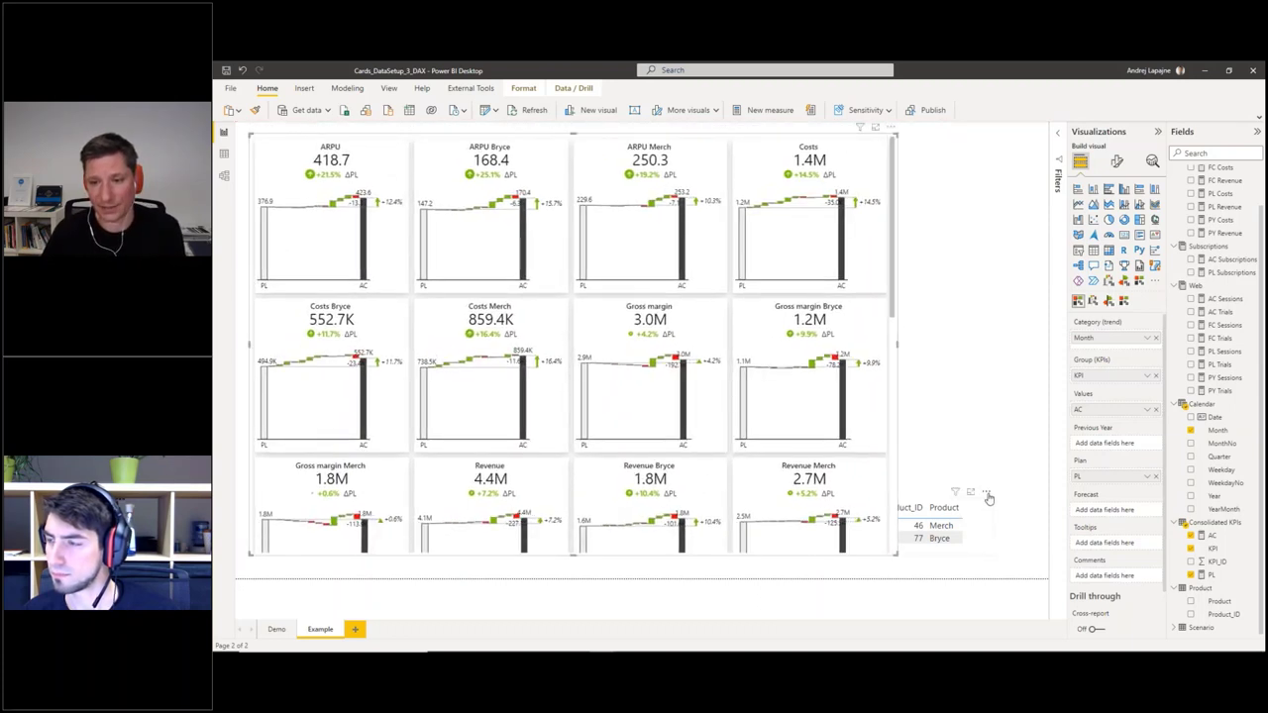
# - Remove the Product_ID and Product table from the report page
pyautogui.rightClick(985, 498)
pyautogui.click(976, 515)
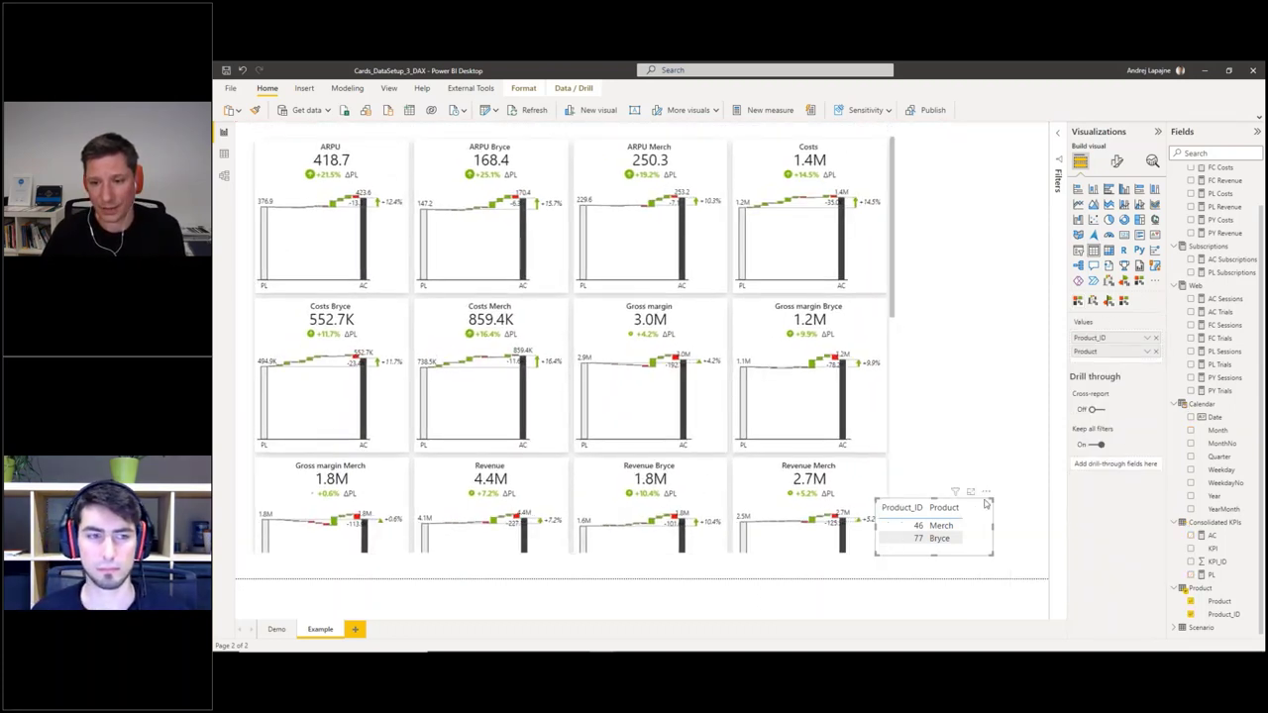
pyautogui.click(985, 492)
pyautogui.click(1010, 533)
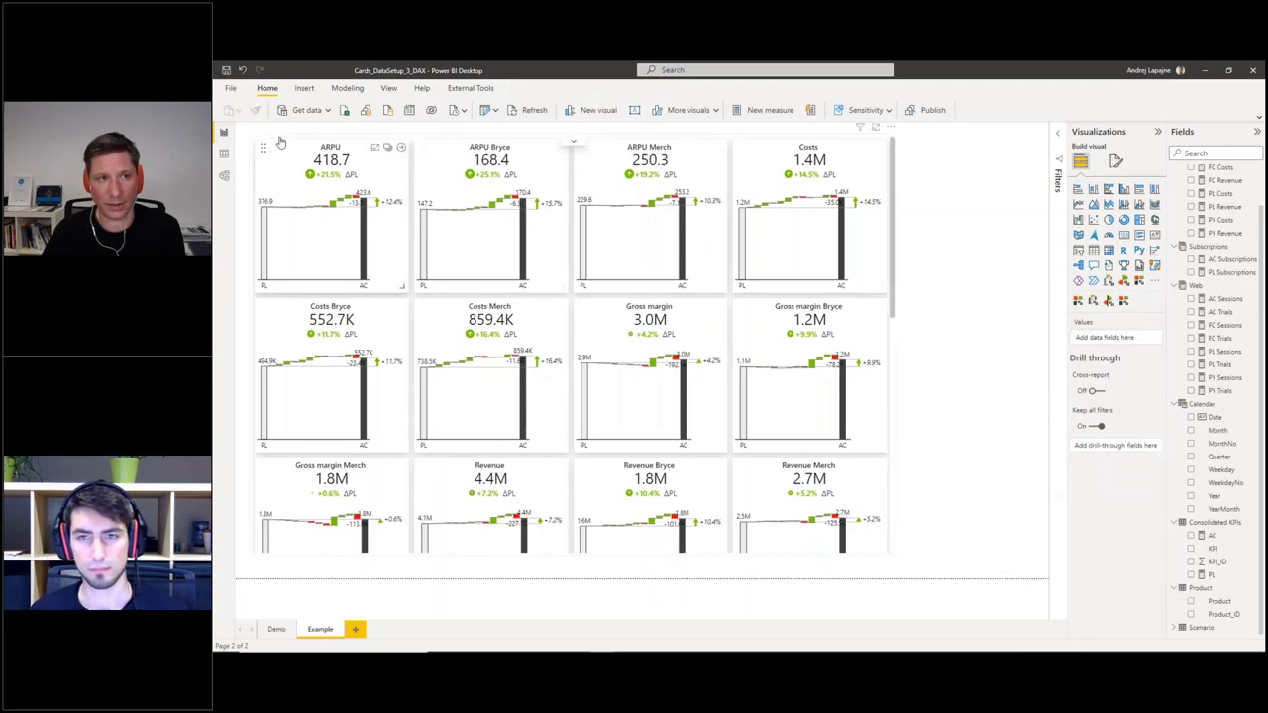
# - Switch the Costs card to the monthly area chart with variances to plan and select its December point
pyautogui.click(362, 139)
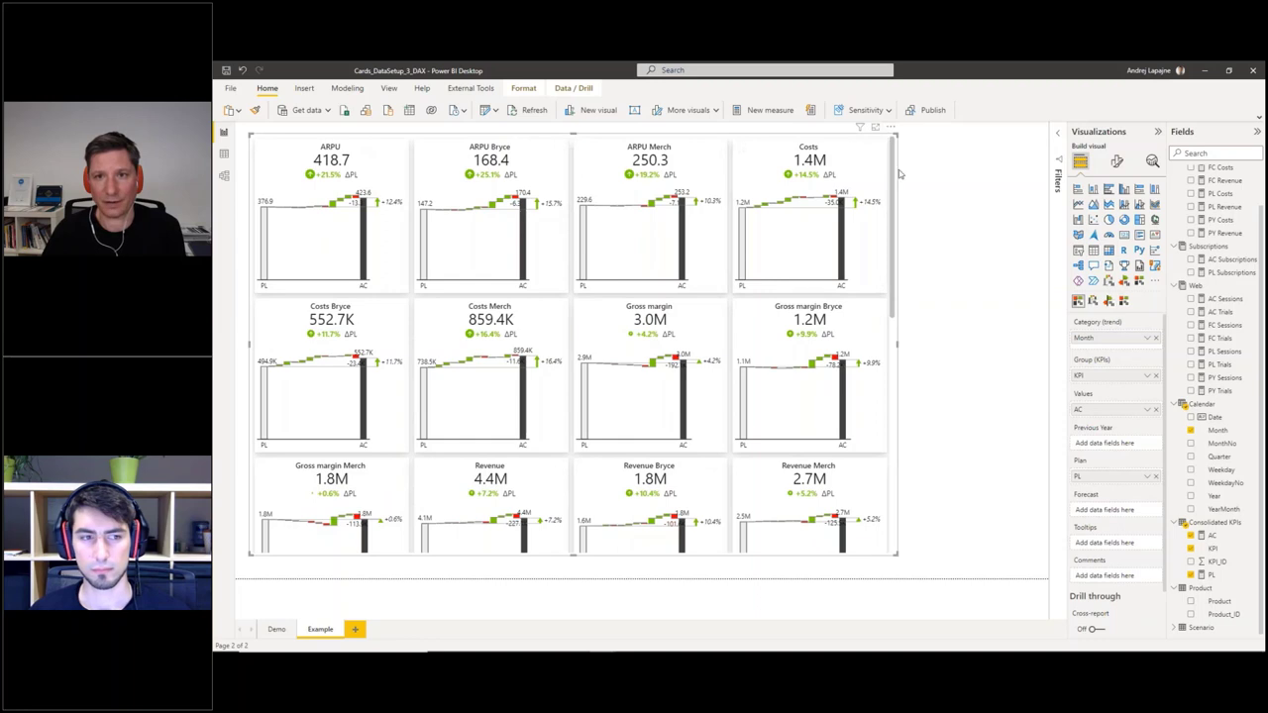
pyautogui.click(879, 238)
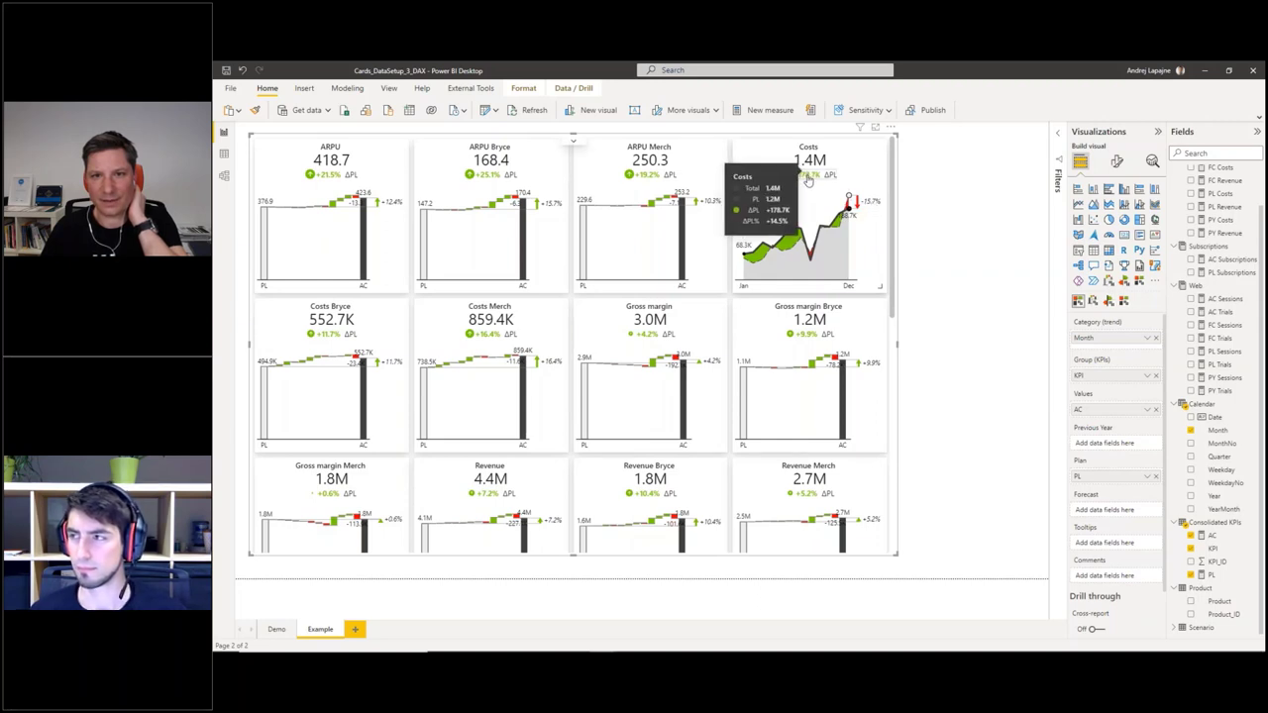
pyautogui.click(848, 200)
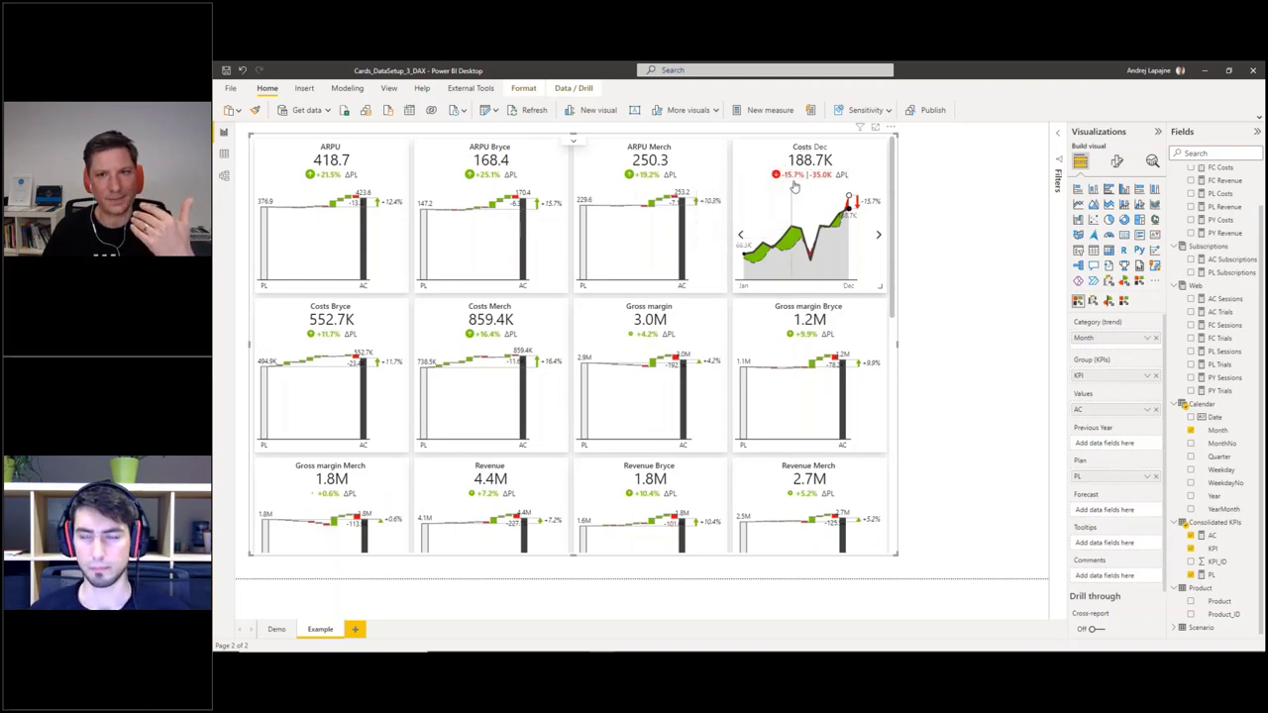
# - Invert the Costs KPI so that costs above plan count as unfavourable, and return to the report page
pyautogui.click(793, 154)
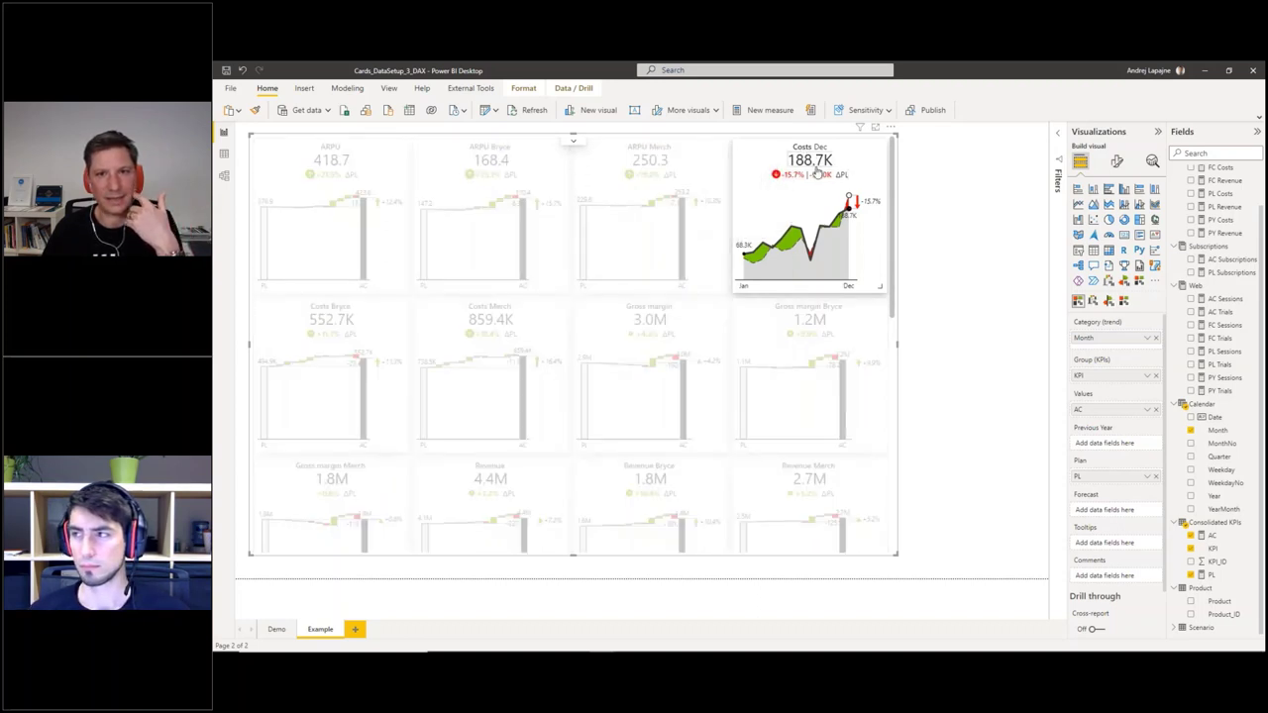
pyautogui.click(905, 176)
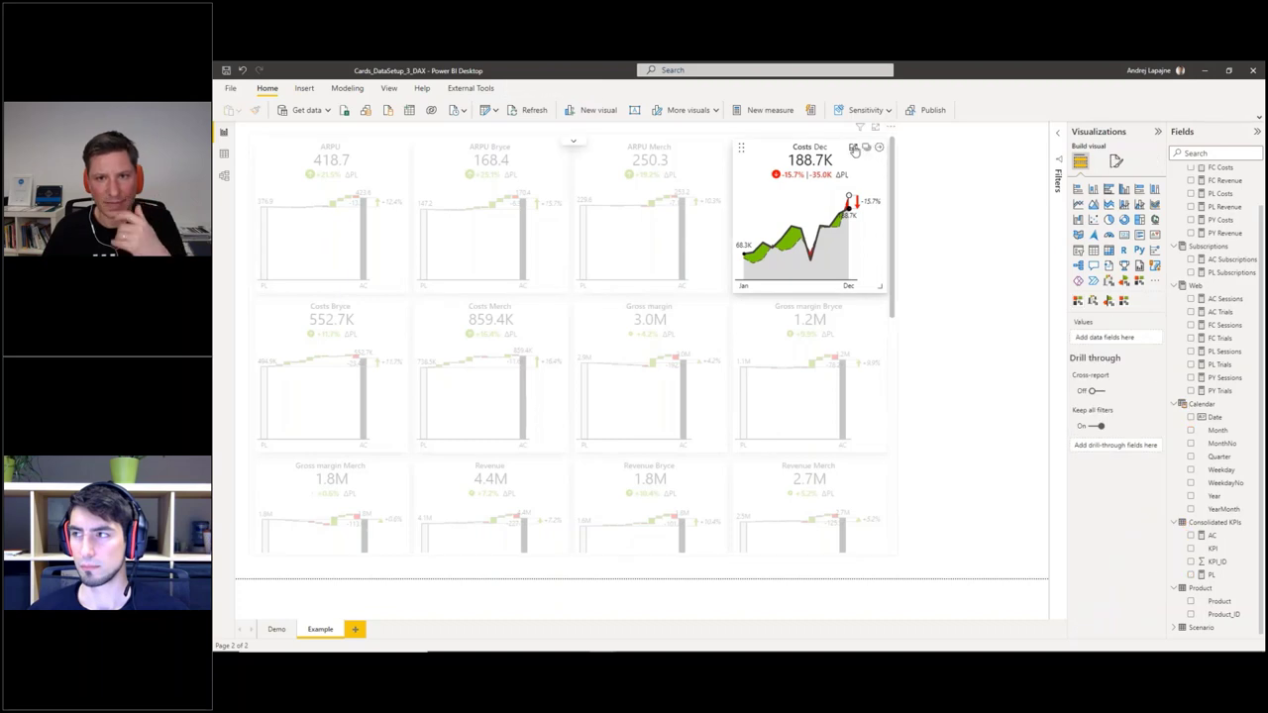
pyautogui.click(854, 147)
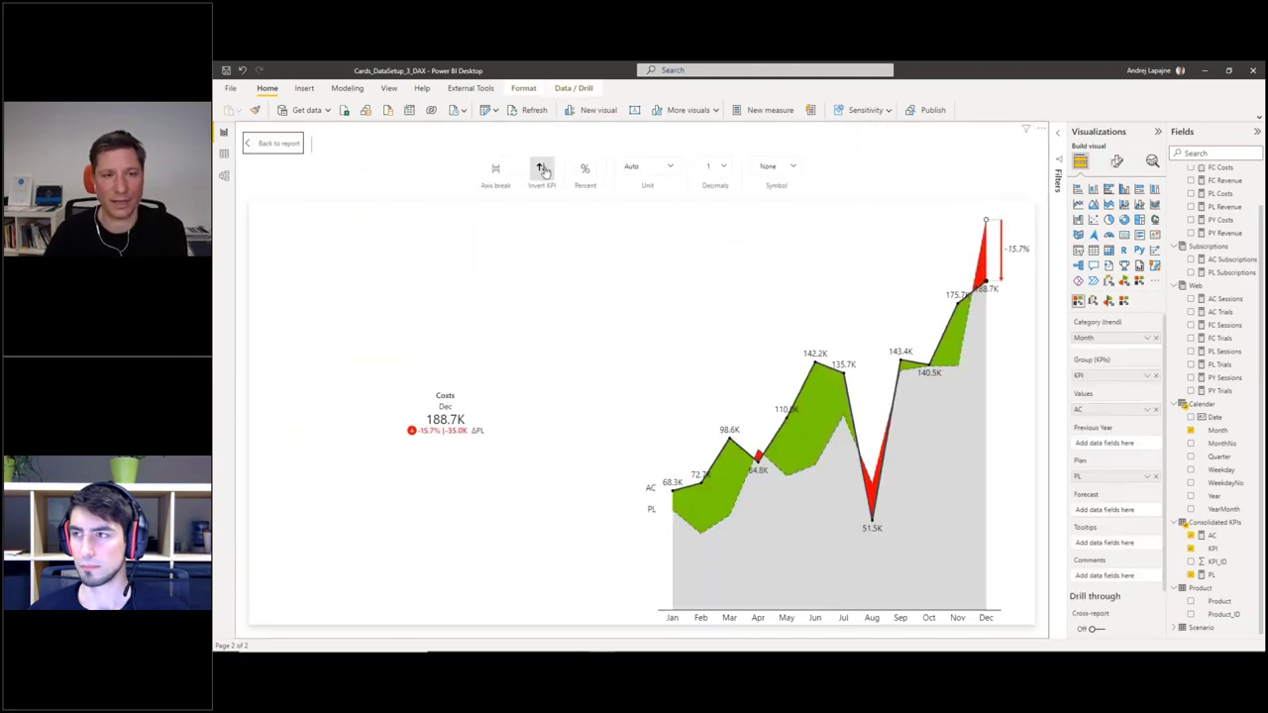
pyautogui.click(541, 170)
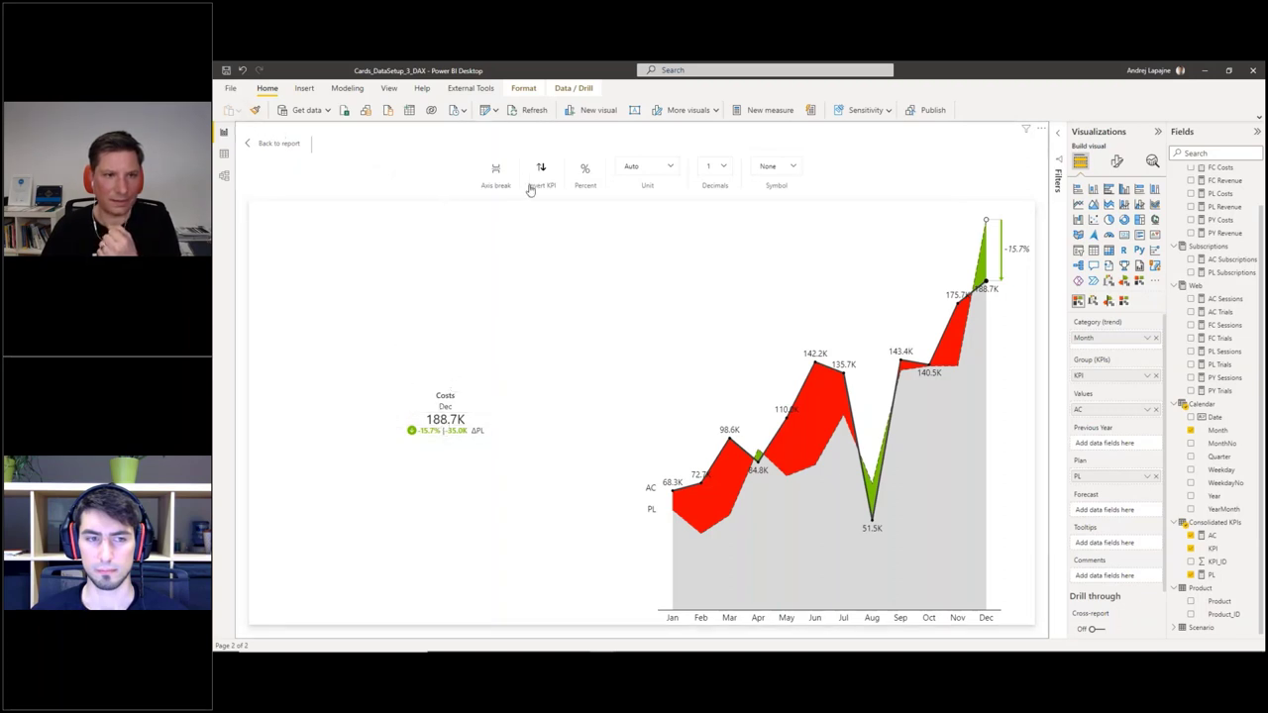
pyautogui.click(276, 142)
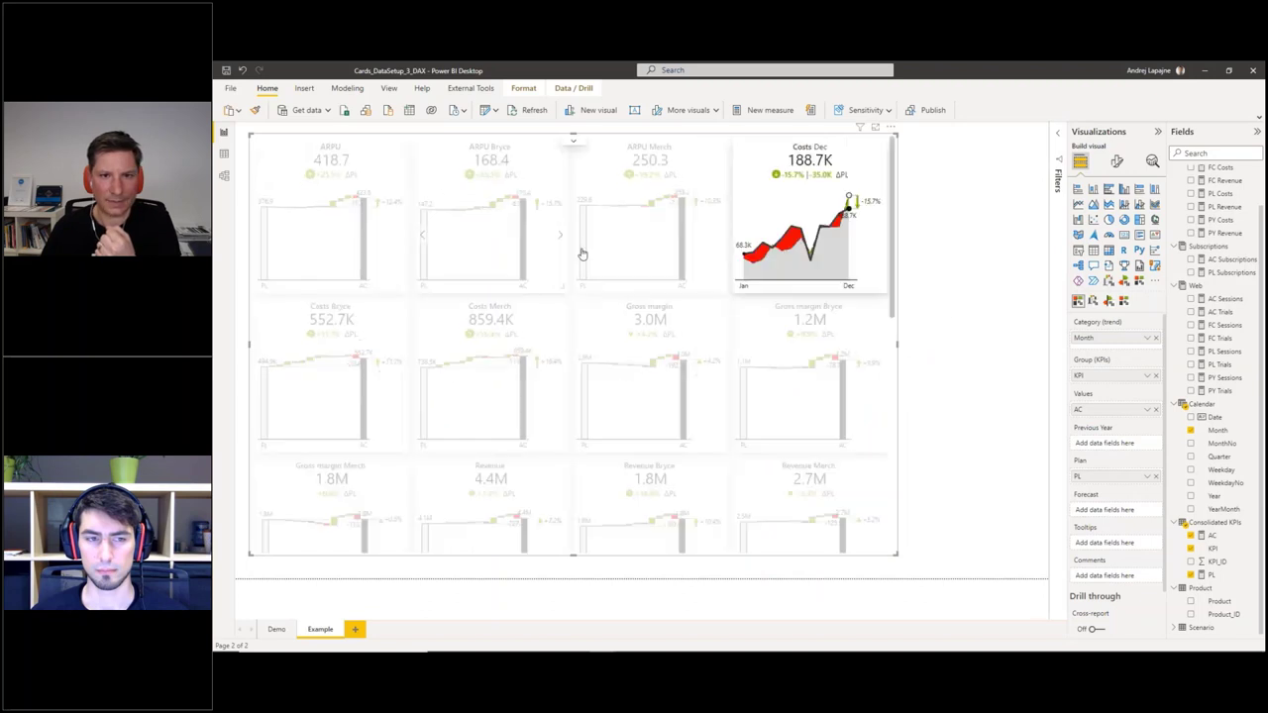
# - Open the Subscriptions card in its detailed settings view and briefly try displaying its values as percentages
pyautogui.click(707, 255)
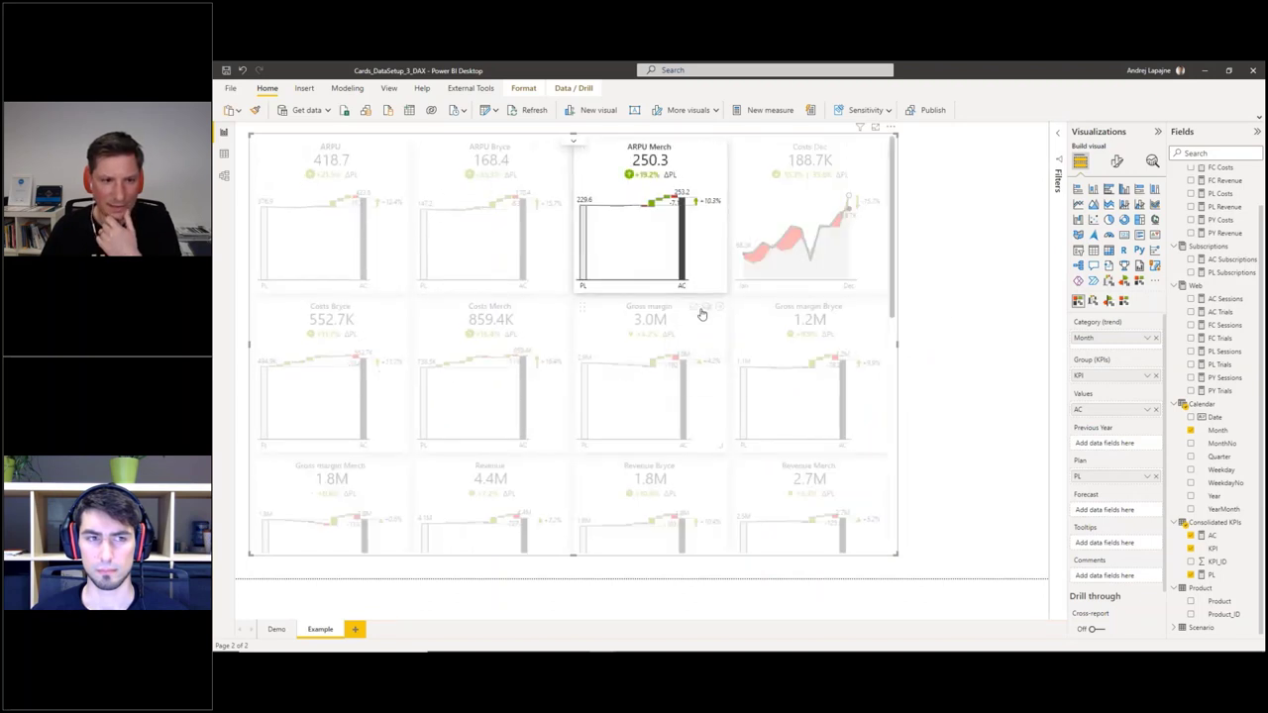
pyautogui.scroll(-3, 693, 336)
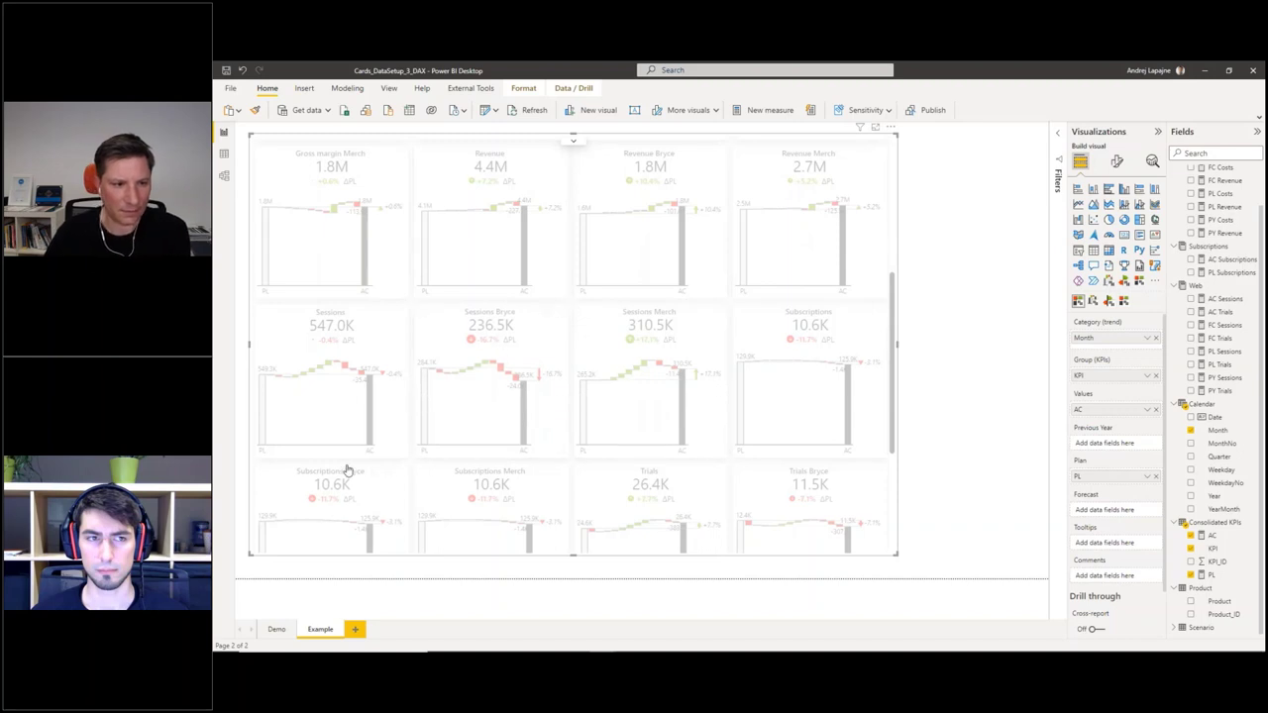
pyautogui.click(770, 325)
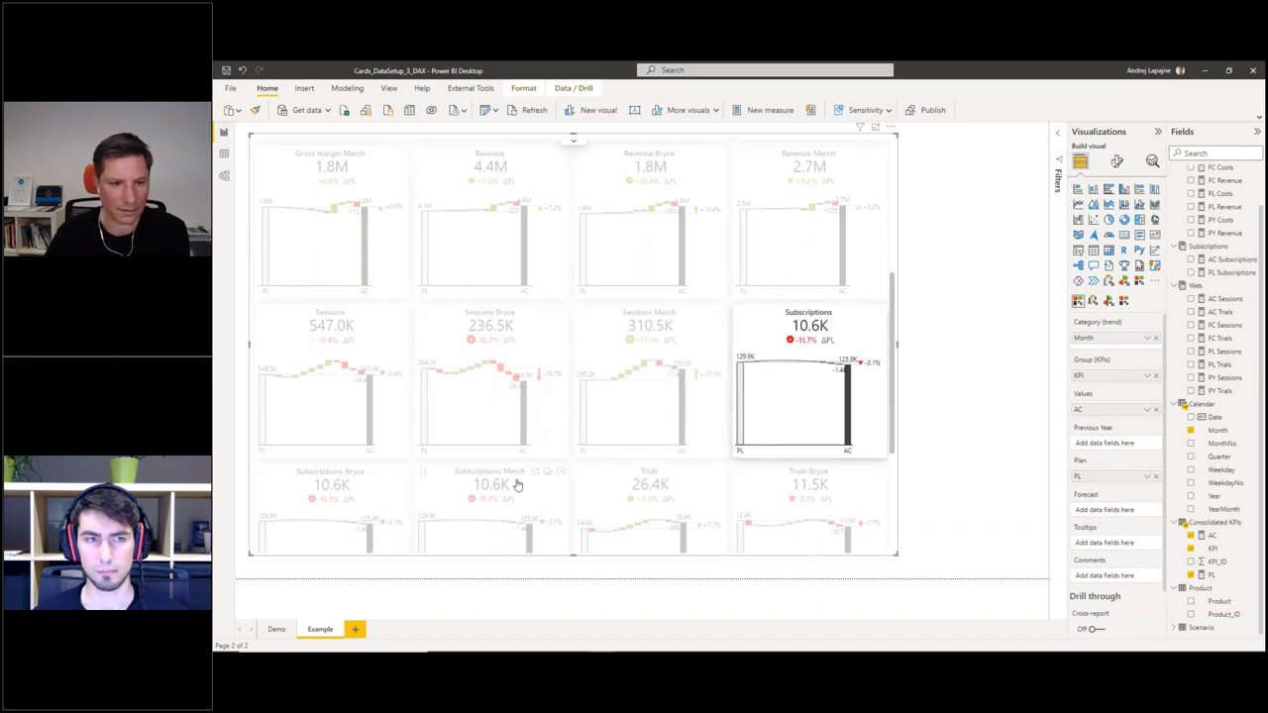
pyautogui.scroll(-1, 599, 401)
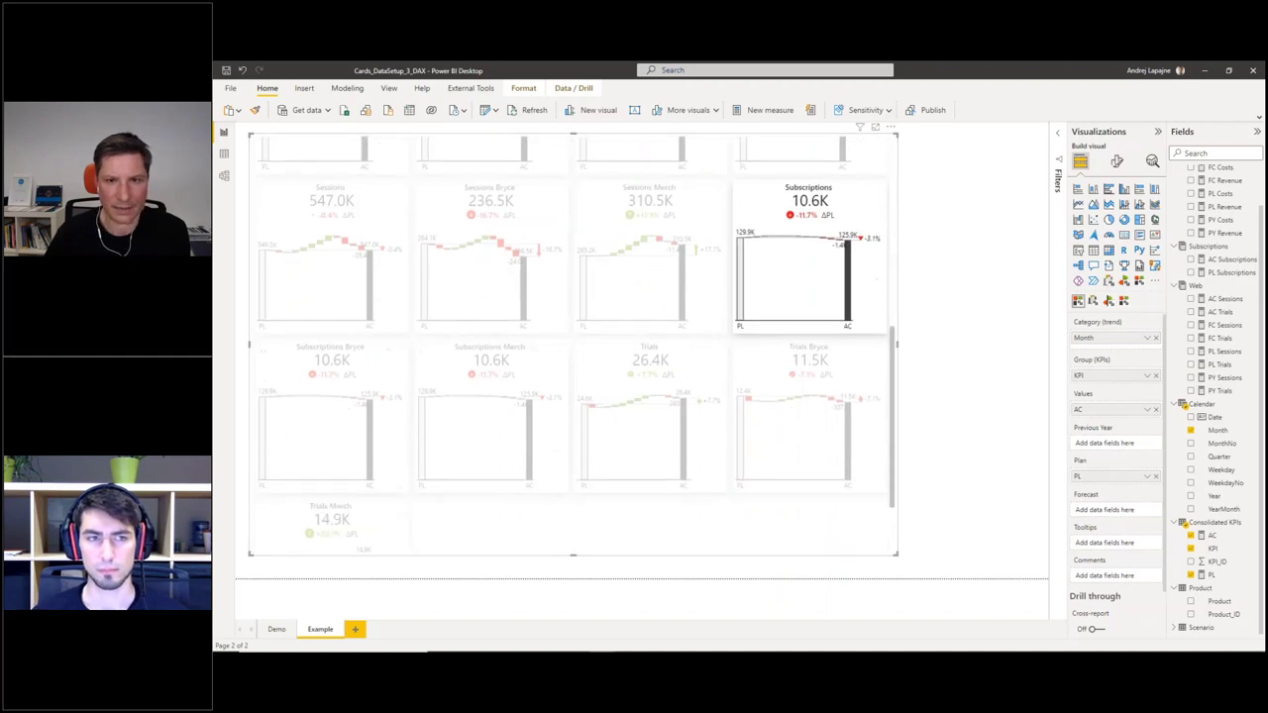
pyautogui.click(852, 189)
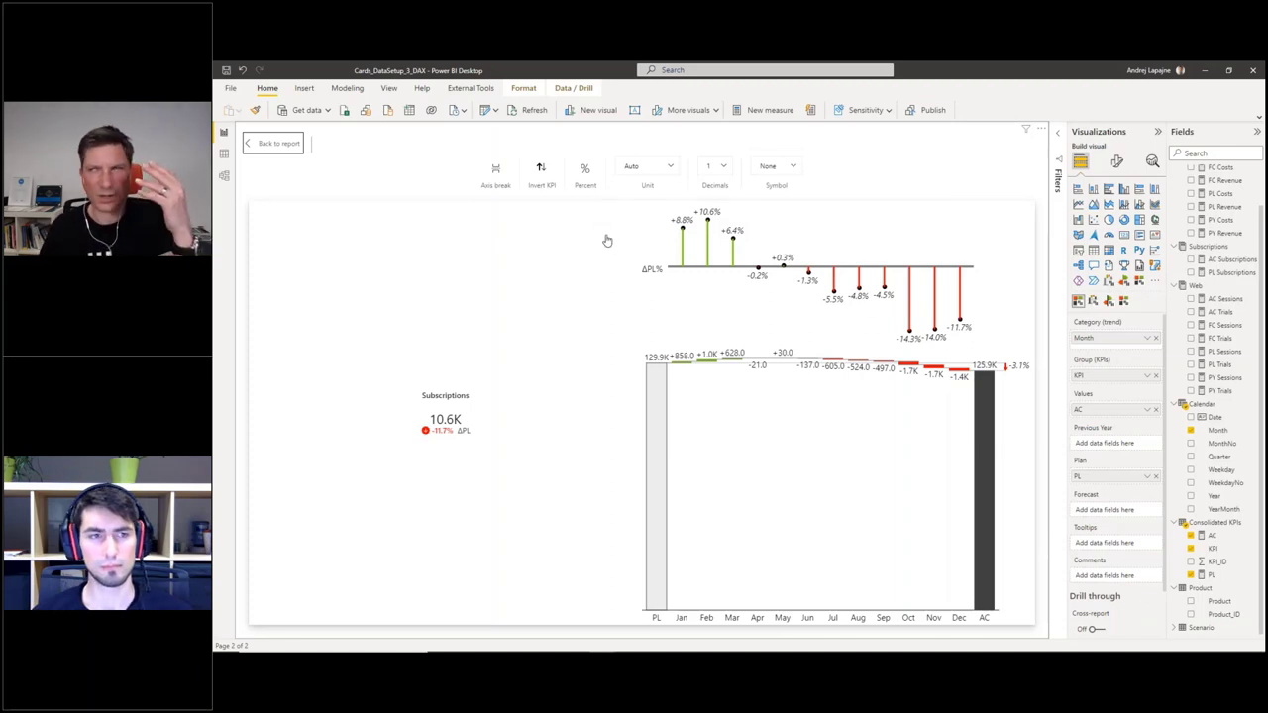
pyautogui.click(585, 171)
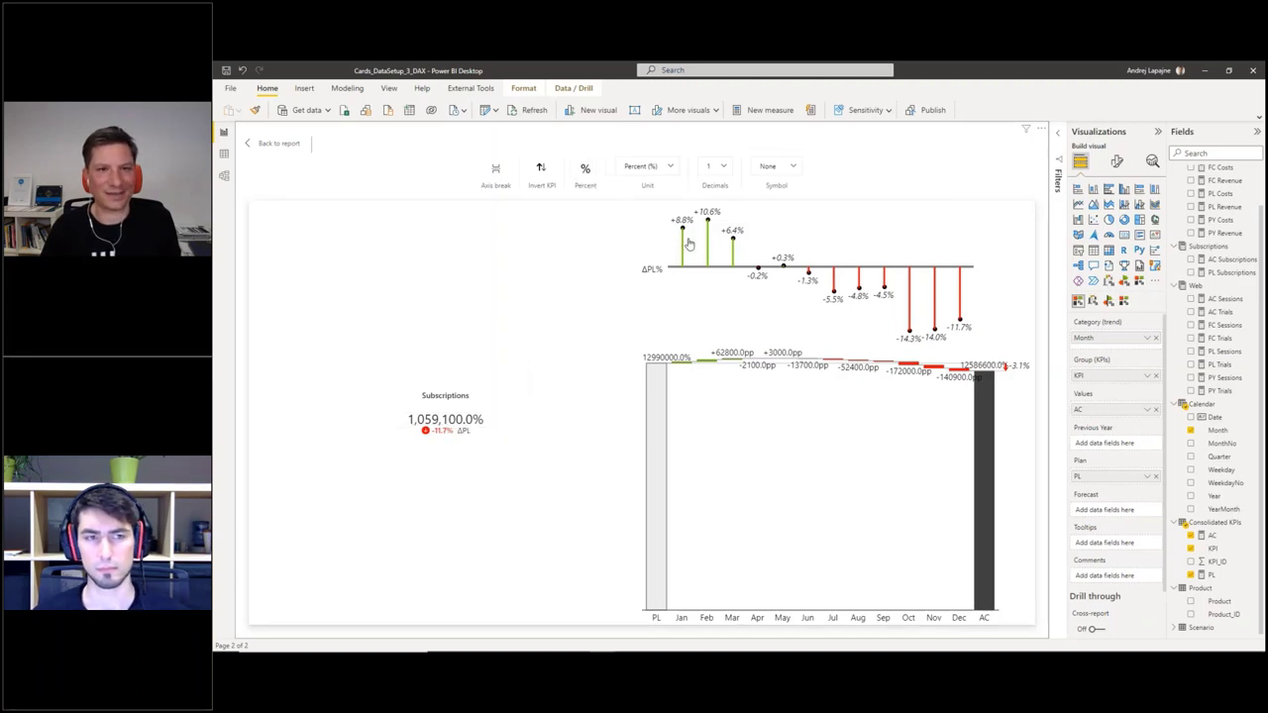
pyautogui.click(584, 170)
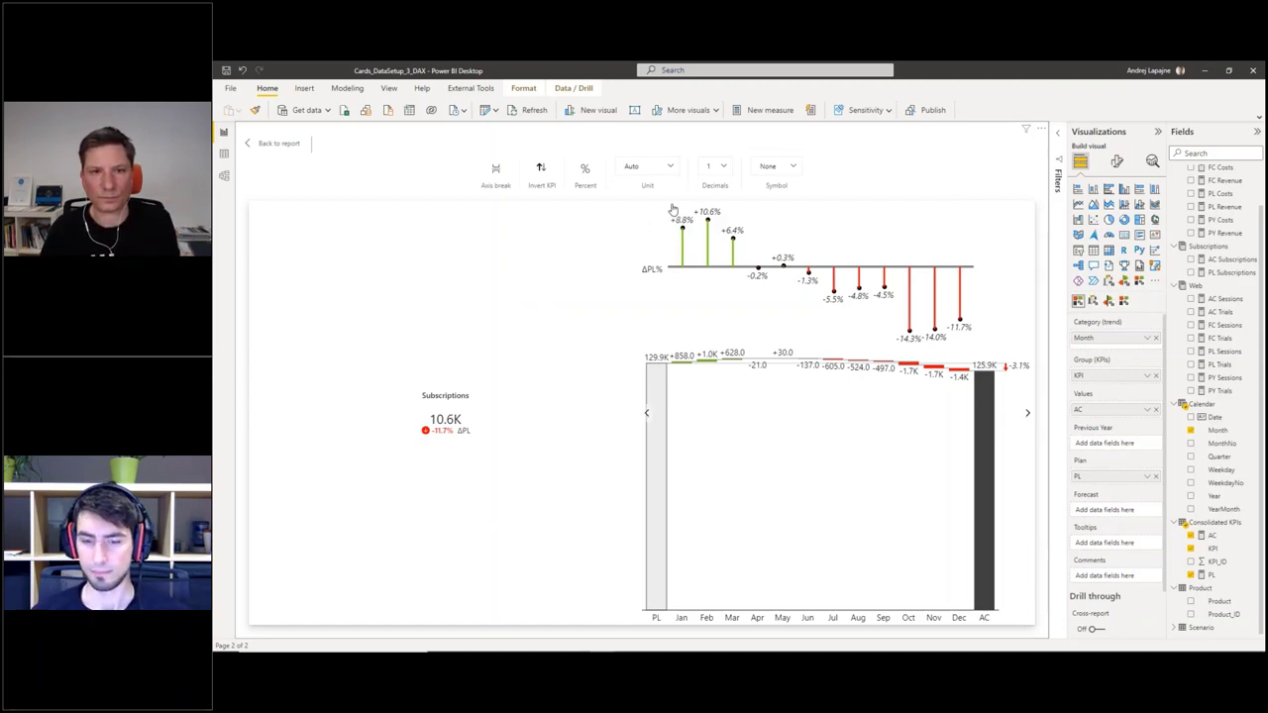
# - Set the Subscriptions card to 0 decimals and unit None, and return to the report page
pyautogui.click(715, 167)
pyautogui.click(711, 186)
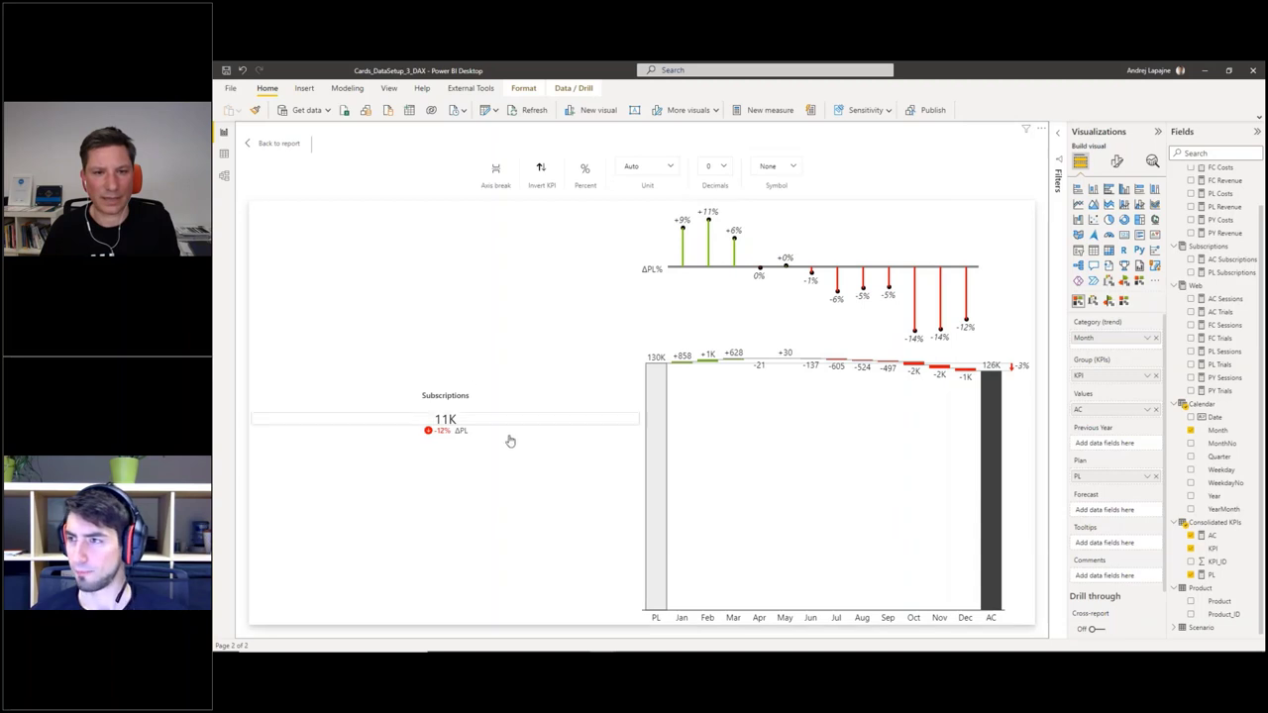
pyautogui.click(641, 169)
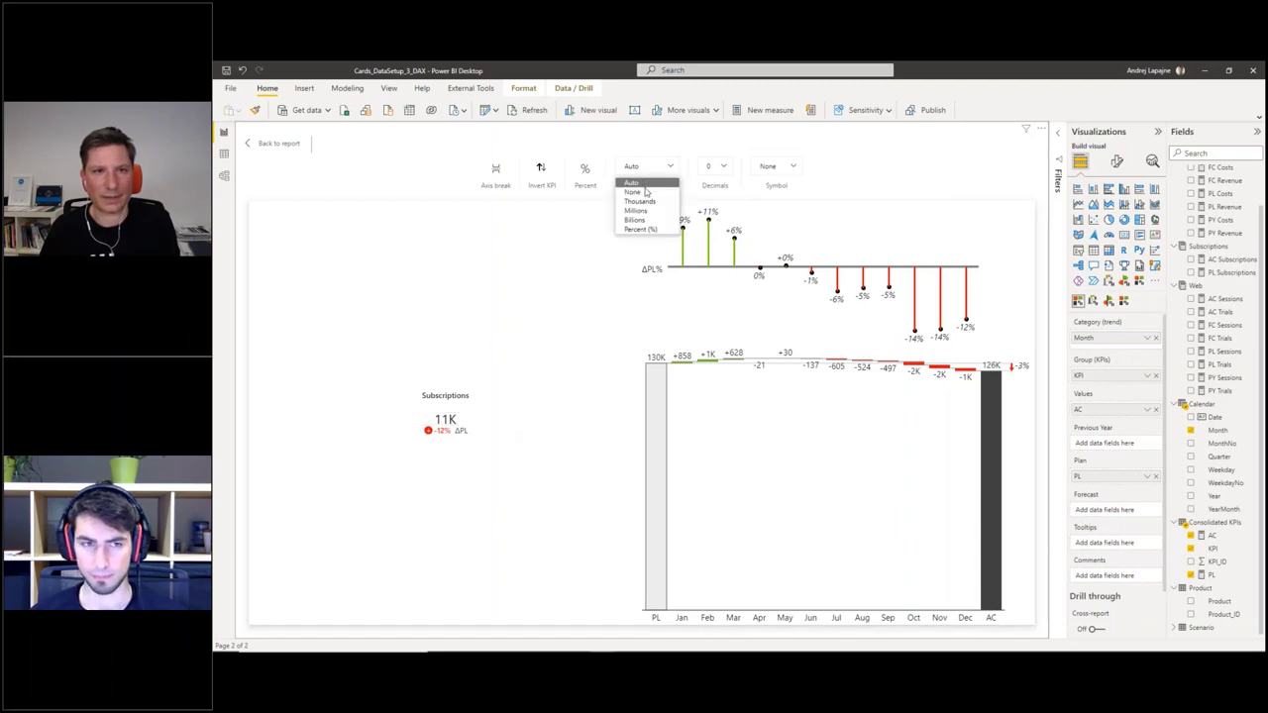
pyautogui.click(638, 192)
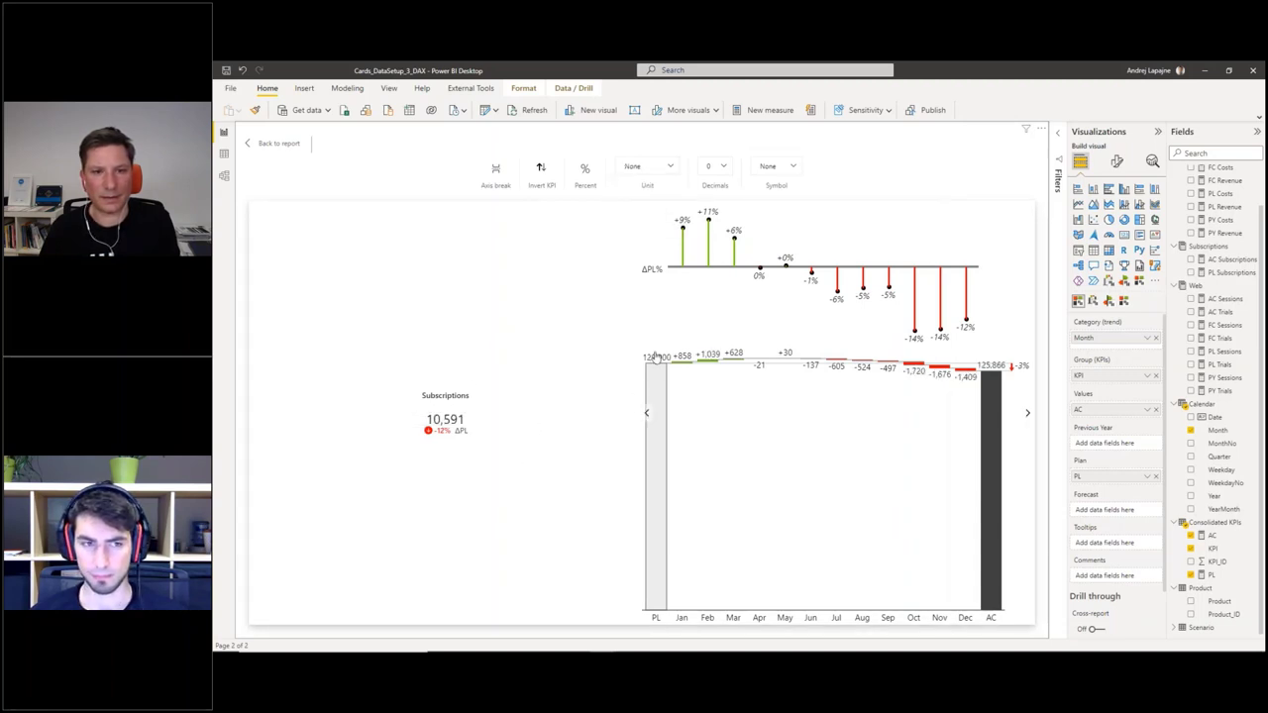
pyautogui.click(273, 144)
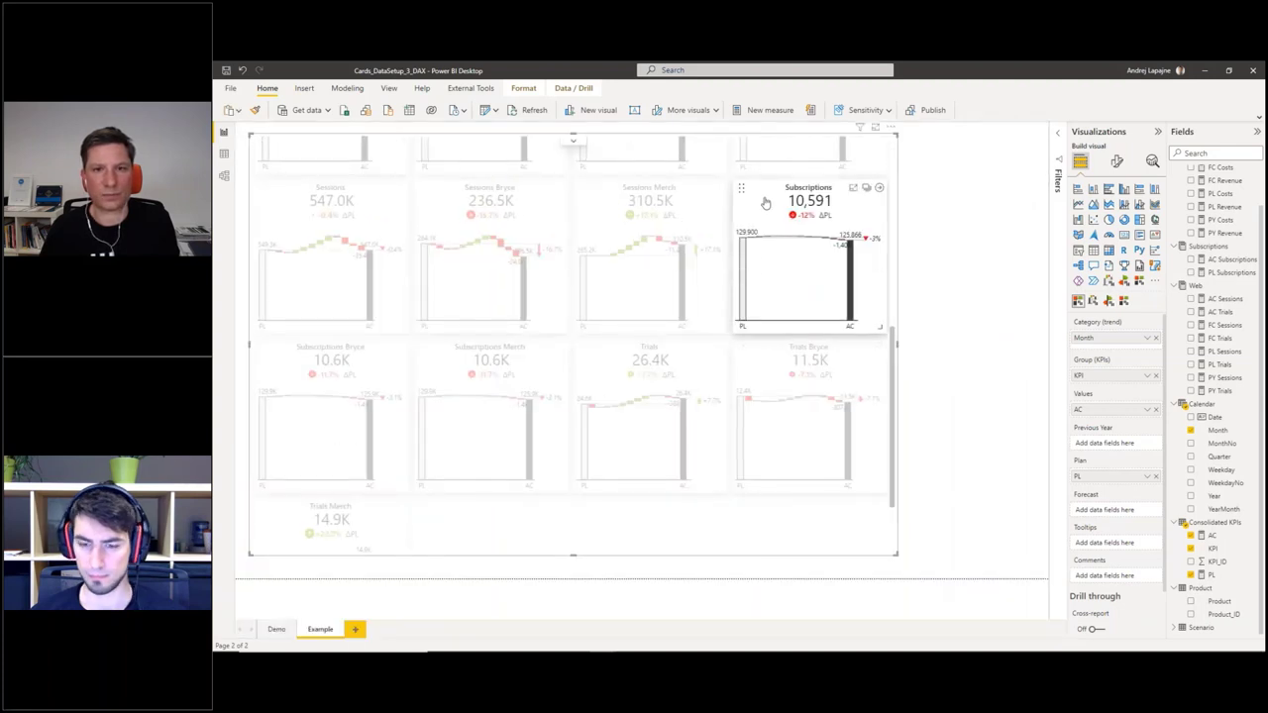
# - Switch the Sessions Merch card to the monthly column chart with variances to plan
pyautogui.click(719, 278)
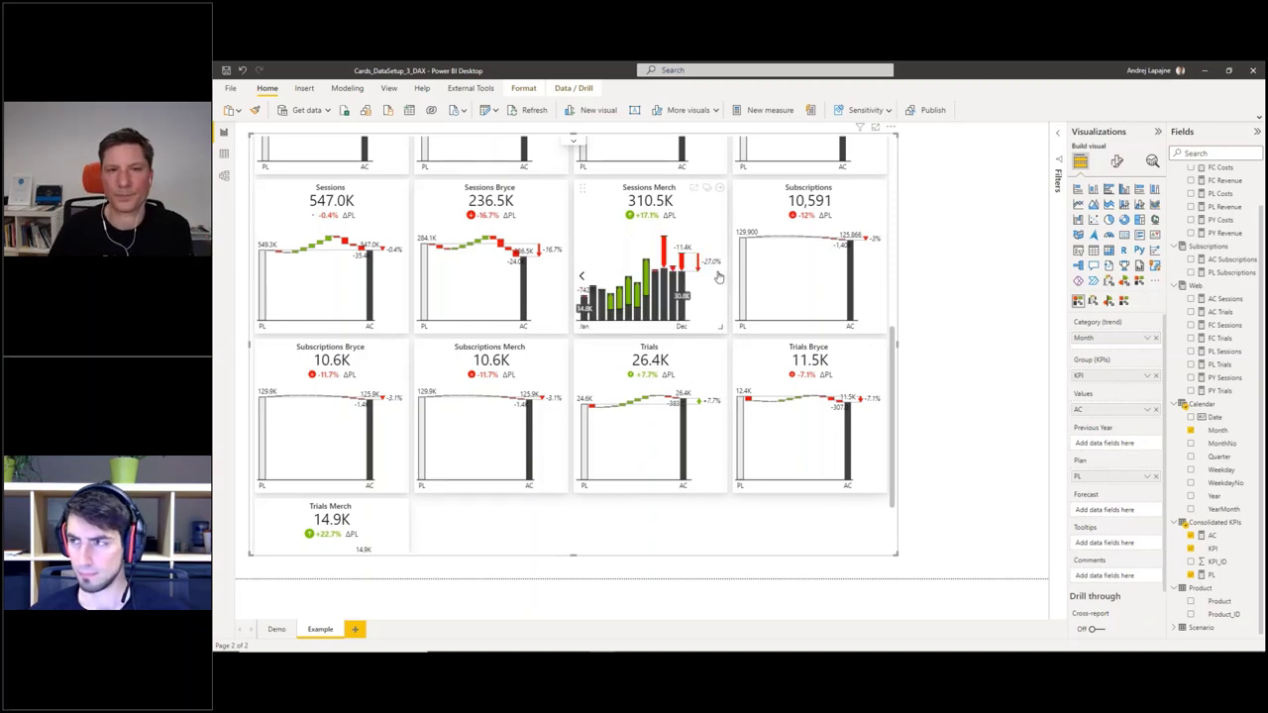
pyautogui.moveTo(649, 219)
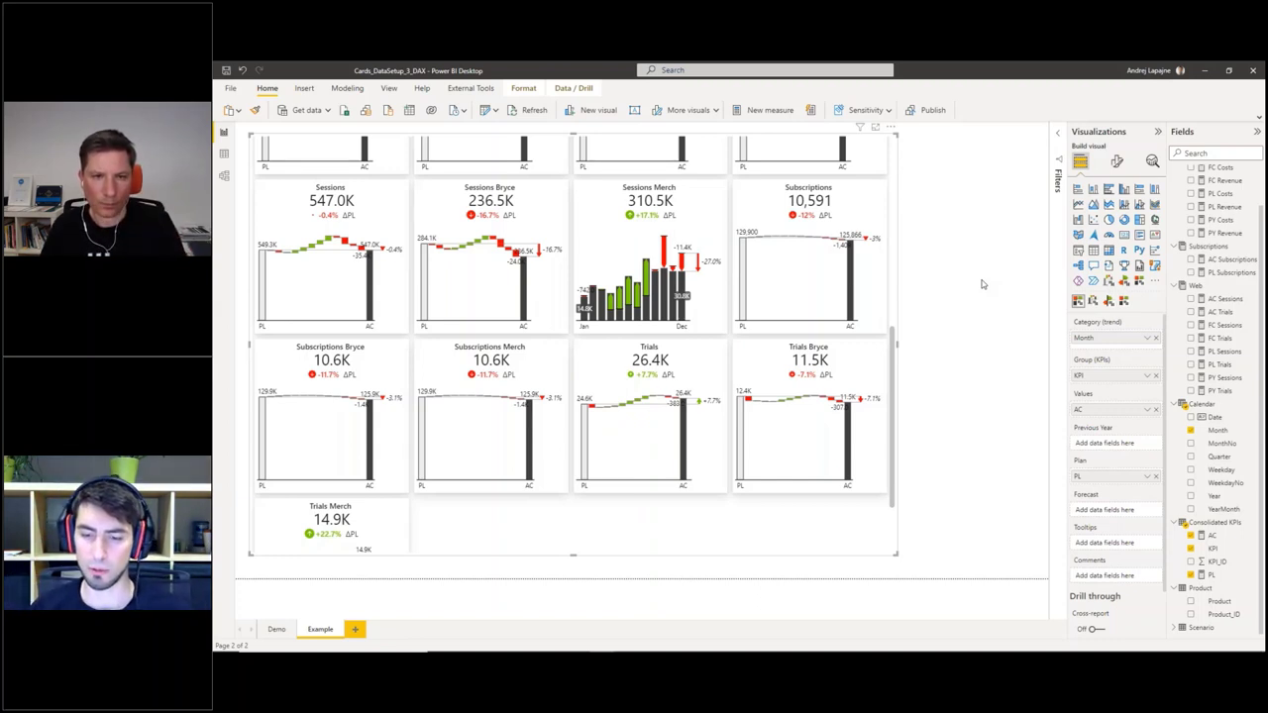
pyautogui.scroll(3, 860, 297)
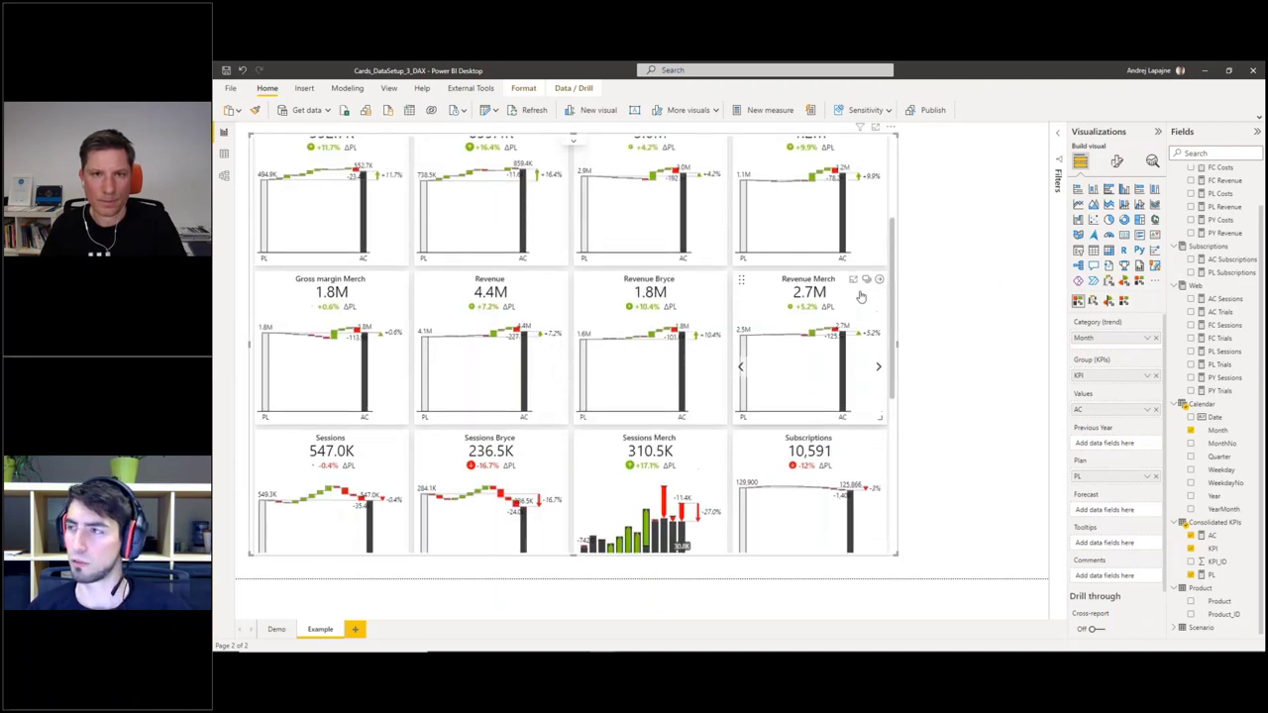
pyautogui.scroll(2, 860, 297)
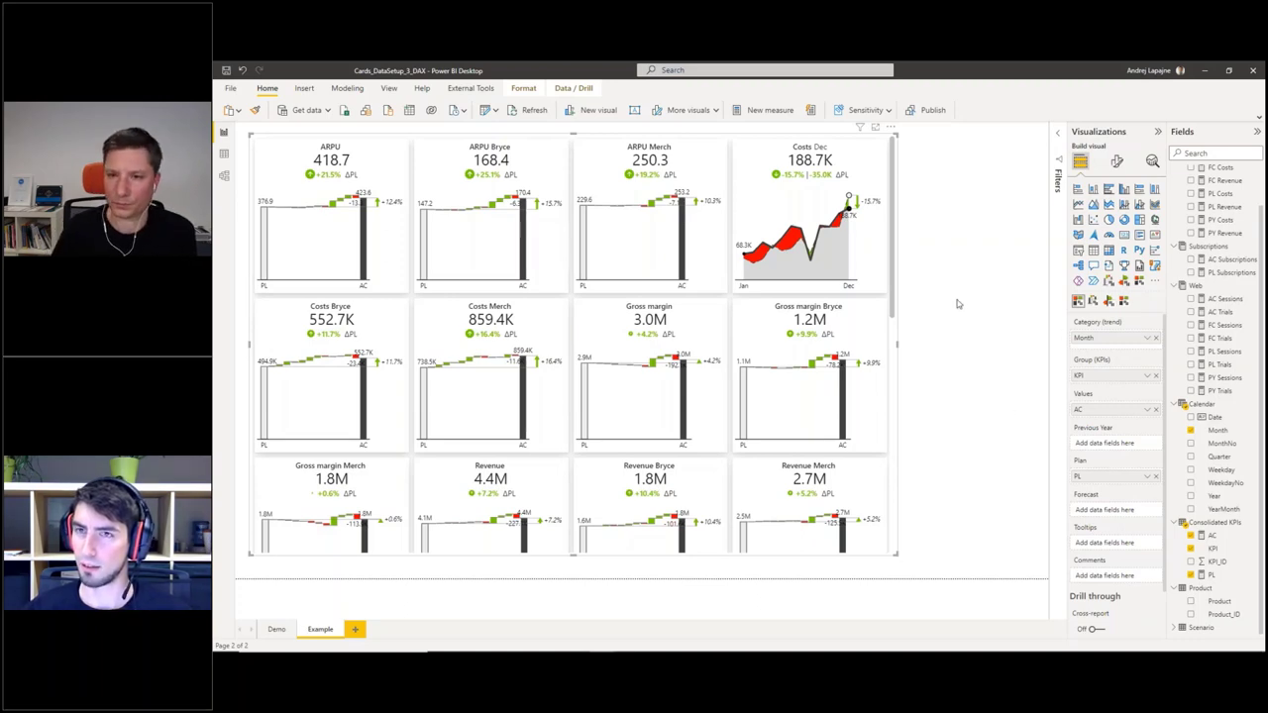
# - Switch to the 35 Consolidate KPI Dashboard folder and open the Data_inputs_basic.xlsx workbook in Excel
pyautogui.hotkey('alt', 'Tab')
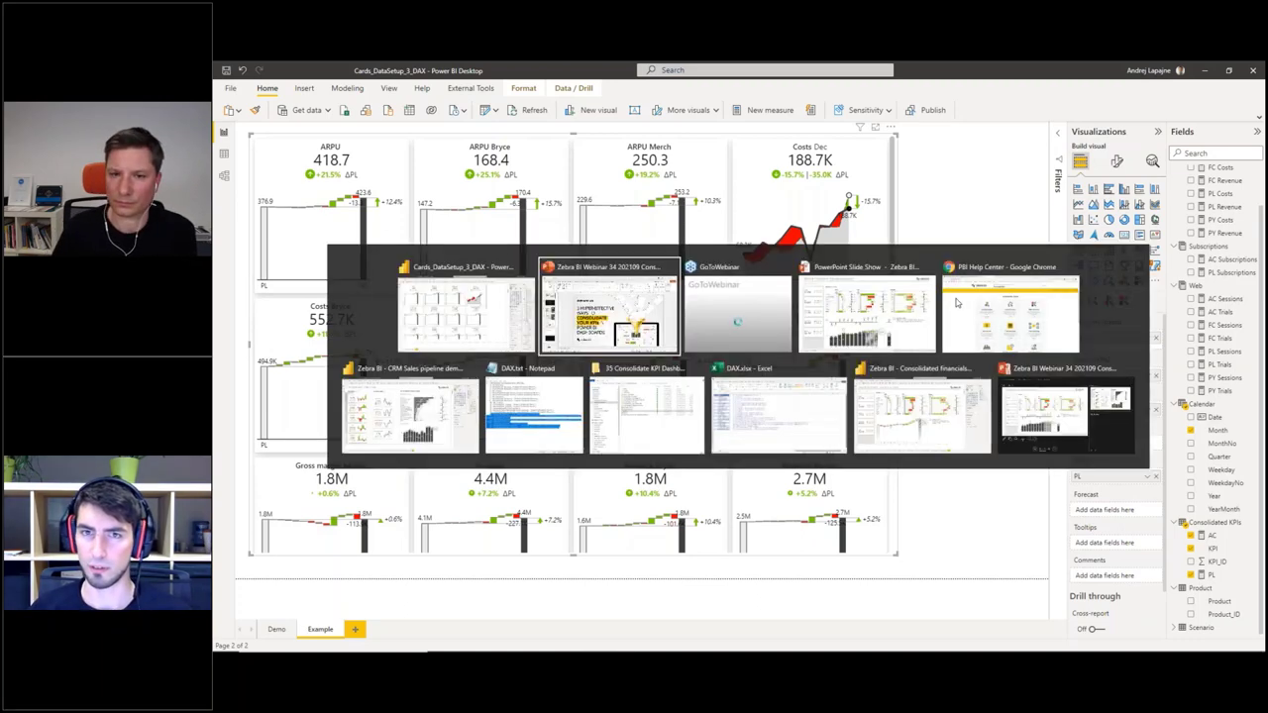
pyautogui.hotkey('alt', 'Tab')
pyautogui.hotkey('alt', 'Tab')
pyautogui.hotkey('alt', 'Tab')
pyautogui.hotkey('alt', 'Tab')
pyautogui.hotkey('alt', 'Tab')
pyautogui.hotkey('alt', 'Tab')
pyautogui.hotkey('alt', 'Tab')
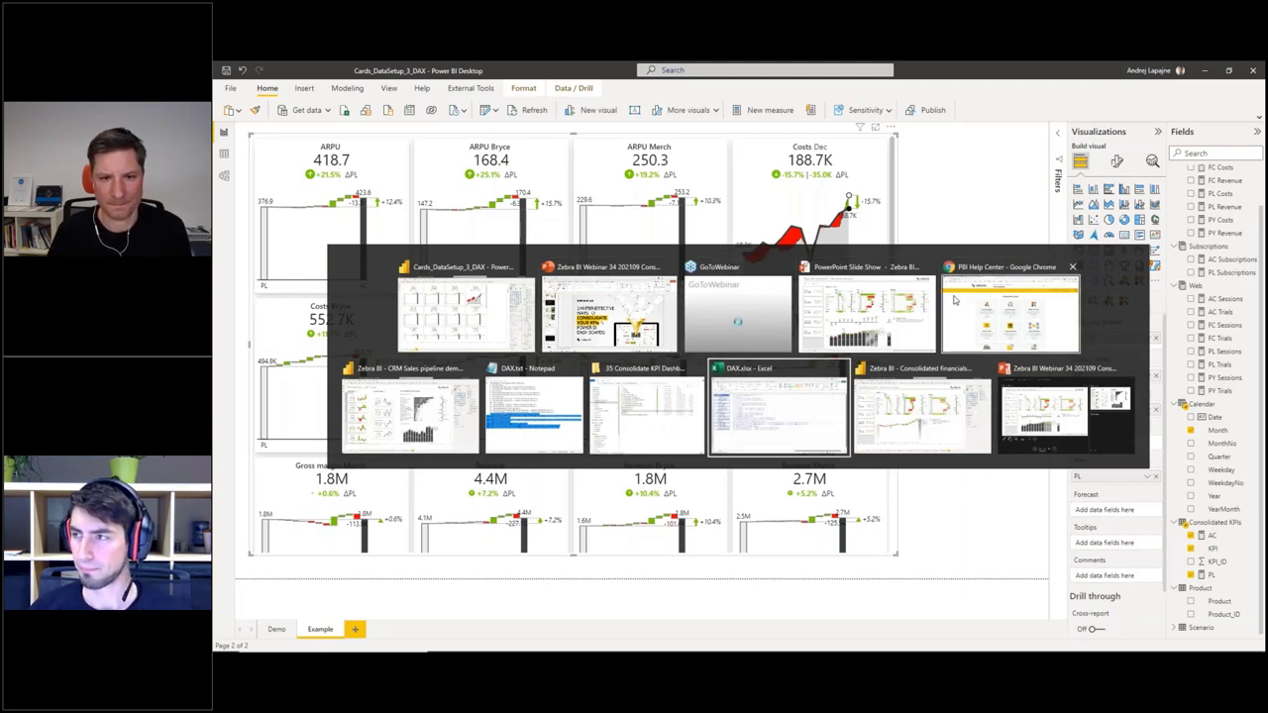
pyautogui.hotkey('alt', 'shift', 'Tab')
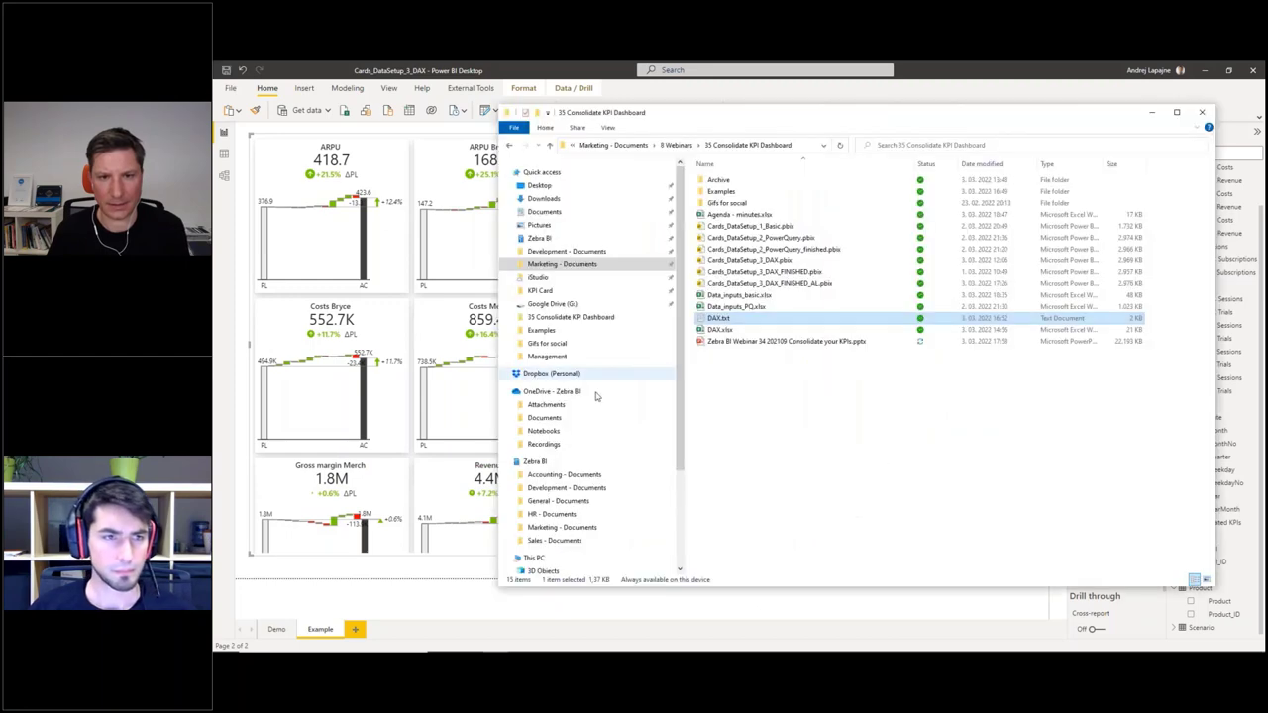
pyautogui.click(729, 300)
pyautogui.hotkey('alt', 'Tab')
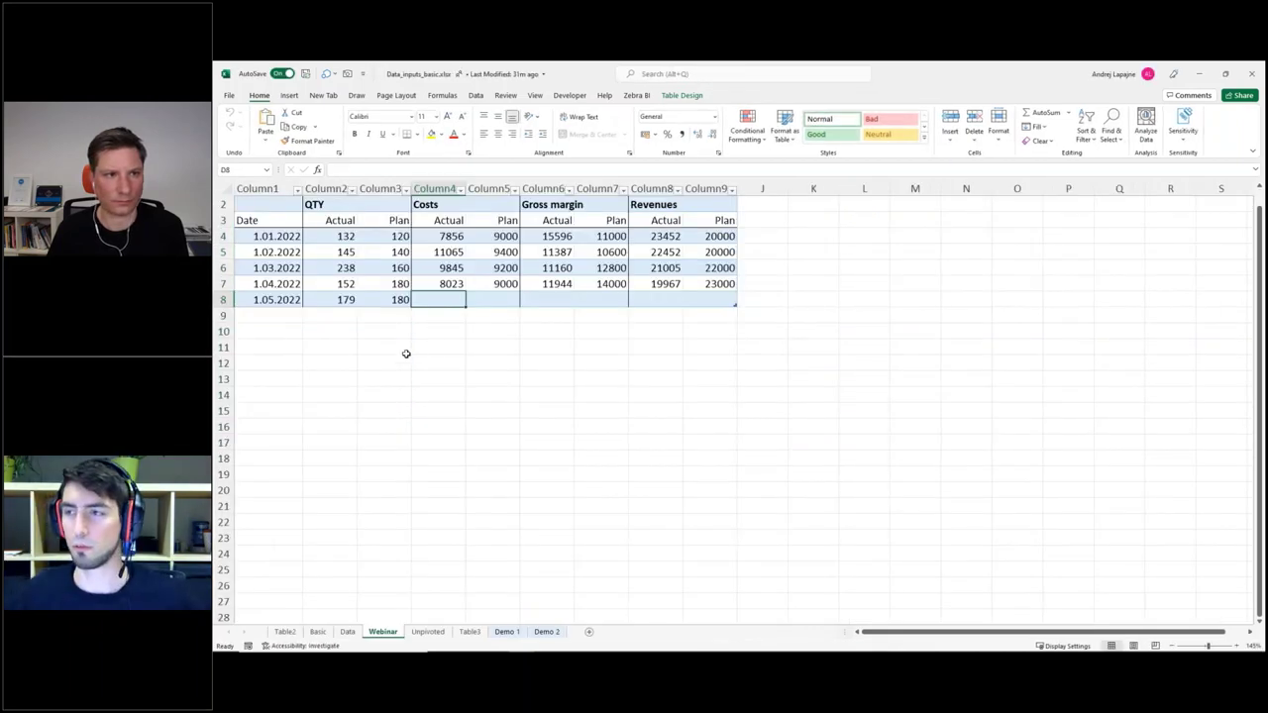
# - Compare the wide KPI data layout on the Basic sheet with the unpivoted layout on the Table2 sheet
pyautogui.click(317, 630)
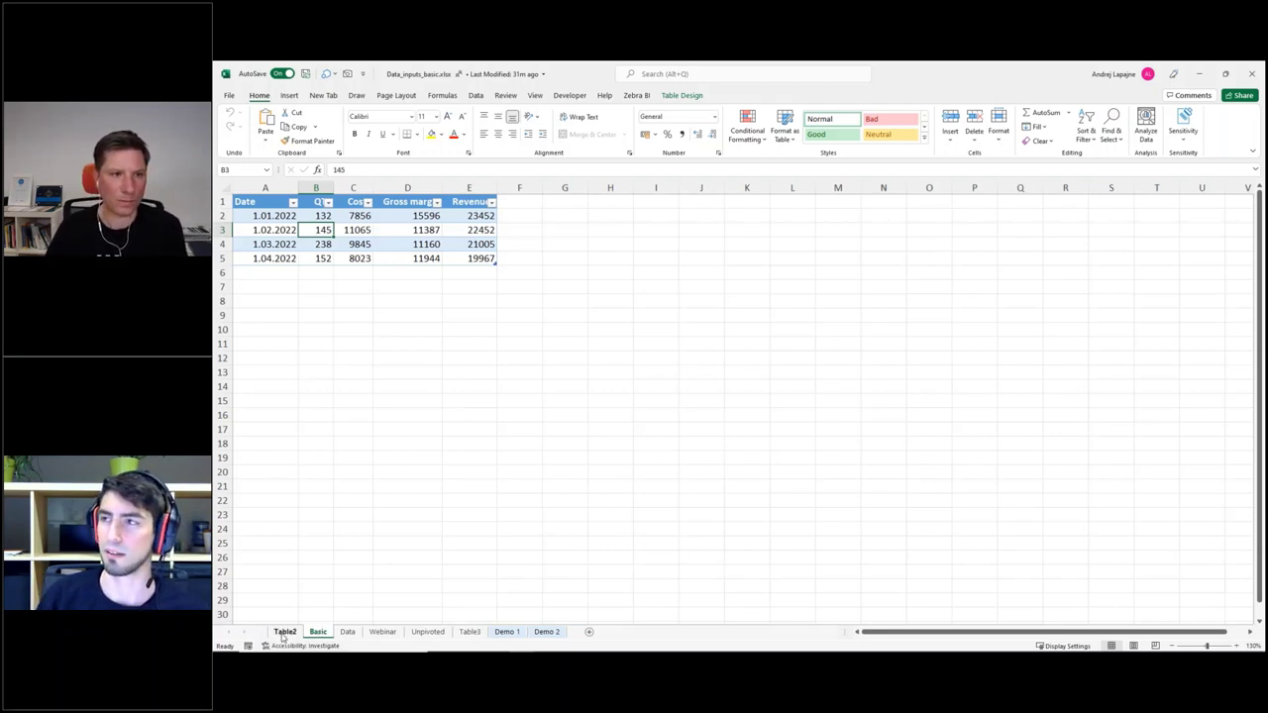
pyautogui.click(284, 632)
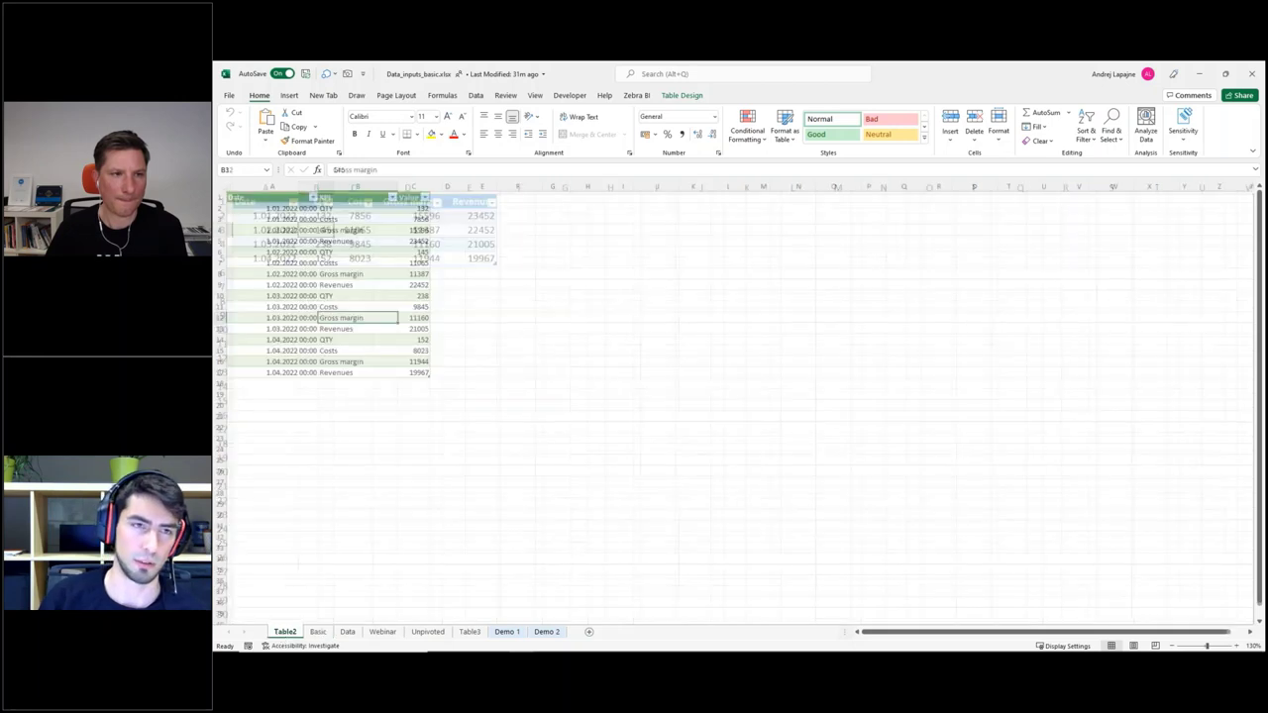
pyautogui.click(315, 634)
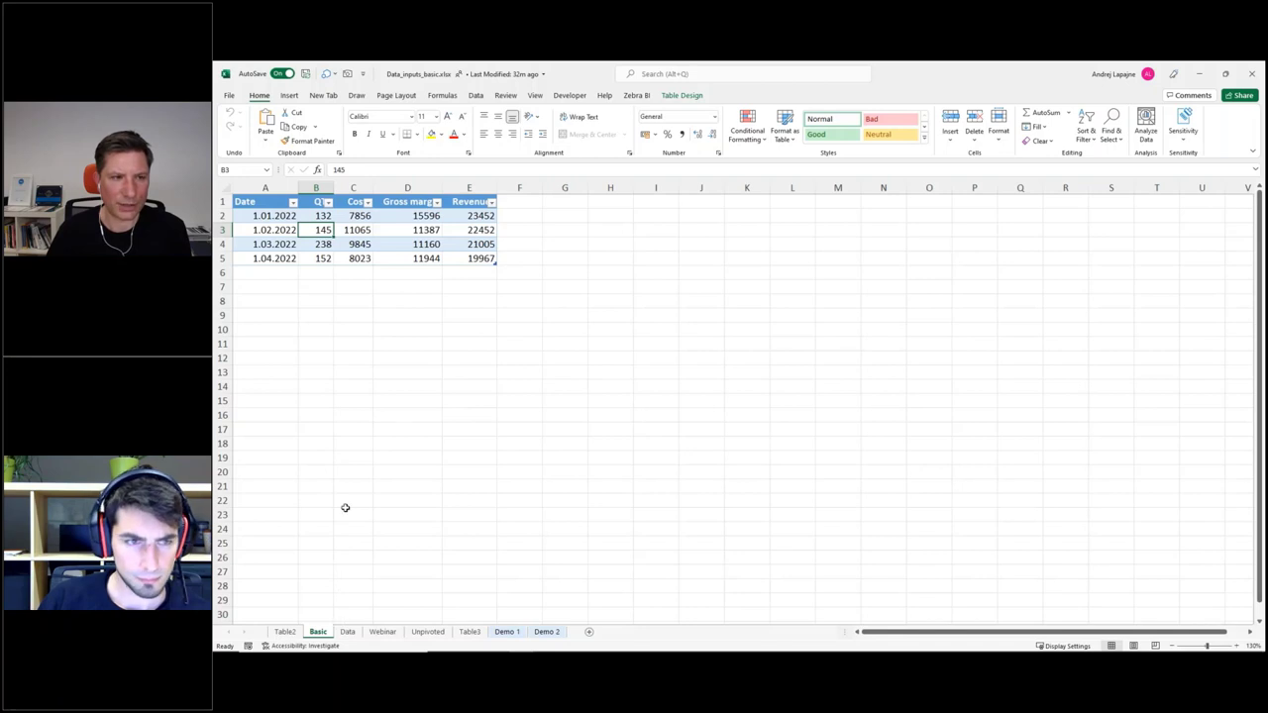
# - Load the wide KPI table on the Basic sheet into the Power Query Editor as a table/range source
pyautogui.click(364, 219)
pyautogui.click(360, 230)
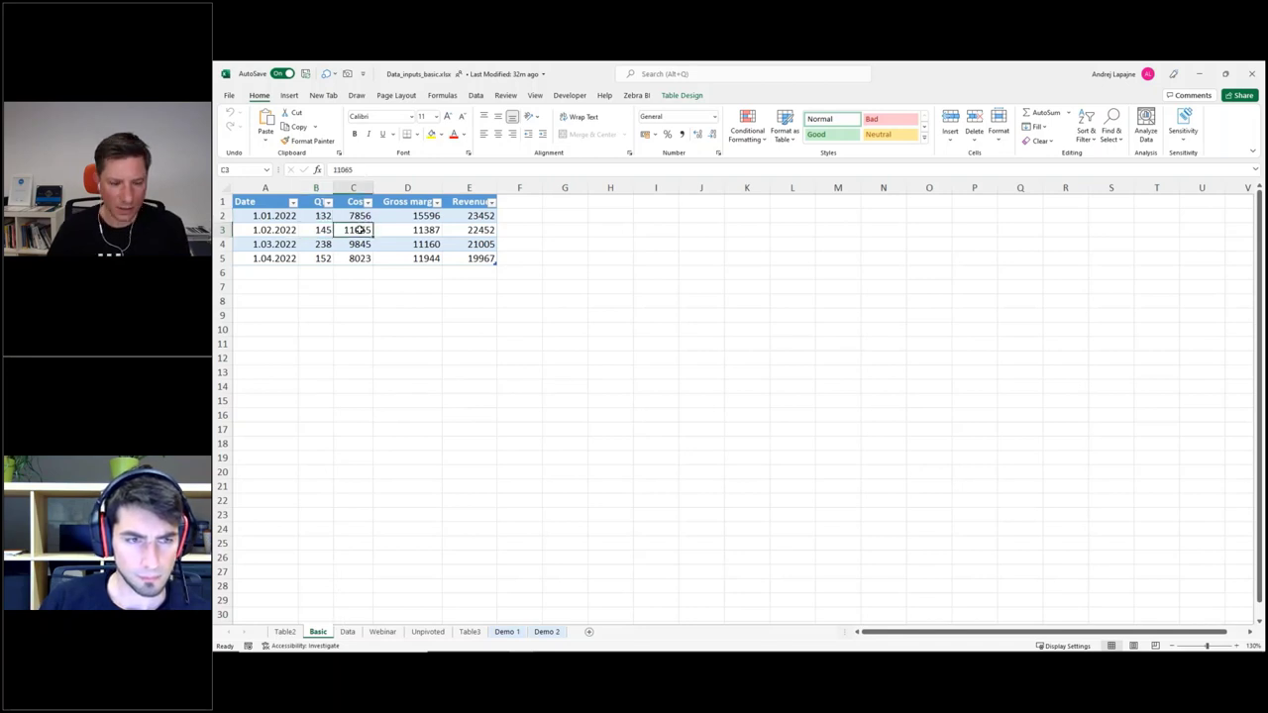
pyautogui.hscroll(4, 361, 230)
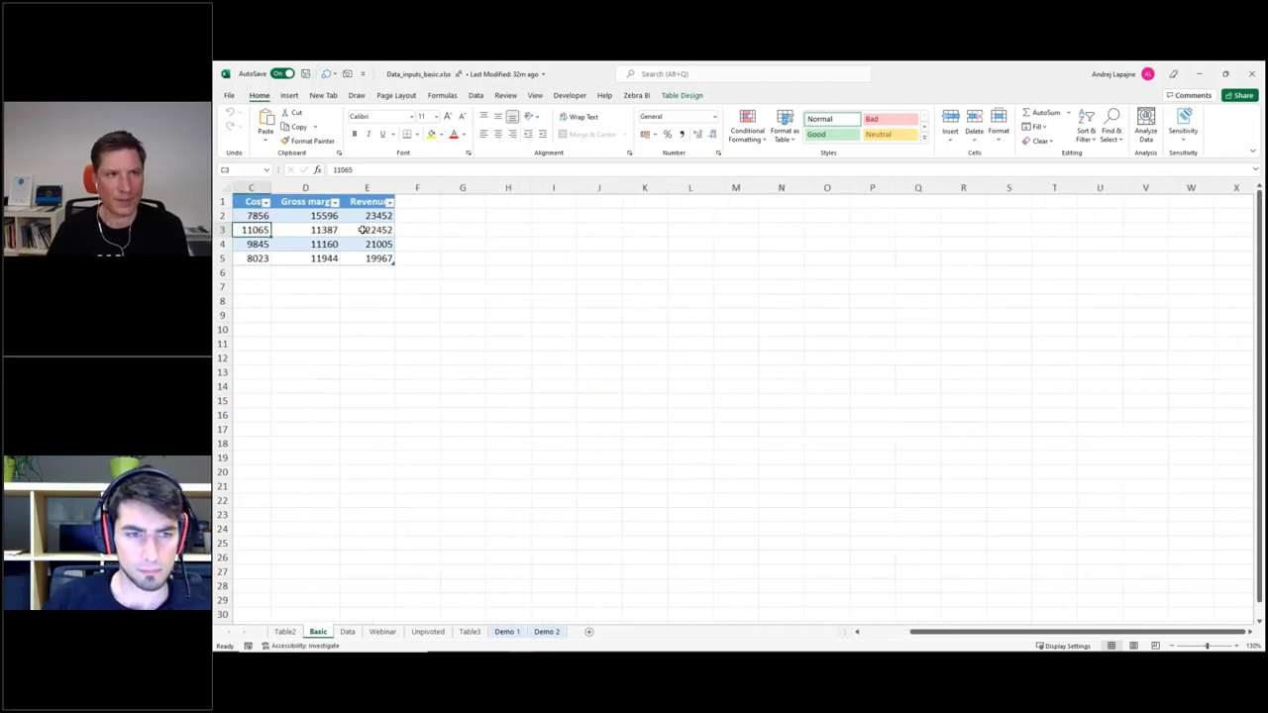
pyautogui.press('Home')
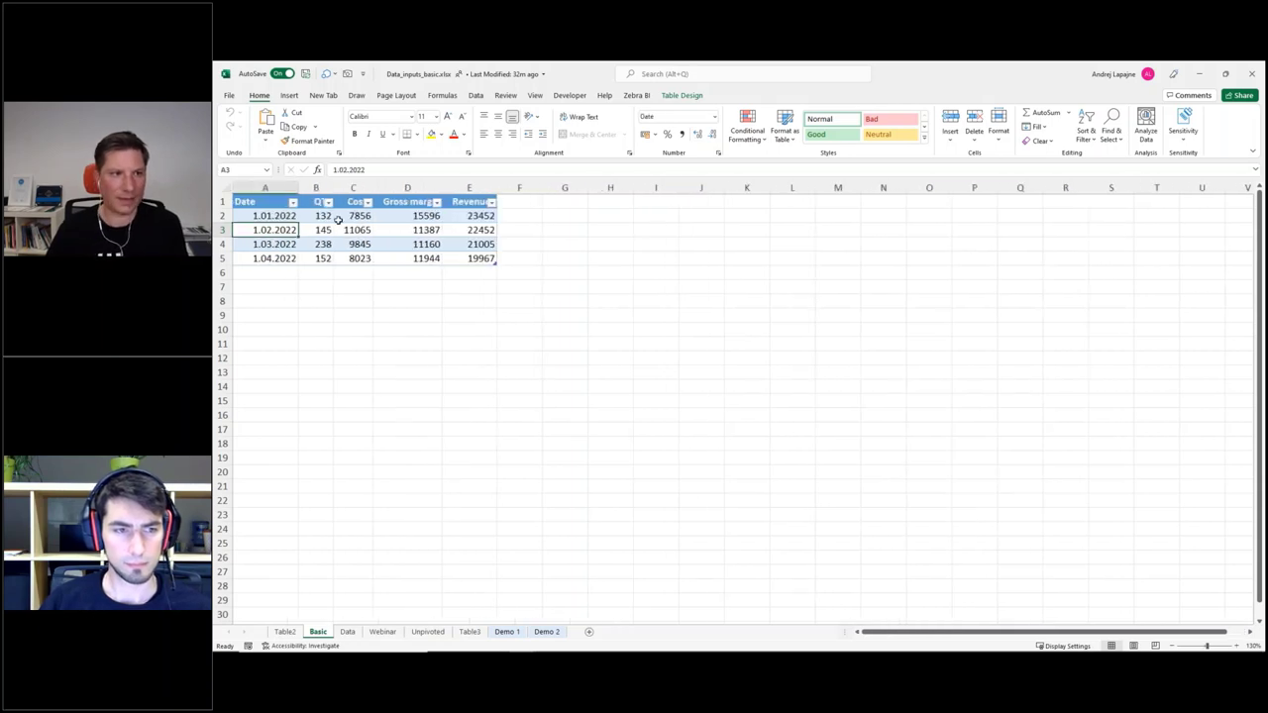
pyautogui.click(337, 228)
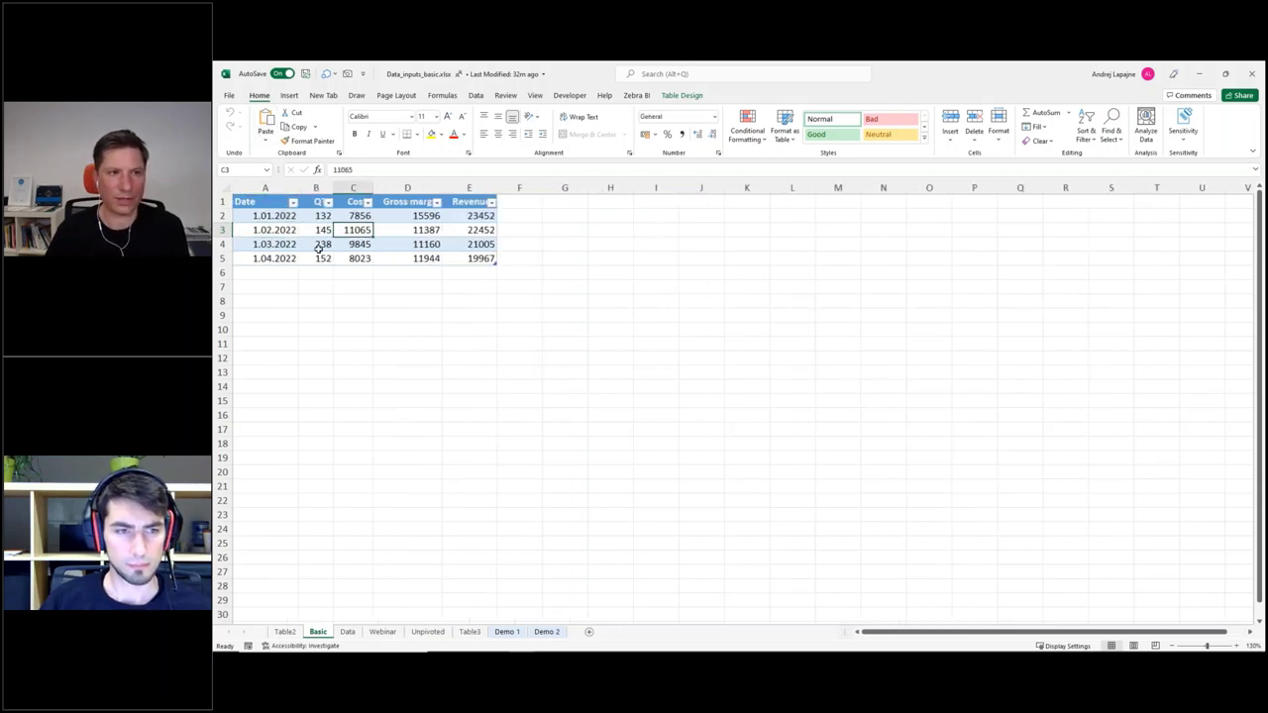
pyautogui.click(475, 96)
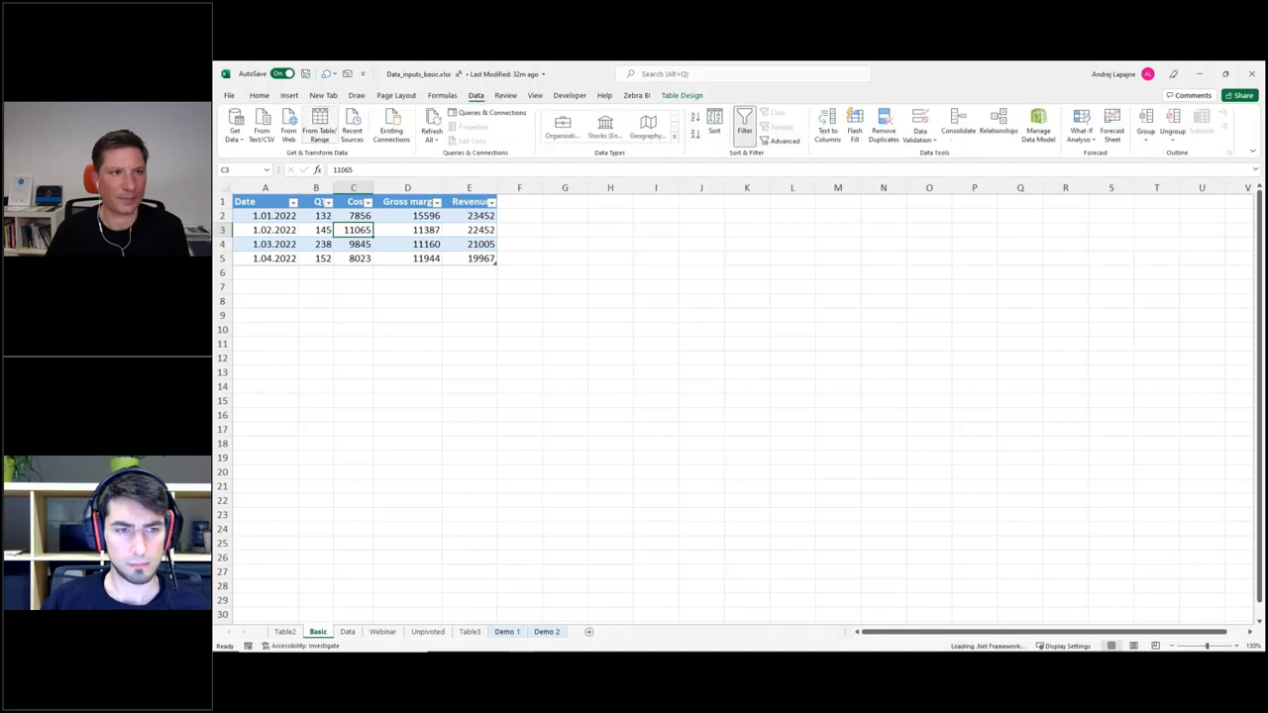
pyautogui.click(327, 124)
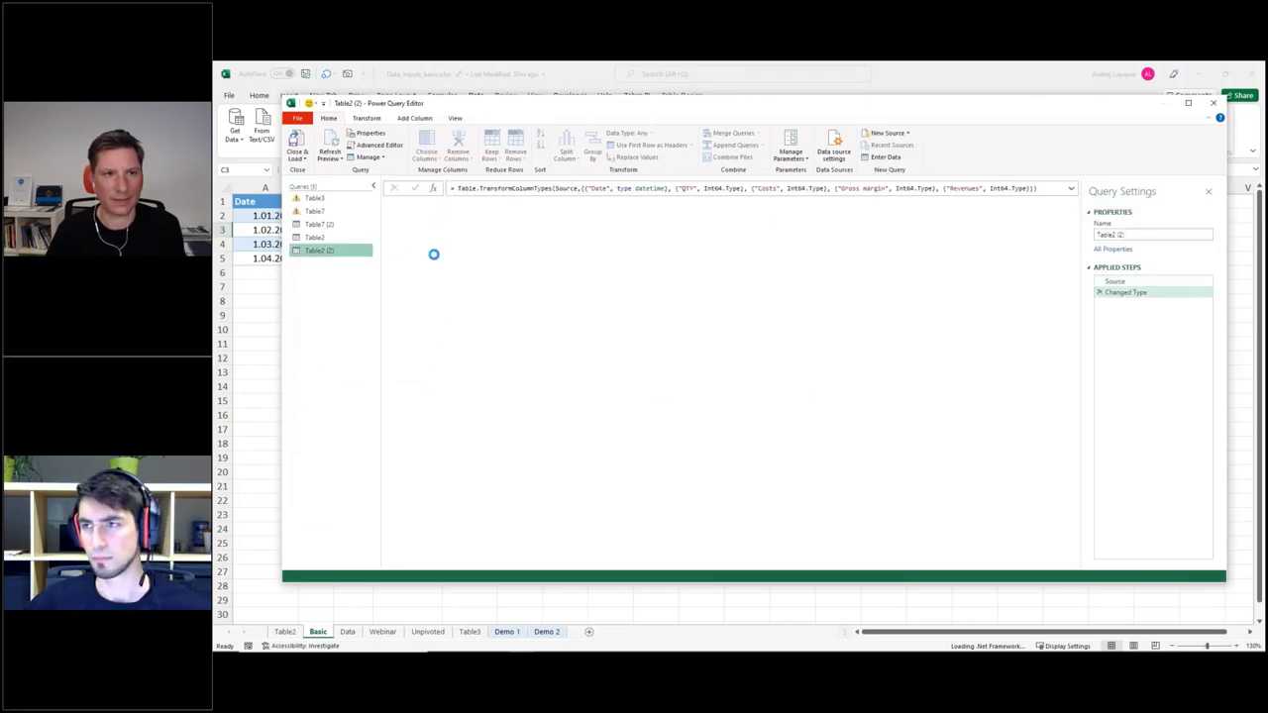
# - Unpivot all columns other than Date in the query, and close and load the result to a new sheet
pyautogui.rightClick(466, 206)
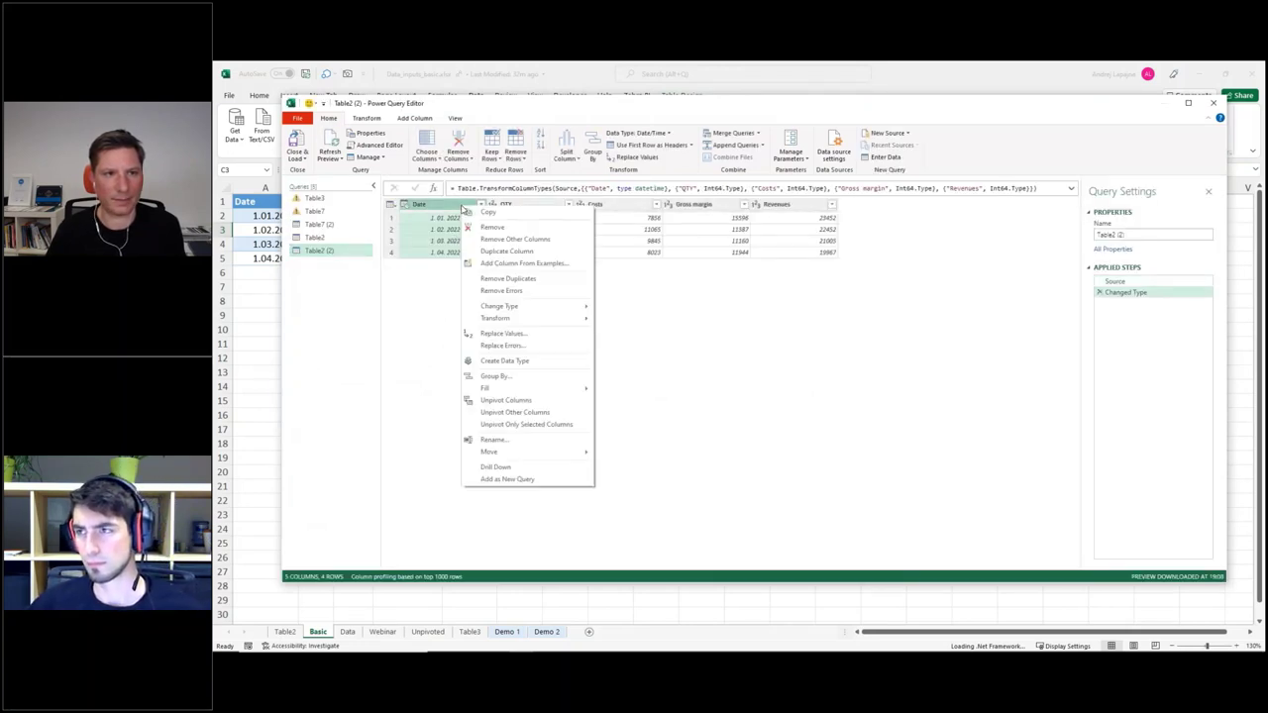
pyautogui.click(505, 412)
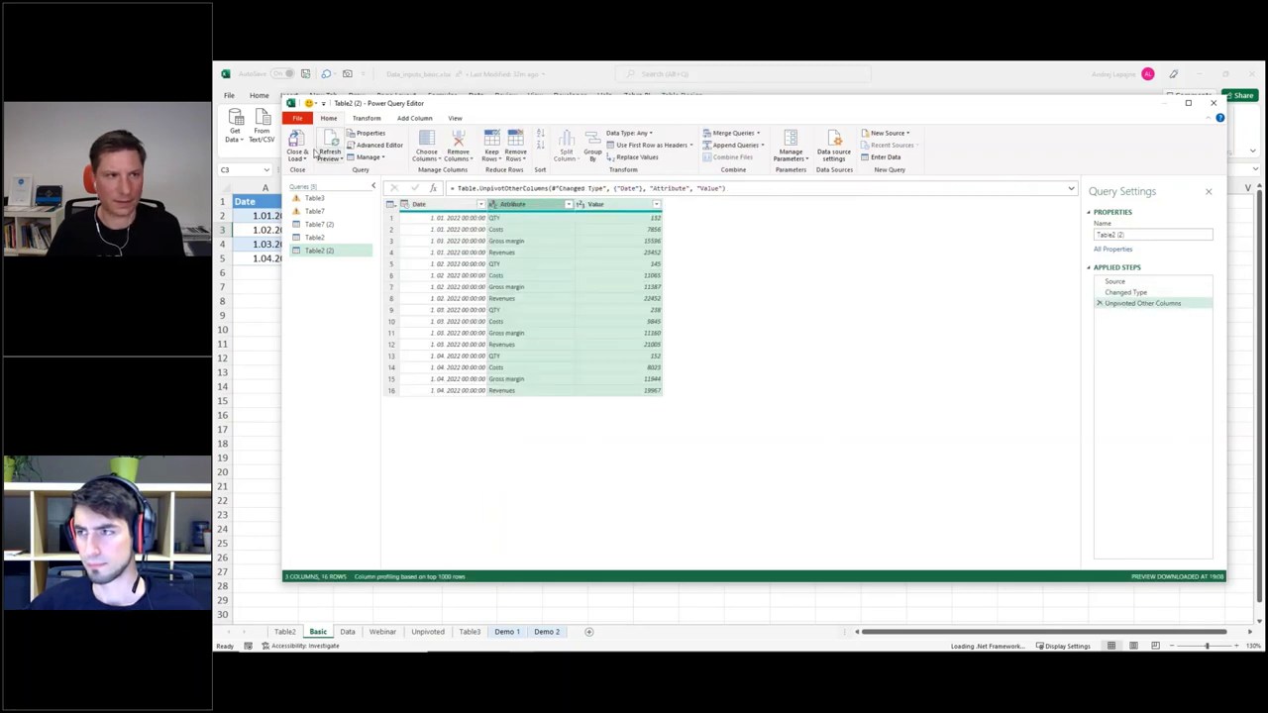
pyautogui.click(295, 144)
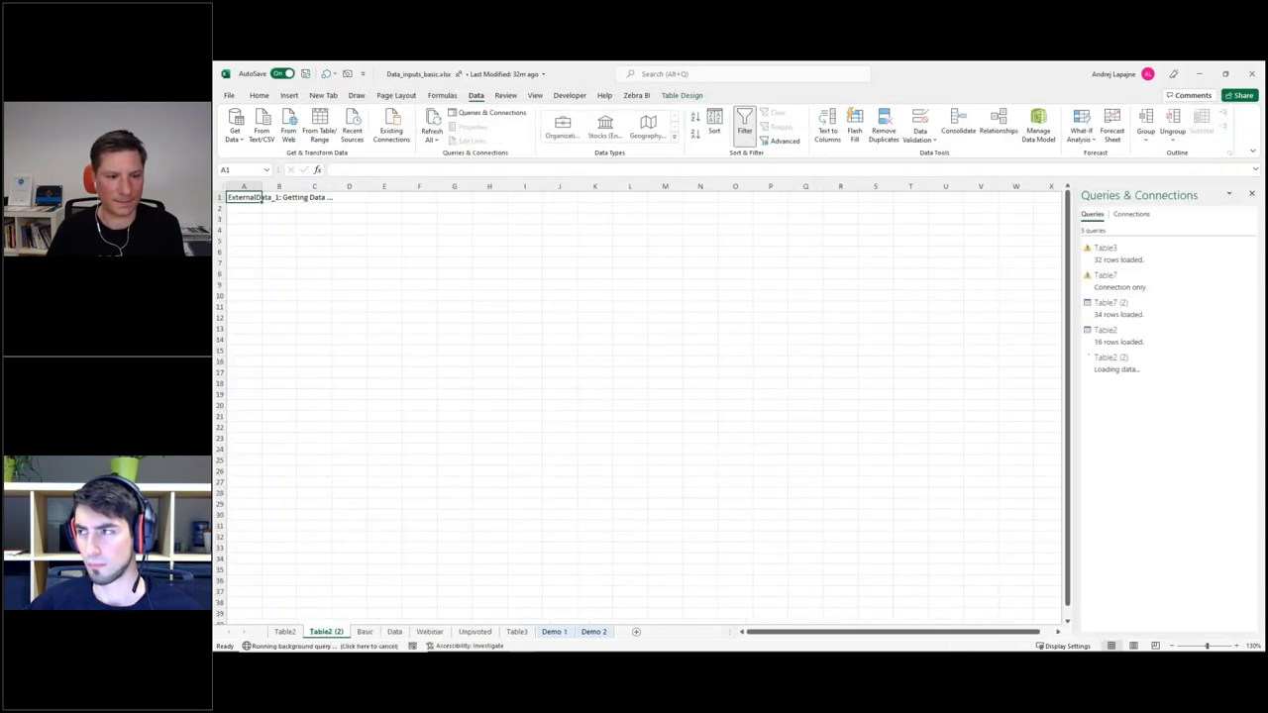
# - Move the Basic sheet so it sits between the Table2 and Table2 (2) sheets
pyautogui.click(284, 631)
pyautogui.click(365, 631)
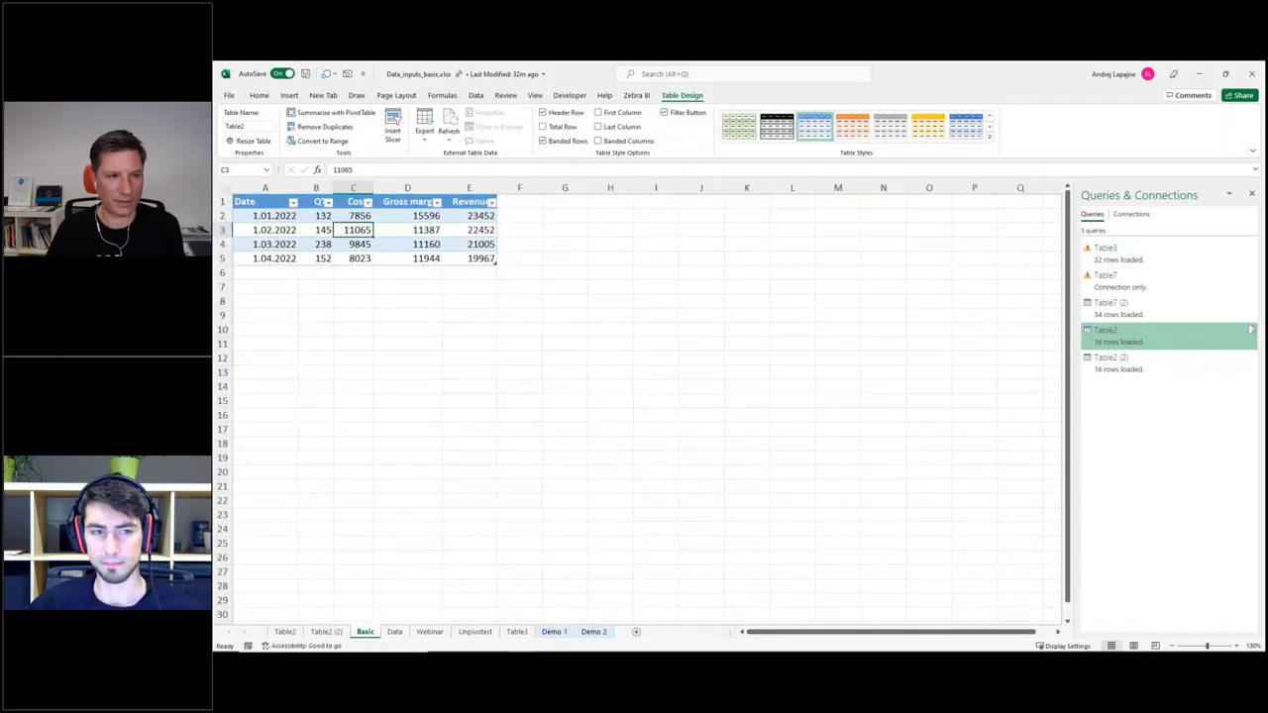
pyautogui.moveTo(364, 631); pyautogui.dragTo(327, 631)
pyautogui.click(377, 243)
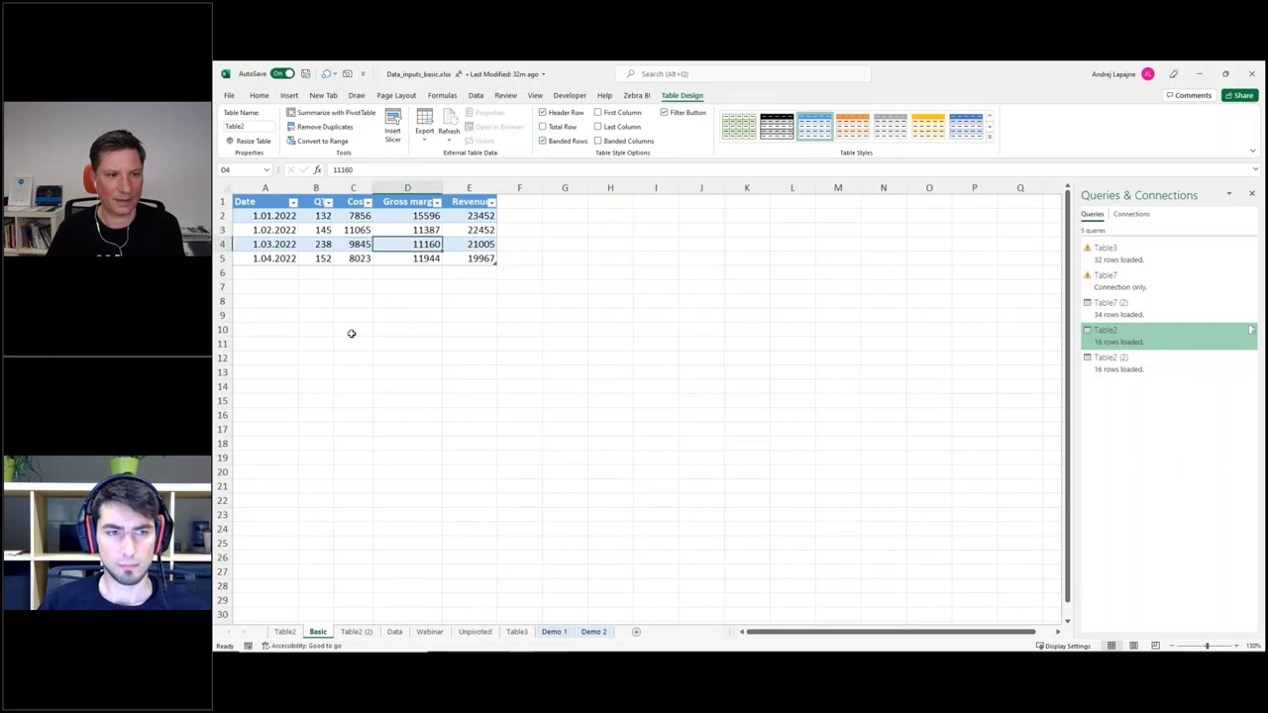
# - Examine the unpivoted Date, Attribute and Value rows on the Table2 (2) sheet
pyautogui.click(355, 630)
pyautogui.click(337, 295)
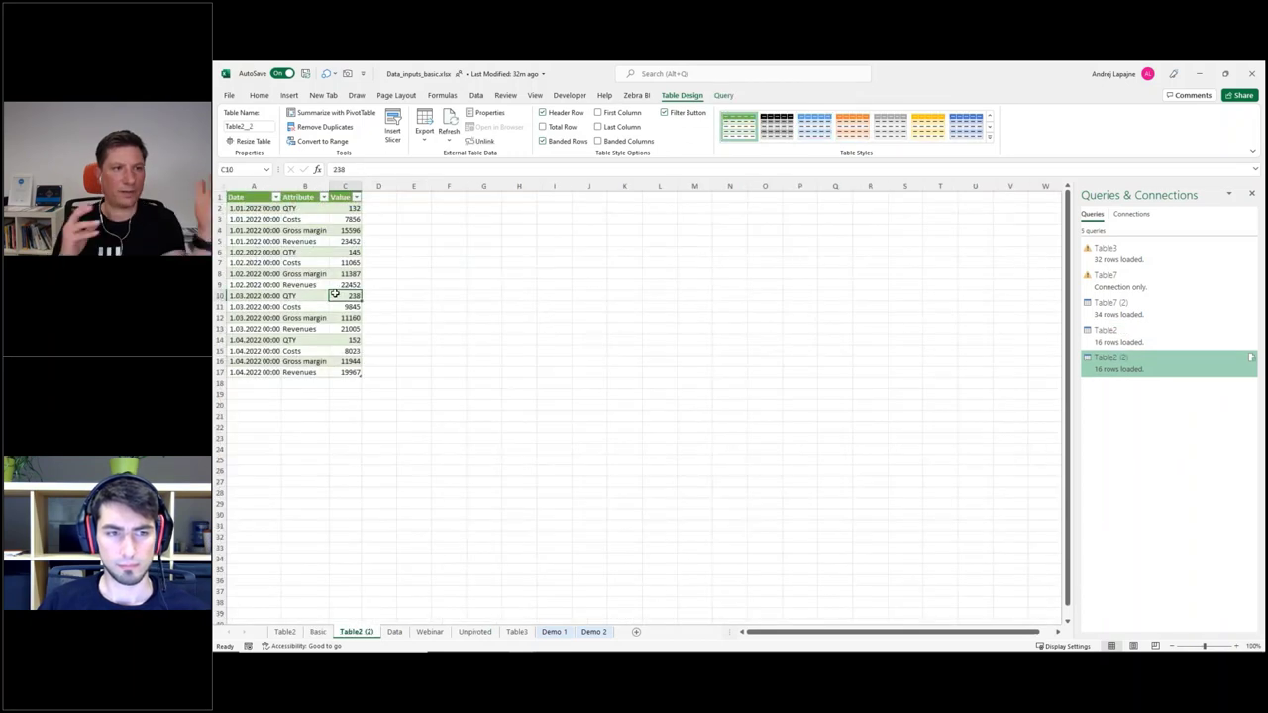
pyautogui.hscroll(2, 287, 287)
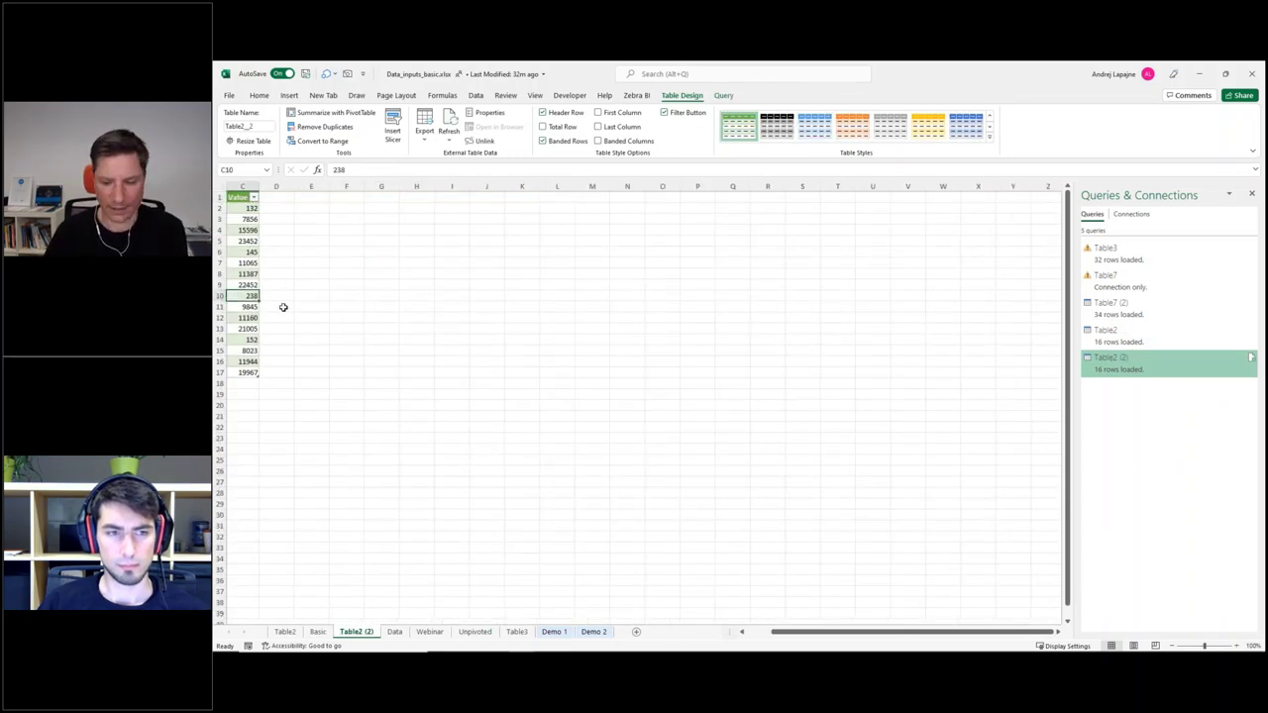
pyautogui.press('Home')
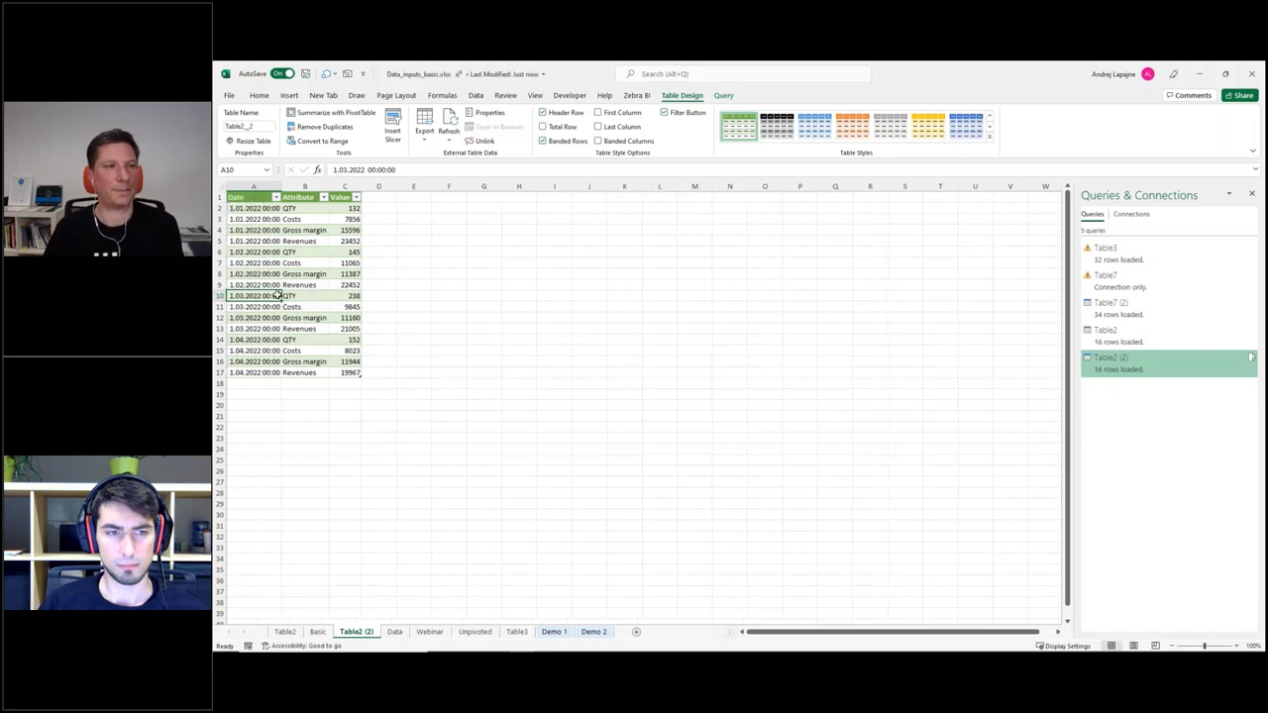
pyautogui.click(263, 254)
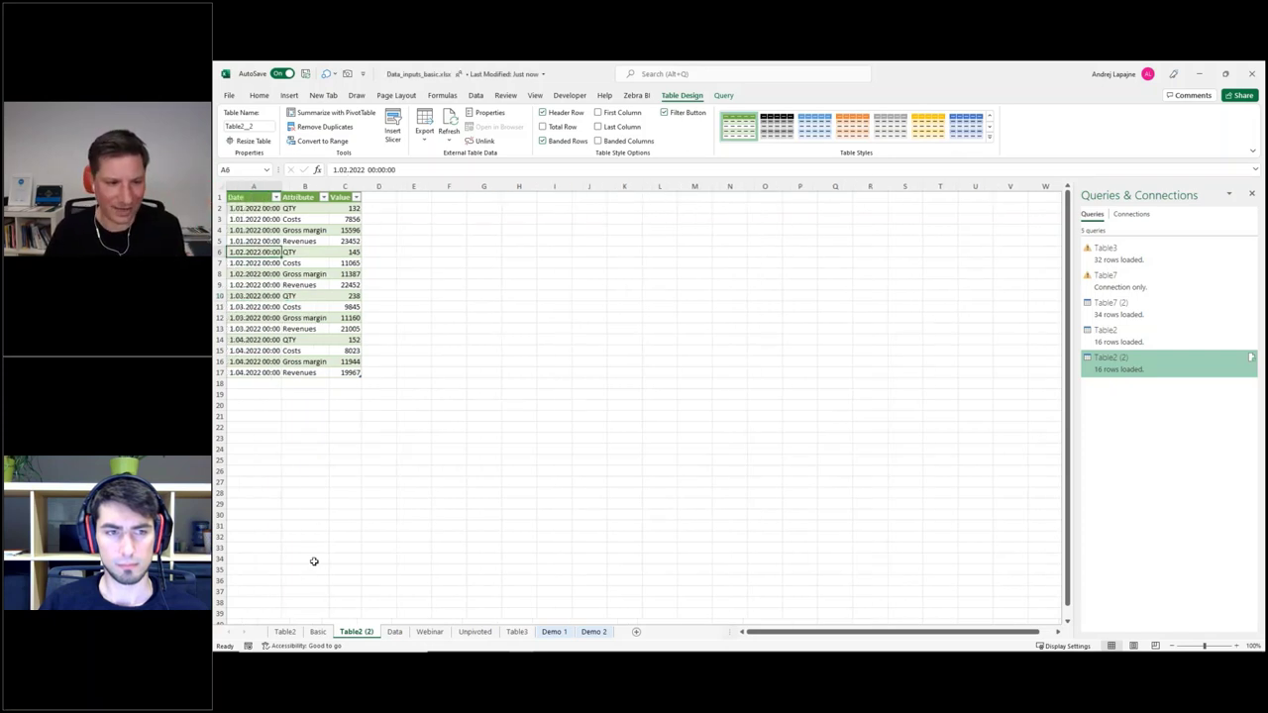
# - Add a row to the table on the Basic sheet with date 1.5.2022 and QTY 170
pyautogui.click(317, 631)
pyautogui.click(275, 269)
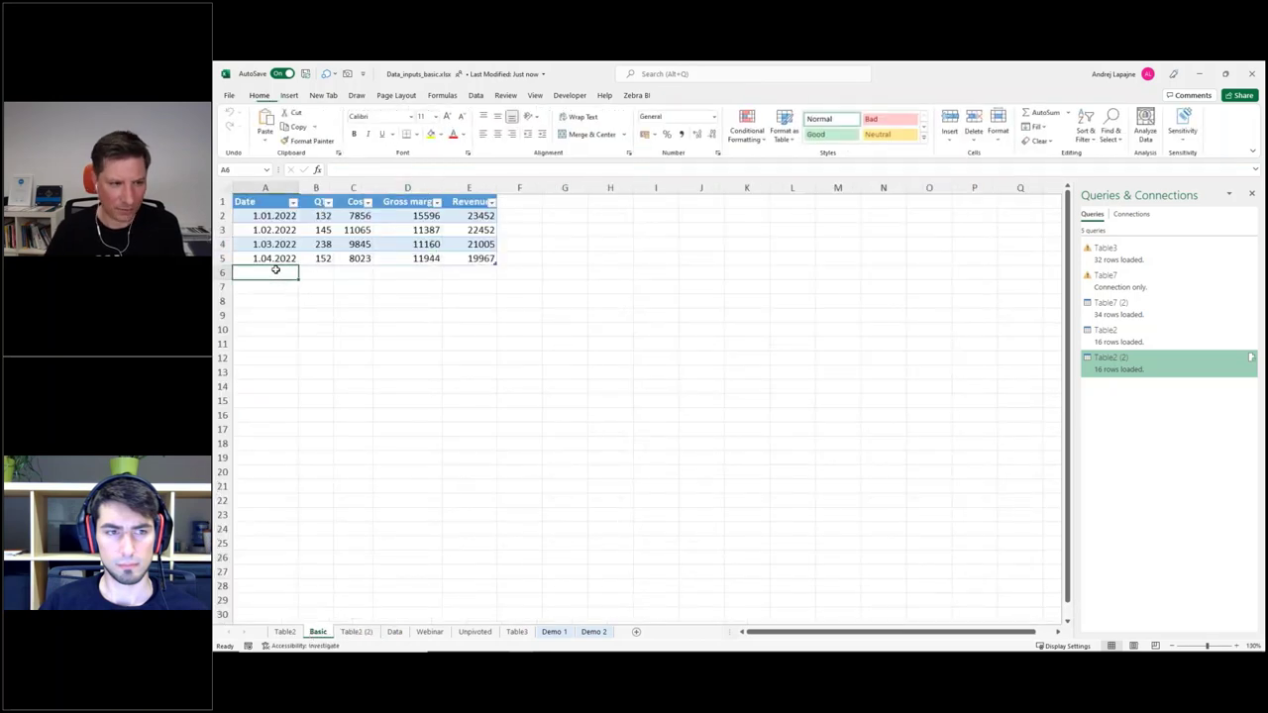
pyautogui.write('1,5,')
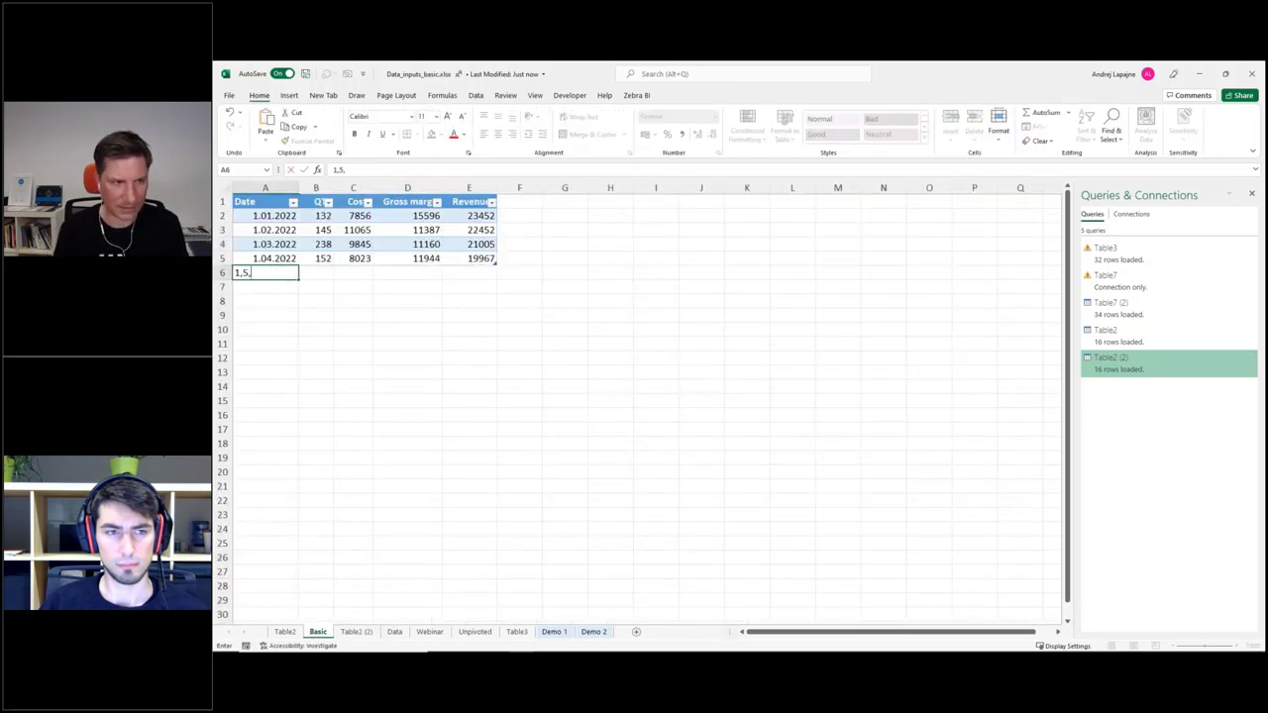
pyautogui.press('BackSpace')
pyautogui.press('BackSpace')
pyautogui.press('BackSpace')
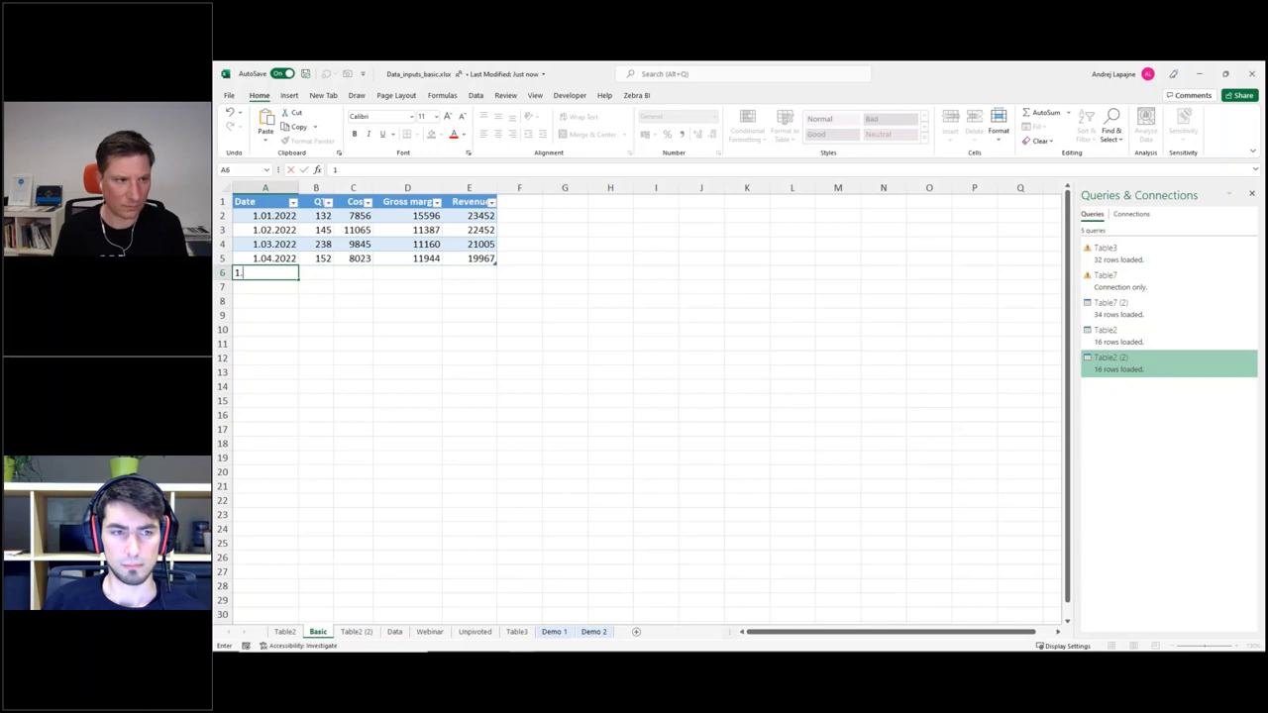
pyautogui.write('.5.2022')
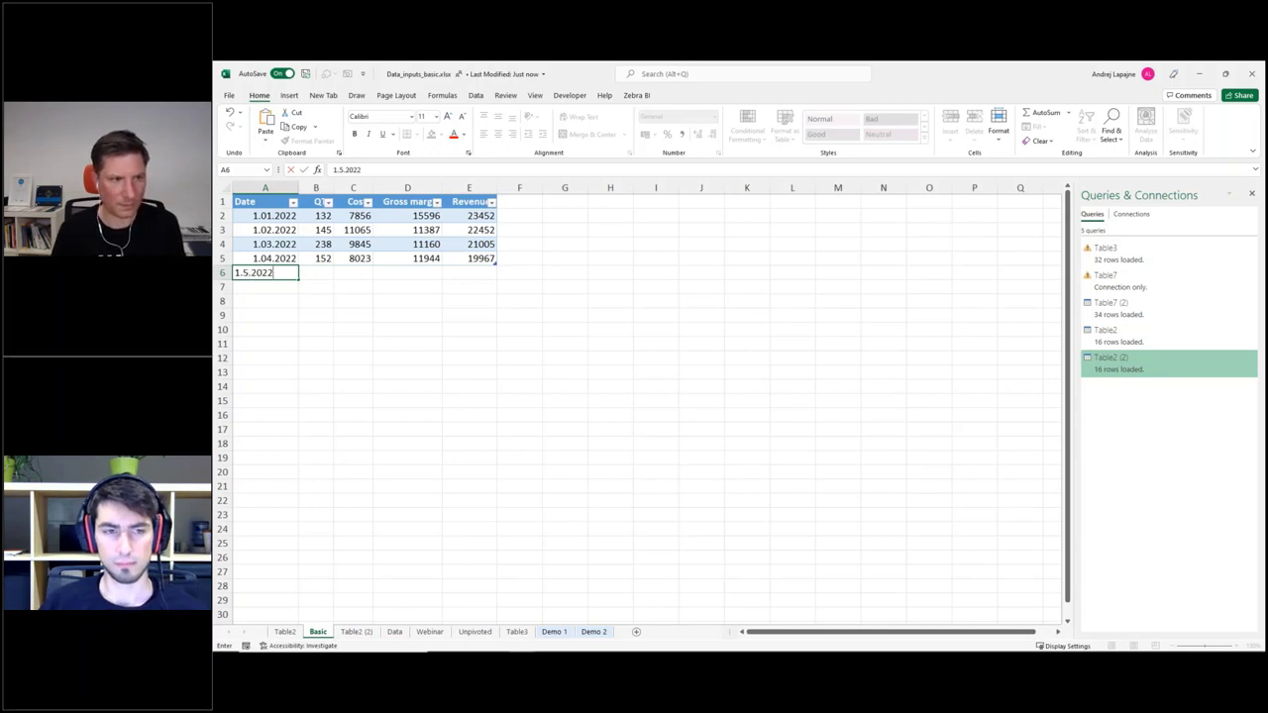
pyautogui.press('Tab')
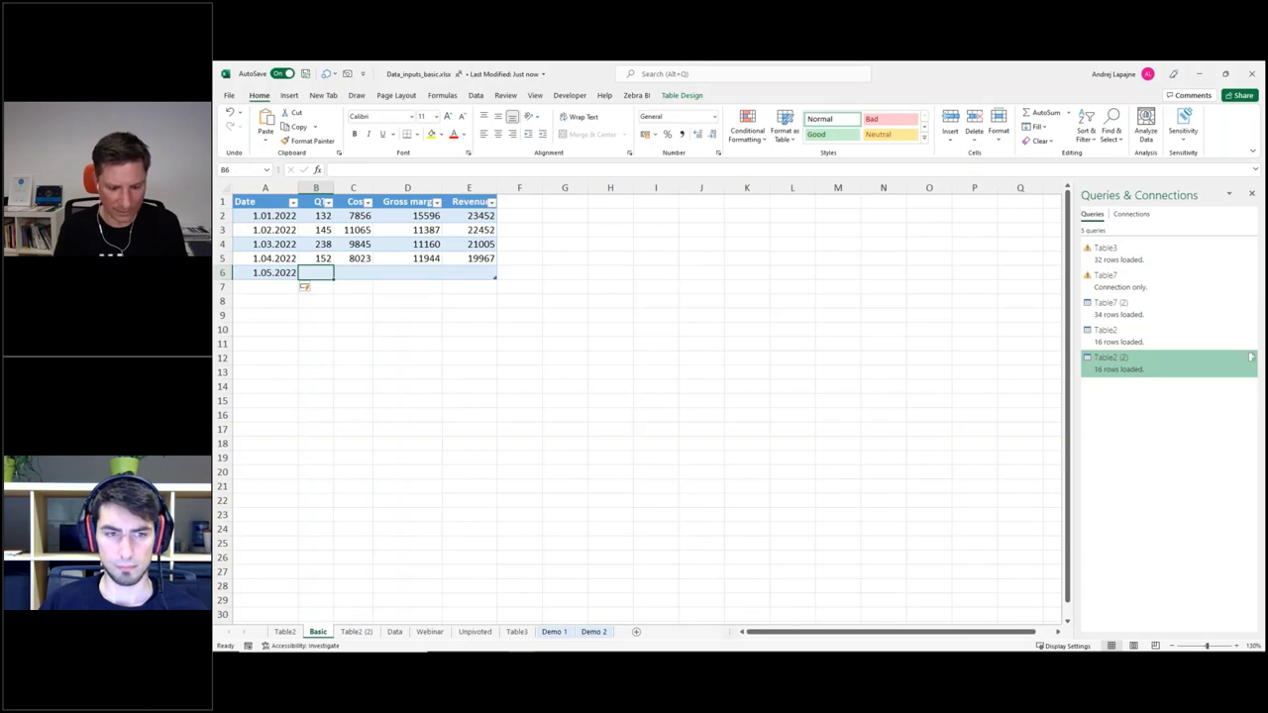
pyautogui.write('170')
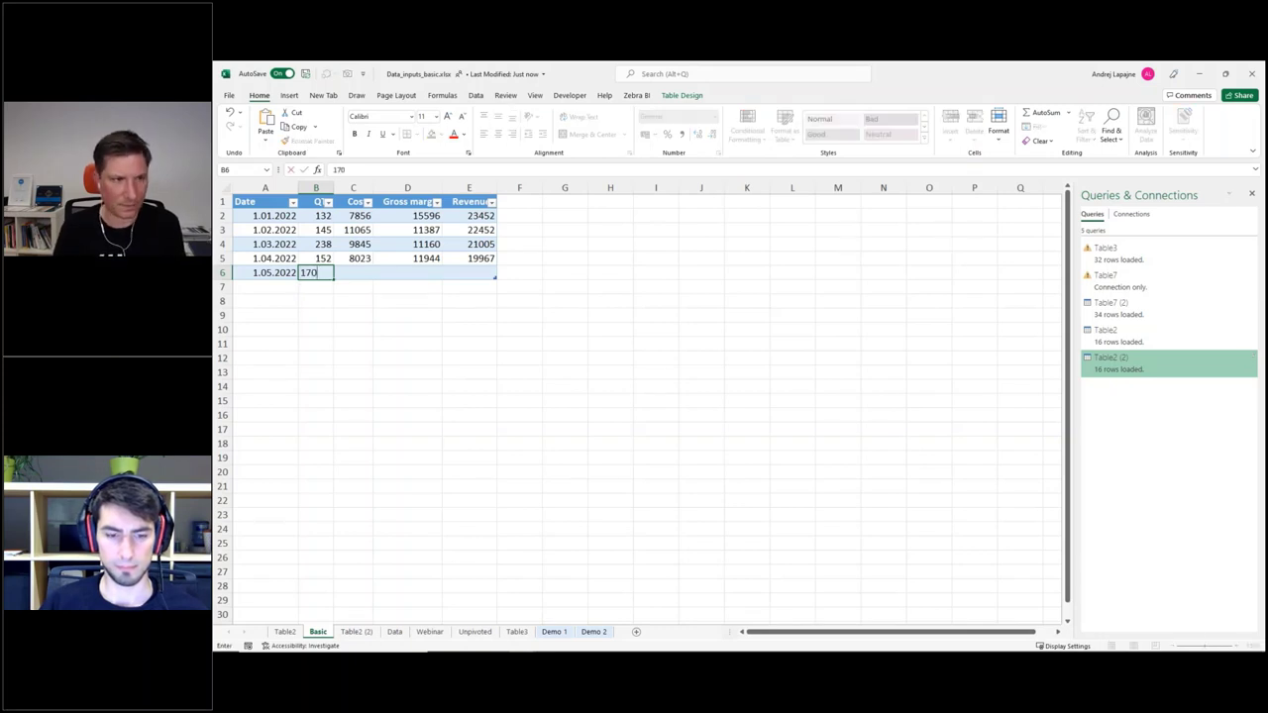
pyautogui.press('Tab')
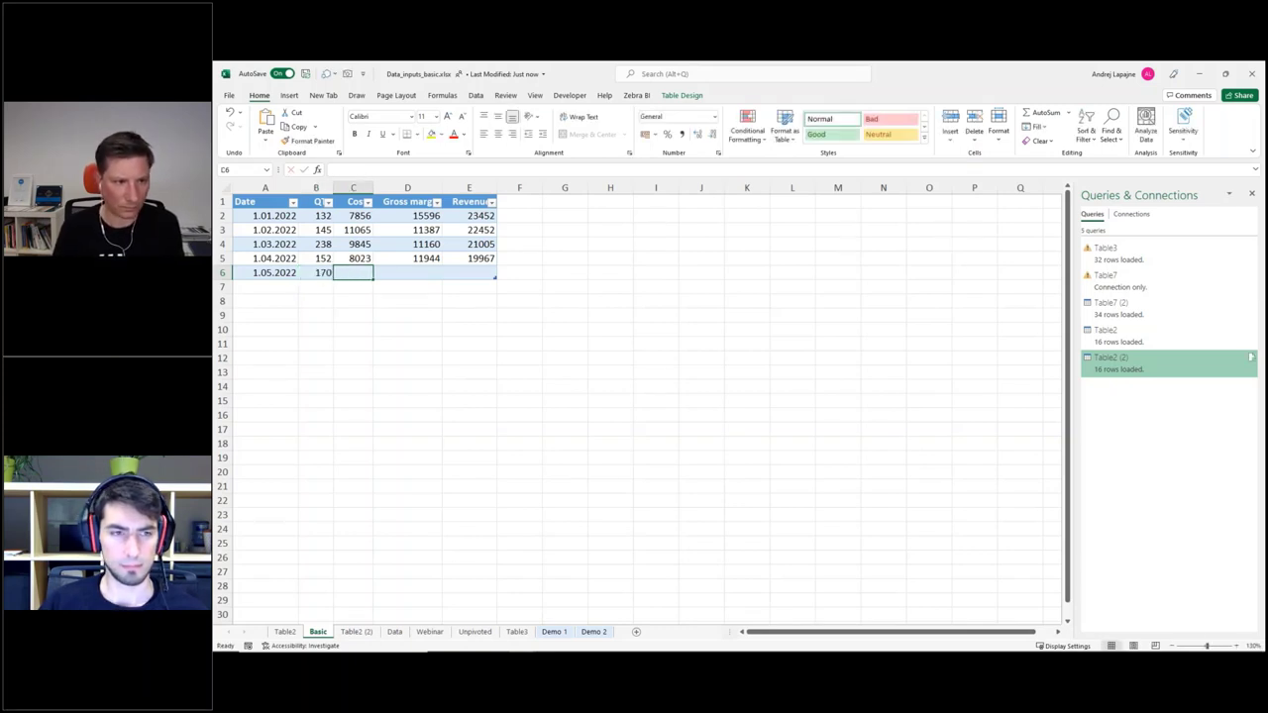
# - Compare the new row on the Basic sheet with the unpivoted table on Table2 (2), checking its Date filter list for May
pyautogui.click(356, 630)
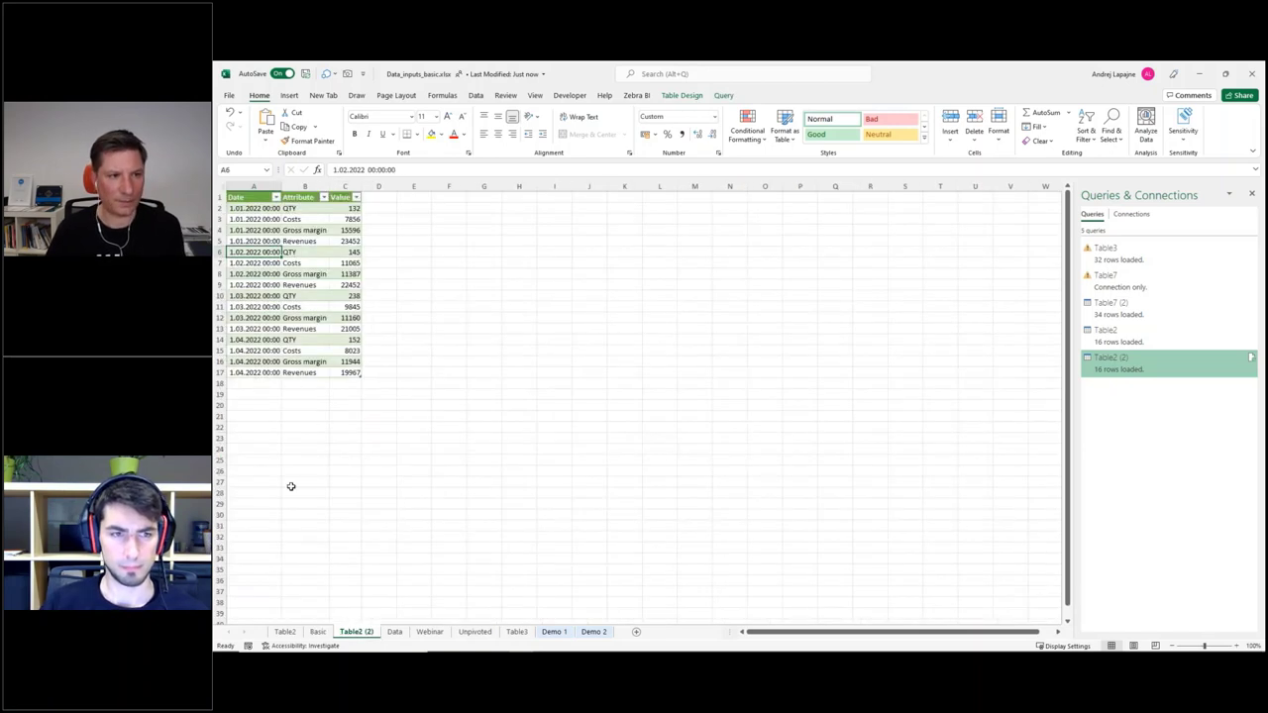
pyautogui.click(317, 631)
pyautogui.click(302, 275)
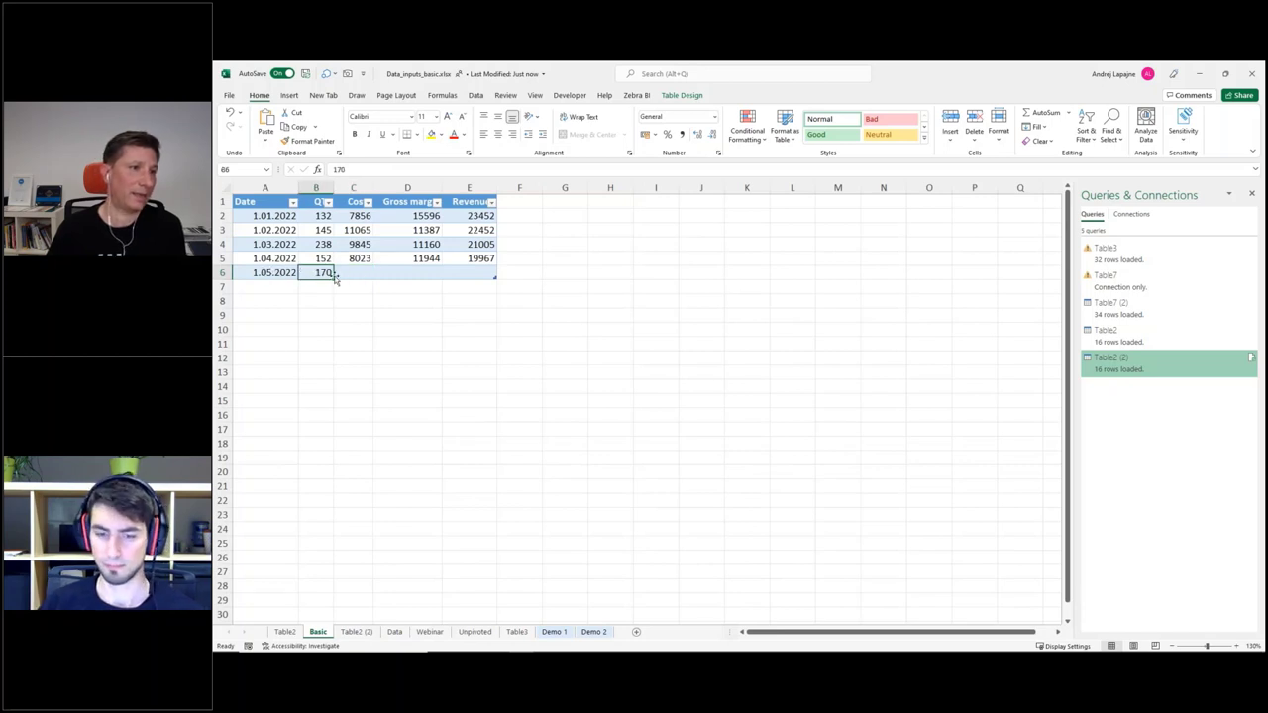
pyautogui.click(356, 631)
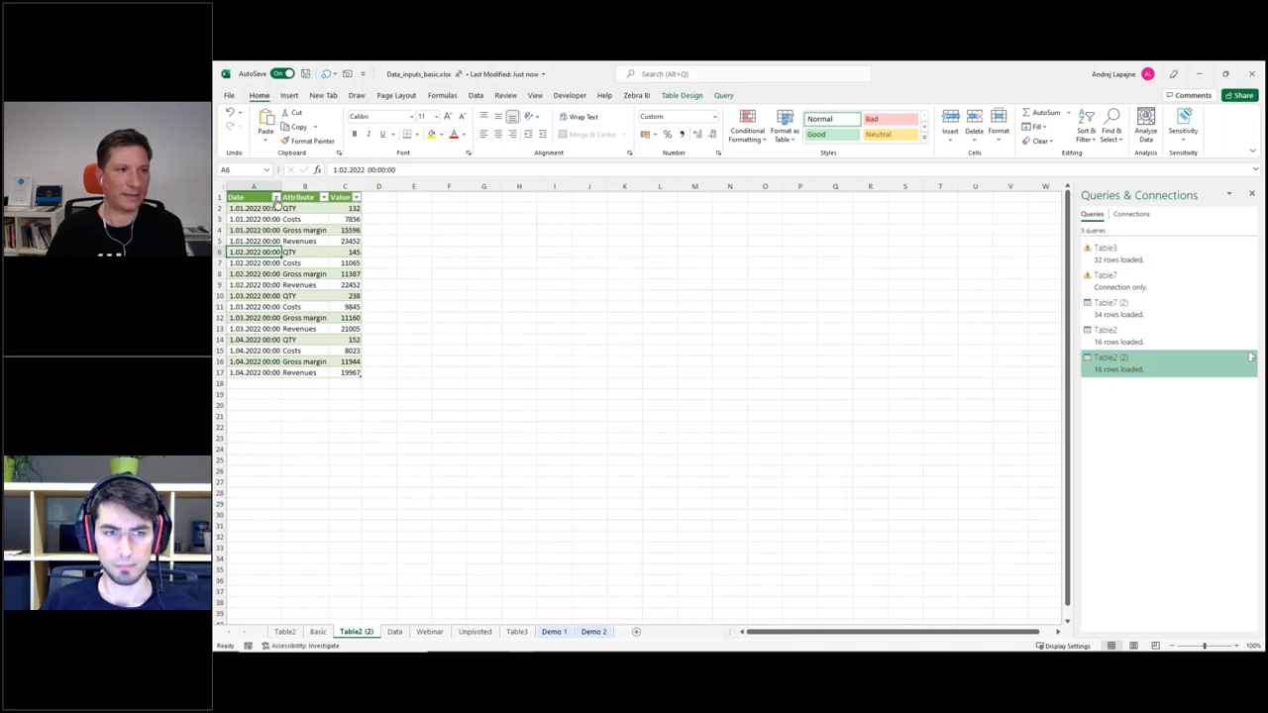
pyautogui.click(275, 197)
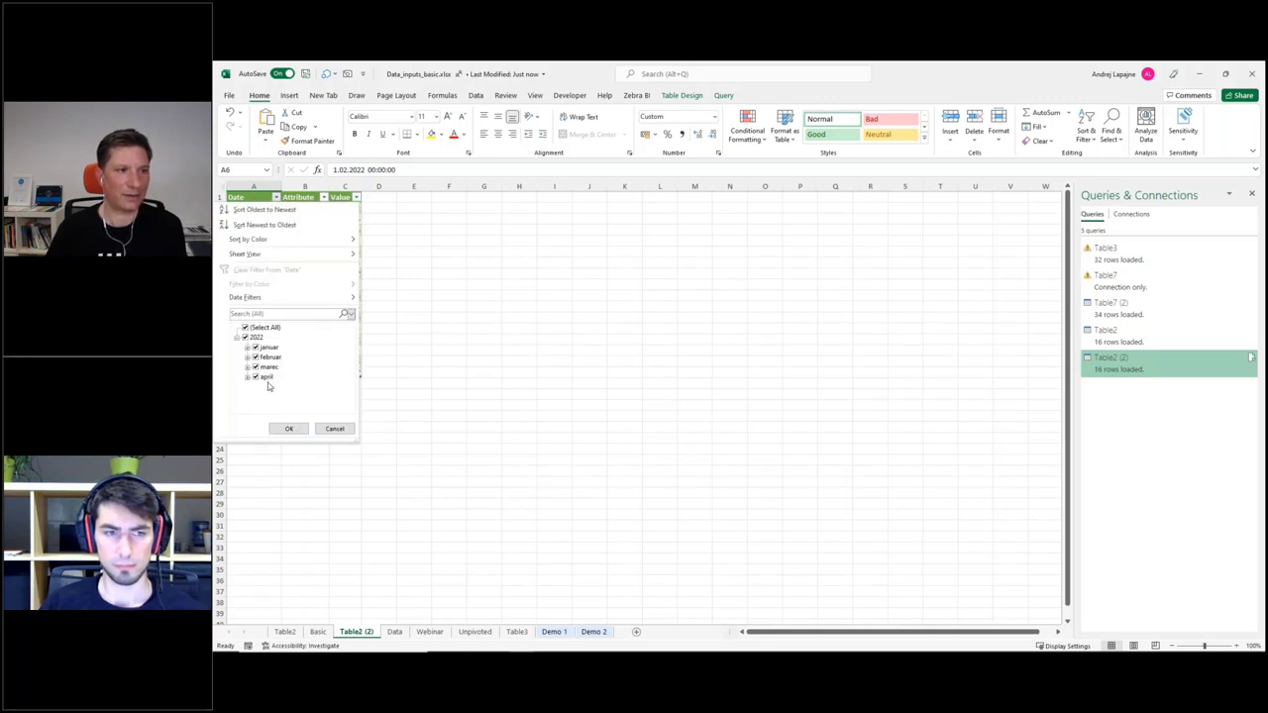
pyautogui.click(334, 428)
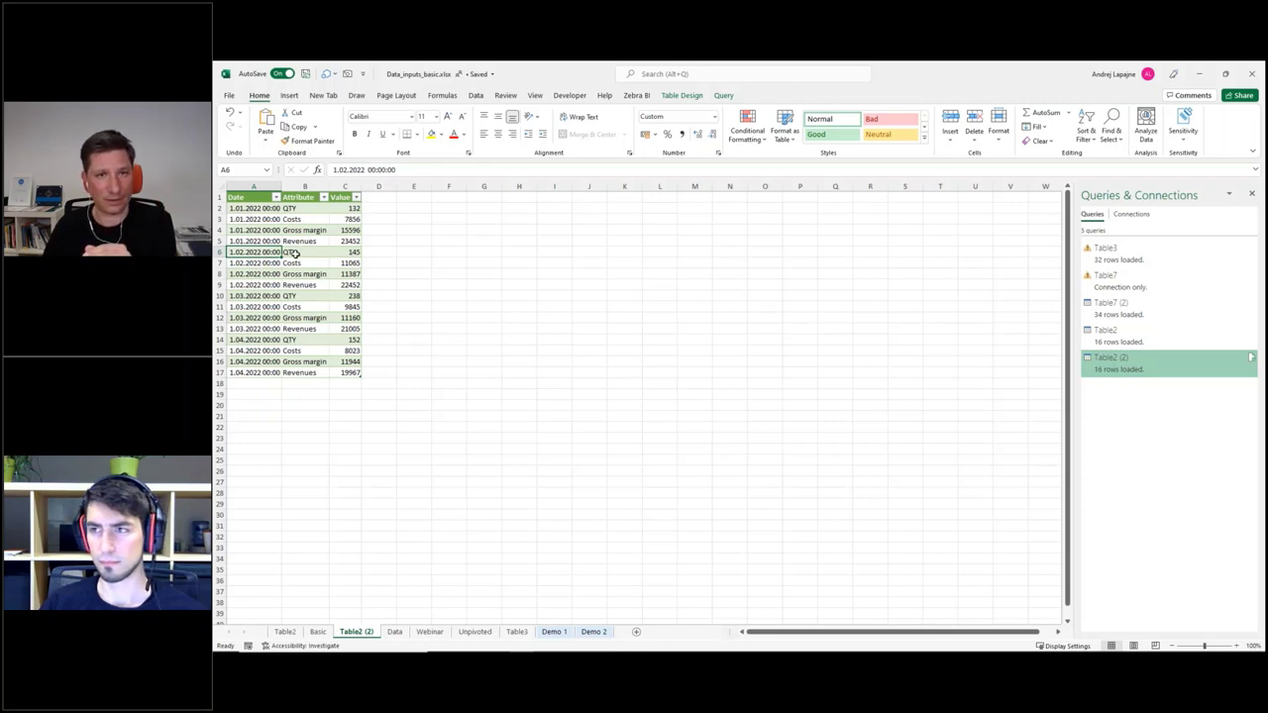
# - Refresh the unpivoted table on Table2 (2) and select the Attribute cell of its 1.05.2022 row
pyautogui.click(295, 252)
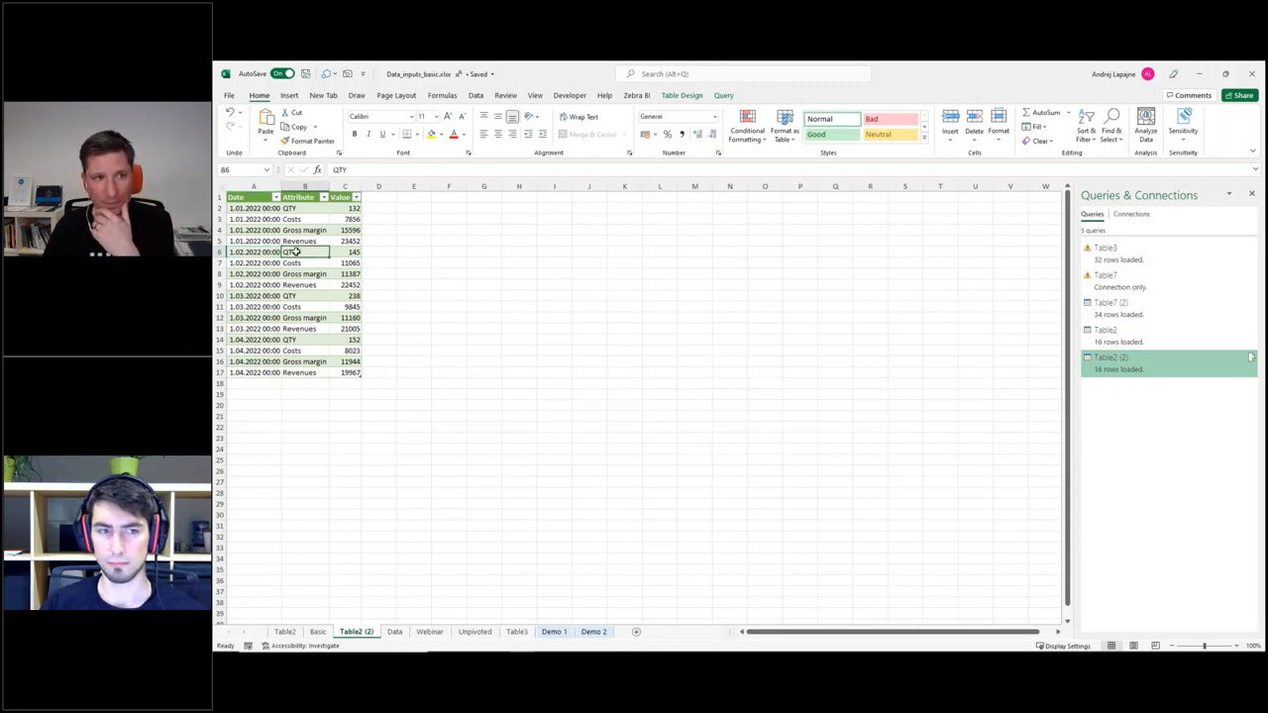
pyautogui.rightClick(295, 253)
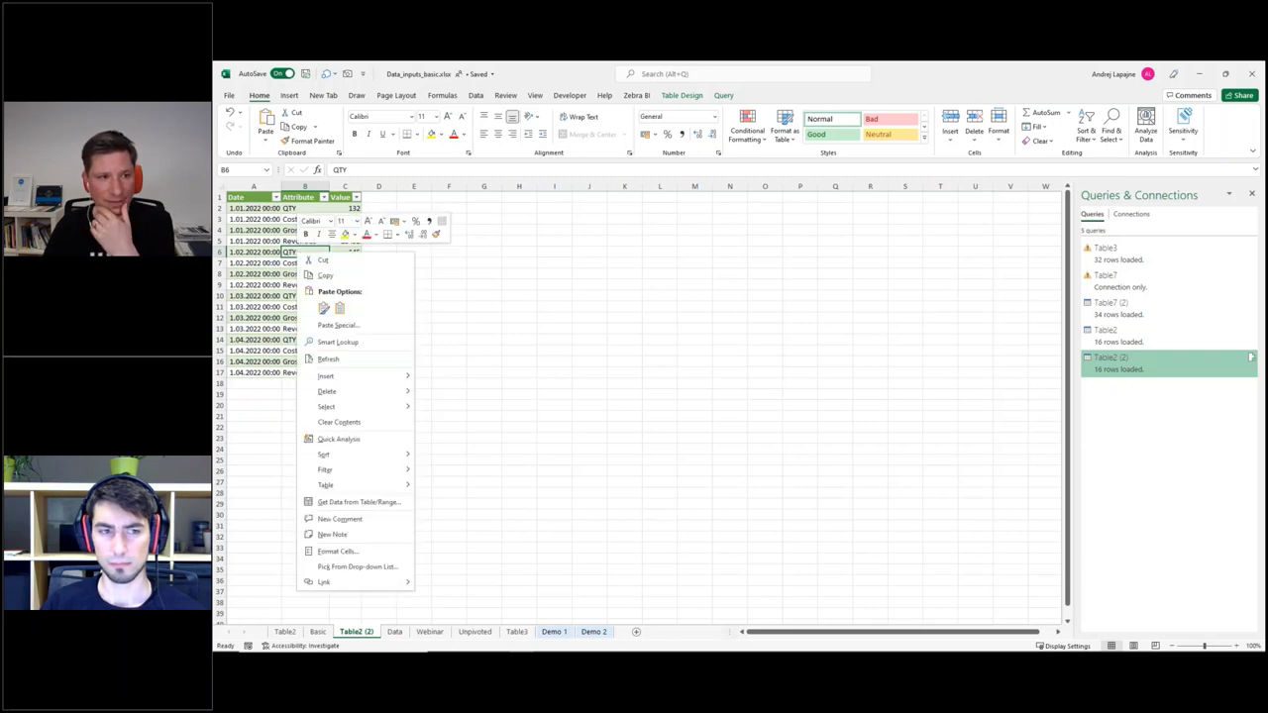
pyautogui.click(329, 360)
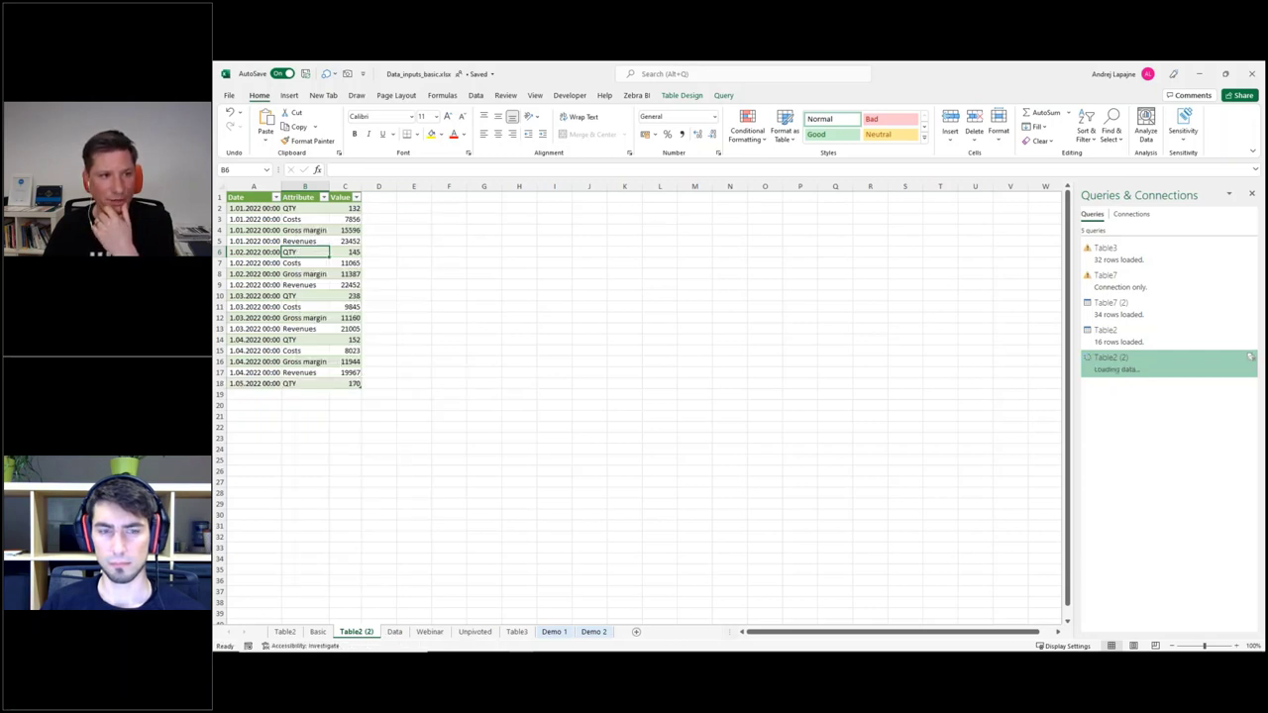
pyautogui.click(291, 383)
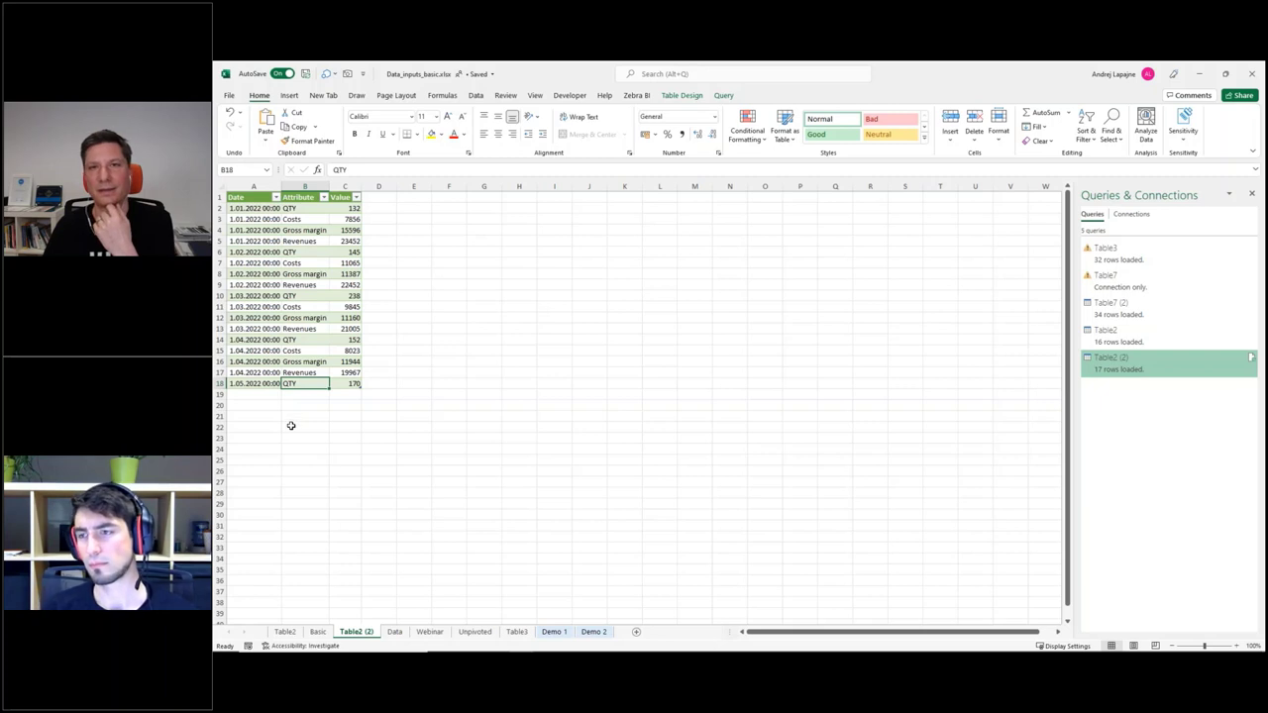
# - Refresh the unpivoted table once more and return to the Costs column of the source table on the Basic sheet
pyautogui.click(287, 295)
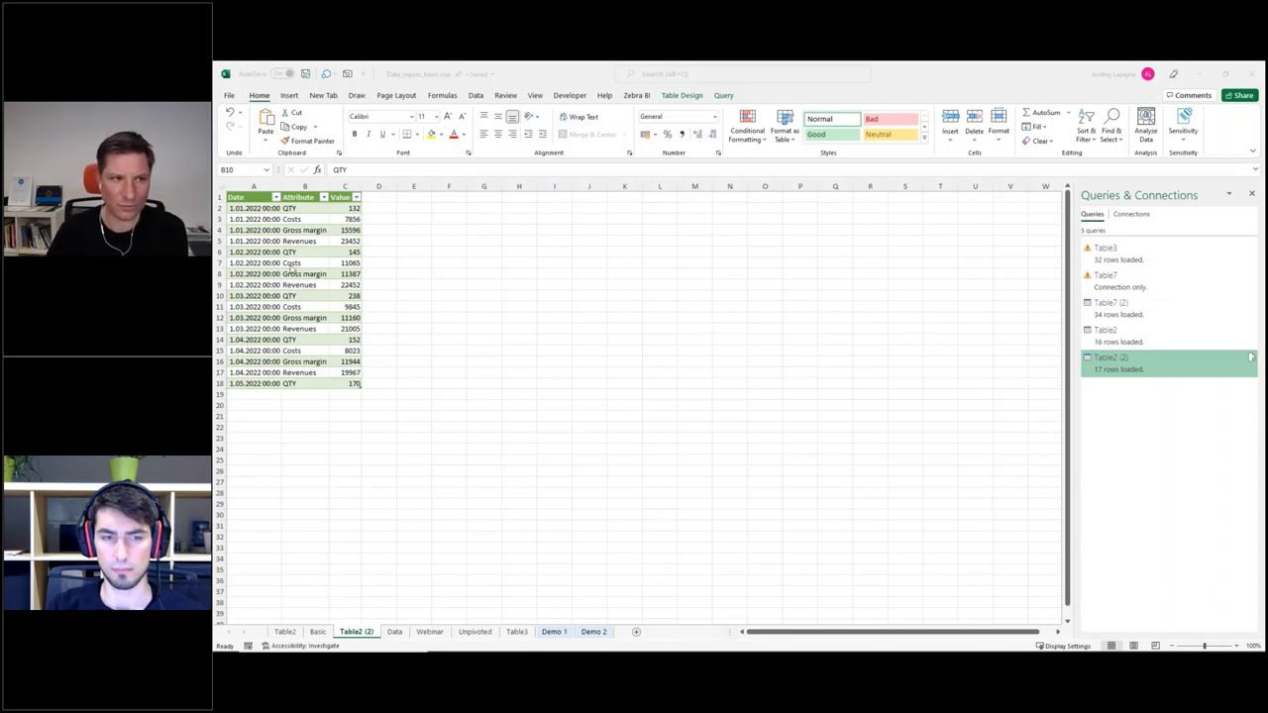
pyautogui.rightClick(288, 295)
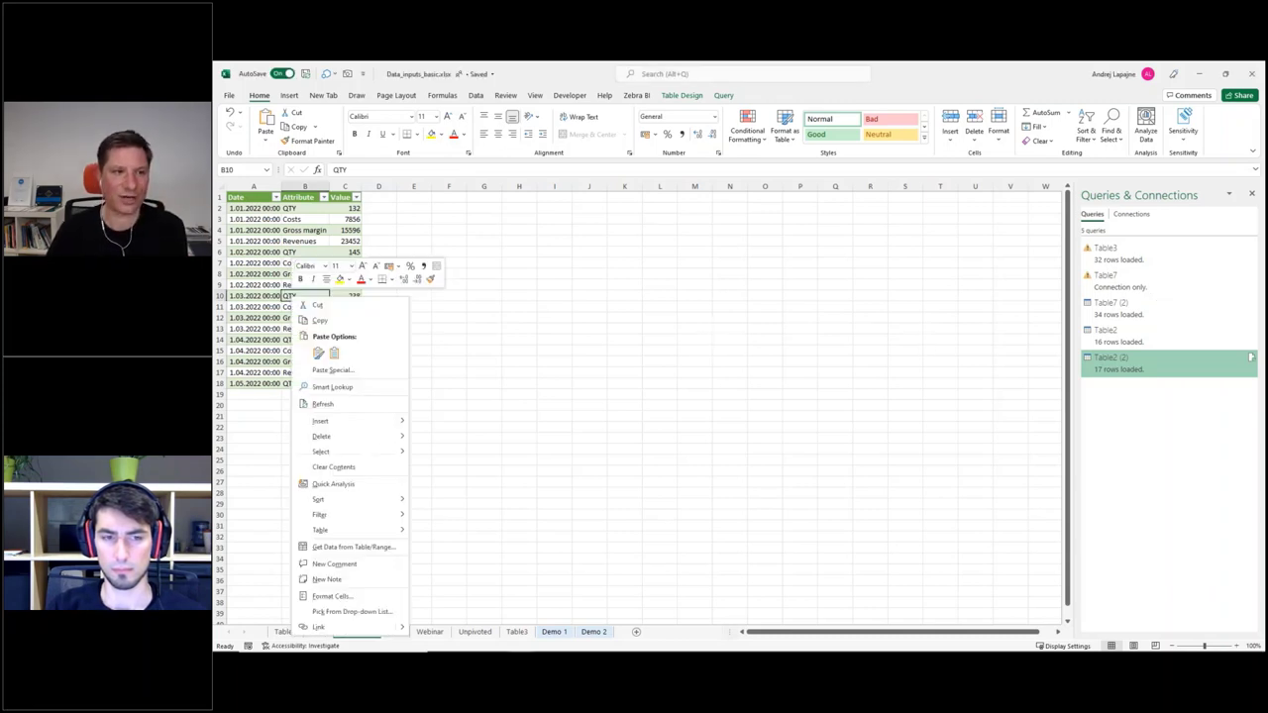
pyautogui.click(323, 404)
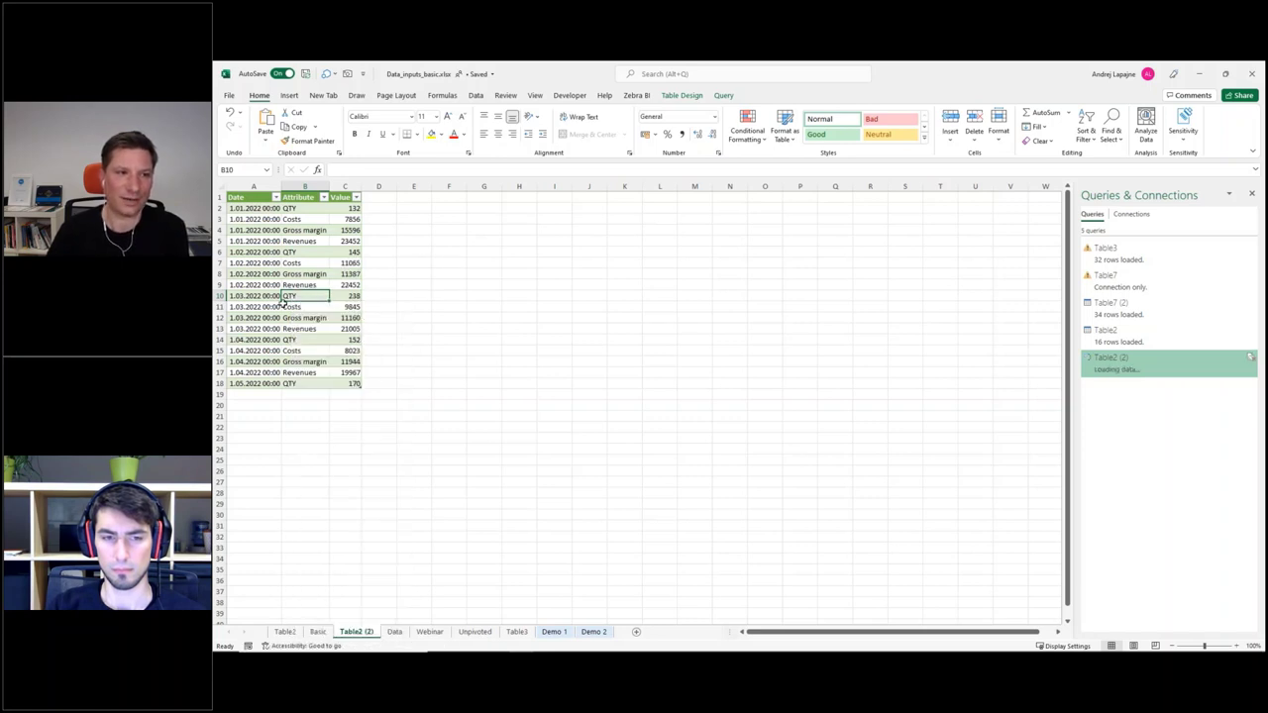
pyautogui.click(317, 632)
pyautogui.click(358, 255)
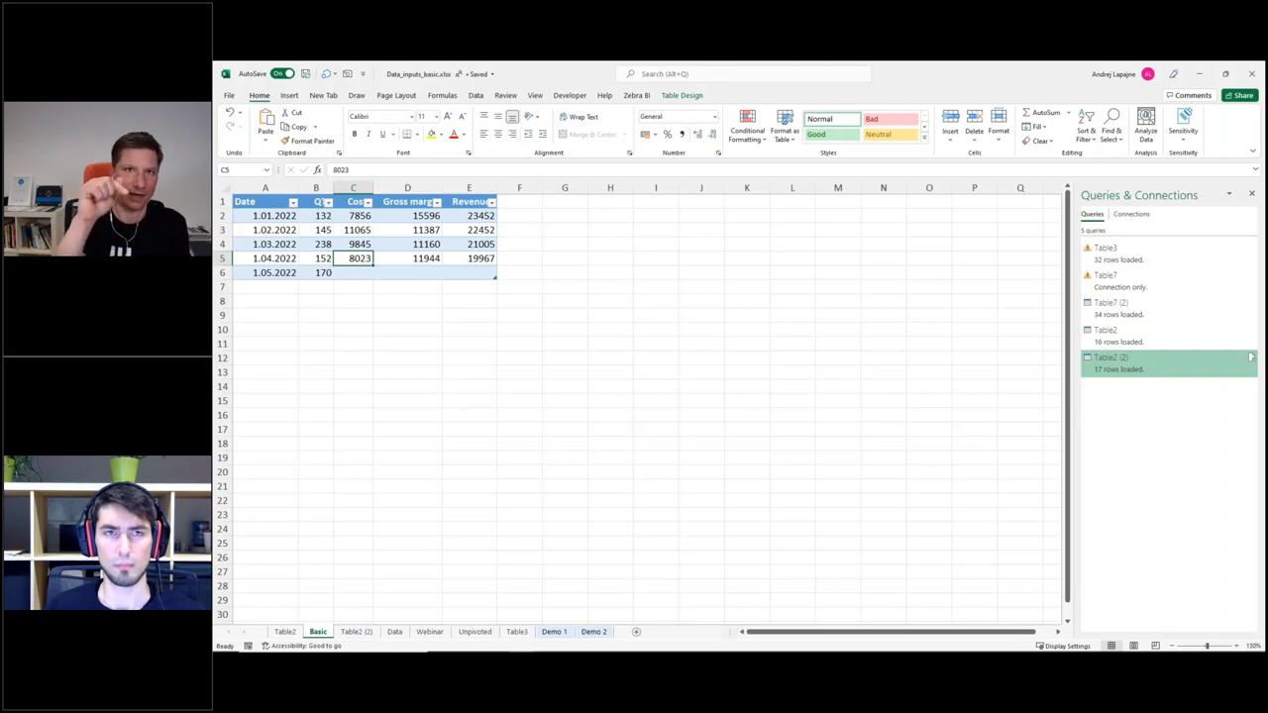
# - Switch to the Cards_DataSetup_3_DAX report in Power BI Desktop, refresh its data, and return to the Costs column of the Excel source table
pyautogui.hotkey('alt', 'Tab')
pyautogui.hotkey('alt', 'Tab')
pyautogui.hotkey('alt', 'Tab')
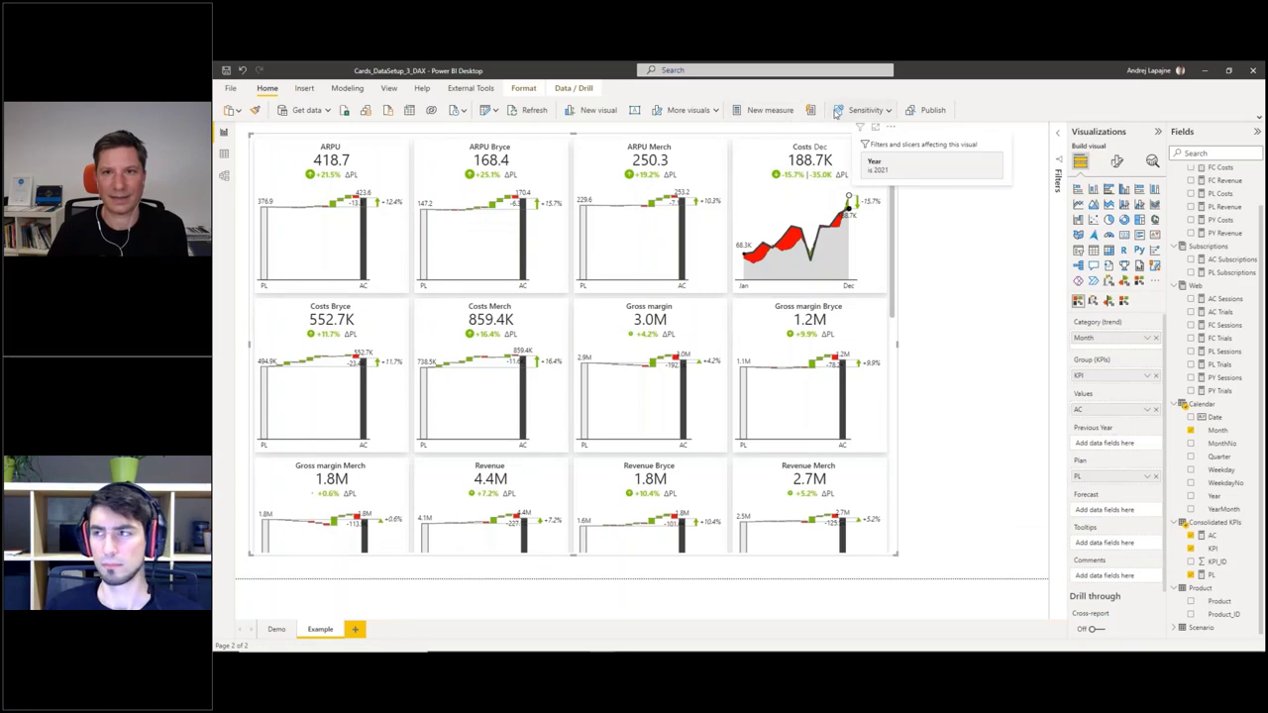
pyautogui.click(528, 111)
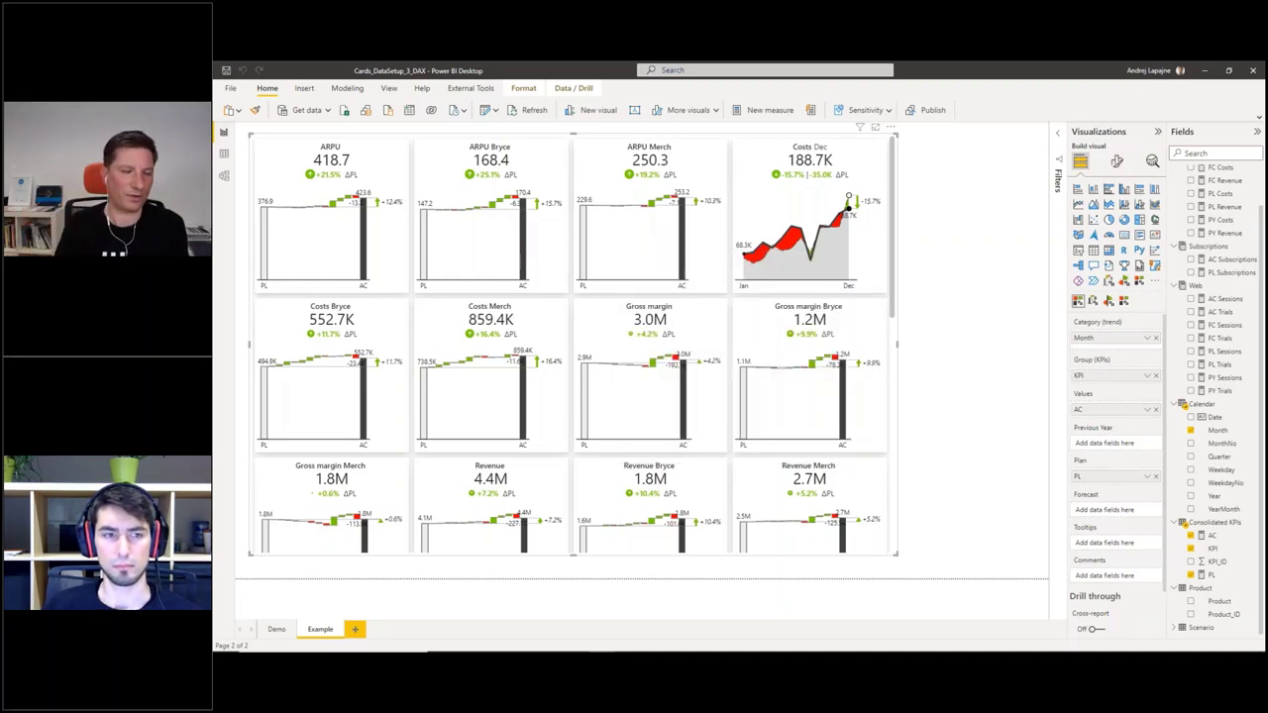
pyautogui.hotkey('alt', 'Tab')
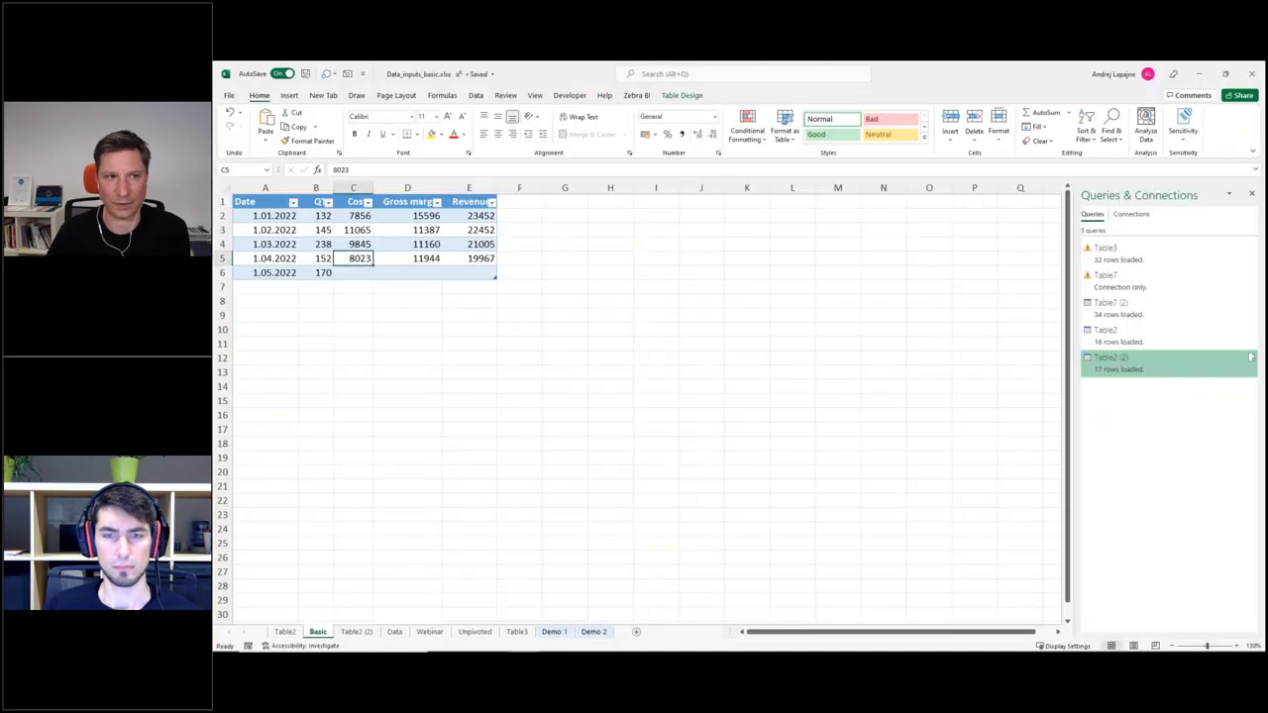
pyautogui.moveTo(385, 244); pyautogui.dragTo(384, 236)
pyautogui.click(344, 229)
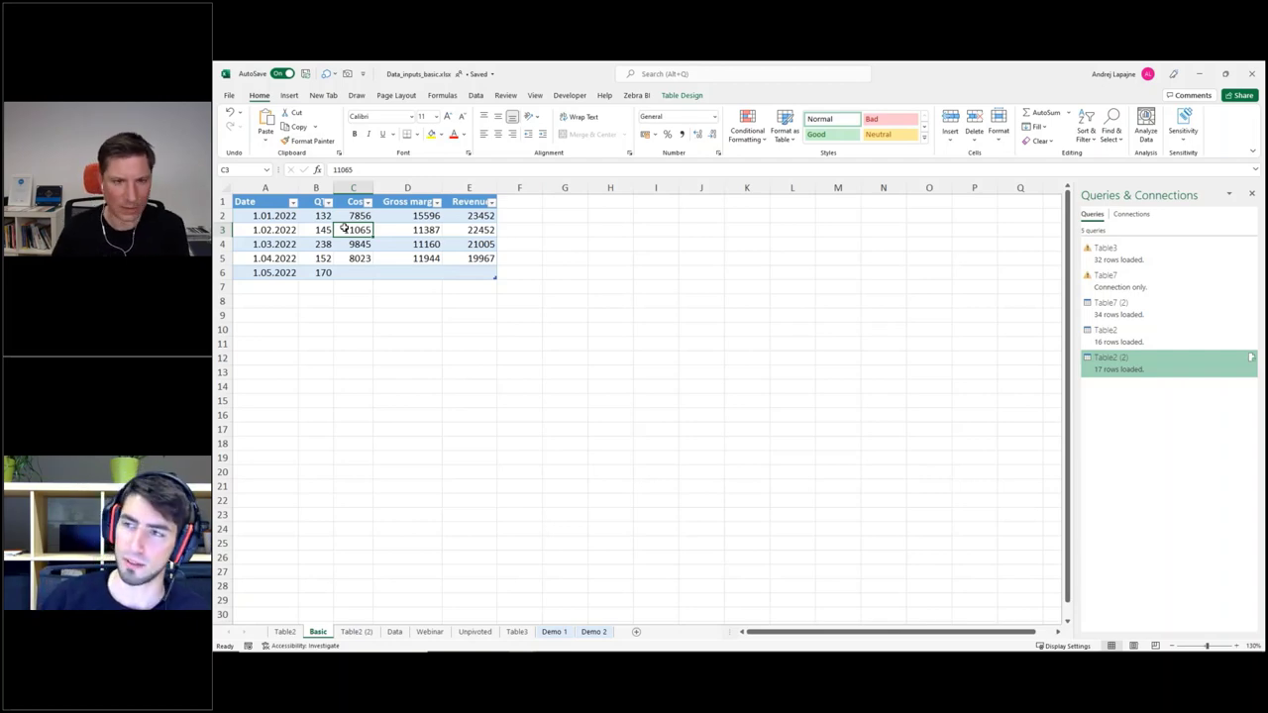
# - In Power BI Desktop, enlarge the Costs card and try the $ and € (123) currency symbols before setting (123)€
pyautogui.hotkey('alt', 'Tab')
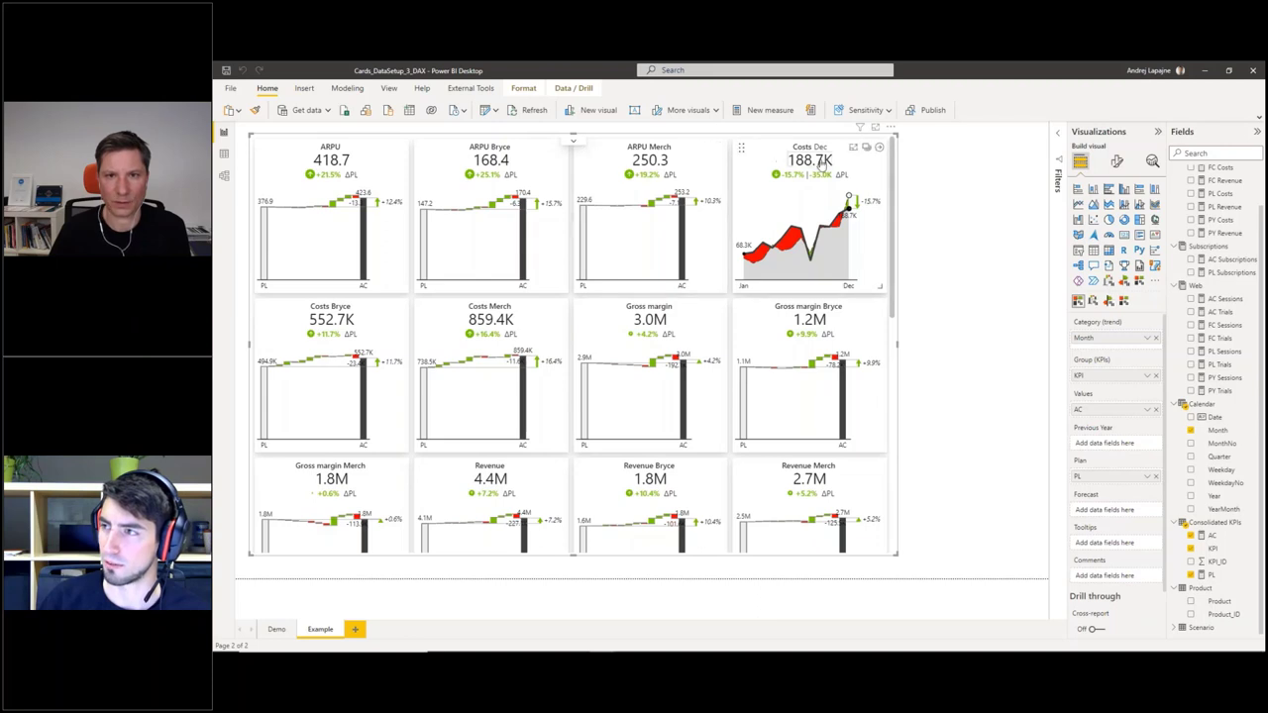
pyautogui.click(852, 147)
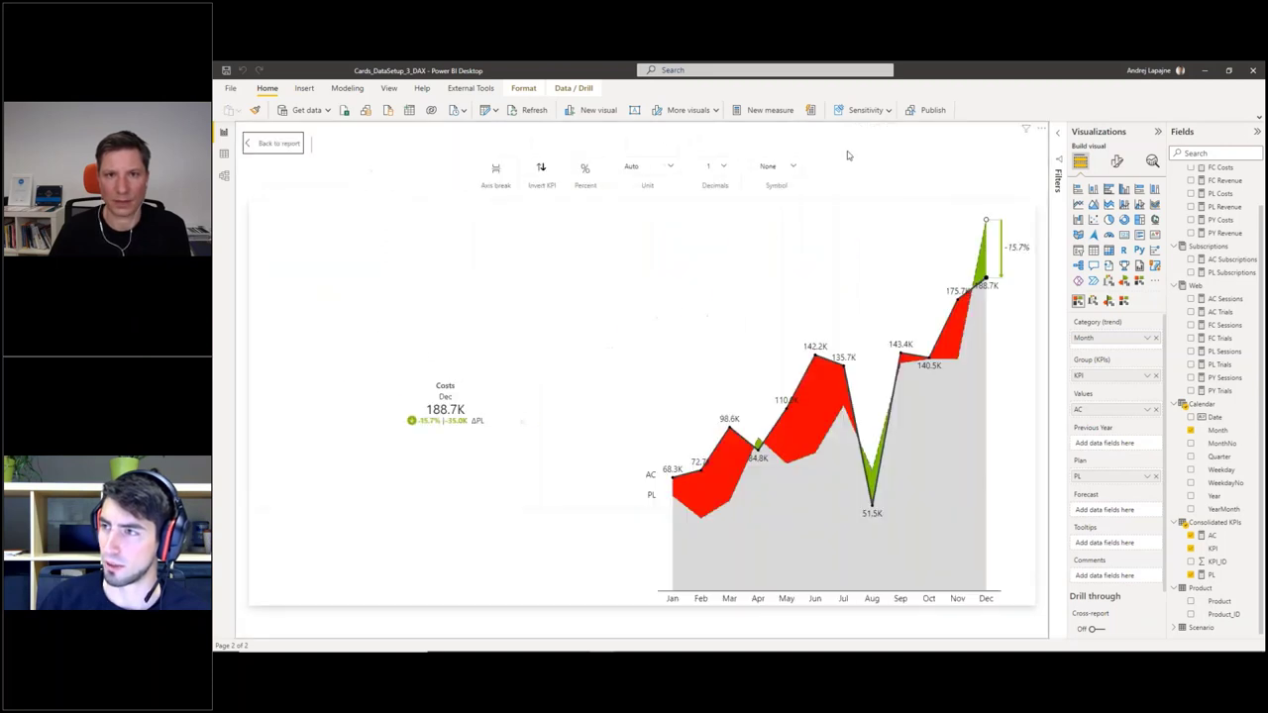
pyautogui.click(768, 168)
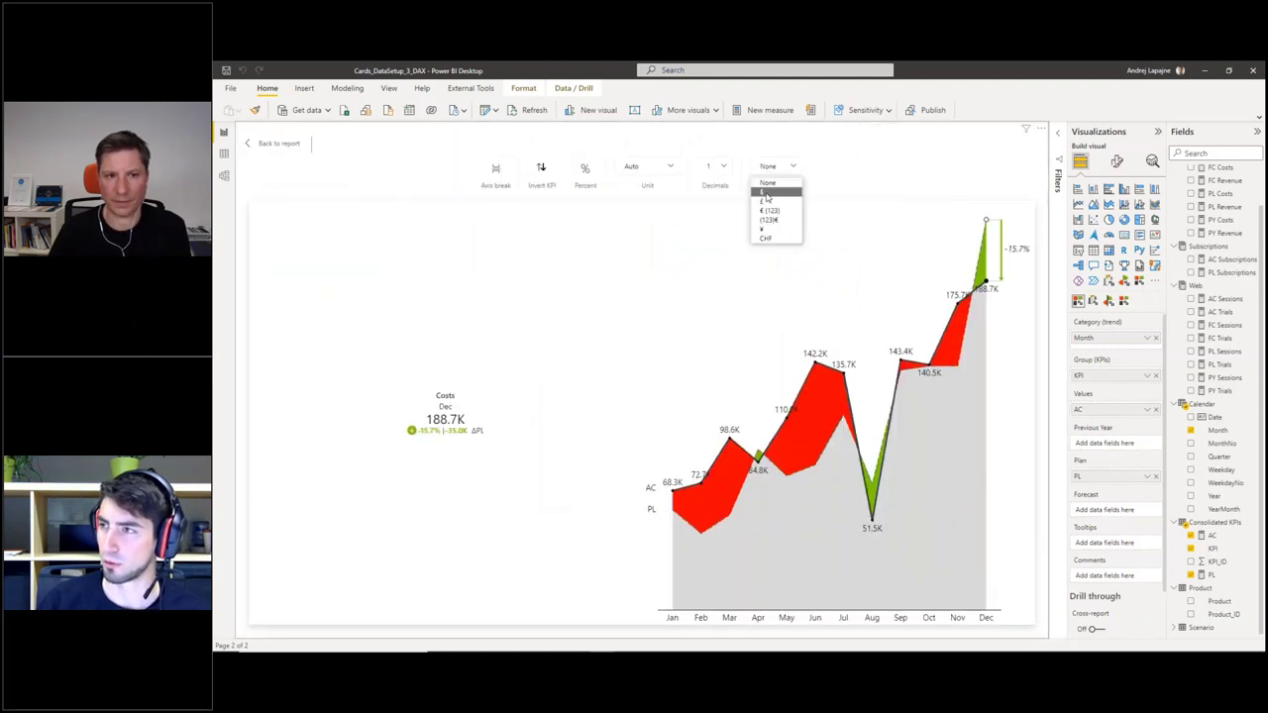
pyautogui.click(766, 193)
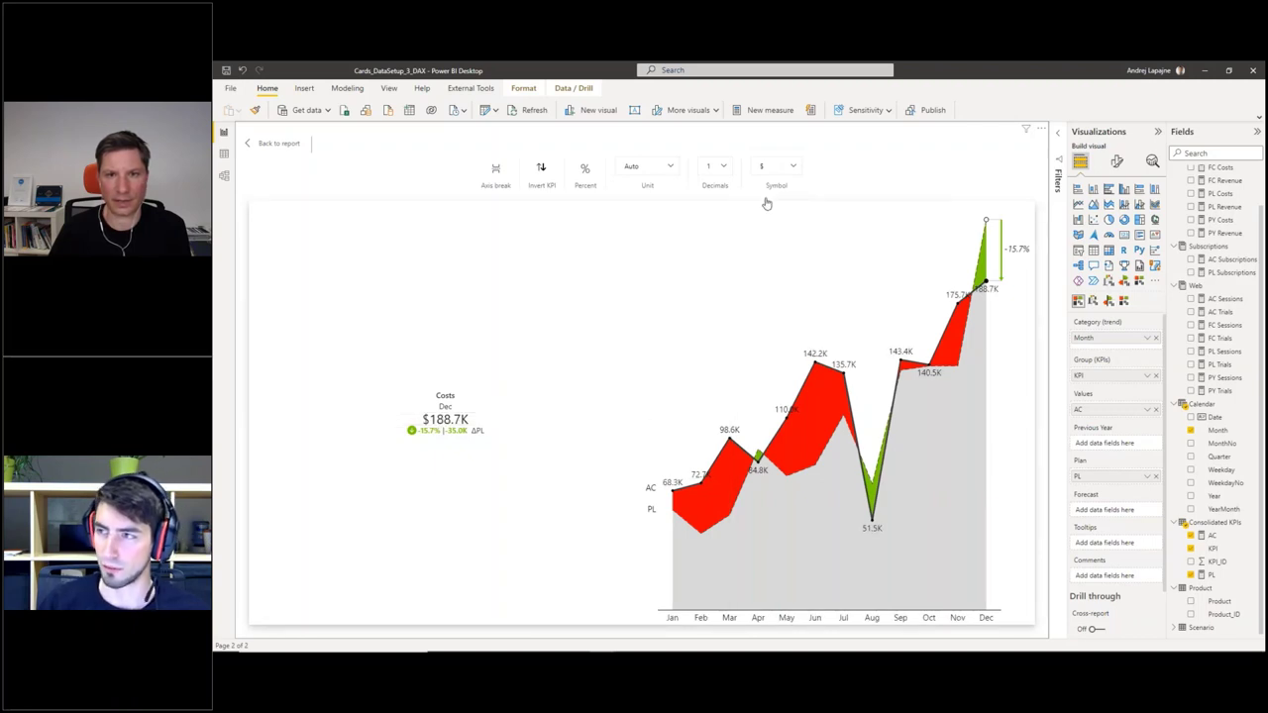
pyautogui.click(768, 167)
pyautogui.click(768, 217)
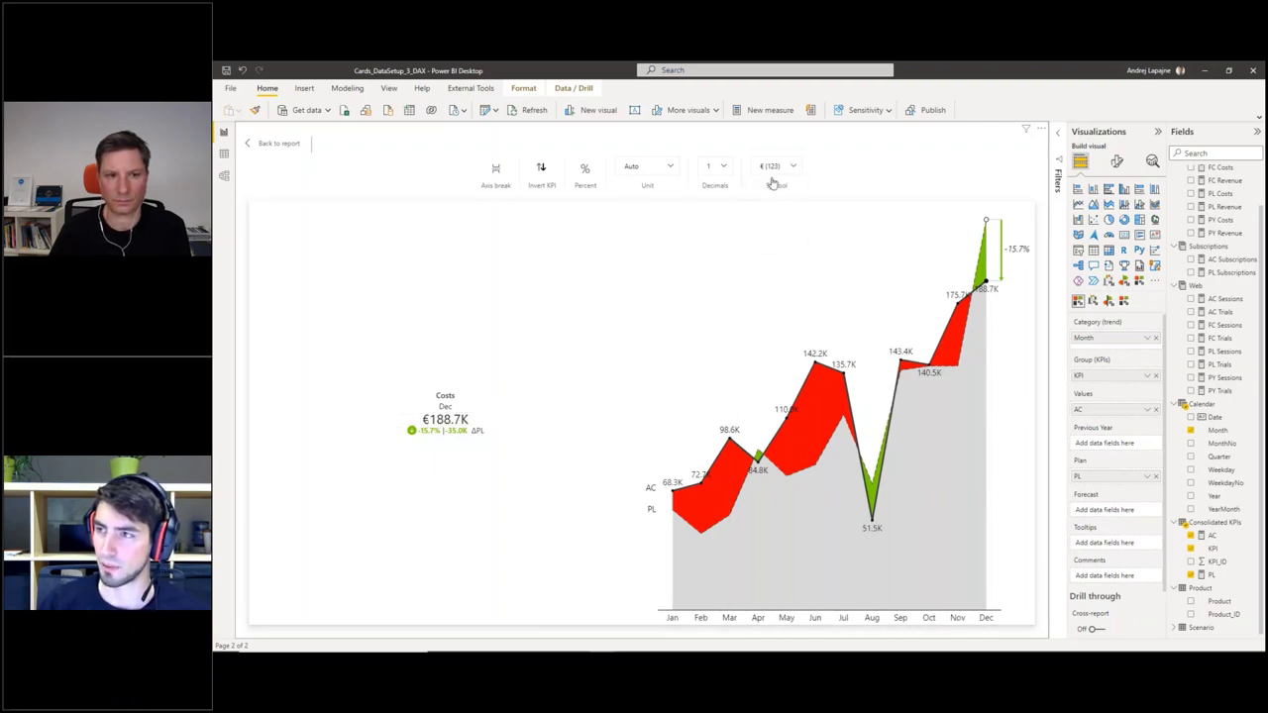
pyautogui.click(773, 170)
pyautogui.click(768, 219)
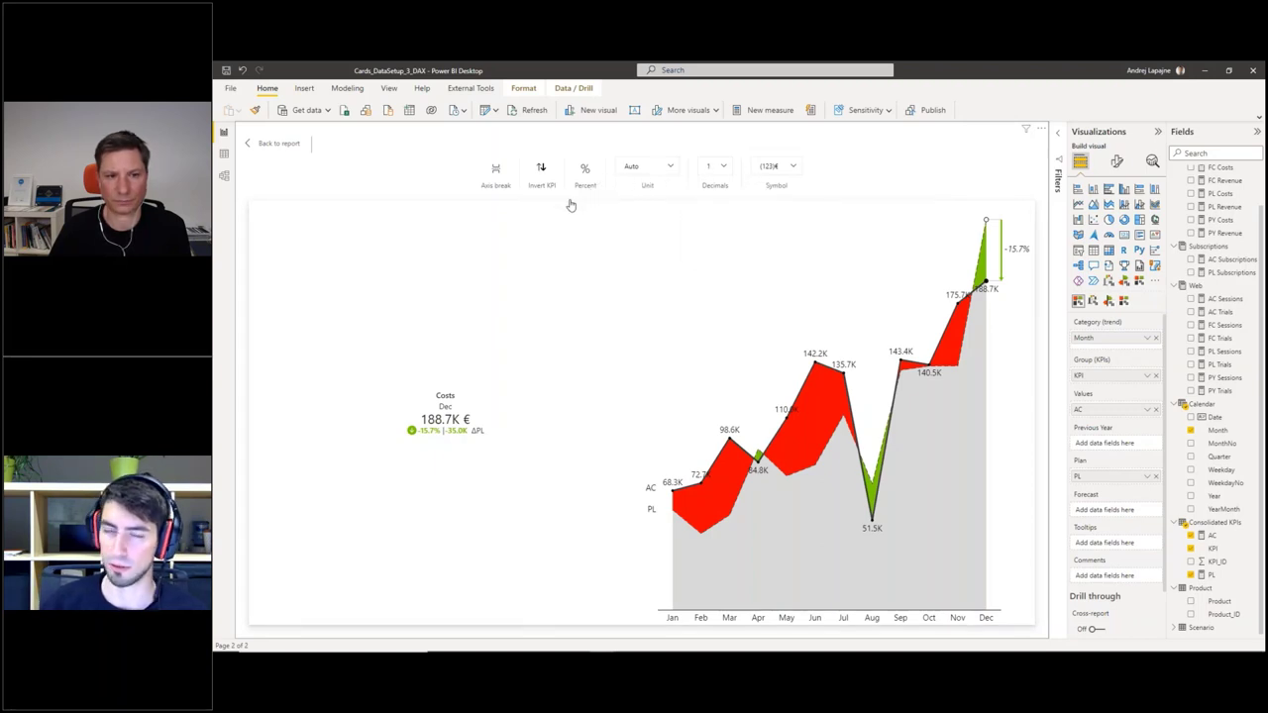
# - Change the Costs card's chart to the waterfall with an axis break, check it enlarged, and return to the report
pyautogui.click(499, 174)
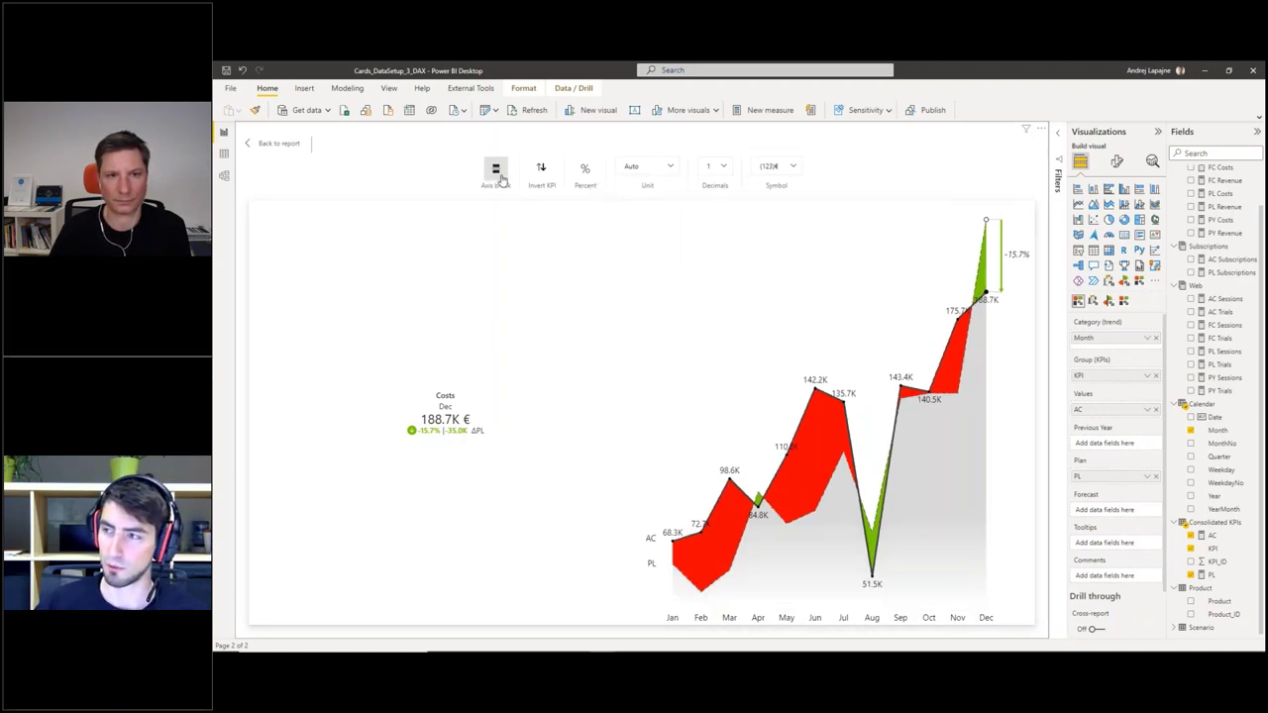
pyautogui.click(1026, 415)
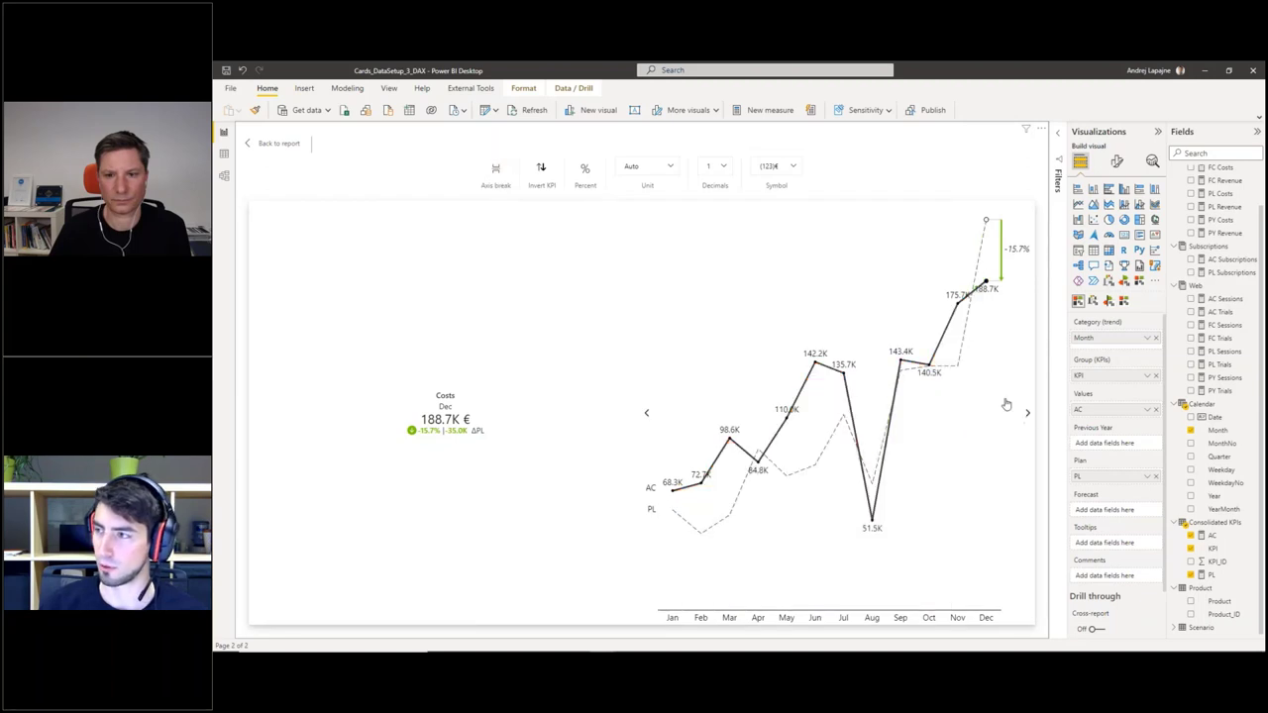
pyautogui.click(1026, 414)
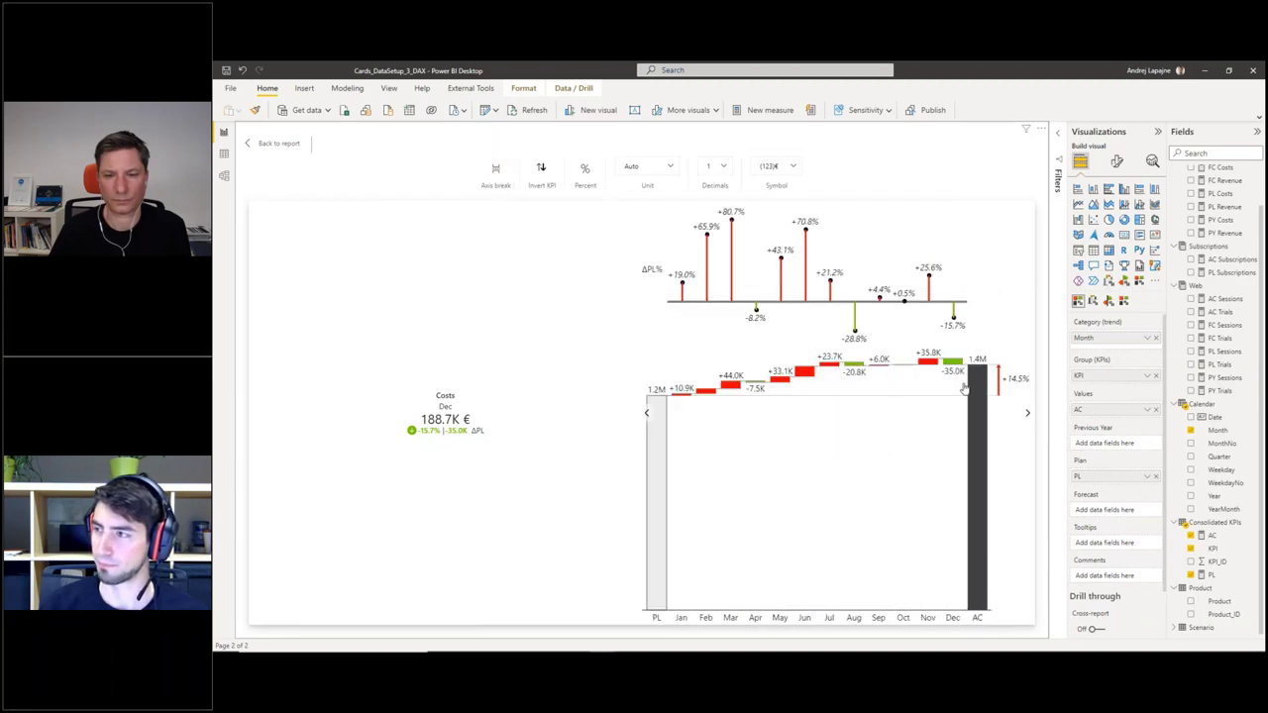
pyautogui.click(495, 174)
pyautogui.click(262, 144)
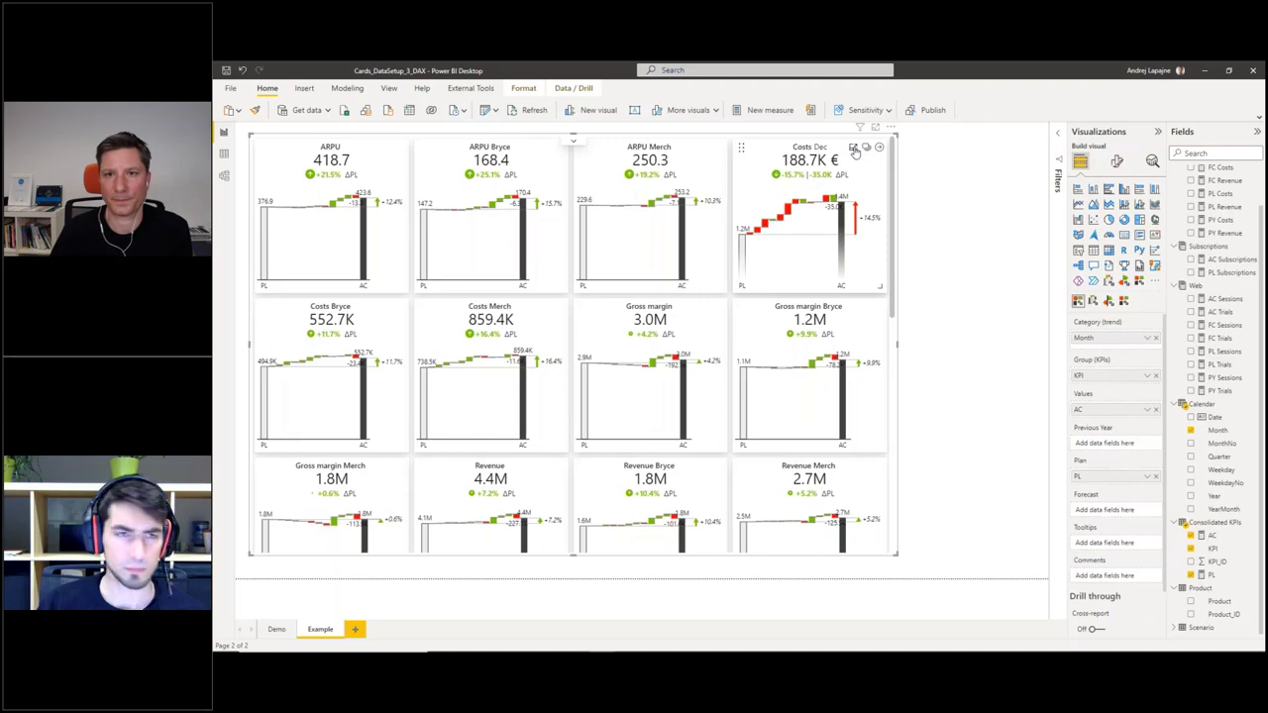
pyautogui.click(854, 148)
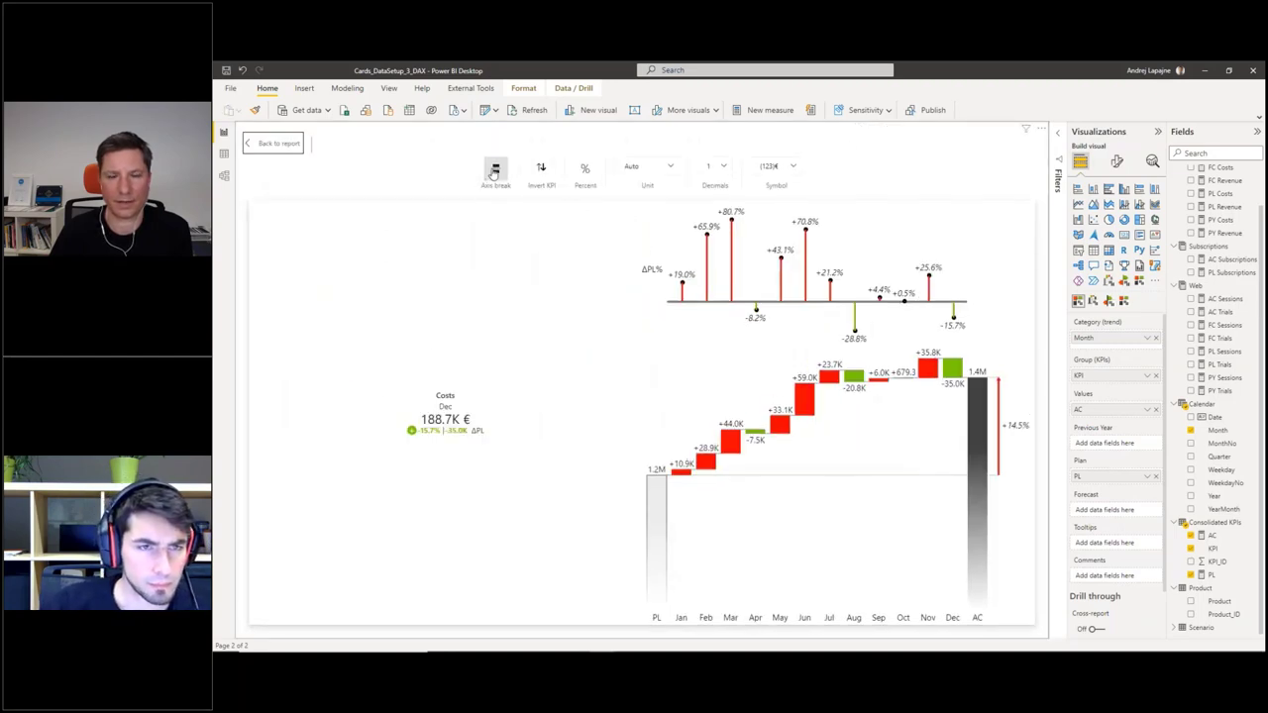
pyautogui.click(274, 143)
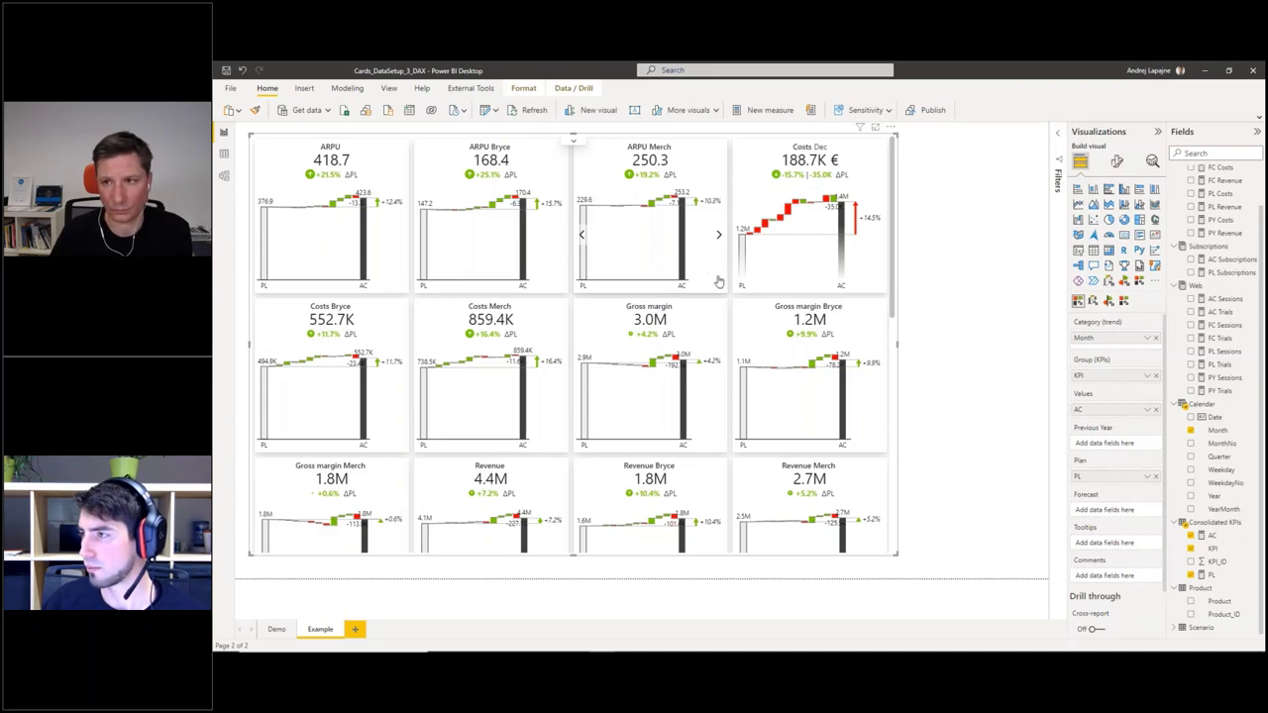
# - Check the filters affecting the KPI cards visual and remove the Year filter applied to all pages
pyautogui.scroll(1, 1193, 405)
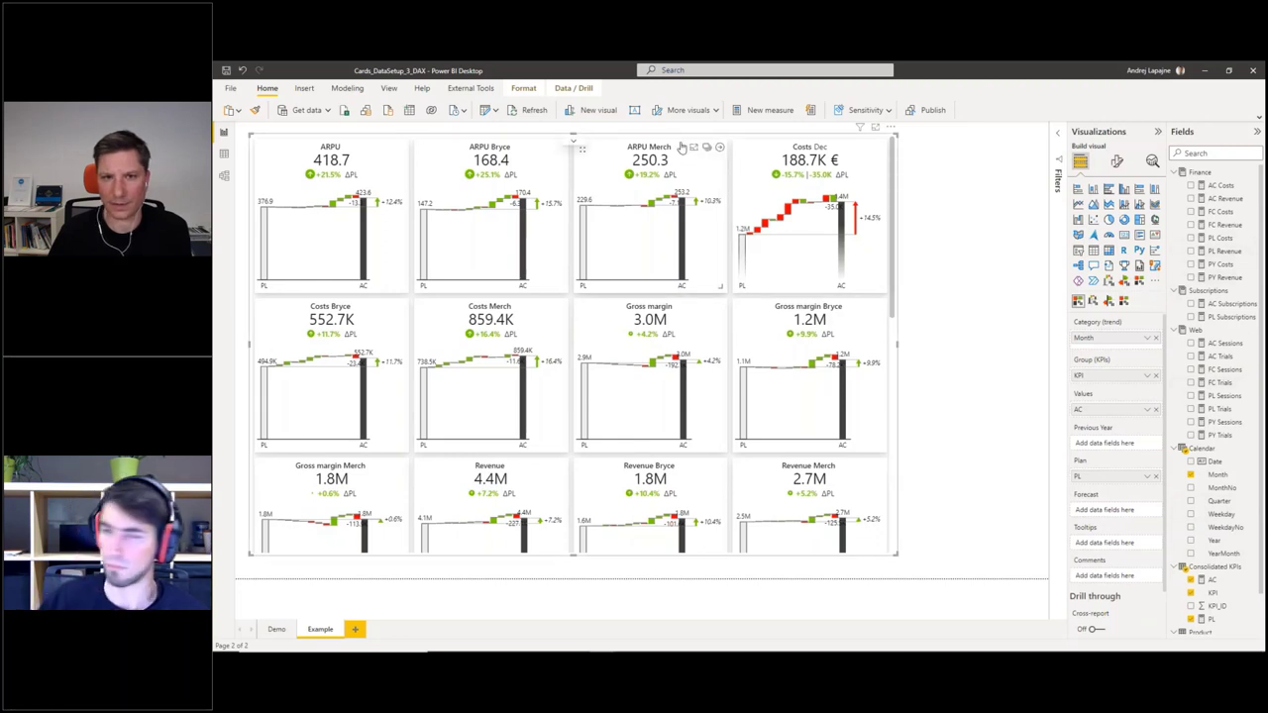
pyautogui.moveTo(859, 128)
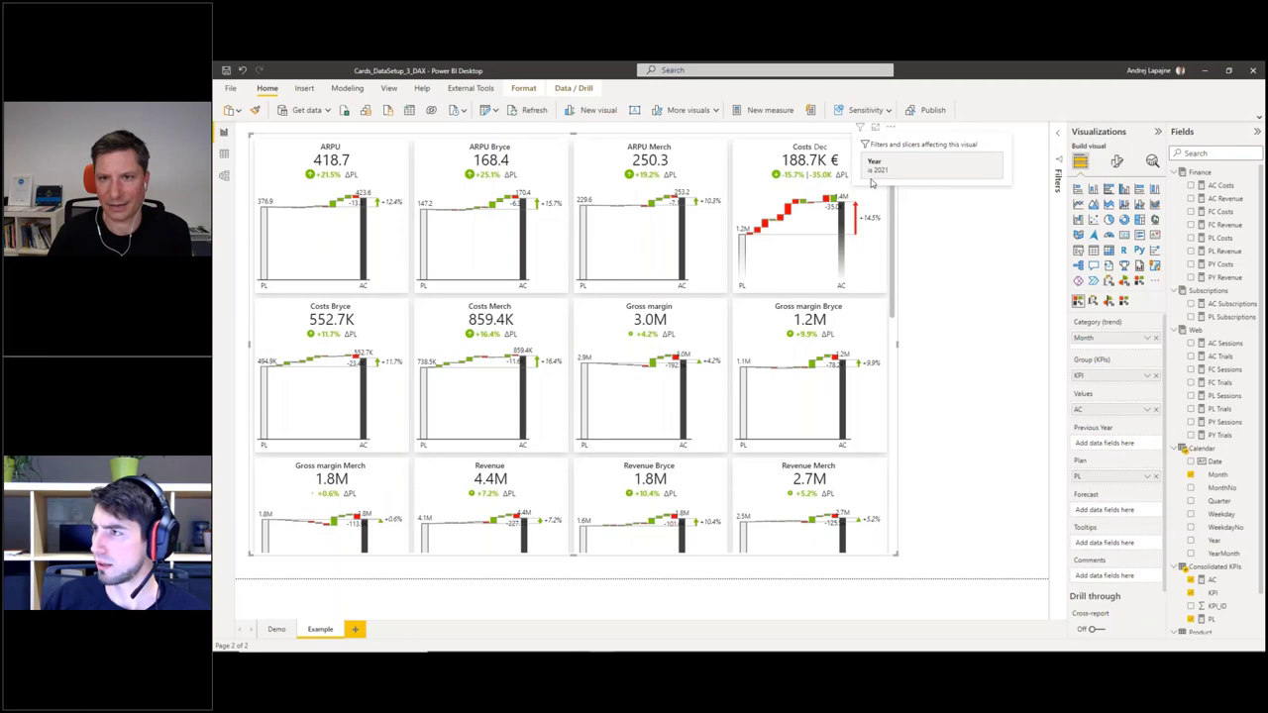
pyautogui.click(1057, 137)
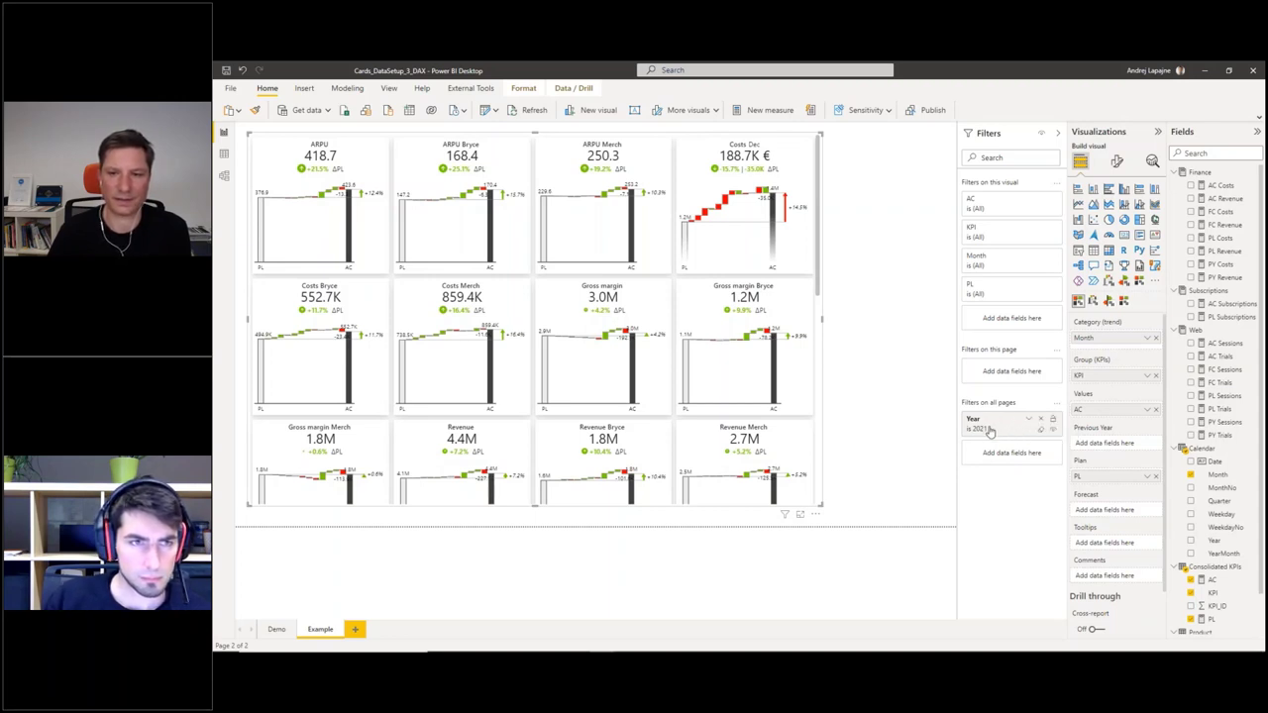
pyautogui.click(1040, 419)
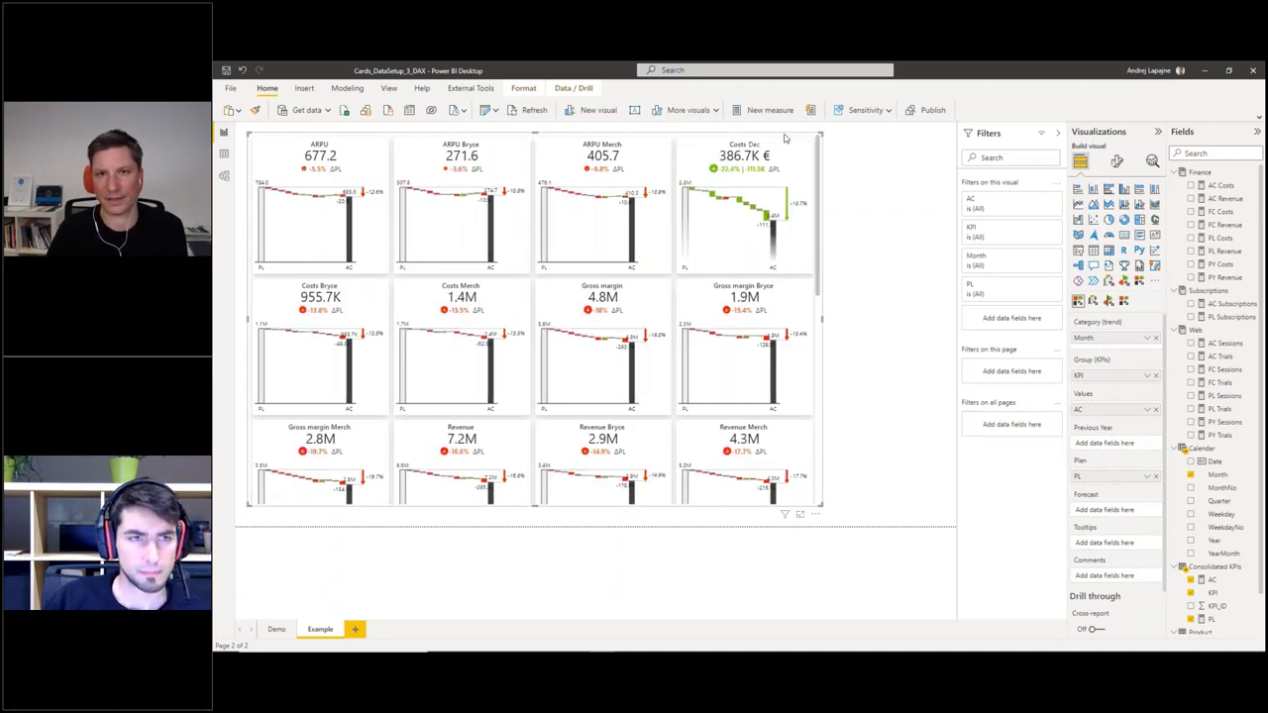
# - Shrink the KPI cards visual from its upper edge and add a slicer on the Calendar table's Year field above it
pyautogui.moveTo(818, 137); pyautogui.dragTo(828, 232)
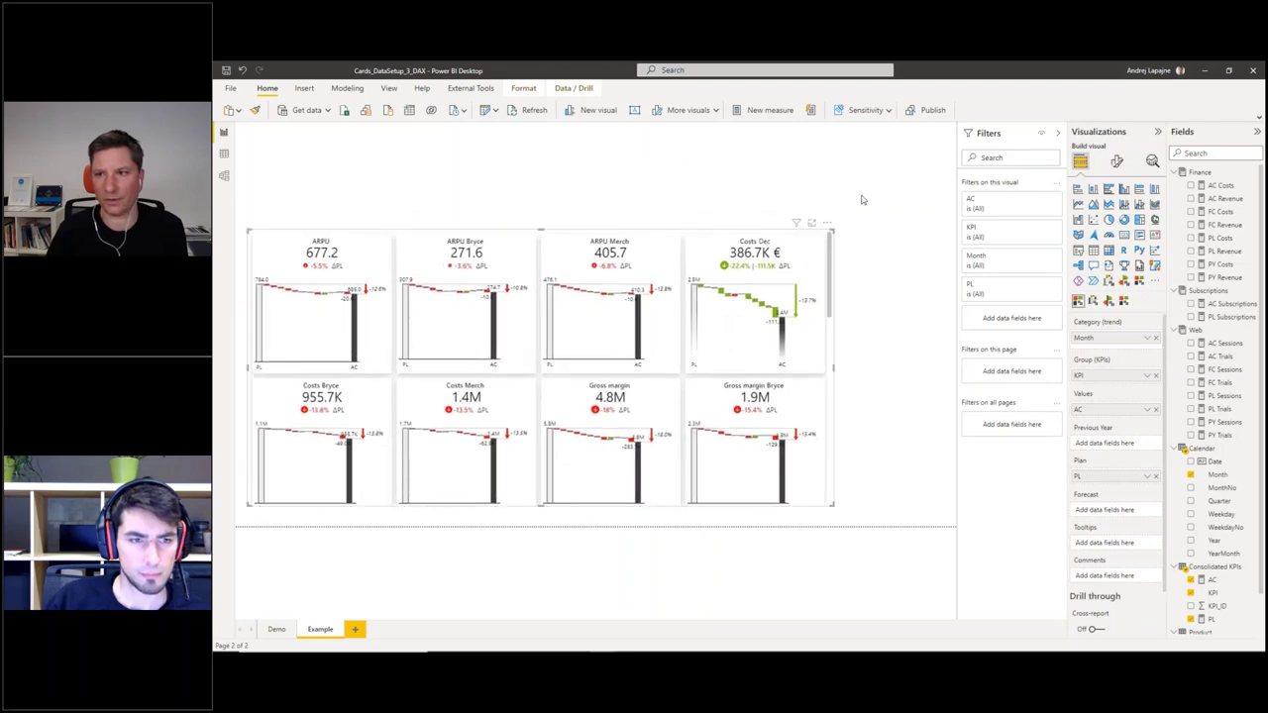
pyautogui.click(864, 200)
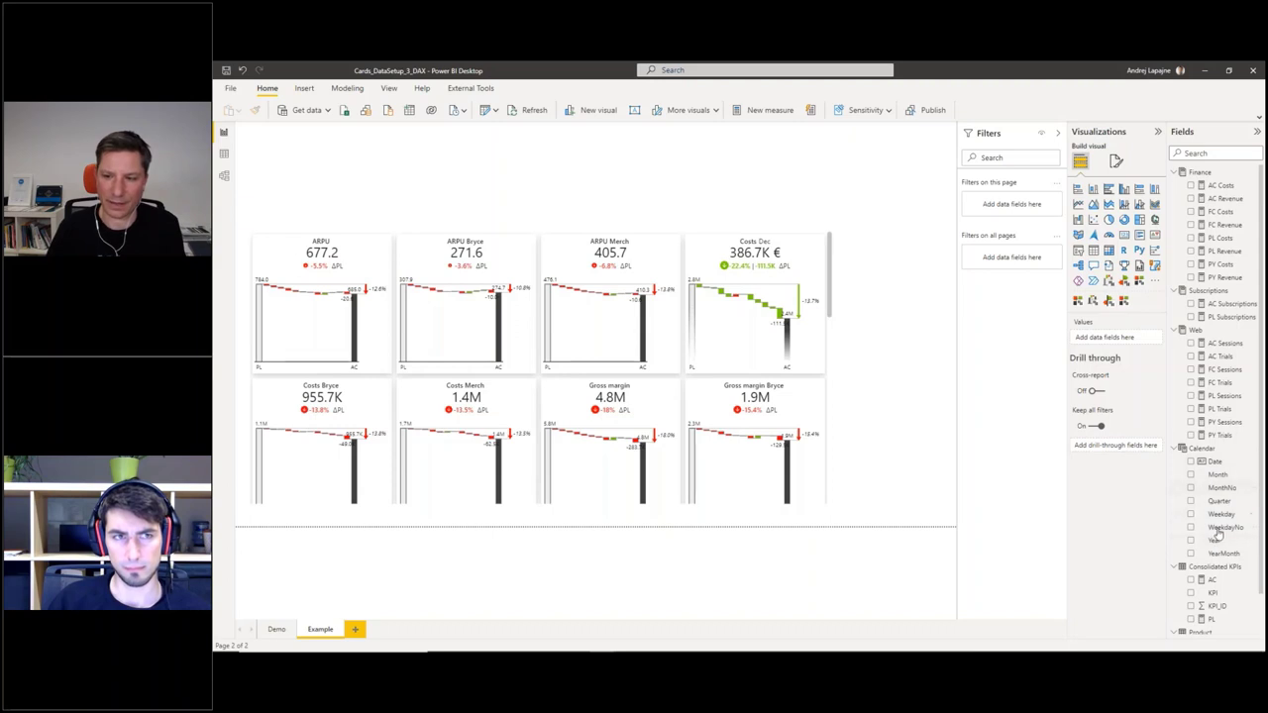
pyautogui.moveTo(1216, 541); pyautogui.dragTo(303, 141)
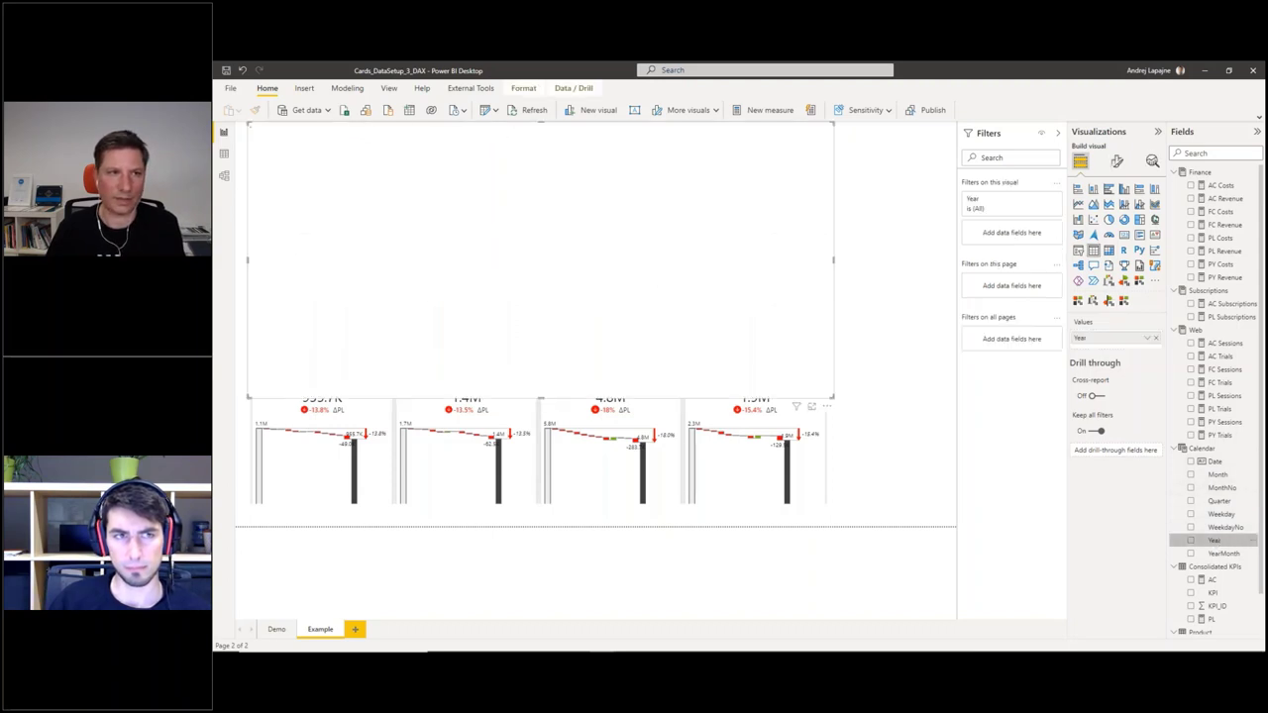
pyautogui.click(1079, 251)
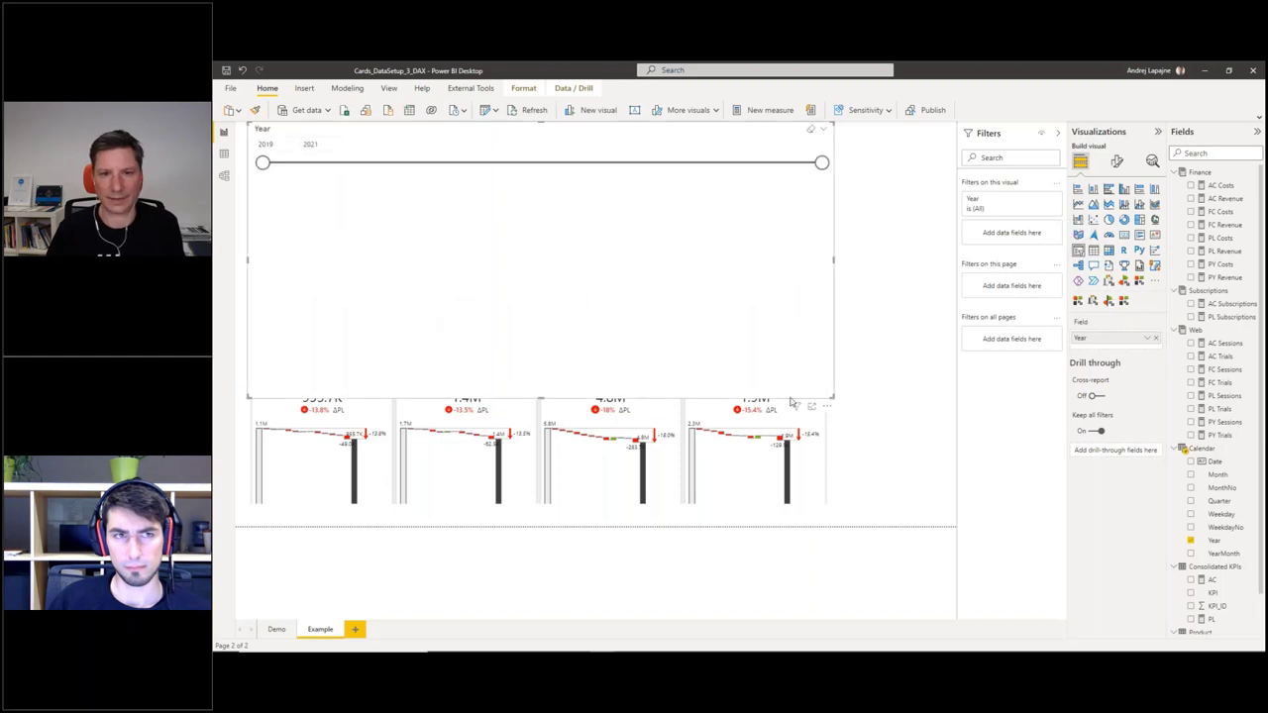
# - Set the Year slicer to the Dropdown style and shrink it to a small box in the free space above the cards
pyautogui.click(828, 133)
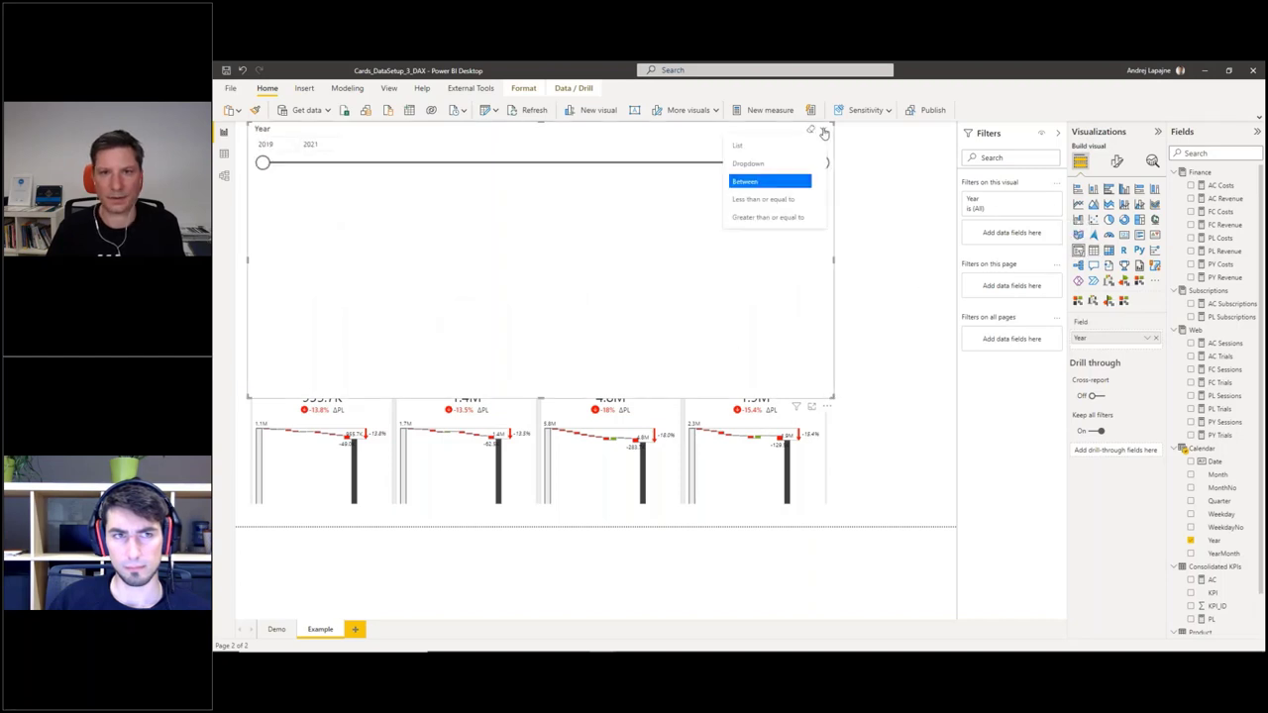
pyautogui.click(760, 162)
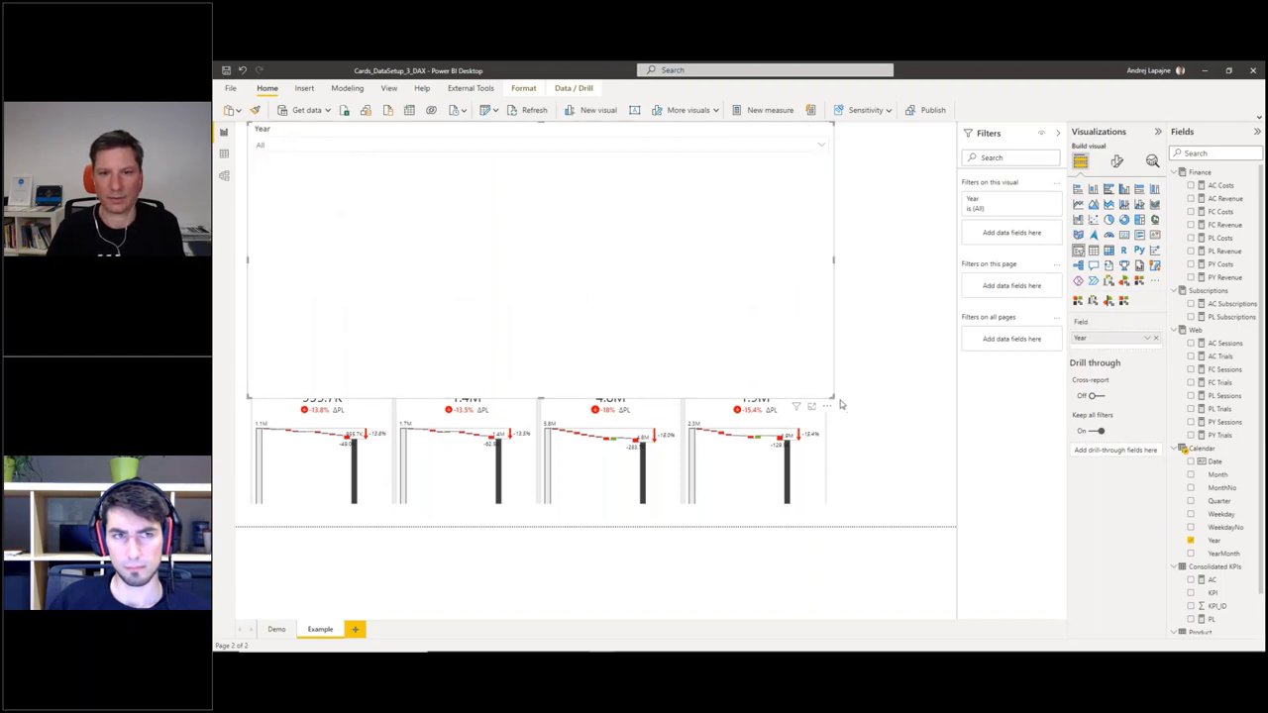
pyautogui.moveTo(833, 398); pyautogui.dragTo(316, 161)
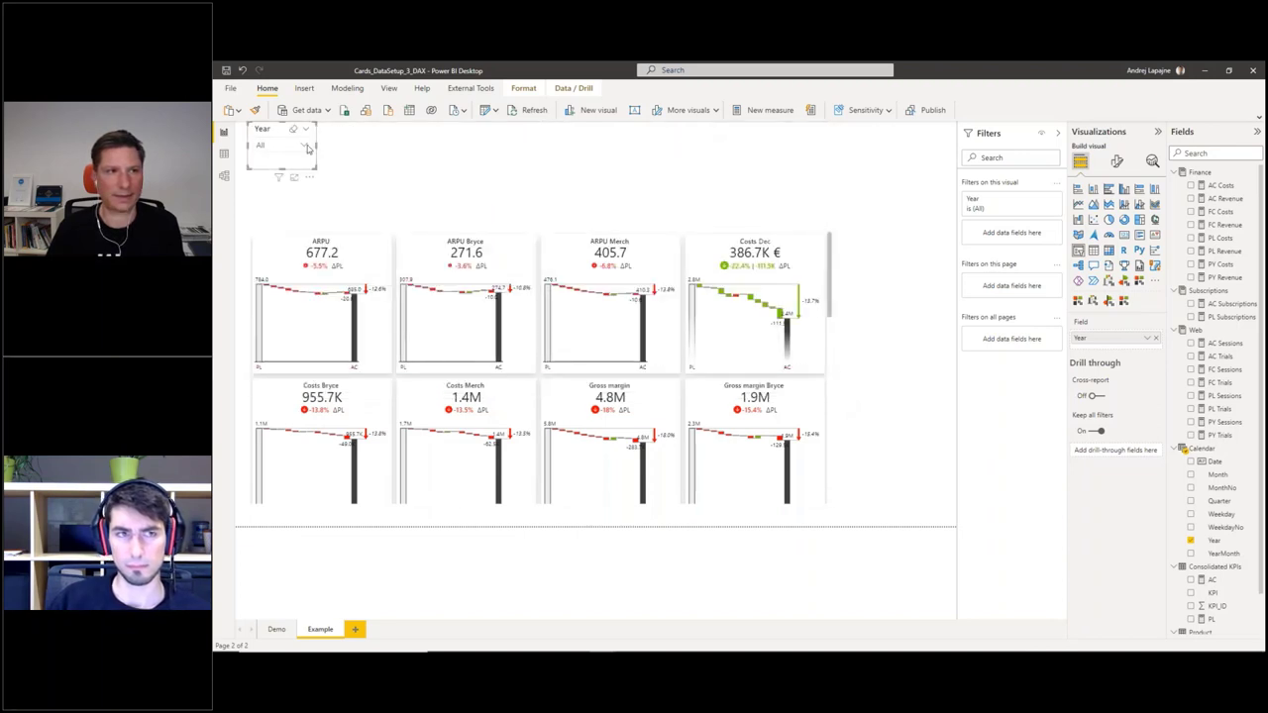
# - Test the Year slicer by alternating between 2020 and 2021, leaving 2021 selected
pyautogui.click(303, 145)
pyautogui.click(276, 170)
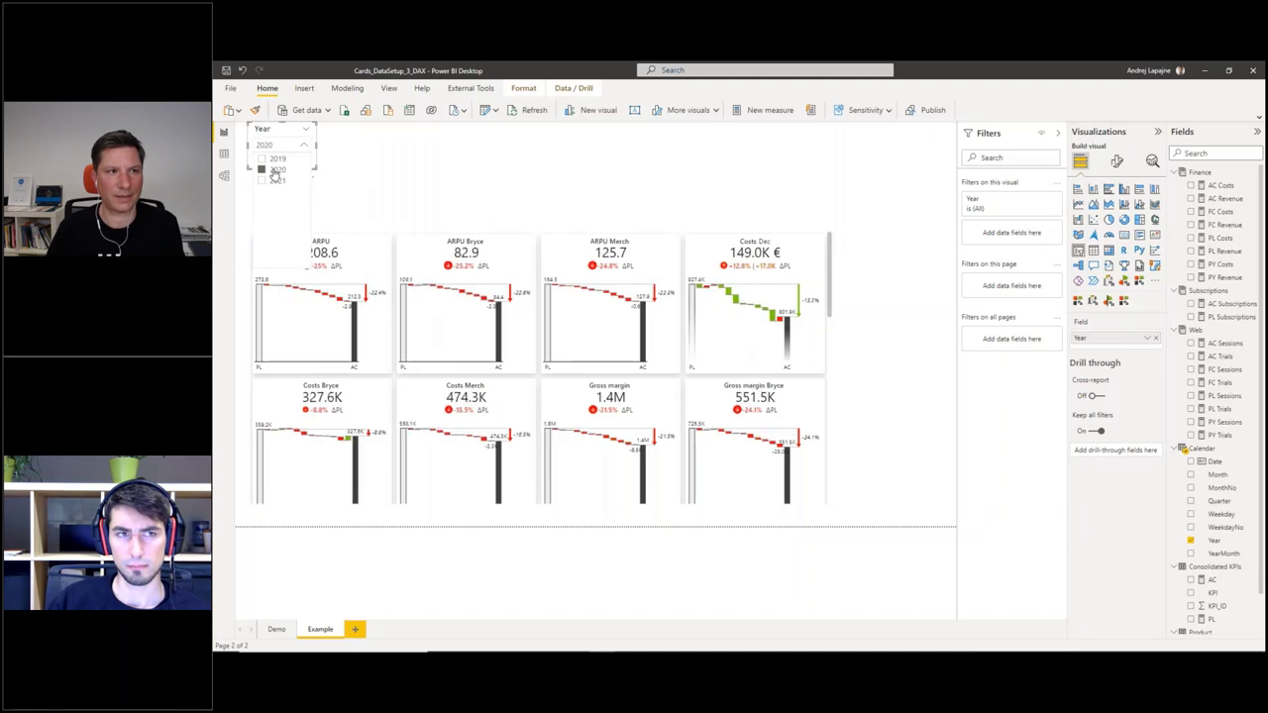
pyautogui.click(274, 183)
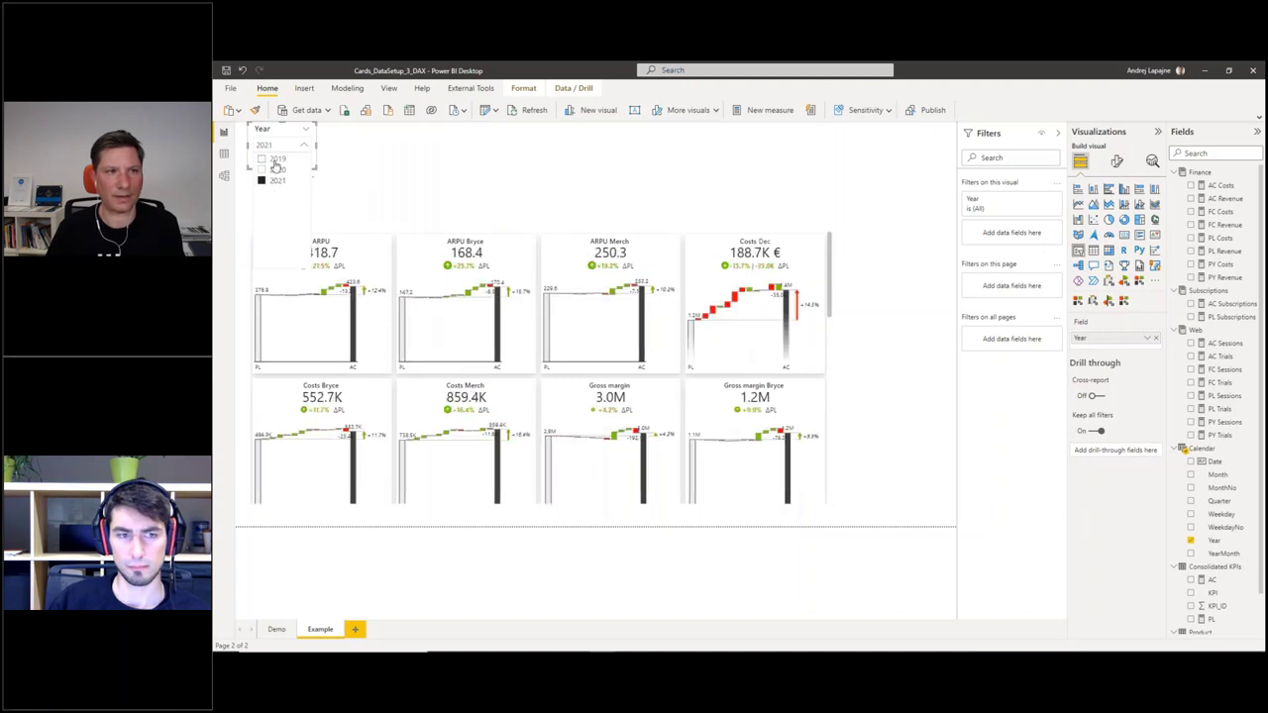
pyautogui.click(276, 170)
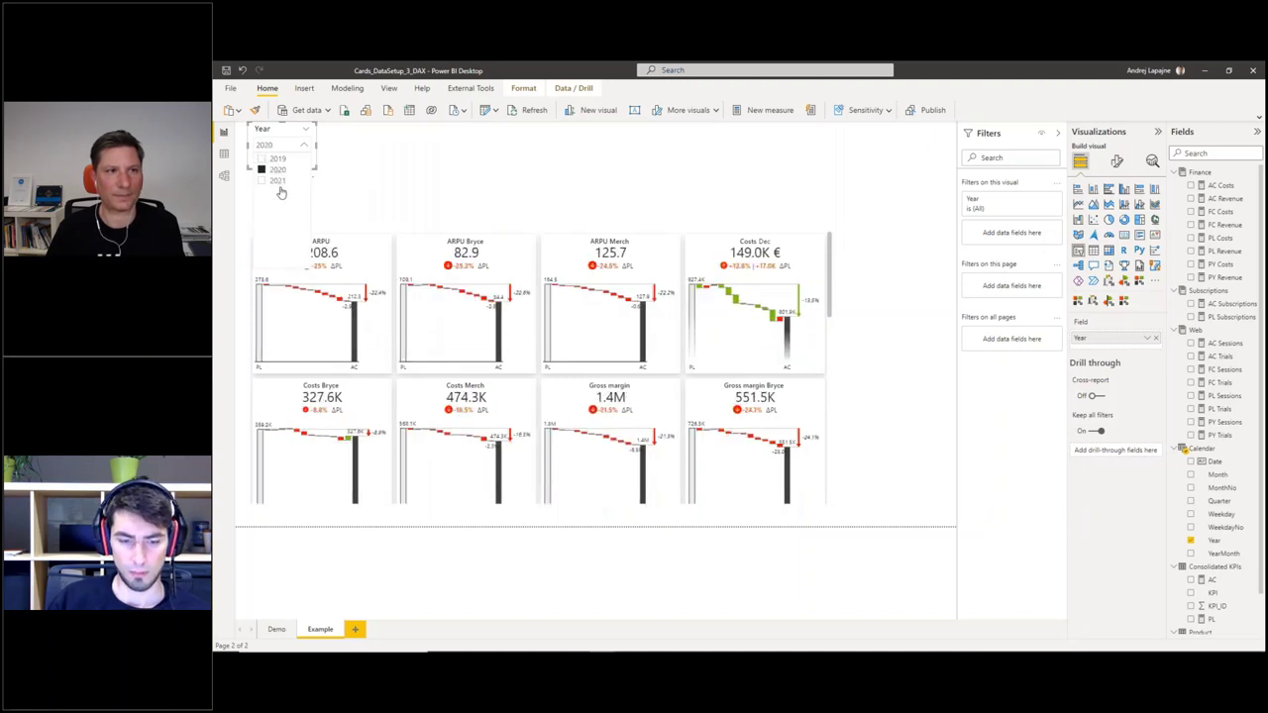
pyautogui.click(277, 182)
pyautogui.click(329, 130)
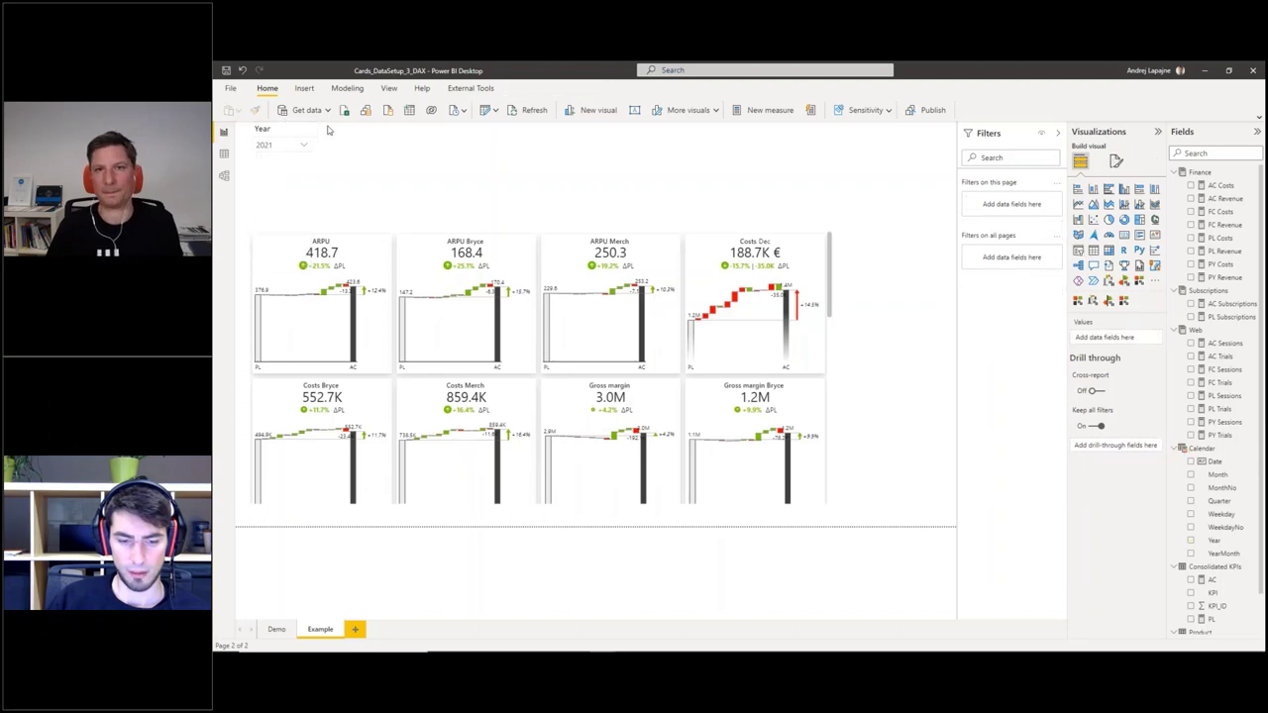
# - Enlarge the KPI cards visual up to just below the Year slicer and switch the Costs card's chart to monthly columns
pyautogui.click(792, 234)
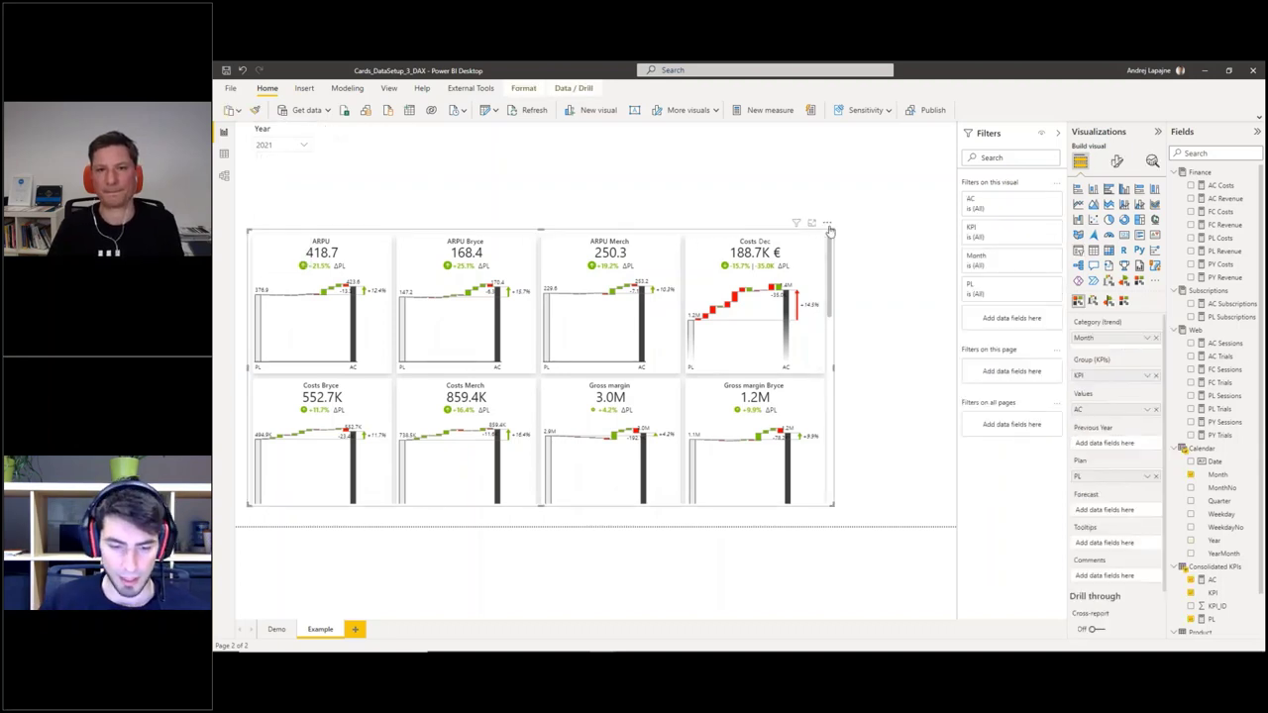
pyautogui.moveTo(833, 225); pyautogui.dragTo(849, 170)
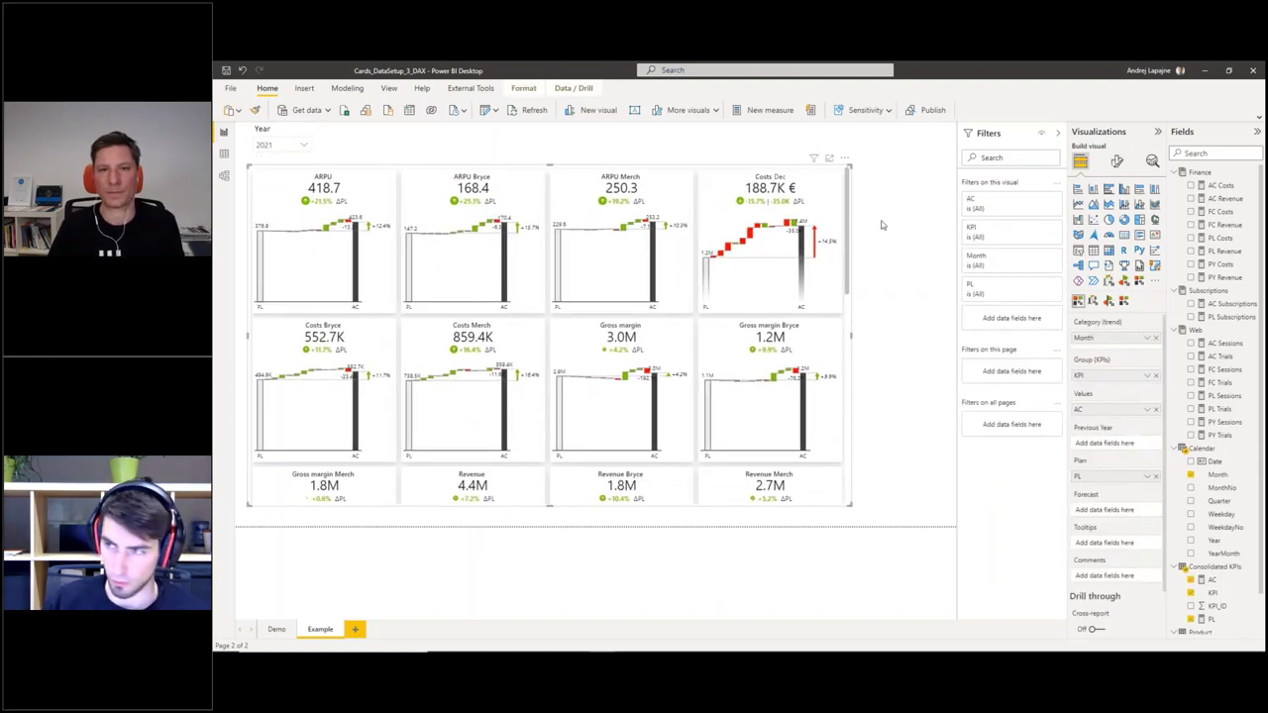
pyautogui.click(881, 224)
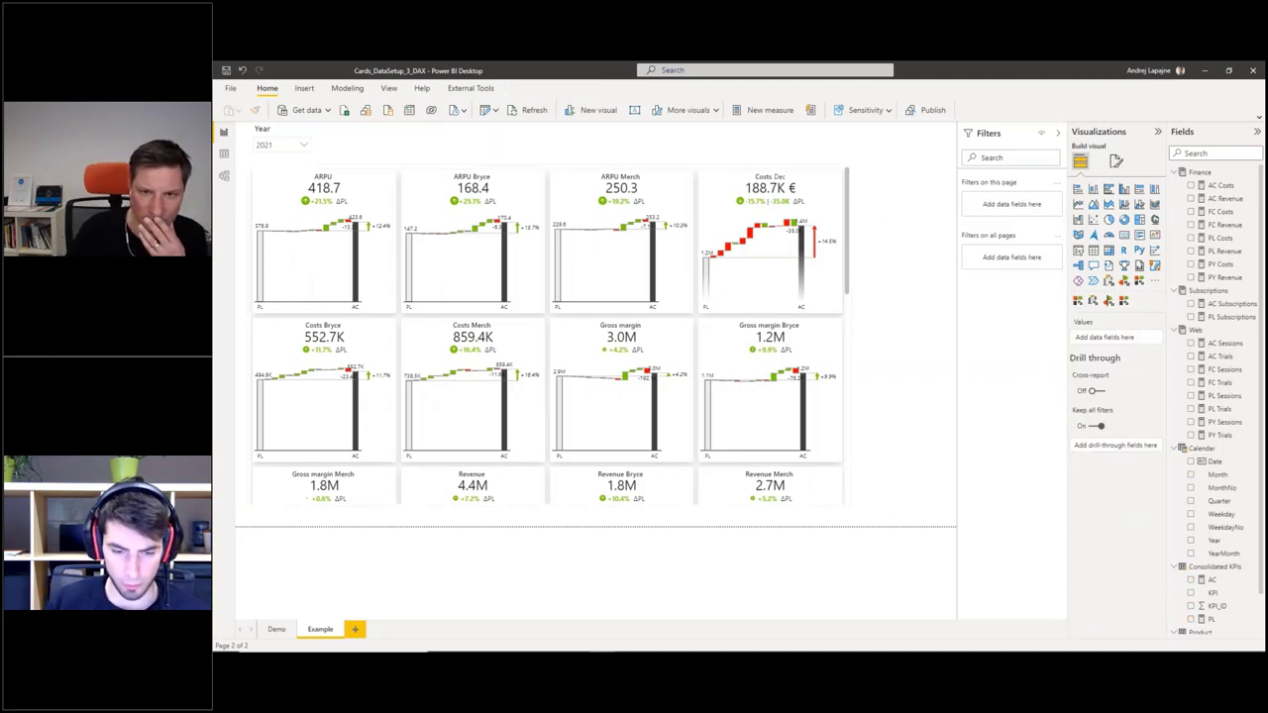
pyautogui.click(835, 264)
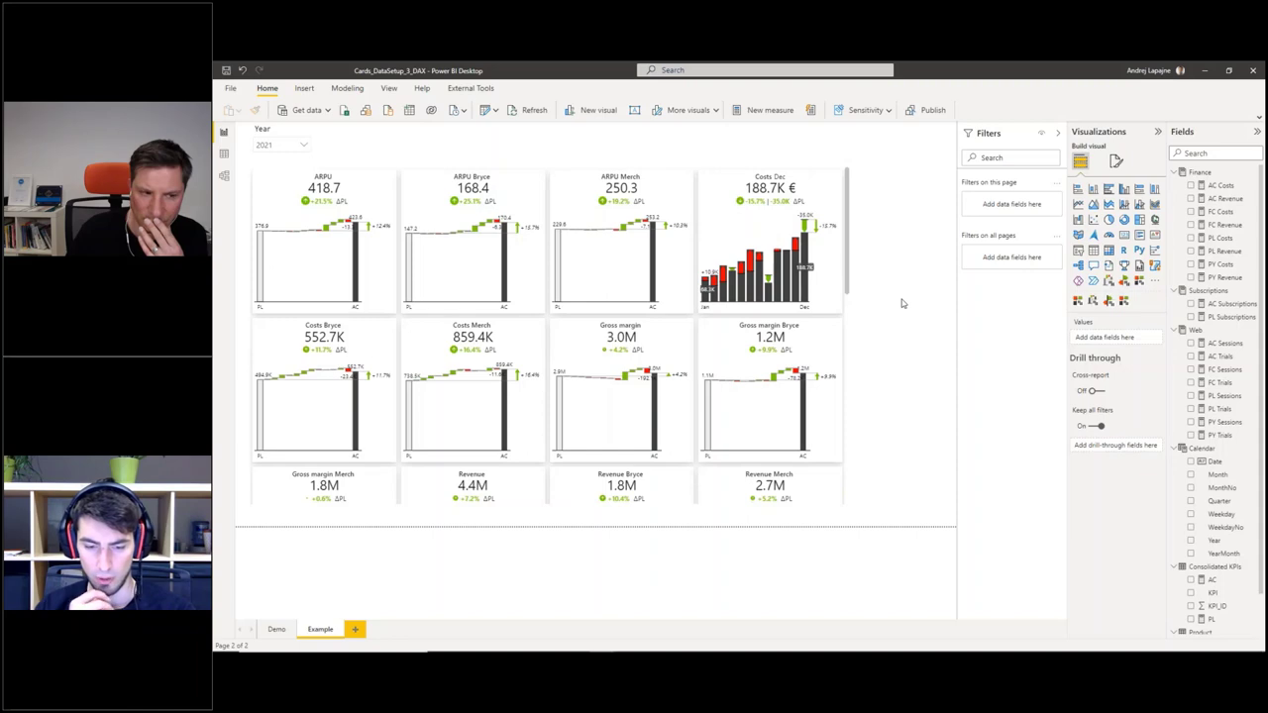
# - Switch to the slide show displaying the Zebra BI Executive summary dashboard
pyautogui.hotkey('alt', 'Tab')
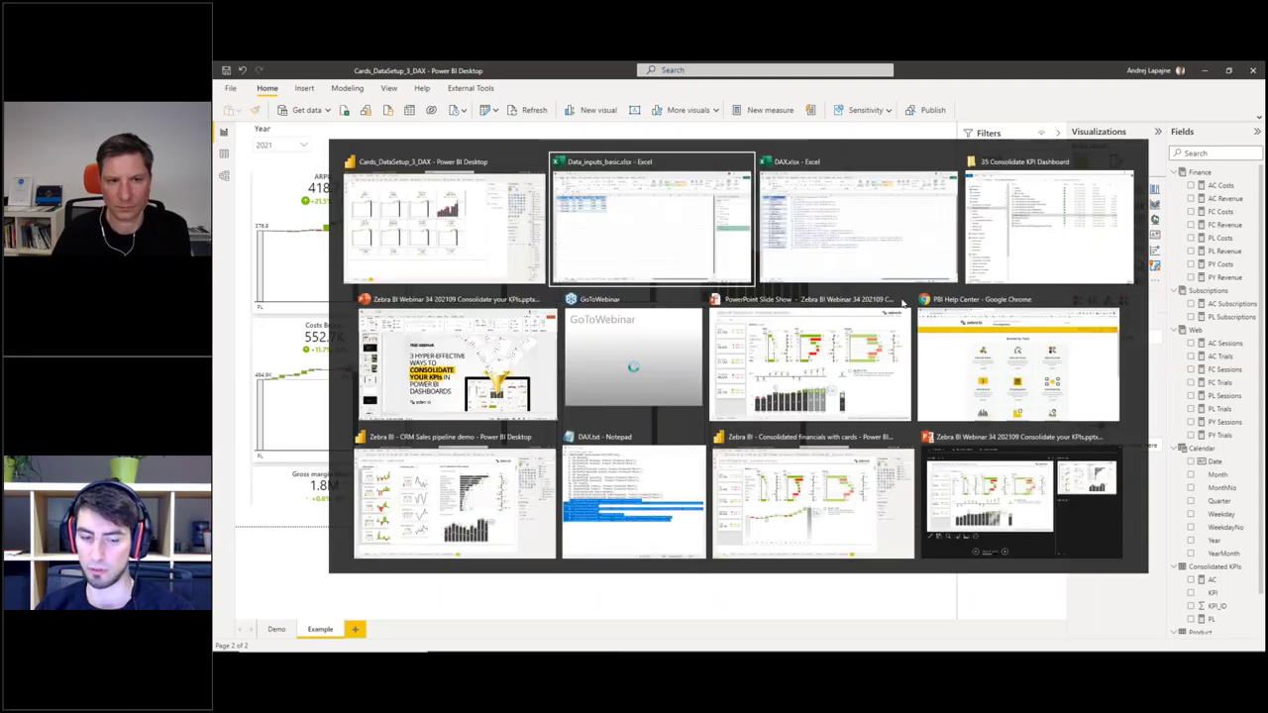
pyautogui.hotkey('alt', 'Tab')
pyautogui.hotkey('alt', 'Tab')
pyautogui.hotkey('alt', 'Tab')
pyautogui.hotkey('alt', 'Tab')
pyautogui.hotkey('alt', 'Tab')
pyautogui.hotkey('alt', 'Tab')
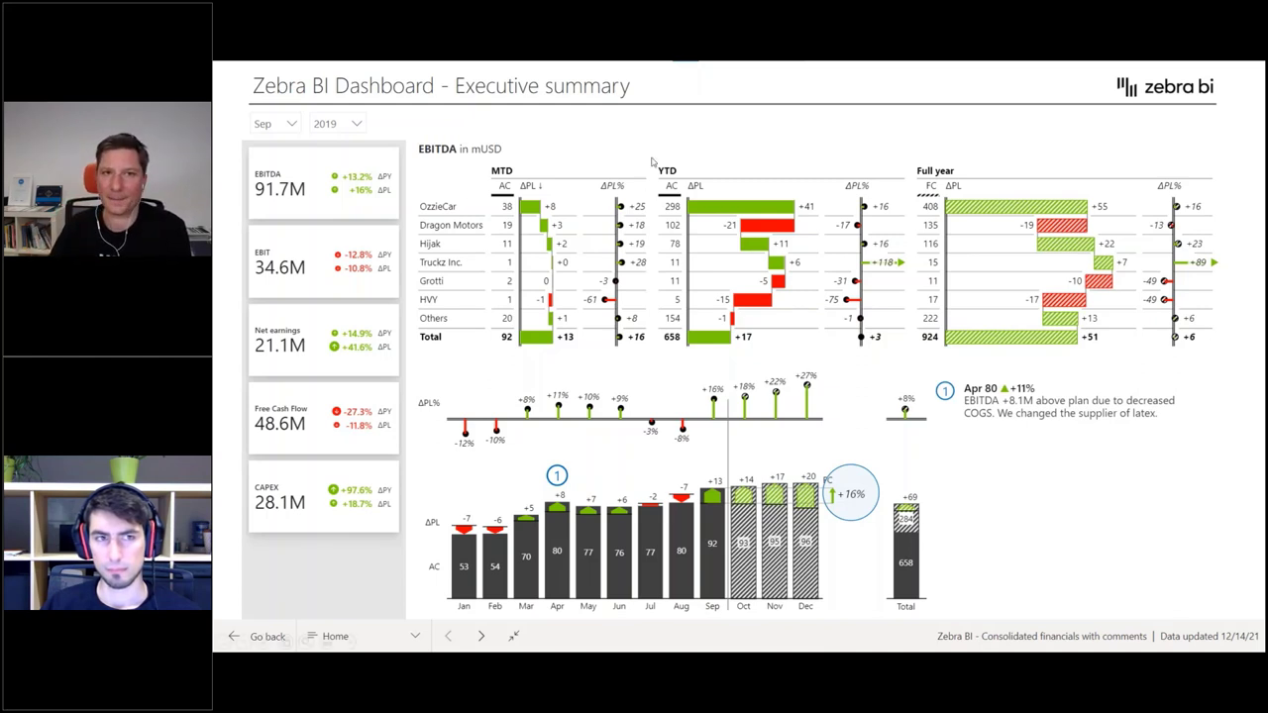
# - Leave the slide show and switch to the Power BI report Zebra BI - Consolidated financials with cards
pyautogui.hotkey('alt', 'Tab')
pyautogui.hotkey('alt', 'Tab')
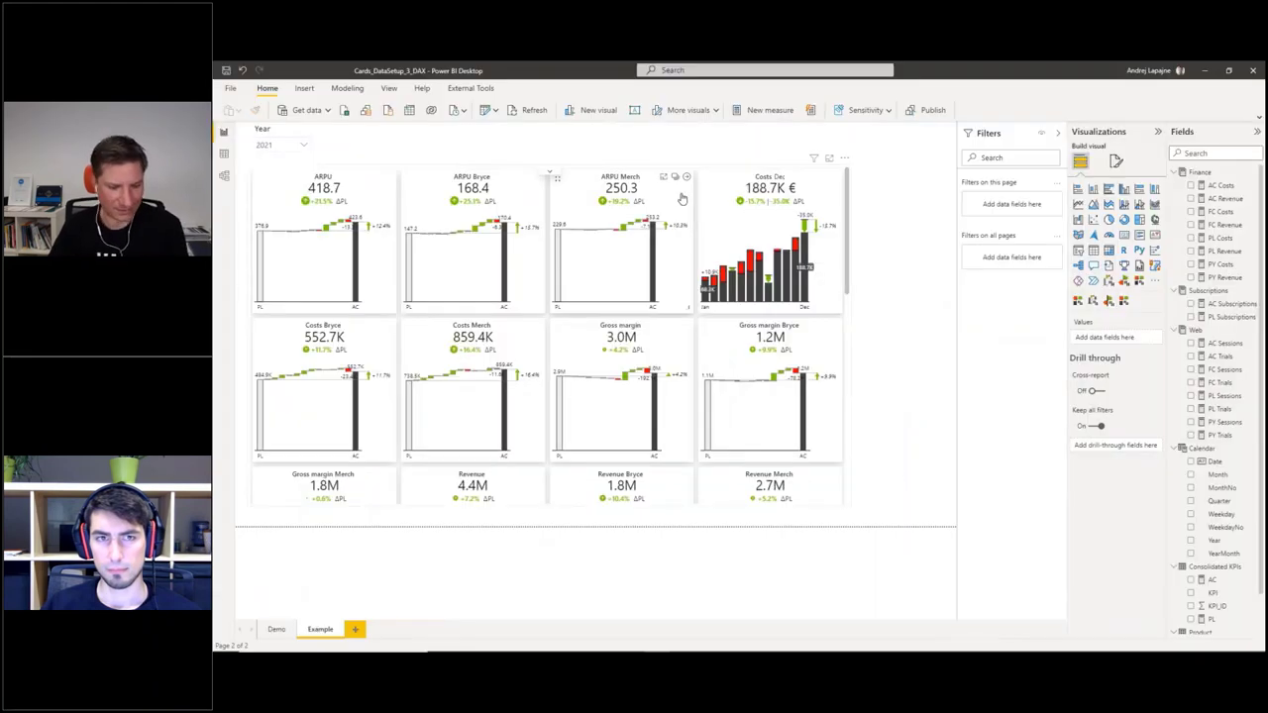
pyautogui.hotkey('alt', 'Tab')
pyautogui.hotkey('alt', 'Tab')
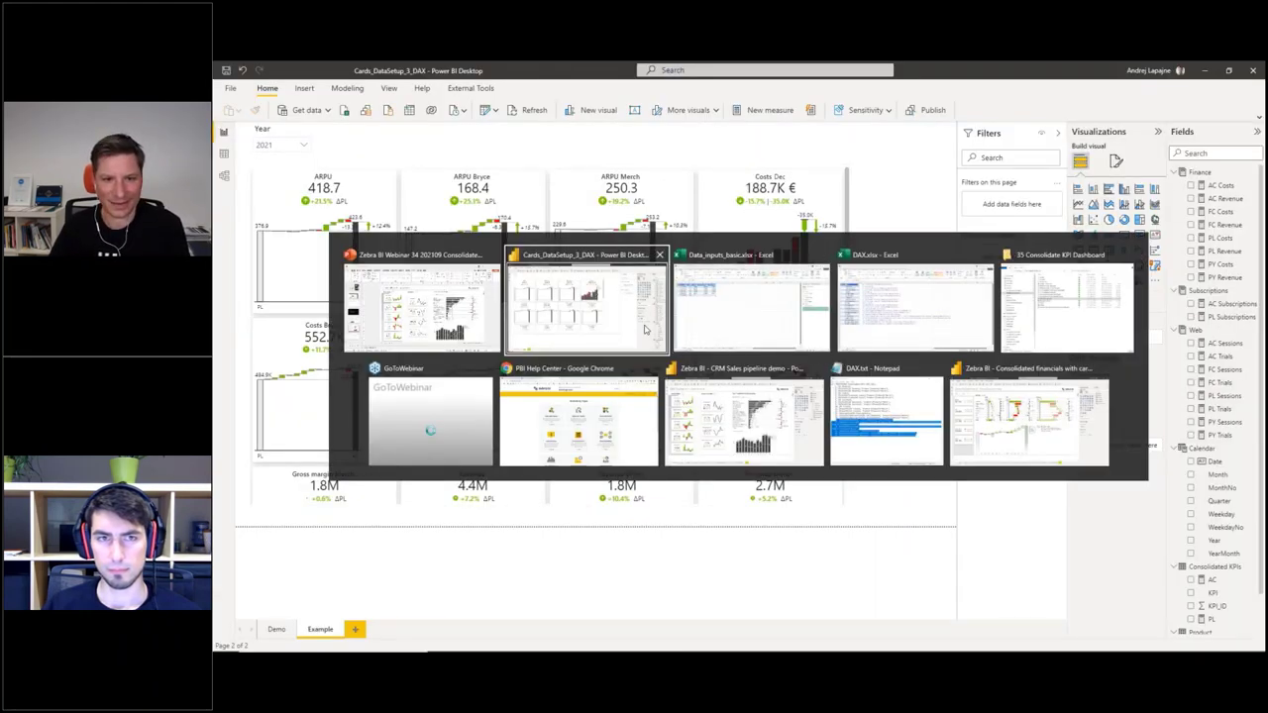
pyautogui.hotkey('alt', 'Tab')
pyautogui.hotkey('alt', 'Tab')
pyautogui.hotkey('alt', 'Tab')
pyautogui.hotkey('alt', 'Tab')
pyautogui.hotkey('alt', 'Tab')
pyautogui.hotkey('alt', 'Tab')
pyautogui.hotkey('alt', 'Tab')
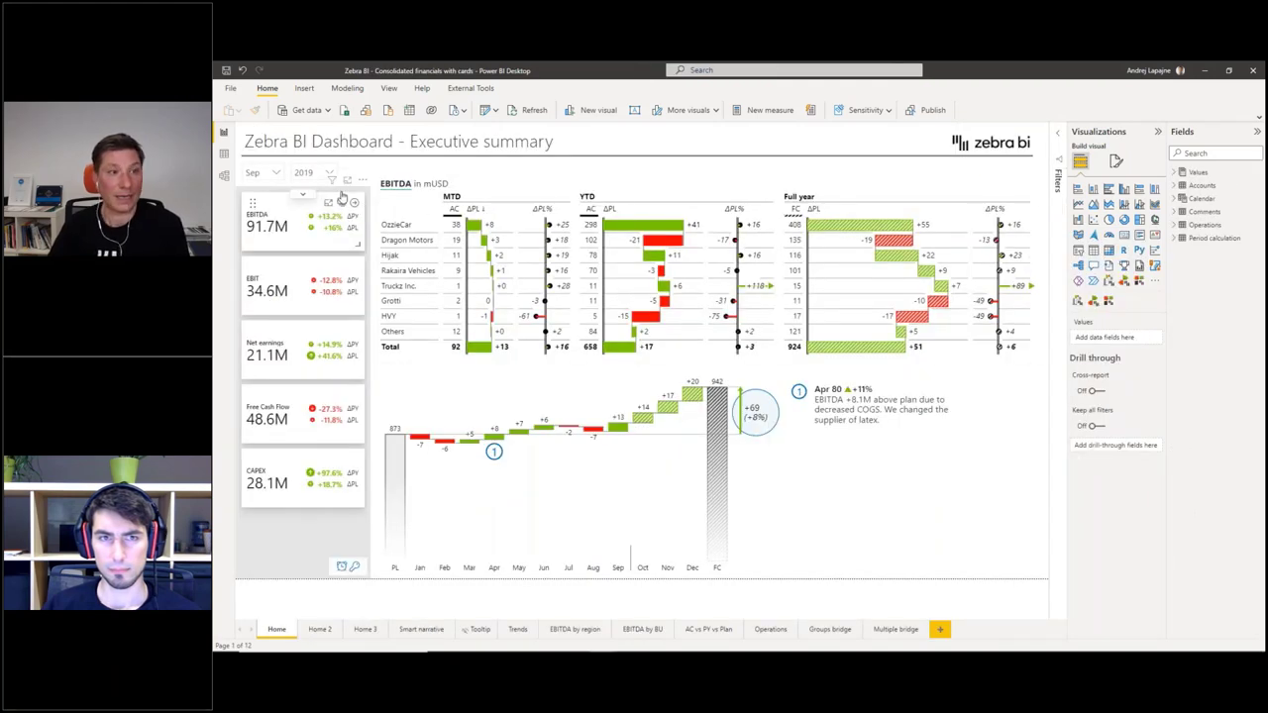
# - Move the KPI cards visual to the right and back, and shift the business unit table slightly down
pyautogui.click(341, 195)
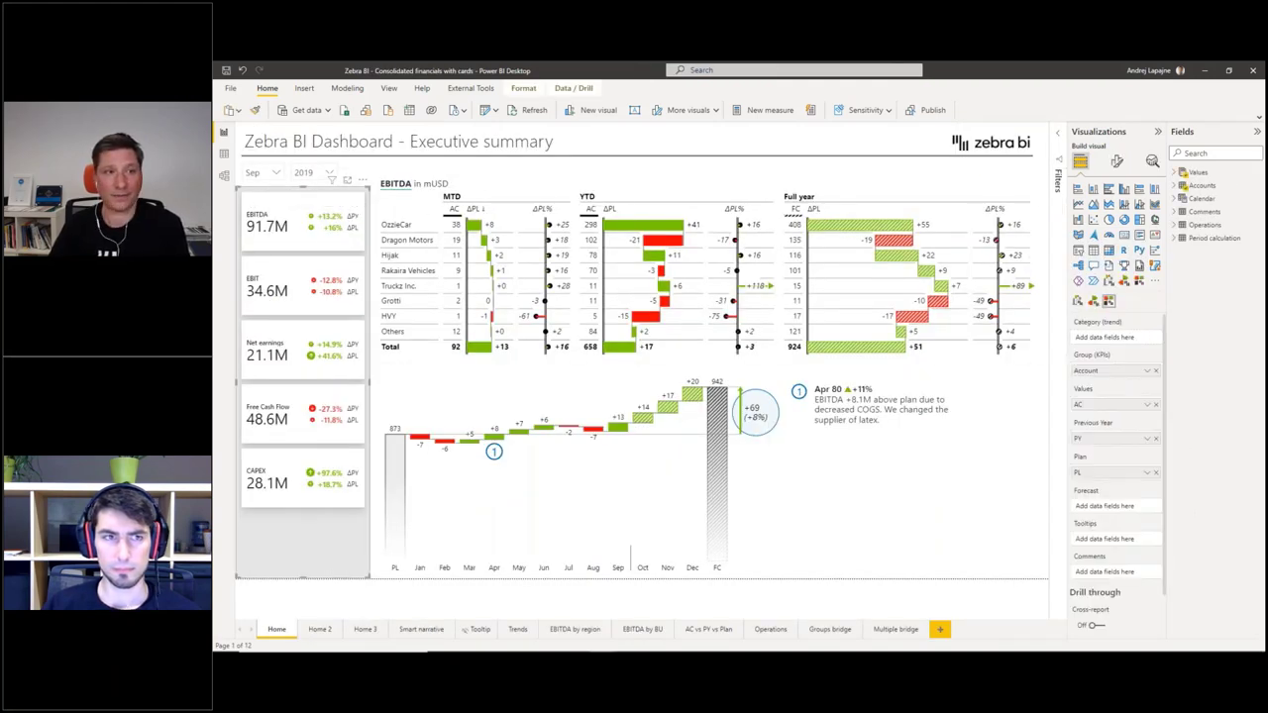
pyautogui.moveTo(365, 185)
pyautogui.moveTo(365, 185); pyautogui.dragTo(279, 183)
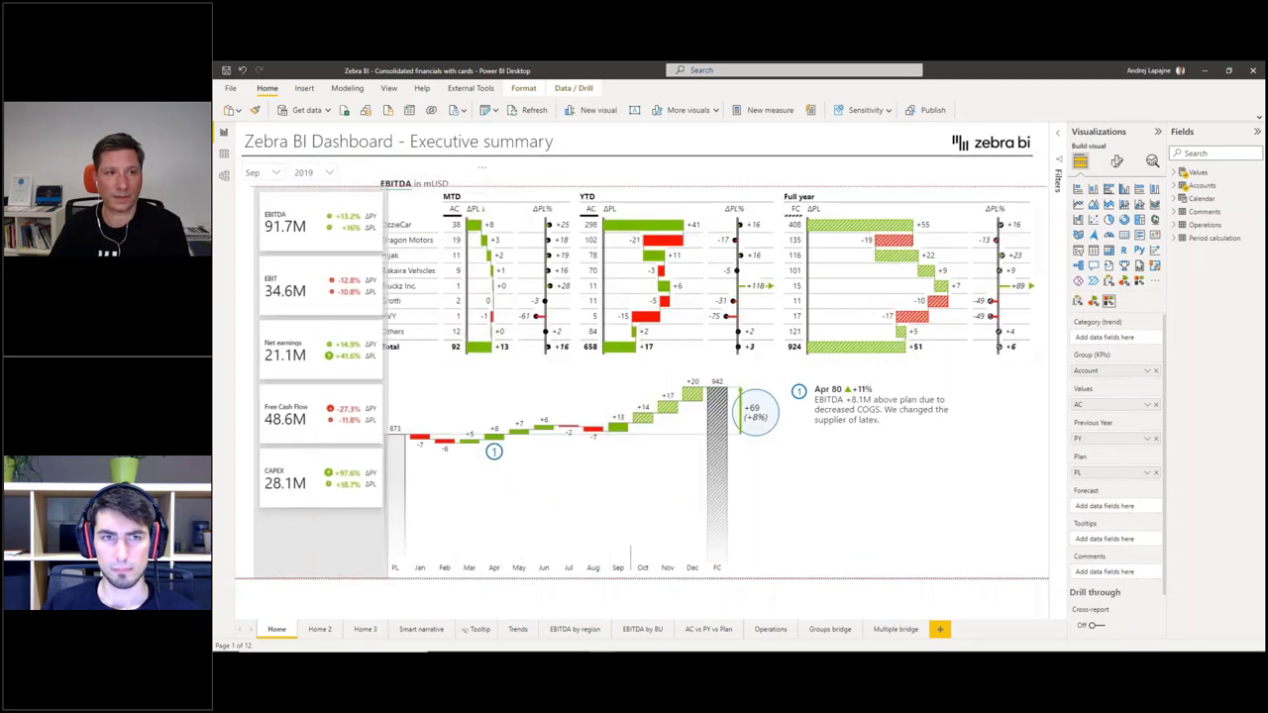
pyautogui.click(933, 196)
pyautogui.moveTo(933, 196); pyautogui.dragTo(946, 220)
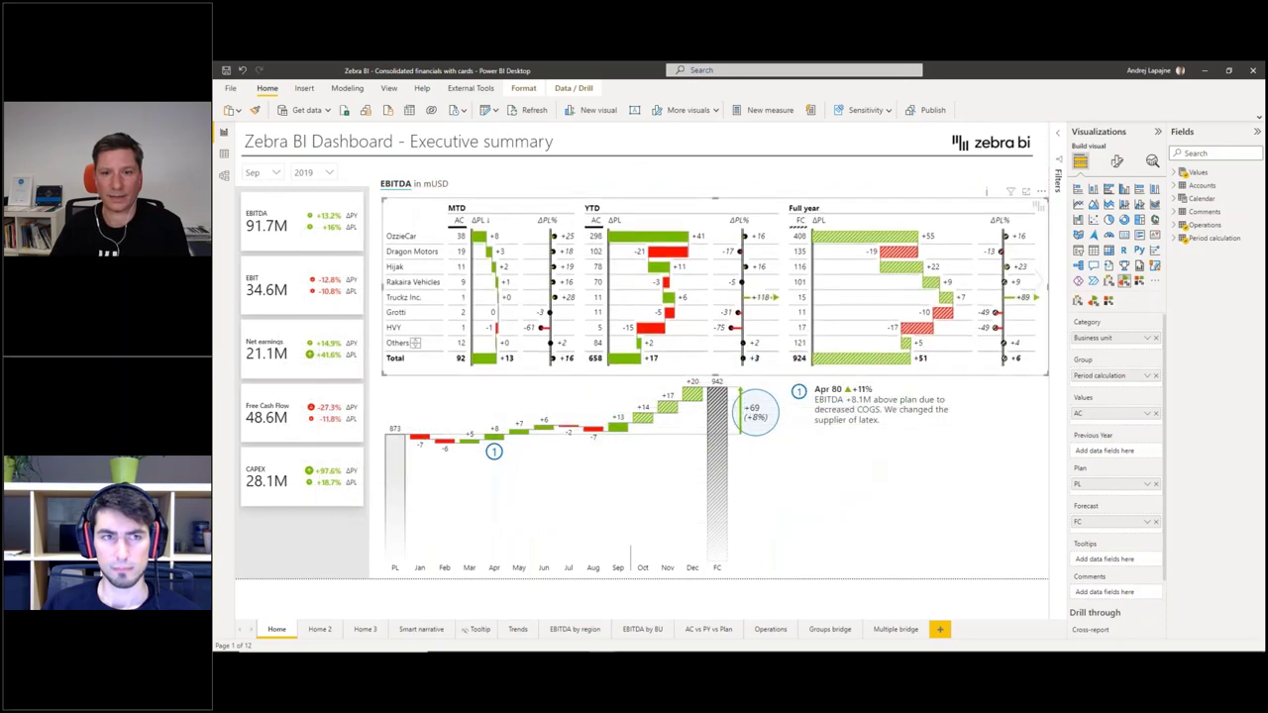
# - Move the monthly waterfall chart left and back to the right, and return the business unit table to just below the EBITDA title
pyautogui.click(985, 389)
pyautogui.hotkey('shift', 'Left')
pyautogui.hotkey('shift', 'Left')
pyautogui.hotkey('shift', 'Left')
pyautogui.hotkey('shift', 'Left')
pyautogui.hotkey('shift', 'Left')
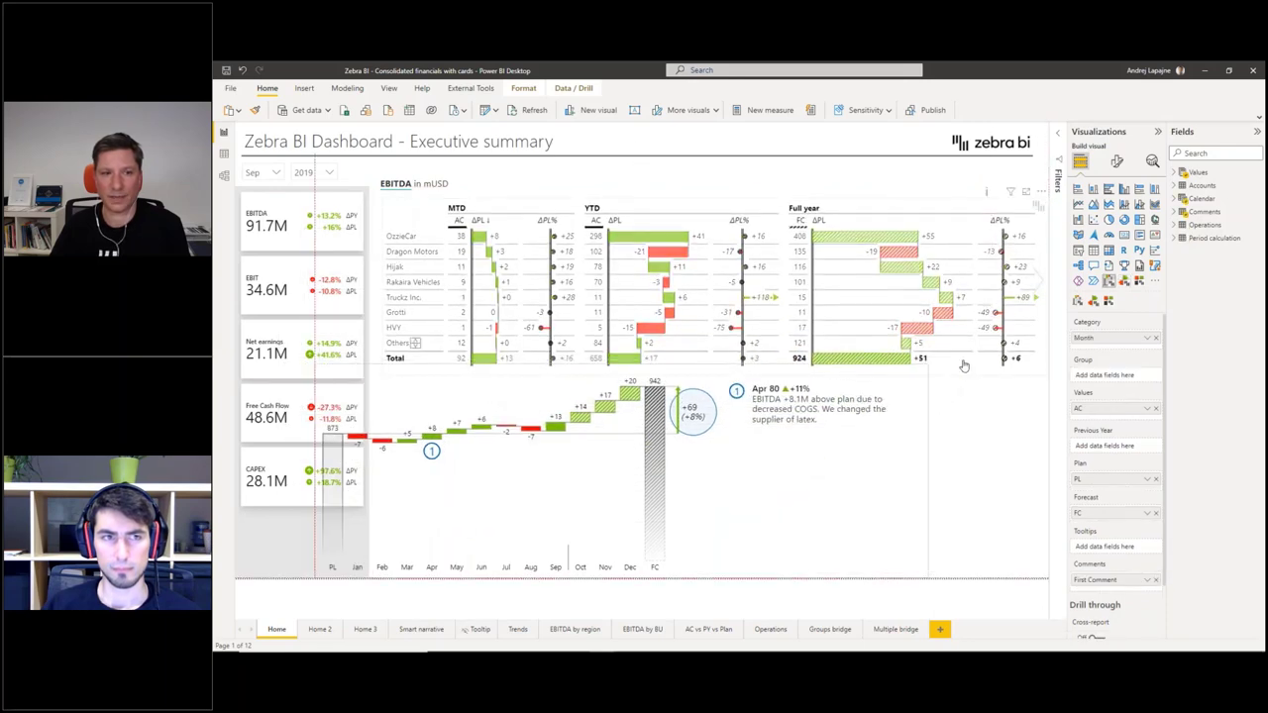
pyautogui.hotkey('shift', 'Right')
pyautogui.hotkey('shift', 'Right')
pyautogui.hotkey('shift', 'Right')
pyautogui.hotkey('shift', 'Right')
pyautogui.hotkey('shift', 'Right')
pyautogui.hotkey('shift', 'Right')
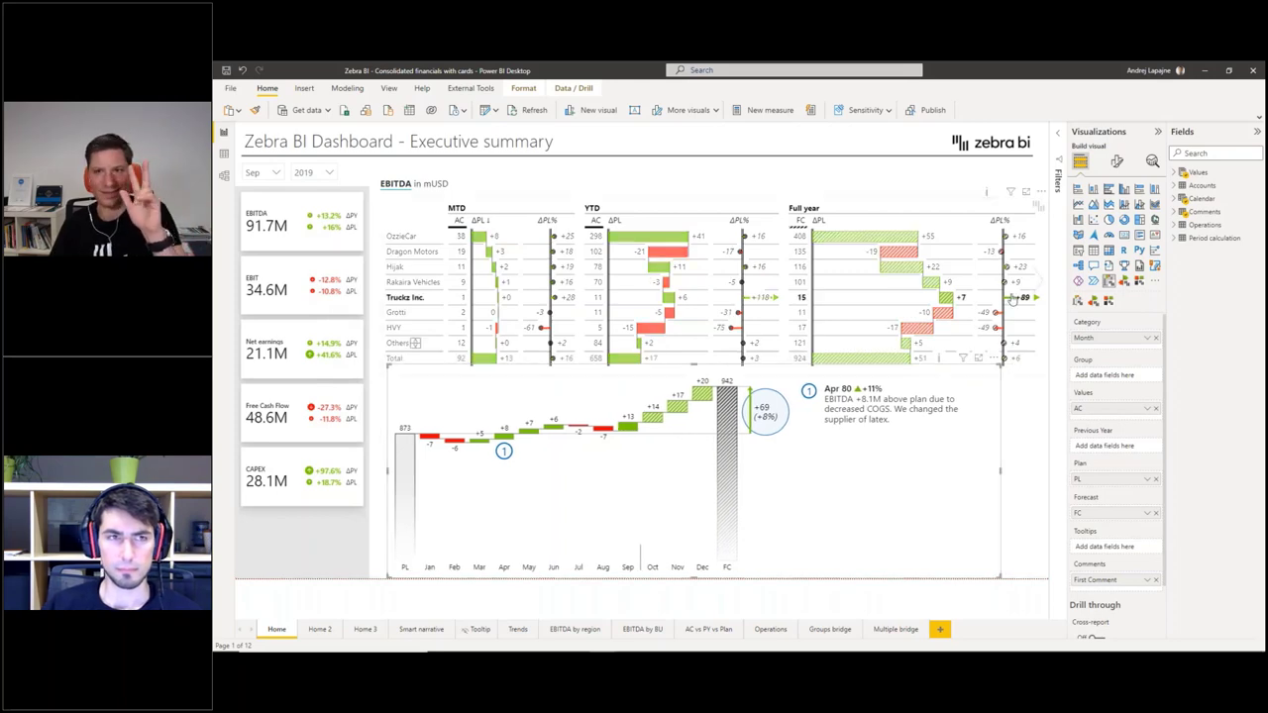
pyautogui.click(408, 281)
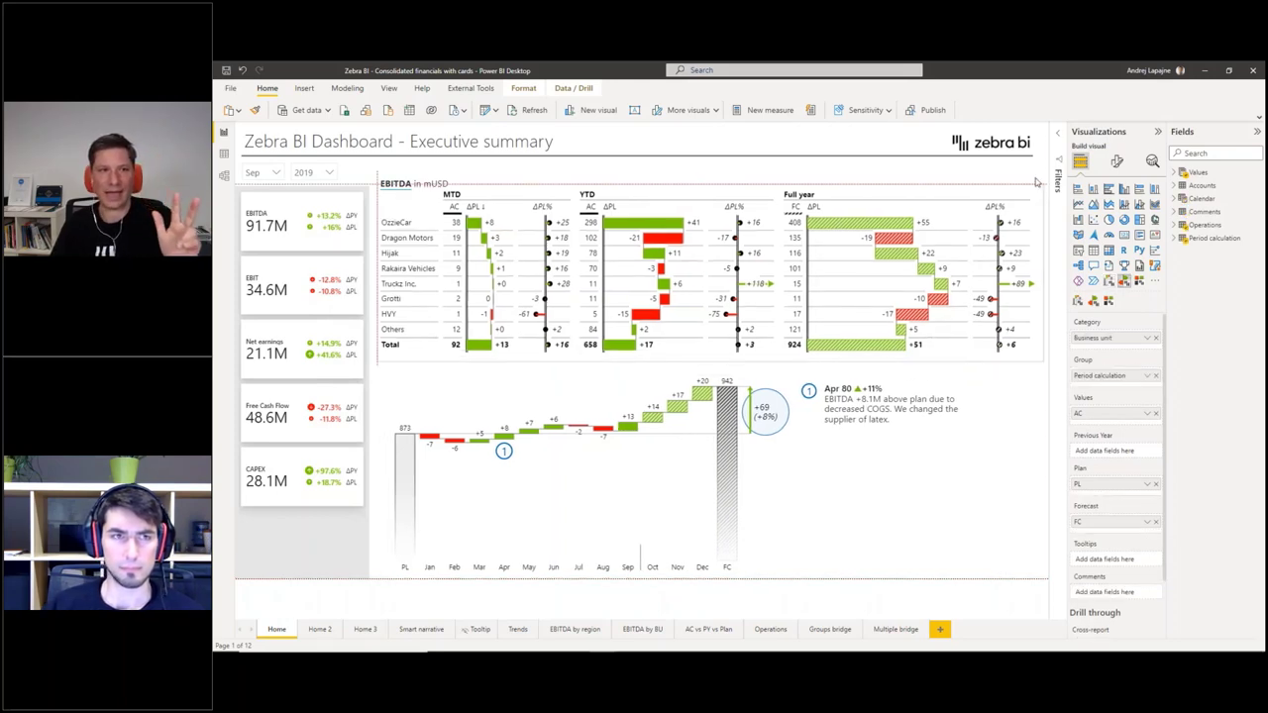
# - Filter the dashboard by the EBITDA and EBIT cards, and briefly highlight the OzzieCar row in the business unit table
pyautogui.click(287, 242)
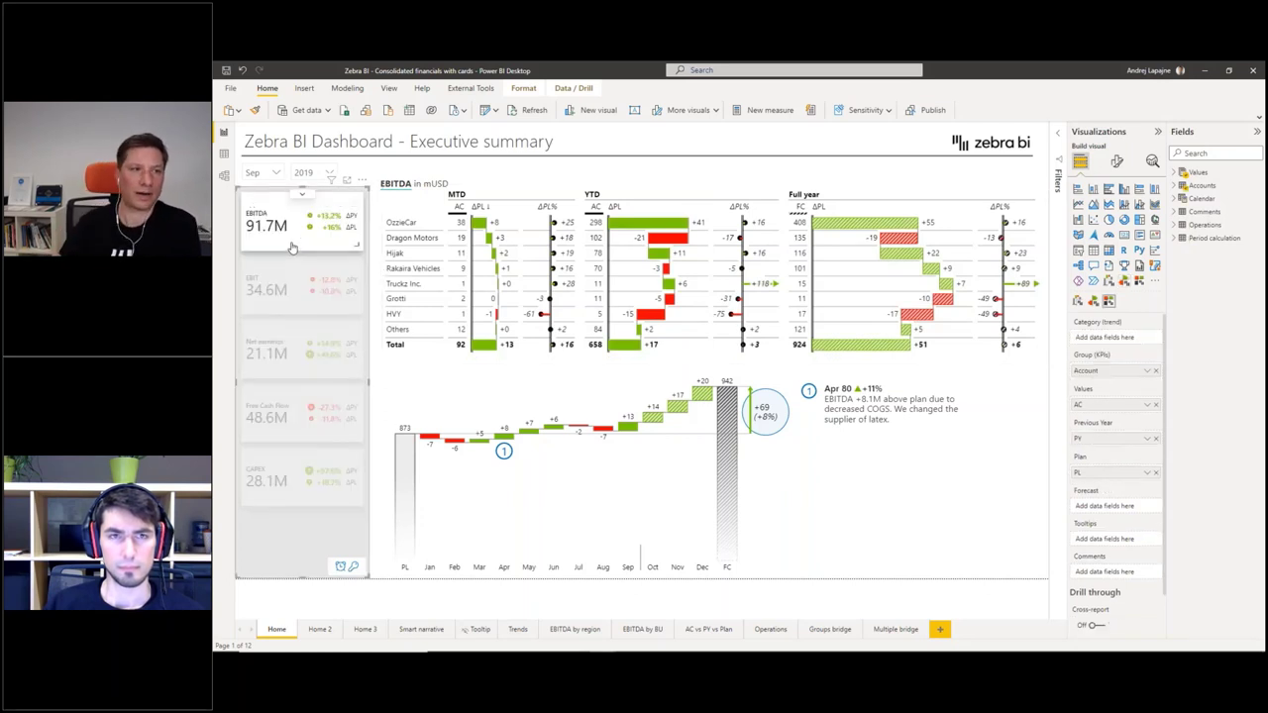
pyautogui.click(287, 277)
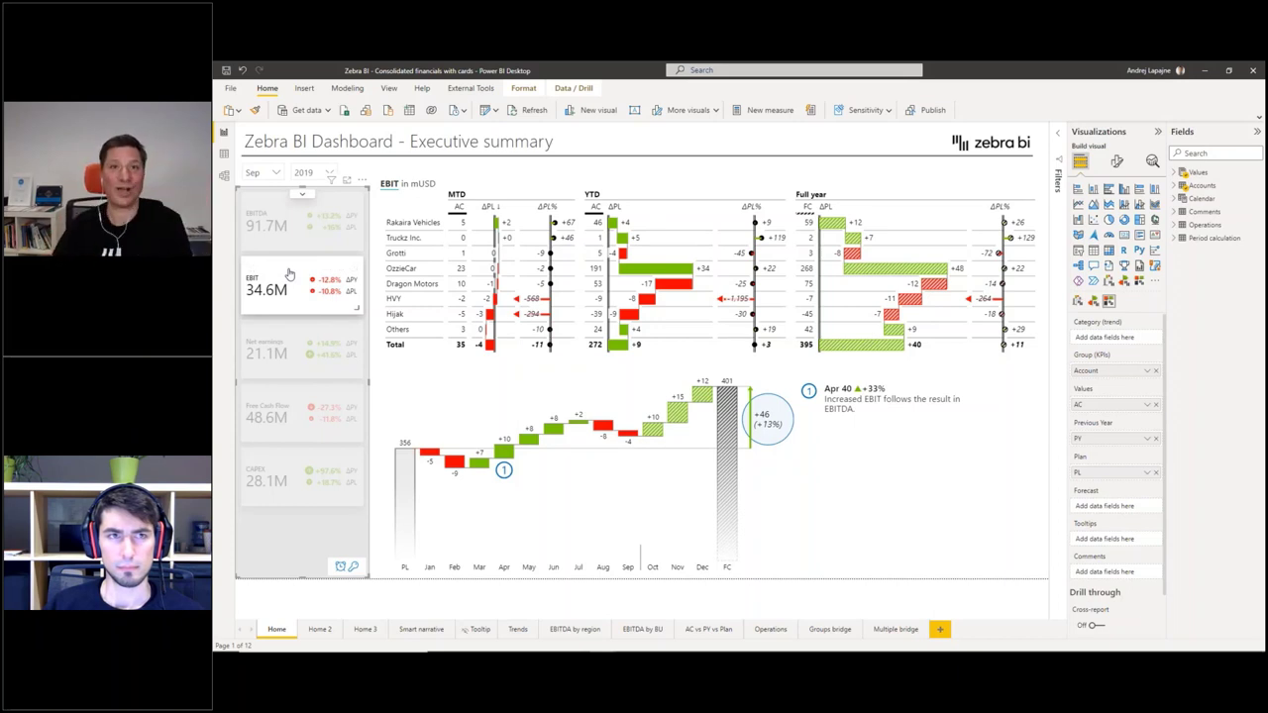
pyautogui.click(535, 269)
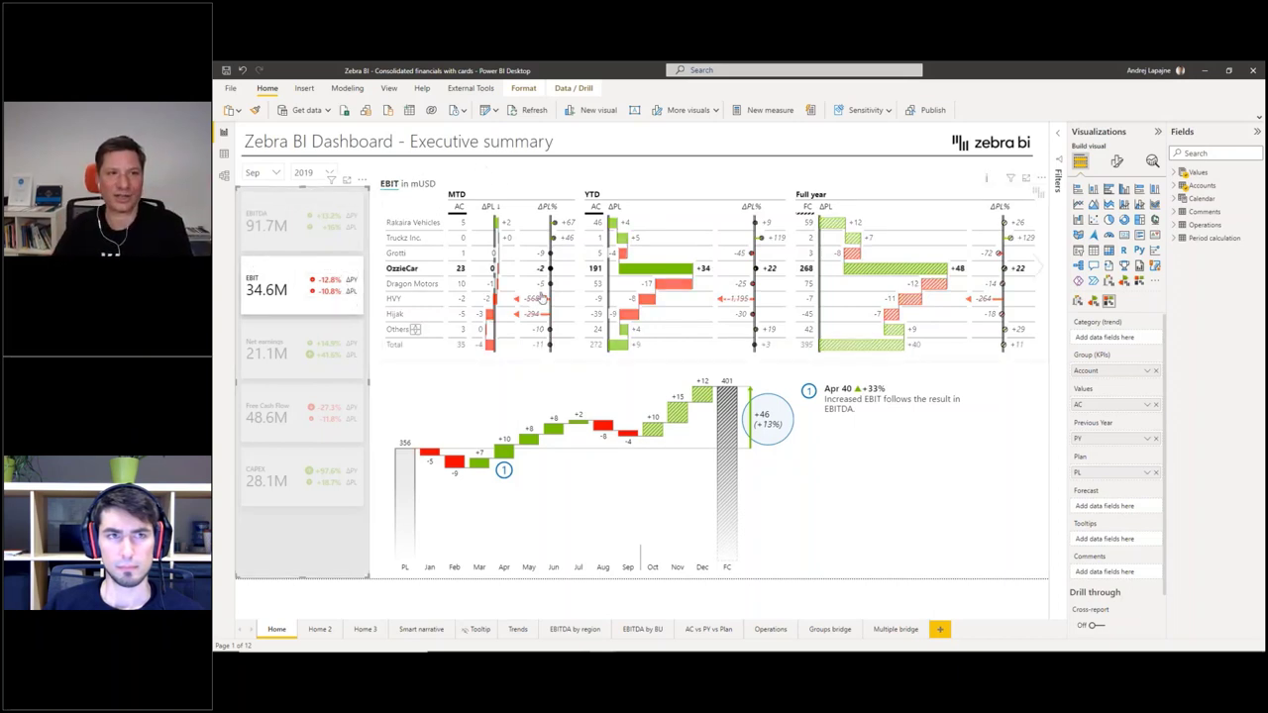
pyautogui.click(389, 208)
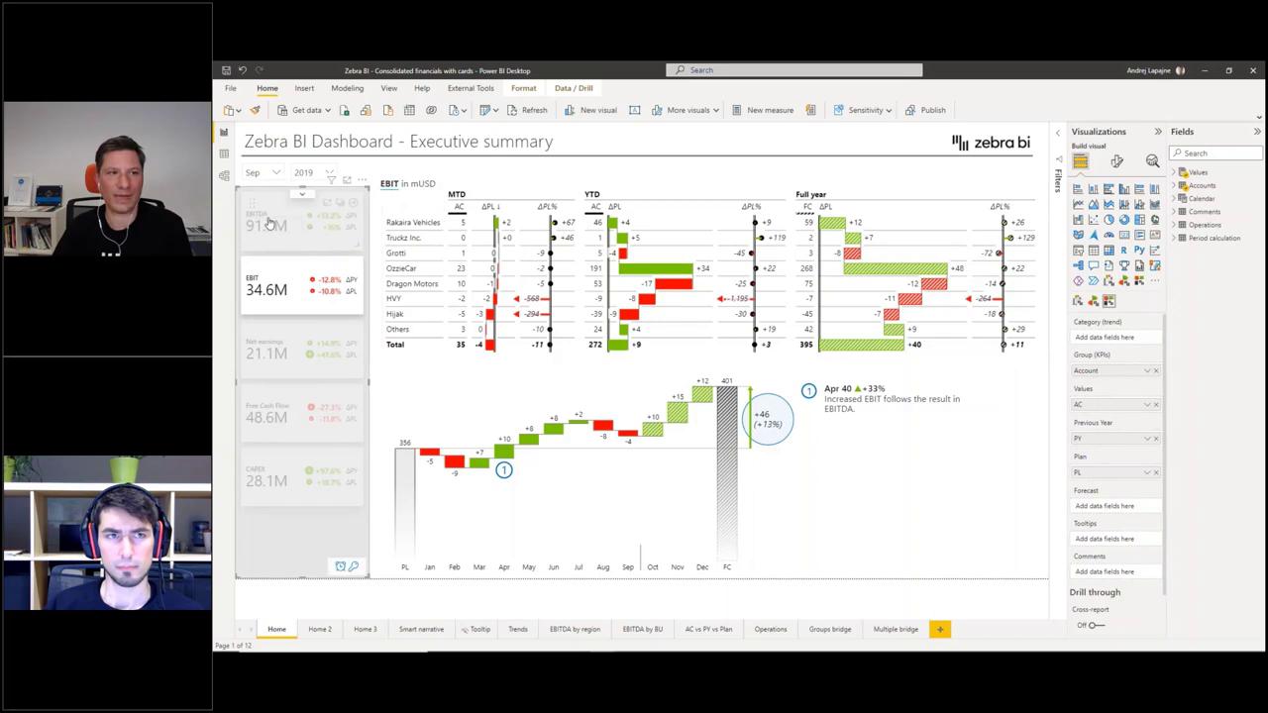
# - Cycle the dashboard filter through the Net earnings, EBIT and EBITDA cards, ending on EBIT
pyautogui.click(299, 338)
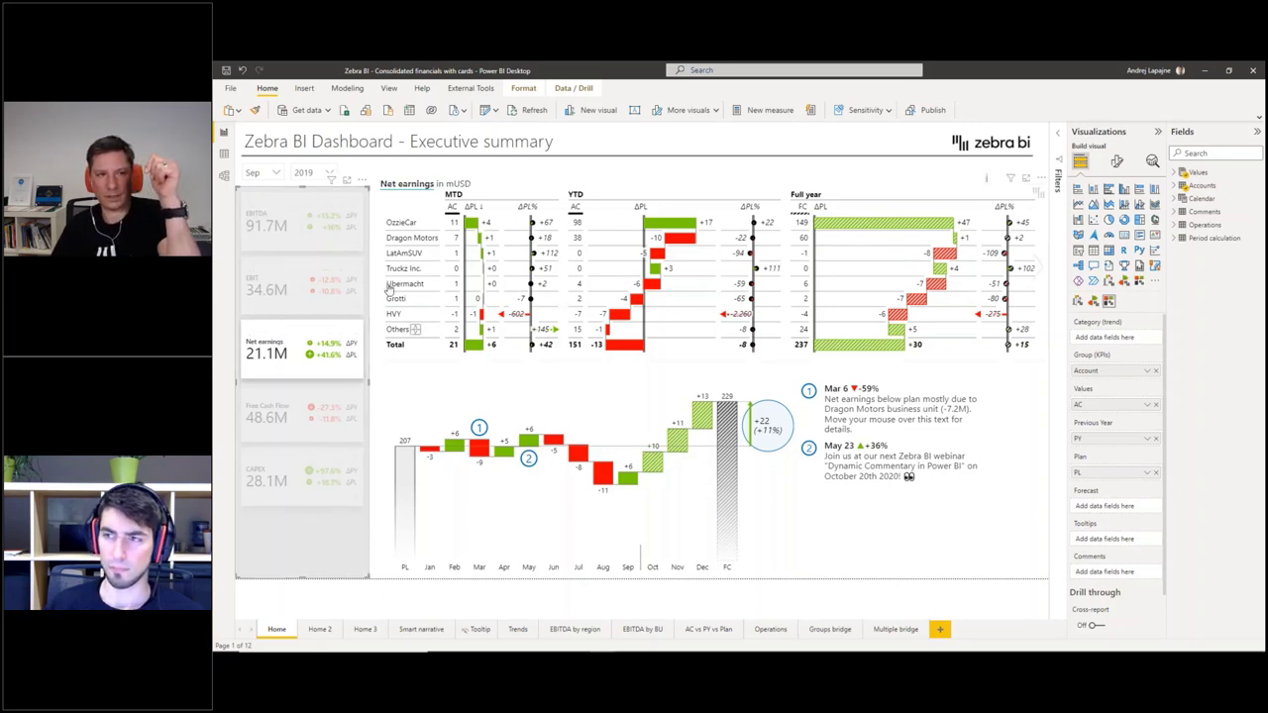
pyautogui.click(288, 268)
pyautogui.click(287, 206)
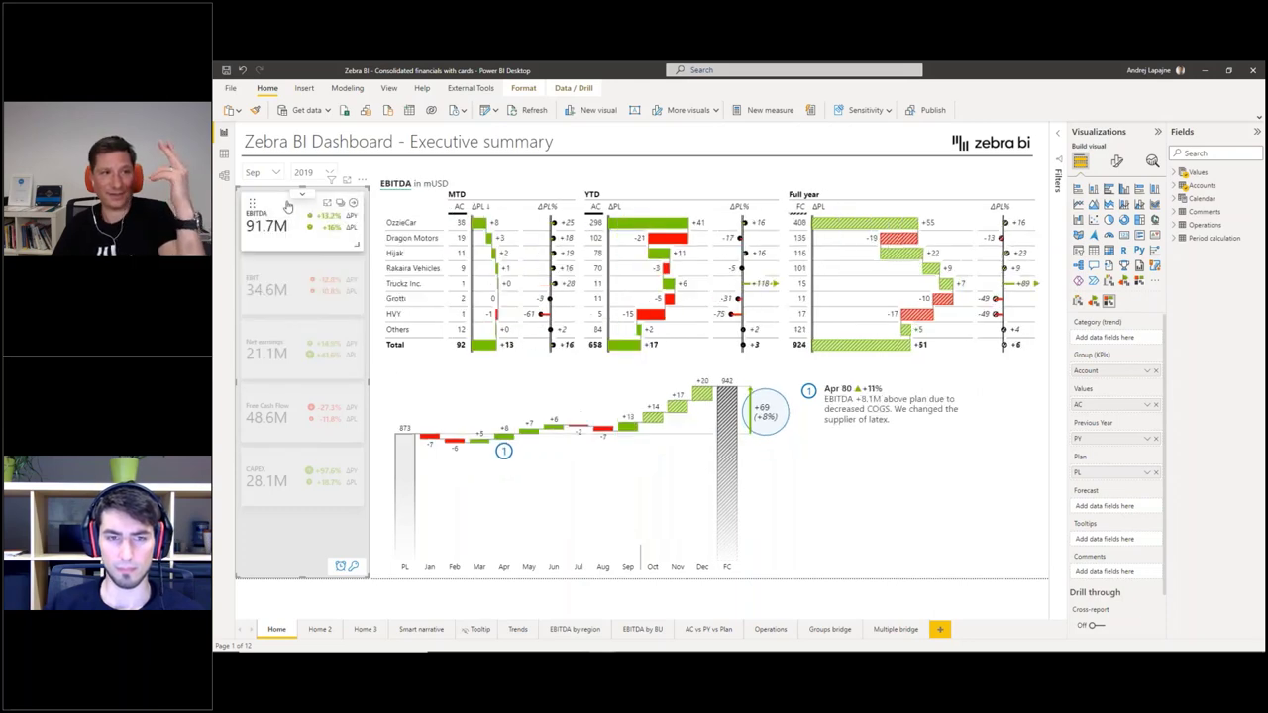
pyautogui.click(290, 272)
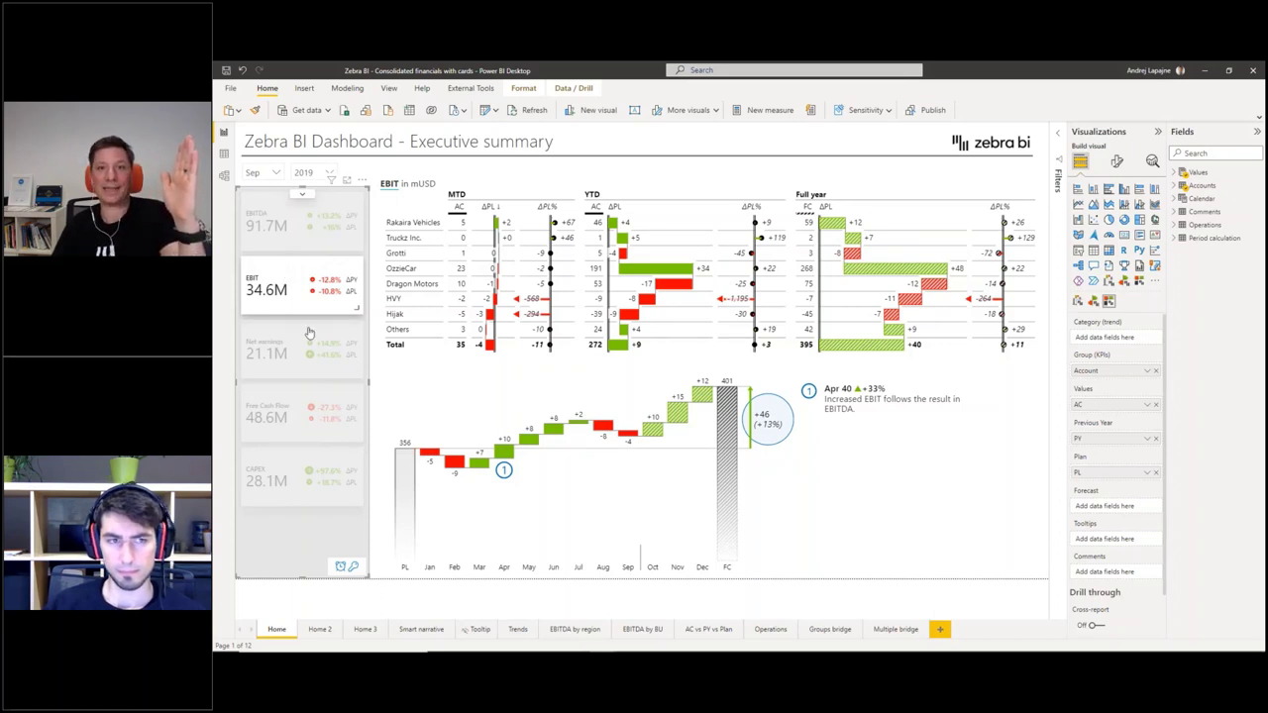
# - Filter the dashboard by Net earnings, examine the fields assigned to the waterfall chart, and clear the card selection
pyautogui.click(842, 493)
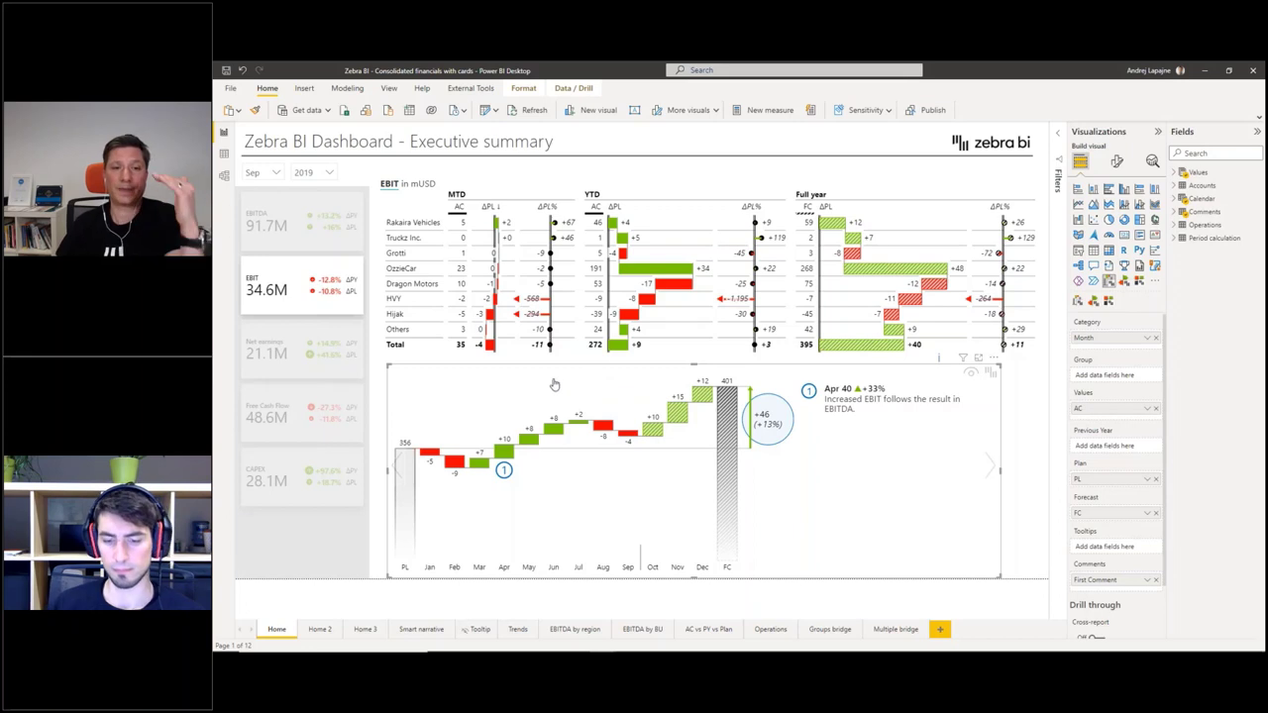
pyautogui.click(292, 335)
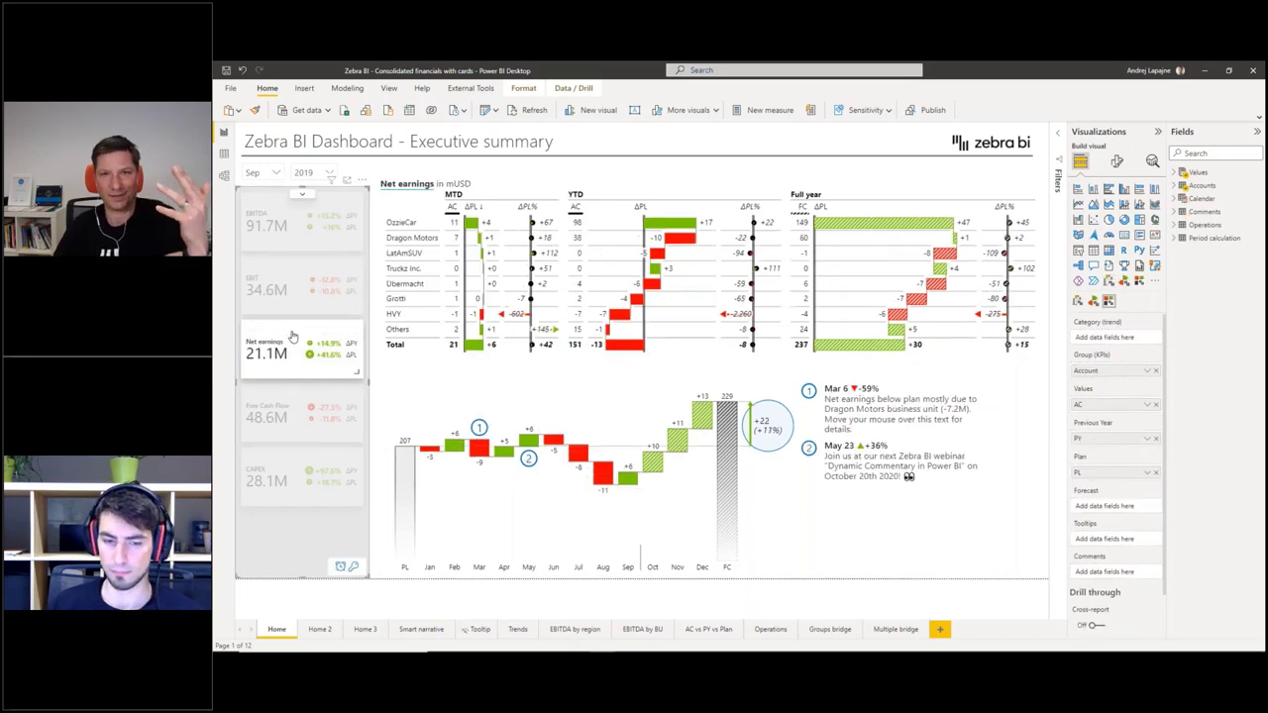
pyautogui.click(681, 465)
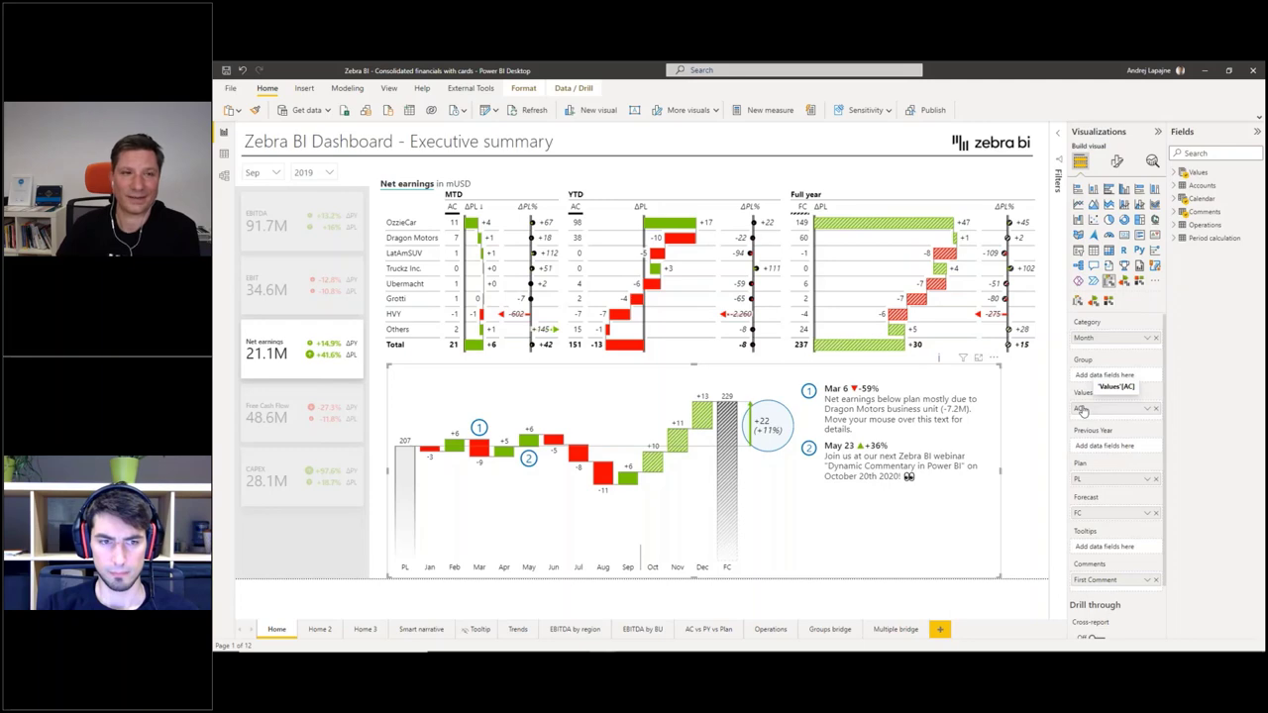
pyautogui.click(319, 330)
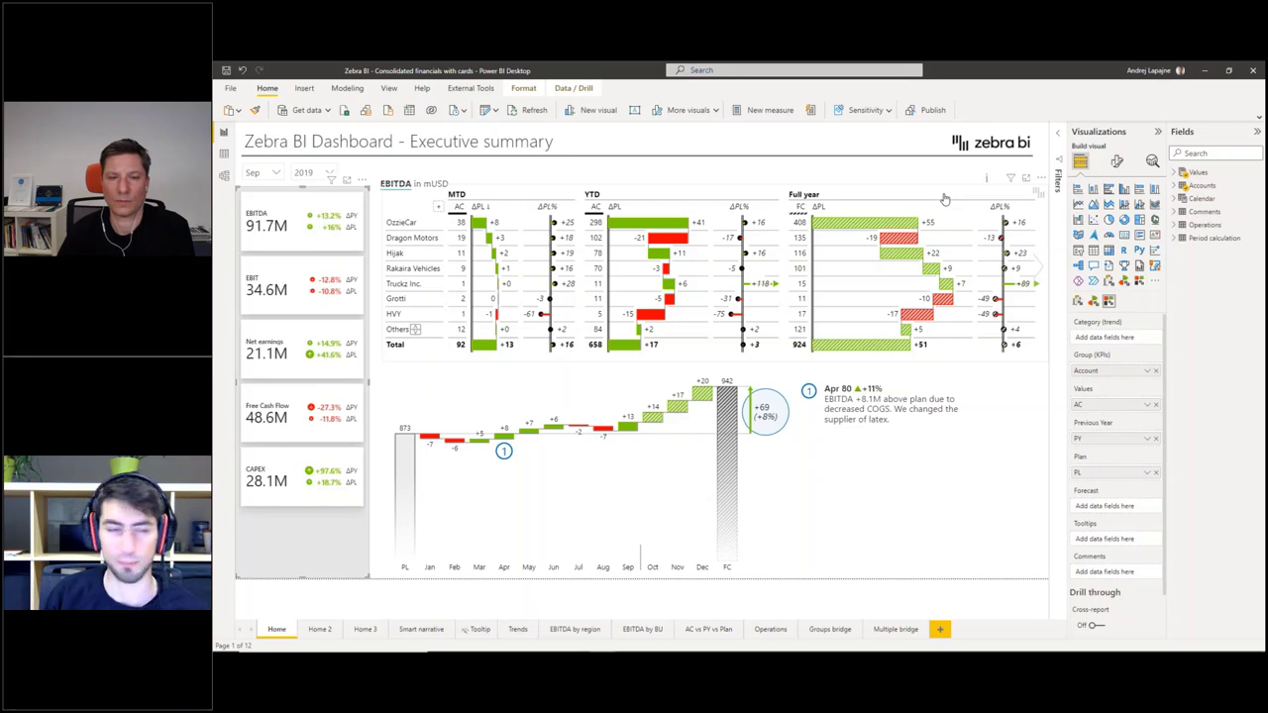
# - Return to Cards_DataSetup_3_DAX and switch the ARPU Merch card to monthly columns and the Gross margin Bryce card to an area chart
pyautogui.hotkey('alt', 'Tab')
pyautogui.click(648, 257)
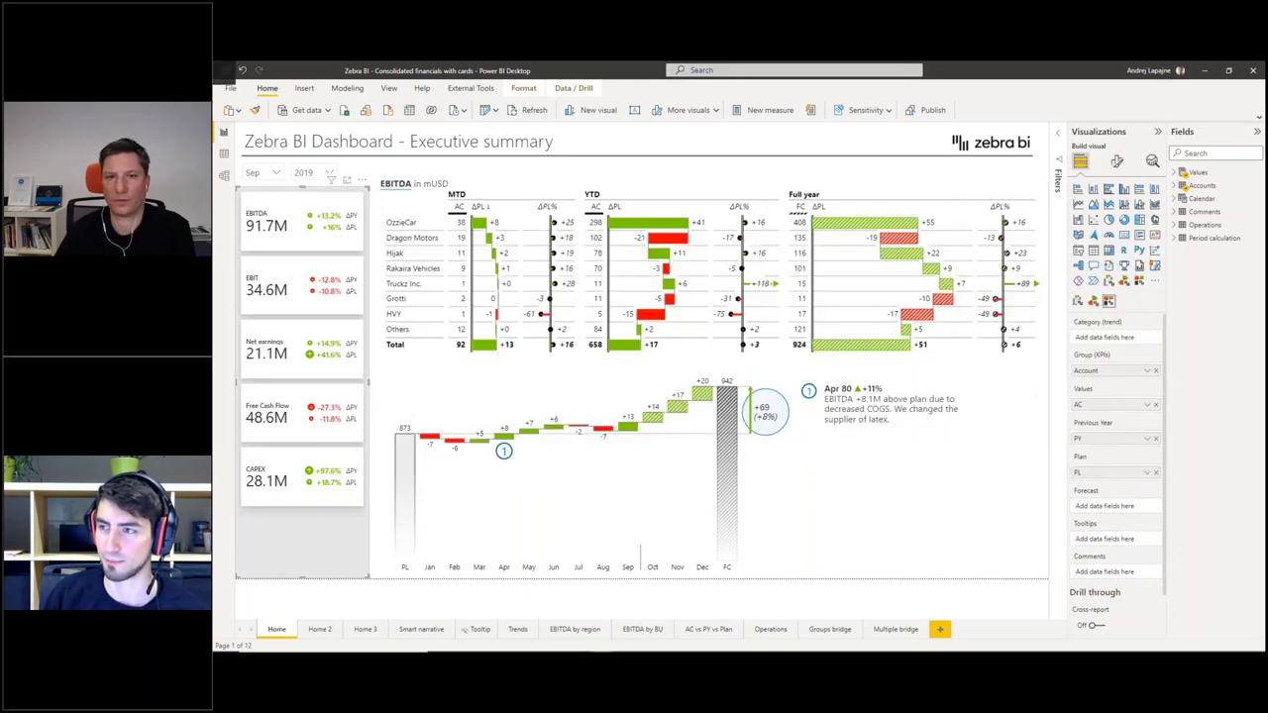
pyautogui.click(685, 258)
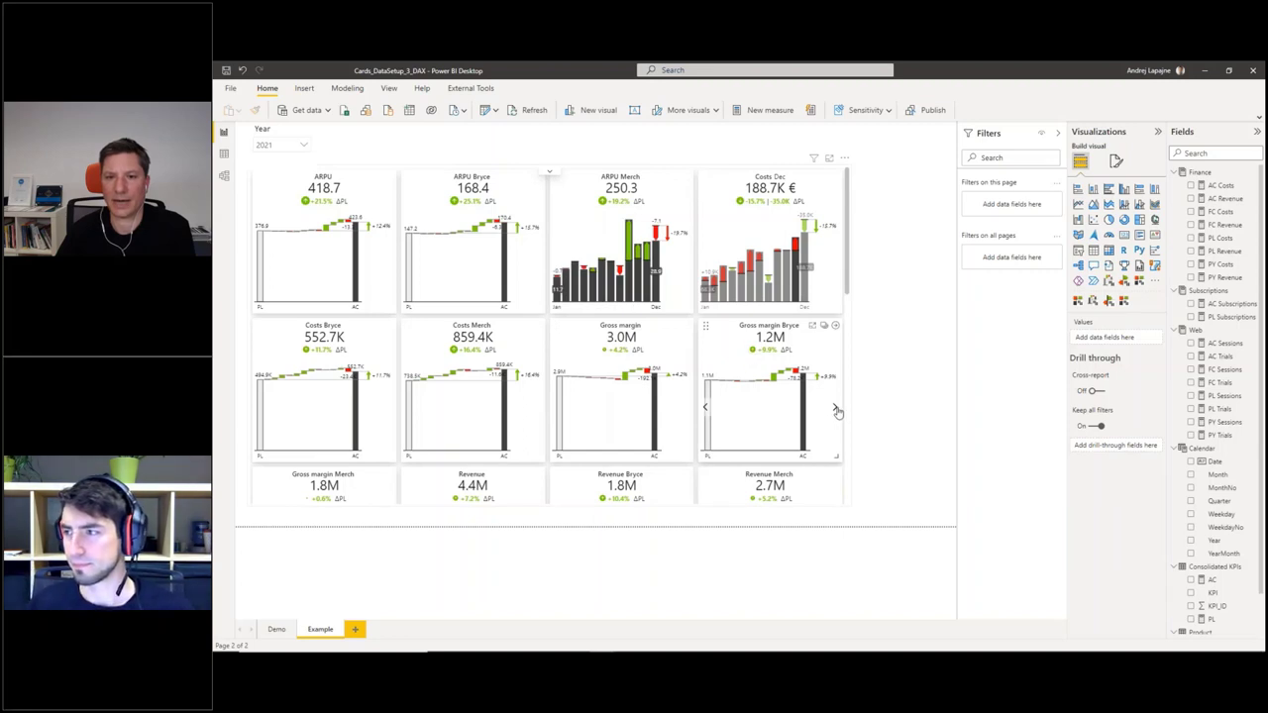
pyautogui.click(837, 411)
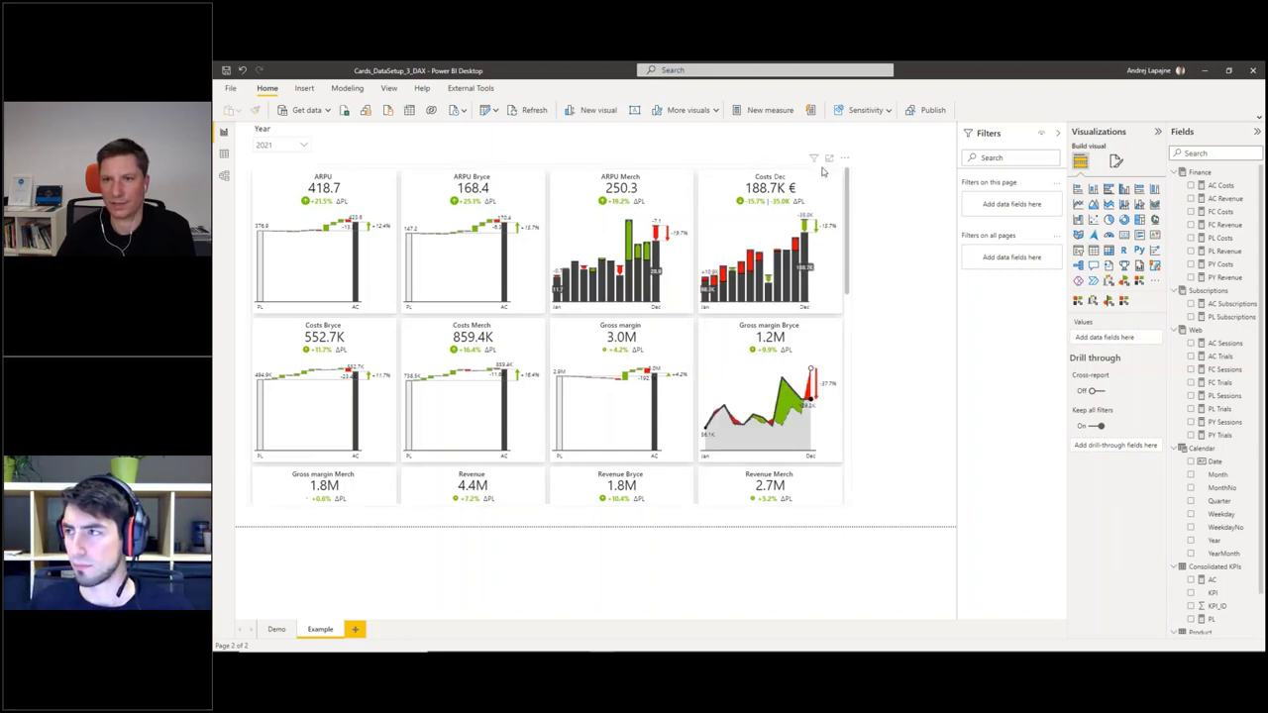
# - Apply the Colorblind-friendly design style to the KPI cards visual
pyautogui.click(821, 171)
pyautogui.click(1116, 160)
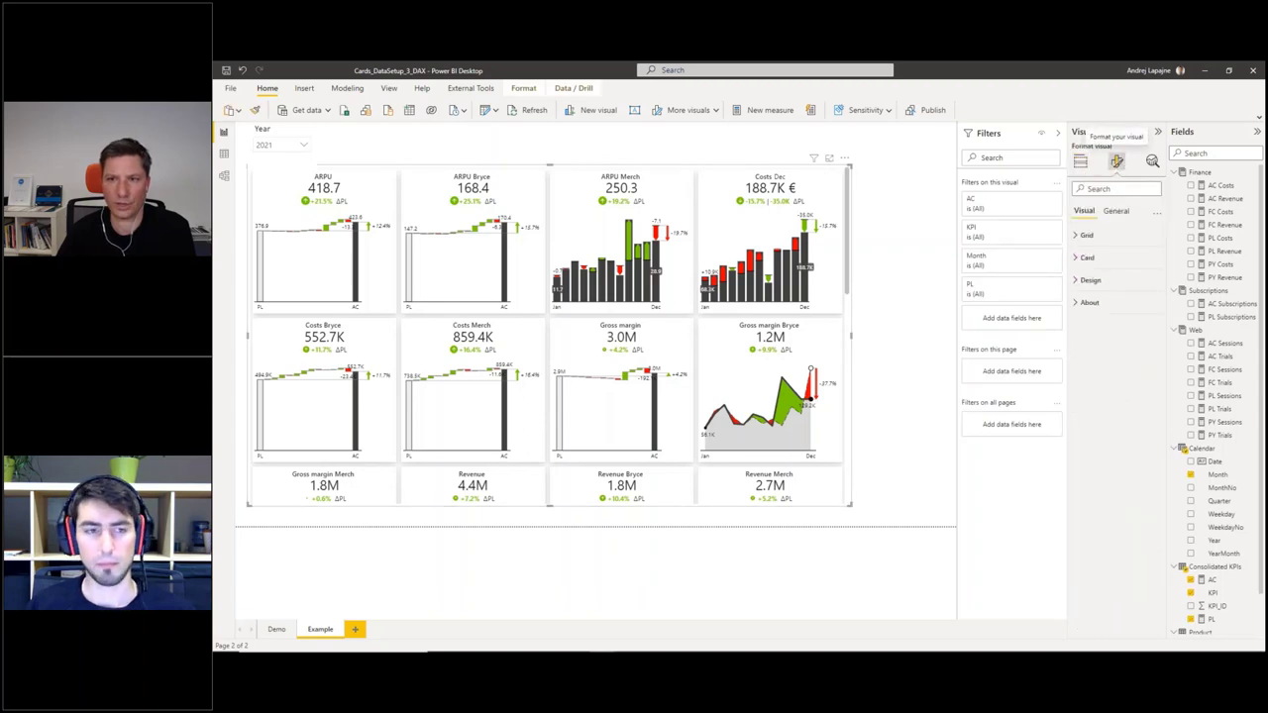
pyautogui.click(1075, 283)
pyautogui.click(1103, 315)
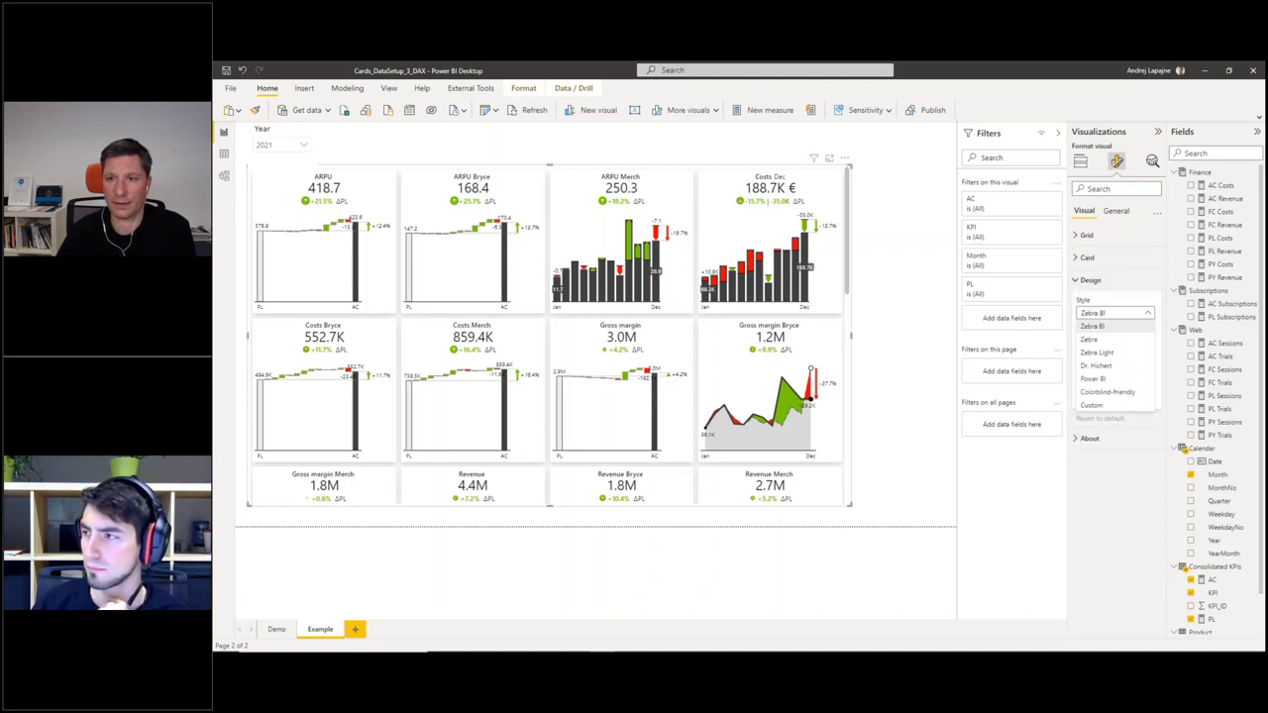
pyautogui.click(1114, 393)
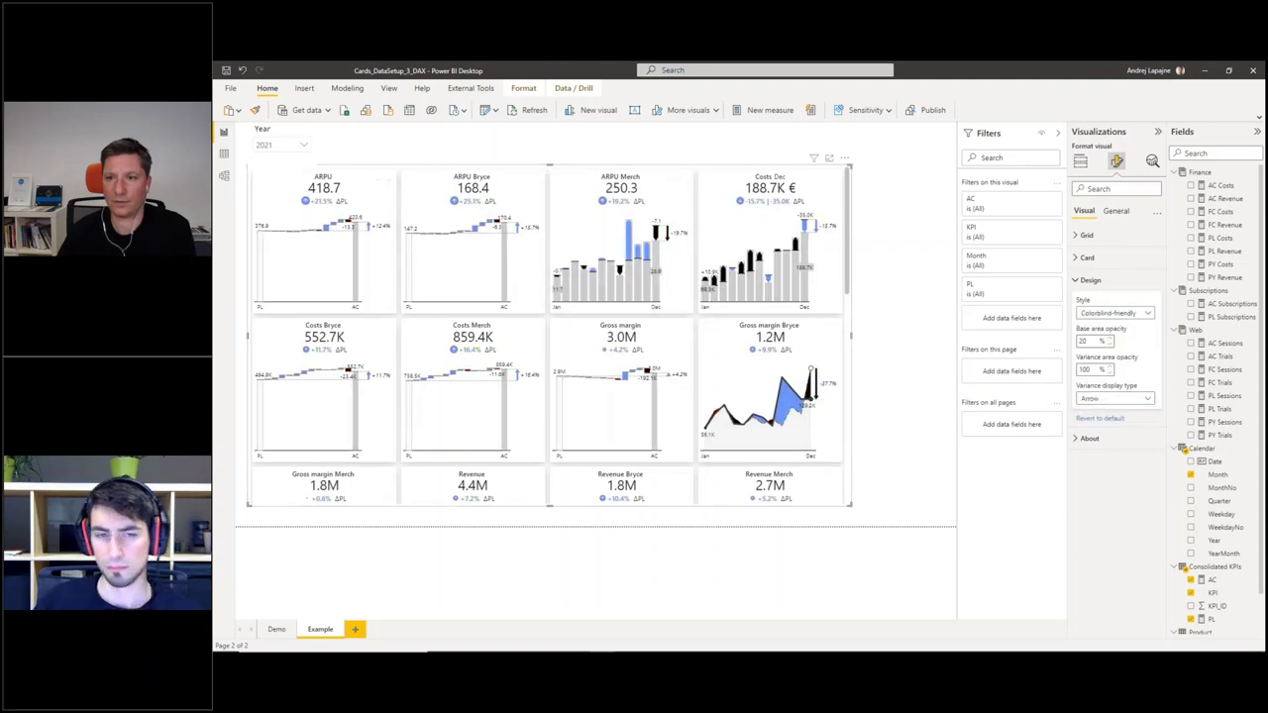
# - Try the Dr. Hichert design style on the KPI cards and switch back to Colorblind-friendly
pyautogui.click(1113, 314)
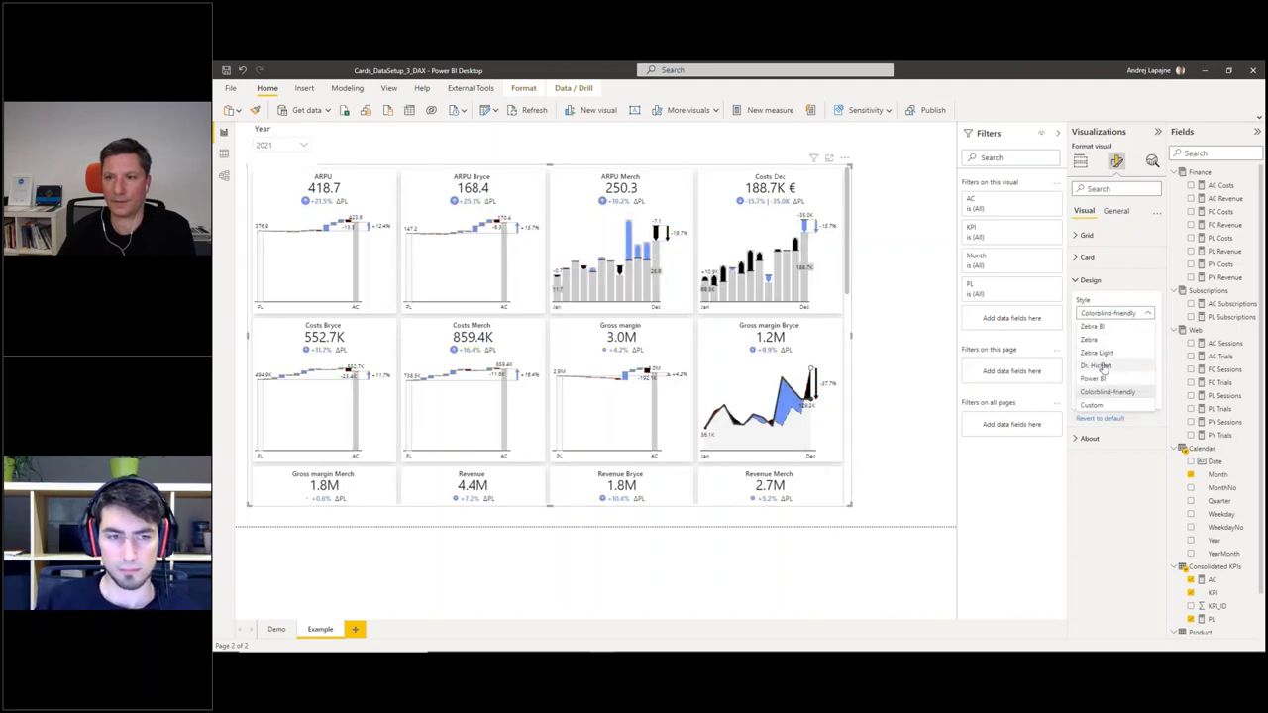
pyautogui.click(1107, 392)
pyautogui.click(1100, 418)
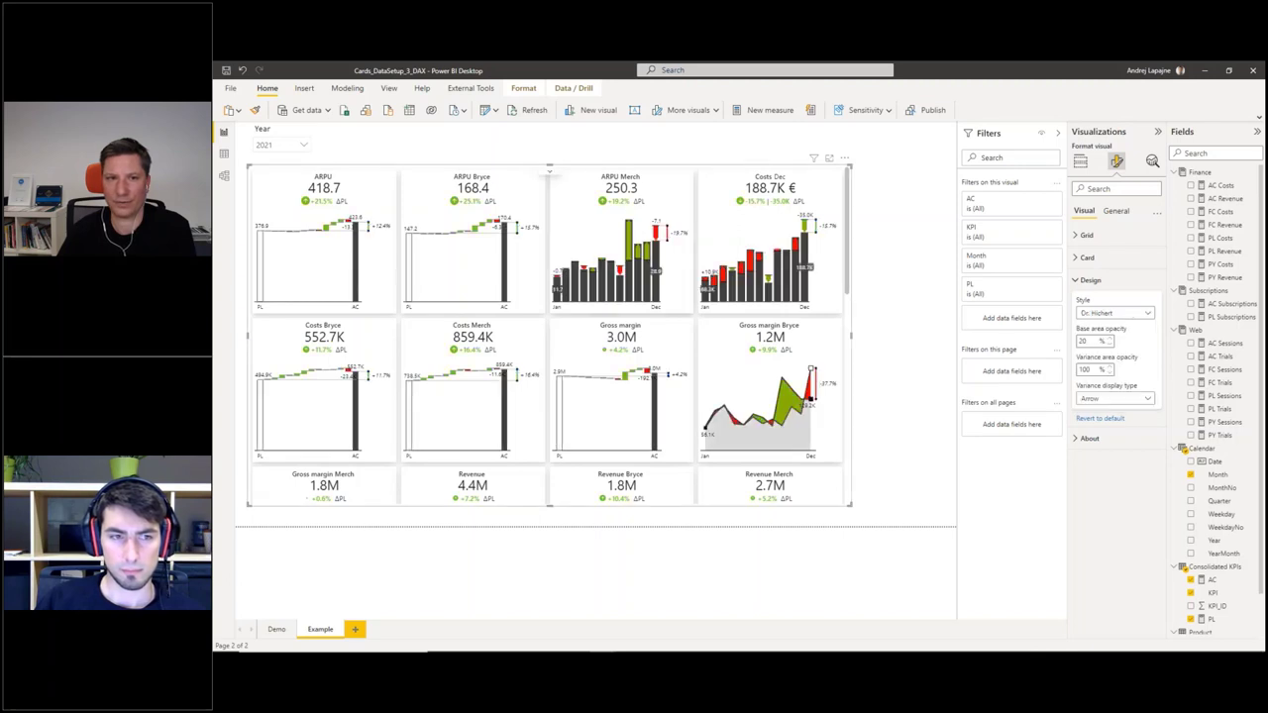
pyautogui.click(1089, 314)
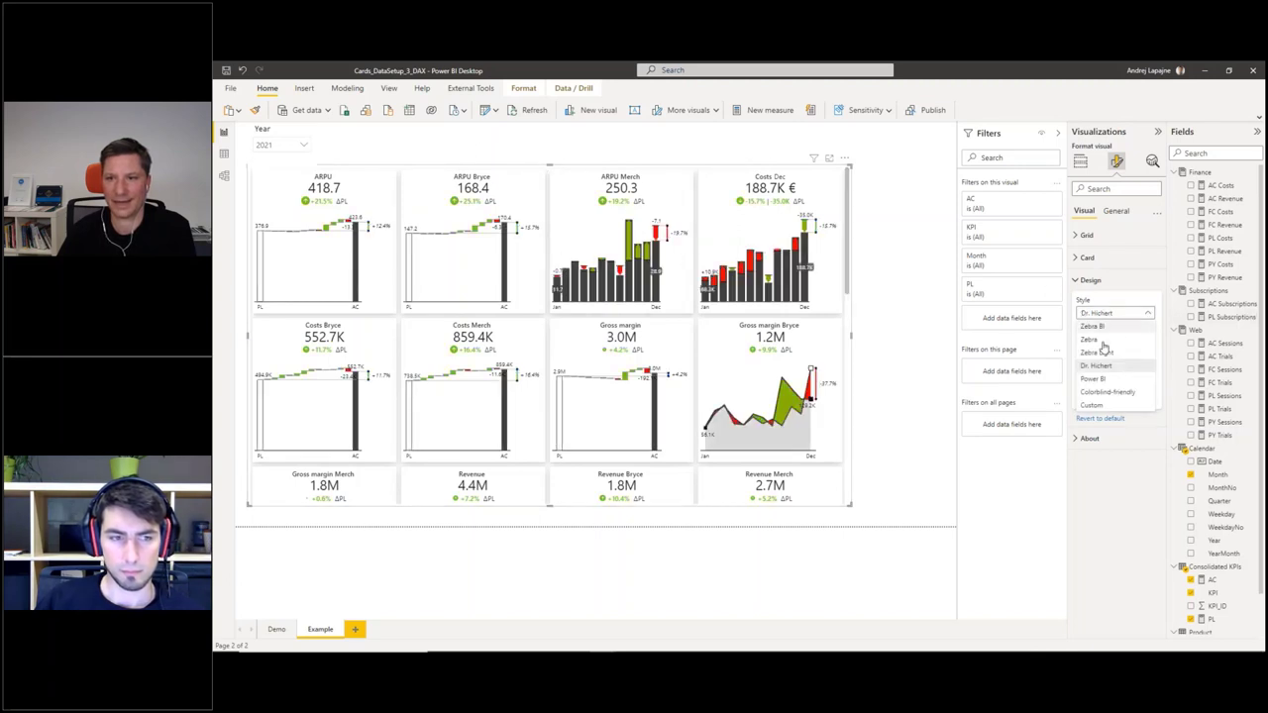
pyautogui.click(1112, 393)
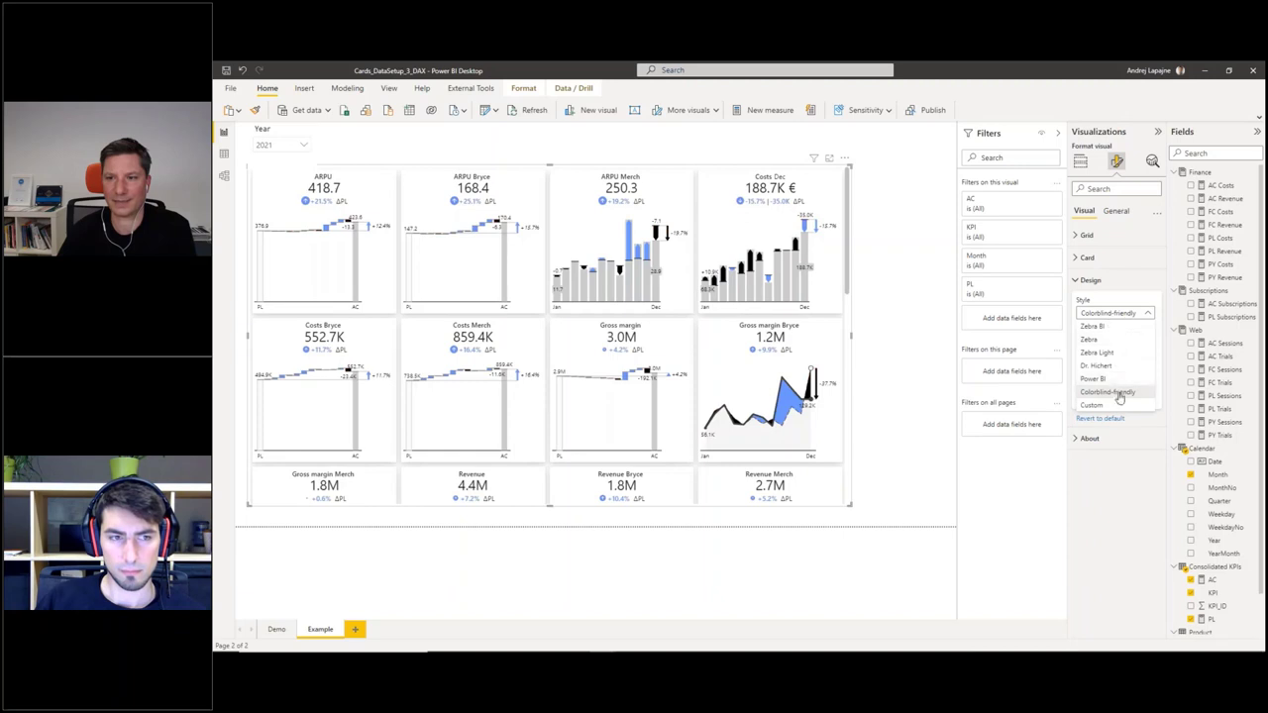
# - Switch the KPI cards to the Custom design style, with blue as the positive color and orange as the negative color
pyautogui.click(1117, 407)
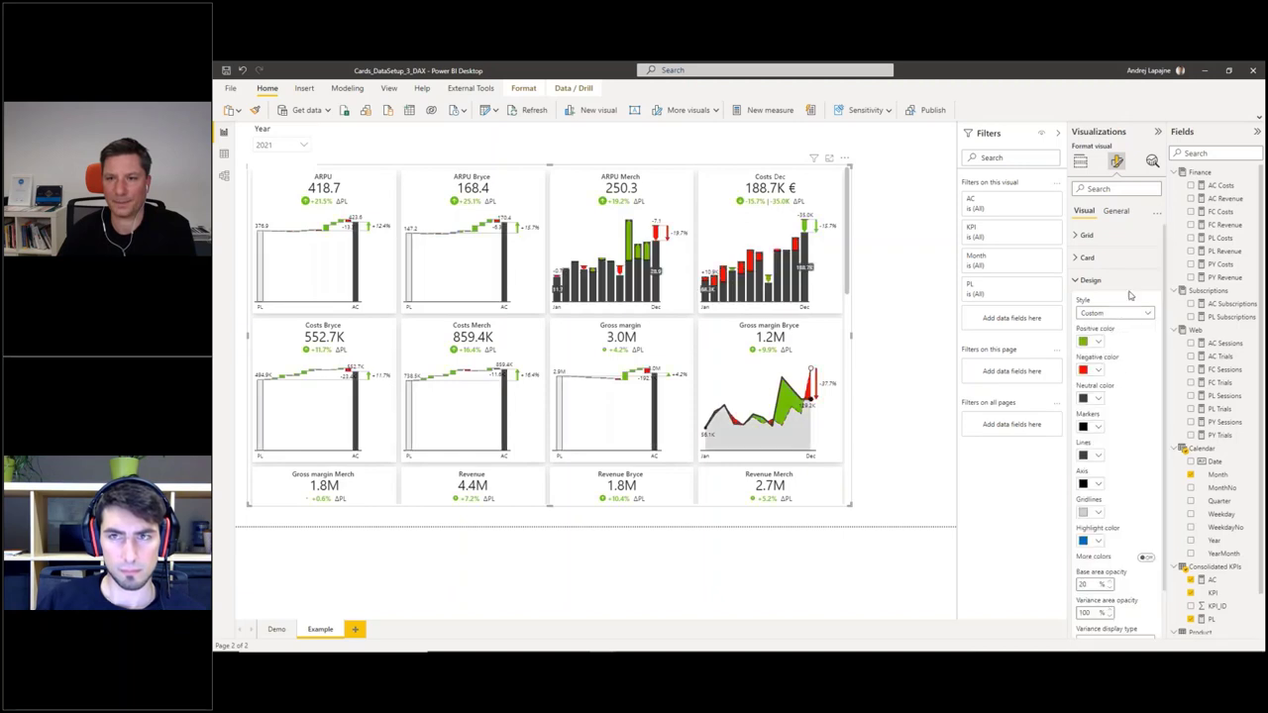
pyautogui.click(1095, 342)
pyautogui.click(1122, 380)
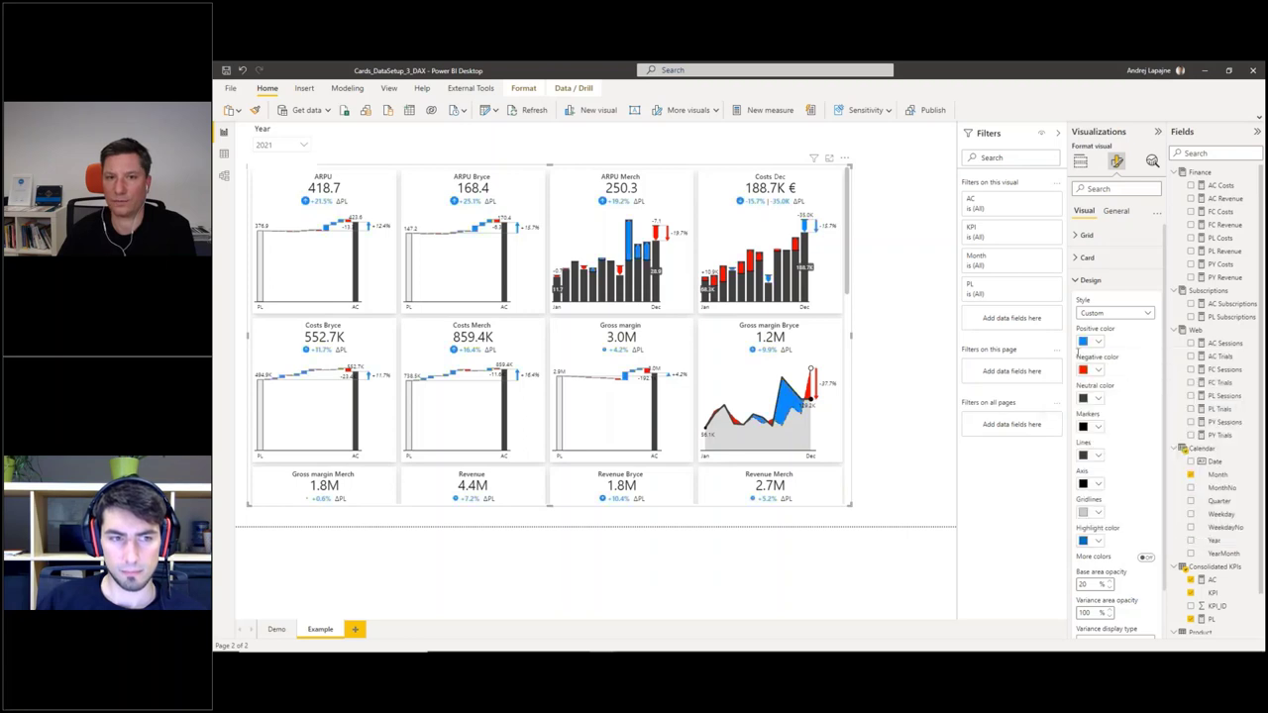
pyautogui.click(1090, 370)
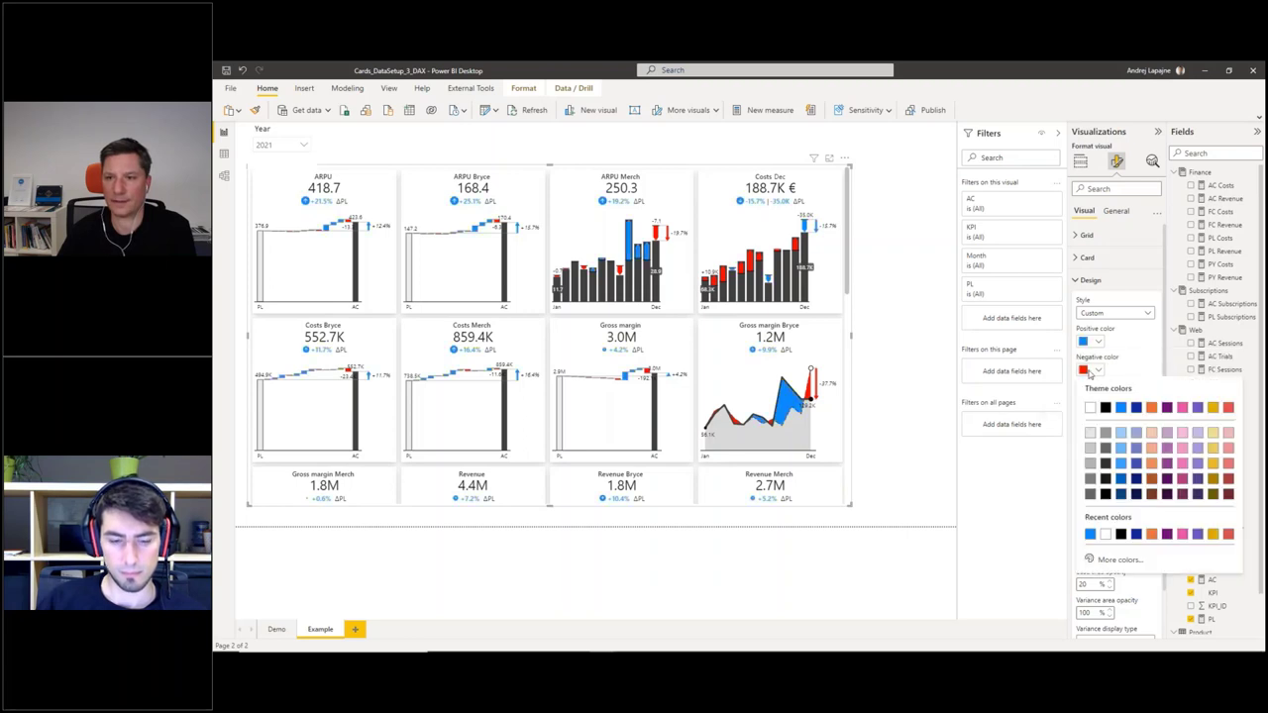
pyautogui.click(1151, 407)
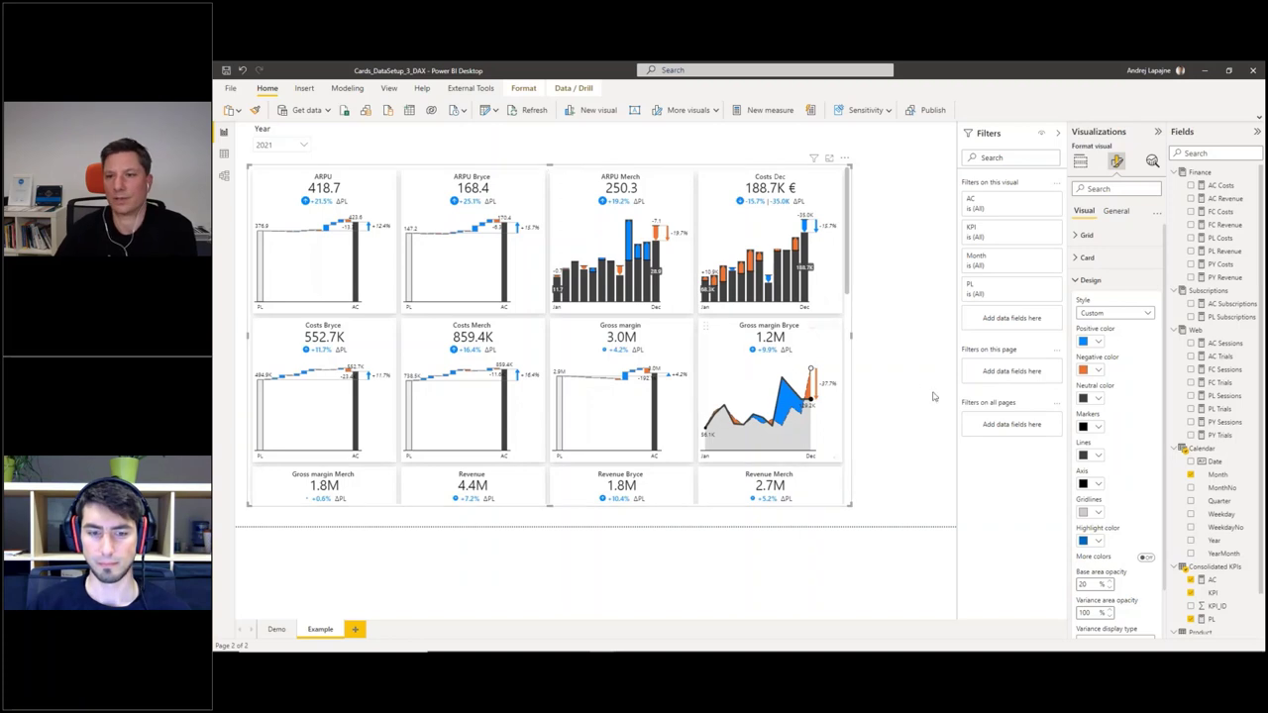
# - Try two grey shades as the neutral color of the KPI cards and settle on pink
pyautogui.click(1093, 398)
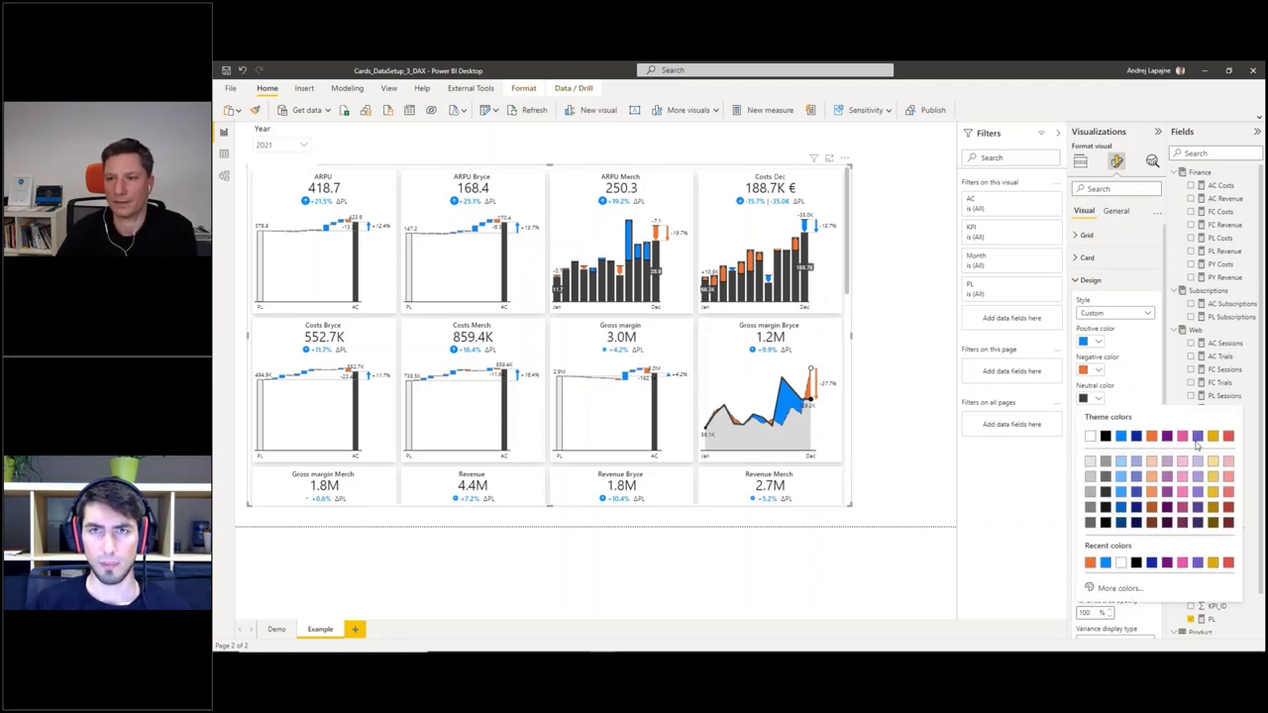
pyautogui.click(1105, 461)
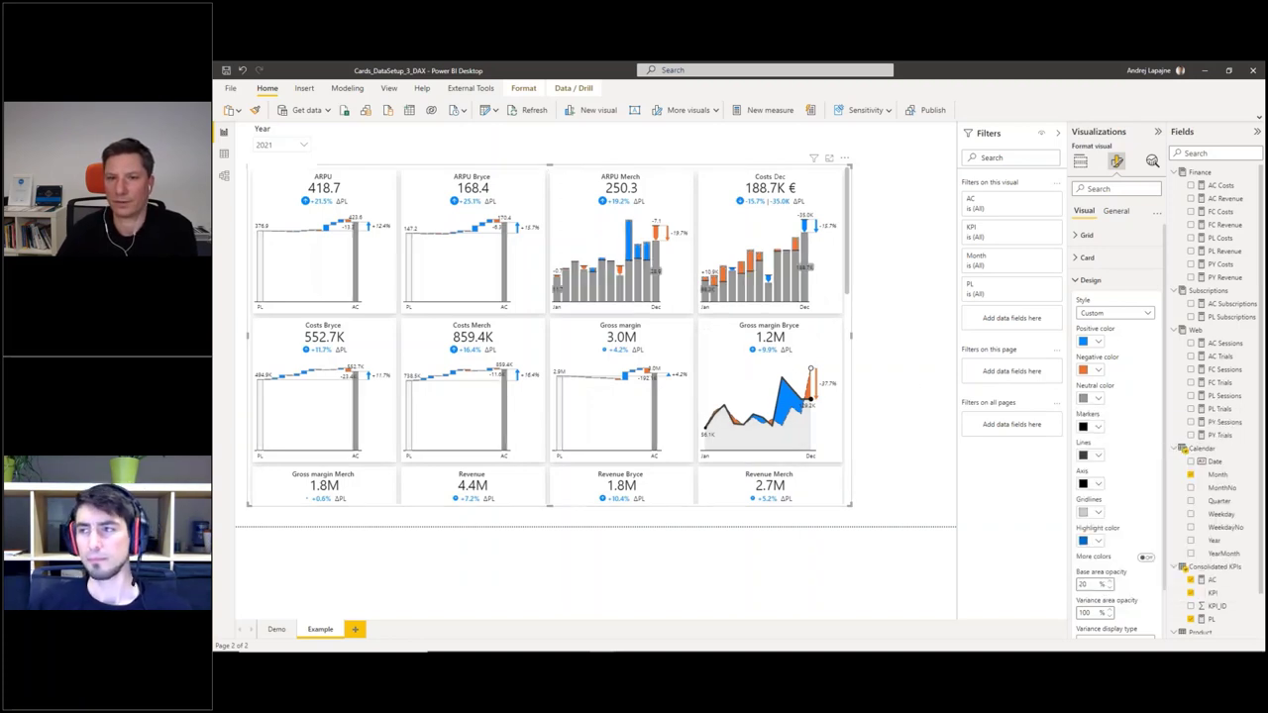
pyautogui.click(1094, 400)
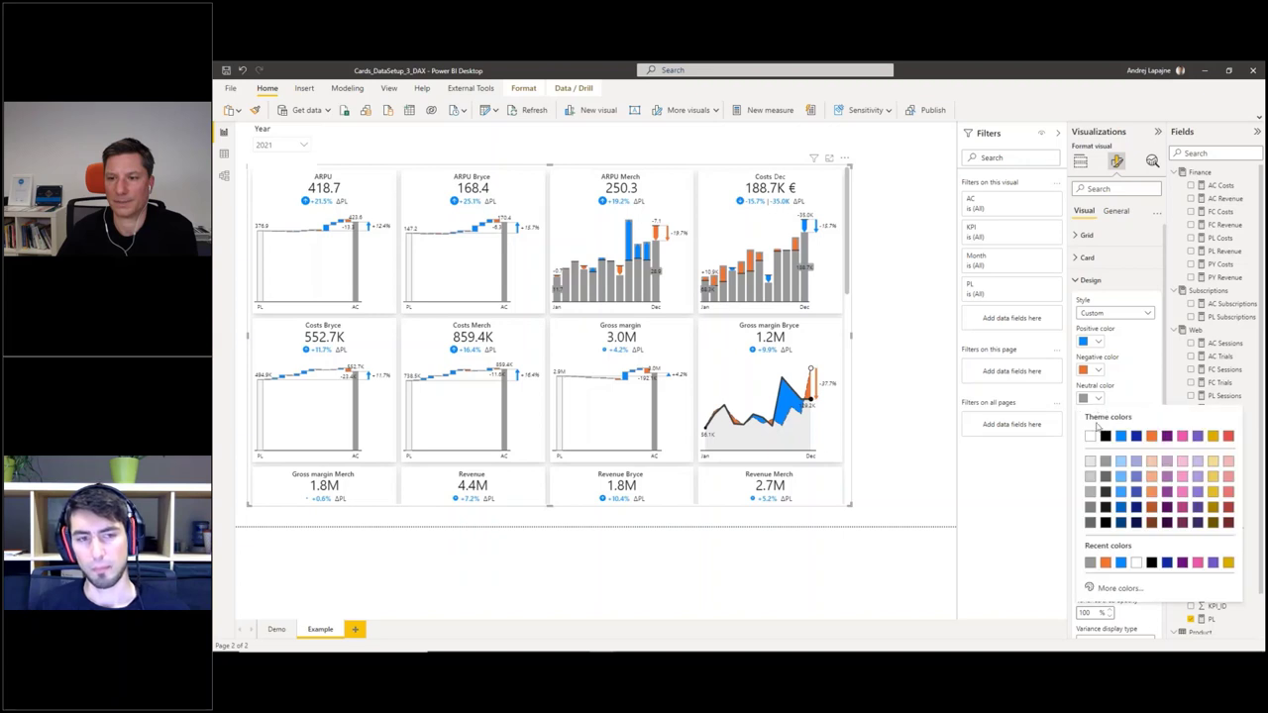
pyautogui.click(1090, 461)
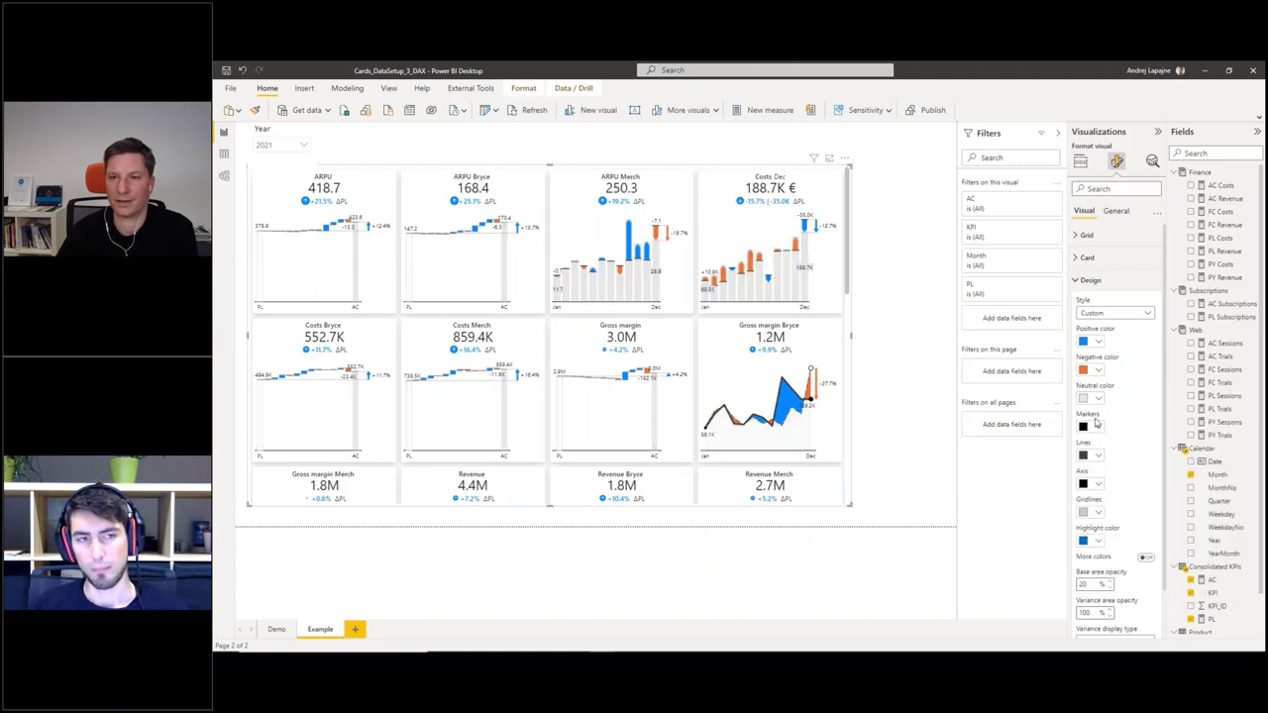
pyautogui.click(1094, 400)
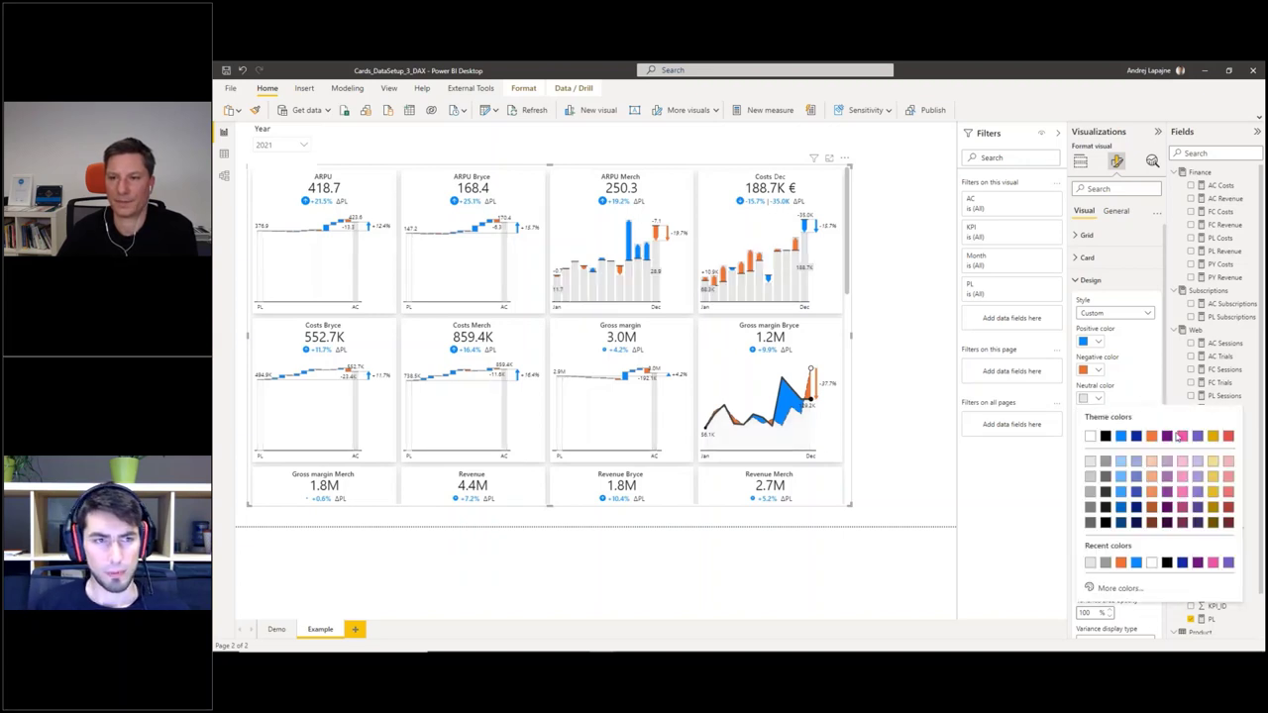
pyautogui.click(1181, 436)
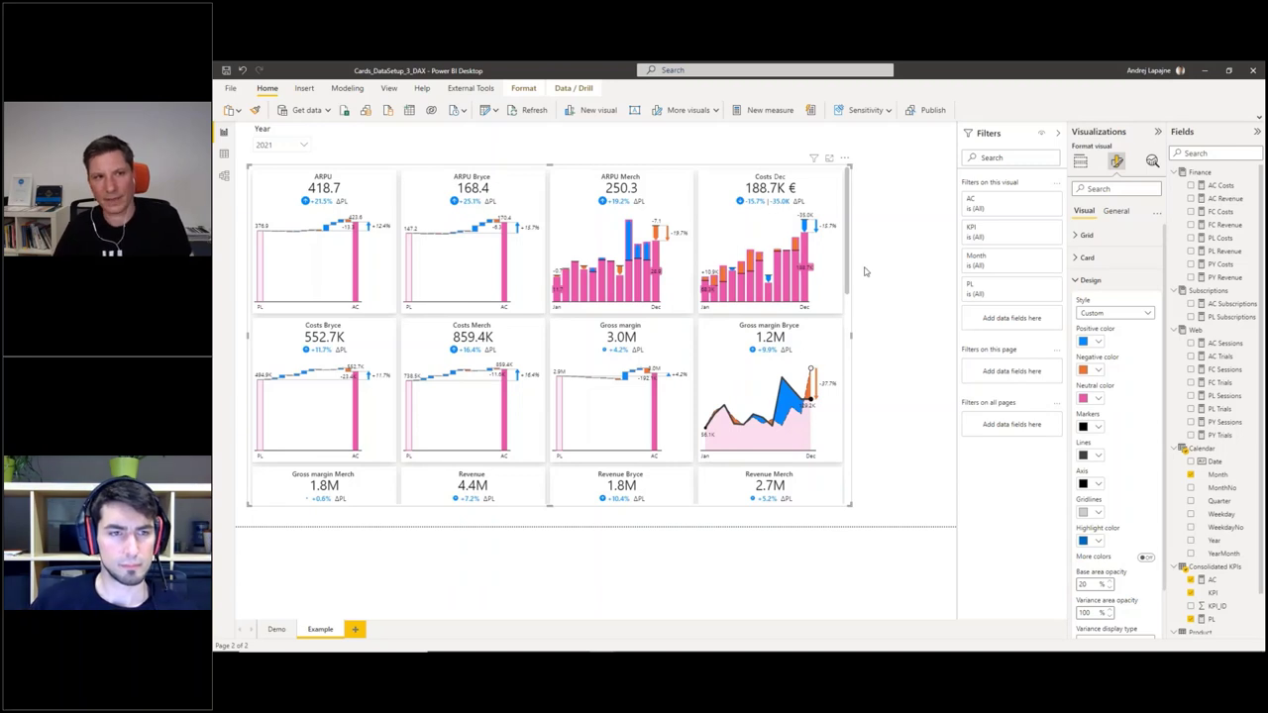
# - View the data model of Cards_DataSetup_3_DAX and switch to the Consolidated financials with cards report to examine its table relationships
pyautogui.click(223, 176)
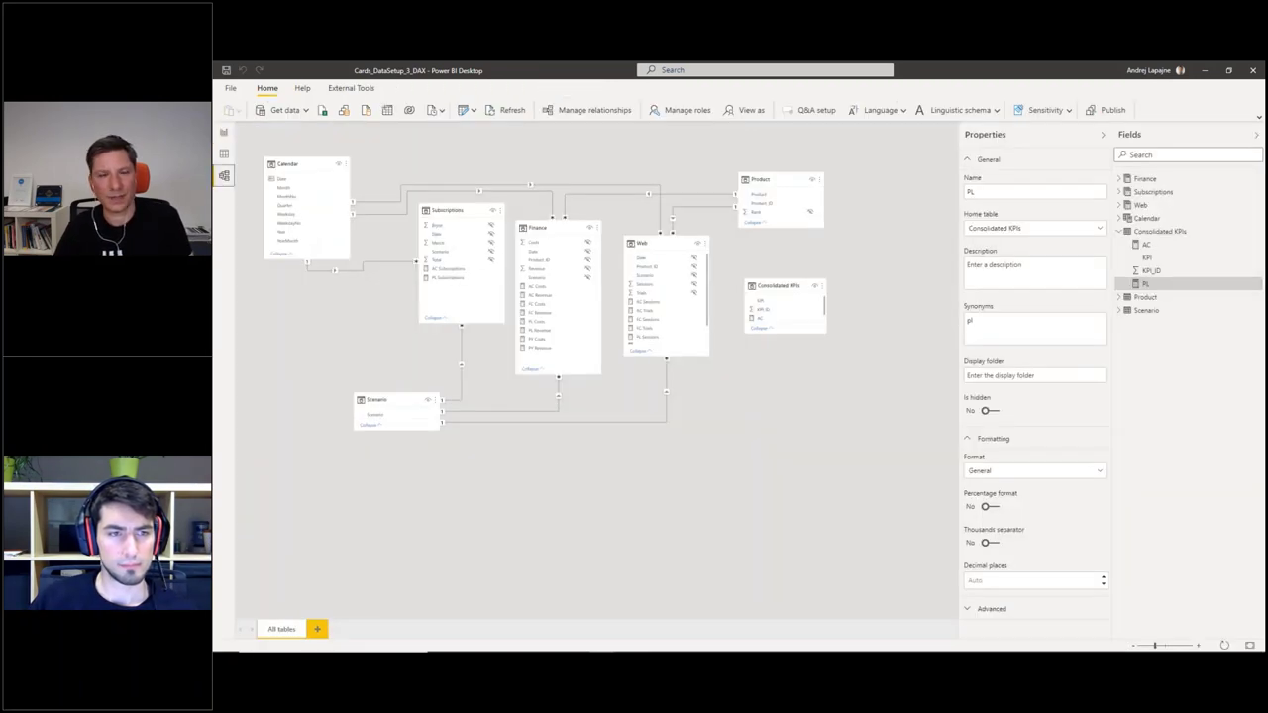
pyautogui.hotkey('alt', 'Tab')
pyautogui.hotkey('alt', 'Tab')
pyautogui.hotkey('alt', 'Tab')
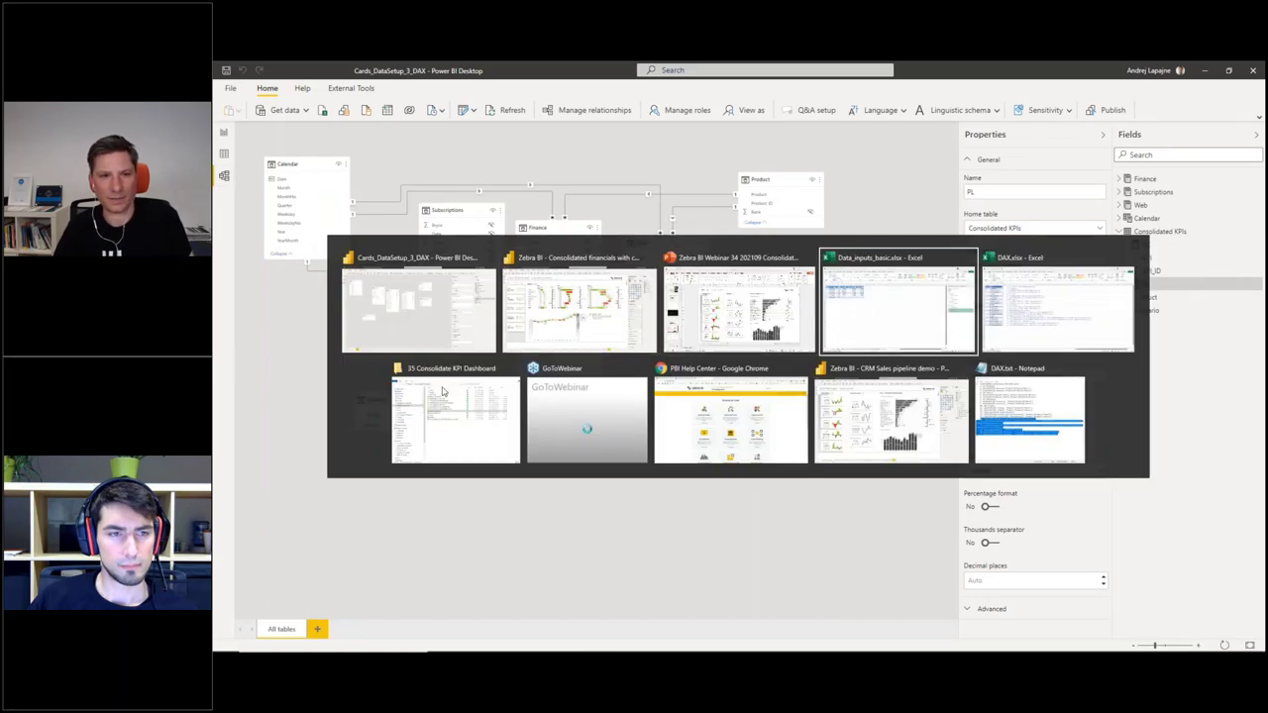
pyautogui.hotkey('alt', 'shift', 'Tab')
pyautogui.hotkey('alt', 'shift', 'Tab')
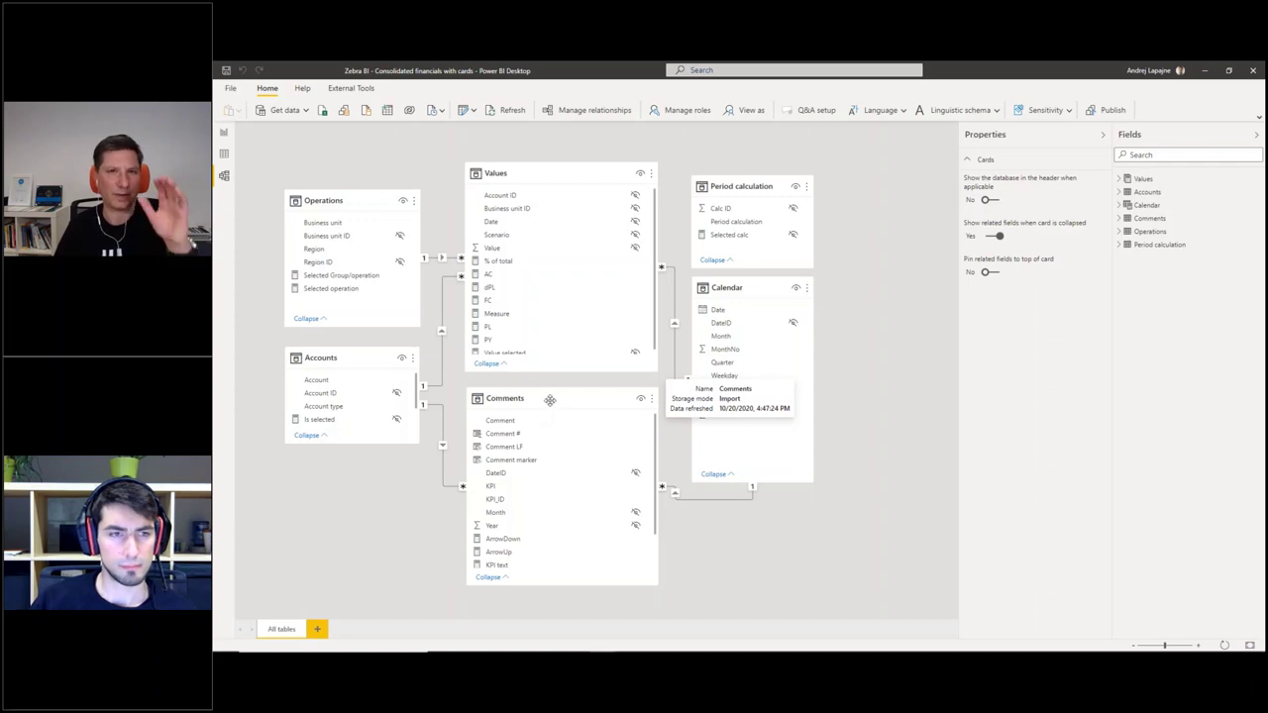
# - Switch to the CRM Sales pipeline demo report and examine the table relationships in its data model
pyautogui.hotkey('alt', 'Tab')
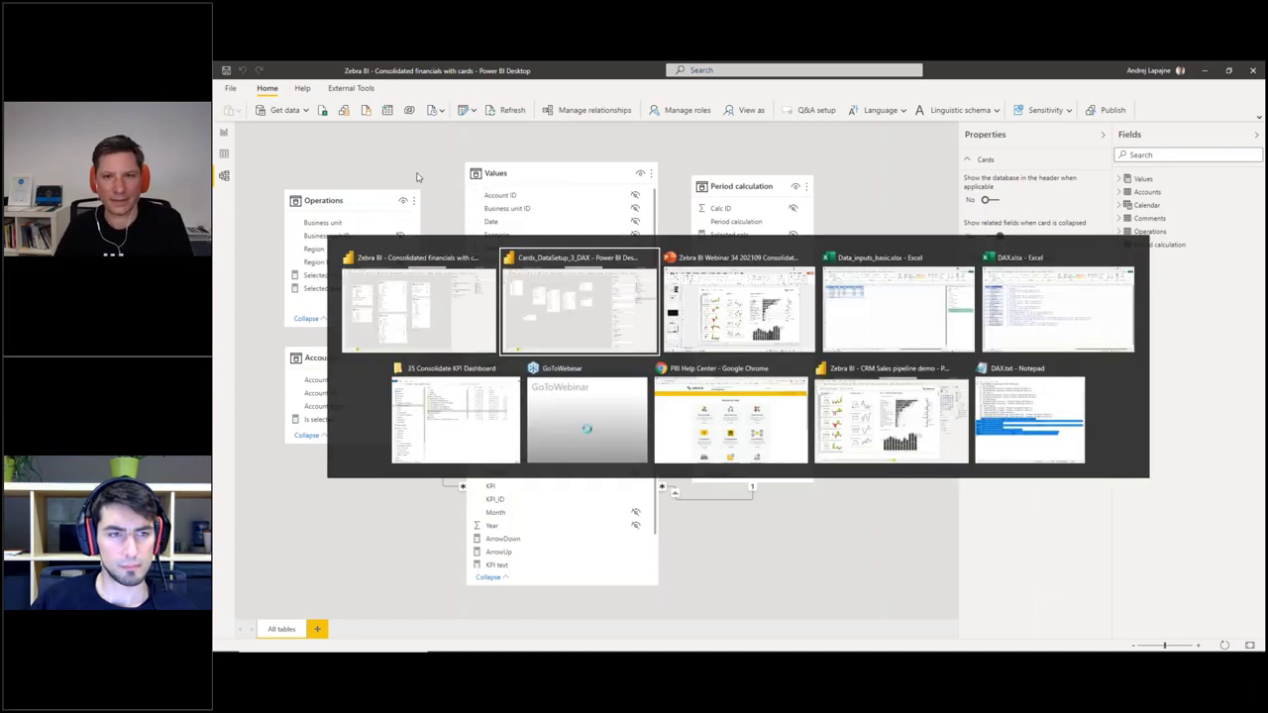
pyautogui.hotkey('alt', 'Tab')
pyautogui.hotkey('alt', 'Tab')
pyautogui.hotkey('alt', 'Tab')
pyautogui.hotkey('alt', 'Tab')
pyautogui.hotkey('alt', 'Tab')
pyautogui.hotkey('alt', 'Tab')
pyautogui.hotkey('alt', 'Tab')
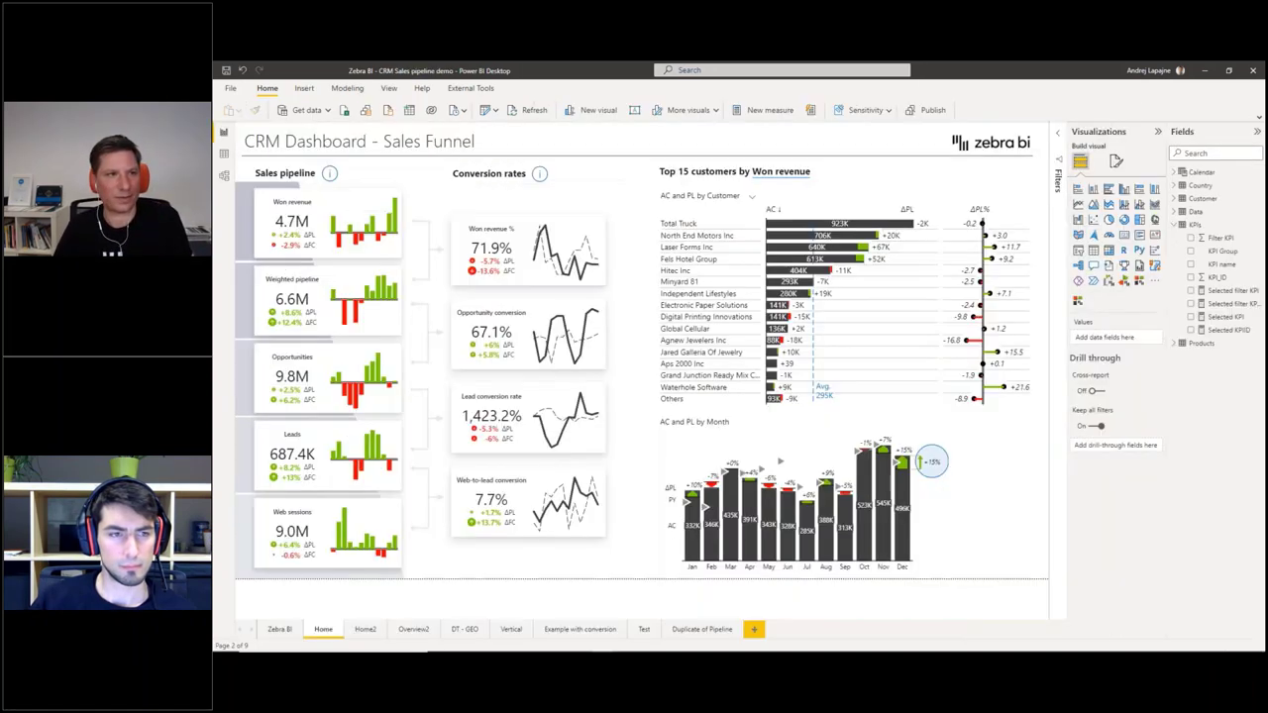
pyautogui.click(224, 176)
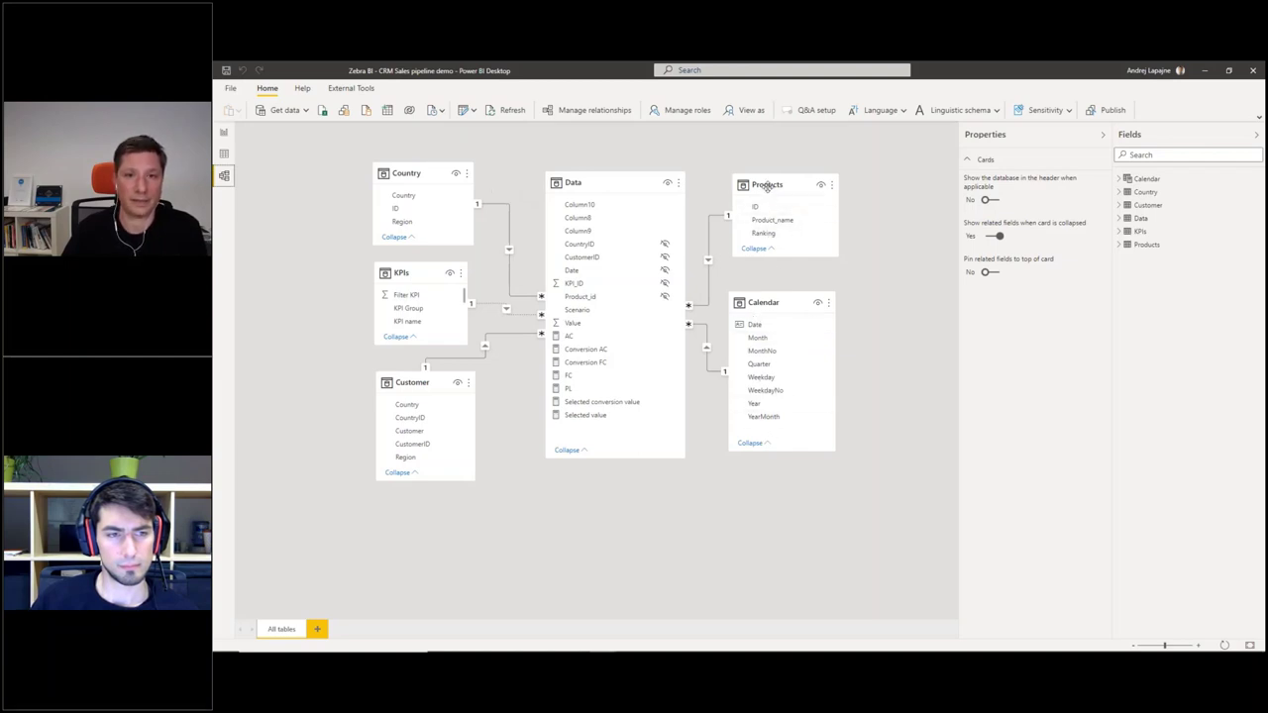
pyautogui.moveTo(762, 186)
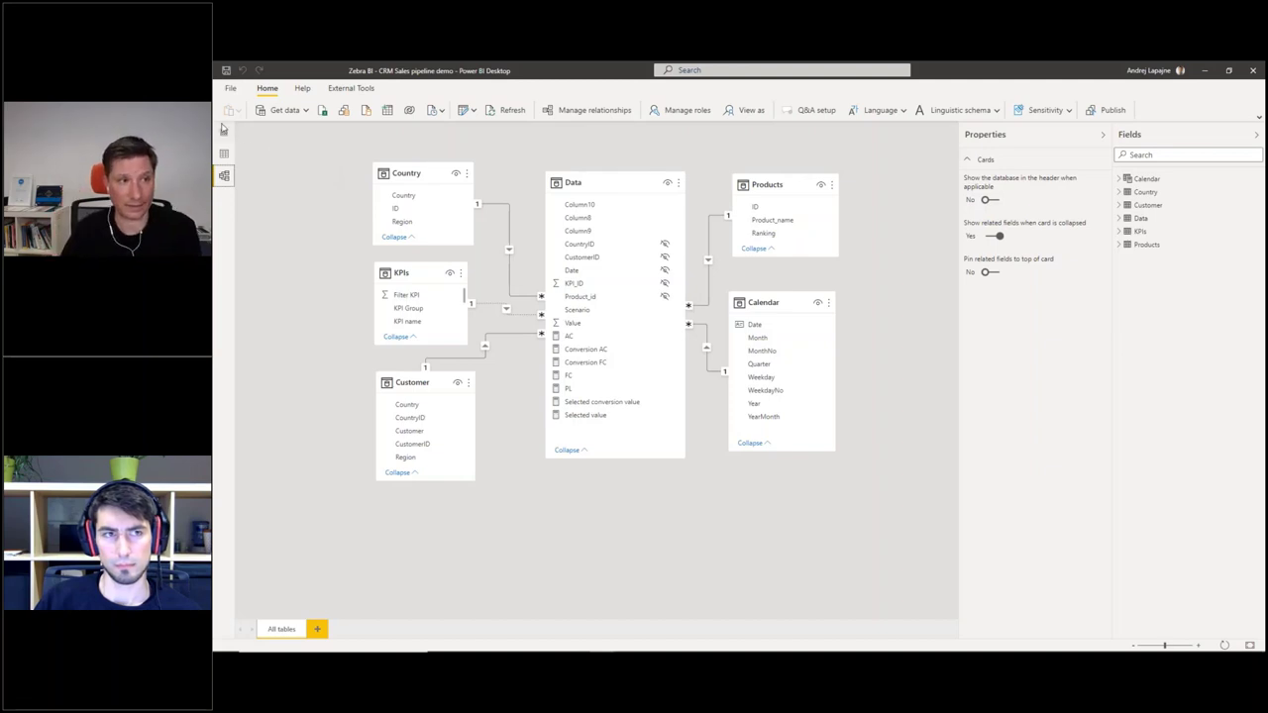
# - Return to the CRM dashboard page, examine the fields assigned to the Sales pipeline cards, and clear the selection
pyautogui.click(224, 132)
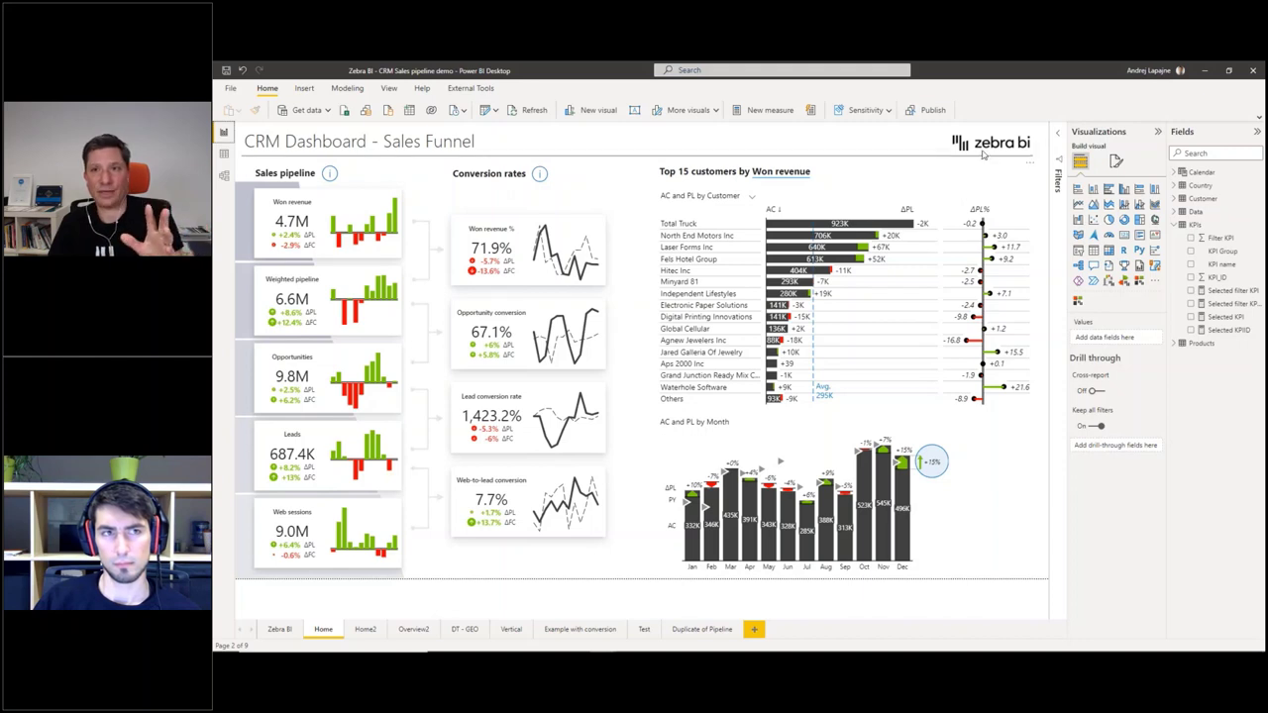
pyautogui.click(957, 146)
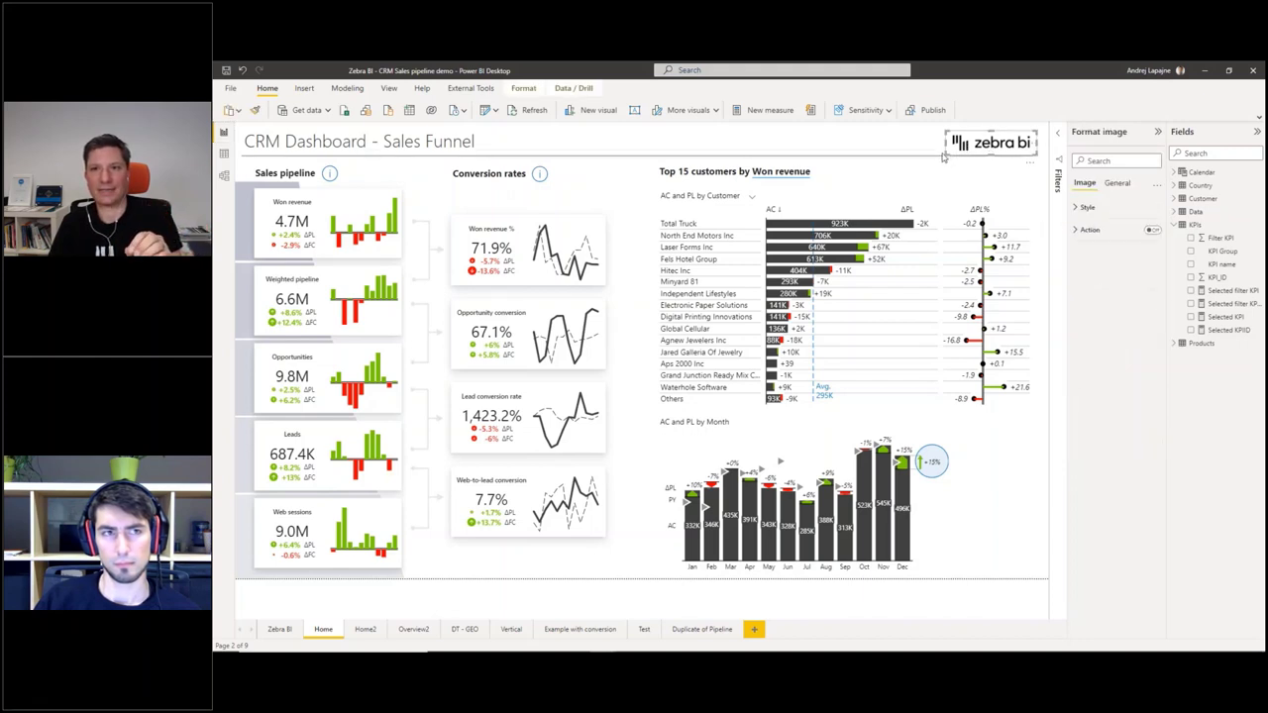
pyautogui.click(943, 159)
pyautogui.click(407, 141)
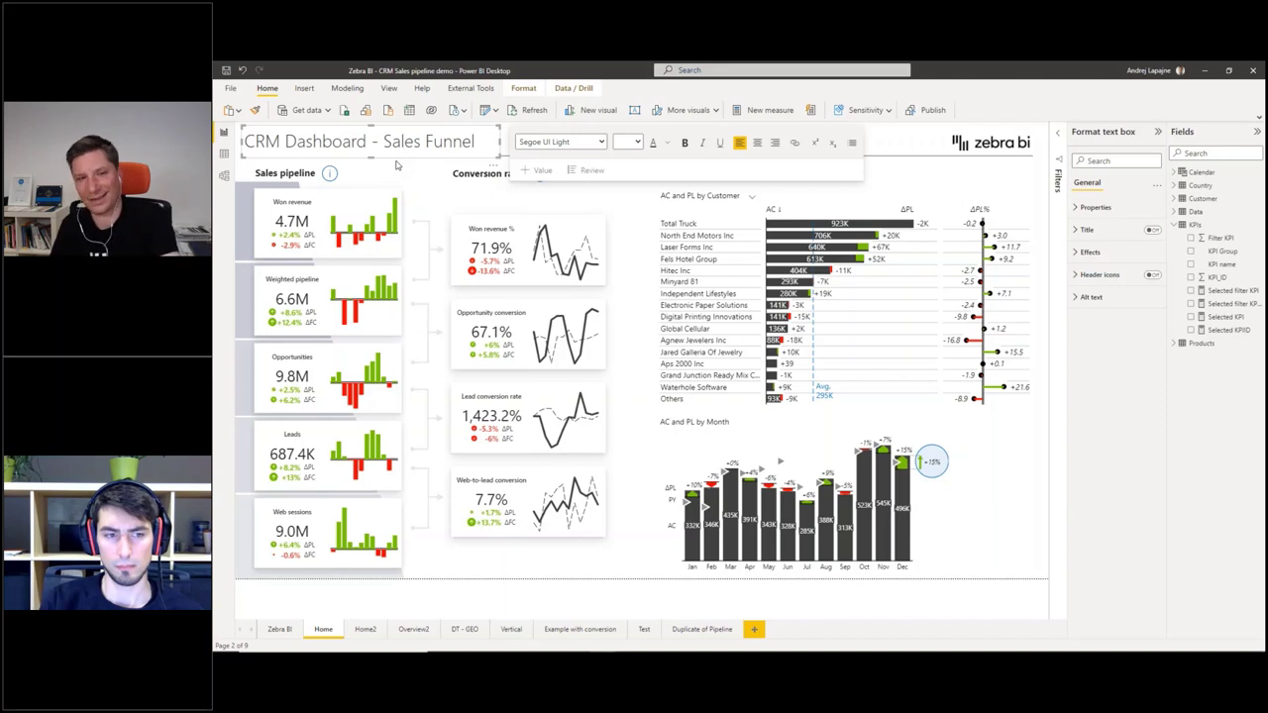
pyautogui.click(636, 204)
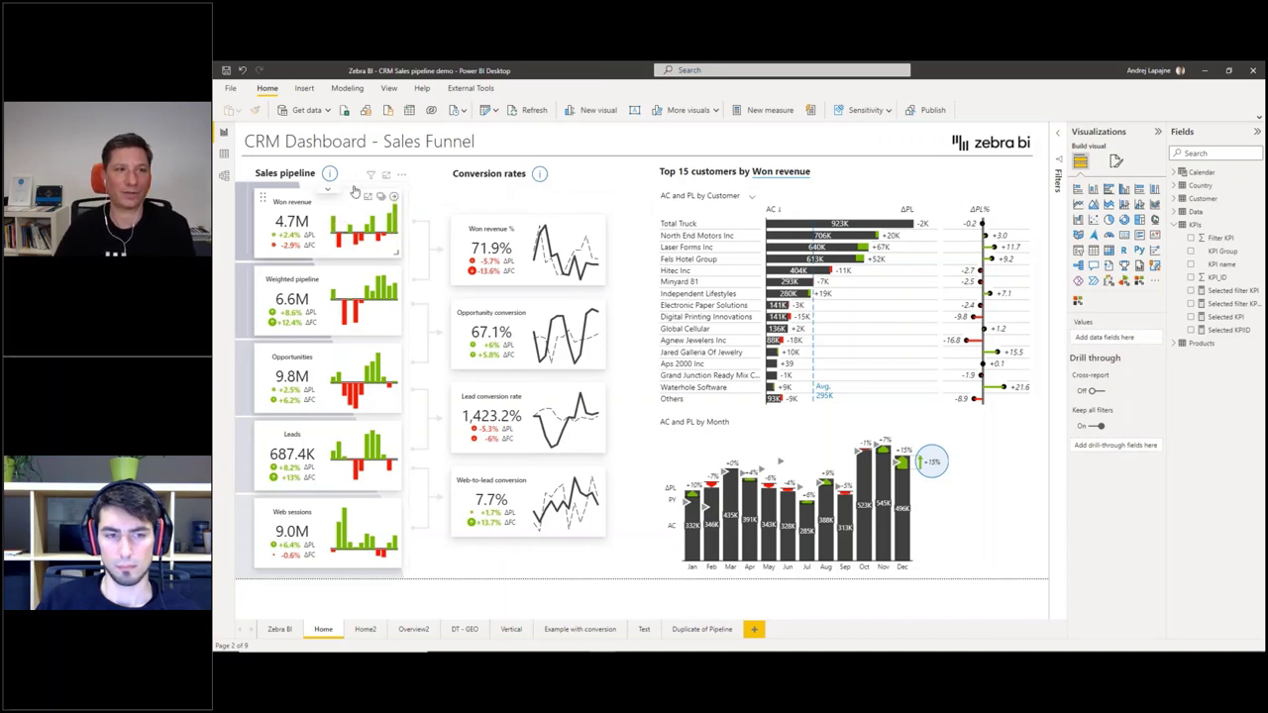
pyautogui.click(303, 510)
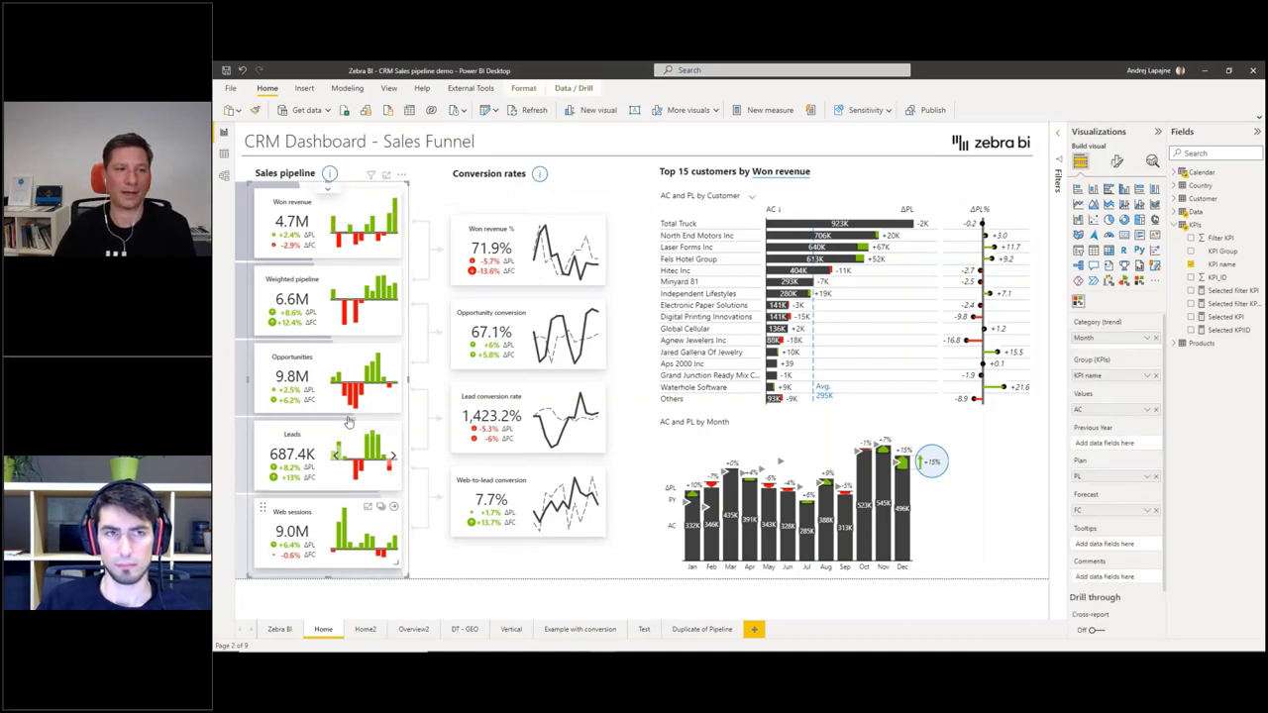
pyautogui.moveTo(297, 203)
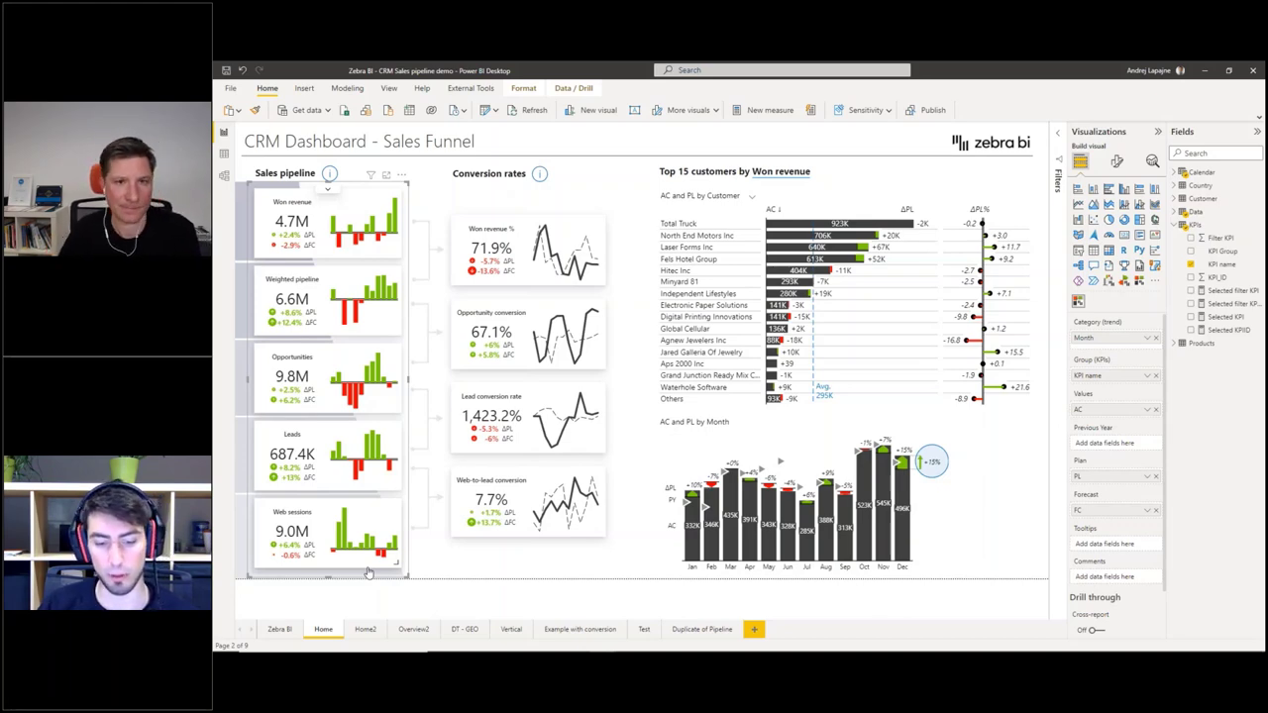
pyautogui.click(582, 176)
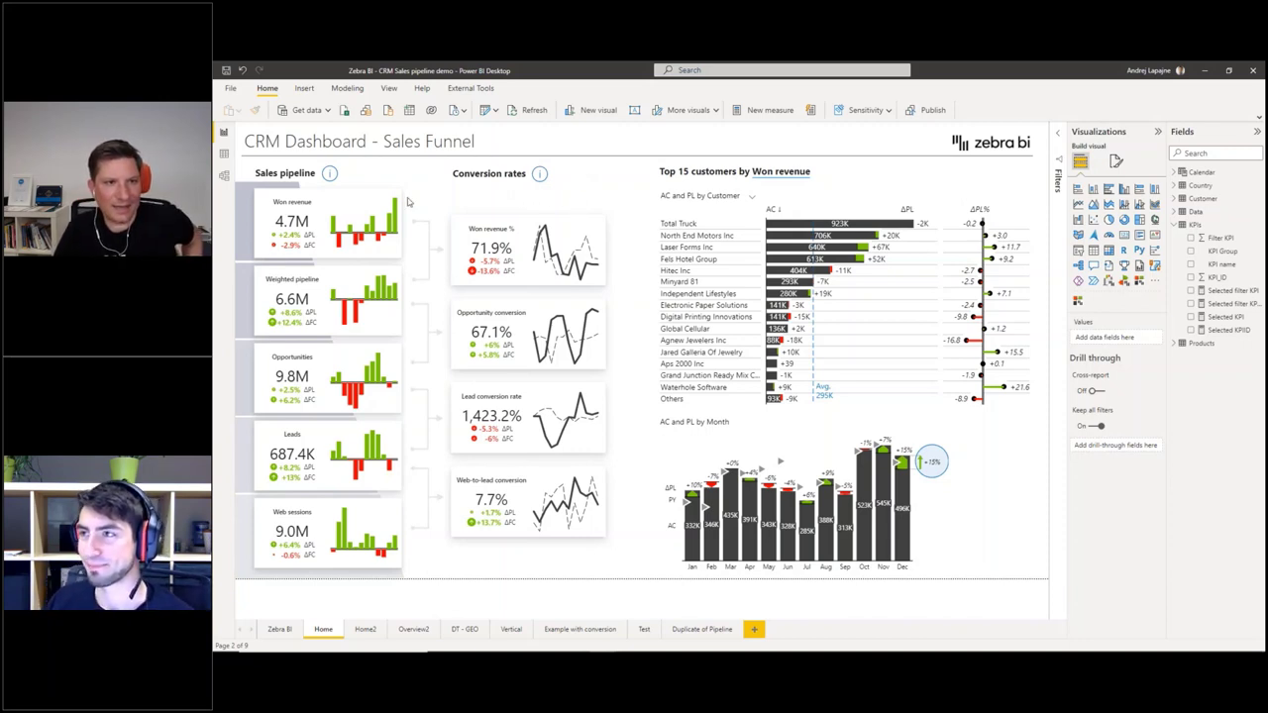
# - Check the About details of the Zebra BI Cards visual used for the Sales pipeline, close them and clear the selection
pyautogui.click(376, 190)
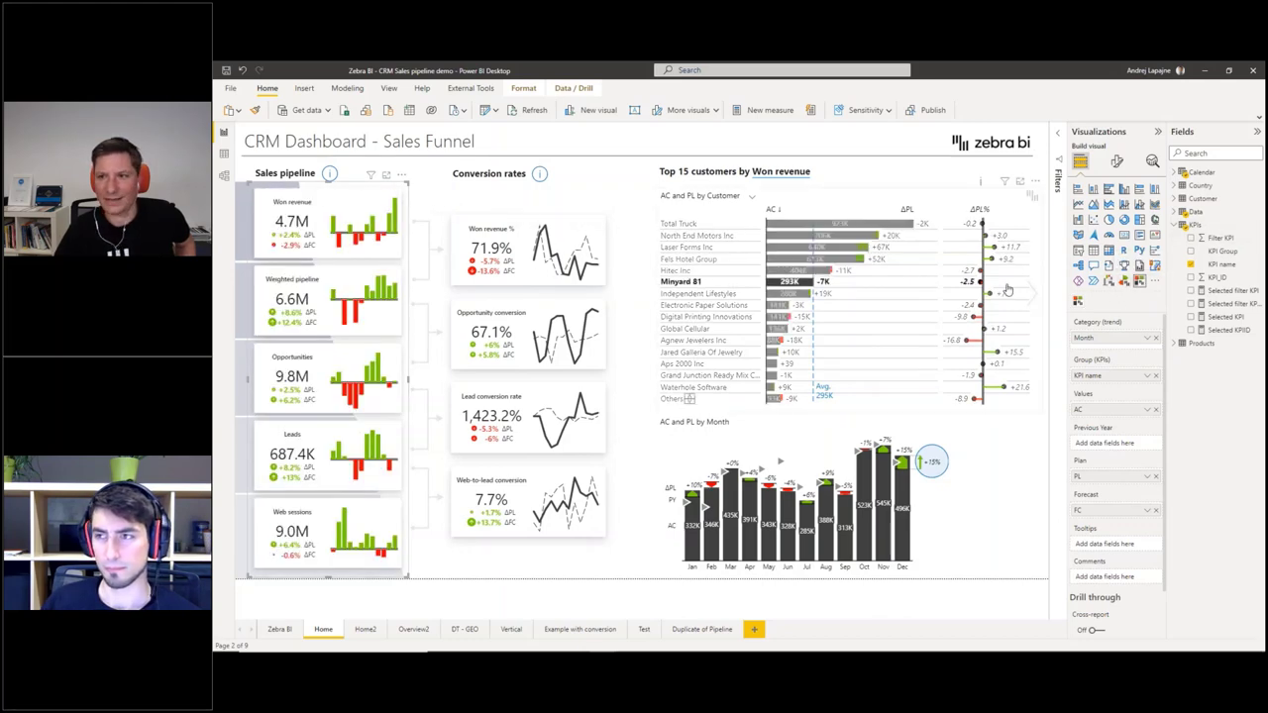
pyautogui.rightClick(1139, 283)
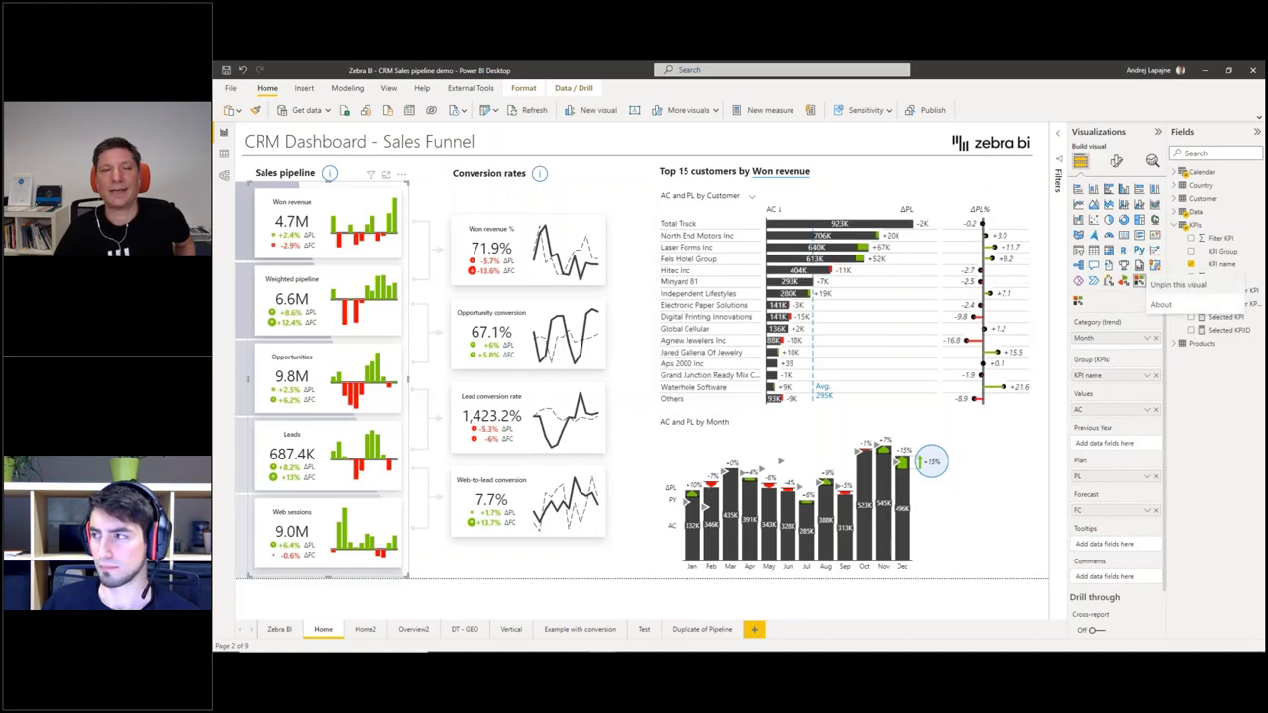
pyautogui.click(1161, 305)
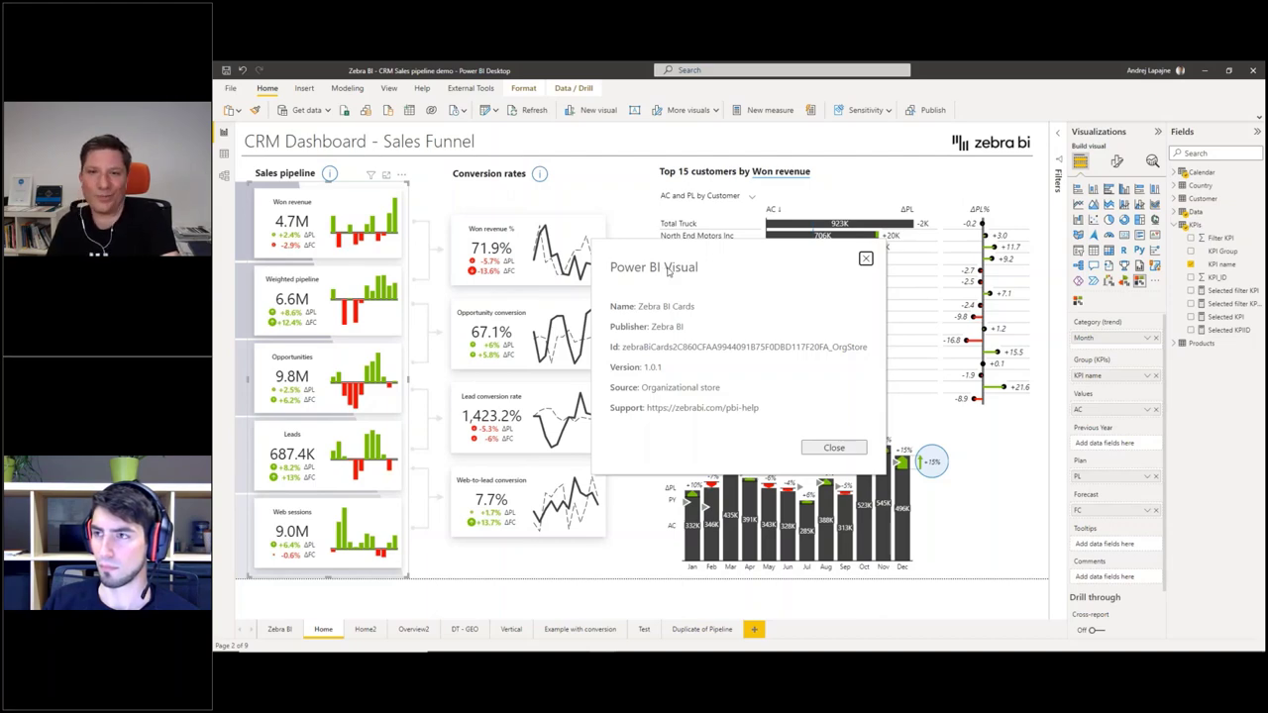
pyautogui.click(866, 259)
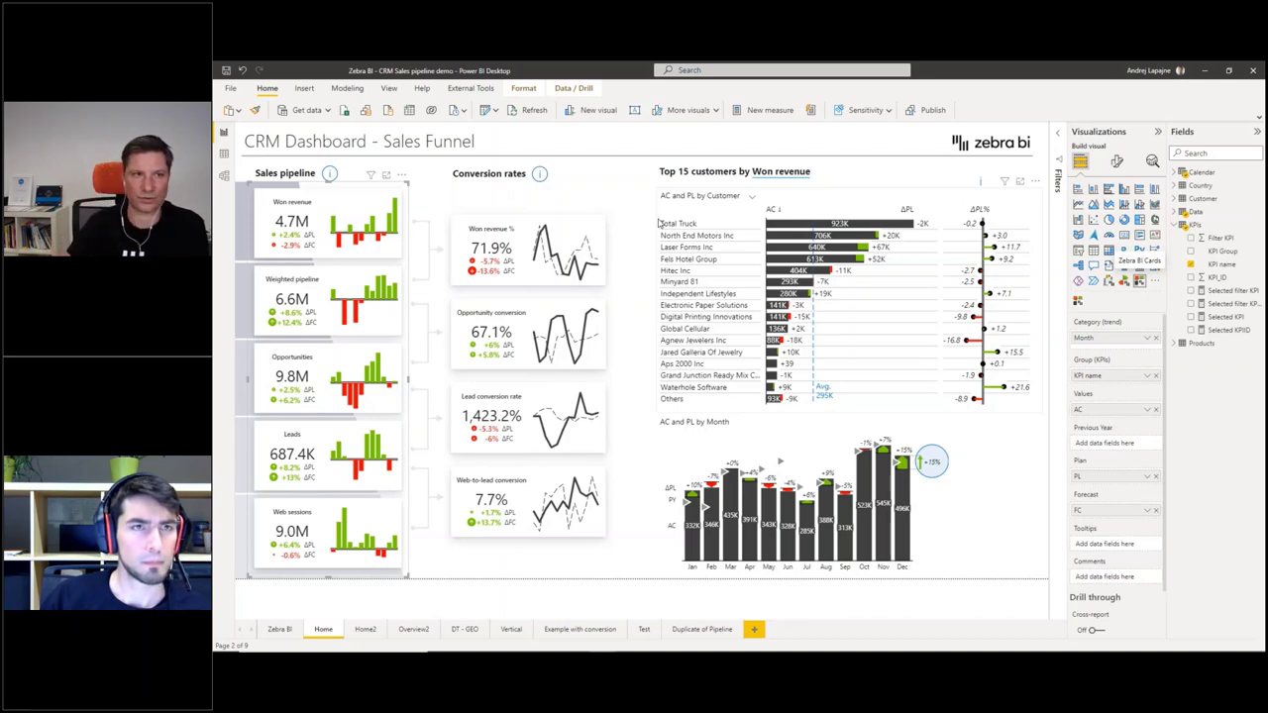
pyautogui.click(614, 182)
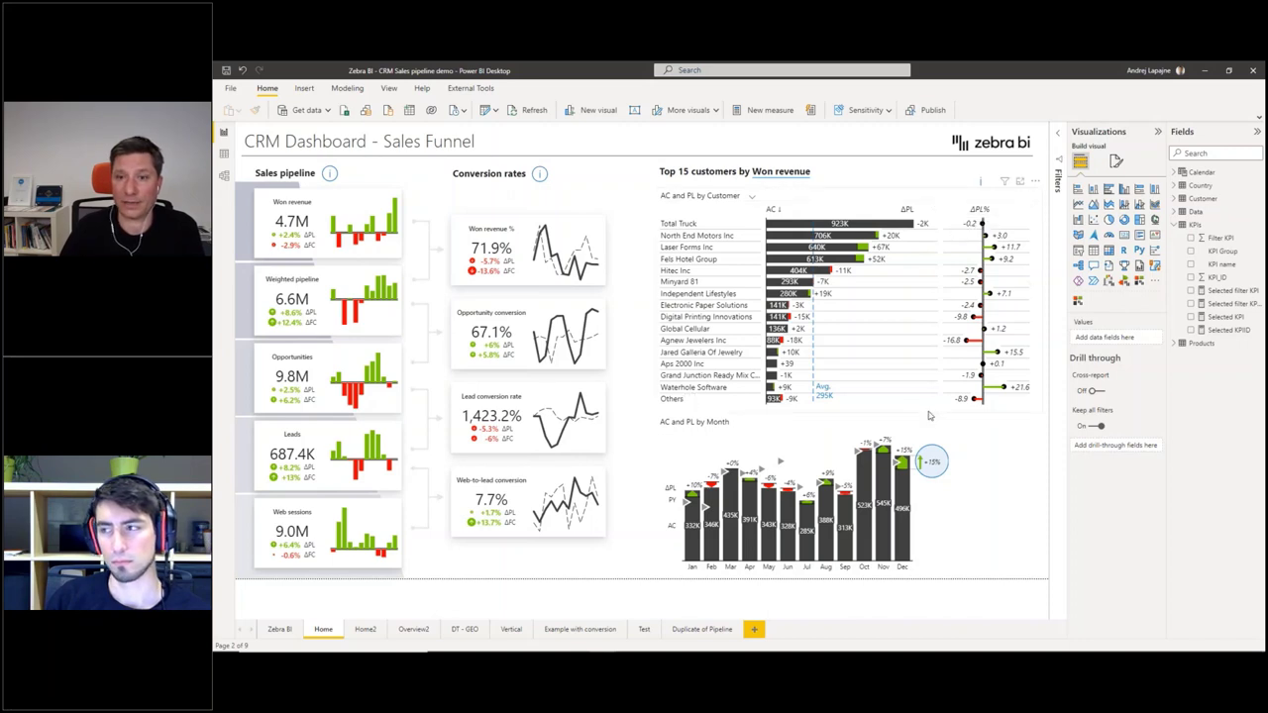
# - Convert the Top 15 customers chart to a matrix and cross-filter it by Won revenue and Weighted pipeline in turn
pyautogui.click(929, 412)
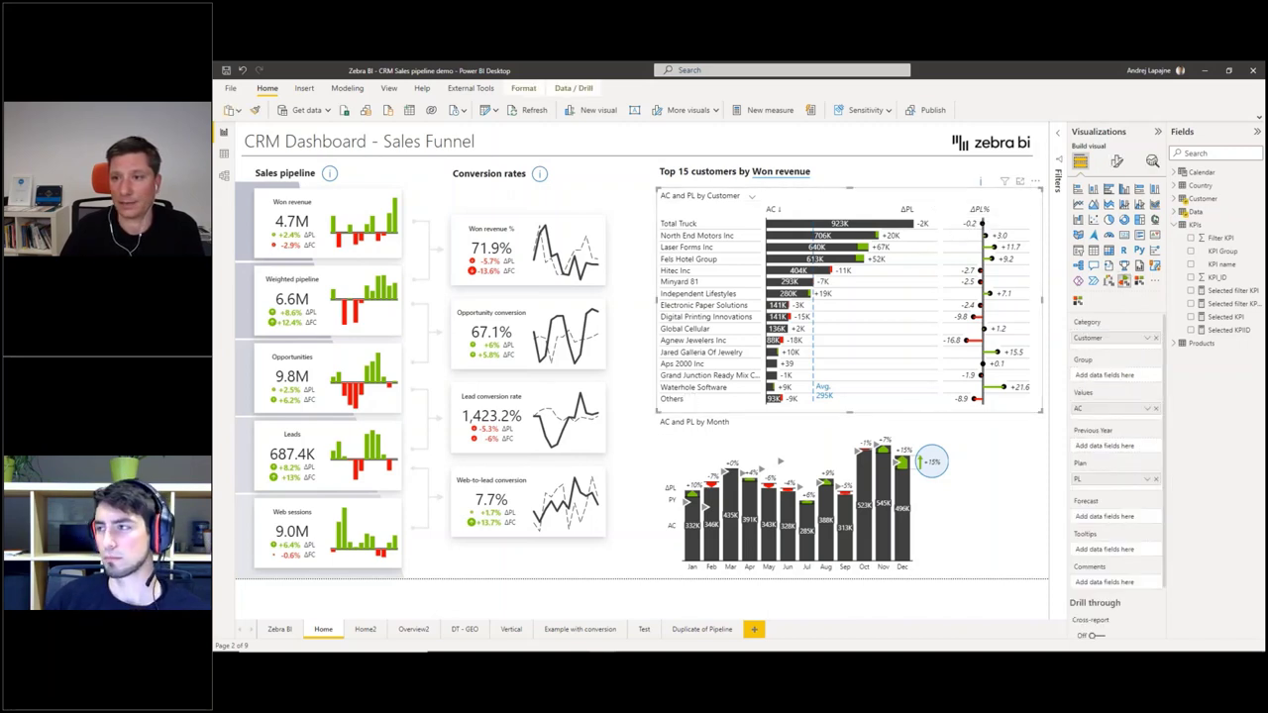
pyautogui.click(1108, 252)
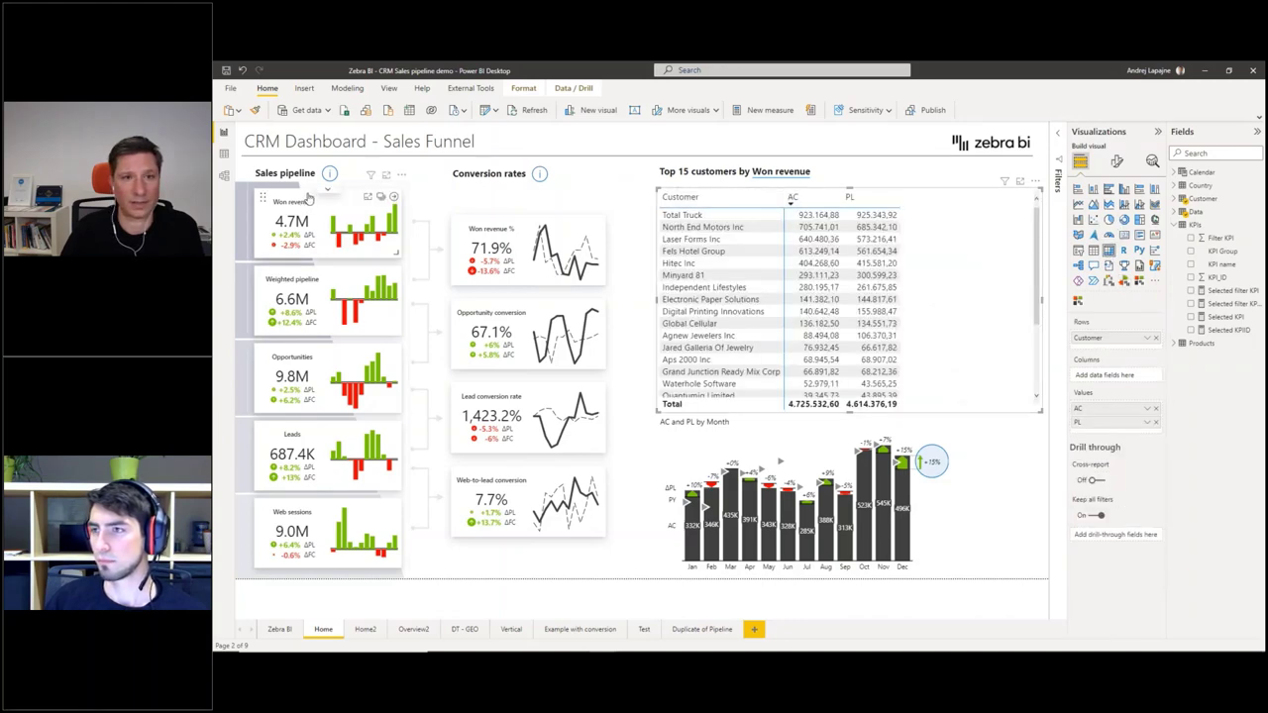
pyautogui.click(308, 198)
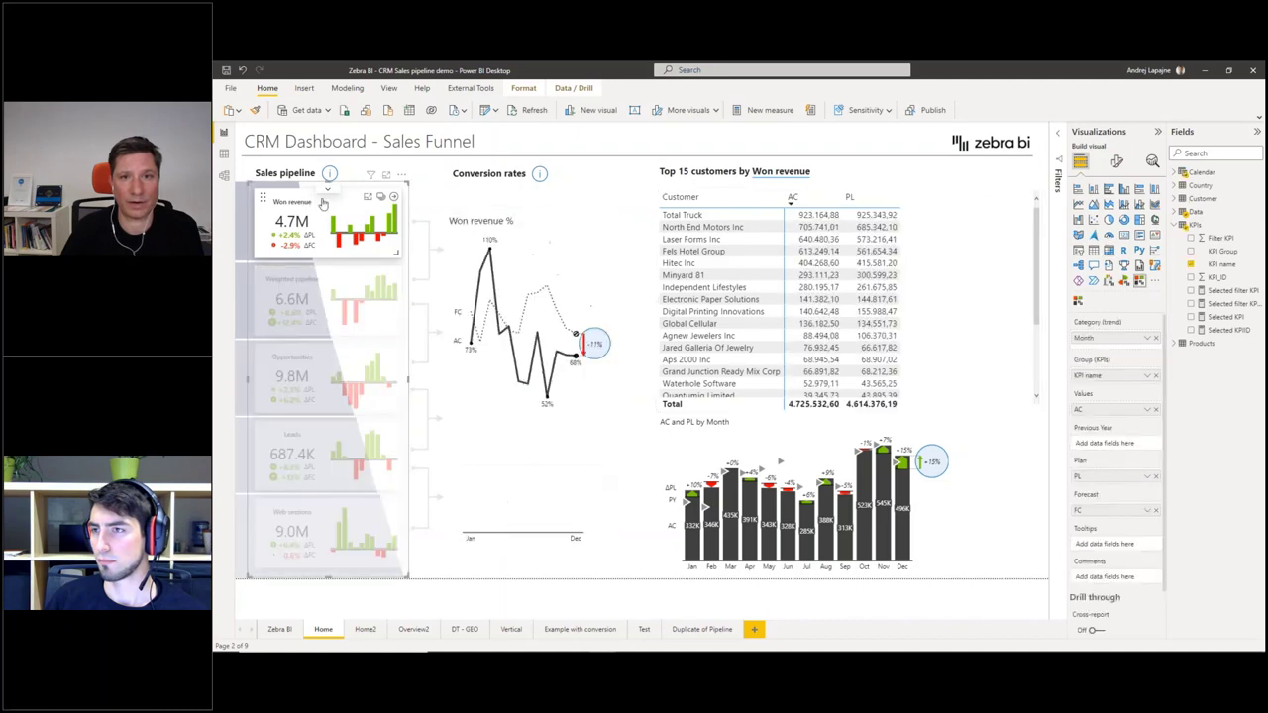
pyautogui.click(313, 279)
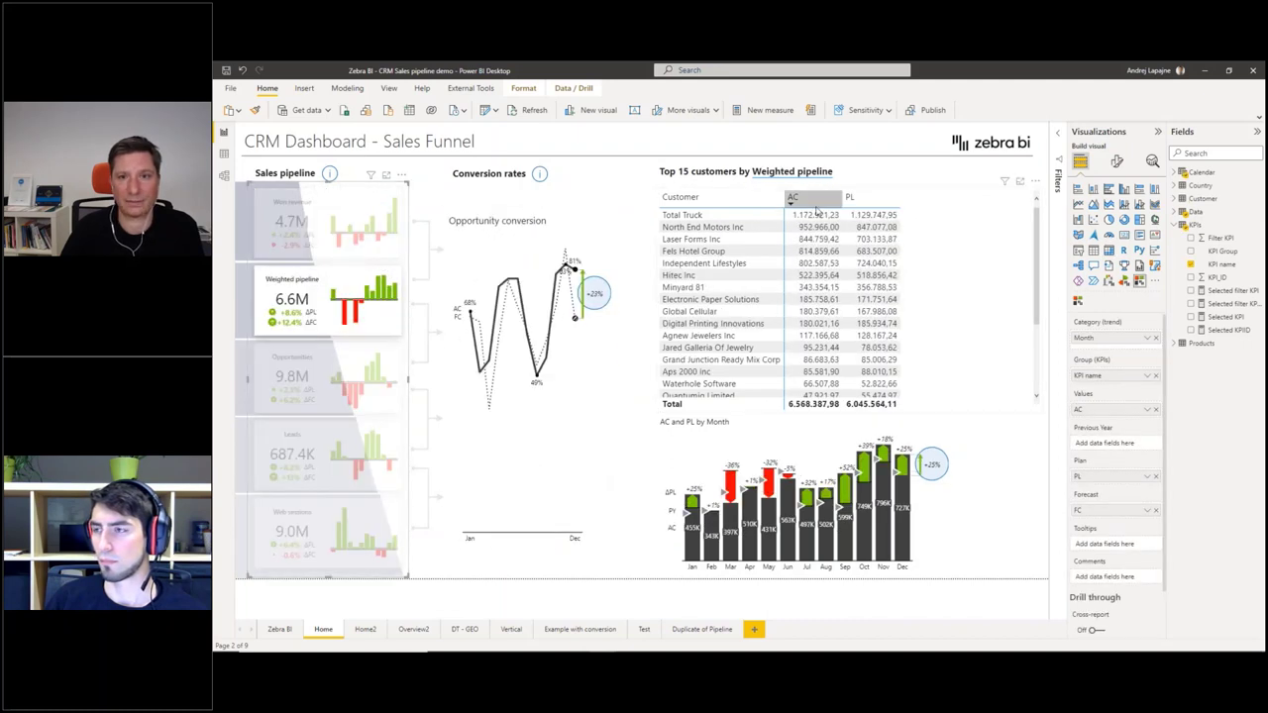
# - Clear the card filter and add KPI name to the columns of the customer matrix
pyautogui.click(931, 199)
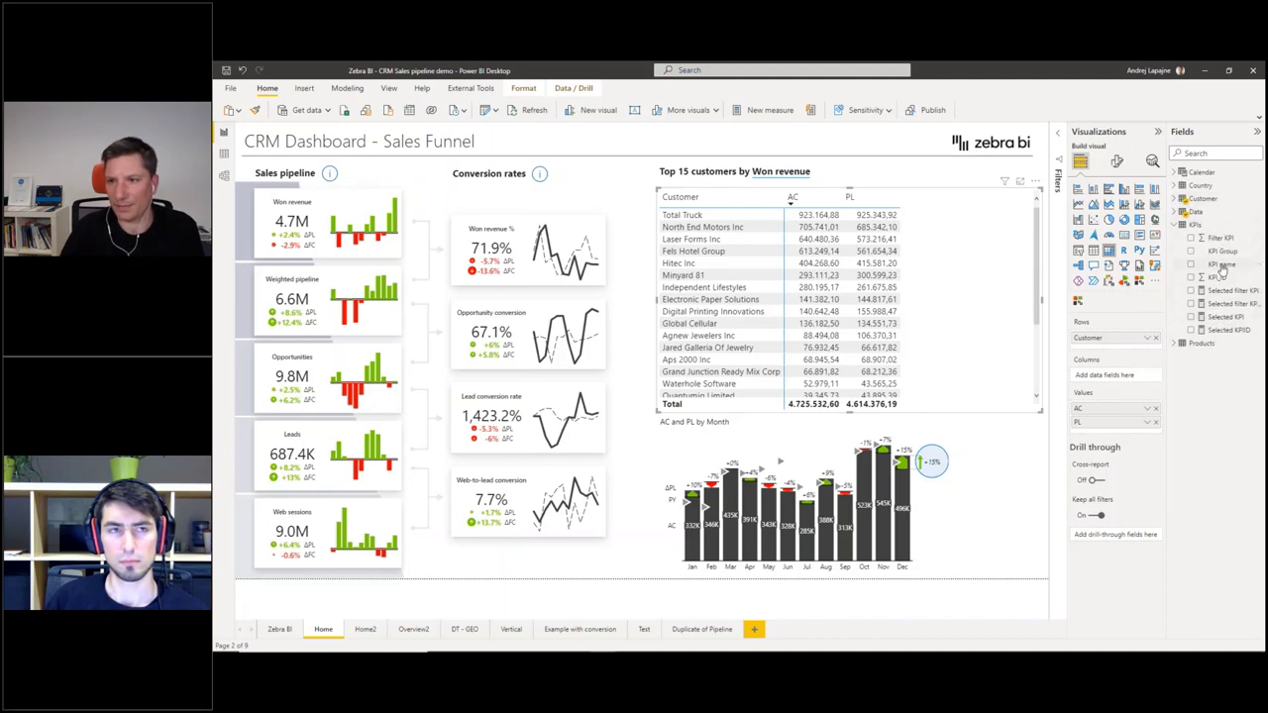
pyautogui.moveTo(1221, 267); pyautogui.dragTo(1129, 378)
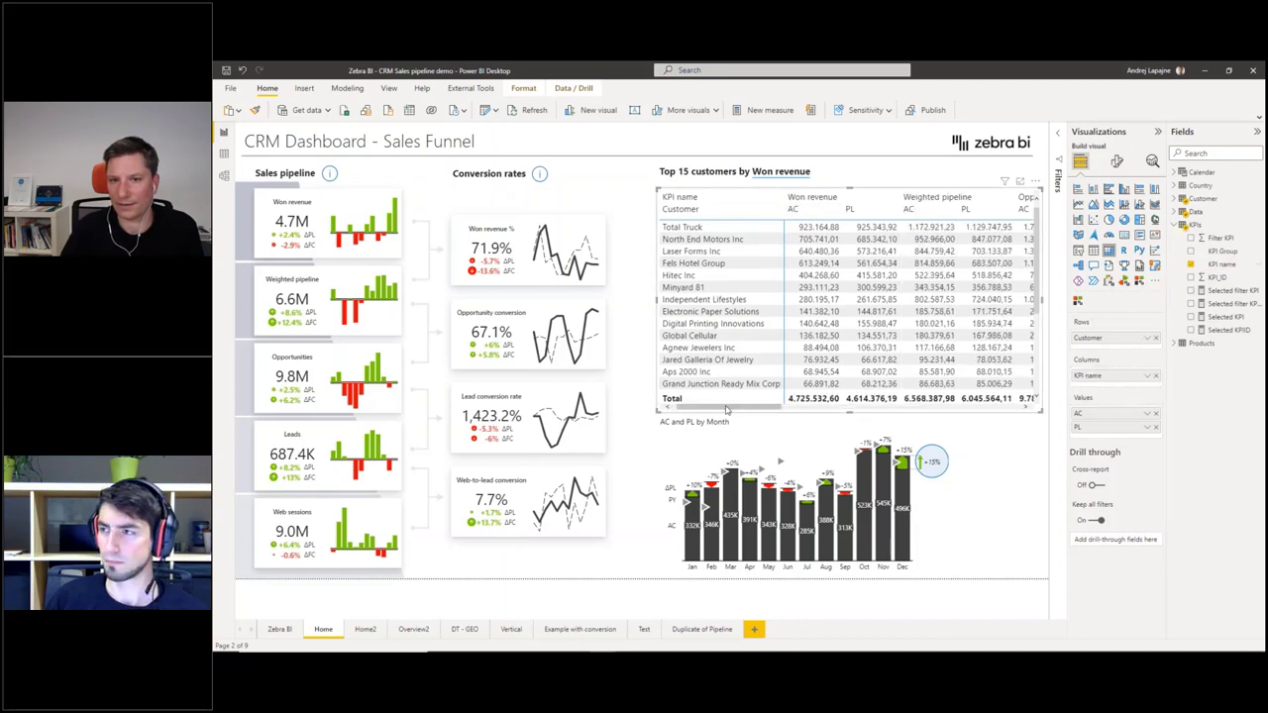
# - Review the KPI columns across the customer matrix and compare it with a flat table layout
pyautogui.moveTo(726, 408); pyautogui.dragTo(864, 430)
pyautogui.moveTo(980, 407); pyautogui.dragTo(721, 404)
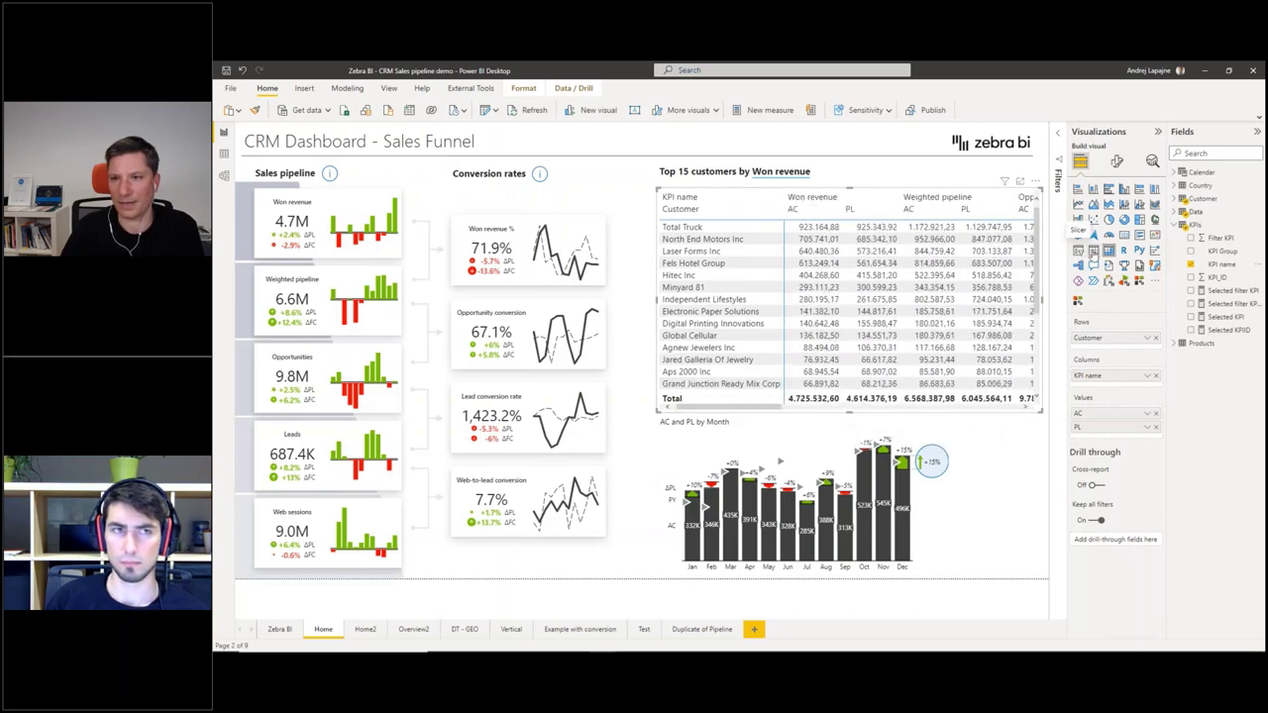
pyautogui.click(1092, 251)
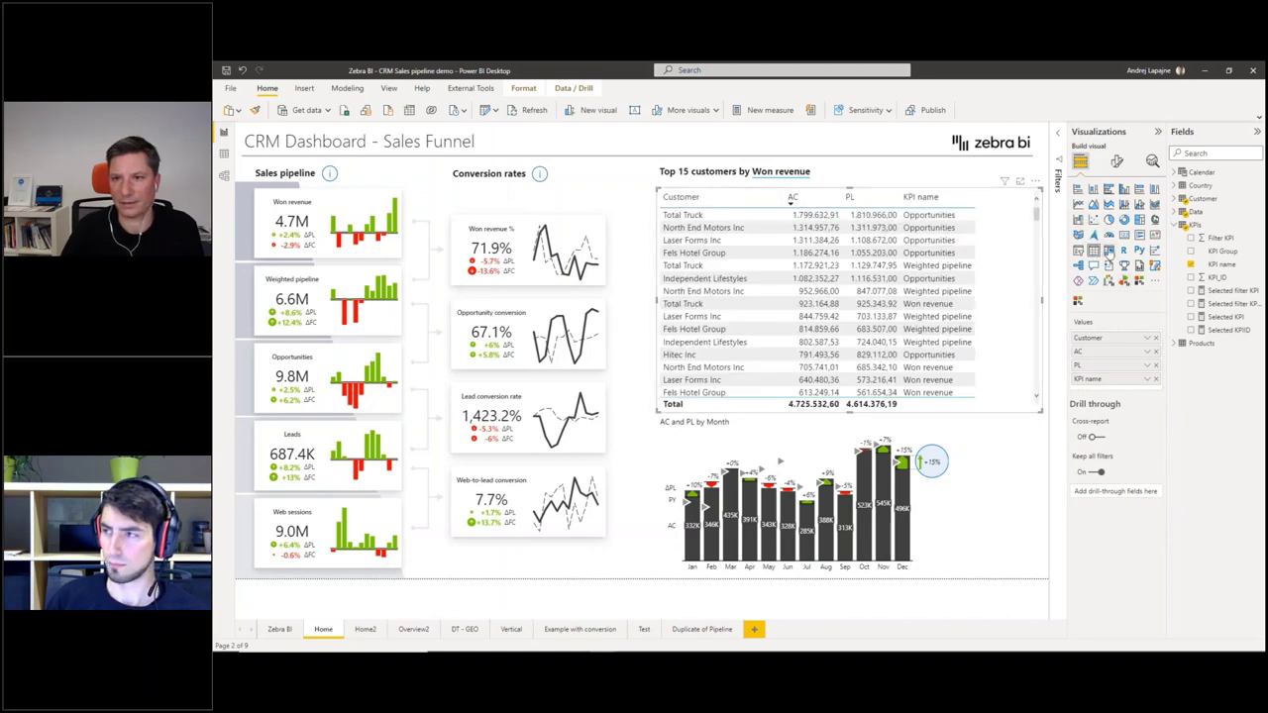
pyautogui.click(1108, 251)
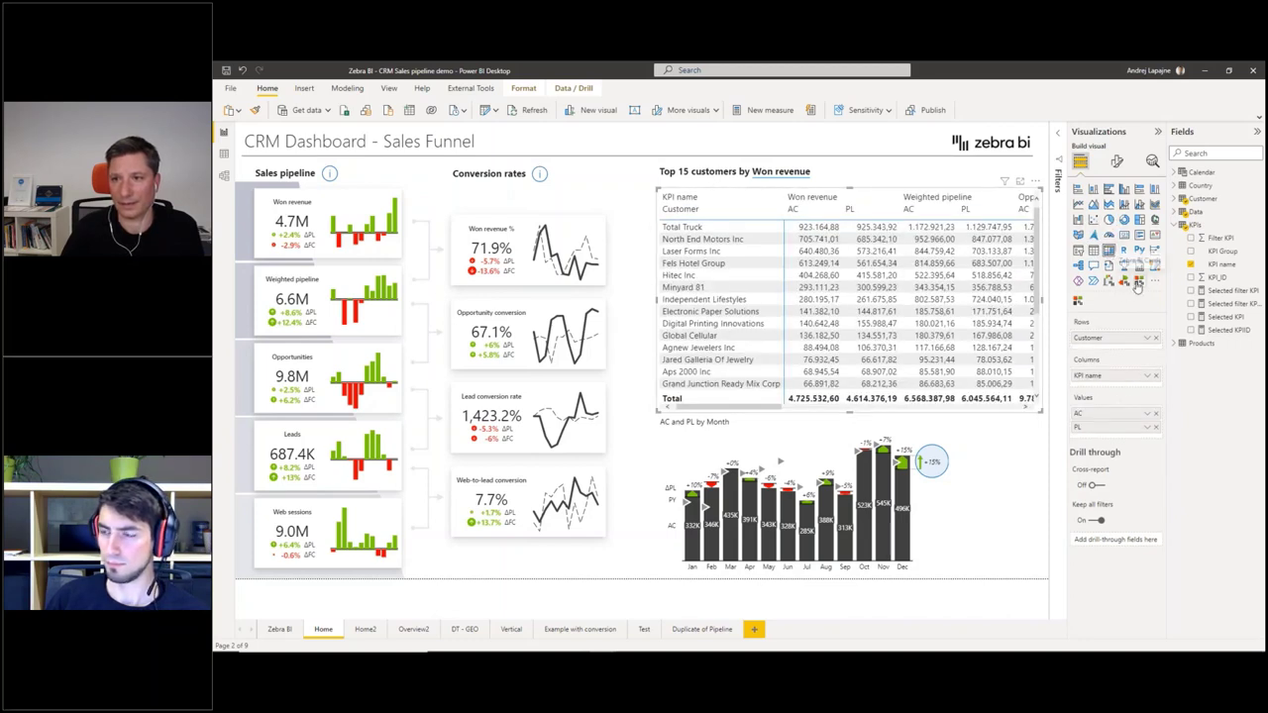
# - Convert the customer matrix by KPI name back to a Zebra BI Tables visual and clear the selection
pyautogui.click(1125, 281)
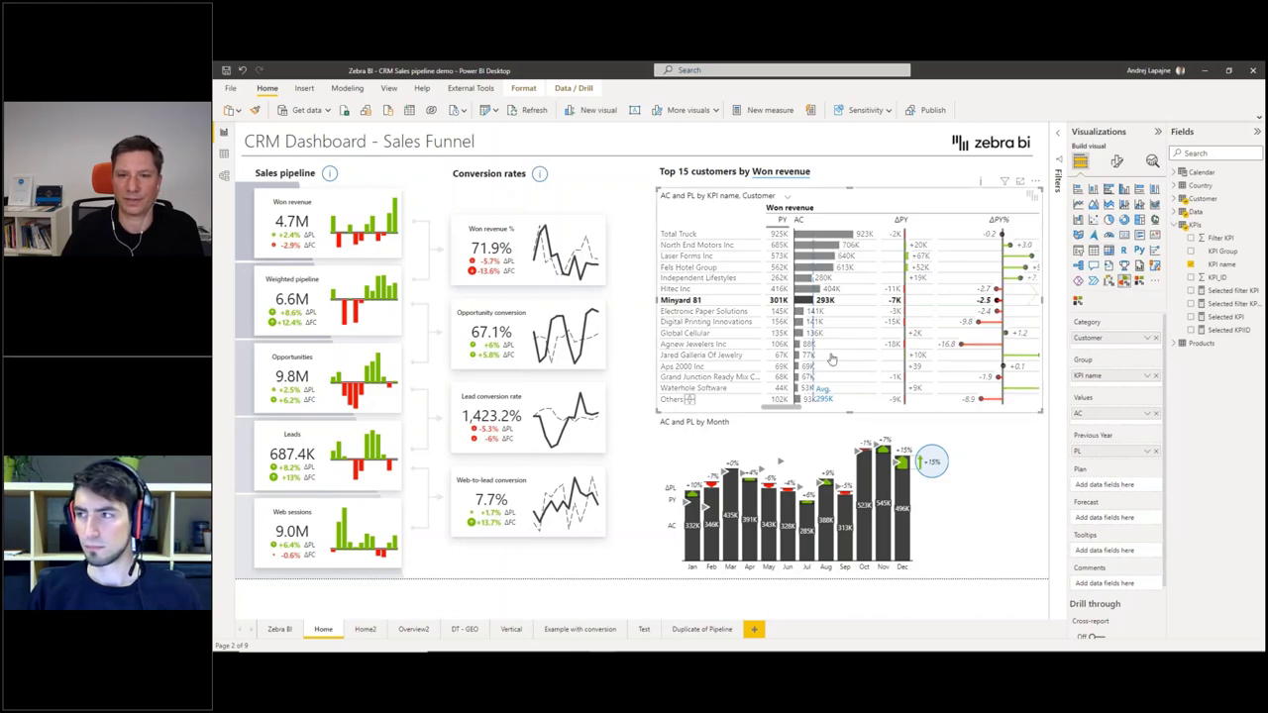
pyautogui.moveTo(793, 407)
pyautogui.mouseDown()
pyautogui.moveTo(1020, 416)
pyautogui.moveTo(783, 414)
pyautogui.mouseUp()
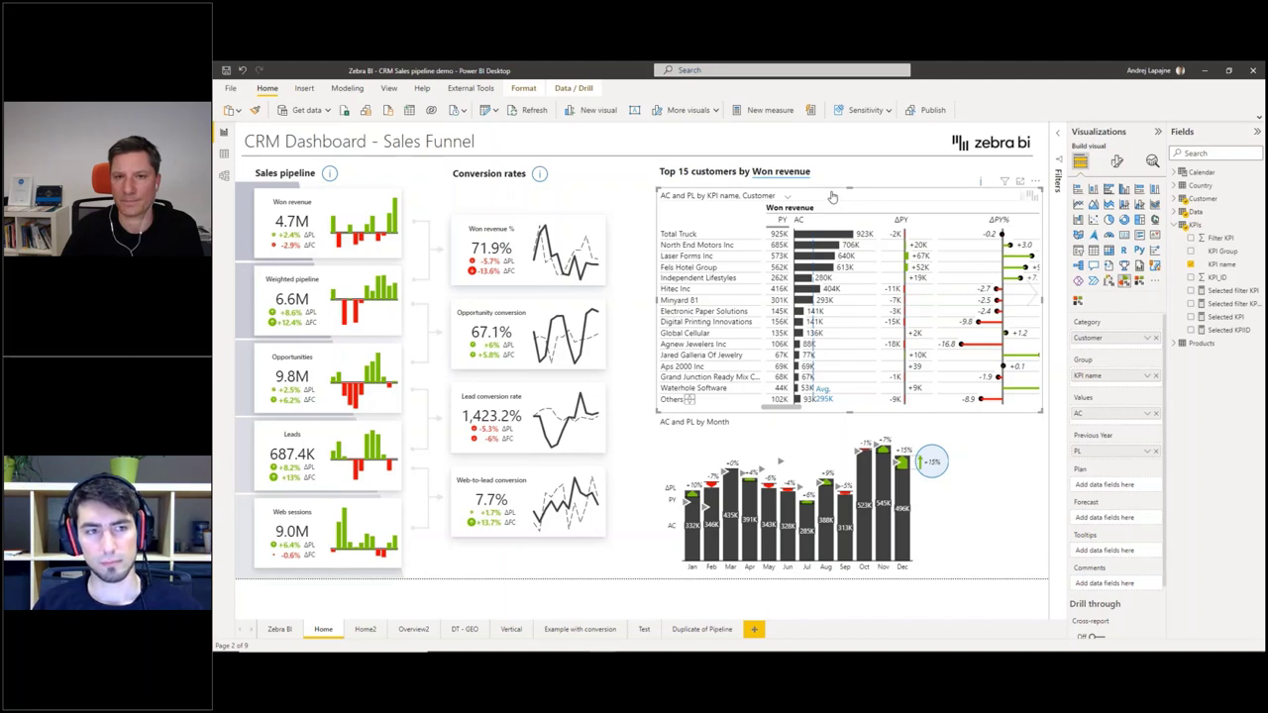
pyautogui.click(625, 185)
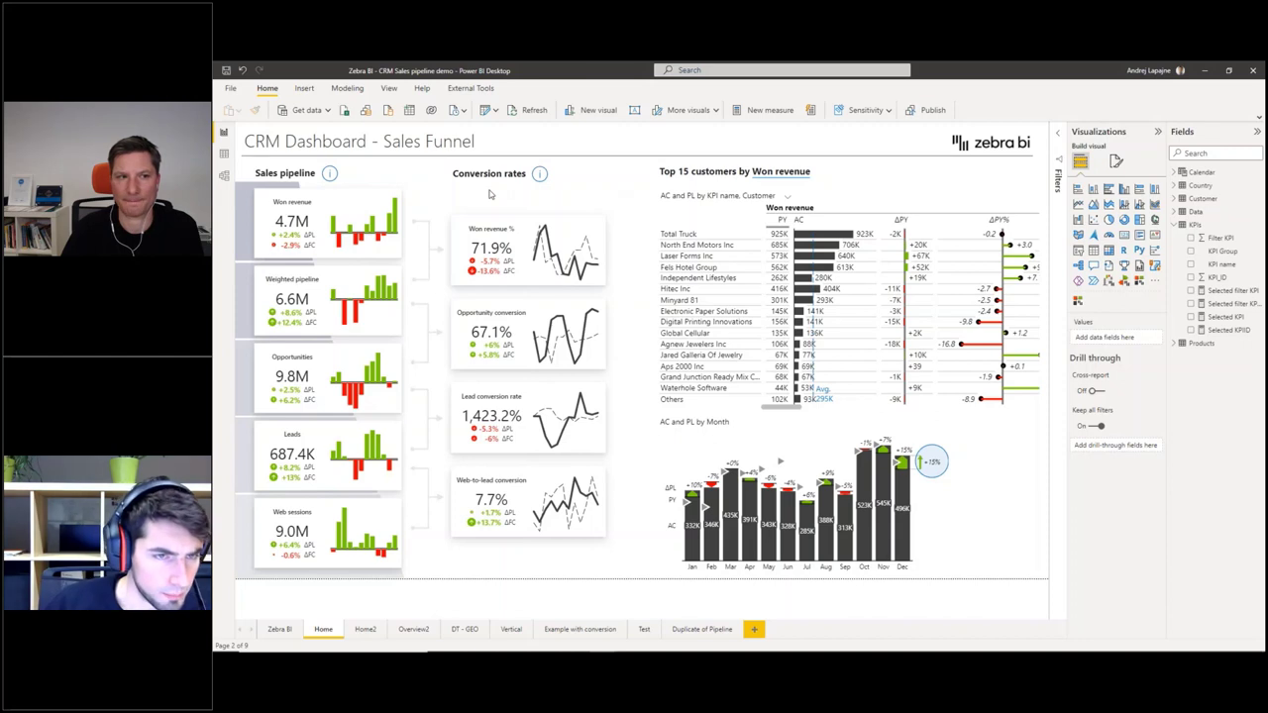
# - Cross-filter the dashboard by the Weighted pipeline card and clear the filter again
pyautogui.click(333, 282)
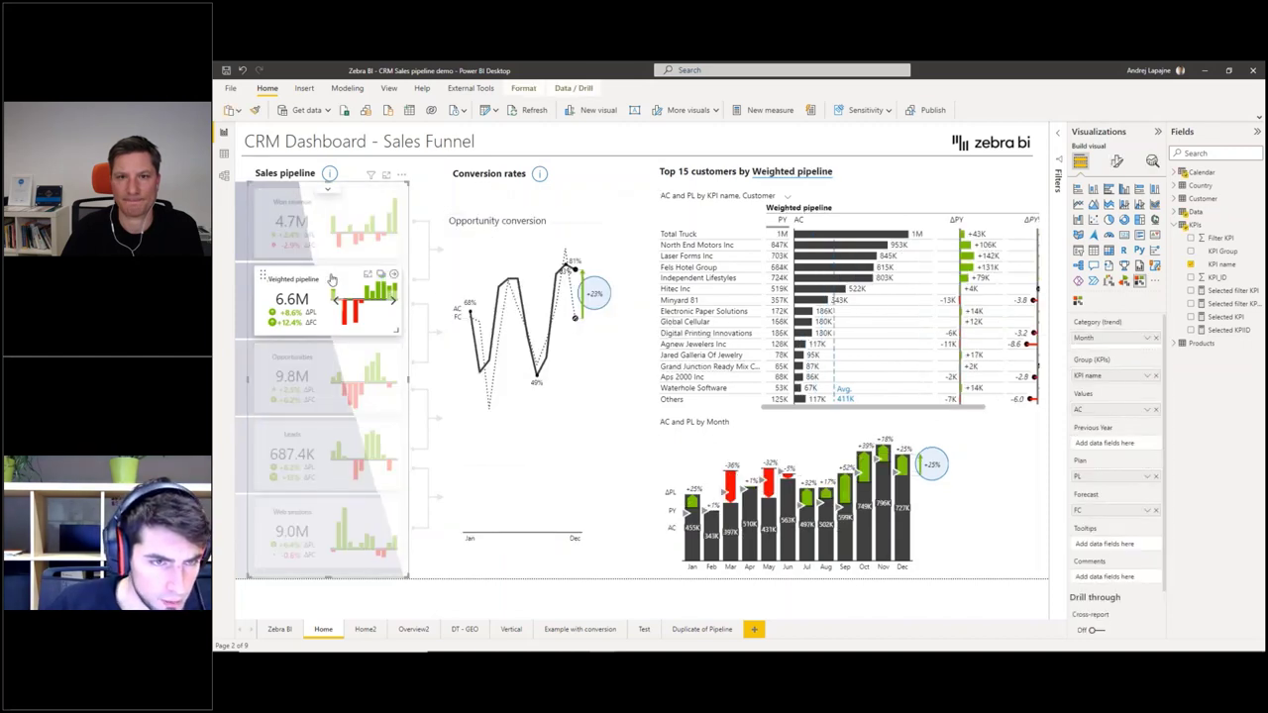
pyautogui.click(332, 280)
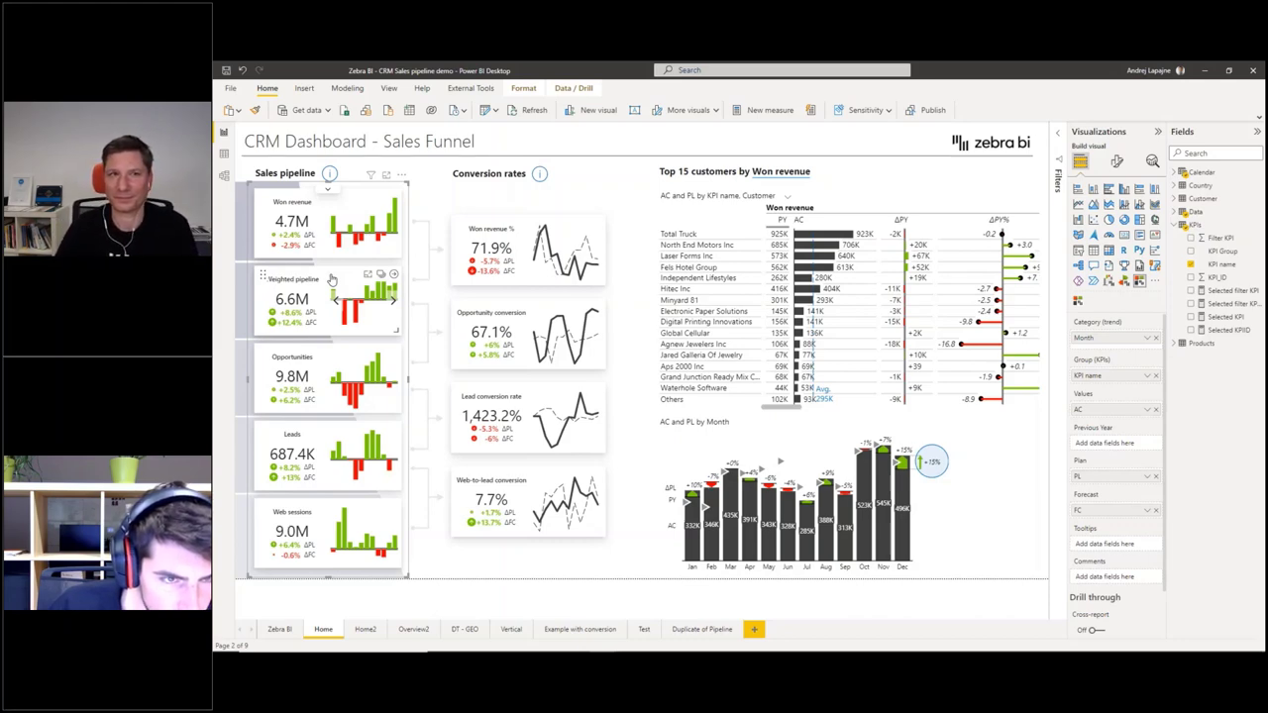
pyautogui.hotkey('alt', 'Tab')
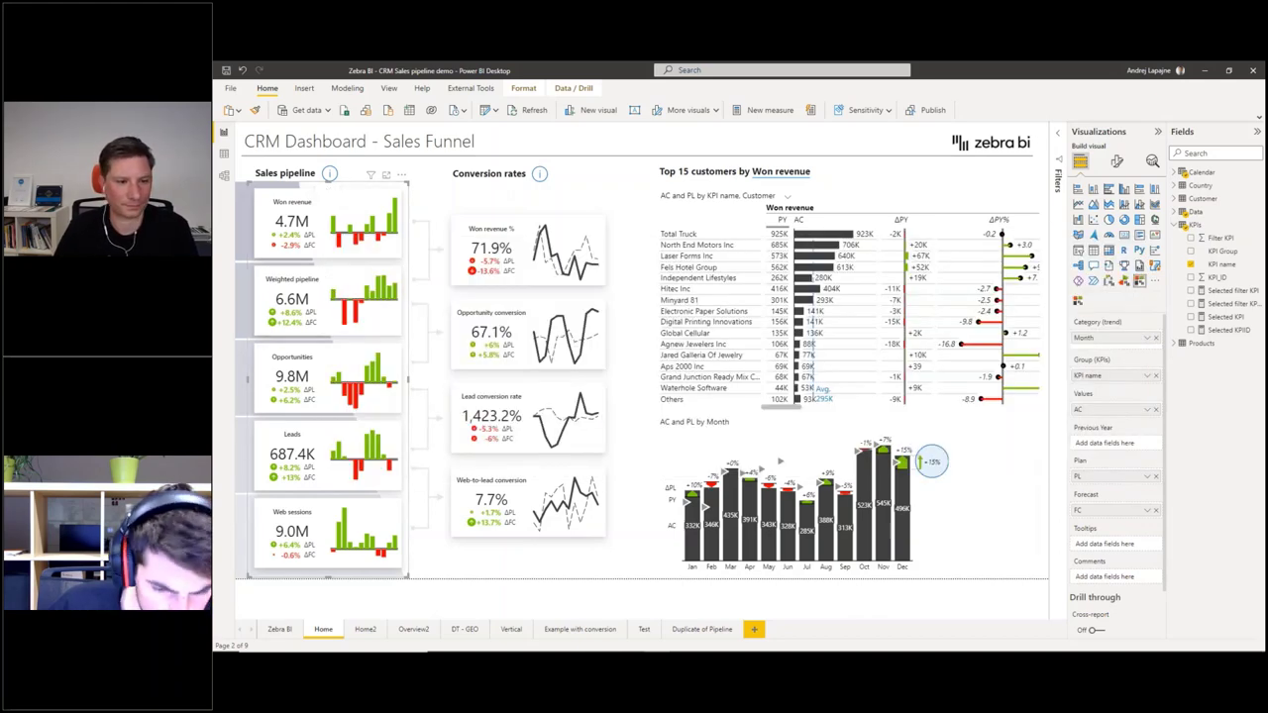
pyautogui.hotkey('alt', 'Tab')
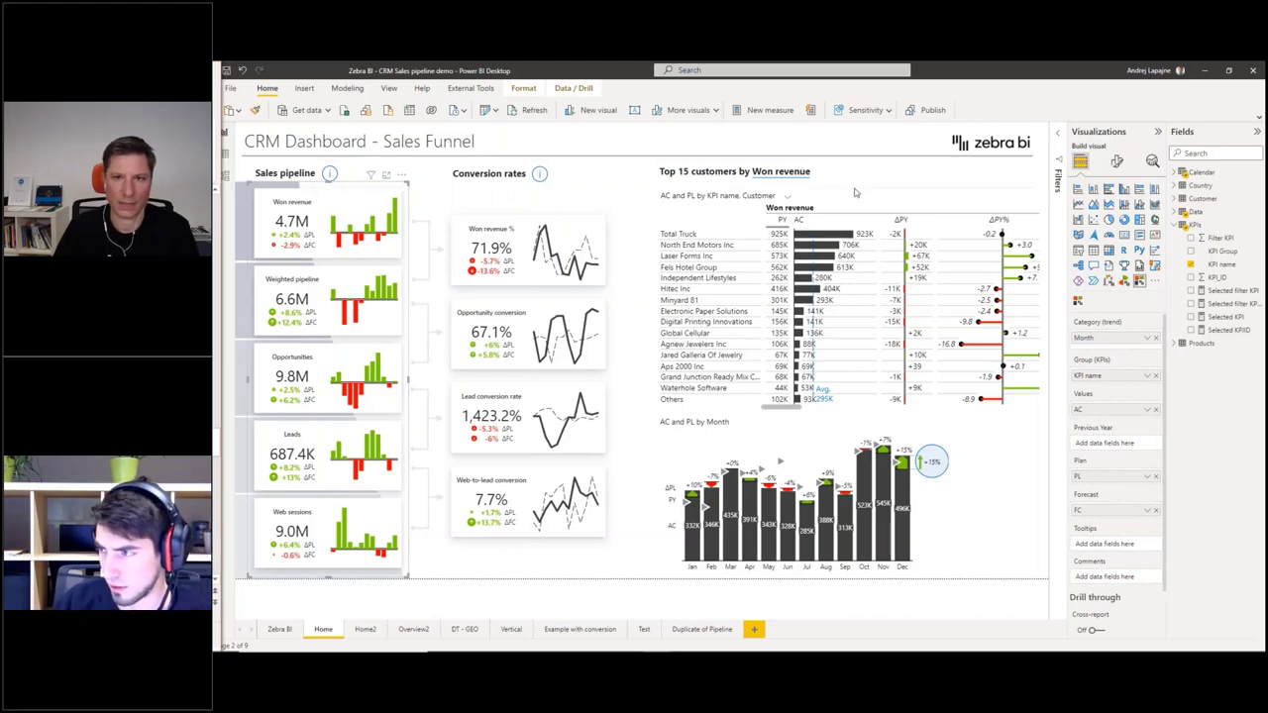
# - Select the AC and PL by Month chart to examine its assigned fields
pyautogui.click(823, 509)
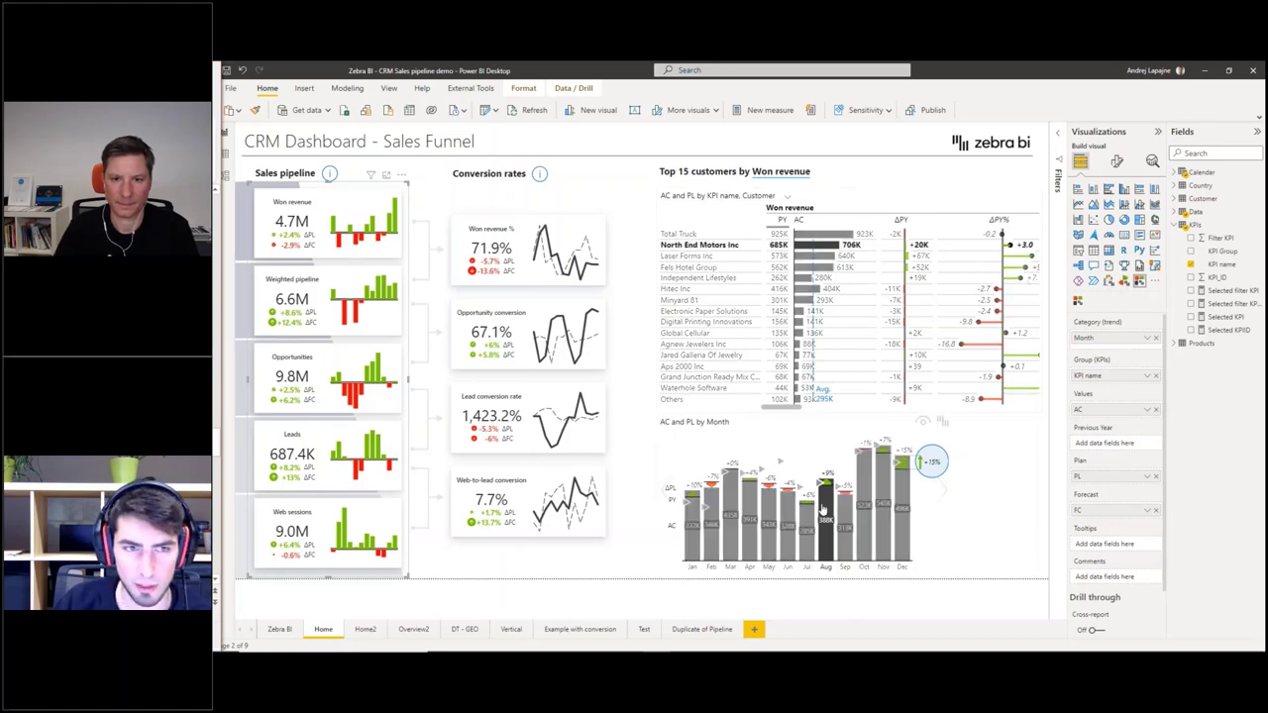
pyautogui.click(804, 423)
pyautogui.click(804, 423)
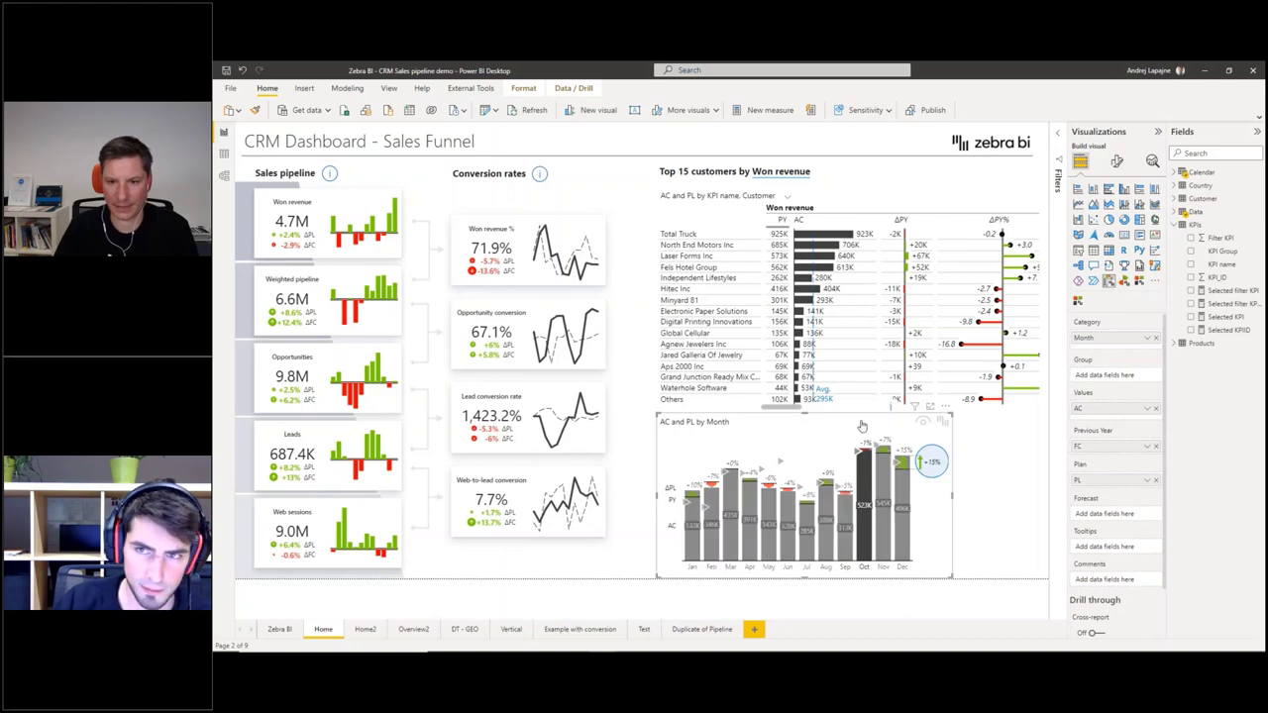
# - Switch to the Consolidated financials with cards report and open its Executive summary in report view
pyautogui.hotkey('alt', 'Tab')
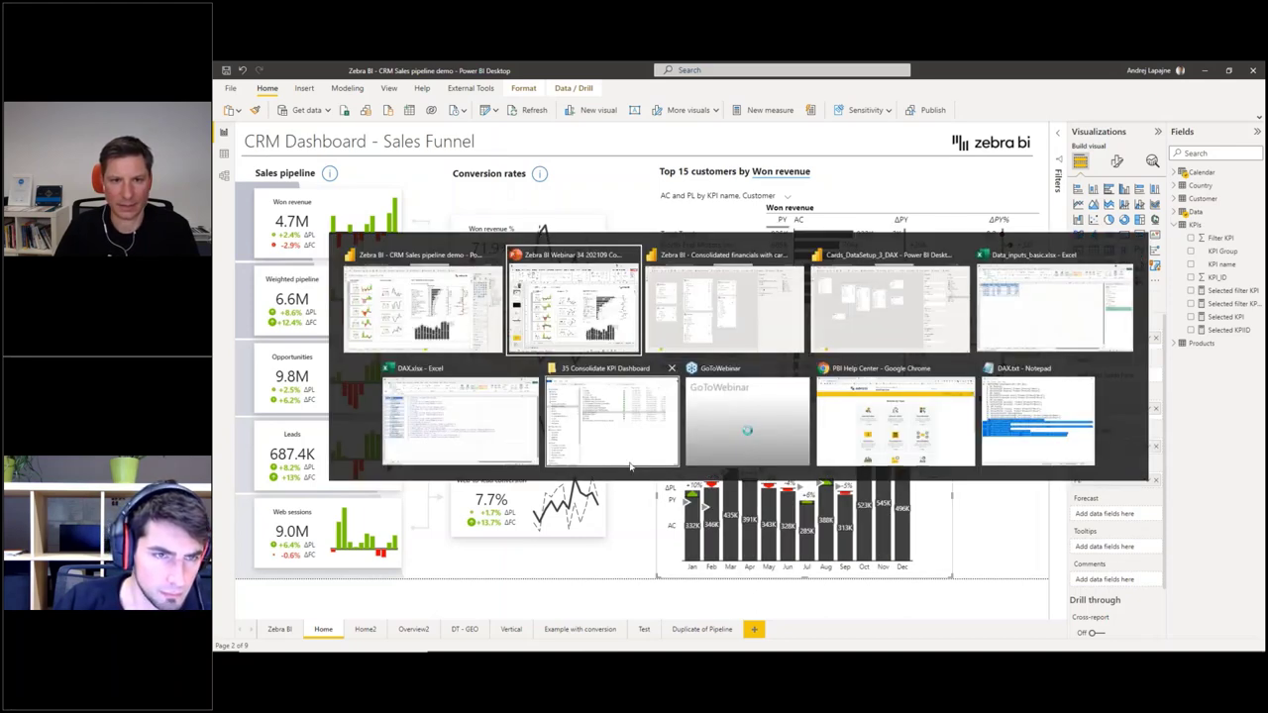
pyautogui.hotkey('alt', 'Tab')
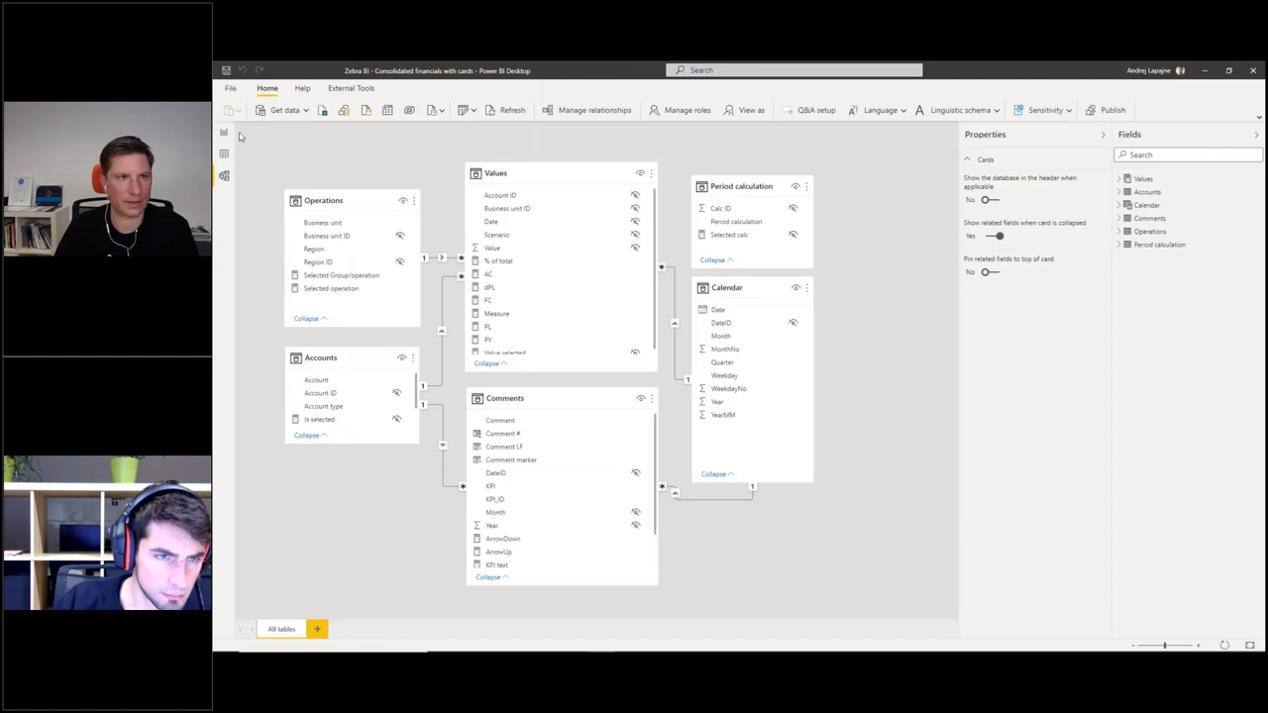
pyautogui.click(225, 131)
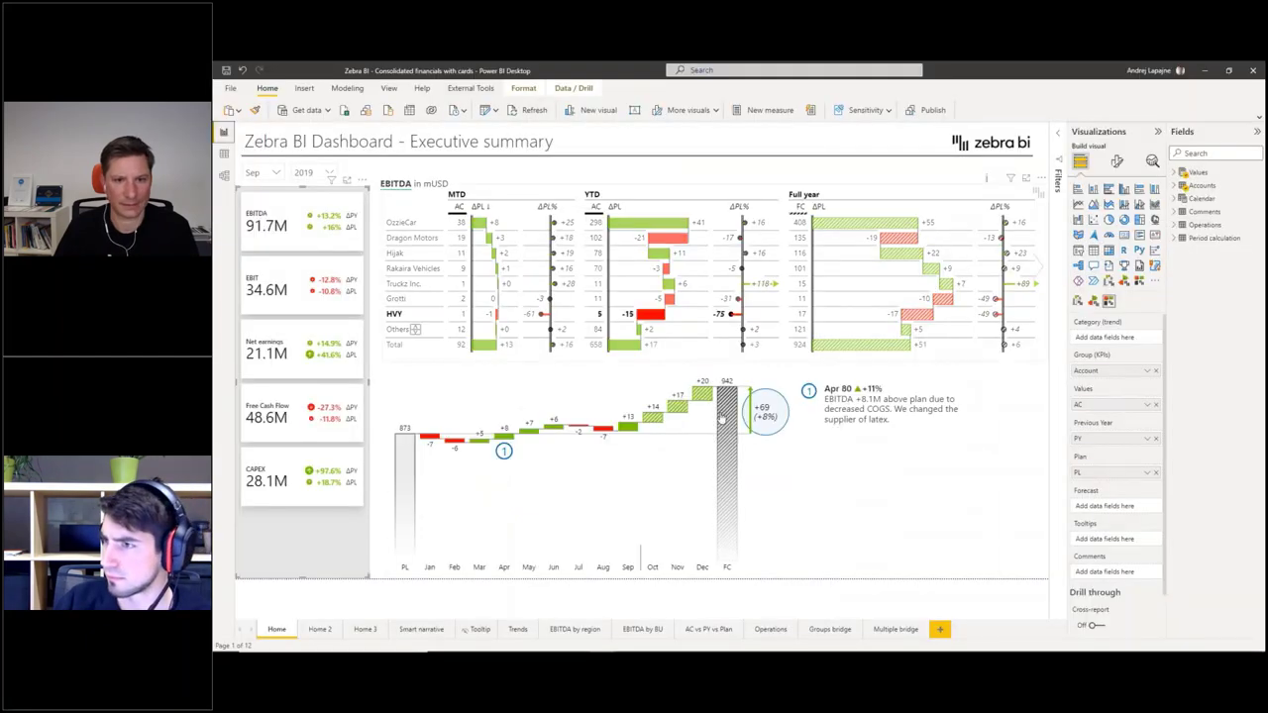
# - Change the monthly EBITDA waterfall to the column chart with variances and remove its FC forecast and PL plan fields
pyautogui.click(654, 421)
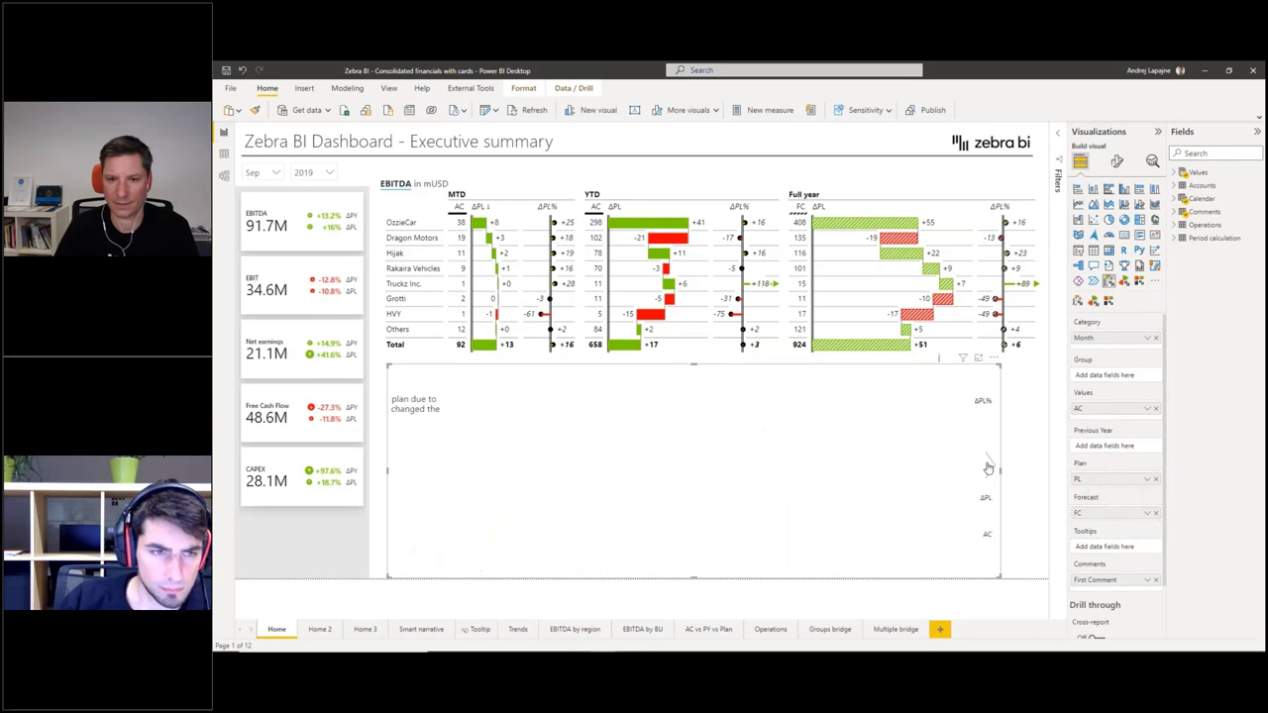
pyautogui.click(1154, 513)
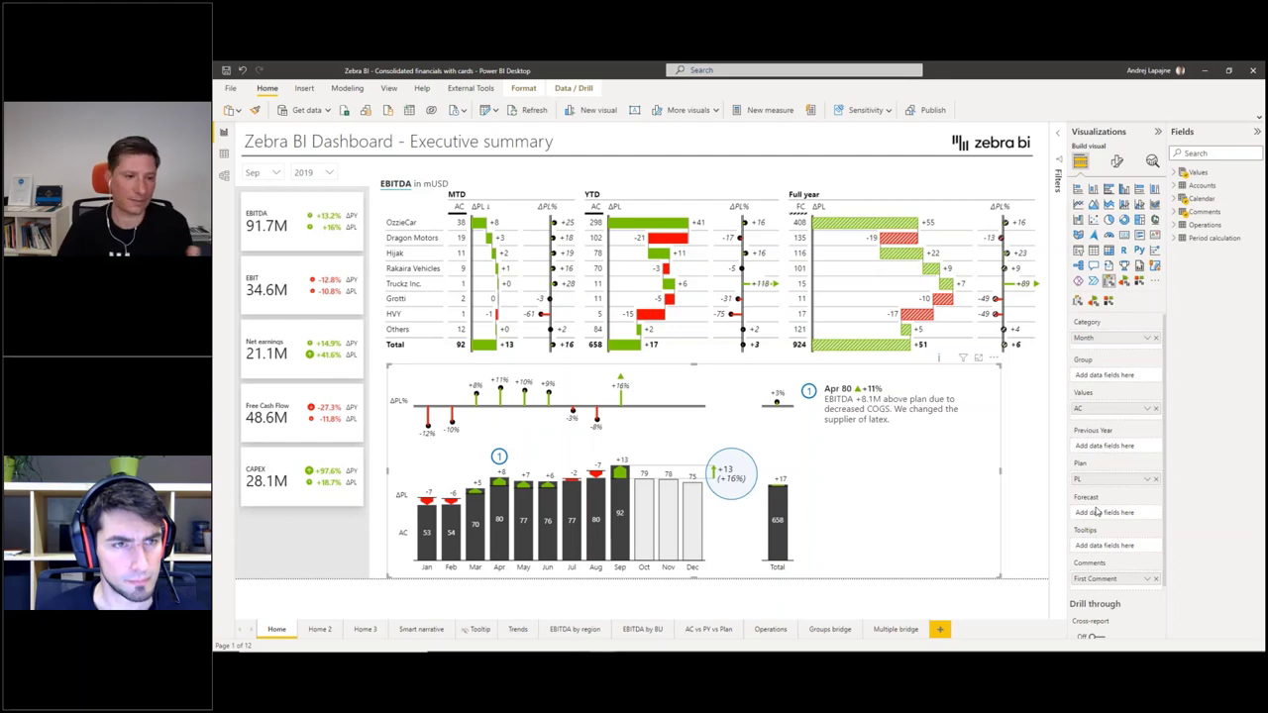
pyautogui.click(1155, 479)
# - Assign PL as the plan and FC as the forecast of the monthly EBITDA chart
pyautogui.click(1176, 173)
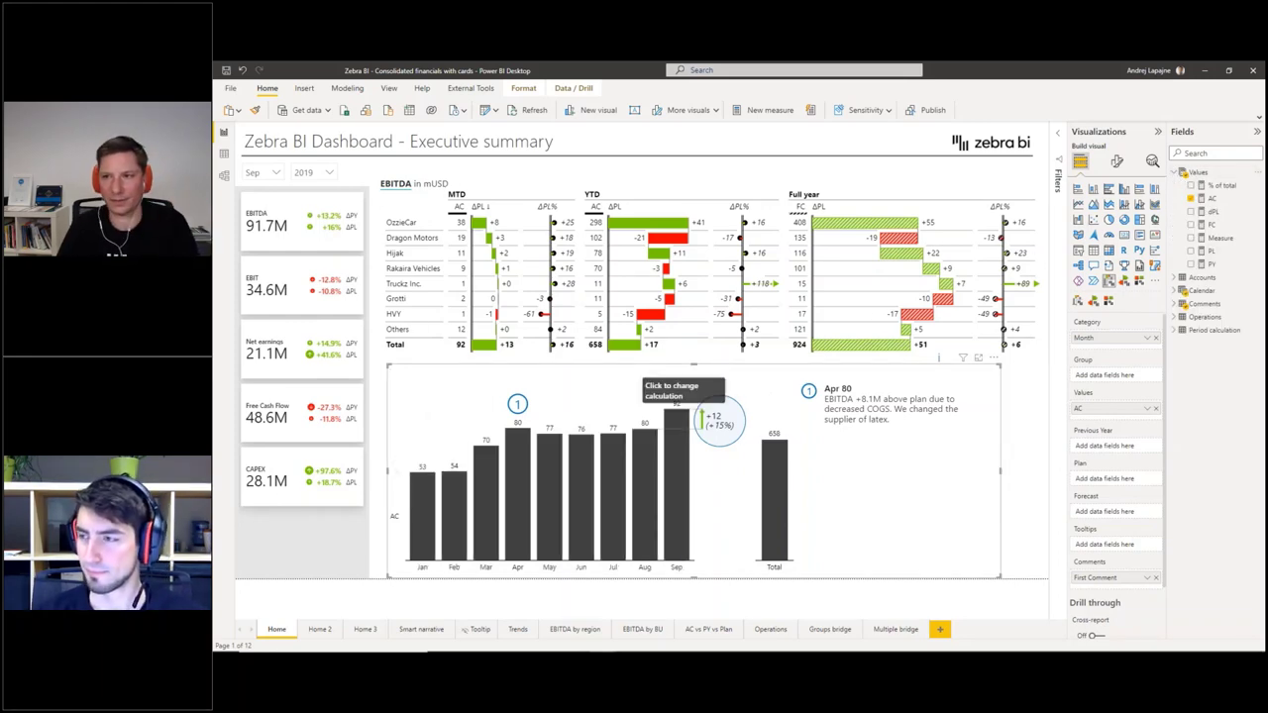
pyautogui.moveTo(1215, 250); pyautogui.dragTo(1120, 479)
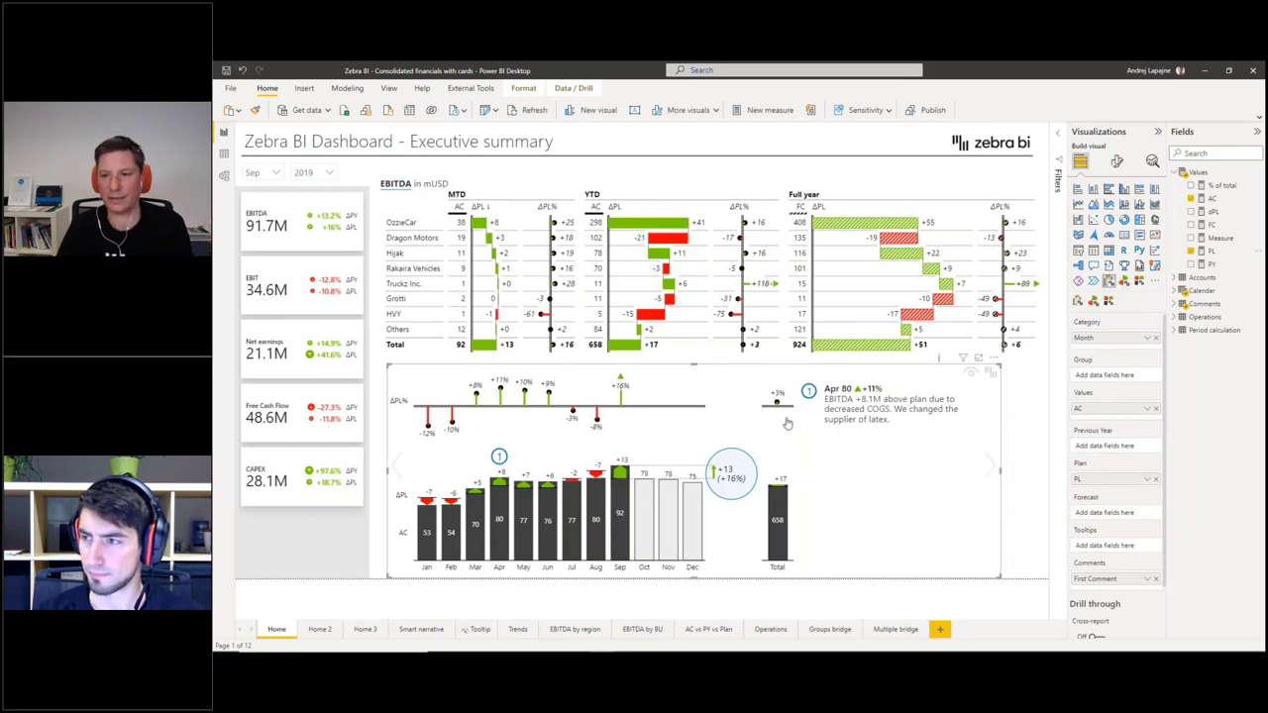
pyautogui.moveTo(1217, 225)
pyautogui.mouseDown()
pyautogui.moveTo(1141, 532)
pyautogui.moveTo(1126, 519)
pyautogui.mouseUp()
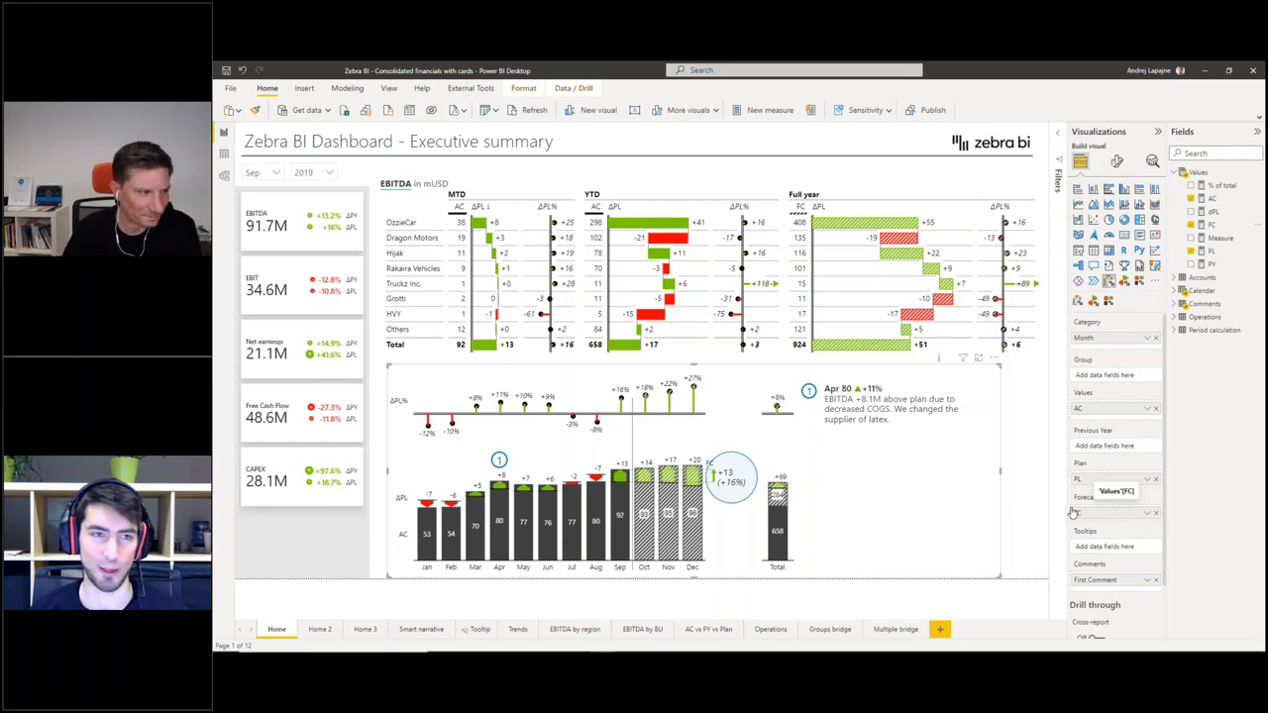
pyautogui.click(546, 522)
pyautogui.click(547, 522)
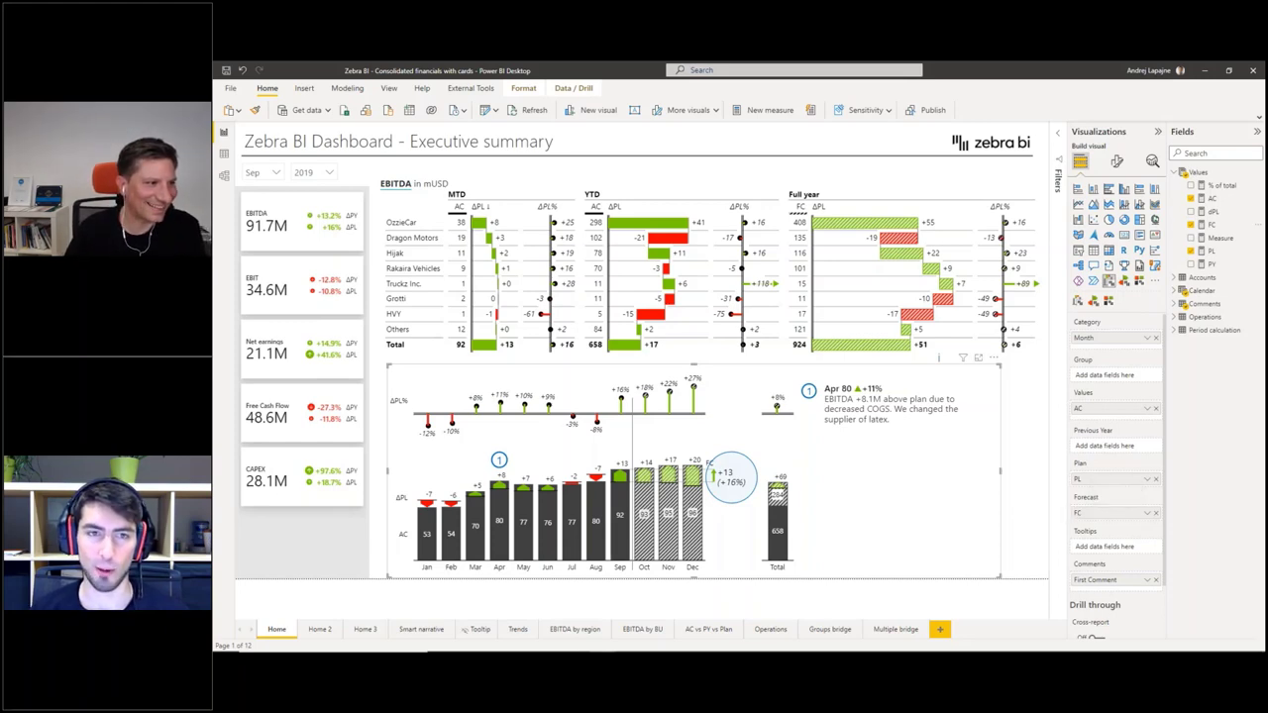